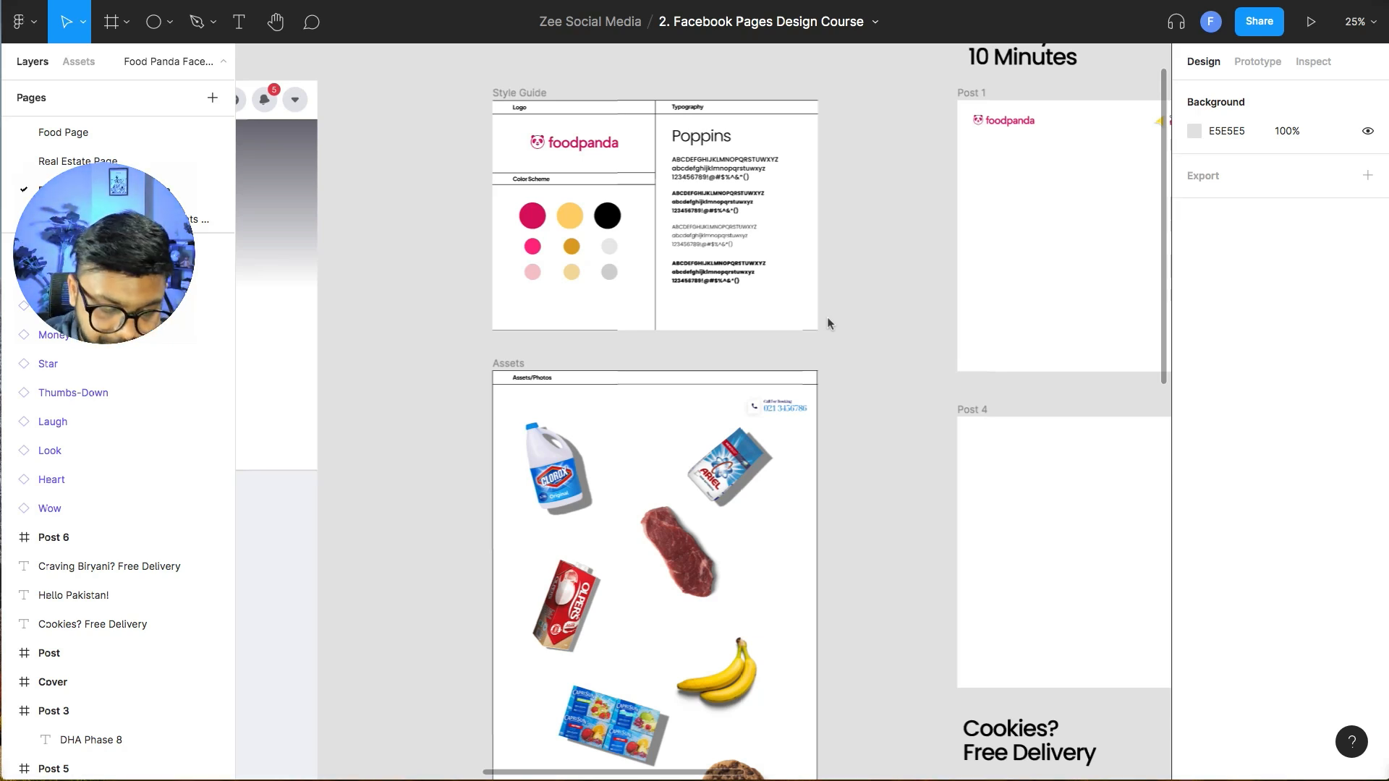
- Inspect the Style Guide frame and check the large crimson circle's fill color against the foodpanda logo with the eyedropper
{"action": "key", "text": "super+equal"}
{"action": "scroll", "coordinate": [826, 317], "scroll_direction": "up", "scroll_amount": 5}
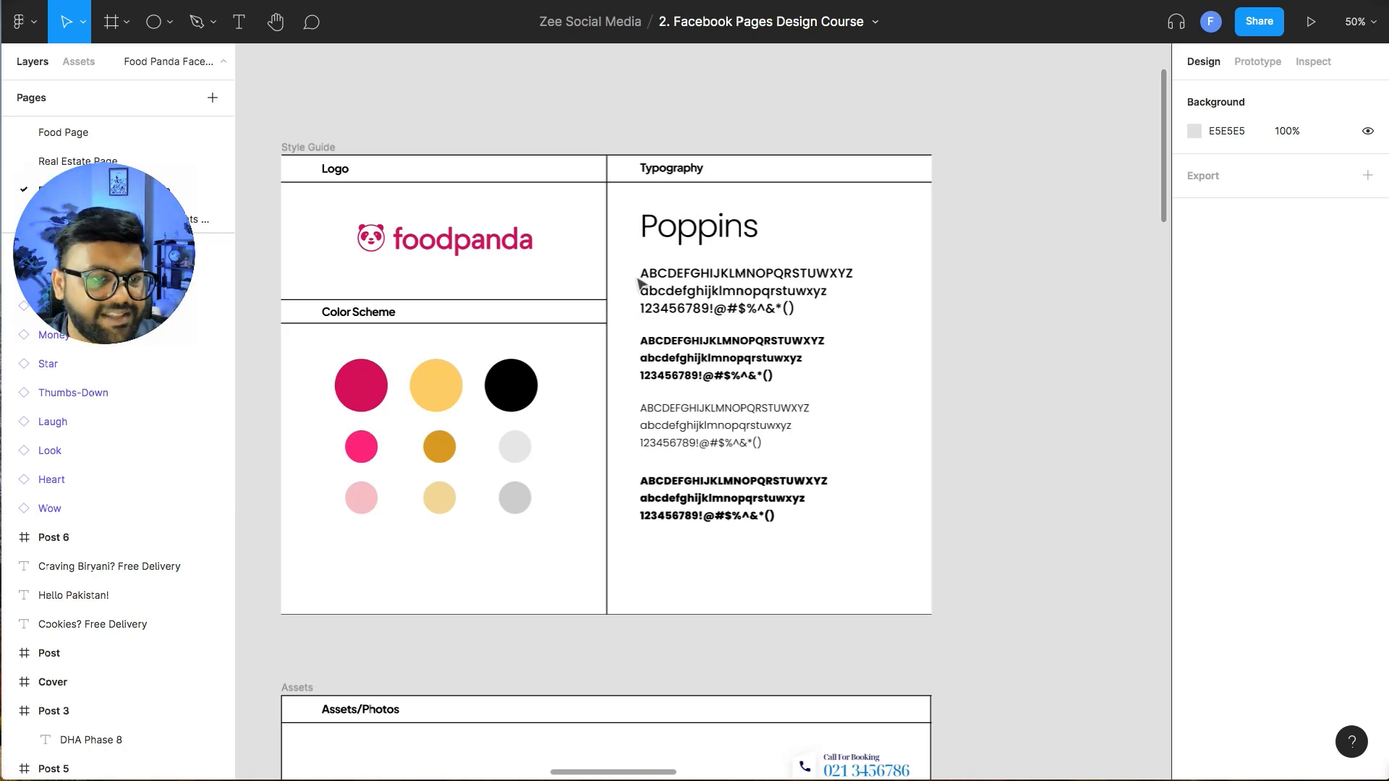
{"action": "scroll", "coordinate": [639, 282], "scroll_direction": "down", "scroll_amount": 3}
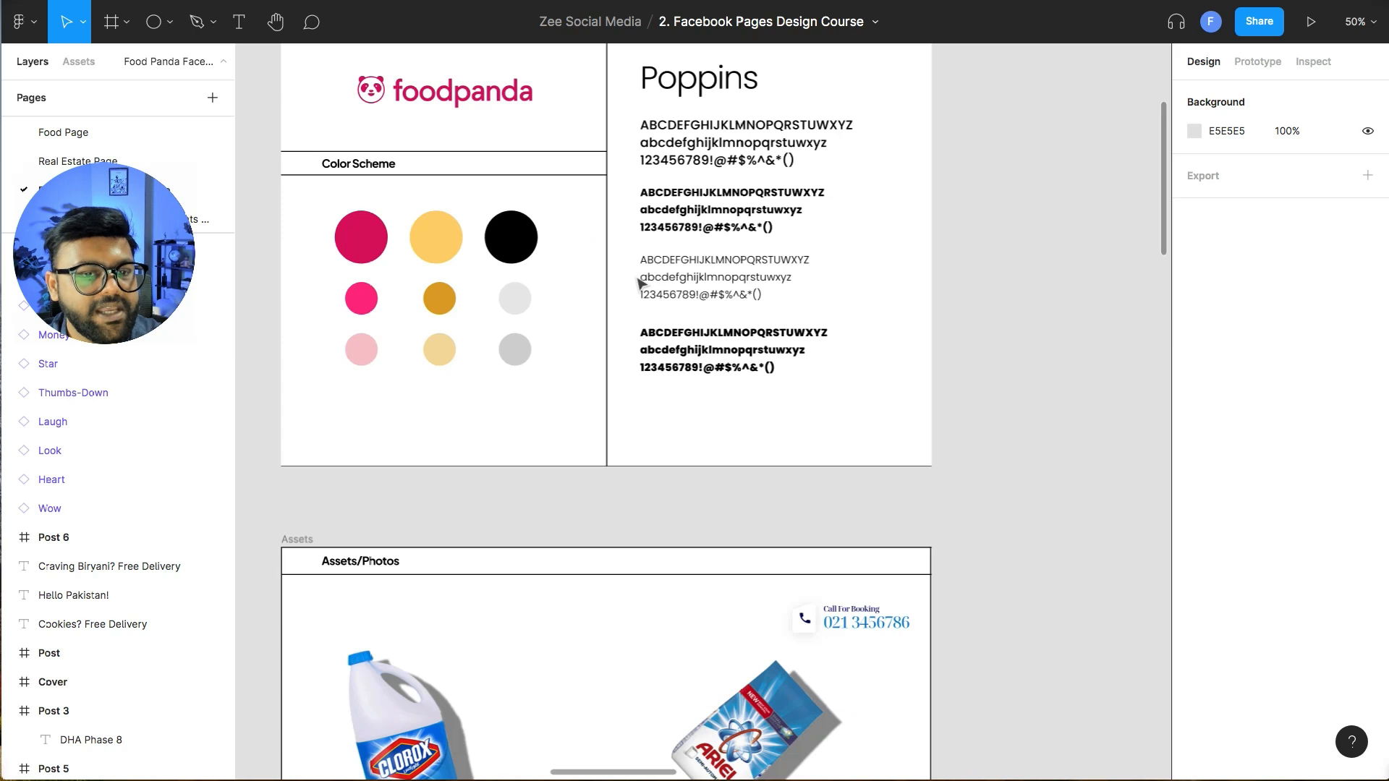
{"action": "left_click", "coordinate": [374, 249]}
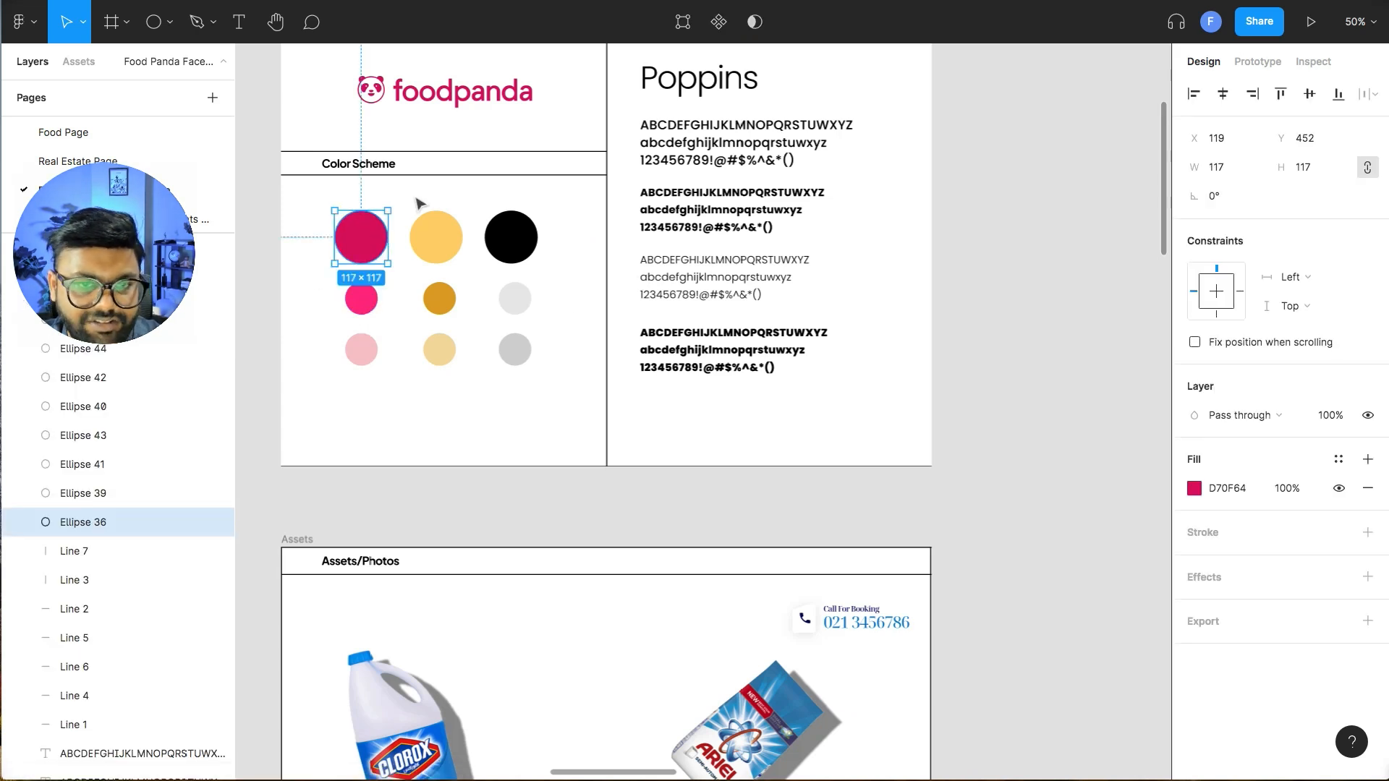
{"action": "left_click", "coordinate": [1194, 488]}
{"action": "left_click", "coordinate": [982, 583]}
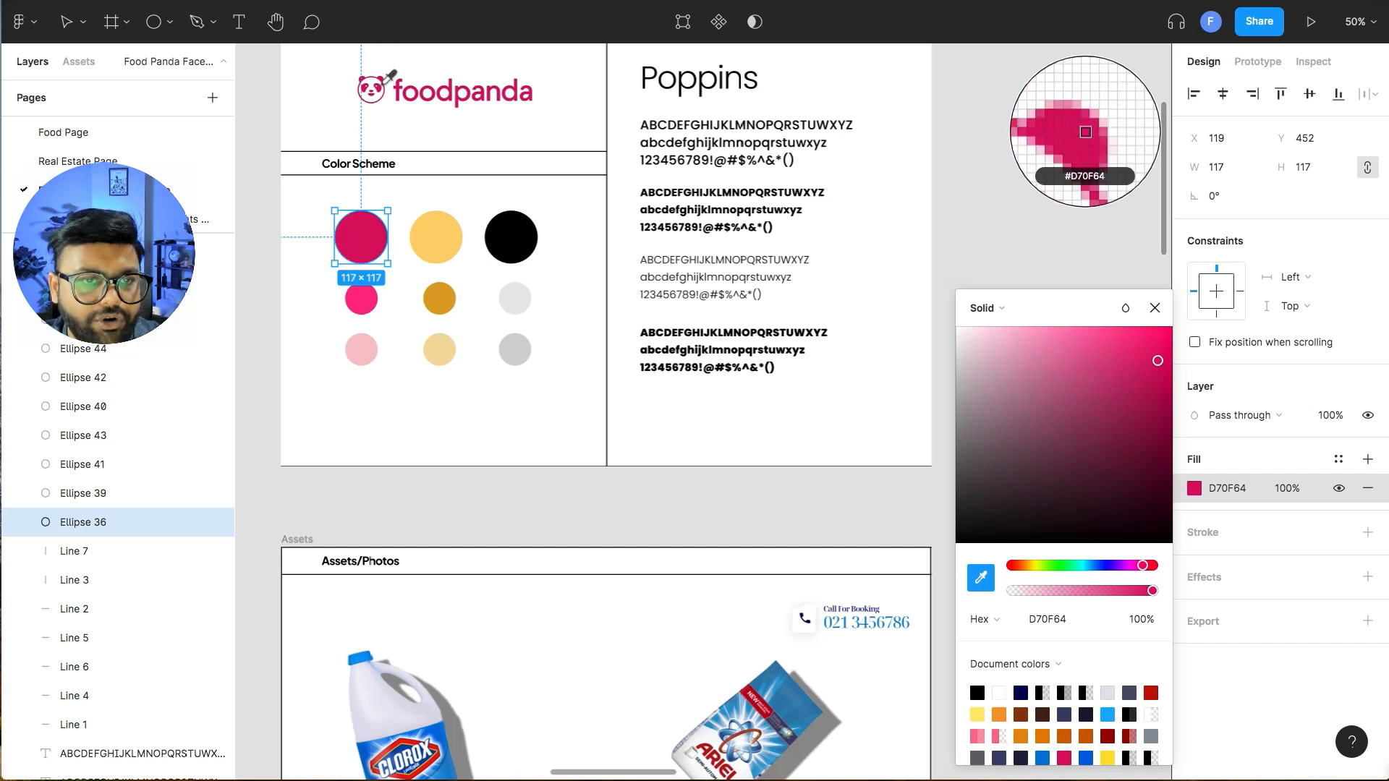
{"action": "key", "text": "Escape"}
{"action": "left_click", "coordinate": [562, 433]}
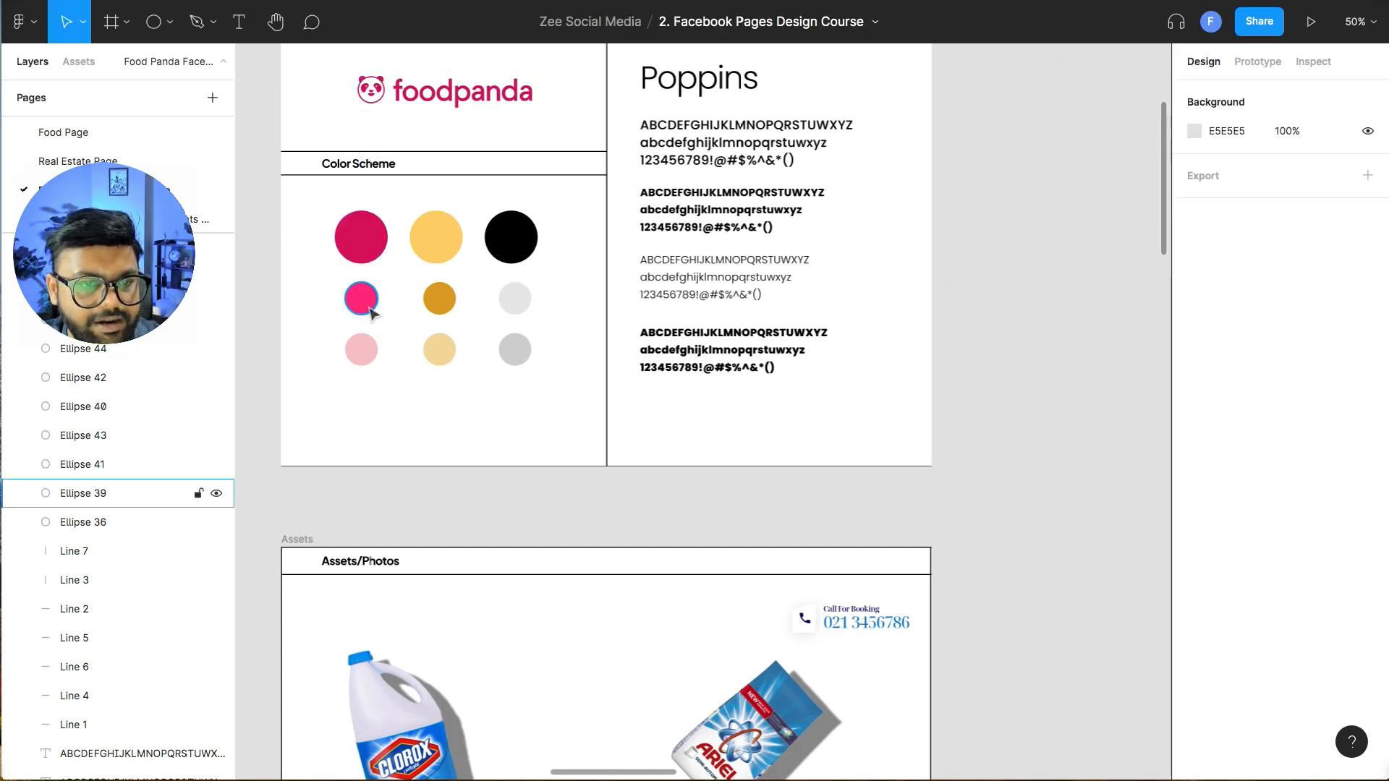
- Compare the pink swatches in the color scheme with the posts on foodpanda's Facebook page in the browser
{"action": "key", "text": "super+plus"}
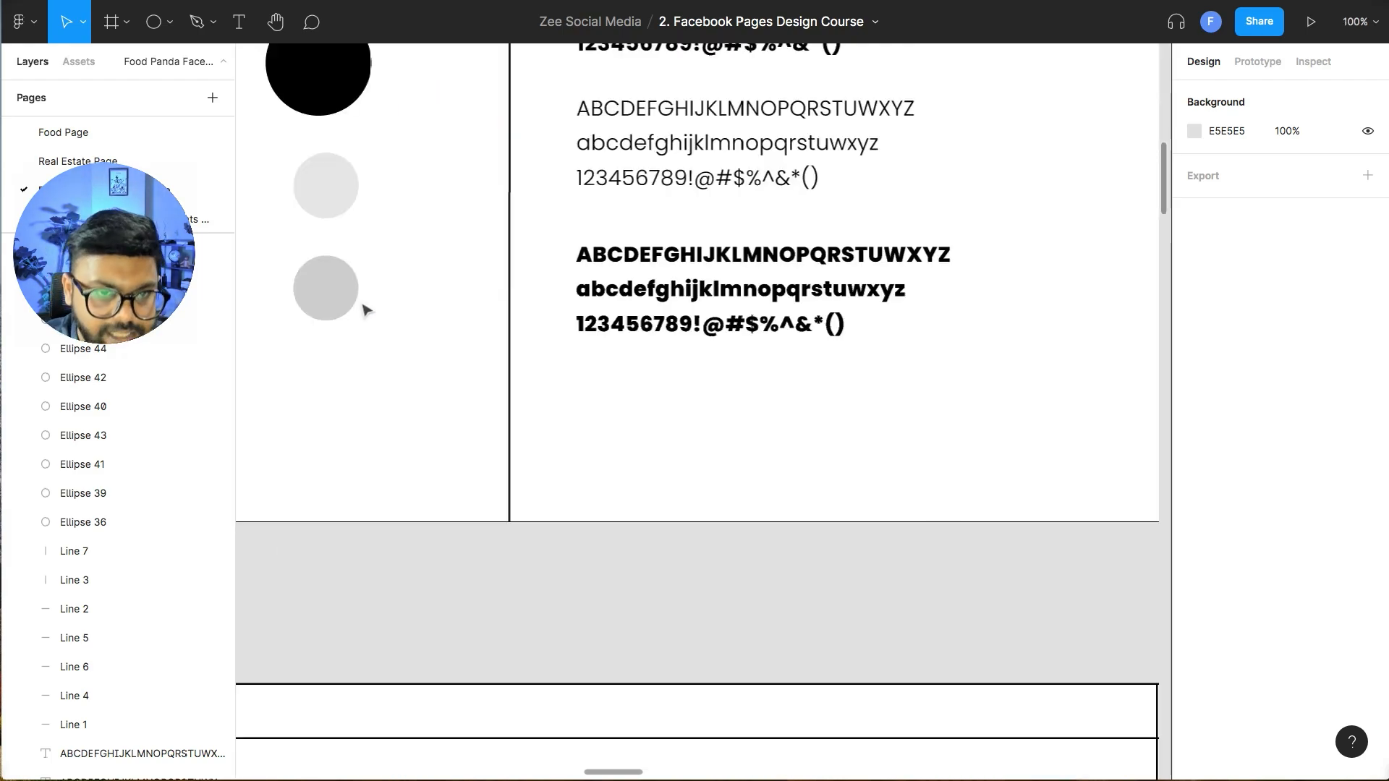
{"action": "left_click_drag", "start_coordinate": [418, 257], "coordinate": [849, 534]}
{"action": "scroll", "coordinate": [571, 425], "scroll_direction": "up", "scroll_amount": 2}
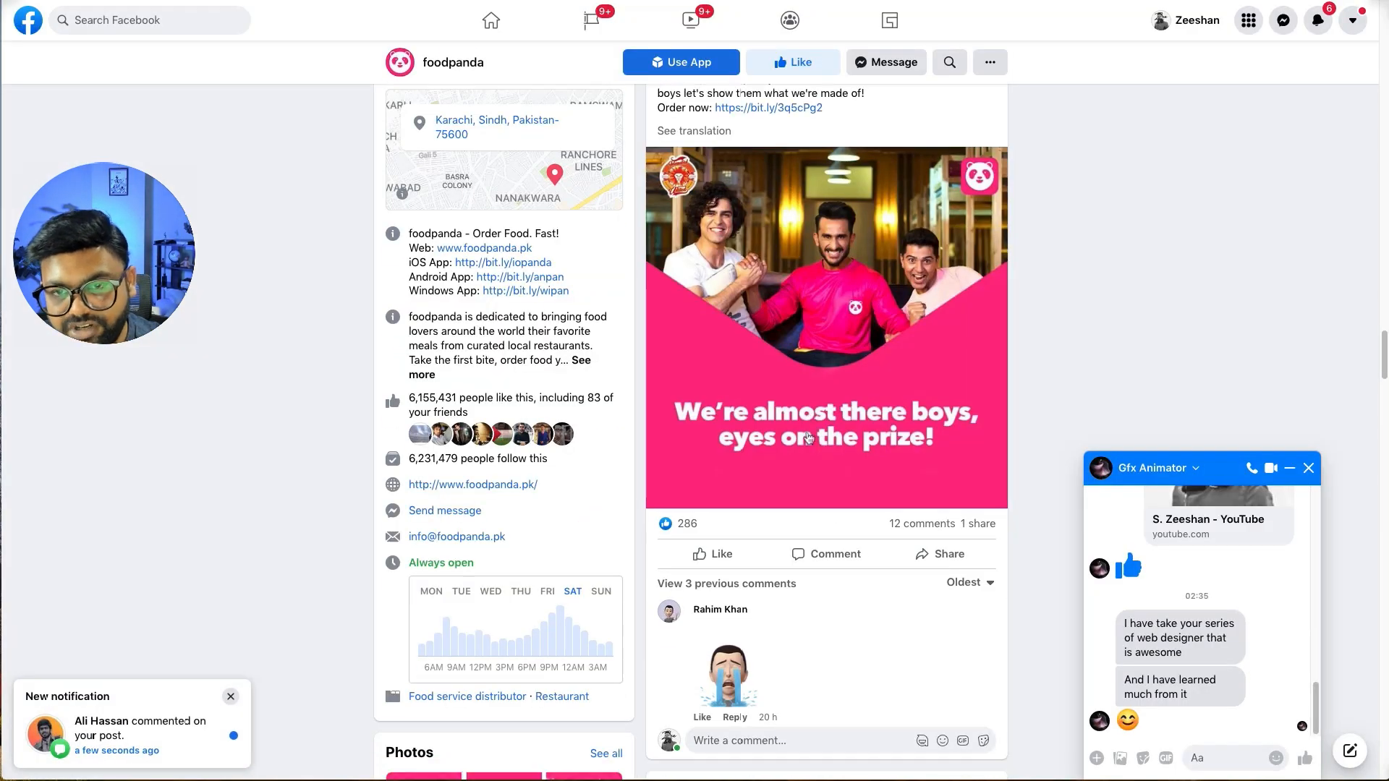
{"action": "scroll", "coordinate": [809, 437], "scroll_direction": "down", "scroll_amount": 10}
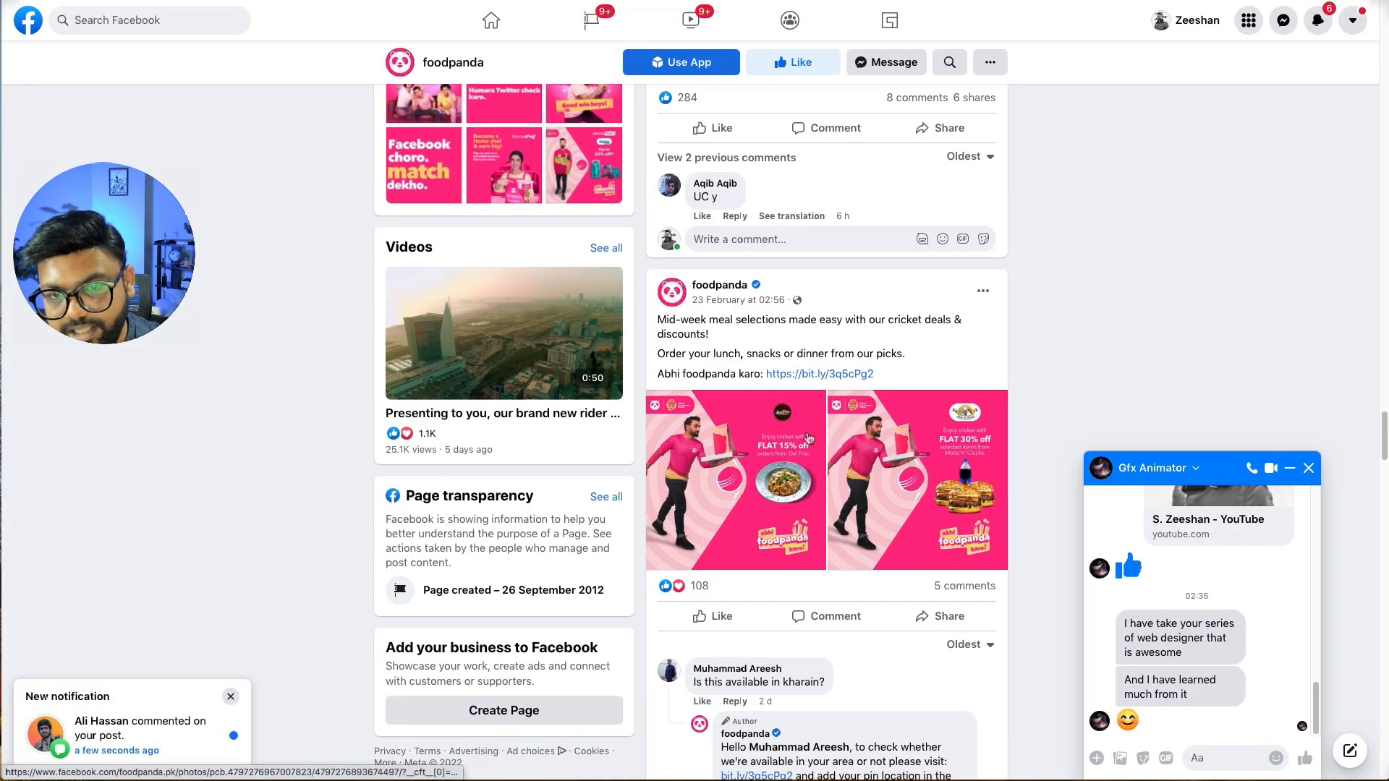
{"action": "scroll", "coordinate": [812, 358], "scroll_direction": "up", "scroll_amount": 10}
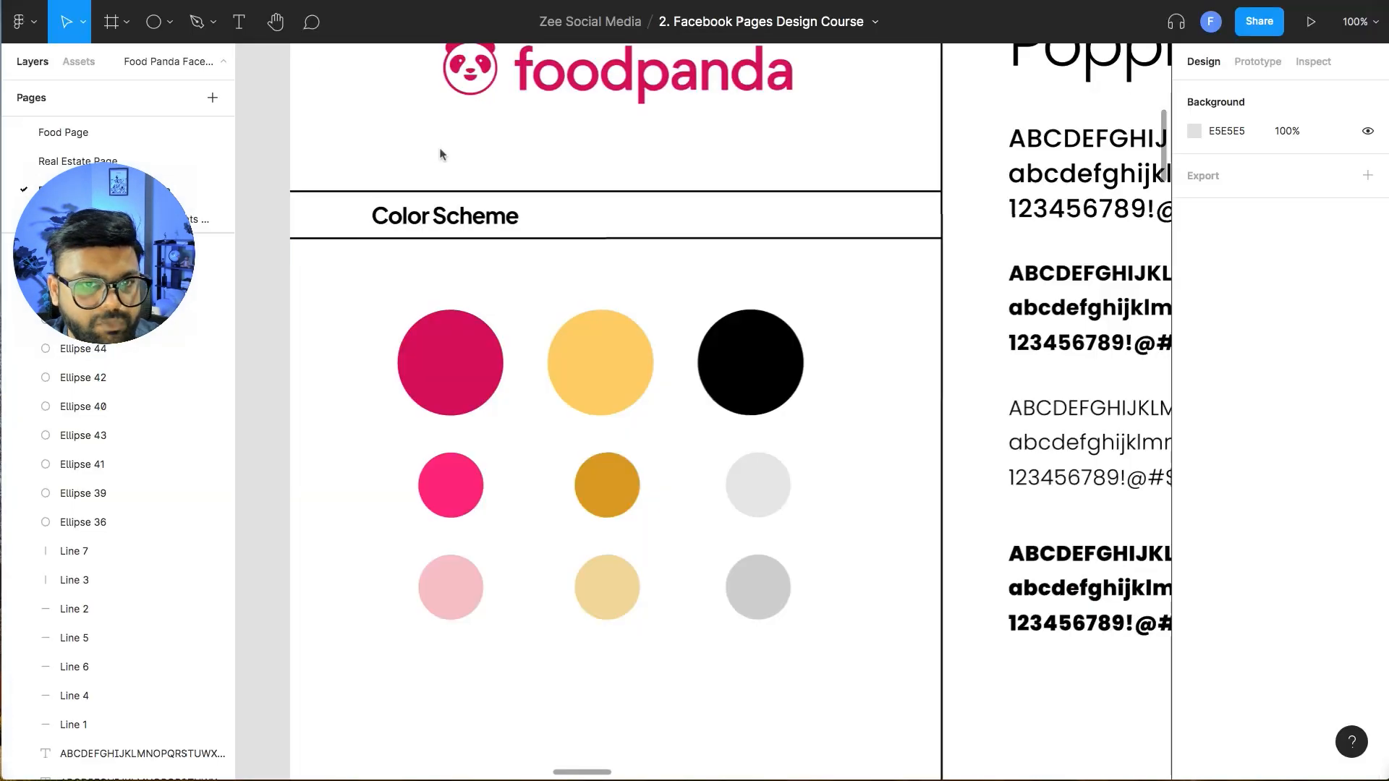
- Switch back to Figma and examine the yellow swatch's fill color and the Poppins typography samples in the style guide
{"action": "left_click_drag", "start_coordinate": [337, 94], "coordinate": [405, 58]}
{"action": "left_click", "coordinate": [687, 337]}
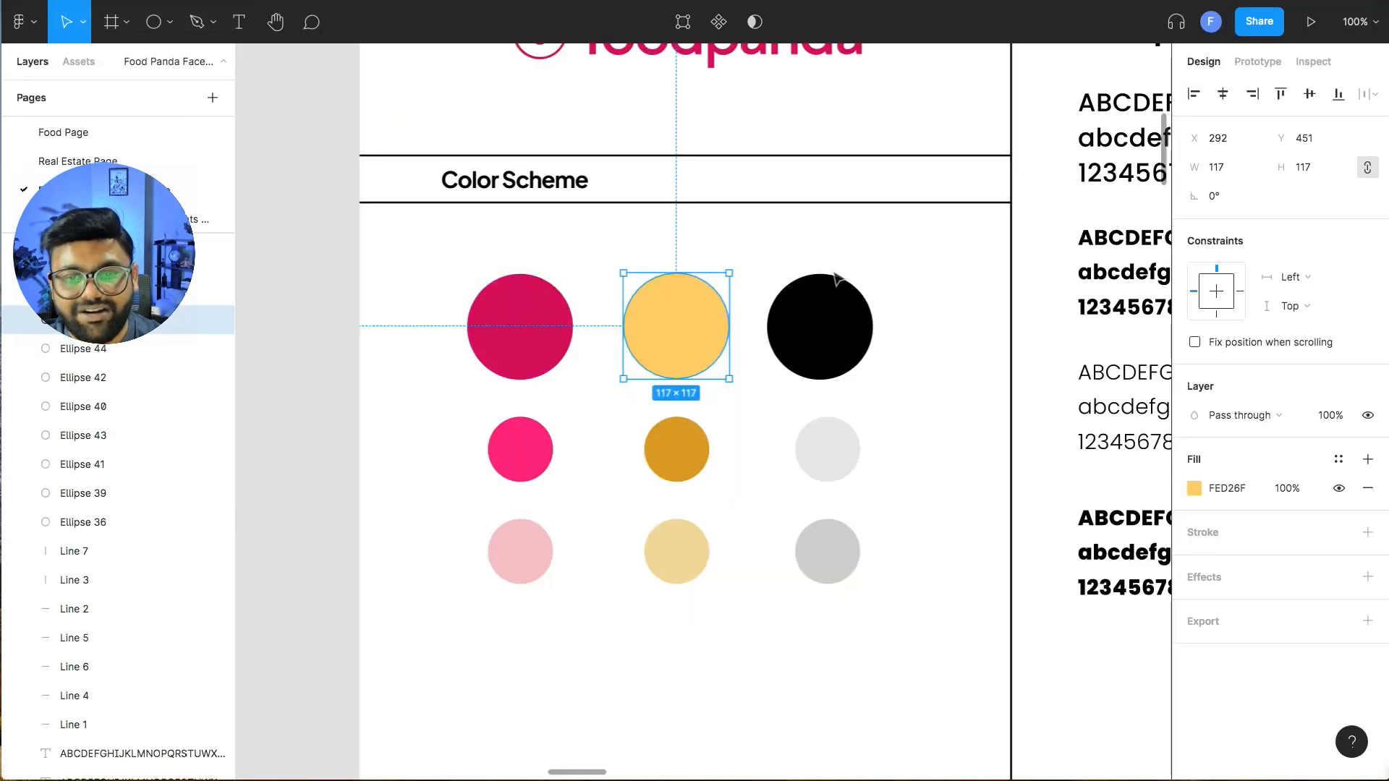
{"action": "key", "text": "Escape"}
{"action": "left_click_drag", "start_coordinate": [979, 236], "coordinate": [589, 344]}
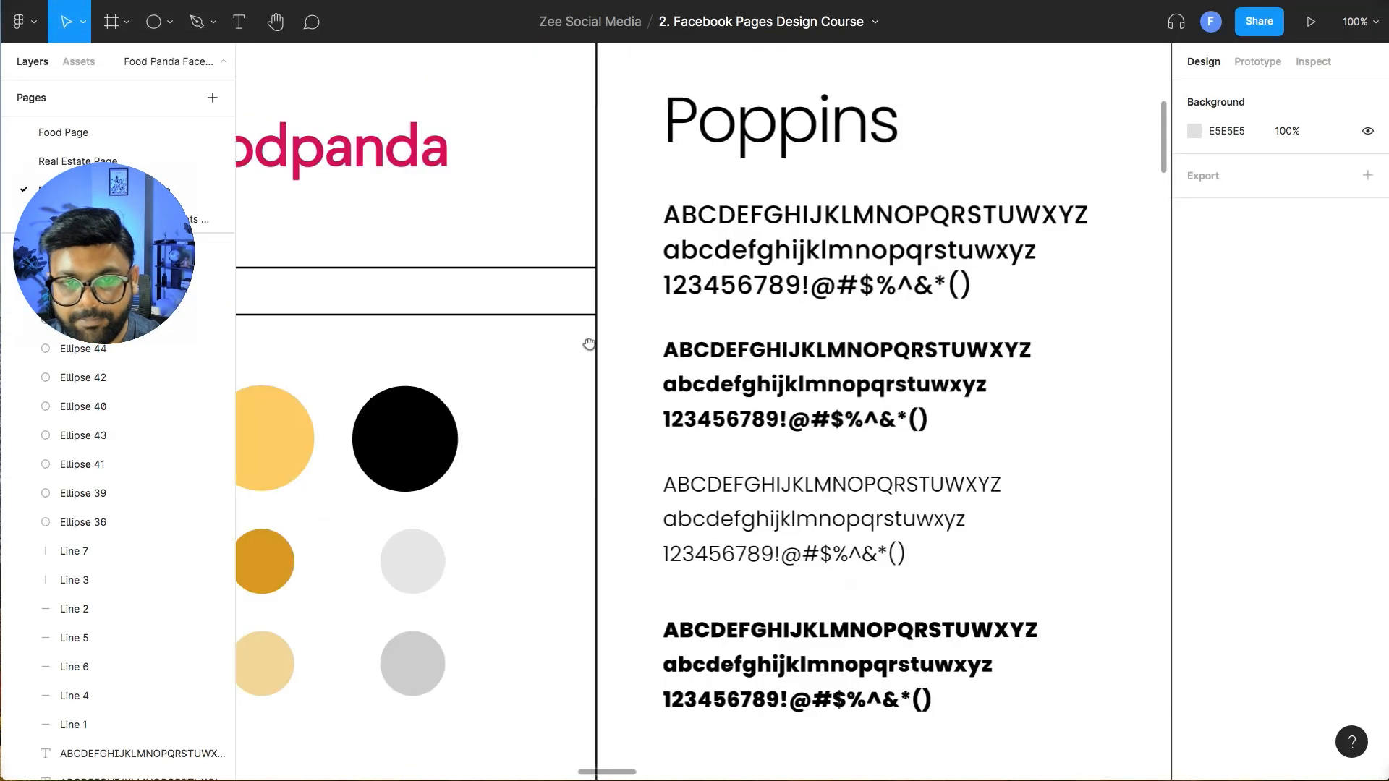
{"action": "scroll", "coordinate": [590, 347], "scroll_direction": "left", "scroll_amount": 2}
{"action": "scroll", "coordinate": [590, 346], "scroll_direction": "down", "scroll_amount": 1}
{"action": "key", "text": "minus"}
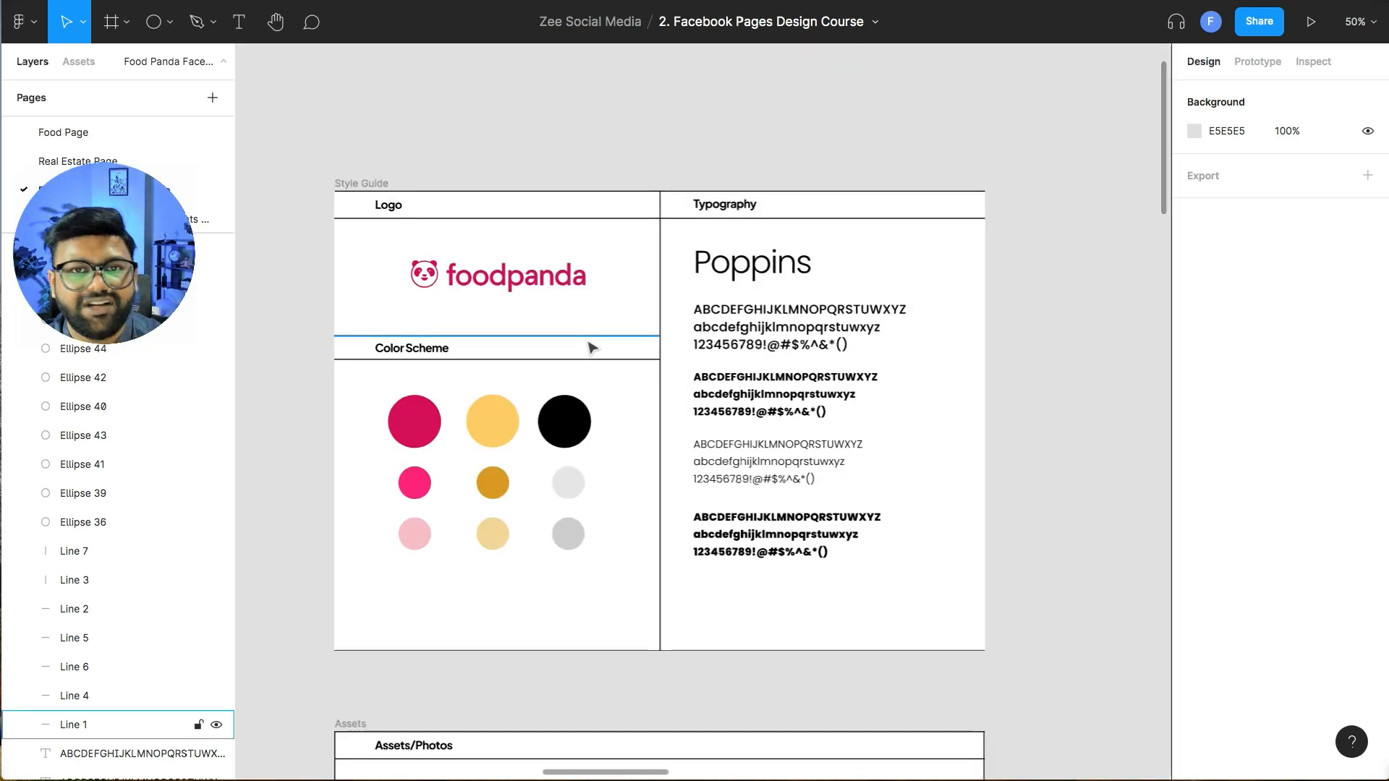
- Look through the product photos in the Assets frame and the logo and website header on Post 1
{"action": "scroll", "coordinate": [592, 348], "scroll_direction": "down", "scroll_amount": 5}
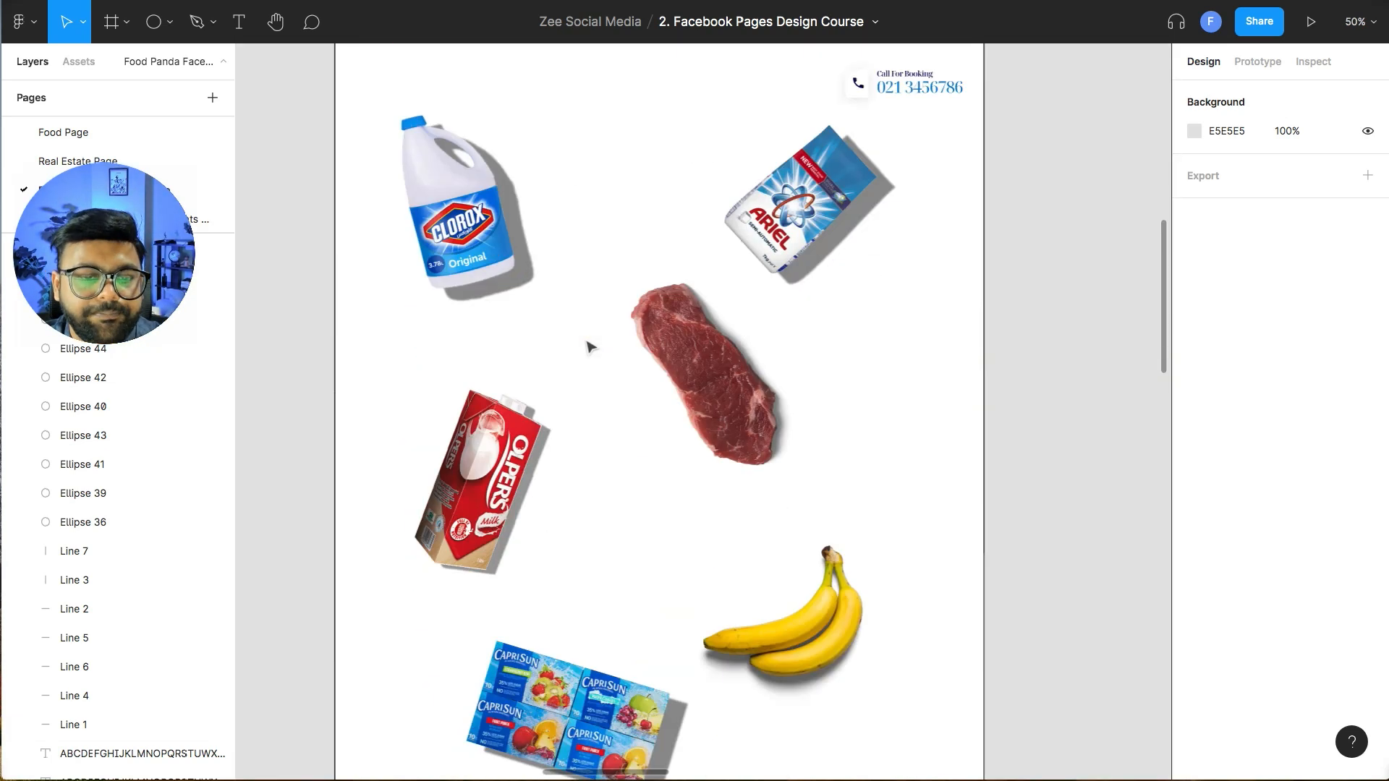
{"action": "scroll", "coordinate": [591, 347], "scroll_direction": "down", "scroll_amount": 6}
{"action": "left_click", "coordinate": [445, 331]}
{"action": "left_click", "coordinate": [1079, 204]}
{"action": "left_click_drag", "start_coordinate": [974, 173], "coordinate": [478, 713]}
{"action": "left_click_drag", "start_coordinate": [788, 272], "coordinate": [369, 407]}
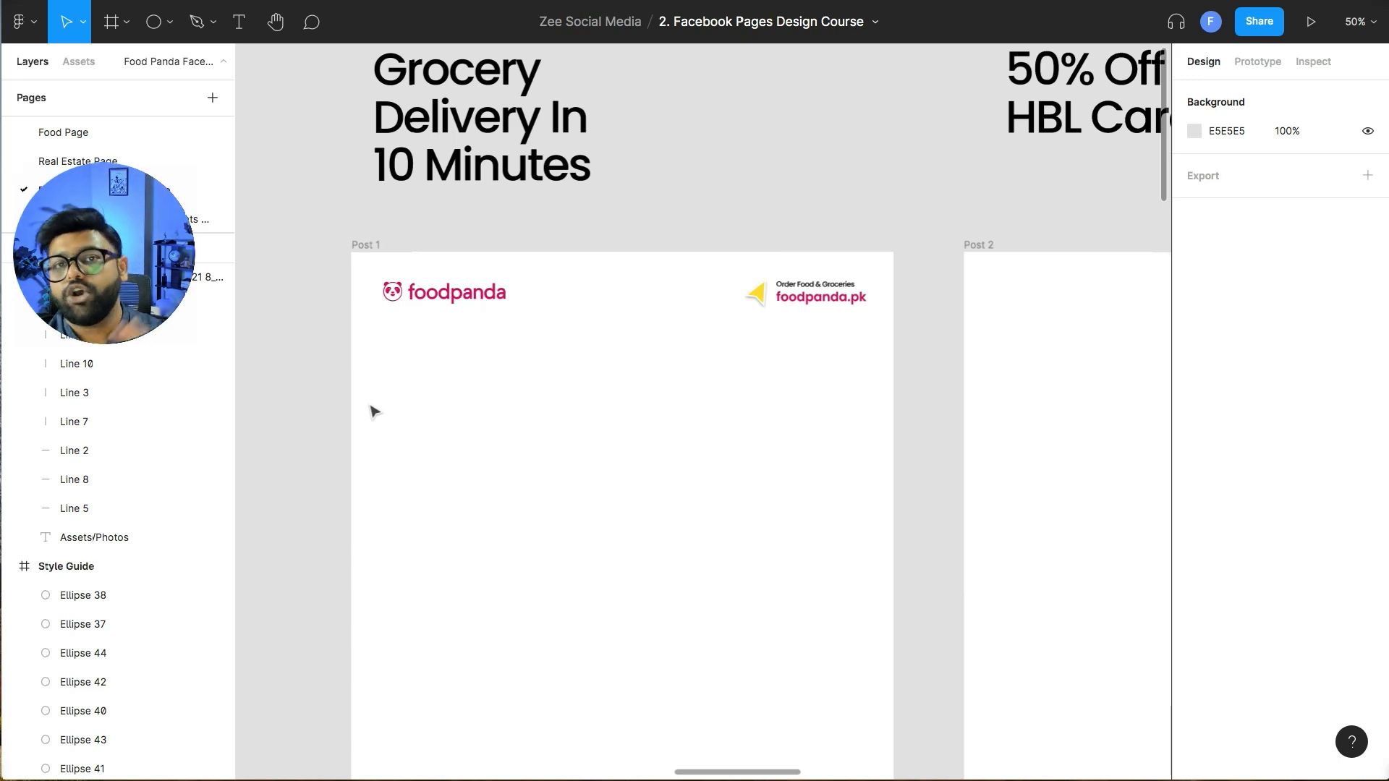
- Read the headline text placed beside each of the six empty post frames
{"action": "key", "text": "minus"}
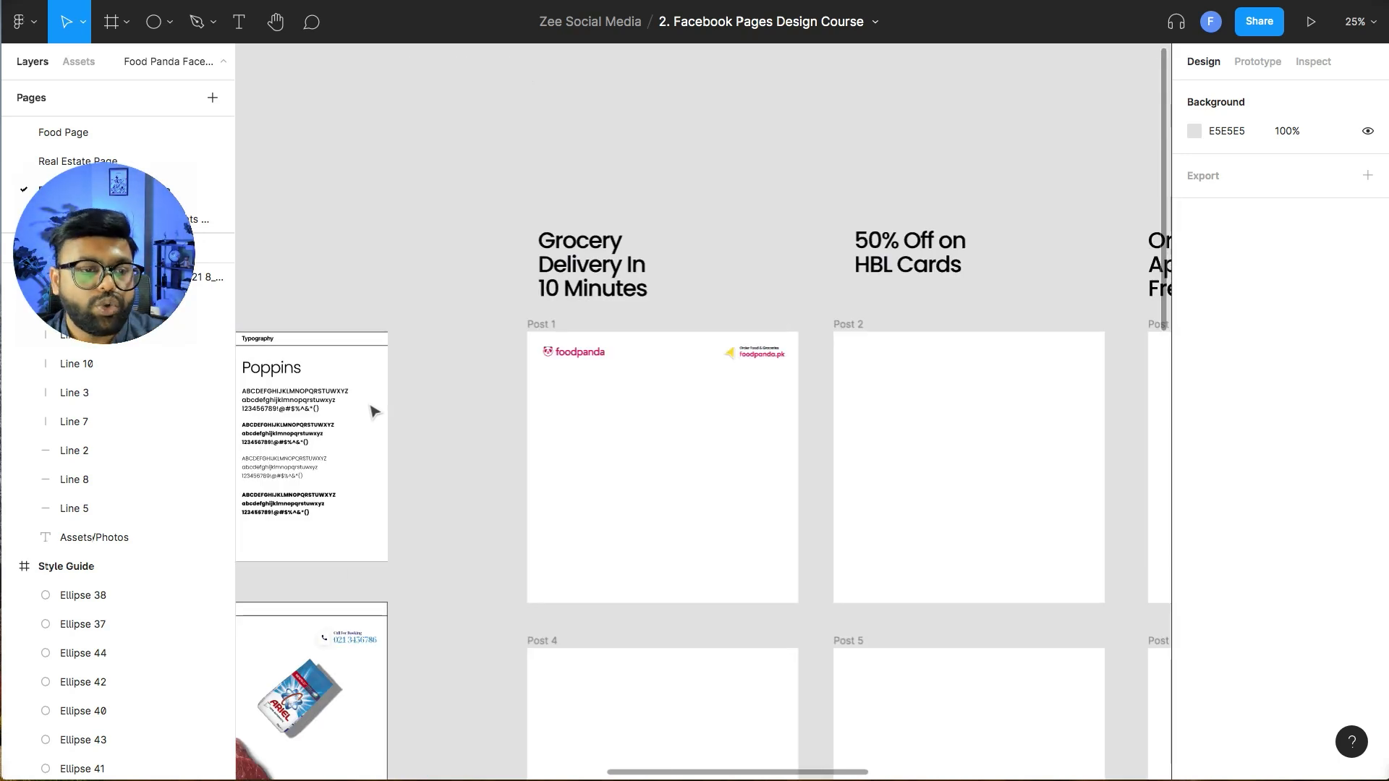
{"action": "scroll", "coordinate": [374, 412], "scroll_direction": "up", "scroll_amount": 5, "text": "ctrl"}
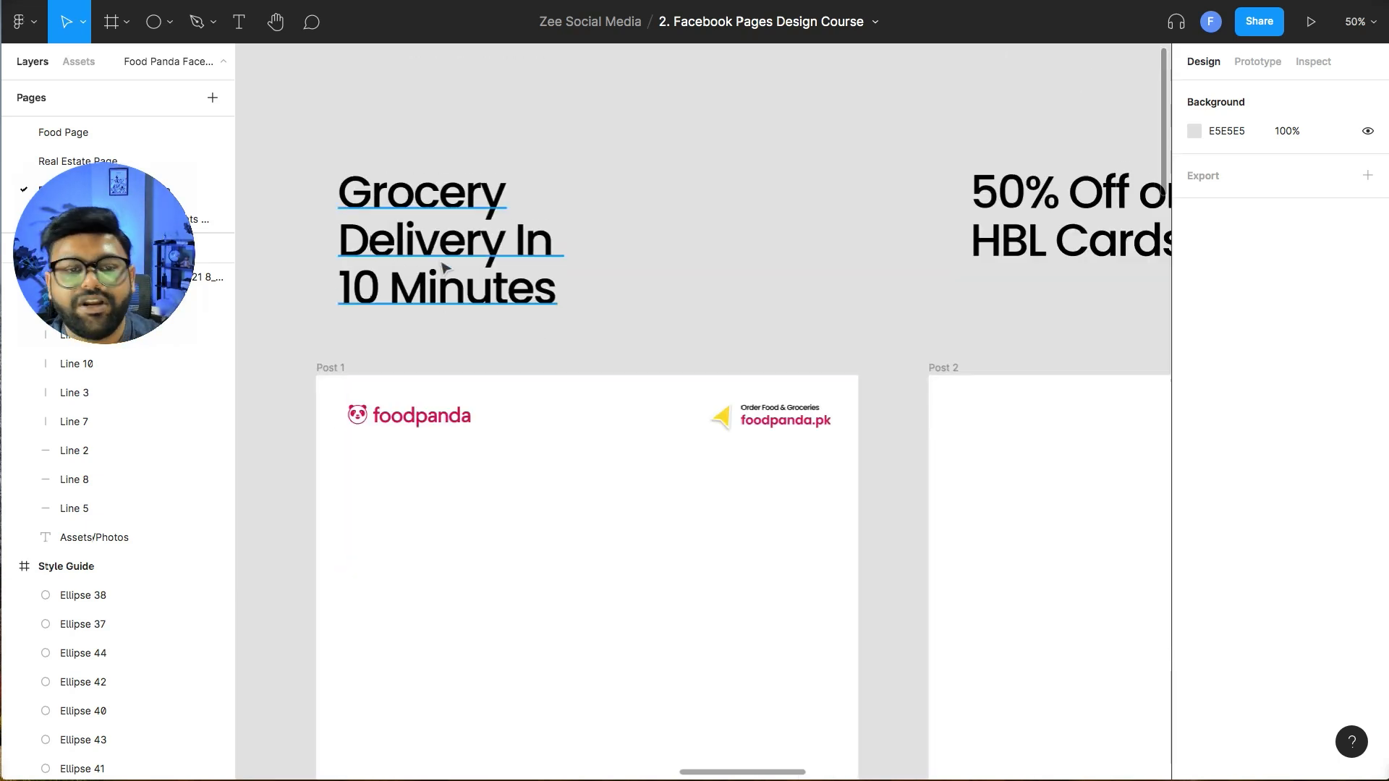
{"action": "scroll", "coordinate": [486, 268], "scroll_direction": "right", "scroll_amount": 6}
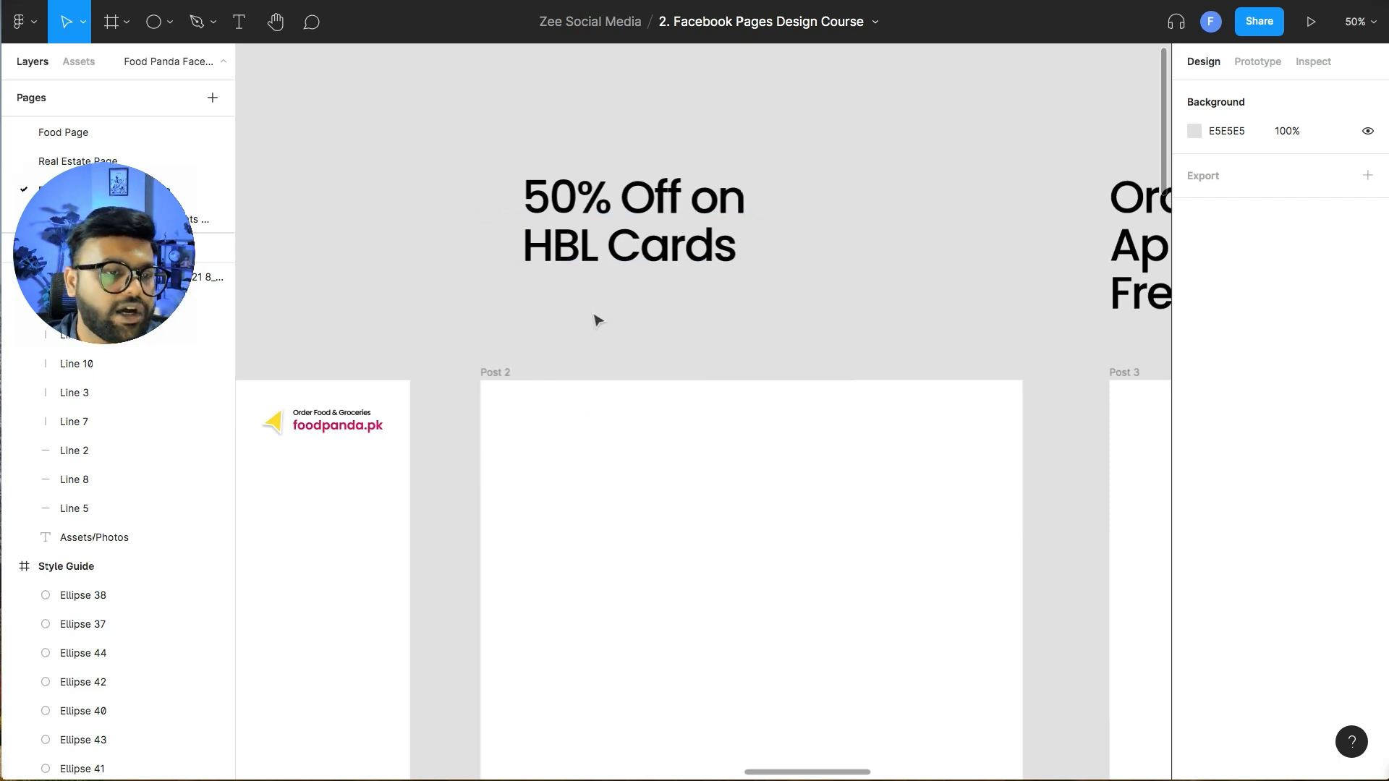
{"action": "scroll", "coordinate": [933, 275], "scroll_direction": "right", "scroll_amount": 6}
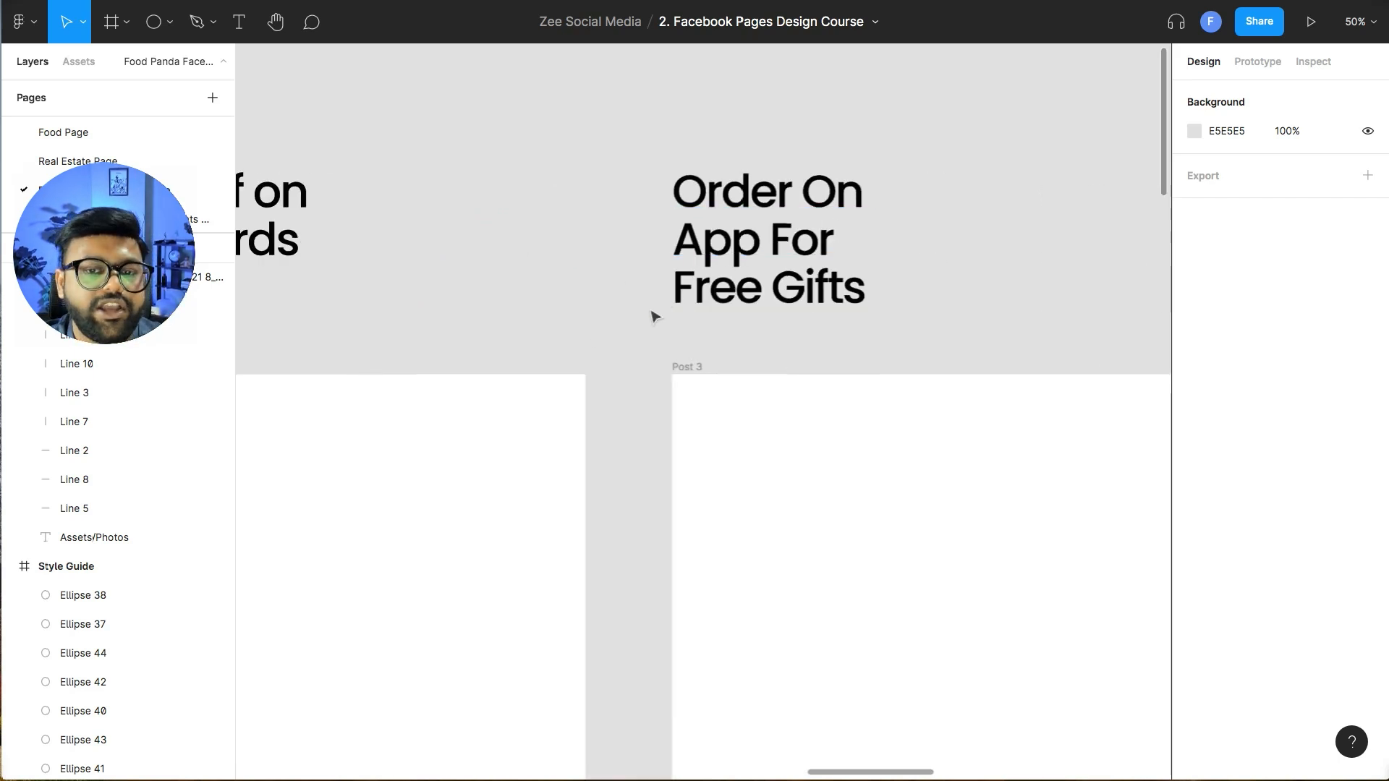
{"action": "scroll", "coordinate": [654, 354], "scroll_direction": "down", "scroll_amount": 6}
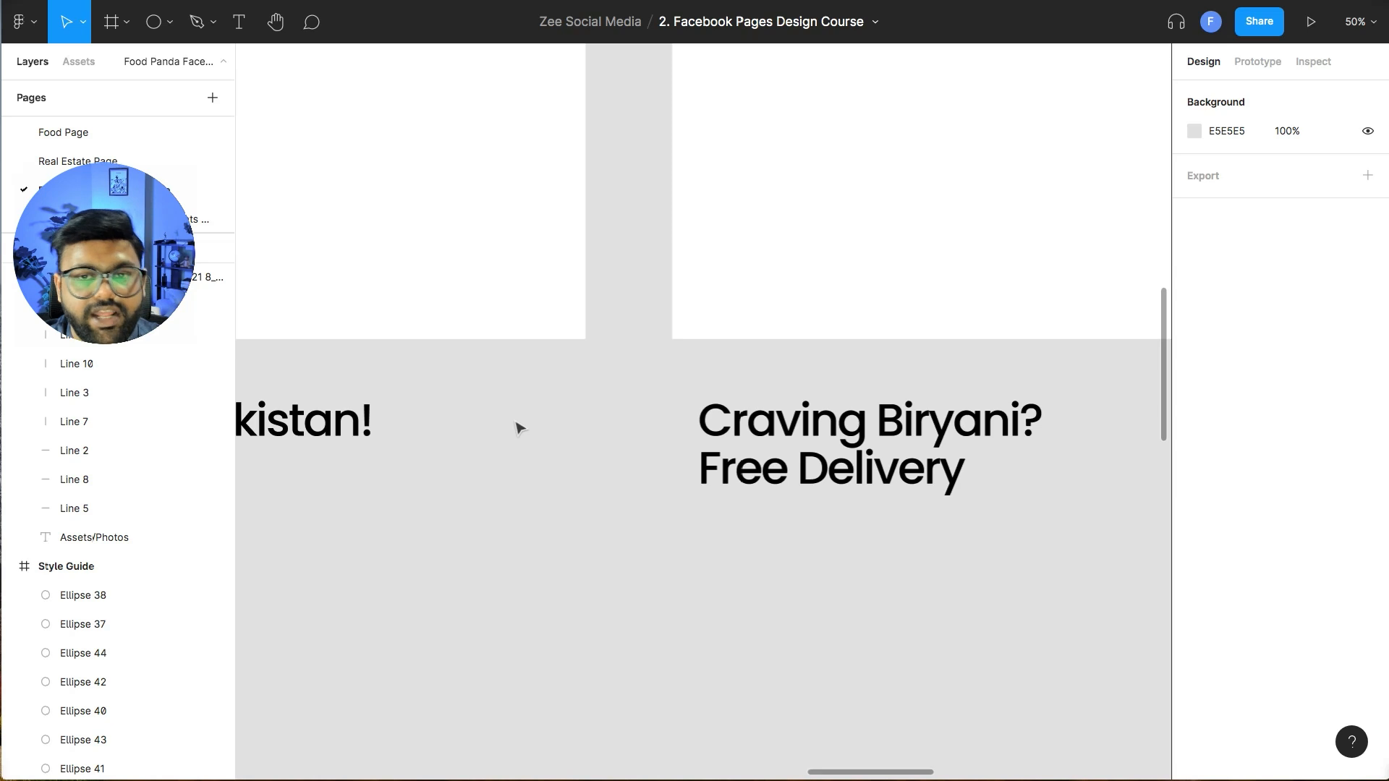
{"action": "scroll", "coordinate": [477, 412], "scroll_direction": "left", "scroll_amount": 6}
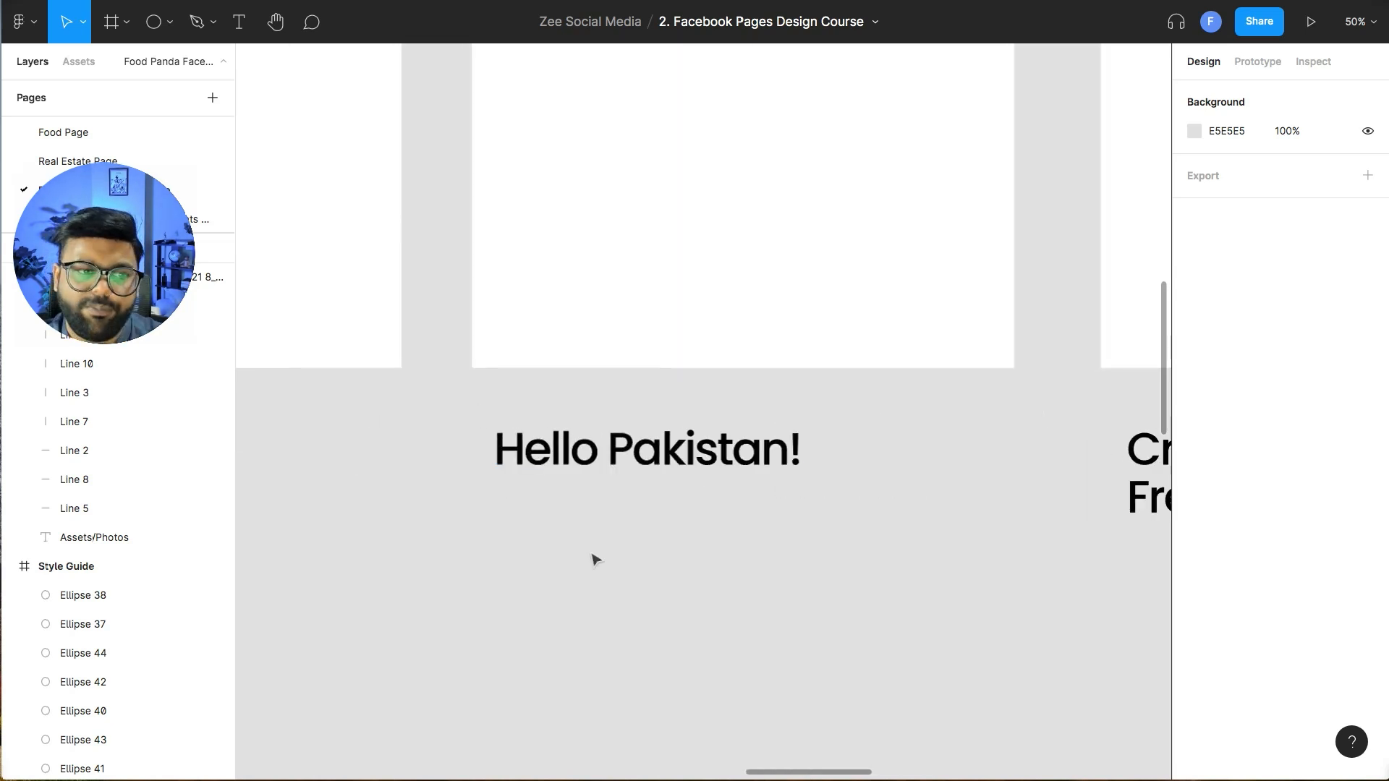
{"action": "scroll", "coordinate": [1100, 617], "scroll_direction": "left", "scroll_amount": 8}
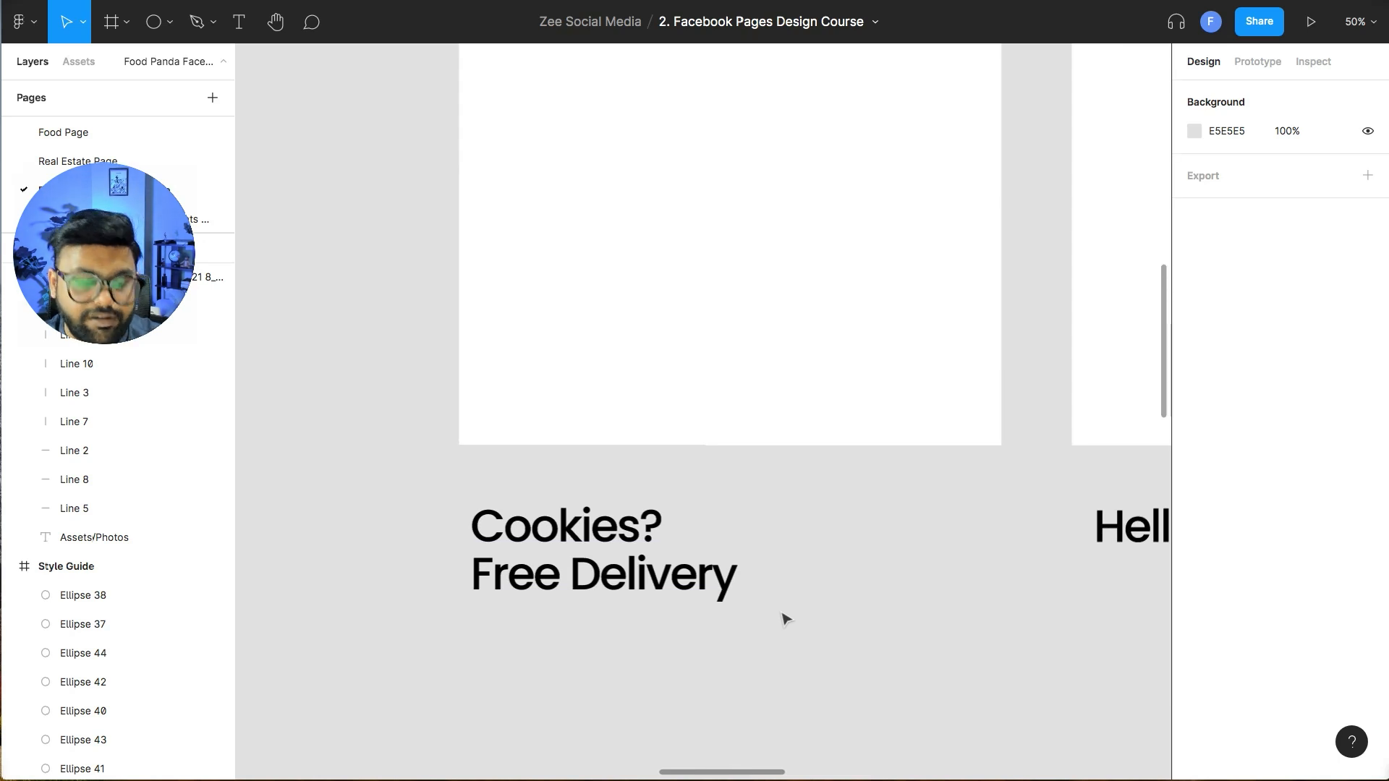
{"action": "key", "text": "minus"}
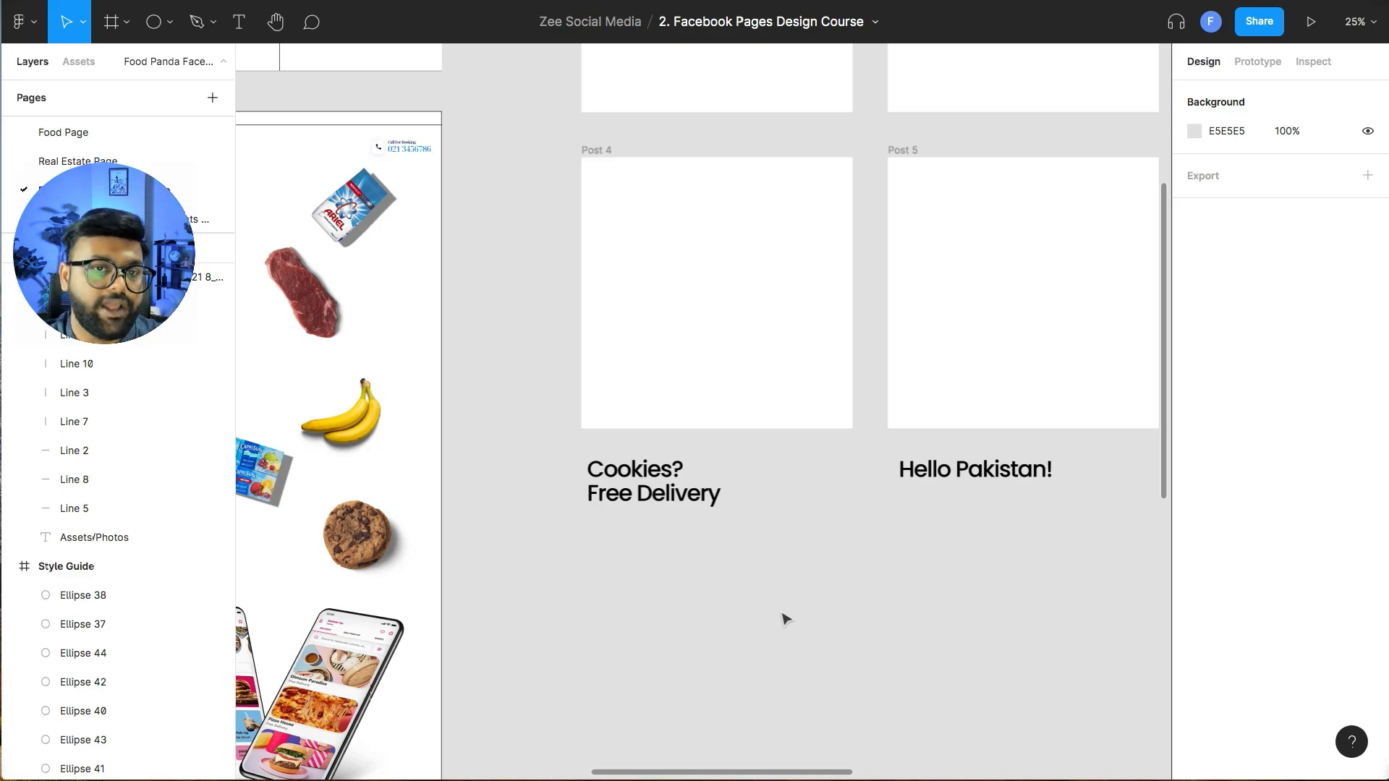
{"action": "scroll", "coordinate": [486, 270], "scroll_direction": "left", "scroll_amount": 3}
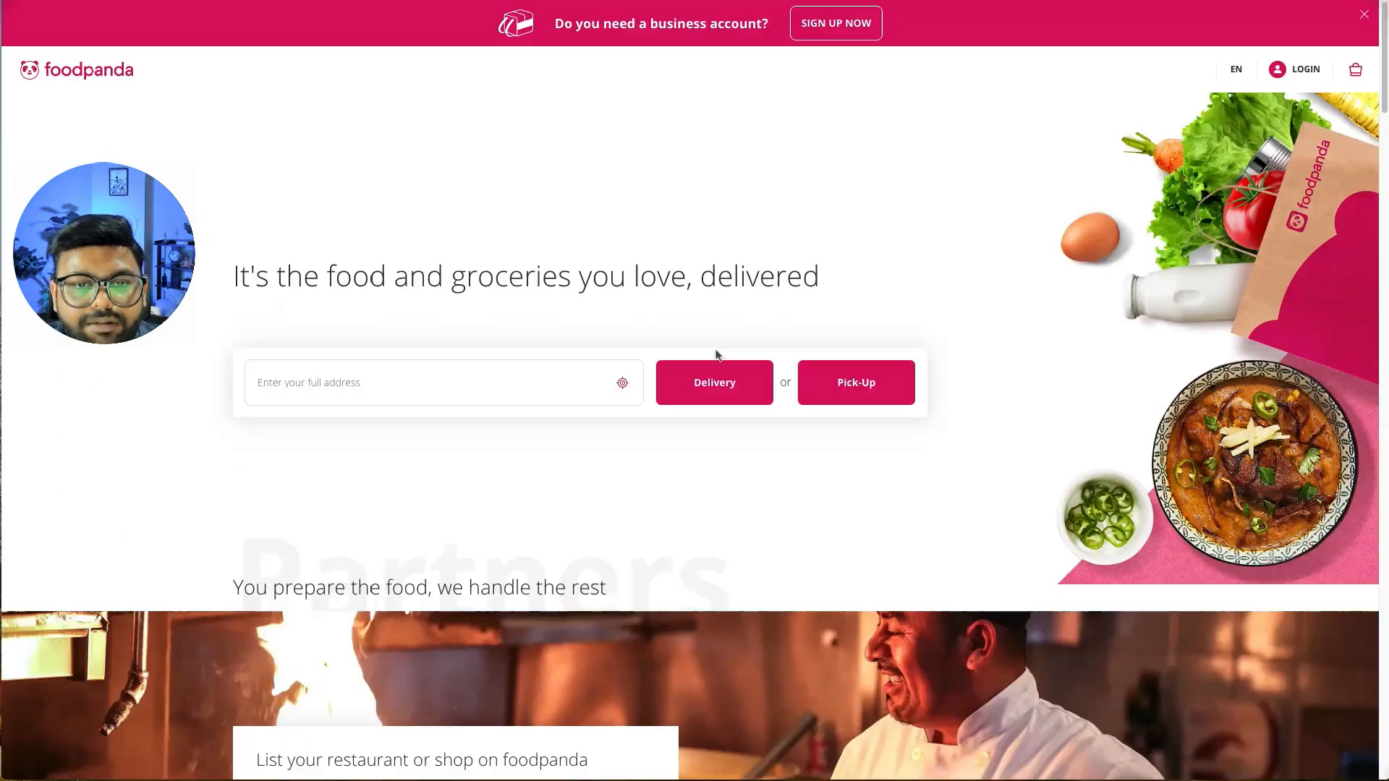
- Browse the foodpanda website in the browser for usable assets, checking the app section's phone mockups and store badges
{"action": "scroll", "coordinate": [716, 366], "scroll_direction": "down", "scroll_amount": 6}
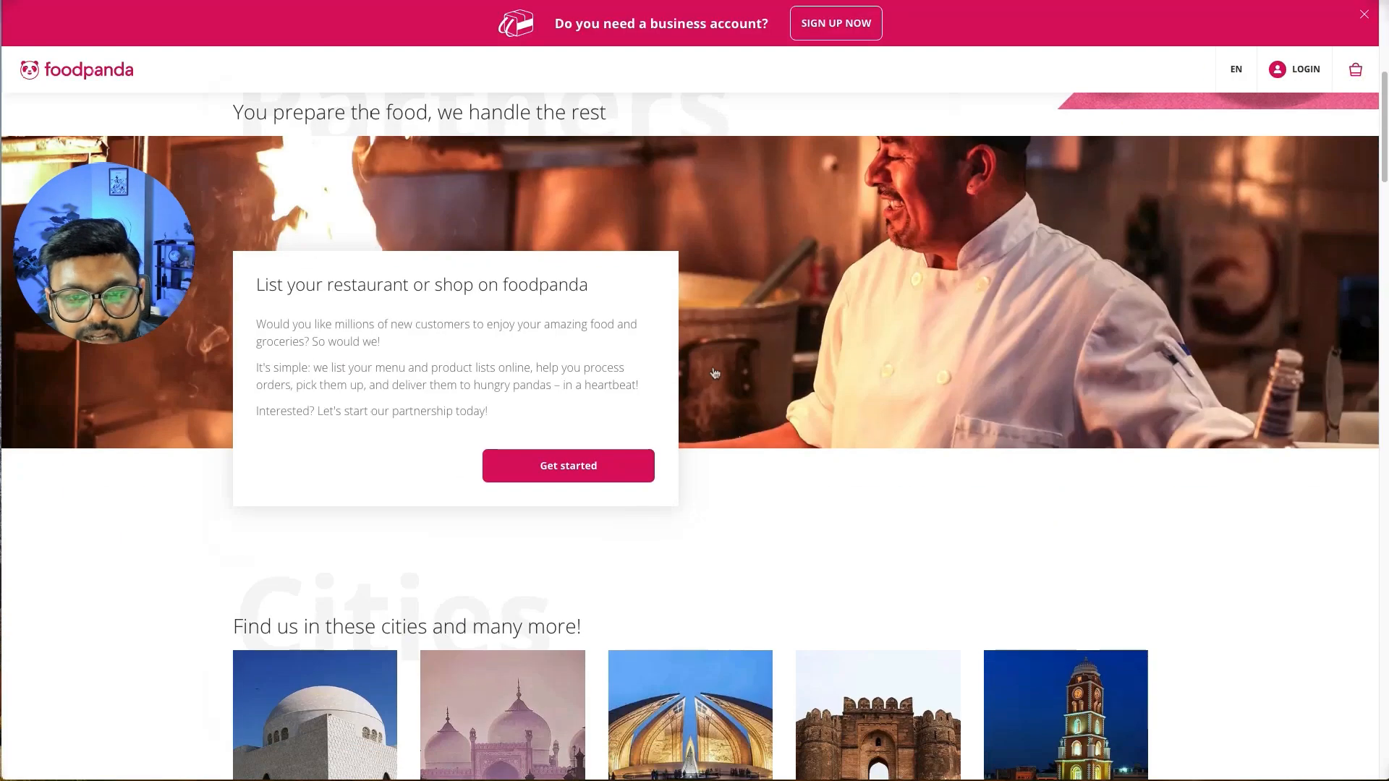
{"action": "scroll", "coordinate": [715, 373], "scroll_direction": "down", "scroll_amount": 15}
{"action": "scroll", "coordinate": [713, 371], "scroll_direction": "up", "scroll_amount": 6}
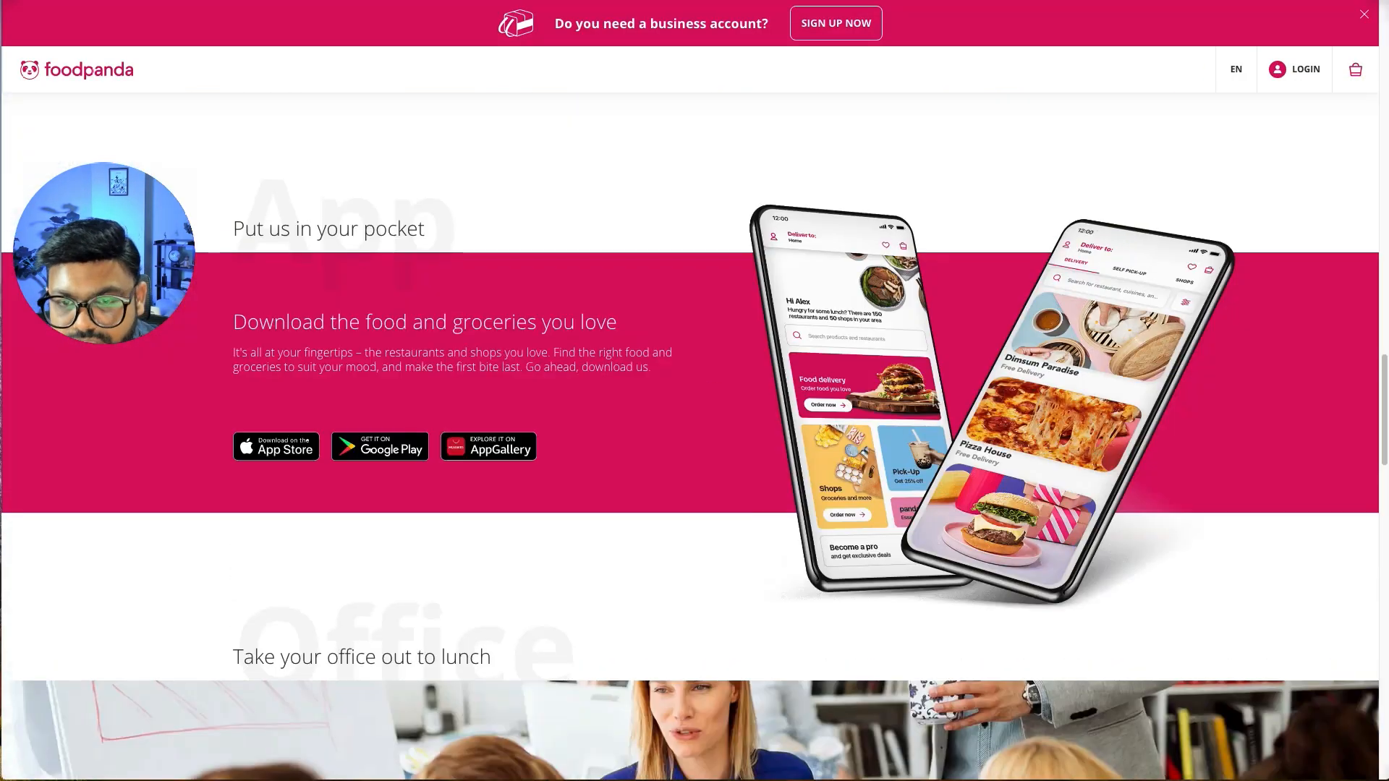
{"action": "scroll", "coordinate": [424, 379], "scroll_direction": "down", "scroll_amount": 7}
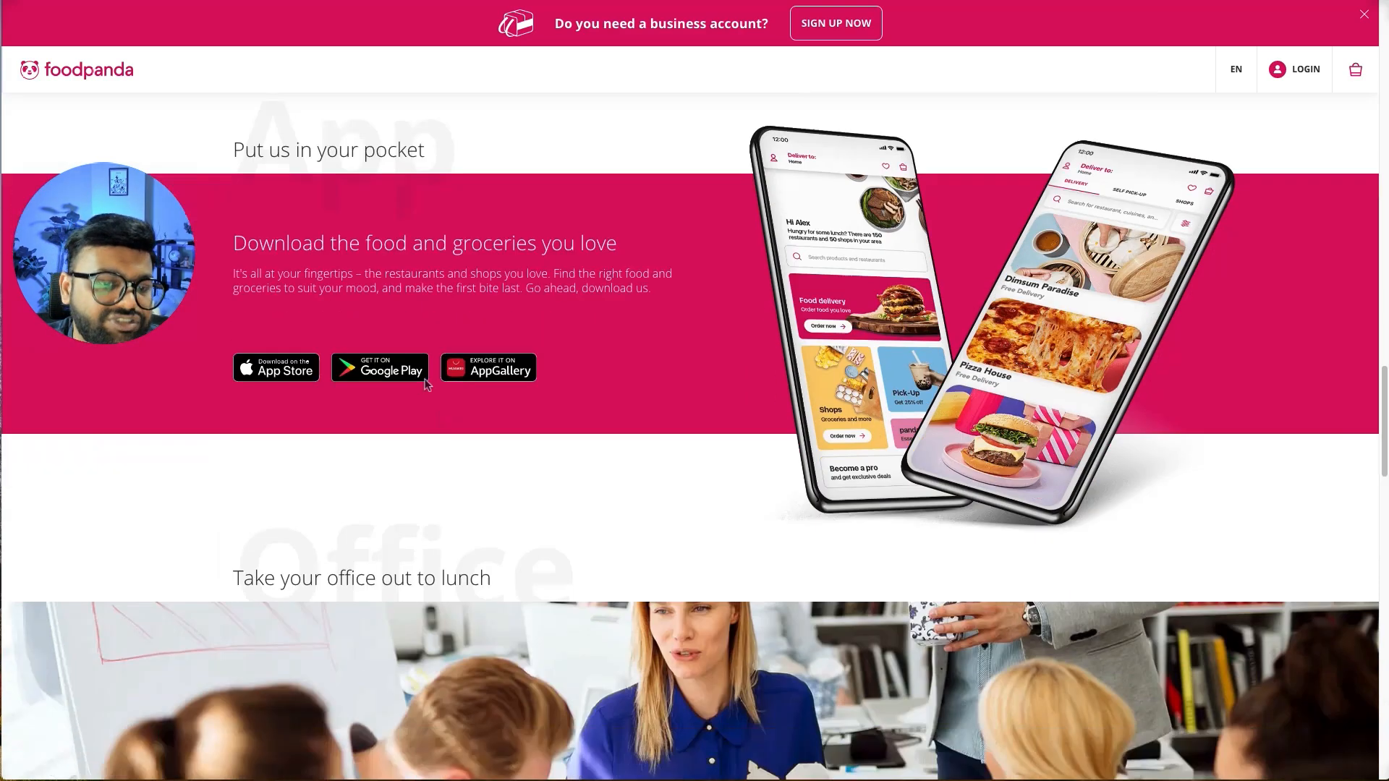
{"action": "scroll", "coordinate": [375, 397], "scroll_direction": "up", "scroll_amount": 8}
{"action": "scroll", "coordinate": [353, 461], "scroll_direction": "down", "scroll_amount": 1}
{"action": "right_click", "coordinate": [354, 455]}
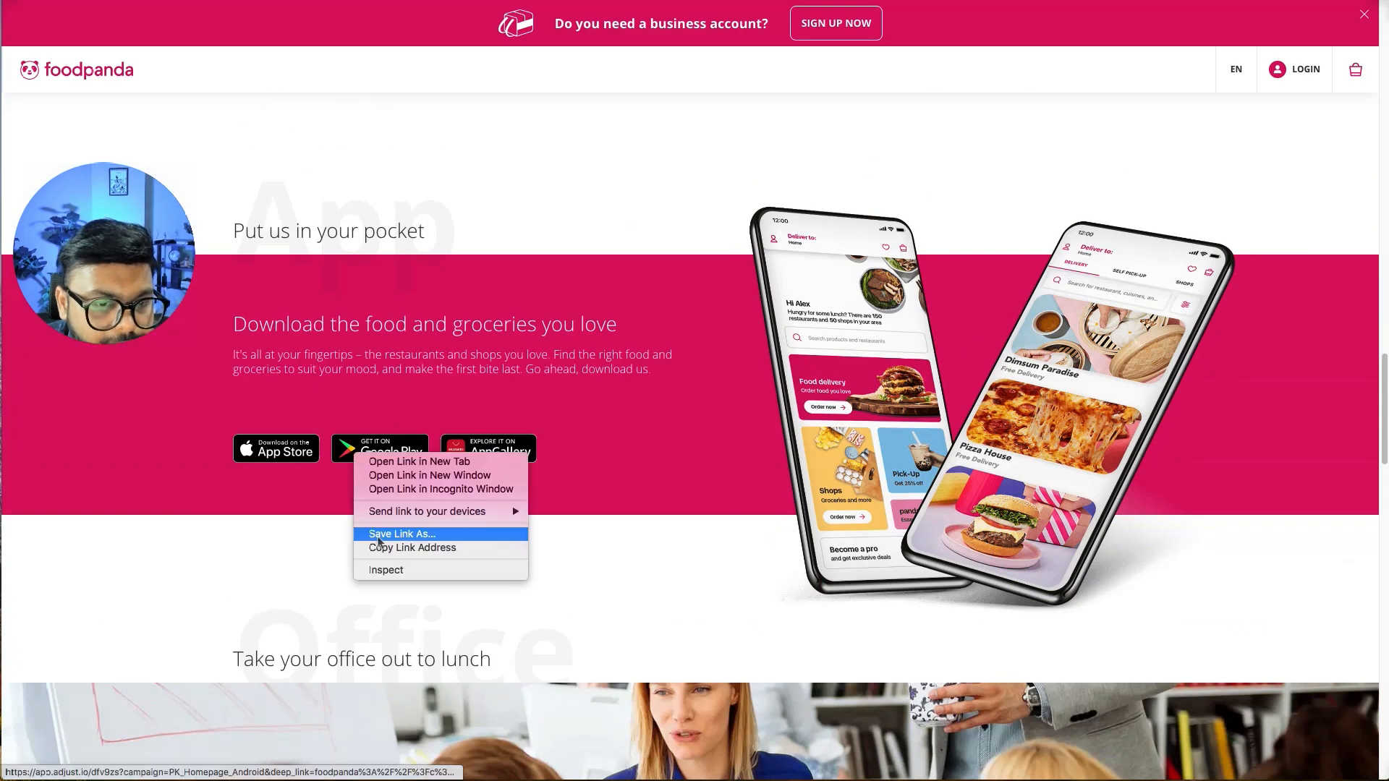
{"action": "left_click", "coordinate": [256, 544]}
{"action": "scroll", "coordinate": [490, 548], "scroll_direction": "down", "scroll_amount": 20}
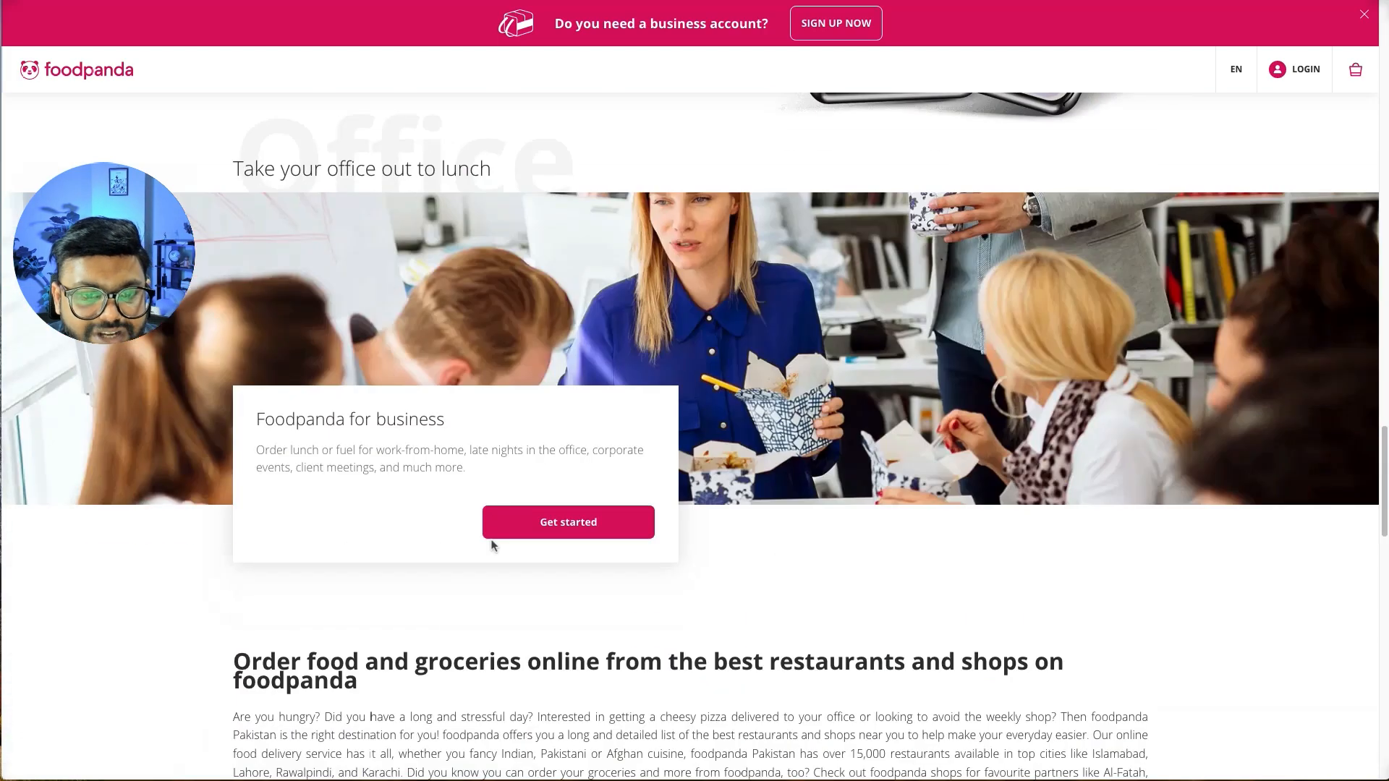
{"action": "scroll", "coordinate": [492, 541], "scroll_direction": "up", "scroll_amount": 19}
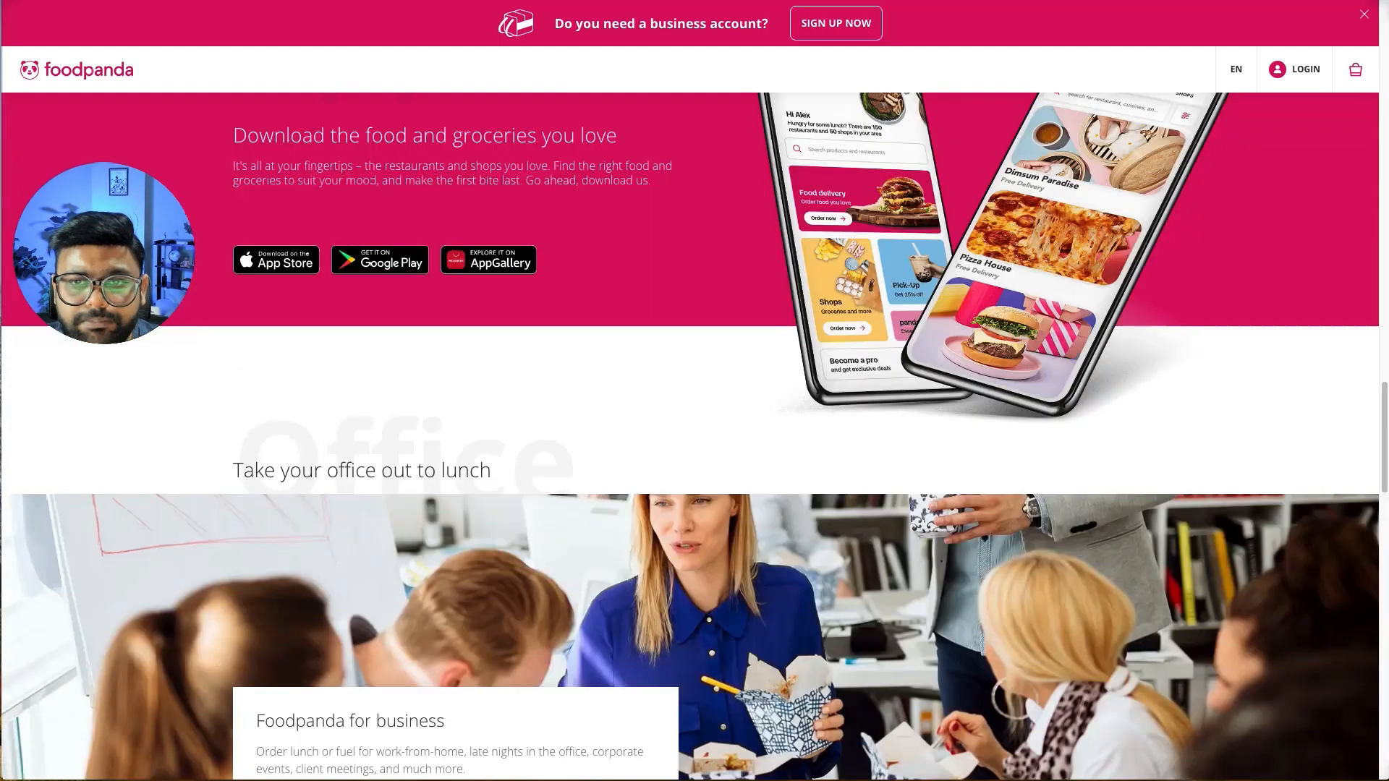
- Switch to foodpanda's Facebook page and study the layout, colors and imagery of its recent posts
{"action": "right_click", "coordinate": [952, 0]}
{"action": "left_click", "coordinate": [897, 15]}
{"action": "left_click", "coordinate": [896, 0]}
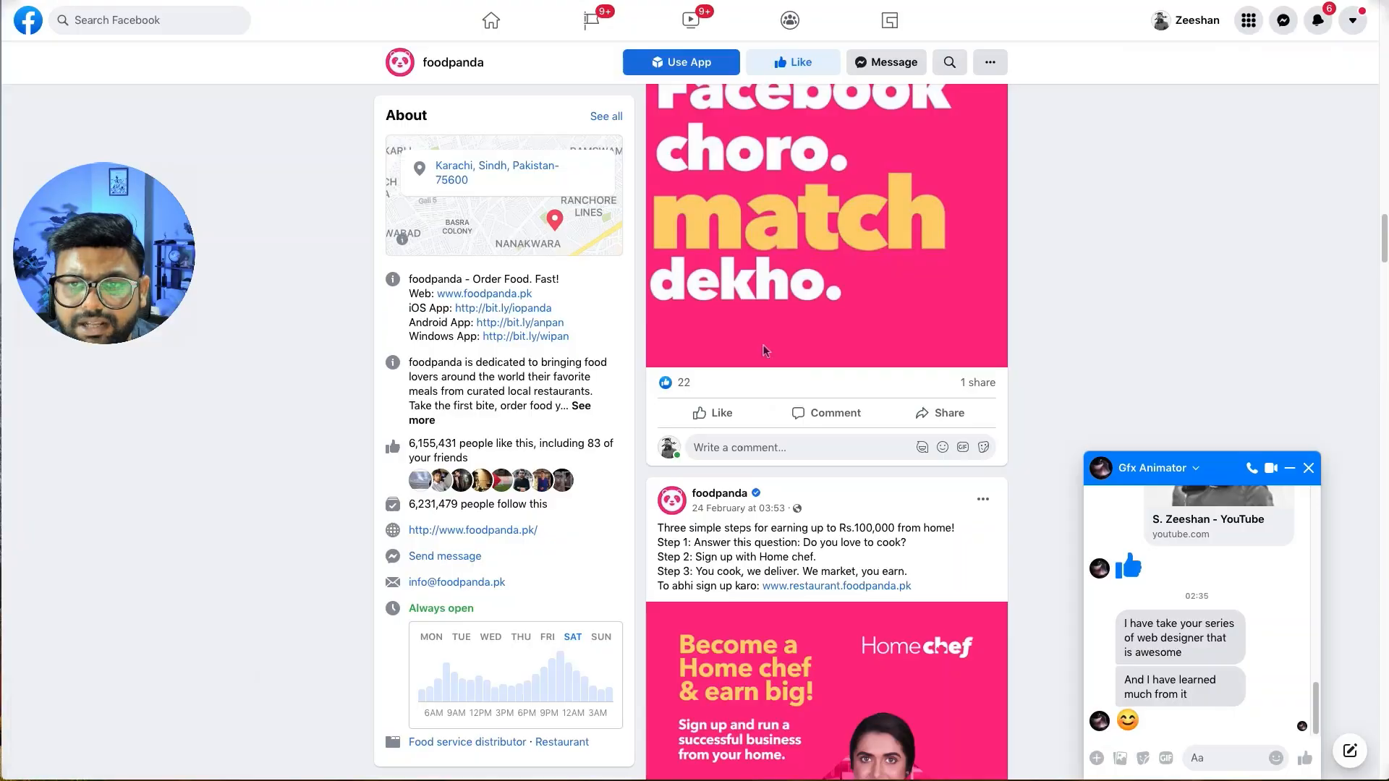
{"action": "scroll", "coordinate": [729, 430], "scroll_direction": "up", "scroll_amount": 10}
{"action": "scroll", "coordinate": [729, 430], "scroll_direction": "down", "scroll_amount": 20}
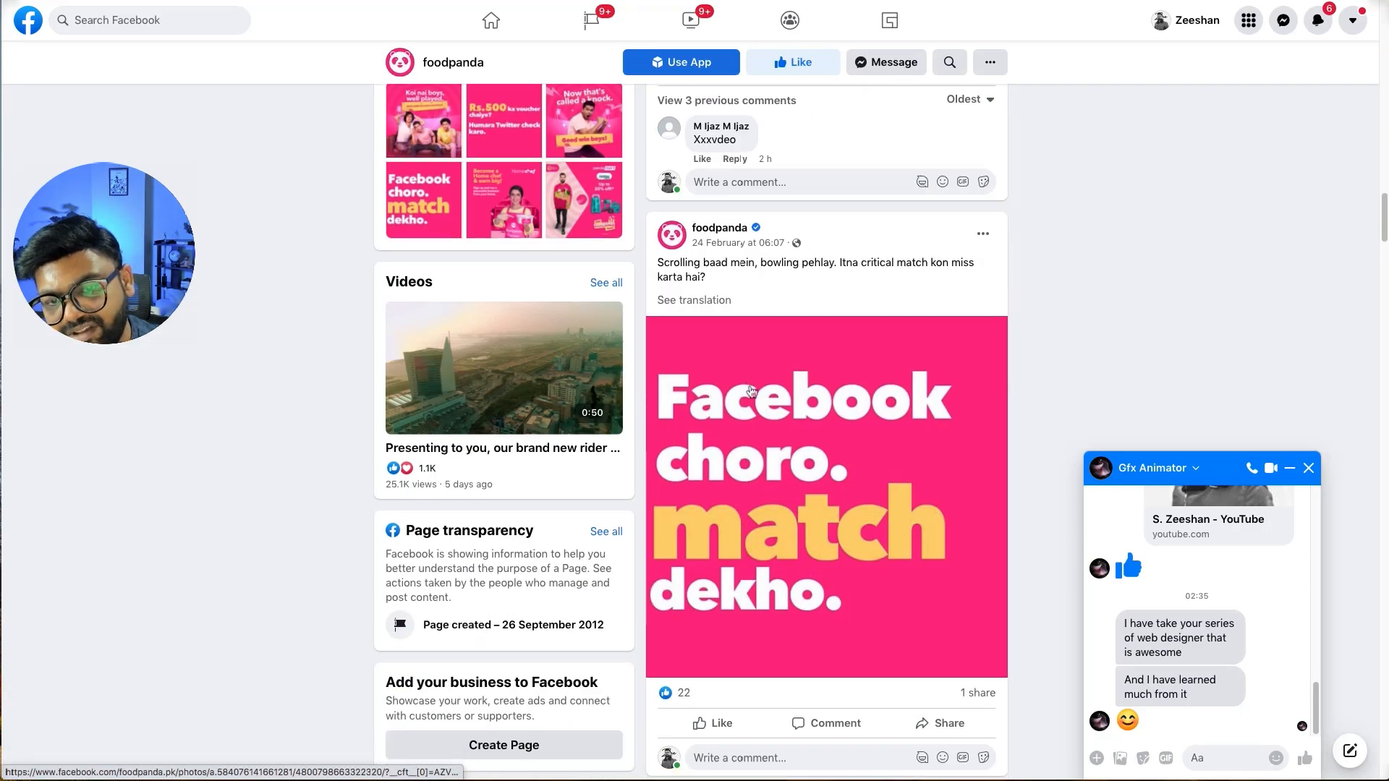
{"action": "scroll", "coordinate": [847, 475], "scroll_direction": "down", "scroll_amount": 10}
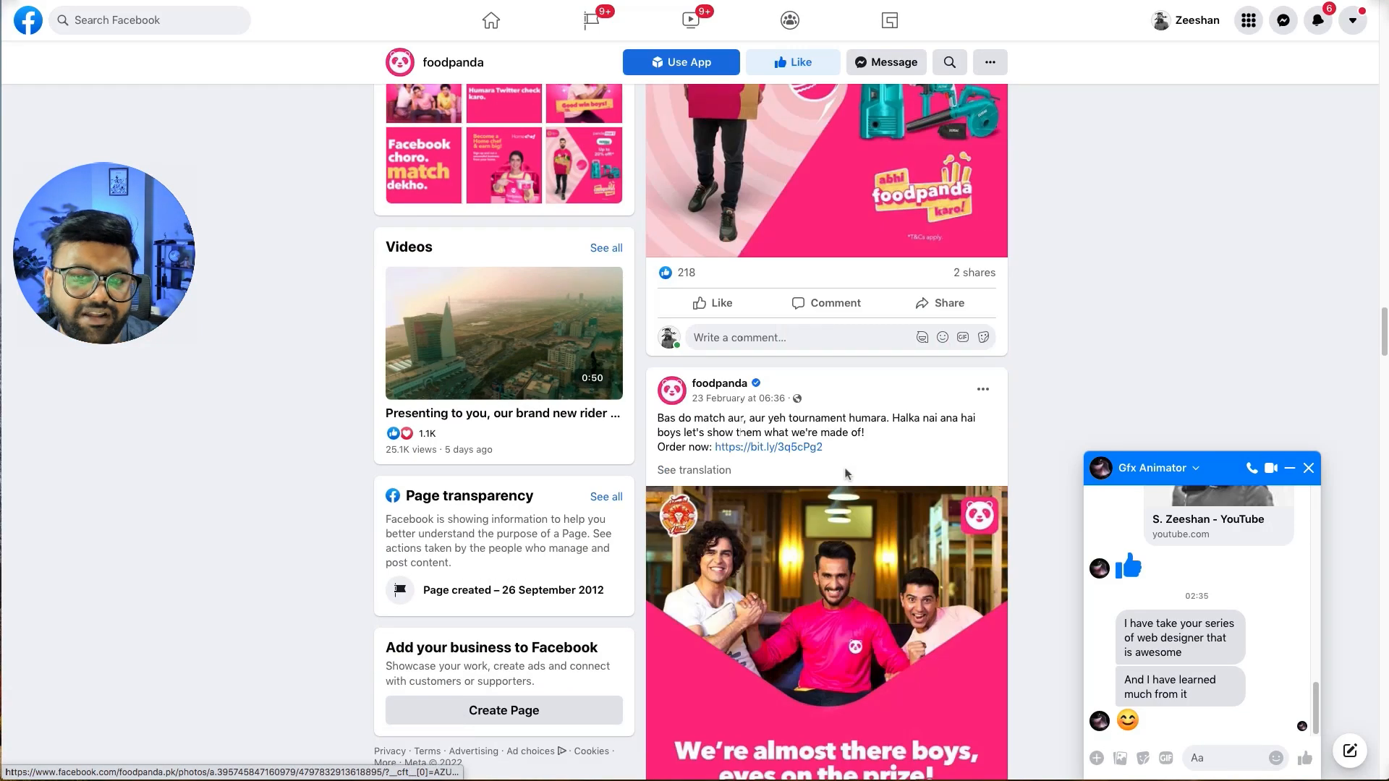
{"action": "scroll", "coordinate": [846, 475], "scroll_direction": "down", "scroll_amount": 8}
{"action": "scroll", "coordinate": [847, 475], "scroll_direction": "down", "scroll_amount": 15}
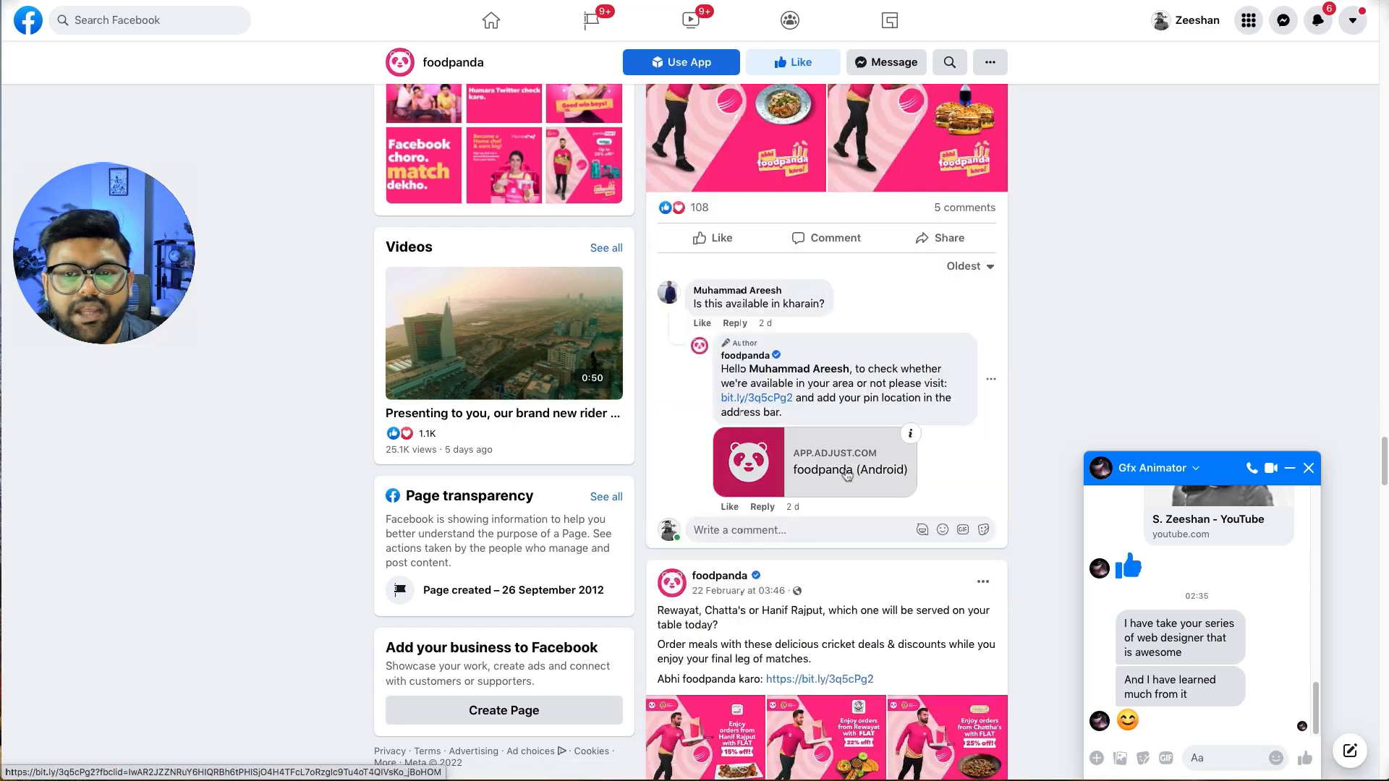
{"action": "scroll", "coordinate": [846, 475], "scroll_direction": "up", "scroll_amount": 5}
{"action": "scroll", "coordinate": [869, 442], "scroll_direction": "down", "scroll_amount": 15}
{"action": "scroll", "coordinate": [869, 443], "scroll_direction": "down", "scroll_amount": 6}
{"action": "scroll", "coordinate": [650, 369], "scroll_direction": "up", "scroll_amount": 20}
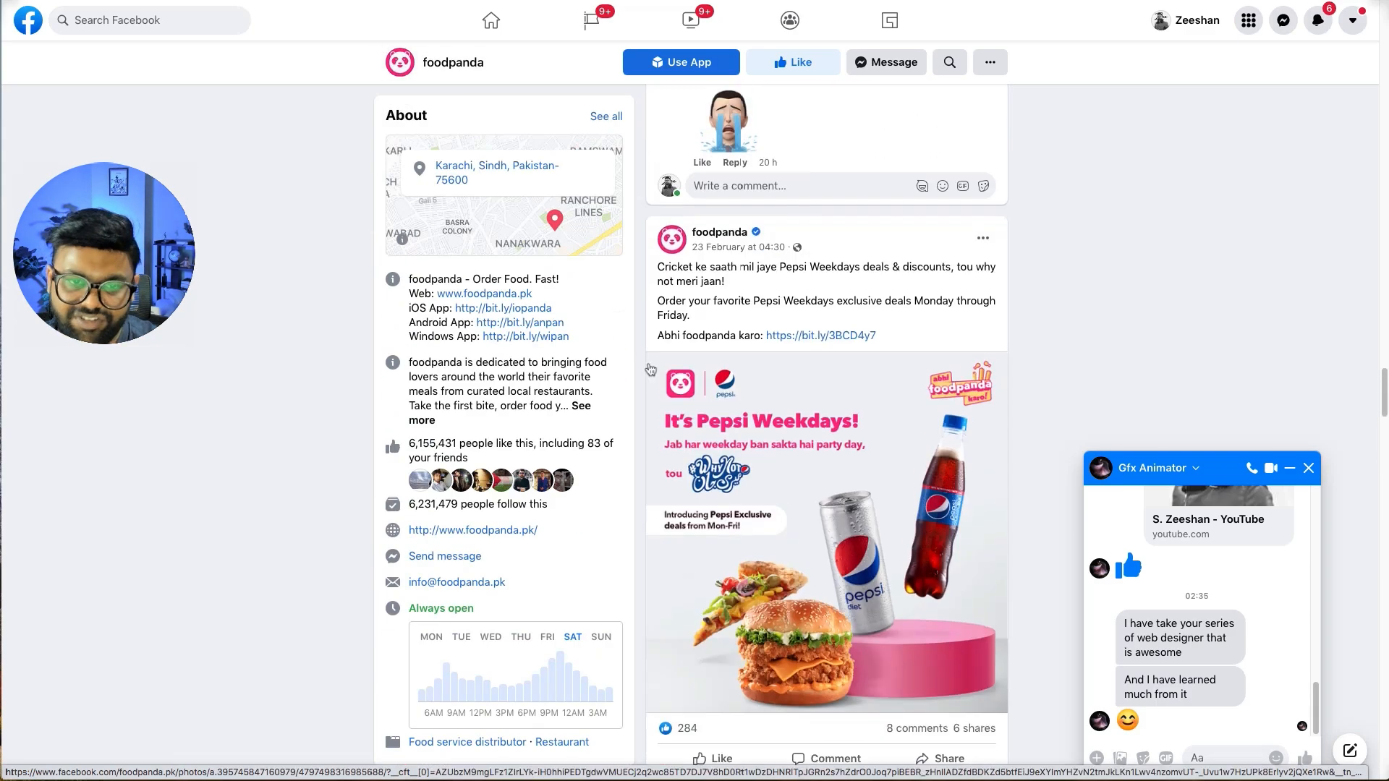
{"action": "scroll", "coordinate": [650, 370], "scroll_direction": "up", "scroll_amount": 20}
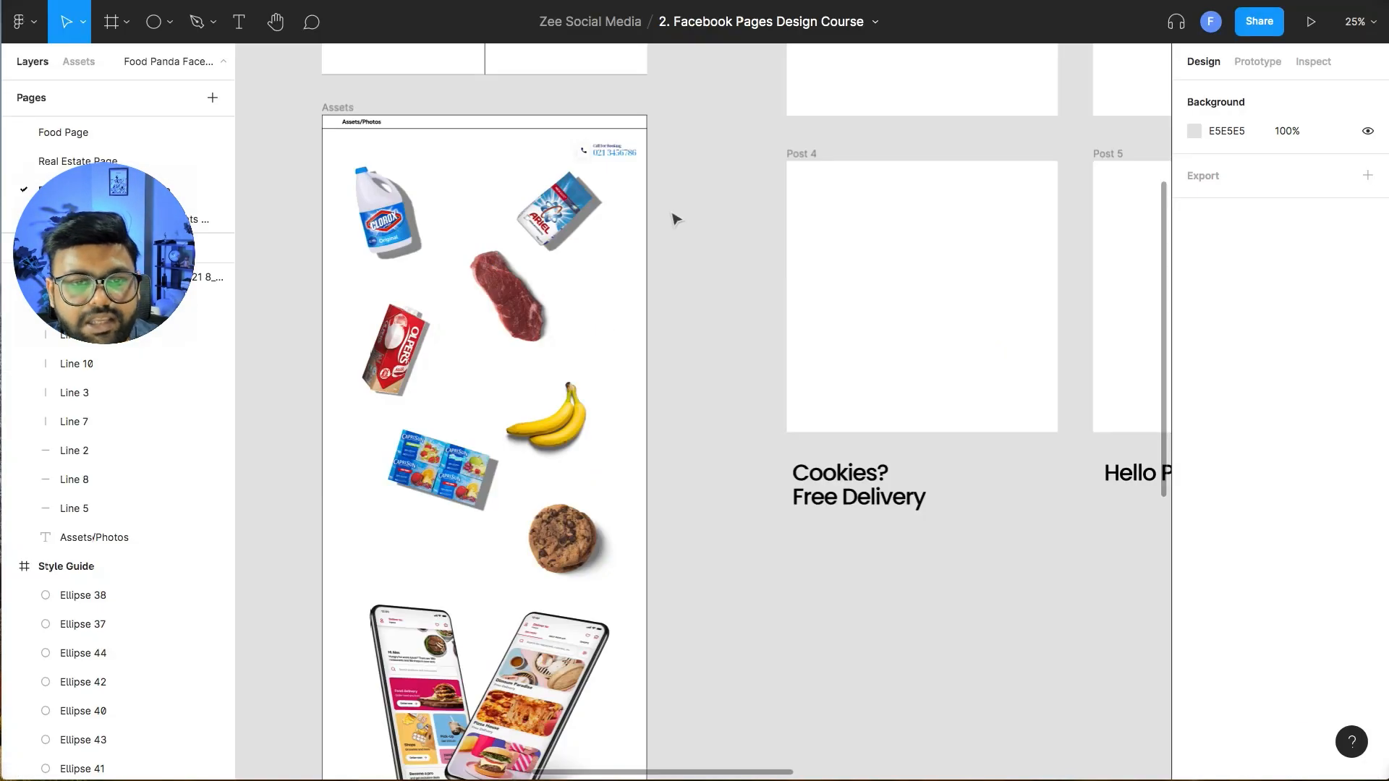
- Look through the grocery product photos and the phone mockups in the Assets frame
{"action": "left_click_drag", "start_coordinate": [673, 215], "coordinate": [728, 224]}
{"action": "left_click_drag", "start_coordinate": [888, 172], "coordinate": [646, 629]}
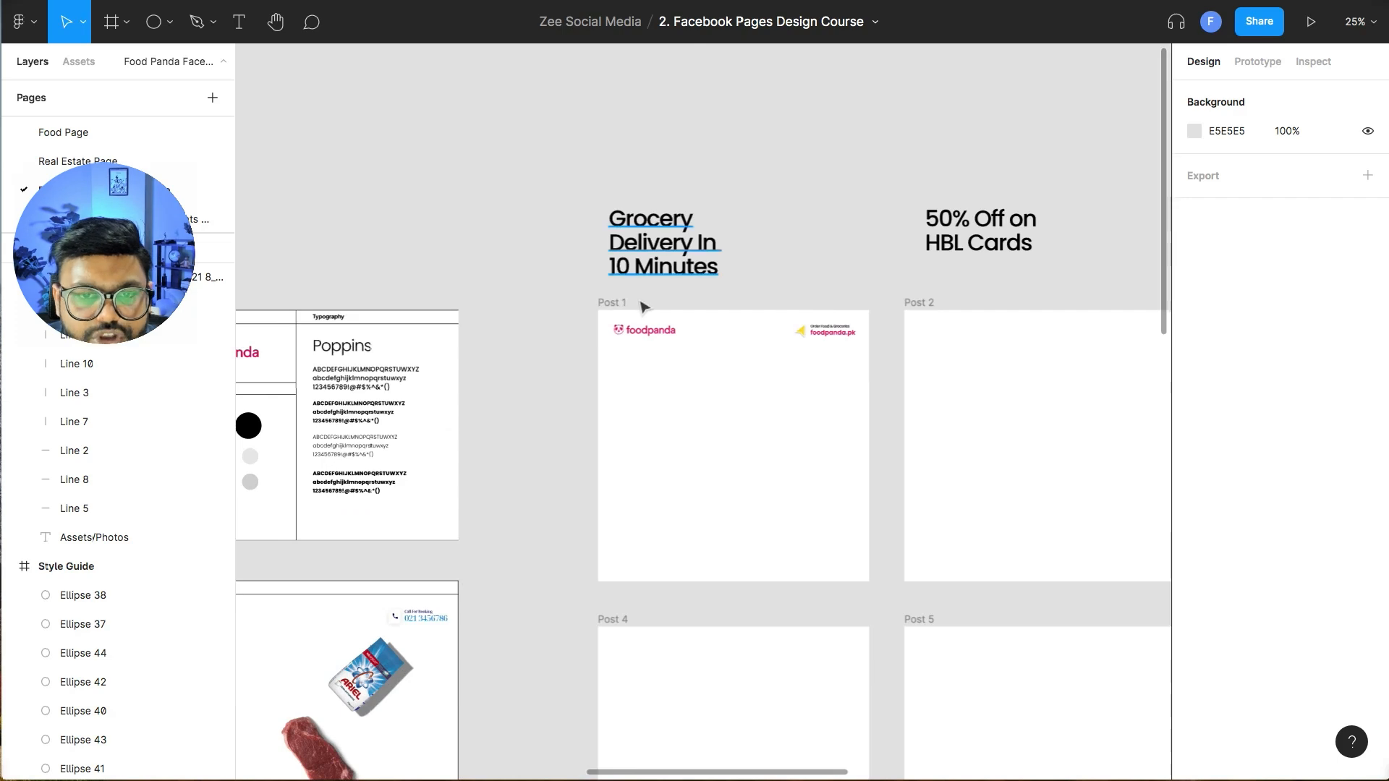
{"action": "scroll", "coordinate": [846, 245], "scroll_direction": "down", "scroll_amount": 5}
{"action": "scroll", "coordinate": [846, 245], "scroll_direction": "left", "scroll_amount": 5}
{"action": "scroll", "coordinate": [847, 246], "scroll_direction": "up", "scroll_amount": 3}
{"action": "left_click", "coordinate": [771, 367]}
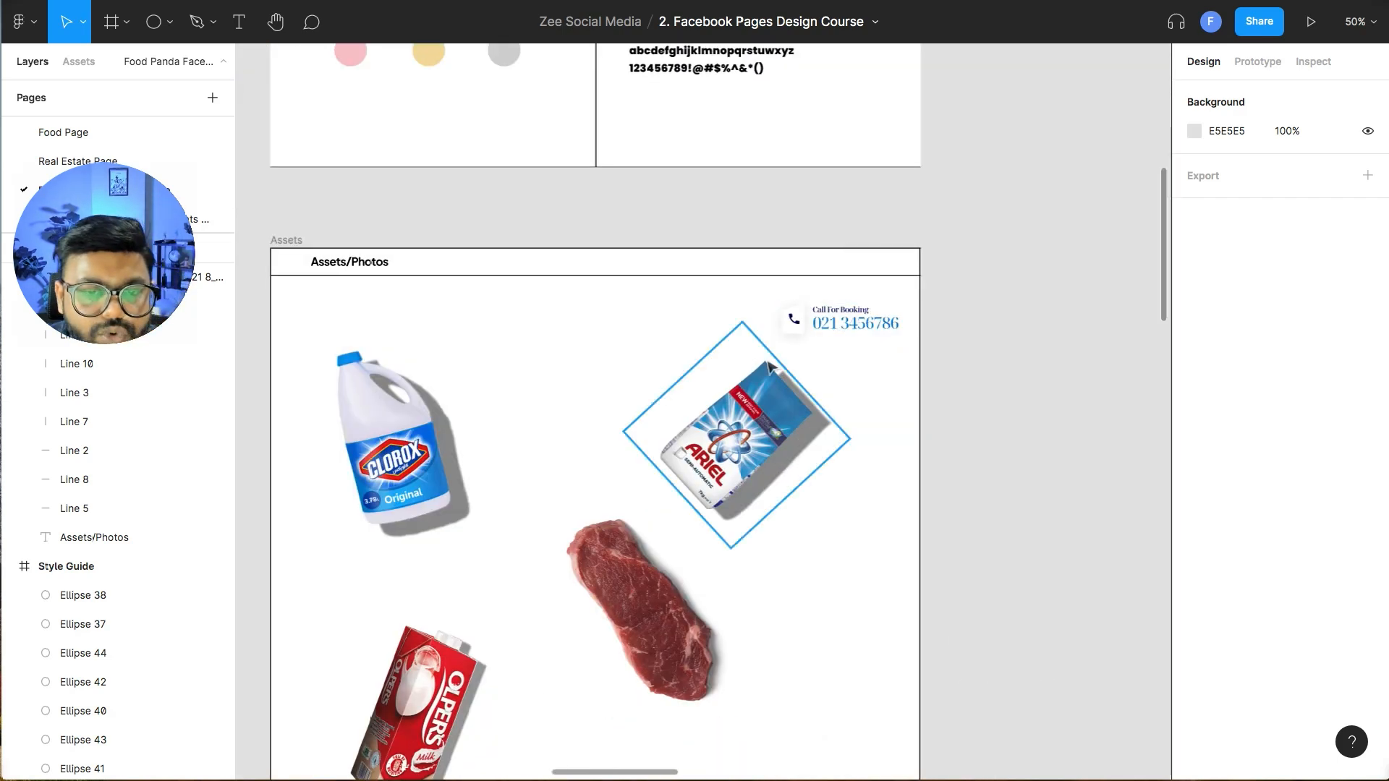
{"action": "scroll", "coordinate": [770, 367], "scroll_direction": "down", "scroll_amount": 5}
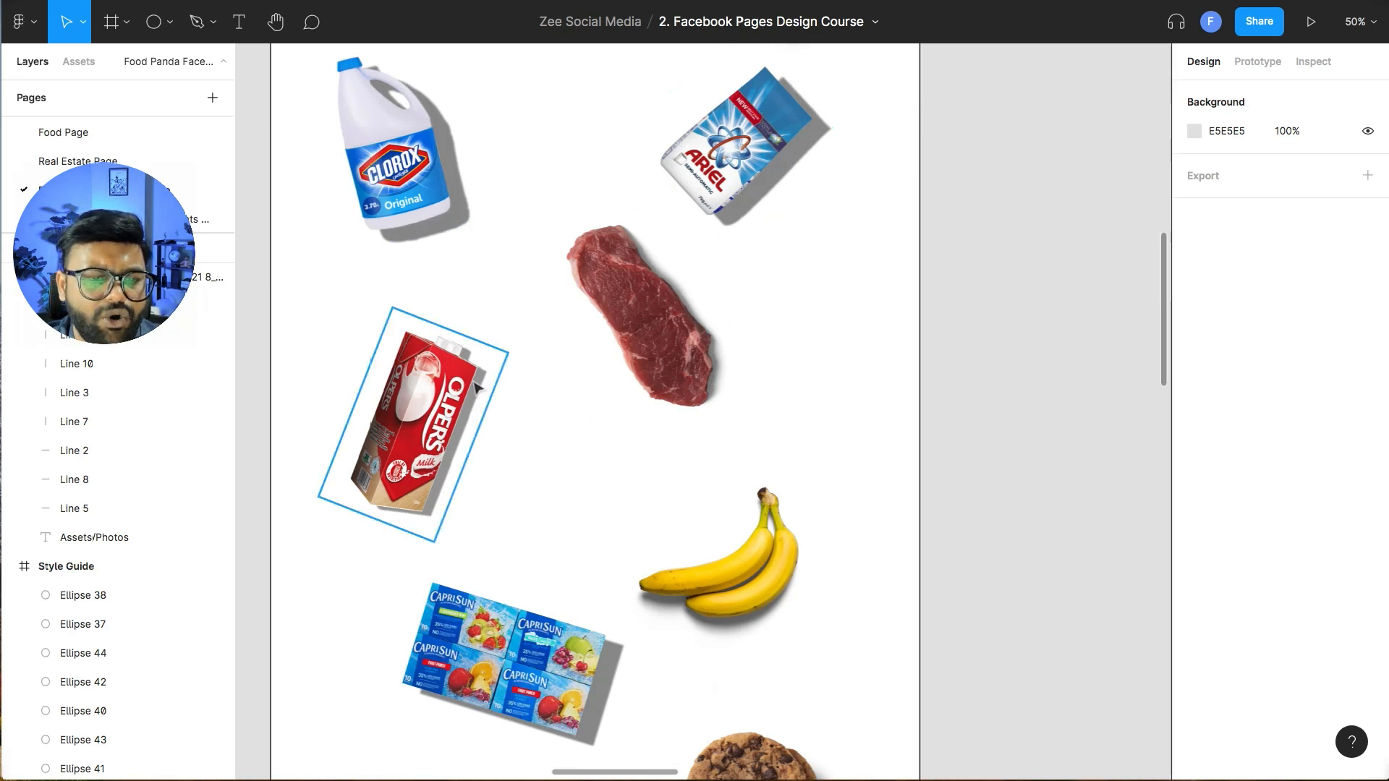
{"action": "scroll", "coordinate": [619, 402], "scroll_direction": "down", "scroll_amount": 2}
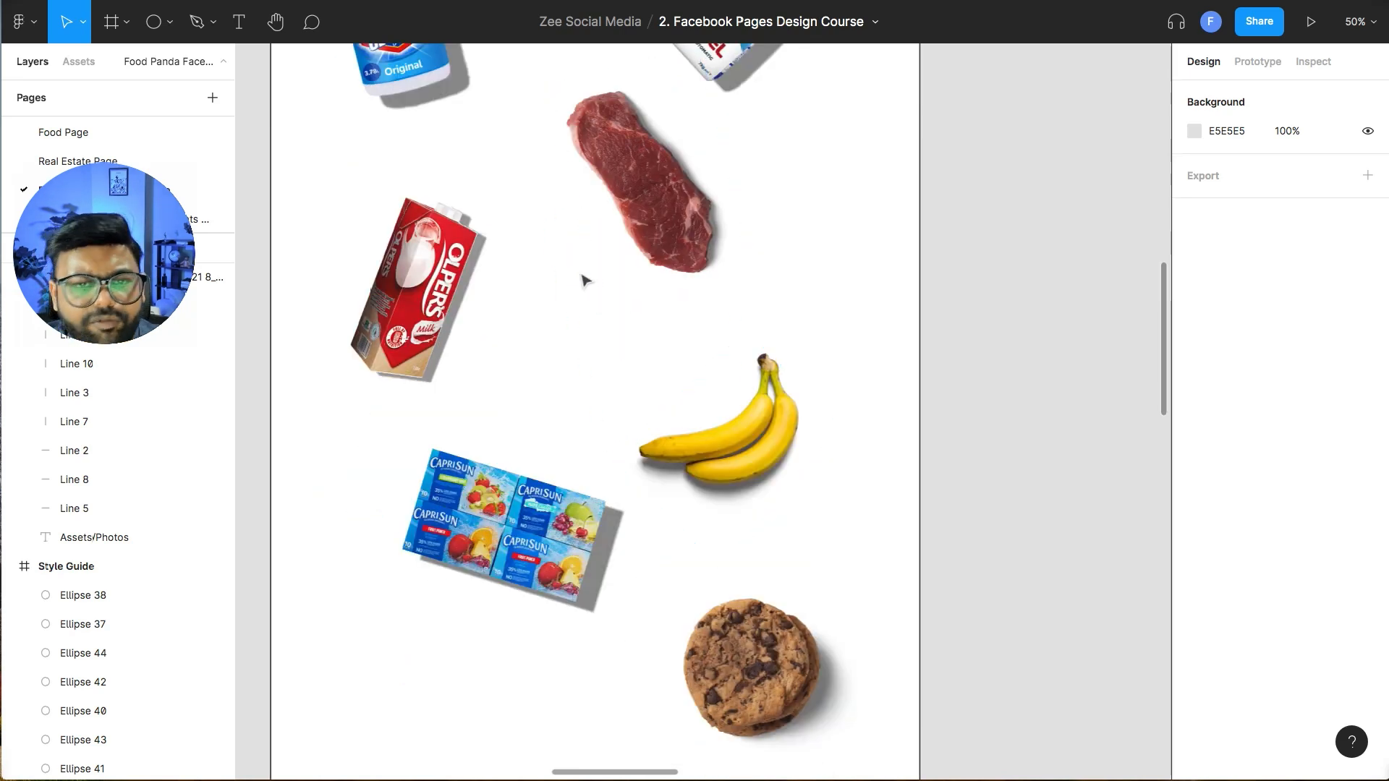
{"action": "scroll", "coordinate": [576, 306], "scroll_direction": "down", "scroll_amount": 4}
{"action": "scroll", "coordinate": [576, 306], "scroll_direction": "down", "scroll_amount": 6}
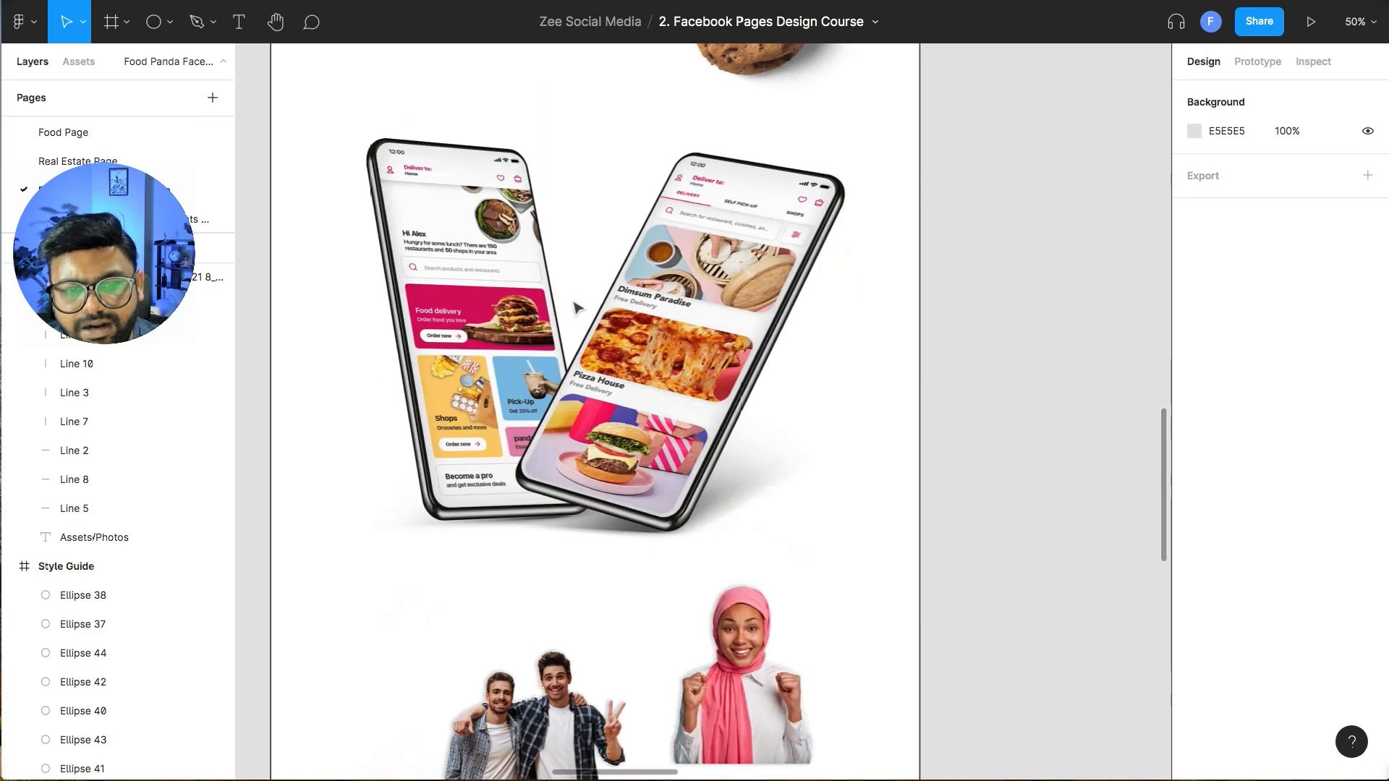
{"action": "scroll", "coordinate": [651, 332], "scroll_direction": "down", "scroll_amount": 5}
- Spread out the people photos in the Assets frame, moving the two men clear of the woman holding a phone
{"action": "left_click", "coordinate": [765, 313]}
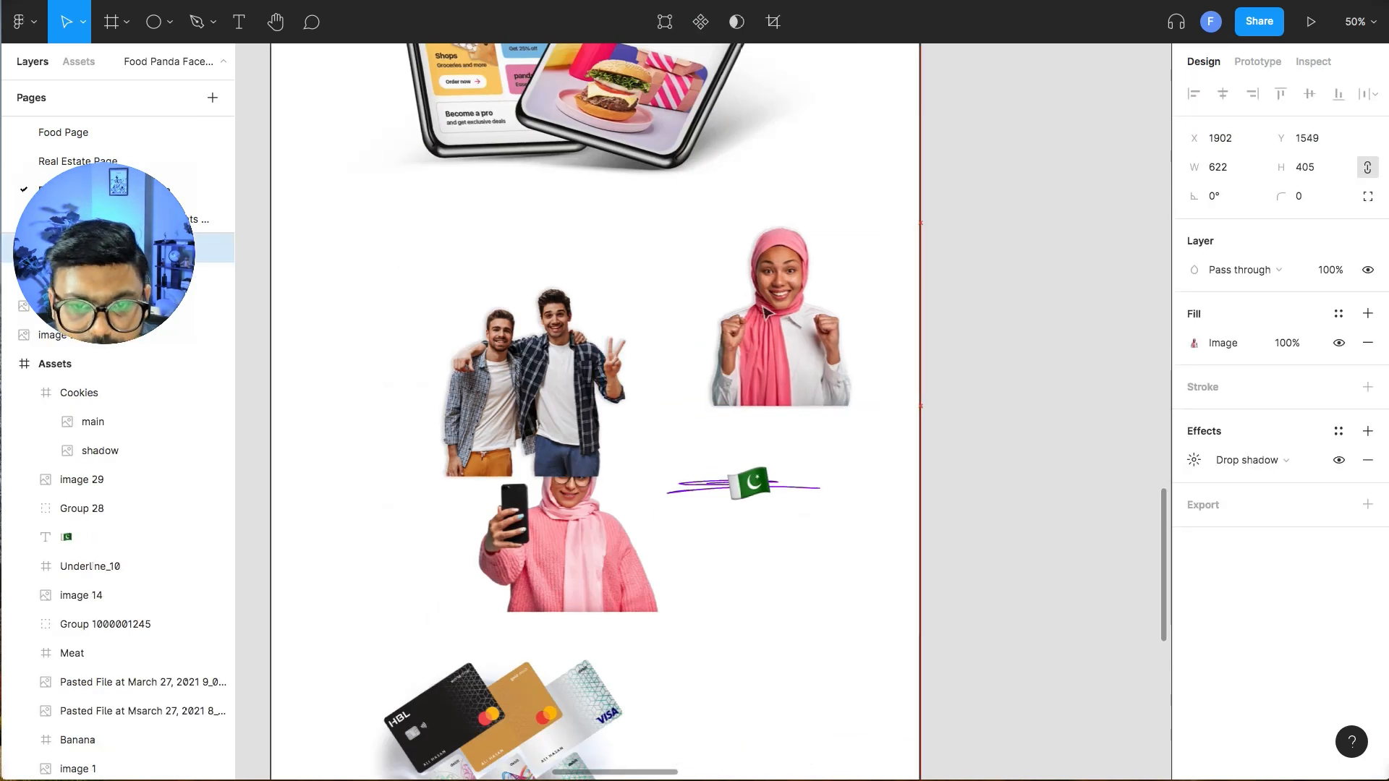
{"action": "left_click_drag", "start_coordinate": [471, 318], "coordinate": [457, 290]}
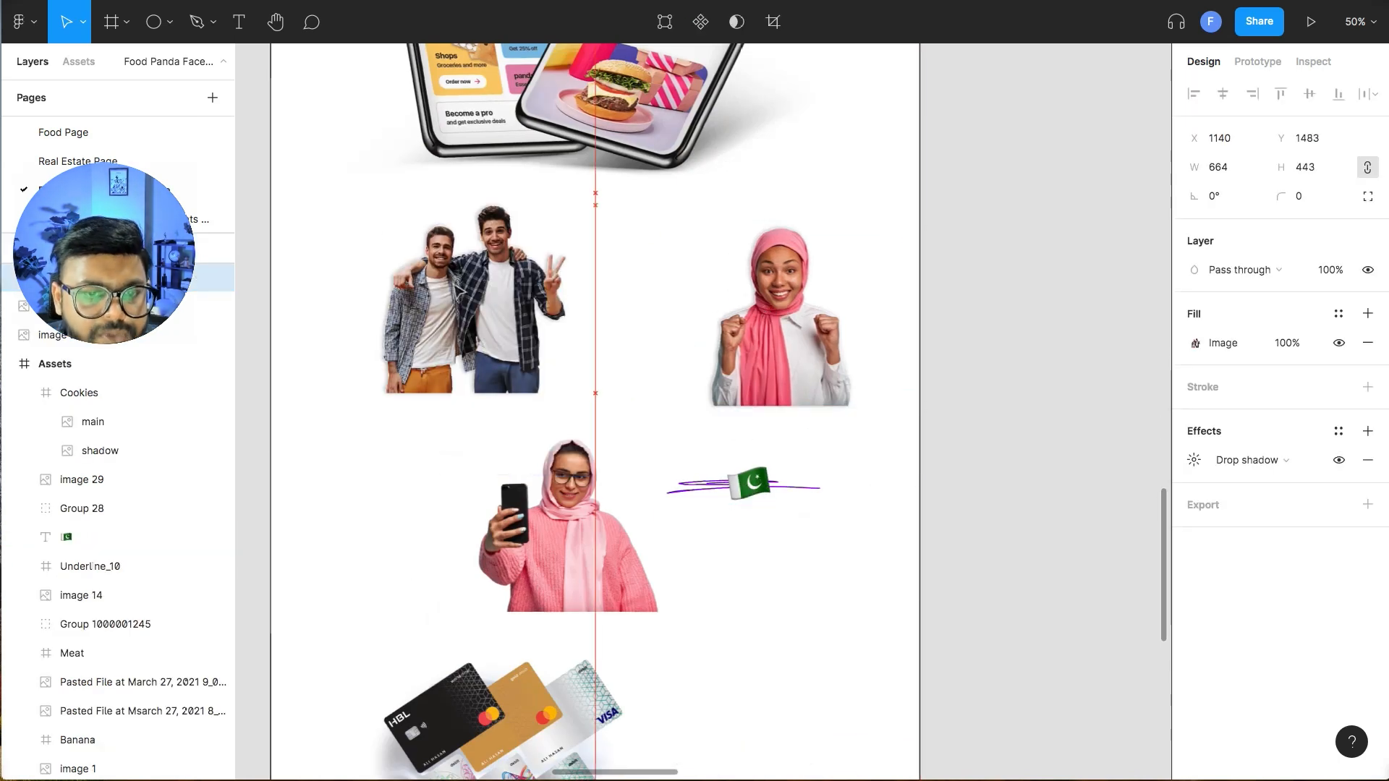
- Look over the HBL bank cards image and the two rows of emoji stickers at the end of the Assets frame
{"action": "scroll", "coordinate": [651, 376], "scroll_direction": "down", "scroll_amount": 5}
{"action": "left_click", "coordinate": [616, 401]}
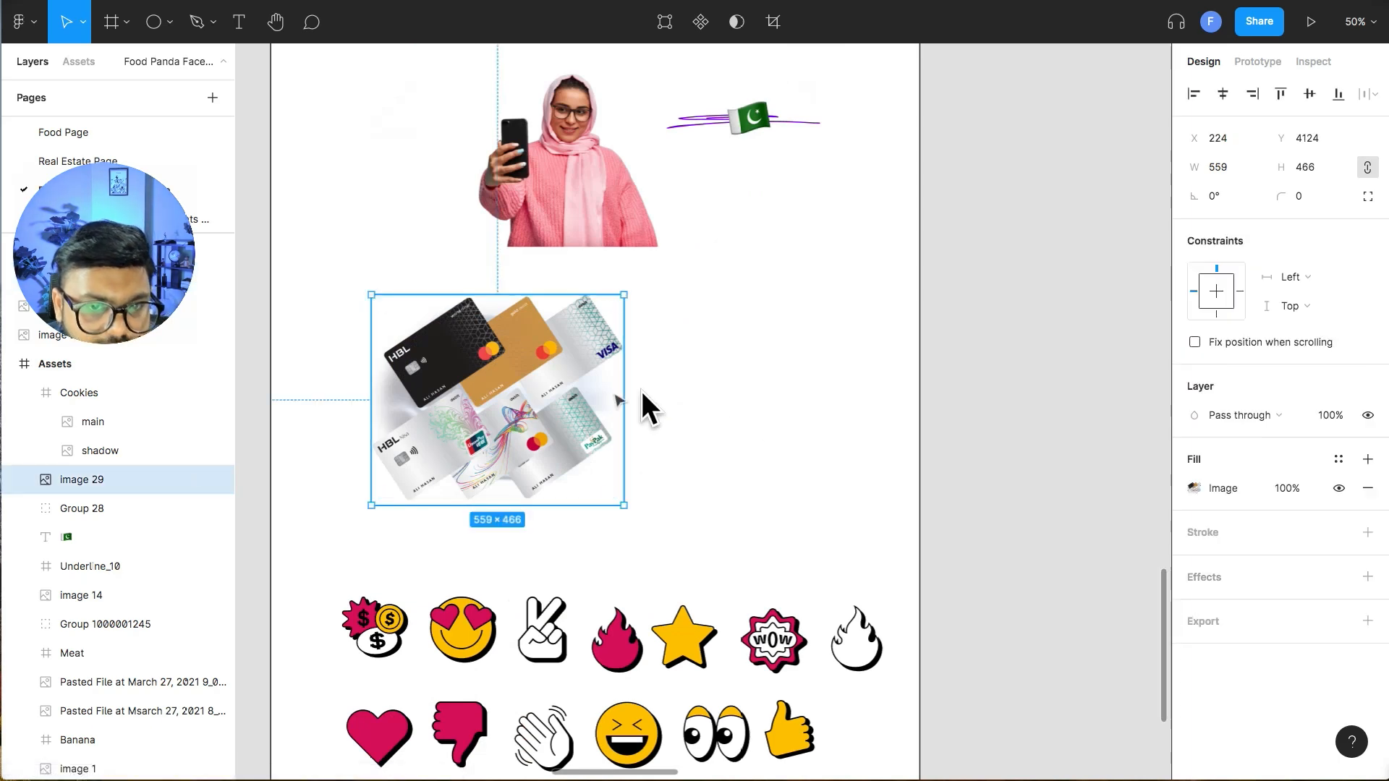
{"action": "scroll", "coordinate": [713, 413], "scroll_direction": "down", "scroll_amount": 5}
{"action": "left_click", "coordinate": [849, 403]}
{"action": "left_click", "coordinate": [788, 361]}
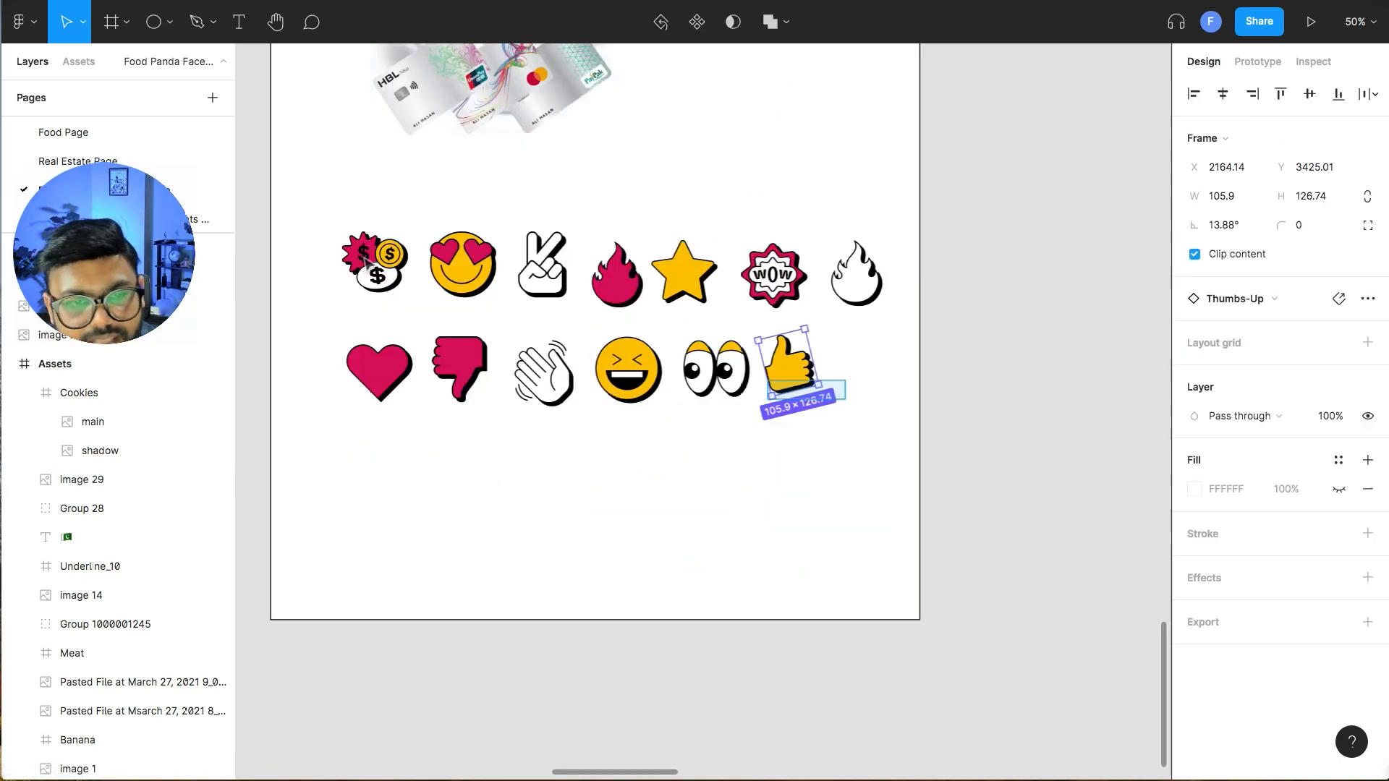
{"action": "key", "text": "ctrl+a"}
{"action": "left_click", "coordinate": [487, 511]}
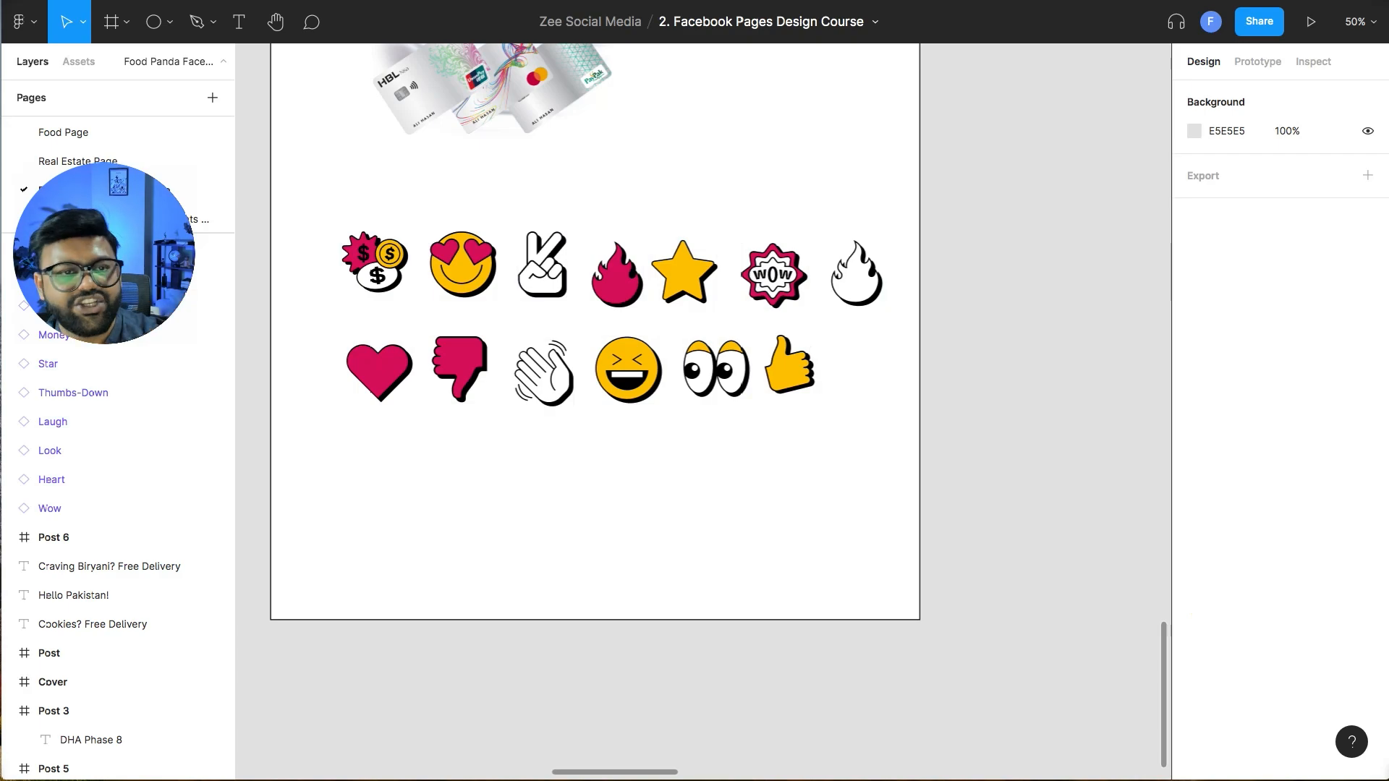
- Switch to foodpanda's Facebook page in the browser to recheck its styling, and return to the design file
{"action": "key", "text": "ctrl+Tab"}
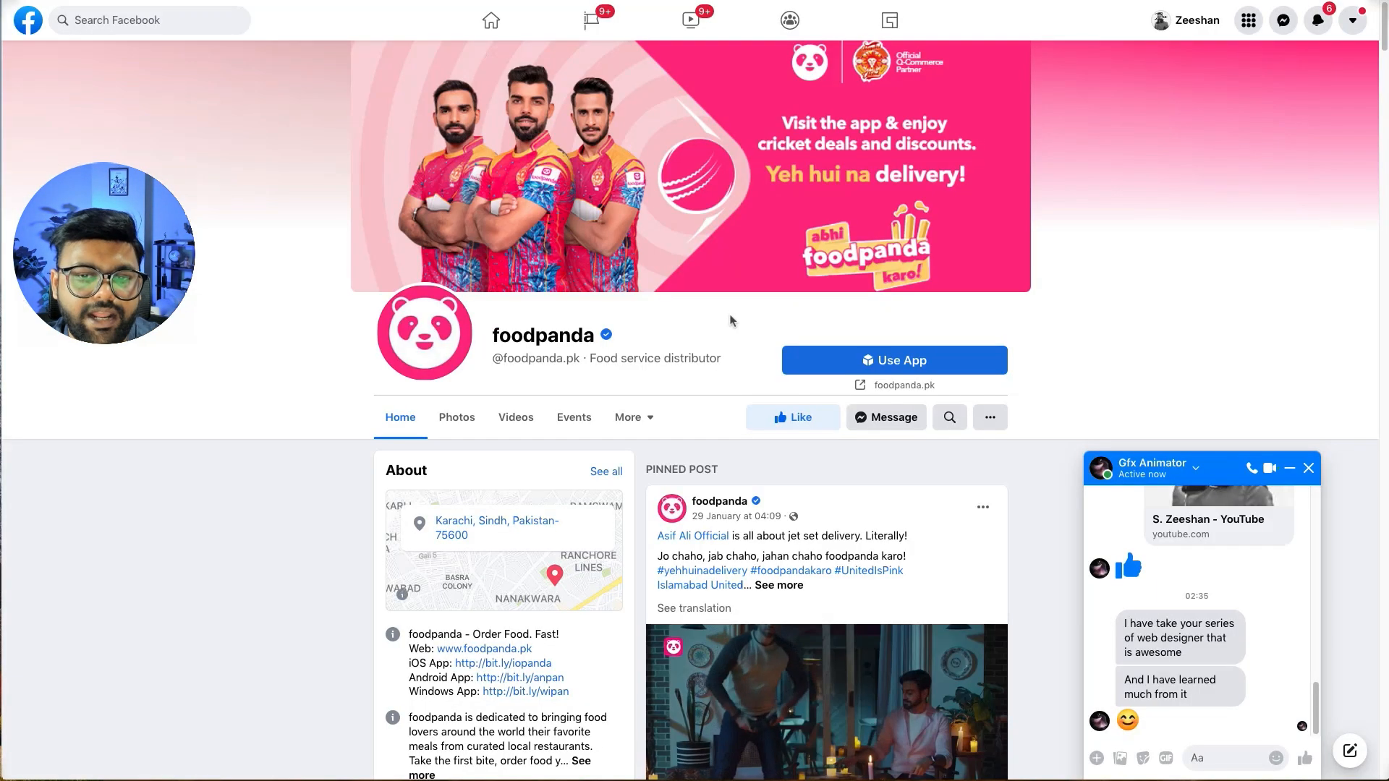
{"action": "scroll", "coordinate": [731, 318], "scroll_direction": "down", "scroll_amount": 8}
{"action": "scroll", "coordinate": [730, 318], "scroll_direction": "up", "scroll_amount": 8}
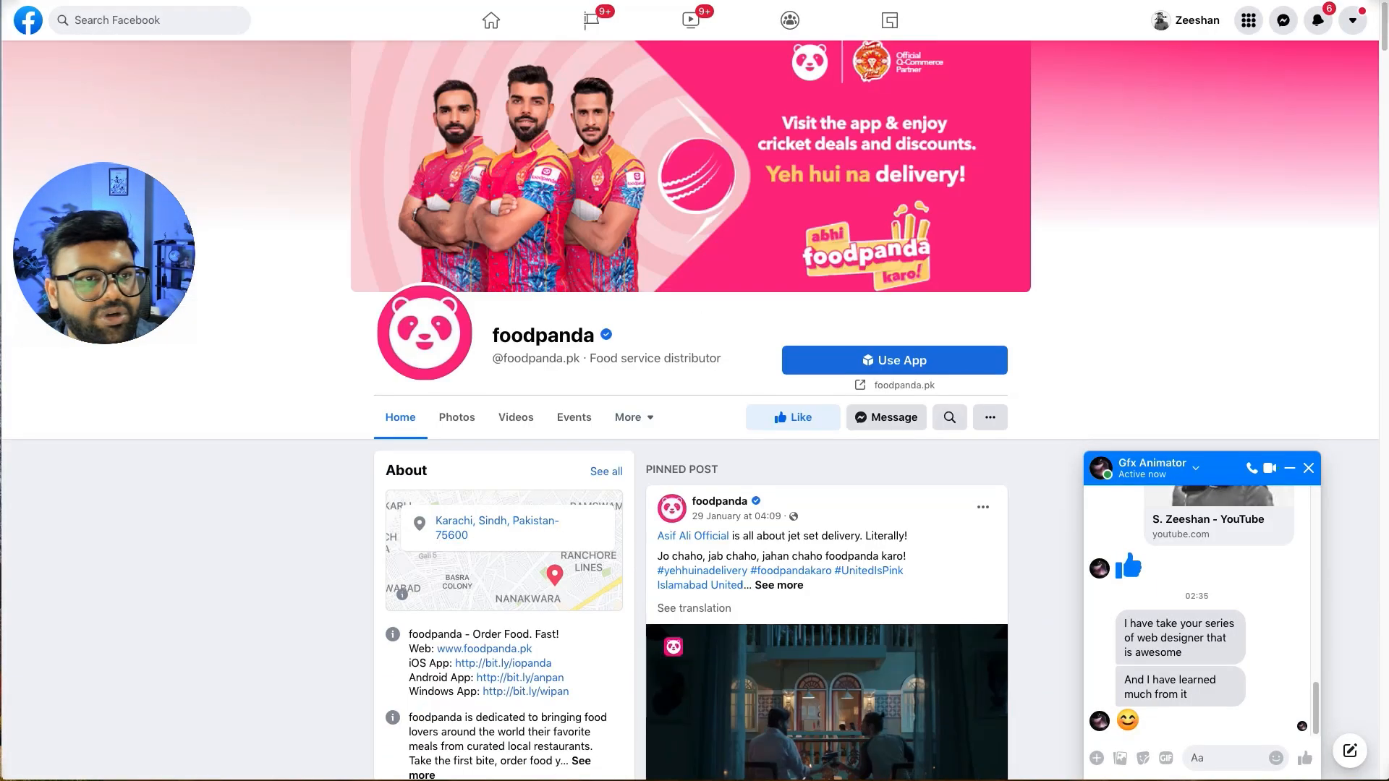
{"action": "key", "text": "ctrl+shift+Tab"}
- Inspect the colors used in the Laugh, Heart and Thumbs-Down stickers
{"action": "left_click", "coordinate": [642, 369]}
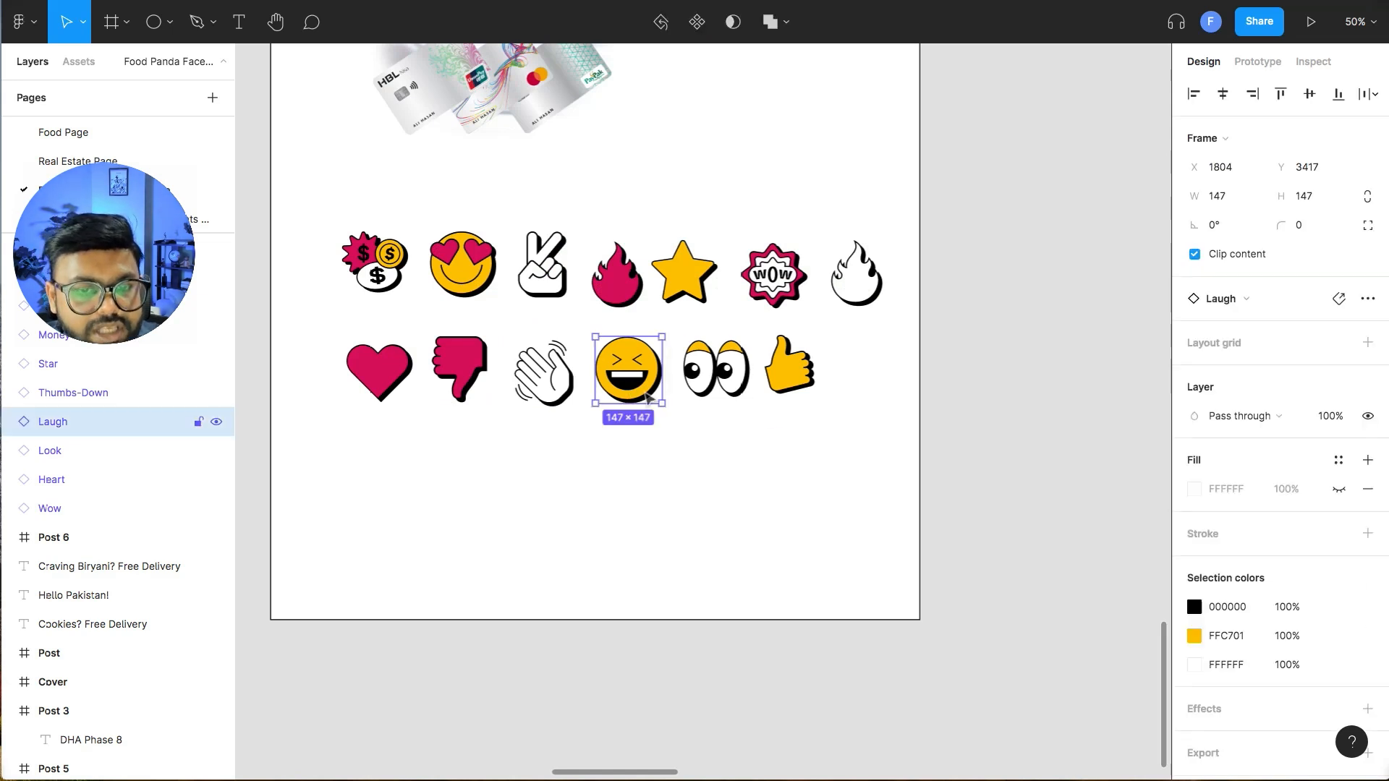
{"action": "left_click", "coordinate": [379, 370]}
{"action": "left_click", "coordinate": [460, 369]}
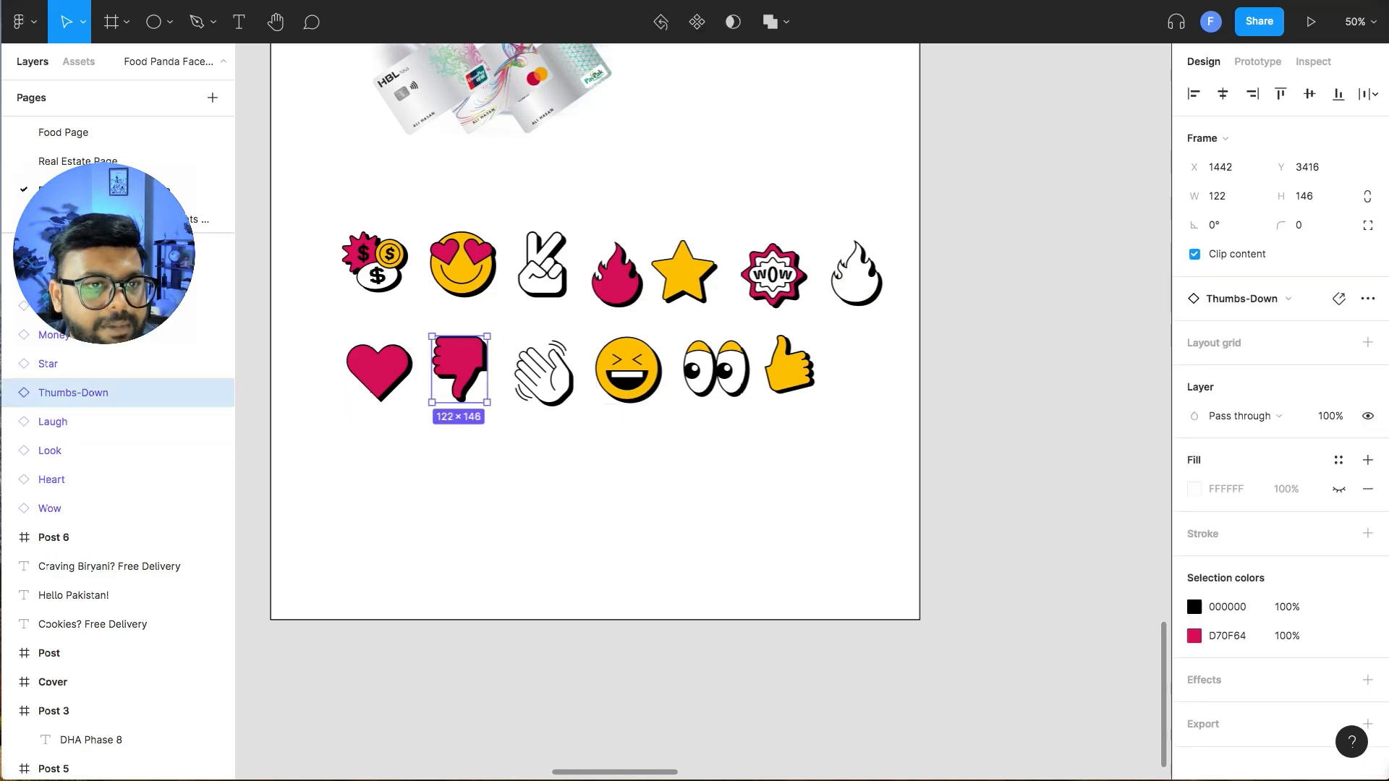
- Switch to the FigJam Basics board, clear the old sticker search and open the Totes emotes by Figma library
{"action": "key", "text": "ctrl+Tab"}
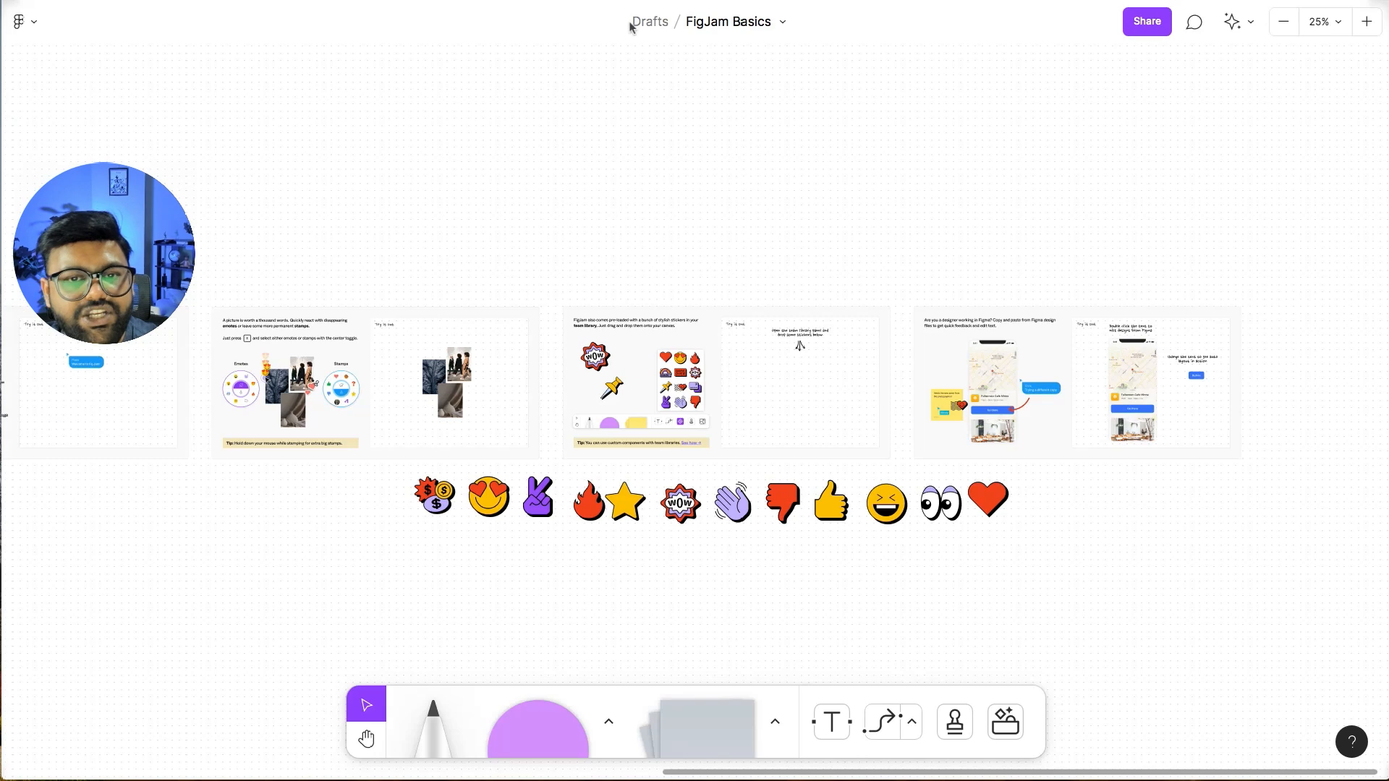
{"action": "scroll", "coordinate": [576, 248], "scroll_direction": "down", "scroll_amount": 4}
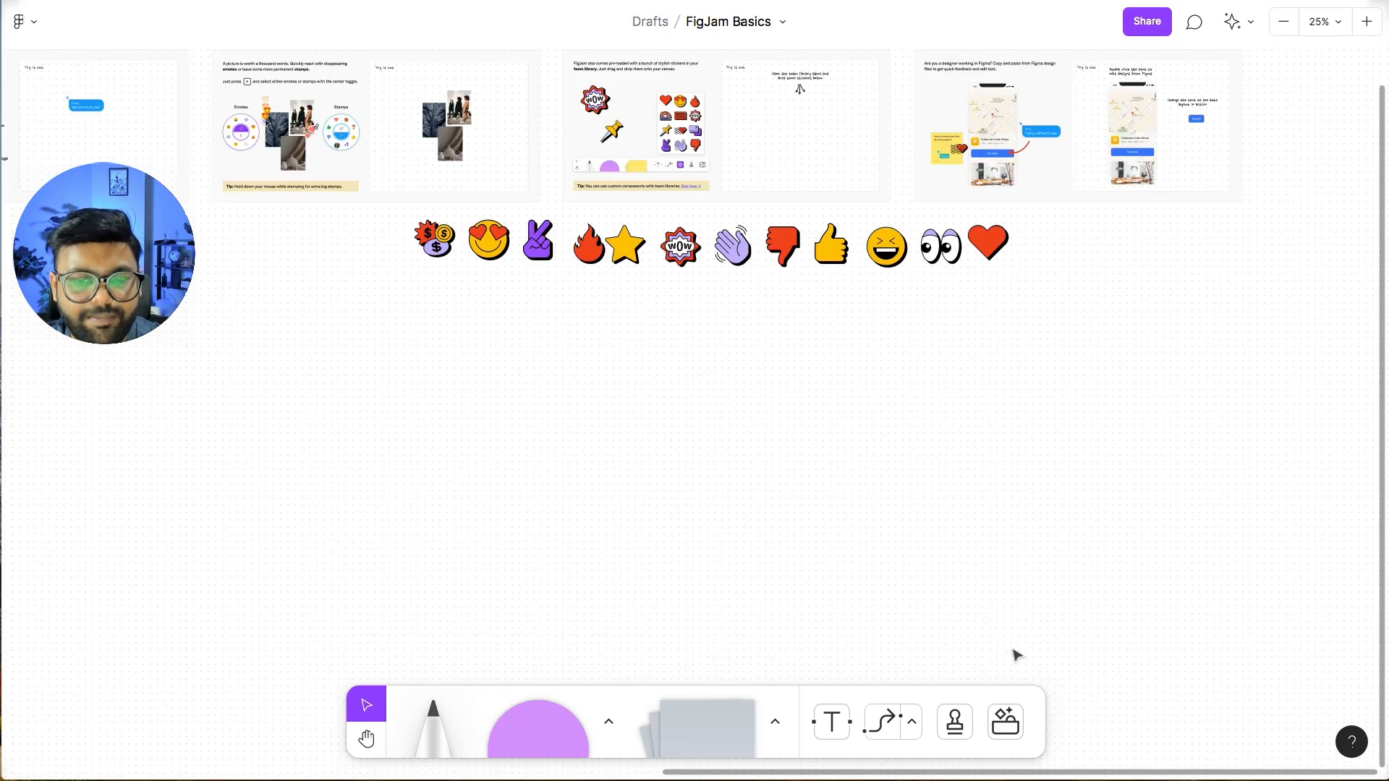
{"action": "left_click", "coordinate": [831, 257]}
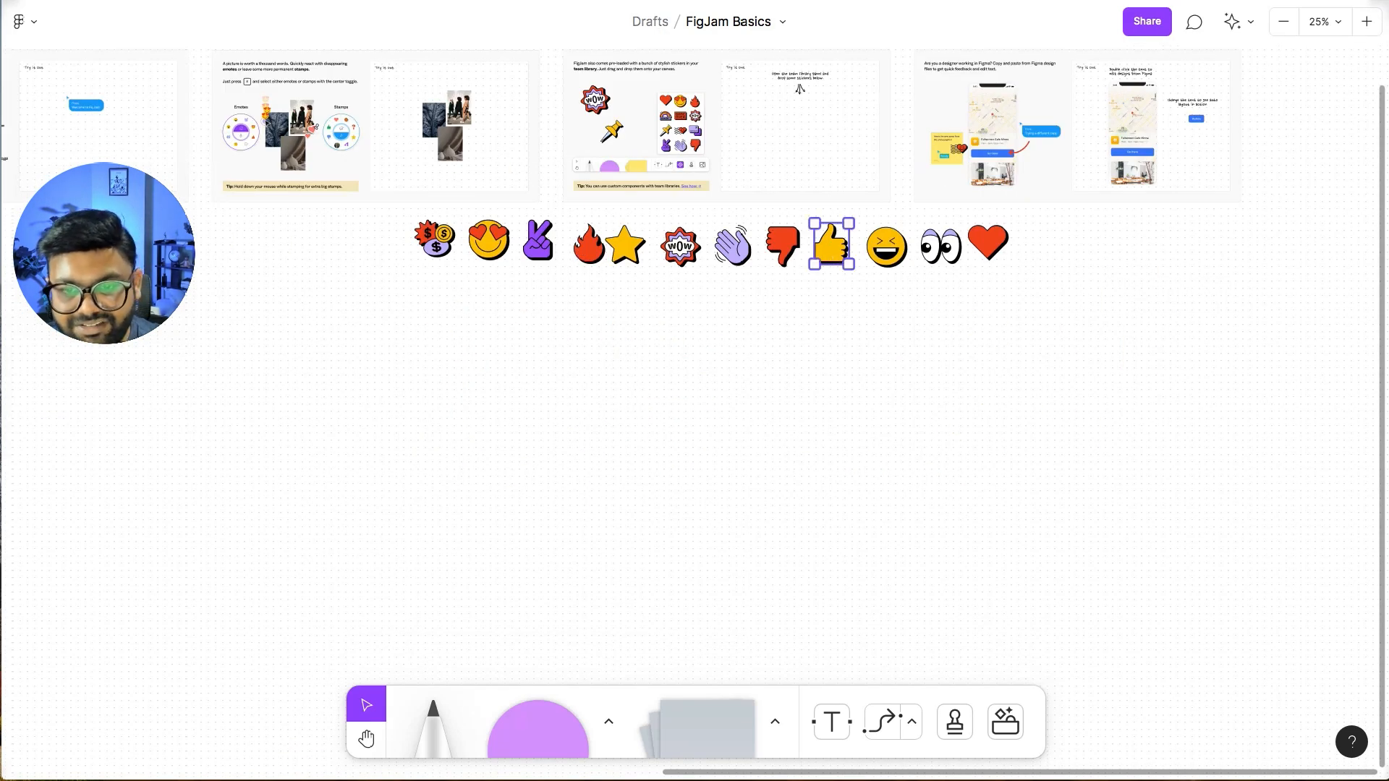
{"action": "left_click", "coordinate": [1005, 716]}
{"action": "double_click", "coordinate": [881, 155]}
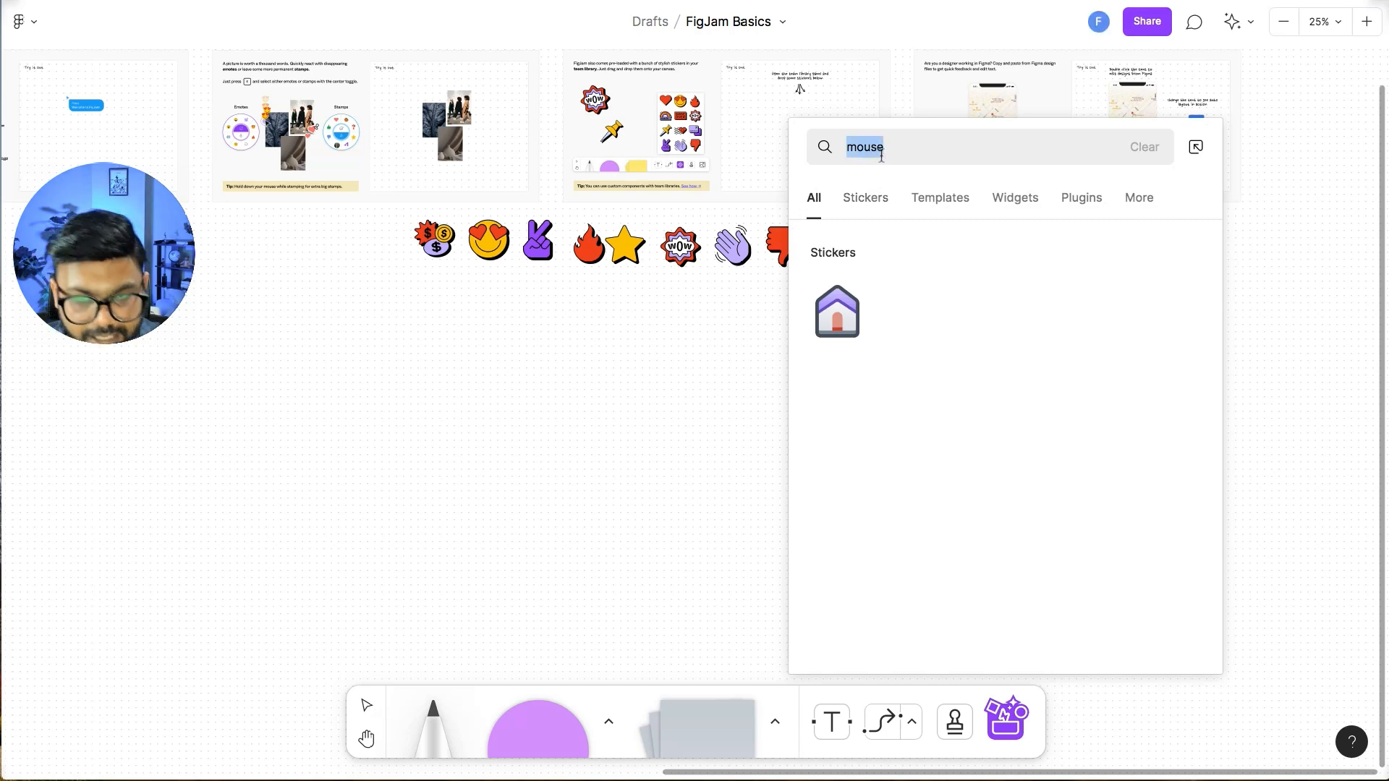
{"action": "key", "text": "BackSpace"}
{"action": "left_click", "coordinate": [867, 200]}
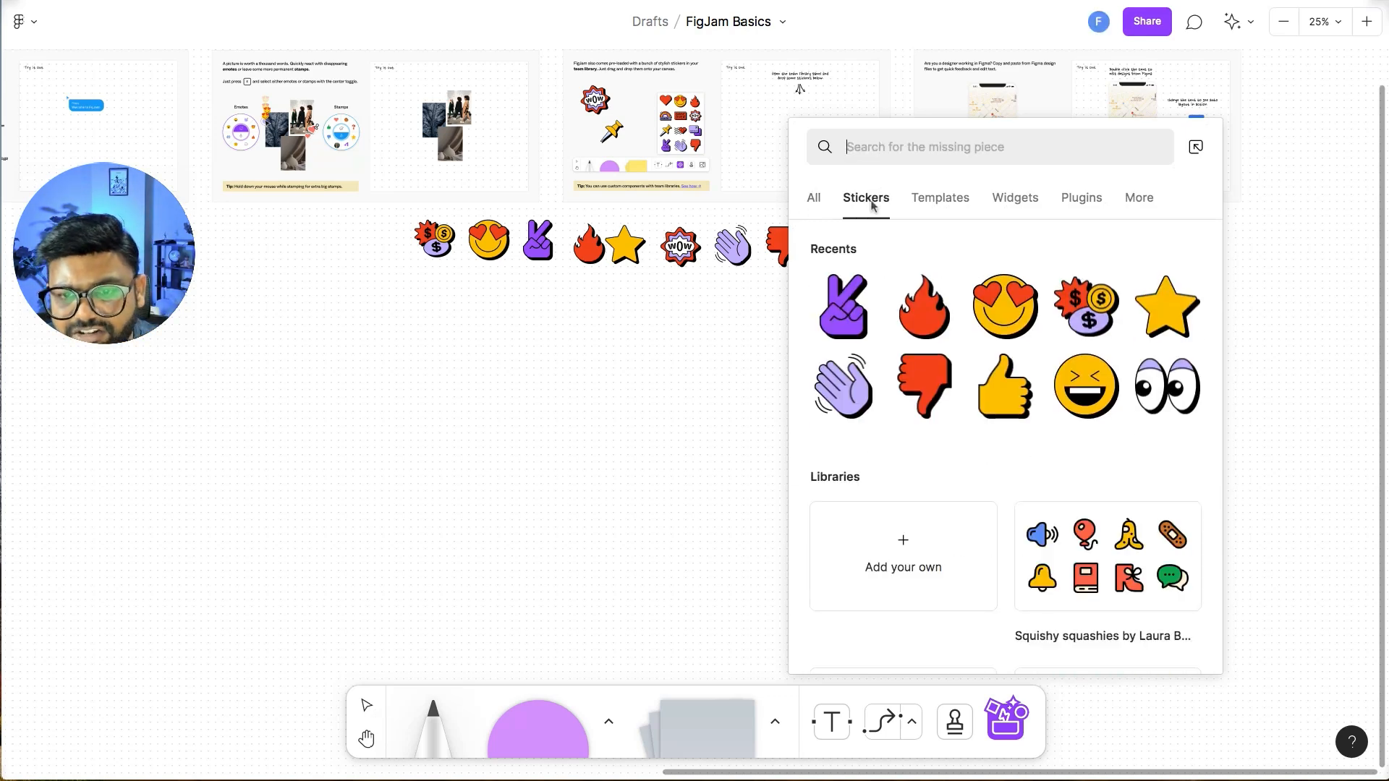
{"action": "scroll", "coordinate": [954, 441], "scroll_direction": "down", "scroll_amount": 8}
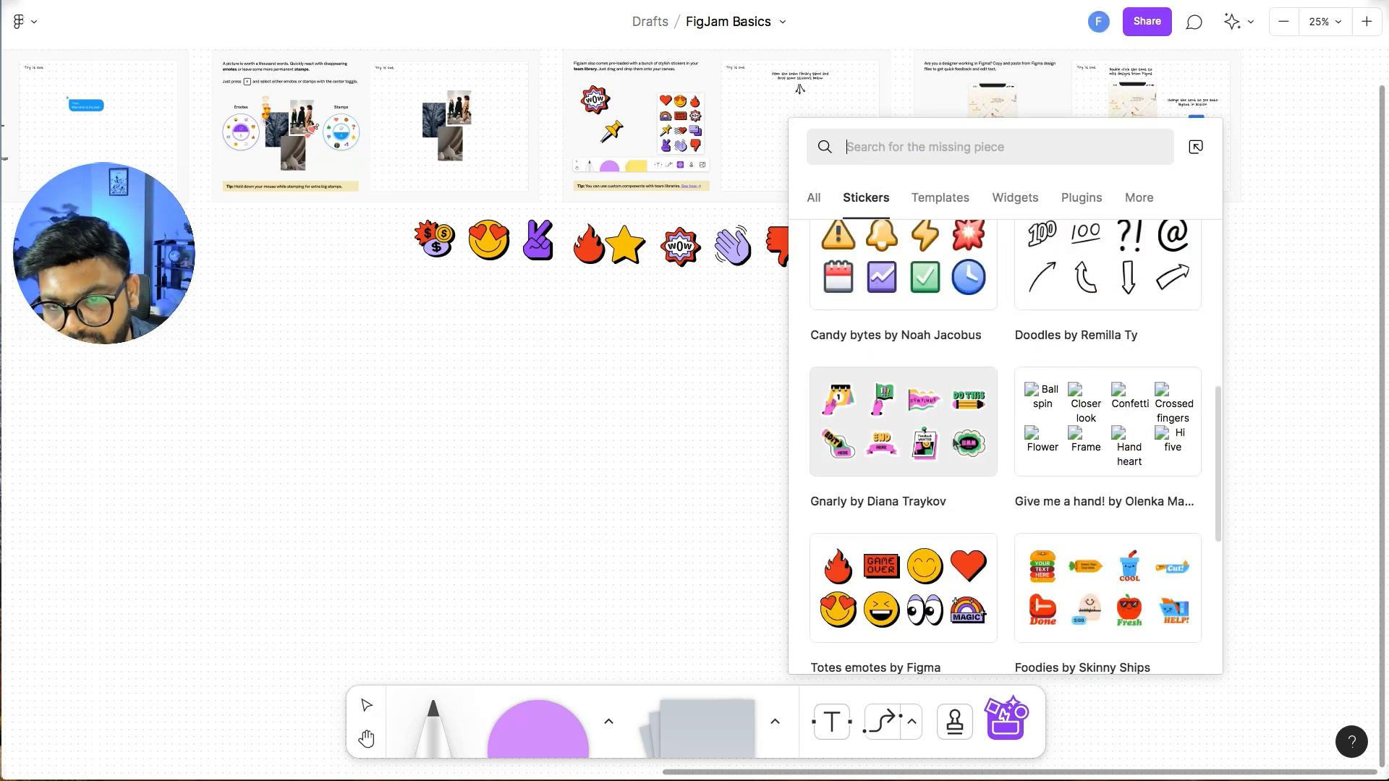
{"action": "scroll", "coordinate": [850, 562], "scroll_direction": "down", "scroll_amount": 3}
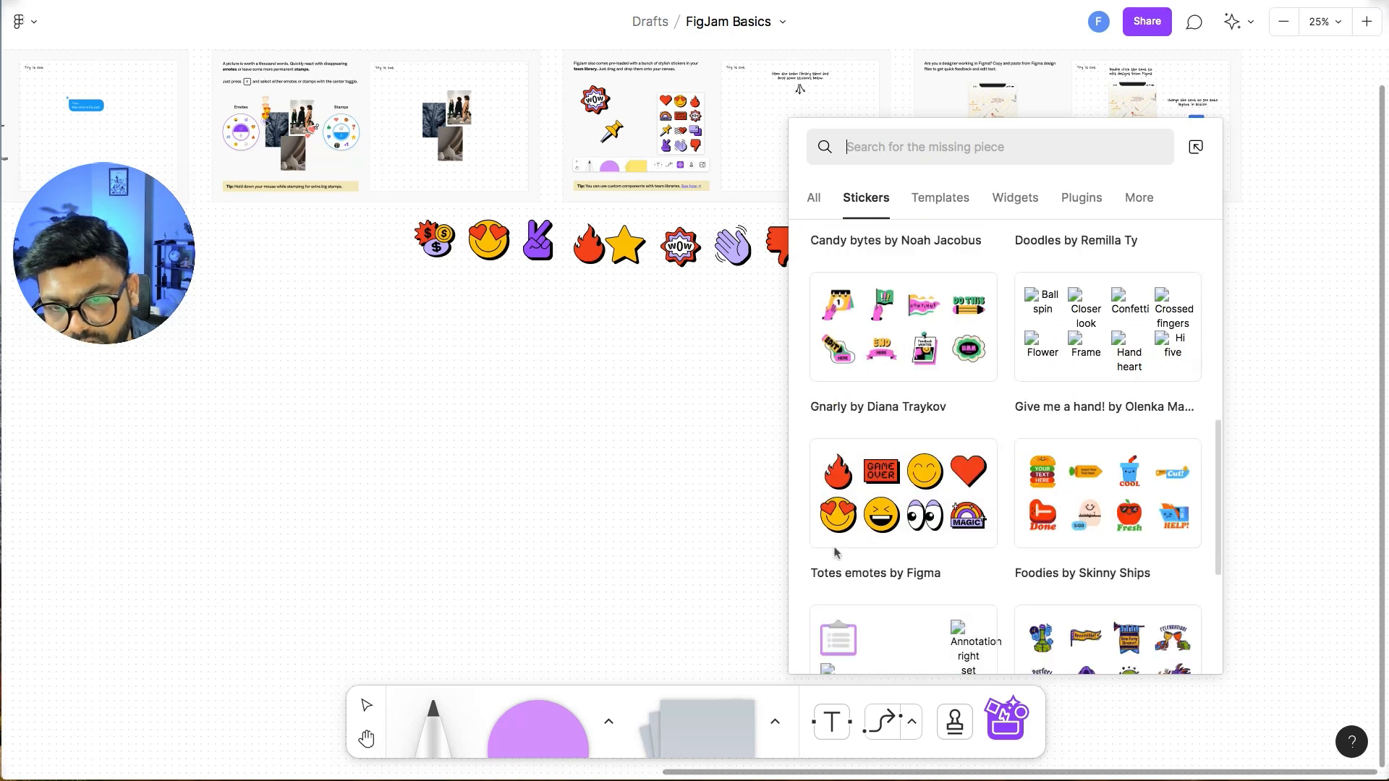
{"action": "left_click", "coordinate": [850, 562]}
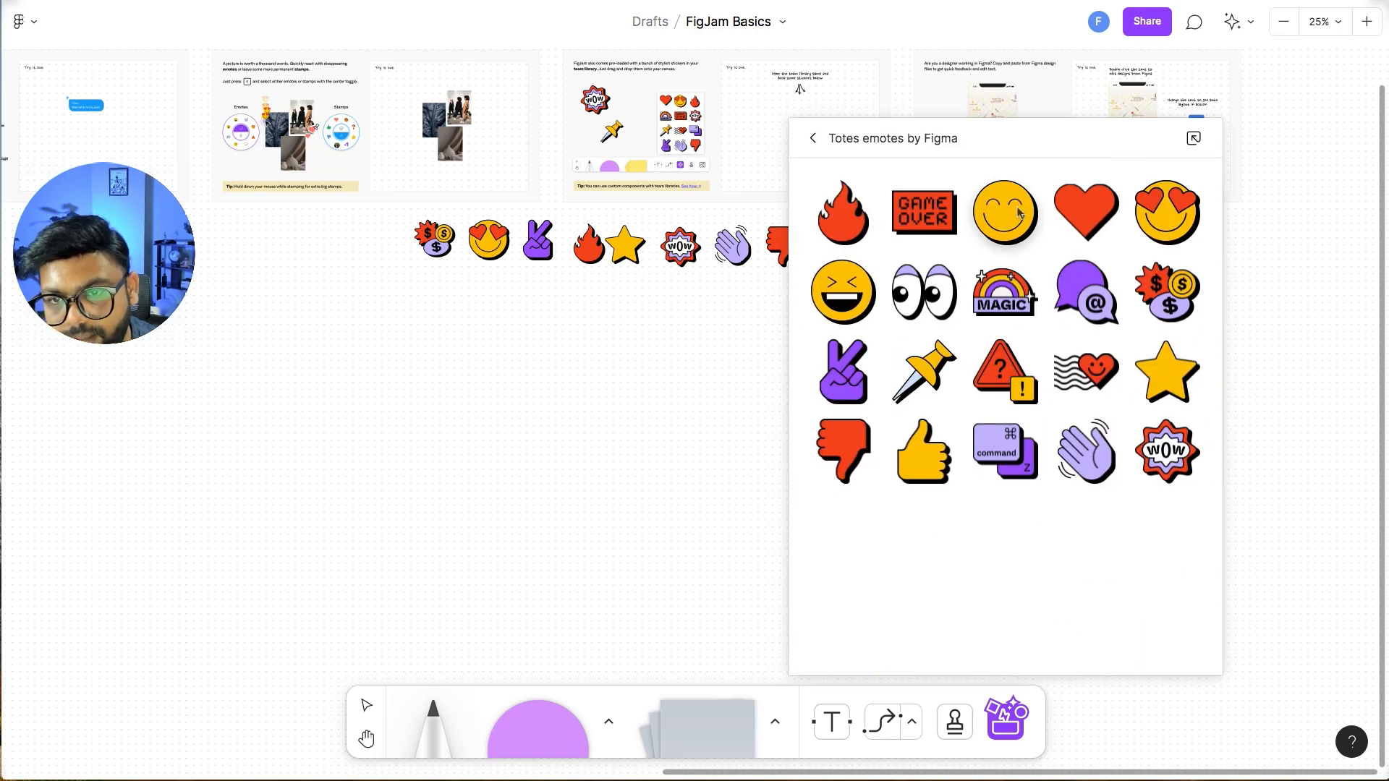
- Place the smiling face sticker on the empty canvas below the row of existing stickers
{"action": "left_click", "coordinate": [1018, 212]}
{"action": "left_click", "coordinate": [731, 508]}
{"action": "left_click", "coordinate": [703, 415]}
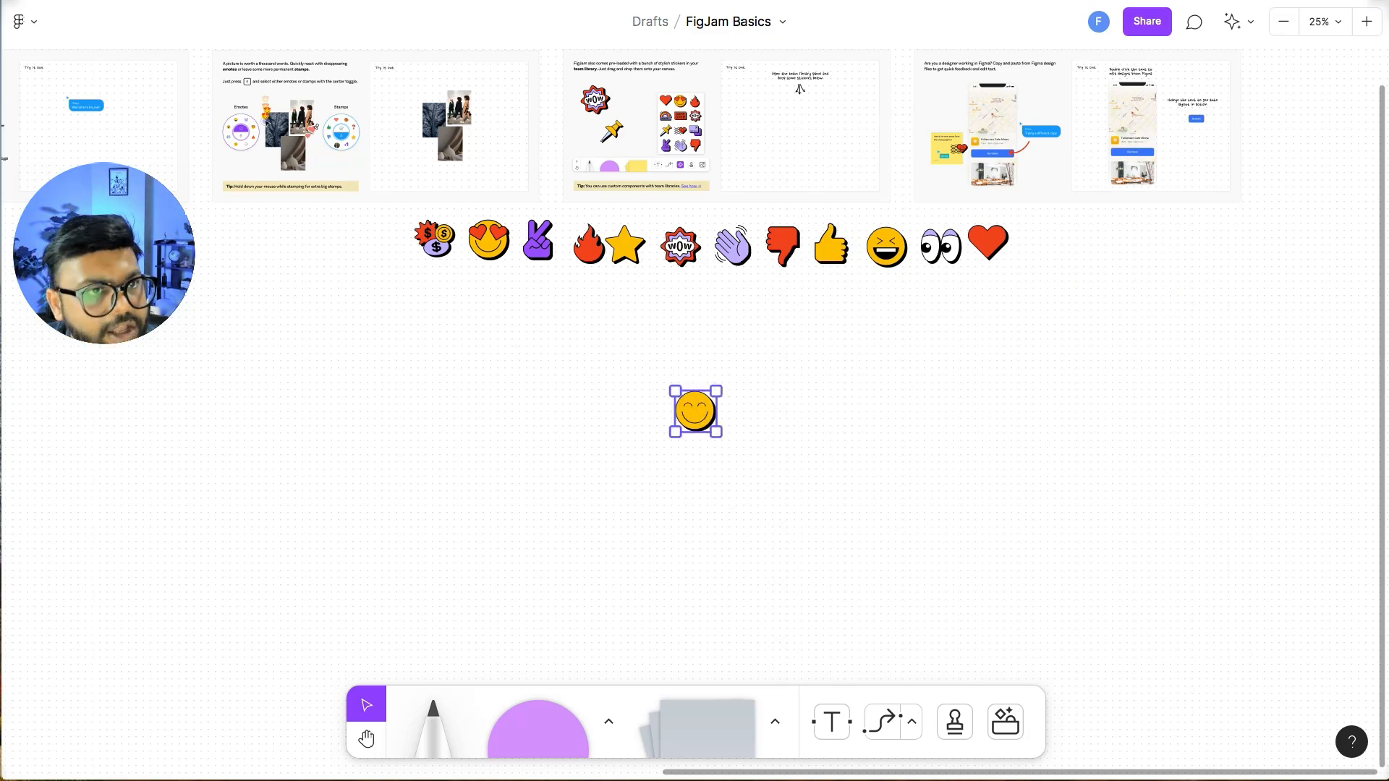
- Paste the smiling face sticker into the design file's Assets frame, below the two rows of stickers
{"action": "key", "text": "ctrl+Tab"}
{"action": "key", "text": "ctrl+v"}
{"action": "left_click_drag", "start_coordinate": [704, 420], "coordinate": [692, 500]}
{"action": "left_click", "coordinate": [833, 493]}
{"action": "left_click", "coordinate": [673, 507]}
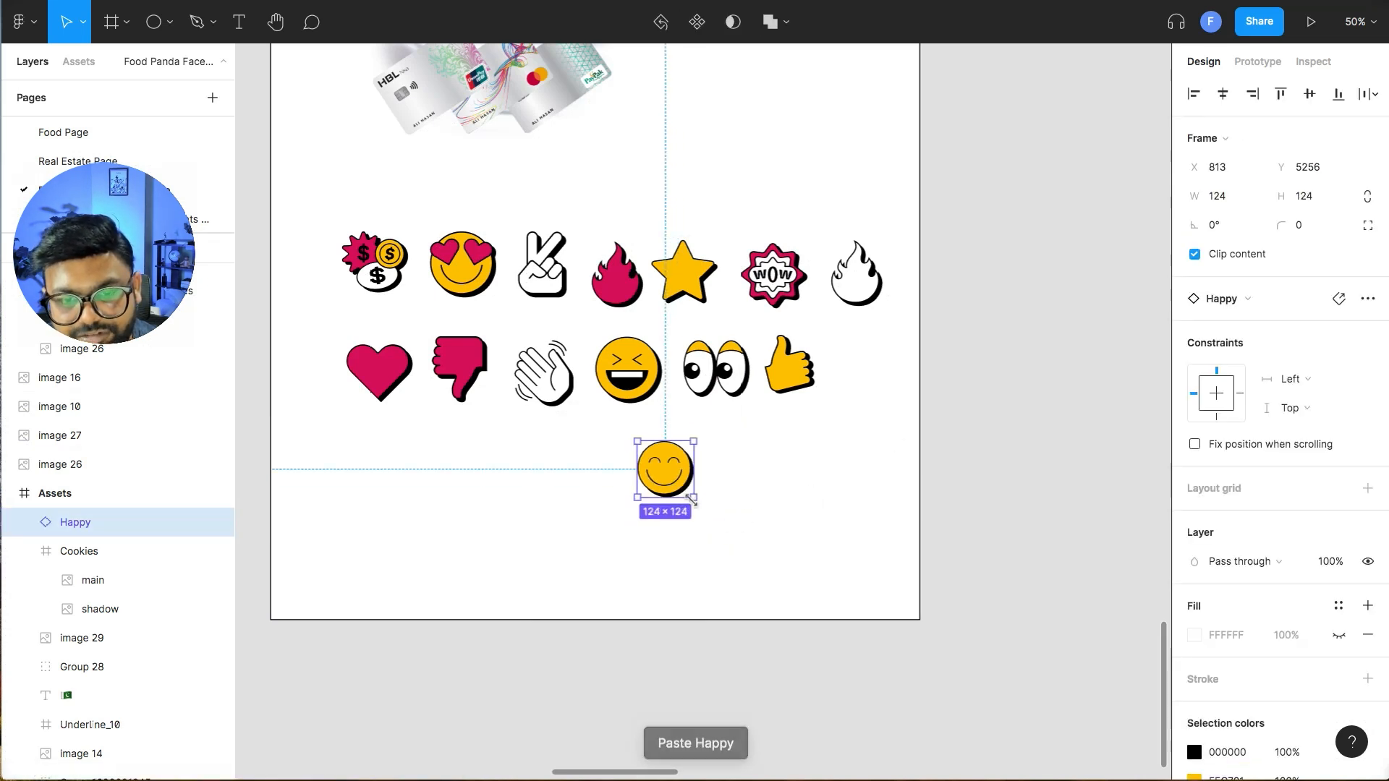
{"action": "left_click", "coordinate": [696, 505]}
- Try a different color in place of the pink on the Thumbs-Down sticker, and undo the change
{"action": "left_click", "coordinate": [460, 369]}
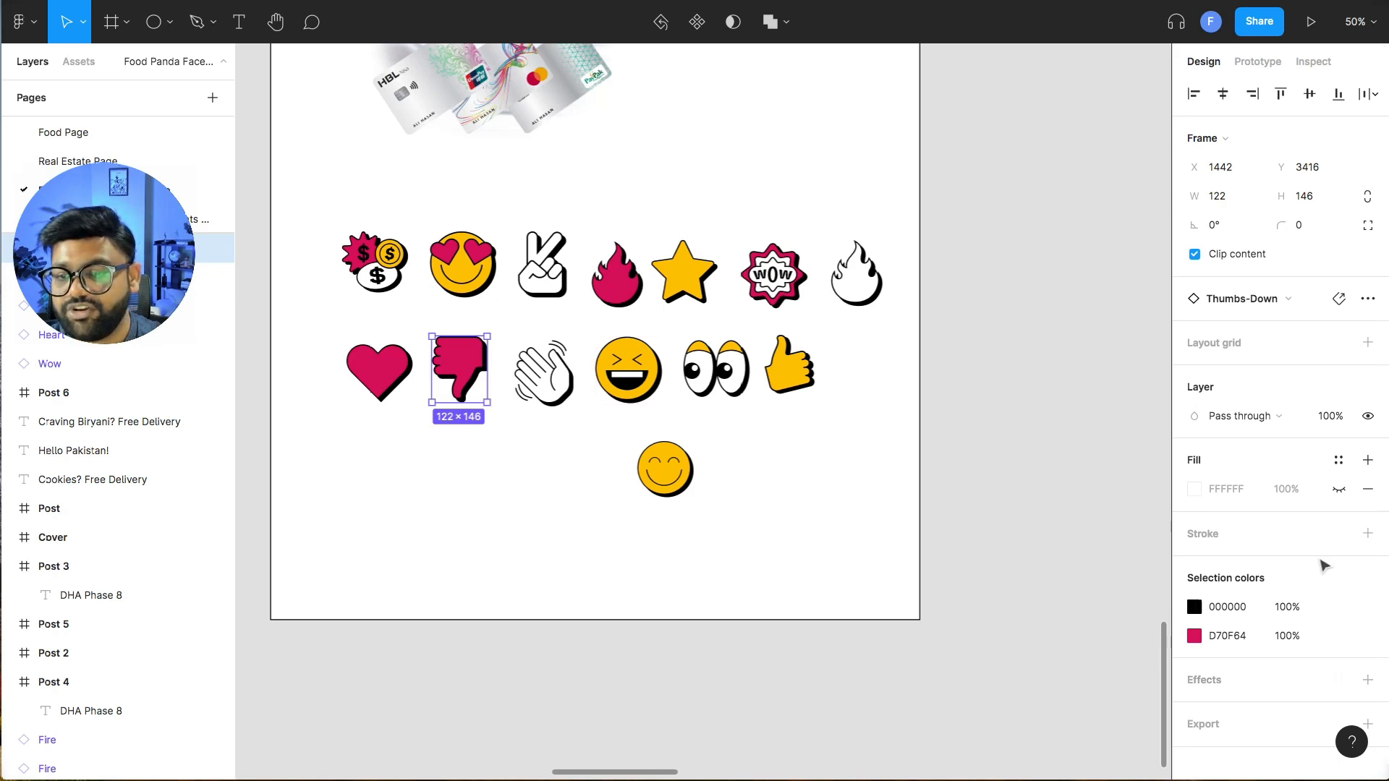
{"action": "left_click", "coordinate": [1193, 639]}
{"action": "left_click_drag", "start_coordinate": [1076, 430], "coordinate": [1138, 417]}
{"action": "key", "text": "ctrl+z"}
{"action": "left_click", "coordinate": [974, 177]}
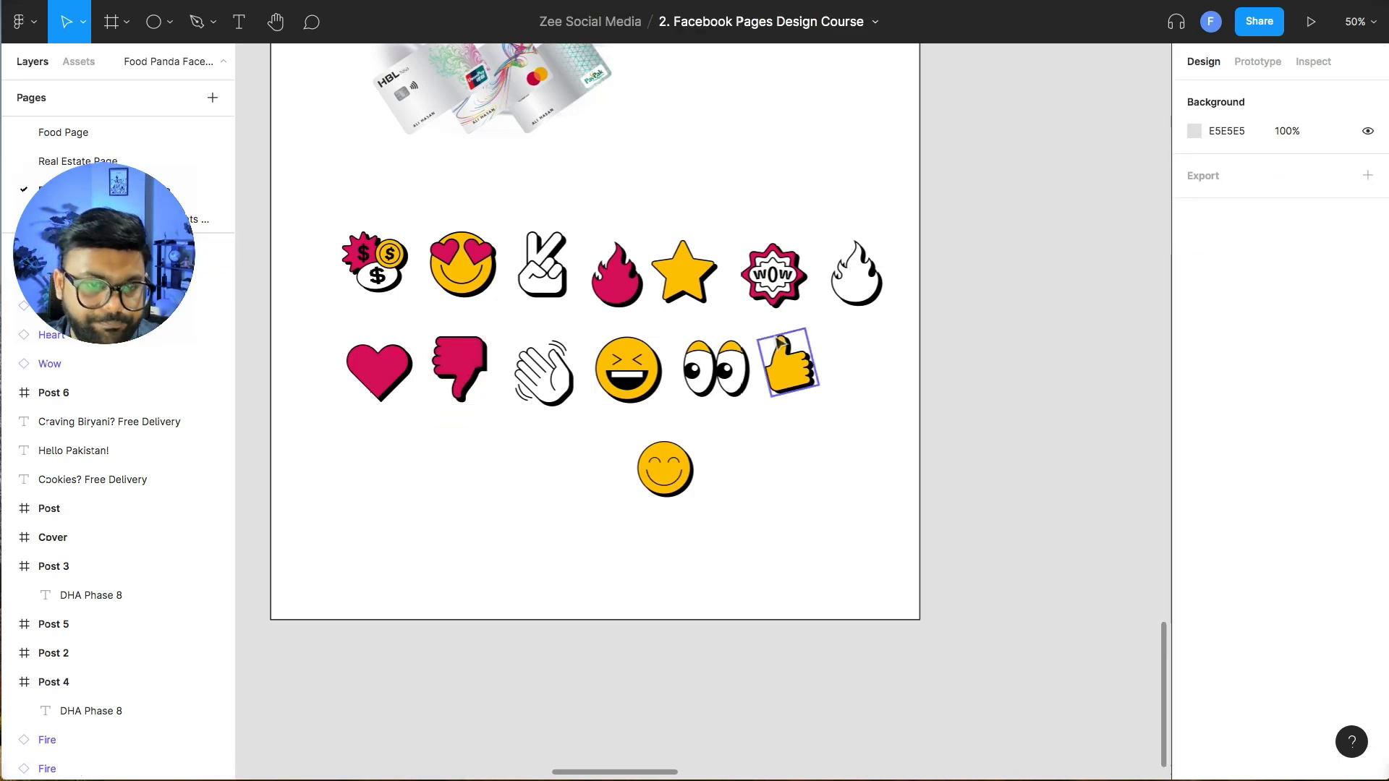
- Go back to Post 1 and examine the foodpanda logo and website address in its header
{"action": "key", "text": "ctrl+minus"}
{"action": "scroll", "coordinate": [779, 343], "scroll_direction": "up", "scroll_amount": 15}
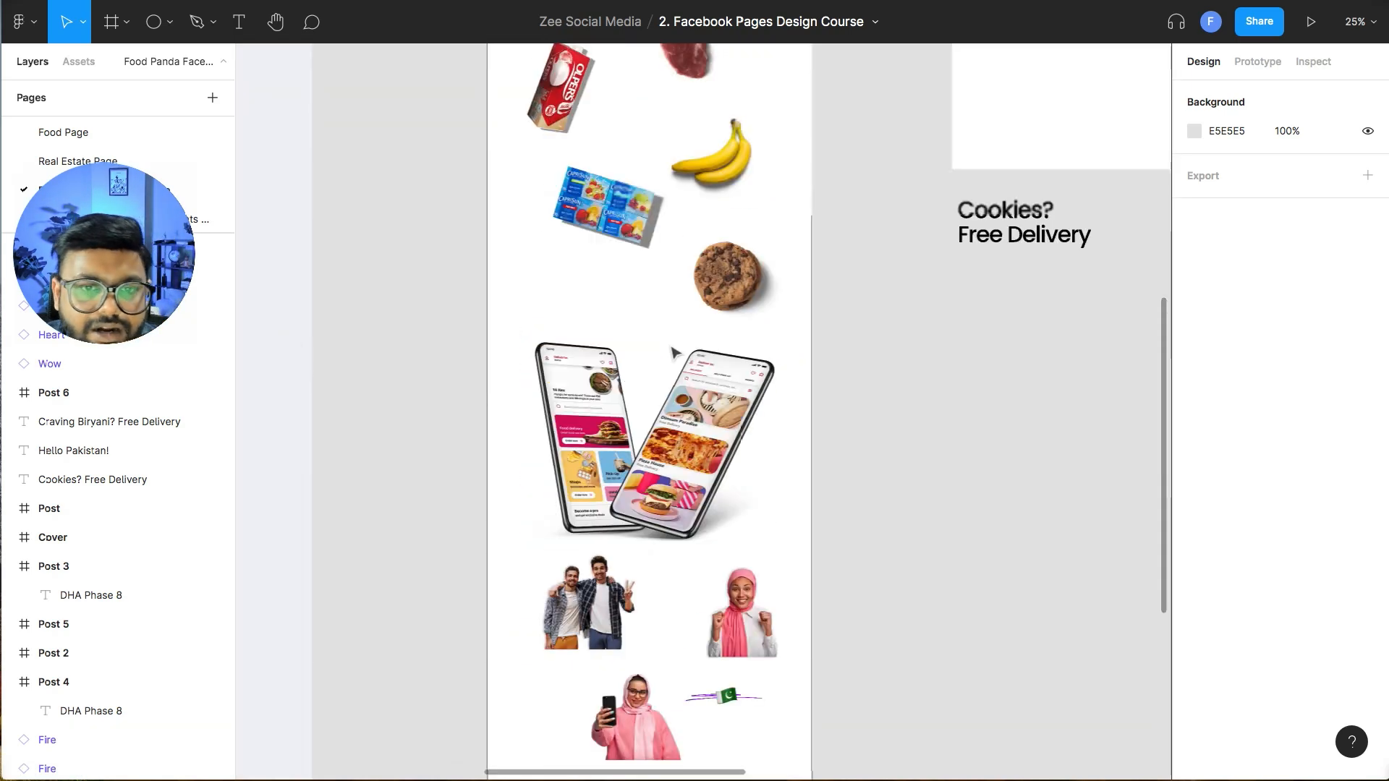
{"action": "left_click_drag", "start_coordinate": [912, 374], "coordinate": [622, 380]}
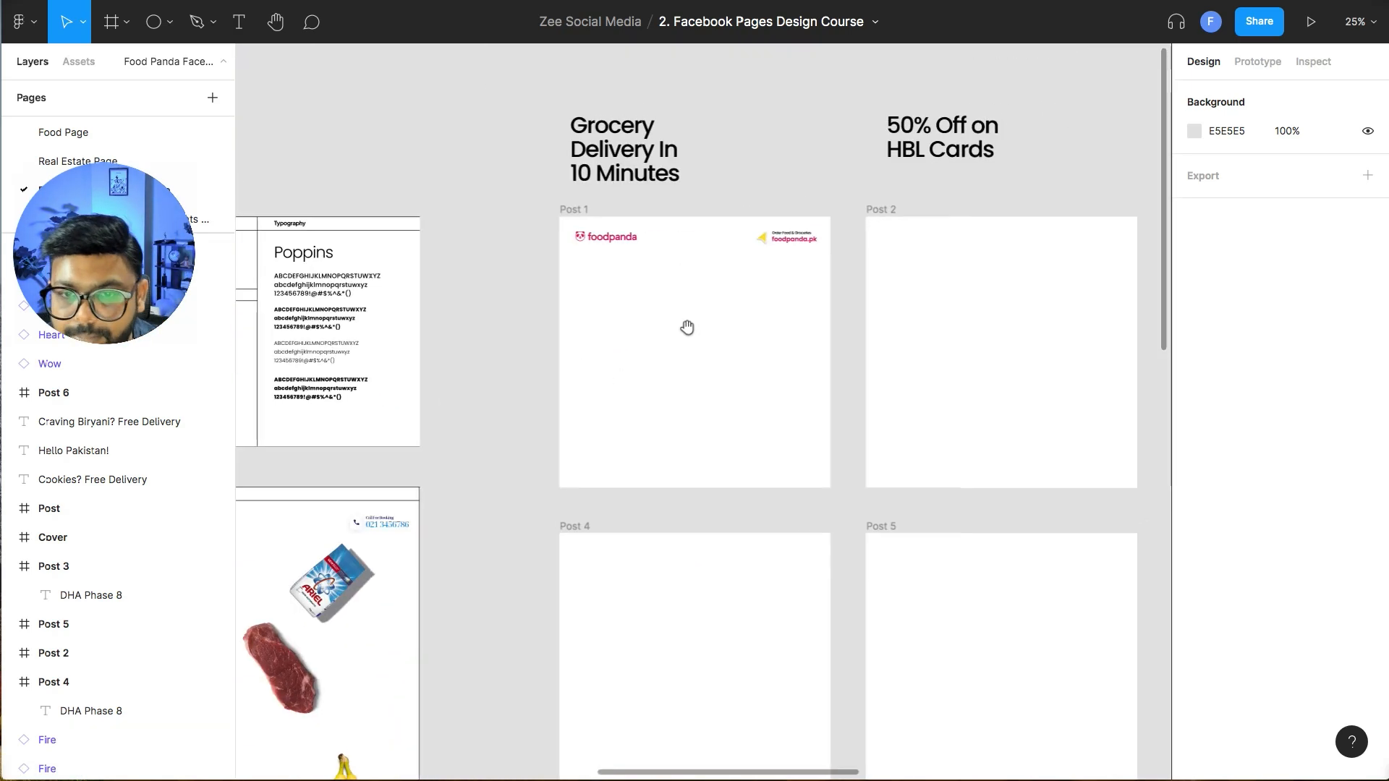
{"action": "left_click_drag", "start_coordinate": [716, 319], "coordinate": [586, 362]}
{"action": "key", "text": "ctrl+plus"}
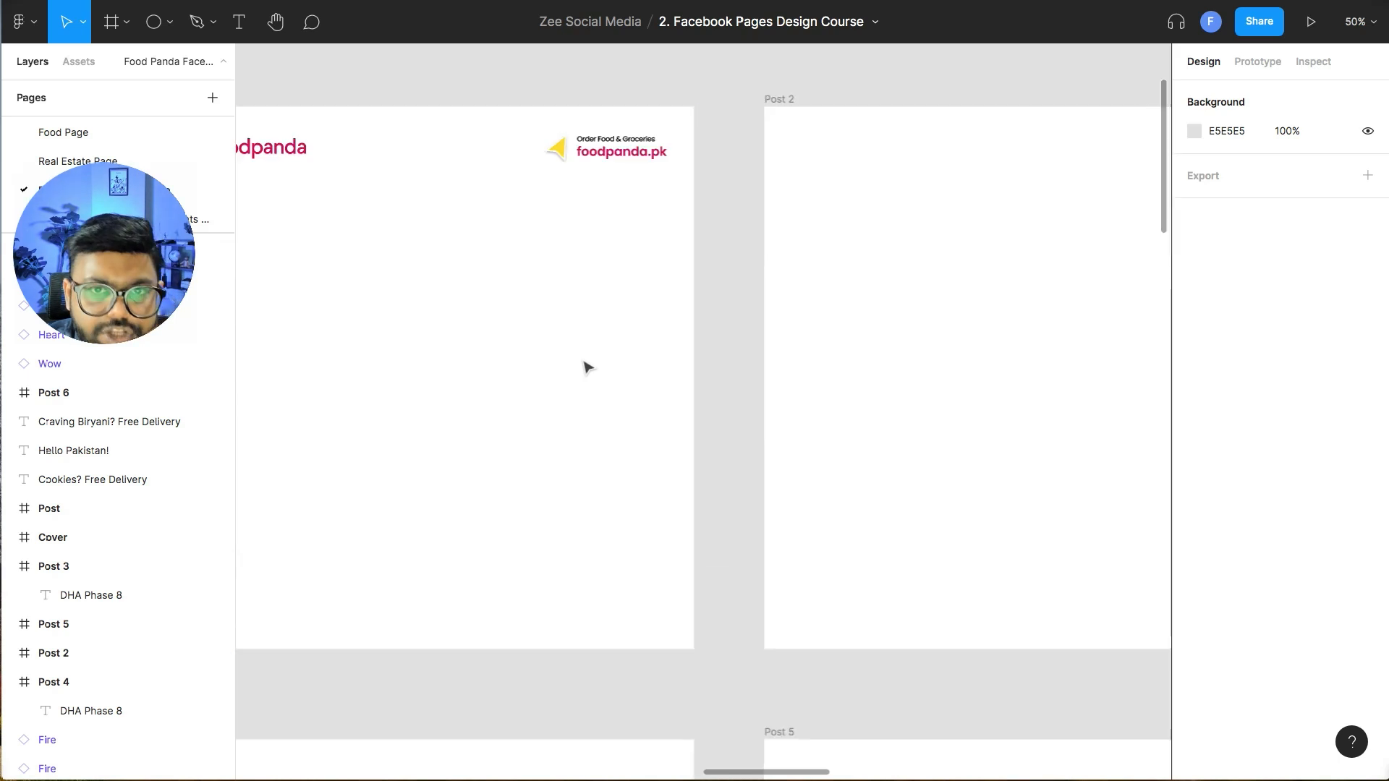
{"action": "scroll", "coordinate": [725, 282], "scroll_direction": "left", "scroll_amount": 5}
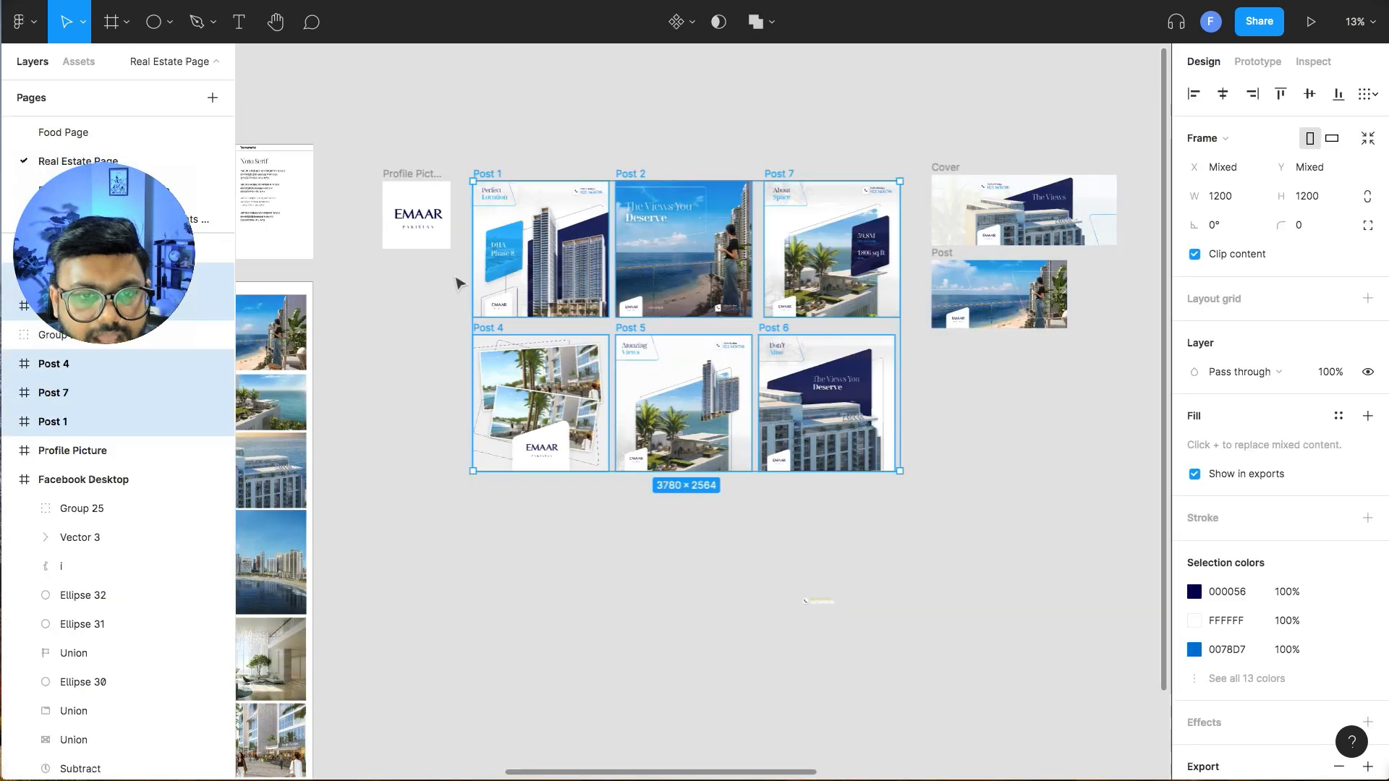
- Examine how logos and contact details are placed in the earlier posts on the Real Estate Page and the Food Page
{"action": "key", "text": "super+plus"}
{"action": "key", "text": "super+plus"}
{"action": "left_click", "coordinate": [805, 147]}
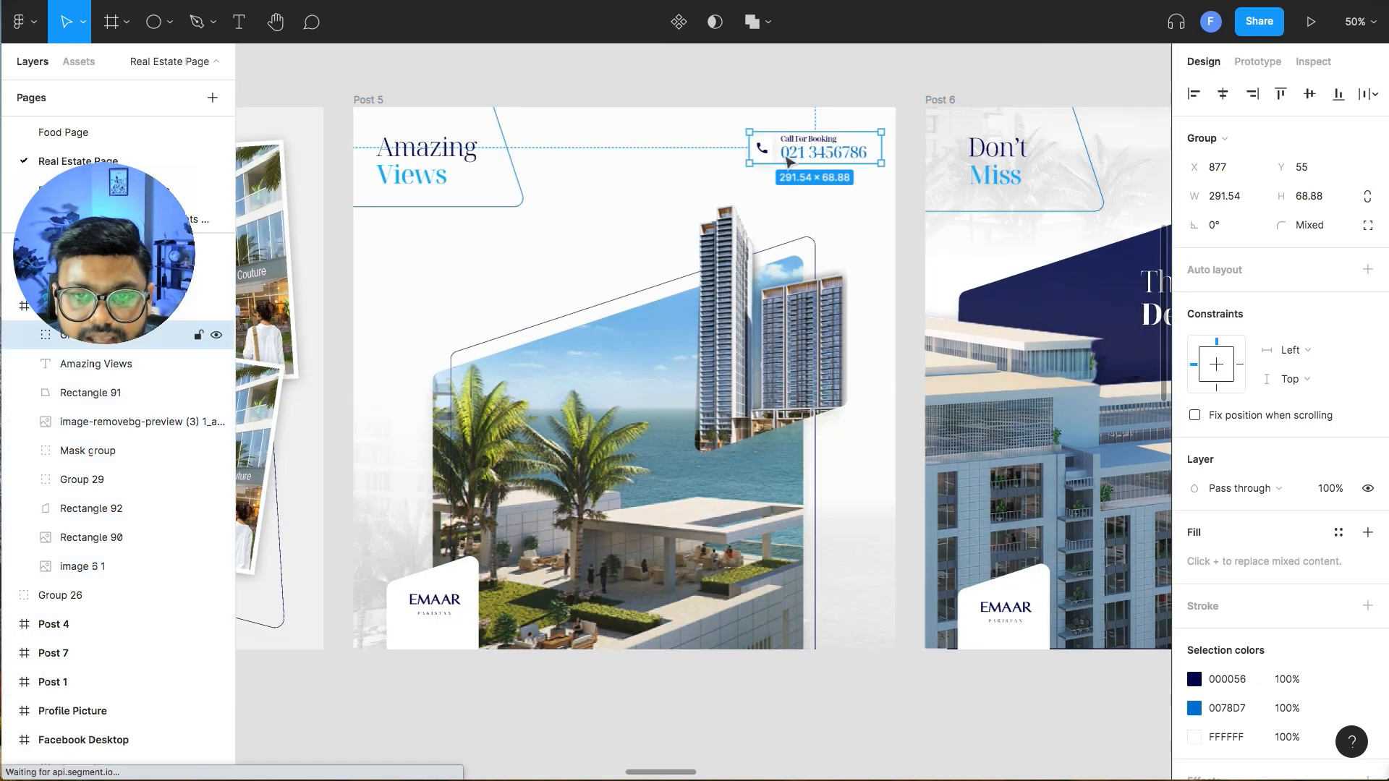
{"action": "left_click", "coordinate": [443, 638]}
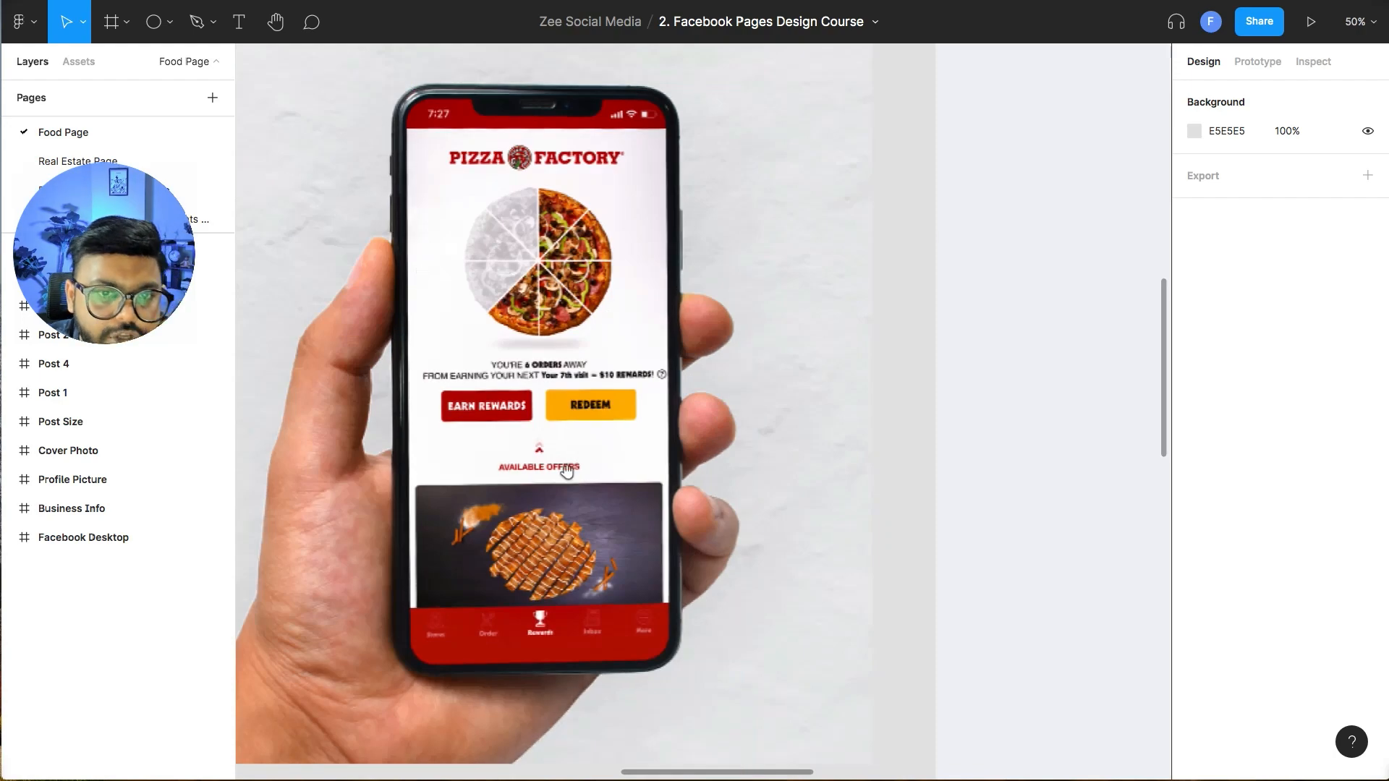
{"action": "scroll", "coordinate": [566, 470], "scroll_direction": "down", "scroll_amount": 10}
{"action": "scroll", "coordinate": [654, 323], "scroll_direction": "left", "scroll_amount": 4}
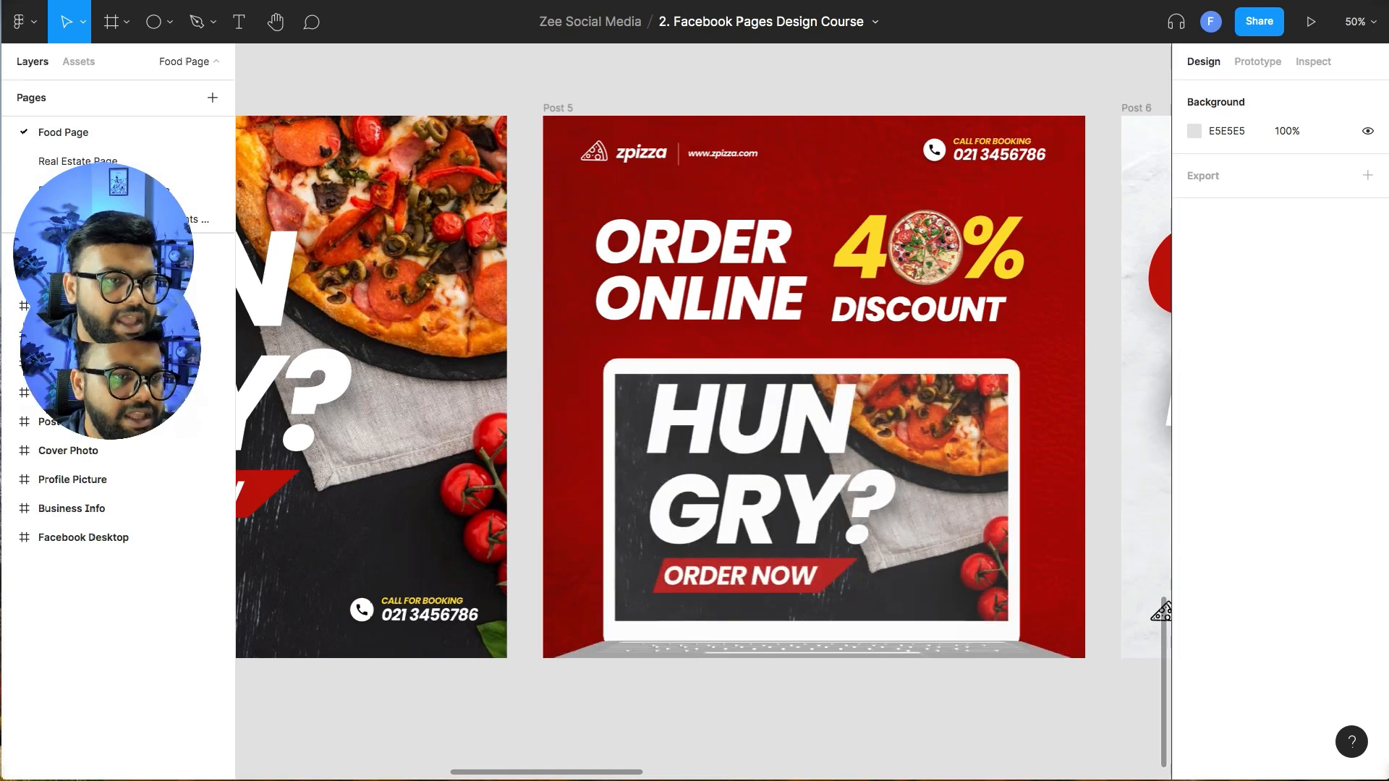
- Return to the Food Panda page and view Post 1 together with its grocery delivery headline
{"action": "left_click", "coordinate": [105, 190]}
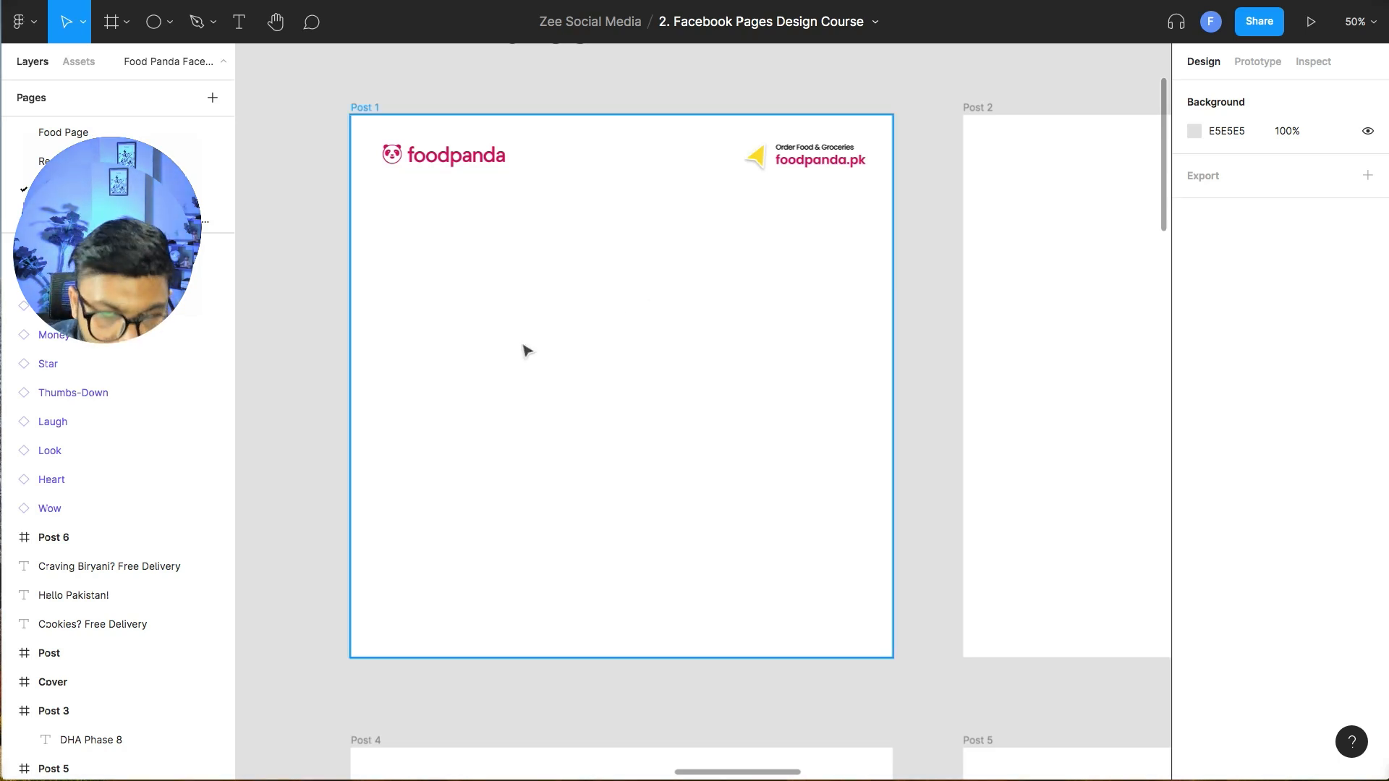
{"action": "key", "text": "minus"}
{"action": "key", "text": "plus"}
{"action": "scroll", "coordinate": [523, 347], "scroll_direction": "up", "scroll_amount": 4}
{"action": "scroll", "coordinate": [523, 347], "scroll_direction": "down", "scroll_amount": 2}
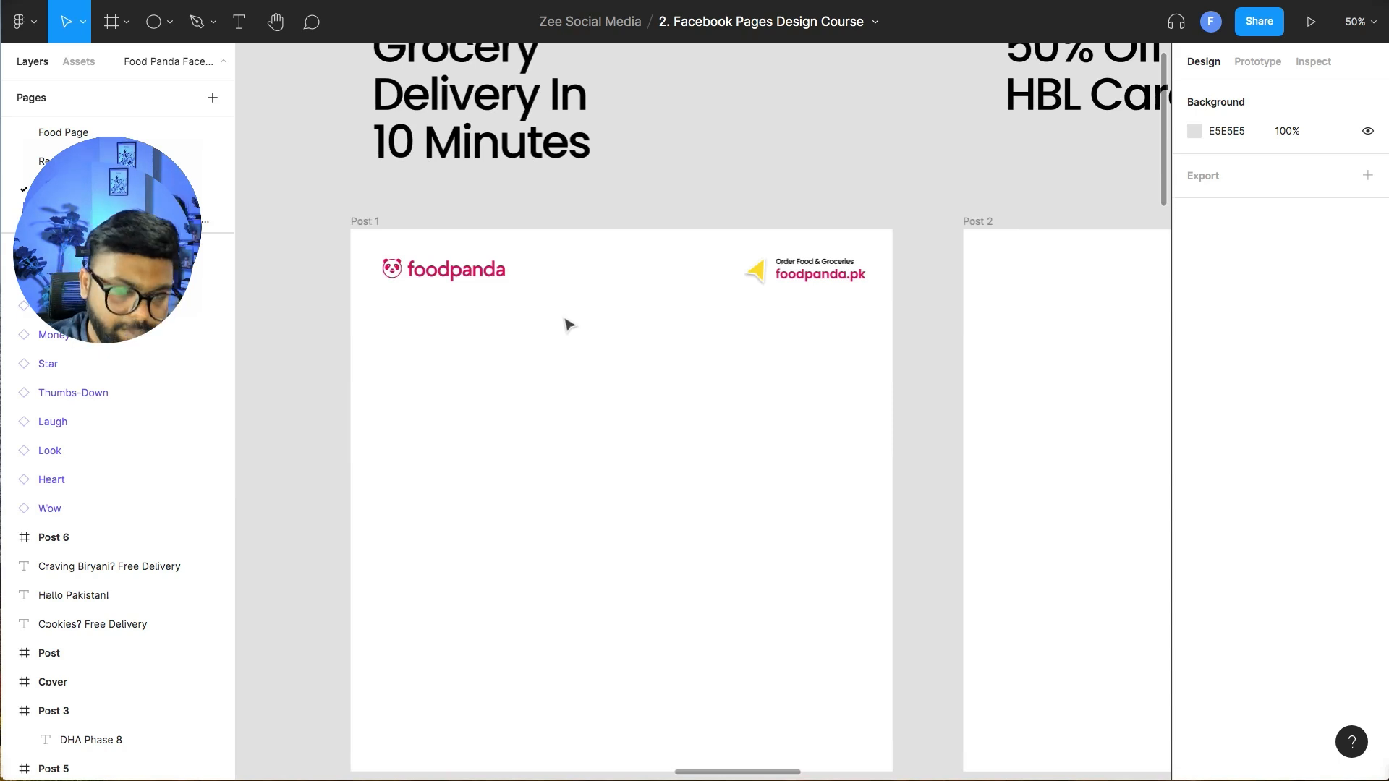
- Look over the empty post frames beside the brand guide and the grocery photo assets, ending at Post 1
{"action": "key", "text": "minus"}
{"action": "left_click", "coordinate": [571, 347]}
{"action": "left_click", "coordinate": [455, 272]}
{"action": "left_click_drag", "start_coordinate": [456, 352], "coordinate": [557, 183]}
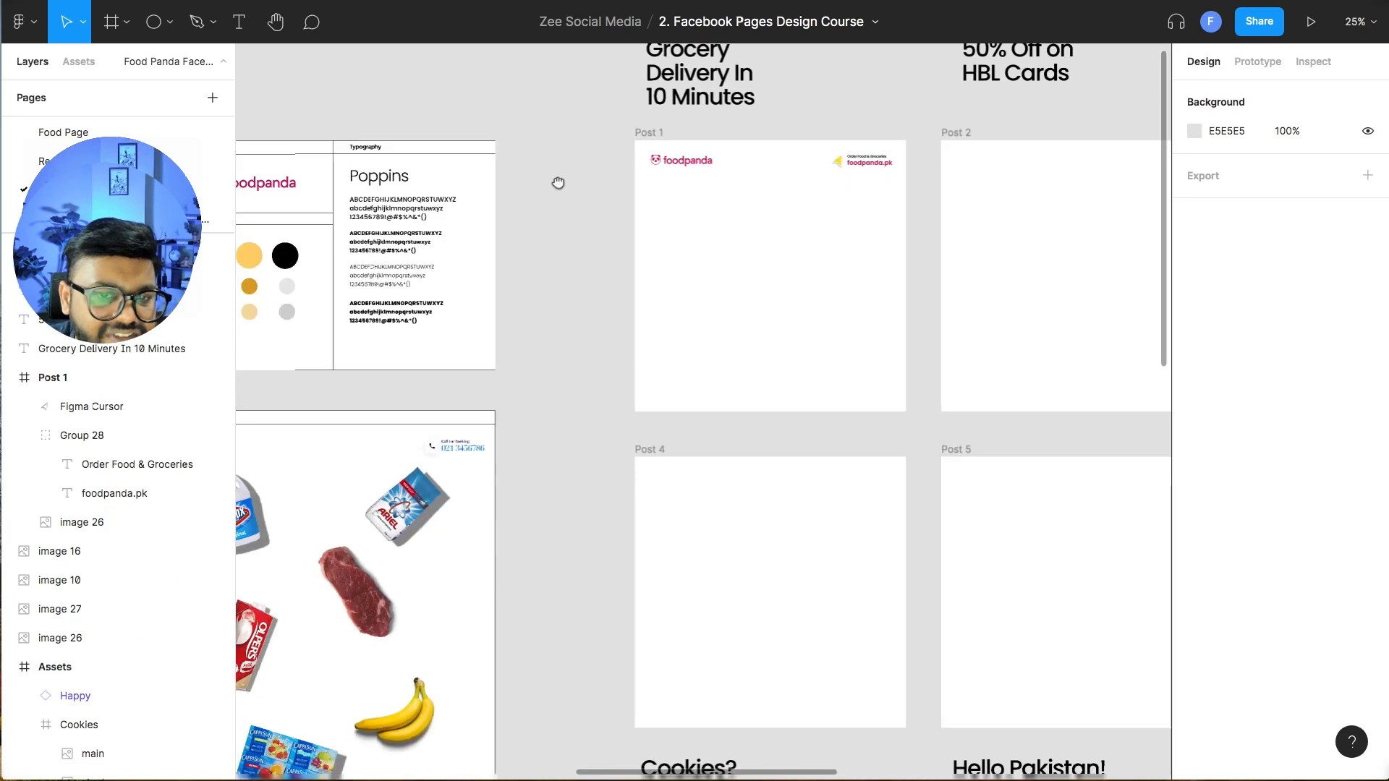
{"action": "scroll", "coordinate": [468, 409], "scroll_direction": "up", "scroll_amount": 4}
{"action": "scroll", "coordinate": [468, 410], "scroll_direction": "right", "scroll_amount": 4}
{"action": "key", "text": "plus"}
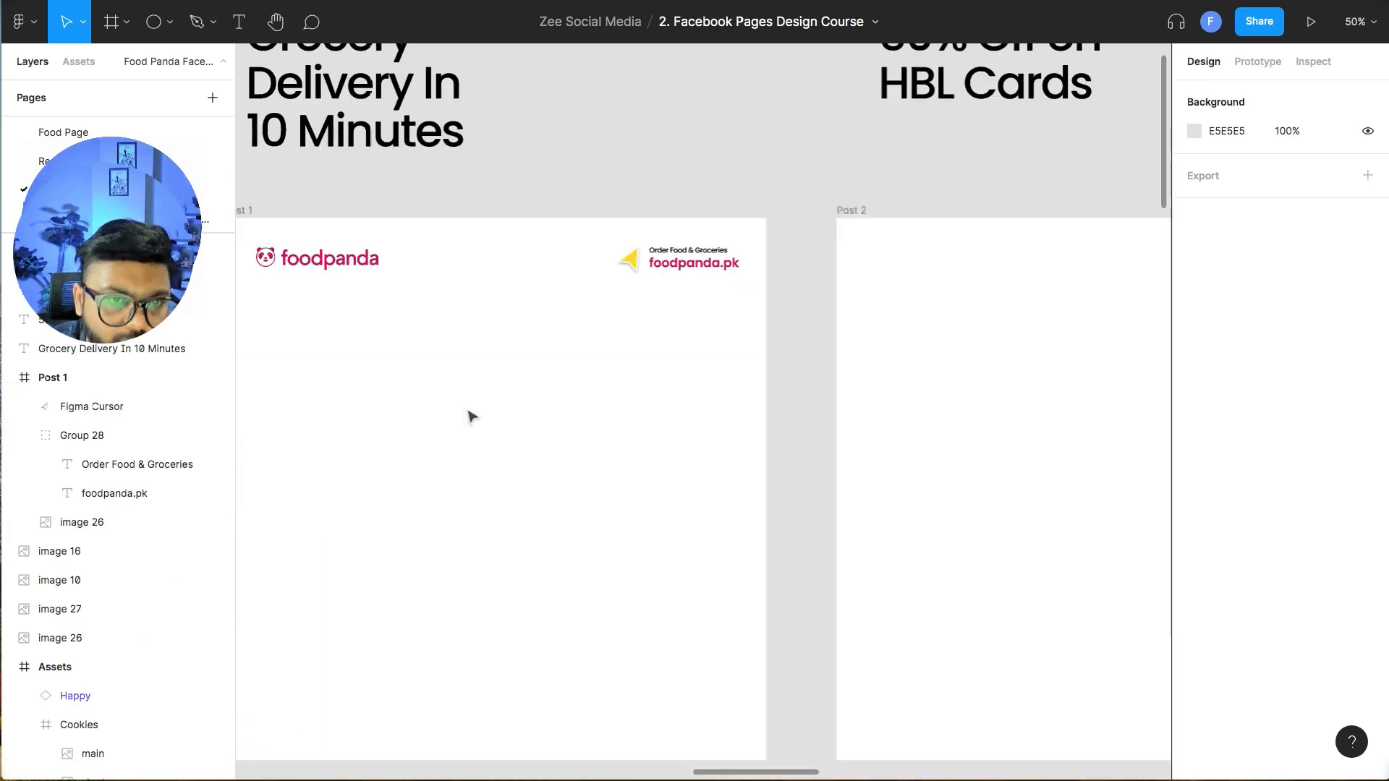
{"action": "left_click_drag", "start_coordinate": [468, 410], "coordinate": [665, 336]}
{"action": "scroll", "coordinate": [434, 323], "scroll_direction": "down", "scroll_amount": 8}
{"action": "scroll", "coordinate": [434, 323], "scroll_direction": "left", "scroll_amount": 8}
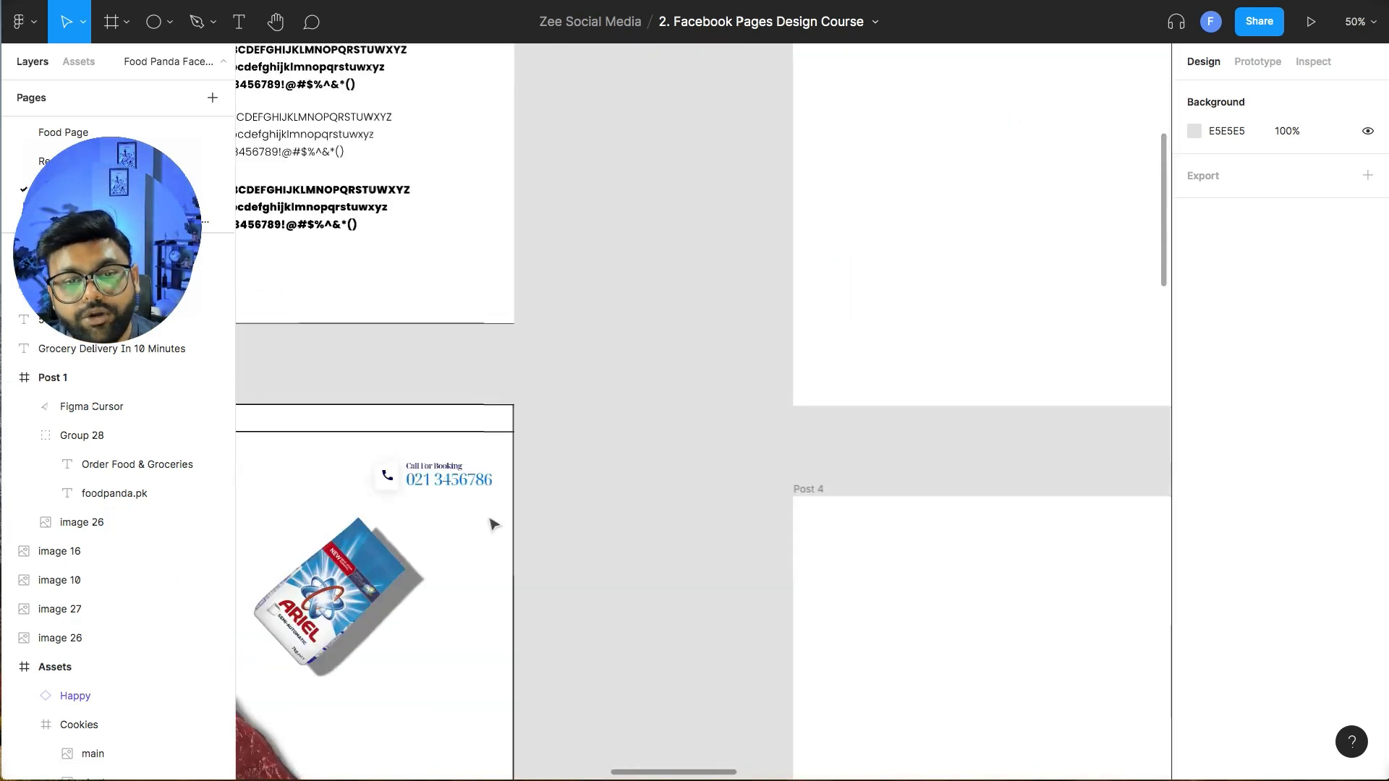
{"action": "left_click_drag", "start_coordinate": [399, 329], "coordinate": [674, 404]}
{"action": "left_click_drag", "start_coordinate": [925, 251], "coordinate": [383, 597]}
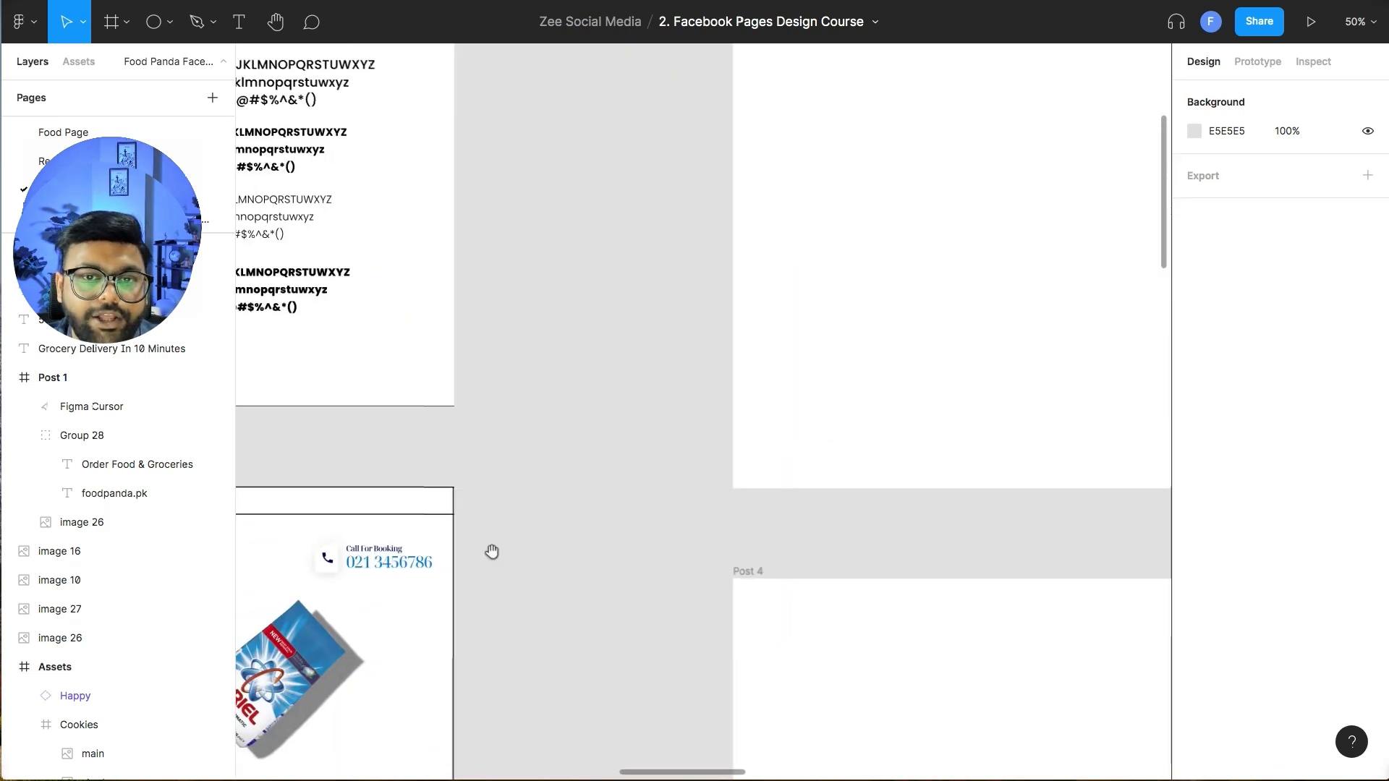
{"action": "left_click_drag", "start_coordinate": [904, 196], "coordinate": [515, 536]}
{"action": "left_click_drag", "start_coordinate": [610, 499], "coordinate": [615, 463]}
{"action": "scroll", "coordinate": [622, 400], "scroll_direction": "down", "scroll_amount": 1}
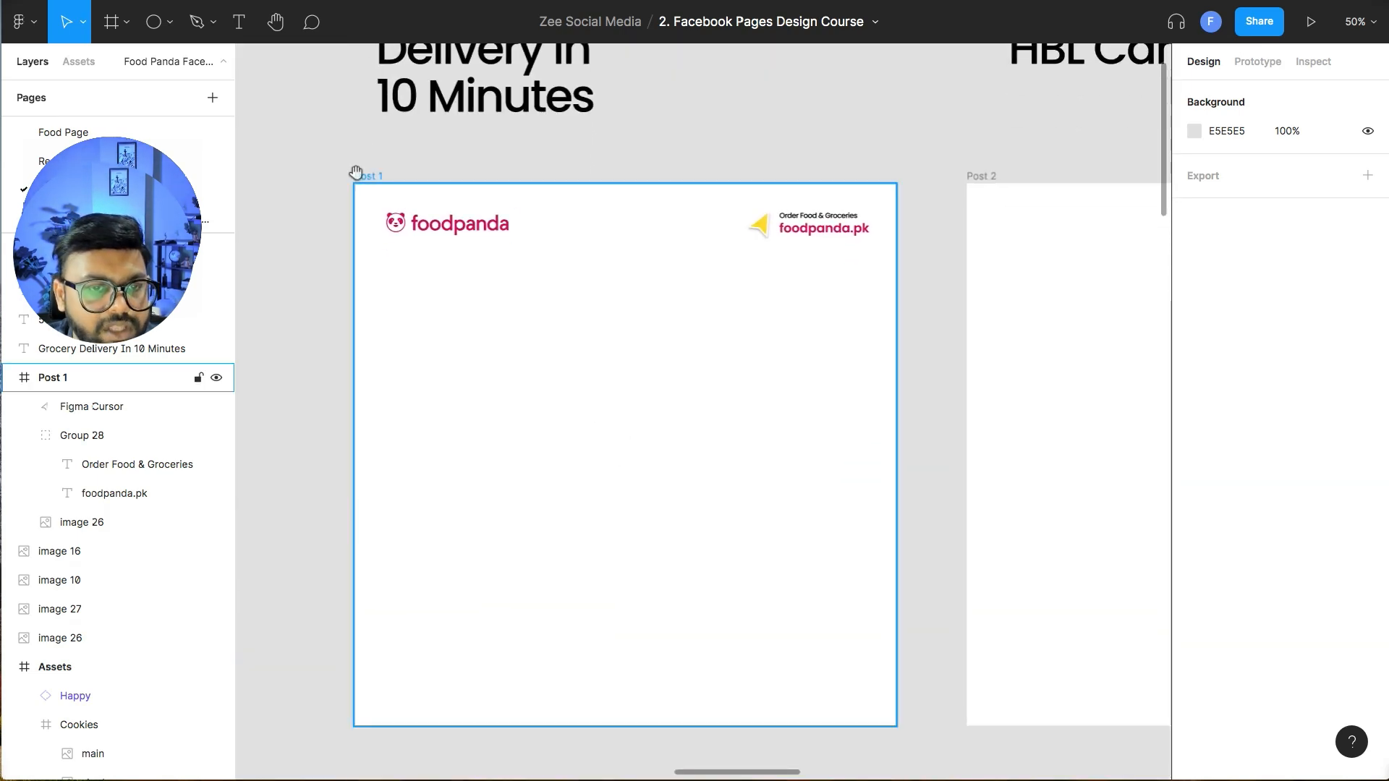
- Fill Post 1's background with the brand pink sampled from the foodpanda color palette
{"action": "left_click", "coordinate": [452, 205]}
{"action": "scroll", "coordinate": [1195, 622], "scroll_direction": "down", "scroll_amount": 1}
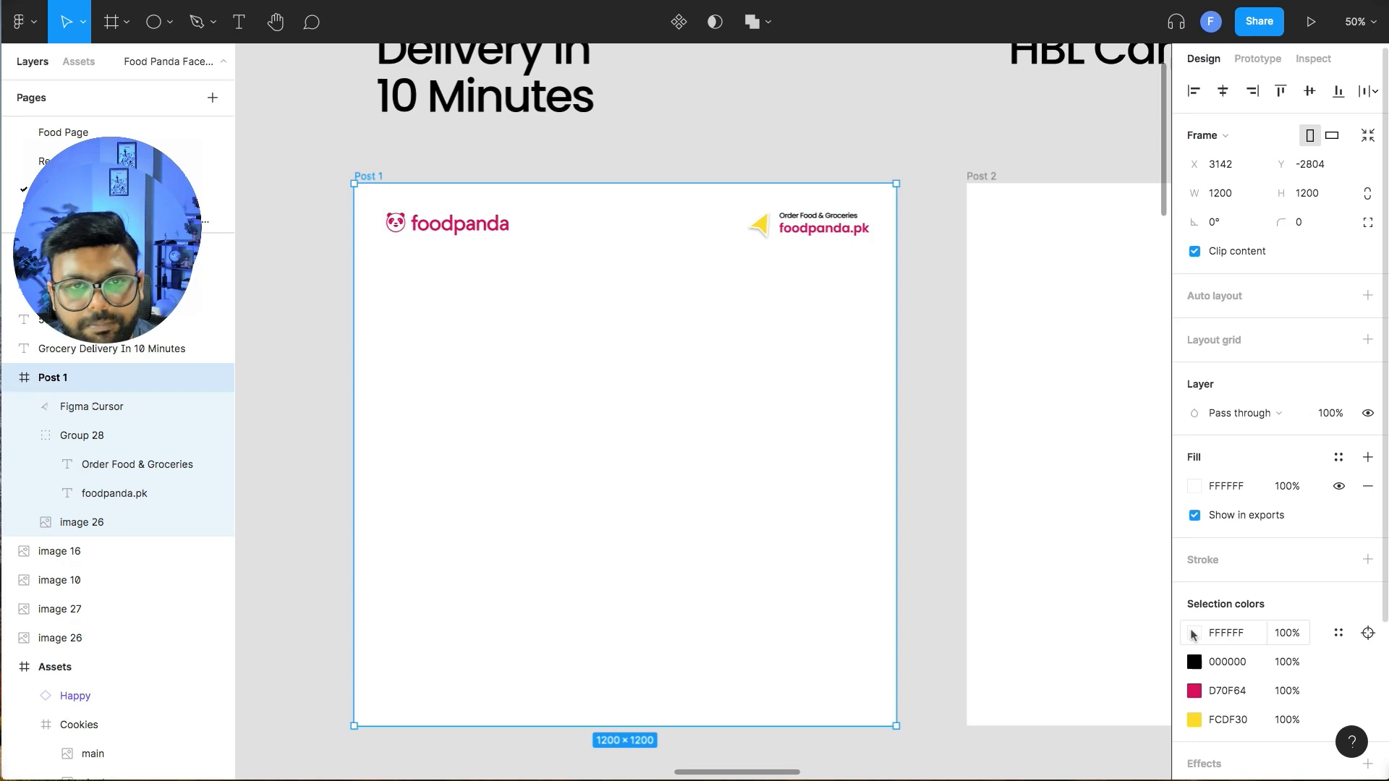
{"action": "left_click", "coordinate": [1193, 634]}
{"action": "left_click", "coordinate": [981, 578]}
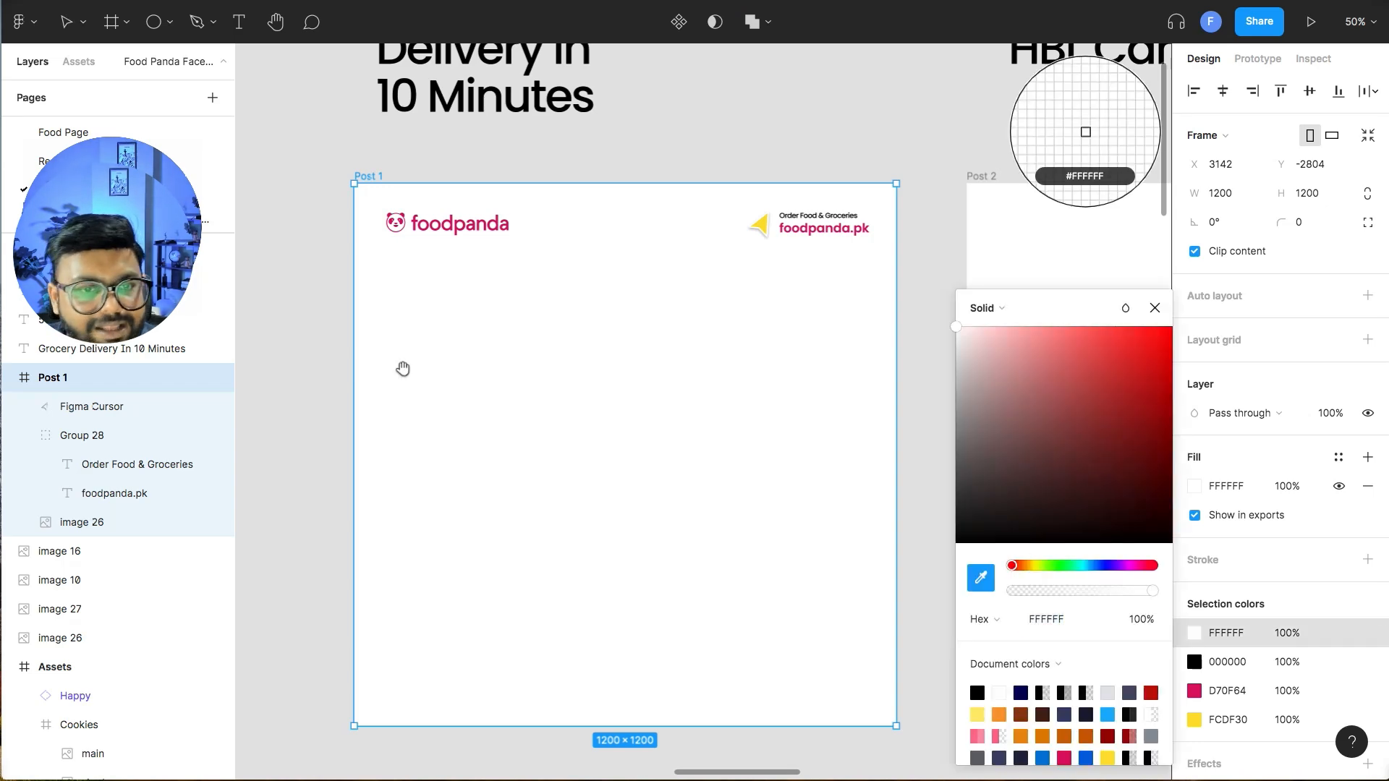
{"action": "scroll", "coordinate": [400, 369], "scroll_direction": "left", "scroll_amount": 10}
{"action": "left_click", "coordinate": [509, 417]}
{"action": "left_click", "coordinate": [930, 85]}
{"action": "scroll", "coordinate": [782, 188], "scroll_direction": "right", "scroll_amount": 12}
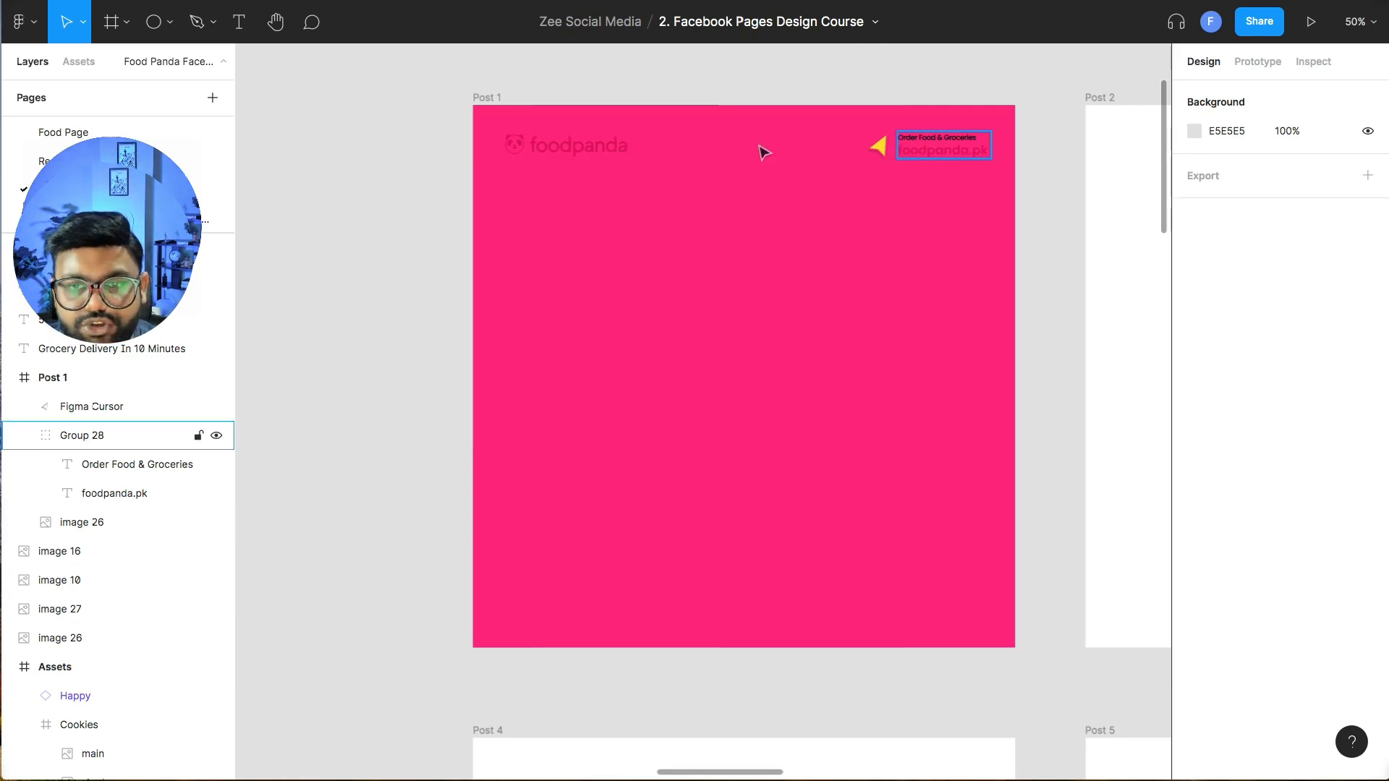
- Draw a rectangle about 332 × 98 that covers the foodpanda logo in Post 1's header
{"action": "left_click", "coordinate": [600, 146]}
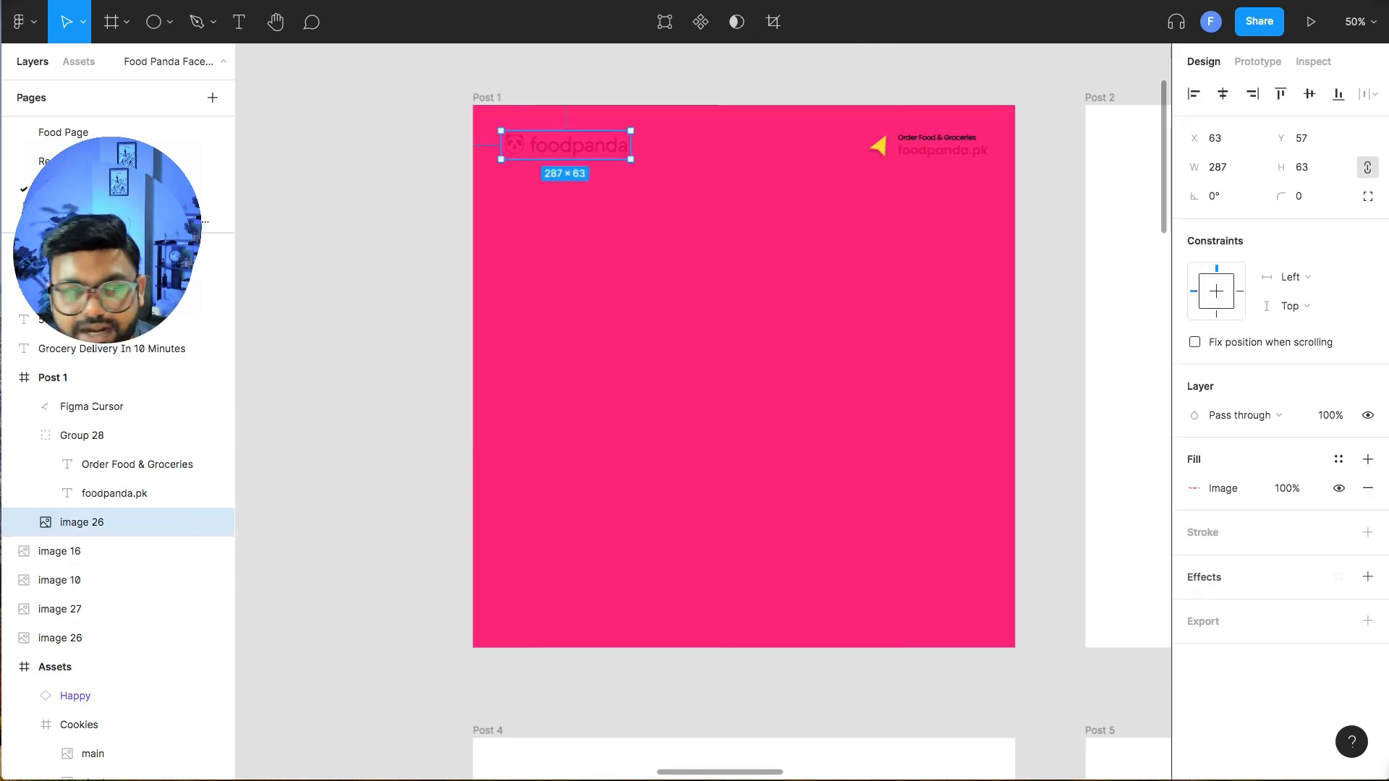
{"action": "left_click", "coordinate": [170, 26]}
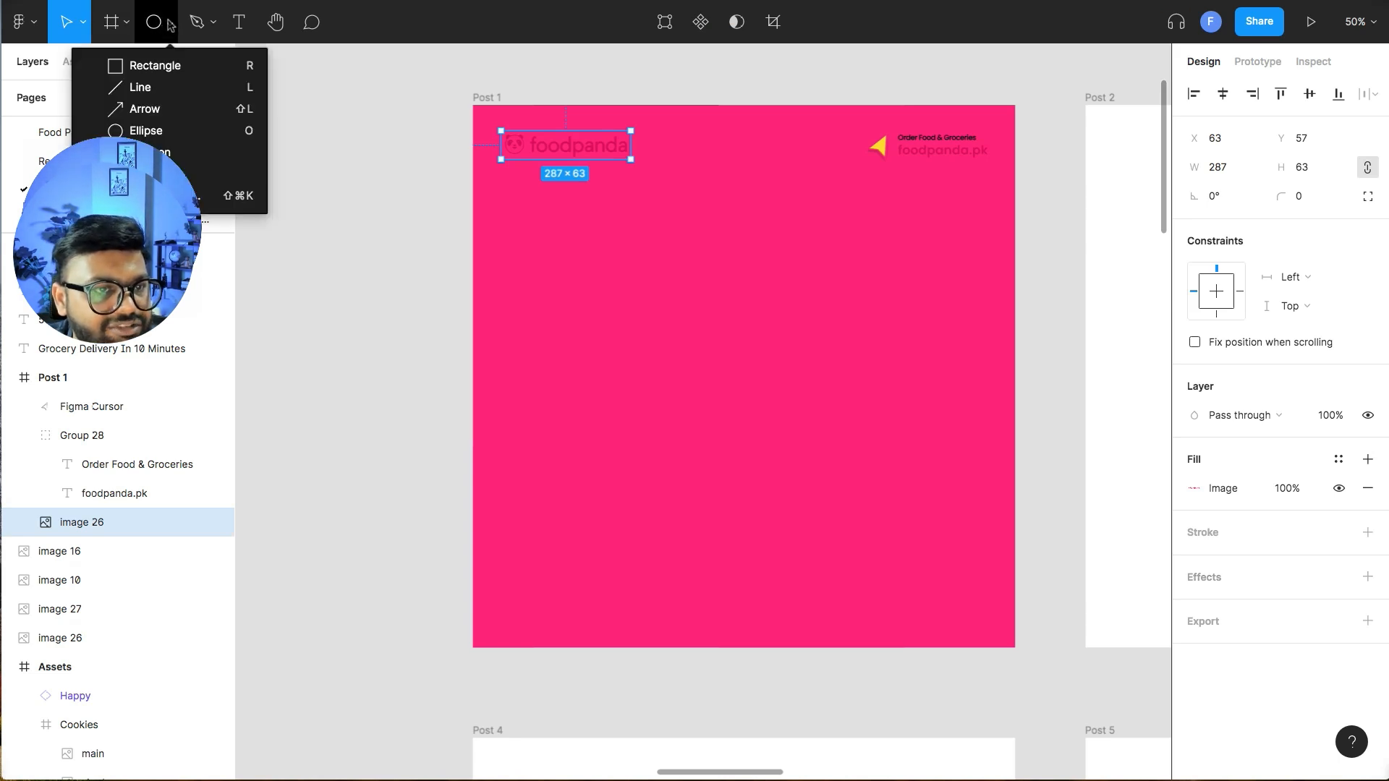
{"action": "left_click", "coordinate": [153, 65]}
{"action": "left_click_drag", "start_coordinate": [494, 122], "coordinate": [644, 166]}
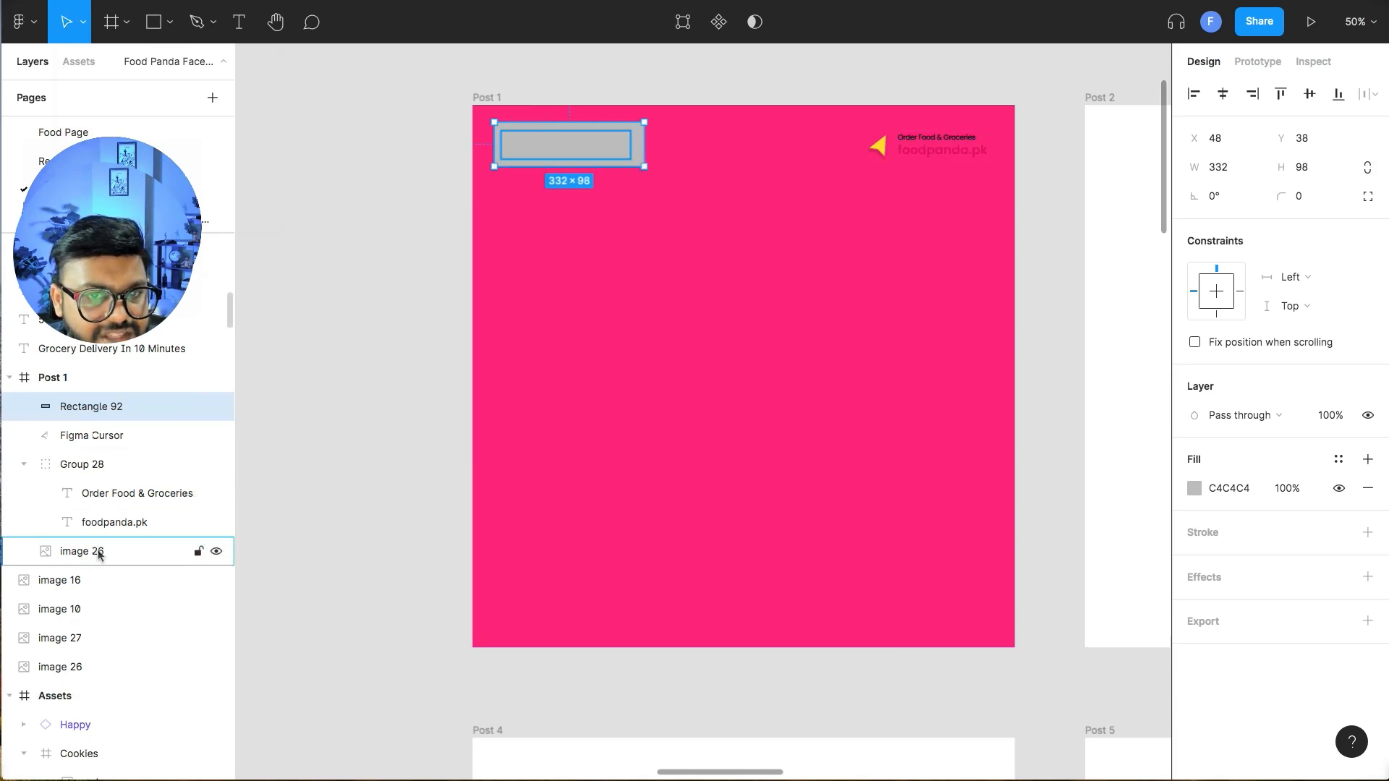
- Place the rectangle directly above the logo image in the layer order and mask it with the logo
{"action": "left_click_drag", "start_coordinate": [86, 406], "coordinate": [88, 556]}
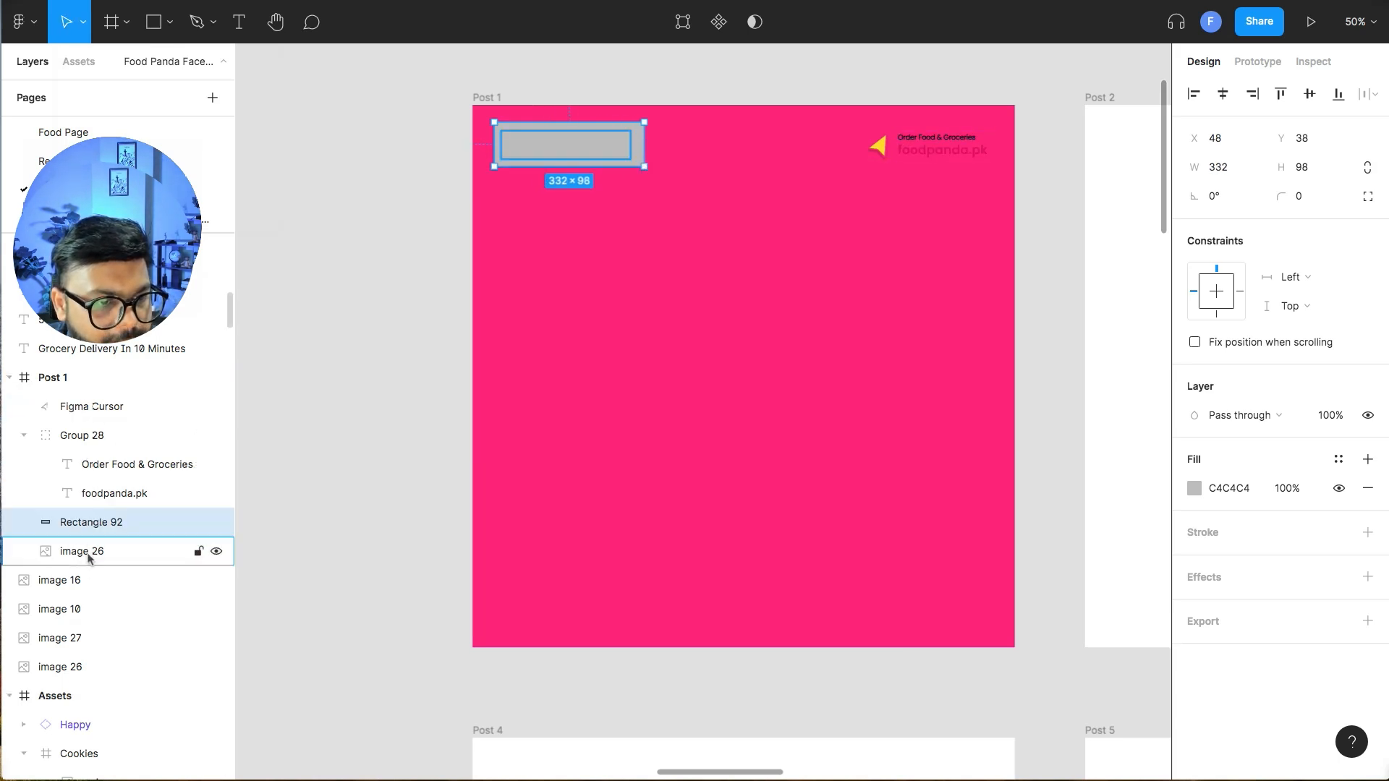
{"action": "left_click", "coordinate": [88, 553], "text": "shift"}
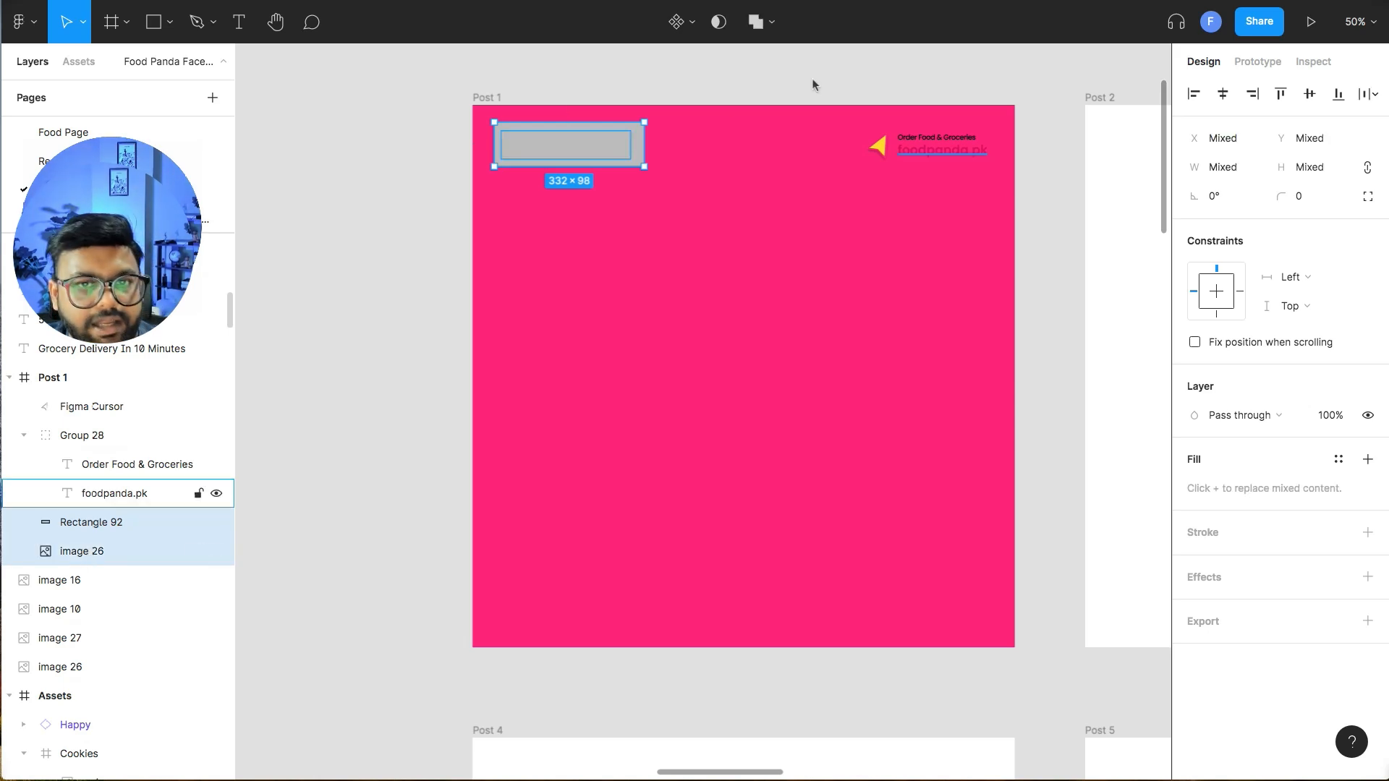
{"action": "left_click", "coordinate": [715, 22]}
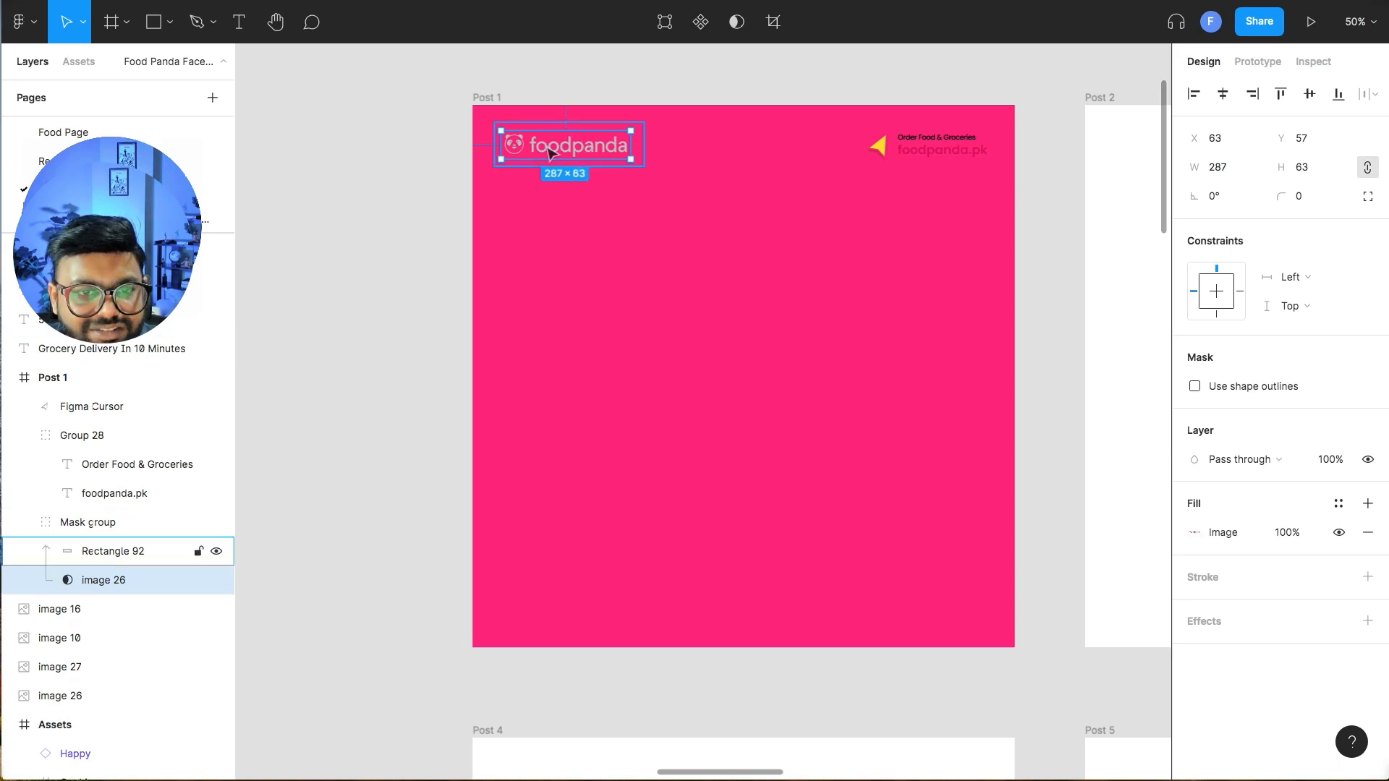
- Change the masked rectangle's fill to white FFFFFF to recolor the foodpanda logo
{"action": "left_click", "coordinate": [113, 551]}
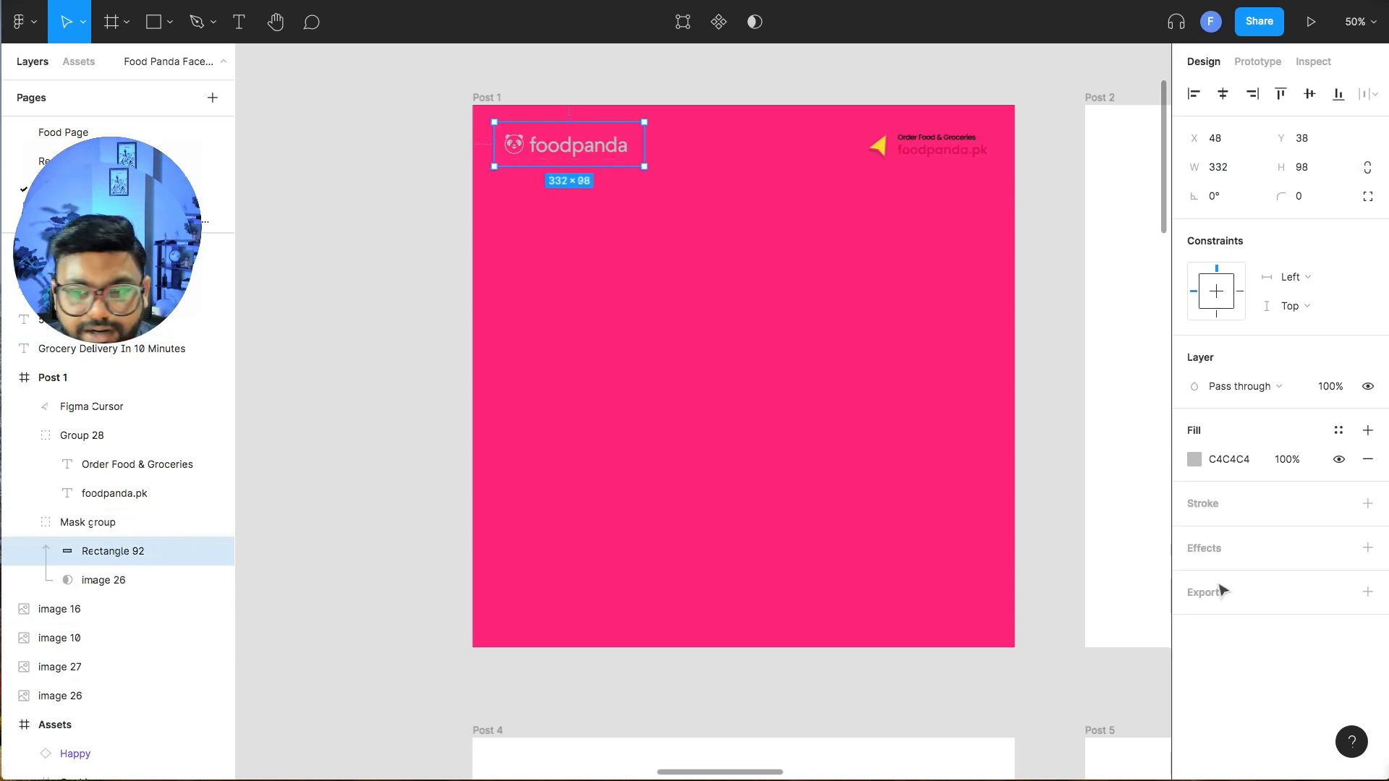
{"action": "left_click", "coordinate": [1192, 460]}
{"action": "left_click_drag", "start_coordinate": [1087, 413], "coordinate": [617, 105]}
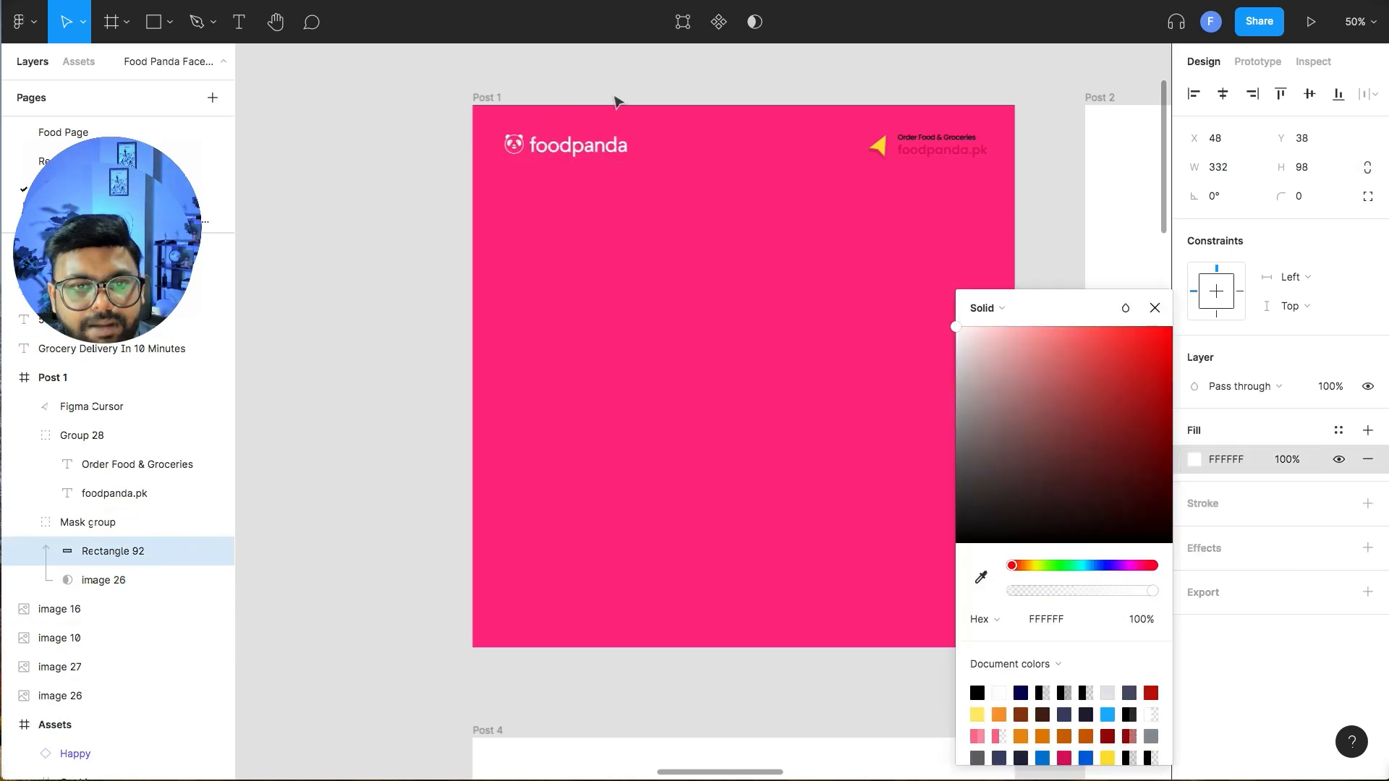
{"action": "left_click", "coordinate": [371, 280]}
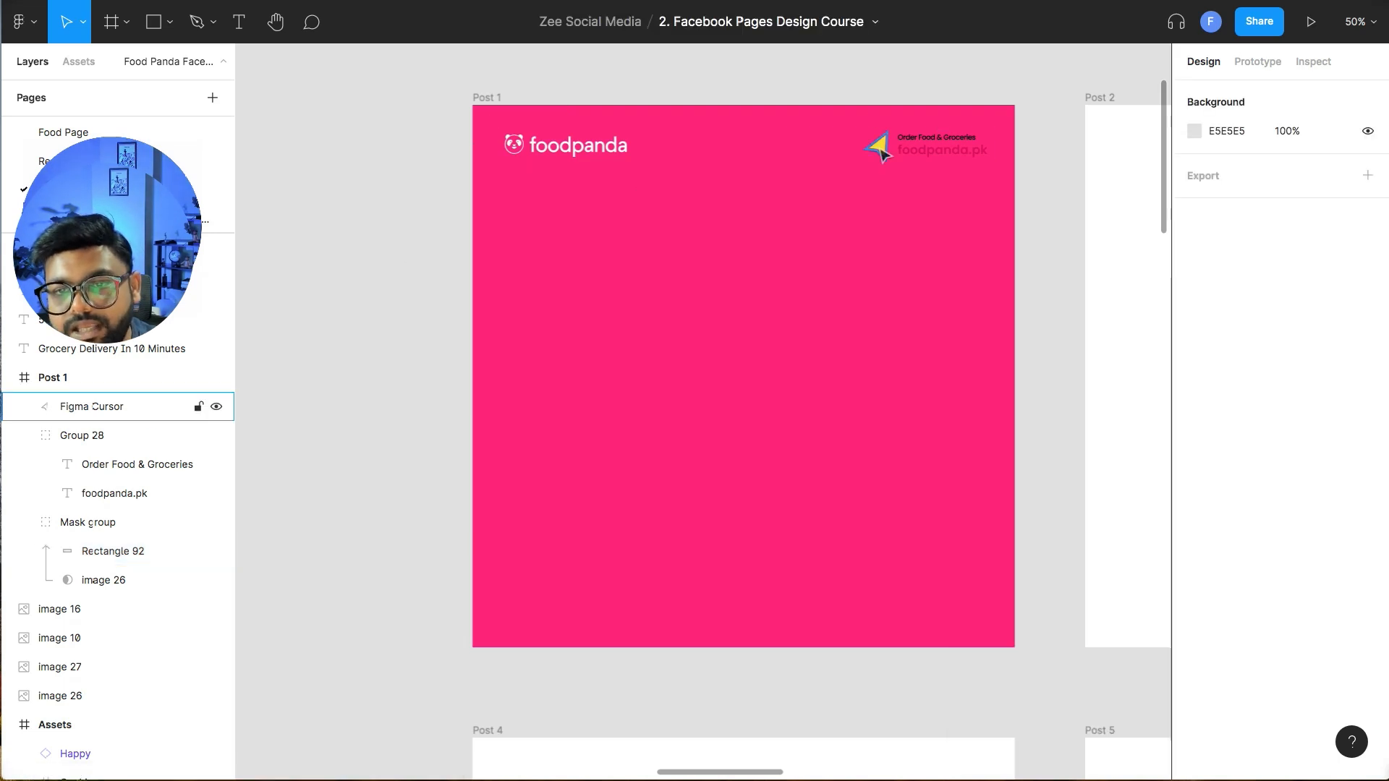
- Give the yellow cursor arrow beside the website address a white FFFFFF stroke with a weight of 5
{"action": "left_click", "coordinate": [877, 145]}
{"action": "left_click", "coordinate": [1194, 561]}
{"action": "left_click_drag", "start_coordinate": [1116, 465], "coordinate": [723, 94]}
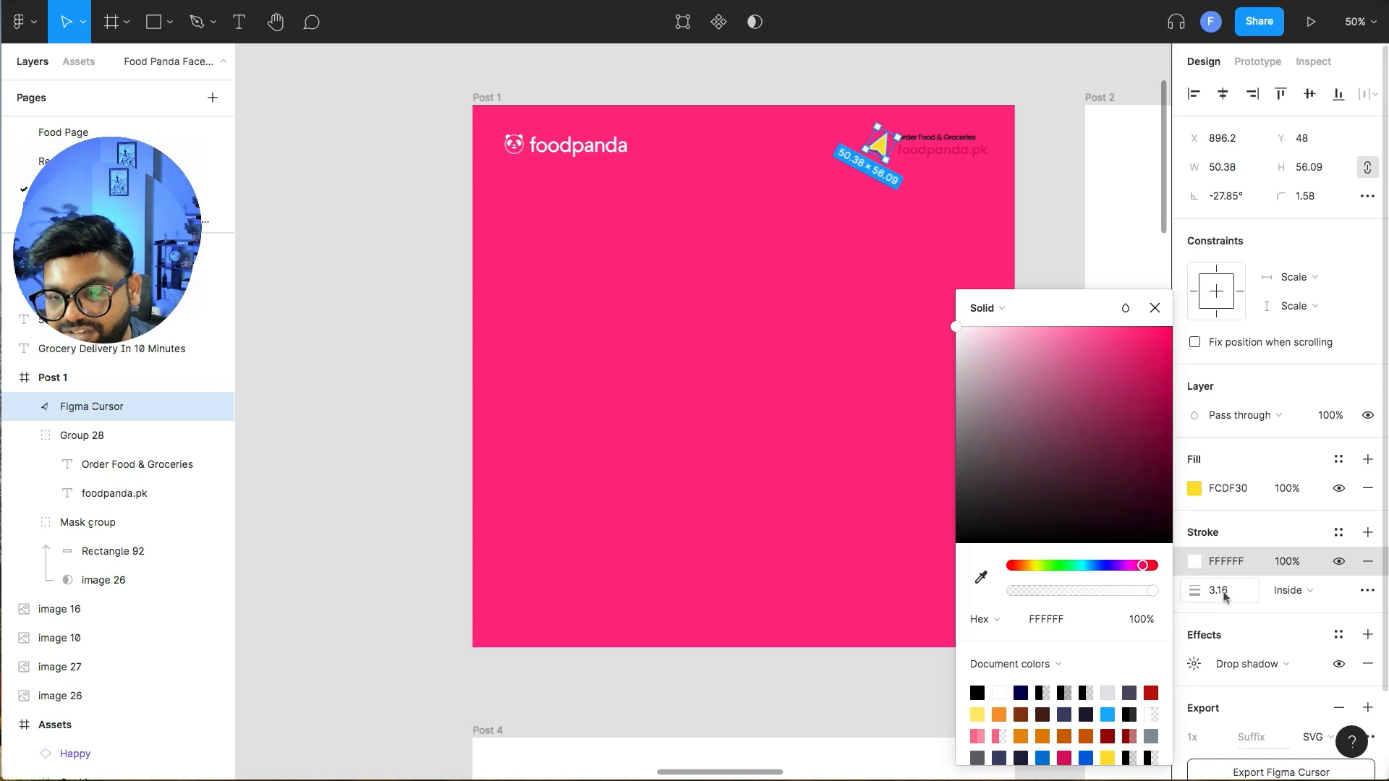
{"action": "type", "text": "3"}
{"action": "key", "text": "Return"}
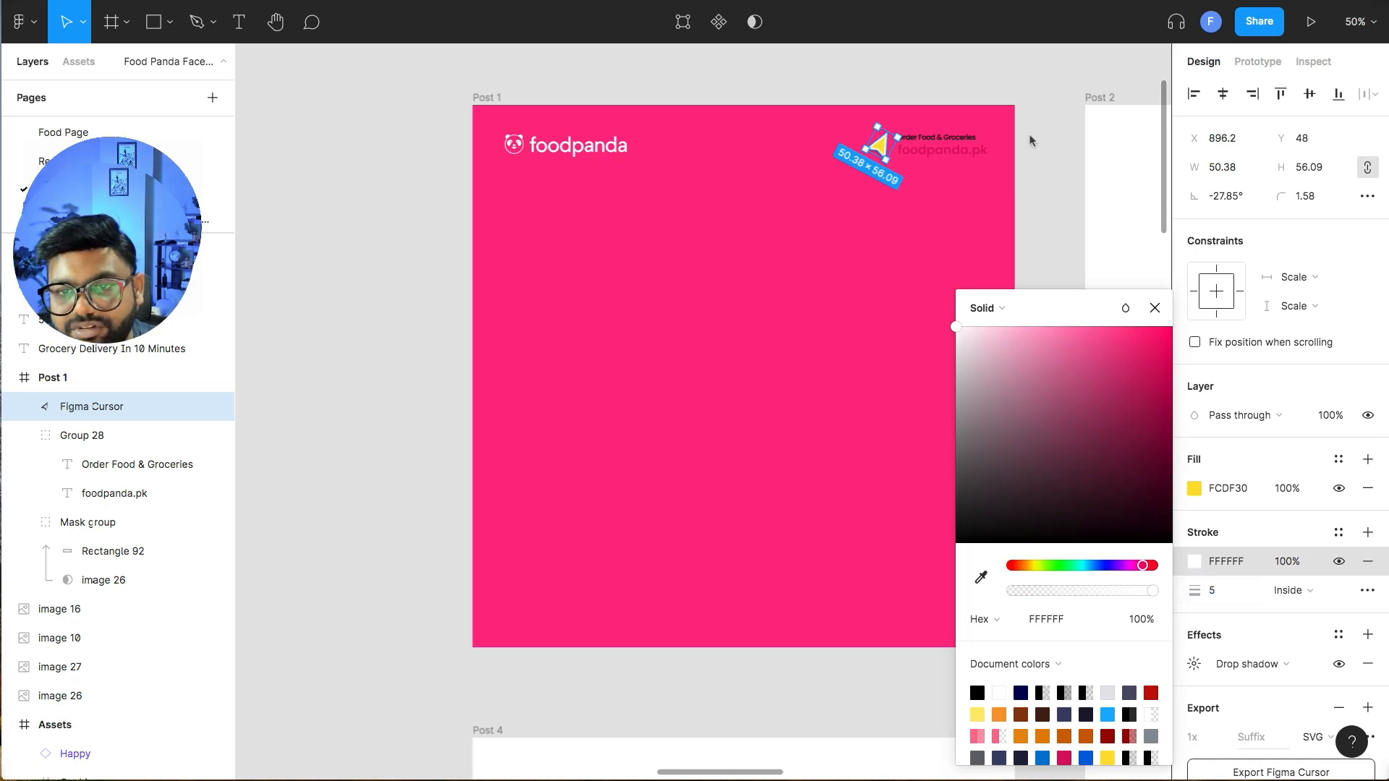
{"action": "left_click", "coordinate": [1040, 121]}
- Recolor the foodpanda.pk text white FFFFFF and the Order Food & Groceries line yellow
{"action": "left_click", "coordinate": [947, 157]}
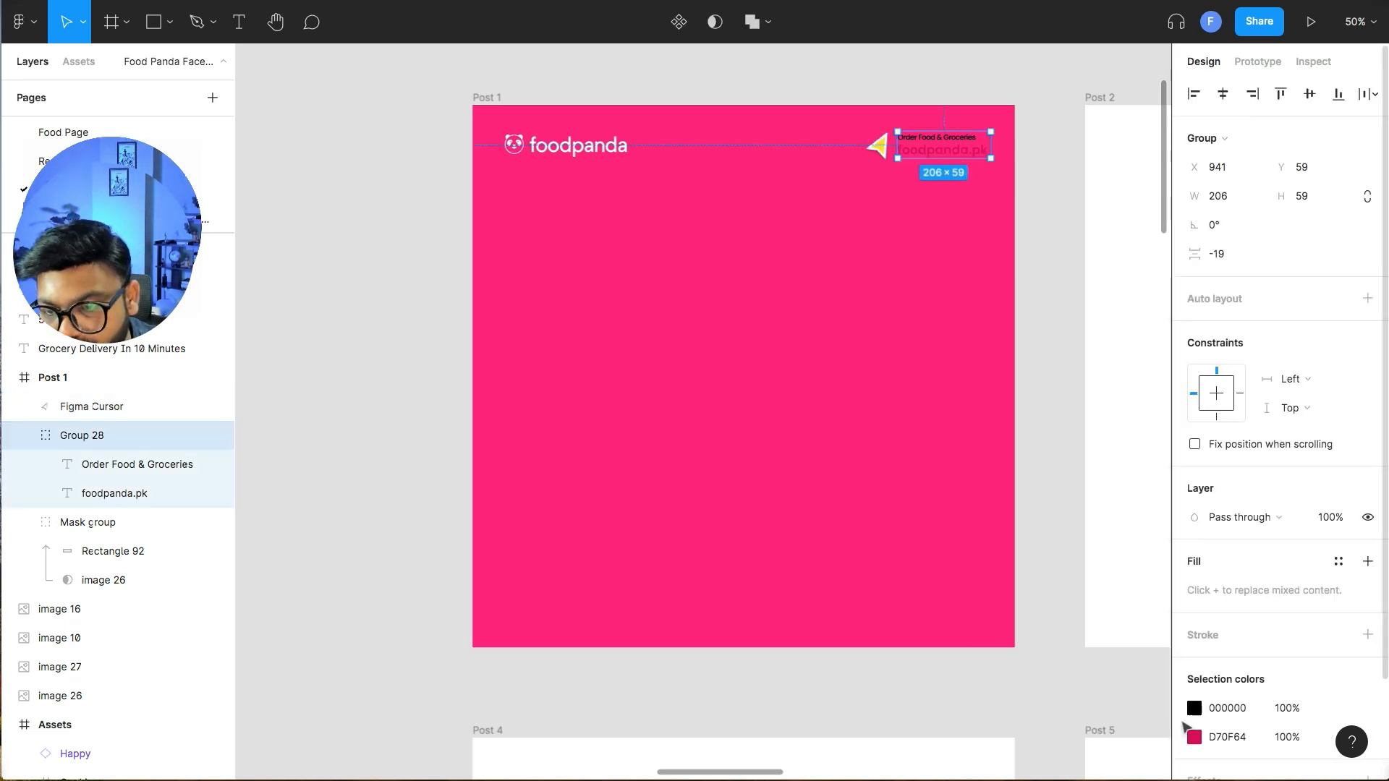
{"action": "left_click", "coordinate": [1194, 737]}
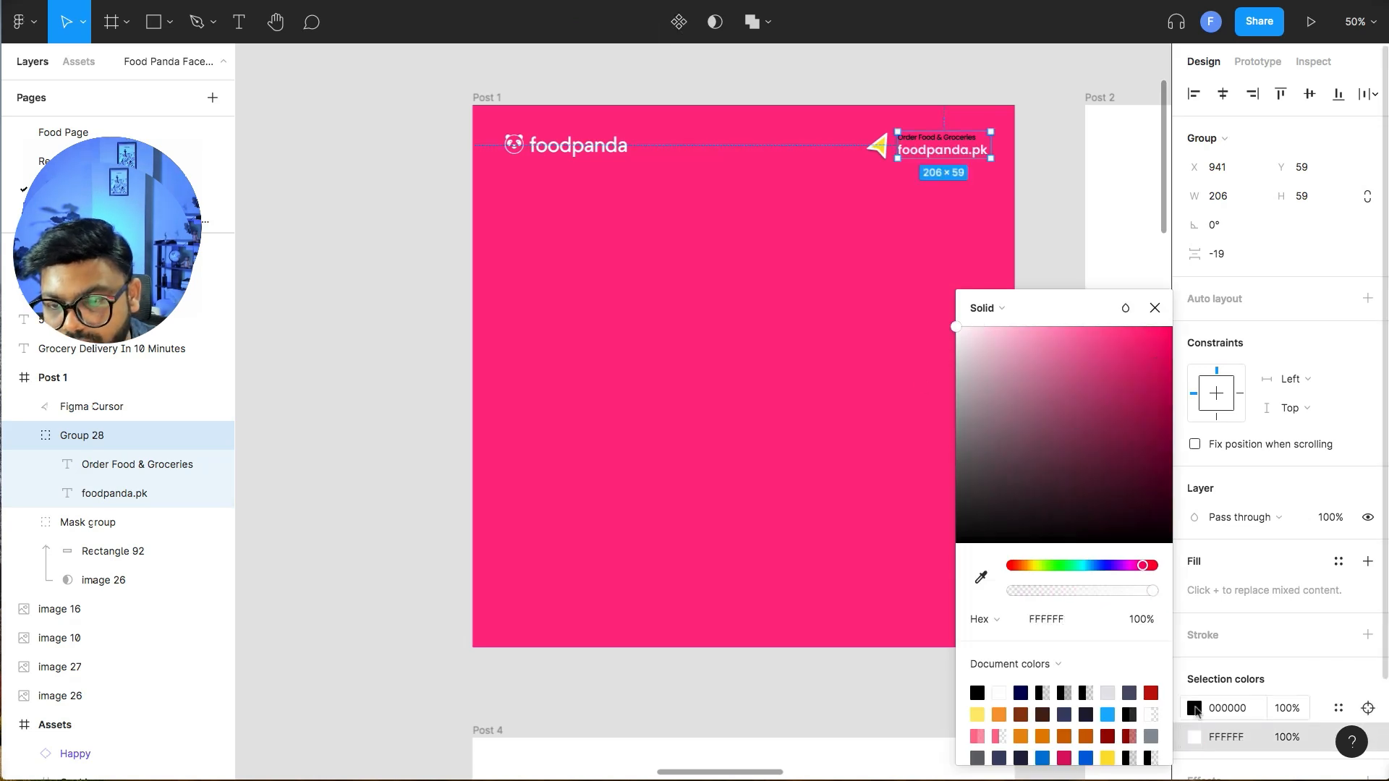
{"action": "left_click", "coordinate": [1194, 708]}
{"action": "left_click", "coordinate": [979, 715]}
{"action": "left_click", "coordinate": [734, 350]}
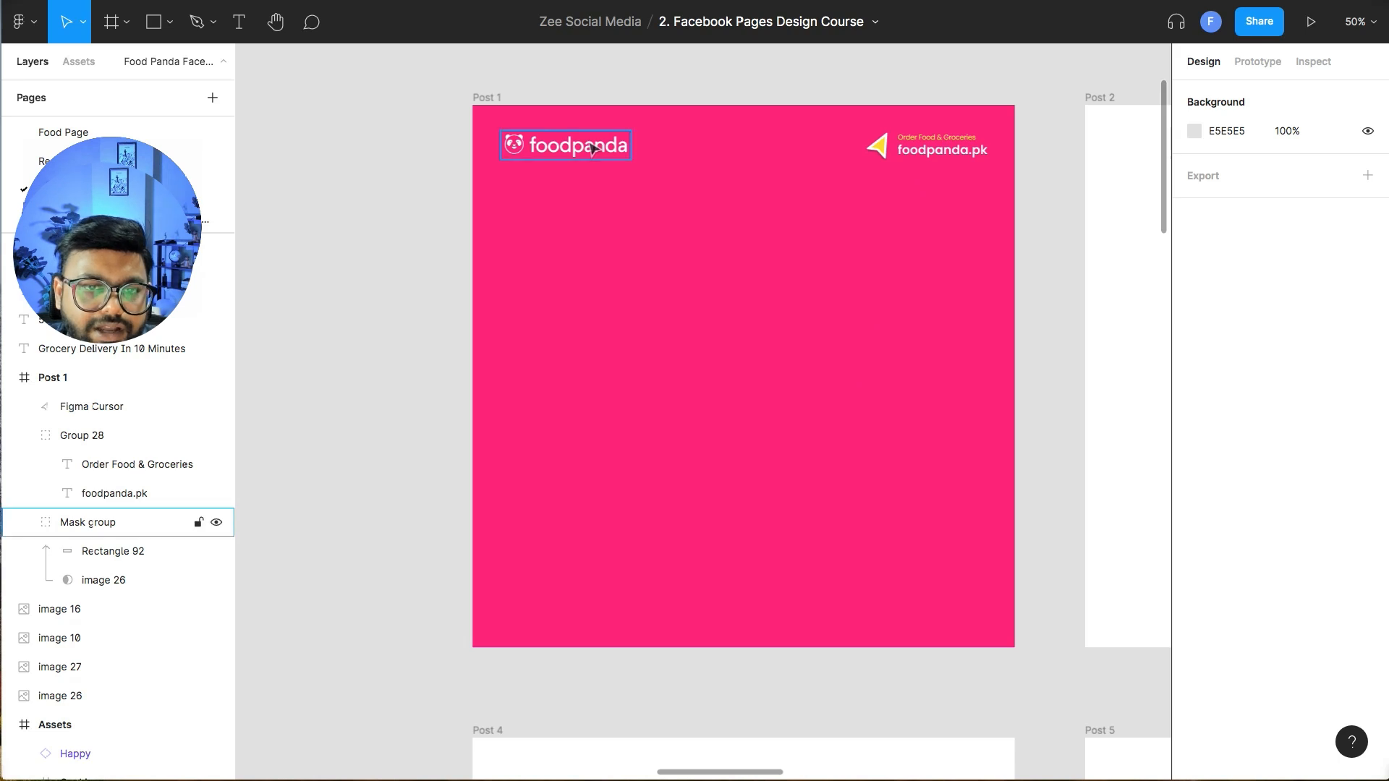
- Group the cursor arrow with the website text, shift the group slightly left and enlarge it a little
{"action": "left_click", "coordinate": [877, 146]}
{"action": "left_click", "coordinate": [931, 150], "text": "shift"}
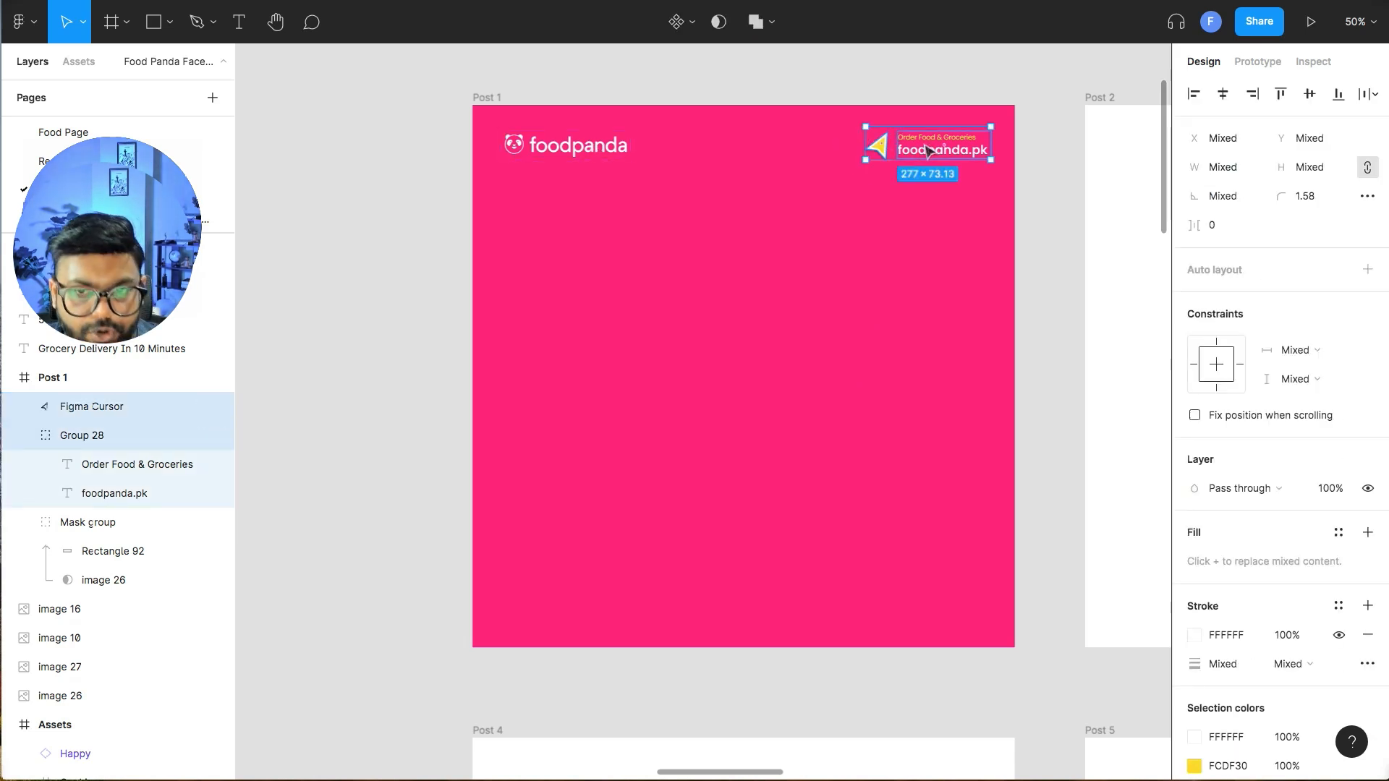
{"action": "key", "text": "ctrl+g"}
{"action": "left_click_drag", "start_coordinate": [930, 150], "coordinate": [922, 150]}
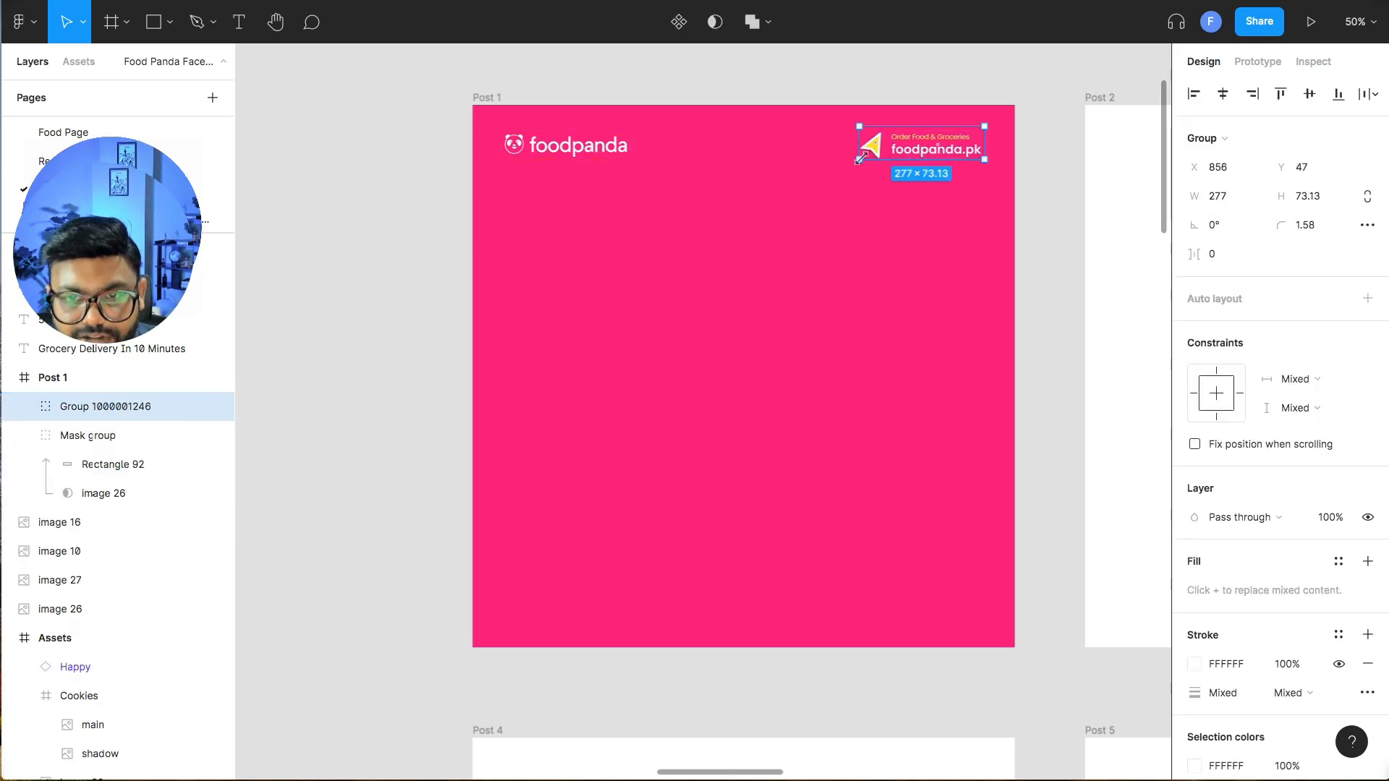
{"action": "left_click_drag", "start_coordinate": [858, 161], "coordinate": [852, 165]}
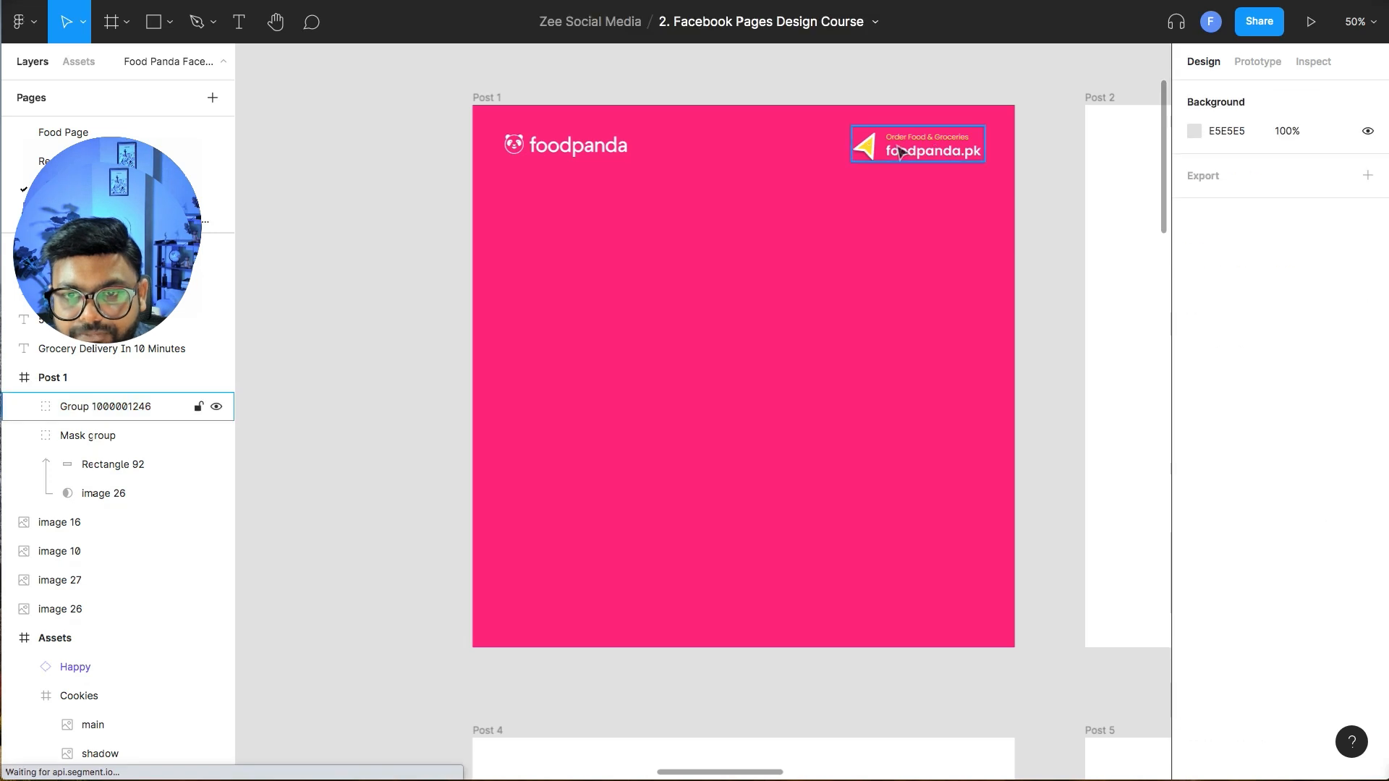
{"action": "left_click", "coordinate": [799, 232]}
- Copy the Ariel detergent pack from the assets into Post 1 and scale it to about 498 × 507 at the lower right edge
{"action": "scroll", "coordinate": [753, 253], "scroll_direction": "up", "scroll_amount": 5}
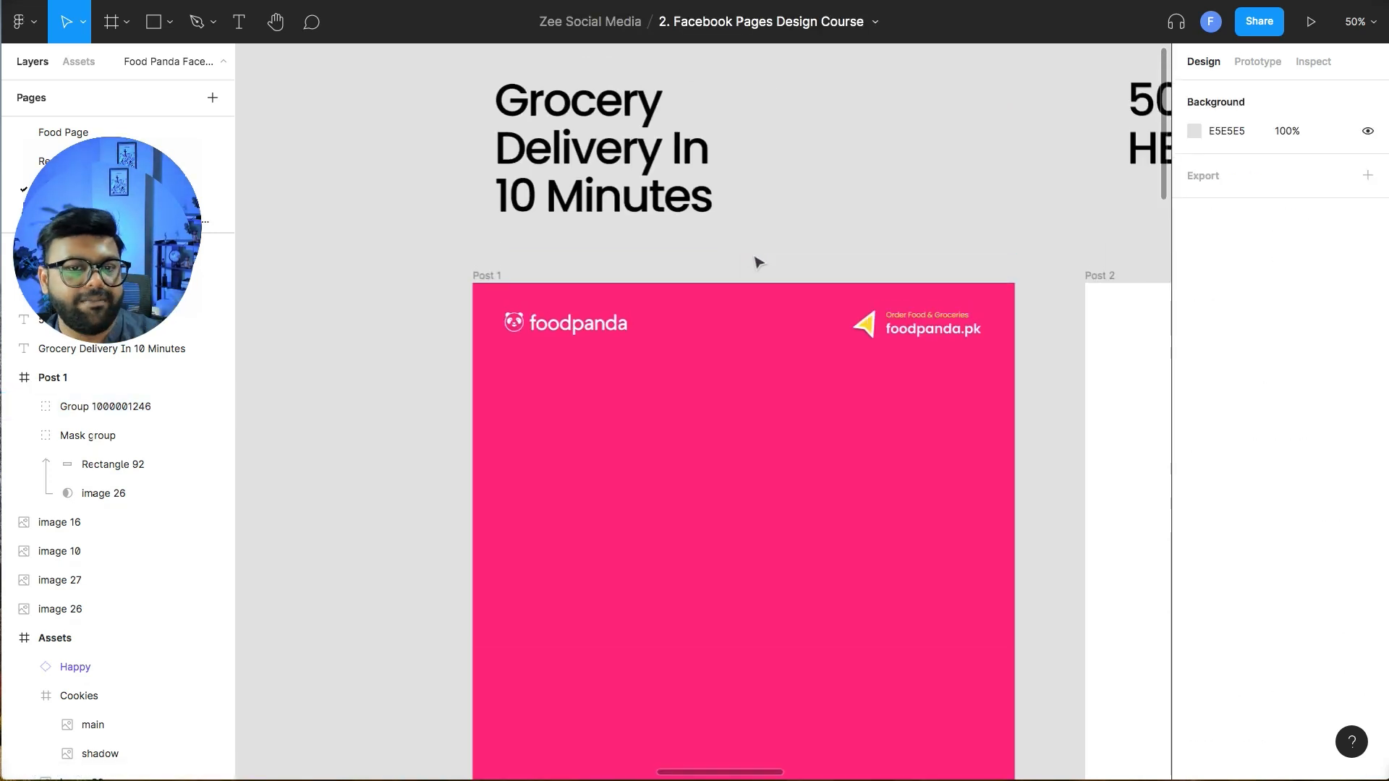
{"action": "scroll", "coordinate": [758, 262], "scroll_direction": "down", "scroll_amount": 5}
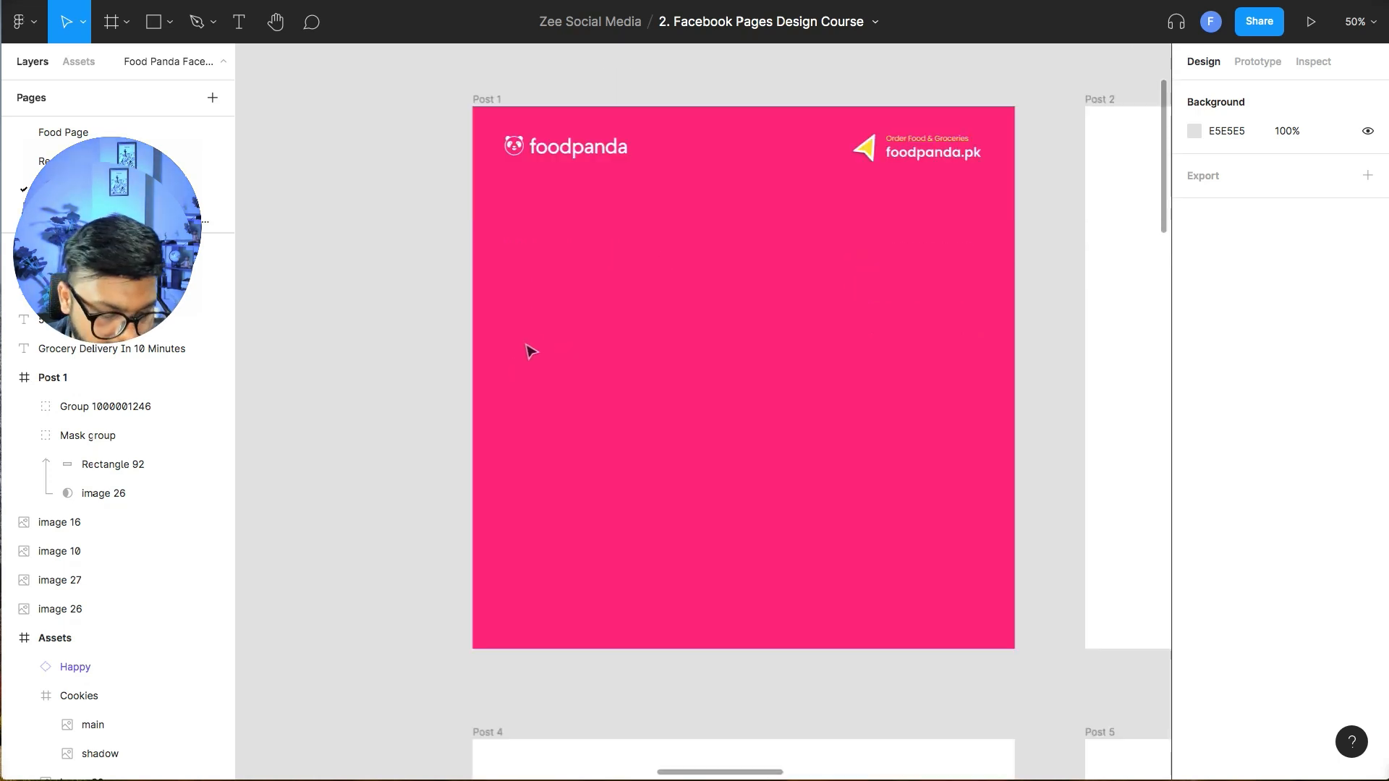
{"action": "key", "text": "super+minus"}
{"action": "scroll", "coordinate": [541, 521], "scroll_direction": "down", "scroll_amount": 4}
{"action": "scroll", "coordinate": [541, 522], "scroll_direction": "left", "scroll_amount": 1}
{"action": "left_click_drag", "start_coordinate": [411, 483], "coordinate": [768, 301]}
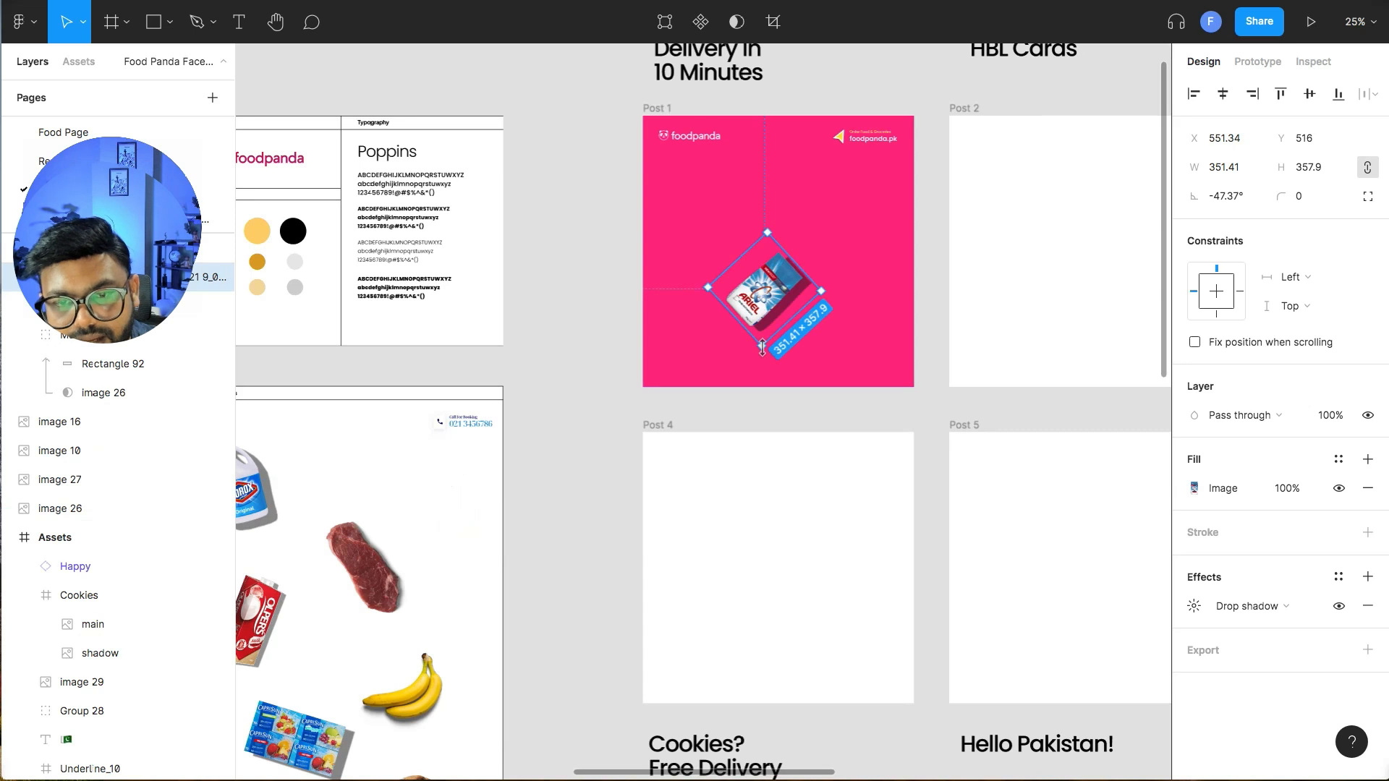
{"action": "key", "text": "k"}
{"action": "left_click_drag", "start_coordinate": [764, 337], "coordinate": [900, 319]}
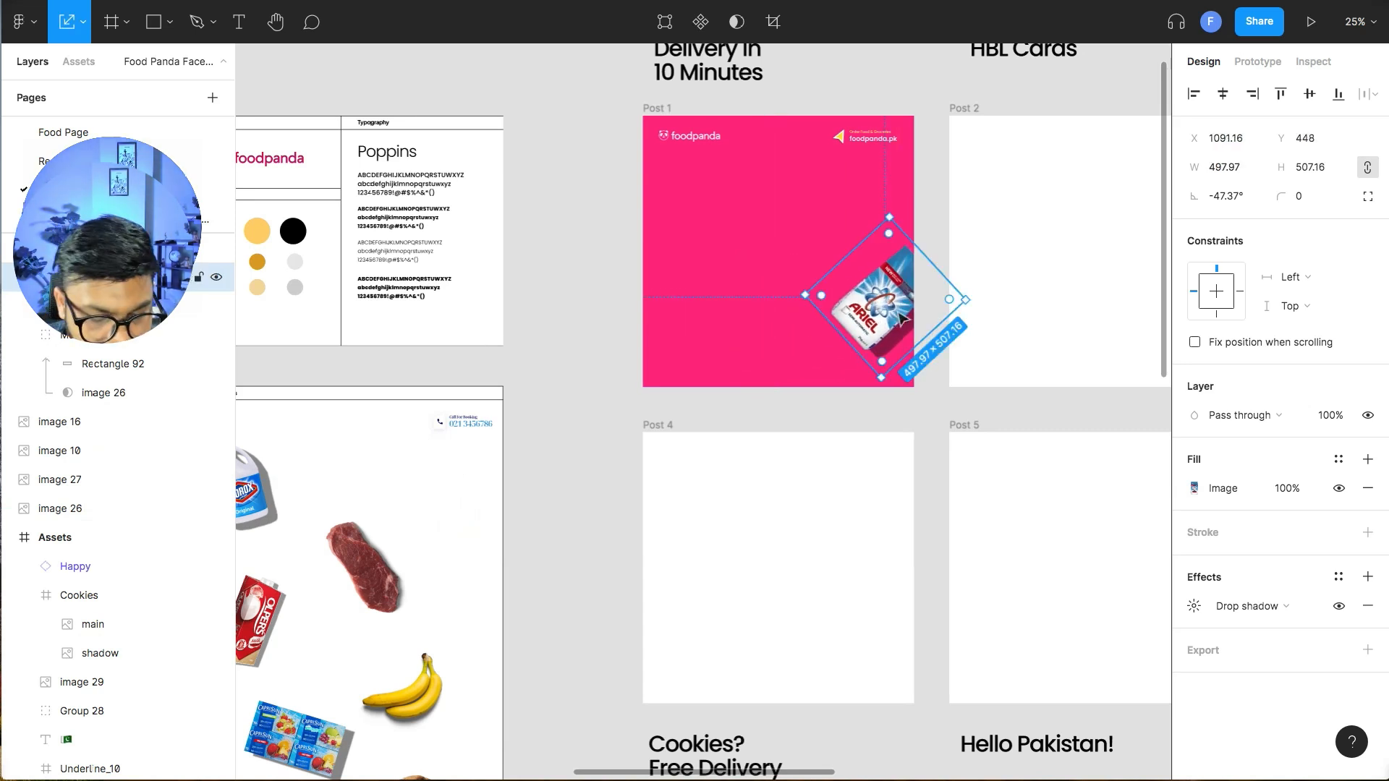
- Rotate the Ariel pack more upright and adjust its position against Post 1's right edge
{"action": "key", "text": "super+equal"}
{"action": "scroll", "coordinate": [917, 221], "scroll_direction": "up", "scroll_amount": 5}
{"action": "scroll", "coordinate": [868, 231], "scroll_direction": "right", "scroll_amount": 5}
{"action": "left_click_drag", "start_coordinate": [835, 254], "coordinate": [778, 266]}
- Copy the Olper's milk carton from the assets to the lower left of Post 1
{"action": "left_click", "coordinate": [304, 444]}
{"action": "left_click_drag", "start_coordinate": [336, 427], "coordinate": [834, 288]}
{"action": "left_click_drag", "start_coordinate": [467, 477], "coordinate": [684, 198]}
{"action": "left_click", "coordinate": [288, 633]}
{"action": "left_click_drag", "start_coordinate": [288, 633], "coordinate": [1129, 165]}
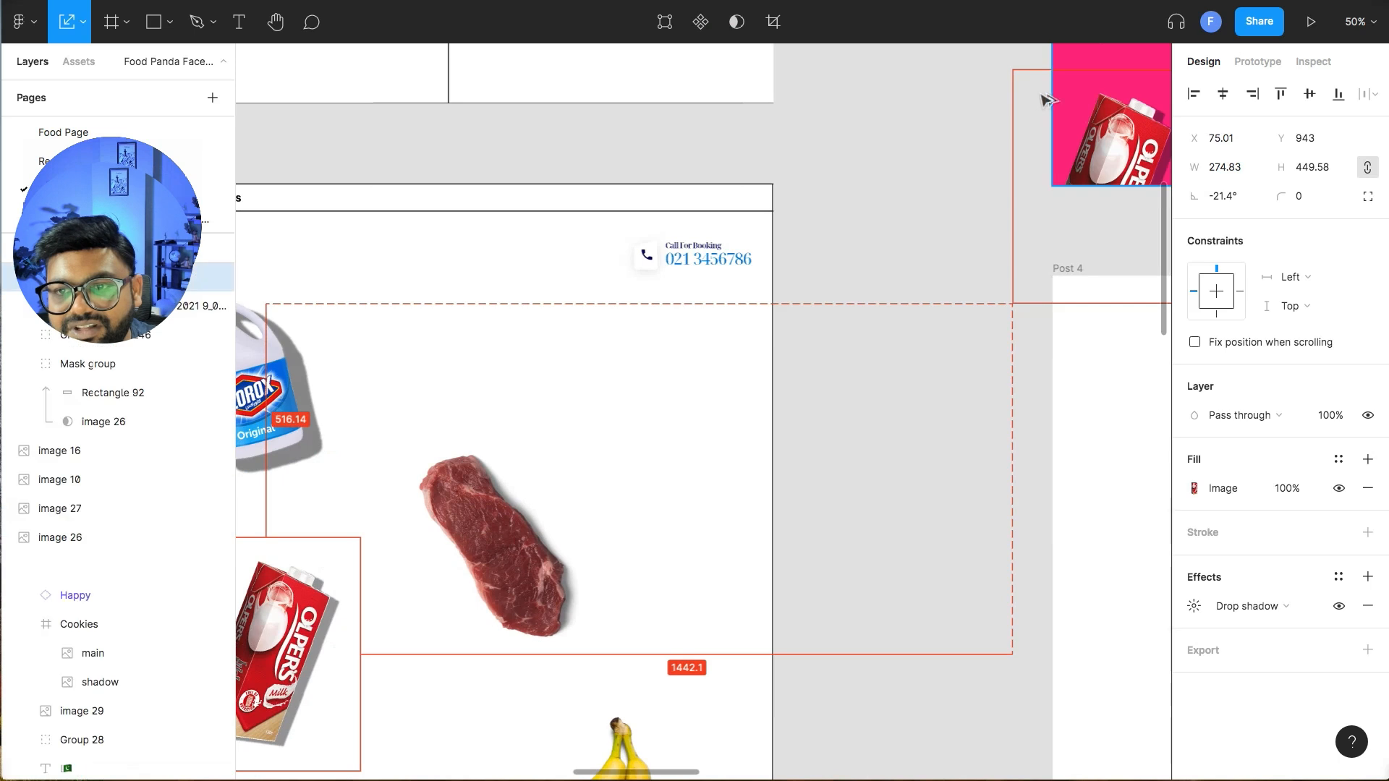
- Rotate the milk carton to lean left and position it so Post 1's bottom edge crops it
{"action": "left_click_drag", "start_coordinate": [1041, 95], "coordinate": [437, 350]}
{"action": "left_click_drag", "start_coordinate": [606, 369], "coordinate": [490, 388]}
{"action": "left_click_drag", "start_coordinate": [479, 319], "coordinate": [530, 322]}
{"action": "left_click_drag", "start_coordinate": [518, 420], "coordinate": [568, 375]}
{"action": "left_click", "coordinate": [396, 463]}
- Copy the Clorox bottle from the assets into Post 1, tilt it to the right and let the left edge crop it
{"action": "left_click_drag", "start_coordinate": [246, 544], "coordinate": [976, 159]}
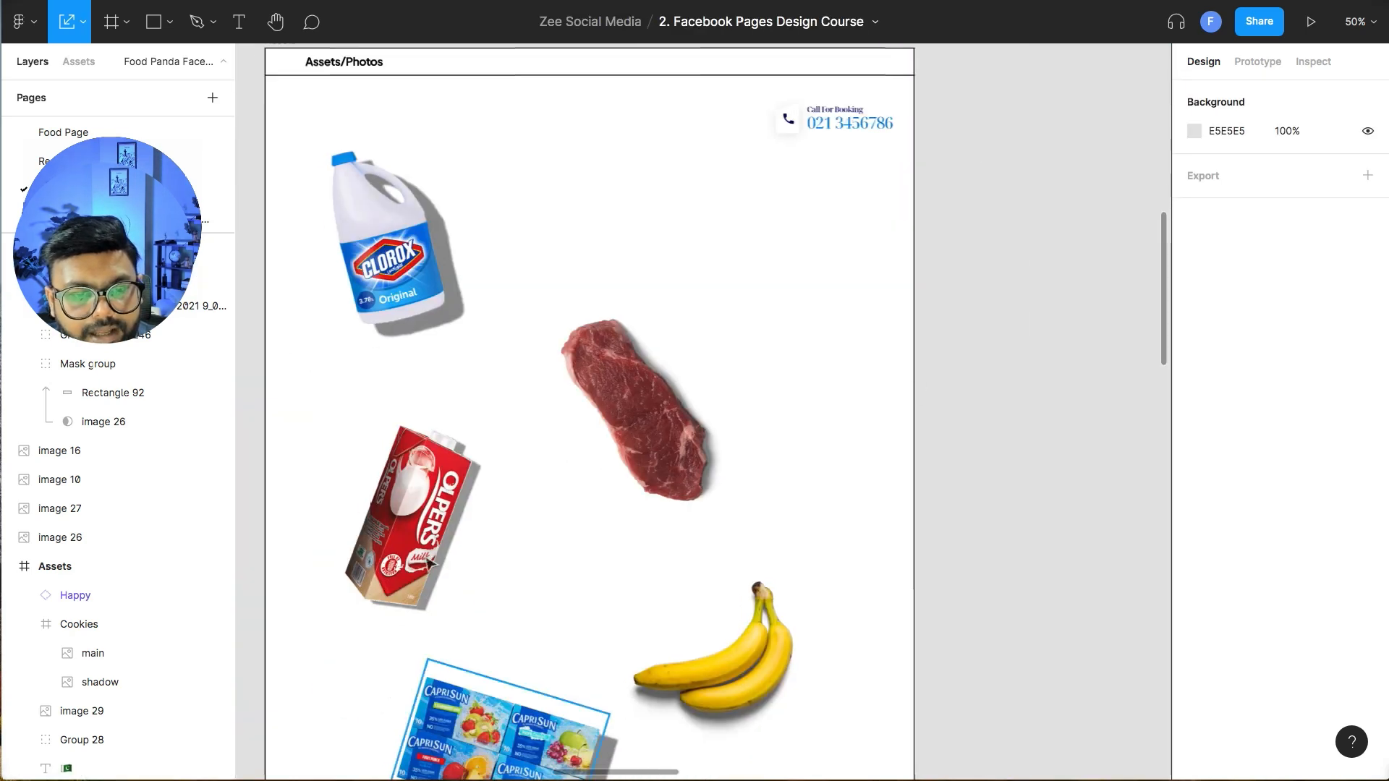
{"action": "left_click_drag", "start_coordinate": [468, 259], "coordinate": [1150, 232]}
{"action": "left_click_drag", "start_coordinate": [1150, 232], "coordinate": [590, 618]}
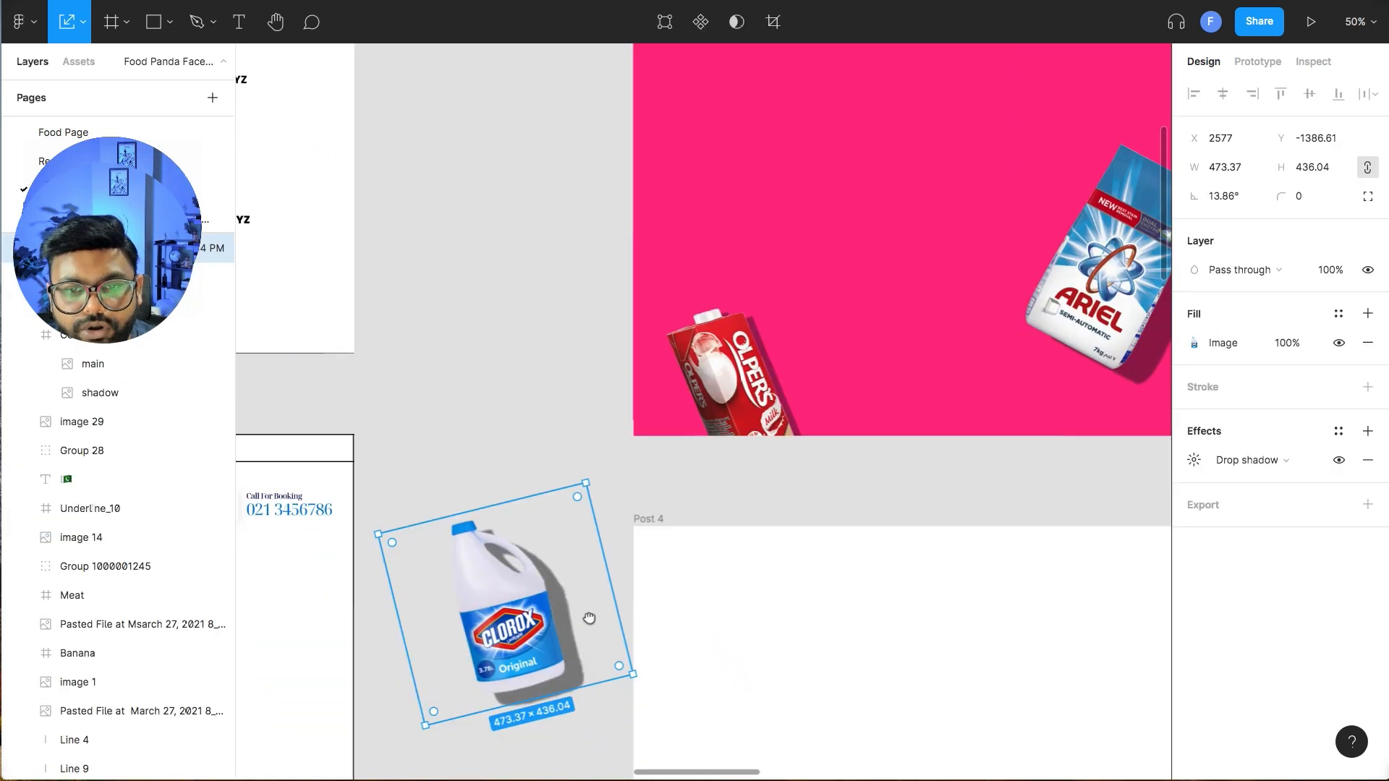
{"action": "left_click_drag", "start_coordinate": [504, 674], "coordinate": [807, 258]}
{"action": "left_click_drag", "start_coordinate": [846, 322], "coordinate": [758, 574]}
{"action": "left_click_drag", "start_coordinate": [806, 313], "coordinate": [739, 326]}
{"action": "left_click", "coordinate": [451, 549]}
- Copy the bananas from the assets into the middle of Post 1
{"action": "scroll", "coordinate": [792, 275], "scroll_direction": "left", "scroll_amount": 8}
{"action": "scroll", "coordinate": [792, 275], "scroll_direction": "down", "scroll_amount": 7}
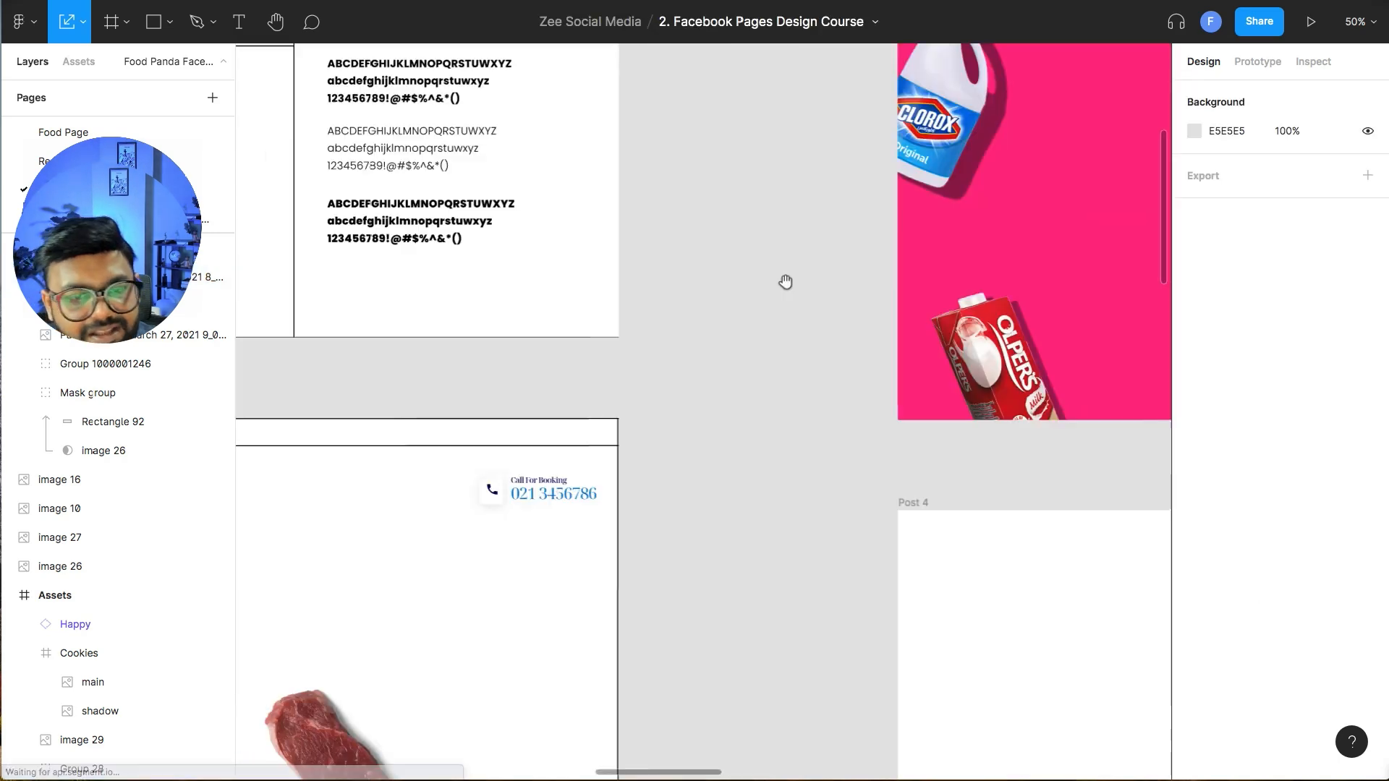
{"action": "scroll", "coordinate": [449, 535], "scroll_direction": "down", "scroll_amount": 5}
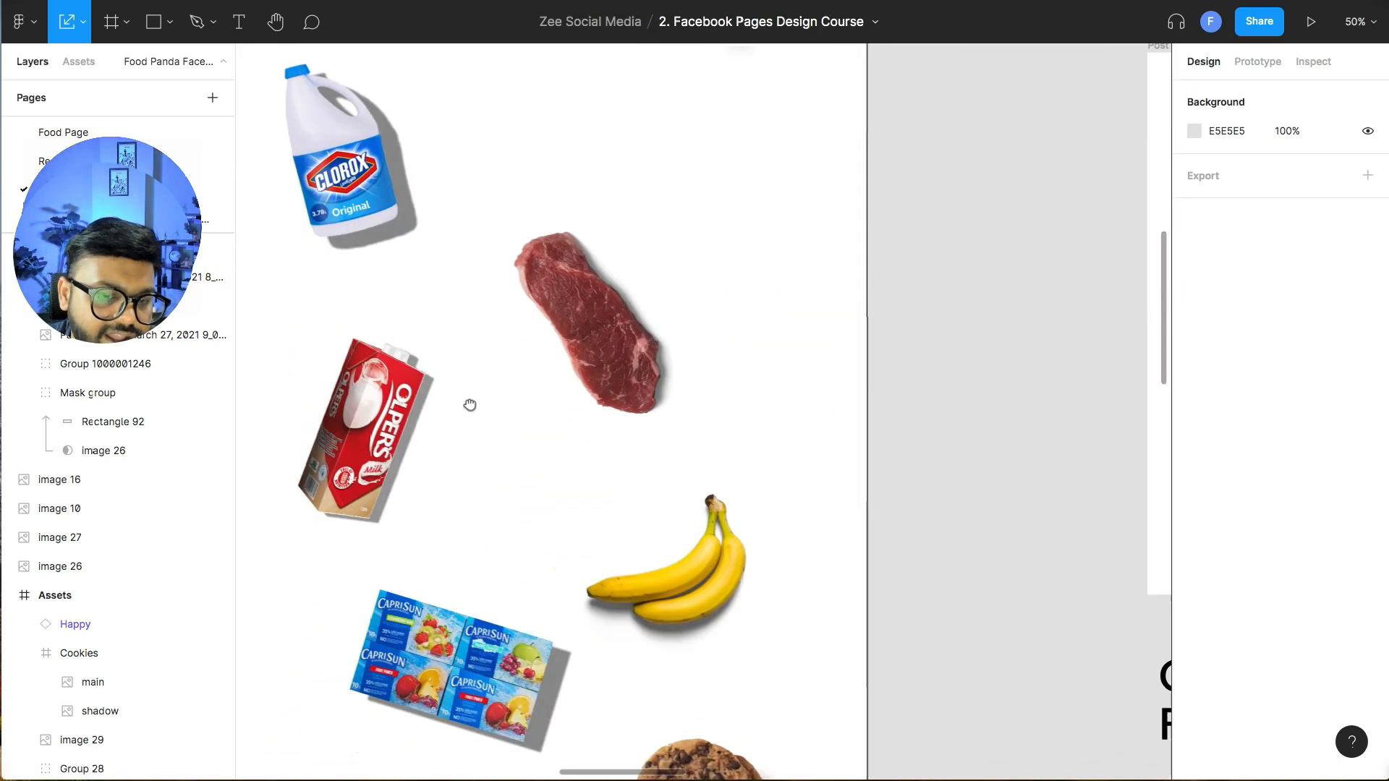
{"action": "left_click_drag", "start_coordinate": [727, 537], "coordinate": [548, 614]}
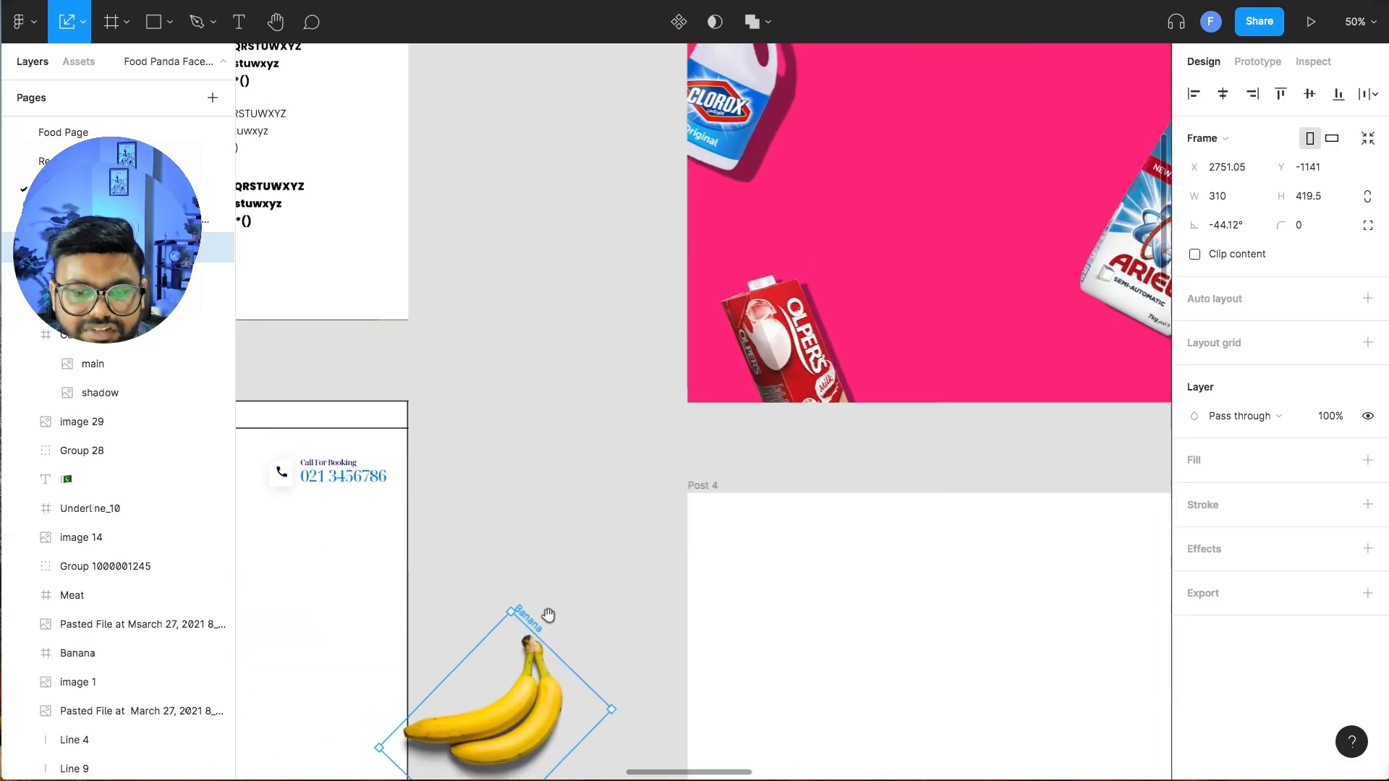
{"action": "left_click_drag", "start_coordinate": [527, 681], "coordinate": [972, 220]}
{"action": "scroll", "coordinate": [715, 512], "scroll_direction": "up", "scroll_amount": 5}
{"action": "scroll", "coordinate": [715, 512], "scroll_direction": "right", "scroll_amount": 5}
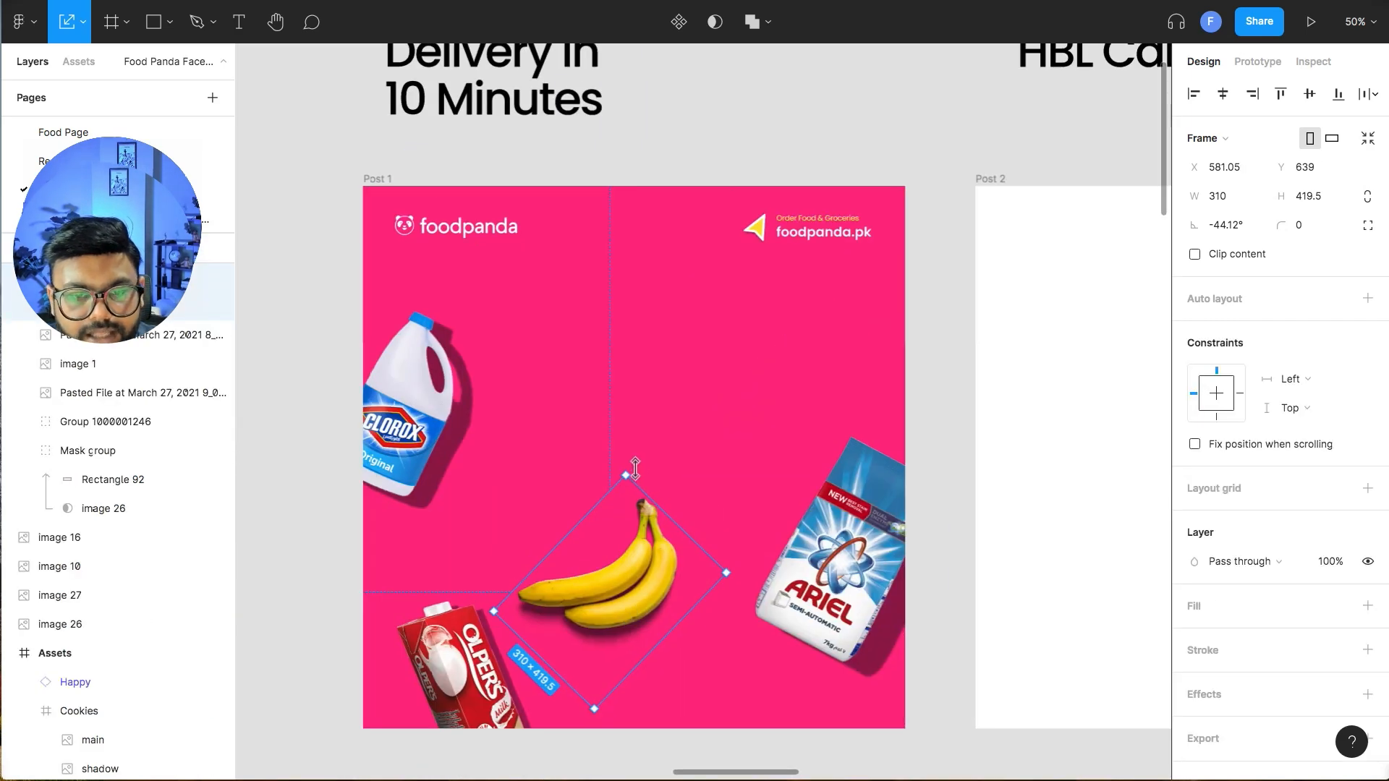
- Rotate the bananas upright so Post 1's right edge crops them, and lower the Ariel pack beneath them
{"action": "left_click_drag", "start_coordinate": [610, 471], "coordinate": [512, 520]}
{"action": "left_click_drag", "start_coordinate": [609, 579], "coordinate": [853, 354]}
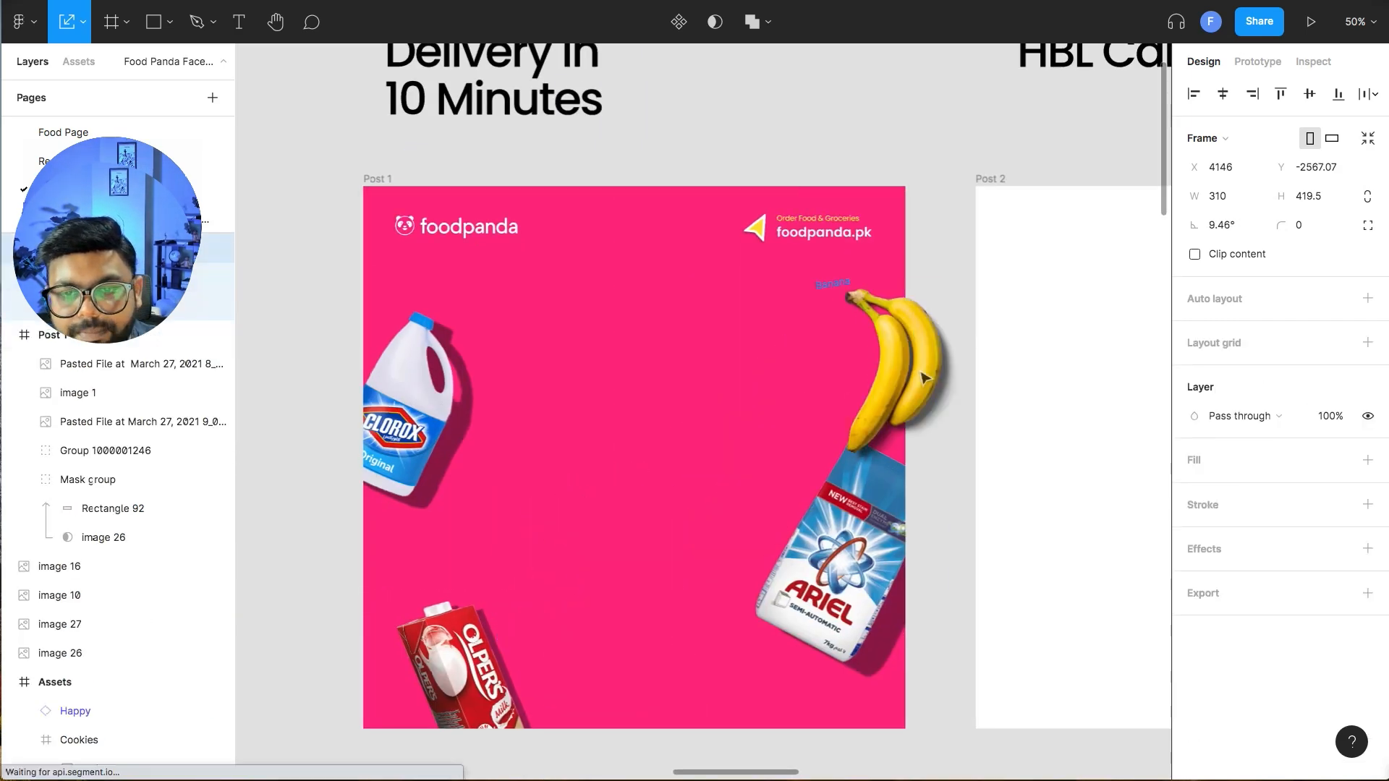
{"action": "left_click_drag", "start_coordinate": [853, 575], "coordinate": [867, 628]}
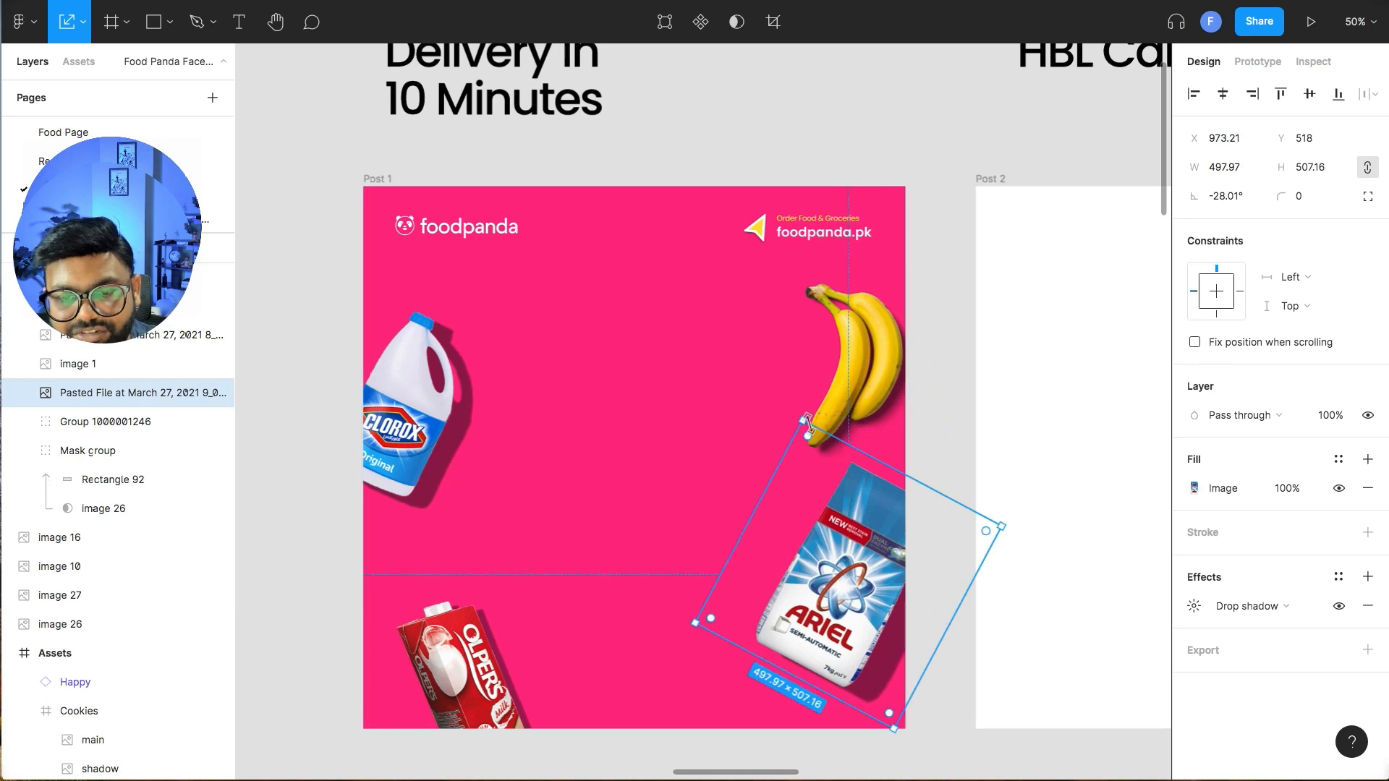
{"action": "left_click", "coordinate": [857, 362]}
{"action": "left_click_drag", "start_coordinate": [924, 258], "coordinate": [872, 282]}
{"action": "left_click_drag", "start_coordinate": [766, 340], "coordinate": [752, 339]}
{"action": "left_click_drag", "start_coordinate": [832, 358], "coordinate": [853, 353]}
{"action": "left_click", "coordinate": [723, 141]}
- Copy the "Grocery Delivery In 10 Minutes" heading into Post 1 and centre-align its text
{"action": "left_click", "coordinate": [517, 100]}
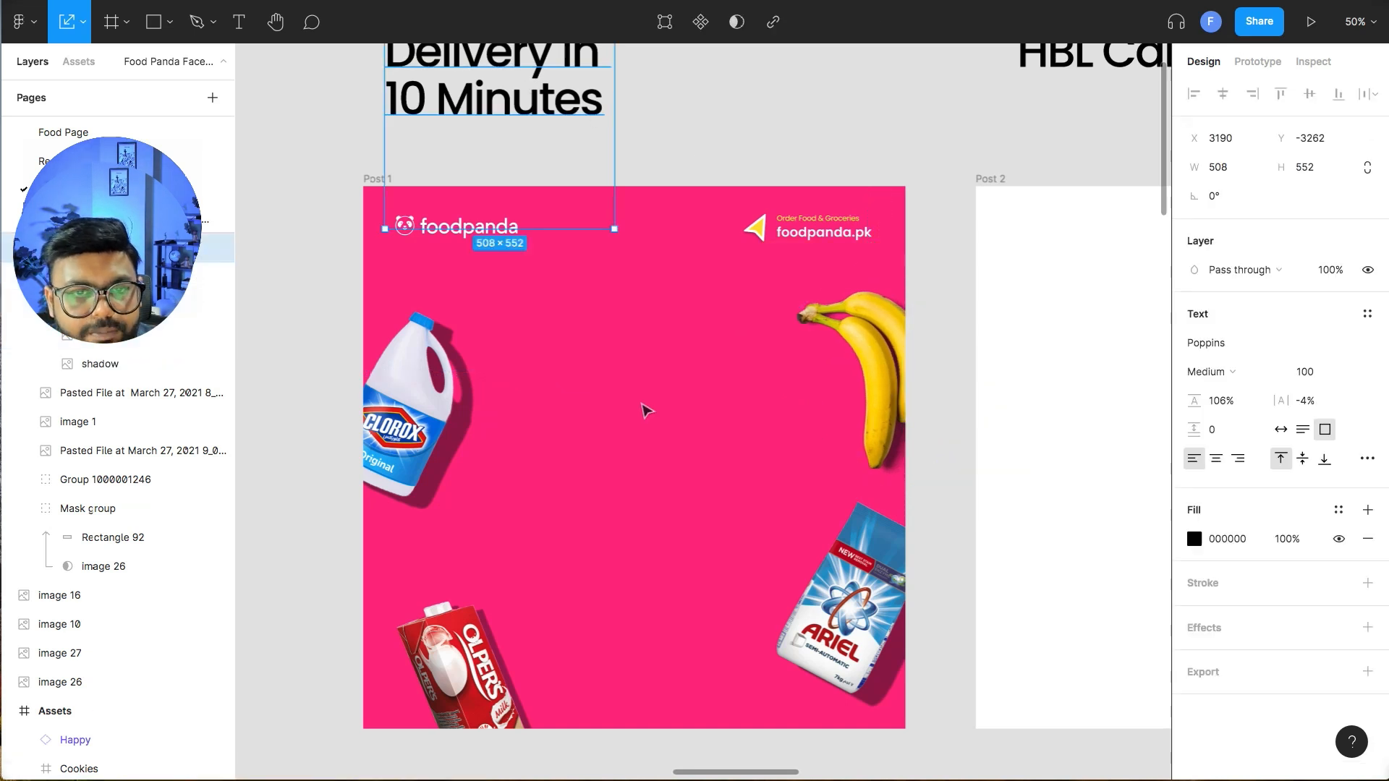
{"action": "key", "text": "ctrl+c"}
{"action": "key", "text": "ctrl+v"}
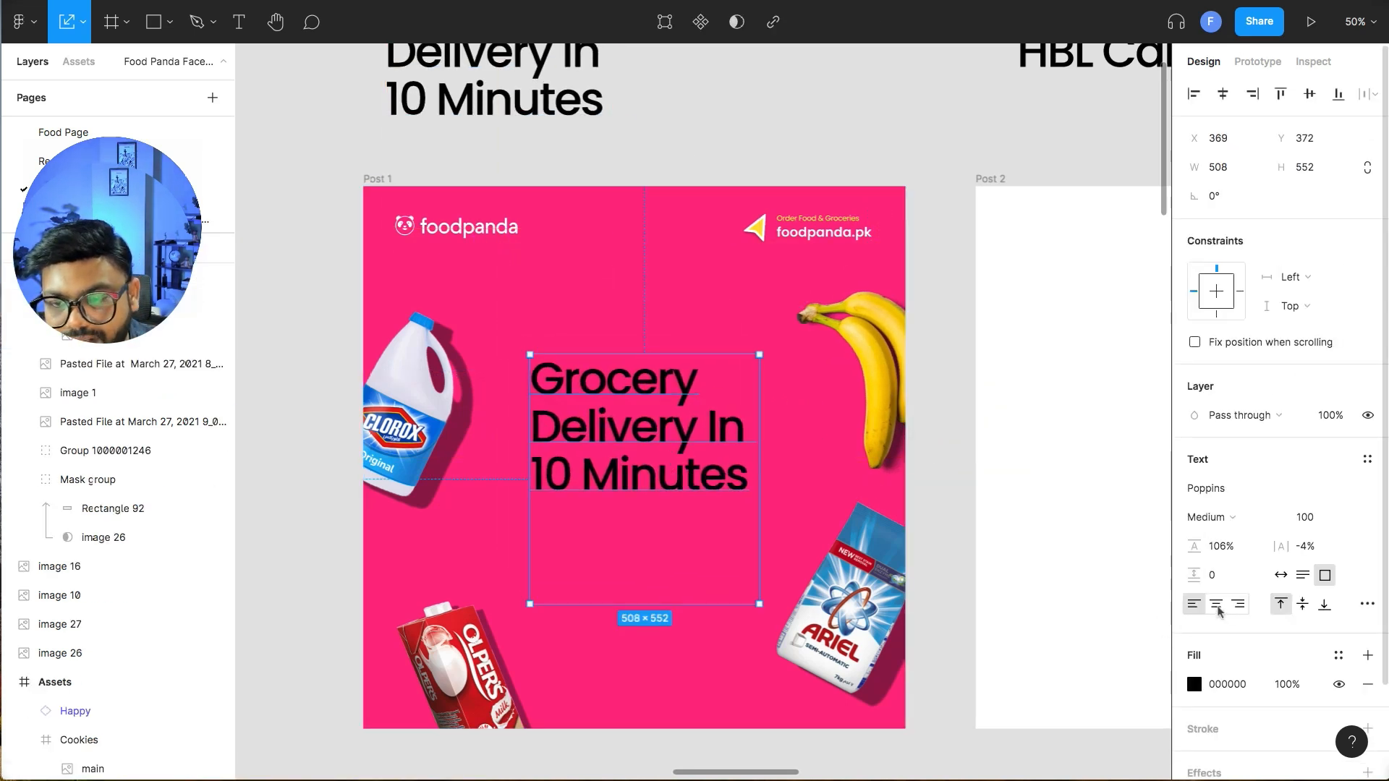
{"action": "left_click", "coordinate": [1217, 604]}
- Set the headline's font weight to SemiBold and its letter spacing to 0%
{"action": "left_click", "coordinate": [1216, 519]}
{"action": "left_click", "coordinate": [1222, 558]}
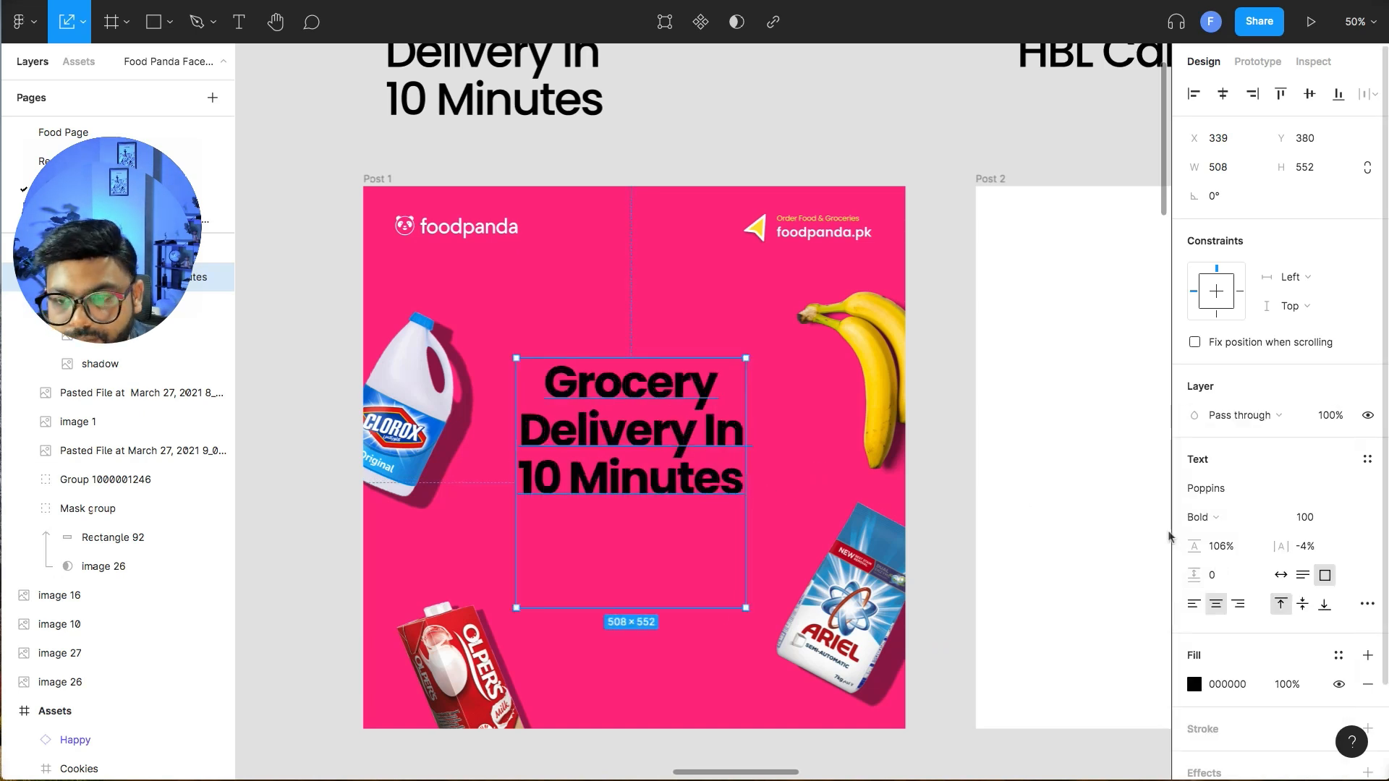
{"action": "left_click", "coordinate": [1201, 517]}
{"action": "left_click", "coordinate": [1222, 490]}
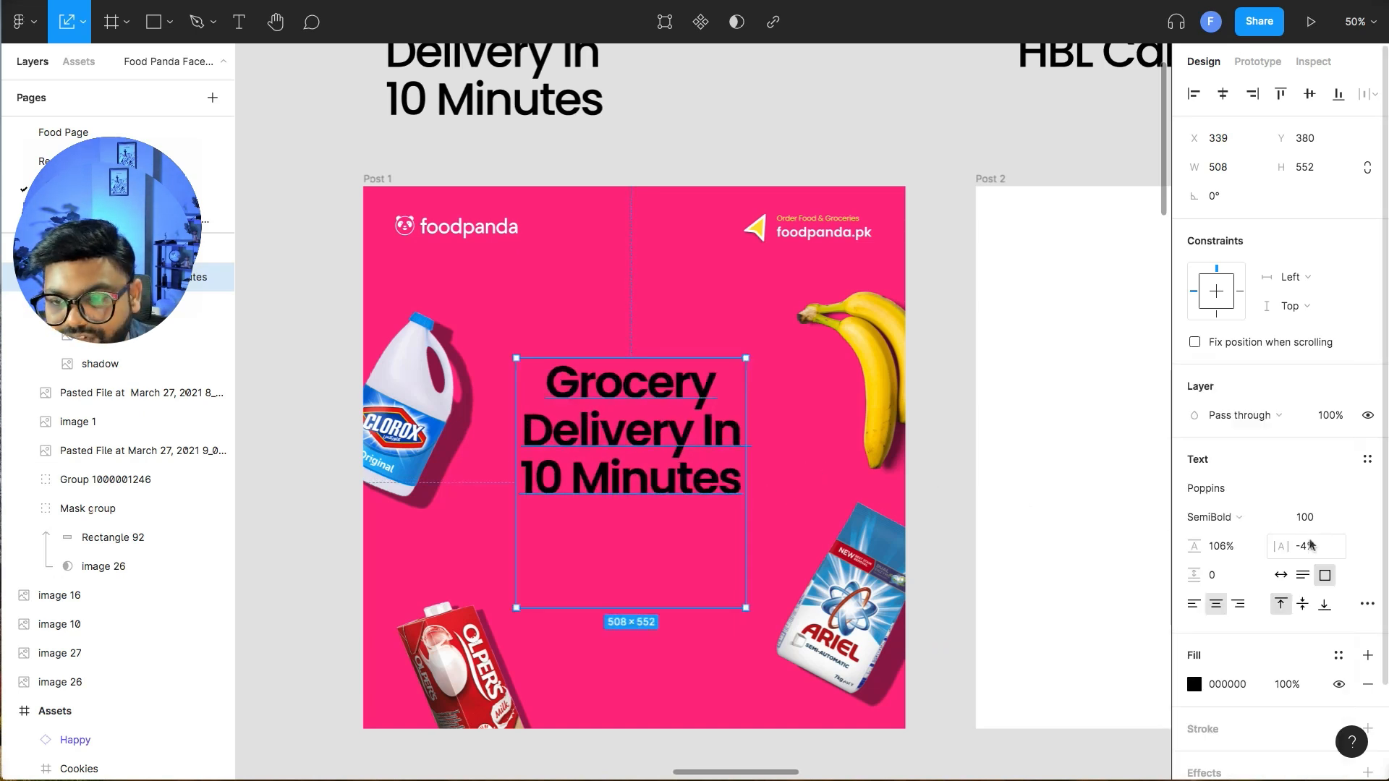
{"action": "type", "text": "0"}
{"action": "key", "text": "Return"}
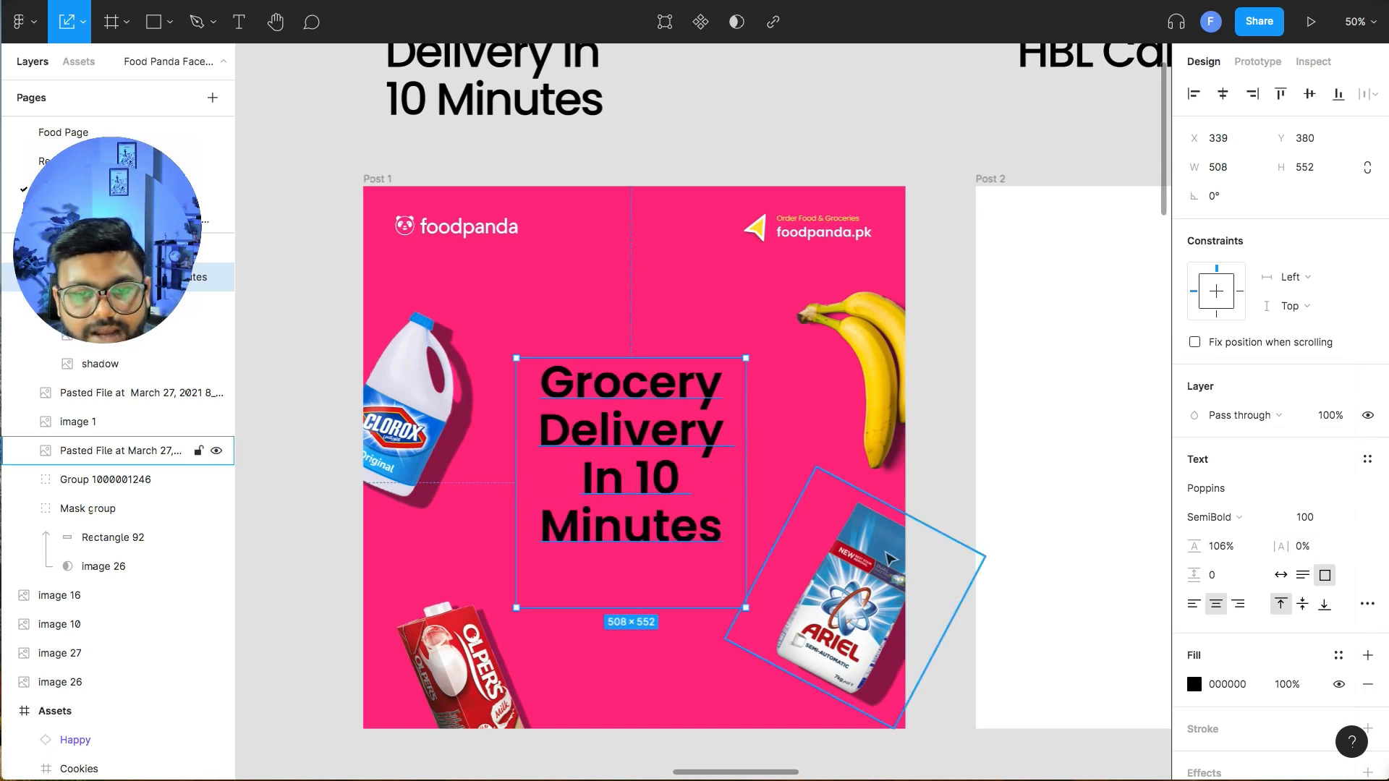
- Enlarge the headline so "Delivery In" fits on one line, and reposition it between the product photos
{"action": "left_click_drag", "start_coordinate": [750, 465], "coordinate": [786, 462]}
{"action": "left_click", "coordinate": [957, 508]}
{"action": "left_click_drag", "start_coordinate": [651, 434], "coordinate": [633, 439]}
- Fill the headline with white (FFFFFF) and fine-tune its placement in Post 1
{"action": "left_click", "coordinate": [1194, 684]}
{"action": "left_click_drag", "start_coordinate": [1039, 424], "coordinate": [640, 55]}
{"action": "left_click", "coordinate": [692, 141]}
{"action": "left_click", "coordinate": [688, 383]}
{"action": "left_click_drag", "start_coordinate": [691, 389], "coordinate": [688, 389]}
{"action": "left_click", "coordinate": [731, 114]}
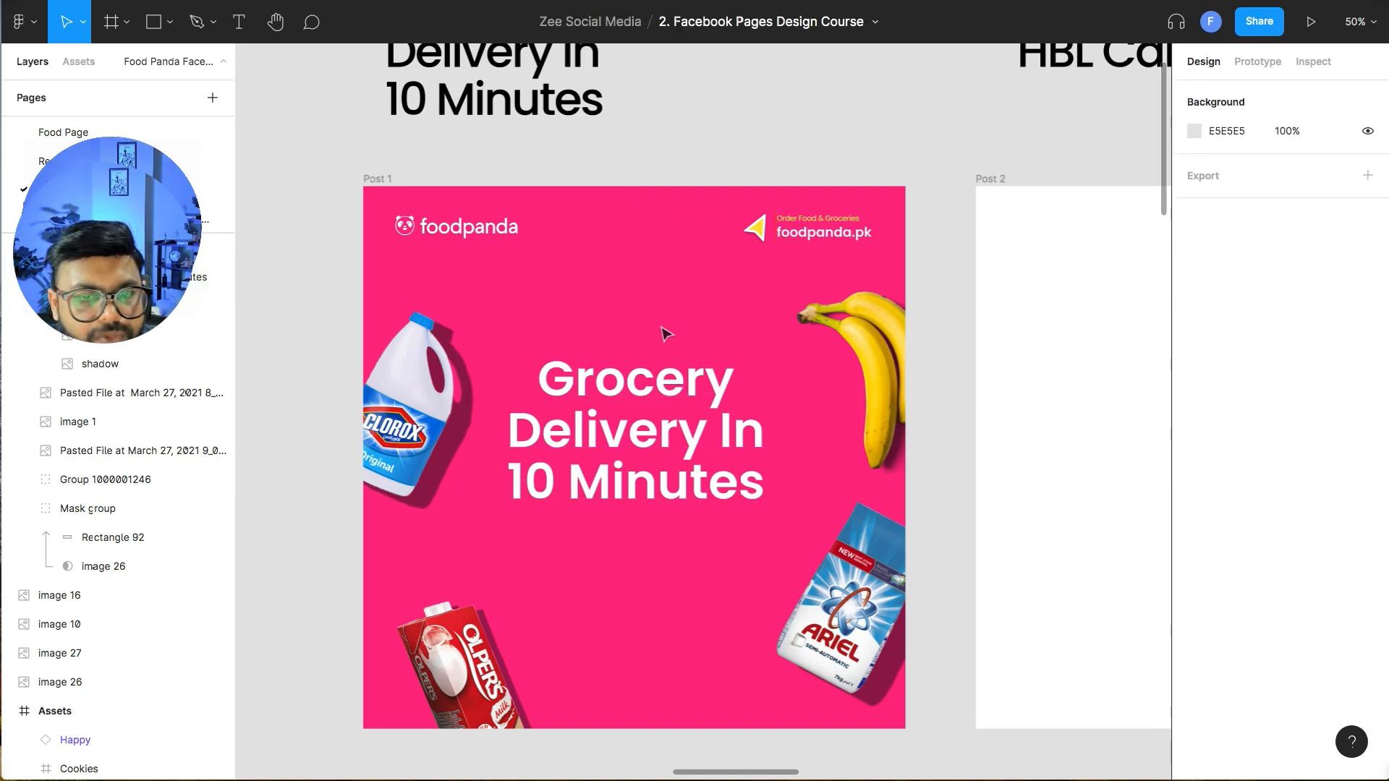
- Draw a rectangle about 996 × 518 px with corner radius 20 in Post 1, and layer it behind the headline and products
{"action": "left_click", "coordinate": [174, 22]}
{"action": "left_click", "coordinate": [167, 65]}
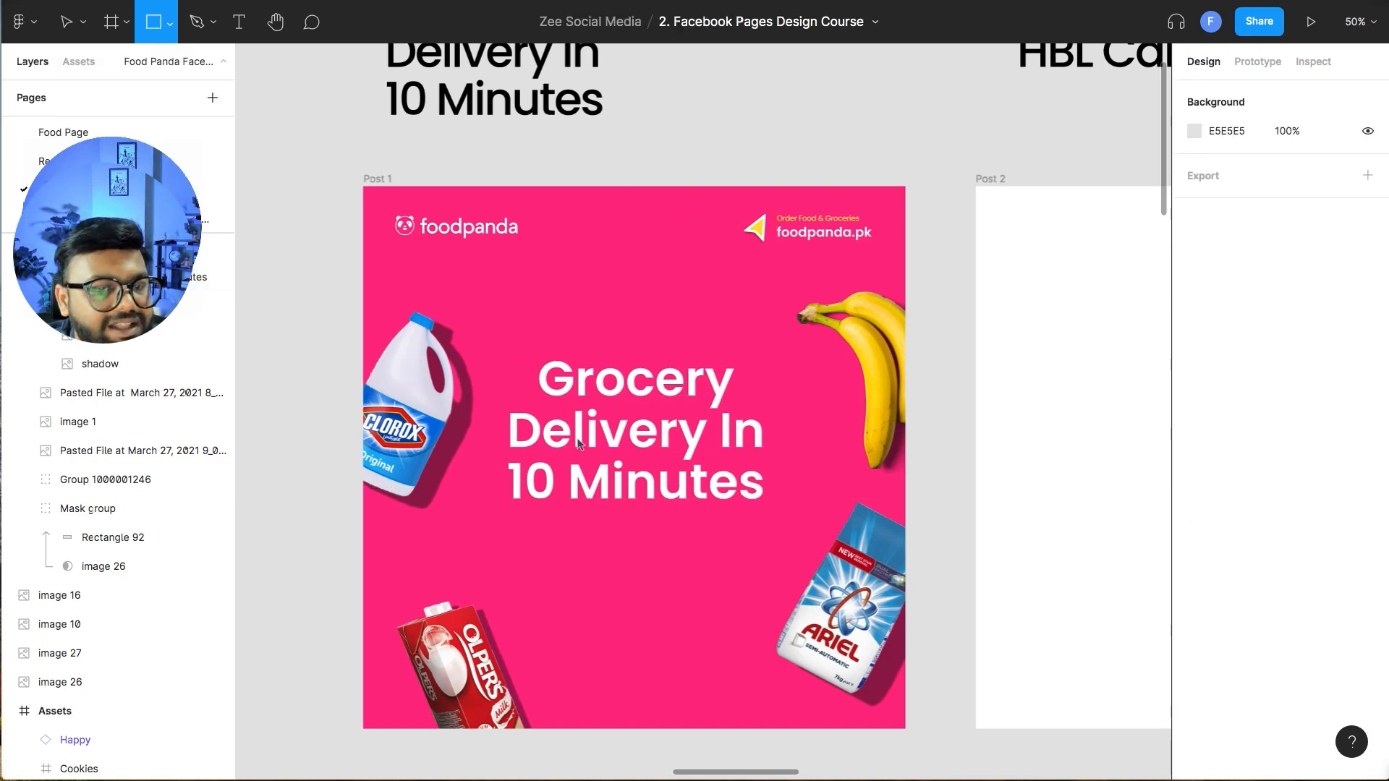
{"action": "mouse_move", "coordinate": [417, 353]}
{"action": "left_mouse_down"}
{"action": "mouse_move", "coordinate": [756, 496]}
{"action": "mouse_move", "coordinate": [868, 565]}
{"action": "mouse_move", "coordinate": [867, 587]}
{"action": "left_mouse_up"}
{"action": "type", "text": "20"}
{"action": "key", "text": "Return"}
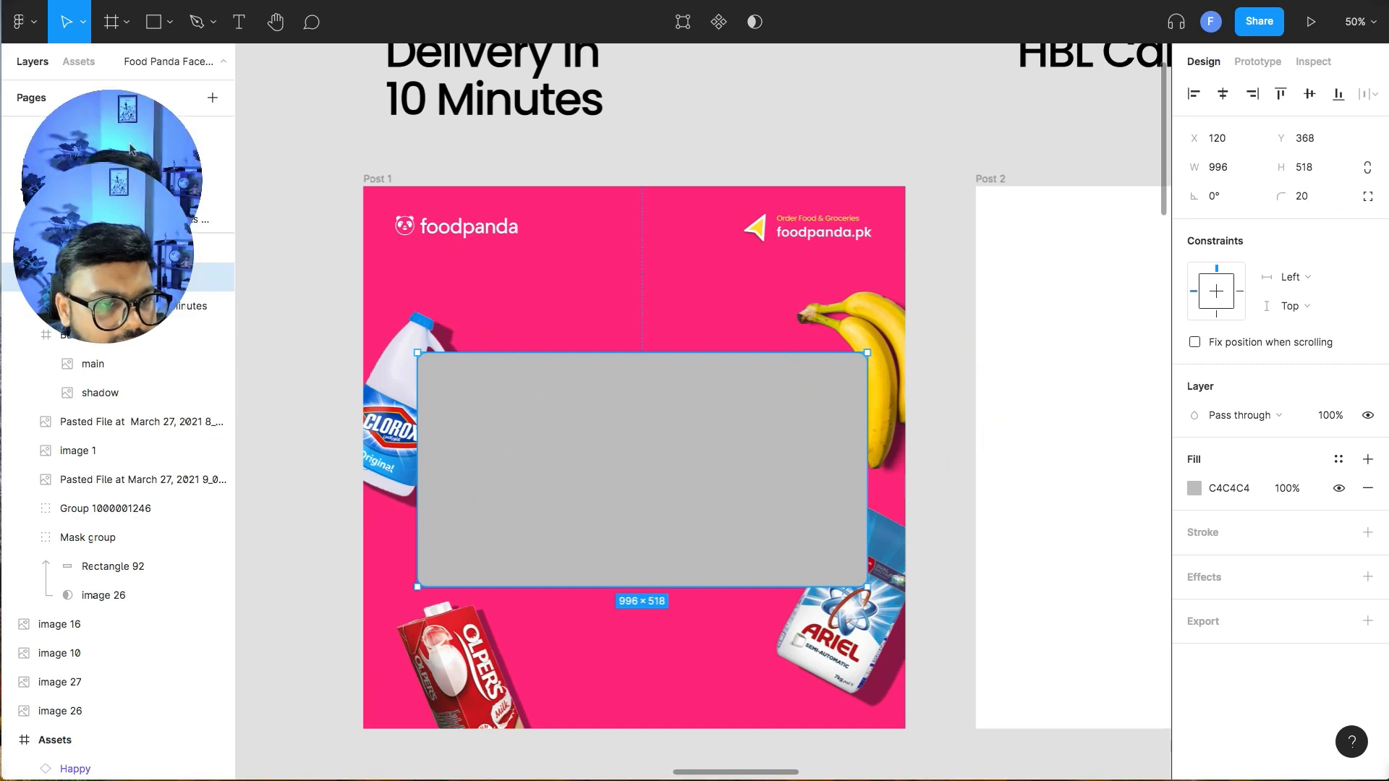
{"action": "left_click_drag", "start_coordinate": [142, 555], "coordinate": [136, 727]}
{"action": "left_click_drag", "start_coordinate": [133, 718], "coordinate": [134, 494]}
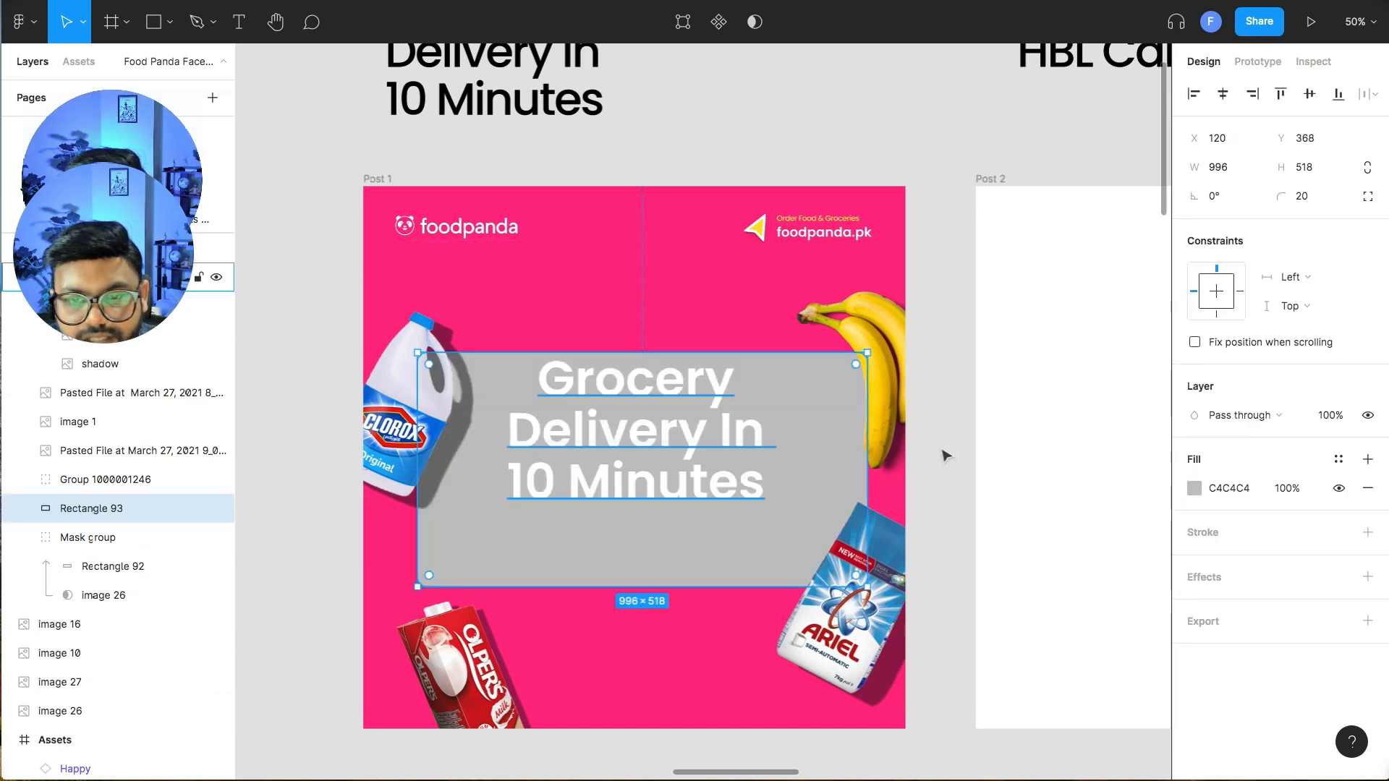
- Resize the grey panel to about 1006 × 734 px so it extends further above and below the headline
{"action": "left_click_drag", "start_coordinate": [671, 591], "coordinate": [671, 578]}
{"action": "mouse_move", "coordinate": [868, 457]}
{"action": "left_mouse_down"}
{"action": "mouse_move", "coordinate": [841, 457]}
{"action": "mouse_move", "coordinate": [872, 451]}
{"action": "left_mouse_up"}
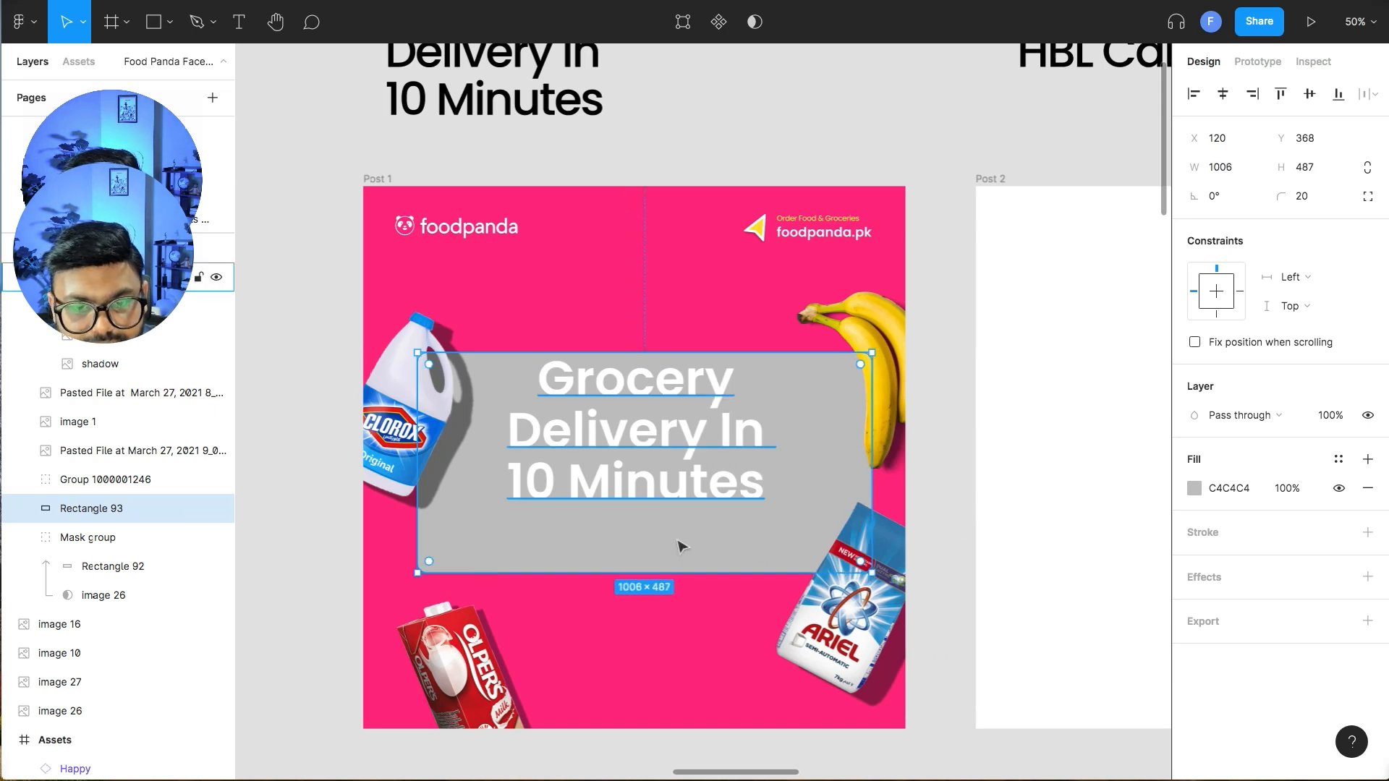
{"action": "left_click_drag", "start_coordinate": [657, 582], "coordinate": [657, 640]}
{"action": "left_click_drag", "start_coordinate": [573, 353], "coordinate": [572, 302]}
- Move the headline down toward the panel's middle and extend the panel's left side to a width of about 1063 px
{"action": "left_click_drag", "start_coordinate": [653, 406], "coordinate": [664, 427]}
{"action": "left_click", "coordinate": [520, 310]}
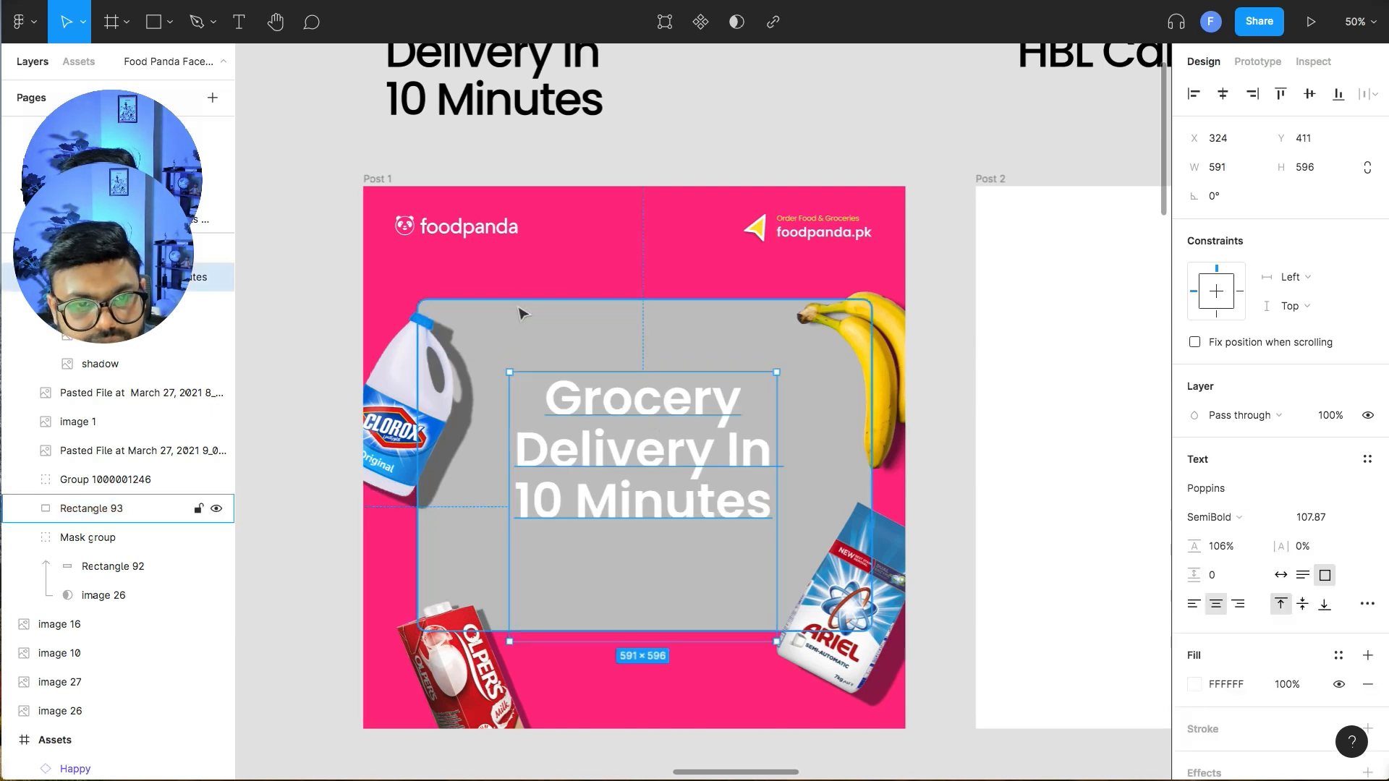
{"action": "left_click_drag", "start_coordinate": [417, 365], "coordinate": [394, 366]}
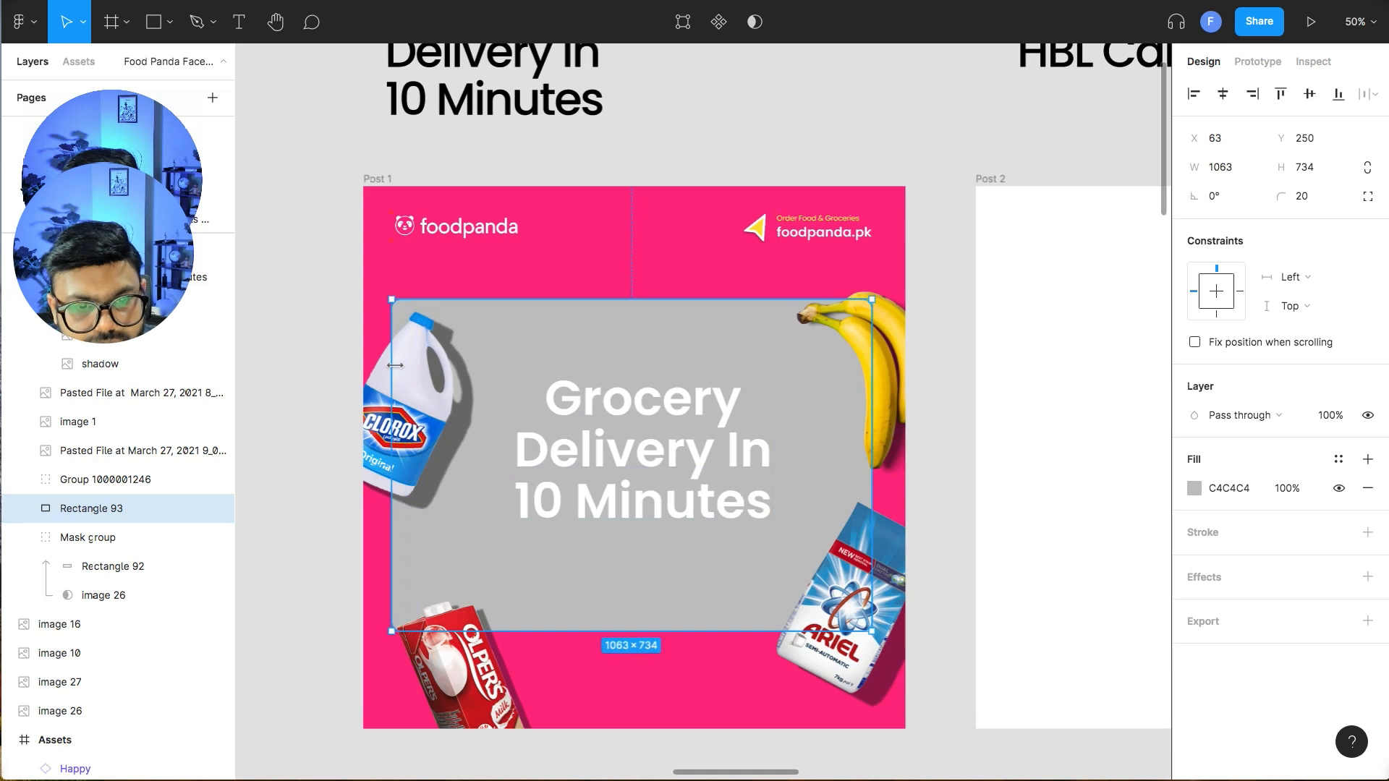
{"action": "left_click", "coordinate": [974, 449]}
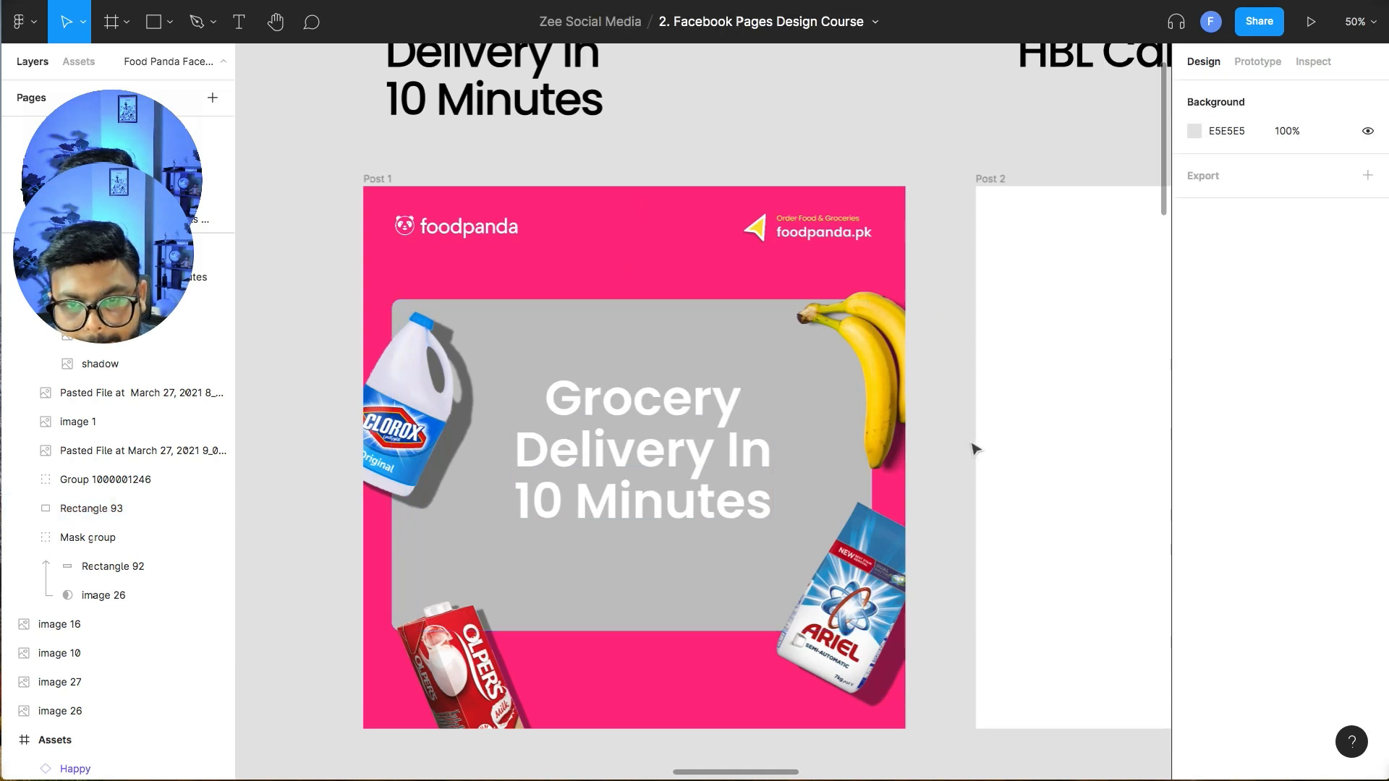
- Shift the bananas and the Ariel pack inward from the right edge, and centre the headline horizontally in Post 1
{"action": "left_click_drag", "start_coordinate": [894, 379], "coordinate": [868, 357]}
{"action": "left_click_drag", "start_coordinate": [881, 601], "coordinate": [839, 632]}
{"action": "left_click", "coordinate": [610, 463]}
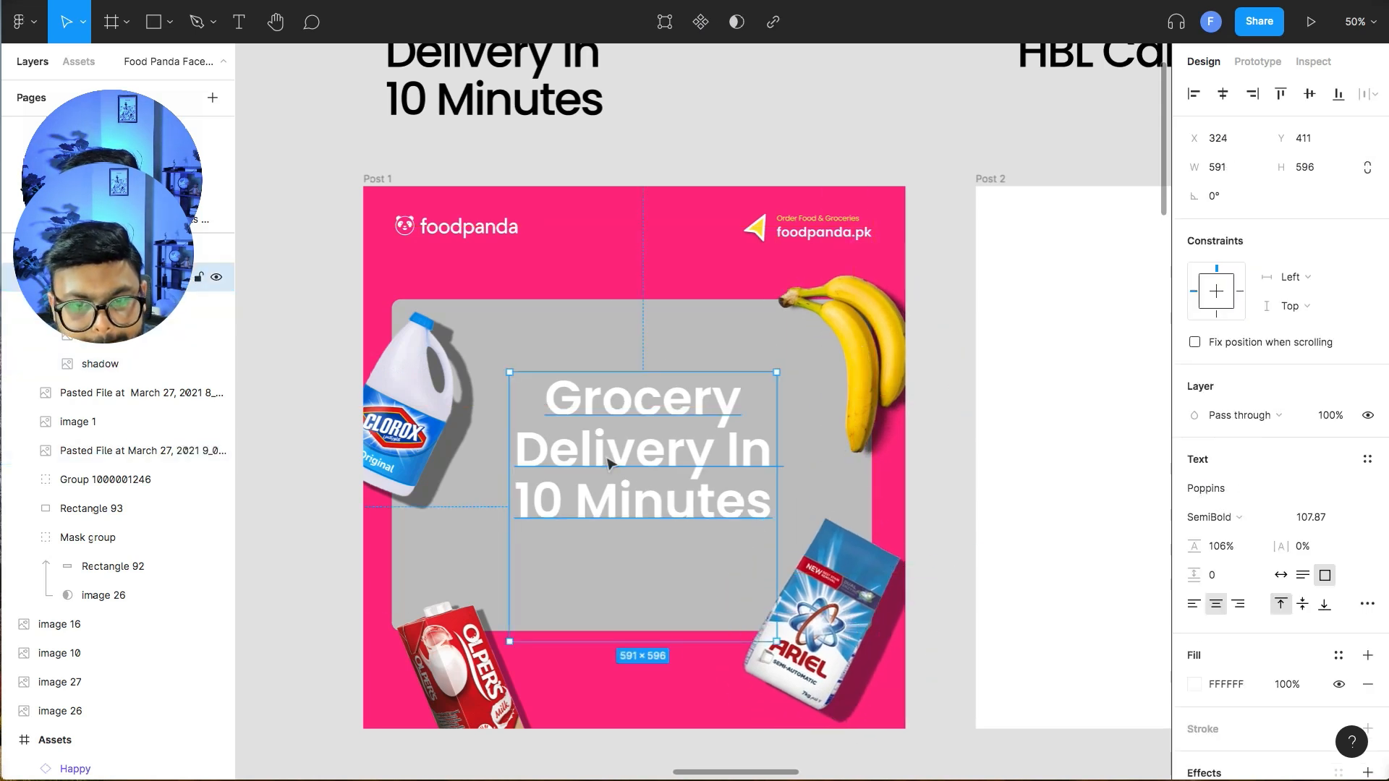
{"action": "left_click", "coordinate": [1222, 93]}
{"action": "left_click", "coordinate": [818, 362]}
- Fill the grey panel behind the headline with white (FFF)
{"action": "left_click", "coordinate": [679, 337]}
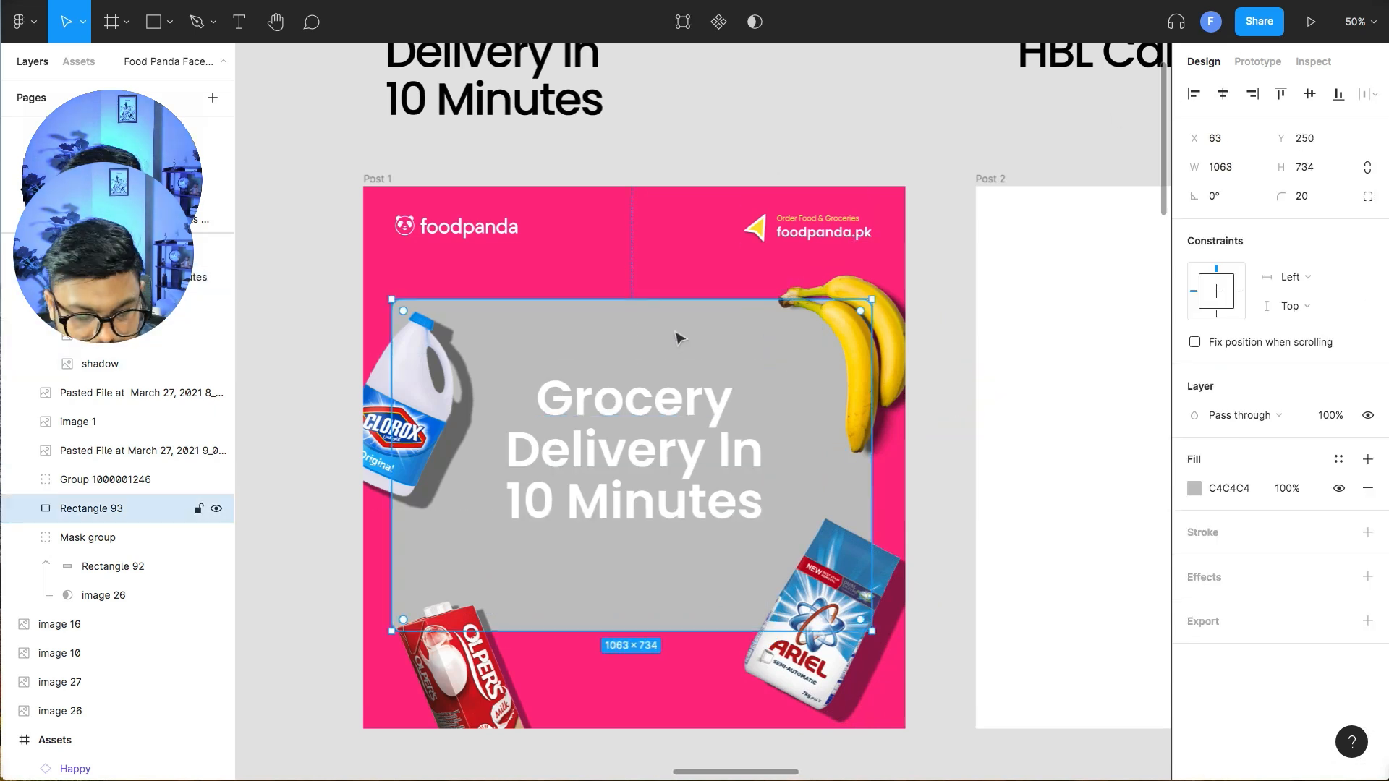
{"action": "key", "text": "i"}
{"action": "left_click", "coordinate": [883, 133]}
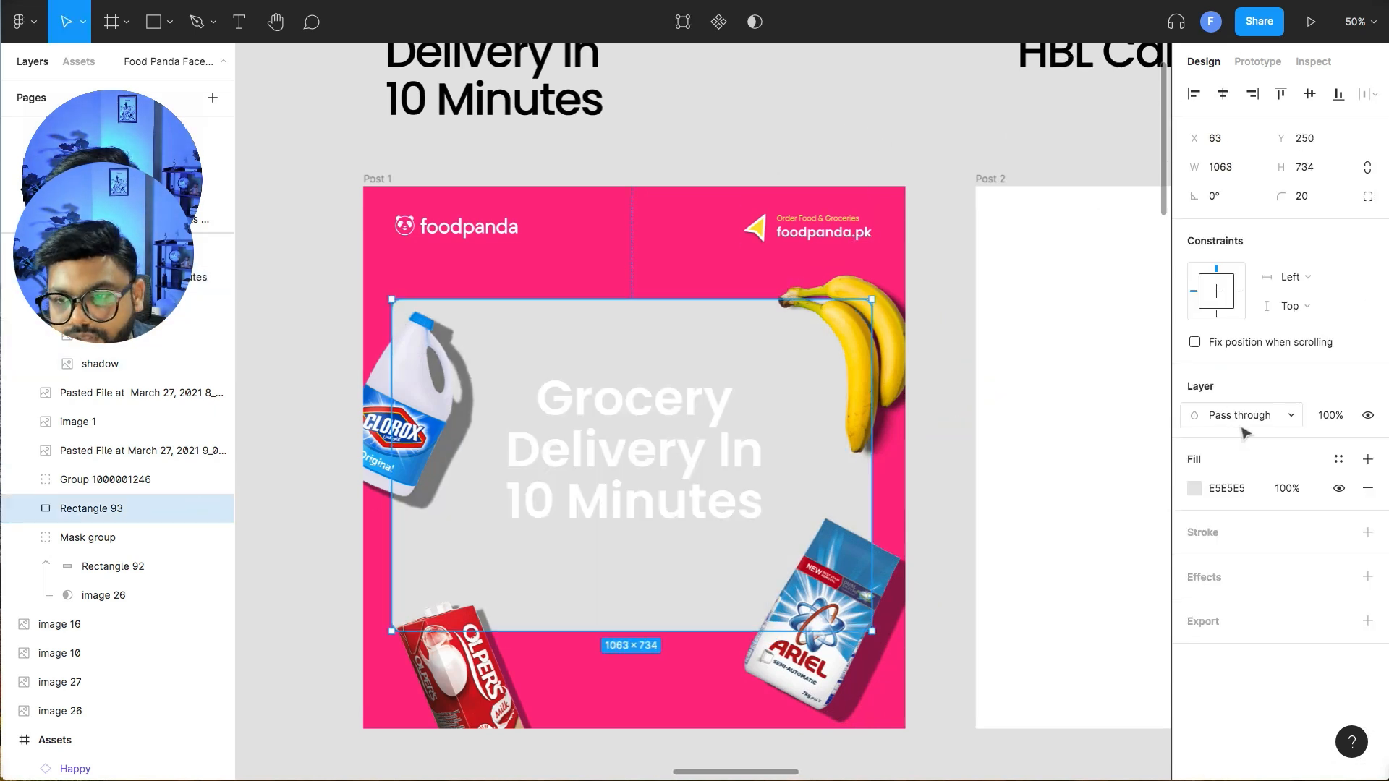
{"action": "left_click", "coordinate": [1190, 491]}
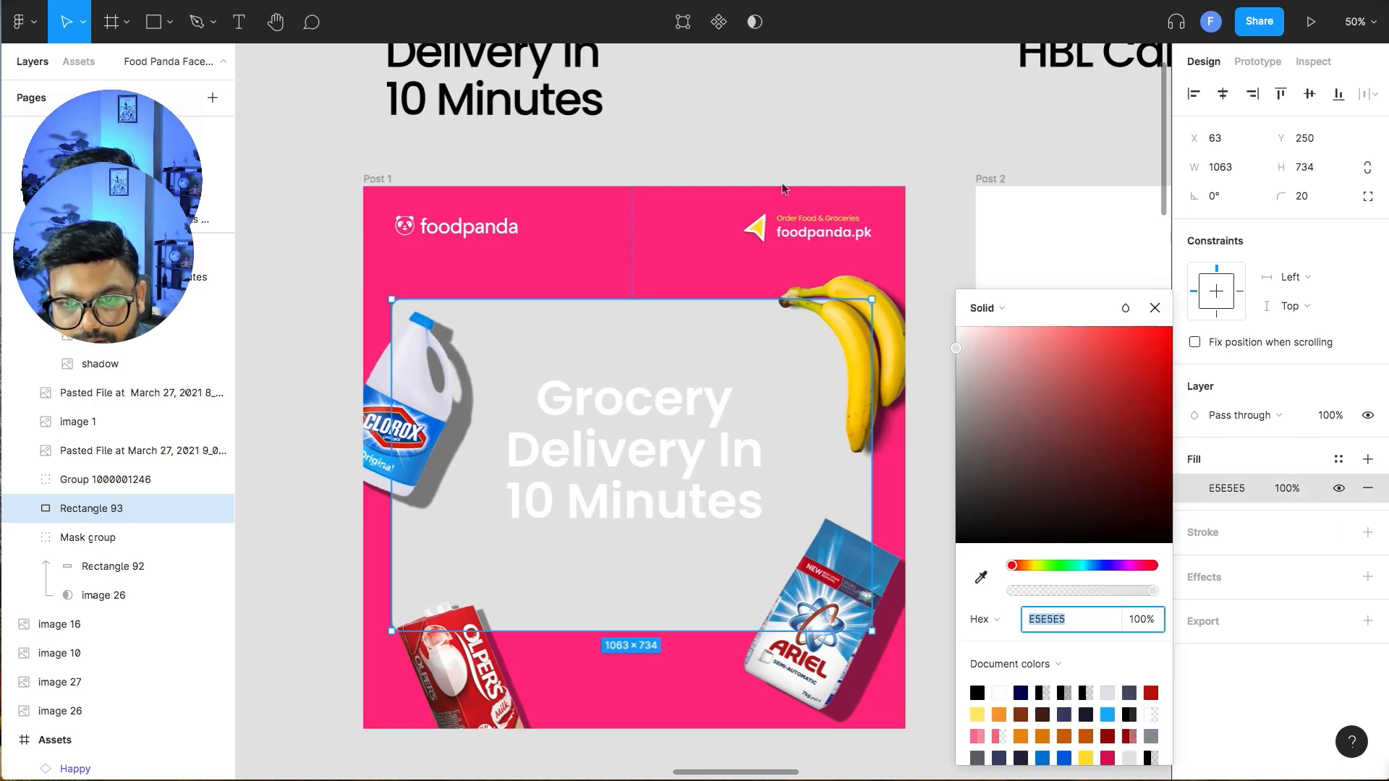
{"action": "type", "text": "fff"}
{"action": "key", "text": "Return"}
{"action": "left_click", "coordinate": [661, 225]}
- Recolour the headline pink (FF2B85) by sampling Post 1's background colour
{"action": "scroll", "coordinate": [353, 603], "scroll_direction": "down", "scroll_amount": 4}
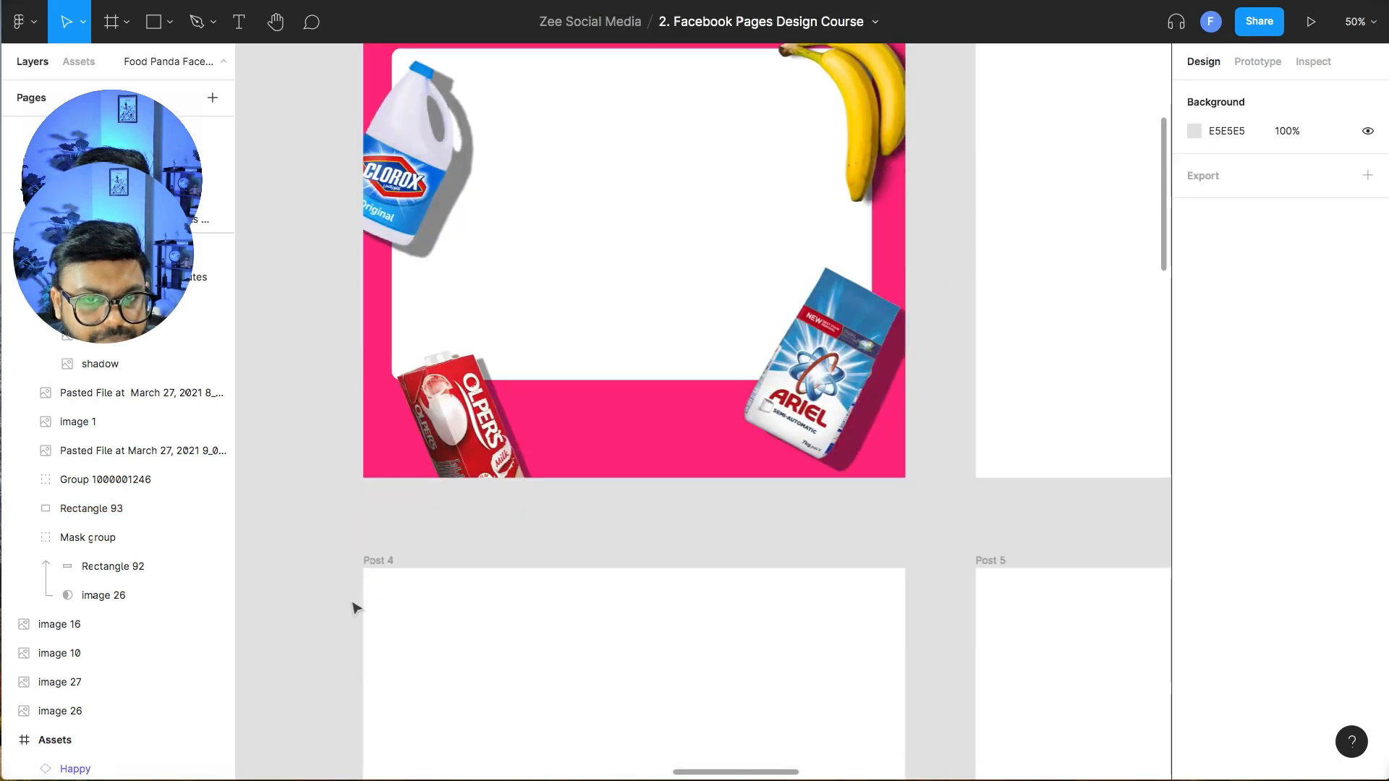
{"action": "scroll", "coordinate": [354, 605], "scroll_direction": "up", "scroll_amount": 1}
{"action": "key", "text": "super+minus"}
{"action": "key", "text": "super+minus"}
{"action": "key", "text": "super+equal"}
{"action": "key", "text": "super+equal"}
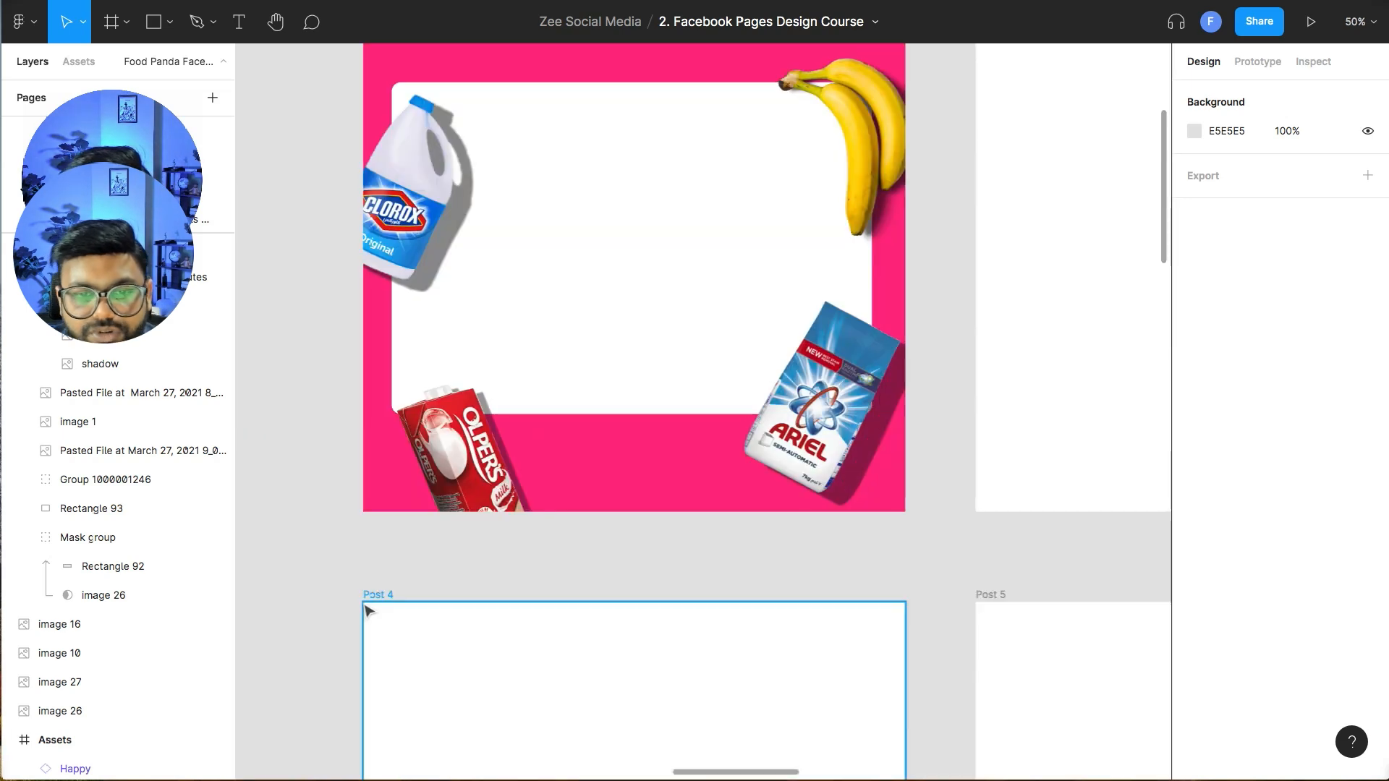
{"action": "scroll", "coordinate": [390, 583], "scroll_direction": "up", "scroll_amount": 2}
{"action": "left_click", "coordinate": [561, 434]}
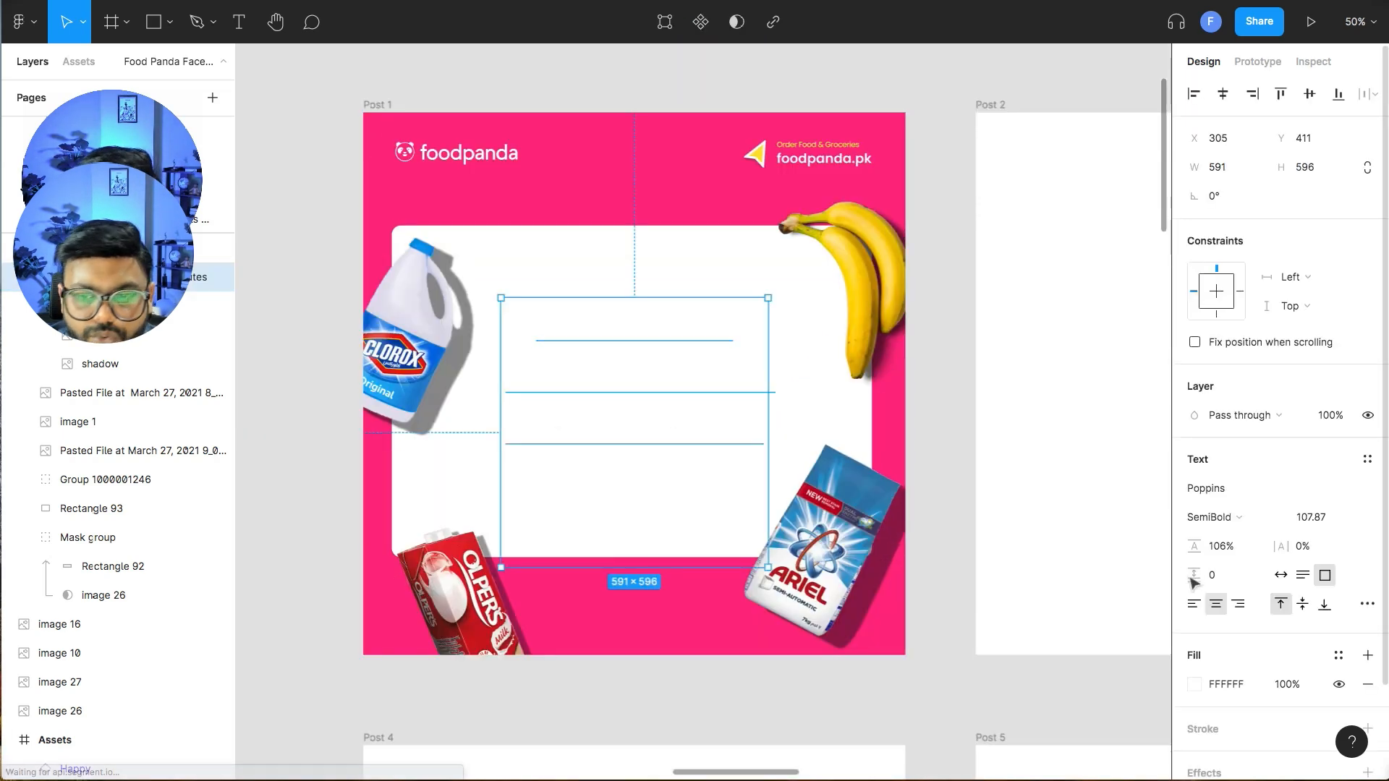
{"action": "left_click", "coordinate": [1194, 684]}
{"action": "left_click", "coordinate": [980, 576]}
{"action": "left_click", "coordinate": [688, 211]}
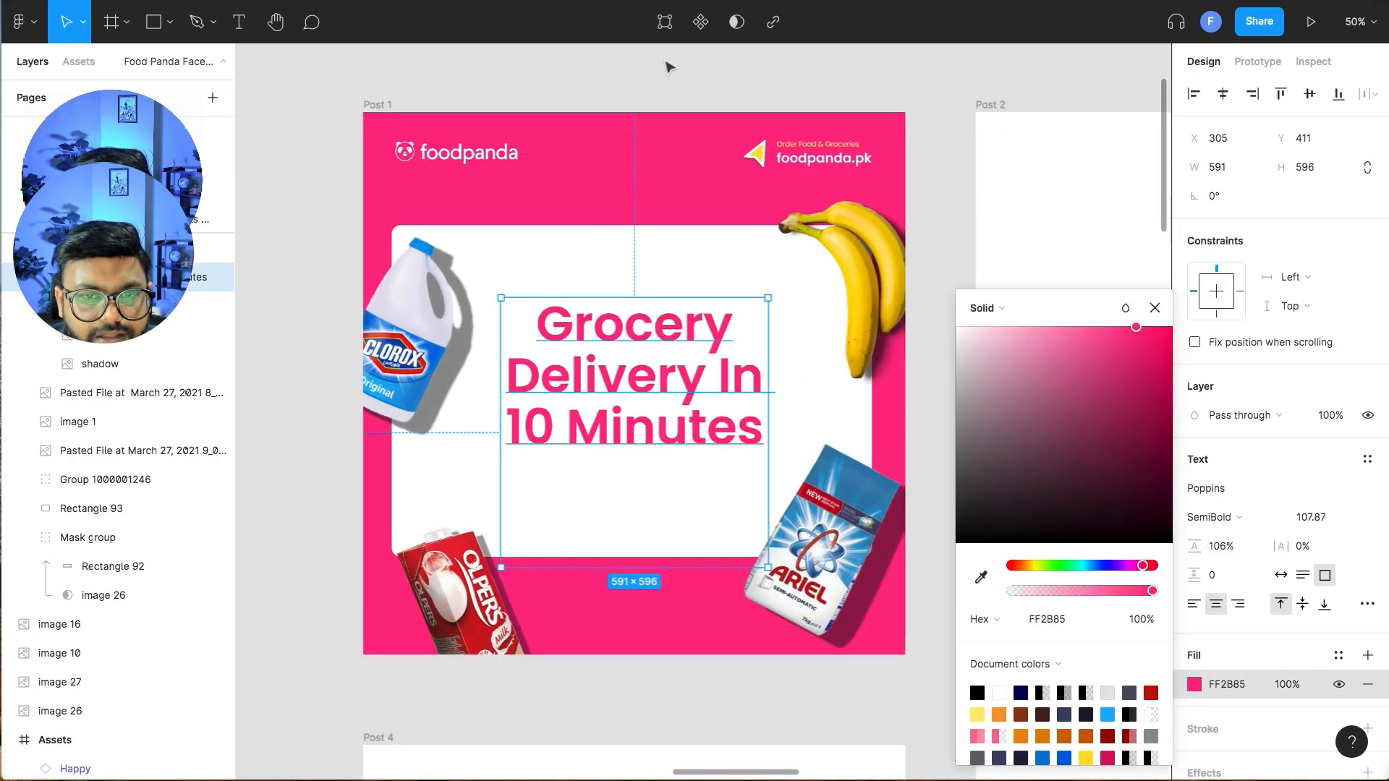
{"action": "left_click", "coordinate": [686, 99]}
- Delete the white rounded panel behind the headline in Post 1
{"action": "key", "text": "super+minus"}
{"action": "key", "text": "super+minus"}
{"action": "key", "text": "super+equal"}
{"action": "key", "text": "super+equal"}
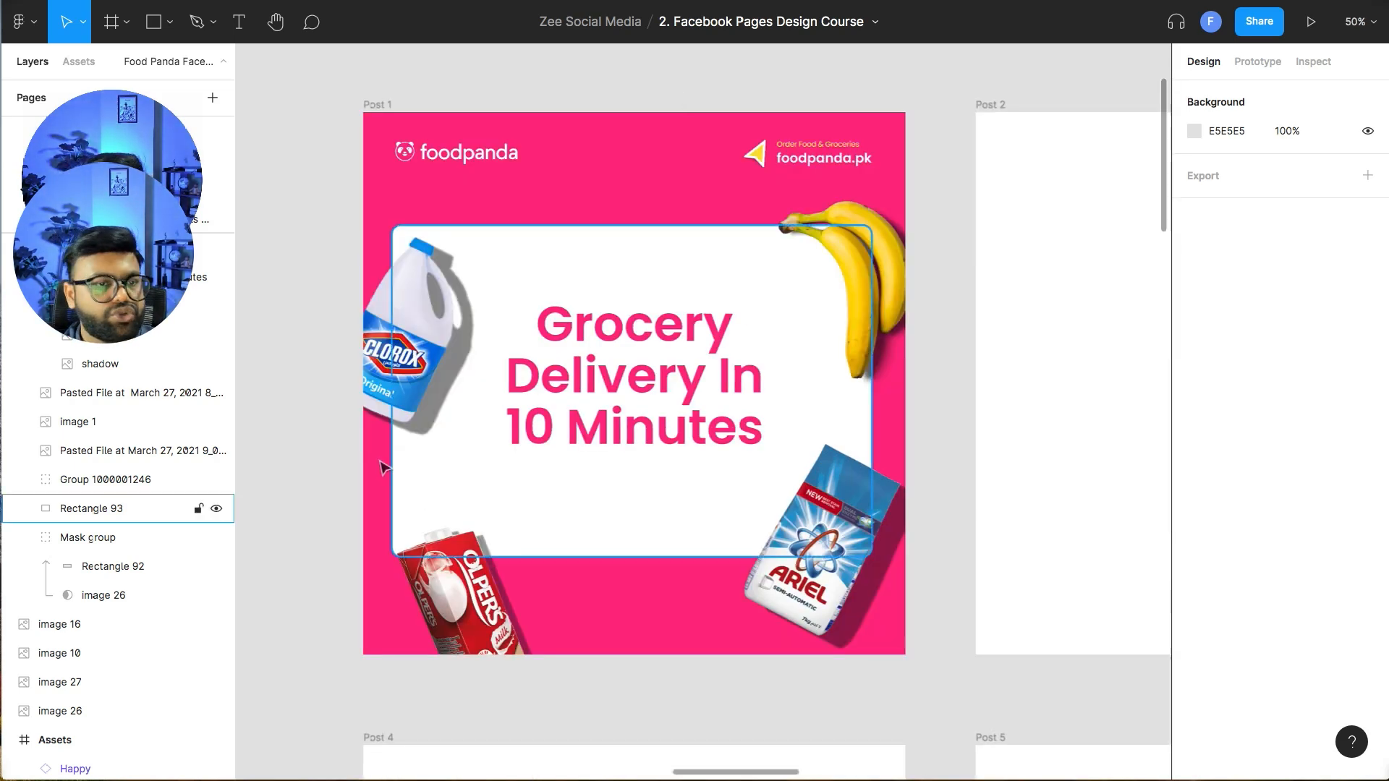
{"action": "left_click_drag", "start_coordinate": [341, 487], "coordinate": [435, 487]}
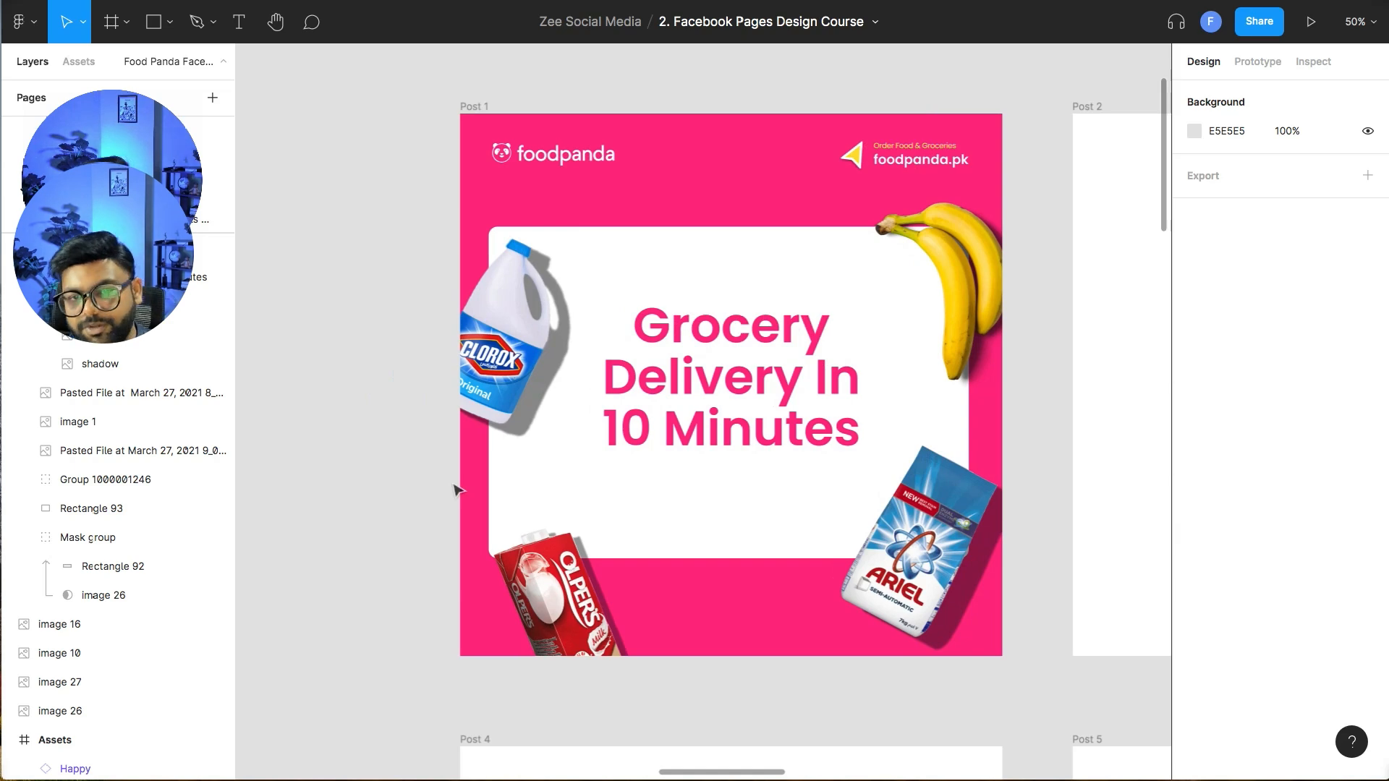
{"action": "left_click_drag", "start_coordinate": [705, 262], "coordinate": [606, 552]}
{"action": "key", "text": "Delete"}
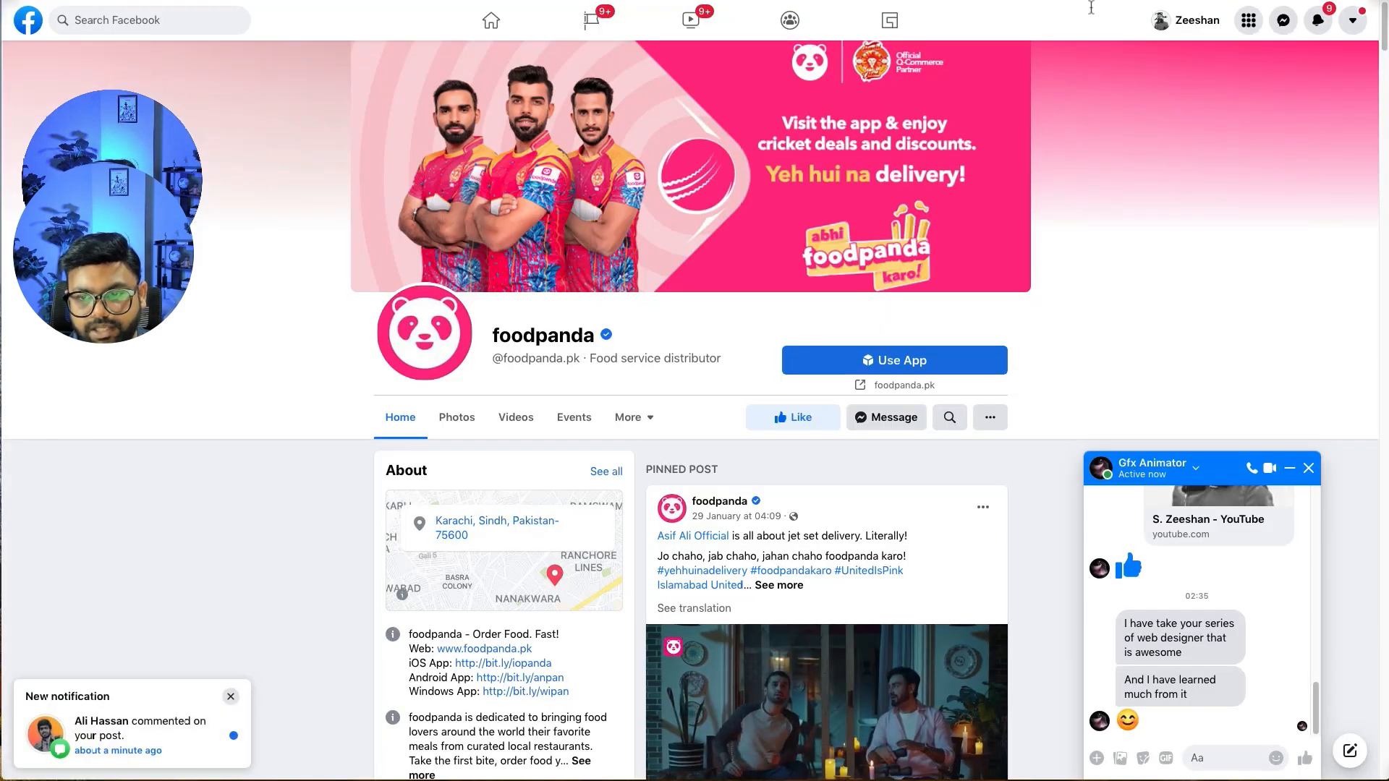
- Switch to foodpanda's Facebook page, close the chat window and examine the page's recent post designs for reference
{"action": "left_click", "coordinate": [1307, 468]}
{"action": "scroll", "coordinate": [837, 478], "scroll_direction": "down", "scroll_amount": 7}
{"action": "scroll", "coordinate": [837, 477], "scroll_direction": "down", "scroll_amount": 6}
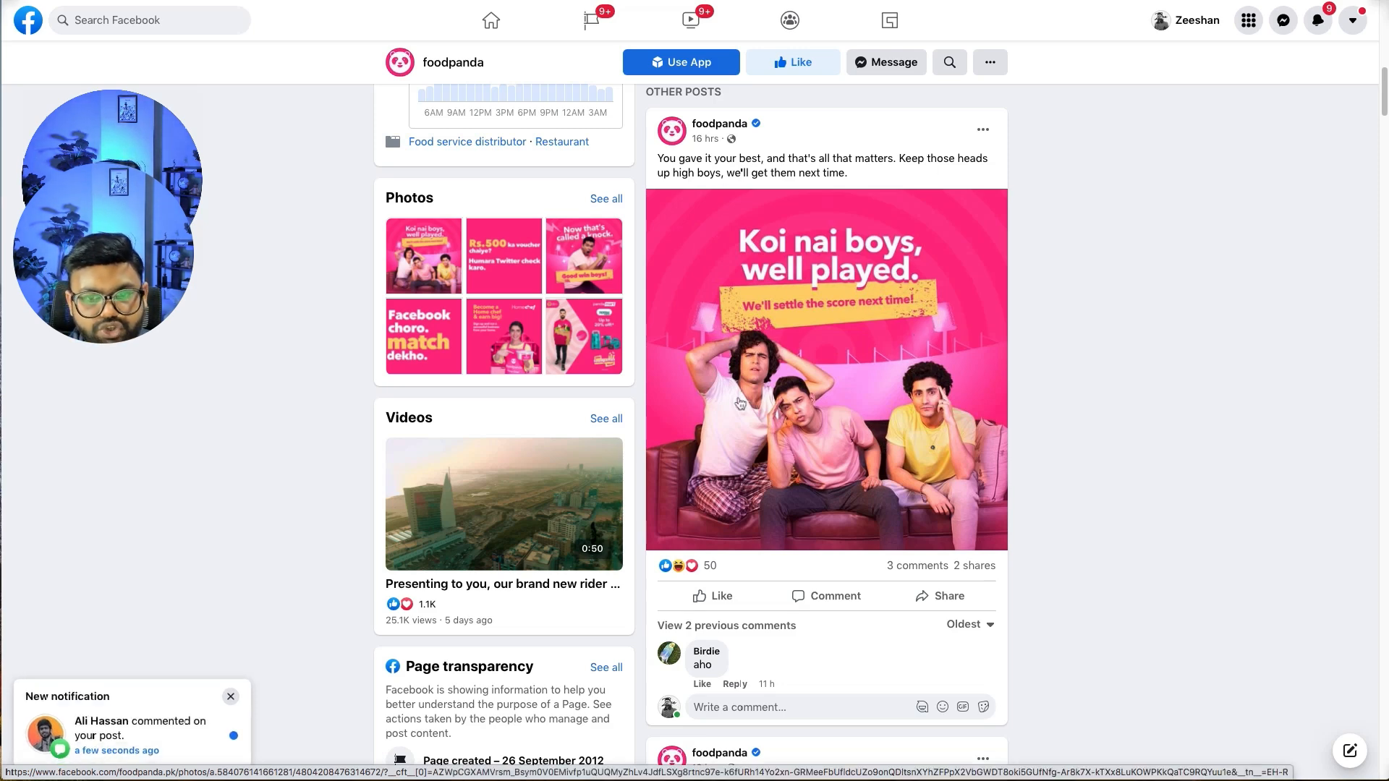
{"action": "scroll", "coordinate": [909, 274], "scroll_direction": "down", "scroll_amount": 2}
{"action": "scroll", "coordinate": [909, 273], "scroll_direction": "up", "scroll_amount": 3}
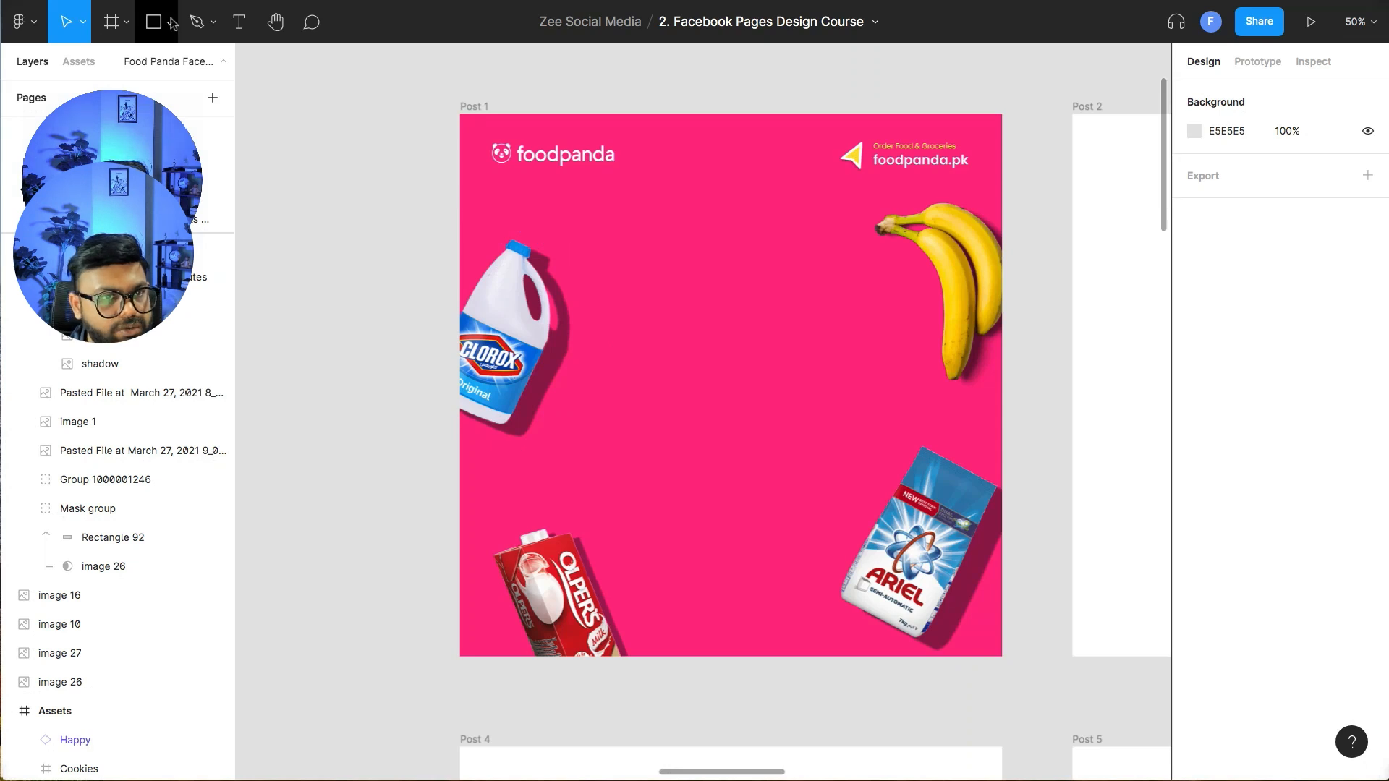
- Draw a grey circle about 1104 × 1104 centred across Post 1 and send it behind the headline and grocery photos
{"action": "left_click", "coordinate": [172, 24]}
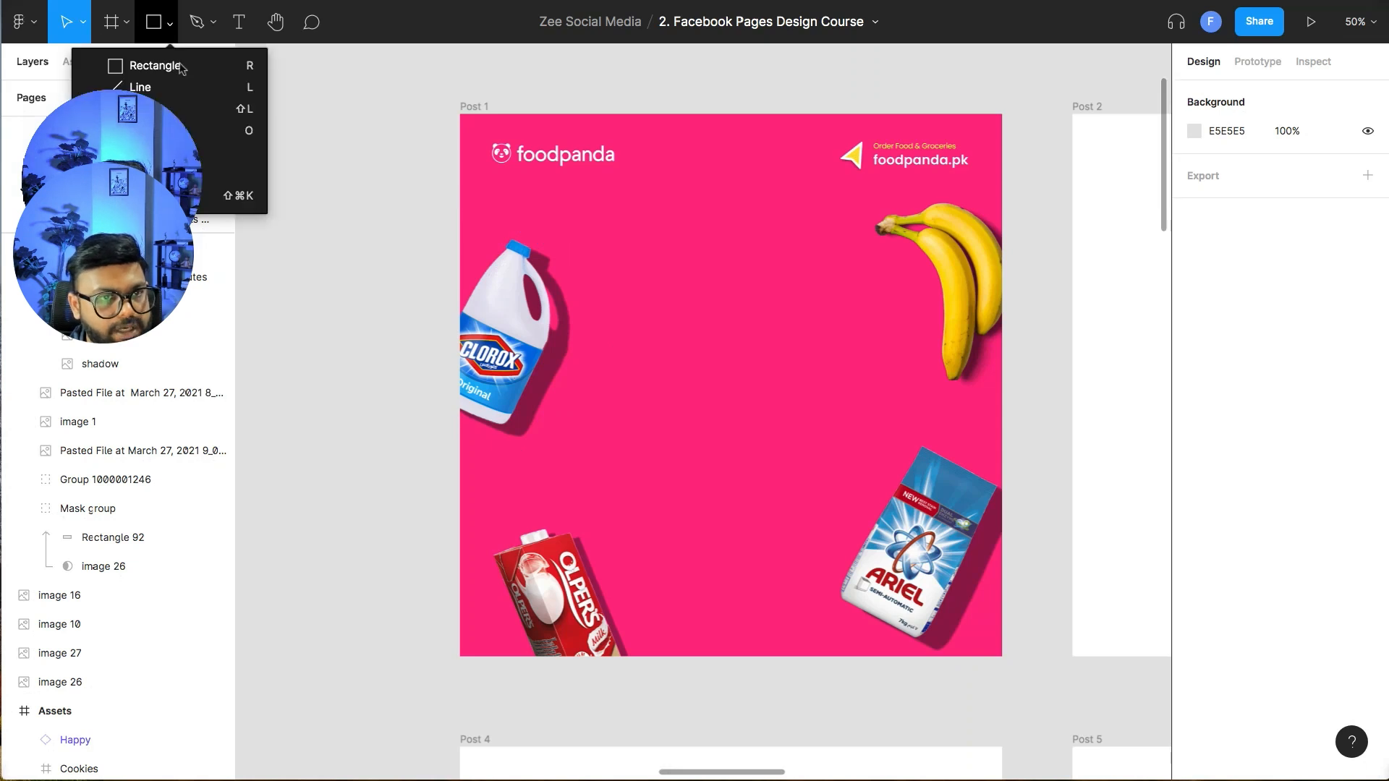
{"action": "left_click_drag", "start_coordinate": [120, 138], "coordinate": [111, 300]}
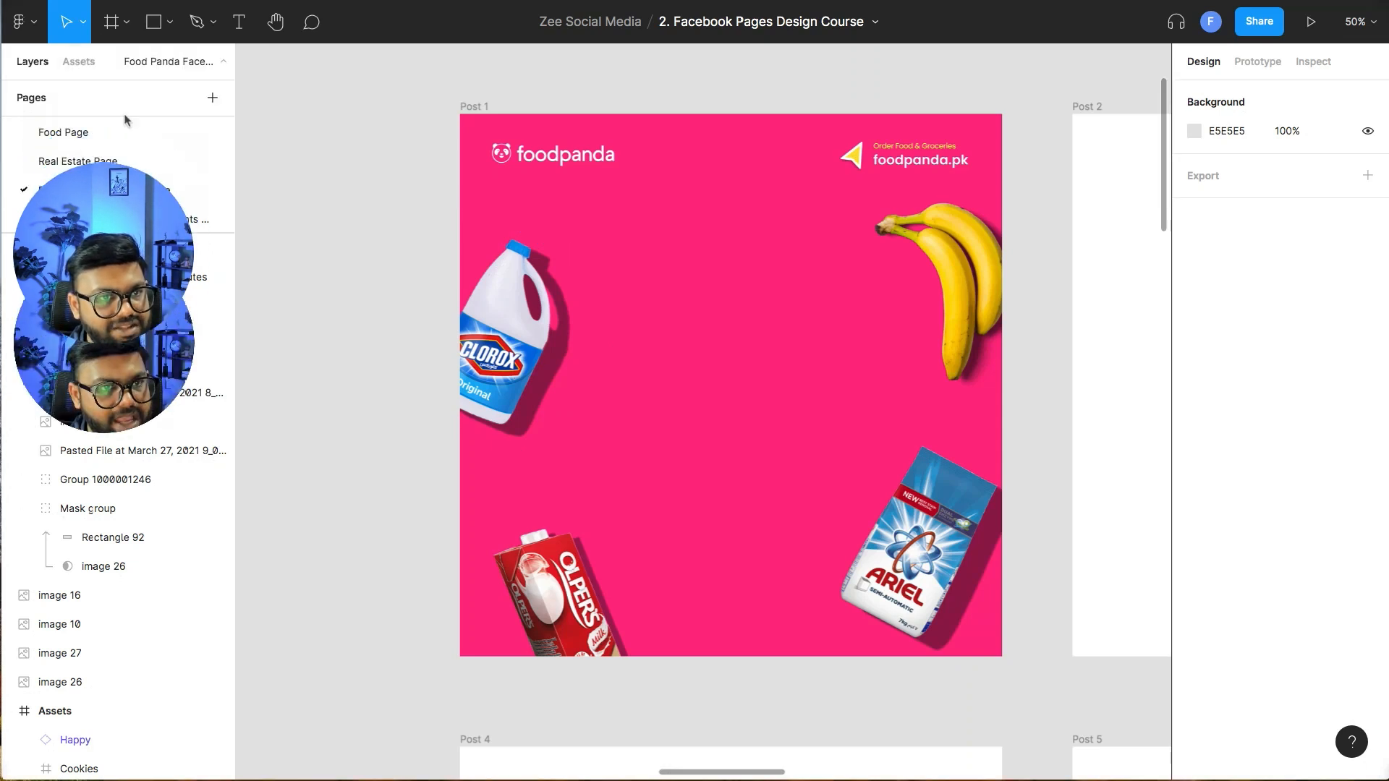
{"action": "left_click", "coordinate": [171, 22]}
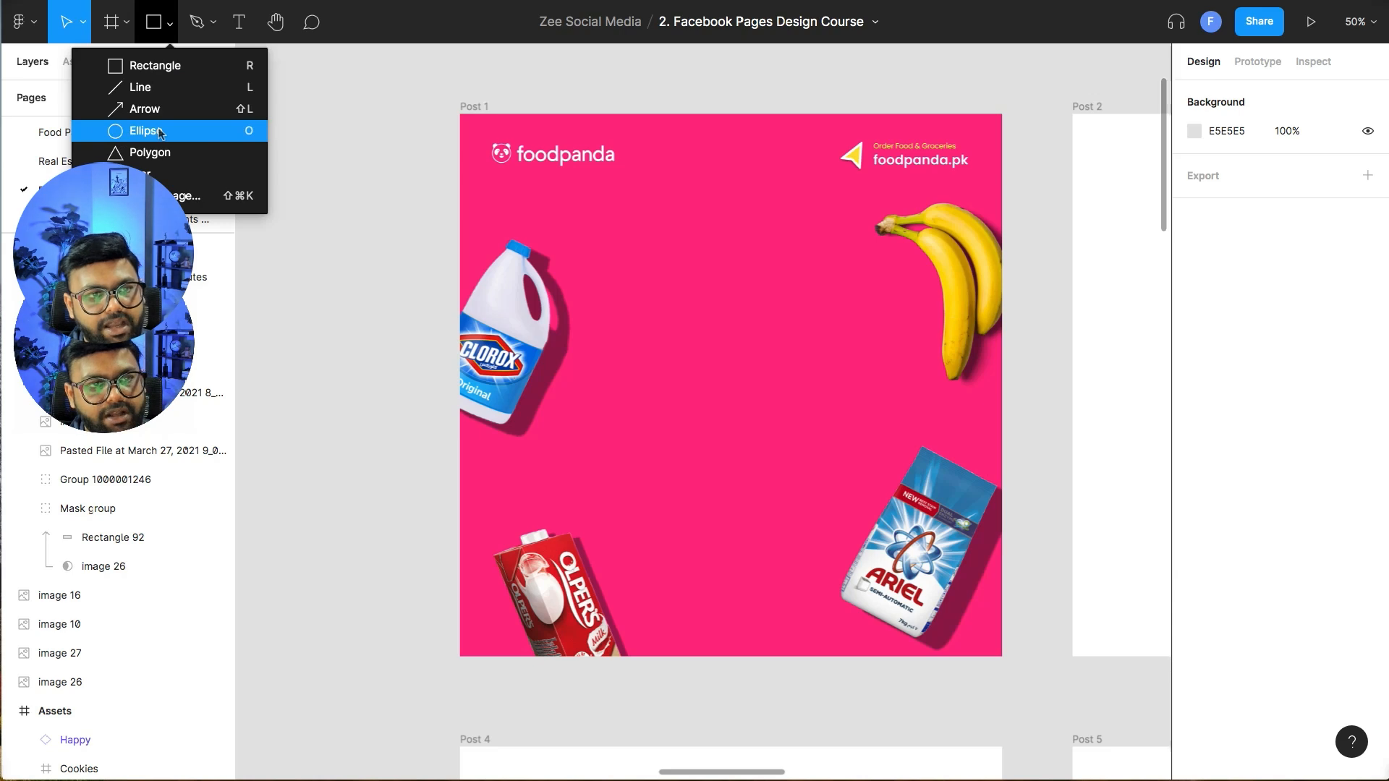
{"action": "left_click", "coordinate": [159, 132]}
{"action": "mouse_move", "coordinate": [509, 233]}
{"action": "left_mouse_down"}
{"action": "mouse_move", "coordinate": [880, 550]}
{"action": "mouse_move", "coordinate": [1007, 731]}
{"action": "left_mouse_up"}
{"action": "mouse_move", "coordinate": [909, 499]}
{"action": "left_mouse_down"}
{"action": "mouse_move", "coordinate": [877, 495]}
{"action": "mouse_move", "coordinate": [888, 483]}
{"action": "left_mouse_up"}
{"action": "right_click", "coordinate": [787, 374]}
{"action": "key", "text": "bracketleft"}
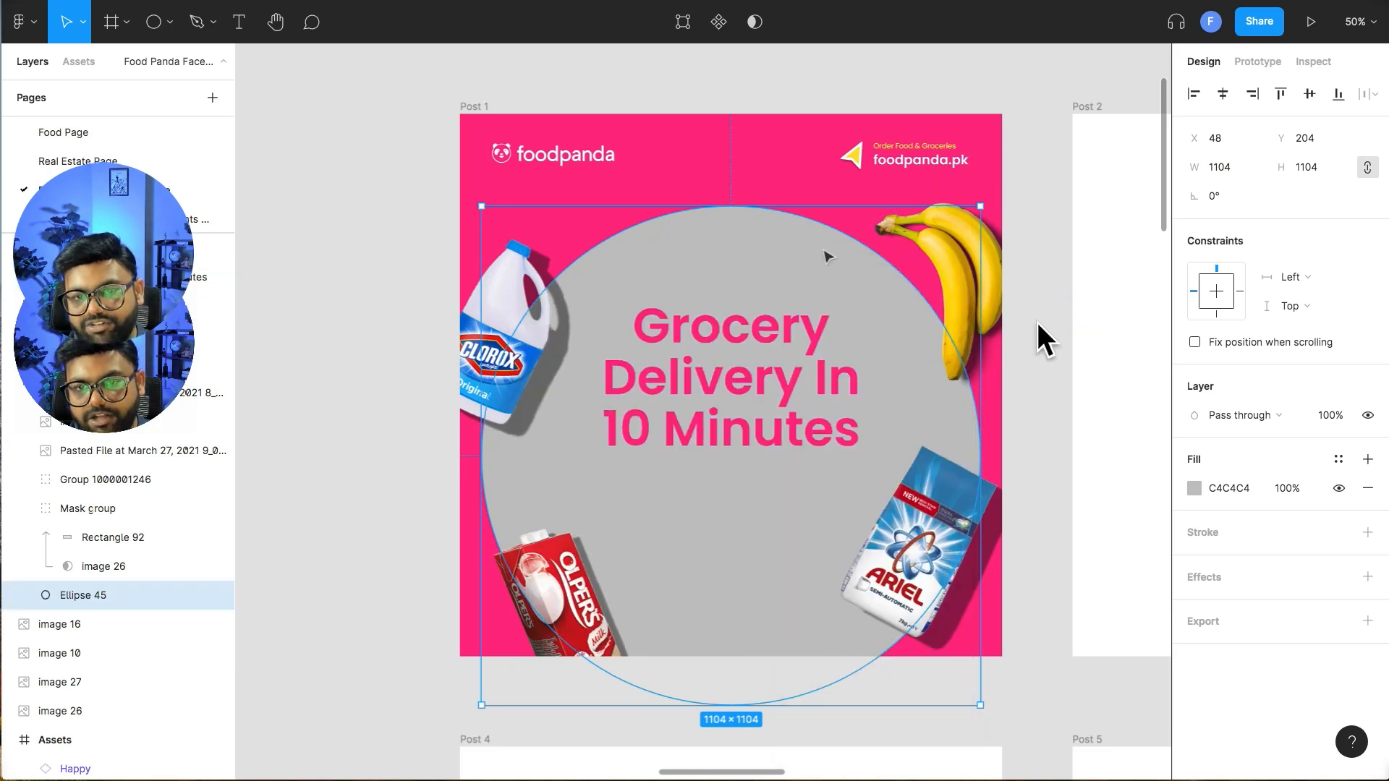
- Reduce the circle's fill opacity to 0% and give it a white (FFFFFF) stroke
{"action": "left_click", "coordinate": [1194, 489]}
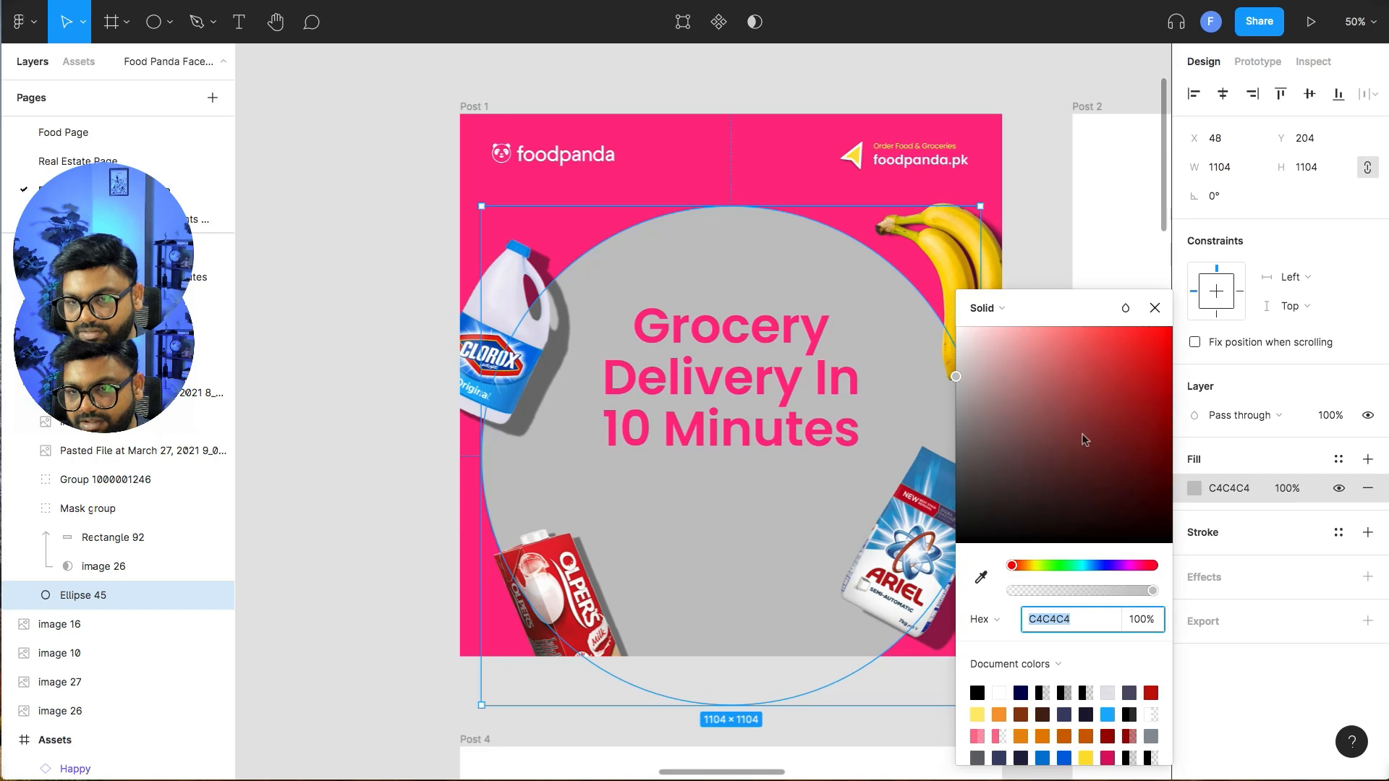
{"action": "left_click_drag", "start_coordinate": [1102, 591], "coordinate": [824, 588]}
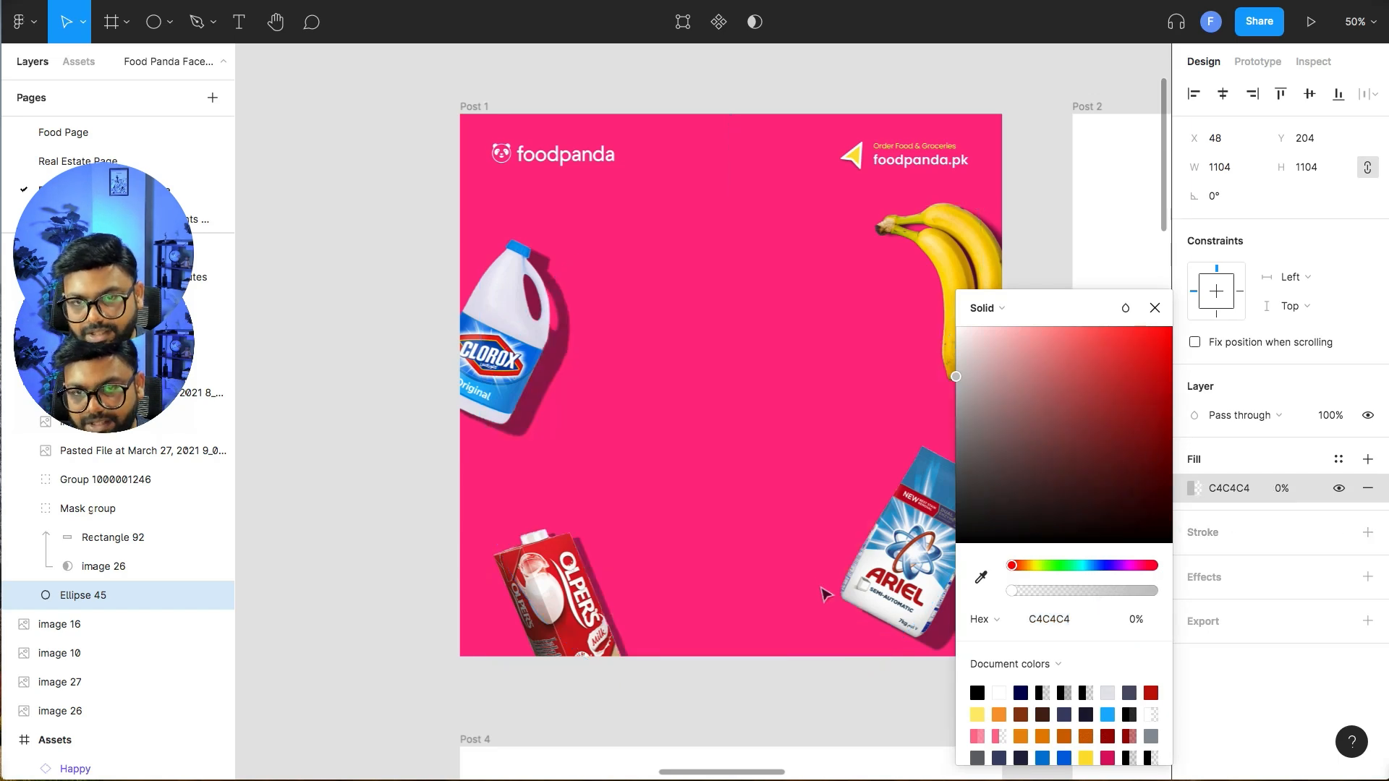
{"action": "left_click", "coordinate": [1368, 533]}
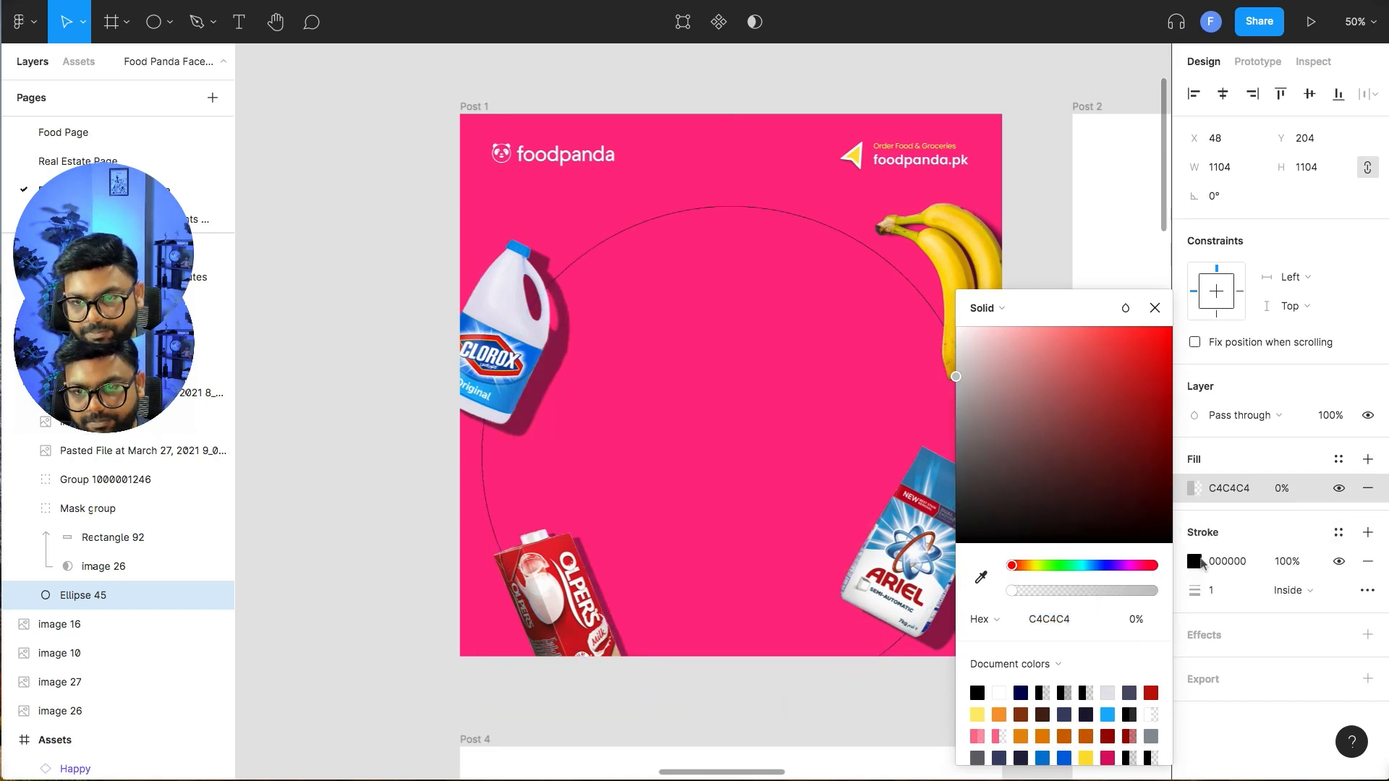
{"action": "left_click", "coordinate": [1194, 561]}
{"action": "left_click_drag", "start_coordinate": [1107, 508], "coordinate": [824, 220]}
- Thicken the circle's stroke, trying widths of 25 and 50 before setting it to 100
{"action": "left_click", "coordinate": [1221, 590]}
{"action": "type", "text": "25"}
{"action": "key", "text": "Return"}
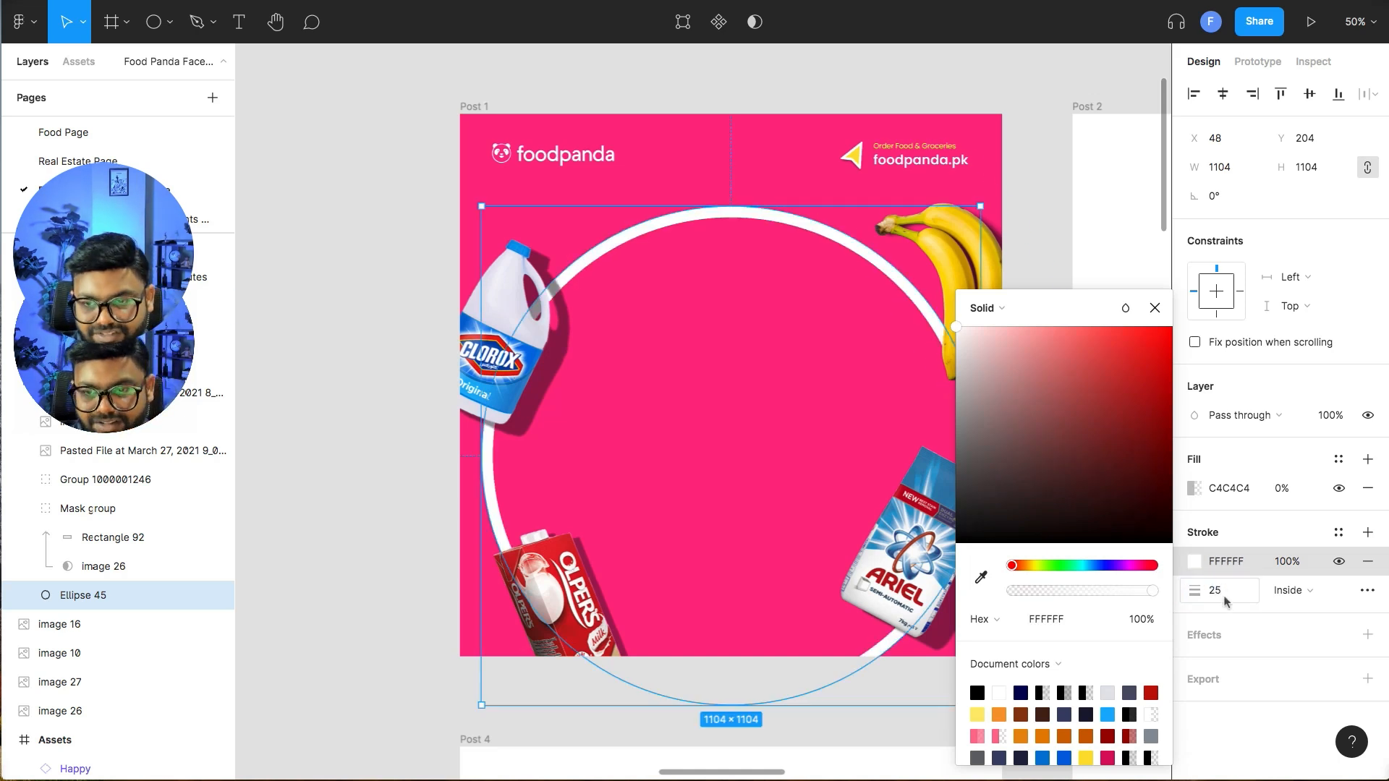
{"action": "type", "text": "50"}
{"action": "key", "text": "Return"}
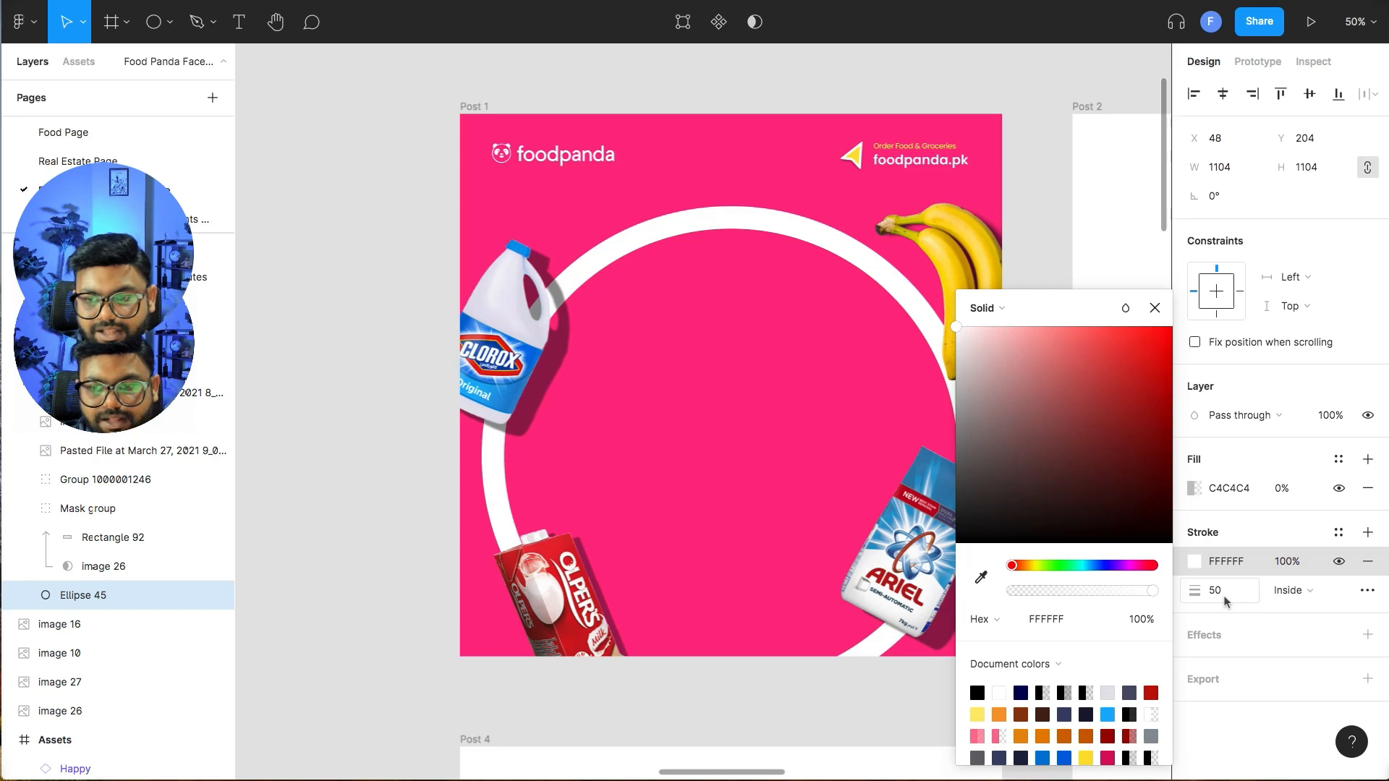
{"action": "type", "text": "100"}
{"action": "key", "text": "Return"}
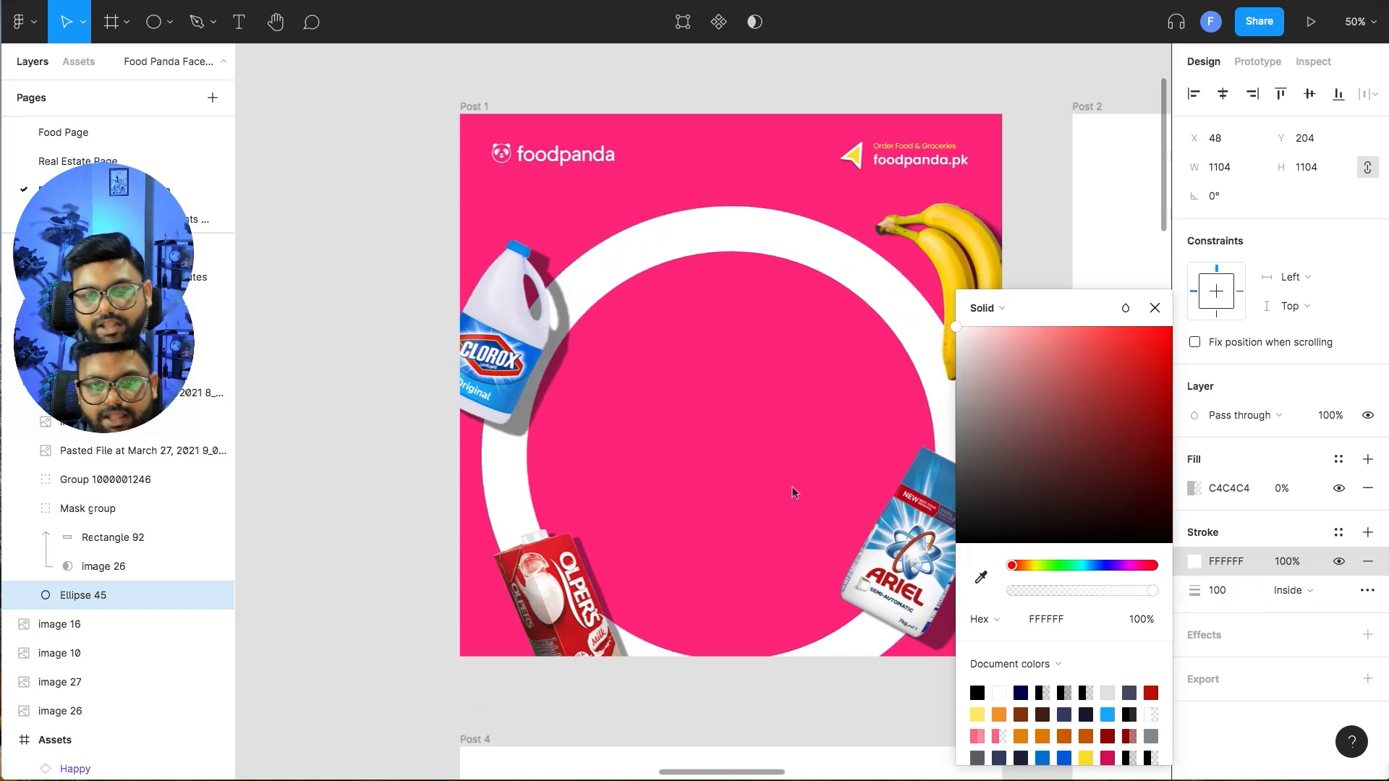
- Enlarge the white ring to about 1308 × 1308 and centre it horizontally in Post 1
{"action": "left_click", "coordinate": [346, 388]}
{"action": "left_click_drag", "start_coordinate": [741, 245], "coordinate": [682, 174]}
{"action": "left_click_drag", "start_coordinate": [918, 634], "coordinate": [965, 680]}
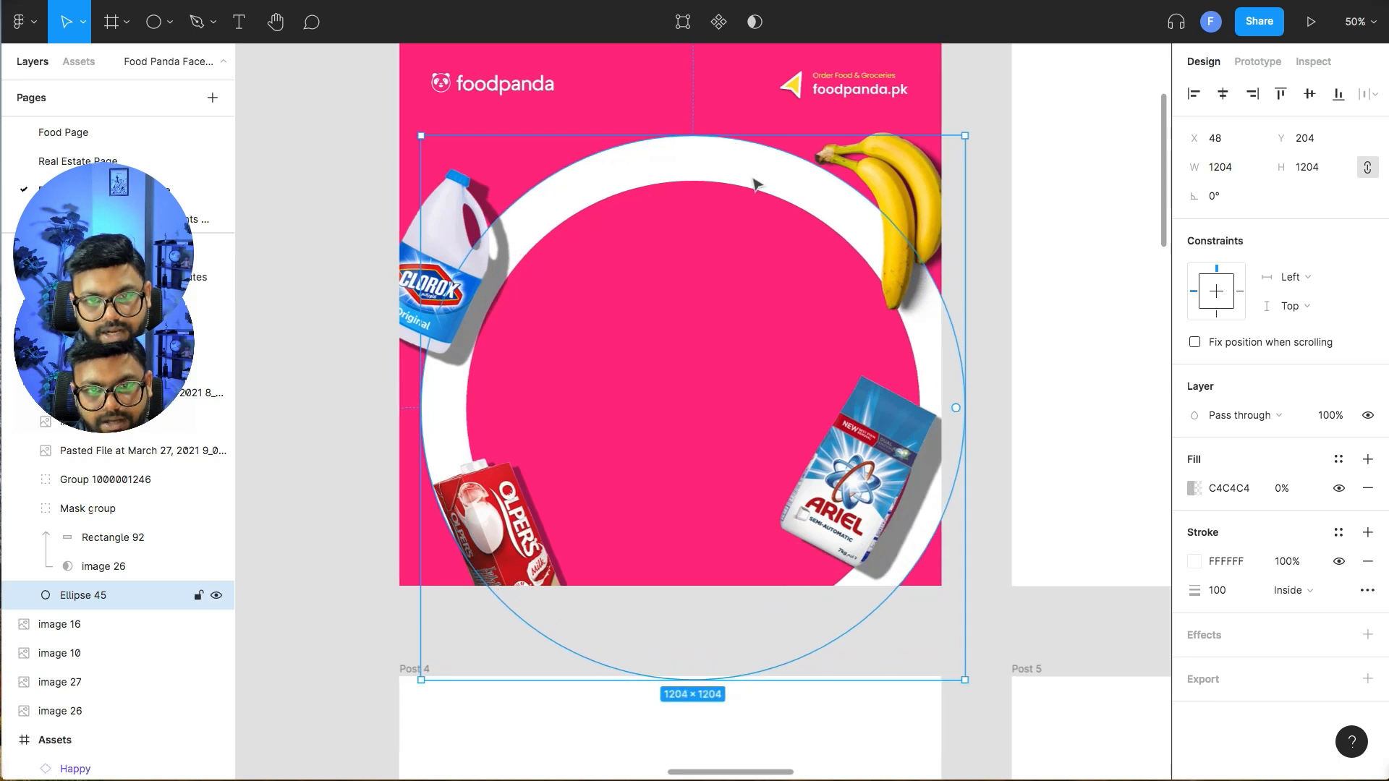
{"action": "left_click_drag", "start_coordinate": [755, 184], "coordinate": [725, 178]}
{"action": "left_click_drag", "start_coordinate": [936, 679], "coordinate": [979, 716]}
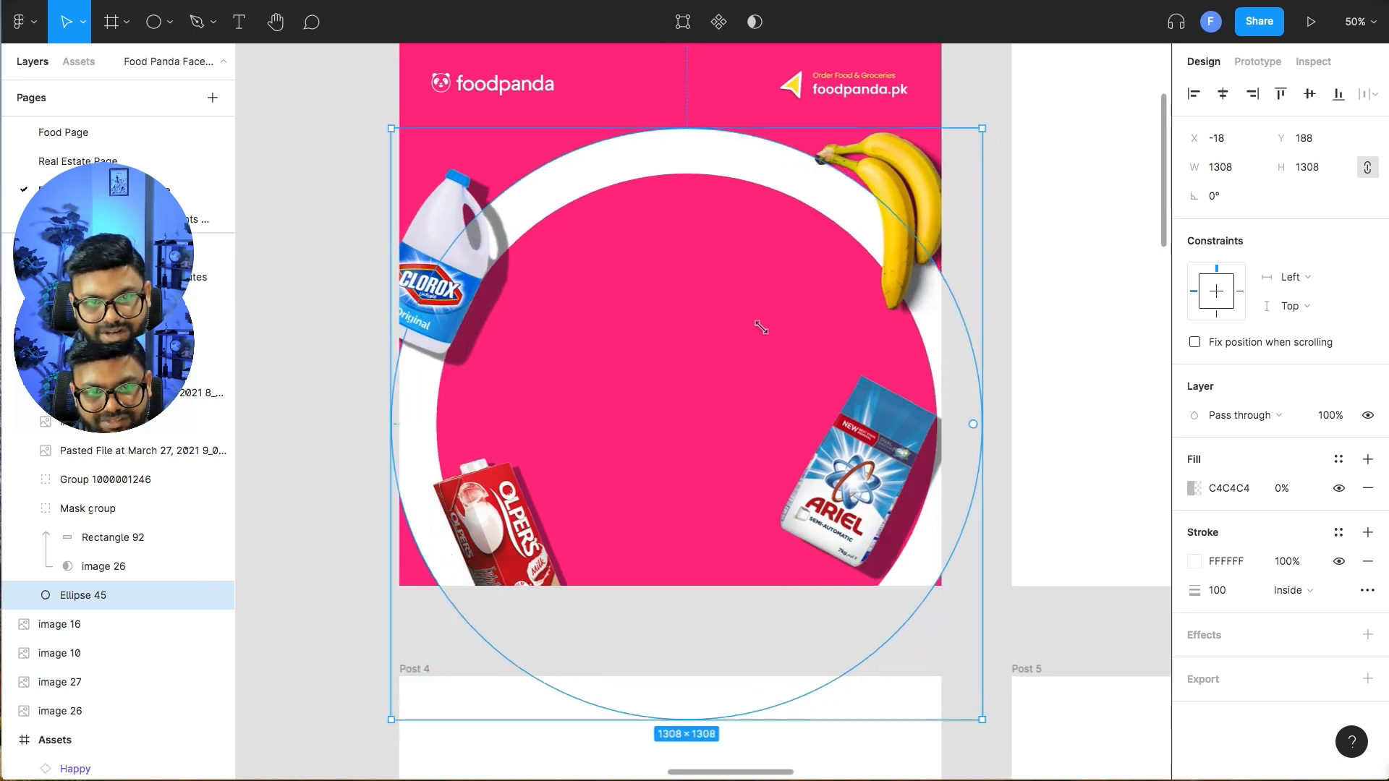
{"action": "left_click", "coordinate": [1222, 93]}
{"action": "left_click", "coordinate": [995, 153]}
{"action": "scroll", "coordinate": [775, 304], "scroll_direction": "up", "scroll_amount": 1}
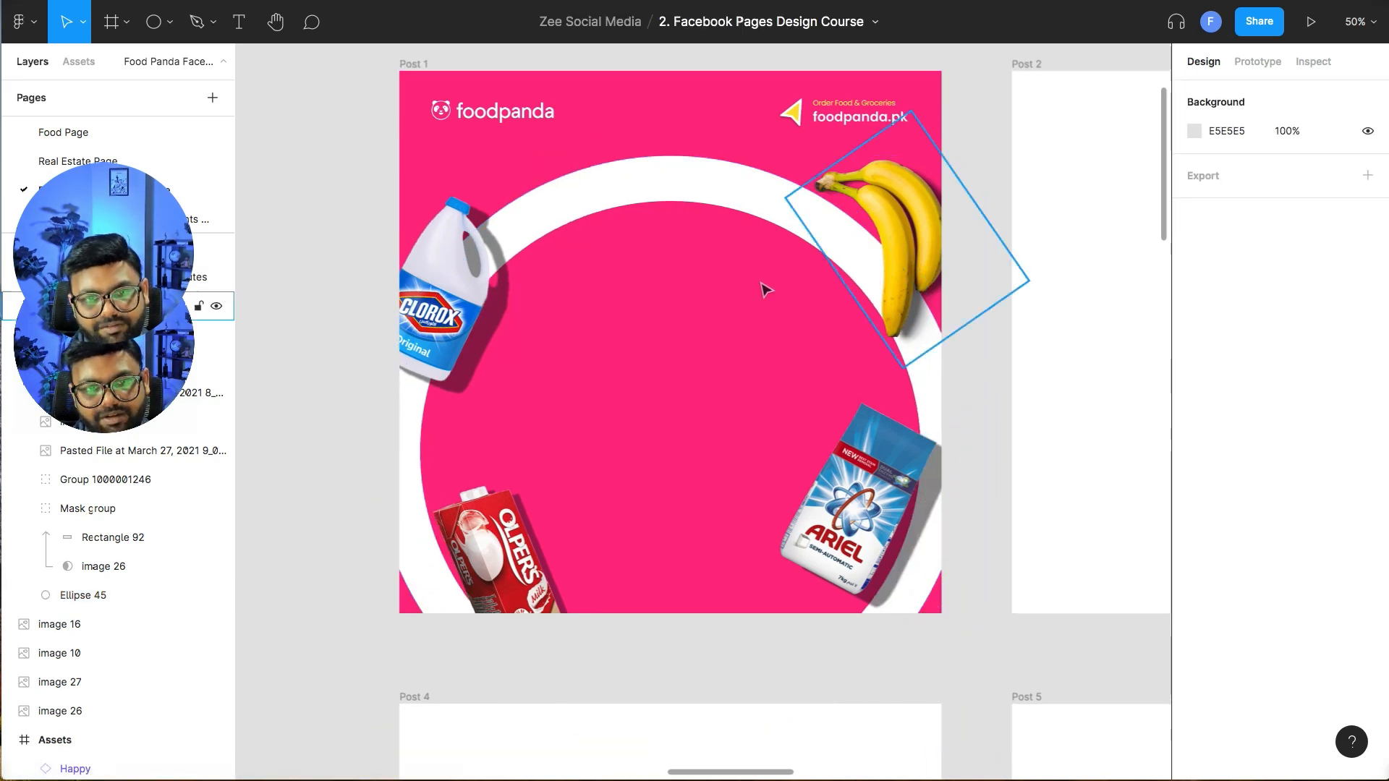
- Duplicate the white ring, shrink the copy to about 1062 × 1062 inside the original and set its layer opacity to 20%
{"action": "key", "text": "super+minus"}
{"action": "key", "text": "super+minus"}
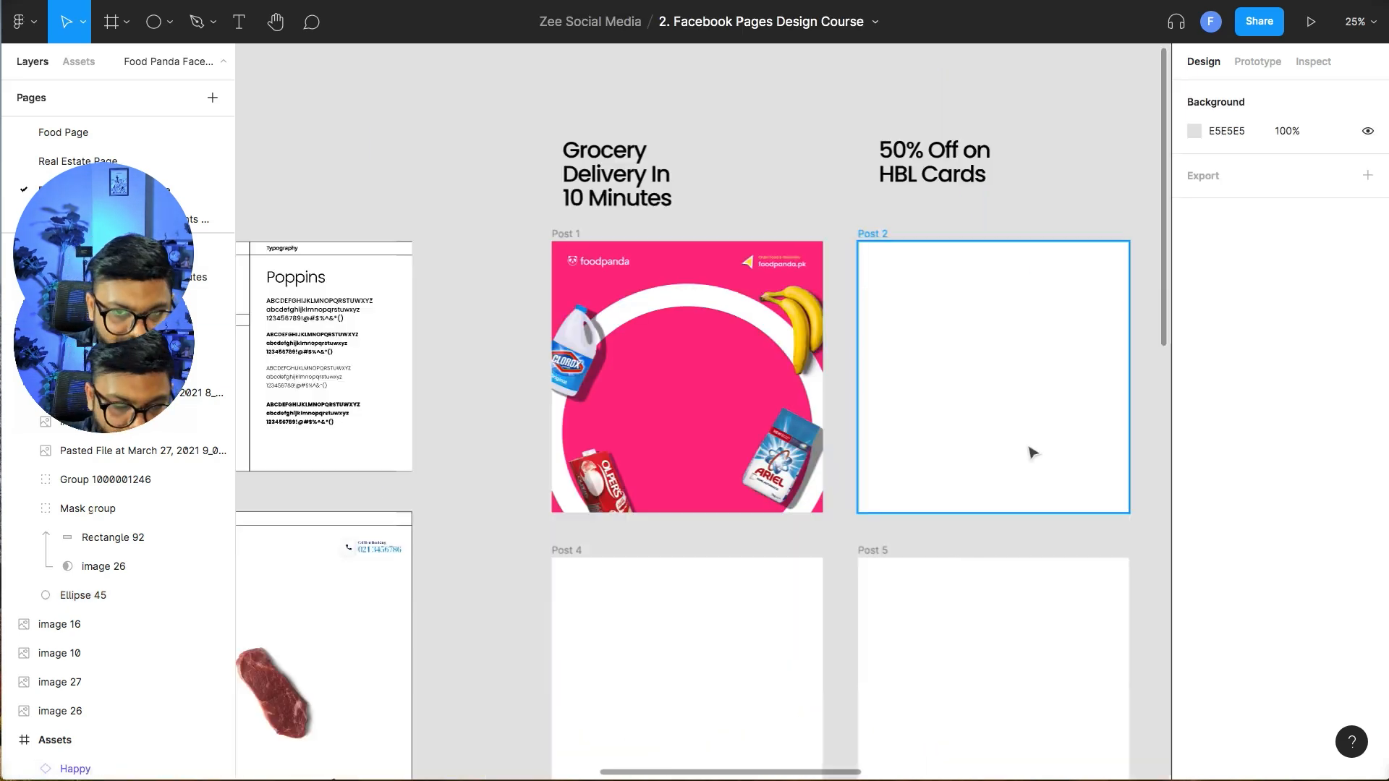
{"action": "key", "text": "super+plus"}
{"action": "key", "text": "super+plus"}
{"action": "left_click", "coordinate": [698, 185]}
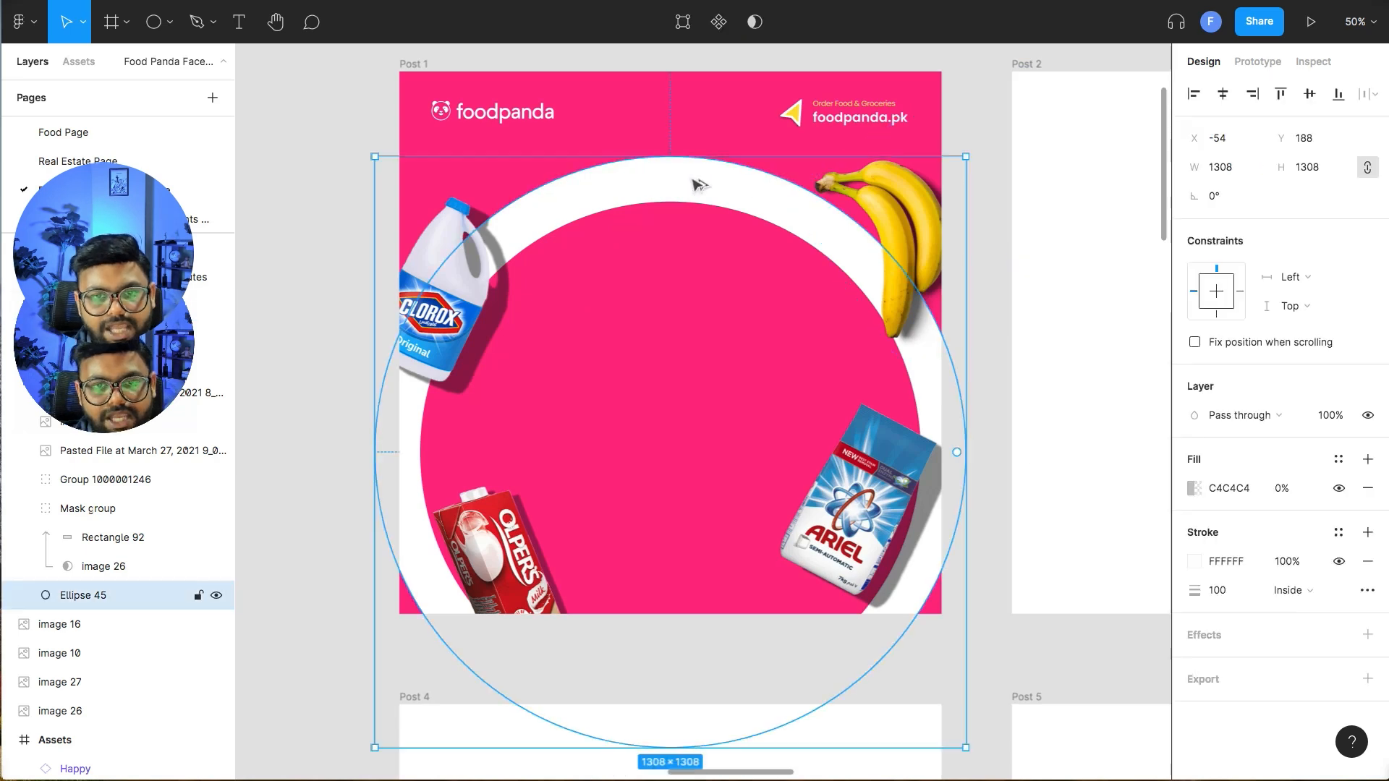
{"action": "left_click_drag", "start_coordinate": [698, 181], "coordinate": [700, 242]}
{"action": "left_click_drag", "start_coordinate": [965, 220], "coordinate": [682, 451]}
{"action": "left_click_drag", "start_coordinate": [796, 457], "coordinate": [853, 353]}
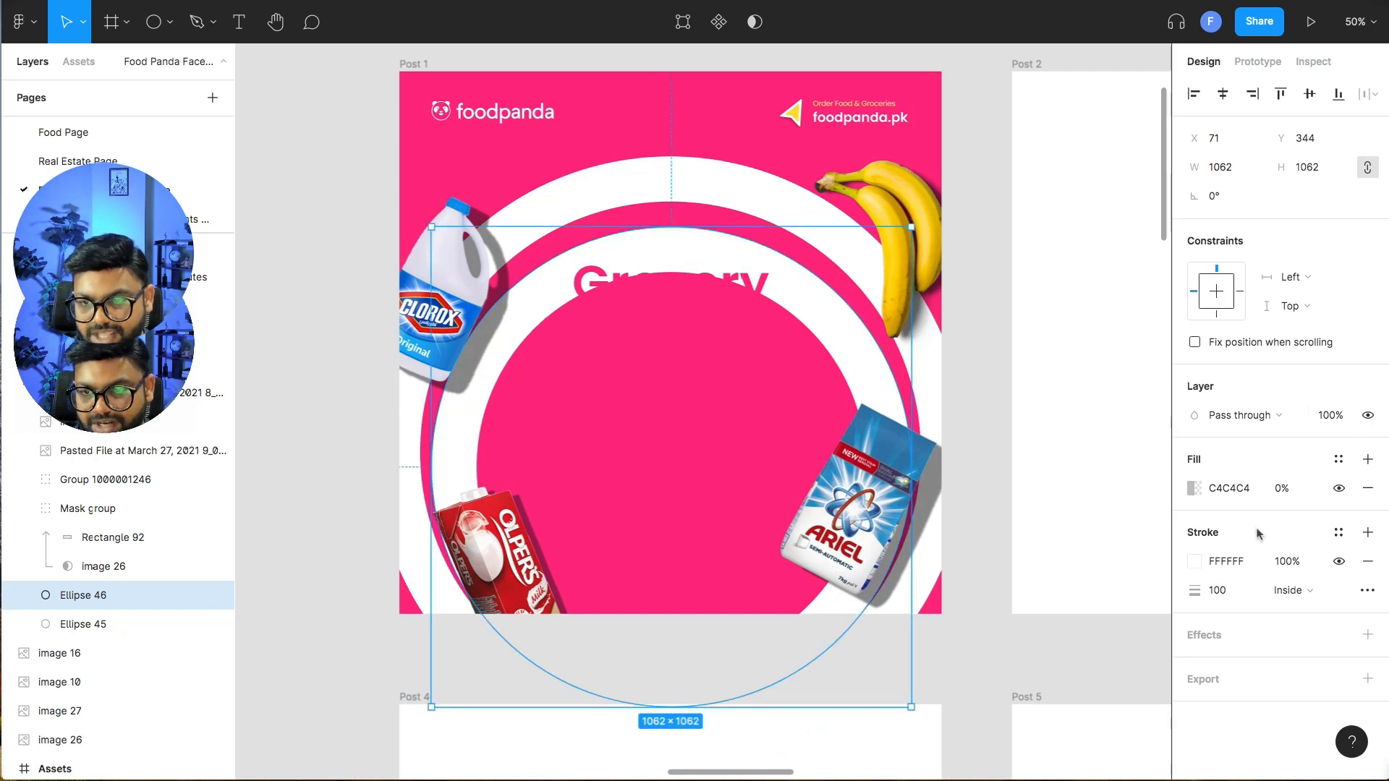
{"action": "type", "text": "20"}
{"action": "key", "text": "Return"}
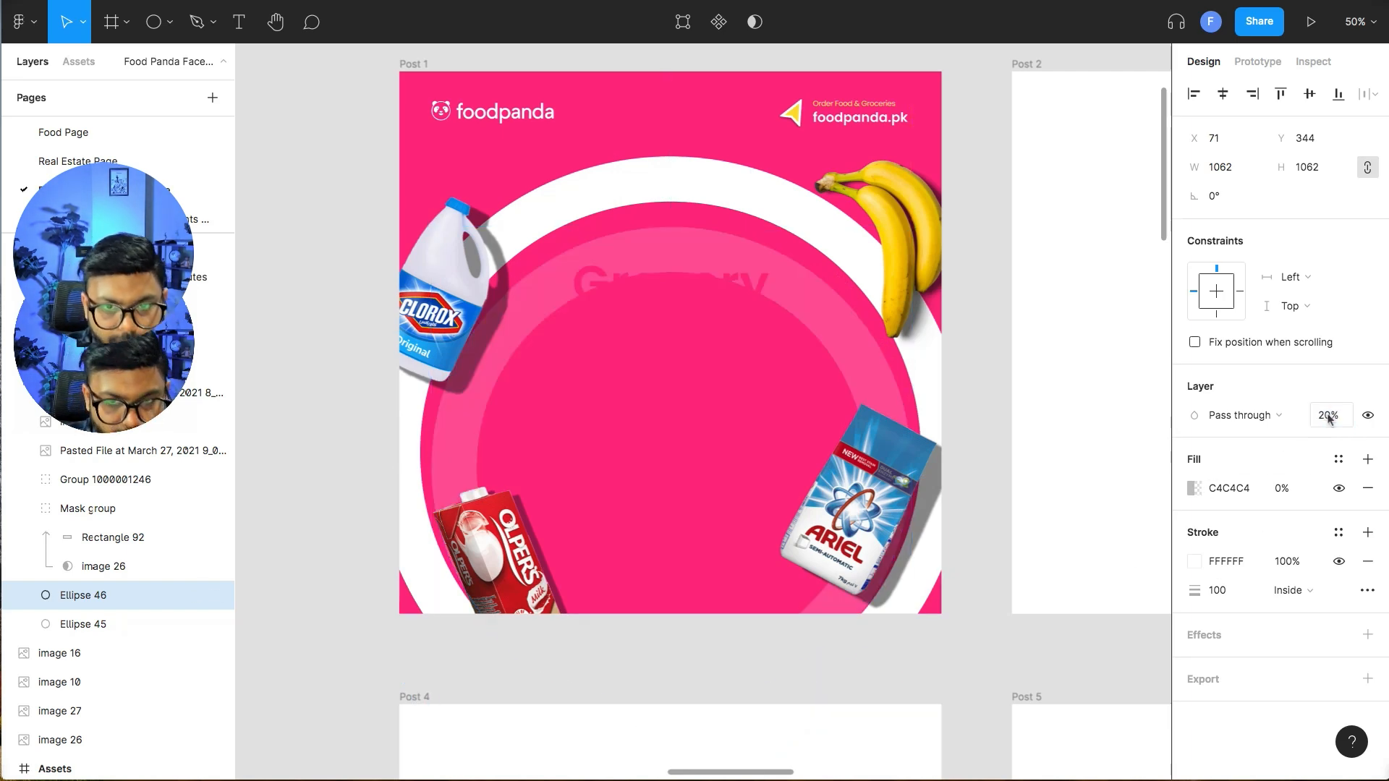
- Duplicate the translucent ring and shrink the copy to about 775 × 775, centred horizontally inside the other rings
{"action": "left_click_drag", "start_coordinate": [822, 379], "coordinate": [821, 442]}
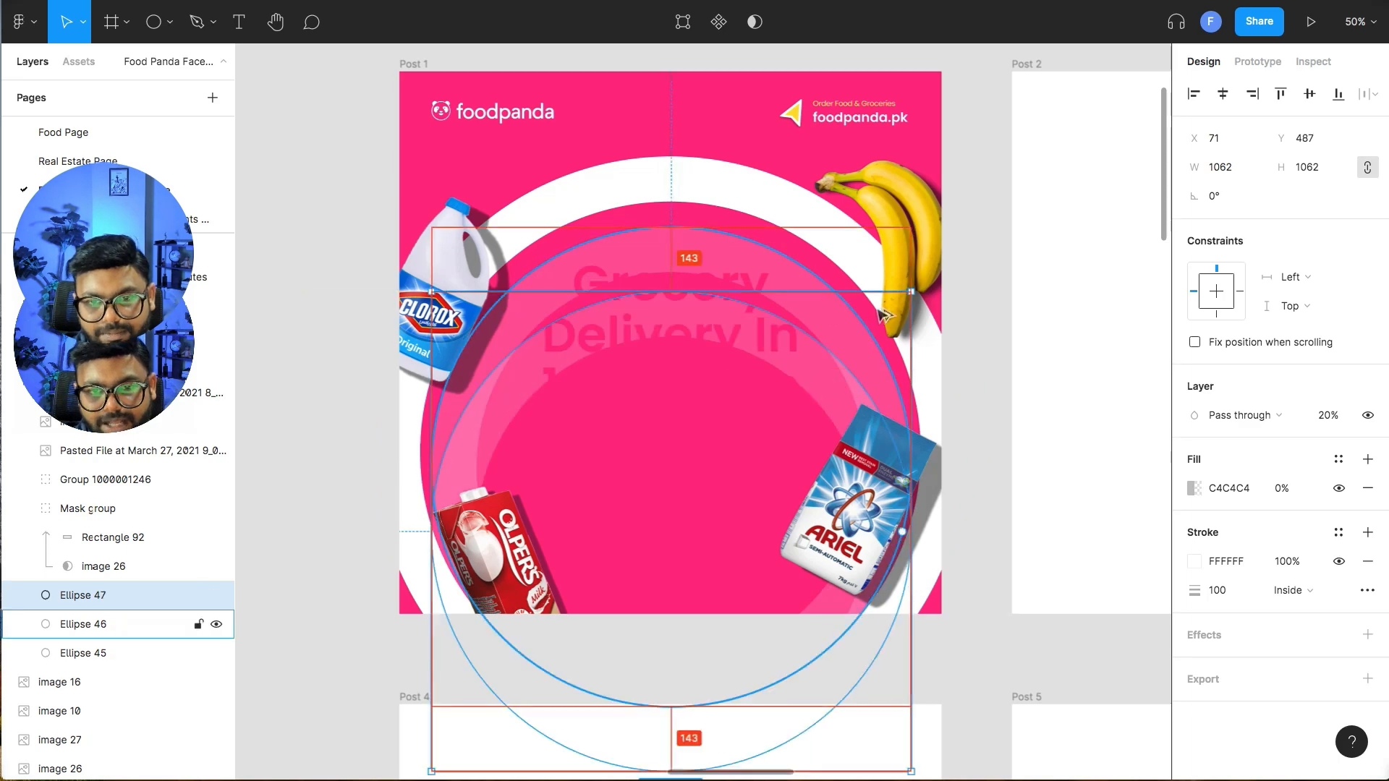
{"action": "left_click_drag", "start_coordinate": [911, 293], "coordinate": [811, 374]}
{"action": "left_click_drag", "start_coordinate": [758, 468], "coordinate": [792, 392]}
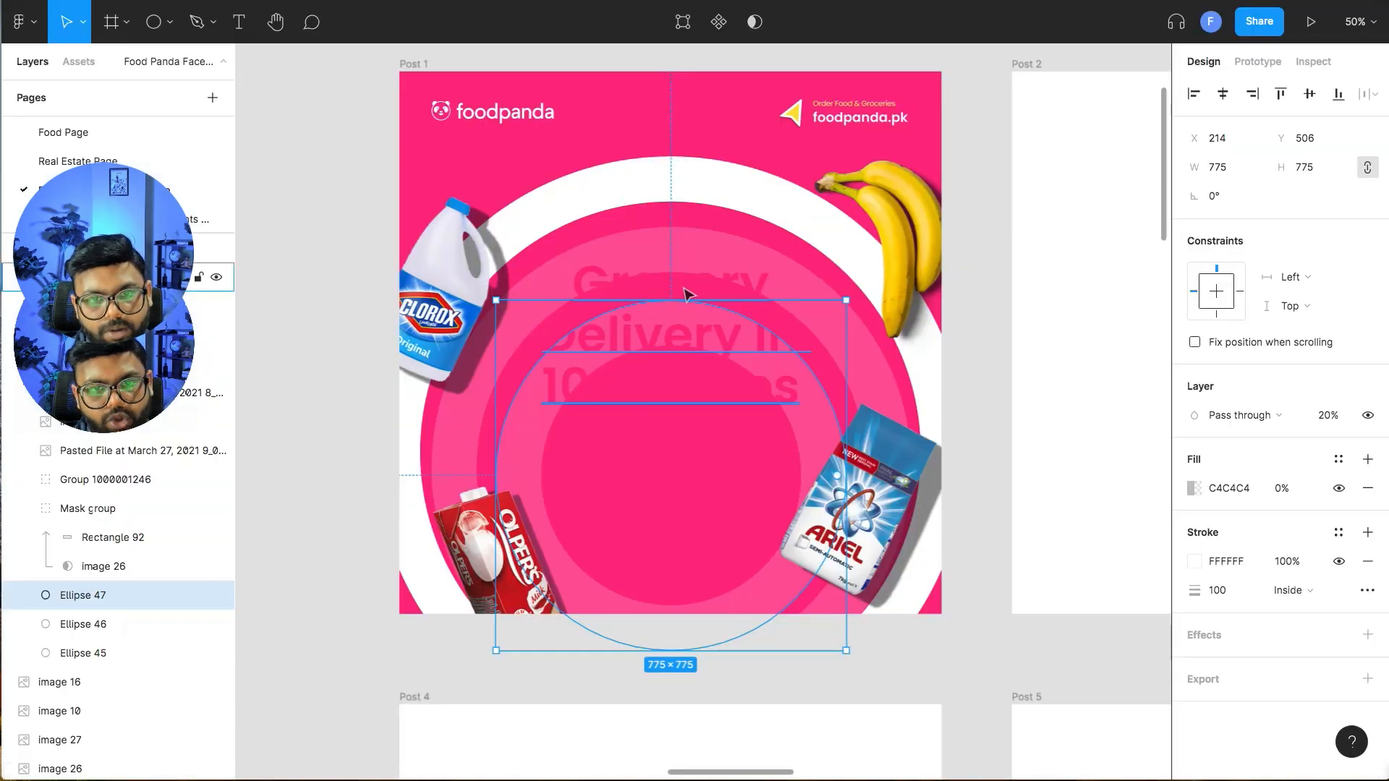
- Remove the "10 Minutes" line from the headline, leaving "Grocery Delivery In"
{"action": "left_click", "coordinate": [688, 284]}
{"action": "double_click", "coordinate": [683, 362]}
{"action": "double_click", "coordinate": [632, 385]}
{"action": "left_click", "coordinate": [604, 394]}
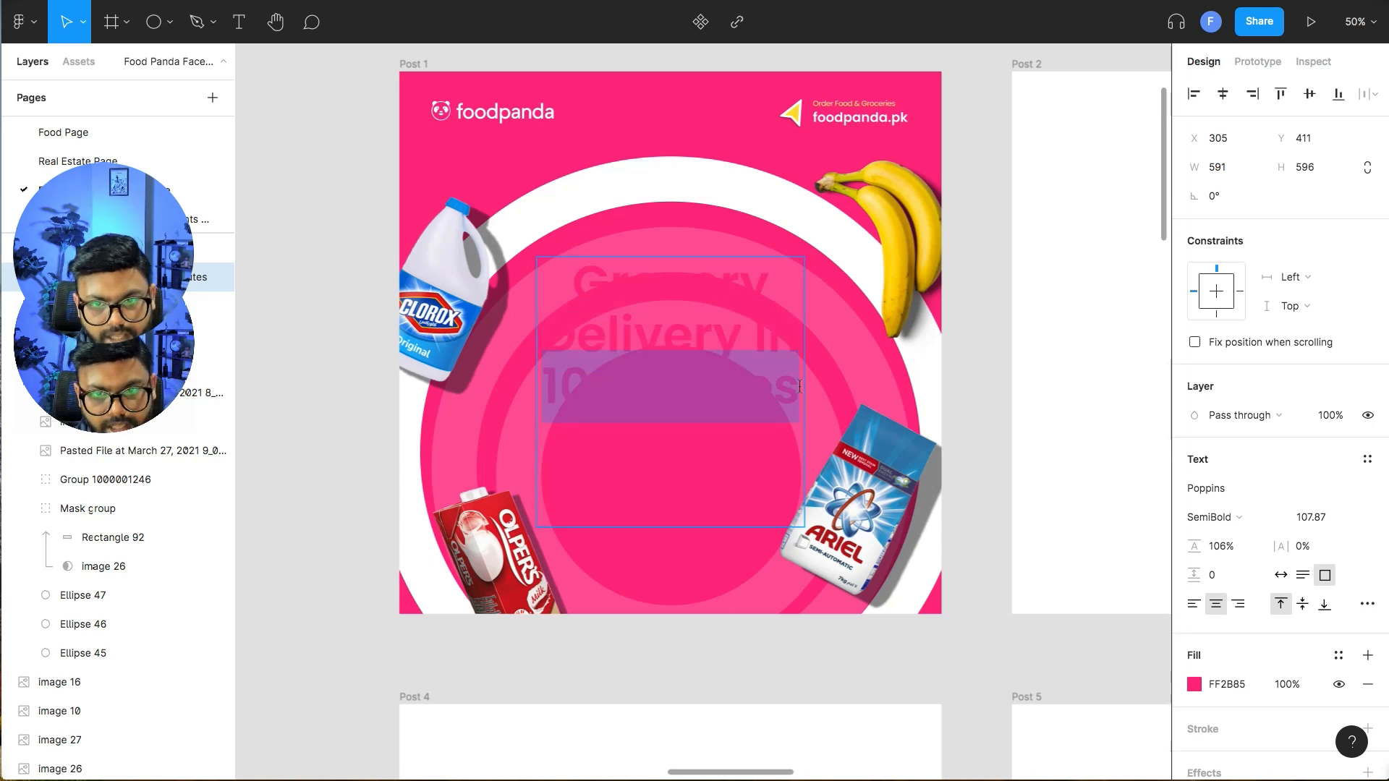
{"action": "key", "text": "Escape"}
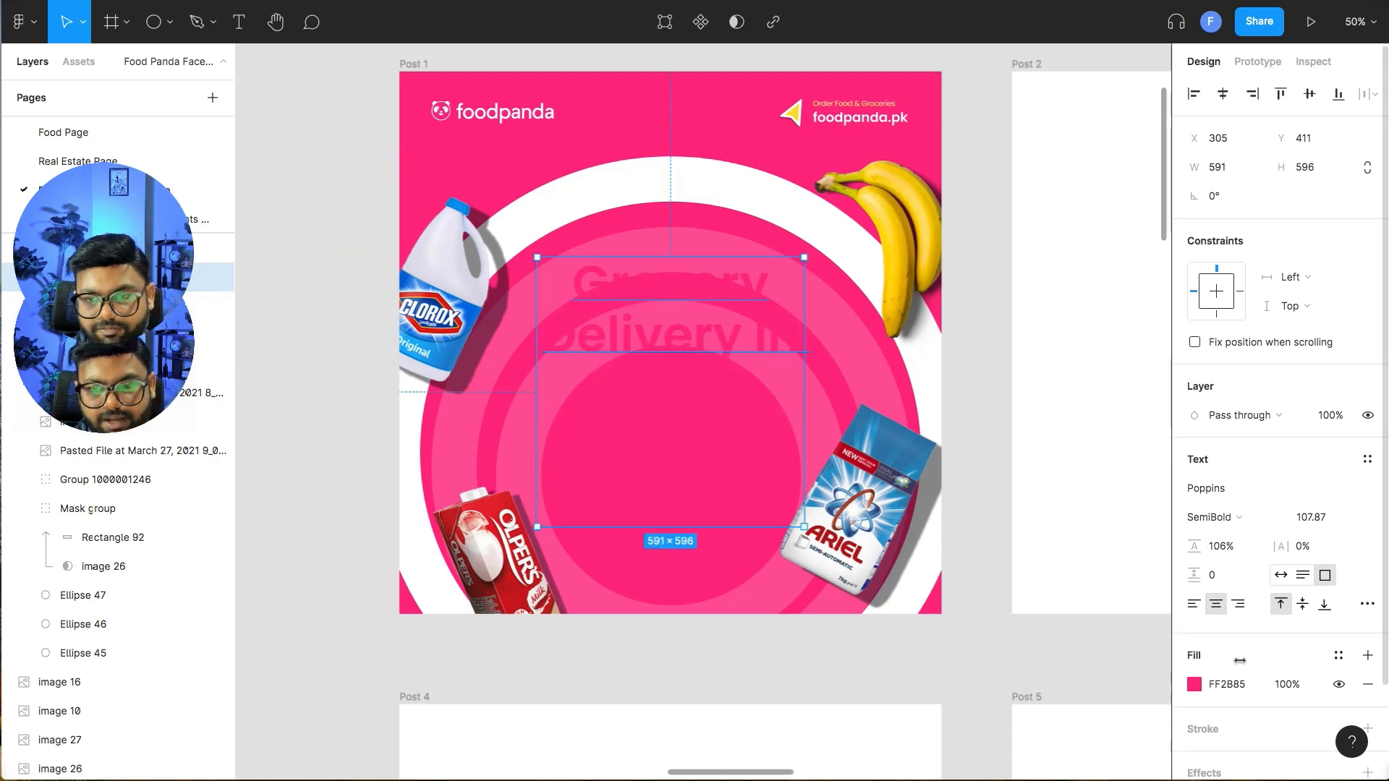
- Recolour the "Grocery Delivery In" headline white (FFFFFF)
{"action": "left_click", "coordinate": [1193, 687]}
{"action": "left_click_drag", "start_coordinate": [1110, 462], "coordinate": [296, 285]}
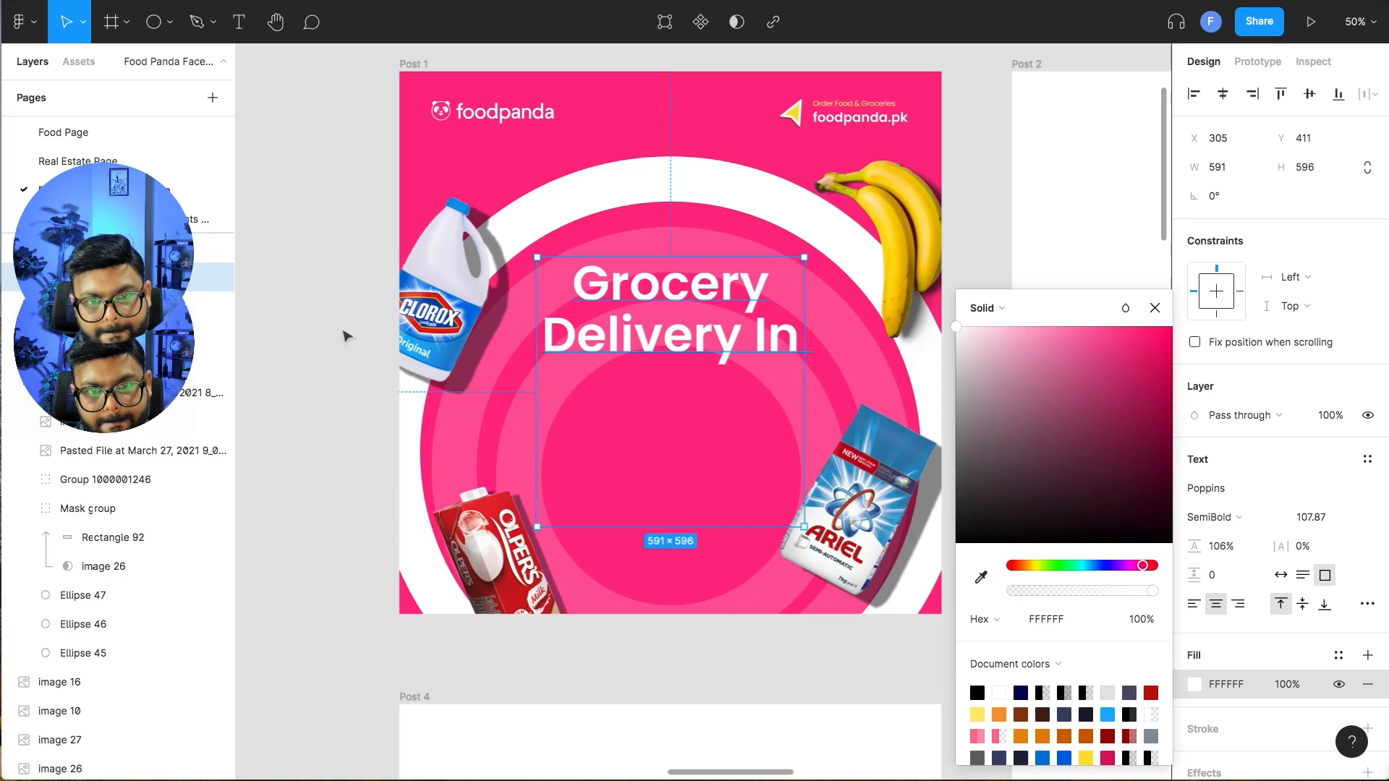
{"action": "left_click", "coordinate": [344, 332]}
- Shift the "Grocery Delivery In" headline down to about Y 447 and set its font weight to Bold
{"action": "left_click", "coordinate": [671, 342]}
{"action": "left_click", "coordinate": [1222, 516]}
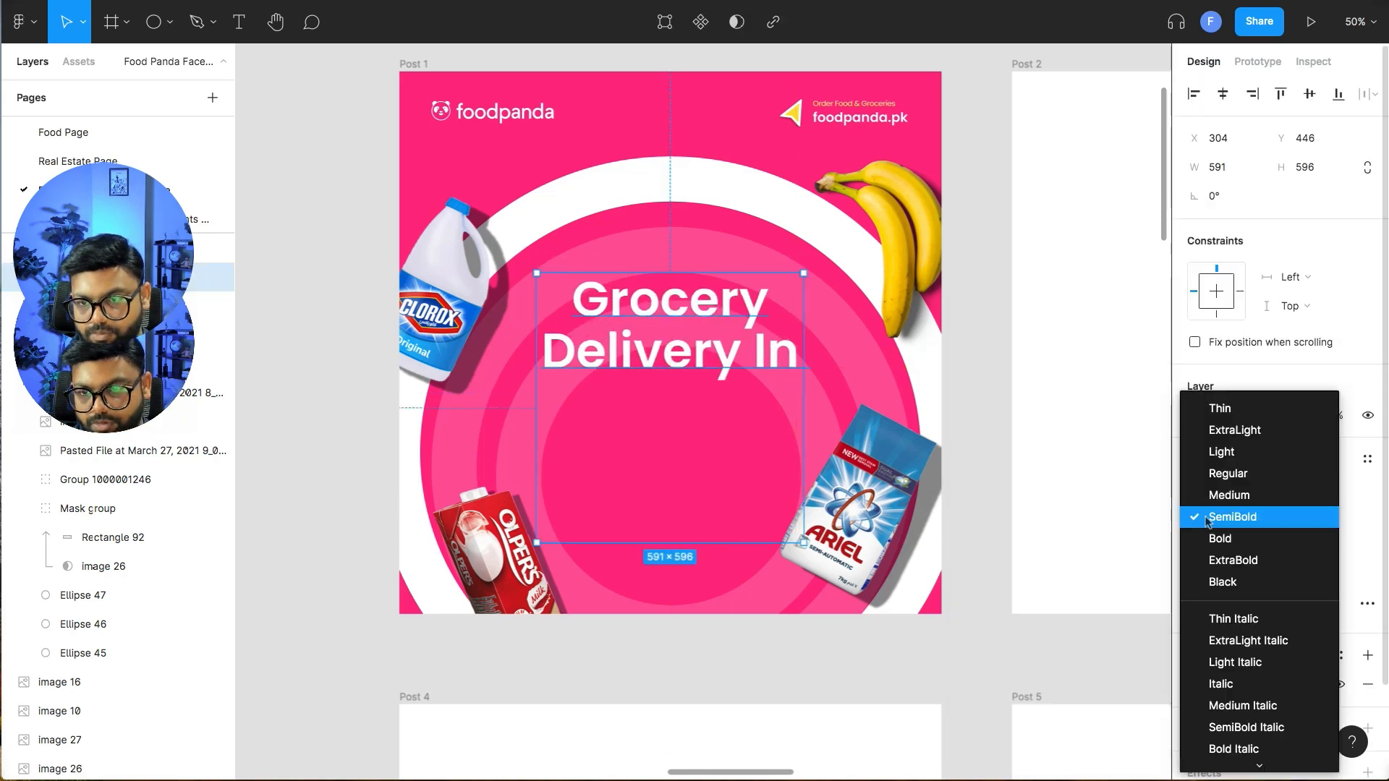
{"action": "left_click", "coordinate": [1220, 538]}
{"action": "left_click_drag", "start_coordinate": [712, 349], "coordinate": [710, 345]}
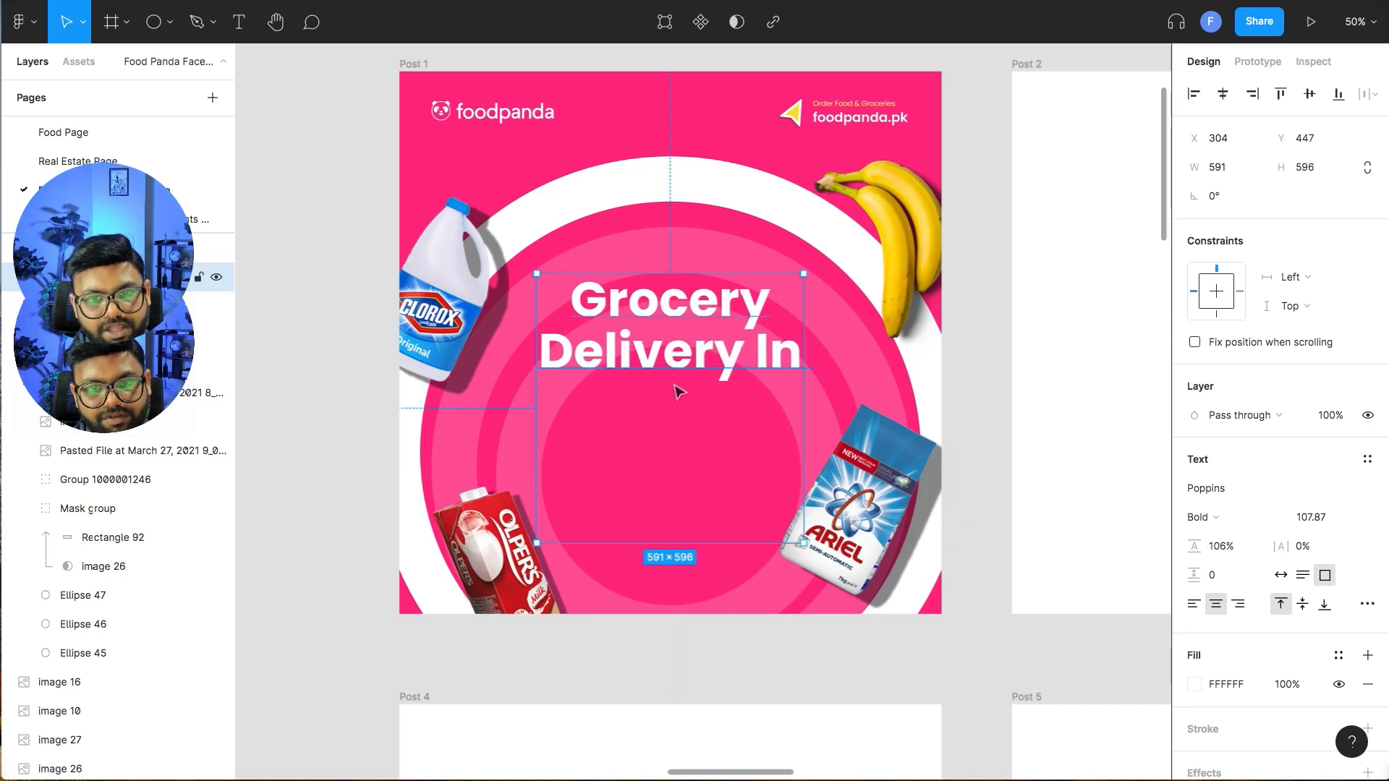
{"action": "left_click", "coordinate": [322, 335]}
- Draw a rectangle about 593 × 124 directly beneath the headline and fill it with the document's yellow (FEEA70)
{"action": "left_click", "coordinate": [169, 21]}
{"action": "left_click", "coordinate": [167, 59]}
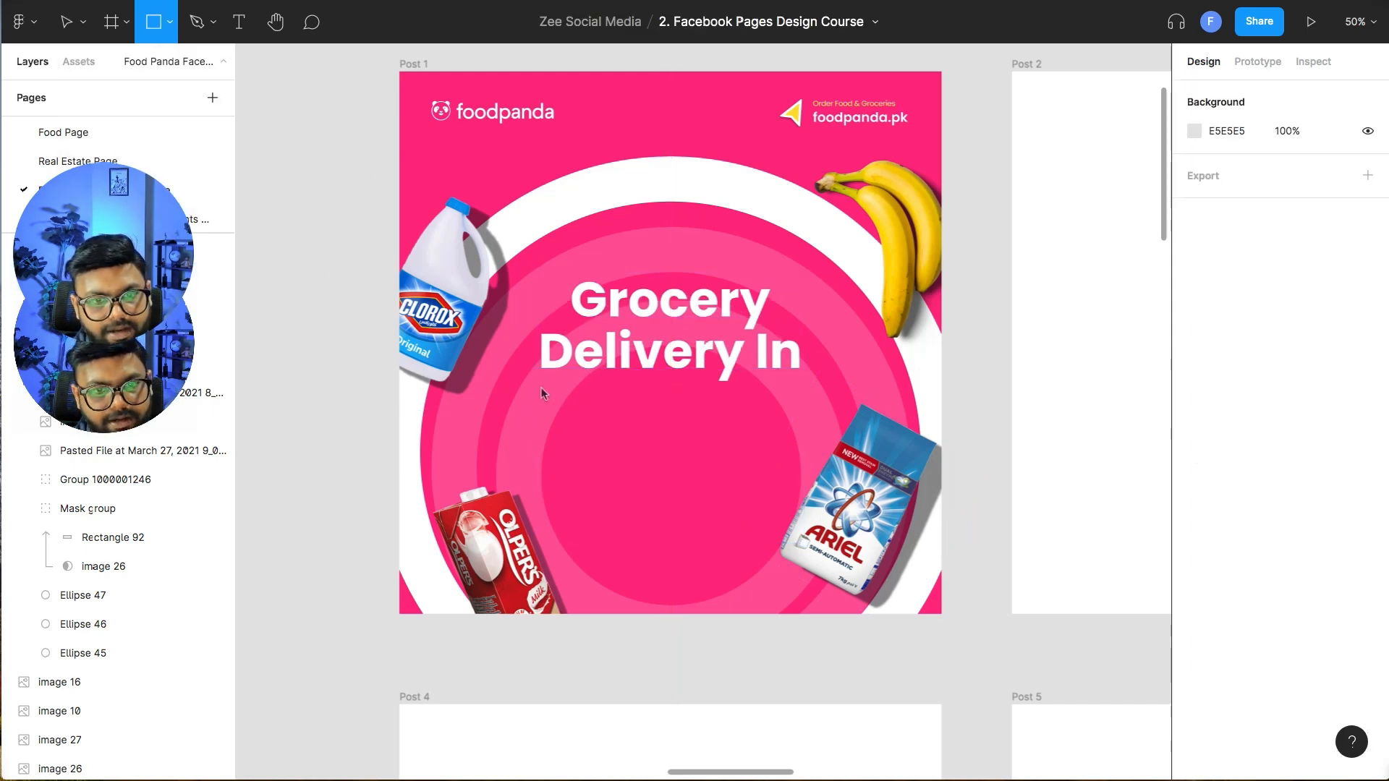
{"action": "left_click_drag", "start_coordinate": [535, 390], "coordinate": [805, 449]}
{"action": "left_click", "coordinate": [1194, 488]}
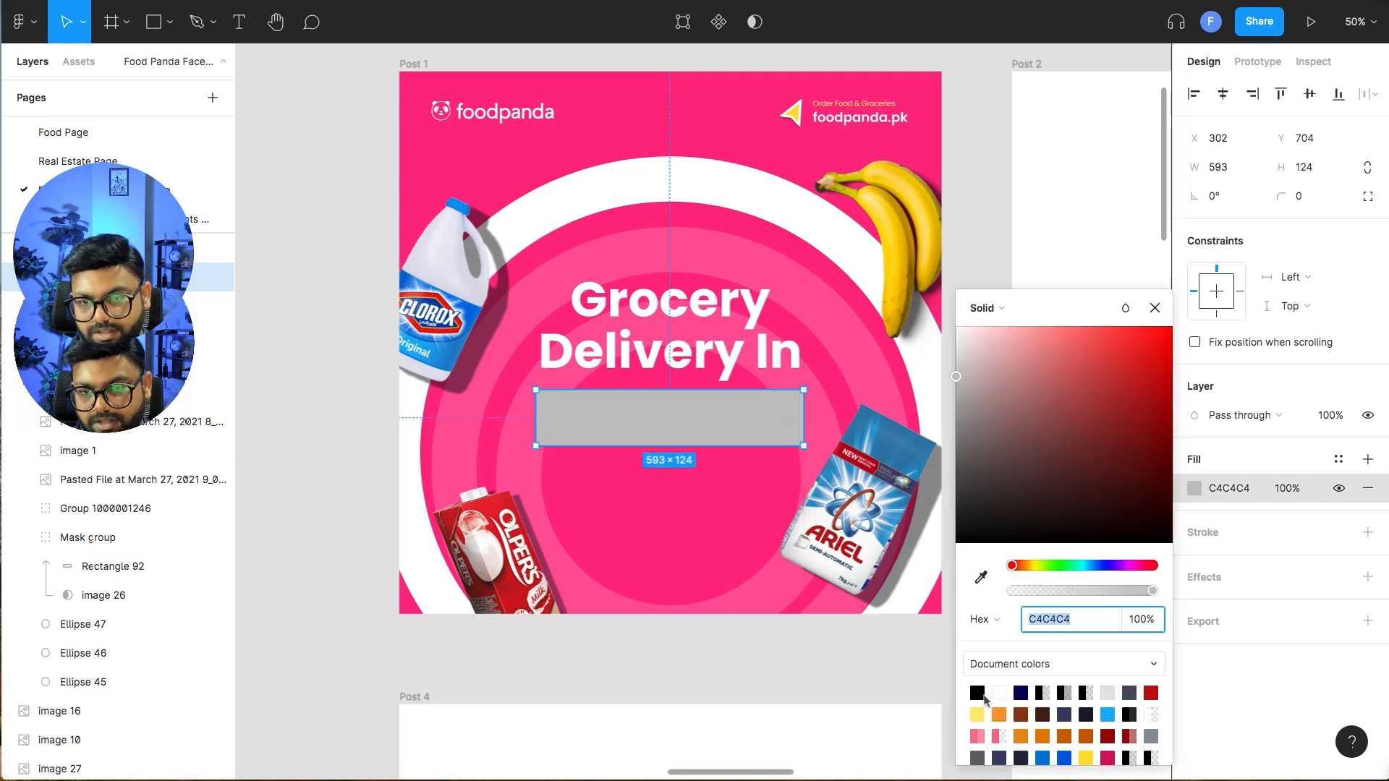
{"action": "left_click", "coordinate": [979, 713]}
{"action": "left_click", "coordinate": [331, 363]}
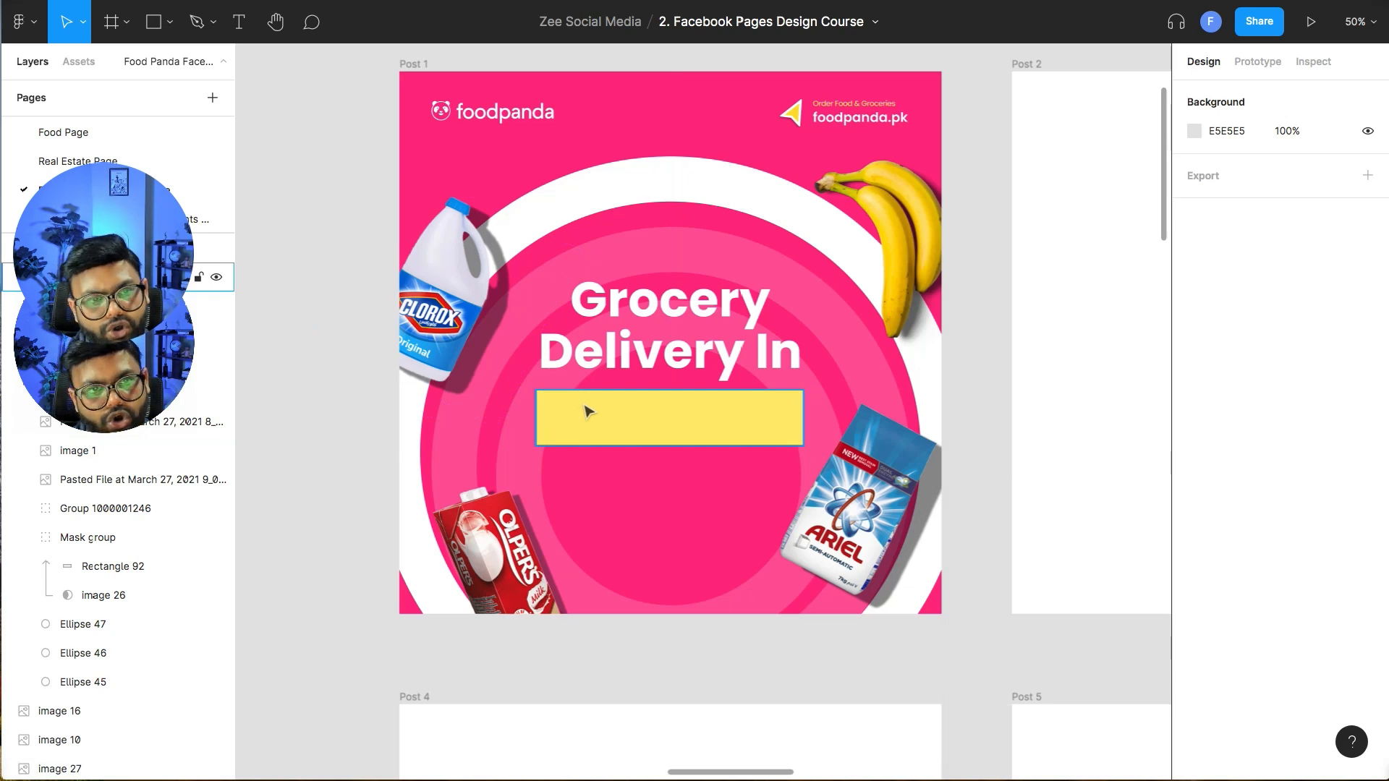
- Shorten the headline's text box to 227 high, duplicate the headline below itself and change the copy's text to "10 Minutes"
{"action": "left_click", "coordinate": [660, 310]}
{"action": "left_click_drag", "start_coordinate": [678, 542], "coordinate": [684, 489]}
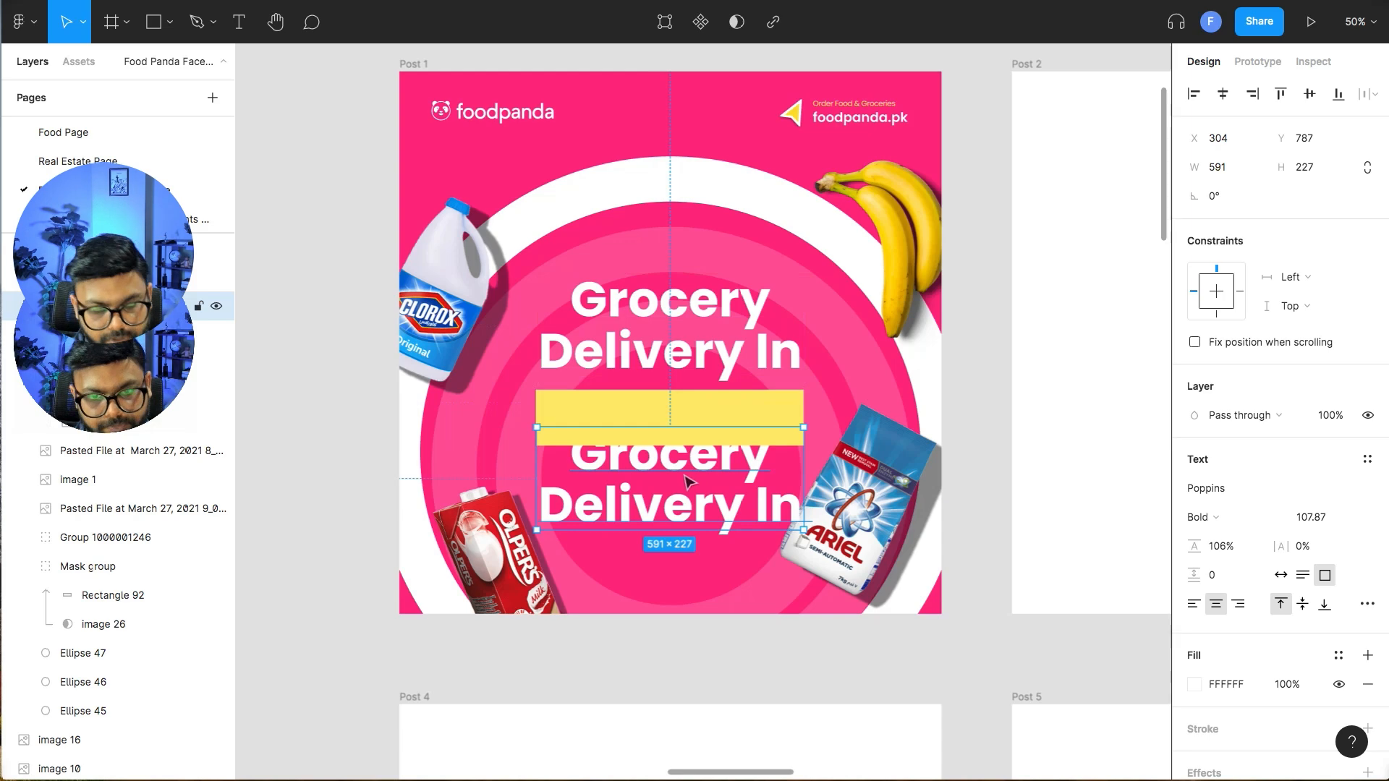
{"action": "double_click", "coordinate": [682, 474]}
{"action": "type", "text": "10 Minutes"}
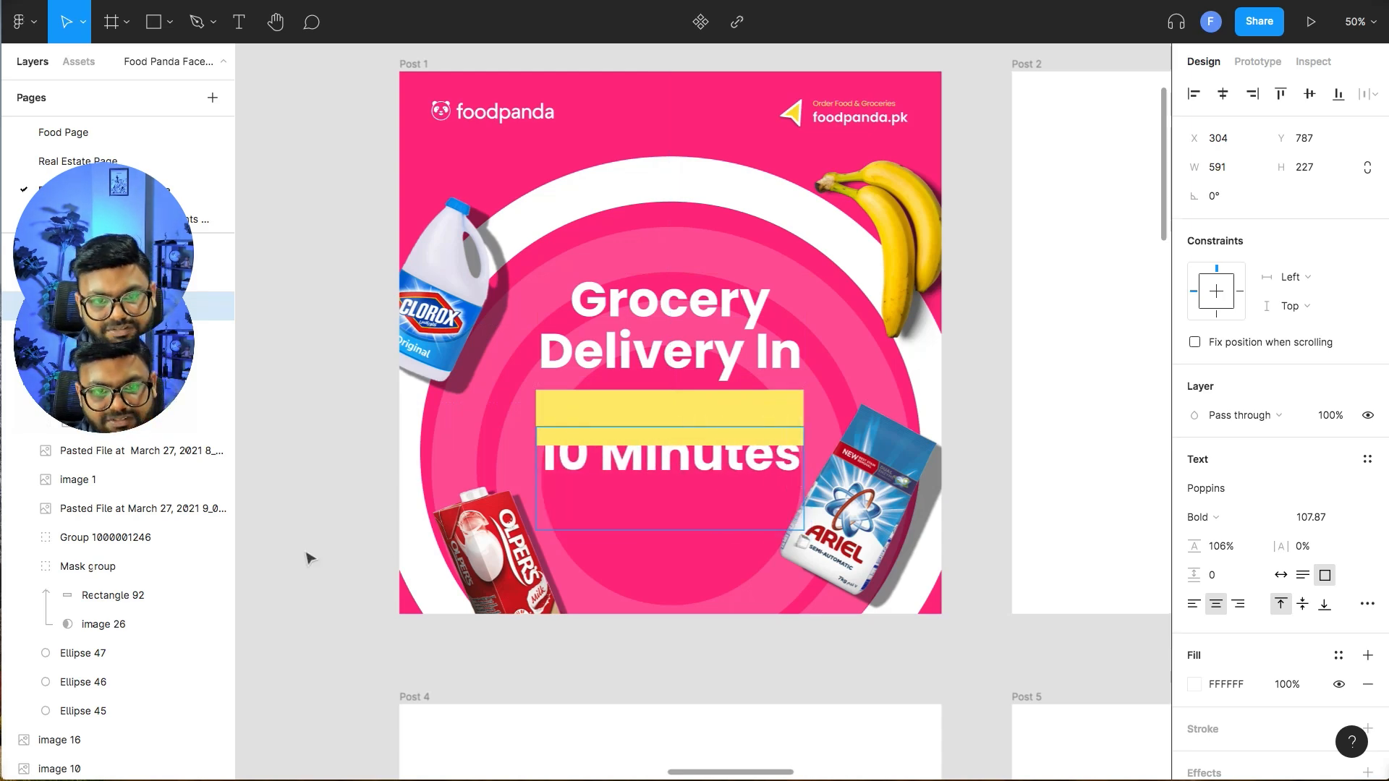
{"action": "key", "text": "Escape"}
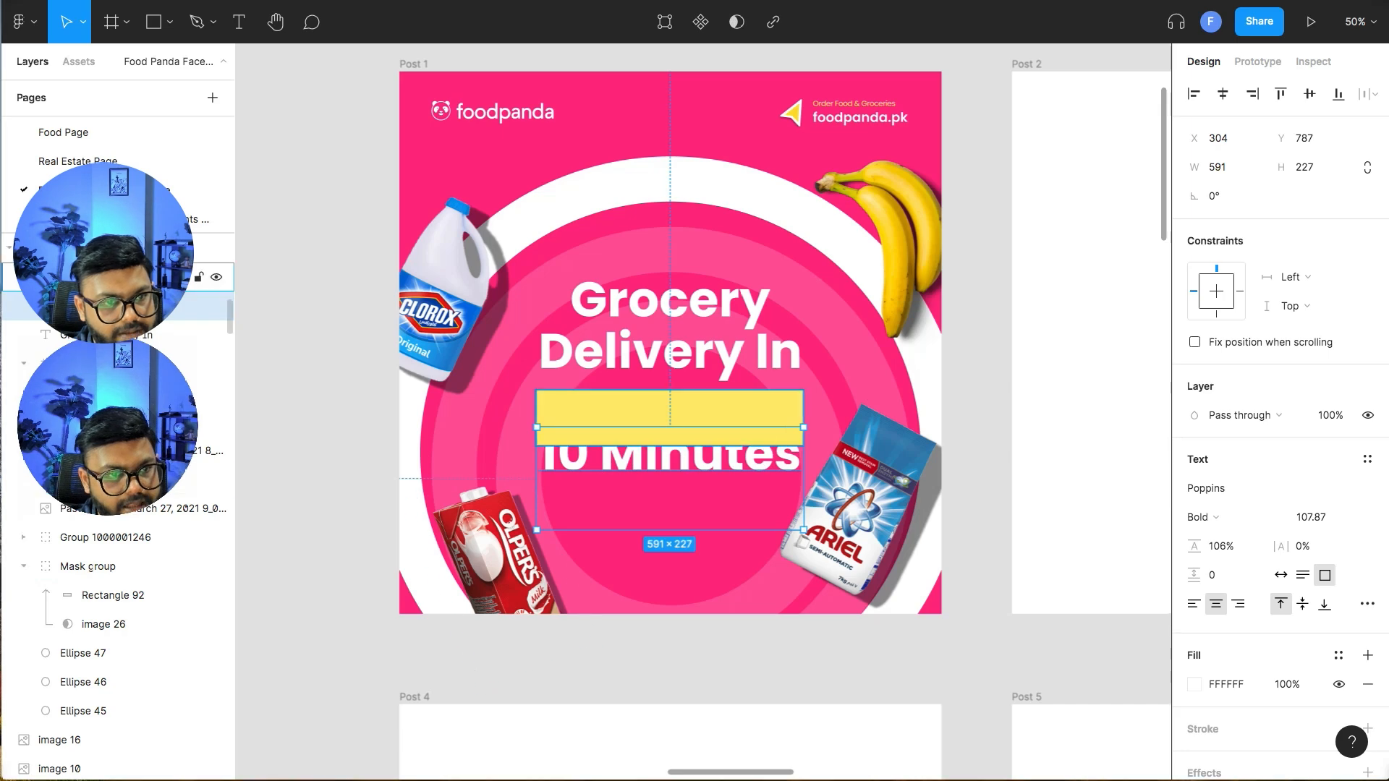
- Bring the "10 Minutes" text in front of the yellow rectangle and move it up onto the rectangle at Y 704
{"action": "key", "text": "ctrl+bracketright"}
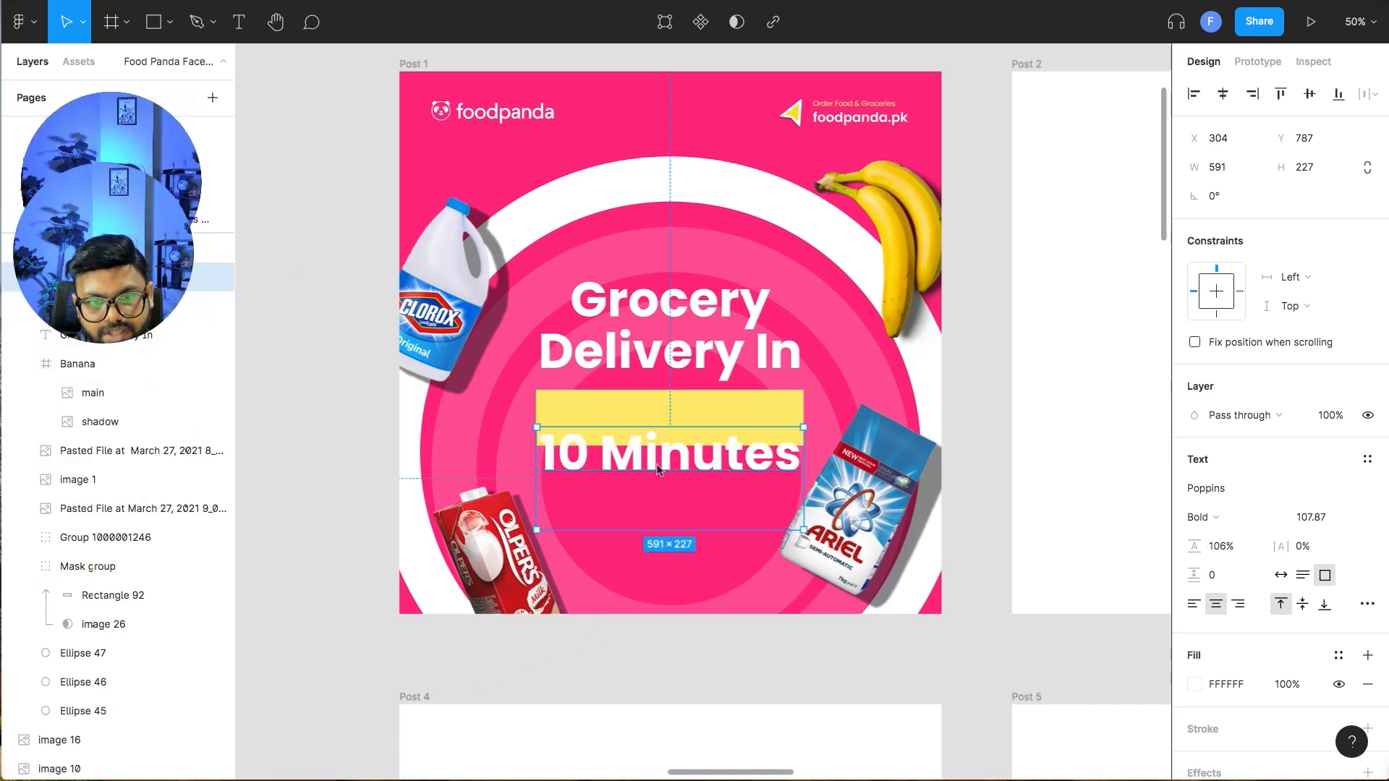
{"action": "left_click_drag", "start_coordinate": [653, 459], "coordinate": [655, 430]}
{"action": "key", "text": "shift+0"}
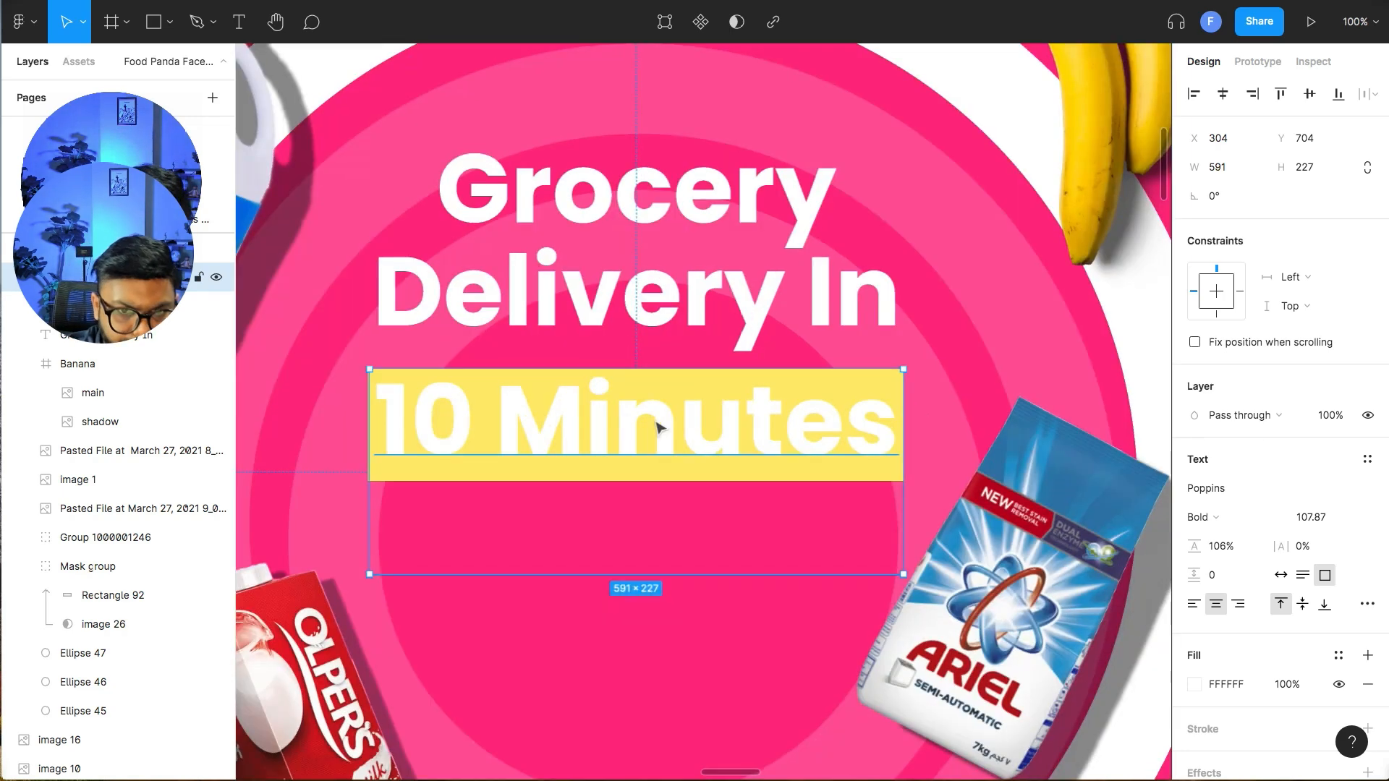
- Recolour the "10 Minutes" text pink (FF2B85) by sampling Post 1's background
{"action": "left_click", "coordinate": [1194, 683]}
{"action": "left_click", "coordinate": [980, 577]}
{"action": "left_click", "coordinate": [1074, 130]}
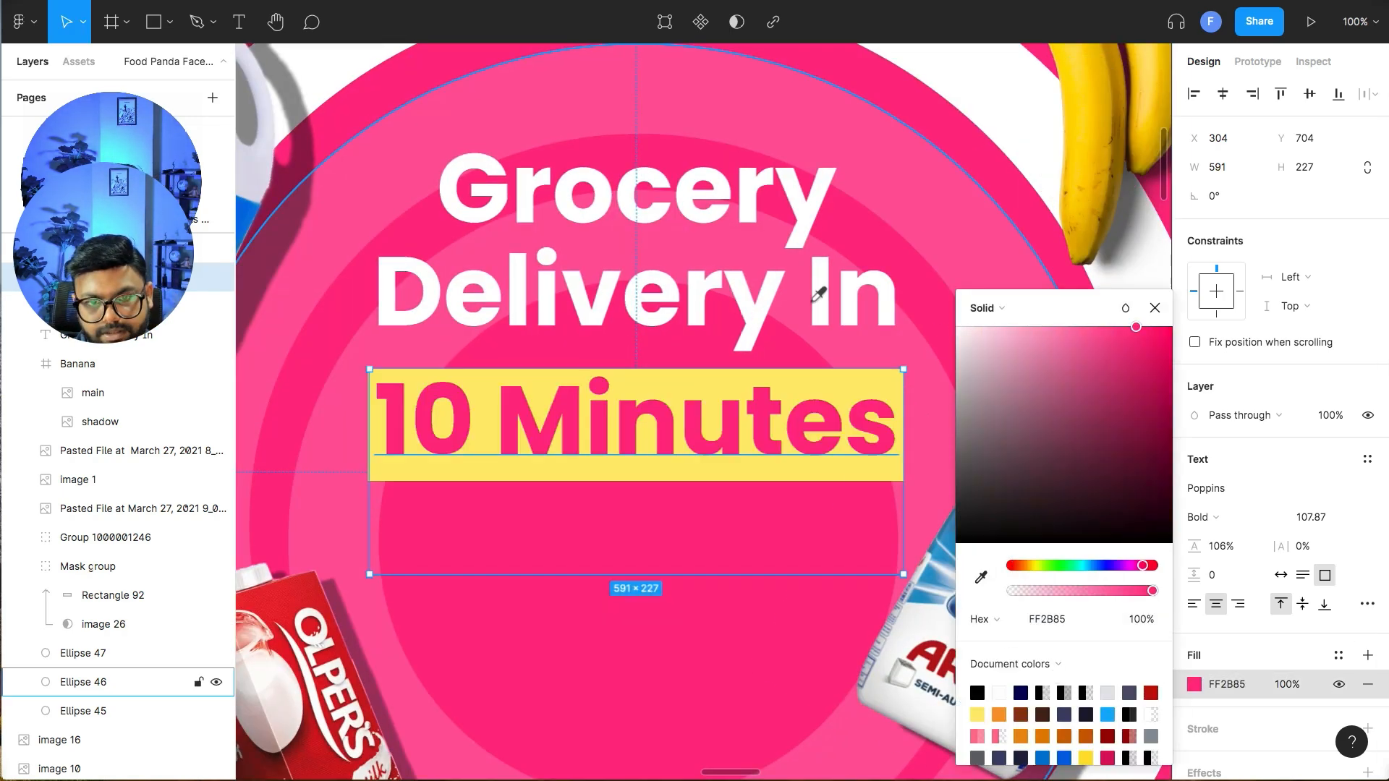
{"action": "key", "text": "Escape"}
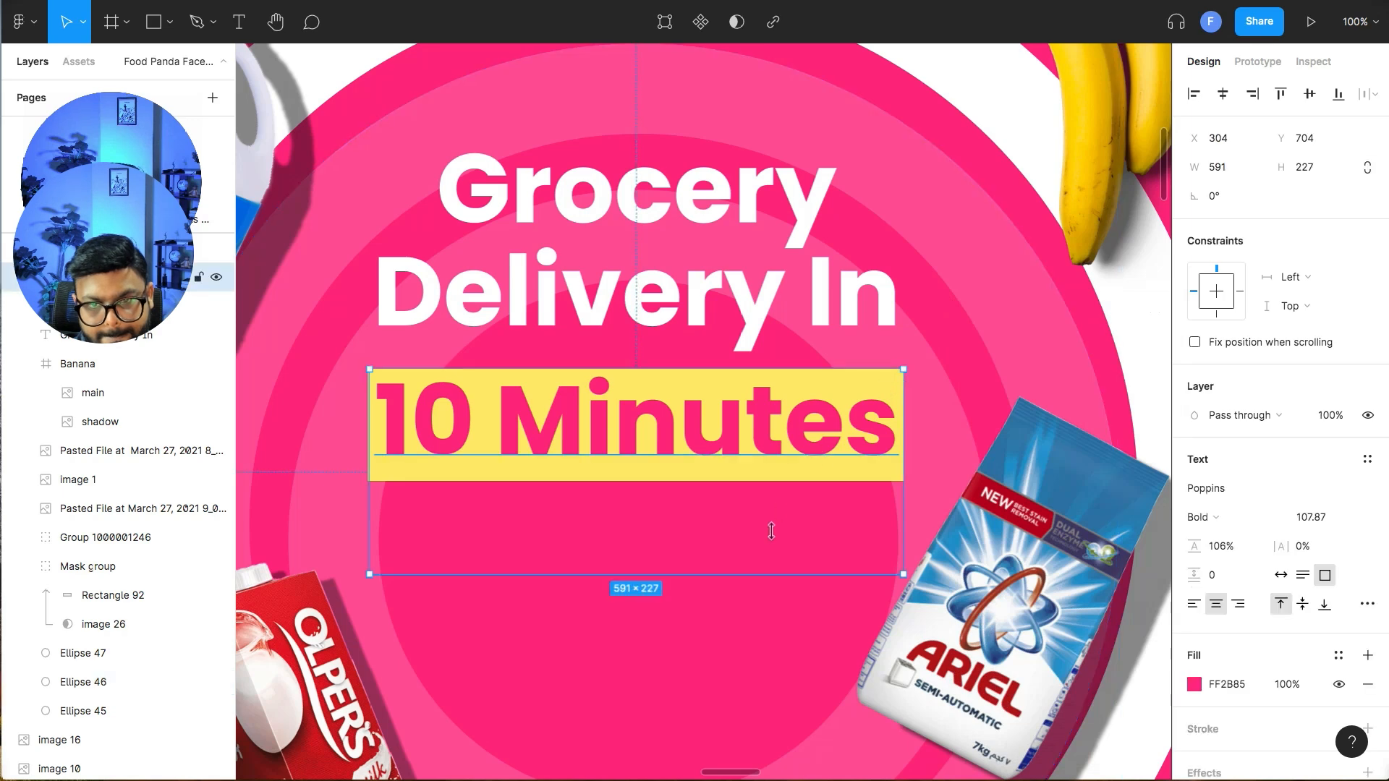
- Shorten the "10 Minutes" text box to 112 high and widen the yellow rectangle on both sides to 710
{"action": "left_click_drag", "start_coordinate": [772, 579], "coordinate": [772, 477]}
{"action": "left_click", "coordinate": [846, 397]}
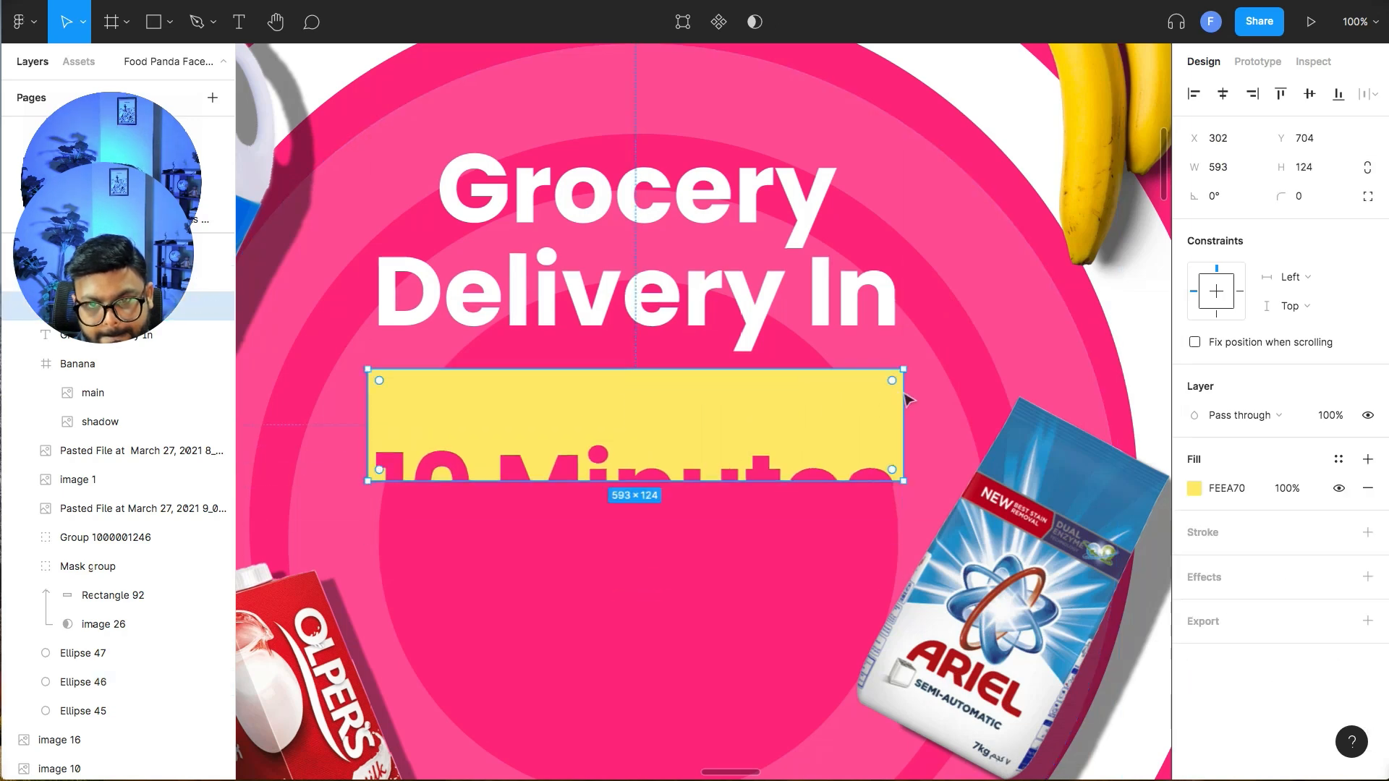
{"action": "left_click_drag", "start_coordinate": [903, 395], "coordinate": [972, 394]}
{"action": "left_click_drag", "start_coordinate": [372, 420], "coordinate": [329, 421]}
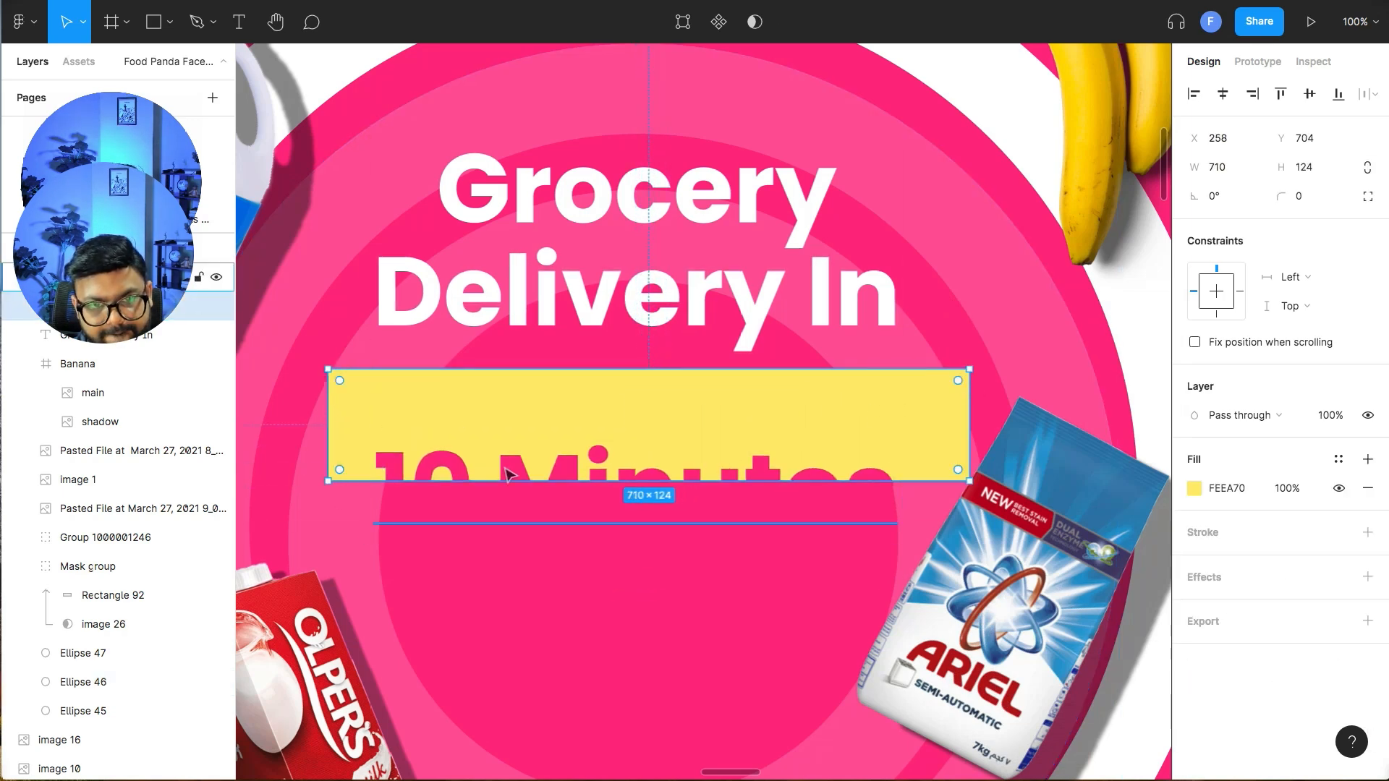
- Move the "10 Minutes" text up onto the middle of the widened yellow rectangle at X 317, Y 708
{"action": "left_click", "coordinate": [561, 434]}
{"action": "left_click_drag", "start_coordinate": [561, 434], "coordinate": [574, 412]}
- Extend the yellow rectangle upward to 161 high and place it behind the "Grocery Delivery In" headline
{"action": "left_click", "coordinate": [933, 378]}
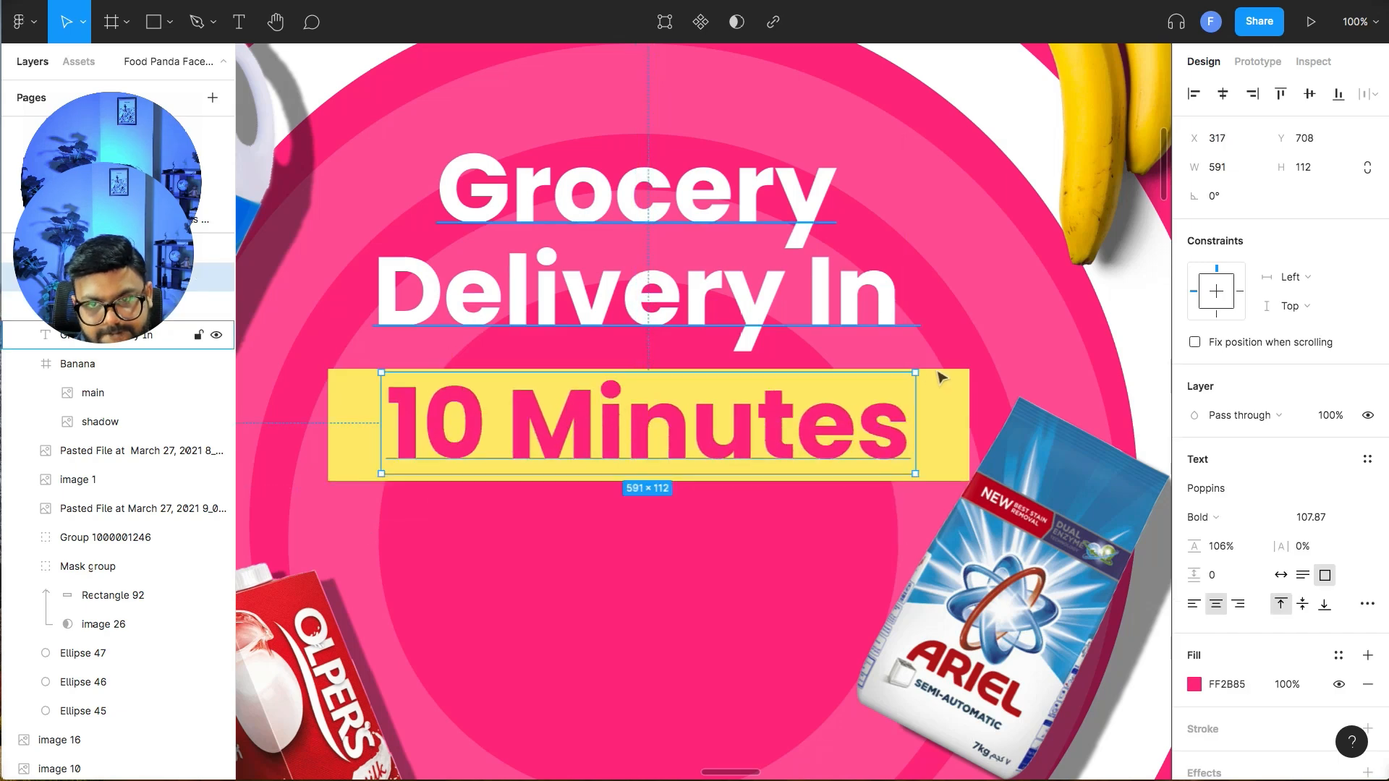
{"action": "left_click_drag", "start_coordinate": [889, 369], "coordinate": [243, 350]}
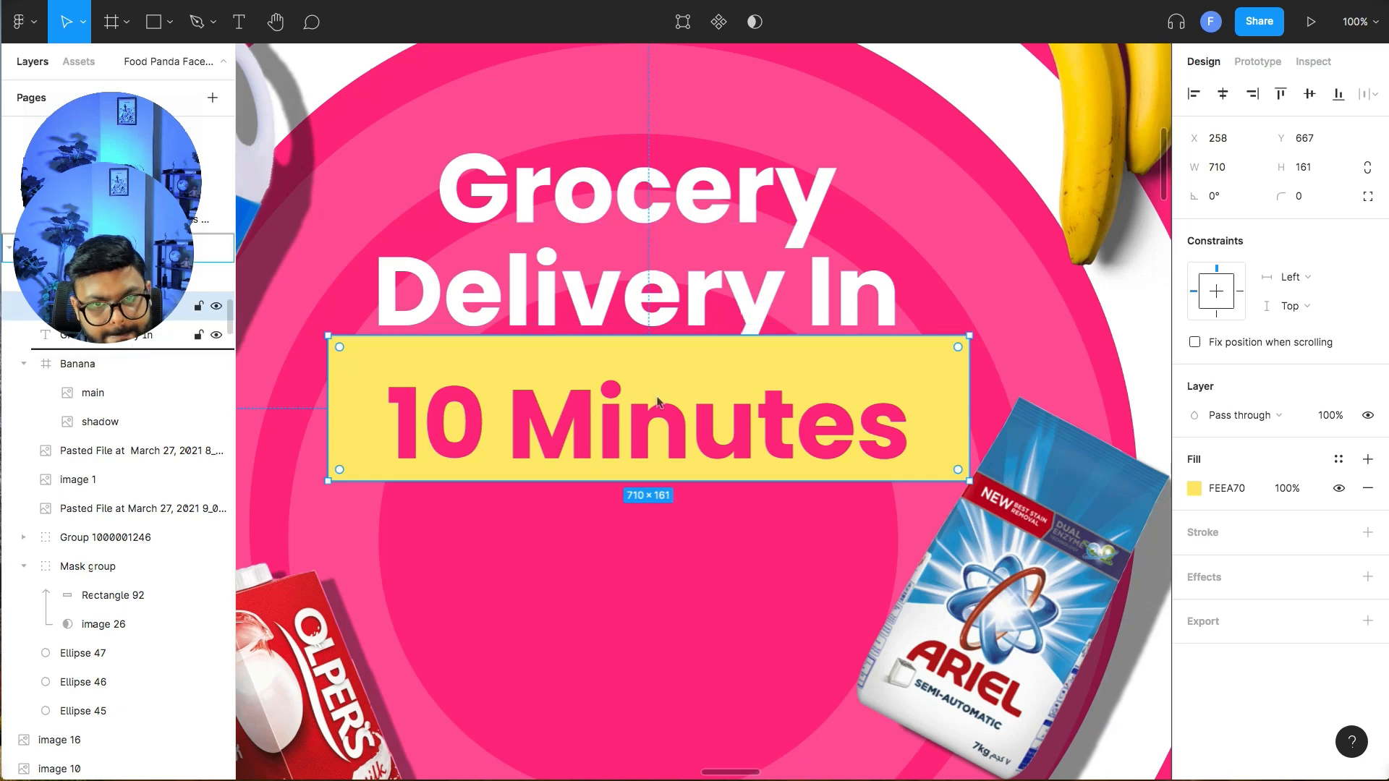
{"action": "left_click_drag", "start_coordinate": [584, 402], "coordinate": [284, 371]}
{"action": "left_click", "coordinate": [579, 496]}
- Nudge the "Grocery Delivery In" headline up slightly and give it a drop shadow with a blur of 40
{"action": "left_click", "coordinate": [660, 308]}
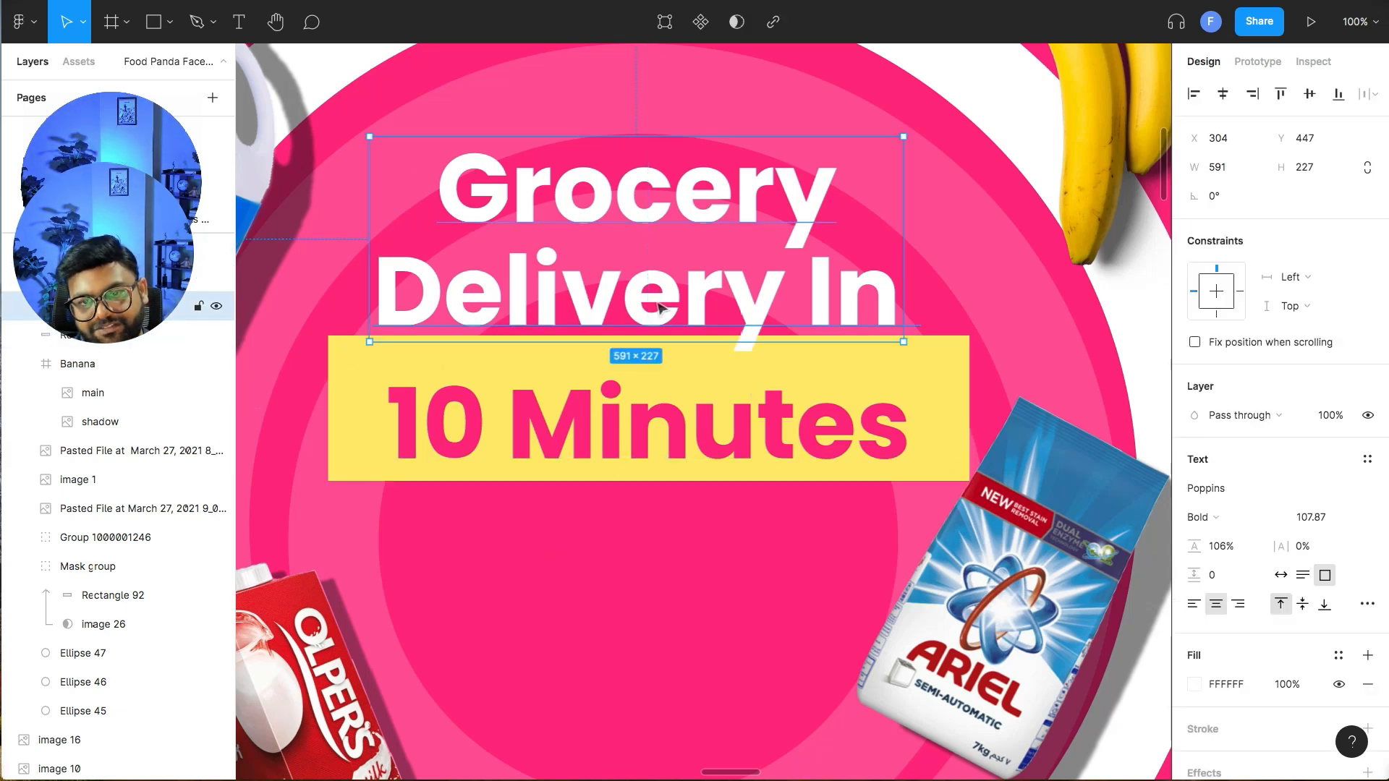
{"action": "left_click_drag", "start_coordinate": [660, 307], "coordinate": [660, 301]}
{"action": "scroll", "coordinate": [1305, 651], "scroll_direction": "down", "scroll_amount": 3}
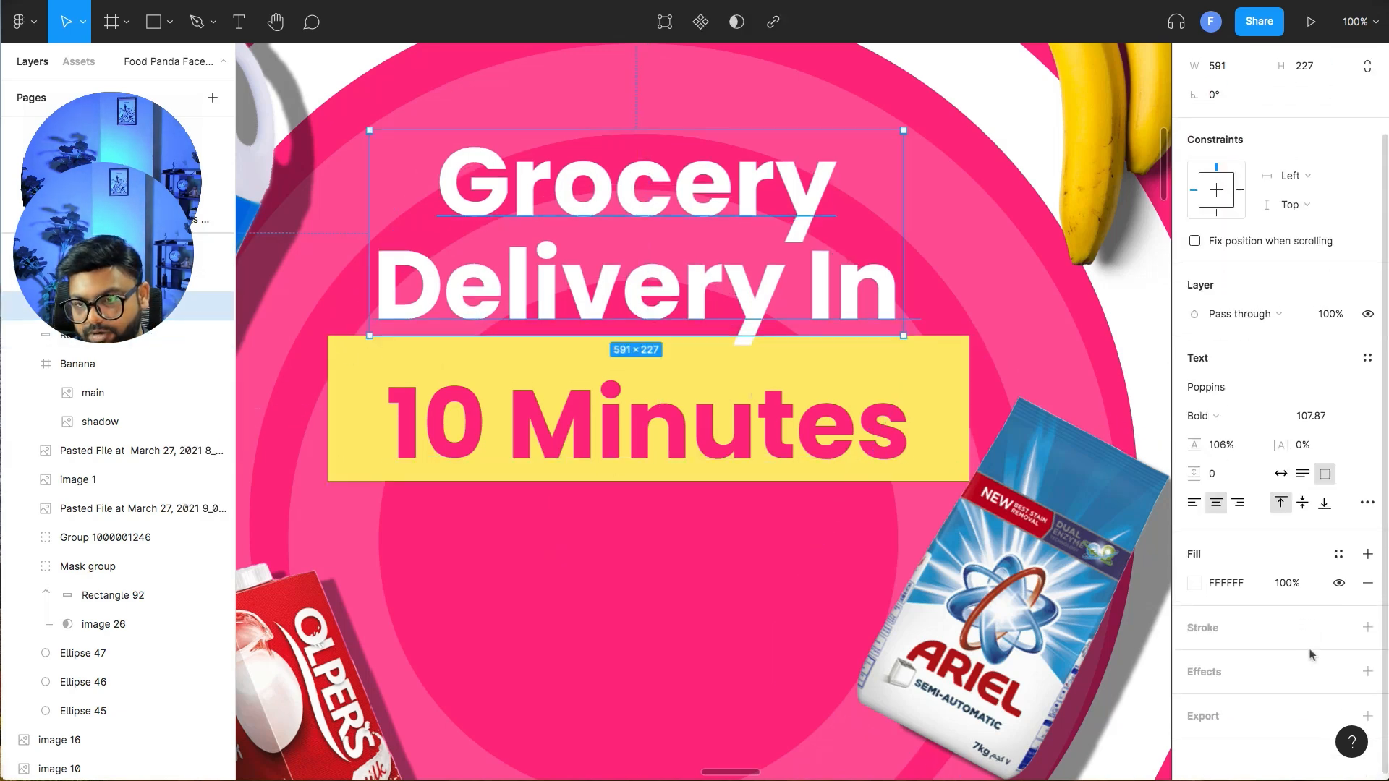
{"action": "left_click", "coordinate": [1369, 667]}
{"action": "left_click", "coordinate": [1194, 696]}
{"action": "left_click", "coordinate": [1009, 695]}
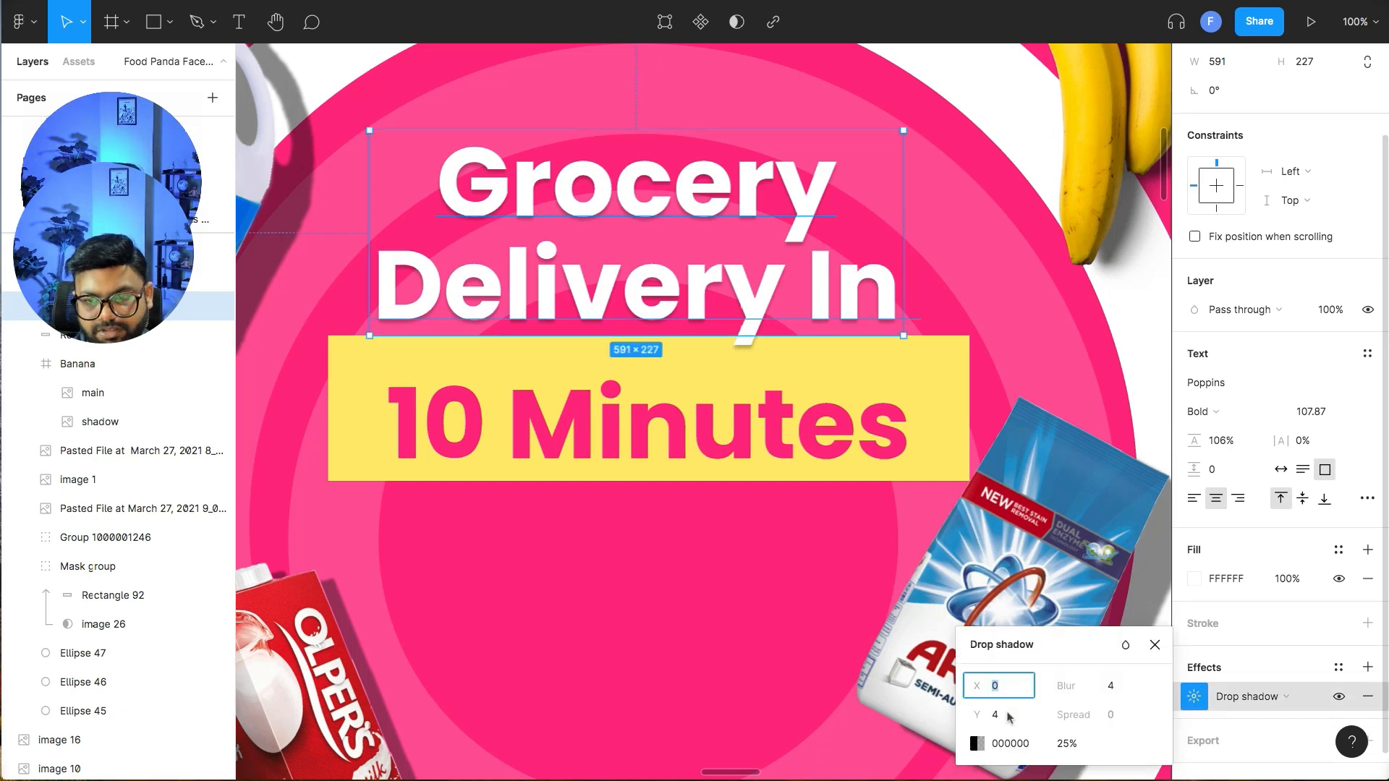
{"action": "left_click", "coordinate": [1114, 691]}
{"action": "type", "text": "40"}
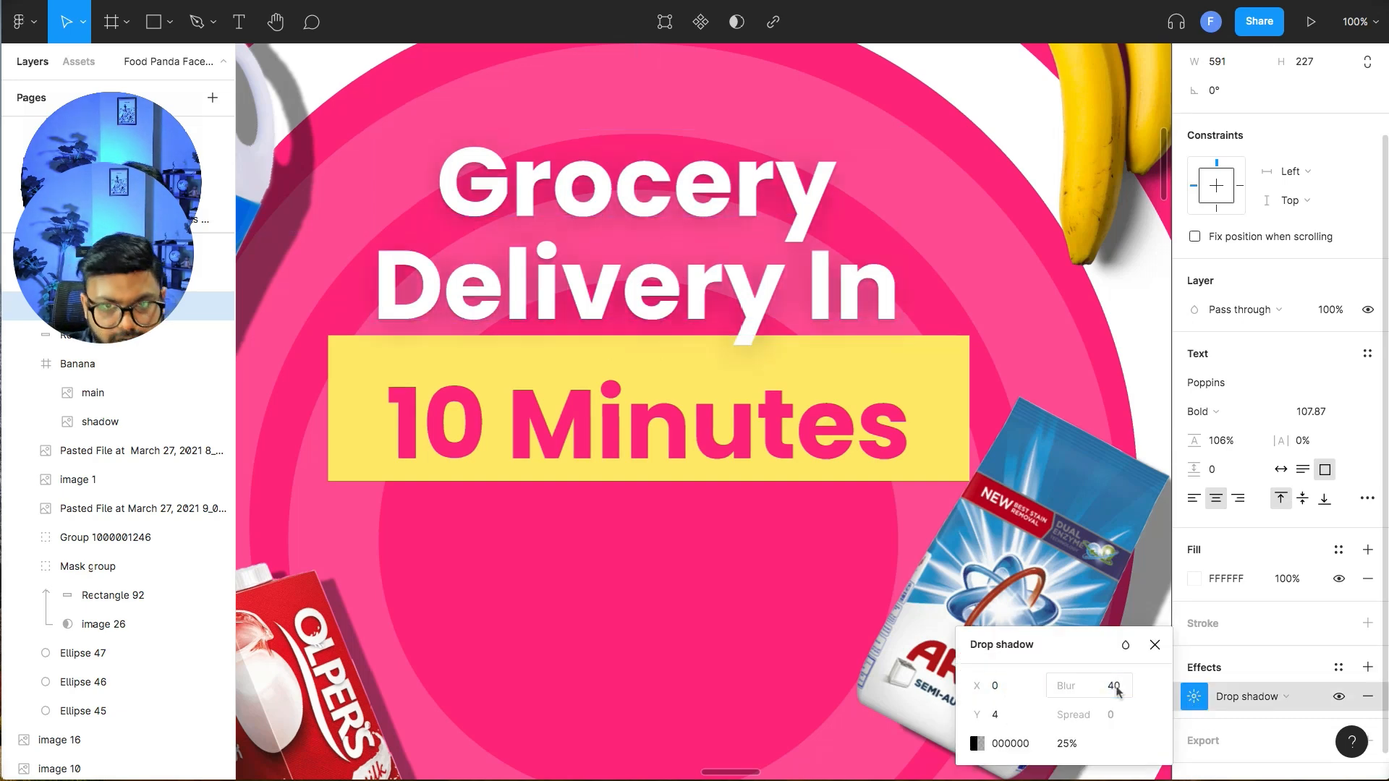
- Nudge the "10 Minutes" text slightly upward to centre it vertically in the yellow rectangle
{"action": "left_click", "coordinate": [622, 427]}
{"action": "left_click", "coordinate": [591, 438]}
{"action": "left_click_drag", "start_coordinate": [591, 438], "coordinate": [592, 428]}
- Slant the yellow rectangle into a parallelogram about 755 wide by shifting its two upper corner points to the right
{"action": "left_click", "coordinate": [350, 384]}
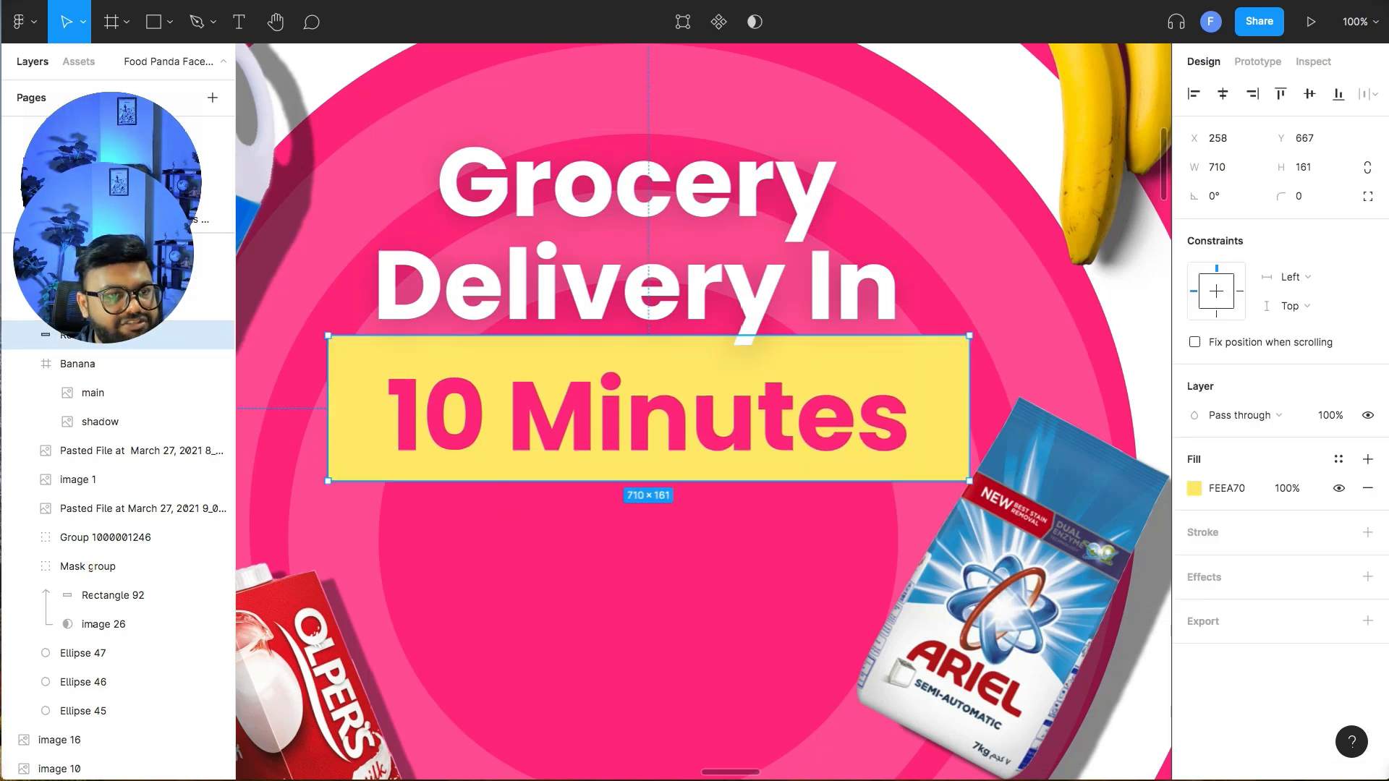
{"action": "double_click", "coordinate": [361, 359]}
{"action": "left_click_drag", "start_coordinate": [328, 335], "coordinate": [348, 337]}
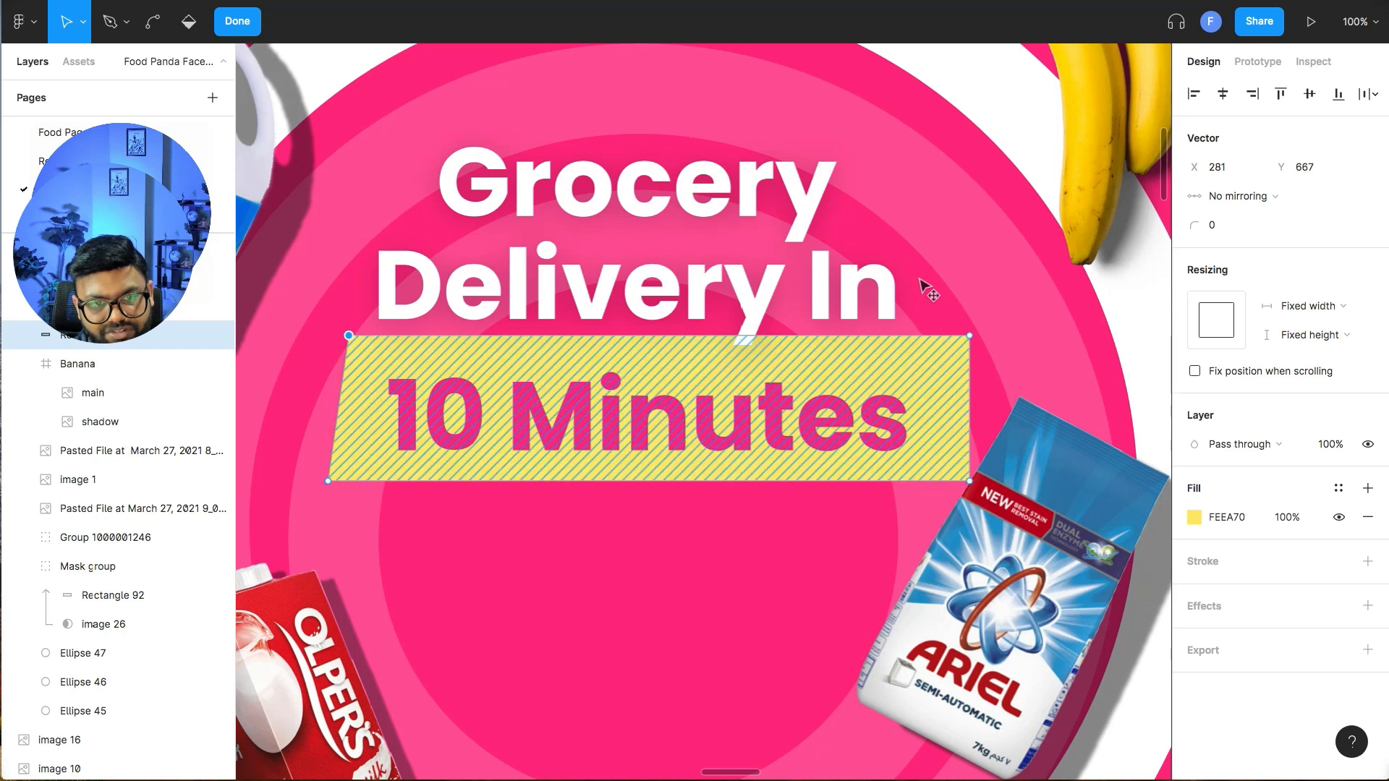
{"action": "left_click", "coordinate": [970, 336], "text": "shift"}
{"action": "left_click_drag", "start_coordinate": [970, 337], "coordinate": [991, 336]}
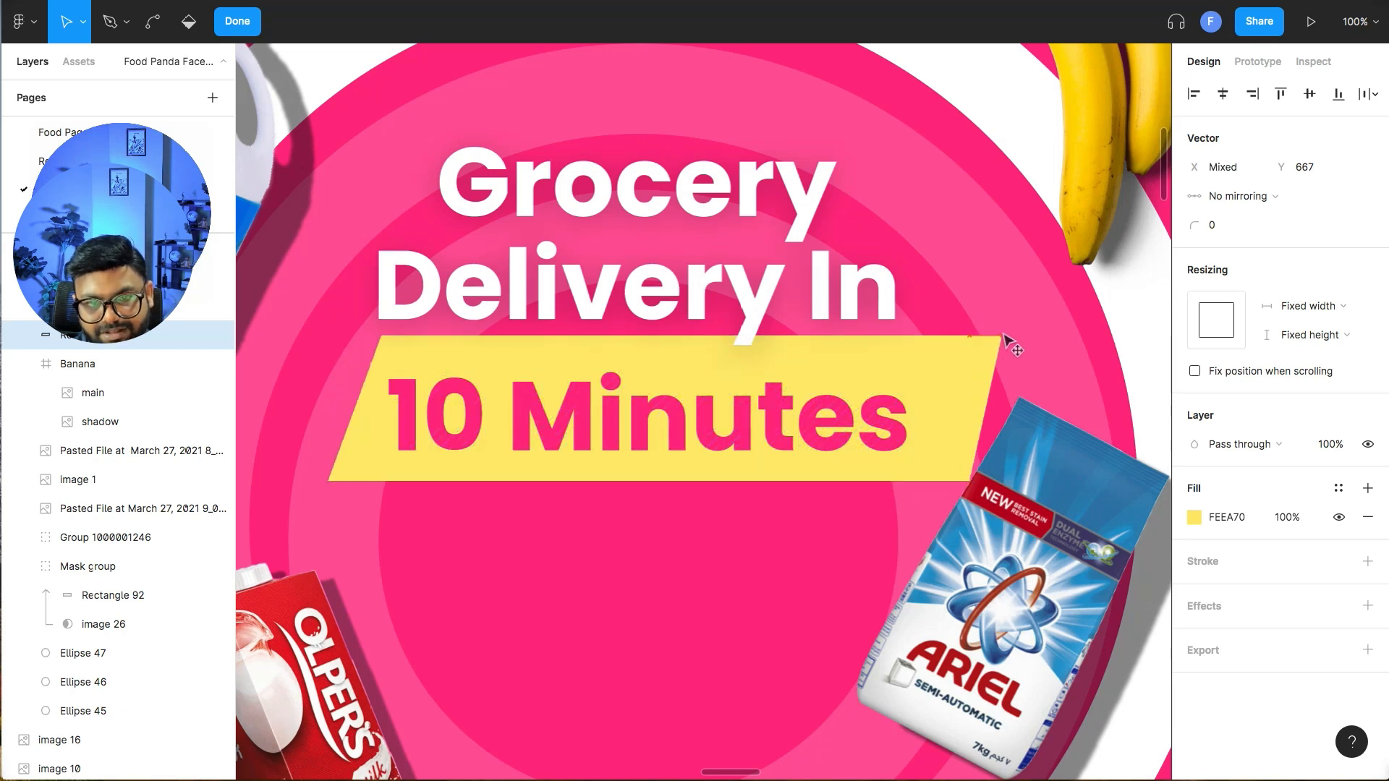
{"action": "key", "text": "Escape"}
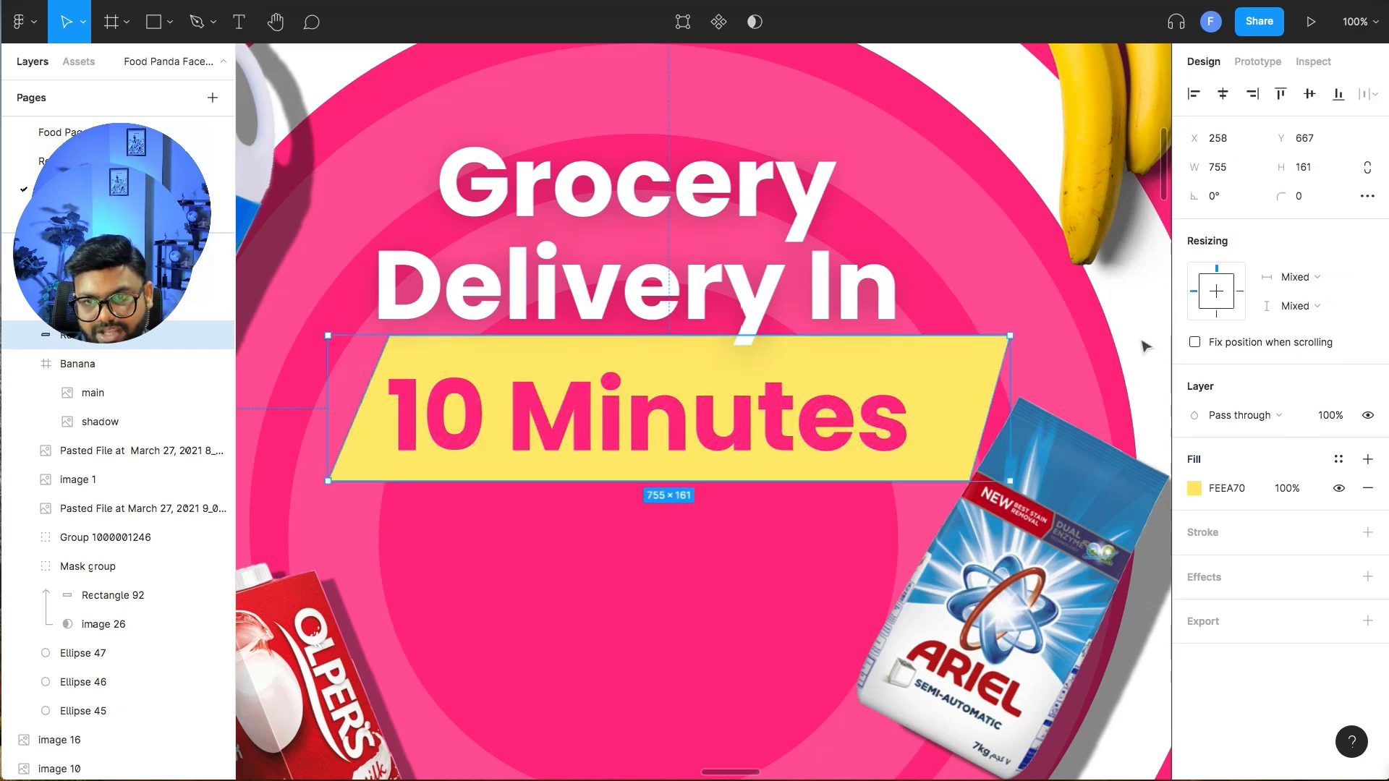
- Move the slanted yellow bar to X 214 and its "10 Minutes" text to X 306, Y 692
{"action": "left_click_drag", "start_coordinate": [893, 369], "coordinate": [856, 369]}
{"action": "left_click_drag", "start_coordinate": [814, 449], "coordinate": [824, 433]}
{"action": "left_click", "coordinate": [1085, 330]}
- Examine Post 1 as a whole and alongside the other post frames and the style guide
{"action": "key", "text": "minus"}
{"action": "key", "text": "minus"}
{"action": "key", "text": "minus"}
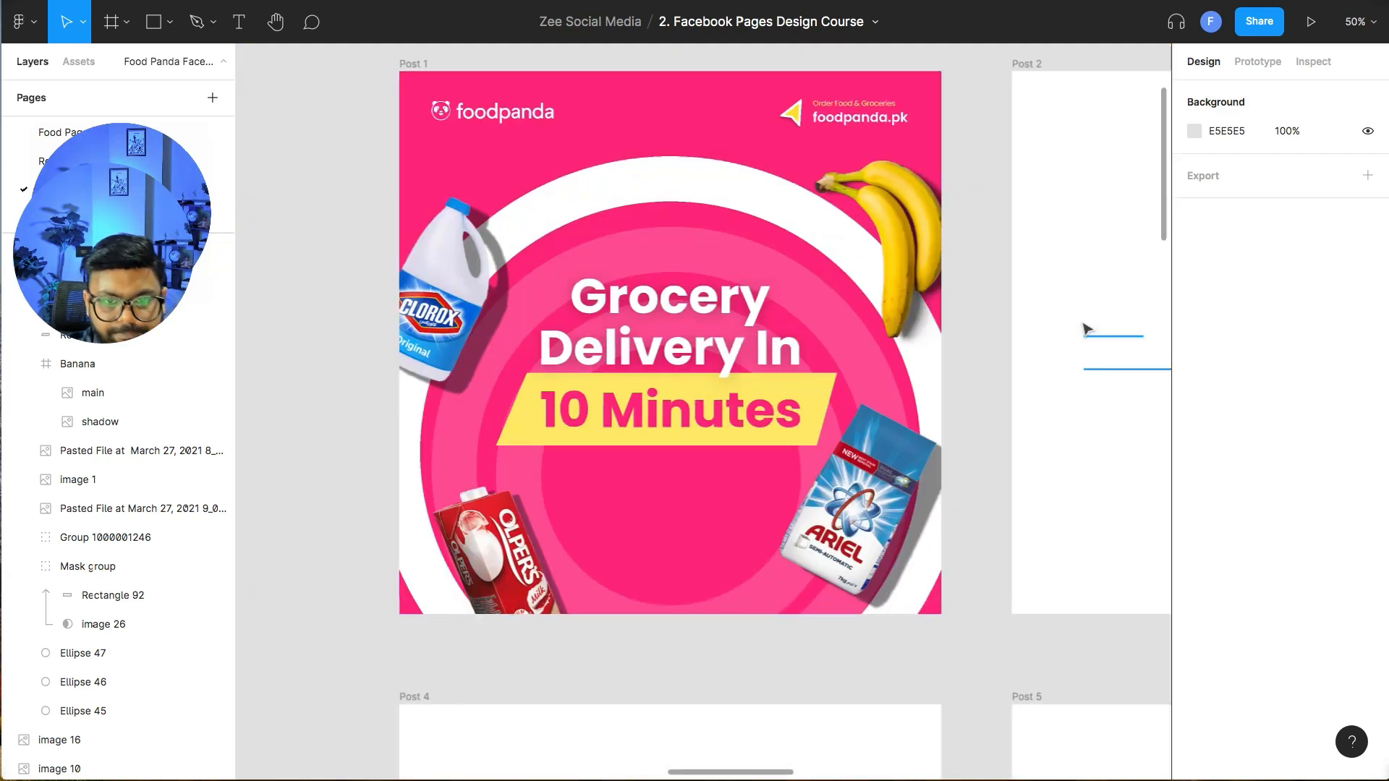
{"action": "key", "text": "plus"}
{"action": "key", "text": "plus"}
{"action": "key", "text": "minus"}
{"action": "key", "text": "minus"}
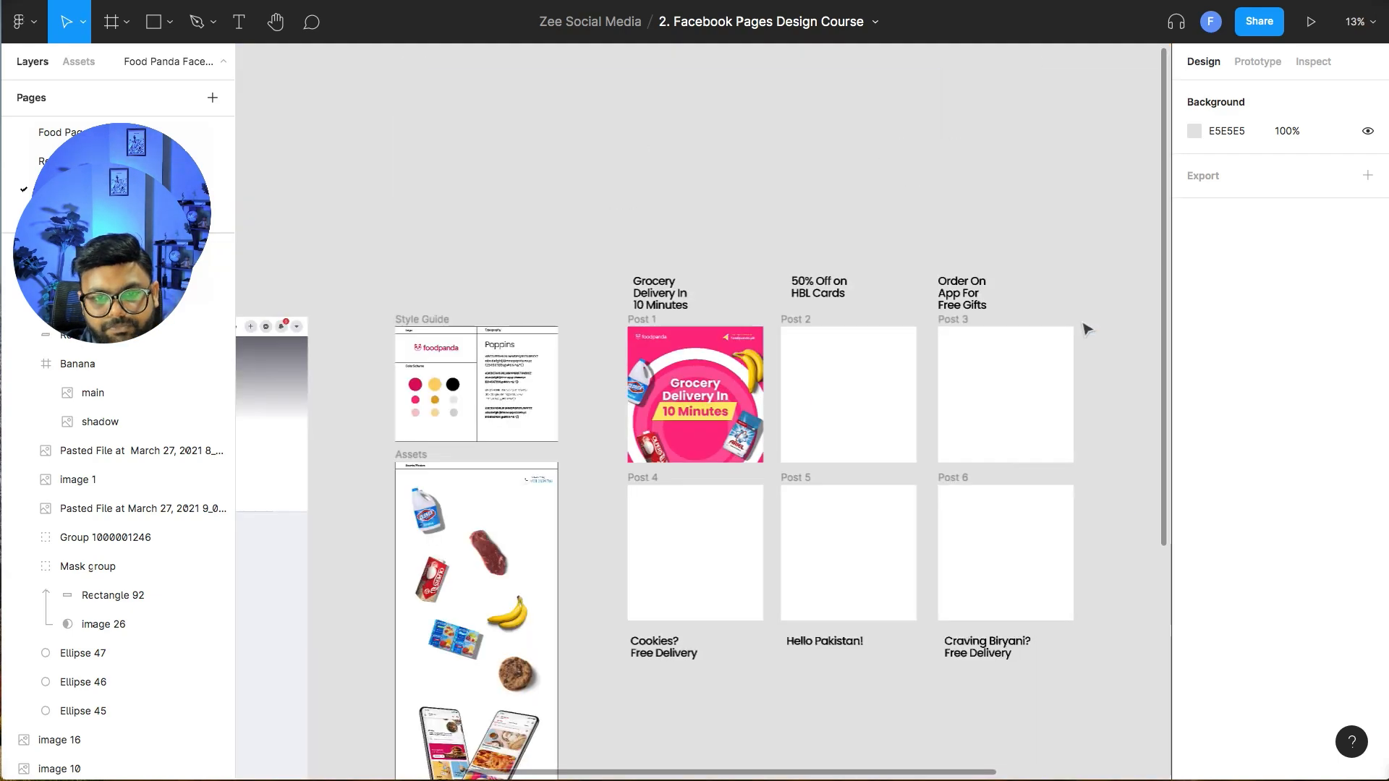
{"action": "key", "text": "plus"}
{"action": "key", "text": "plus"}
- Change the yellow bar's text to "10 Mins" and scale it up to font size 157
{"action": "double_click", "coordinate": [726, 419]}
{"action": "left_click_drag", "start_coordinate": [695, 418], "coordinate": [857, 419]}
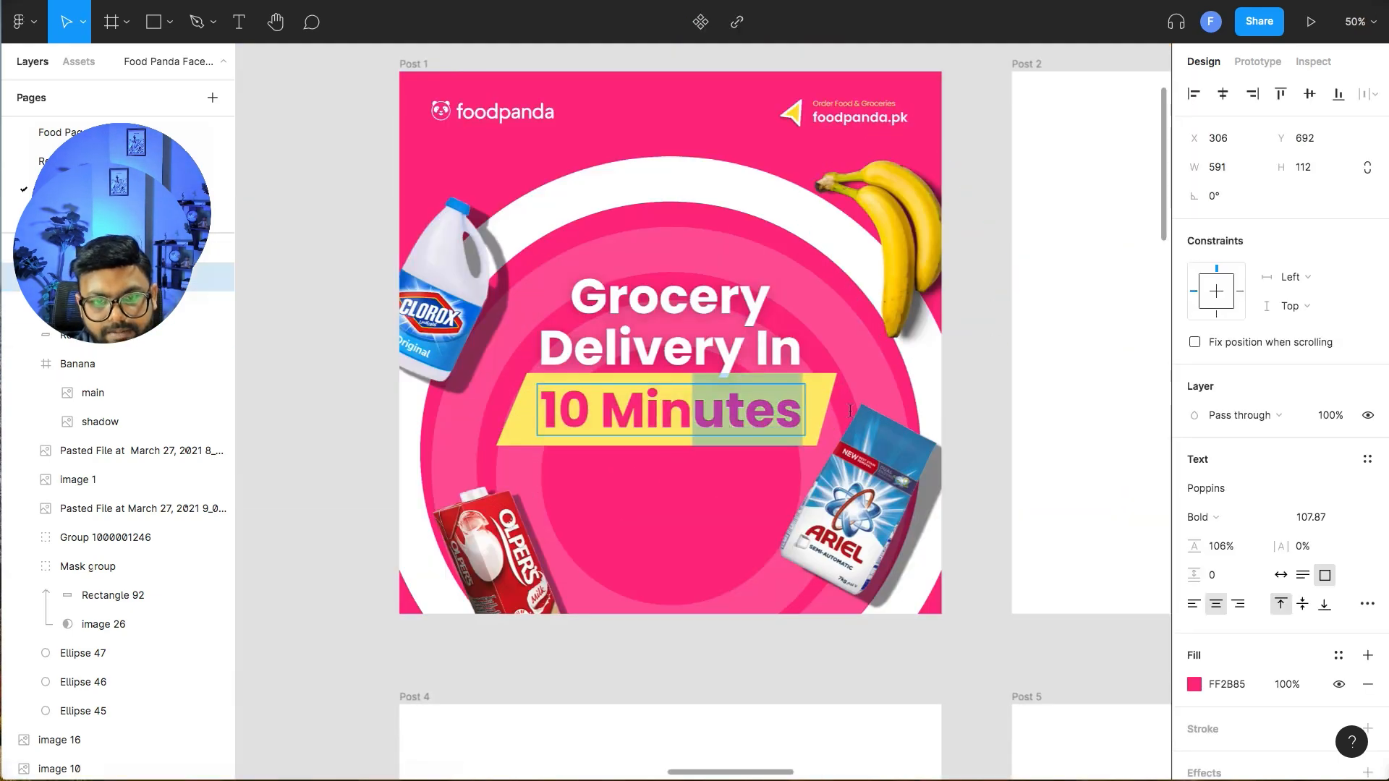
{"action": "type", "text": "s"}
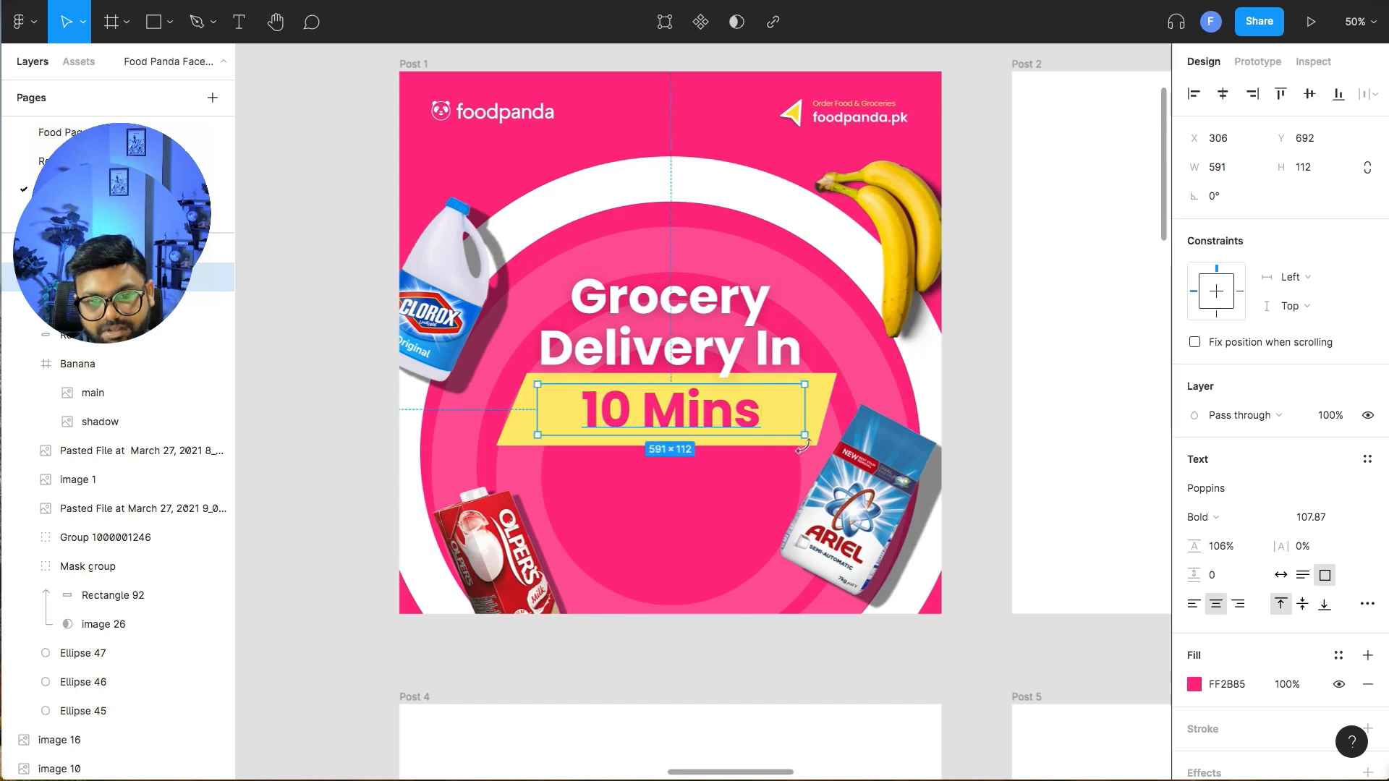
{"action": "left_click_drag", "start_coordinate": [808, 422], "coordinate": [762, 436]}
- Extend the yellow bar's lower edge to enclose the "10 Mins" text, and nudge the bar and text together into alignment
{"action": "left_click", "coordinate": [827, 396]}
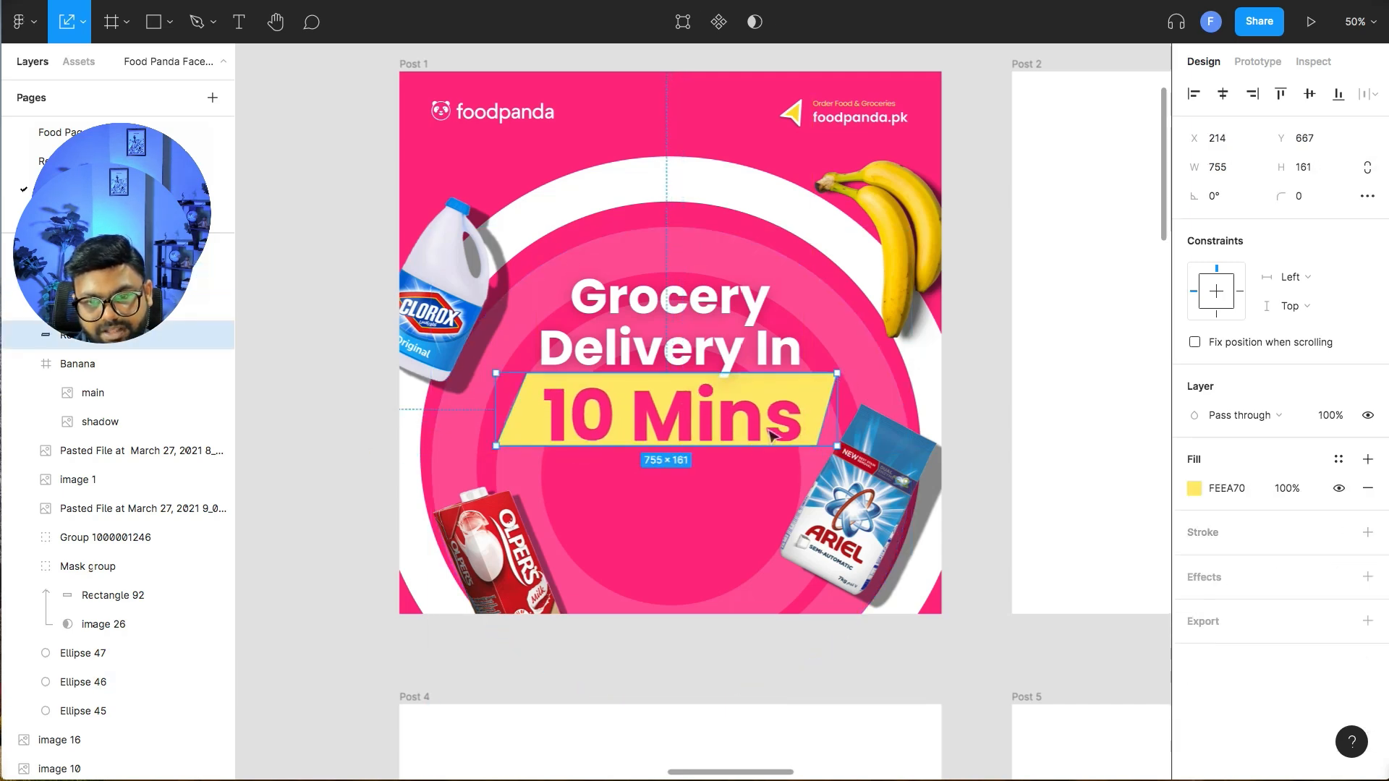
{"action": "left_click_drag", "start_coordinate": [747, 448], "coordinate": [747, 452]}
{"action": "left_click", "coordinate": [968, 409]}
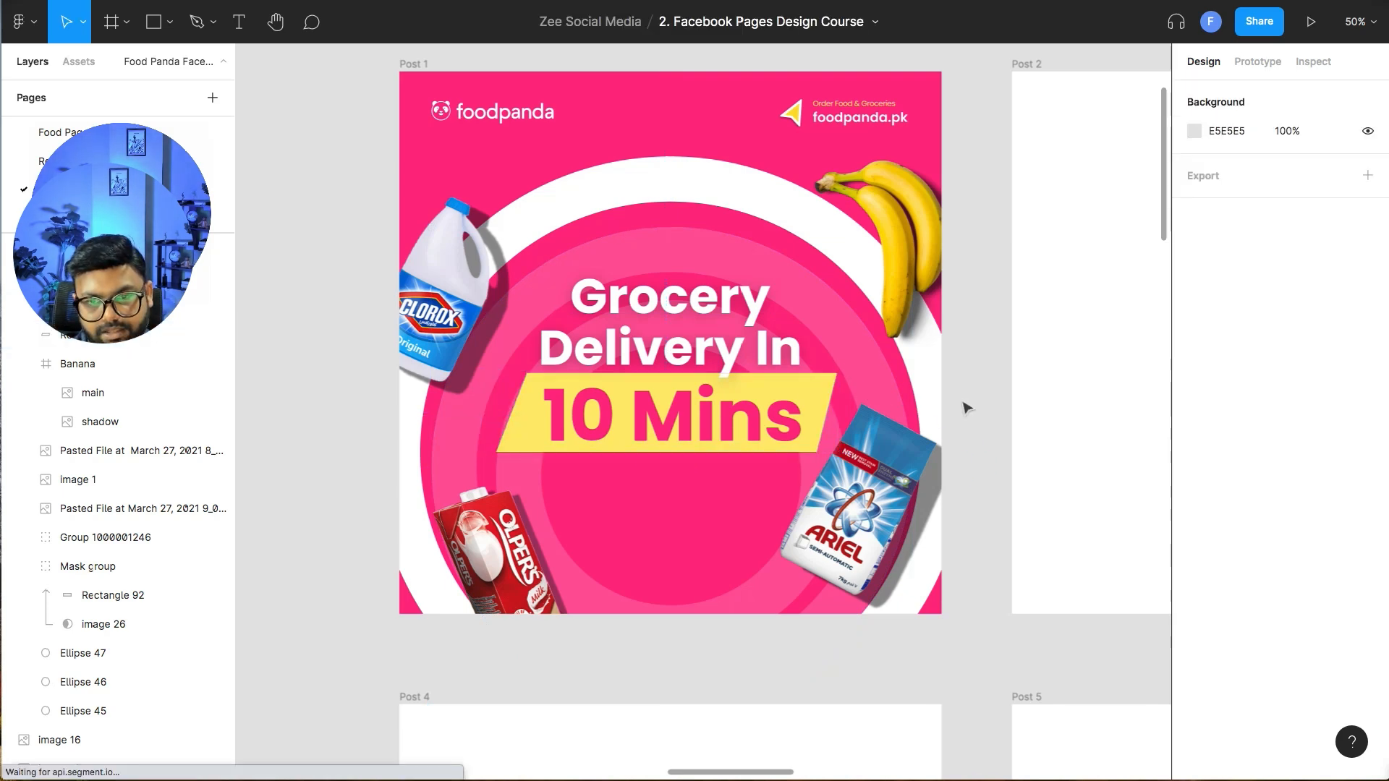
{"action": "left_click", "coordinate": [559, 445]}
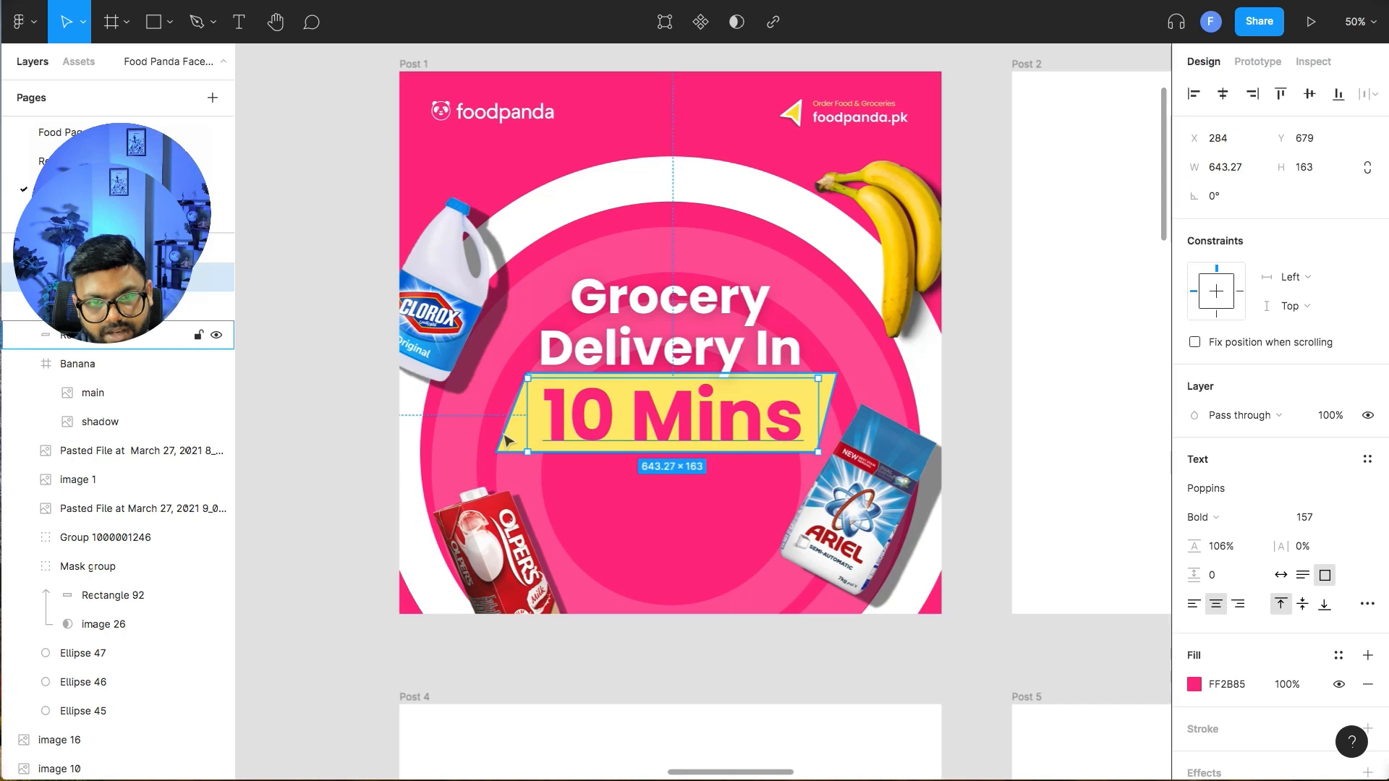
{"action": "left_click_drag", "start_coordinate": [525, 439], "coordinate": [527, 439]}
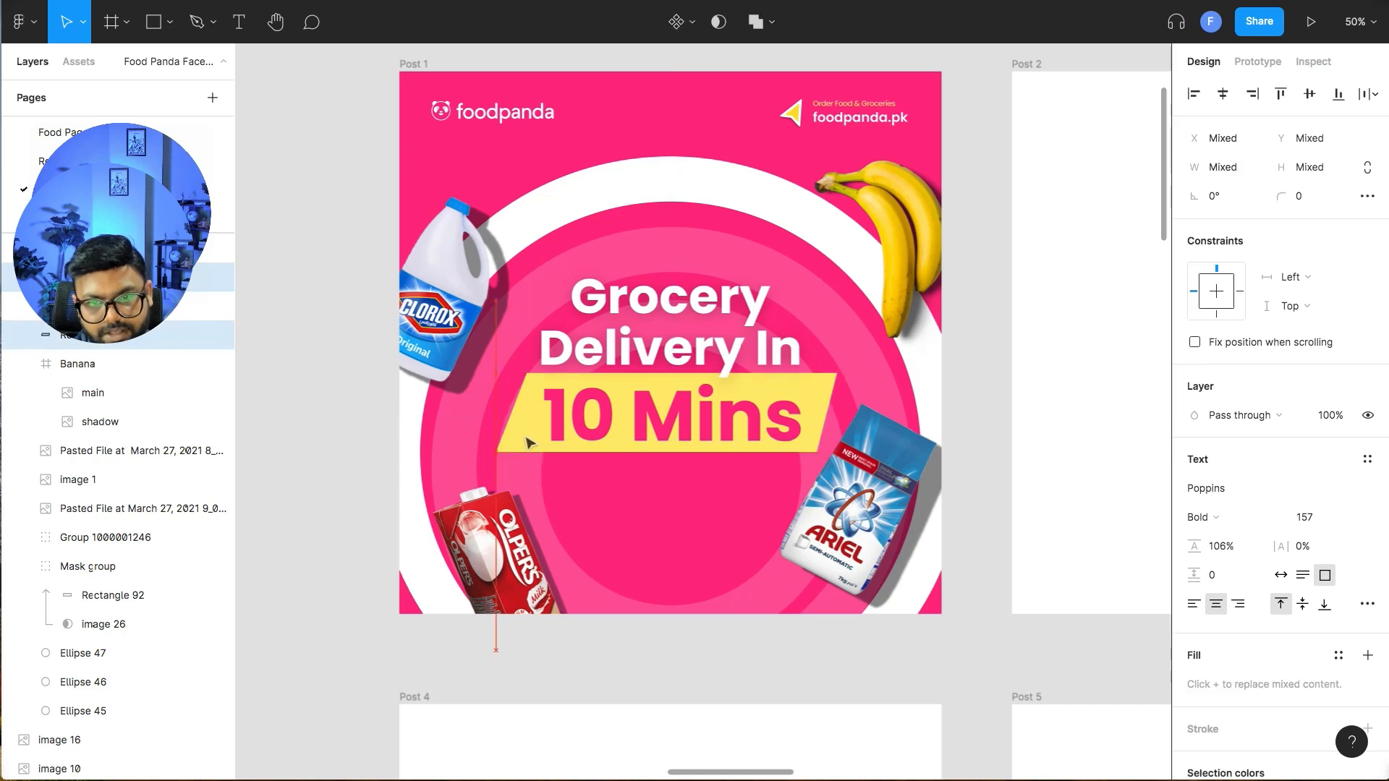
{"action": "left_click", "coordinate": [960, 453]}
- Move the "Grocery Delivery In" headline up to Y 411, leaving a gap above the yellow bar
{"action": "scroll", "coordinate": [693, 299], "scroll_direction": "down", "scroll_amount": 1}
{"action": "left_click_drag", "start_coordinate": [691, 294], "coordinate": [685, 282]}
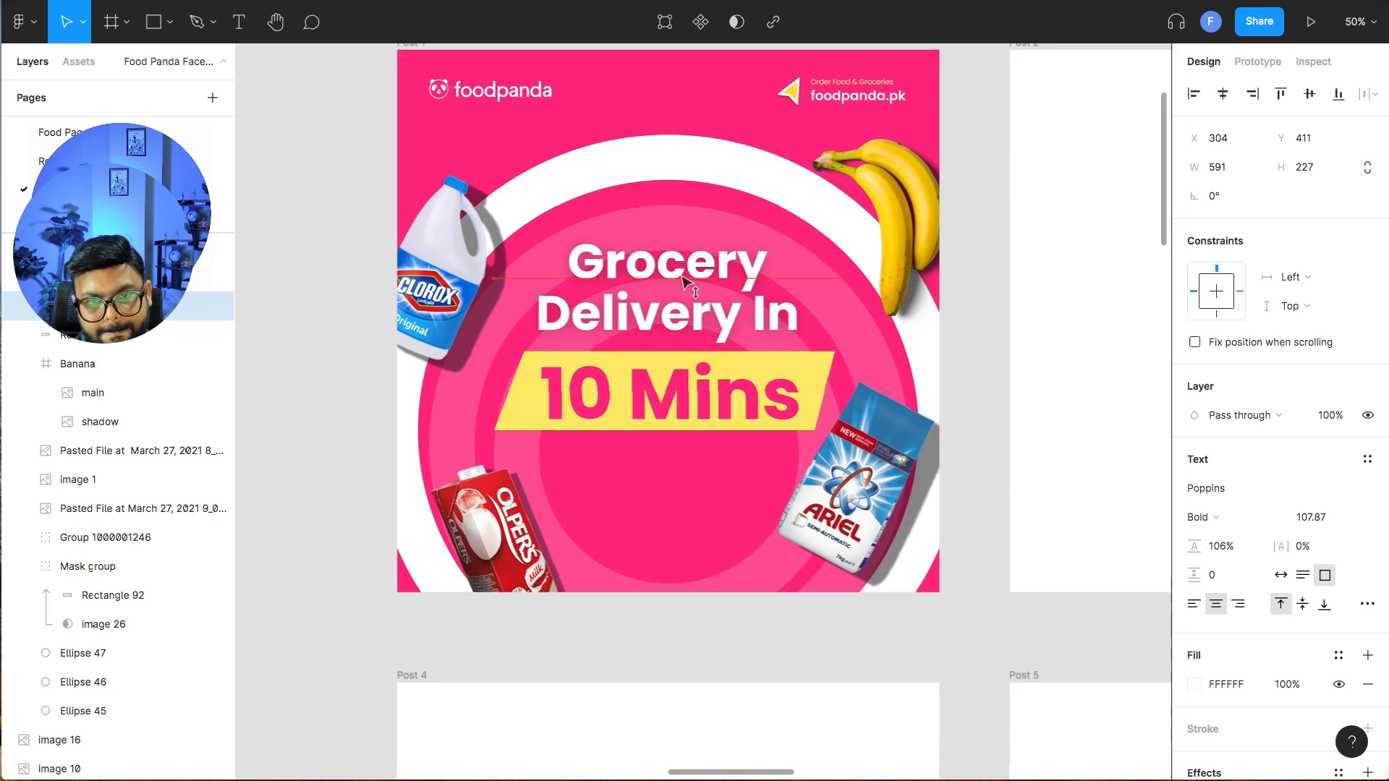
{"action": "left_click", "coordinate": [992, 382]}
- Try the bar's yellow (FEEA70) as the stroke colour of the outermost white ring
{"action": "left_click", "coordinate": [647, 160]}
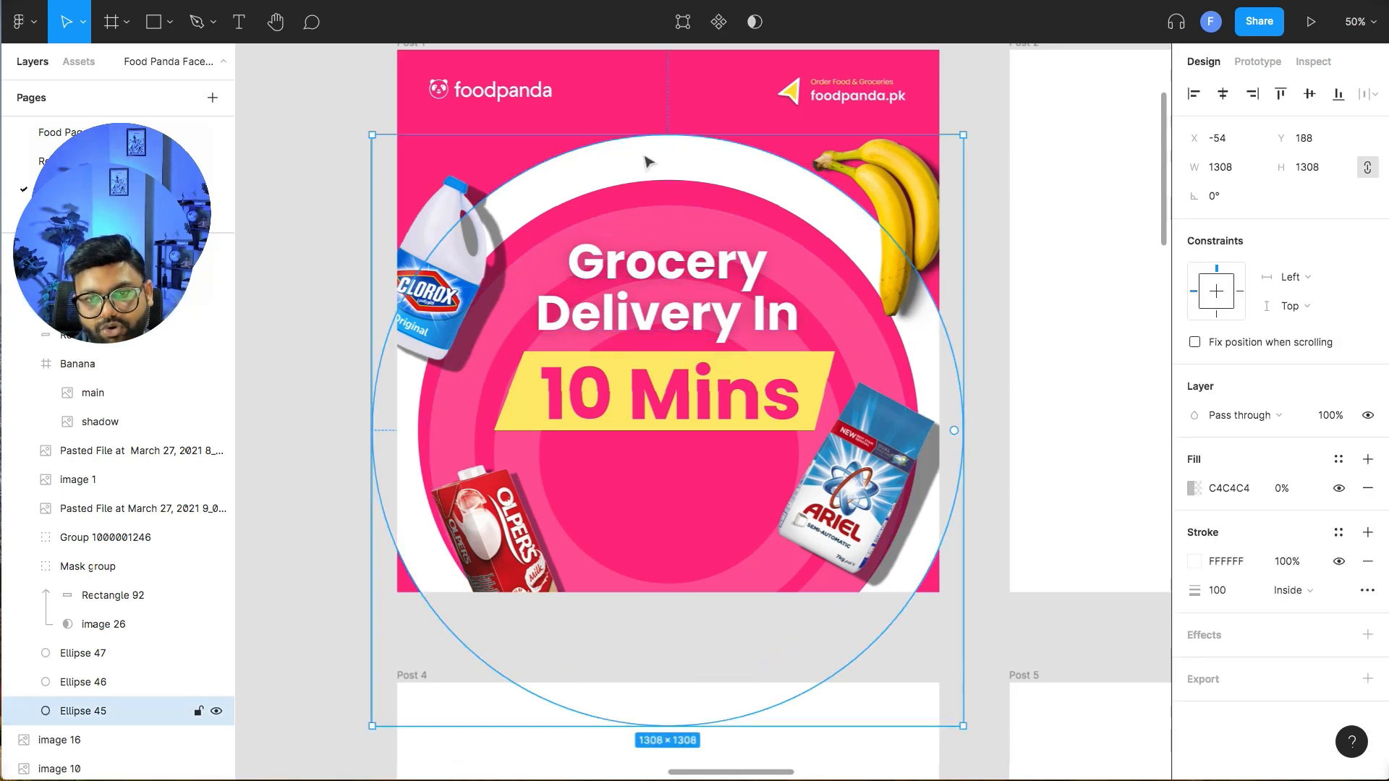
{"action": "left_click", "coordinate": [1196, 562]}
{"action": "left_click", "coordinate": [979, 577]}
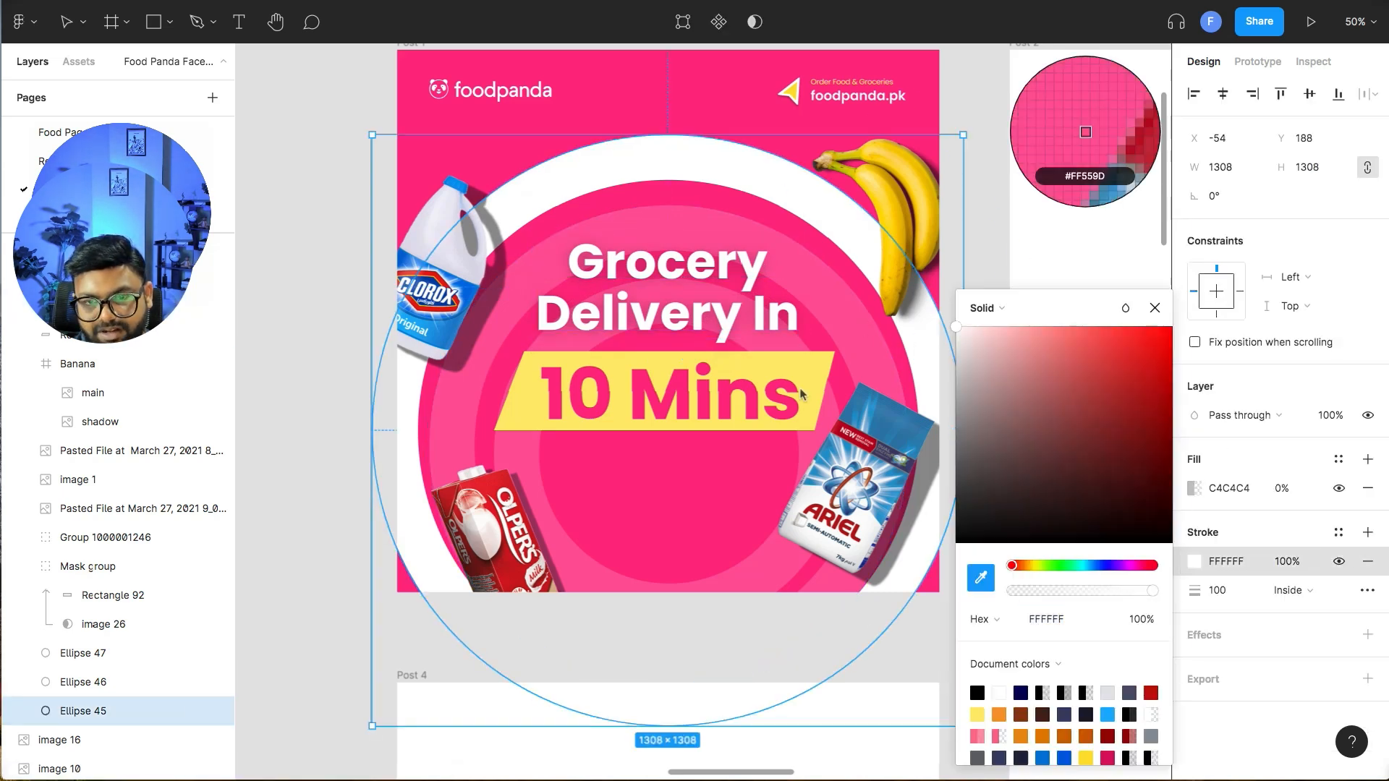
{"action": "left_click", "coordinate": [636, 405]}
{"action": "left_click", "coordinate": [304, 470]}
{"action": "key", "text": "super+z"}
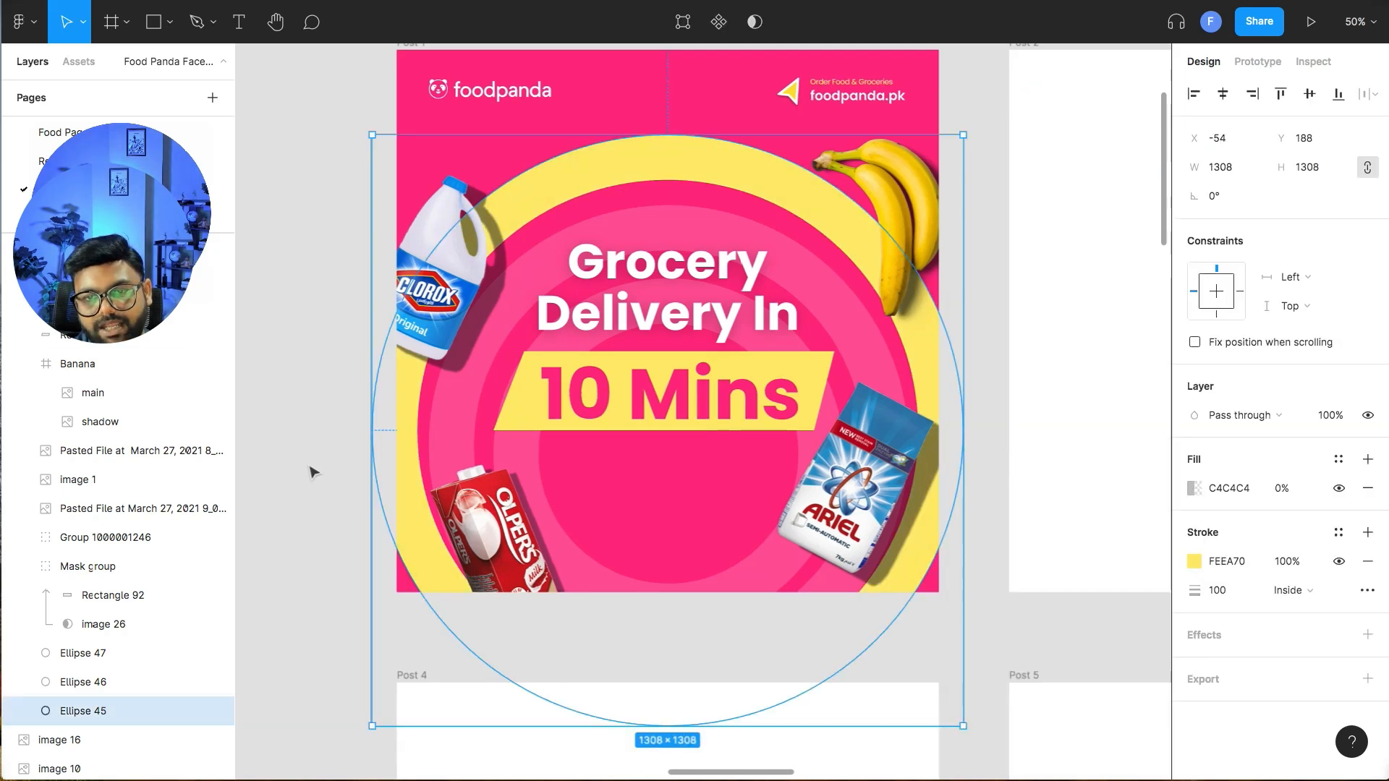
{"action": "key", "text": "super+z"}
- Try the outermost white ring at 50% layer opacity
{"action": "left_click", "coordinate": [1327, 418]}
{"action": "type", "text": "5"}
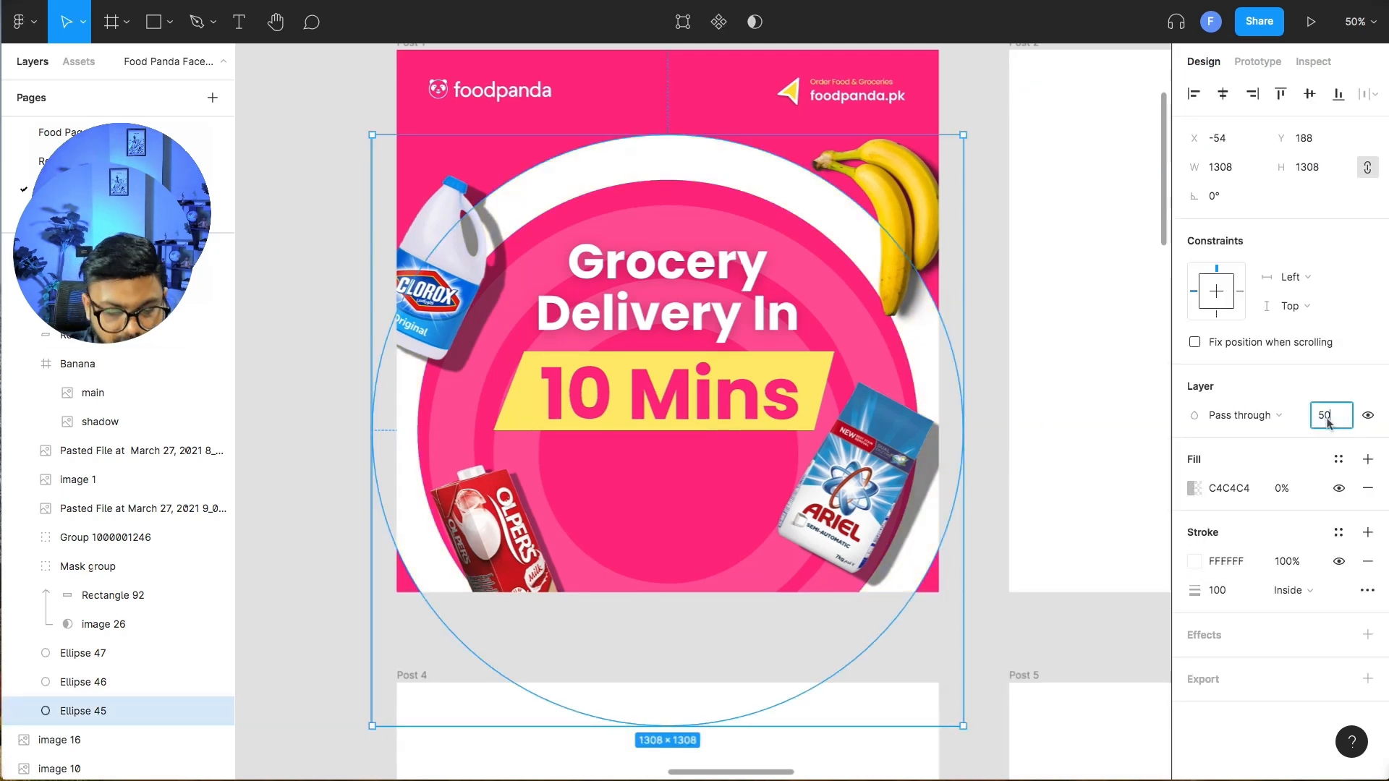
{"action": "type", "text": "0"}
{"action": "key", "text": "Return"}
{"action": "key", "text": "Escape"}
{"action": "key", "text": "super+z"}
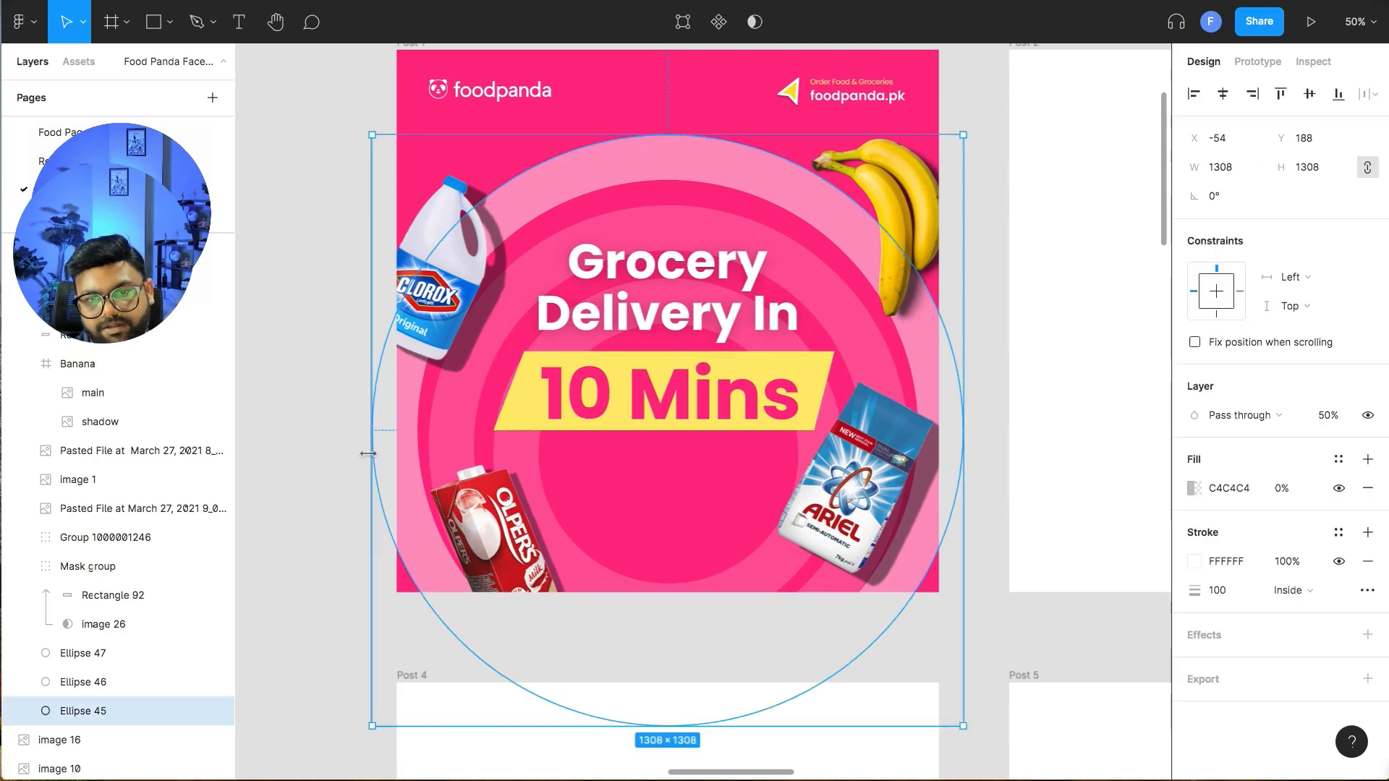
{"action": "key", "text": "super+z"}
- Move the Ariel detergent pack down and right to X 952.64, Y 694, away from the yellow bar
{"action": "left_click", "coordinate": [299, 481]}
{"action": "scroll", "coordinate": [313, 502], "scroll_direction": "up", "scroll_amount": 1}
{"action": "scroll", "coordinate": [506, 499], "scroll_direction": "down", "scroll_amount": 1}
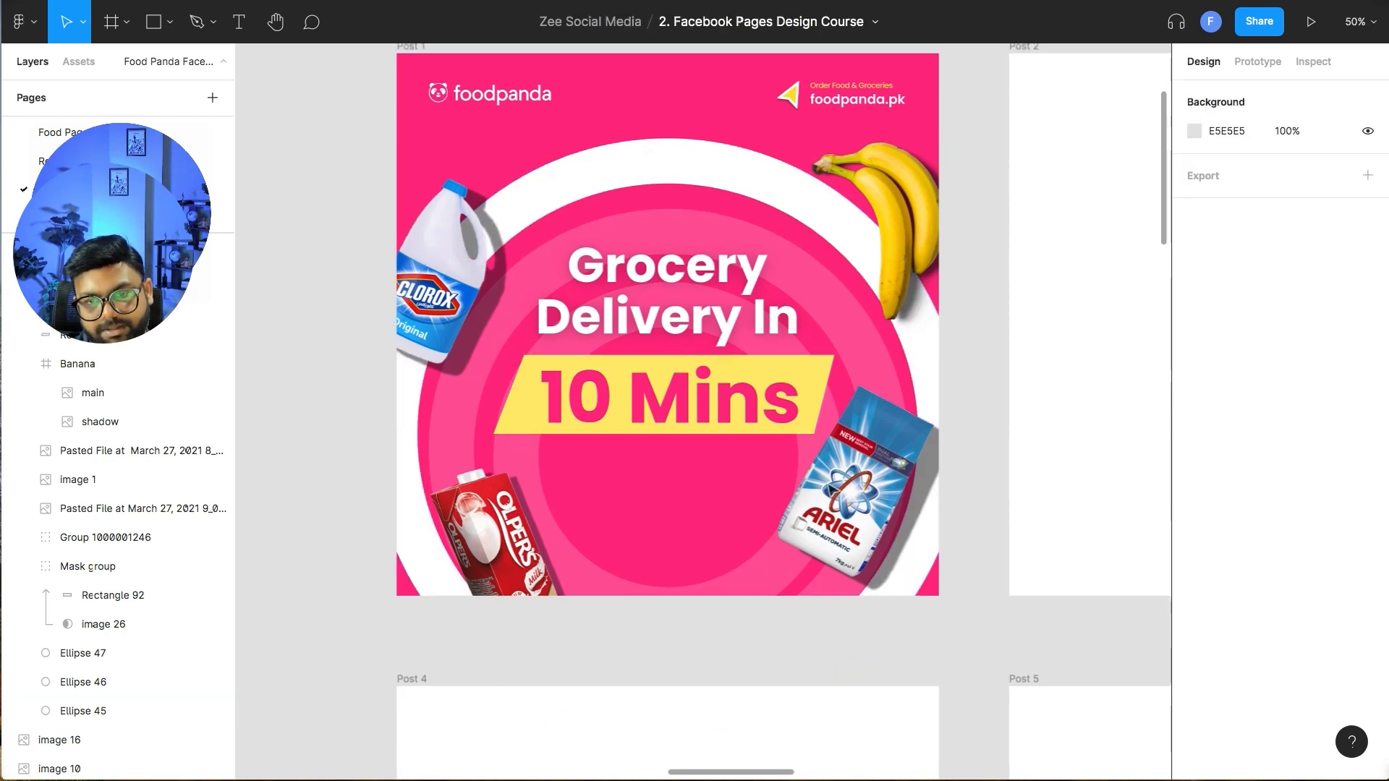
{"action": "left_click_drag", "start_coordinate": [876, 478], "coordinate": [888, 494]}
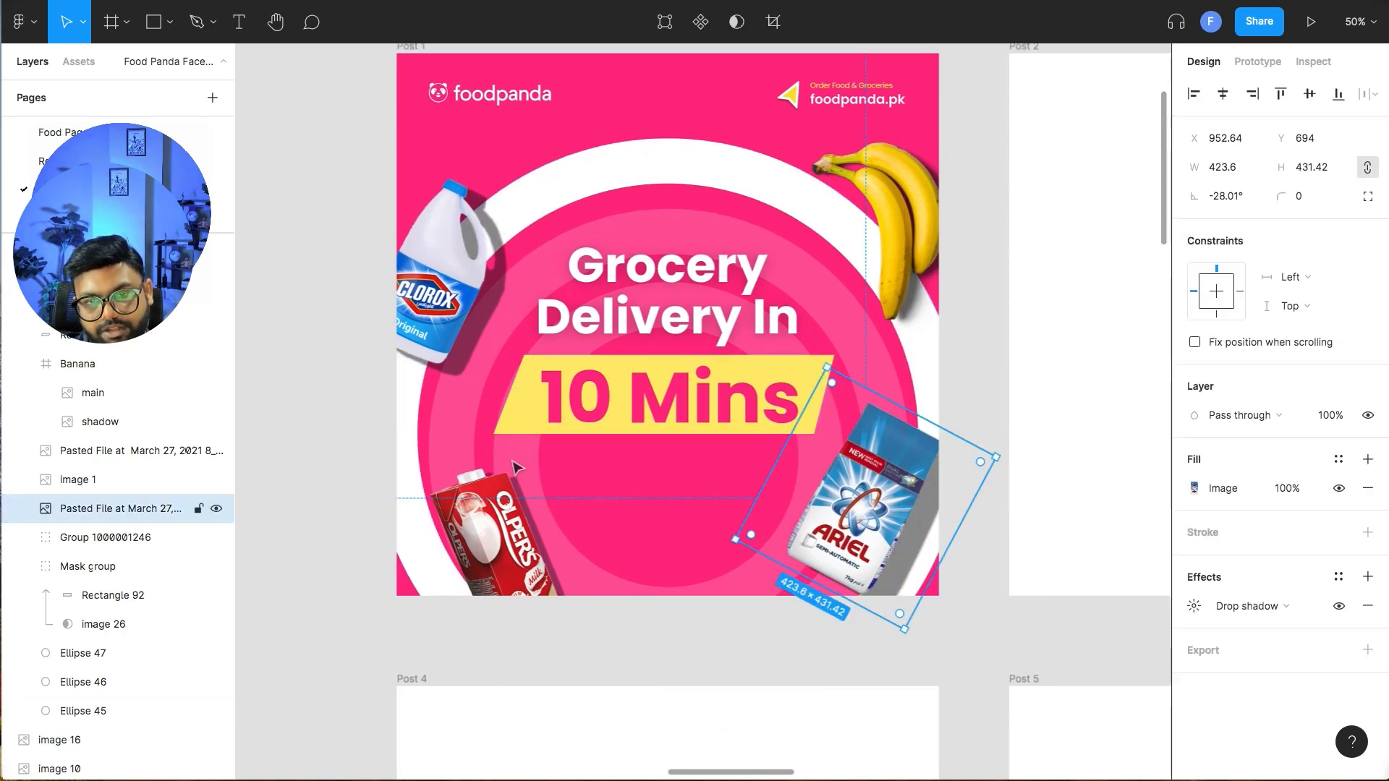
{"action": "left_click", "coordinate": [369, 421]}
- Examine the placement of the products, headline and yellow bar in Post 1 at close and wide views
{"action": "scroll", "coordinate": [941, 506], "scroll_direction": "up", "scroll_amount": 2}
{"action": "scroll", "coordinate": [987, 499], "scroll_direction": "down", "scroll_amount": 2}
{"action": "left_click_drag", "start_coordinate": [993, 430], "coordinate": [884, 477]}
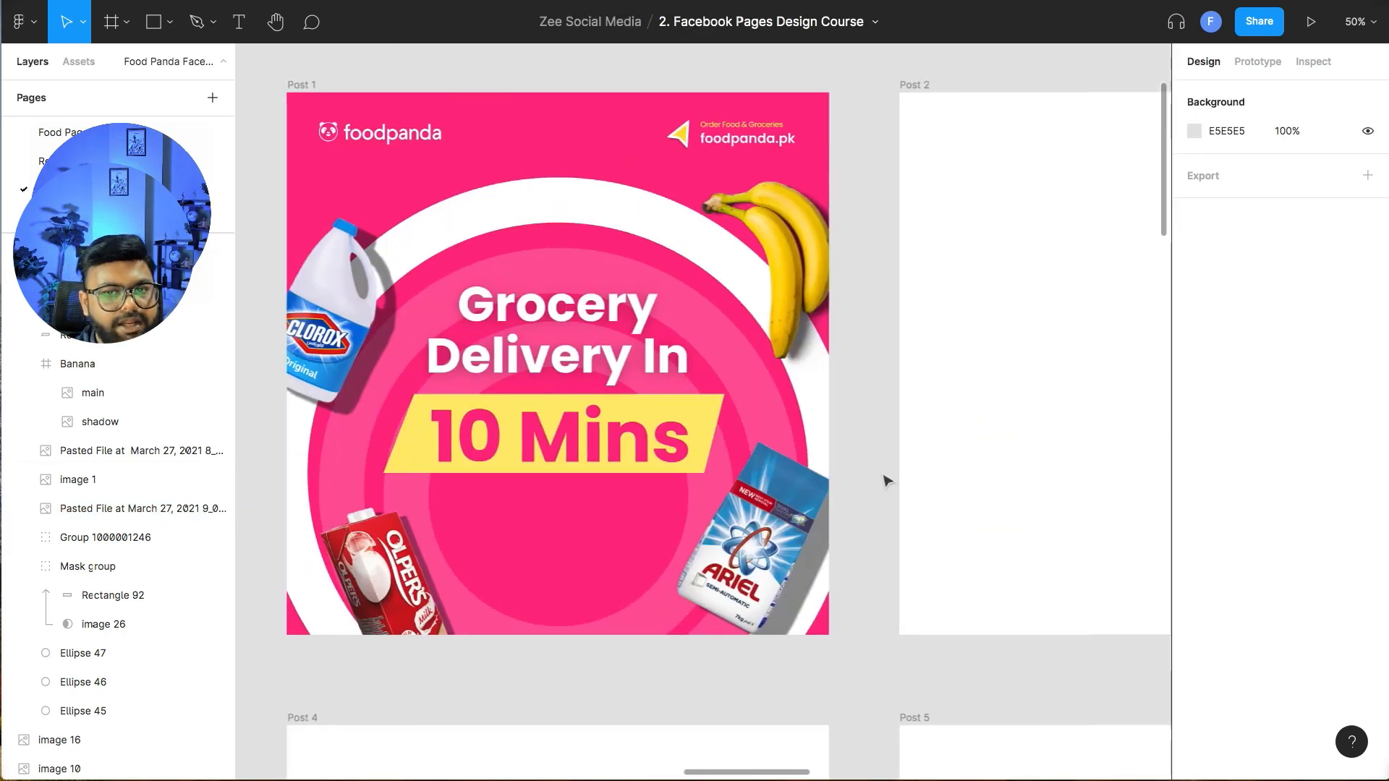
{"action": "scroll", "coordinate": [888, 481], "scroll_direction": "down", "scroll_amount": 5}
{"action": "scroll", "coordinate": [887, 481], "scroll_direction": "up", "scroll_amount": 5}
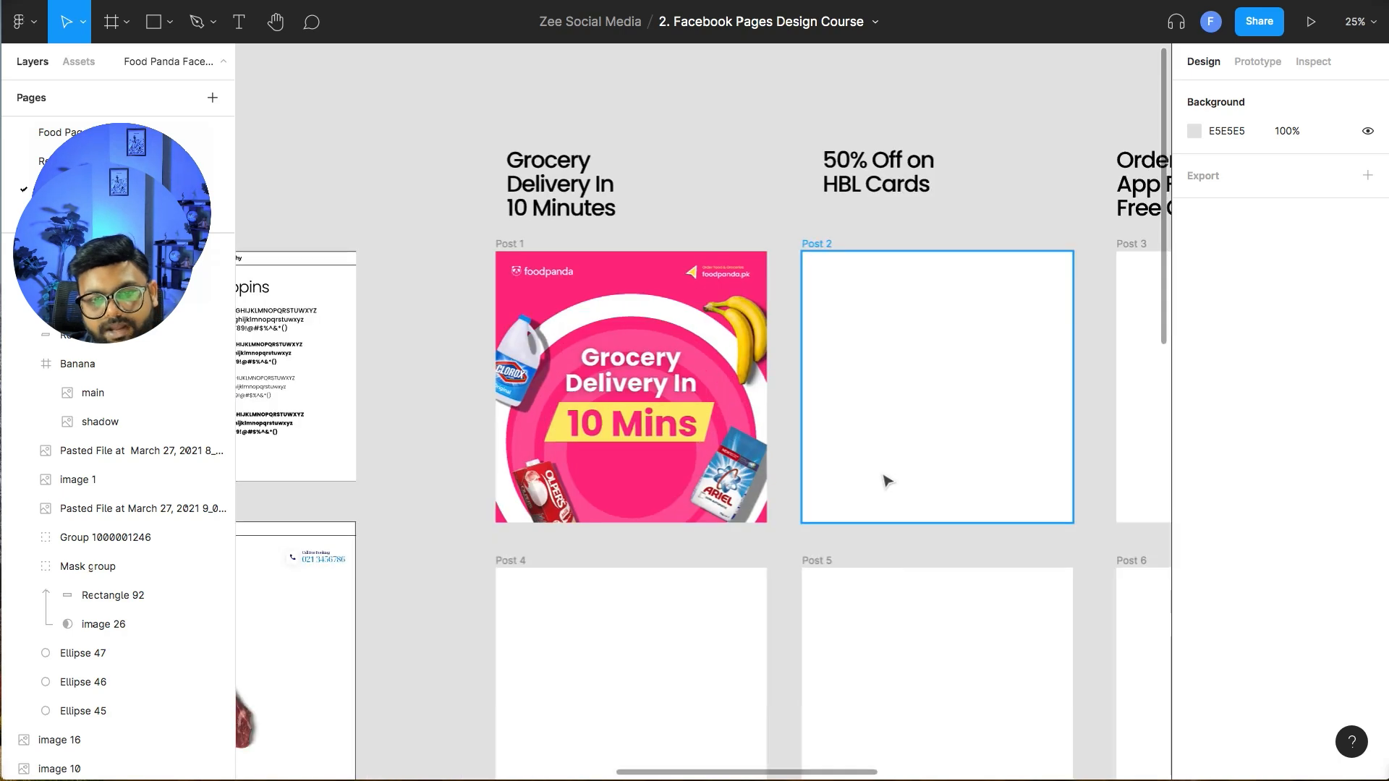
{"action": "scroll", "coordinate": [772, 327], "scroll_direction": "up", "scroll_amount": 3}
{"action": "scroll", "coordinate": [803, 499], "scroll_direction": "down", "scroll_amount": 1}
{"action": "scroll", "coordinate": [810, 515], "scroll_direction": "down", "scroll_amount": 3}
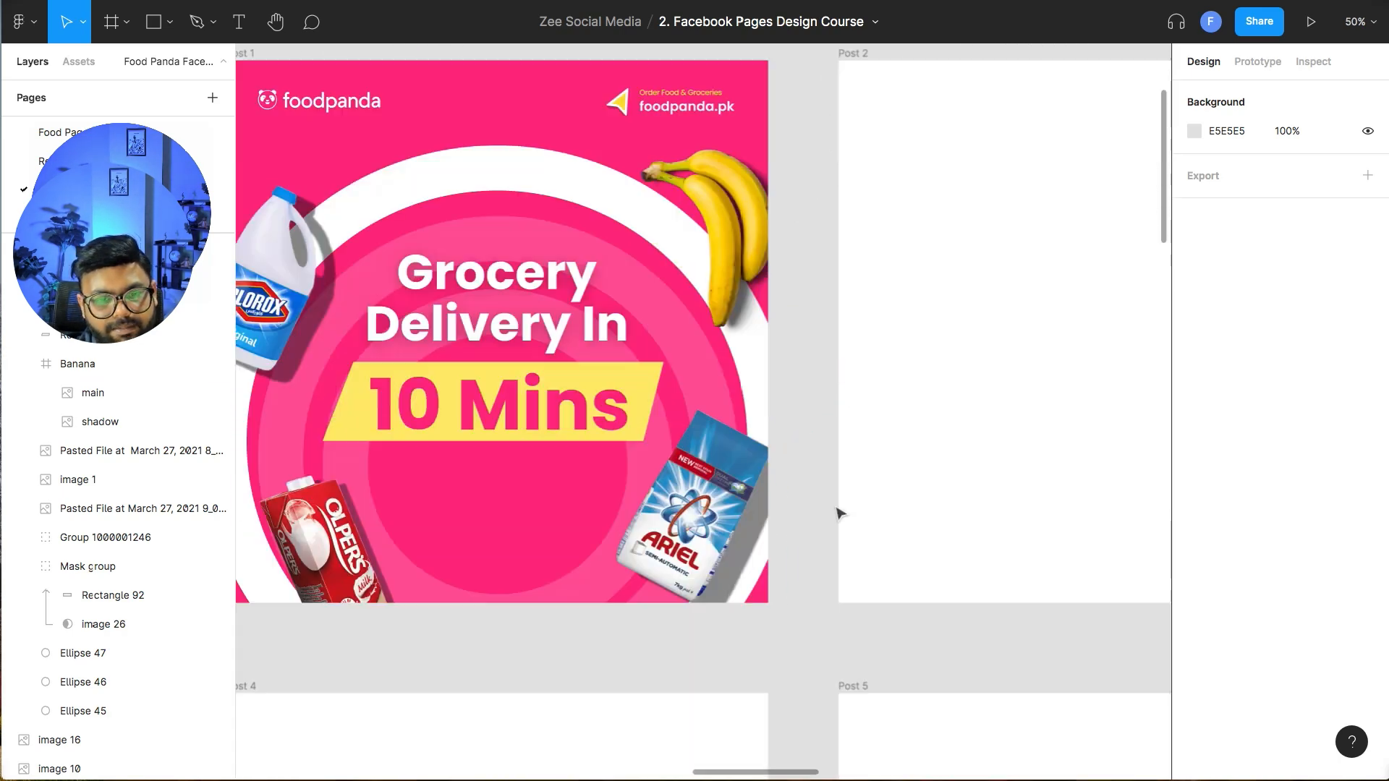
- Switch to foodpanda's Facebook page and examine how its published posts style their headlines and yellow text bars
{"action": "left_click", "coordinate": [542, 435]}
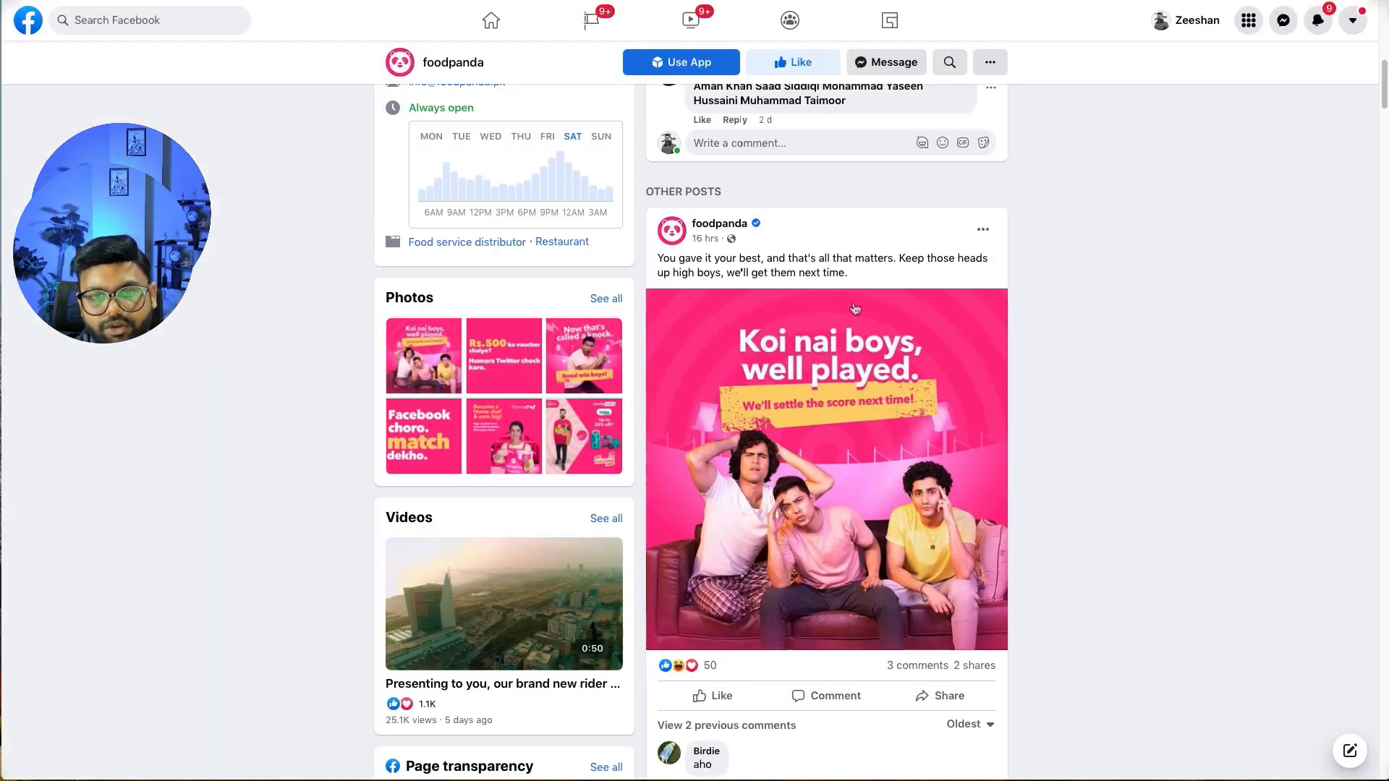
{"action": "scroll", "coordinate": [850, 322], "scroll_direction": "down", "scroll_amount": 4}
{"action": "scroll", "coordinate": [848, 316], "scroll_direction": "down", "scroll_amount": 7}
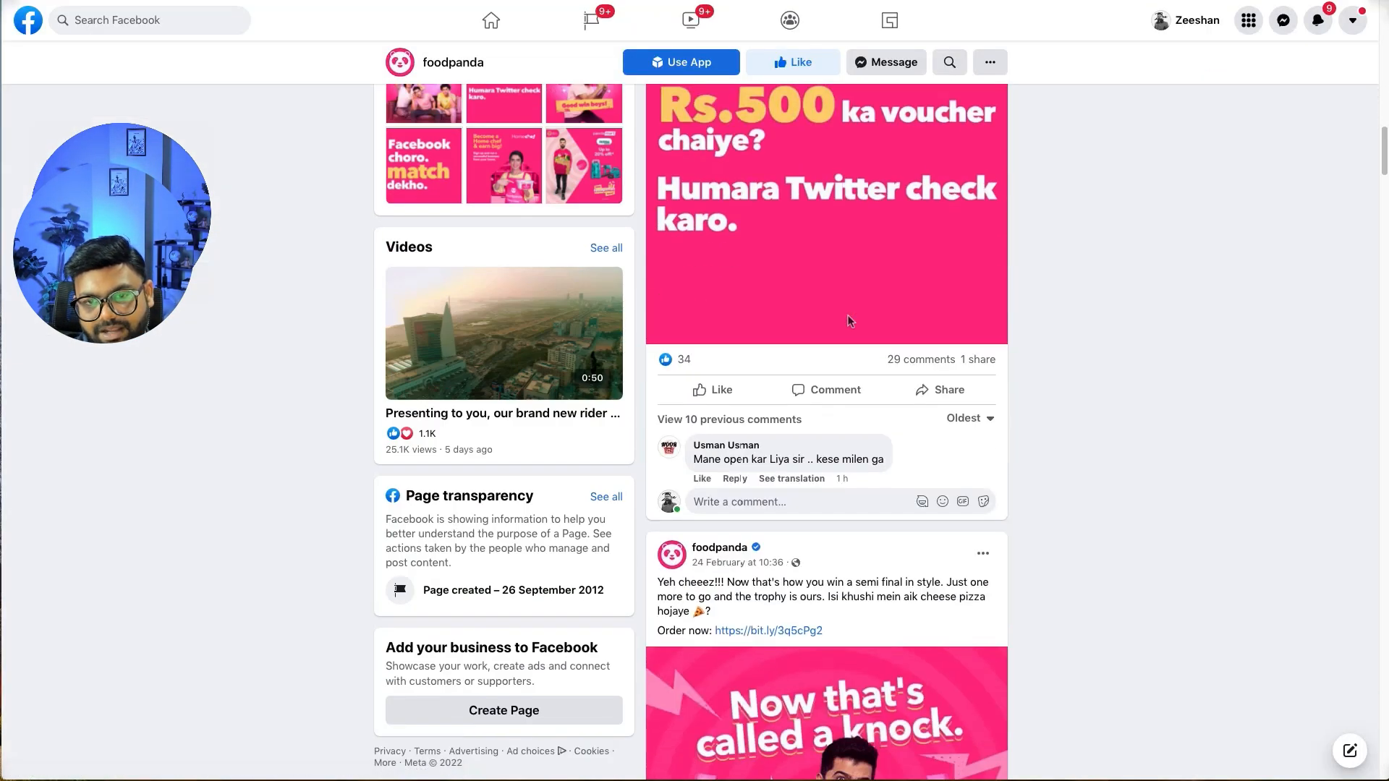
{"action": "scroll", "coordinate": [716, 267], "scroll_direction": "up", "scroll_amount": 2}
{"action": "scroll", "coordinate": [780, 342], "scroll_direction": "down", "scroll_amount": 6}
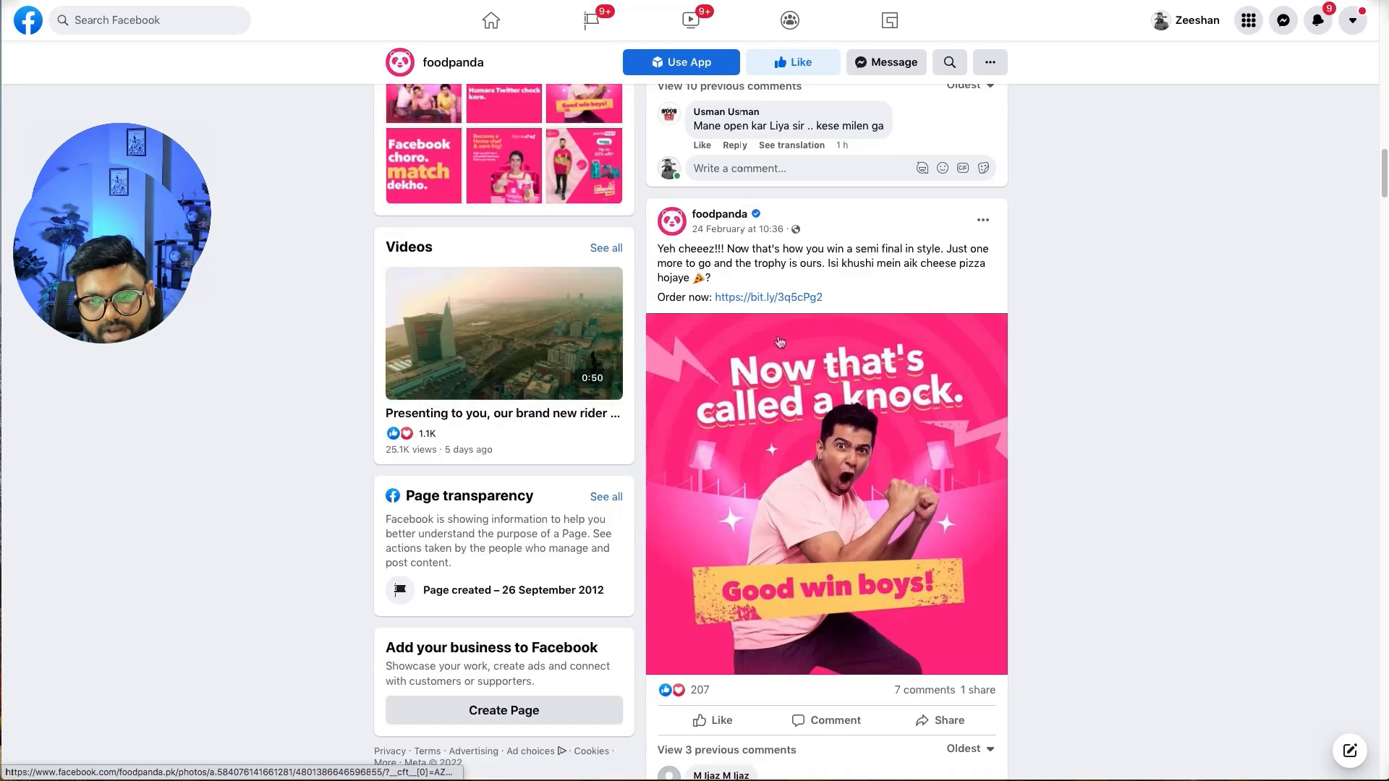
{"action": "scroll", "coordinate": [780, 342], "scroll_direction": "down", "scroll_amount": 1}
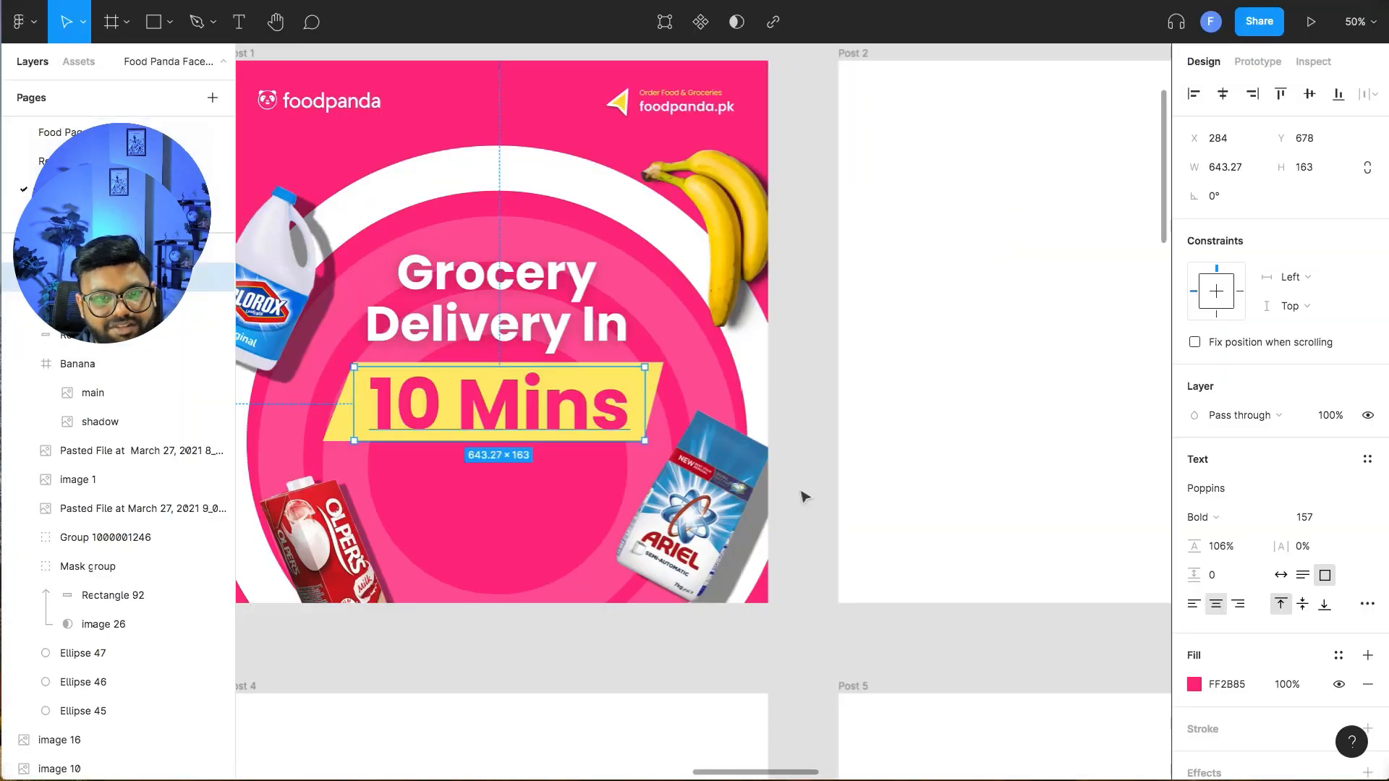
- Copy the heart-eyes emoji from the emoji set beneath the bank cards on the assets board
{"action": "left_click", "coordinate": [798, 499]}
{"action": "left_click_drag", "start_coordinate": [651, 500], "coordinate": [828, 120]}
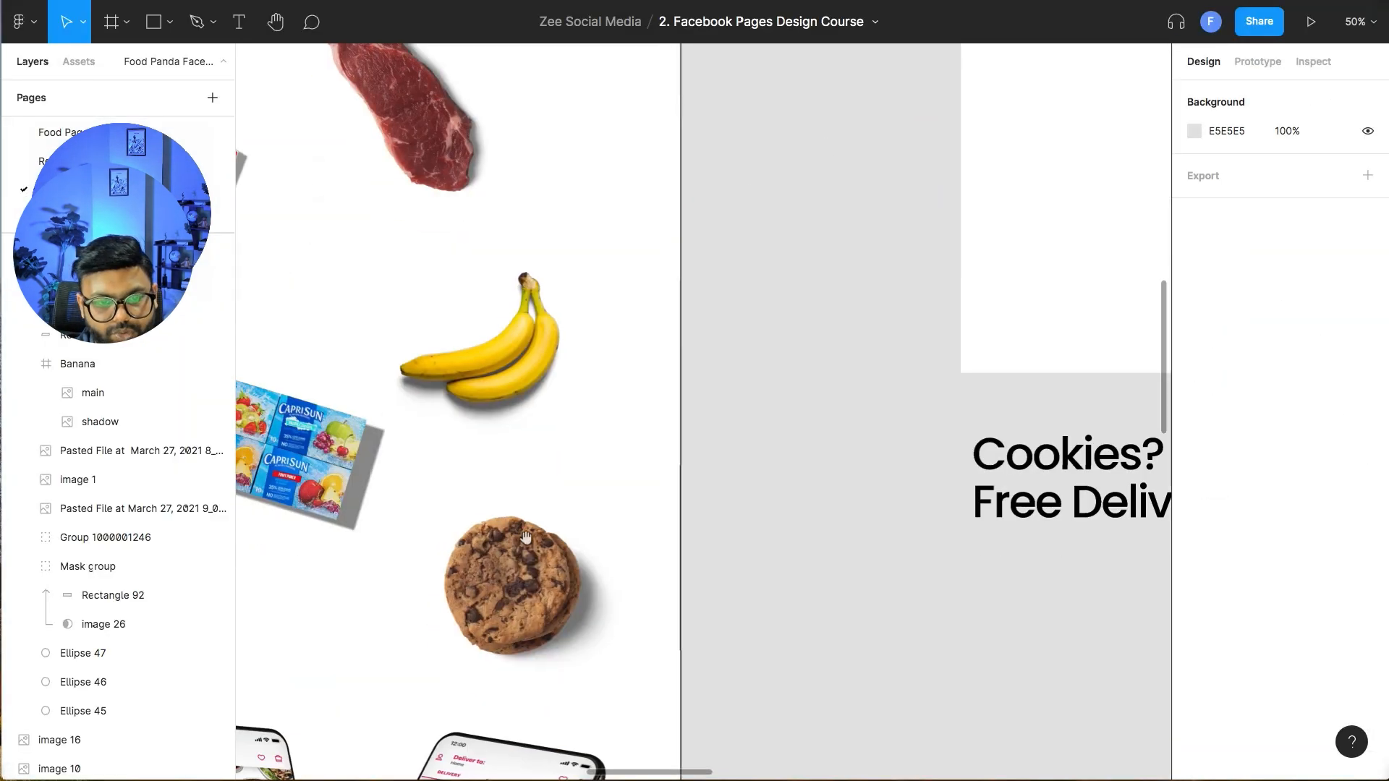
{"action": "left_click_drag", "start_coordinate": [509, 552], "coordinate": [828, 120]}
{"action": "key", "text": "super+minus"}
{"action": "scroll", "coordinate": [722, 369], "scroll_direction": "down", "scroll_amount": 7}
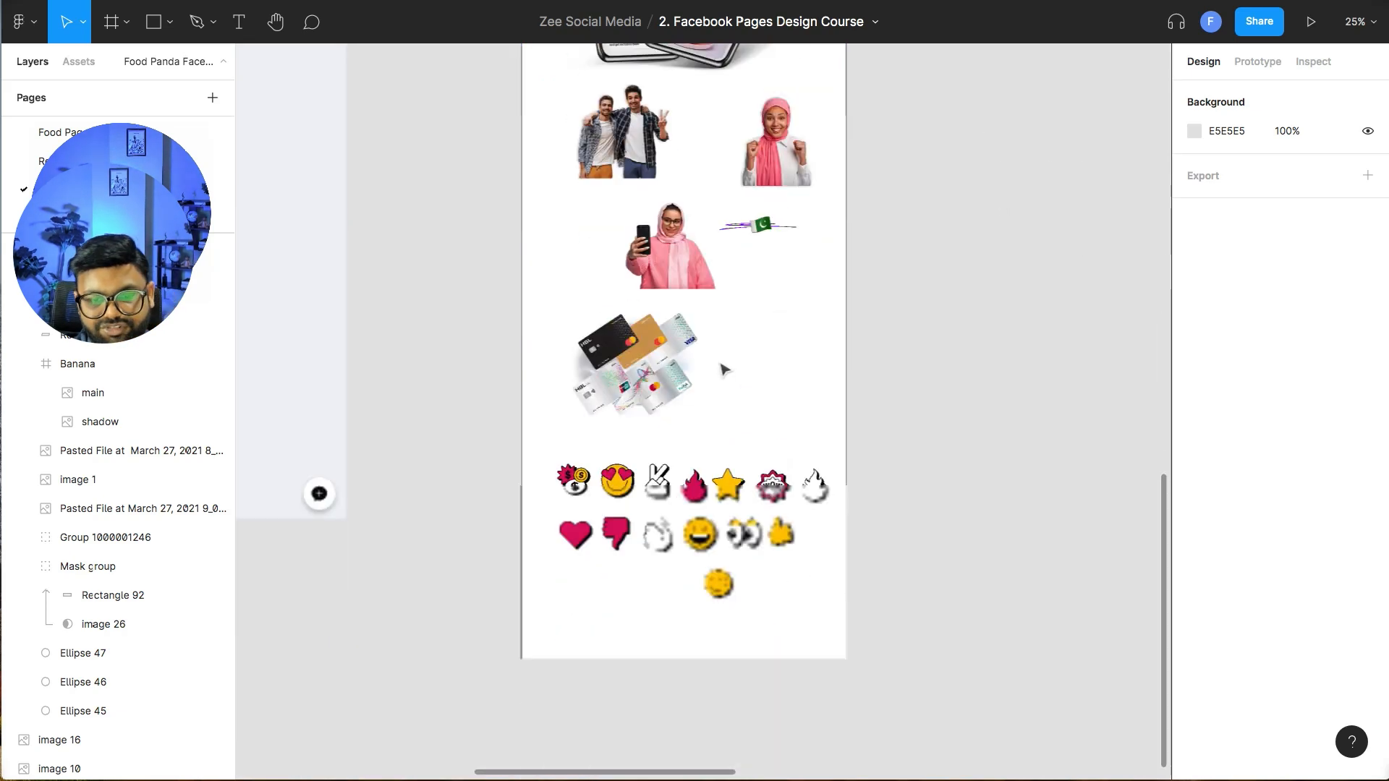
{"action": "left_click", "coordinate": [624, 487]}
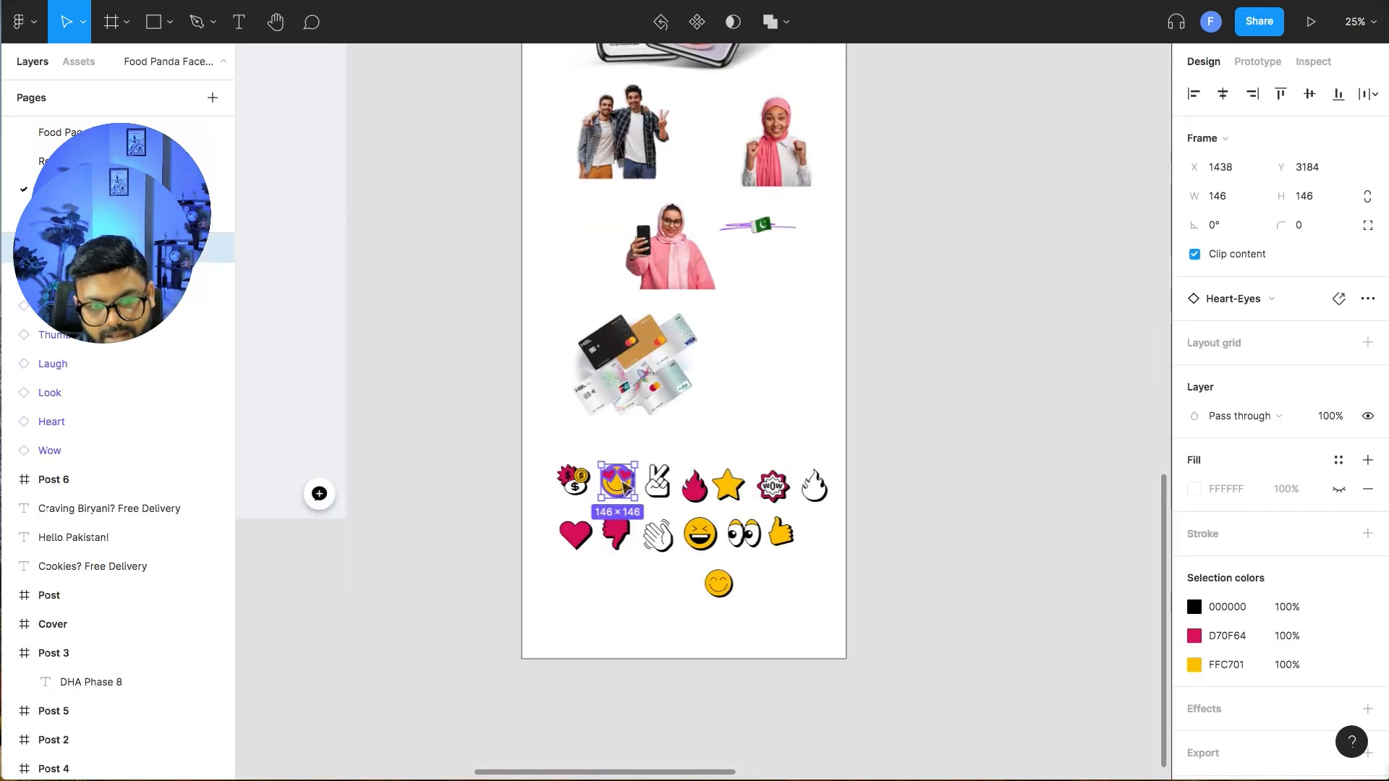
{"action": "left_click_drag", "start_coordinate": [964, 272], "coordinate": [856, 452]}
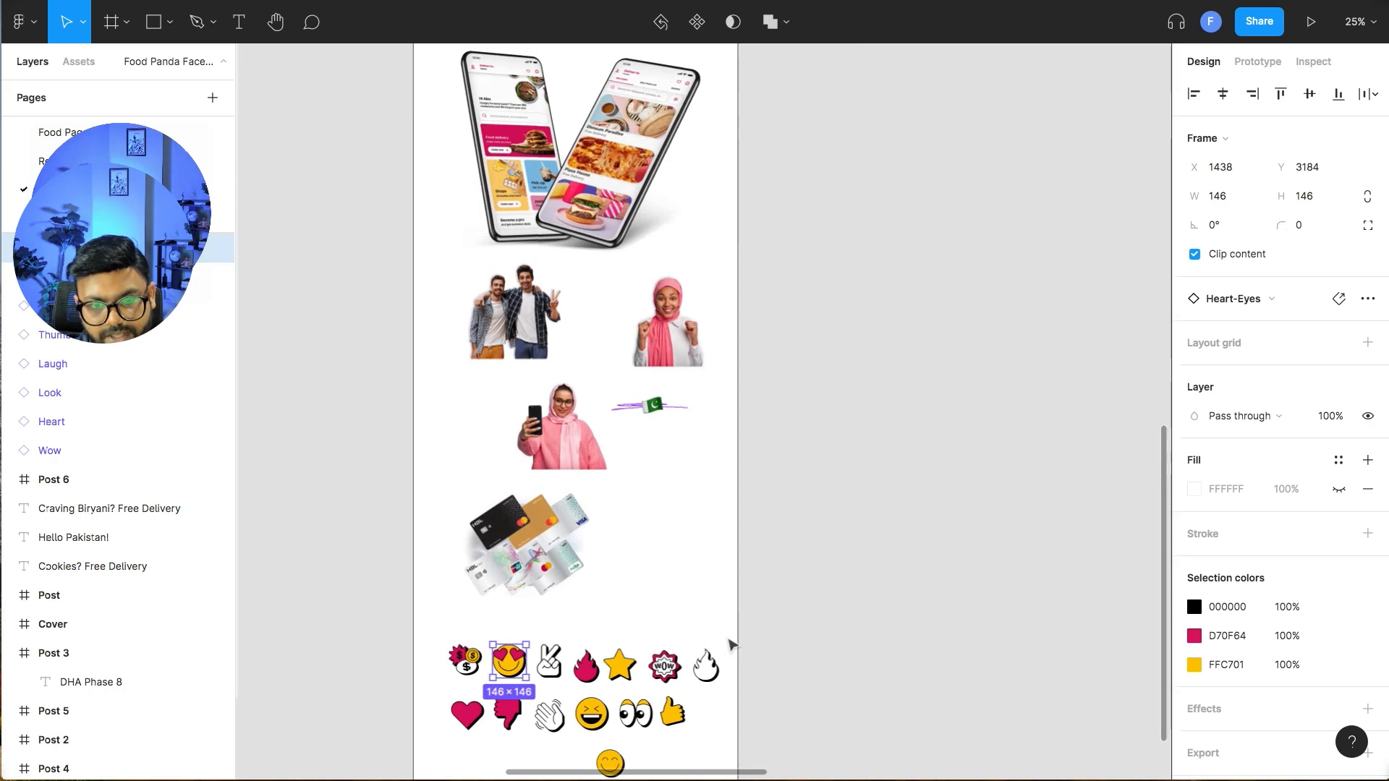
{"action": "left_click_drag", "start_coordinate": [948, 222], "coordinate": [694, 372]}
{"action": "left_click_drag", "start_coordinate": [679, 120], "coordinate": [688, 490]}
{"action": "key", "text": "super+plus"}
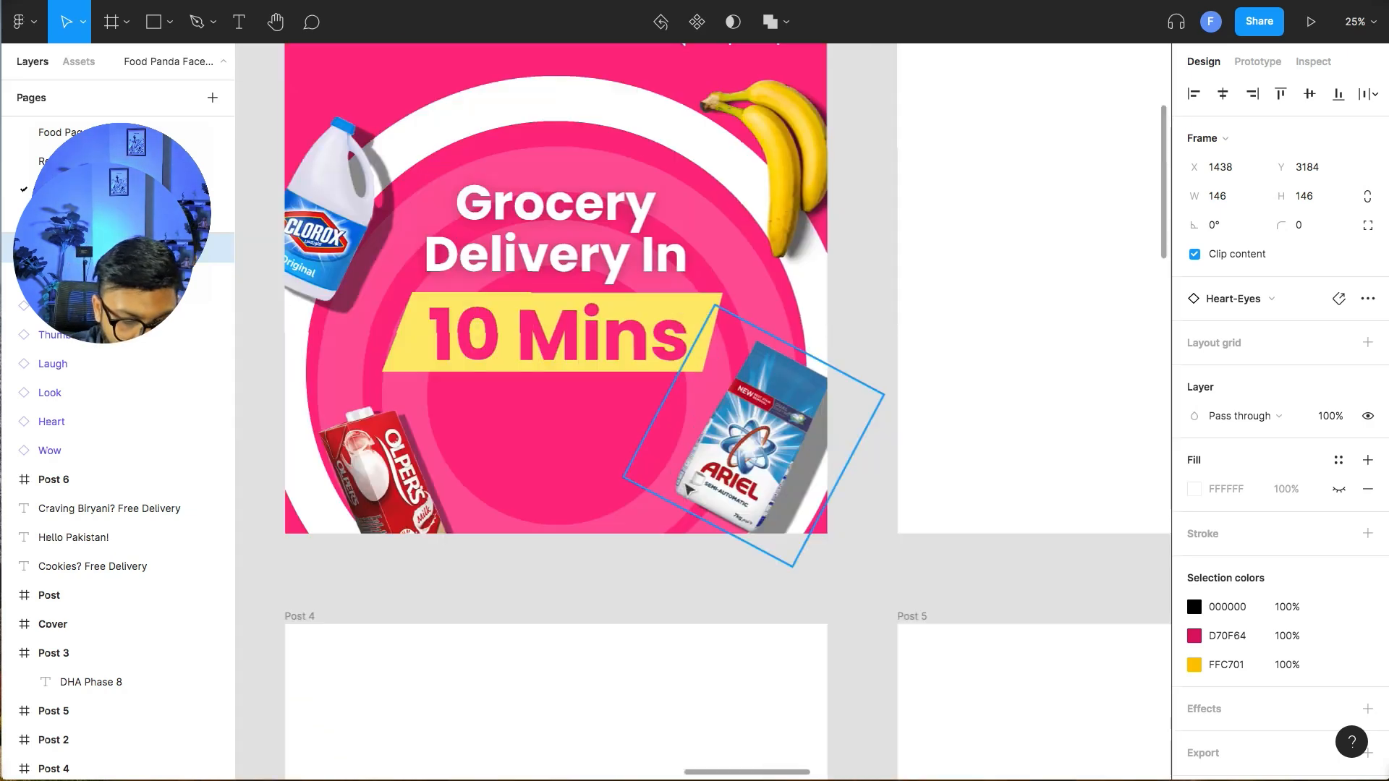
- Paste the heart-eyes emoji into Post 1, center it above the headline and enlarge it
{"action": "key", "text": "Escape"}
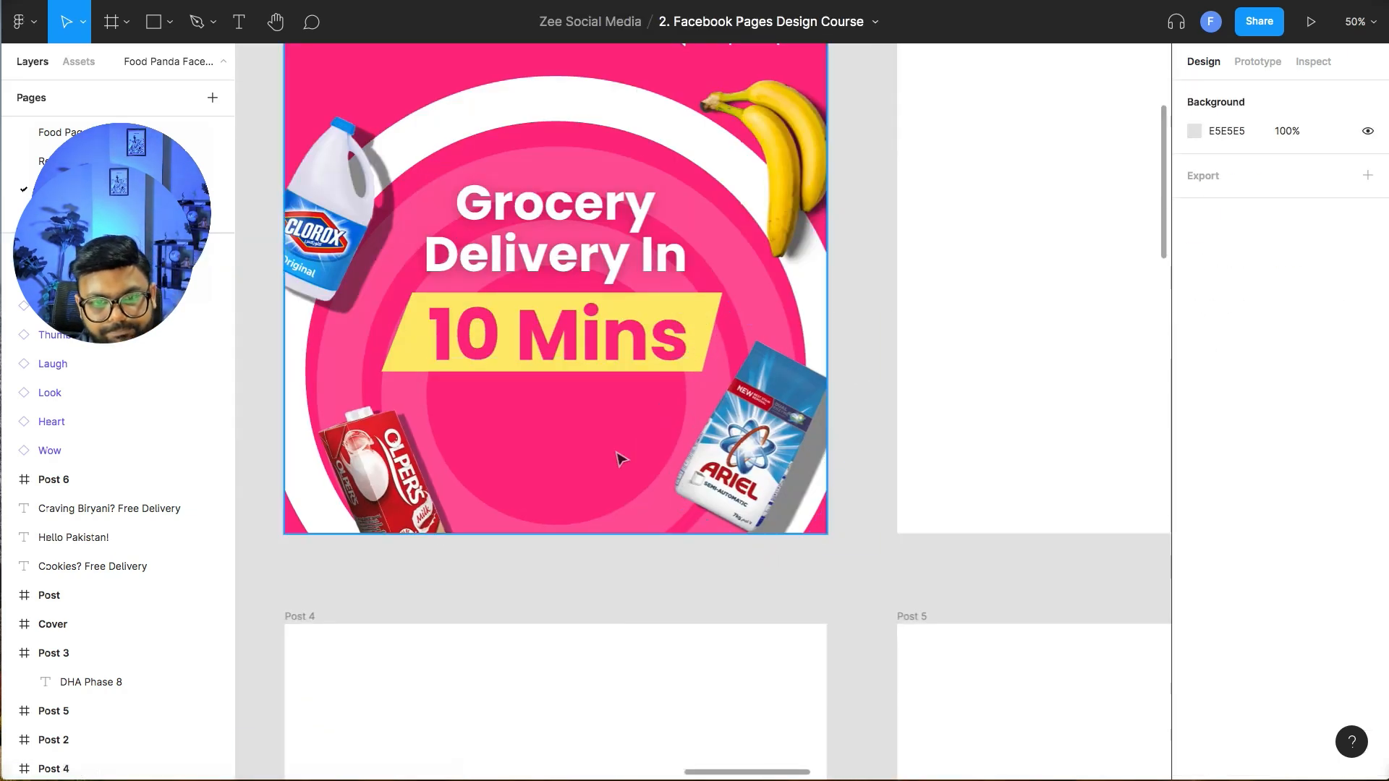
{"action": "key", "text": "super+v"}
{"action": "left_click_drag", "start_coordinate": [704, 416], "coordinate": [574, 446]}
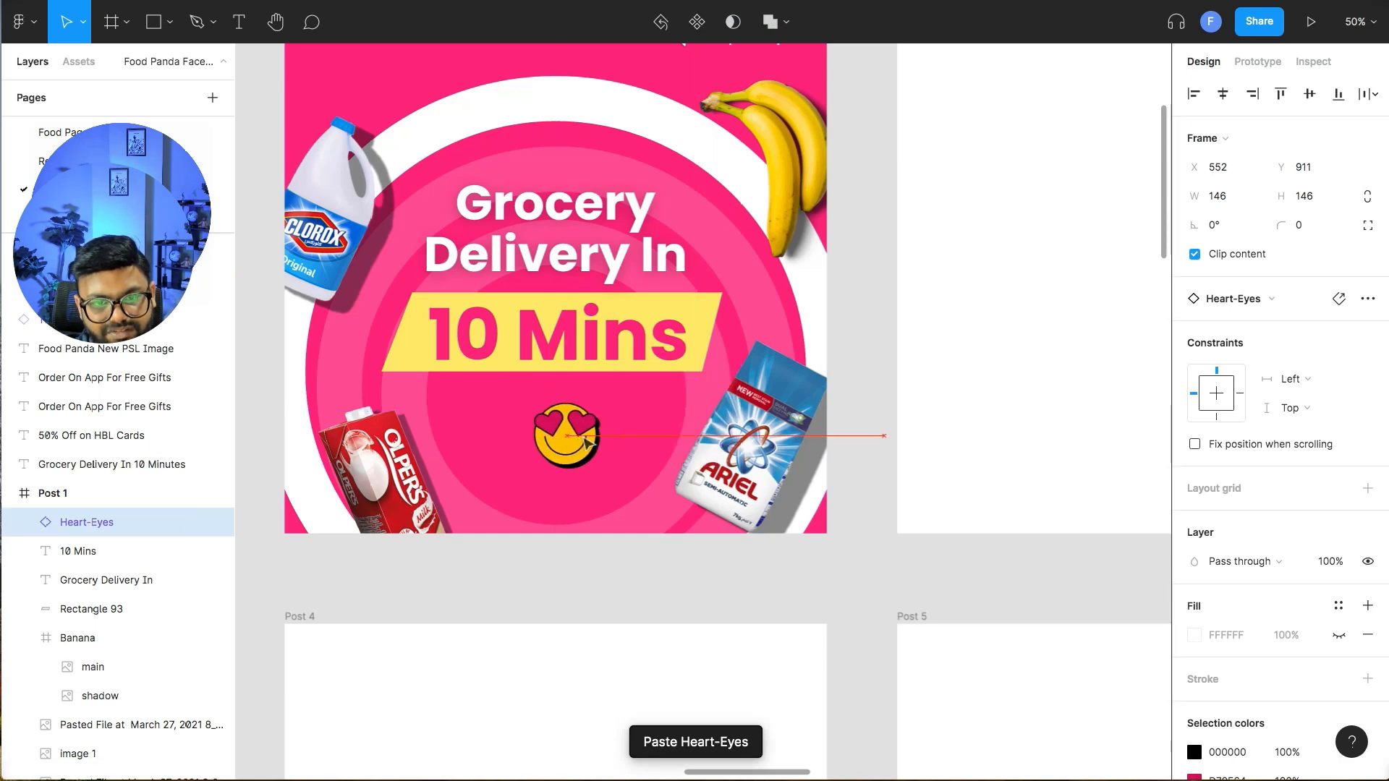
{"action": "scroll", "coordinate": [619, 504], "scroll_direction": "up", "scroll_amount": 3}
{"action": "left_click_drag", "start_coordinate": [606, 543], "coordinate": [621, 528]}
{"action": "left_click_drag", "start_coordinate": [583, 580], "coordinate": [574, 284]}
{"action": "left_click", "coordinate": [870, 323]}
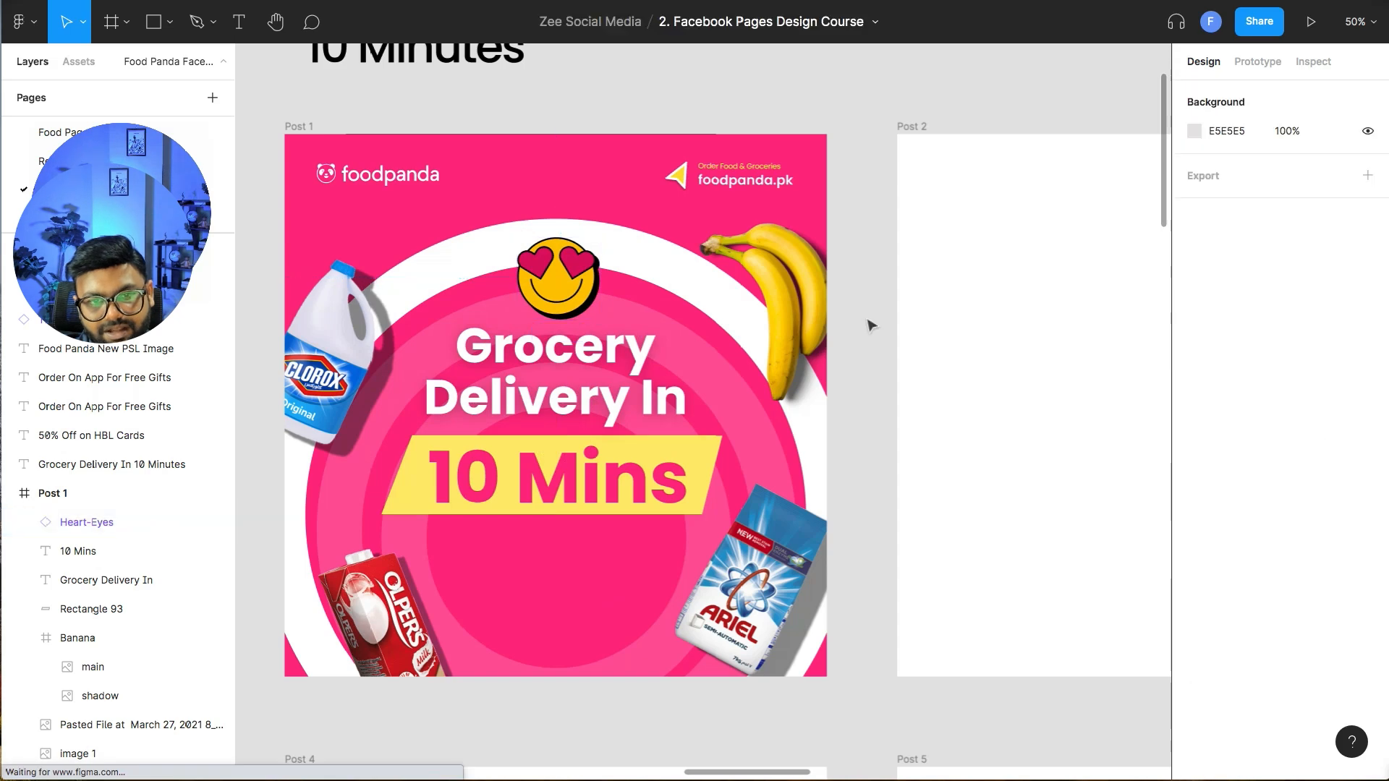
- Move the "Grocery Delivery In" headline, the "10 Mins" text and the yellow bar down slightly together
{"action": "scroll", "coordinate": [724, 397], "scroll_direction": "down", "scroll_amount": 1}
{"action": "left_click", "coordinate": [690, 420]}
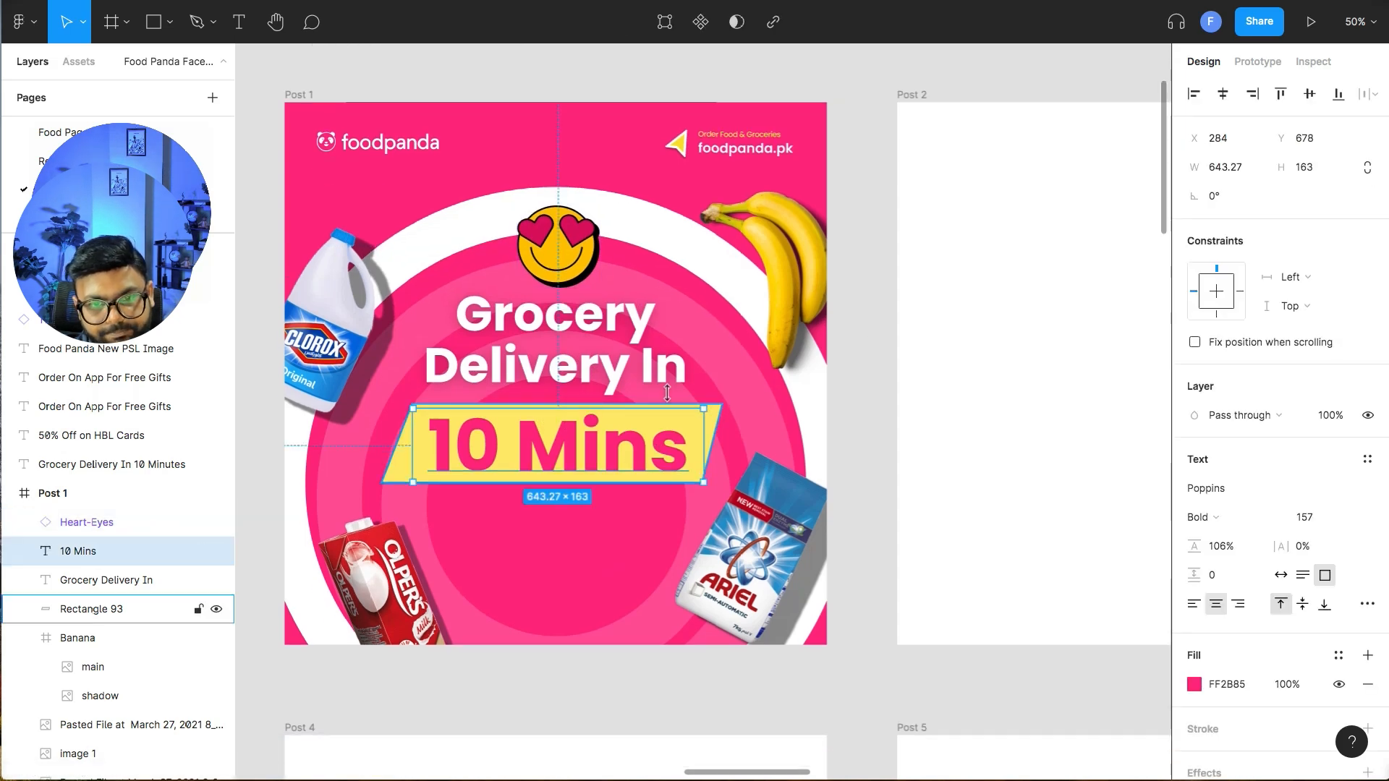
{"action": "left_click", "coordinate": [713, 410], "text": "shift"}
{"action": "left_click", "coordinate": [615, 325], "text": "shift"}
{"action": "left_click_drag", "start_coordinate": [579, 358], "coordinate": [580, 371]}
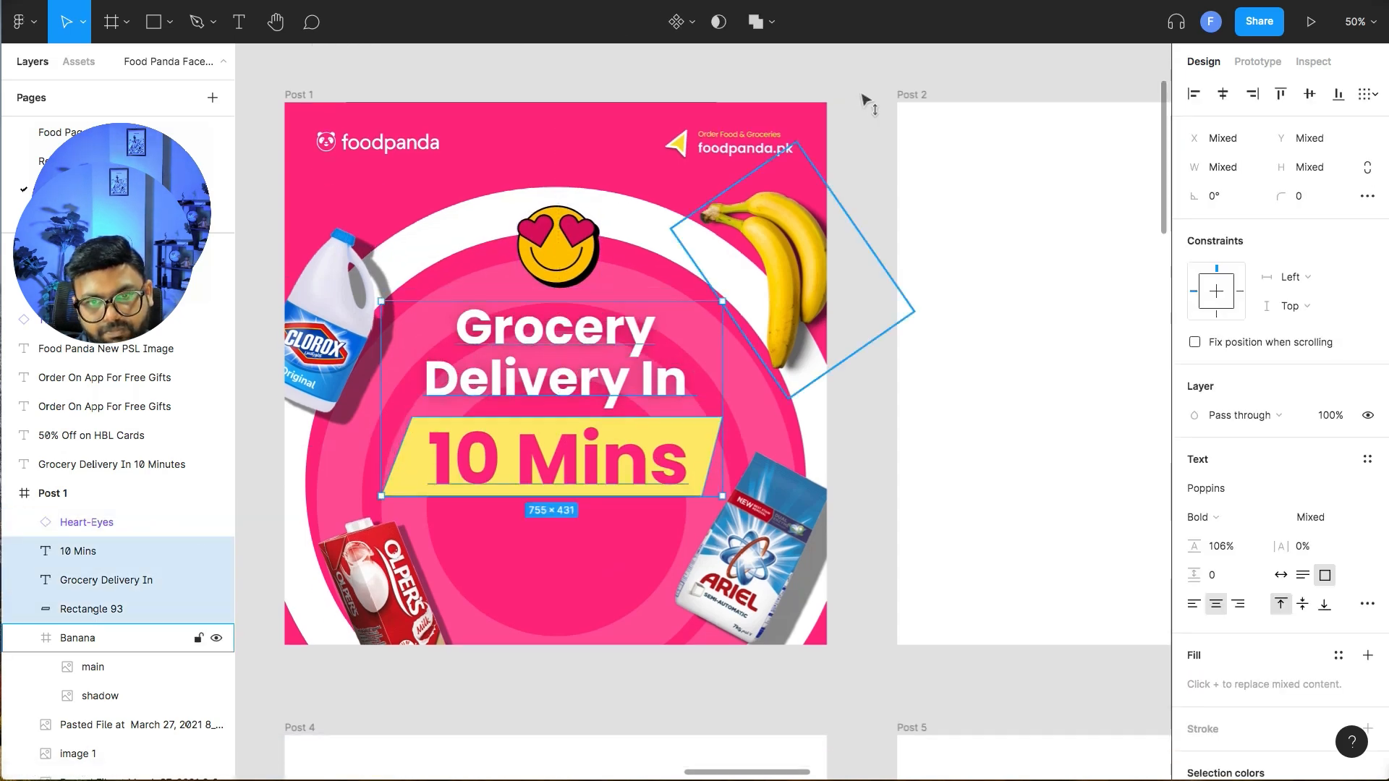
{"action": "left_click", "coordinate": [839, 203]}
- Duplicate the Olper's milk carton in Post 1 and place the copy beneath the yellow bar at X 426, Y 921.6
{"action": "scroll", "coordinate": [839, 210], "scroll_direction": "down", "scroll_amount": 1}
{"action": "scroll", "coordinate": [839, 210], "scroll_direction": "left", "scroll_amount": 1}
{"action": "left_click_drag", "start_coordinate": [474, 691], "coordinate": [757, 304]}
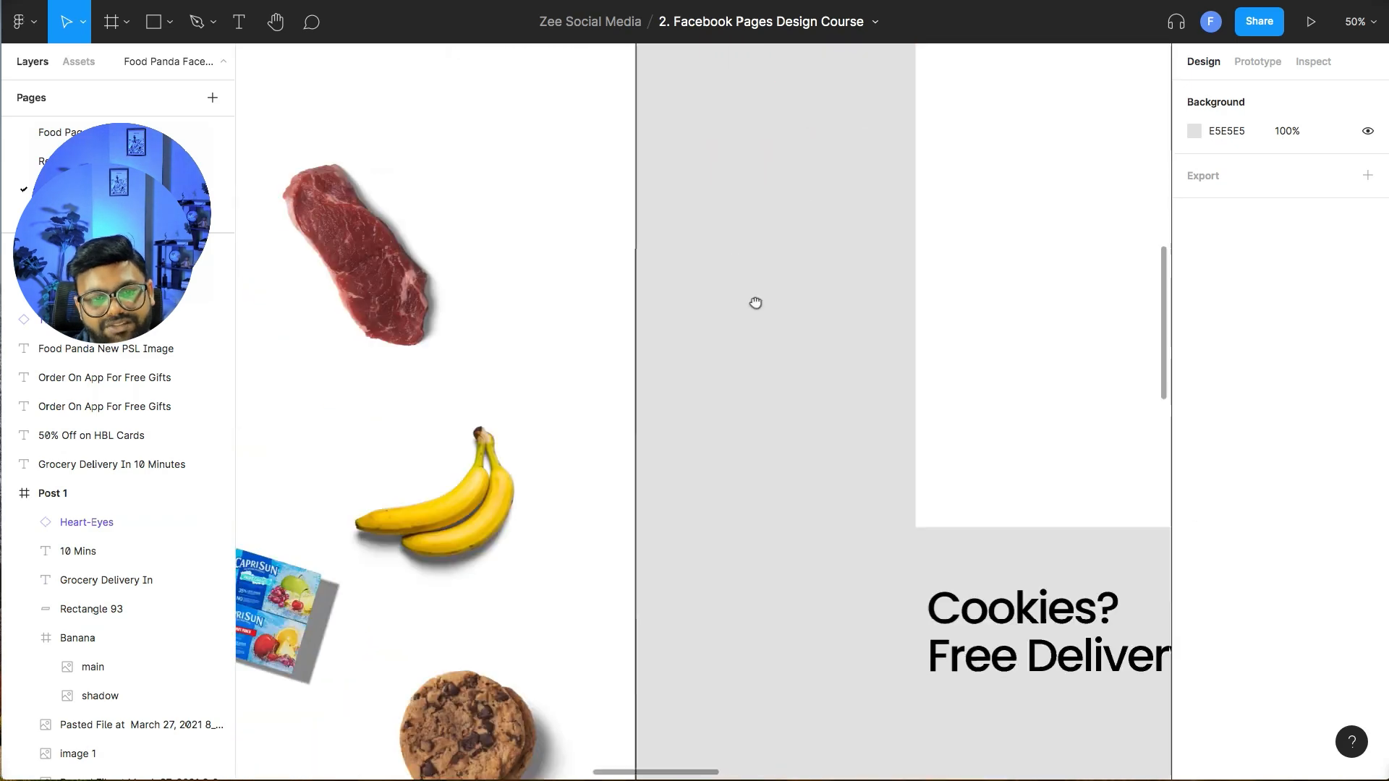
{"action": "left_click_drag", "start_coordinate": [475, 744], "coordinate": [846, 496]}
{"action": "left_click_drag", "start_coordinate": [1048, 87], "coordinate": [407, 693]}
{"action": "left_click_drag", "start_coordinate": [536, 510], "coordinate": [723, 495]}
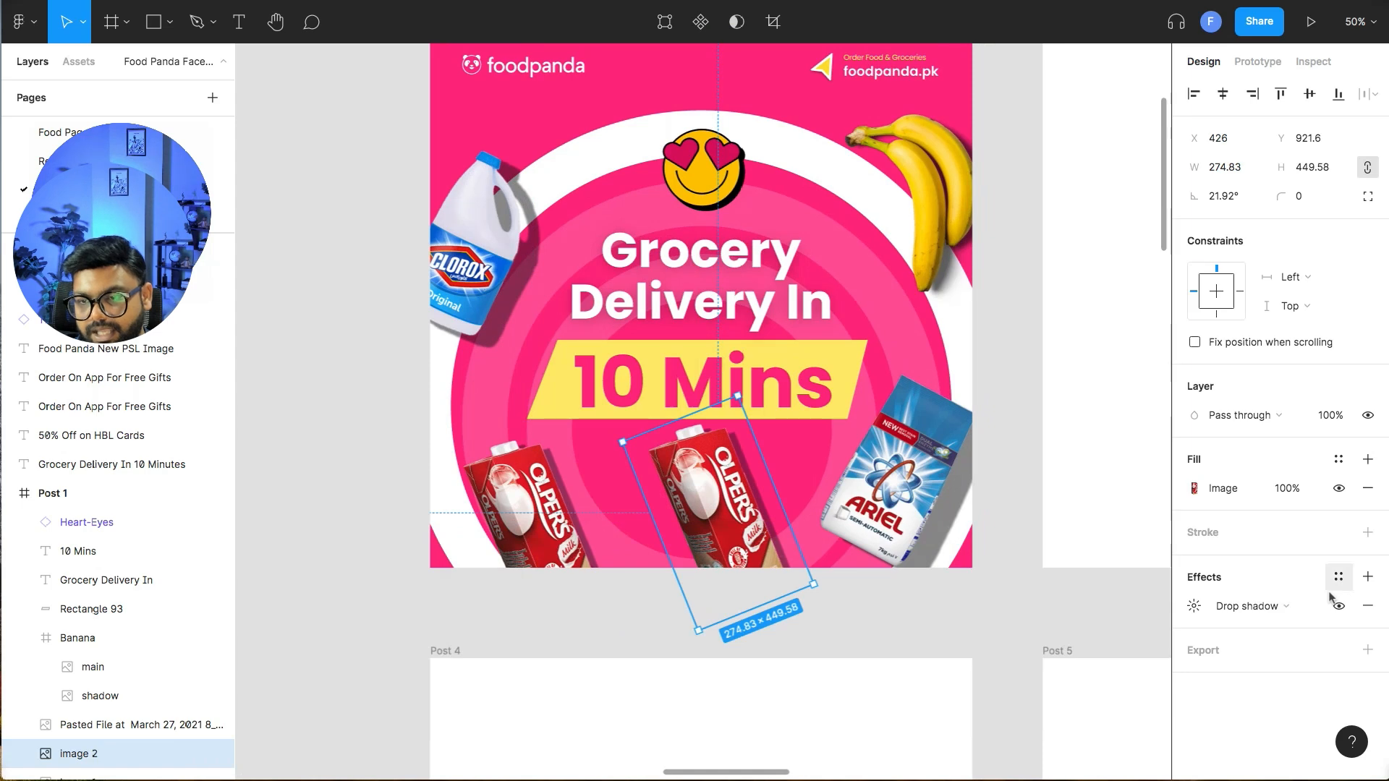
- Replace the carton copy's drop shadow with a layer blur, trying a strength of 100 and then 50
{"action": "left_click", "coordinate": [1291, 609]}
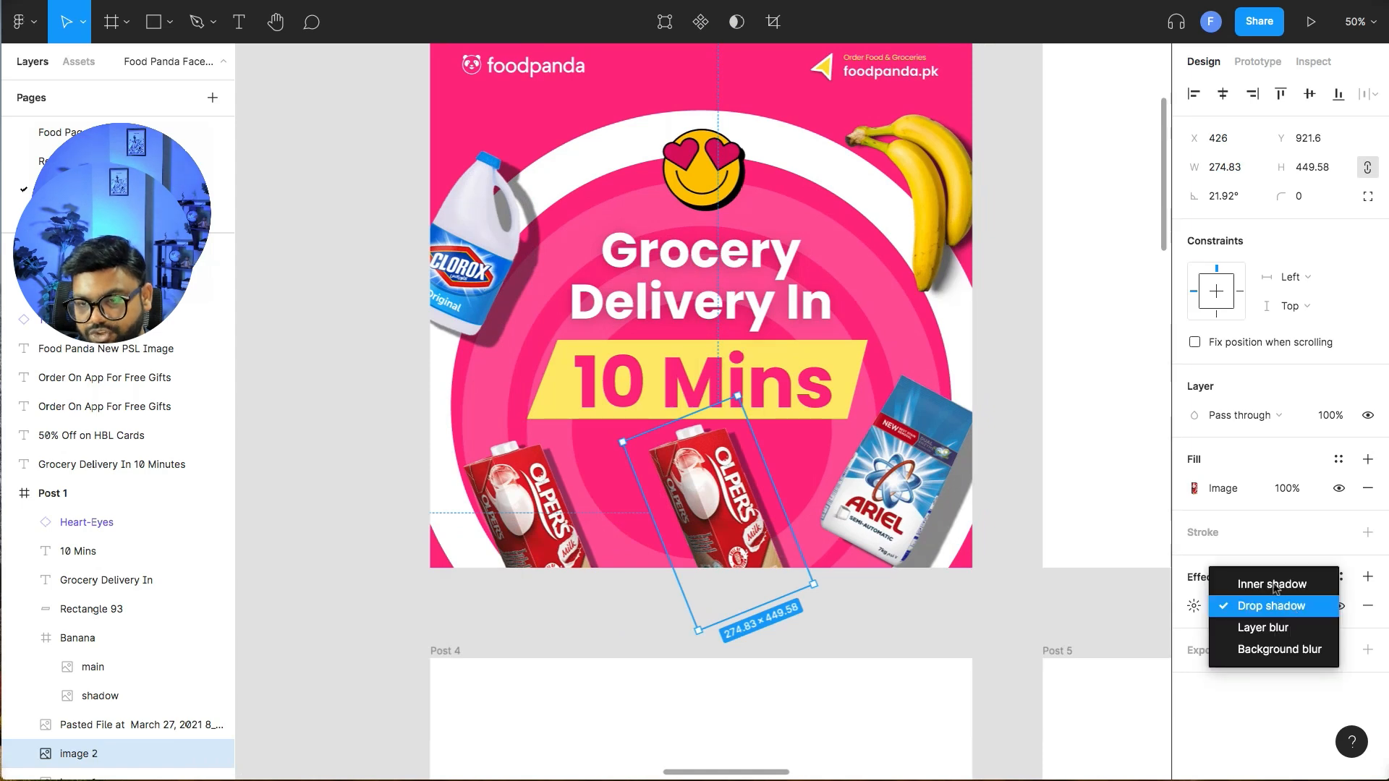
{"action": "left_click", "coordinate": [1262, 628]}
{"action": "left_click", "coordinate": [1193, 607]}
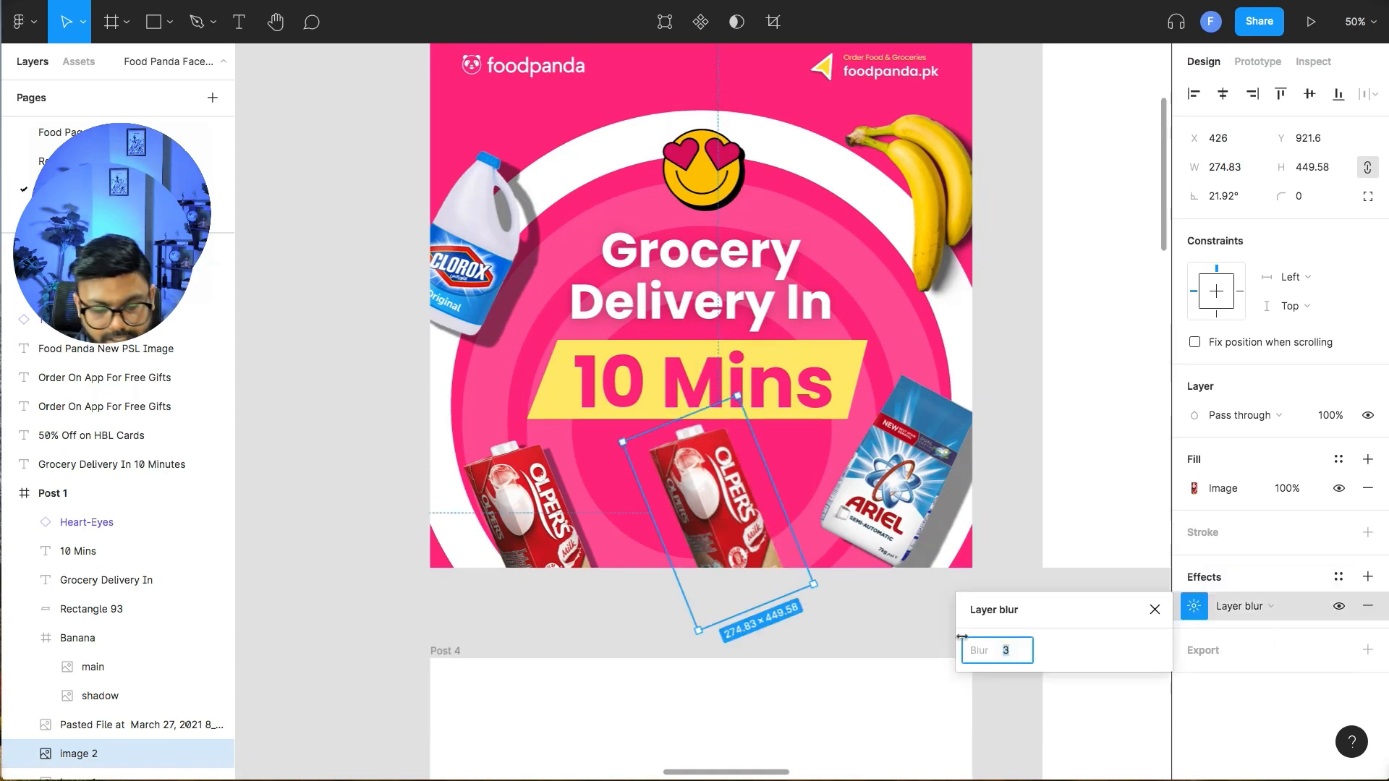
{"action": "type", "text": "100"}
{"action": "key", "text": "Return"}
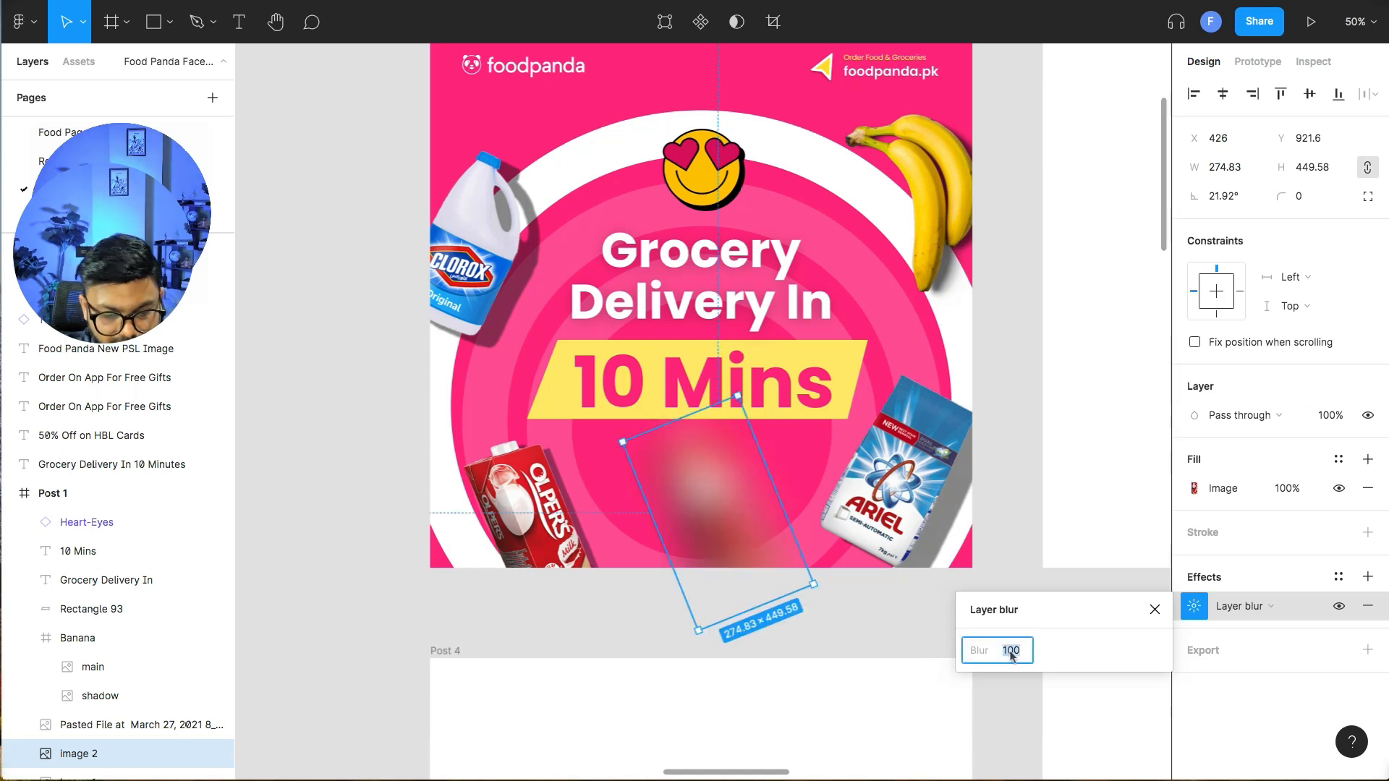
{"action": "key", "text": "Return"}
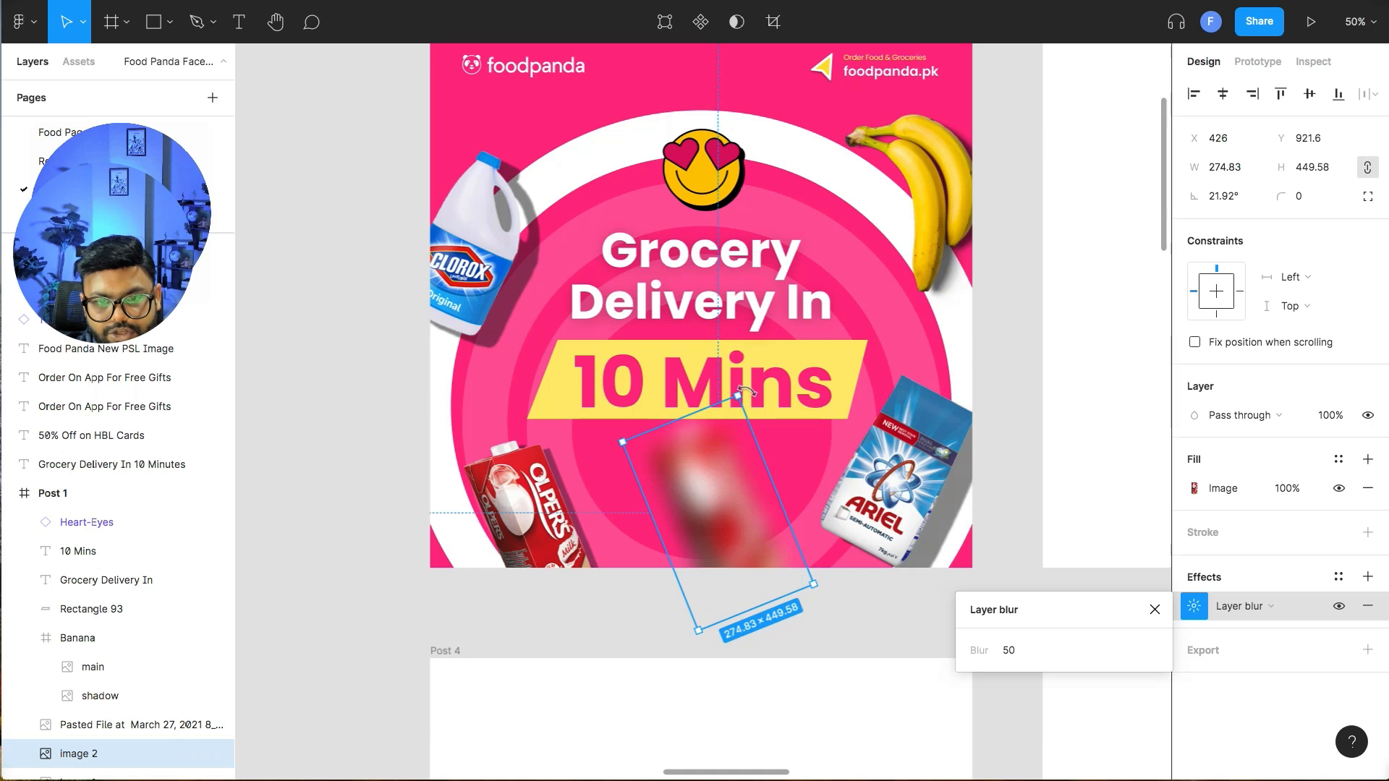
- Rotate the blurred carton to -45°, shrink it to about 155 × 254 and set its layer blur to 30
{"action": "left_click_drag", "start_coordinate": [747, 392], "coordinate": [899, 456]}
{"action": "left_click_drag", "start_coordinate": [834, 485], "coordinate": [732, 508]}
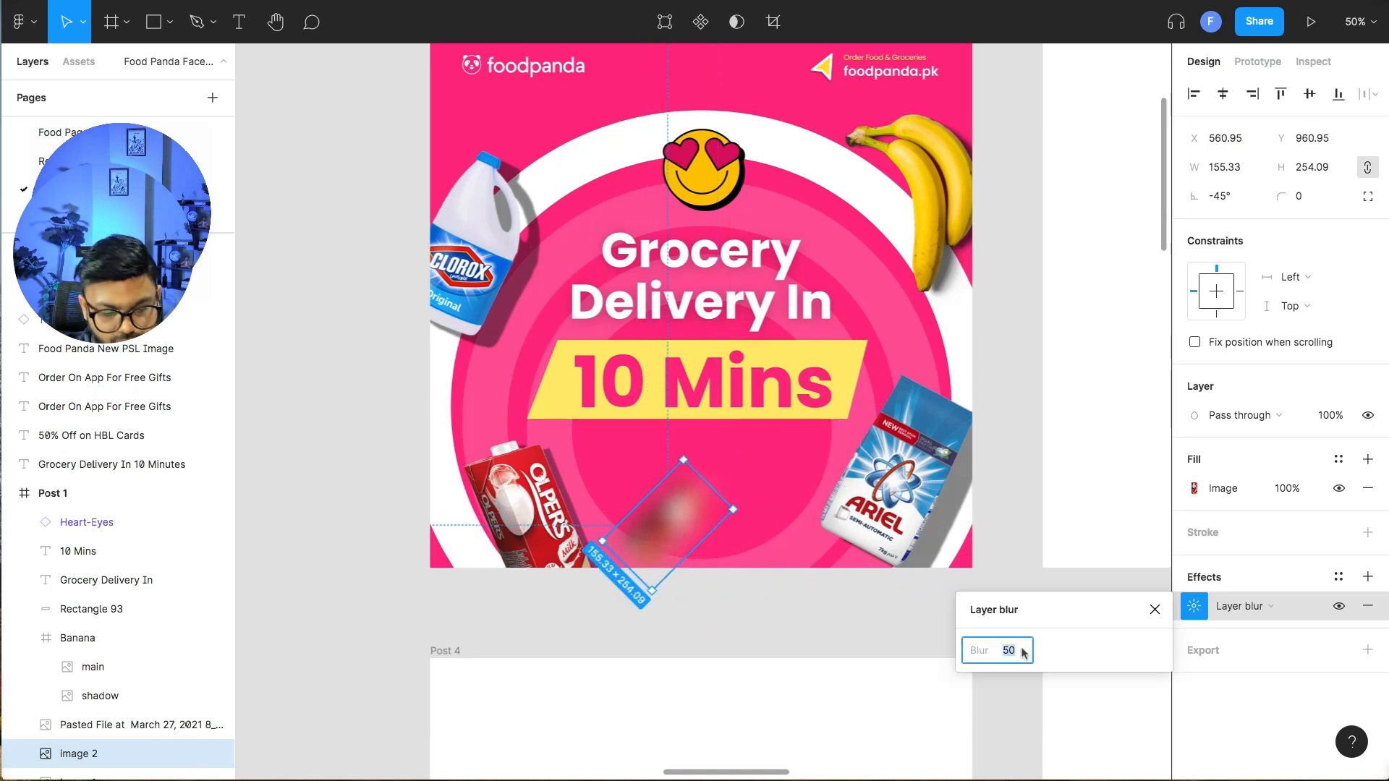
{"action": "type", "text": "0"}
{"action": "key", "text": "Return"}
- Place the blurred carton beneath the yellow bar at X 577.34, Y 918, sized 150.85 × 246.77 and rotated to -18.75°
{"action": "left_click_drag", "start_coordinate": [680, 555], "coordinate": [618, 154]}
{"action": "scroll", "coordinate": [676, 242], "scroll_direction": "up", "scroll_amount": 5}
{"action": "left_click_drag", "start_coordinate": [620, 326], "coordinate": [620, 330]}
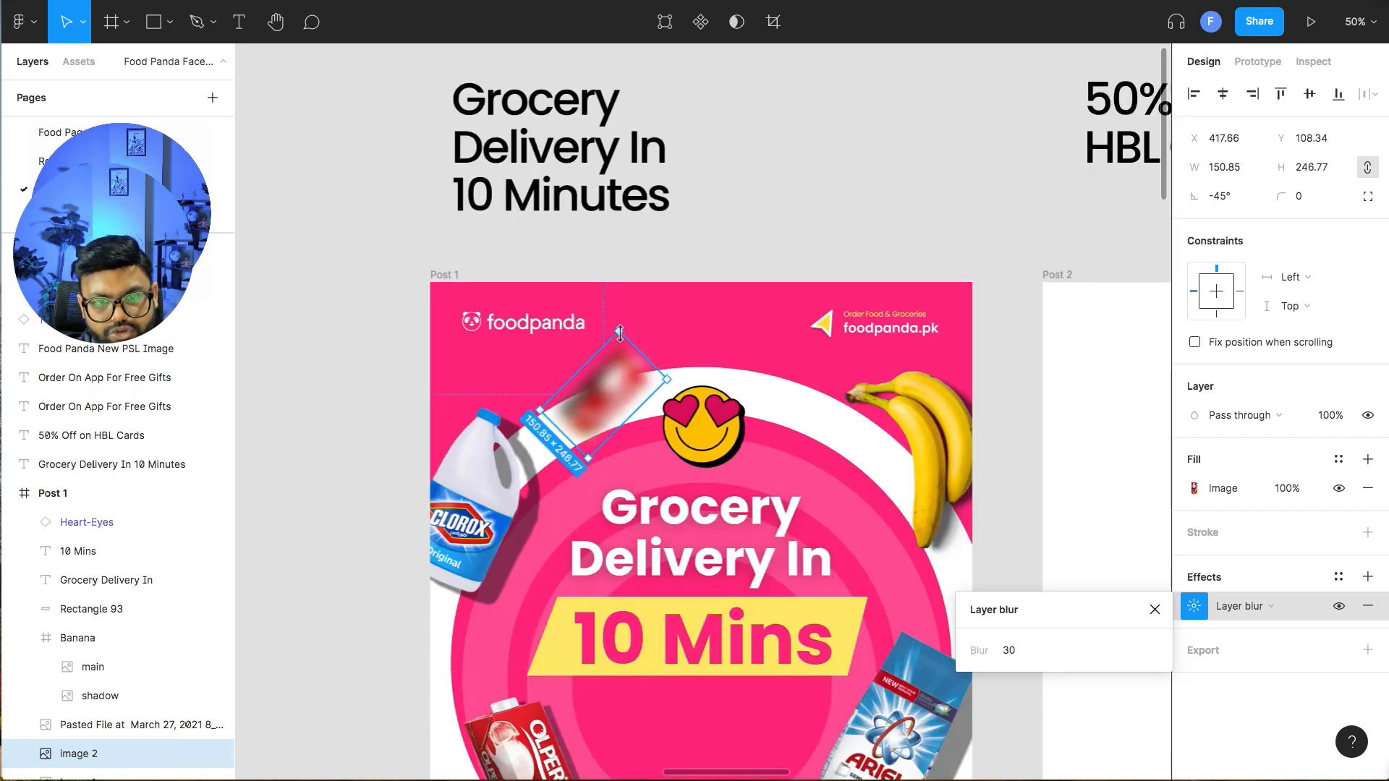
{"action": "left_click_drag", "start_coordinate": [678, 373], "coordinate": [716, 497]}
{"action": "scroll", "coordinate": [651, 448], "scroll_direction": "down", "scroll_amount": 5}
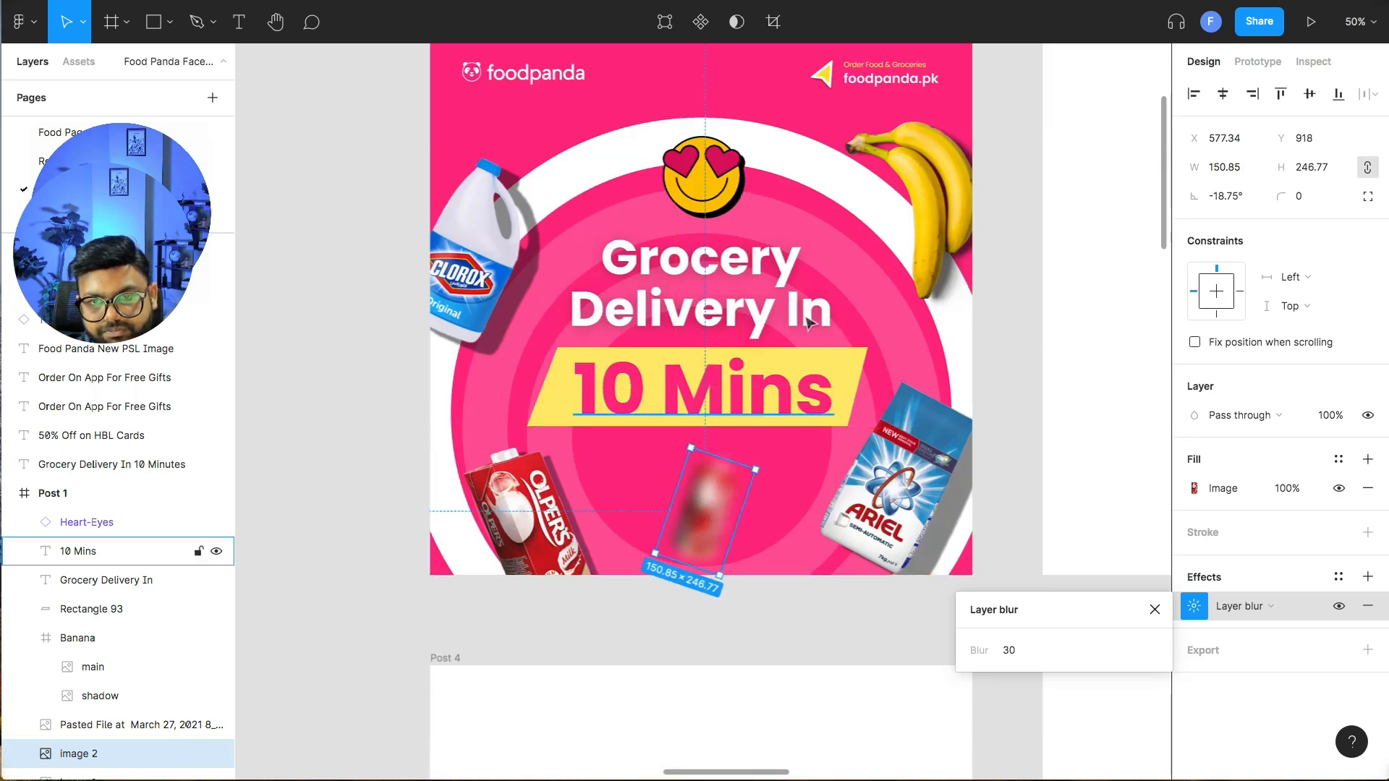
{"action": "left_click", "coordinate": [847, 632]}
{"action": "scroll", "coordinate": [846, 632], "scroll_direction": "up", "scroll_amount": 2}
{"action": "scroll", "coordinate": [1031, 457], "scroll_direction": "down", "scroll_amount": 1}
{"action": "left_click_drag", "start_coordinate": [1031, 457], "coordinate": [909, 456]}
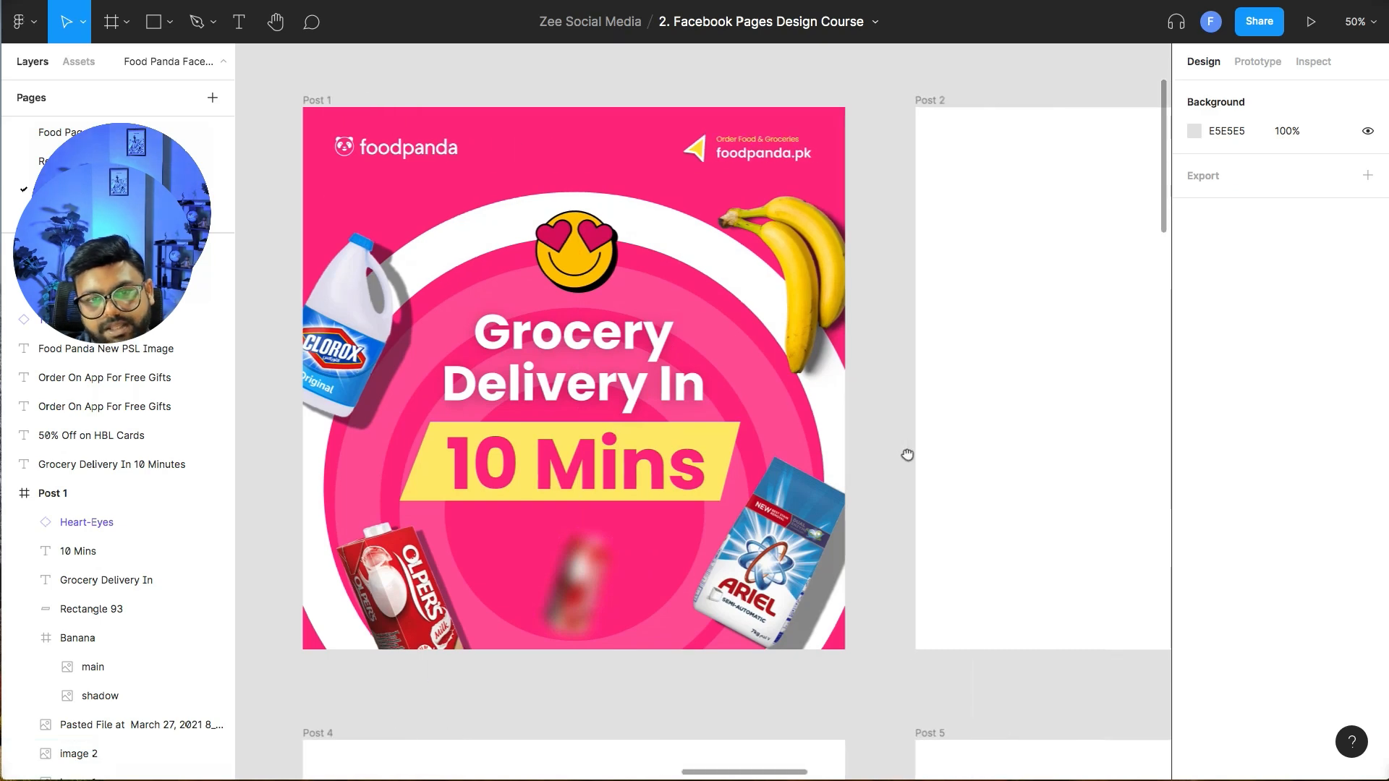
- Review Post 1 at a smaller scale and reduce the heart-eyes emoji to 155 × 155
{"action": "key", "text": "minus"}
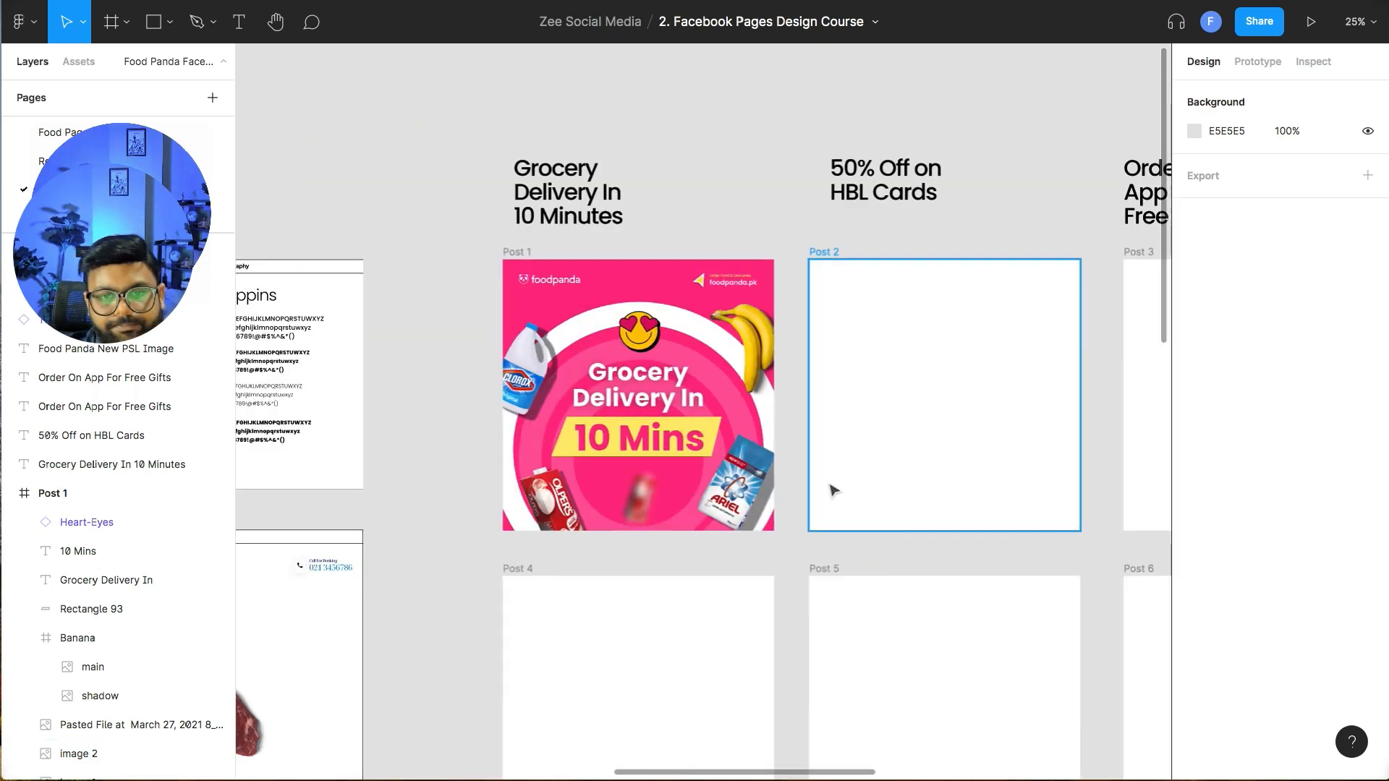
{"action": "key", "text": "minus"}
{"action": "key", "text": "plus"}
{"action": "key", "text": "plus"}
{"action": "left_click_drag", "start_coordinate": [579, 232], "coordinate": [580, 271]}
{"action": "left_click", "coordinate": [278, 411]}
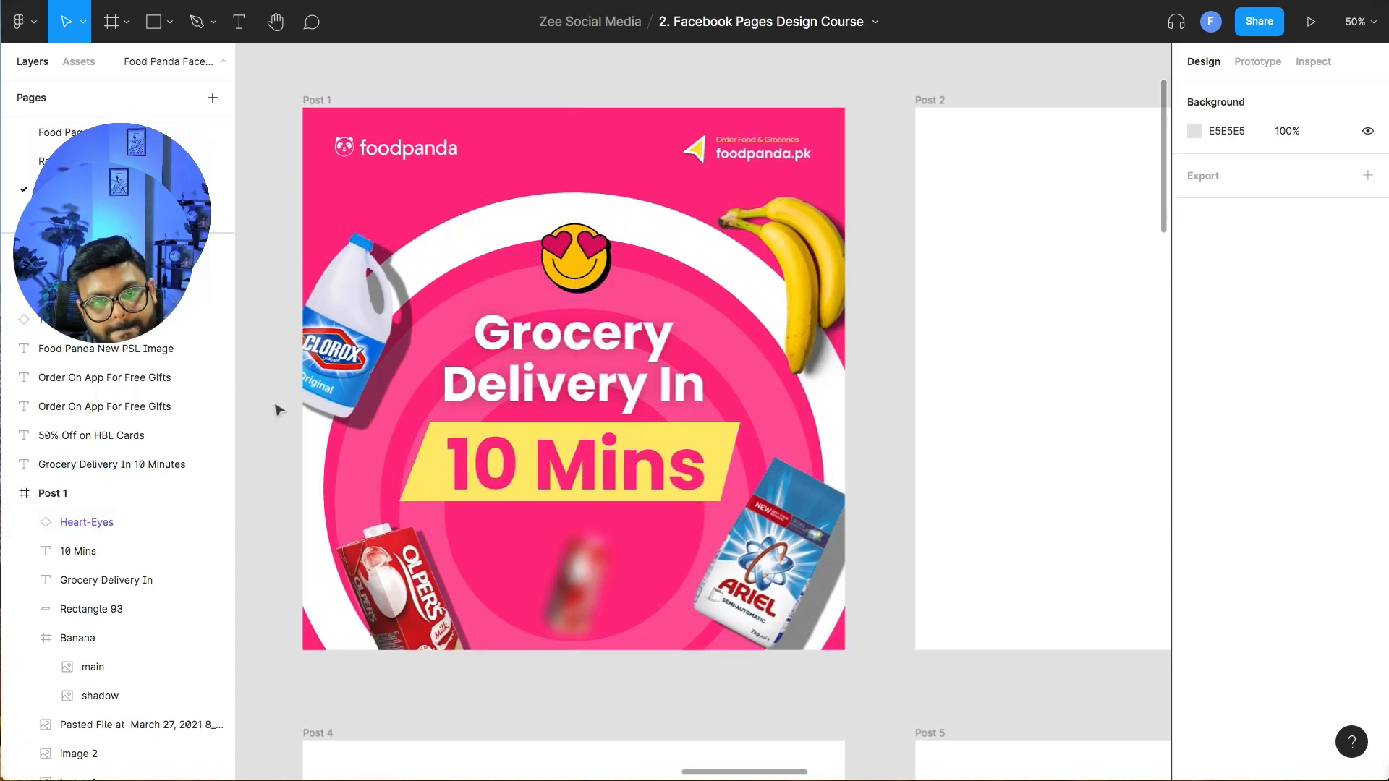
- Check the heart-eyes emoji's inner layer and colors, and rotate the emoji to -9.52°
{"action": "scroll", "coordinate": [965, 418], "scroll_direction": "right", "scroll_amount": 2}
{"action": "left_click", "coordinate": [504, 276]}
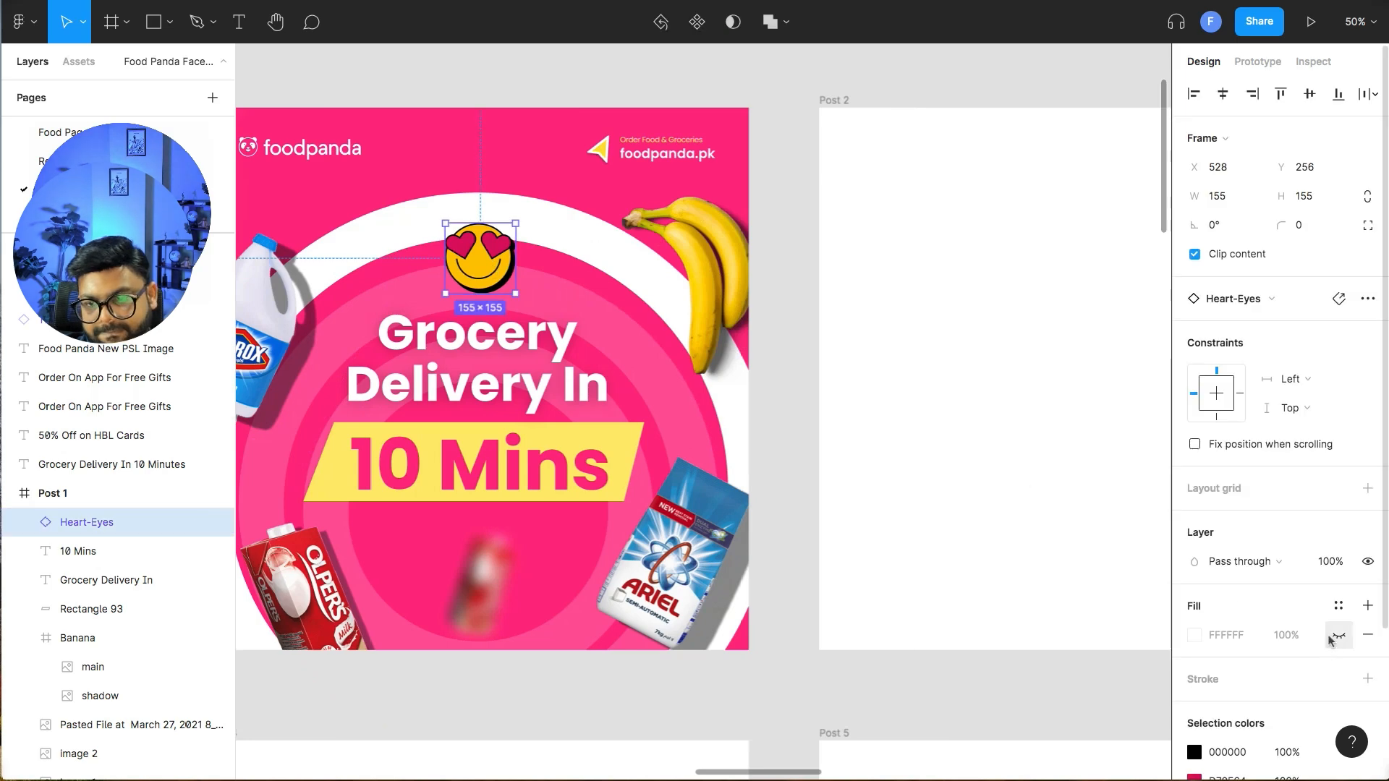
{"action": "scroll", "coordinate": [1335, 636], "scroll_direction": "down", "scroll_amount": 2}
{"action": "double_click", "coordinate": [478, 253]}
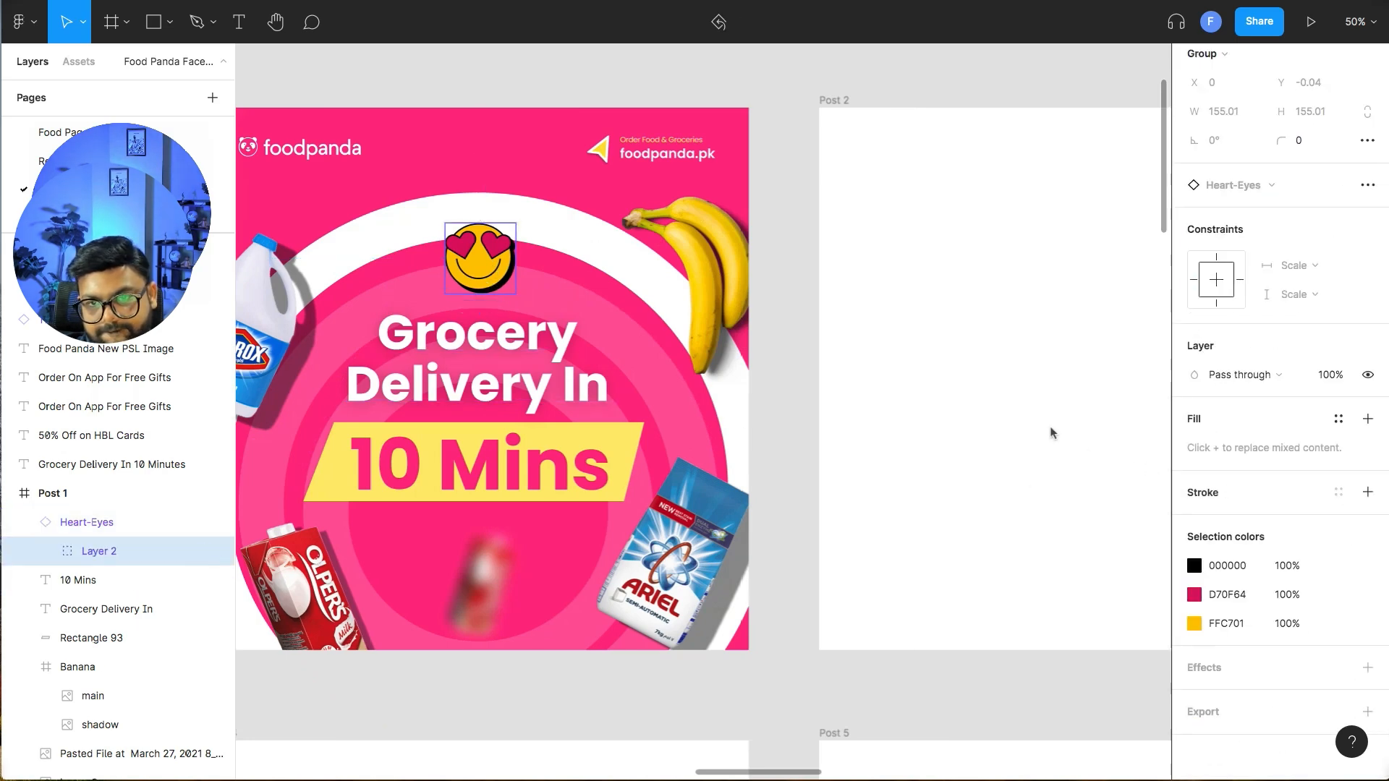
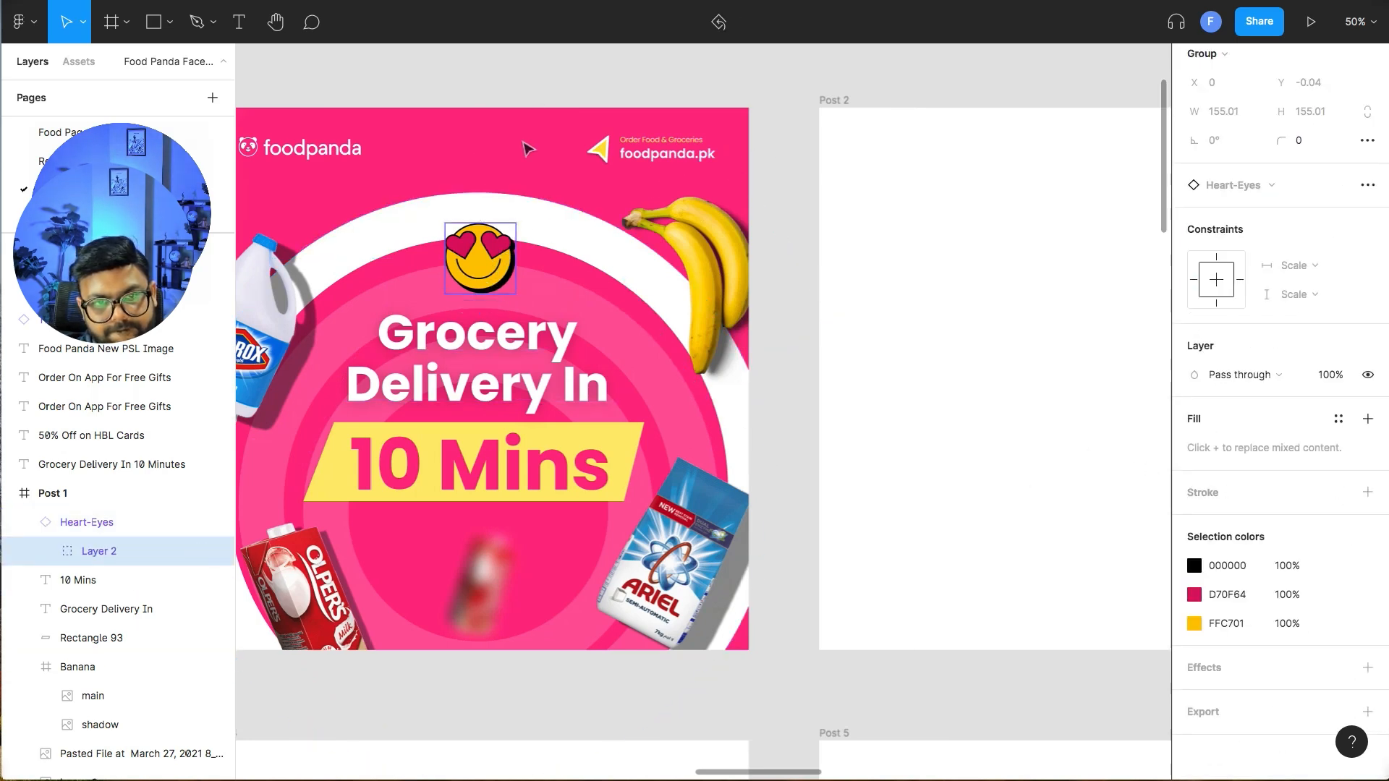
{"action": "left_click", "coordinate": [539, 101]}
{"action": "left_click", "coordinate": [508, 235]}
{"action": "left_click_drag", "start_coordinate": [521, 219], "coordinate": [528, 227]}
{"action": "left_click", "coordinate": [541, 85]}
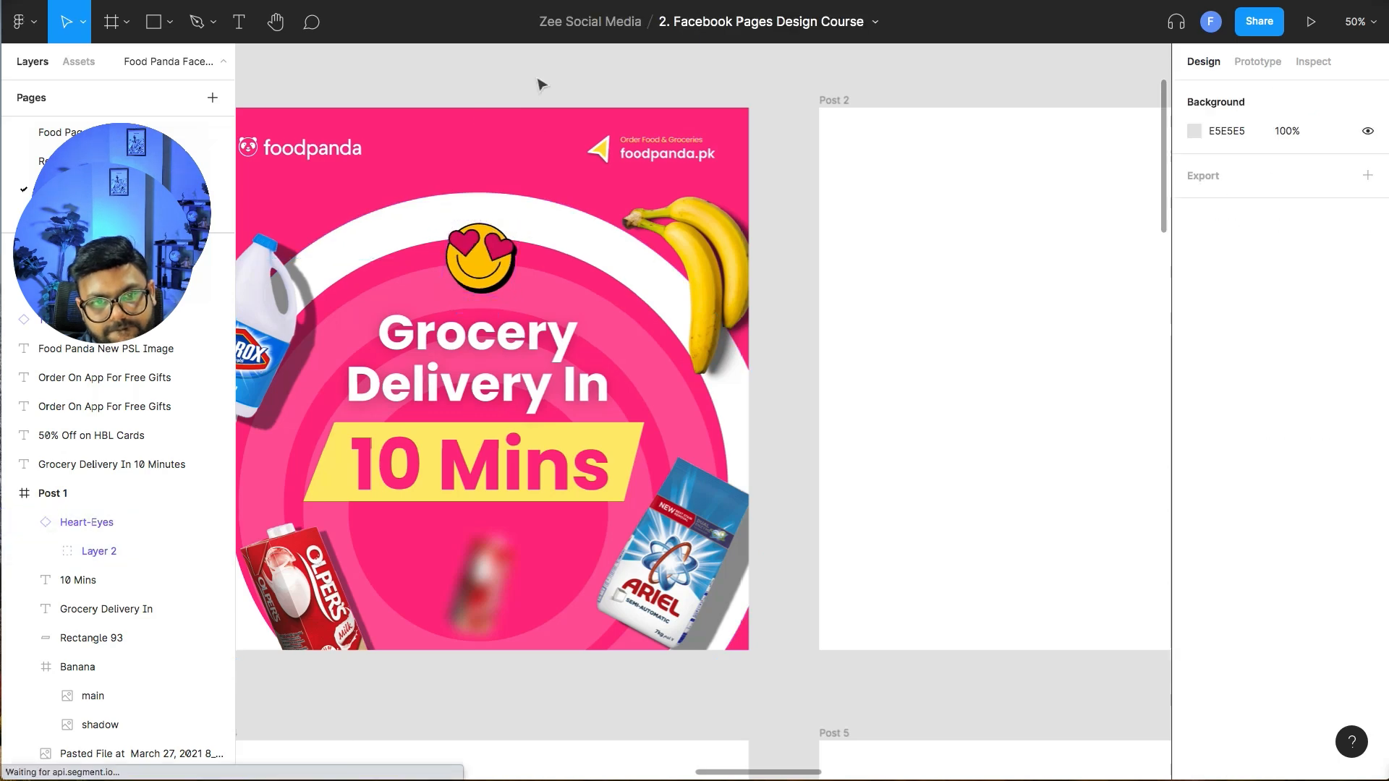
- Copy the white peace-hand emoji from the emoji set on the assets board
{"action": "key", "text": "minus"}
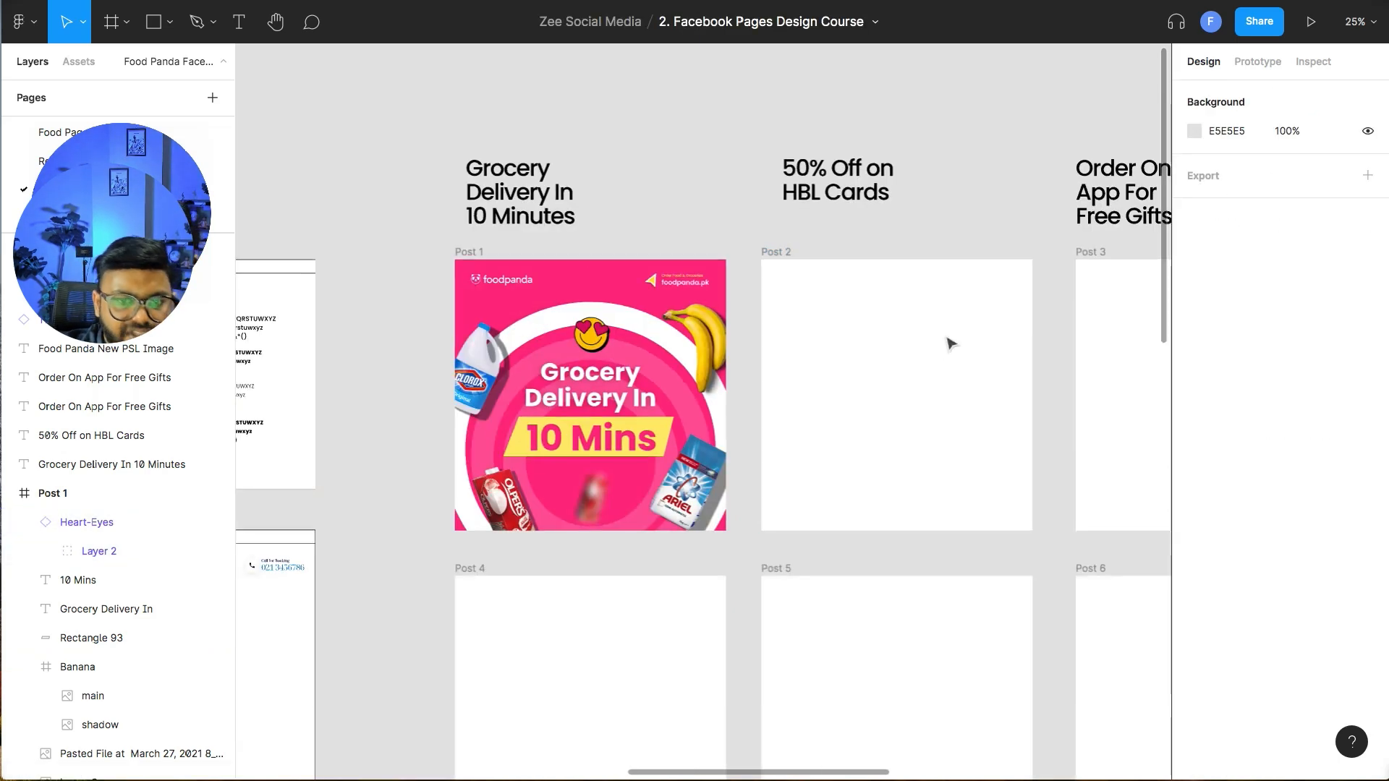
{"action": "scroll", "coordinate": [958, 449], "scroll_direction": "down", "scroll_amount": 15}
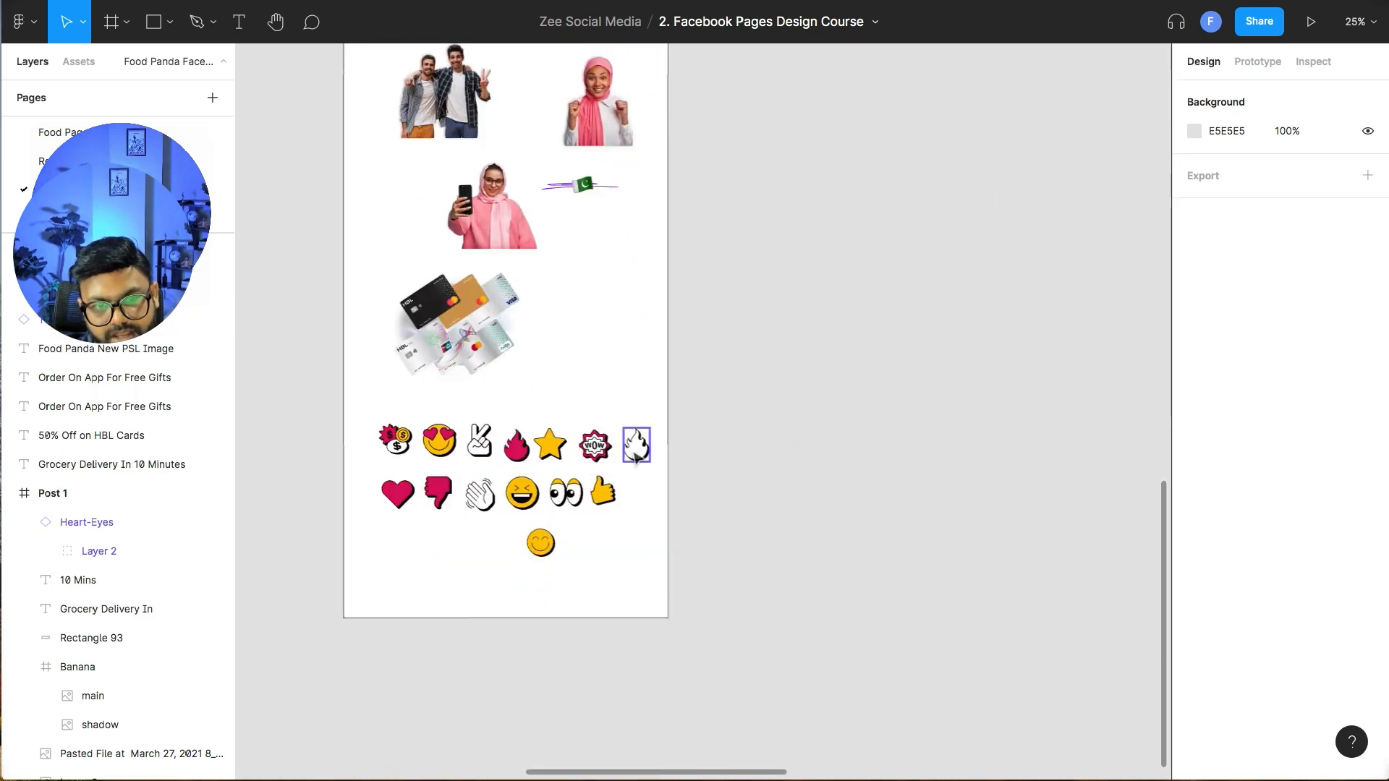
{"action": "left_click", "coordinate": [479, 441]}
{"action": "scroll", "coordinate": [714, 361], "scroll_direction": "up", "scroll_amount": 15}
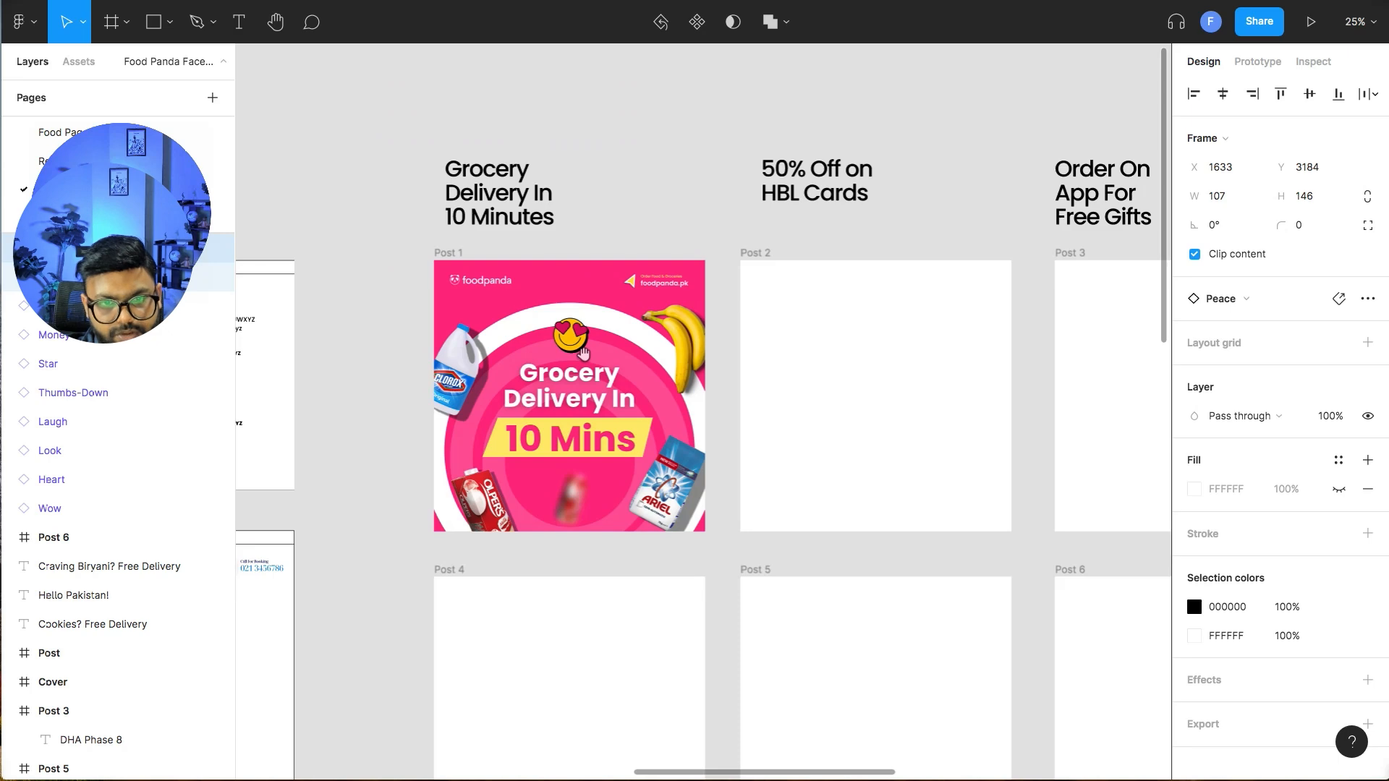
- Replace the heart-eyes emoji in Post 1 with the peace hand, about 126 × 172 and rotated to -19.15°, centered above the headline
{"action": "left_click", "coordinate": [583, 353]}
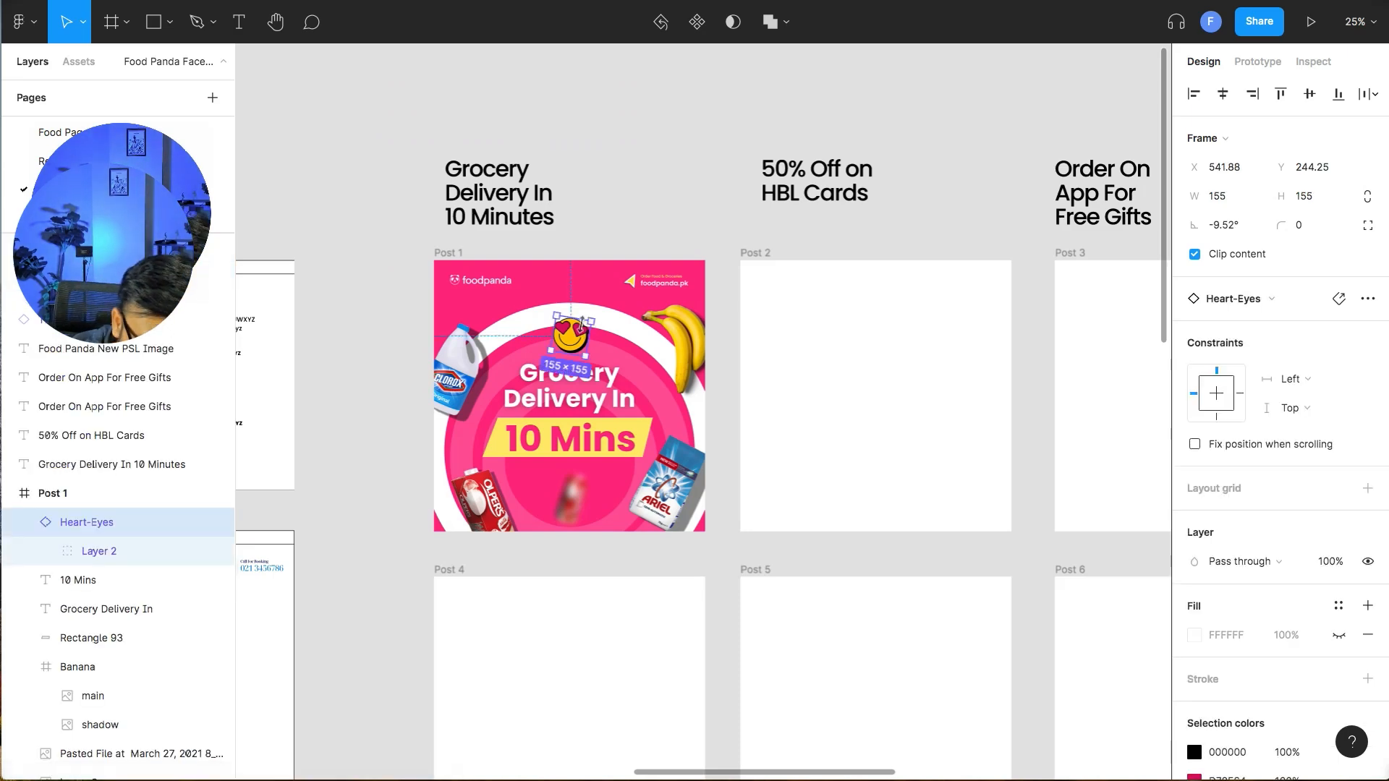
{"action": "key", "text": "Delete"}
{"action": "key", "text": "plus"}
{"action": "key", "text": "ctrl+v"}
{"action": "left_click_drag", "start_coordinate": [737, 379], "coordinate": [430, 281]}
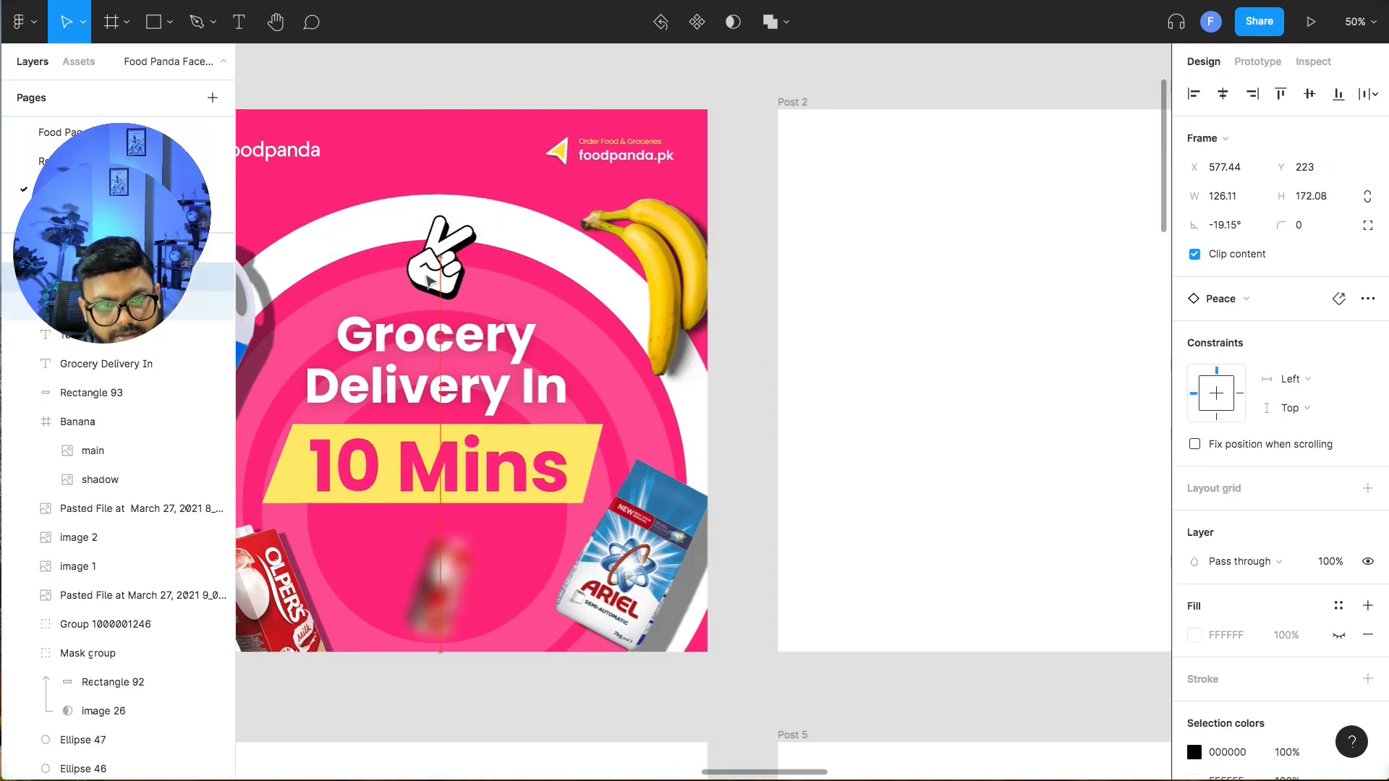
{"action": "left_click", "coordinate": [760, 351]}
{"action": "key", "text": "minus"}
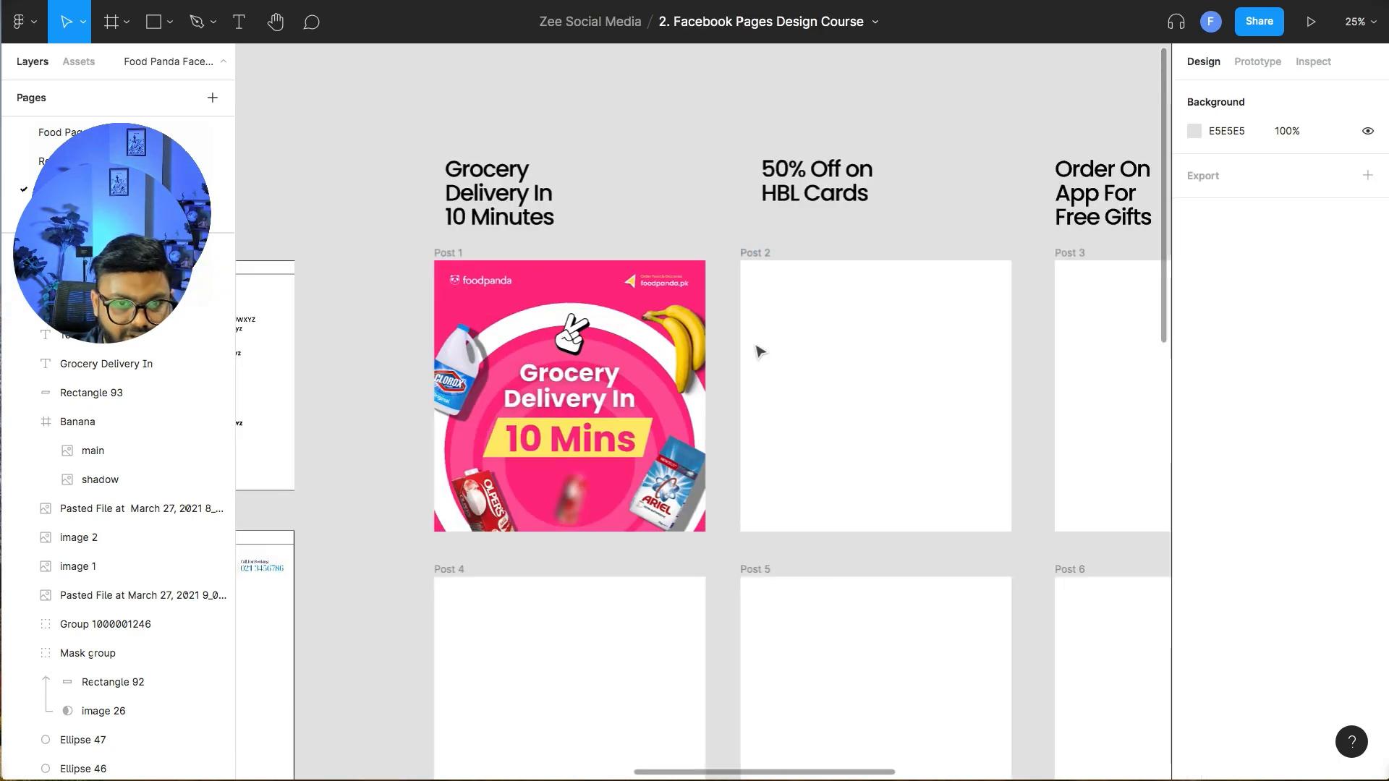
- Delete the empty Post 2 frame and put a duplicate of Post 1 in its place under "50% Off on HBL Cards"
{"action": "left_click_drag", "start_coordinate": [724, 160], "coordinate": [512, 177]}
{"action": "left_click", "coordinate": [609, 224]}
{"action": "key", "text": "Delete"}
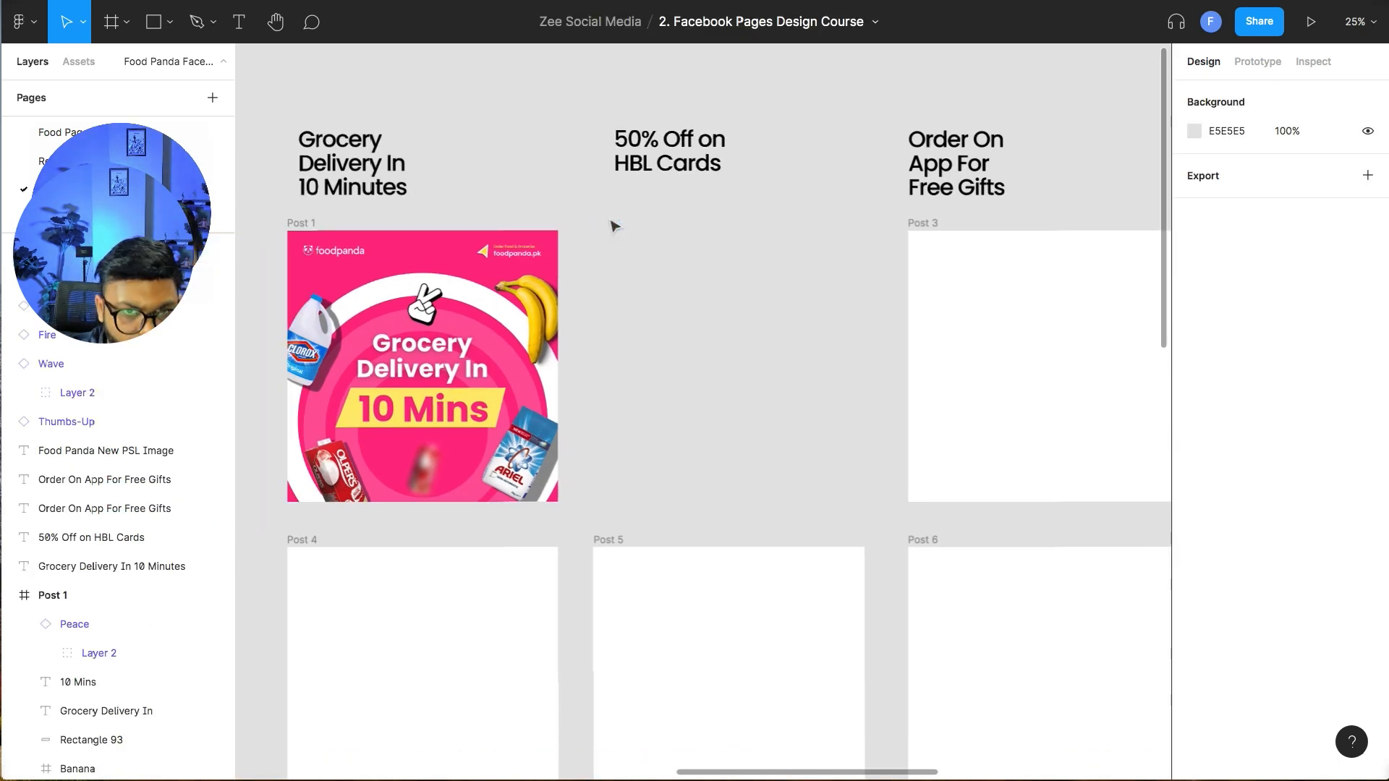
{"action": "left_click", "coordinate": [301, 224]}
{"action": "left_click_drag", "start_coordinate": [301, 224], "coordinate": [611, 222]}
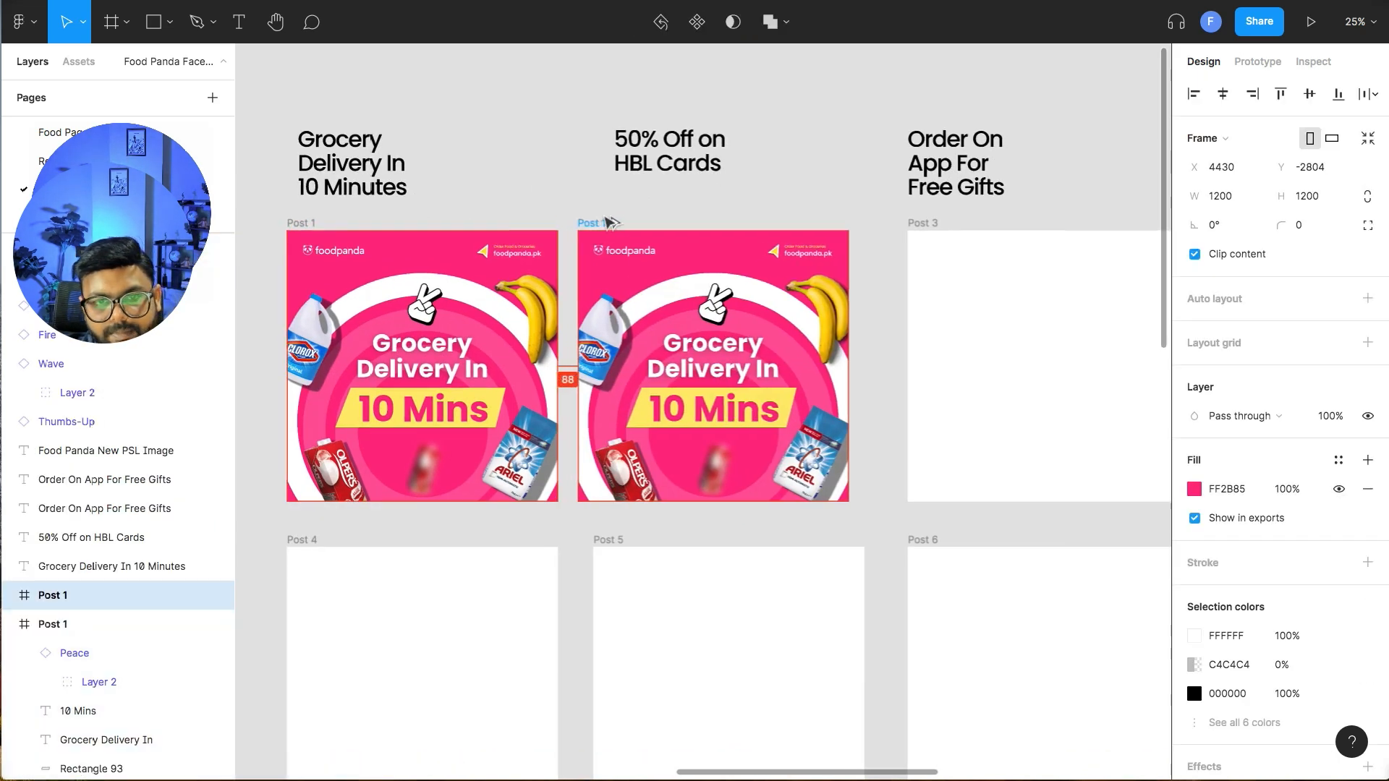
{"action": "left_click", "coordinate": [540, 177]}
{"action": "key", "text": "ctrl+plus"}
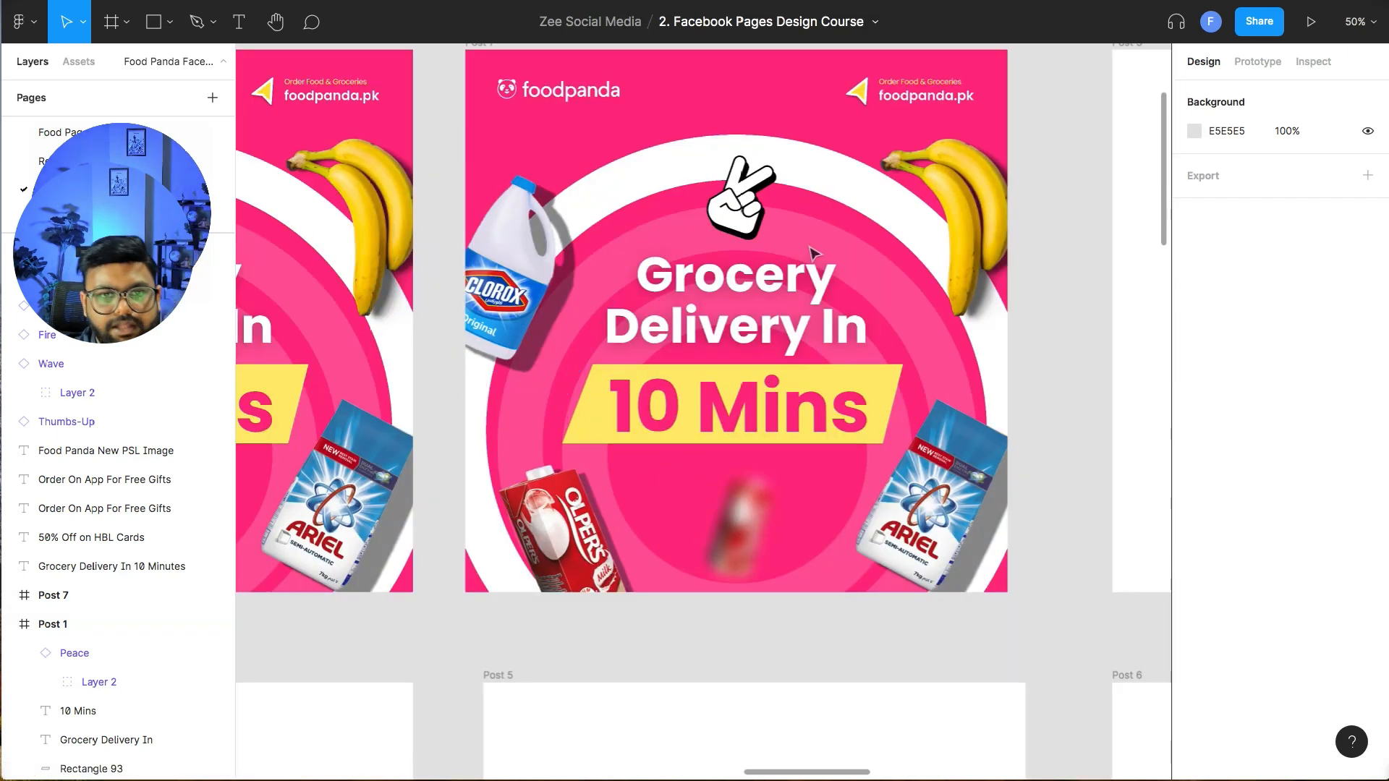
- Delete the peace emoji, bananas, Clorox bottle and outer white ring from the duplicated post
{"action": "scroll", "coordinate": [817, 242], "scroll_direction": "up", "scroll_amount": 2}
{"action": "scroll", "coordinate": [817, 242], "scroll_direction": "right", "scroll_amount": 1}
{"action": "left_click", "coordinate": [691, 293]}
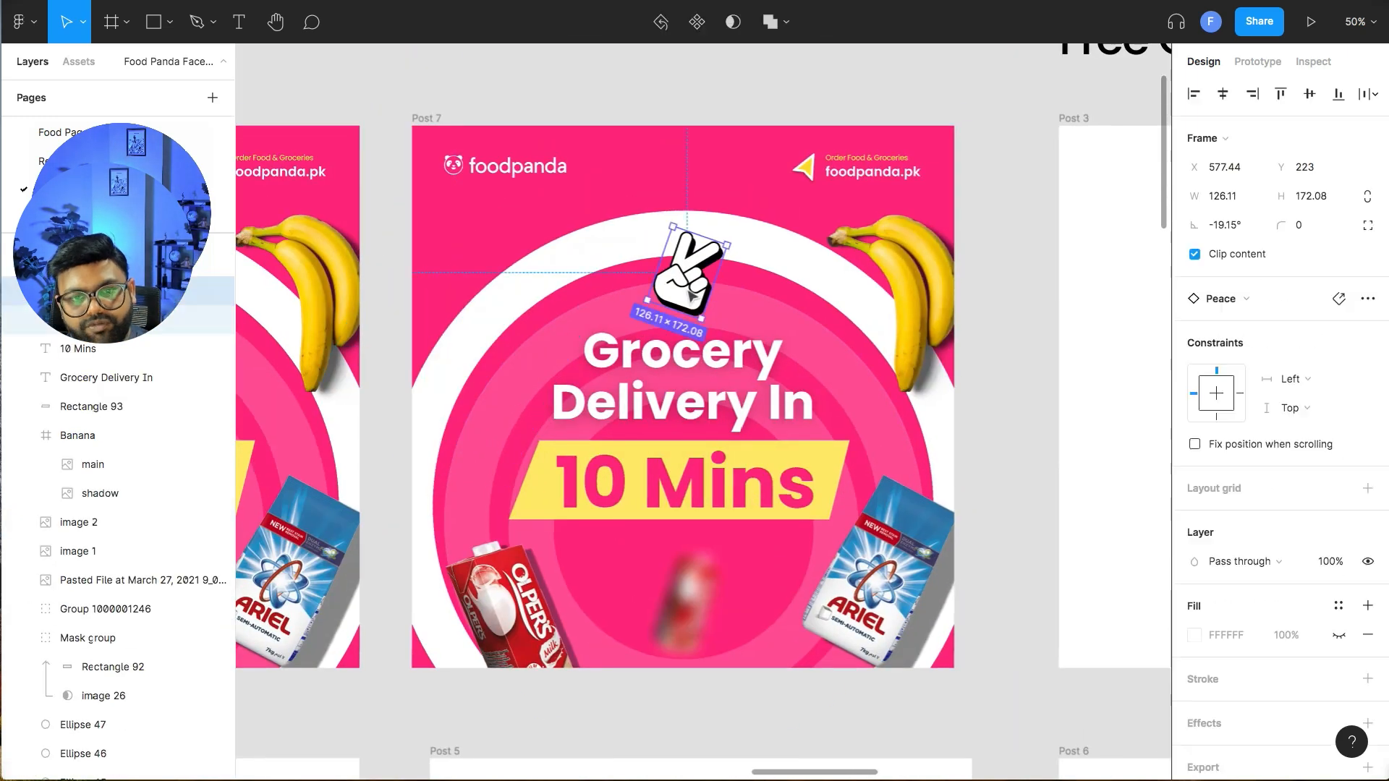
{"action": "key", "text": "Delete"}
{"action": "left_click", "coordinate": [729, 256]}
{"action": "key", "text": "Delete"}
{"action": "left_click", "coordinate": [882, 255]}
{"action": "key", "text": "Delete"}
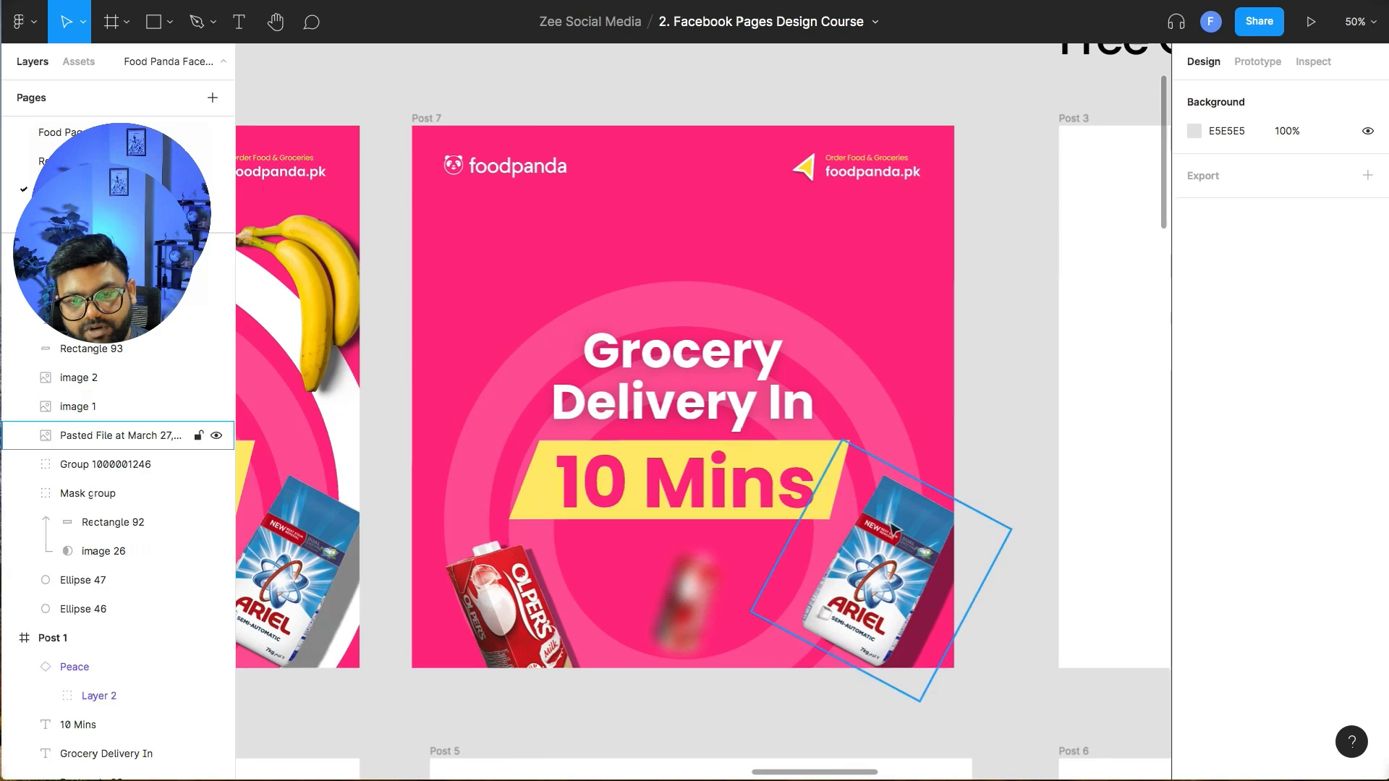
- Delete the Ariel pack, the "10 Mins" text and its yellow strip from the duplicated post
{"action": "left_click", "coordinate": [894, 528]}
{"action": "key", "text": "Delete"}
{"action": "left_click", "coordinate": [797, 476]}
{"action": "key", "text": "Delete"}
{"action": "left_click", "coordinate": [796, 476]}
{"action": "key", "text": "Delete"}
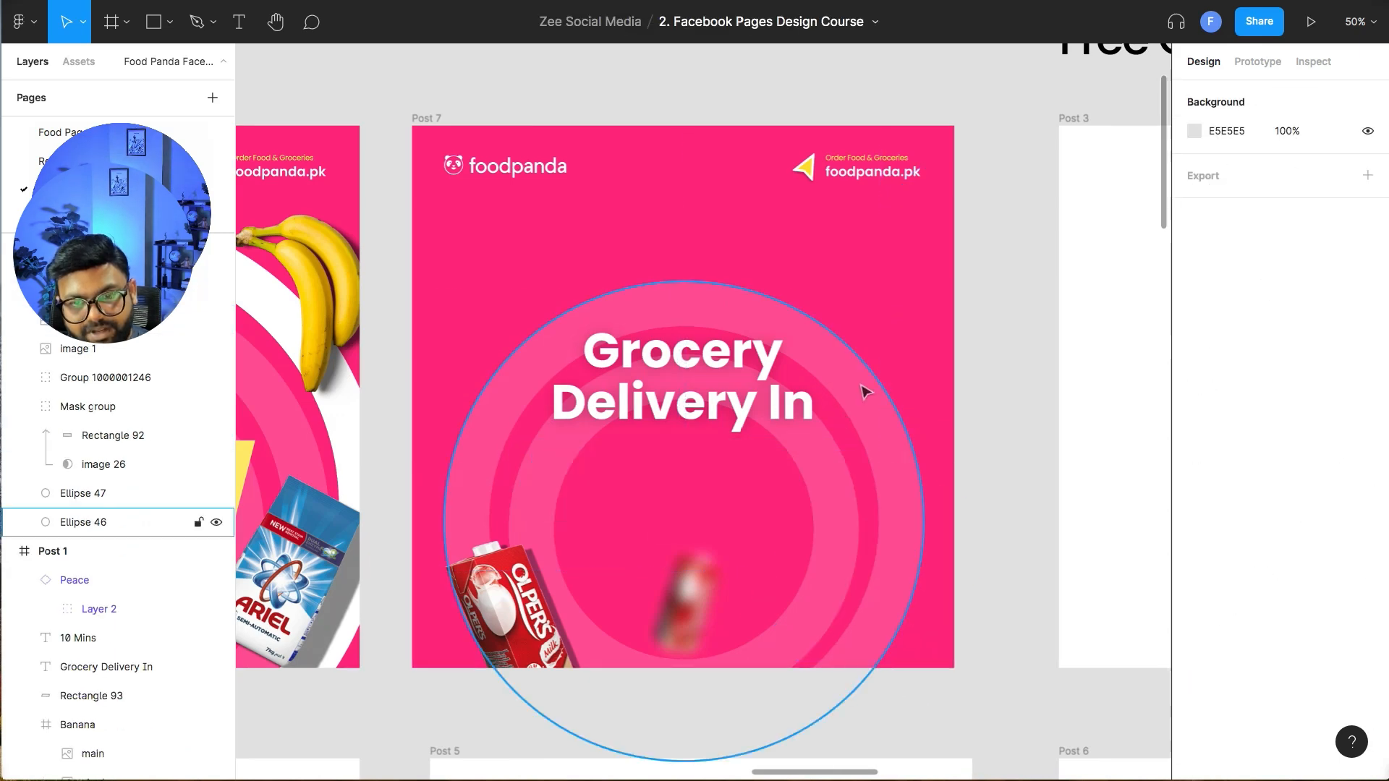
- Enlarge the two remaining translucent background rings together and recenter them behind the headline
{"action": "left_click", "coordinate": [866, 392]}
{"action": "left_click", "coordinate": [914, 301], "text": "shift"}
{"action": "left_click_drag", "start_coordinate": [924, 281], "coordinate": [981, 223]}
{"action": "left_click_drag", "start_coordinate": [842, 290], "coordinate": [815, 306]}
- Delete the blurred can and the Olper's carton from the duplicated post
{"action": "left_click", "coordinate": [698, 595]}
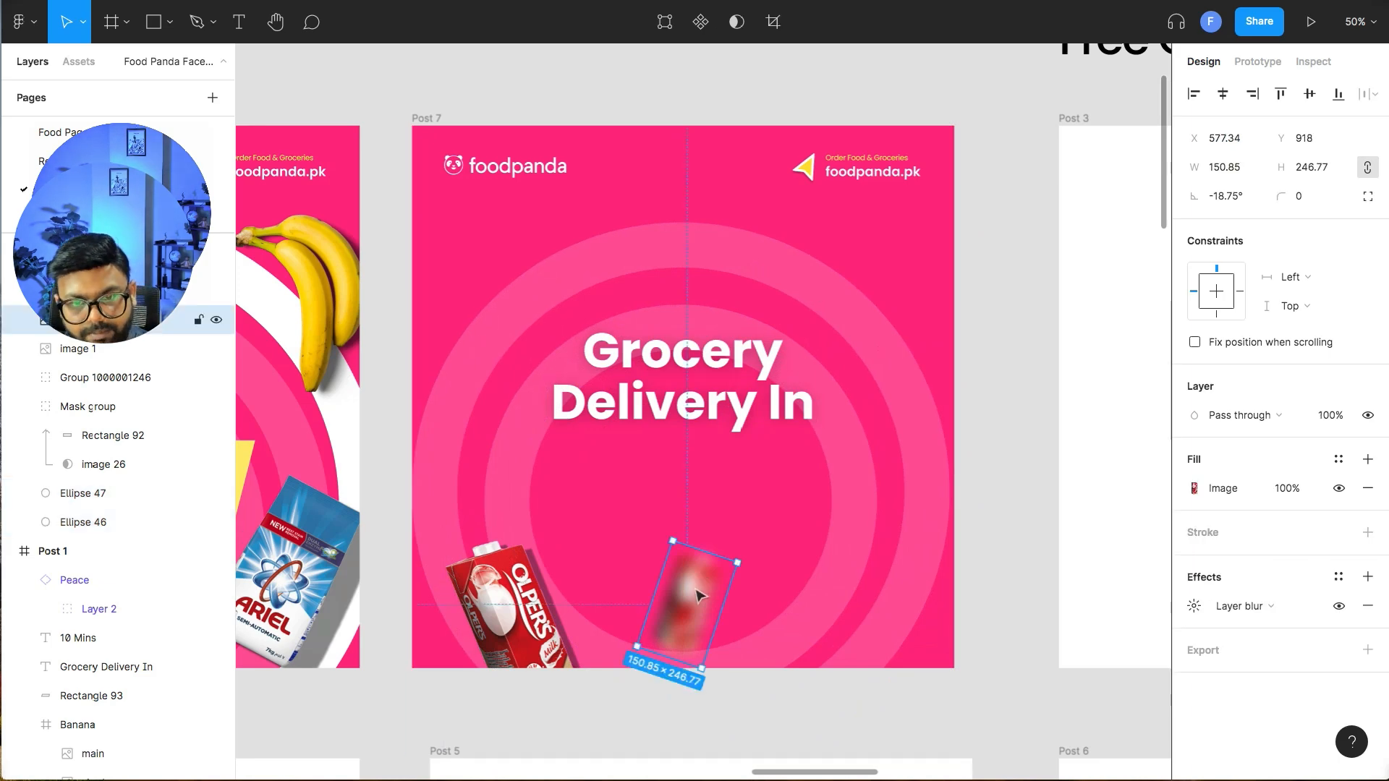
{"action": "key", "text": "Delete"}
{"action": "left_click", "coordinate": [506, 600]}
{"action": "key", "text": "Delete"}
- Switch to the web browser and search Google Images for "hbl logo"
{"action": "key", "text": "super+Tab"}
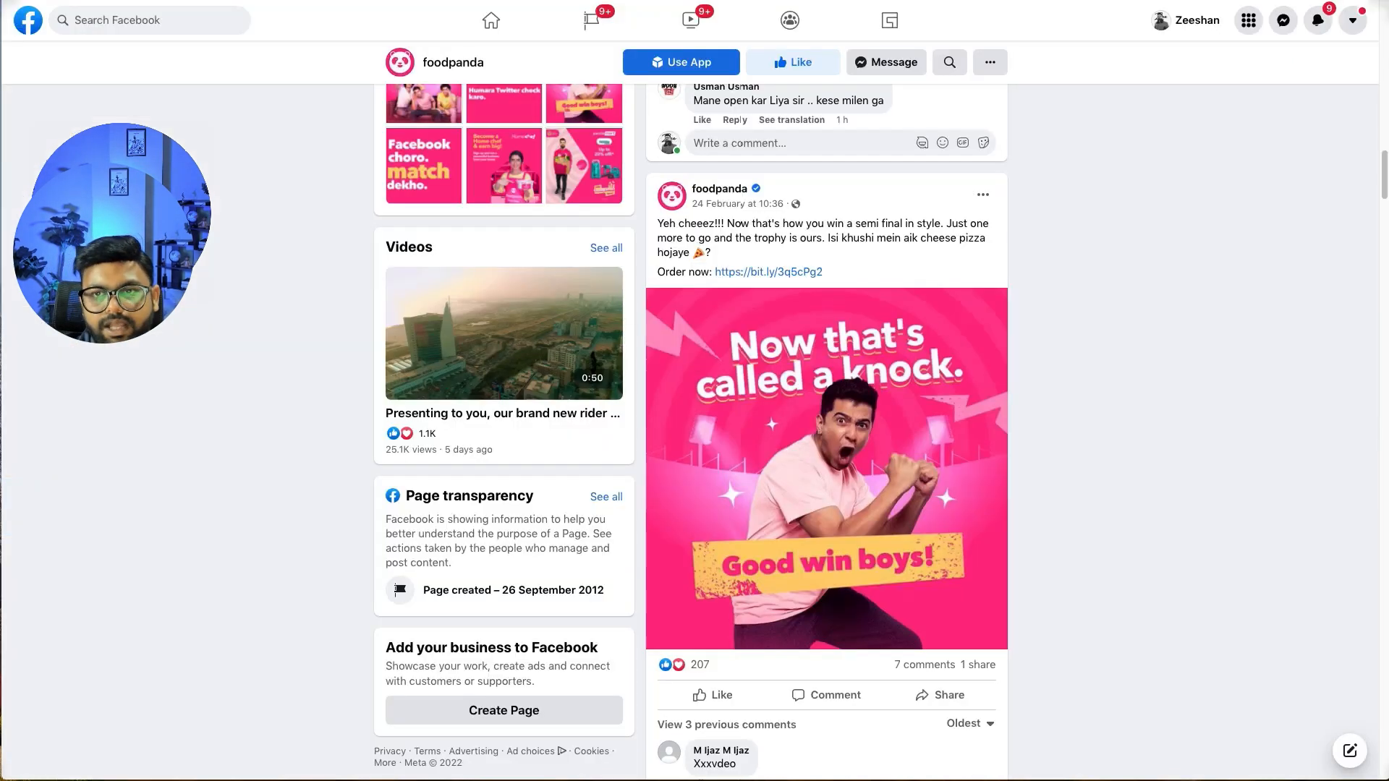
{"action": "key", "text": "super+t"}
{"action": "type", "text": "hbl logo"}
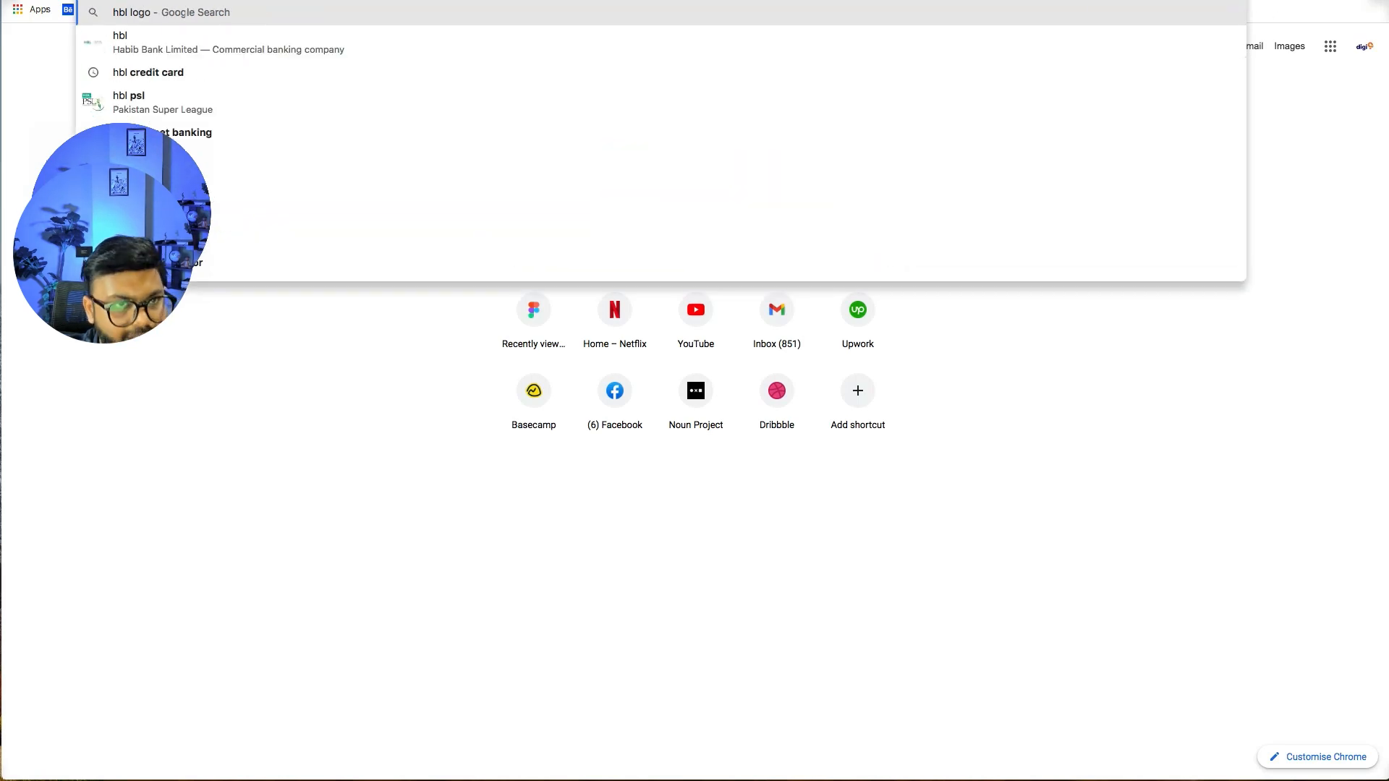
{"action": "key", "text": "Return"}
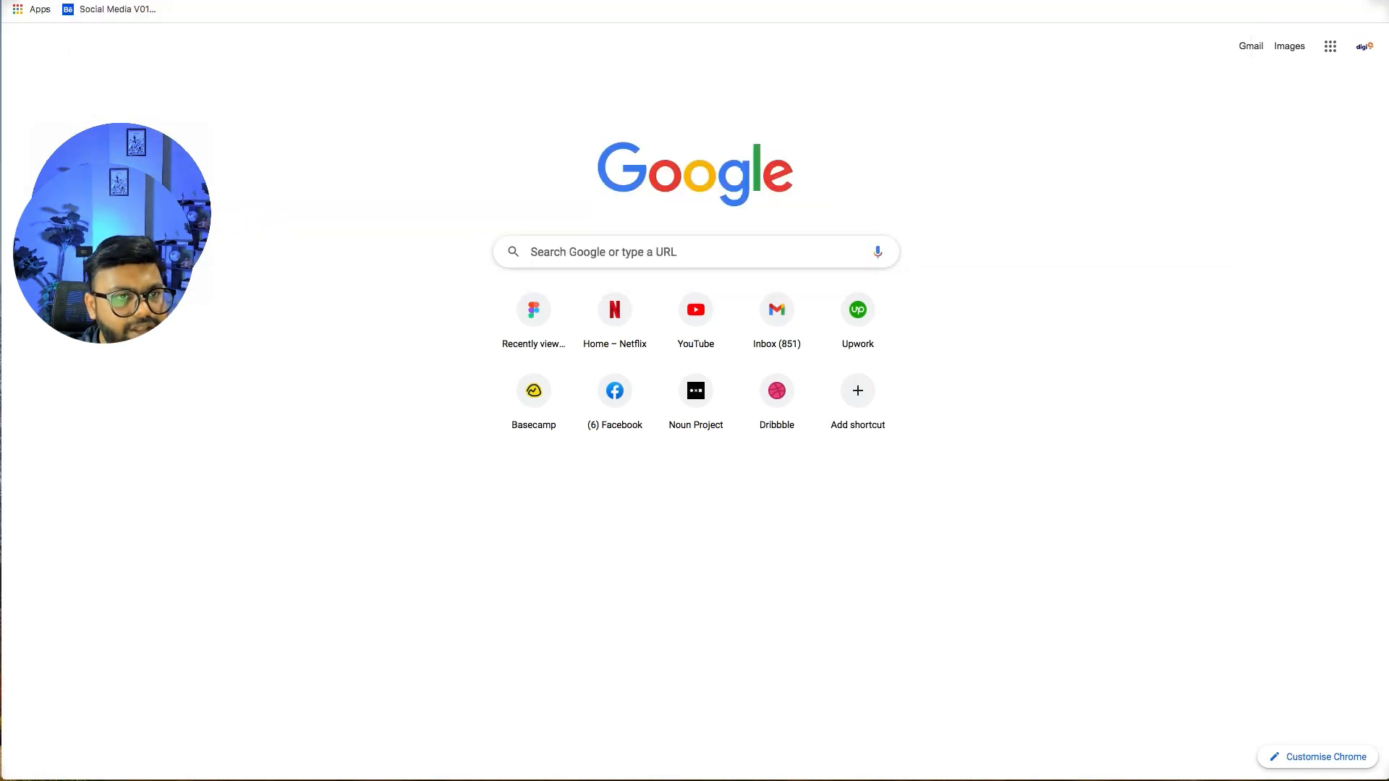
{"action": "left_click", "coordinate": [332, 148]}
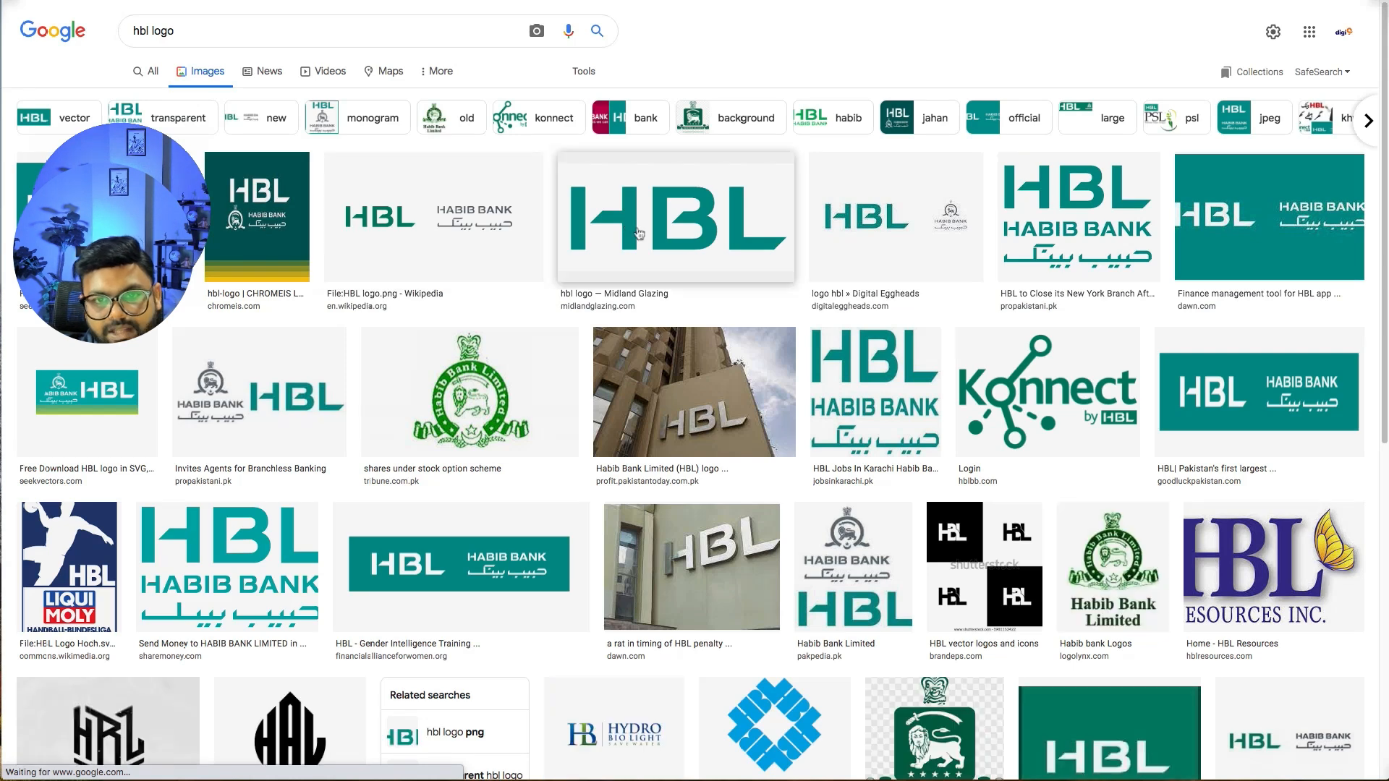
- Copy the transparent green HBL logo from Midland Glazing and paste it into Figma's Post 7 above the headline, about 179 × 82
{"action": "left_click", "coordinate": [639, 233]}
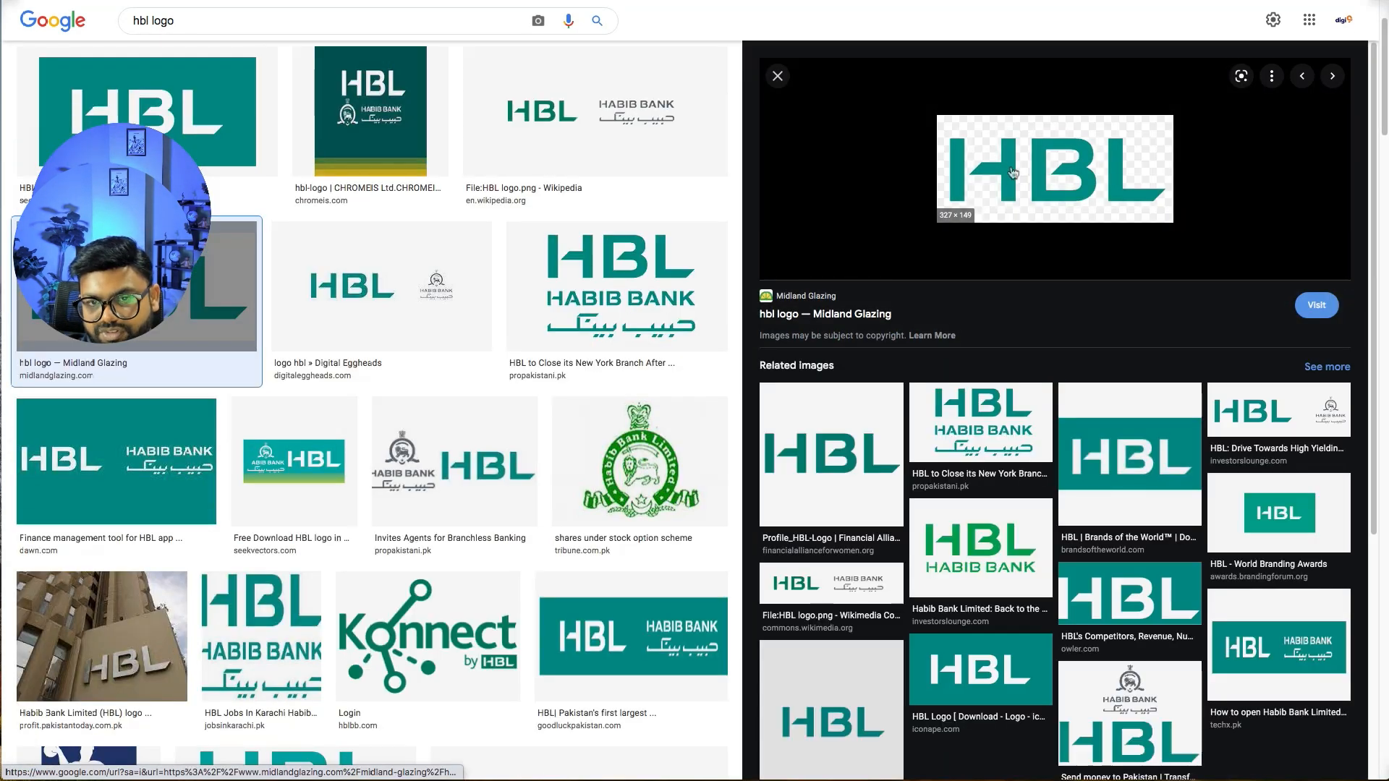
{"action": "right_click", "coordinate": [1014, 168]}
{"action": "left_click", "coordinate": [217, 2]}
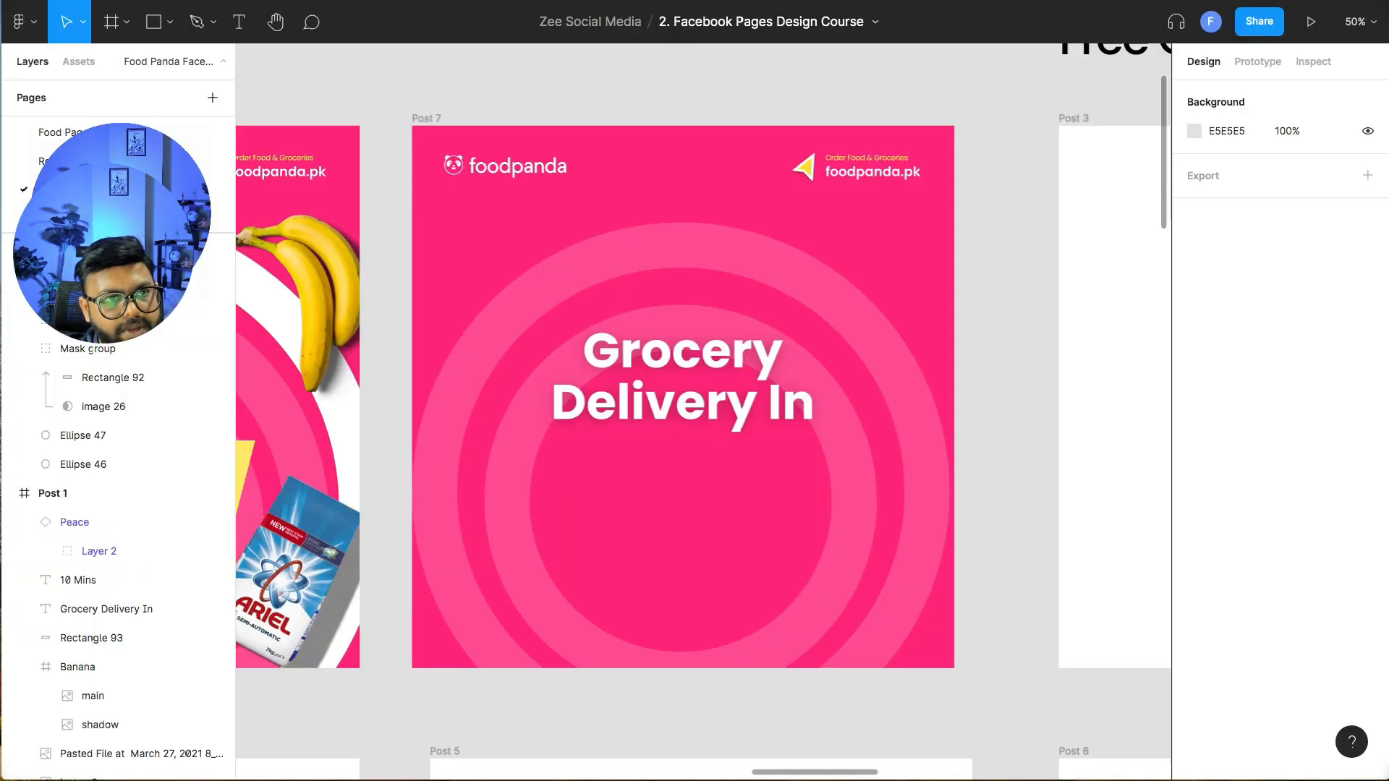
{"action": "key", "text": "super+v"}
{"action": "left_click_drag", "start_coordinate": [776, 379], "coordinate": [562, 269]}
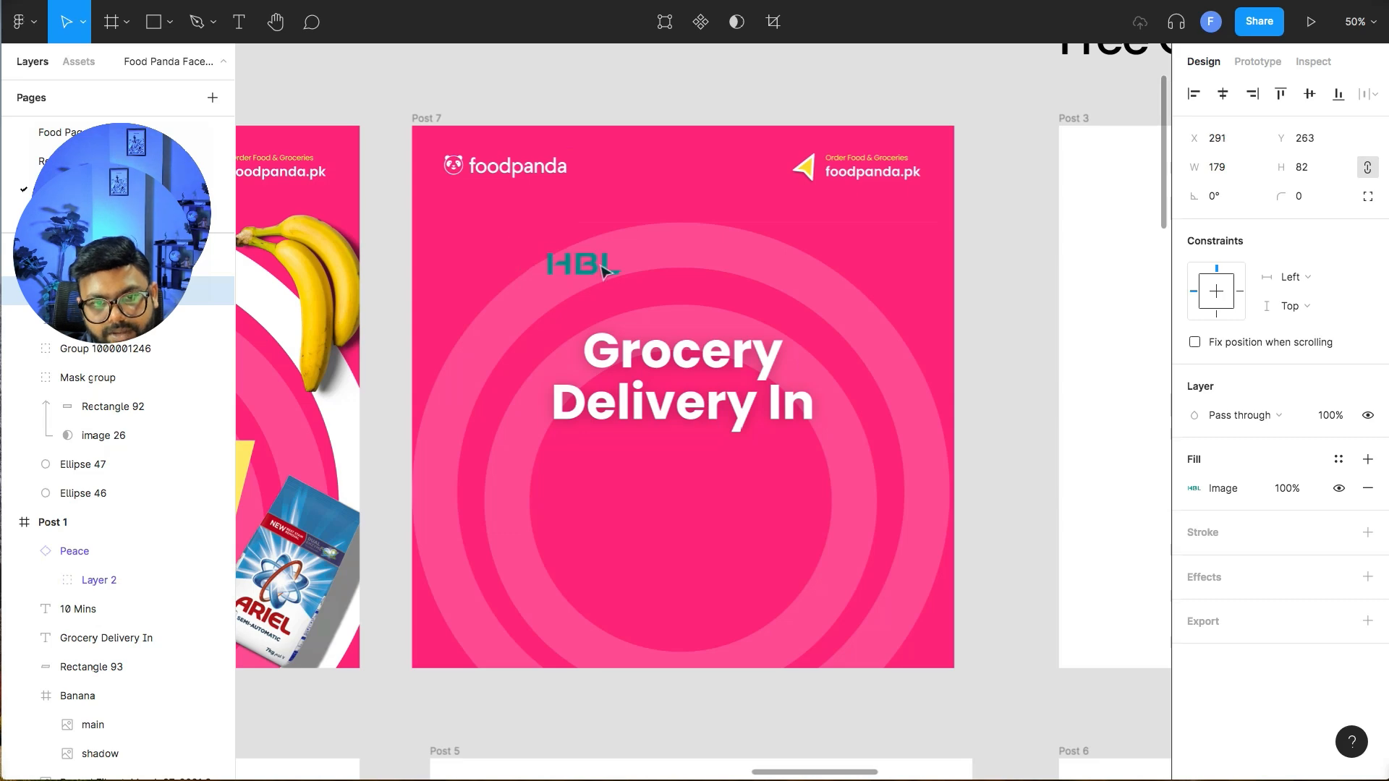
- Copy the "10 Mins" text with its yellow strip from Post 1 into Post 7
{"action": "left_click", "coordinate": [671, 361]}
{"action": "scroll", "coordinate": [676, 356], "scroll_direction": "up", "scroll_amount": 2}
{"action": "scroll", "coordinate": [678, 364], "scroll_direction": "down", "scroll_amount": 4}
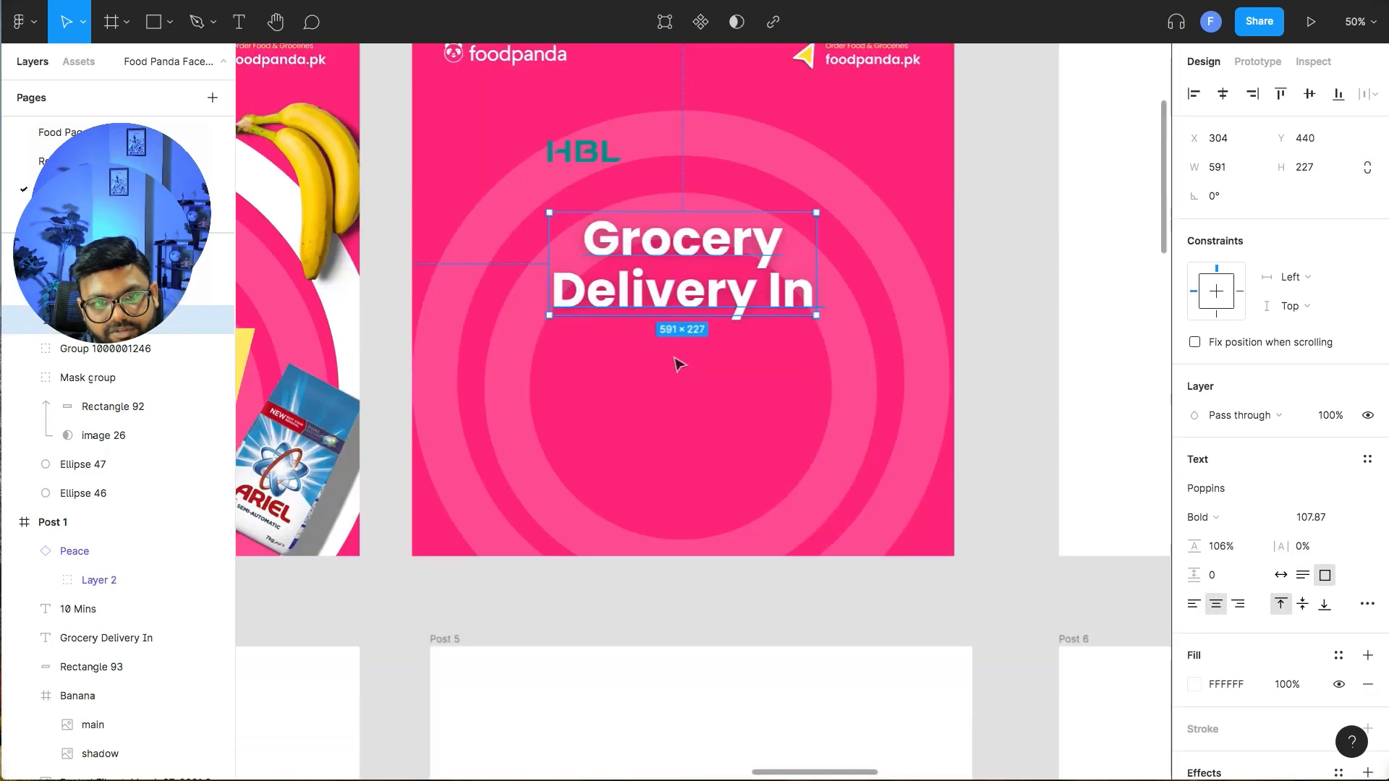
{"action": "scroll", "coordinate": [681, 316], "scroll_direction": "left", "scroll_amount": 4}
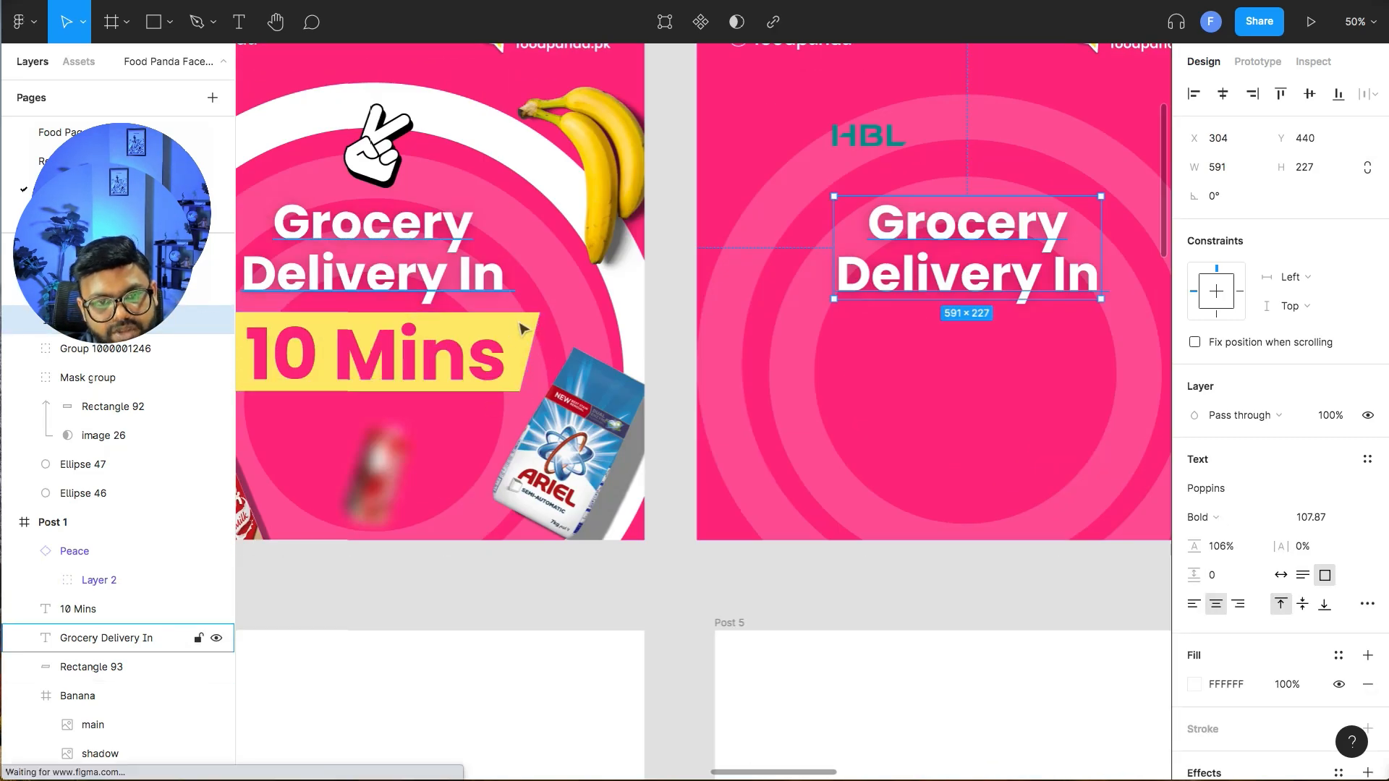
{"action": "left_click", "coordinate": [463, 283]}
{"action": "left_click", "coordinate": [508, 398]}
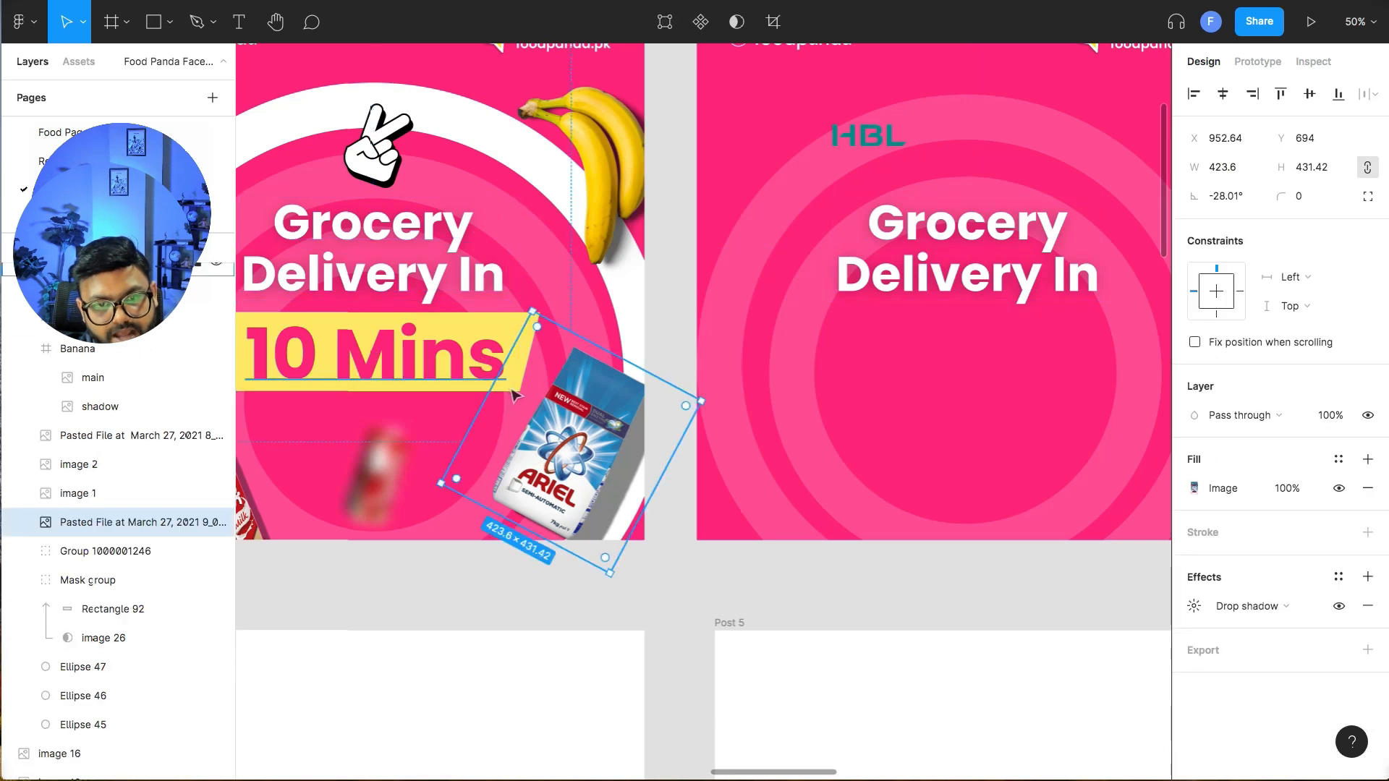
{"action": "left_click_drag", "start_coordinate": [499, 370], "coordinate": [636, 351]}
{"action": "left_click", "coordinate": [357, 367]}
{"action": "left_click", "coordinate": [427, 337], "text": "shift"}
{"action": "left_click_drag", "start_coordinate": [426, 337], "coordinate": [653, 291]}
- Replace the copied "10 Mins" text with "50%" and widen the yellow strip to about 820
{"action": "scroll", "coordinate": [652, 291], "scroll_direction": "right", "scroll_amount": 4}
{"action": "scroll", "coordinate": [652, 291], "scroll_direction": "up", "scroll_amount": 1}
{"action": "double_click", "coordinate": [666, 400]}
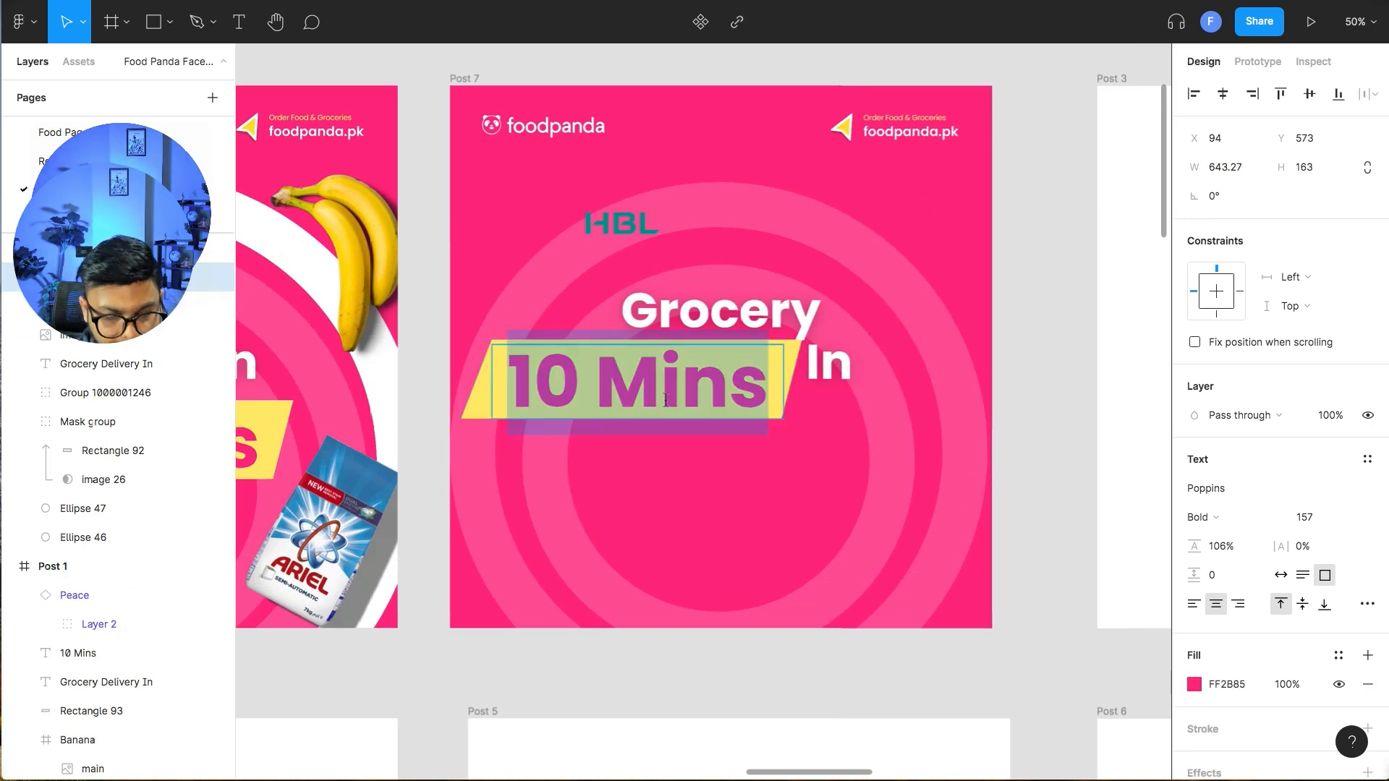
{"action": "type", "text": "50%"}
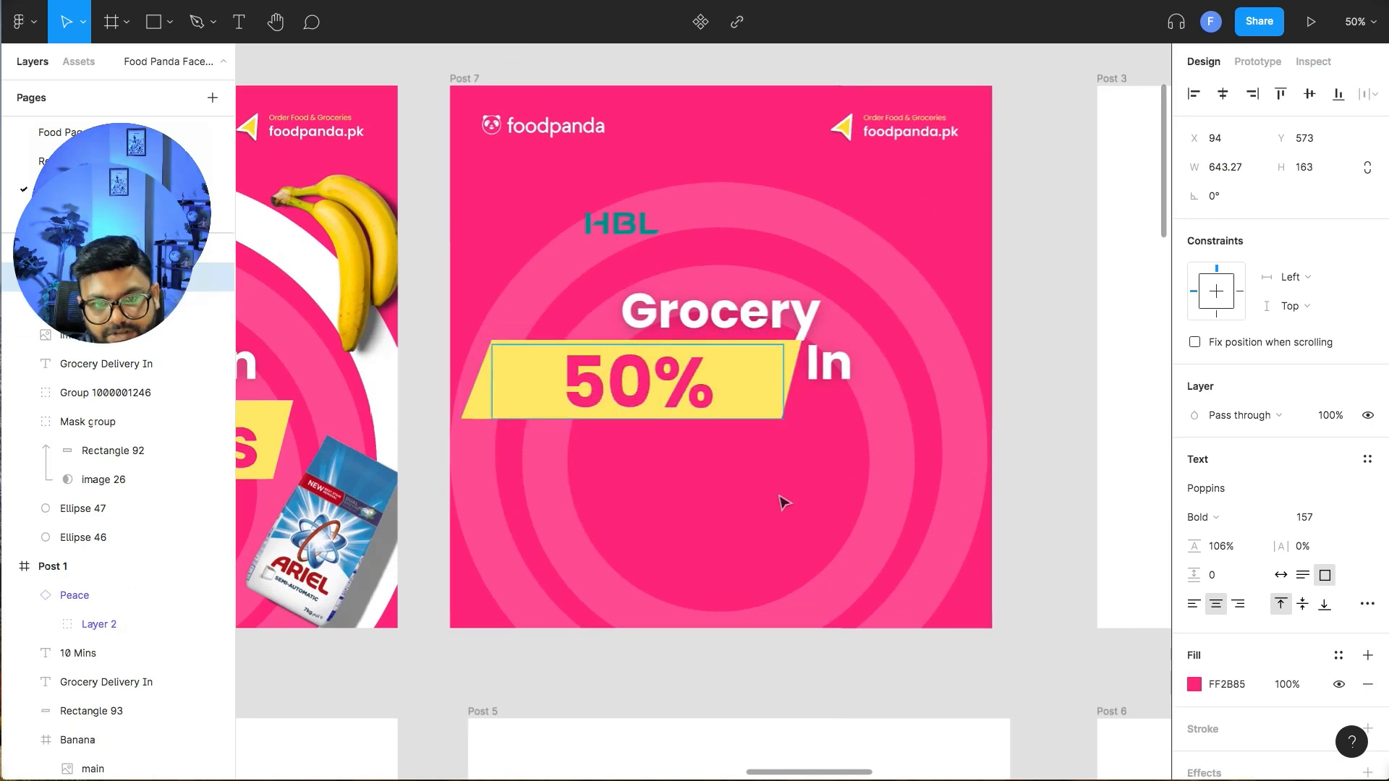
{"action": "left_click", "coordinate": [483, 389]}
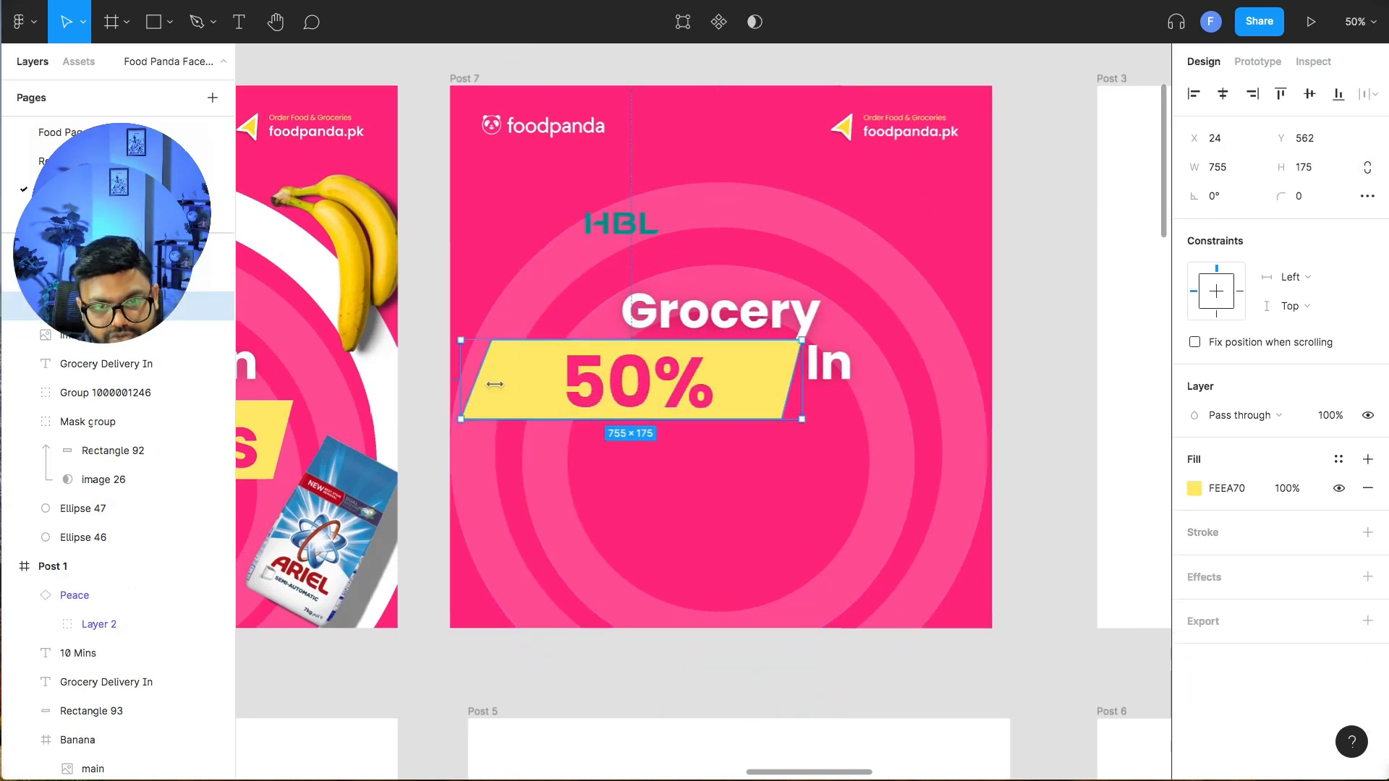
{"action": "left_click_drag", "start_coordinate": [469, 381], "coordinate": [513, 381]}
{"action": "left_click_drag", "start_coordinate": [803, 391], "coordinate": [884, 390]}
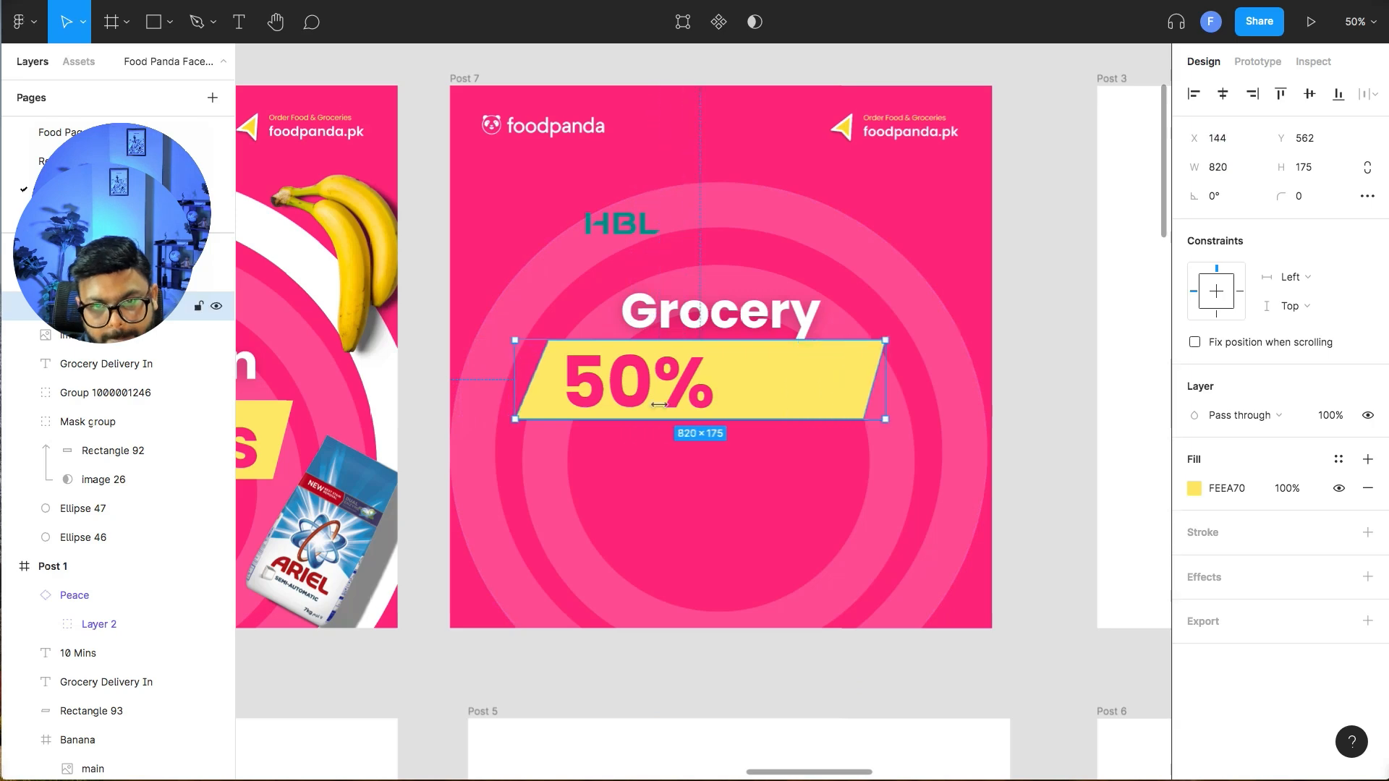
- Extend the offer text to "50% off" and shift it sideways so it sits within the yellow strip
{"action": "double_click", "coordinate": [706, 384]}
{"action": "left_click", "coordinate": [706, 383]}
{"action": "type", "text": "off"}
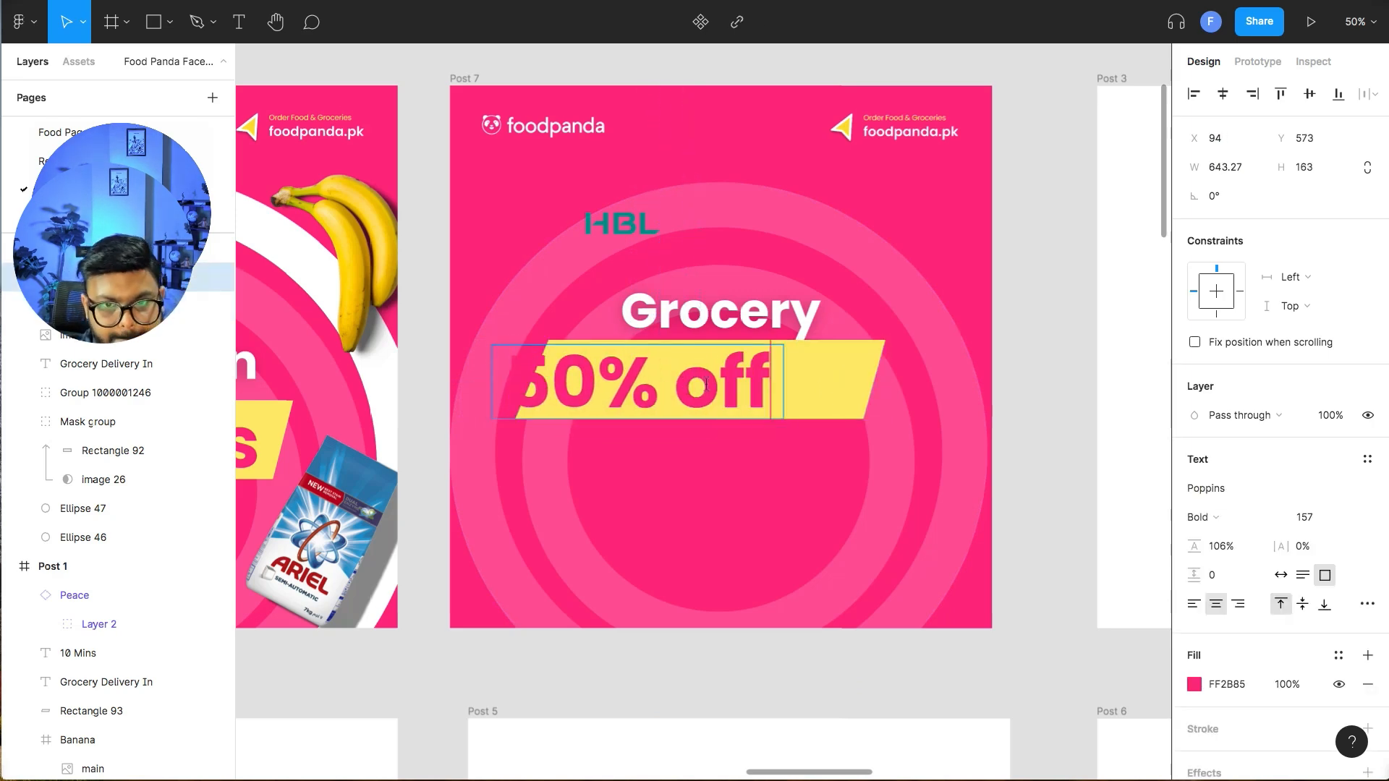
{"action": "left_click_drag", "start_coordinate": [693, 381], "coordinate": [742, 382]}
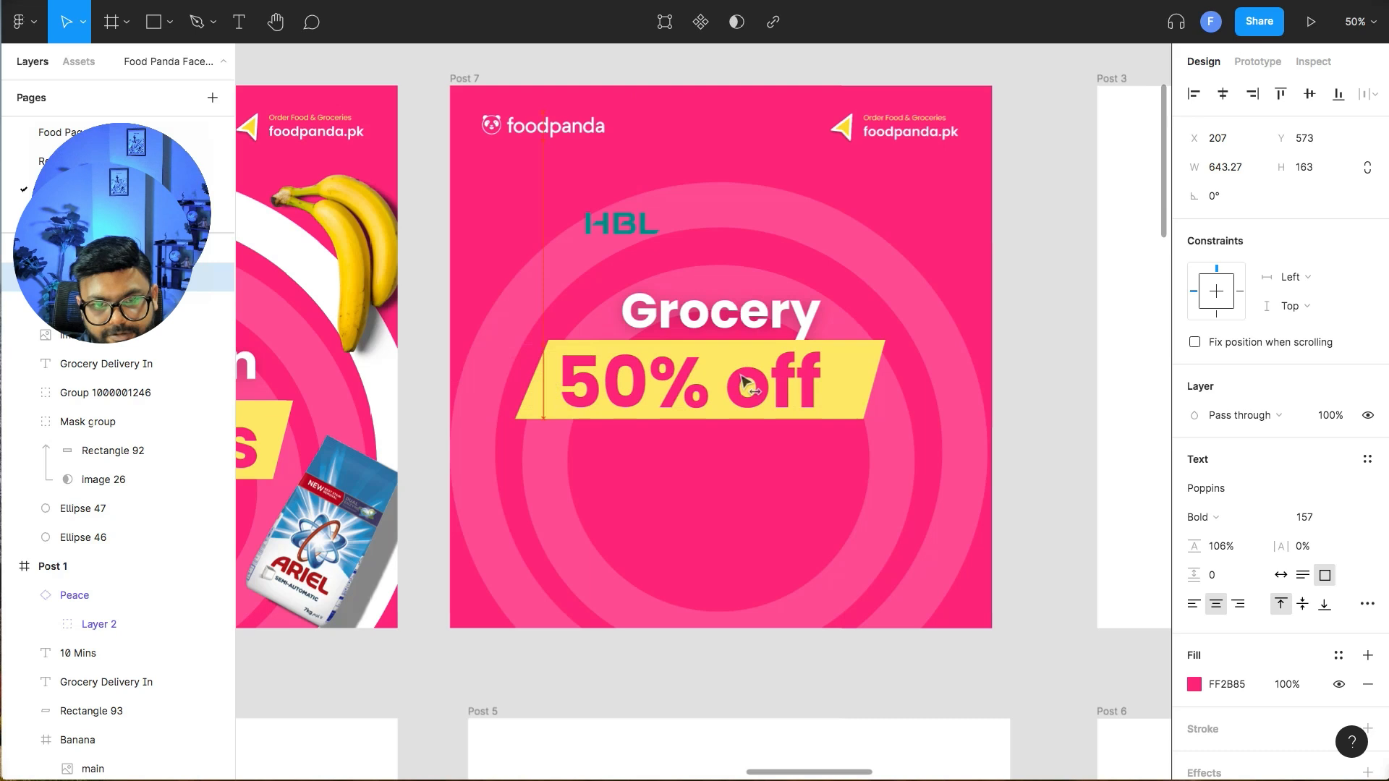
- Scale the "50% off" text to about 743 × 188 and raise it with its yellow strip near the top of the rings
{"action": "left_click", "coordinate": [882, 372]}
{"action": "left_click_drag", "start_coordinate": [883, 369], "coordinate": [888, 330]}
{"action": "left_click", "coordinate": [814, 377], "text": "shift"}
{"action": "left_click_drag", "start_coordinate": [831, 388], "coordinate": [827, 325]}
{"action": "left_click", "coordinate": [798, 343]}
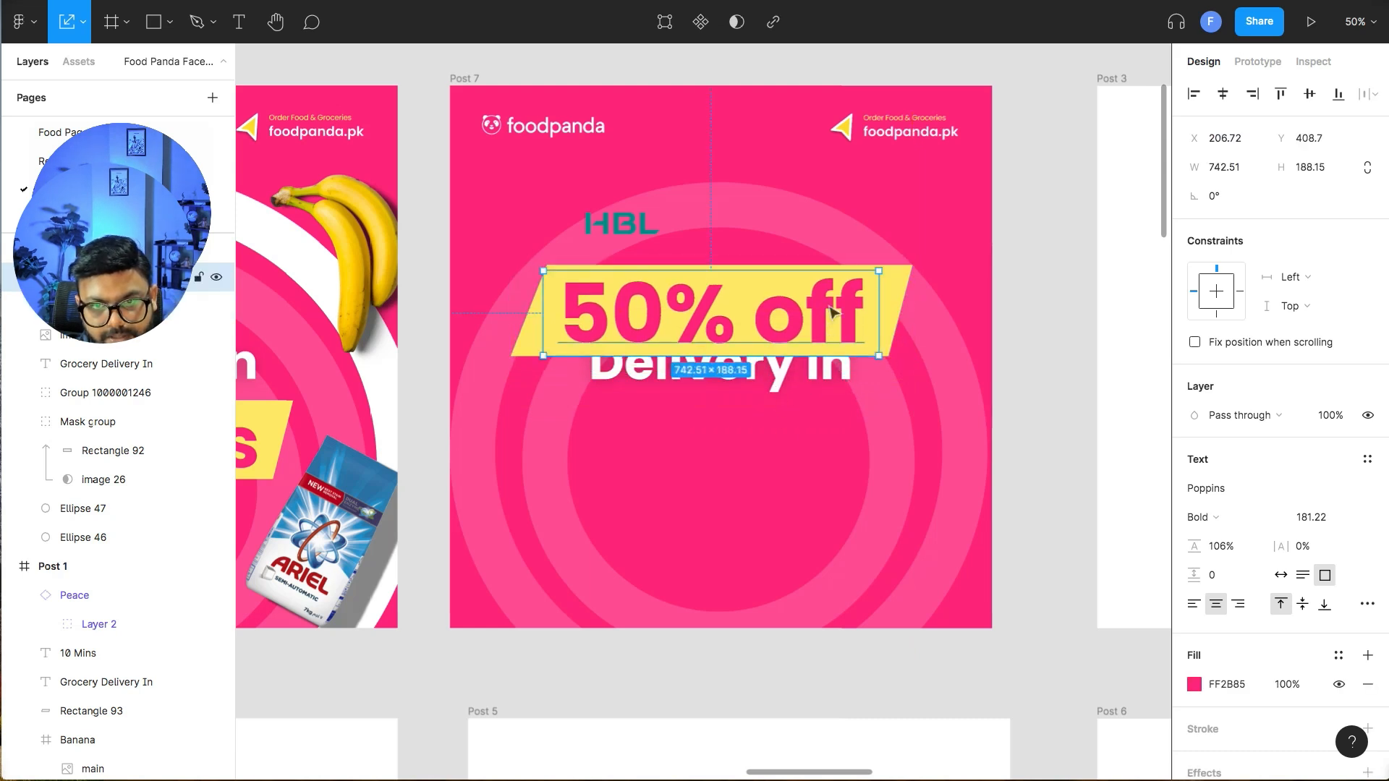
{"action": "left_click", "coordinate": [891, 298], "text": "shift"}
{"action": "left_click_drag", "start_coordinate": [884, 311], "coordinate": [884, 256]}
- Change the "Grocery Delivery In" headline to "On HBL Cards", widen its box to 741 and place it under the yellow strip
{"action": "left_click_drag", "start_coordinate": [753, 365], "coordinate": [743, 475]}
{"action": "scroll", "coordinate": [742, 456], "scroll_direction": "up", "scroll_amount": 3}
{"action": "scroll", "coordinate": [739, 453], "scroll_direction": "up", "scroll_amount": 2}
{"action": "scroll", "coordinate": [739, 453], "scroll_direction": "down", "scroll_amount": 5}
{"action": "double_click", "coordinate": [716, 477]}
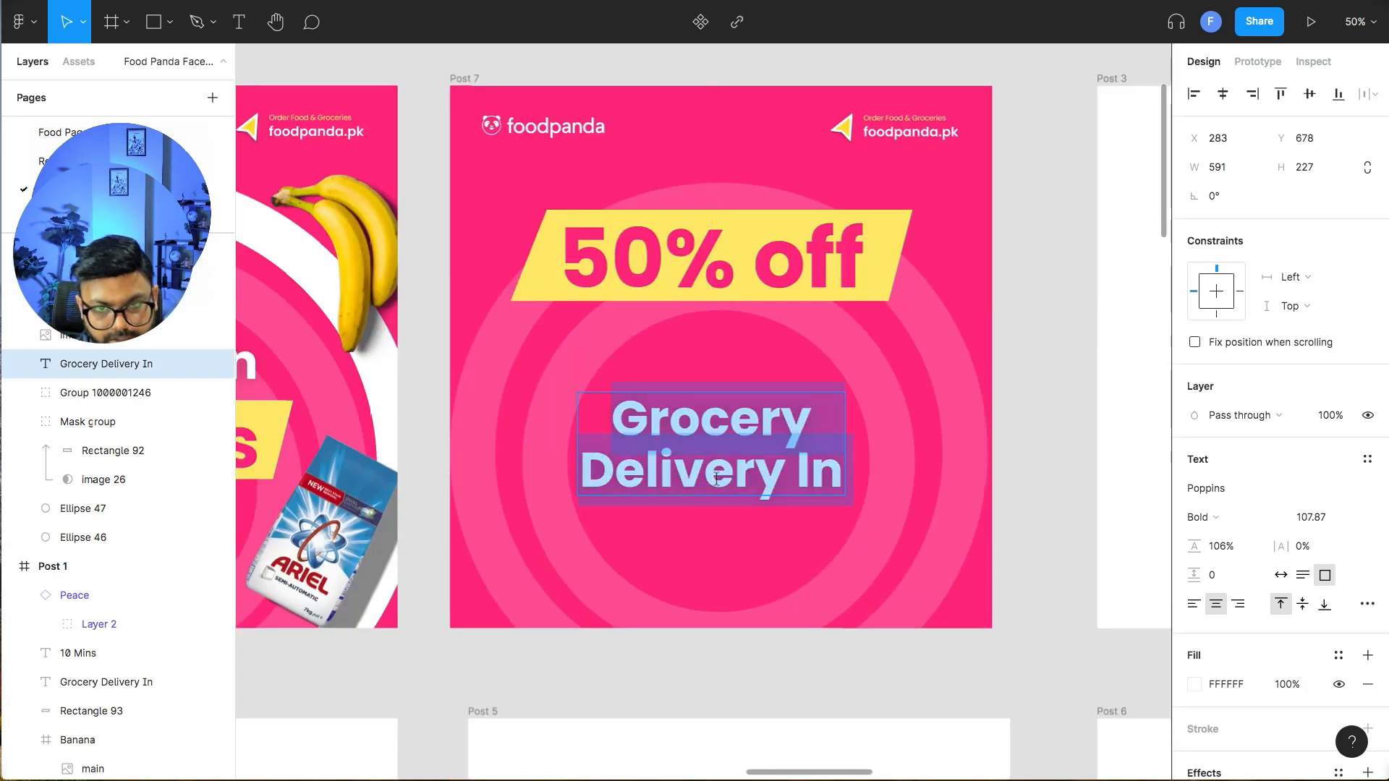
{"action": "type", "text": "On HBL Cards"}
{"action": "left_click", "coordinate": [882, 497]}
{"action": "left_click_drag", "start_coordinate": [845, 431], "coordinate": [768, 350]}
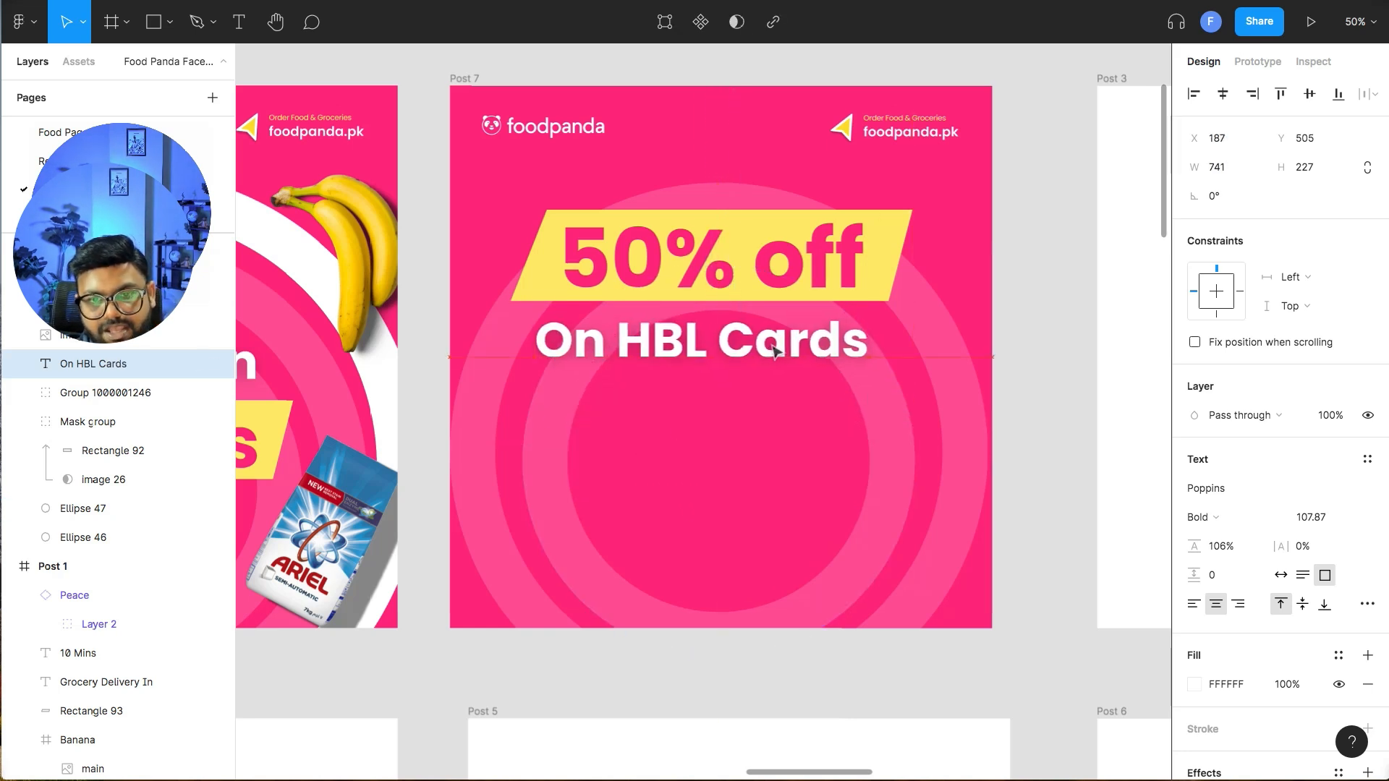
- Scale the "On HBL Cards" text to about 836 × 256 and align it closely under the yellow strip
{"action": "key", "text": "k"}
{"action": "left_click_drag", "start_coordinate": [870, 419], "coordinate": [891, 425]}
{"action": "left_click_drag", "start_coordinate": [832, 353], "coordinate": [806, 346]}
{"action": "left_click_drag", "start_coordinate": [870, 407], "coordinate": [875, 421]}
{"action": "left_click_drag", "start_coordinate": [813, 337], "coordinate": [821, 344]}
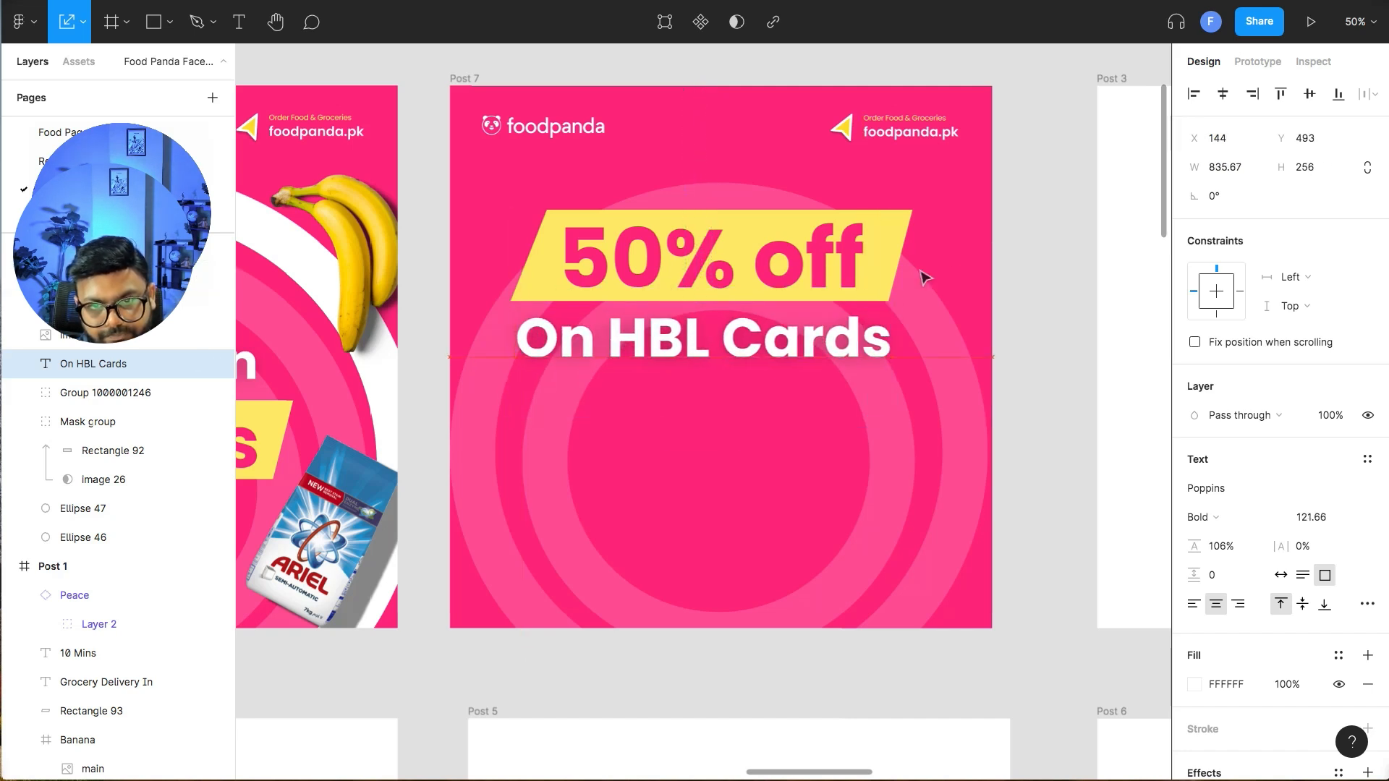
- Move the "50% off" strip and "On HBL Cards" text down together, and place the HBL logo below them
{"action": "left_click", "coordinate": [861, 263], "text": "shift"}
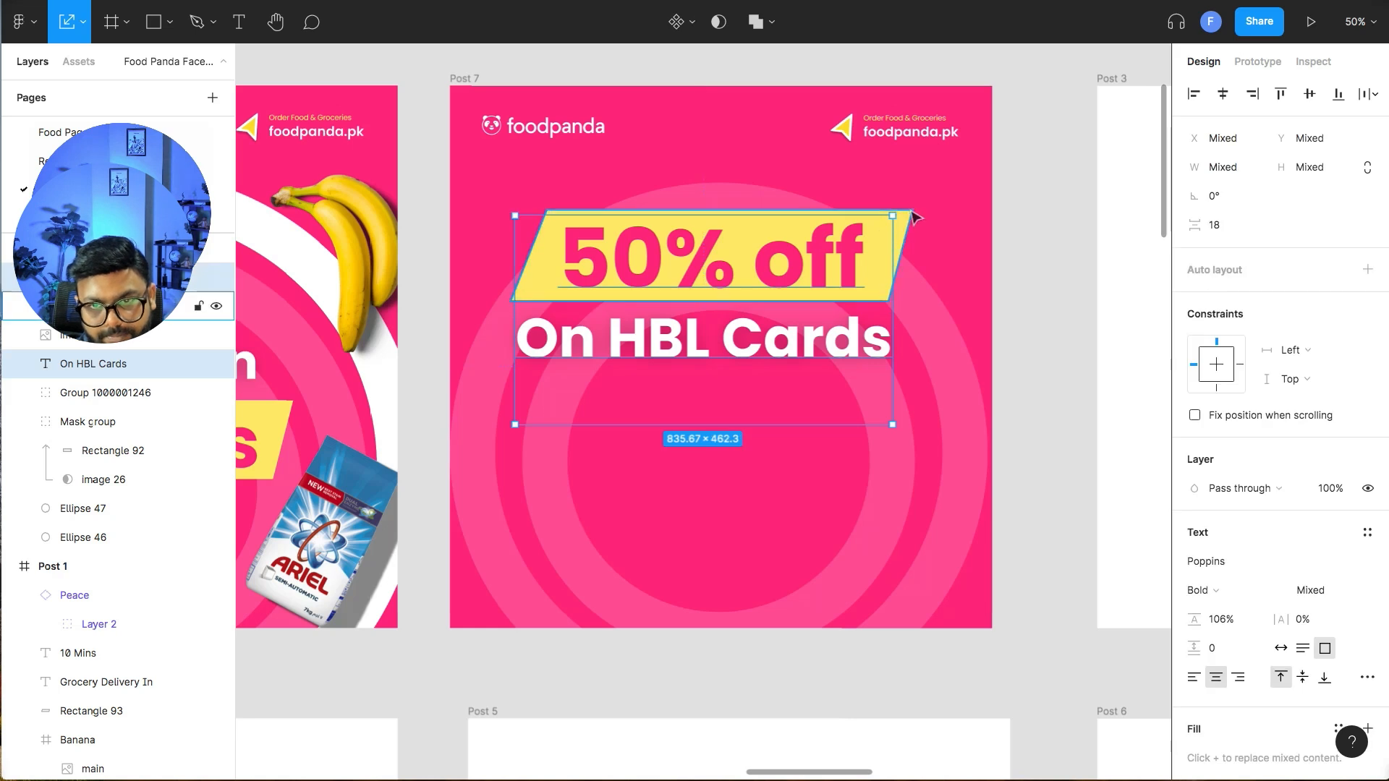
{"action": "left_click_drag", "start_coordinate": [769, 268], "coordinate": [764, 307]}
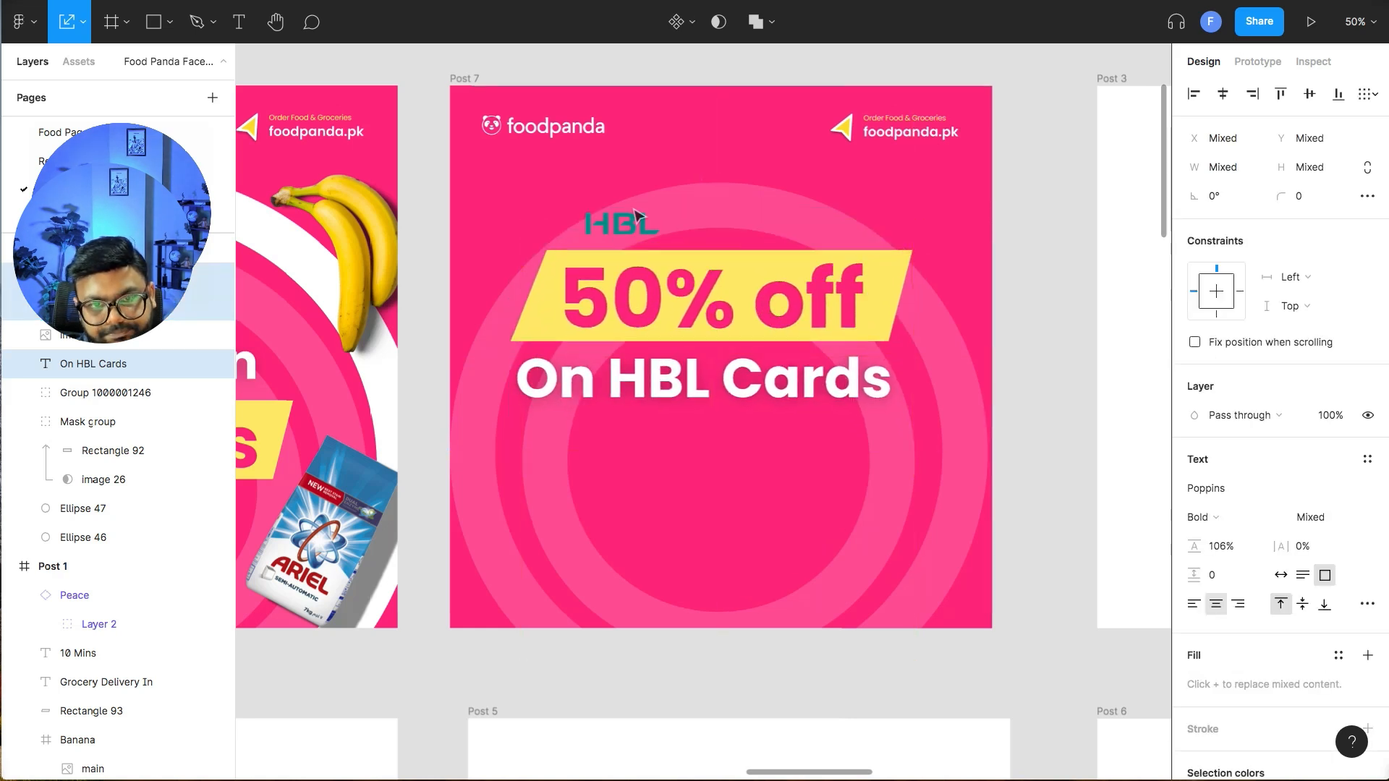
{"action": "left_click", "coordinate": [639, 220]}
{"action": "left_click_drag", "start_coordinate": [638, 227], "coordinate": [691, 496]}
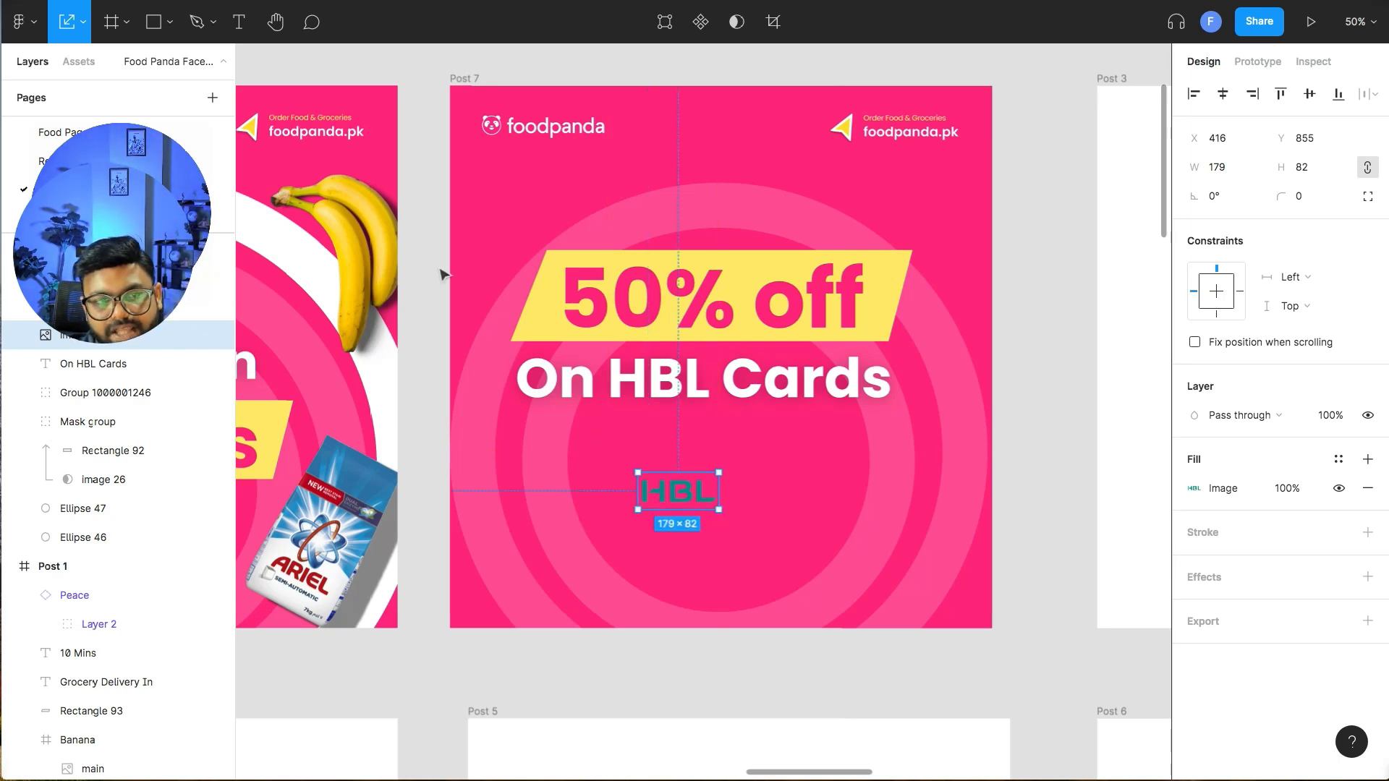
- Copy the white EMAAR badge from Post 5 on the Real Estate page into Post 7 and delete its EMAAR logo
{"action": "left_click", "coordinate": [69, 161]}
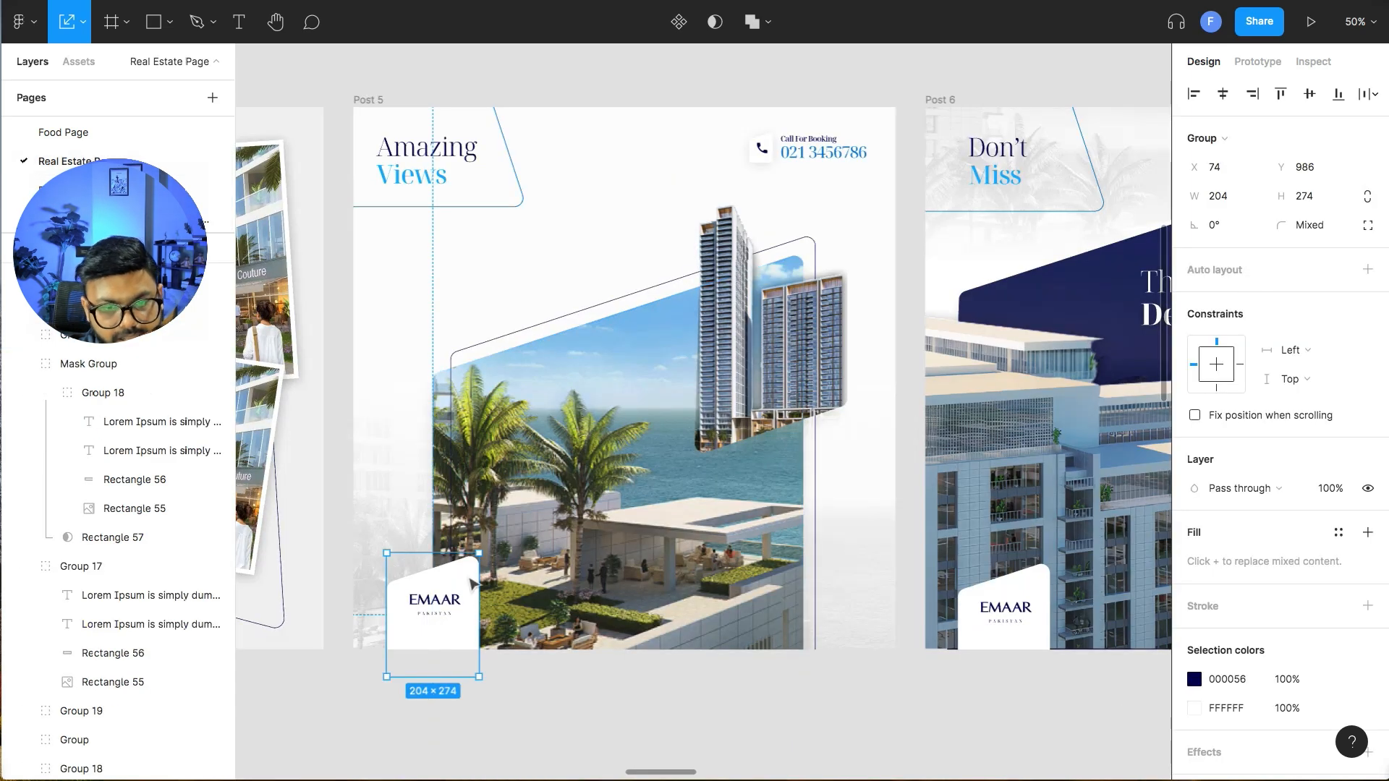
{"action": "key", "text": "ctrl+c"}
{"action": "left_click", "coordinate": [65, 189]}
{"action": "key", "text": "ctrl+v"}
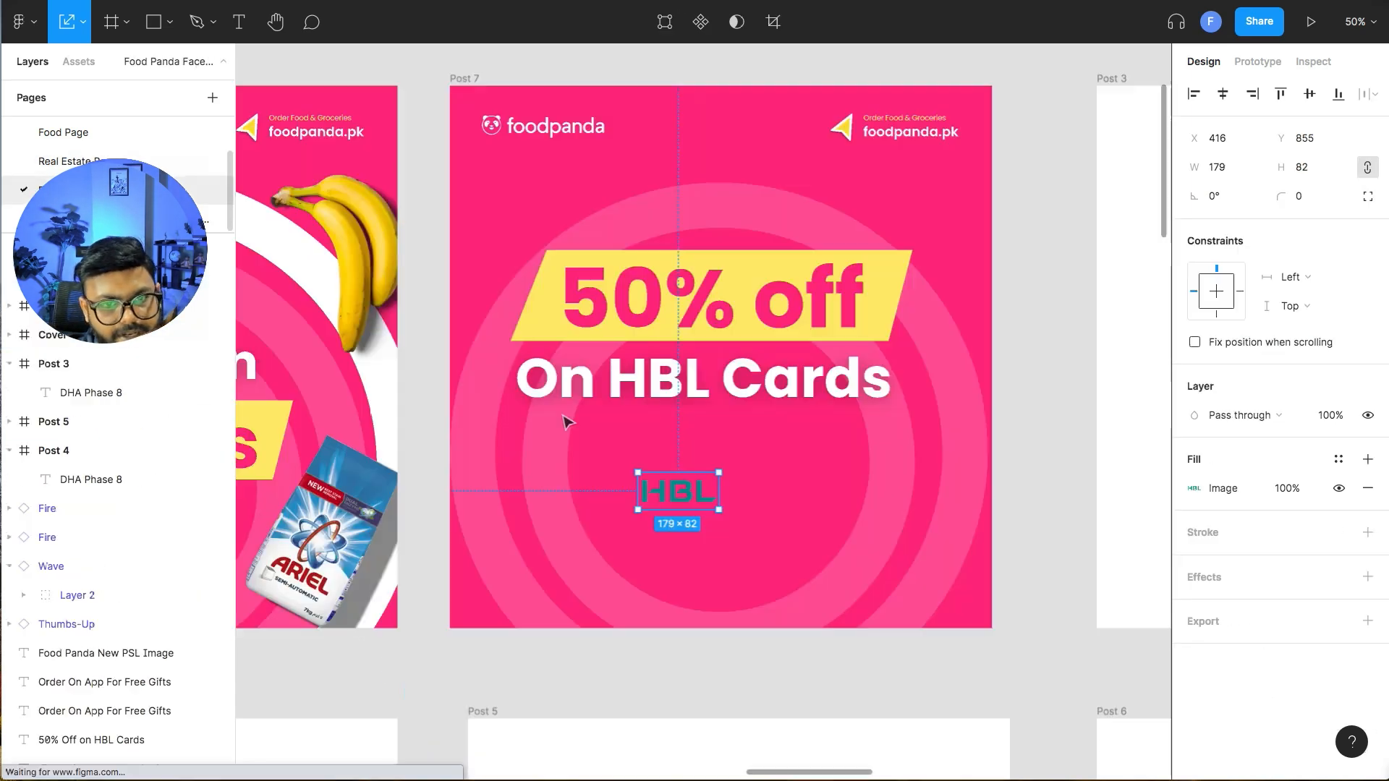
{"action": "double_click", "coordinate": [552, 584]}
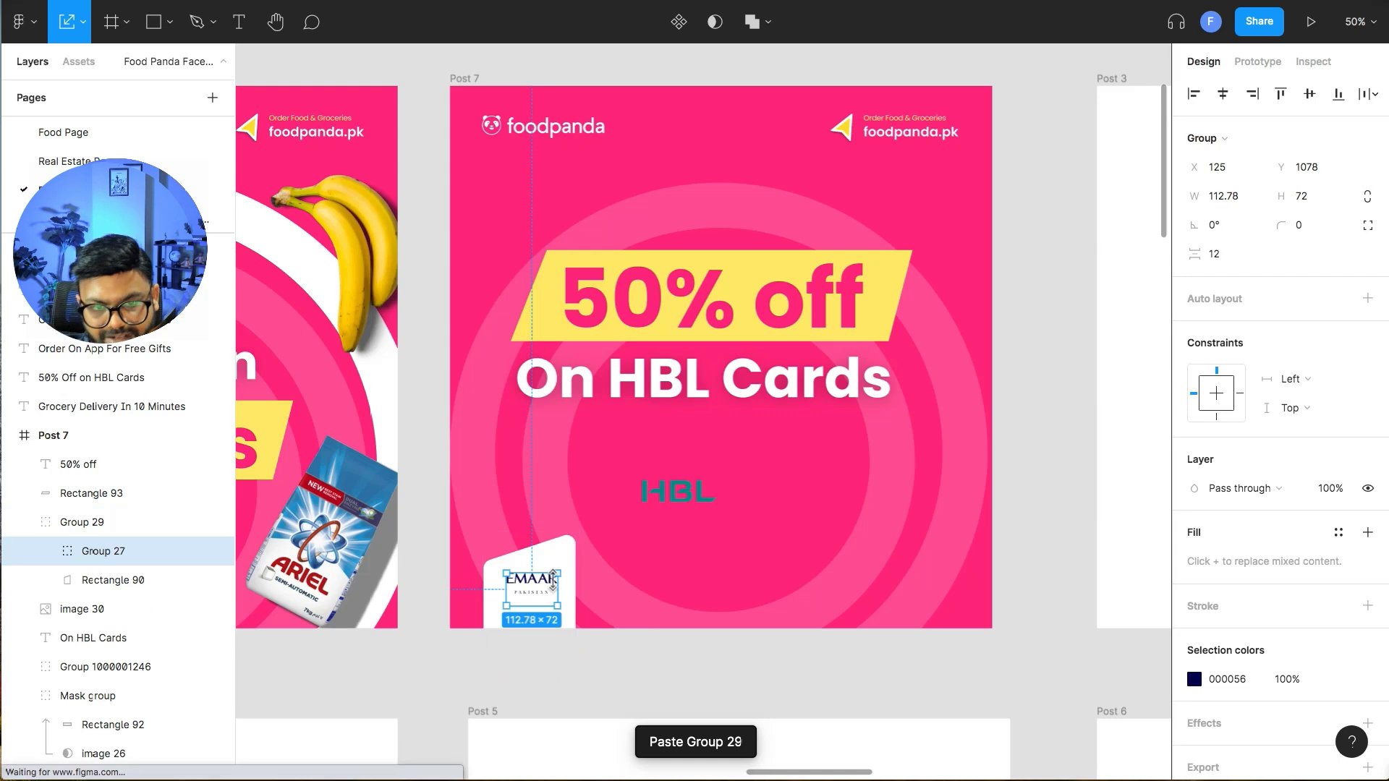
{"action": "key", "text": "Delete"}
- Place the HBL logo inside the white badge's group above its shape, scaled to about 142 × 65 and centered
{"action": "left_click_drag", "start_coordinate": [638, 494], "coordinate": [493, 595]}
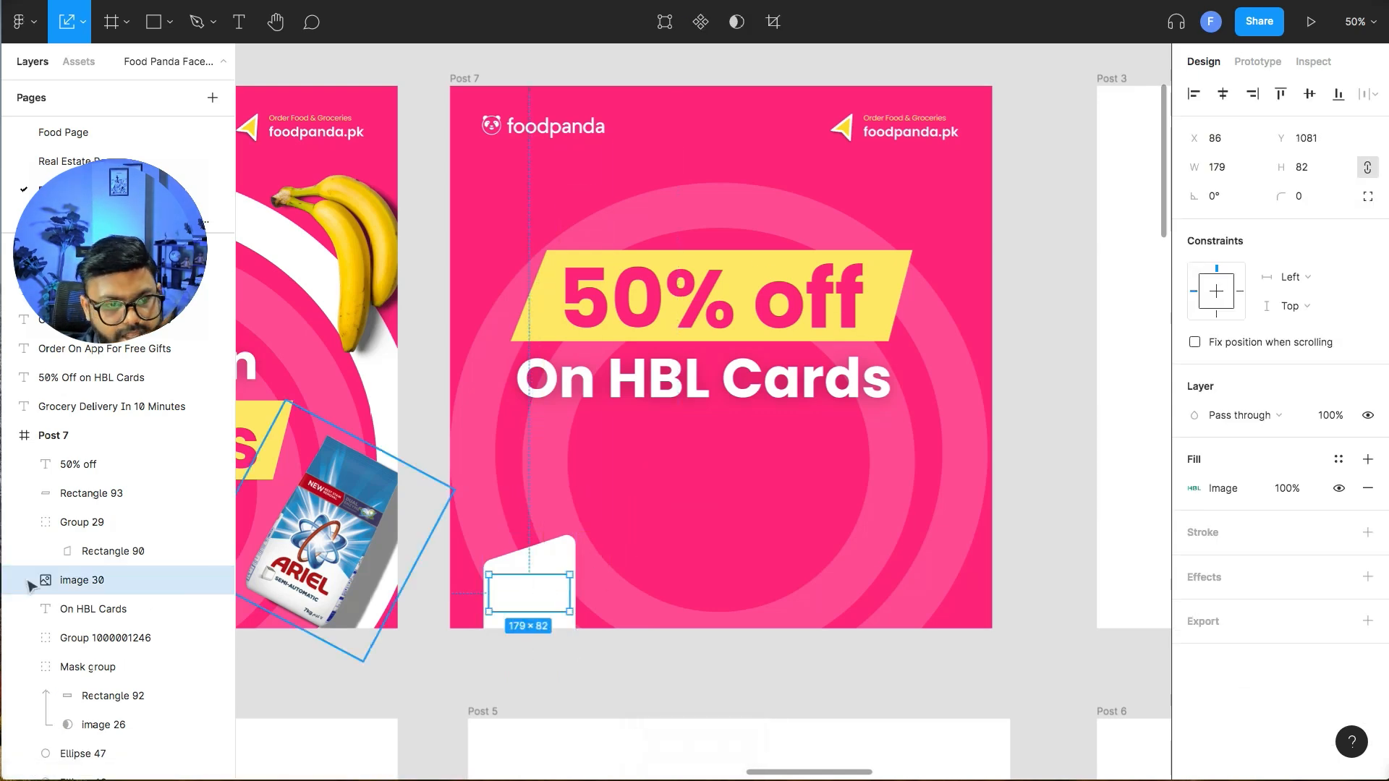
{"action": "left_click_drag", "start_coordinate": [86, 490], "coordinate": [86, 528]}
{"action": "left_click_drag", "start_coordinate": [570, 575], "coordinate": [543, 591]}
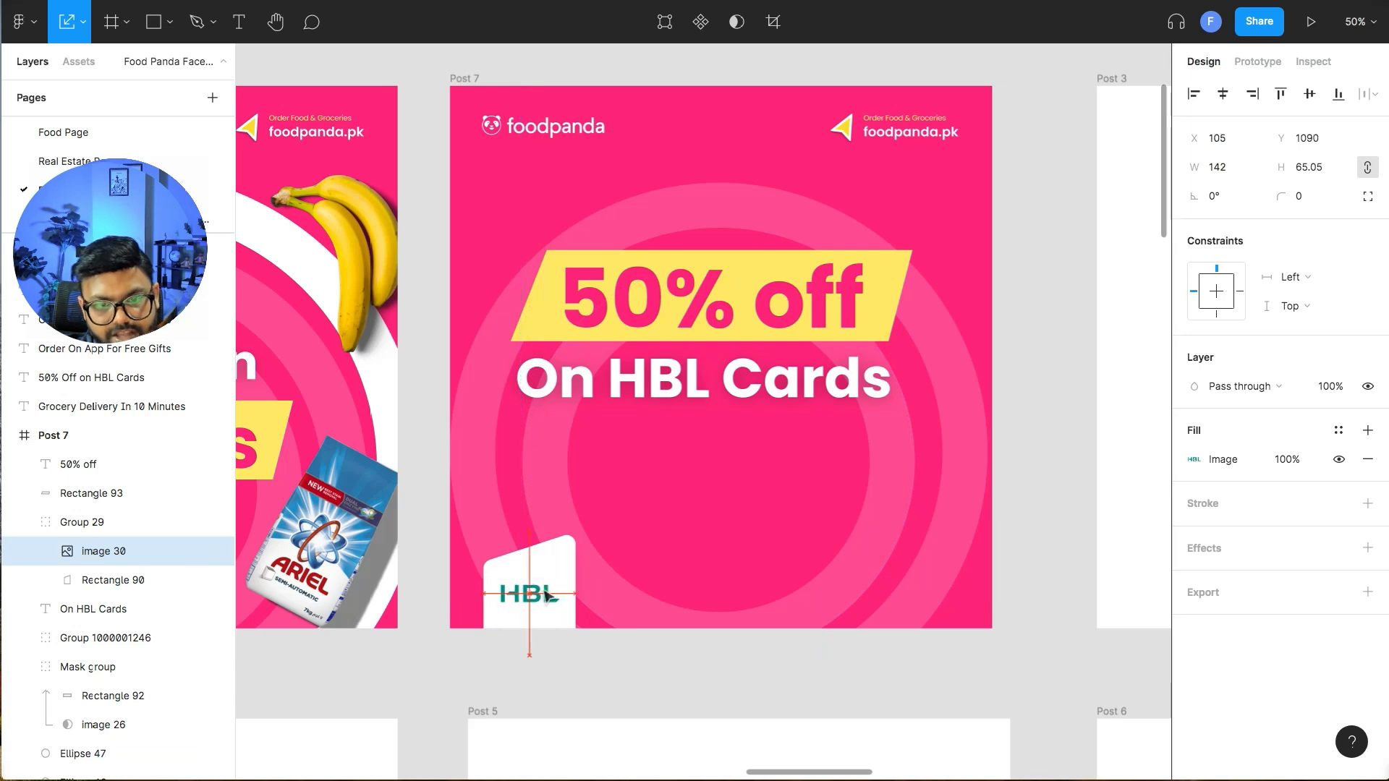
{"action": "left_click", "coordinate": [667, 687]}
- Scale down the HBL badge group until its logo is about 123 × 56, keeping it in the post's lower-left corner
{"action": "scroll", "coordinate": [666, 673], "scroll_direction": "up", "scroll_amount": 1}
{"action": "left_click", "coordinate": [570, 553]}
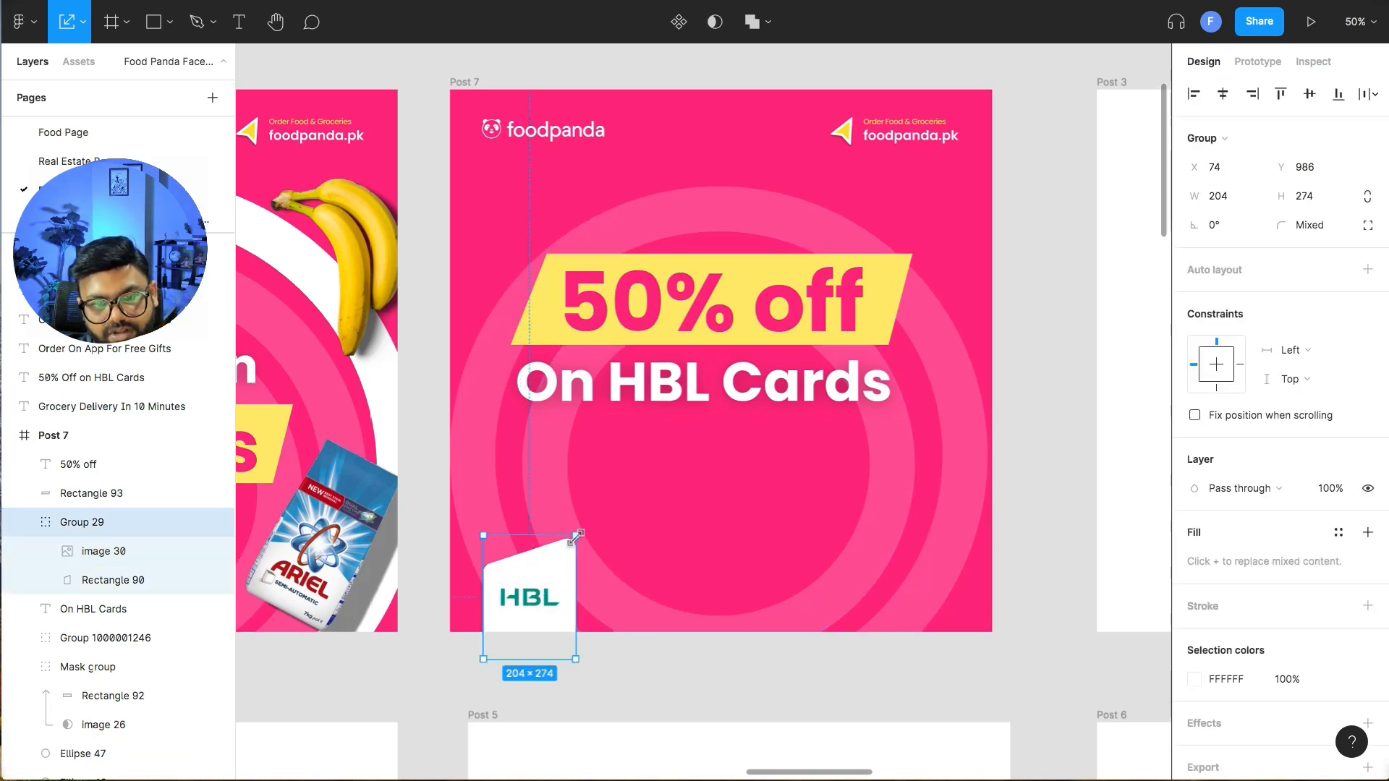
{"action": "left_click_drag", "start_coordinate": [574, 541], "coordinate": [536, 602]}
{"action": "double_click", "coordinate": [537, 601]}
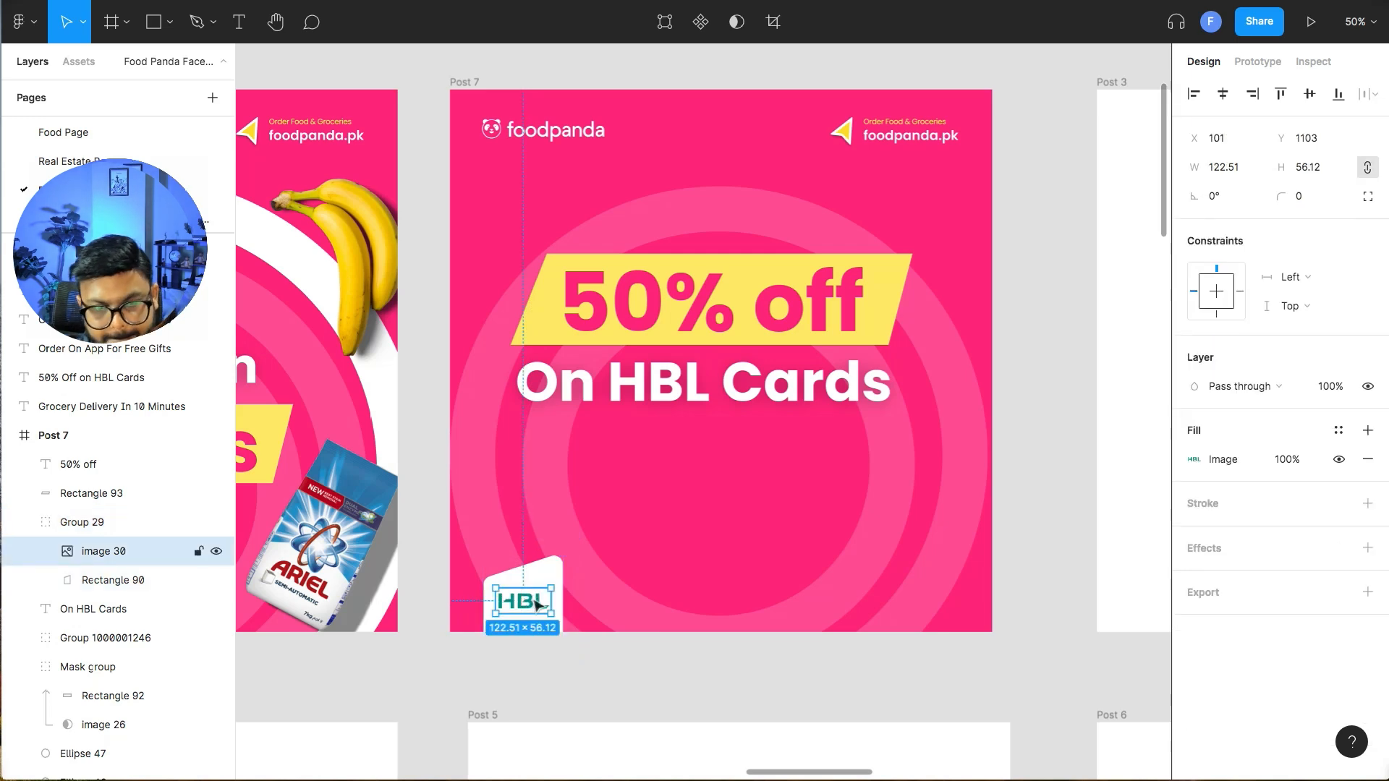
{"action": "left_click", "coordinate": [631, 687]}
{"action": "left_click_drag", "start_coordinate": [746, 665], "coordinate": [706, 695]}
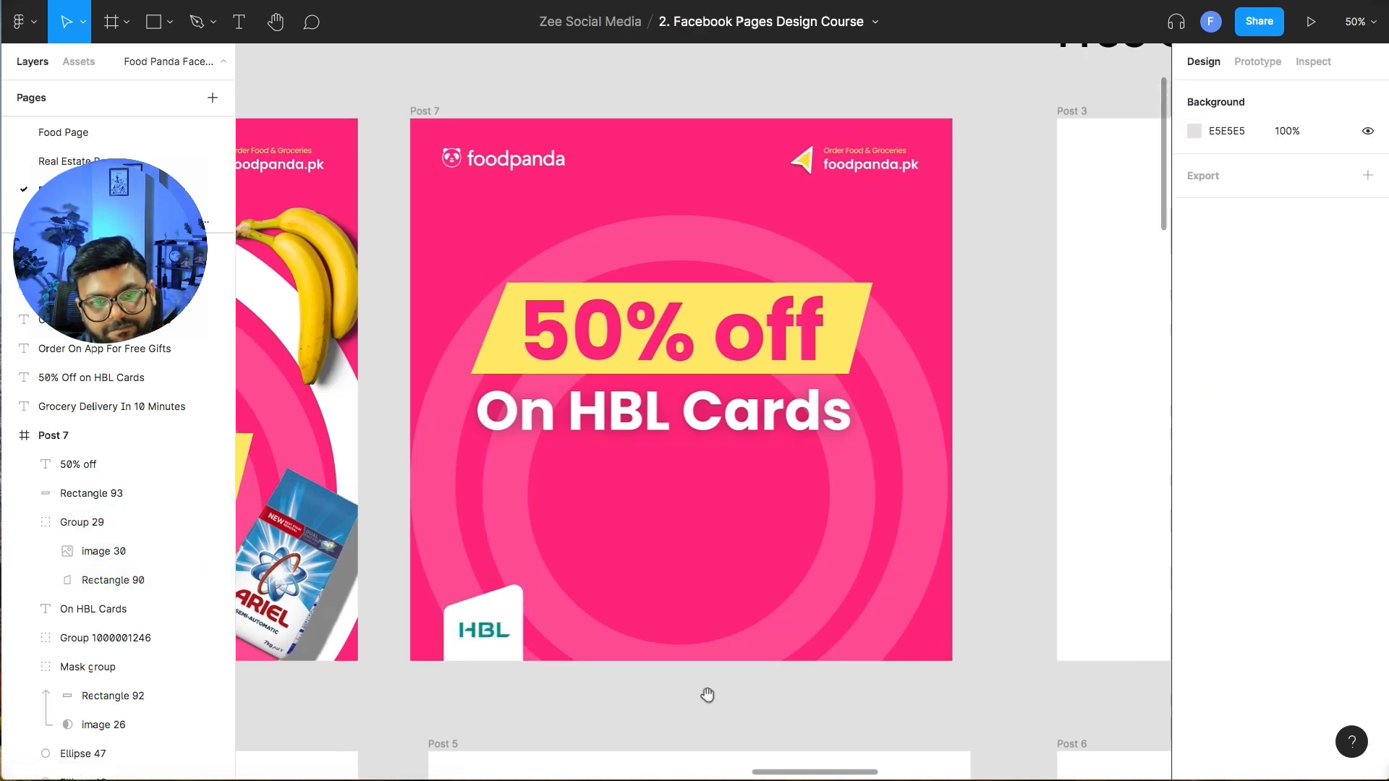
- Bring the HBL bank cards image from elsewhere on the page into Post 7 and scale it up to 843 × 702.75
{"action": "key", "text": "minus"}
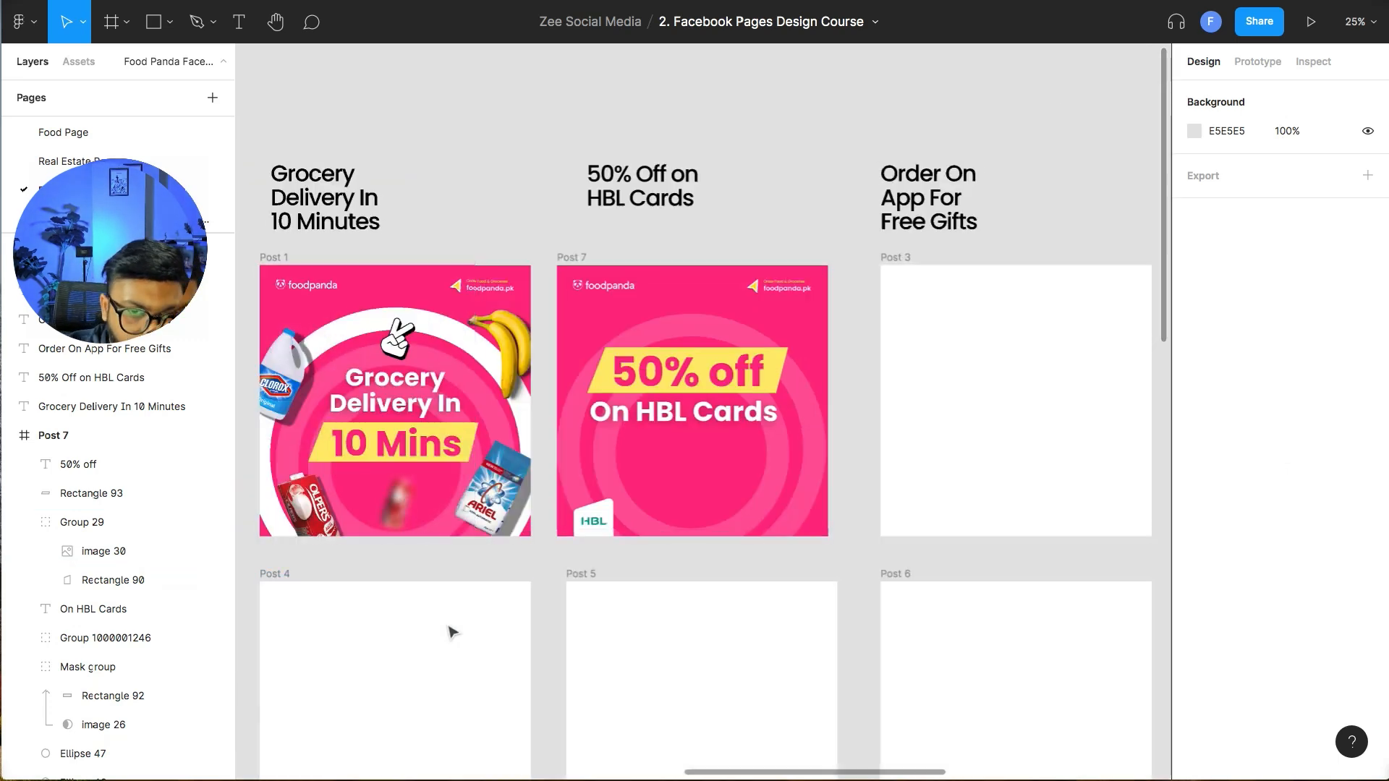
{"action": "scroll", "coordinate": [489, 586], "scroll_direction": "down", "scroll_amount": 4}
{"action": "scroll", "coordinate": [629, 348], "scroll_direction": "left", "scroll_amount": 5}
{"action": "scroll", "coordinate": [591, 350], "scroll_direction": "down", "scroll_amount": 10}
{"action": "left_click_drag", "start_coordinate": [444, 373], "coordinate": [911, 134]}
{"action": "left_click_drag", "start_coordinate": [991, 194], "coordinate": [616, 729]}
{"action": "left_click_drag", "start_coordinate": [552, 699], "coordinate": [548, 109]}
{"action": "left_click_drag", "start_coordinate": [638, 203], "coordinate": [479, 677]}
{"action": "left_click_drag", "start_coordinate": [414, 538], "coordinate": [718, 388]}
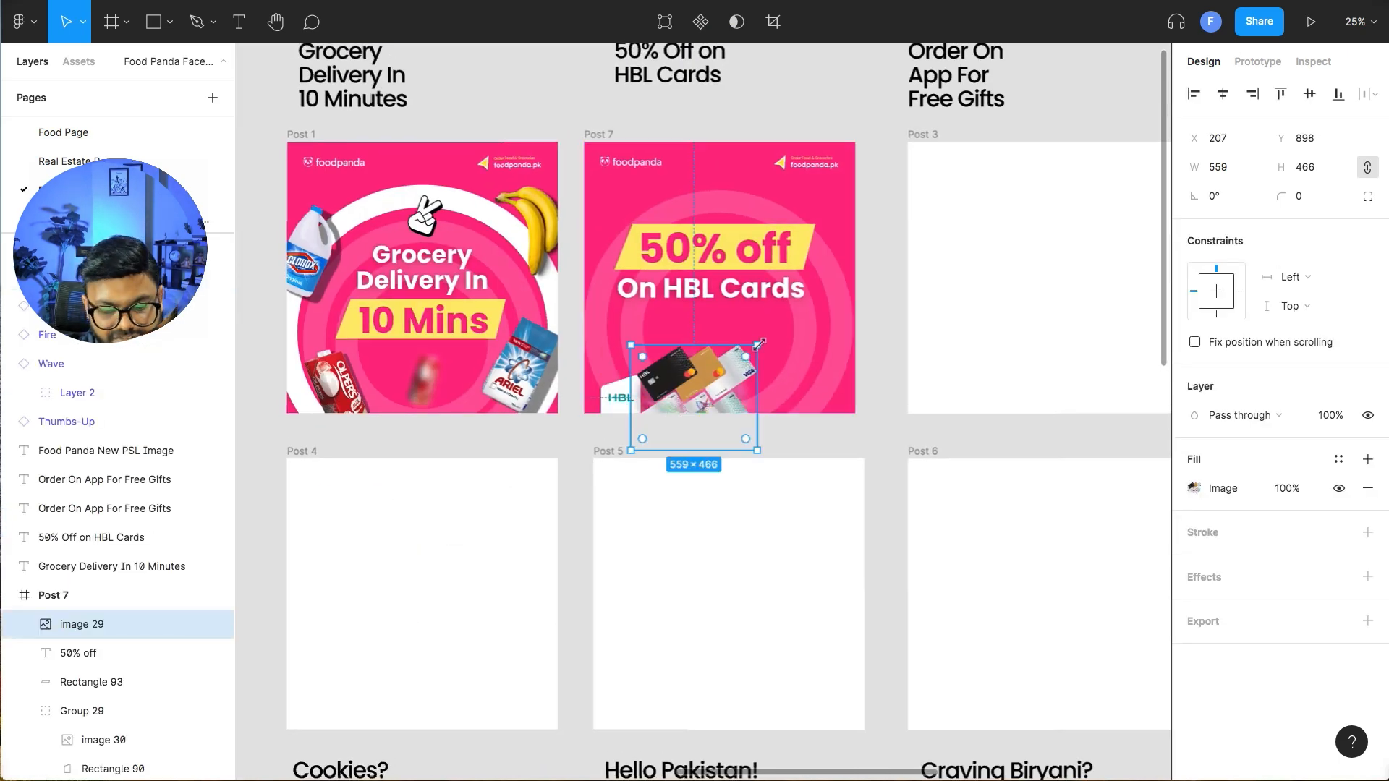
{"action": "left_click_drag", "start_coordinate": [760, 343], "coordinate": [823, 295]}
- Center the bank cards image below the "On HBL Cards" text in Post 7 and delete the white HBL badge
{"action": "key", "text": "super+plus"}
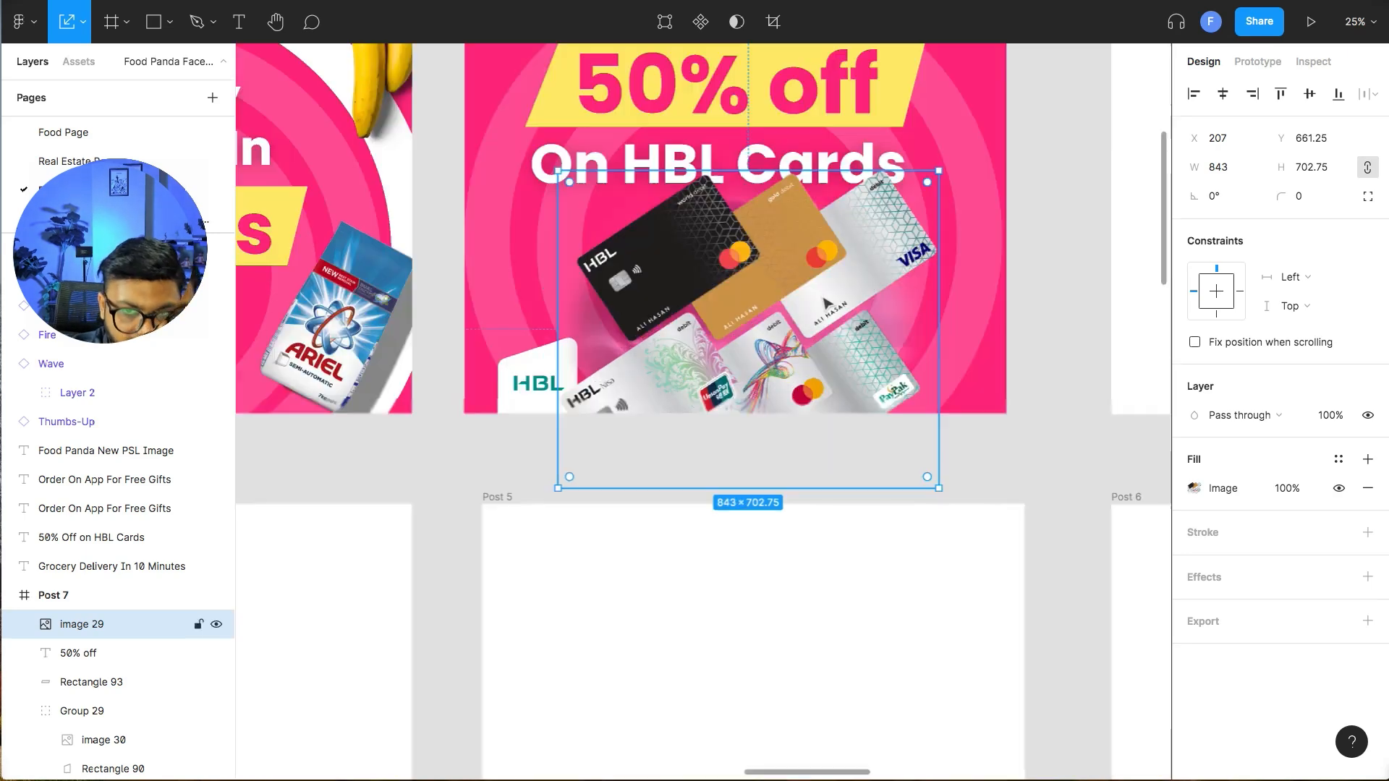
{"action": "scroll", "coordinate": [818, 293], "scroll_direction": "up", "scroll_amount": 2}
{"action": "left_click_drag", "start_coordinate": [762, 354], "coordinate": [743, 405]}
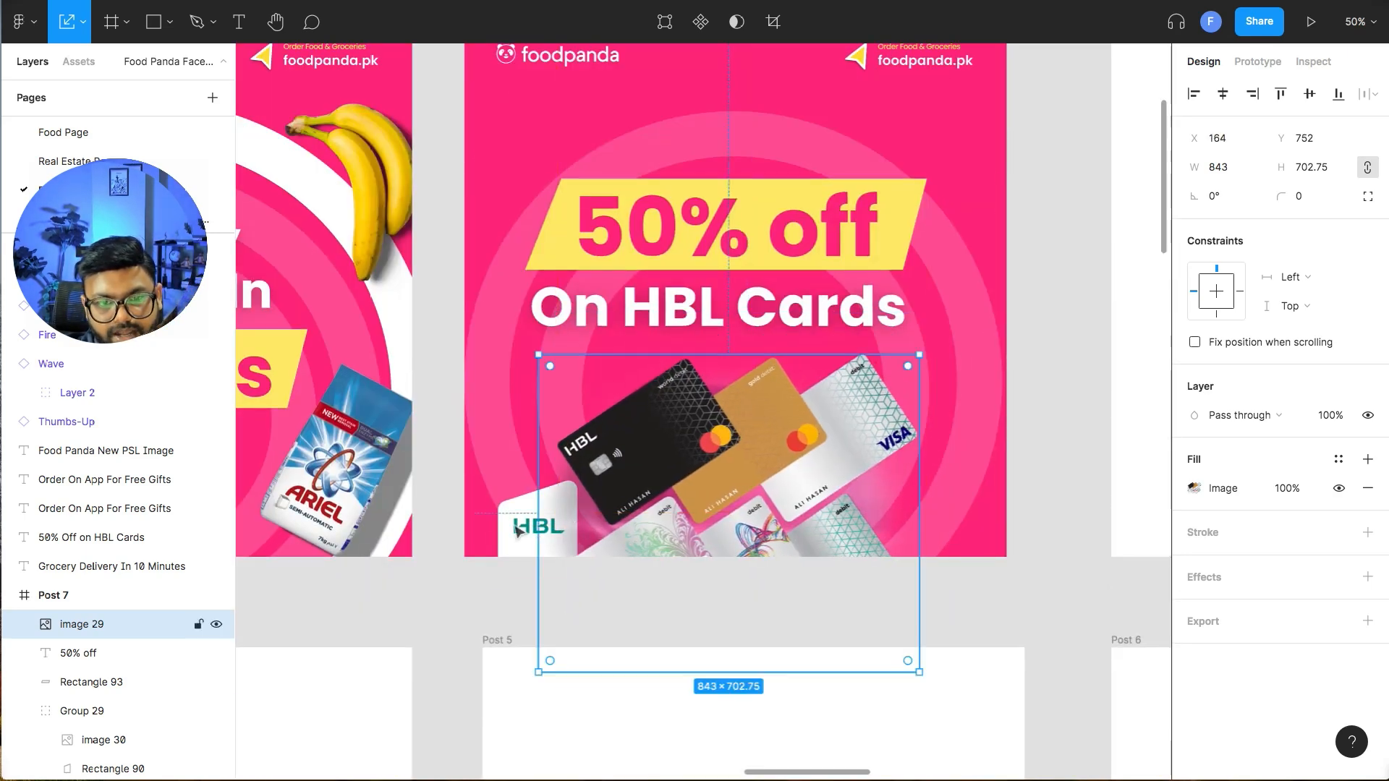
{"action": "left_click", "coordinate": [518, 532]}
{"action": "key", "text": "Delete"}
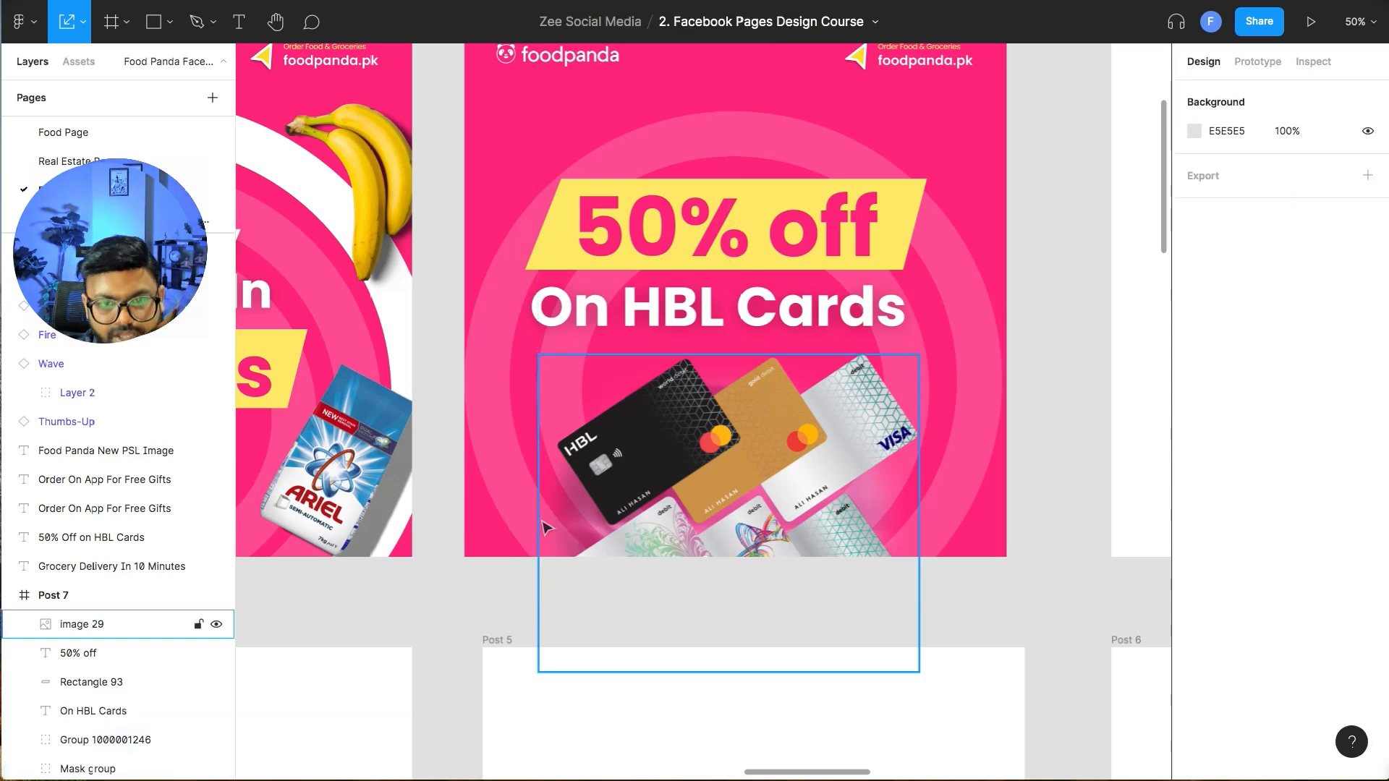
- Move Post 7's "50% off" strip and "On HBL Cards" text up together, and raise the bank cards image beneath them
{"action": "scroll", "coordinate": [550, 506], "scroll_direction": "up", "scroll_amount": 1}
{"action": "left_click", "coordinate": [78, 652]}
{"action": "left_click", "coordinate": [547, 297], "text": "shift"}
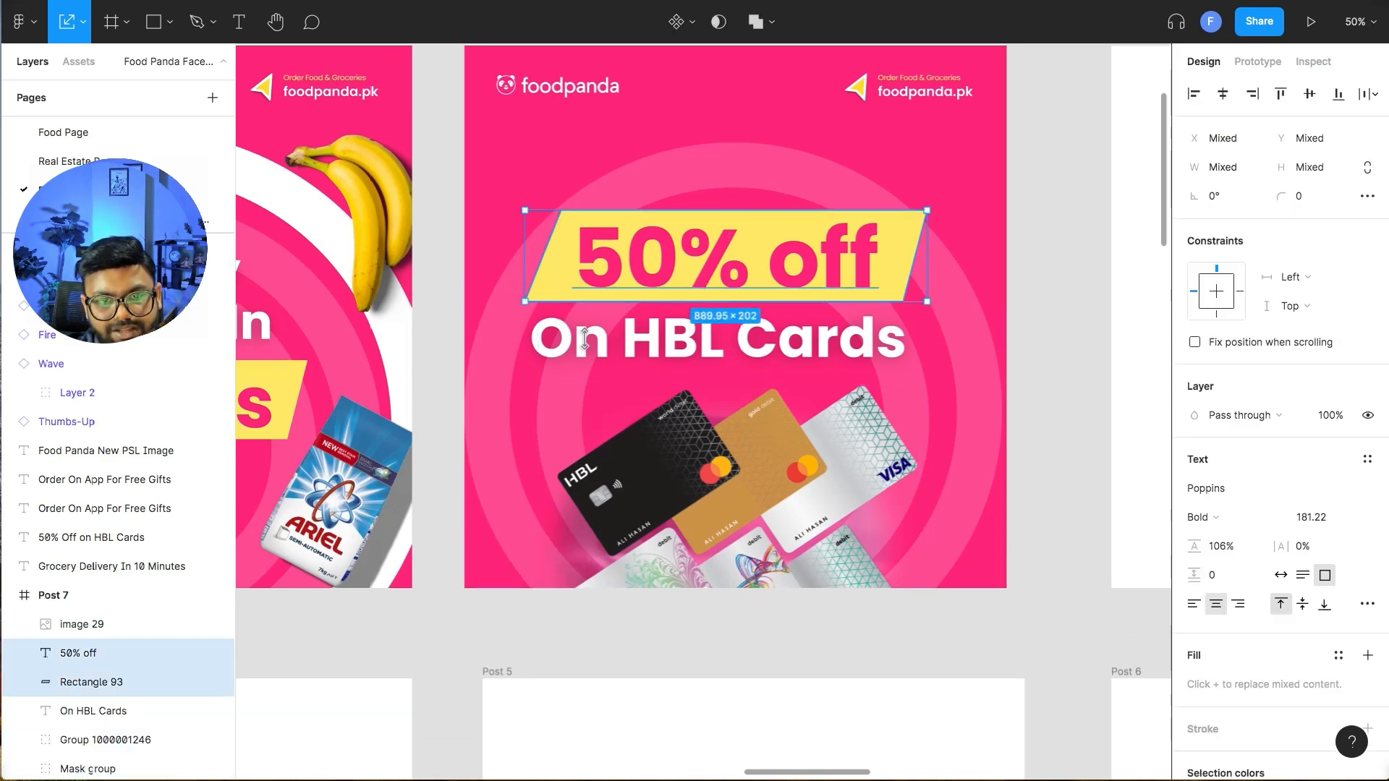
{"action": "left_click", "coordinate": [666, 282], "text": "shift"}
{"action": "left_click", "coordinate": [713, 323], "text": "shift"}
{"action": "left_click_drag", "start_coordinate": [713, 323], "coordinate": [705, 276]}
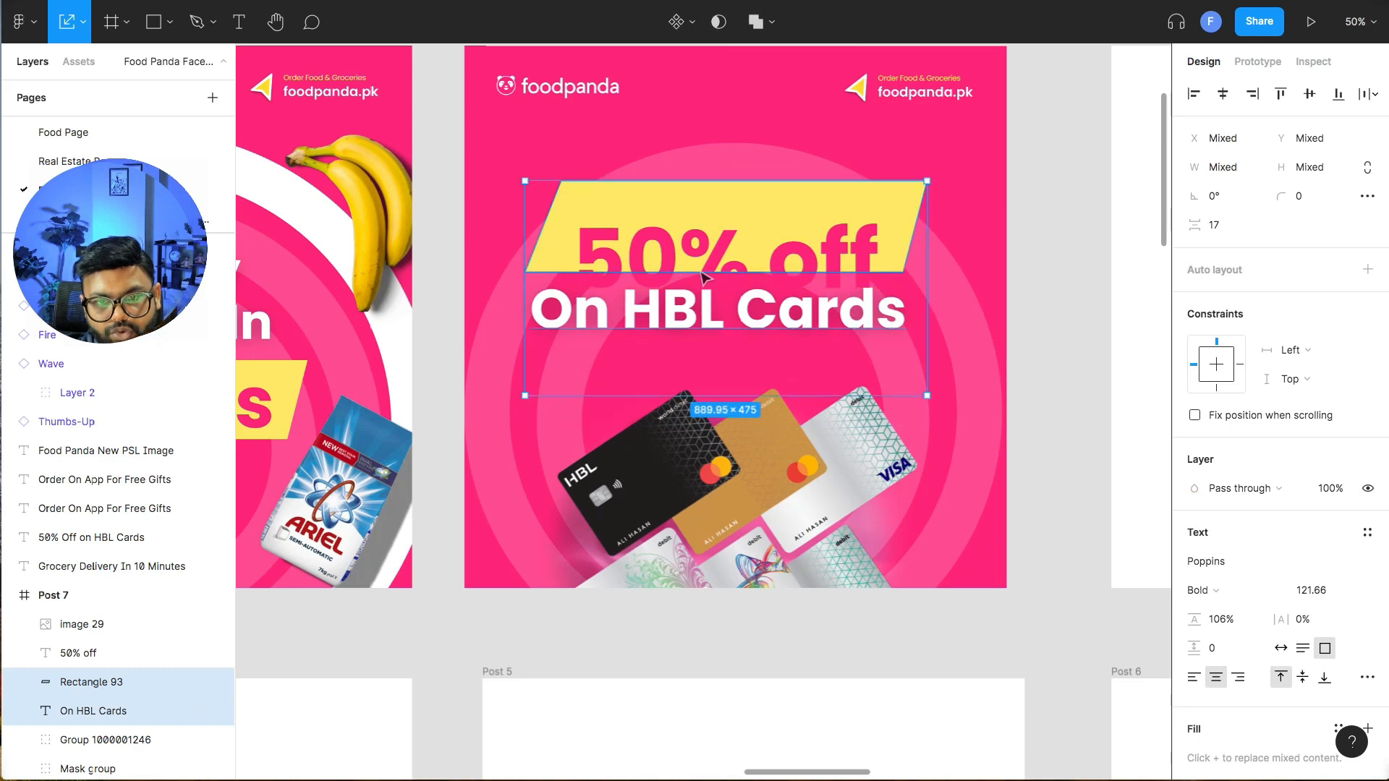
{"action": "left_click", "coordinate": [108, 652], "text": "shift"}
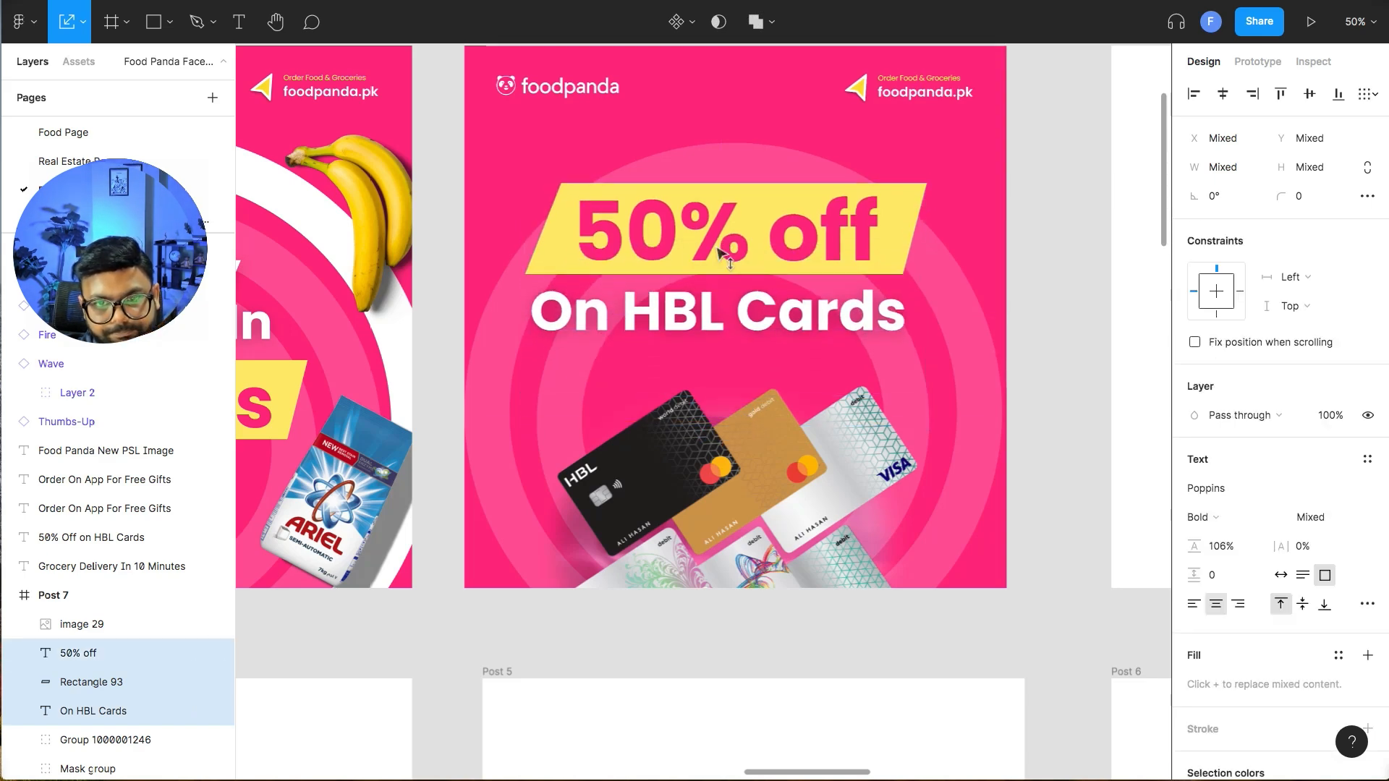
{"action": "left_click_drag", "start_coordinate": [752, 484], "coordinate": [744, 499]}
{"action": "left_click", "coordinate": [1000, 629]}
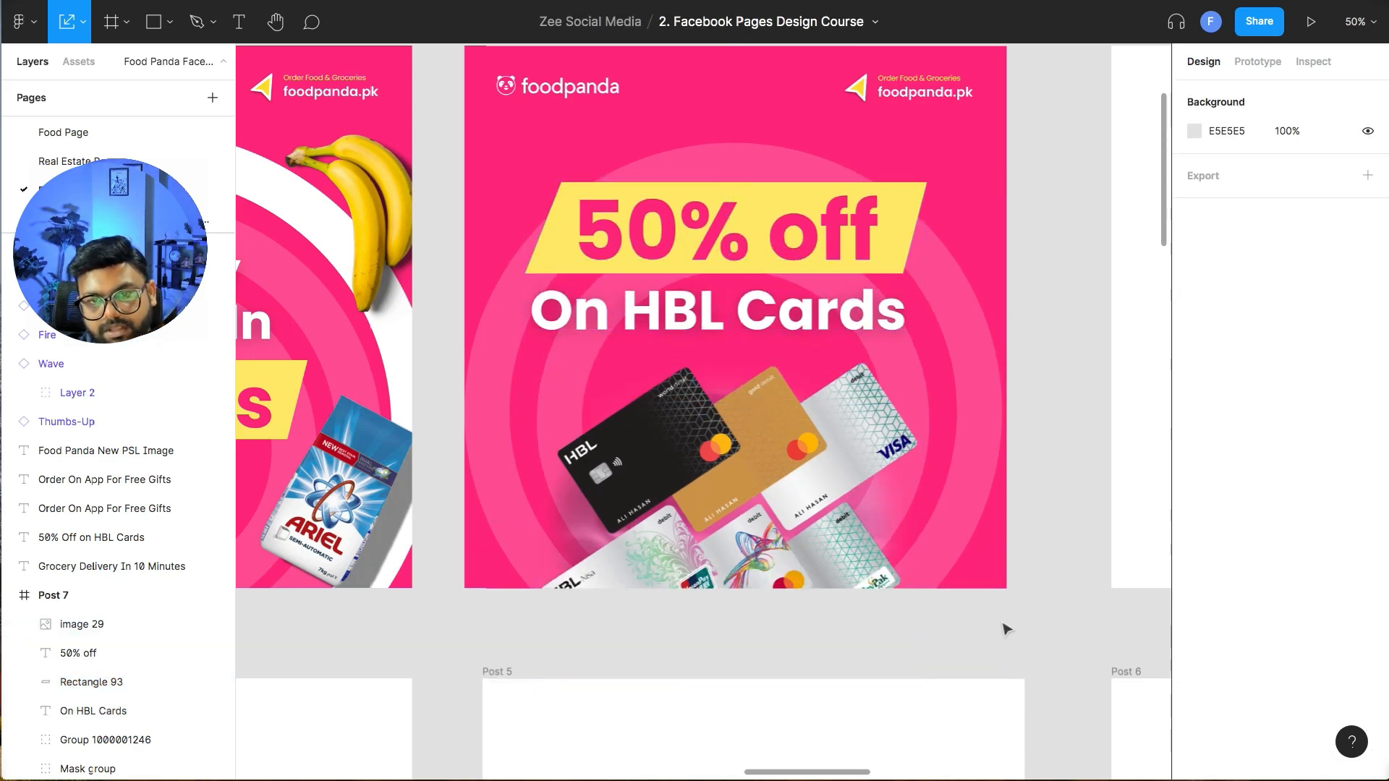
- Delete the empty Post 3 frame and place a duplicate of Post 7 under the "Order On App For Free Gifts" heading
{"action": "scroll", "coordinate": [1005, 629], "scroll_direction": "up", "scroll_amount": 1}
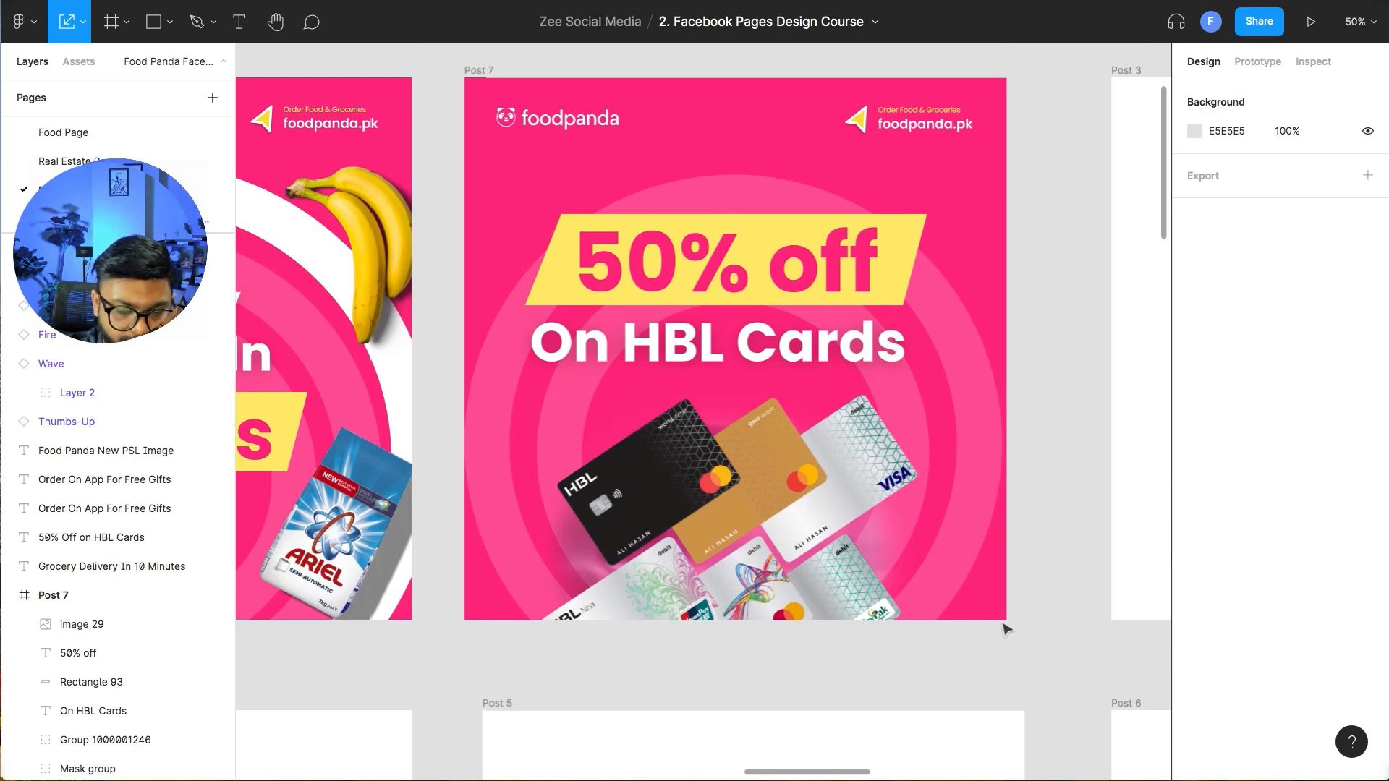
{"action": "key", "text": "minus"}
{"action": "left_click_drag", "start_coordinate": [966, 361], "coordinate": [880, 358]}
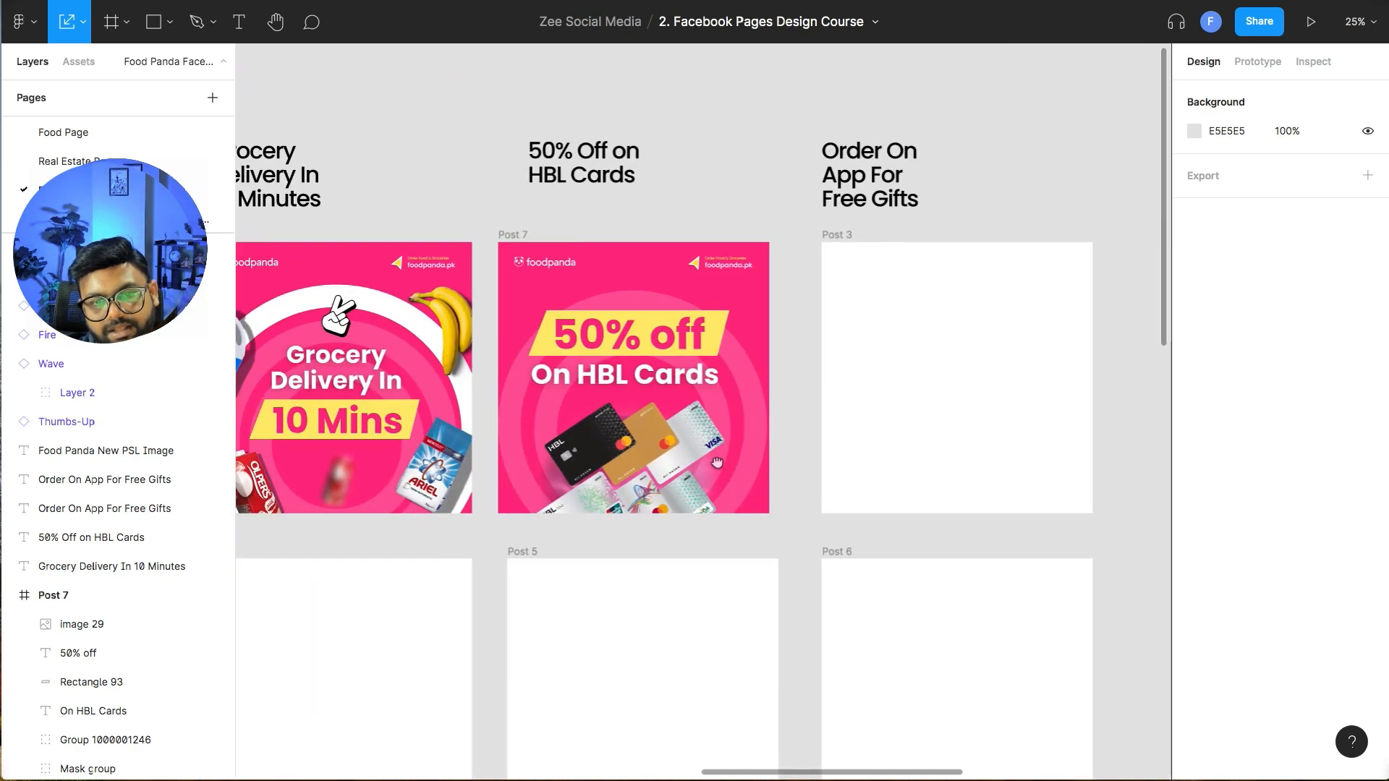
{"action": "left_click_drag", "start_coordinate": [717, 462], "coordinate": [883, 439]}
{"action": "left_click_drag", "start_coordinate": [1080, 463], "coordinate": [790, 463]}
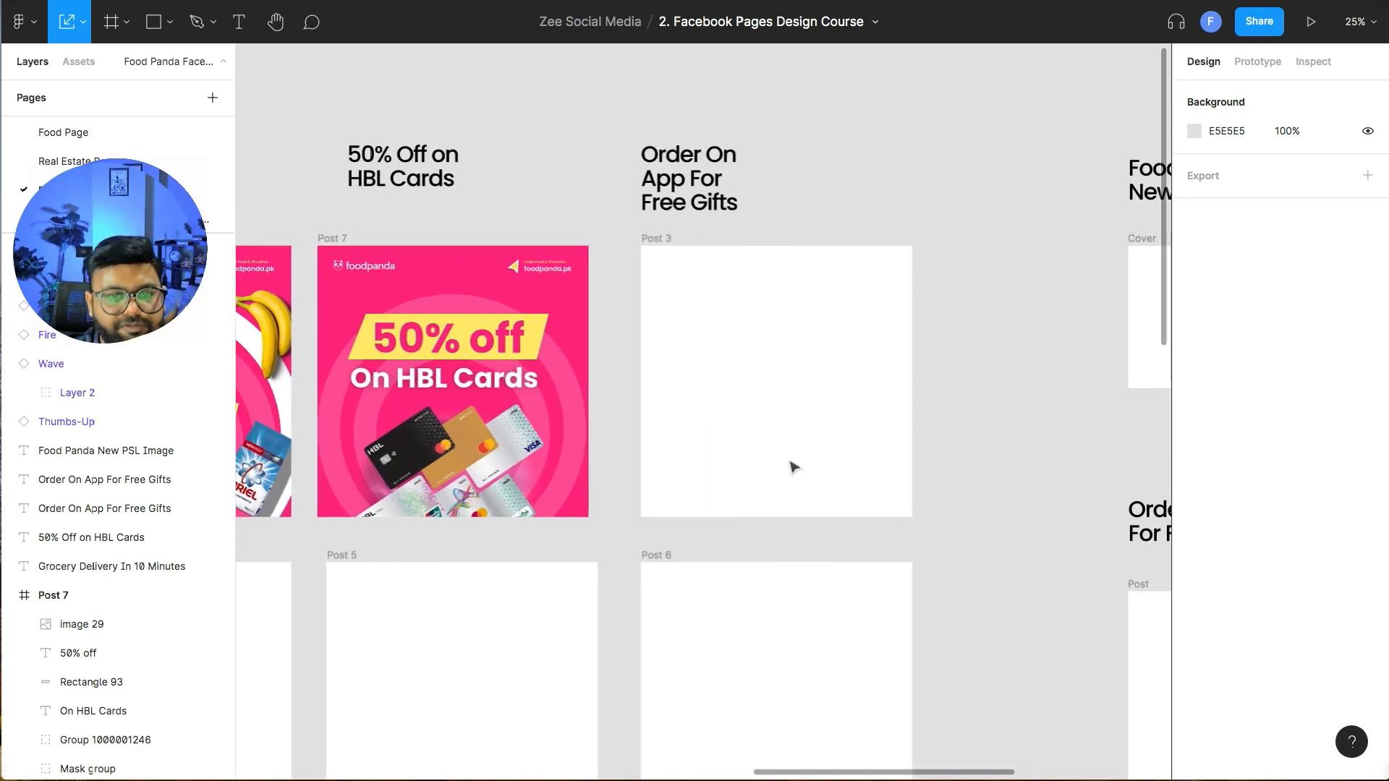
{"action": "left_click", "coordinate": [676, 246]}
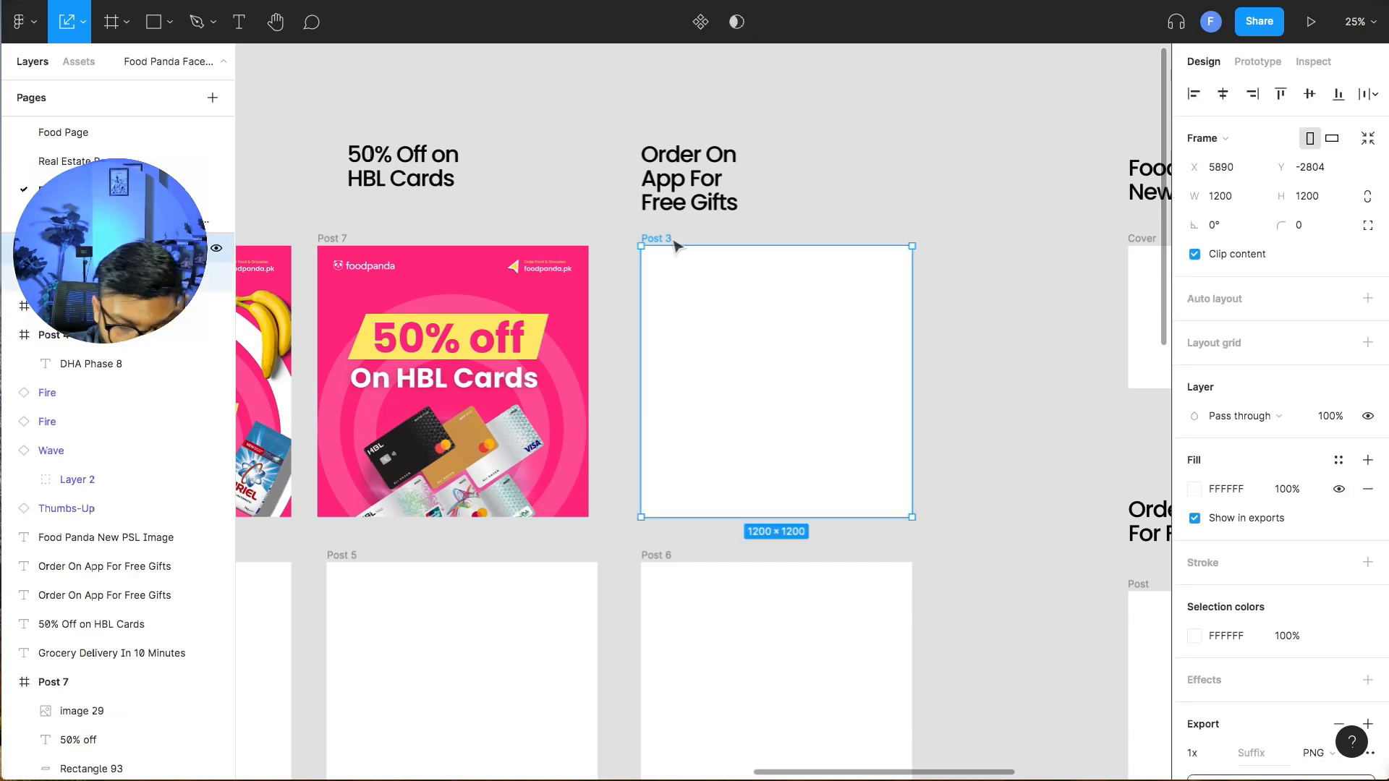
{"action": "key", "text": "Delete"}
{"action": "left_click_drag", "start_coordinate": [342, 244], "coordinate": [644, 241]}
{"action": "key", "text": "Escape"}
{"action": "left_click", "coordinate": [644, 240]}
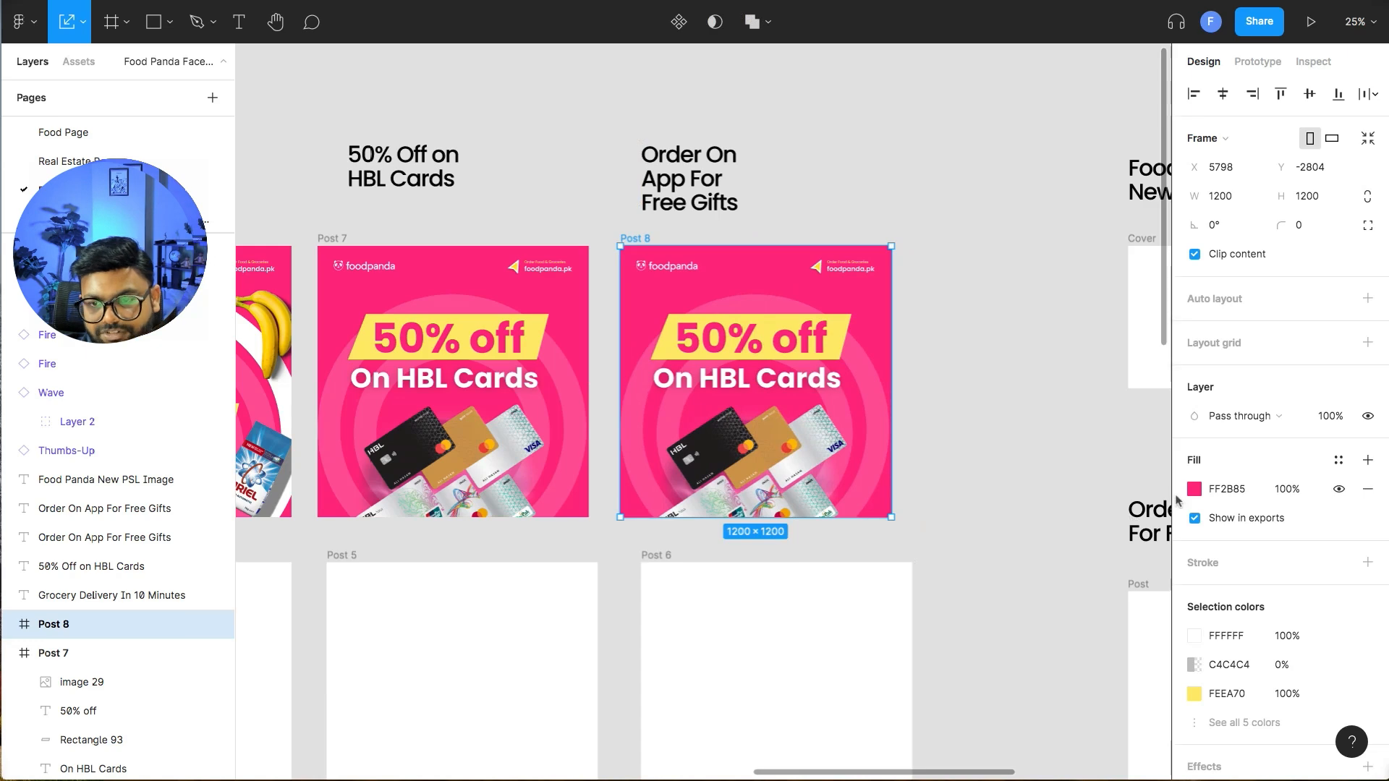
- Fill the duplicated post's frame with the strip's yellow, FEEA70
{"action": "left_click", "coordinate": [1194, 490]}
{"action": "left_click", "coordinate": [981, 576]}
{"action": "left_click", "coordinate": [842, 331]}
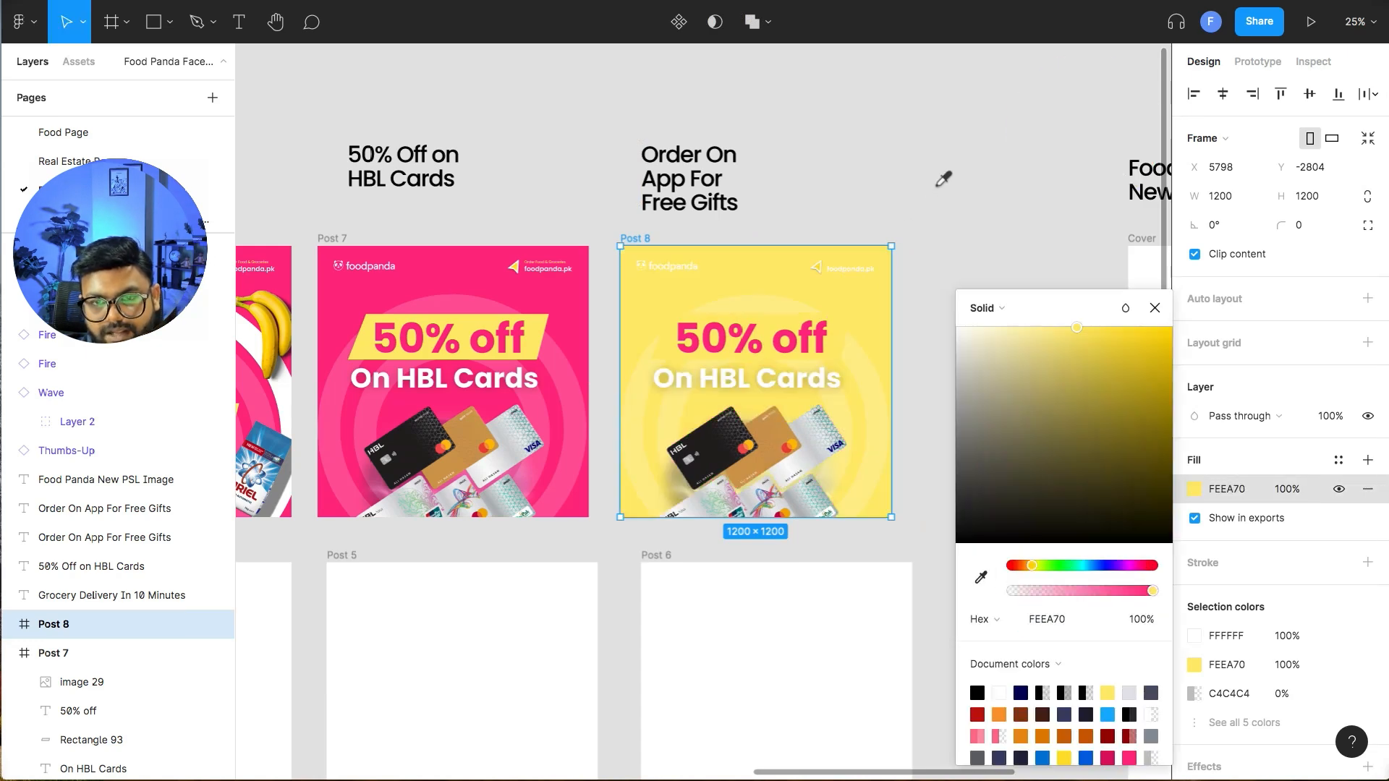
{"action": "left_click", "coordinate": [915, 178]}
- Recolor the strip in Post 8 to the pink FF2B85 and its "50% off" text to white
{"action": "key", "text": "super+equal"}
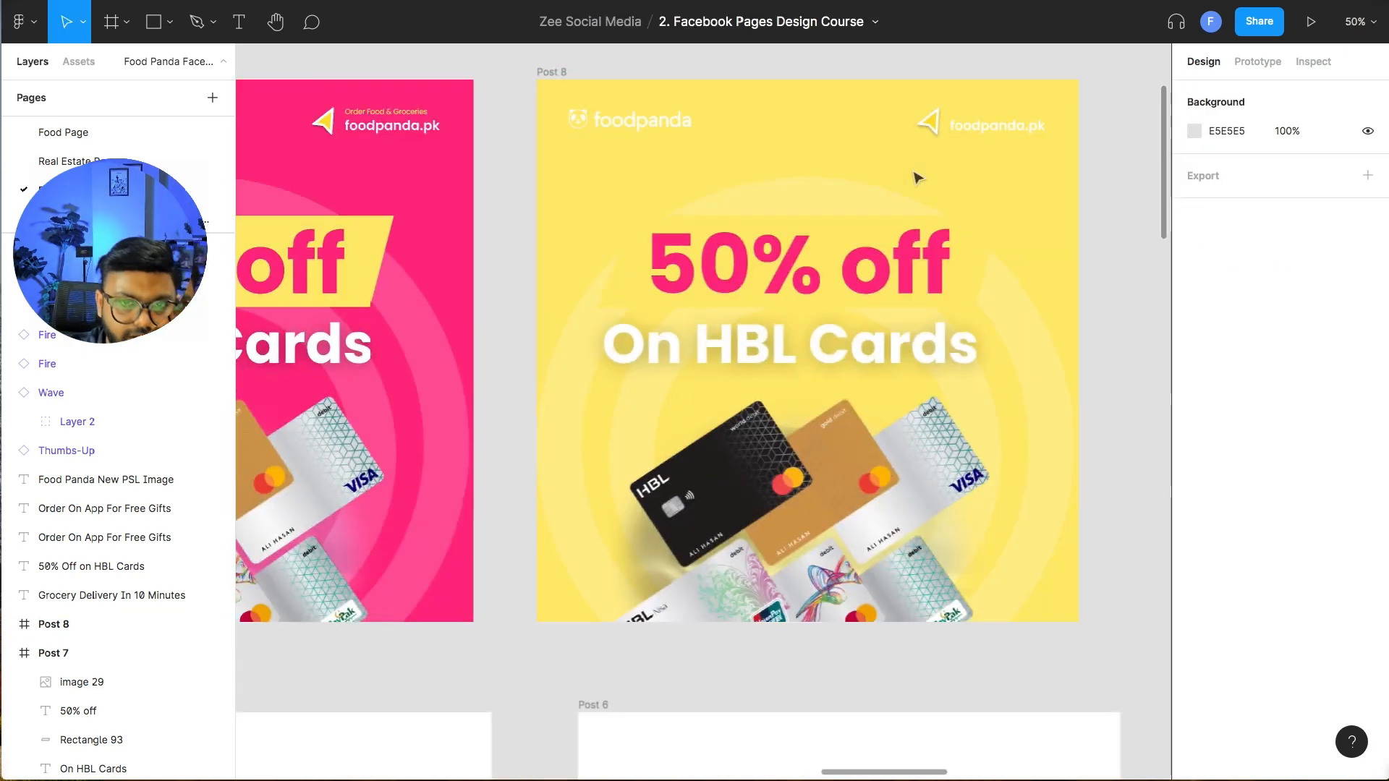
{"action": "left_click", "coordinate": [949, 227]}
{"action": "left_click", "coordinate": [1194, 488]}
{"action": "left_click", "coordinate": [980, 576]}
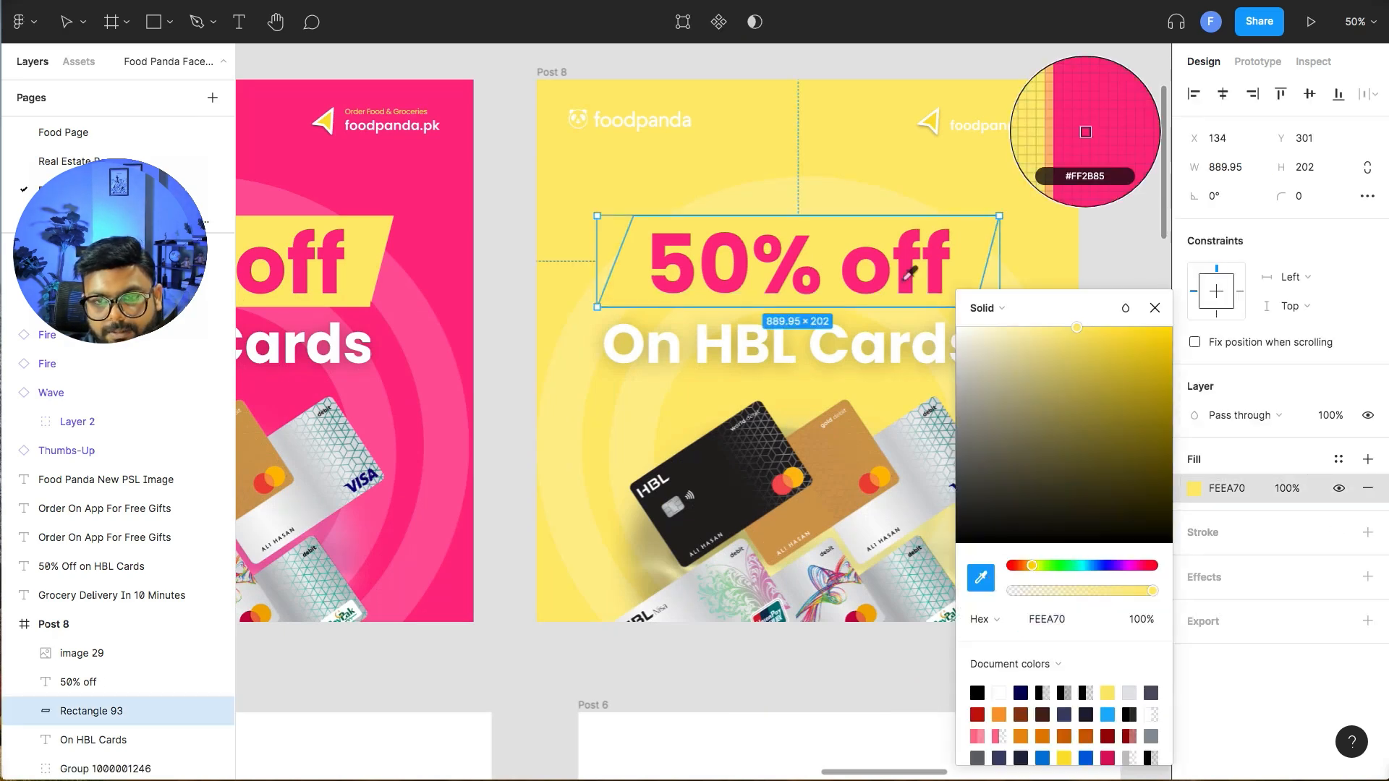
{"action": "left_click", "coordinate": [865, 270]}
{"action": "left_click", "coordinate": [78, 681]}
{"action": "left_click", "coordinate": [1193, 685]}
{"action": "left_click_drag", "start_coordinate": [1054, 453], "coordinate": [933, 292]}
{"action": "left_click", "coordinate": [713, 65]}
- Try replacing the strip's "50% off" text in Post 8 with "Order Now"
{"action": "left_click", "coordinate": [769, 274]}
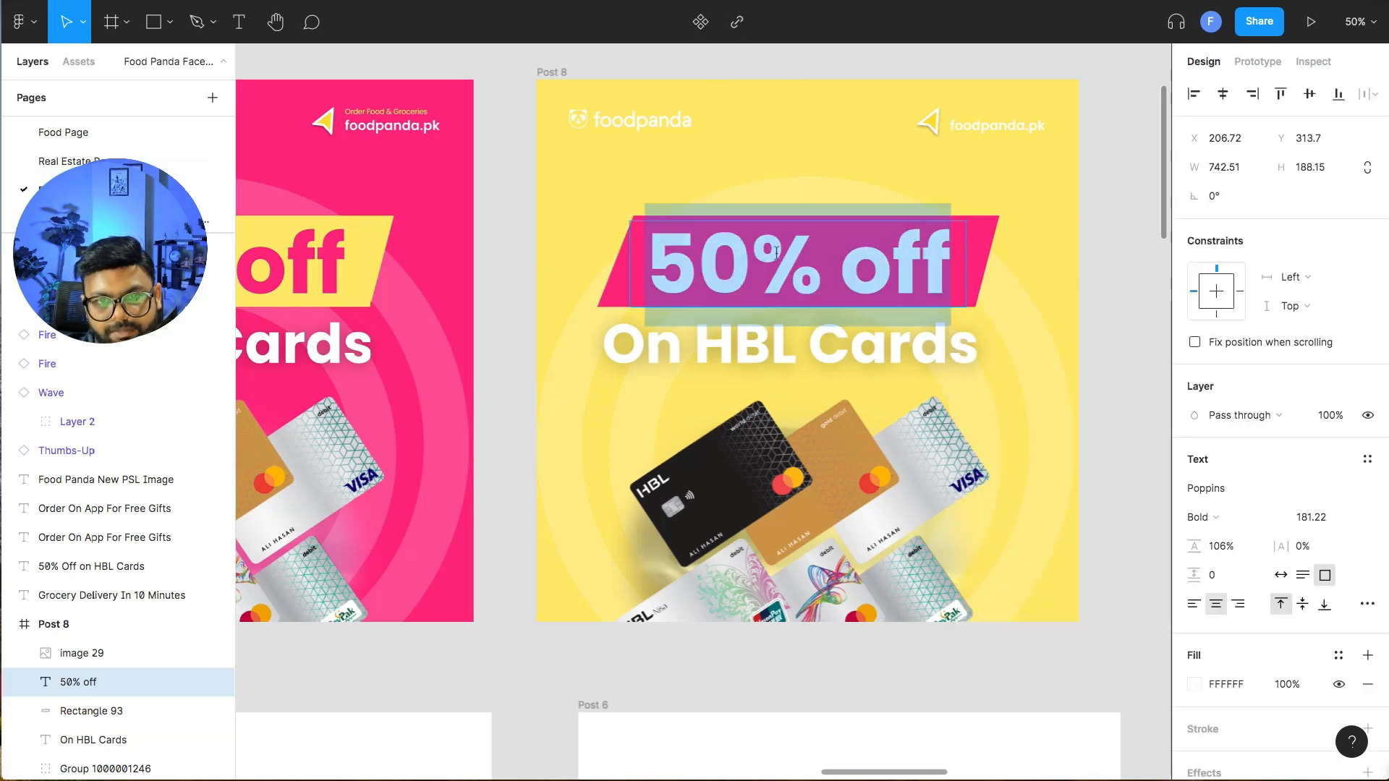
{"action": "scroll", "coordinate": [777, 268], "scroll_direction": "up", "scroll_amount": 5}
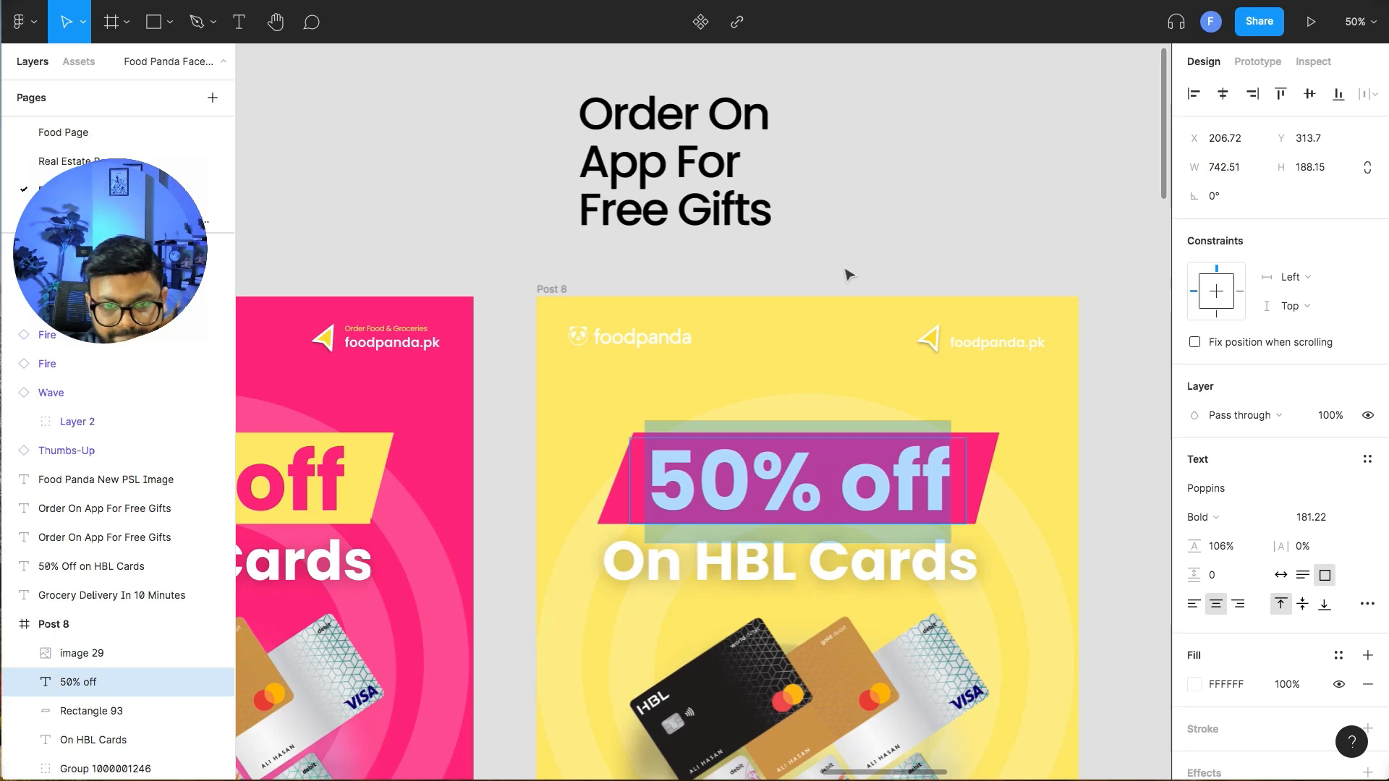
{"action": "type", "text": "Order Now"}
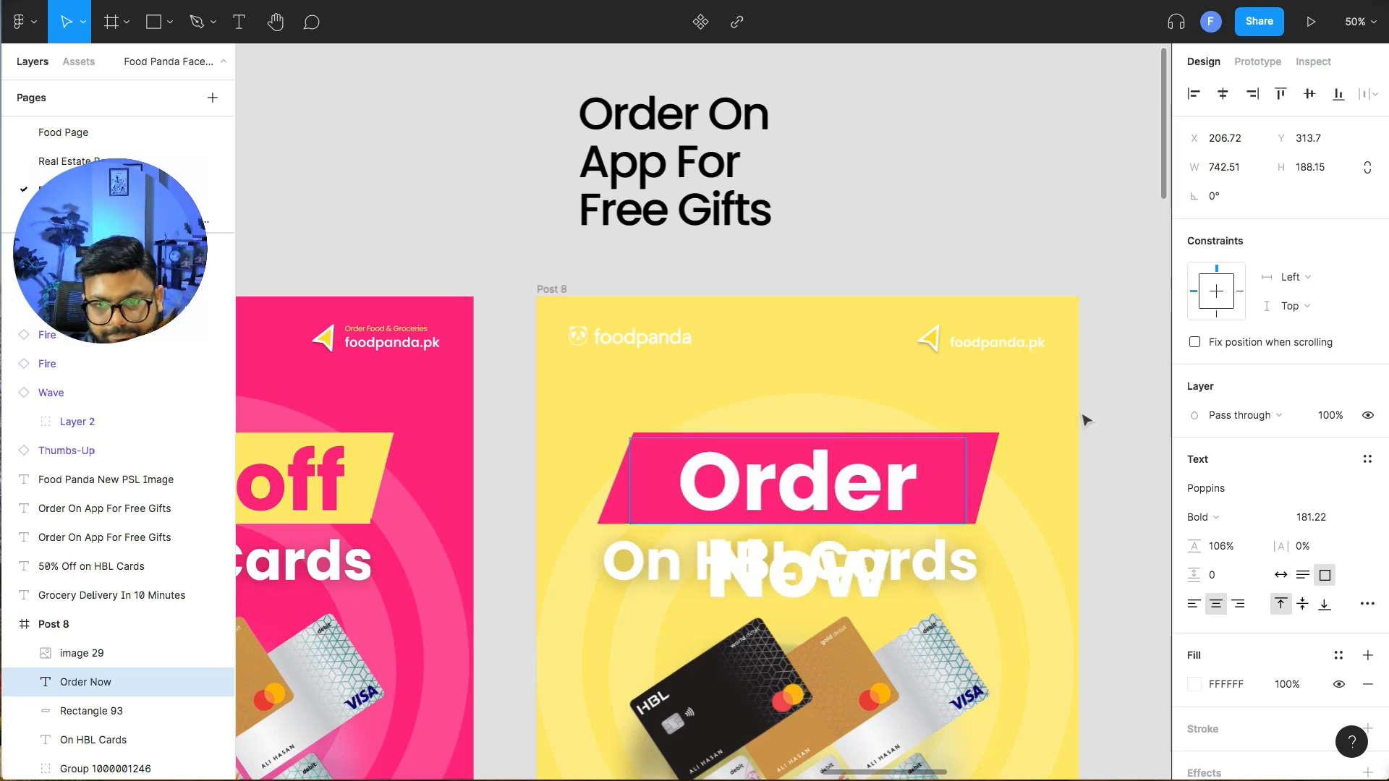
{"action": "key", "text": "Escape"}
- Widen the strip's text box, change its text to "Free Gifts", and scale it to about 753 × 146, centered on the pink strip
{"action": "left_click_drag", "start_coordinate": [967, 480], "coordinate": [1068, 472]}
{"action": "key", "text": "Return"}
{"action": "type", "text": "Fr"}
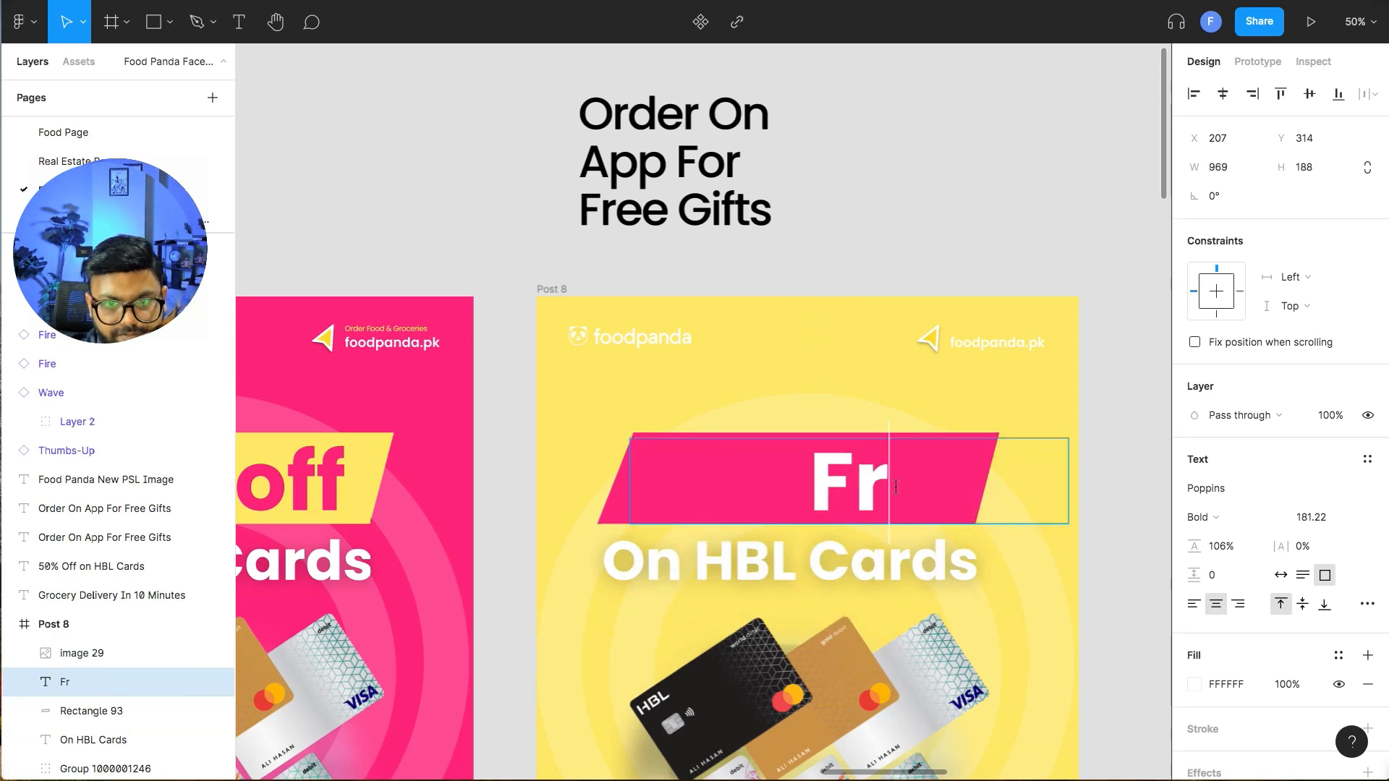
{"action": "type", "text": "ee Gifts"}
{"action": "key", "text": "Escape"}
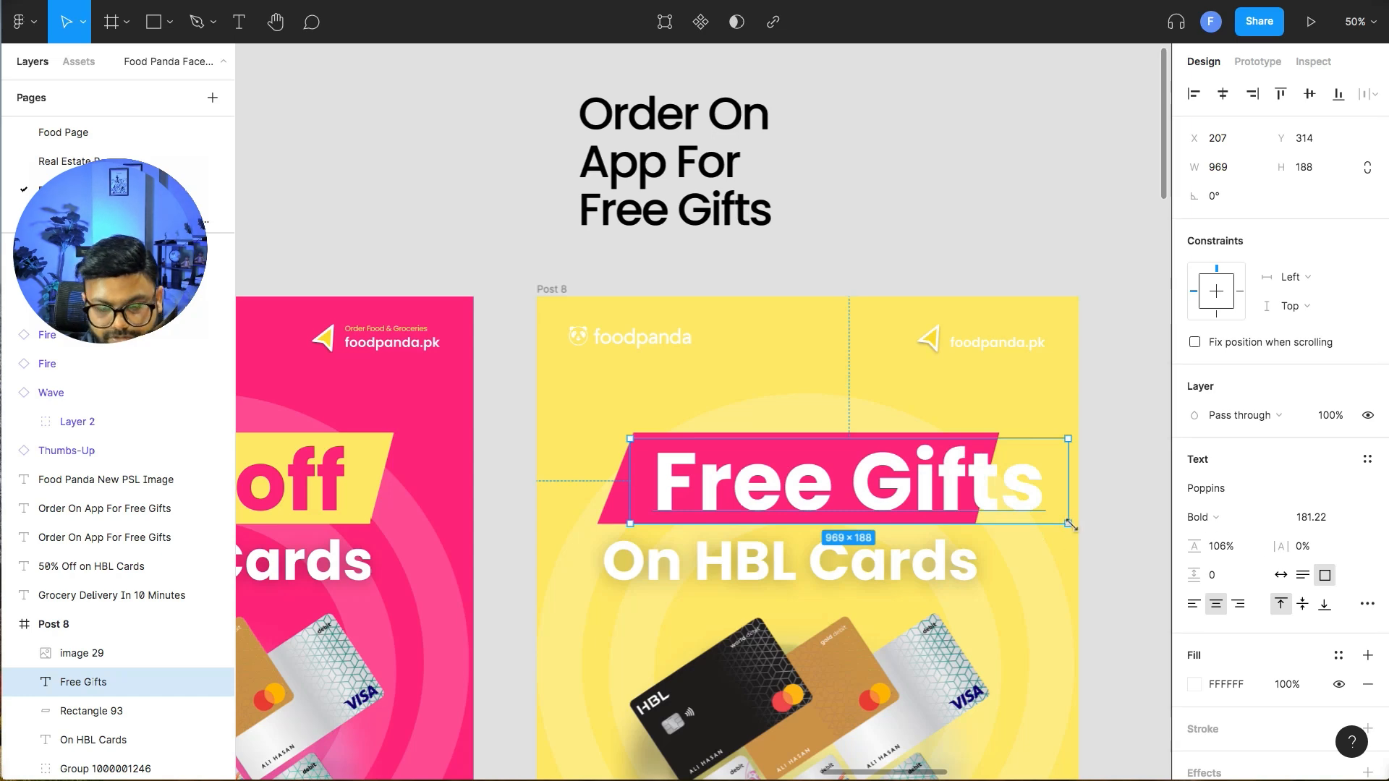
{"action": "left_click_drag", "start_coordinate": [1070, 525], "coordinate": [928, 507]}
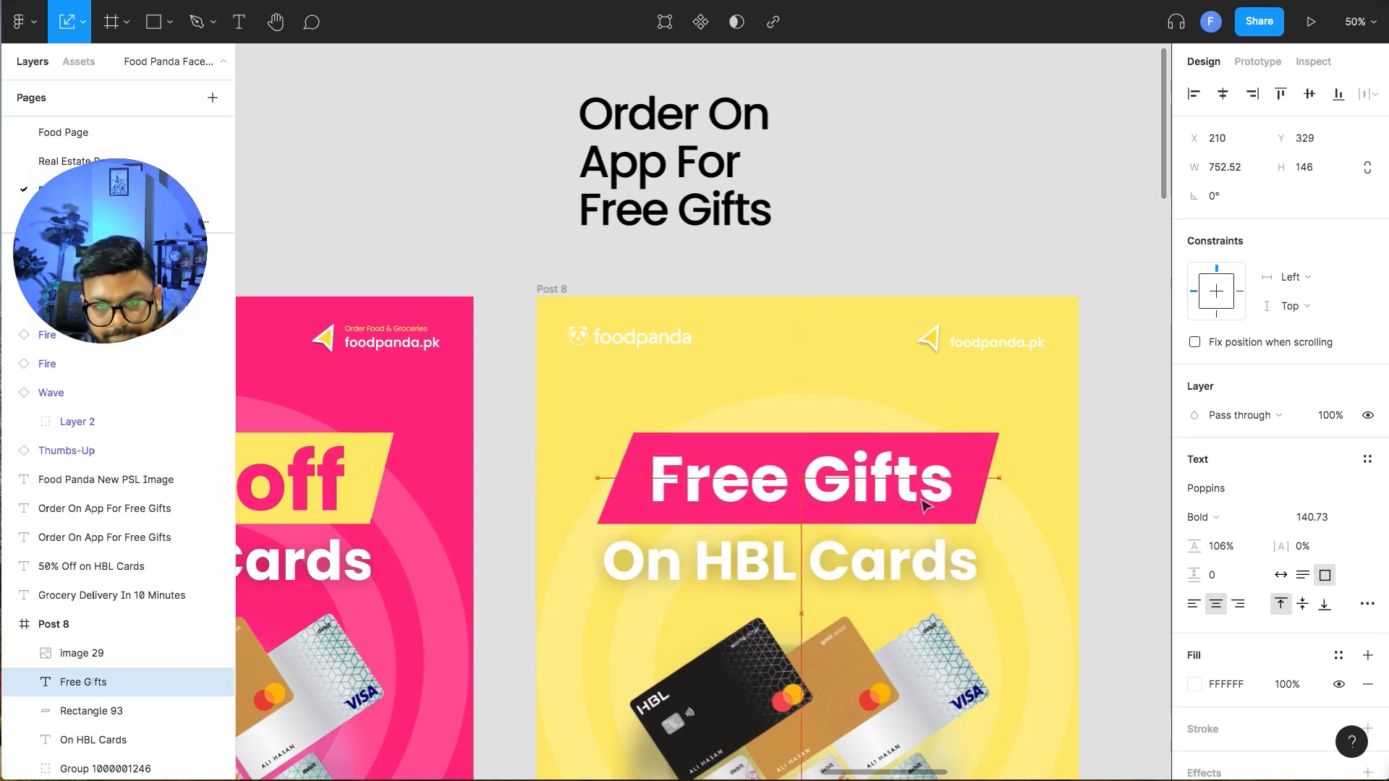
{"action": "left_click", "coordinate": [1149, 577]}
{"action": "key", "text": "v"}
- Recolor Post 8's "On HBL Cards" text to black (000000) and remove its drop shadow
{"action": "double_click", "coordinate": [889, 565]}
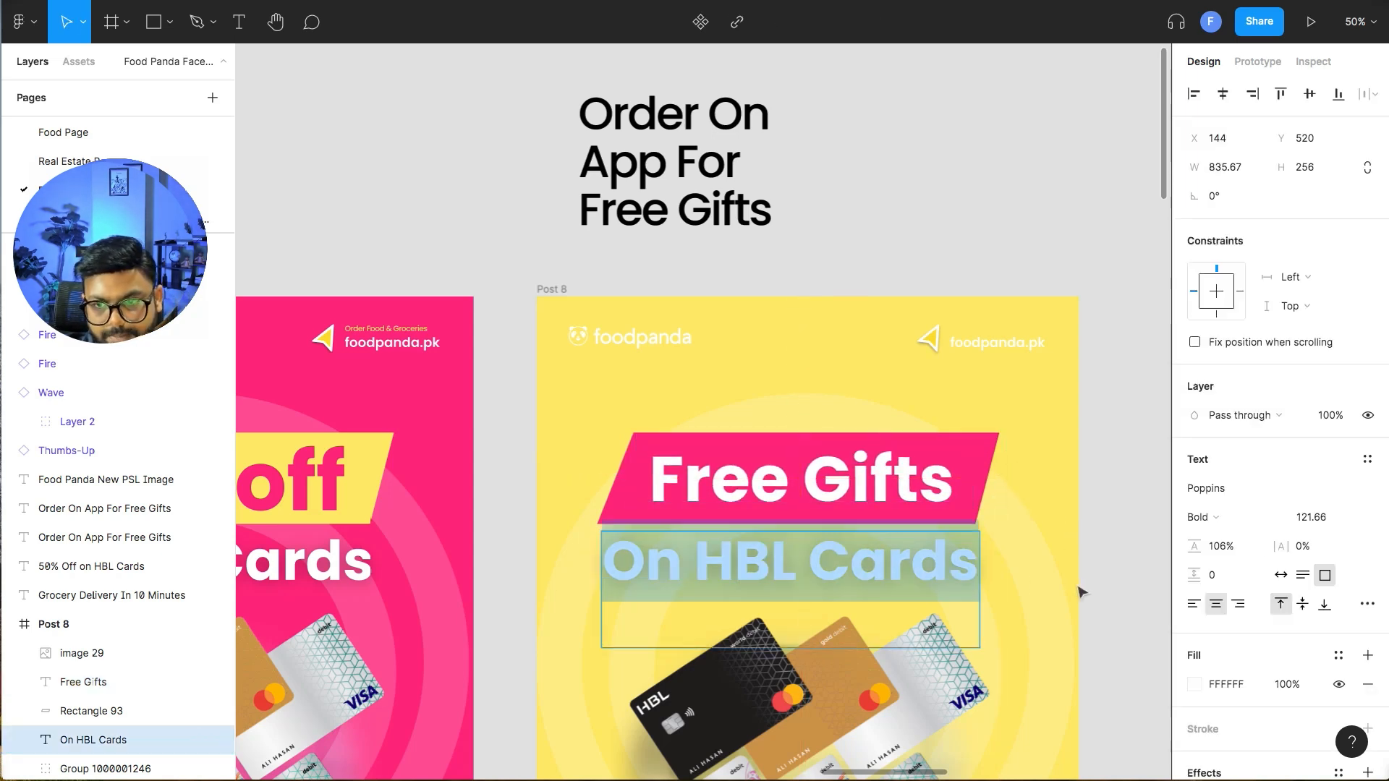
{"action": "key", "text": "Escape"}
{"action": "left_click", "coordinate": [1195, 685]}
{"action": "left_click_drag", "start_coordinate": [1041, 456], "coordinate": [953, 547]}
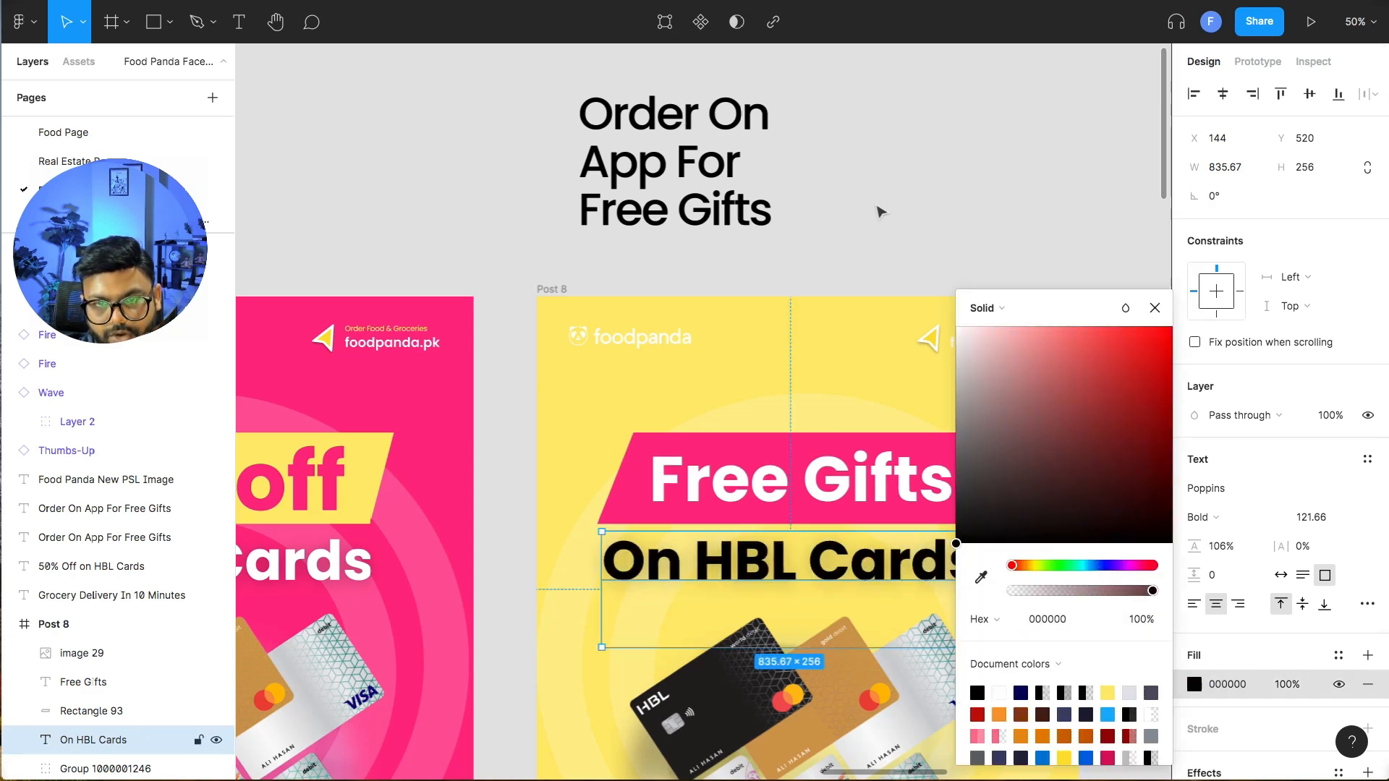
{"action": "left_click", "coordinate": [881, 212]}
{"action": "left_click", "coordinate": [934, 558]}
{"action": "scroll", "coordinate": [1308, 665], "scroll_direction": "down", "scroll_amount": 2}
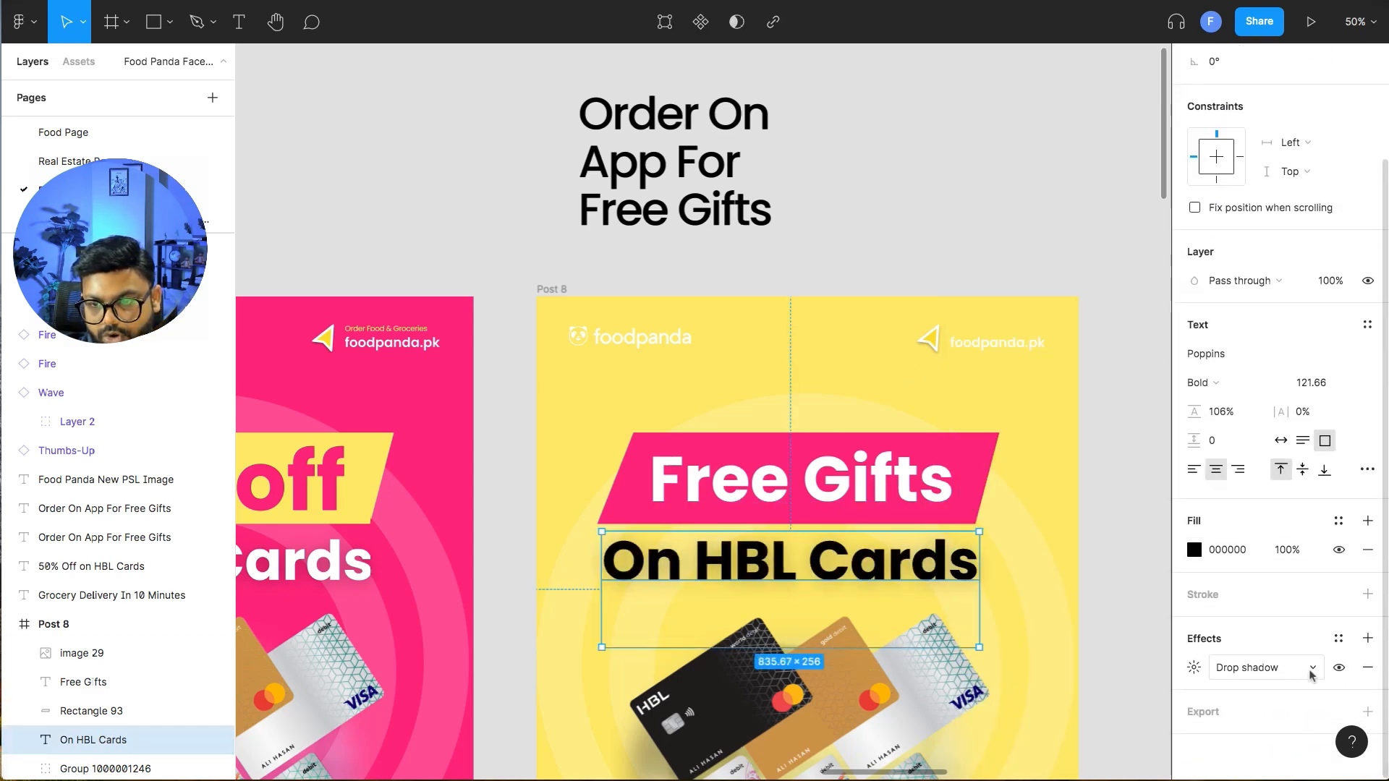
{"action": "left_click", "coordinate": [1366, 668]}
- Replace the "On HBL Cards" text in Post 8 with "Order Now On App"
{"action": "double_click", "coordinate": [906, 579]}
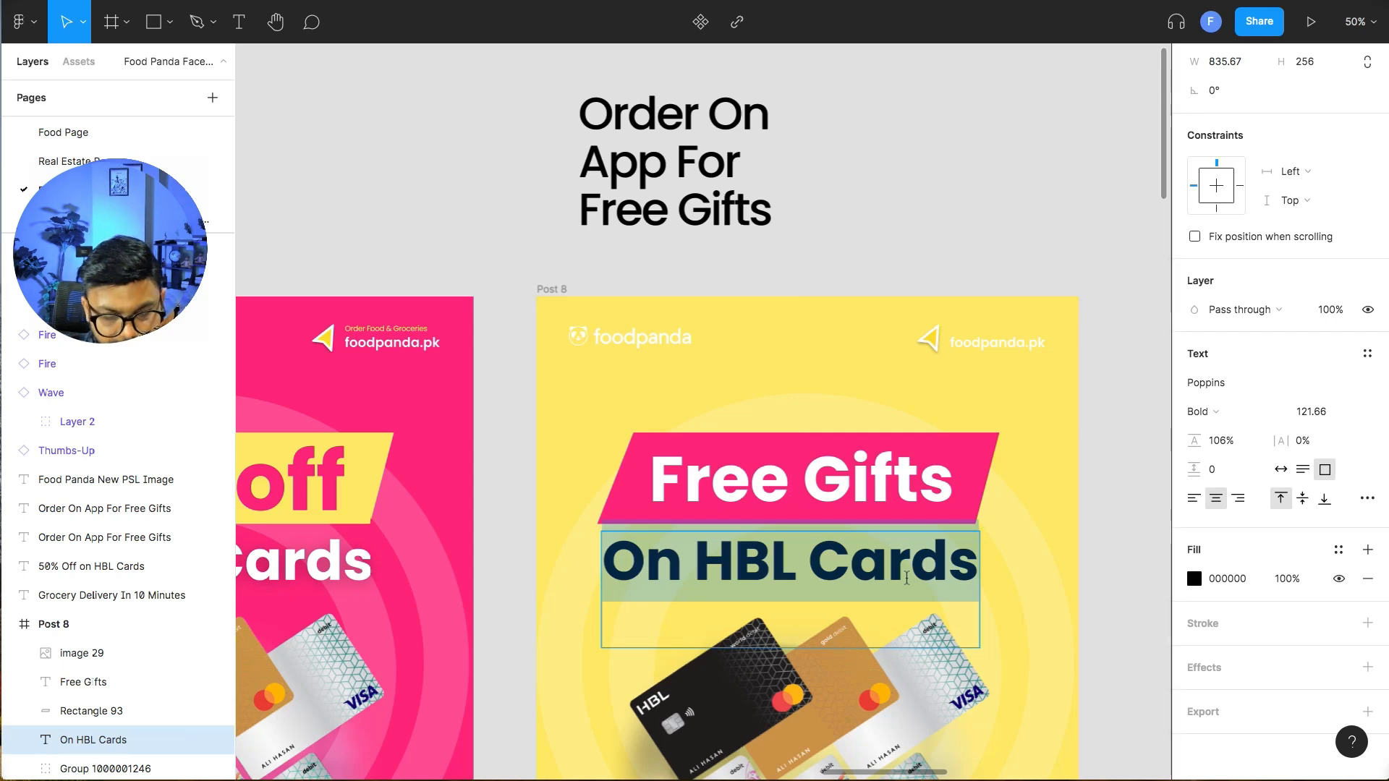
{"action": "type", "text": "Order"}
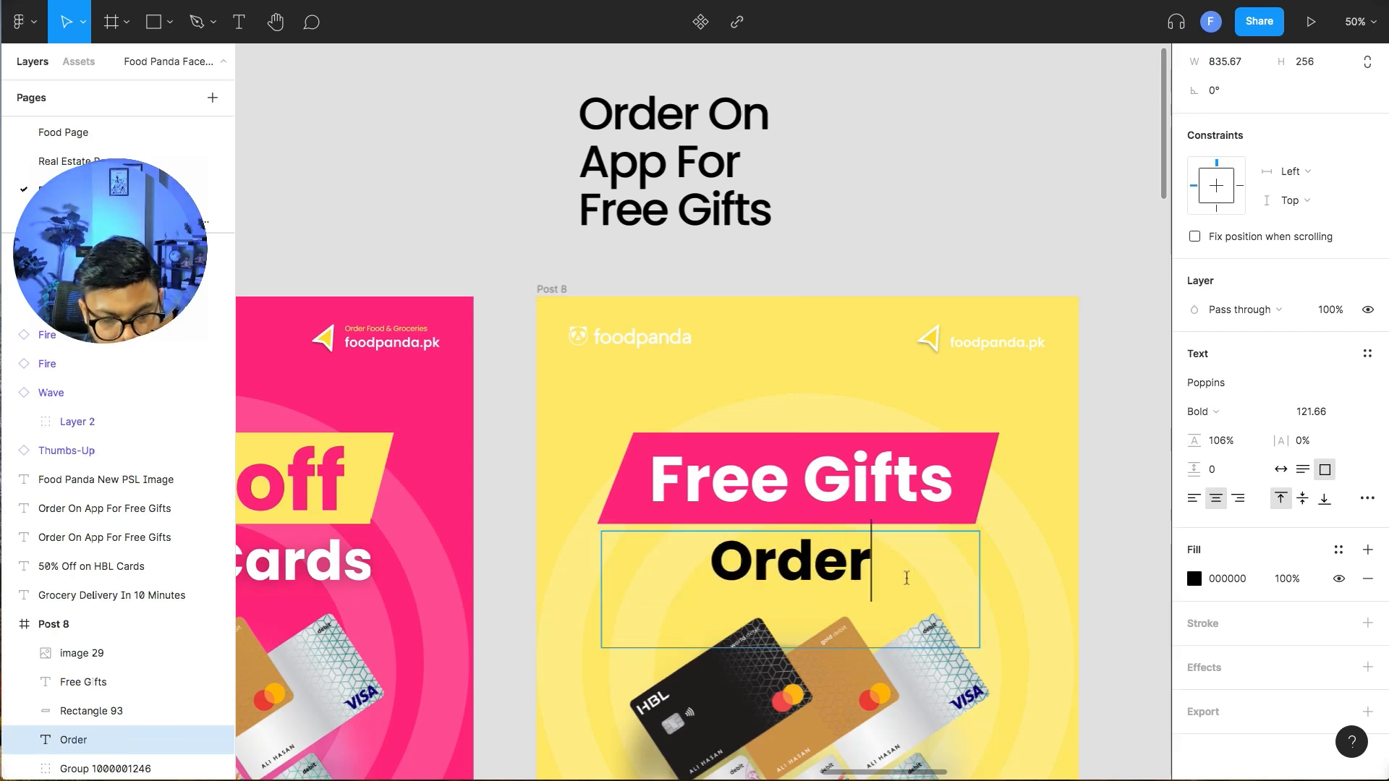
{"action": "type", "text": " Now On App"}
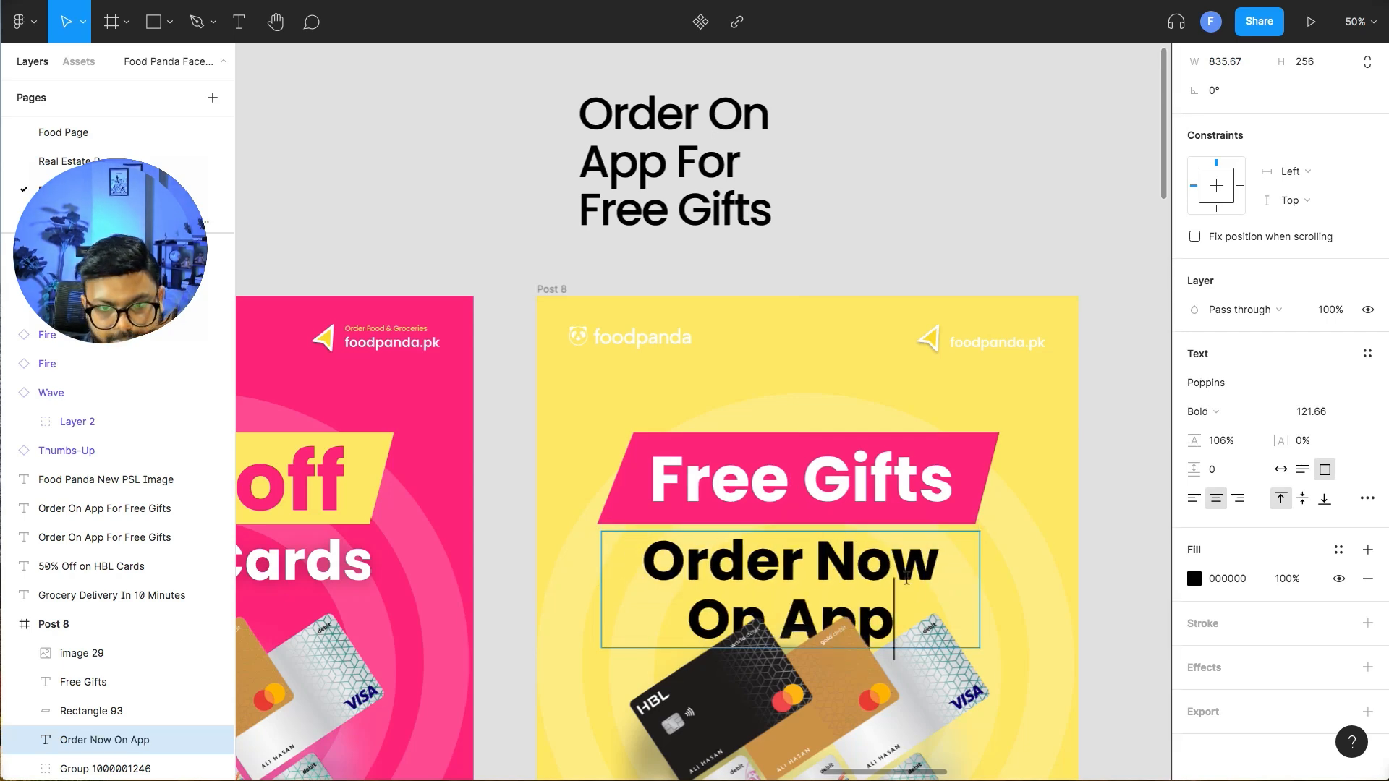
{"action": "key", "text": "Escape"}
- Delete the bank cards image from Post 8
{"action": "scroll", "coordinate": [830, 471], "scroll_direction": "down", "scroll_amount": 4}
{"action": "left_click", "coordinate": [830, 471]}
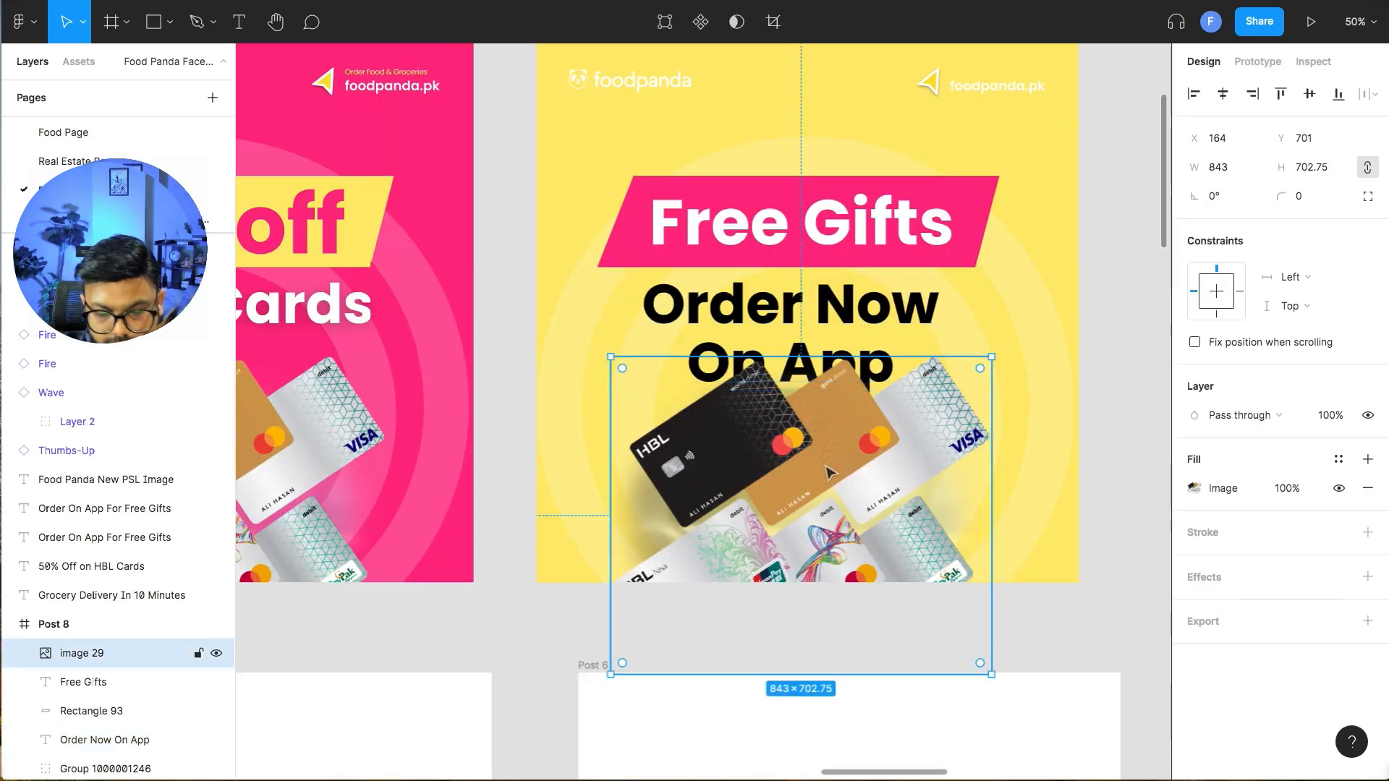
{"action": "key", "text": "Delete"}
- Bring the image of two phones showing the food app from elsewhere on the page into Post 8
{"action": "key", "text": "super+minus"}
{"action": "key", "text": "super+minus"}
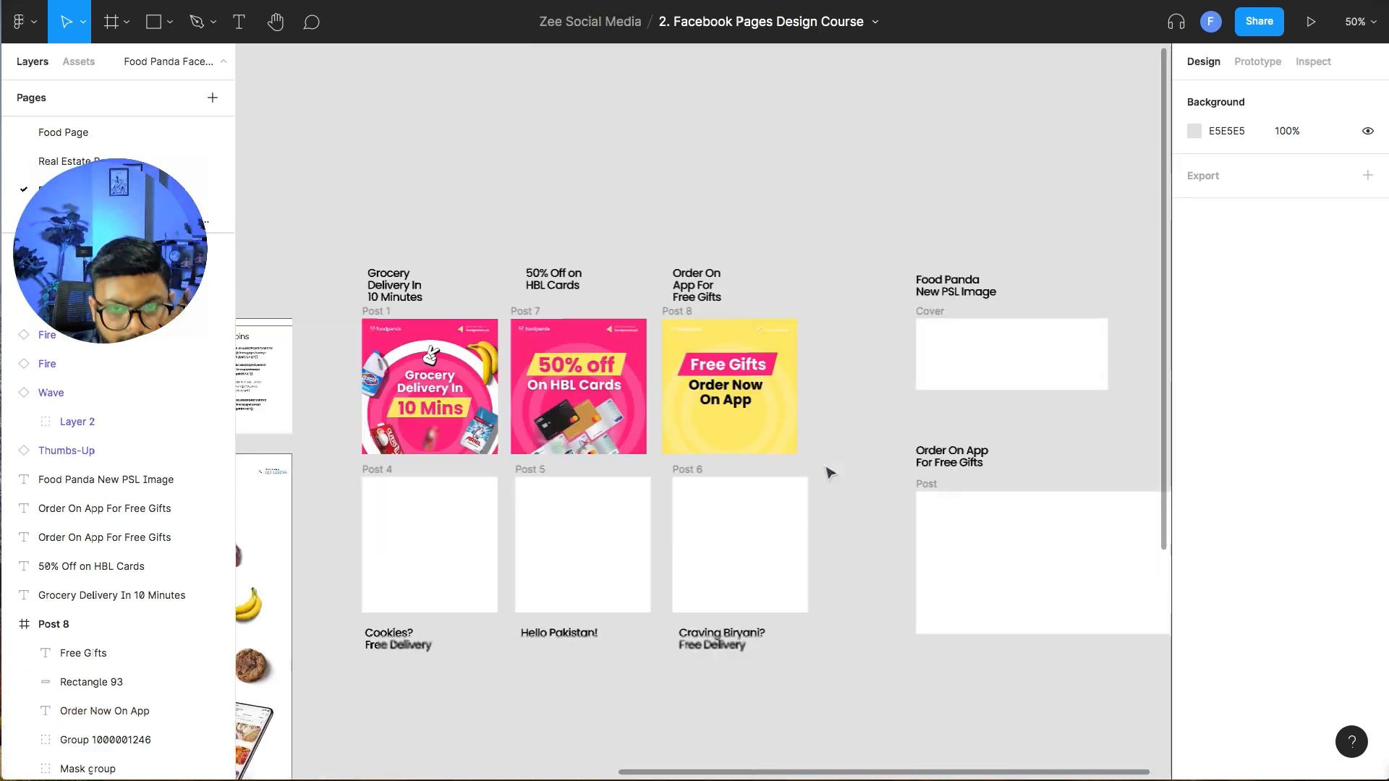
{"action": "left_click_drag", "start_coordinate": [646, 480], "coordinate": [871, 287]}
{"action": "left_click_drag", "start_coordinate": [414, 557], "coordinate": [921, 226]}
{"action": "key", "text": "super+plus"}
{"action": "key", "text": "super+plus"}
{"action": "left_click_drag", "start_coordinate": [1109, 111], "coordinate": [465, 493]}
{"action": "left_click_drag", "start_coordinate": [943, 237], "coordinate": [725, 471]}
{"action": "left_click_drag", "start_coordinate": [725, 471], "coordinate": [747, 471]}
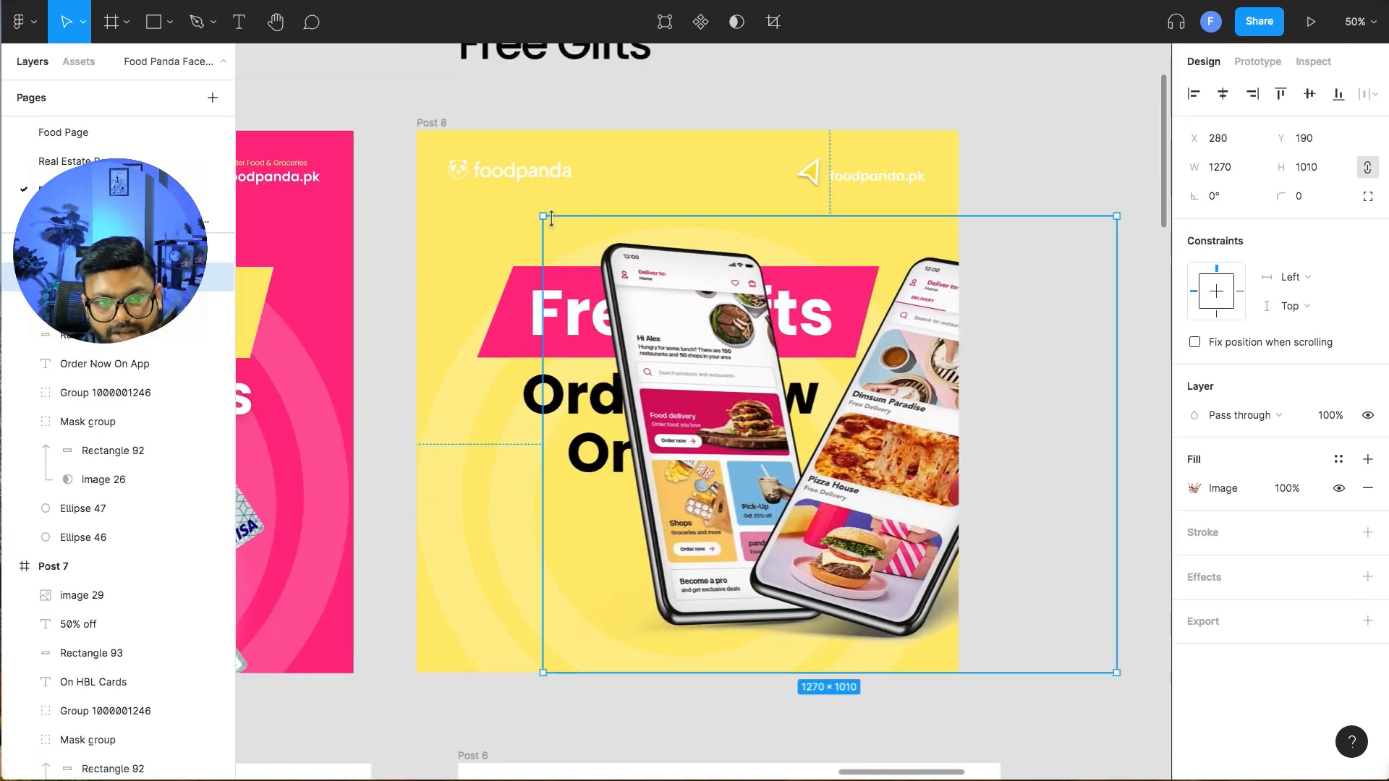
- Scale the phones image down to about 1095 × 871 and shift it toward Post 8's right side
{"action": "left_click_drag", "start_coordinate": [543, 217], "coordinate": [622, 280]}
{"action": "left_click_drag", "start_coordinate": [796, 478], "coordinate": [805, 432]}
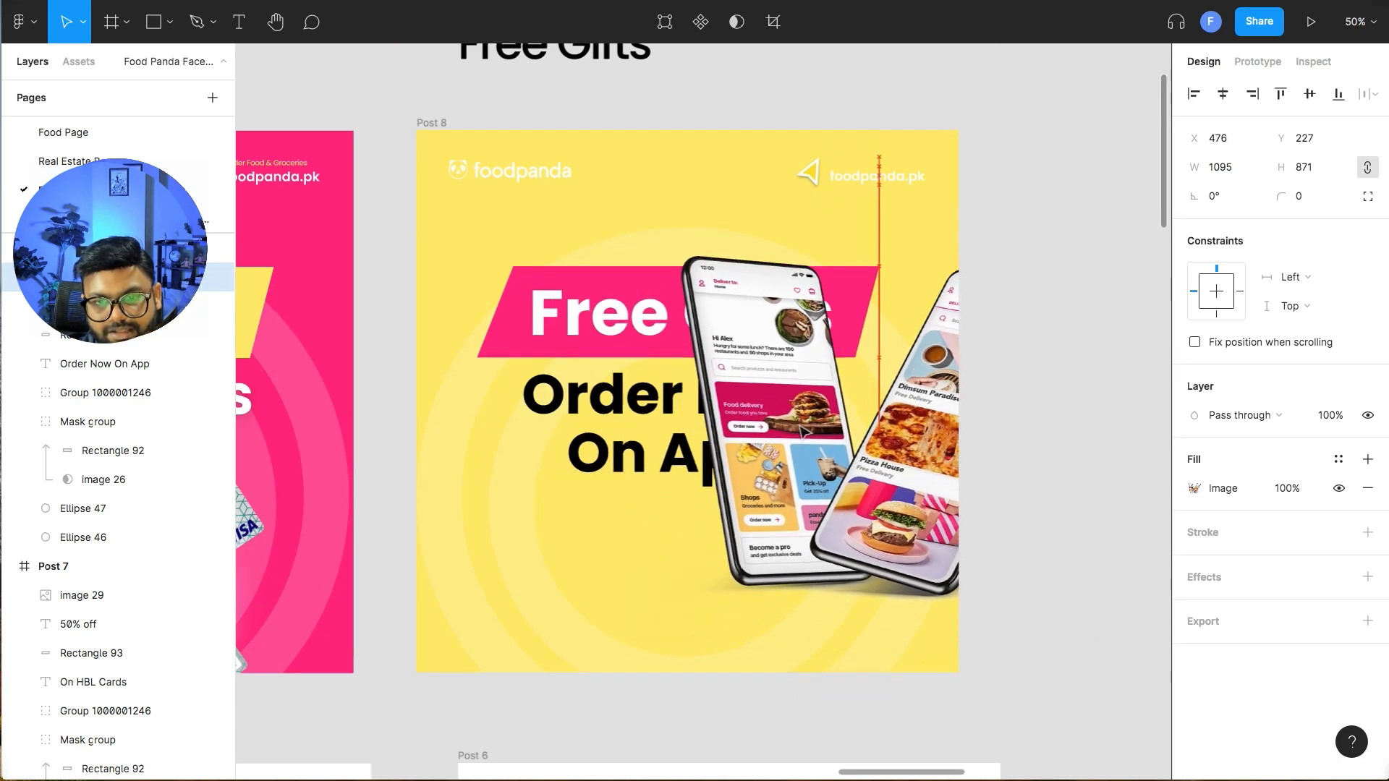
{"action": "left_click_drag", "start_coordinate": [678, 396], "coordinate": [677, 397]}
- Move the phones image aside past Post 8's right edge to uncover the "Free Gifts" headline
{"action": "left_click", "coordinate": [543, 320]}
{"action": "left_click", "coordinate": [624, 346], "text": "shift"}
{"action": "double_click", "coordinate": [643, 320]}
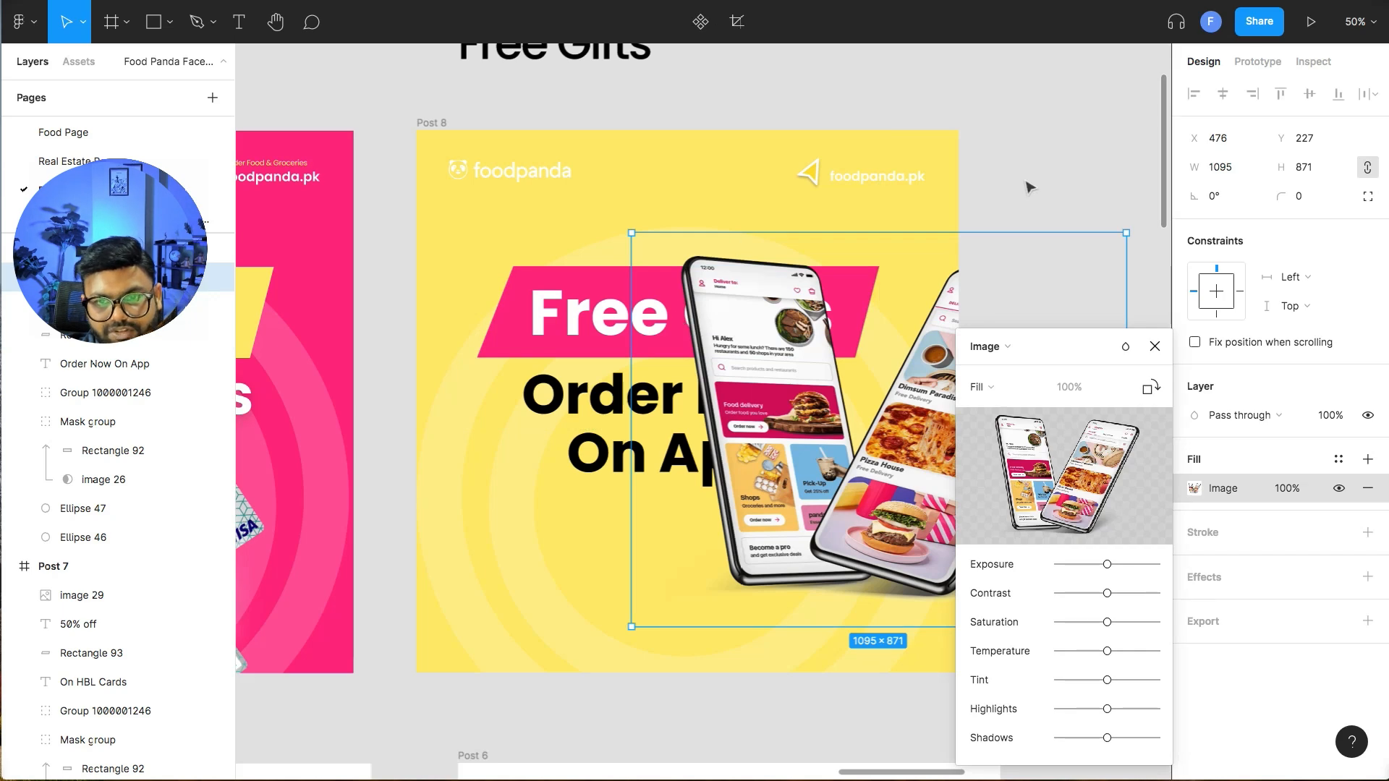
{"action": "left_click", "coordinate": [744, 367]}
{"action": "left_click_drag", "start_coordinate": [725, 384], "coordinate": [935, 356]}
- Narrow the "Free Gifts" text so it wraps onto two lines, and shift it with a taller pink banner to Post 8's left edge
{"action": "left_click", "coordinate": [814, 321]}
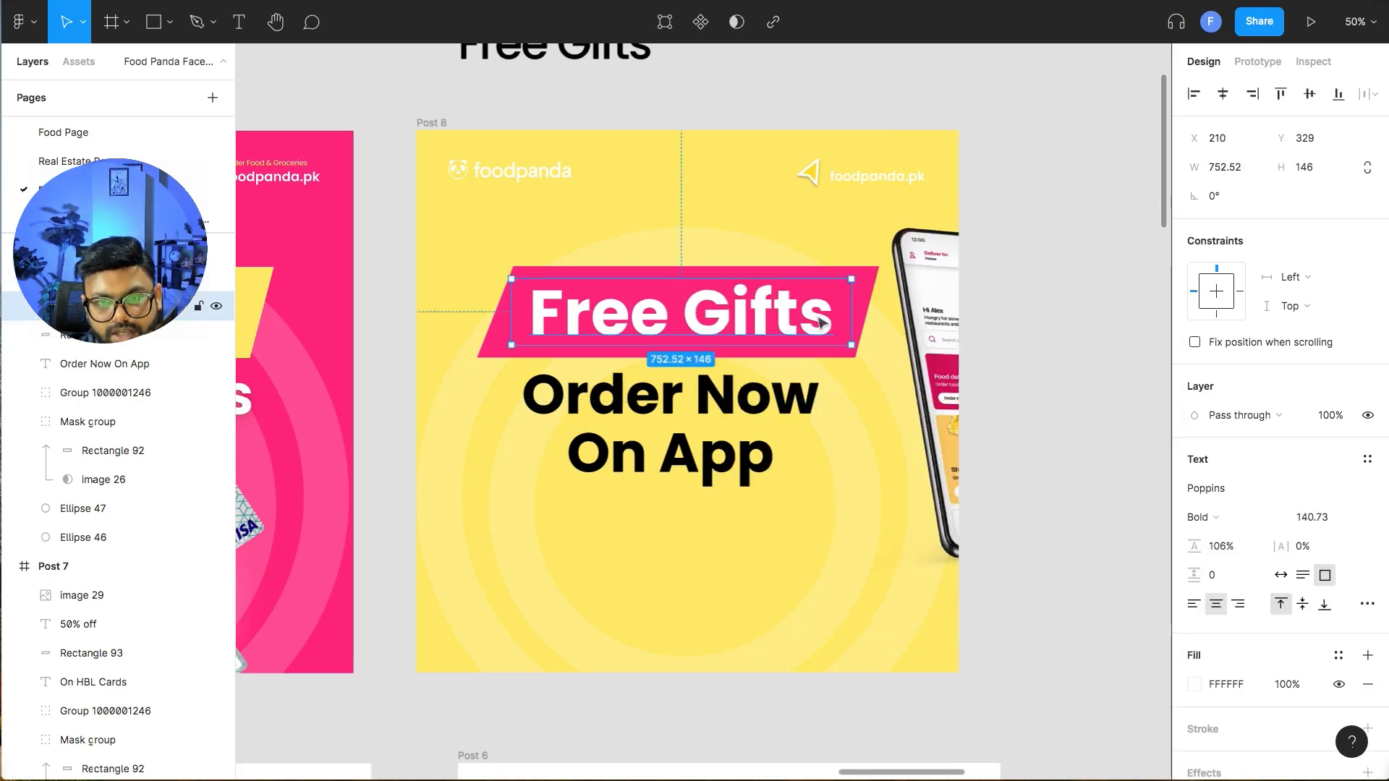
{"action": "left_click_drag", "start_coordinate": [854, 312], "coordinate": [731, 435]}
{"action": "left_click_drag", "start_coordinate": [723, 347], "coordinate": [688, 297]}
{"action": "left_click", "coordinate": [825, 317]}
{"action": "left_click_drag", "start_coordinate": [649, 352], "coordinate": [648, 420]}
- Extend the pink banner to the right and move the phones image back over it at X 448, Y 192
{"action": "left_click", "coordinate": [913, 477]}
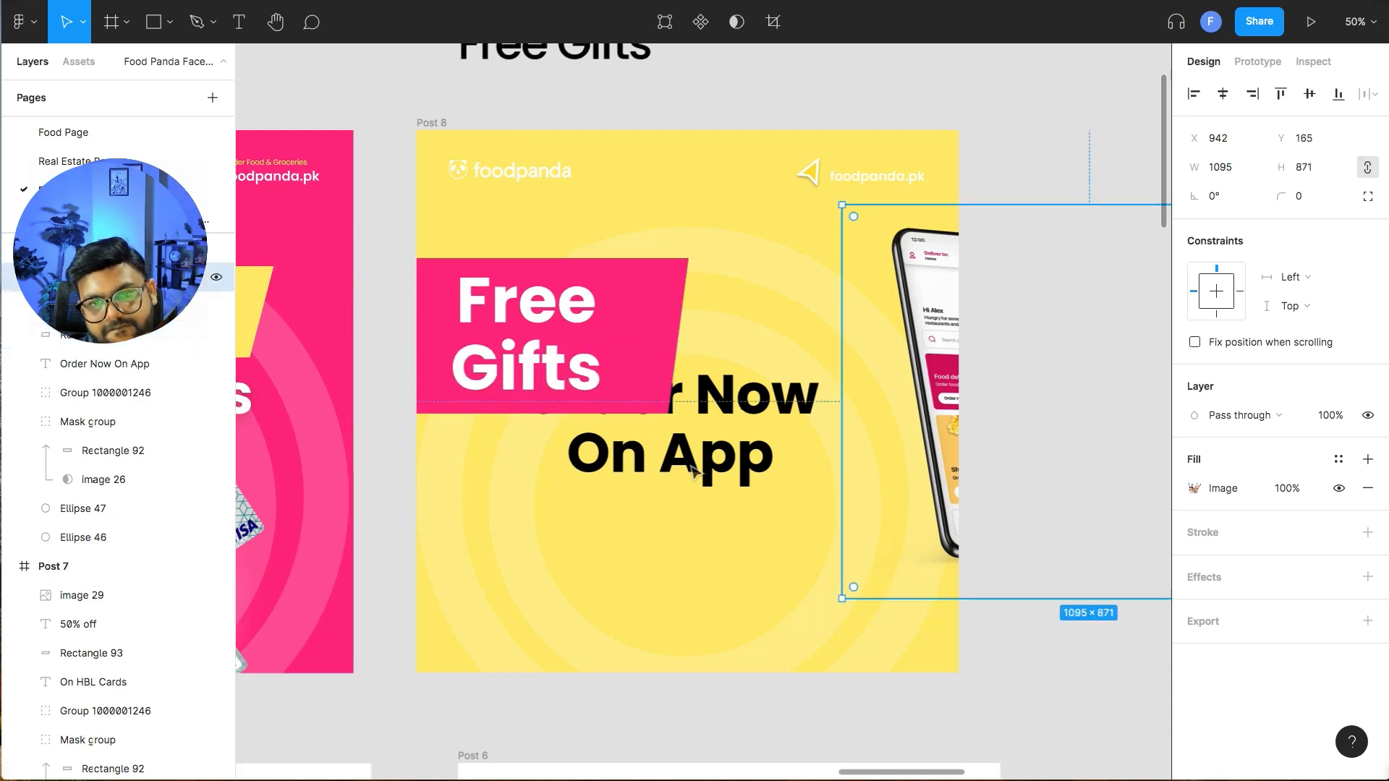
{"action": "left_click", "coordinate": [703, 469]}
{"action": "left_click", "coordinate": [652, 295]}
{"action": "left_click_drag", "start_coordinate": [688, 295], "coordinate": [730, 321]}
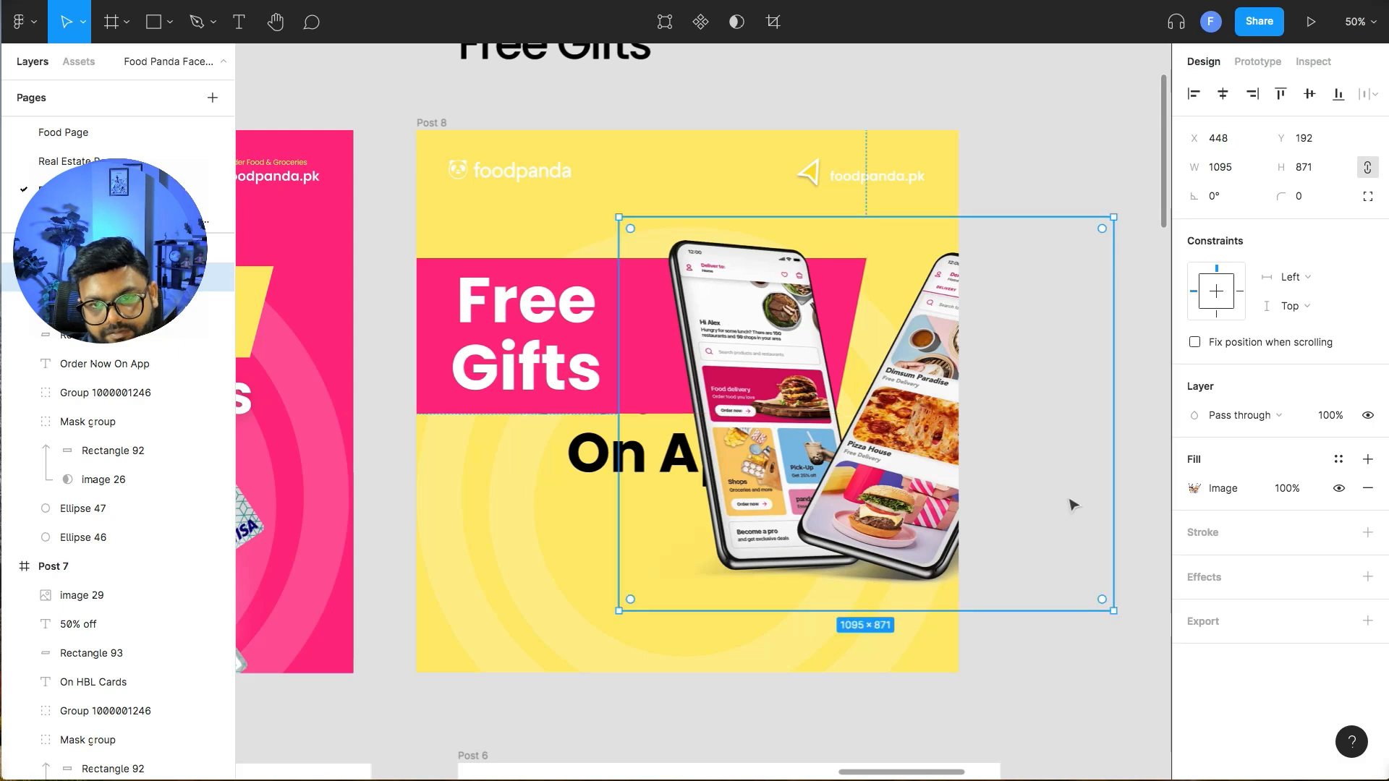
{"action": "left_click", "coordinate": [1073, 501]}
- Left-align the "Order Now On App" text, narrow its box to 513, set its size to 90, and place it below the banner under "Free Gifts"
{"action": "left_click_drag", "start_coordinate": [515, 471], "coordinate": [509, 472]}
{"action": "left_click_drag", "start_coordinate": [572, 458], "coordinate": [639, 512]}
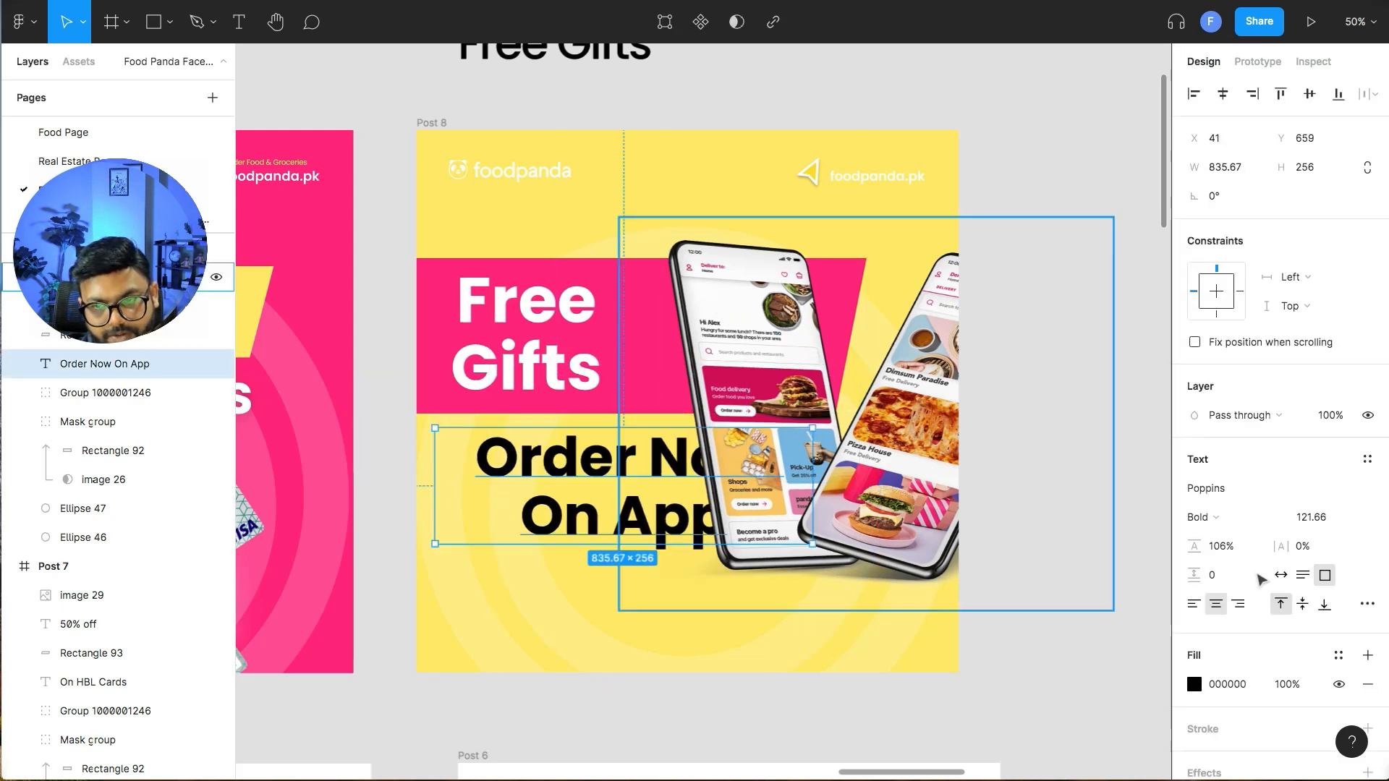
{"action": "left_click", "coordinate": [1193, 604]}
{"action": "left_click_drag", "start_coordinate": [808, 470], "coordinate": [666, 470]}
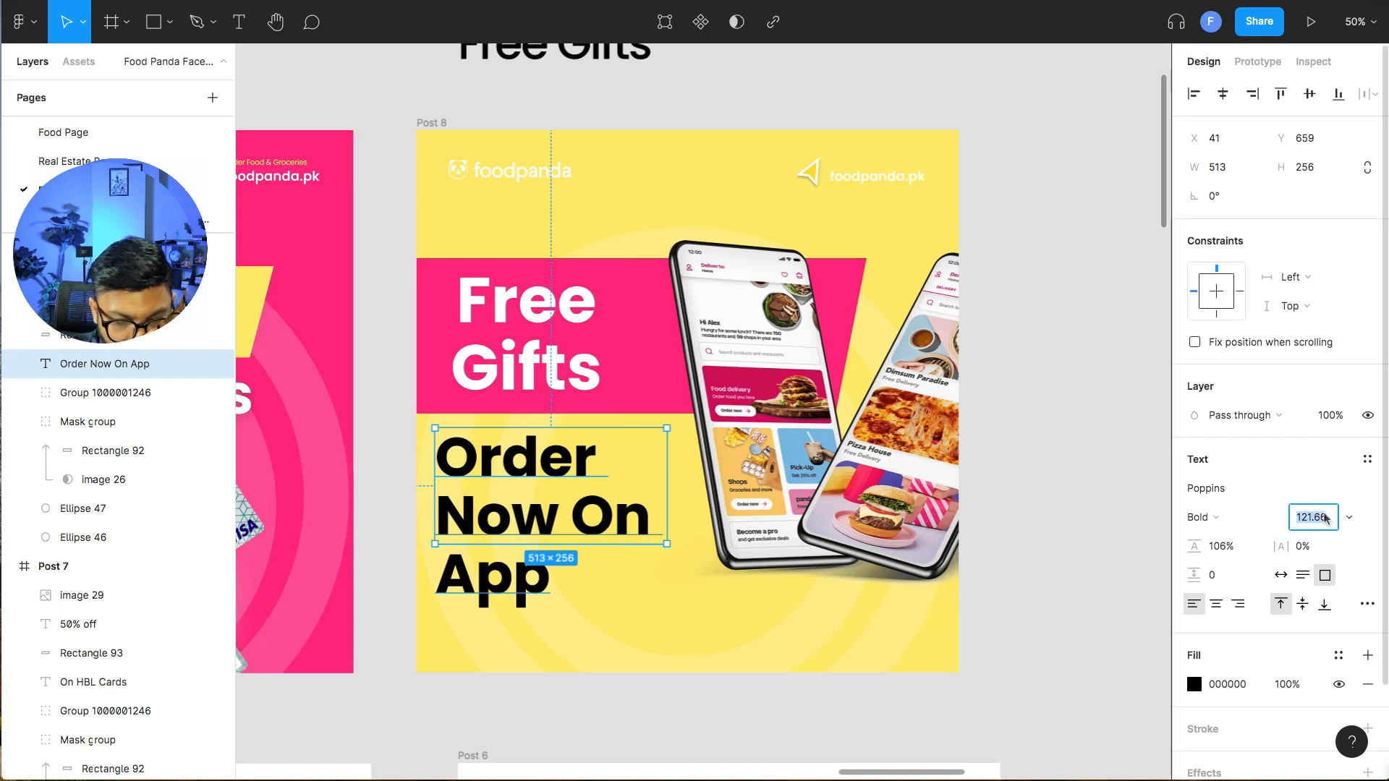
{"action": "key", "text": "Return"}
{"action": "left_click_drag", "start_coordinate": [548, 488], "coordinate": [567, 491]}
- Try to recolor Post 8's foodpanda logo and website group together by setting their stroke to black
{"action": "left_click", "coordinate": [861, 174]}
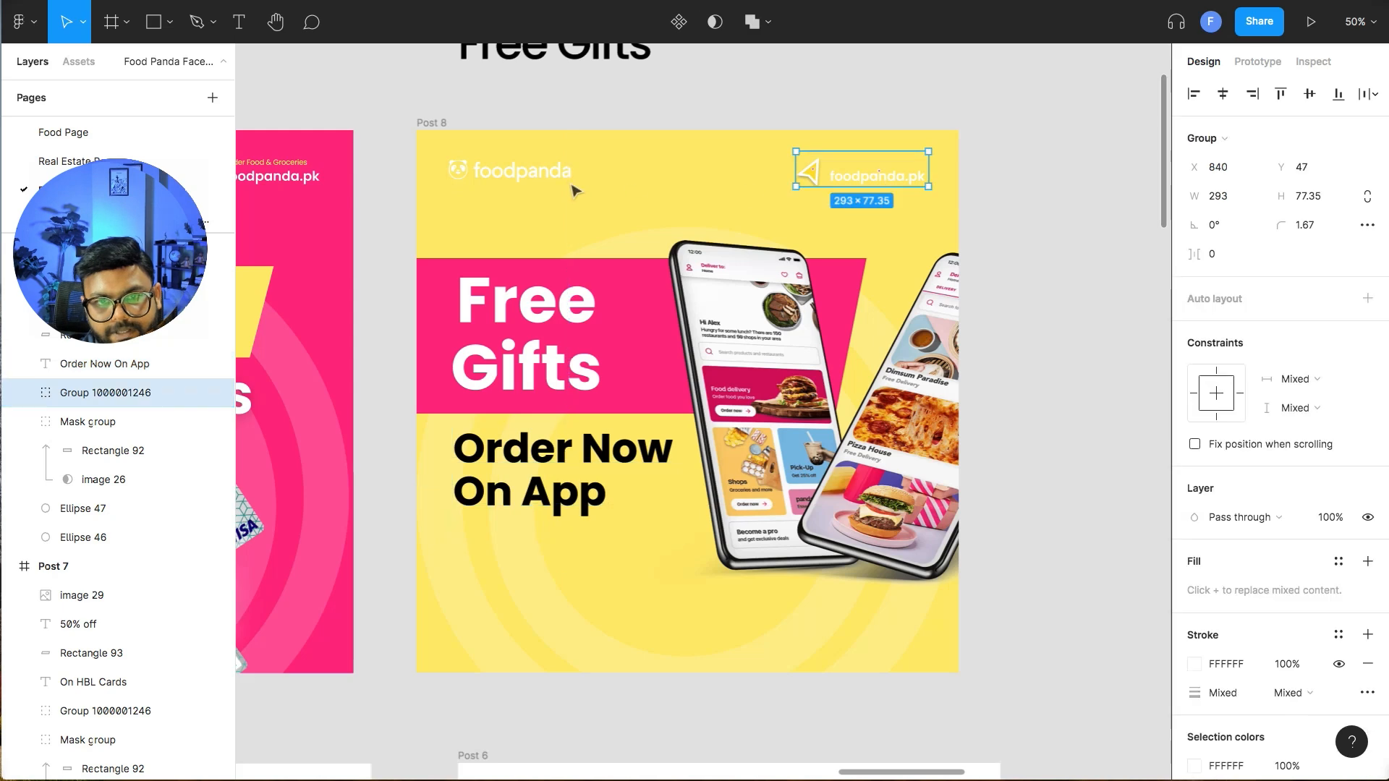
{"action": "left_click", "coordinate": [549, 172], "text": "shift"}
{"action": "left_click", "coordinate": [1194, 666]}
{"action": "left_click_drag", "start_coordinate": [1073, 398], "coordinate": [956, 544]}
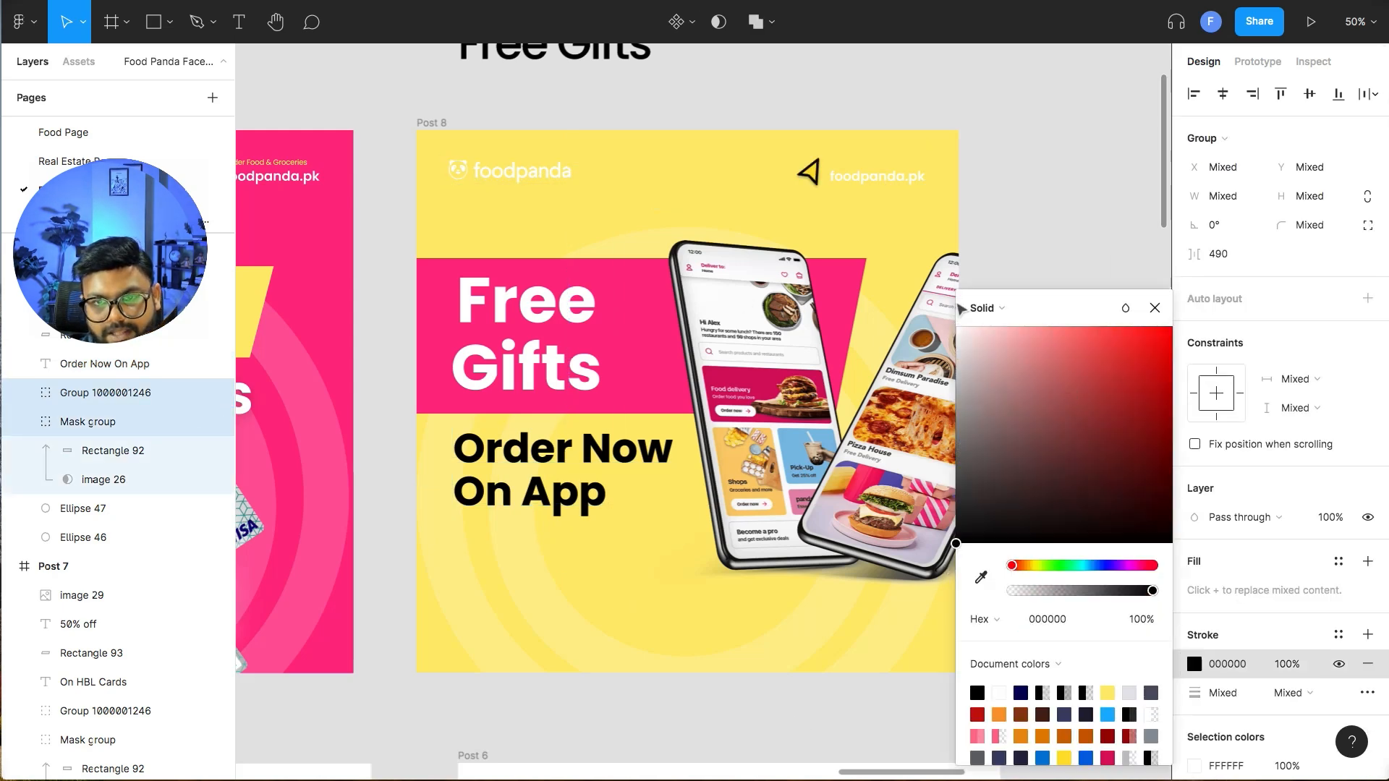
{"action": "left_click", "coordinate": [528, 192]}
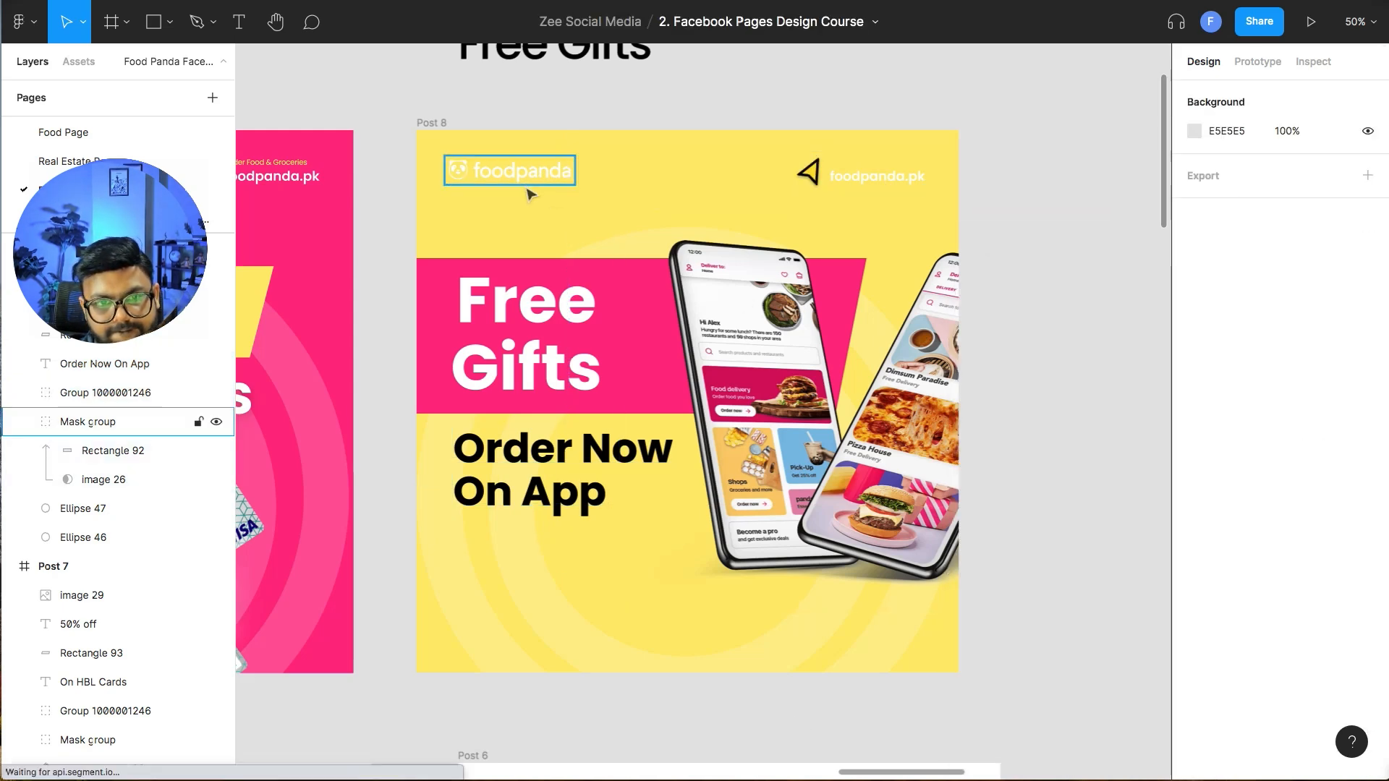
- Fill the foodpanda logo's Rectangle 92 in Post 8 with the banner's pink, FF2B85
{"action": "left_click", "coordinate": [517, 171]}
{"action": "left_click", "coordinate": [105, 455]}
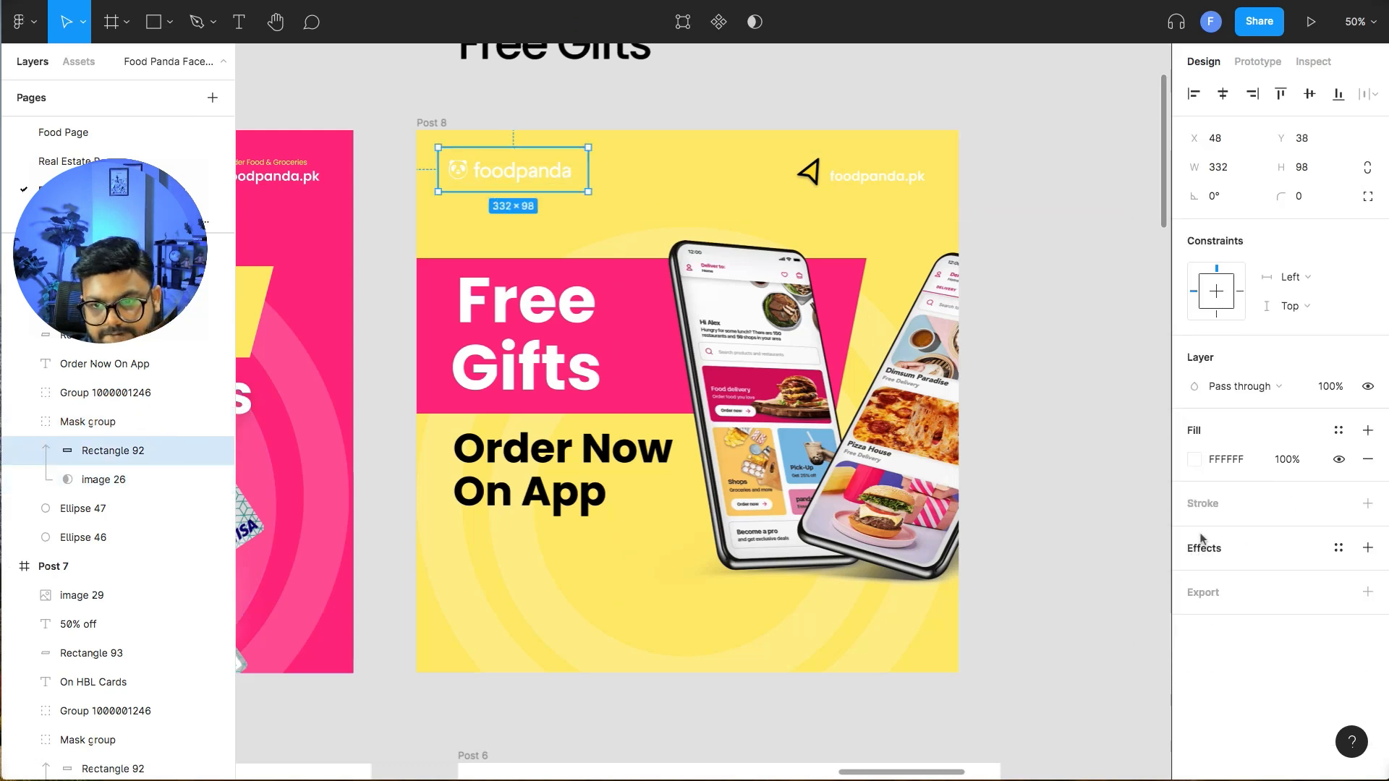
{"action": "left_click", "coordinate": [1194, 460]}
{"action": "left_click", "coordinate": [982, 578]}
{"action": "left_click", "coordinate": [839, 286]}
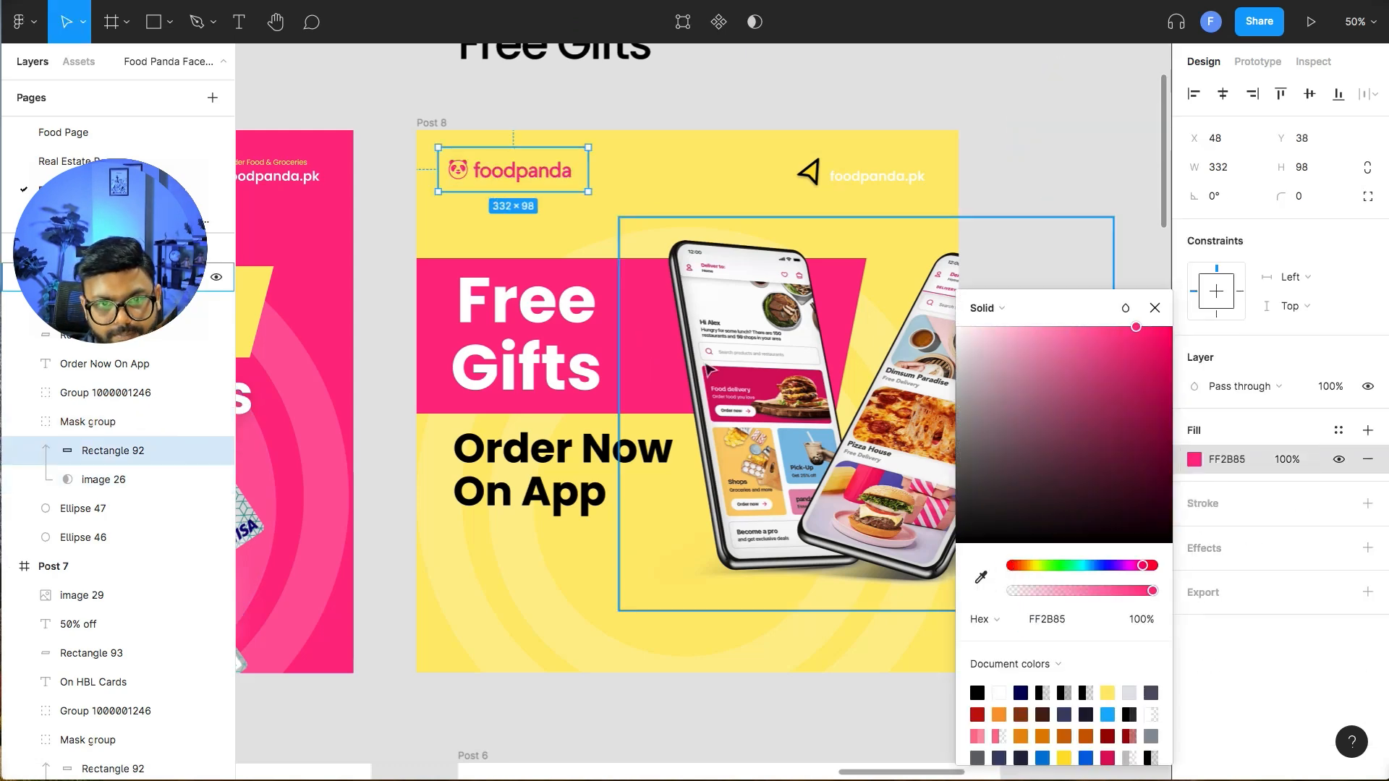
{"action": "left_click", "coordinate": [826, 96]}
- Set the stroke of Post 8's website group back to white, FFFFFF
{"action": "left_click", "coordinate": [849, 172]}
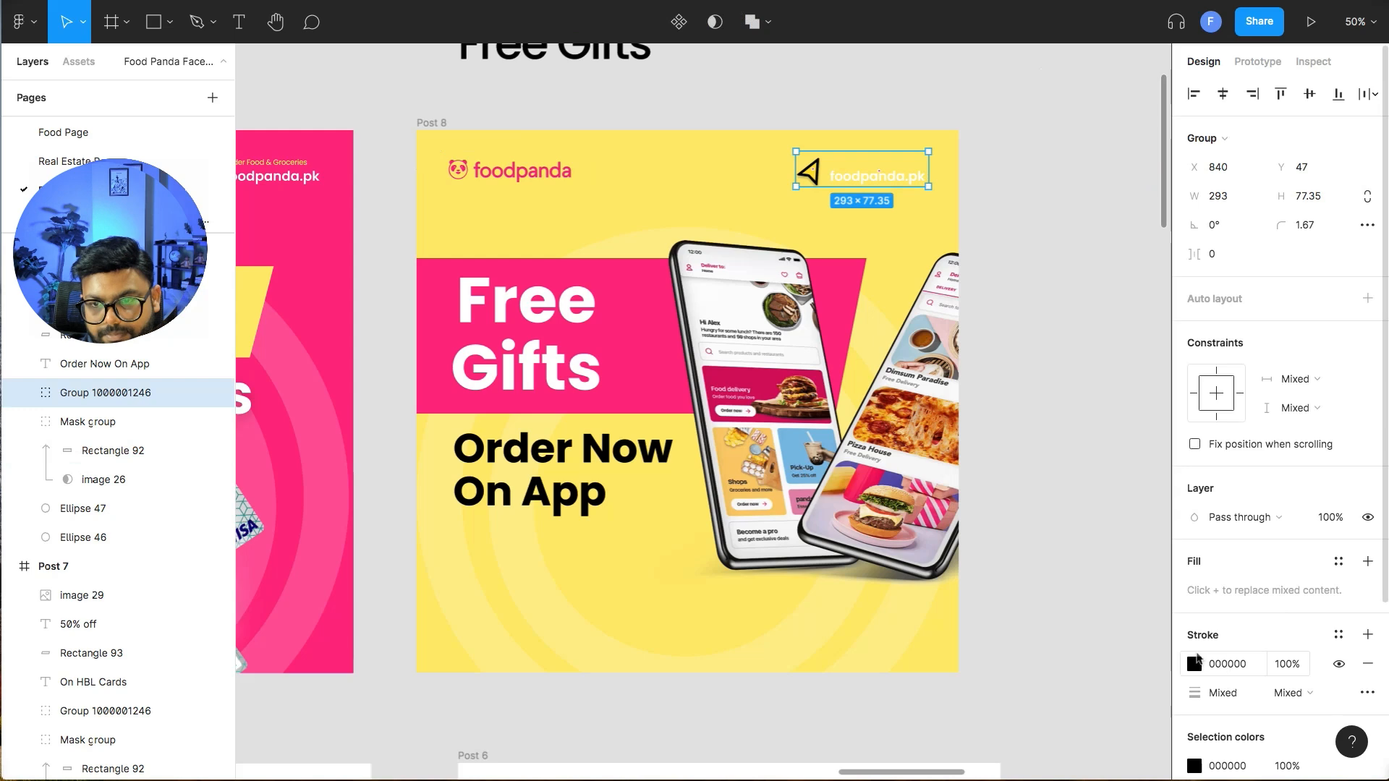
{"action": "left_click", "coordinate": [1194, 665]}
{"action": "mouse_move", "coordinate": [1071, 499]}
{"action": "left_mouse_down"}
{"action": "mouse_move", "coordinate": [784, 128]}
{"action": "mouse_move", "coordinate": [811, 116]}
{"action": "left_mouse_up"}
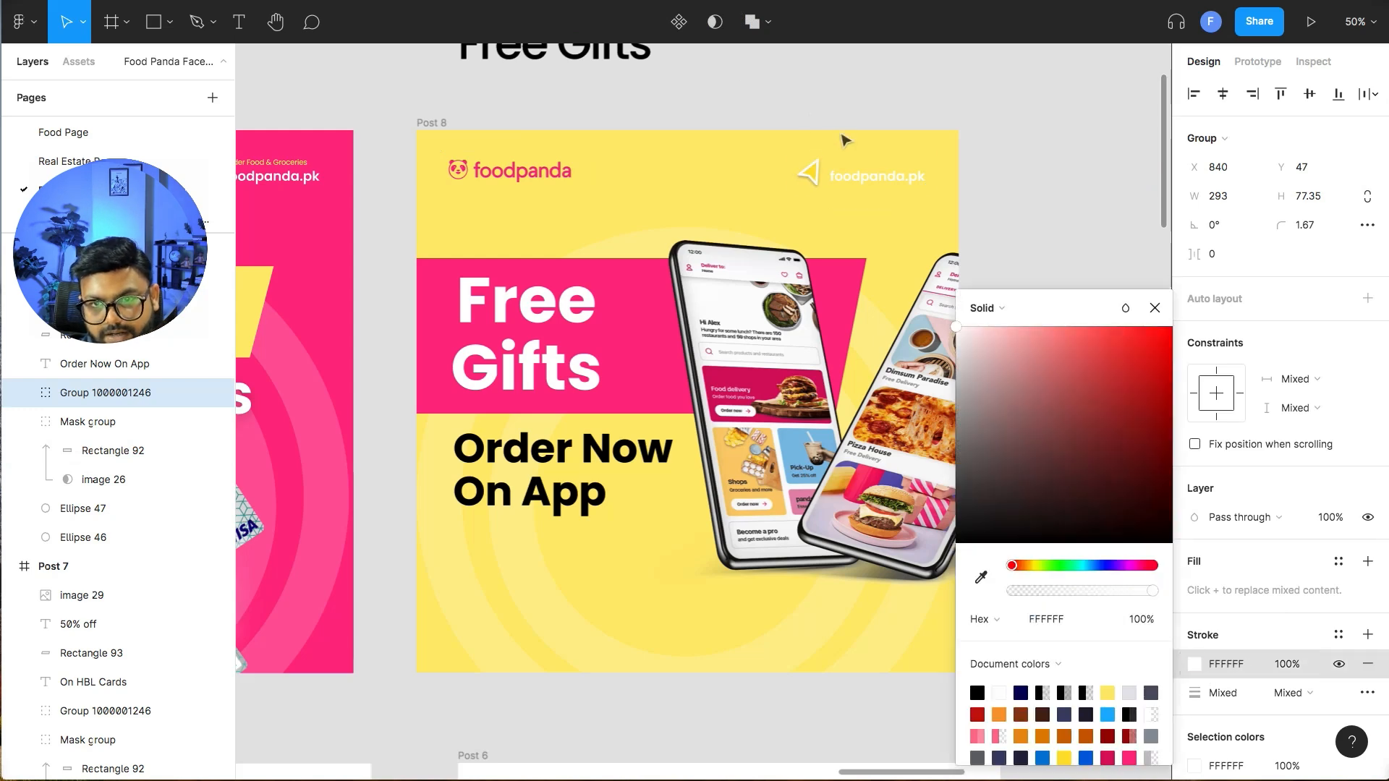
- Color the "Order Food & Groceries" tagline black and the "foodpanda.pk" text in the banner's pink FF2B85
{"action": "double_click", "coordinate": [864, 181]}
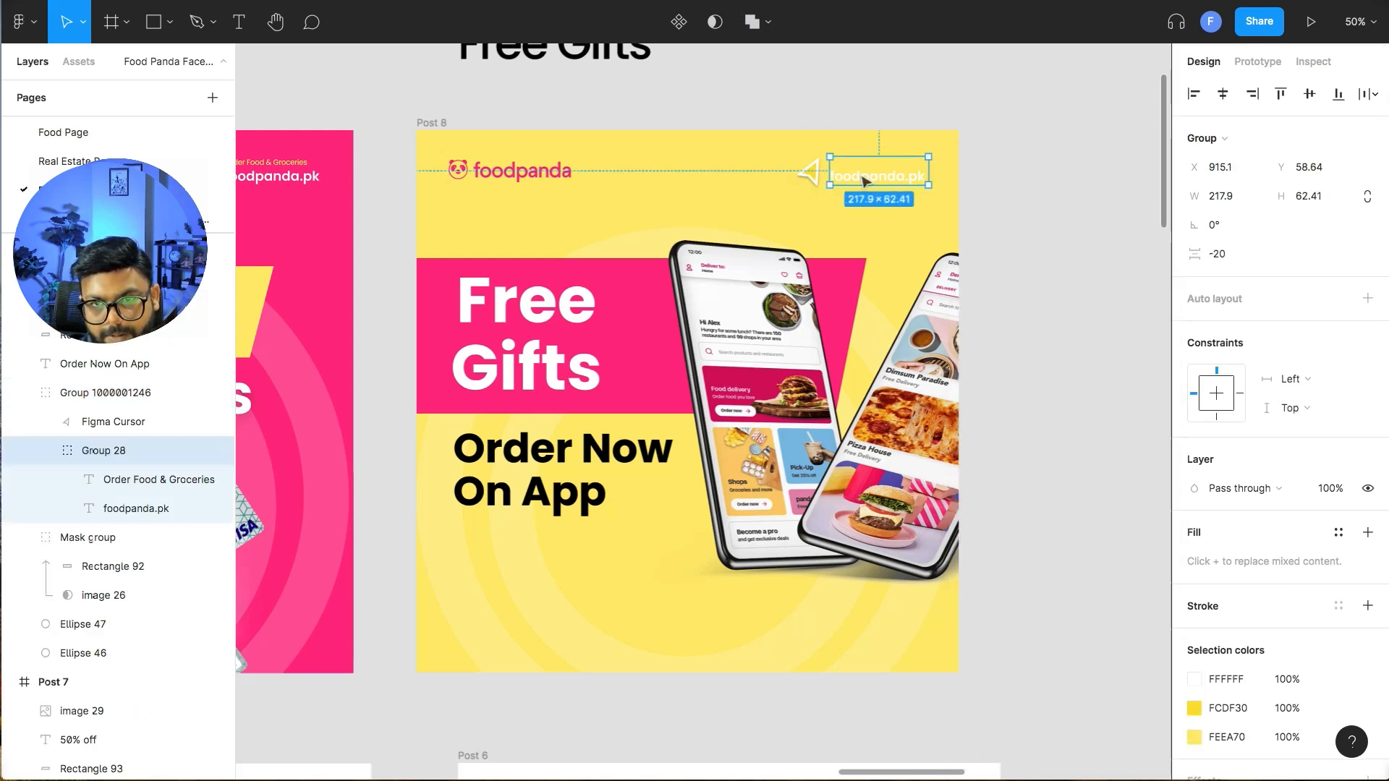
{"action": "left_click", "coordinate": [1195, 683]}
{"action": "left_click_drag", "start_coordinate": [1020, 435], "coordinate": [888, 621]}
{"action": "left_click", "coordinate": [1195, 711]}
{"action": "left_click_drag", "start_coordinate": [1072, 458], "coordinate": [835, 664]}
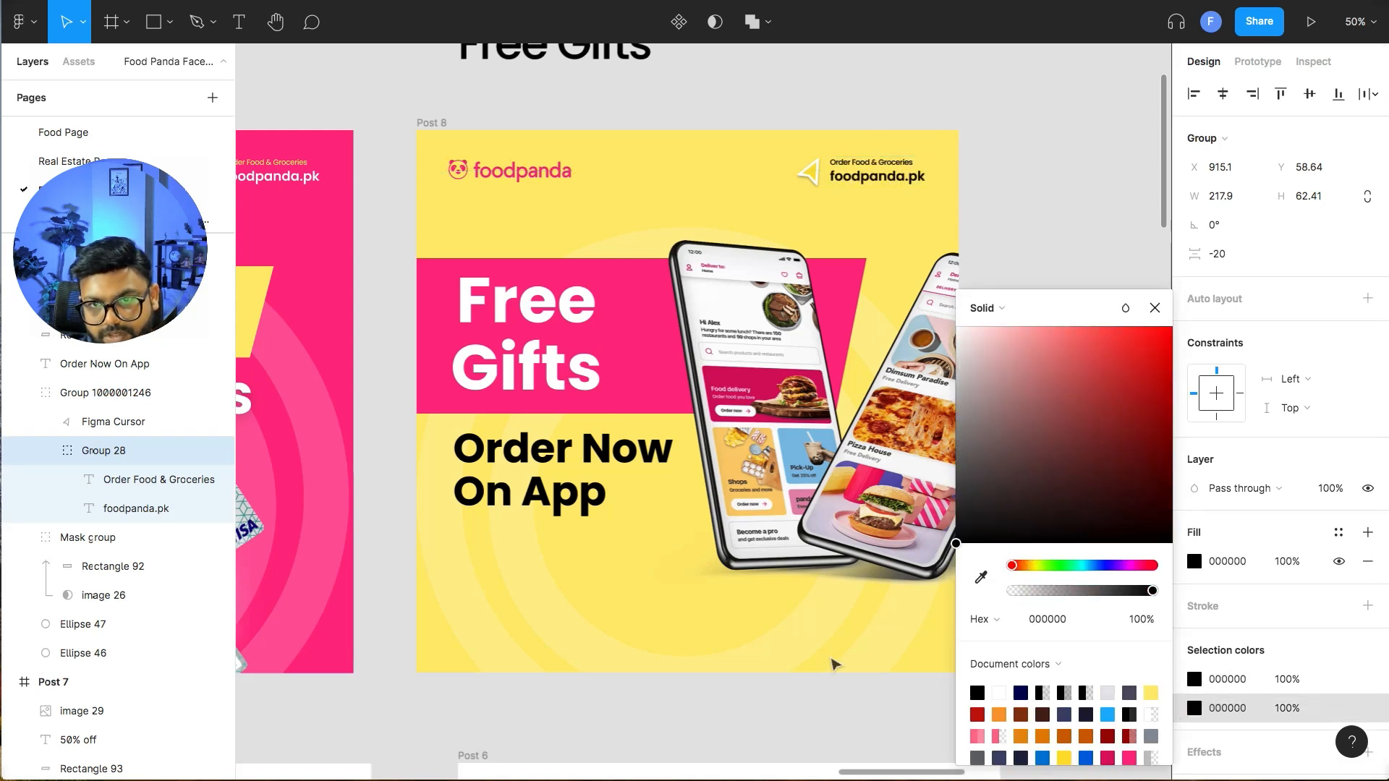
{"action": "left_click", "coordinate": [981, 577]}
{"action": "left_click", "coordinate": [645, 372]}
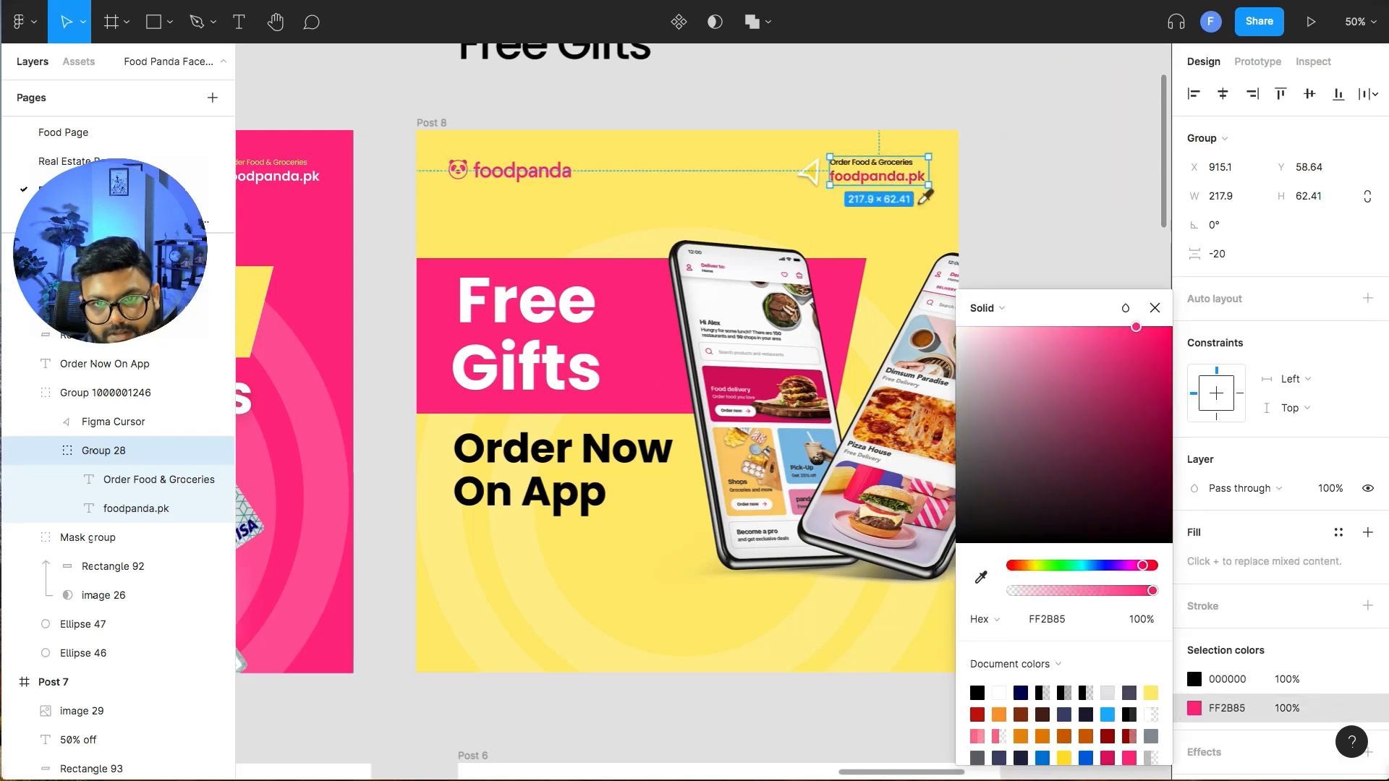
{"action": "left_click", "coordinate": [1059, 186]}
- Nudge the phones image slightly to the left within Post 8
{"action": "scroll", "coordinate": [1066, 294], "scroll_direction": "left", "scroll_amount": 10}
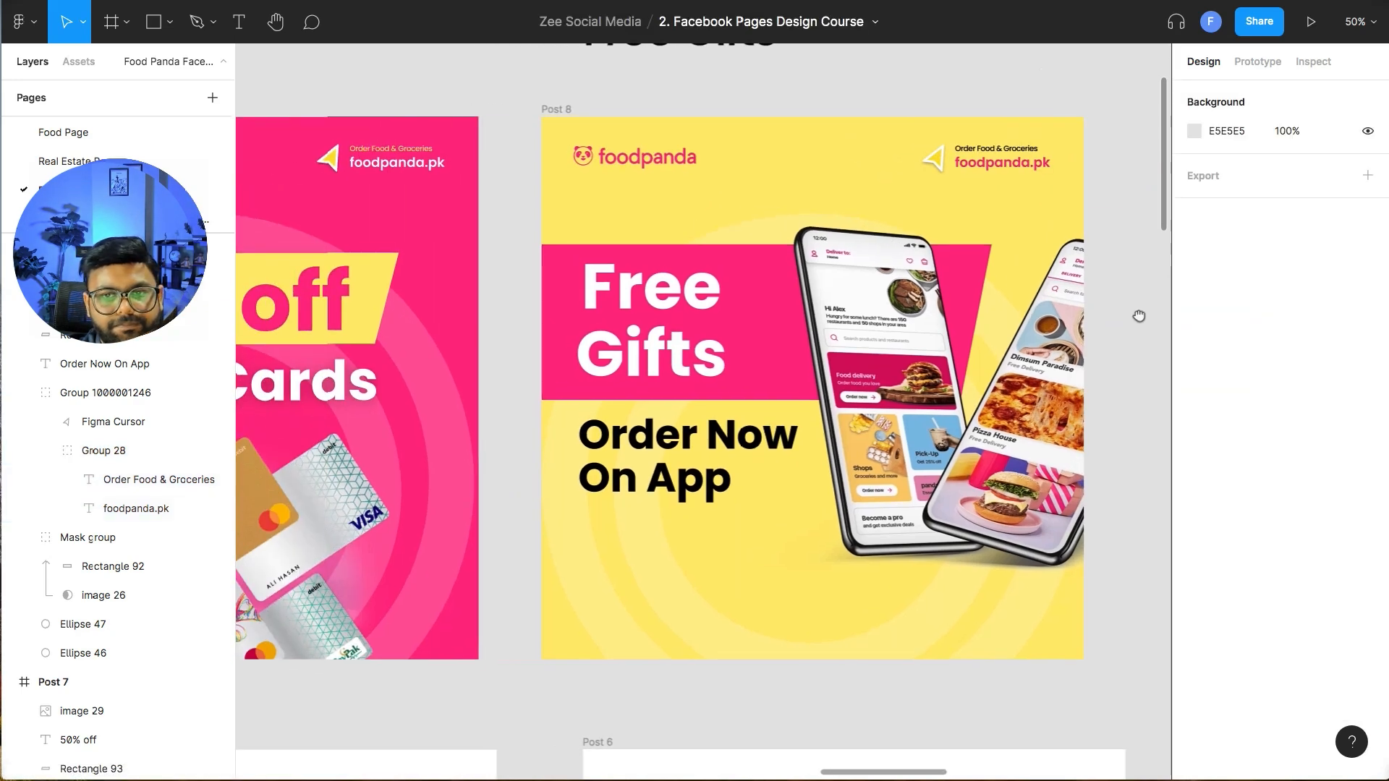
{"action": "scroll", "coordinate": [1072, 502], "scroll_direction": "right", "scroll_amount": 10}
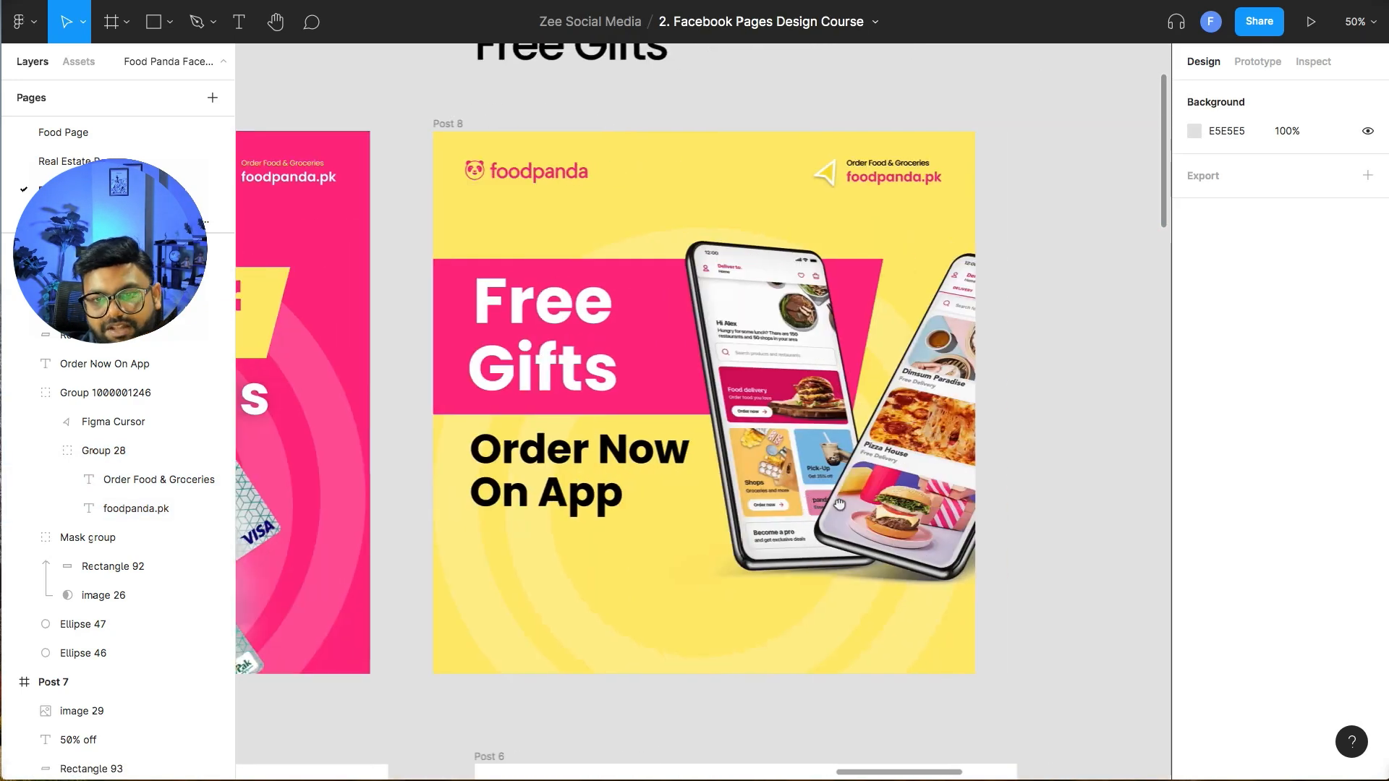
{"action": "left_click_drag", "start_coordinate": [778, 354], "coordinate": [773, 353]}
{"action": "left_click", "coordinate": [1058, 139]}
- Review Post 8's layout up close and alongside the neighbouring posts
{"action": "left_click", "coordinate": [573, 492]}
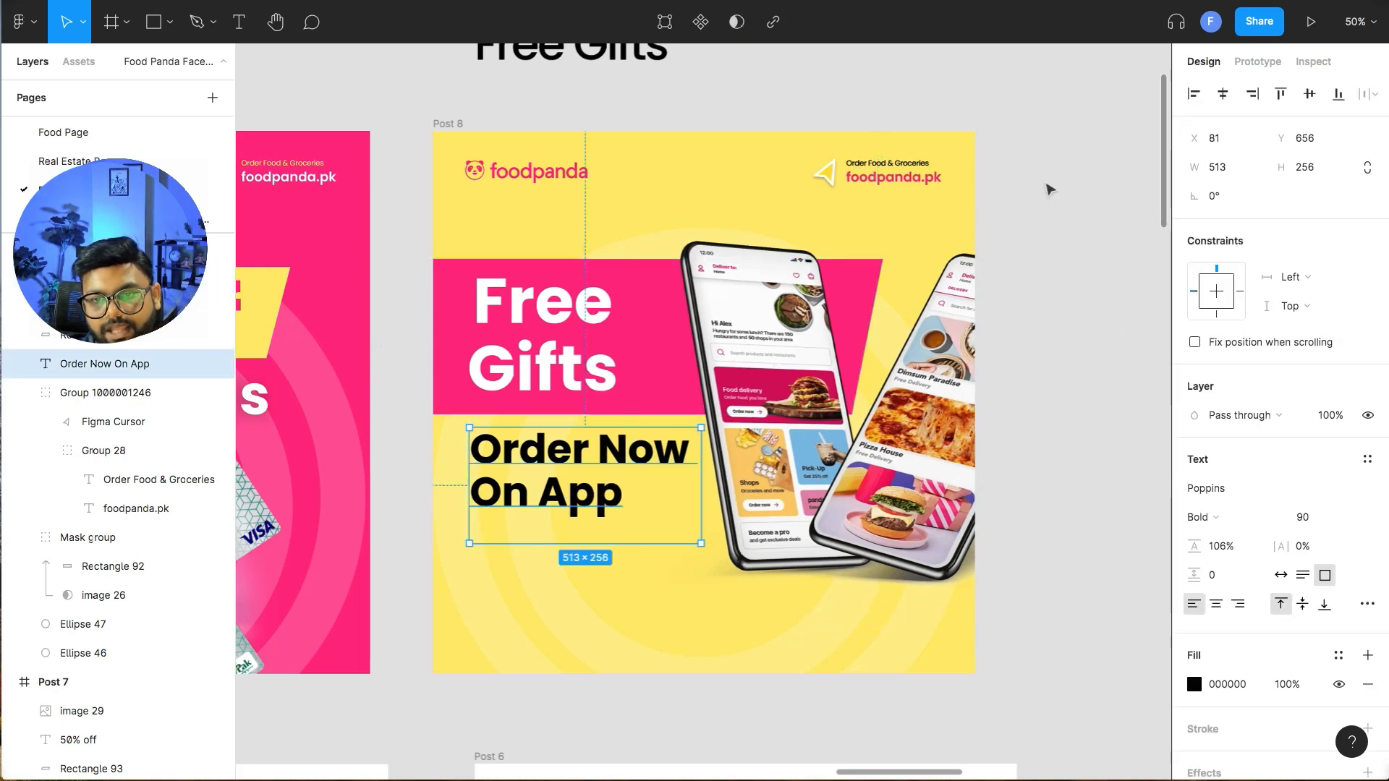
{"action": "left_click", "coordinate": [1050, 190]}
{"action": "key", "text": "minus"}
{"action": "key", "text": "minus"}
{"action": "key", "text": "plus"}
{"action": "key", "text": "minus"}
{"action": "key", "text": "plus"}
{"action": "key", "text": "minus"}
{"action": "key", "text": "plus"}
{"action": "key", "text": "plus"}
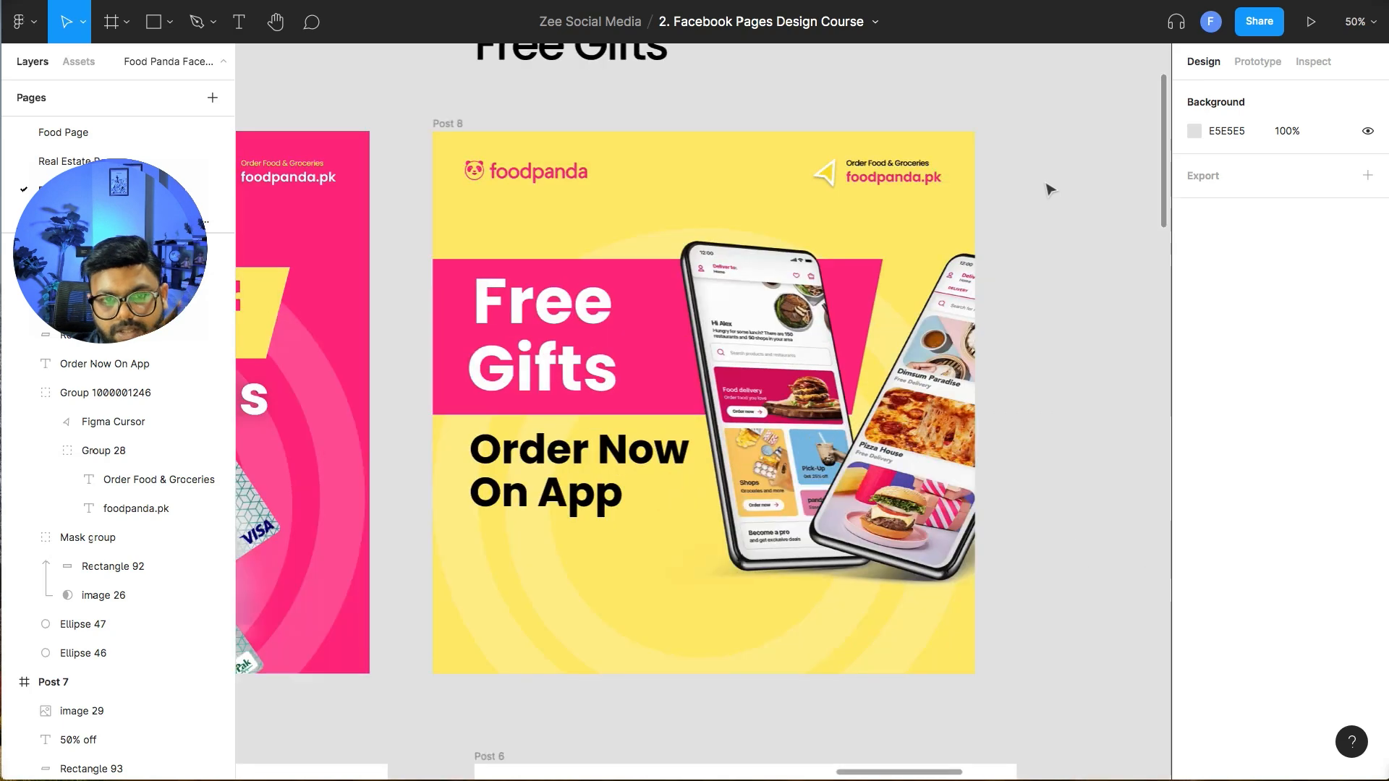
{"action": "scroll", "coordinate": [427, 537], "scroll_direction": "left", "scroll_amount": 5}
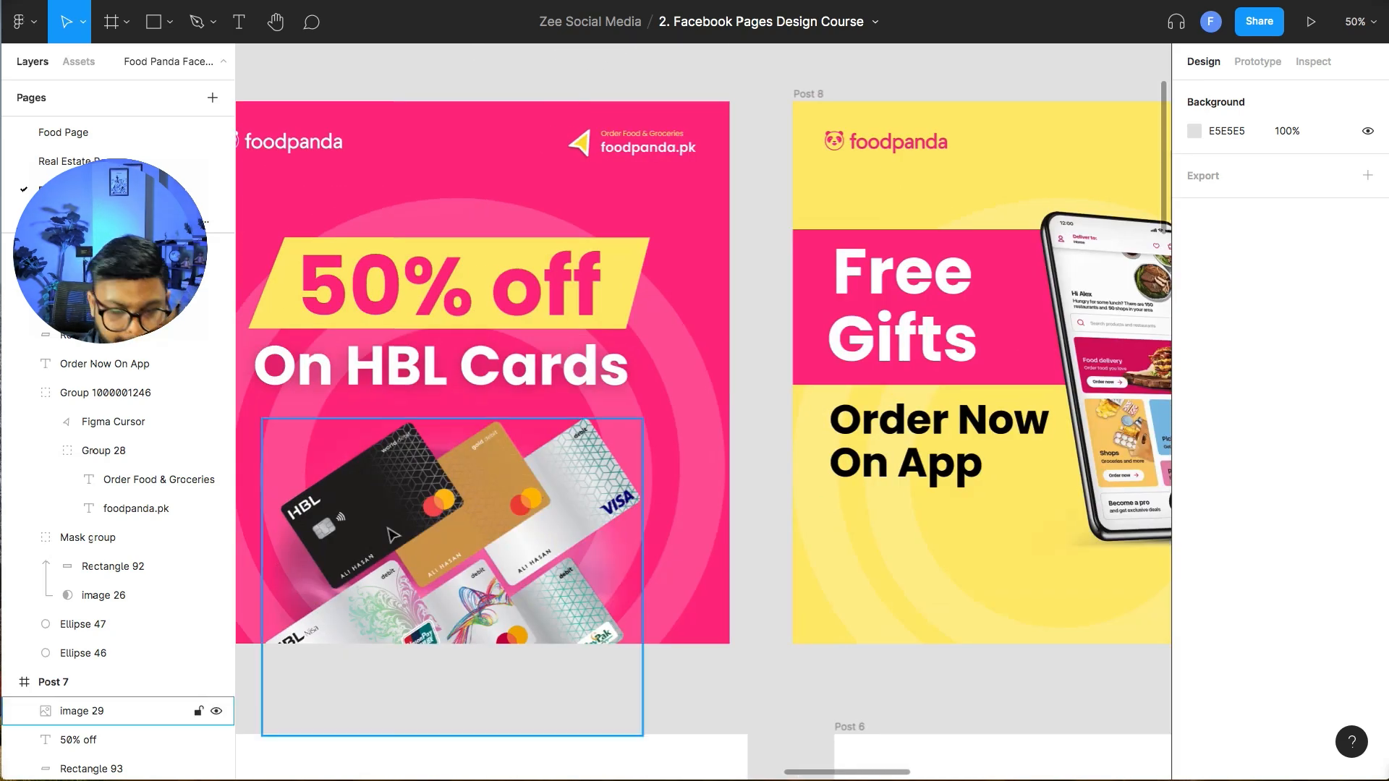
{"action": "key", "text": "minus"}
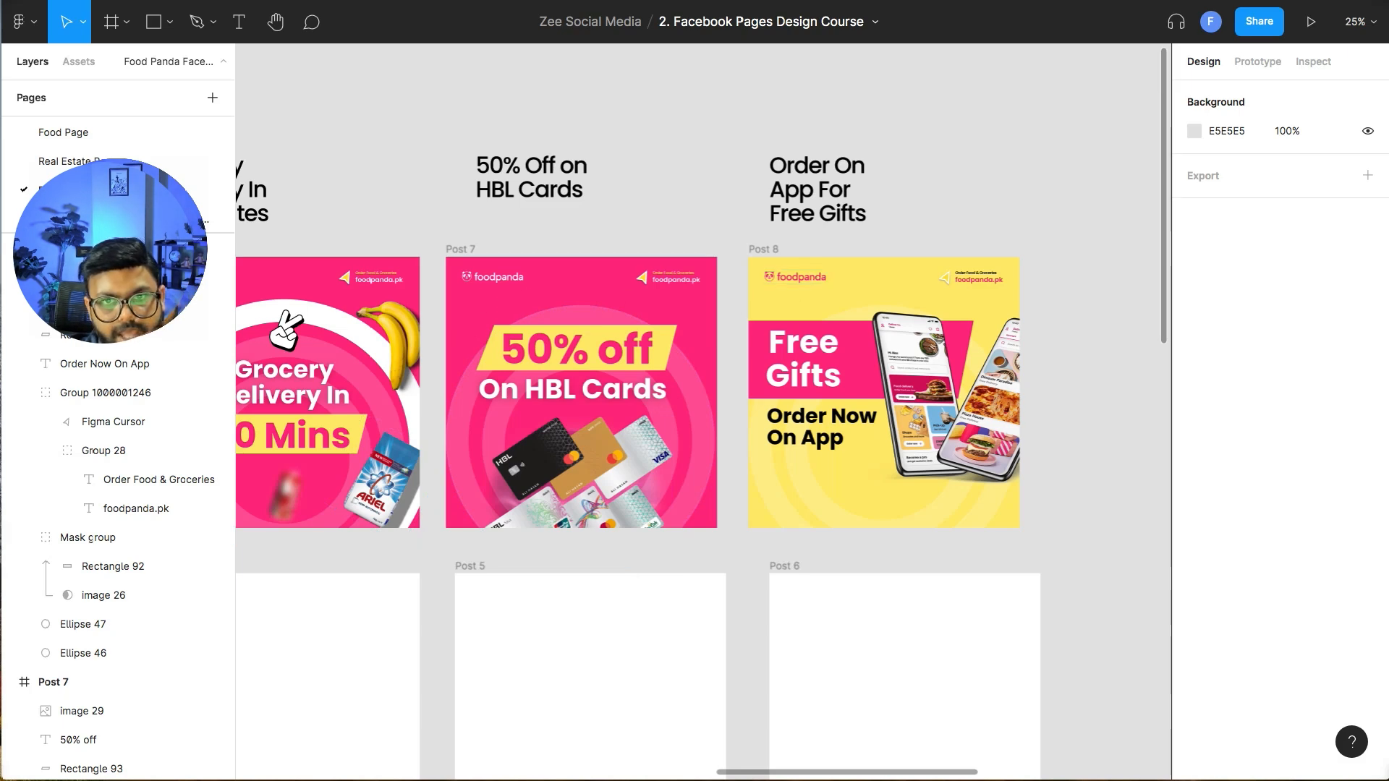
- Switch to the browser and search Google Images for "app store png" in a new tab
{"action": "key", "text": "super+Tab"}
{"action": "key", "text": "super+t"}
{"action": "type", "text": "app s"}
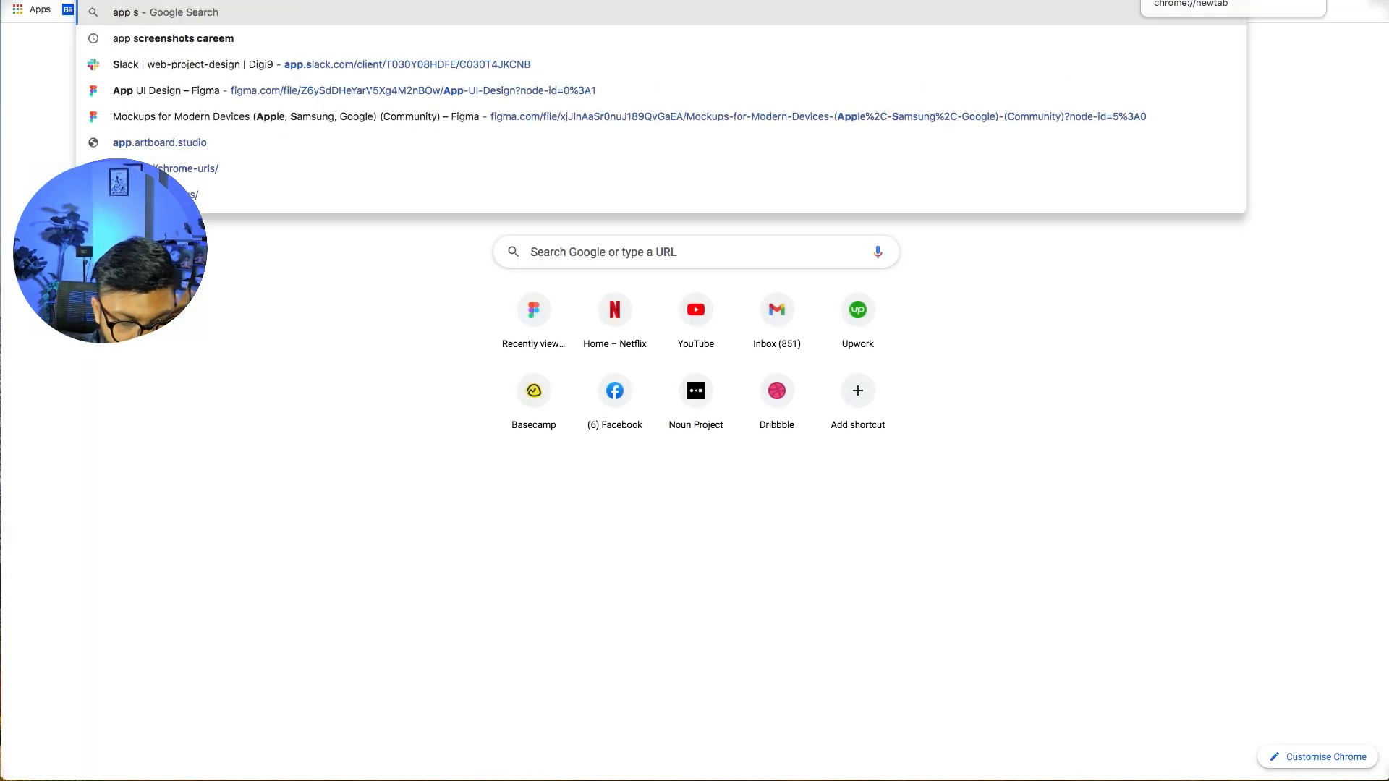
{"action": "type", "text": "tore png"}
{"action": "key", "text": "Return"}
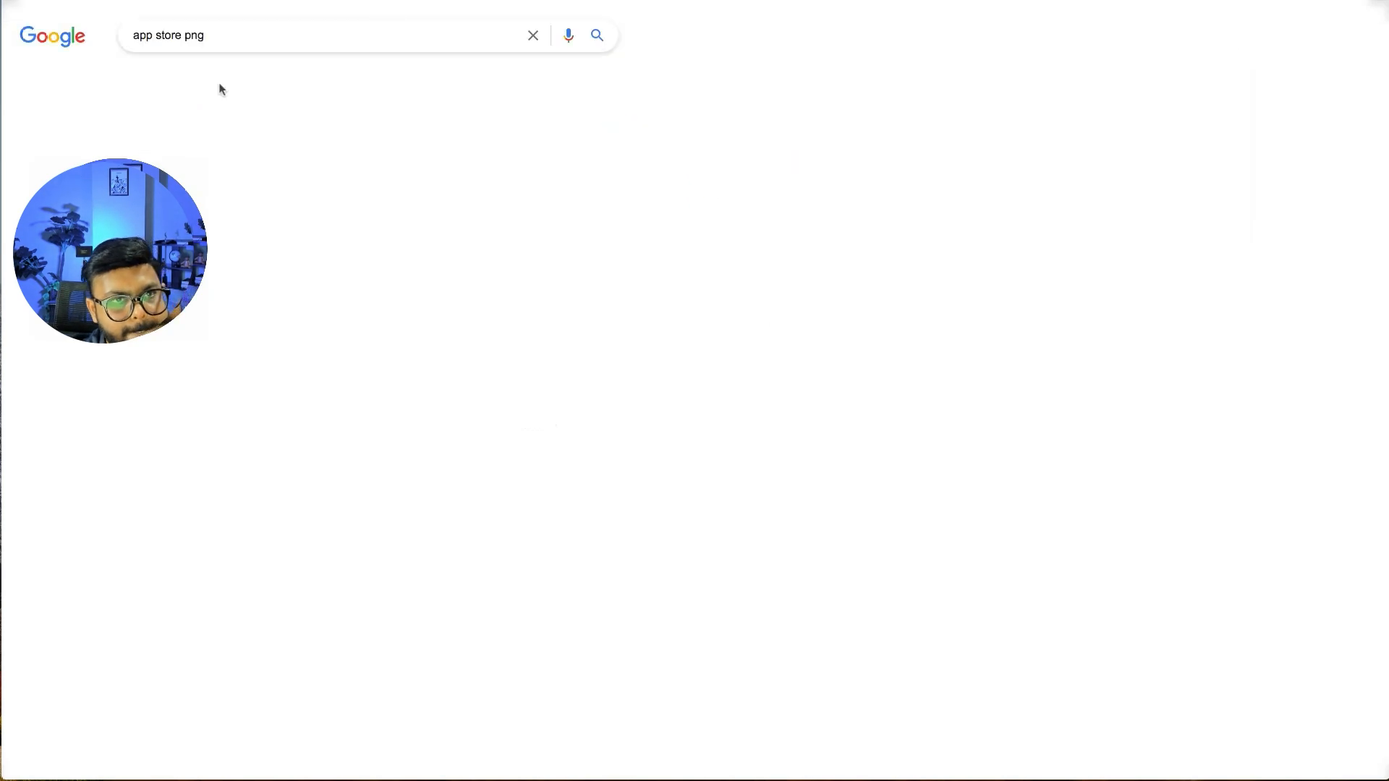
{"action": "left_click", "coordinate": [206, 80]}
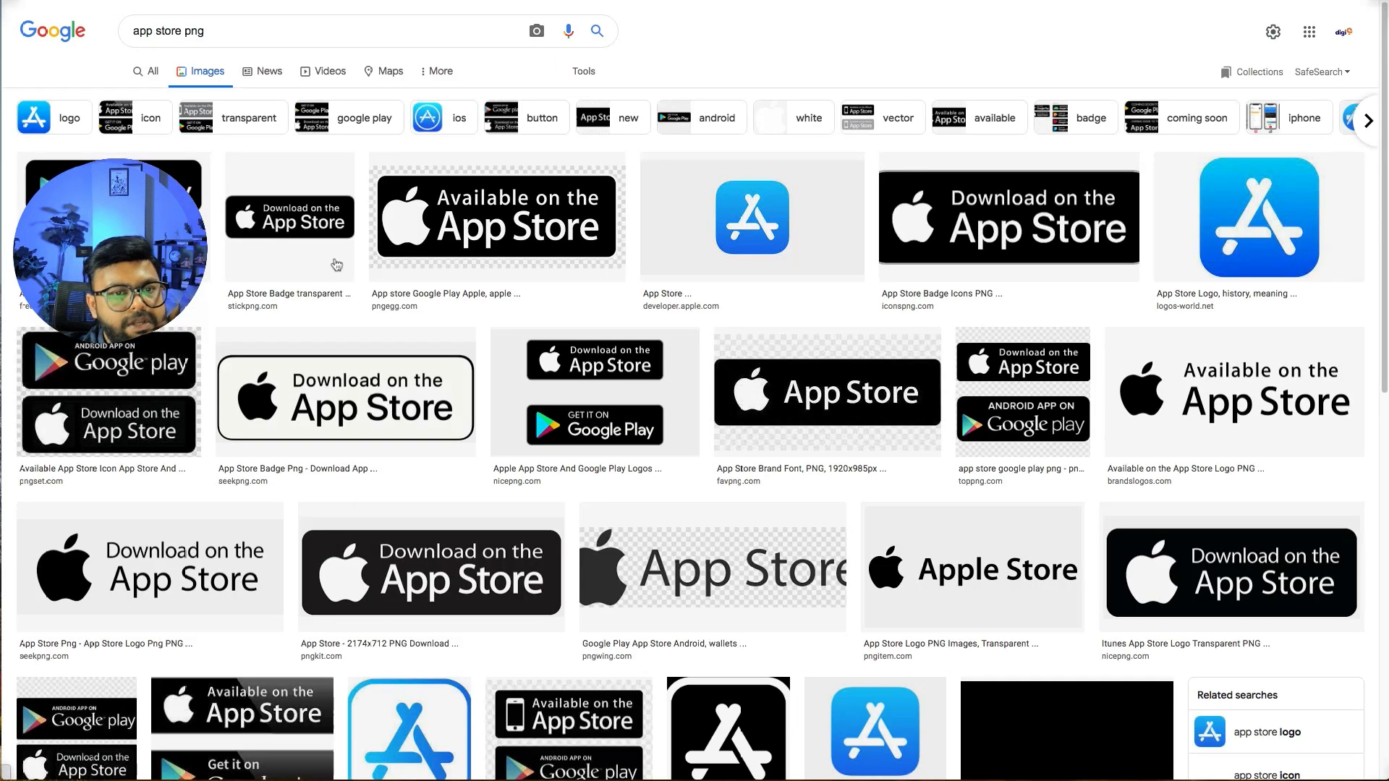
- Preview the App Store badge results and copy the transparent "Download on the App Store" badge image from StickPNG
{"action": "left_click_drag", "start_coordinate": [1001, 218], "coordinate": [1002, 219]}
{"action": "left_click", "coordinate": [1005, 219]}
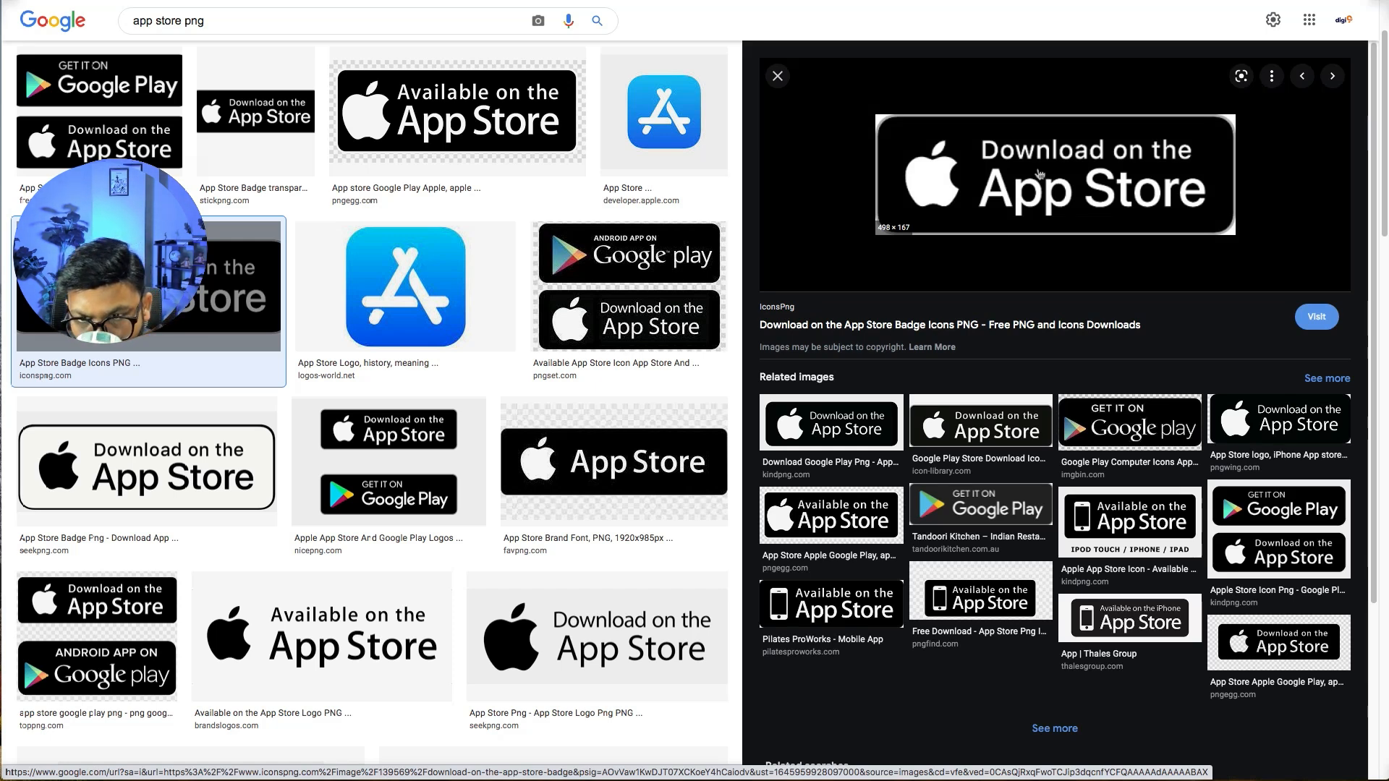
{"action": "left_click", "coordinate": [259, 137]}
{"action": "right_click", "coordinate": [992, 177]}
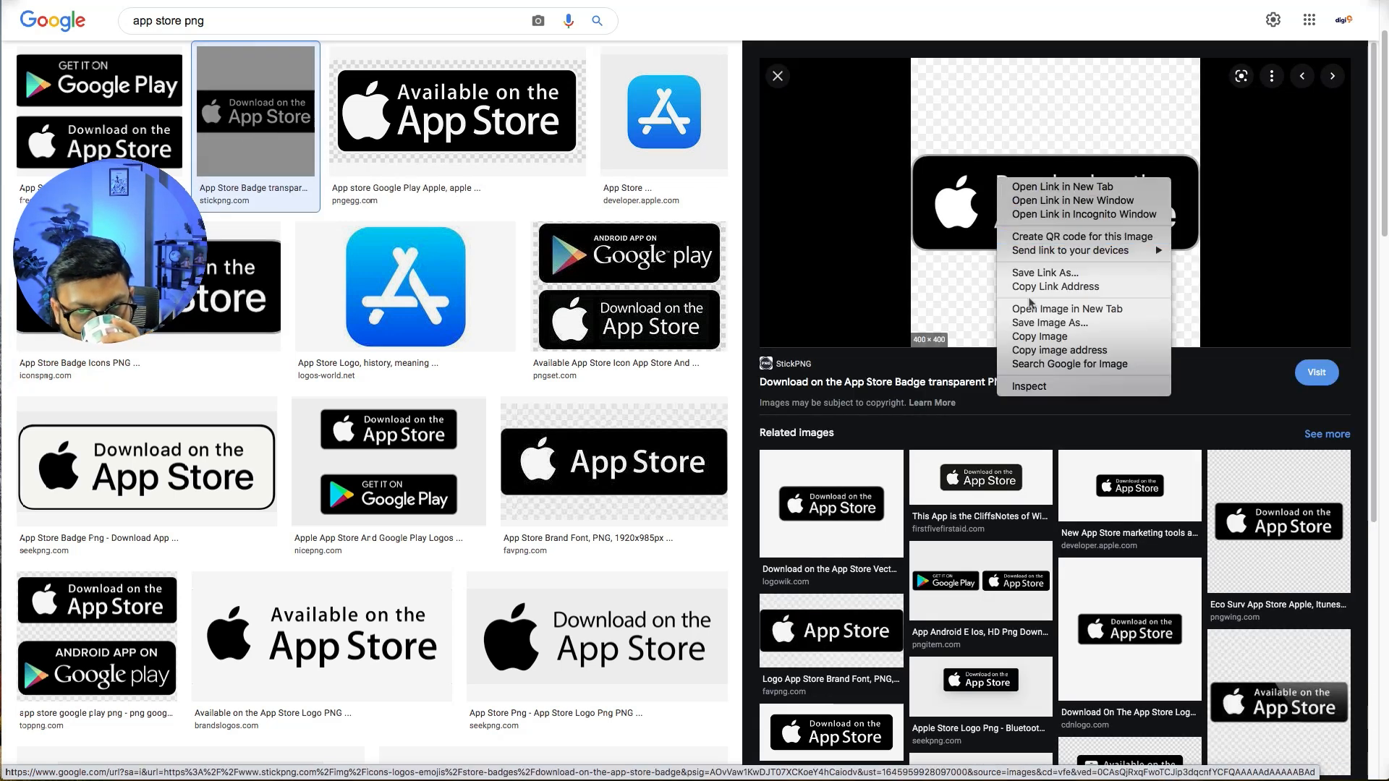
{"action": "left_click", "coordinate": [1027, 332]}
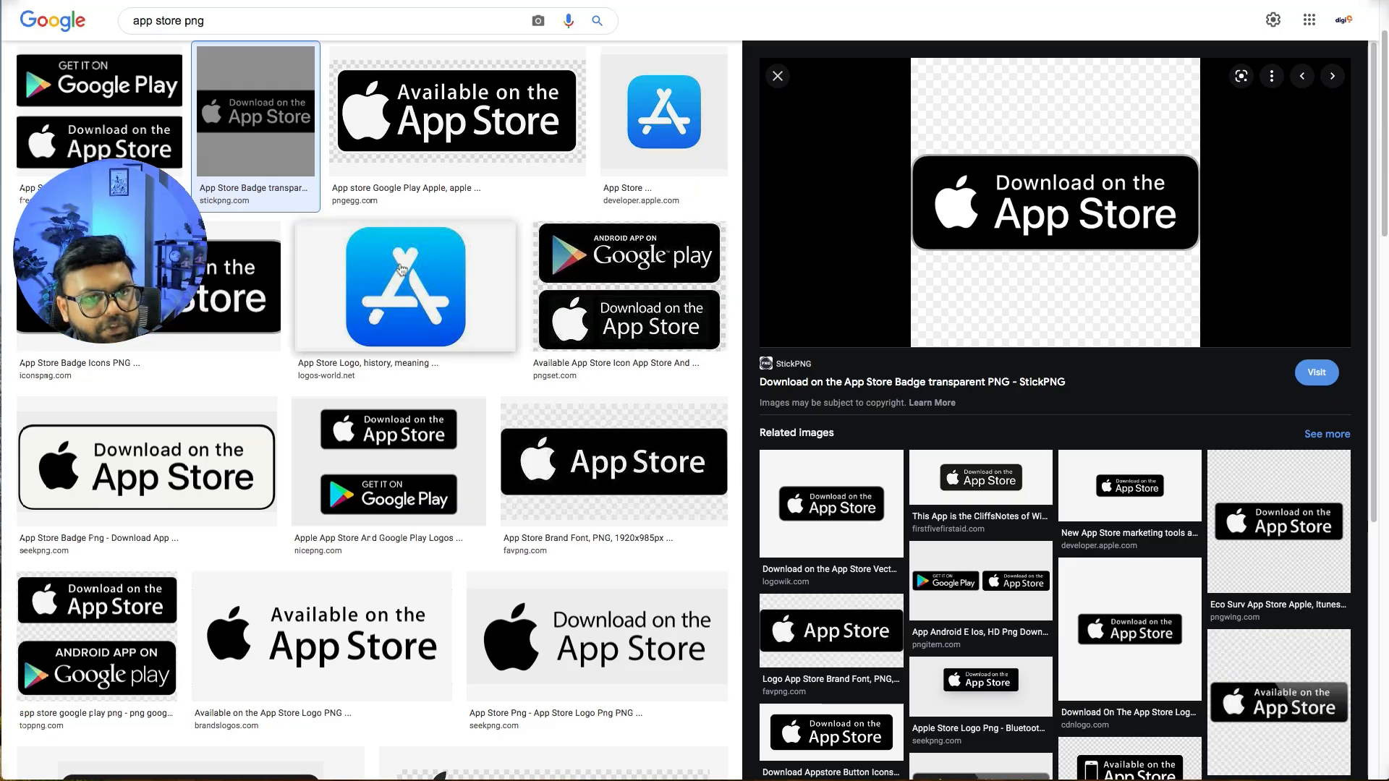
- Switch back to Figma, paste the App Store badge near Post 8, and crop its empty margins to 400 × 152
{"action": "left_click", "coordinate": [264, 1]}
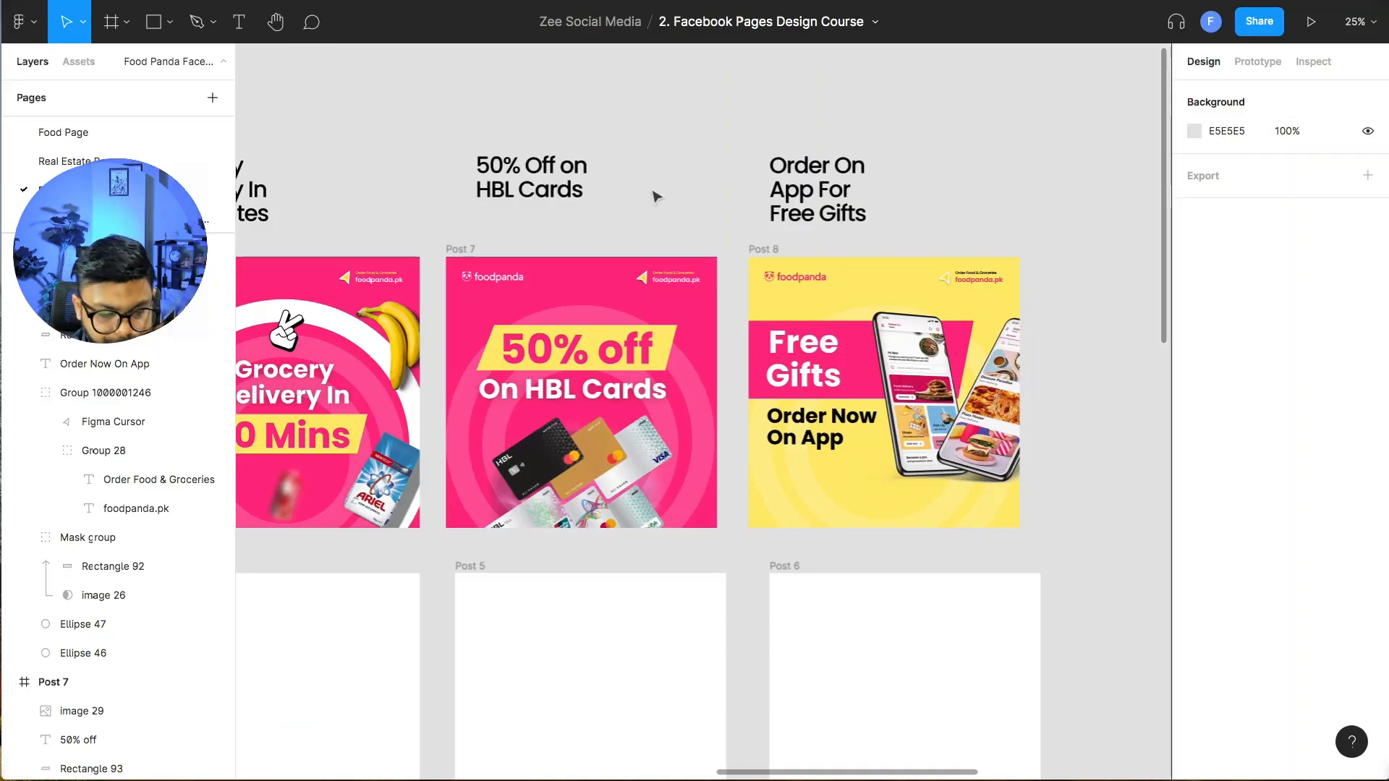
{"action": "key", "text": "plus"}
{"action": "key", "text": "ctrl+v"}
{"action": "scroll", "coordinate": [562, 486], "scroll_direction": "right", "scroll_amount": 5}
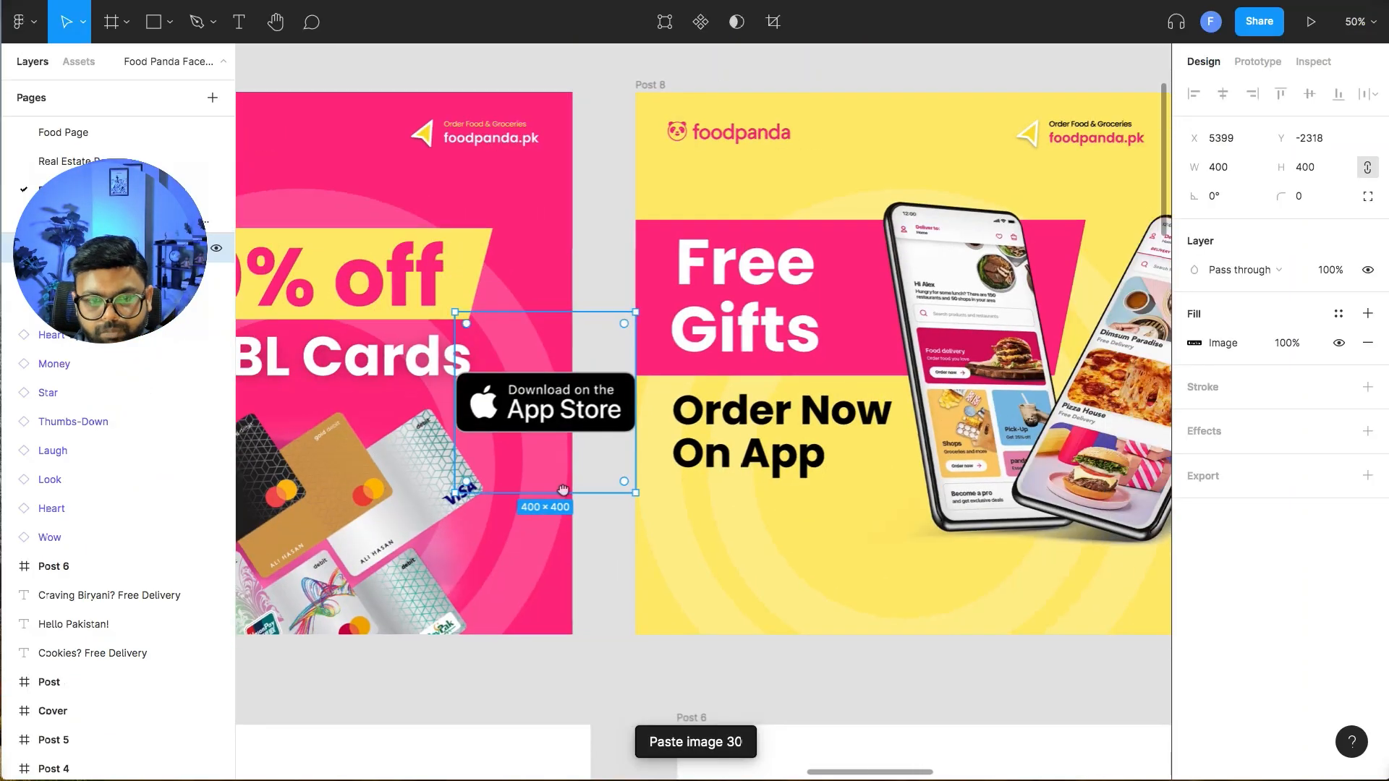
{"action": "left_click_drag", "start_coordinate": [568, 441], "coordinate": [569, 437]}
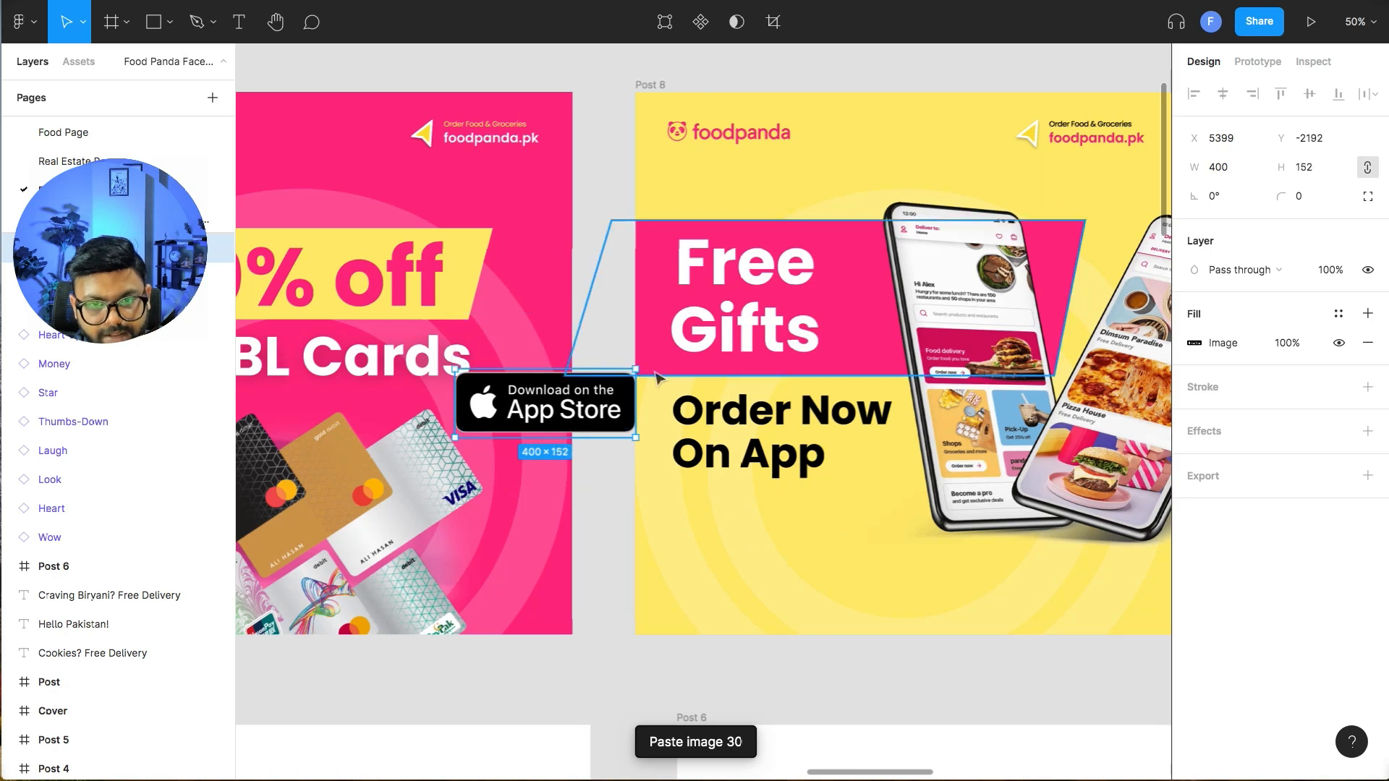
- Scale the App Store badge down and place it in Post 8 below "Order Now On App", aligned with the text's left edge
{"action": "left_click_drag", "start_coordinate": [635, 369], "coordinate": [732, 504]}
{"action": "left_click", "coordinate": [794, 648]}
{"action": "scroll", "coordinate": [794, 648], "scroll_direction": "right", "scroll_amount": 5}
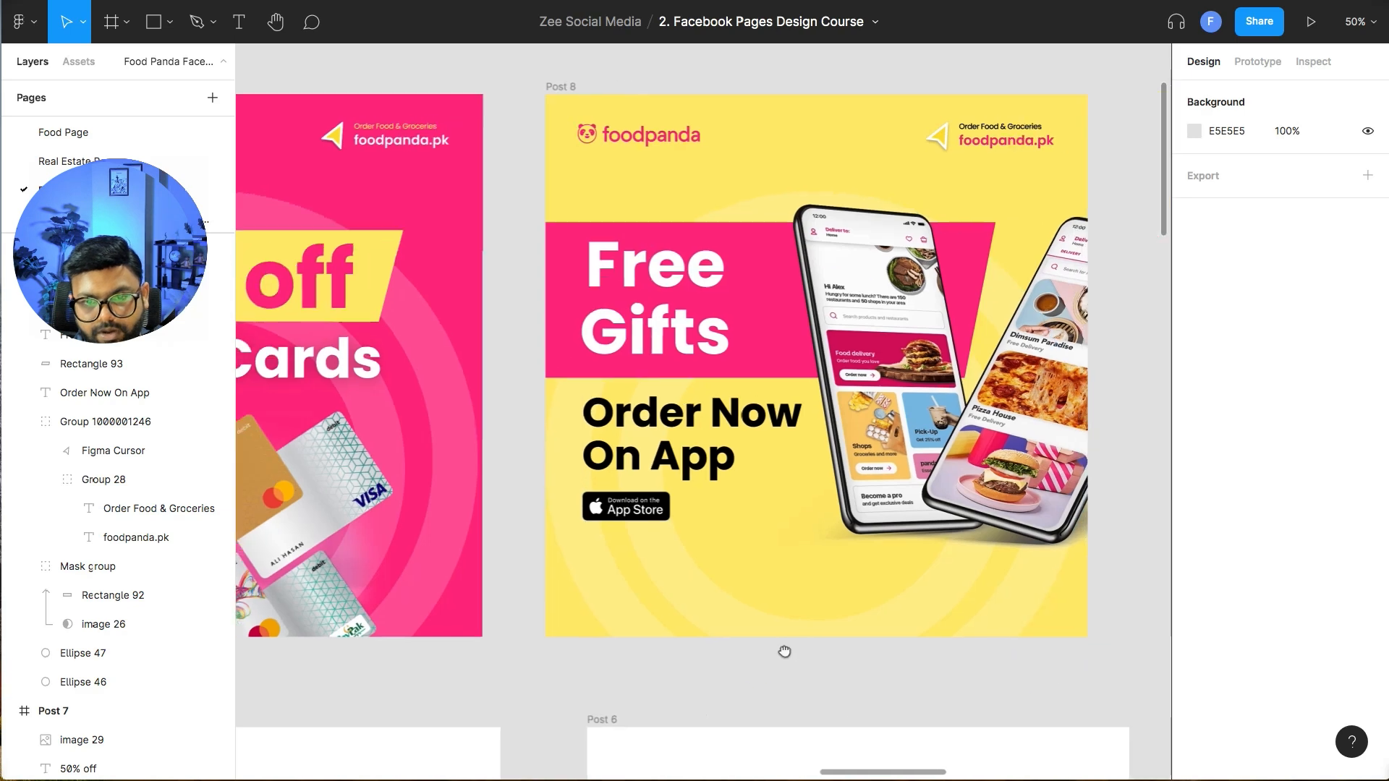
- Set the font size of the "Order Now On App" text to 80
{"action": "left_click", "coordinate": [705, 440]}
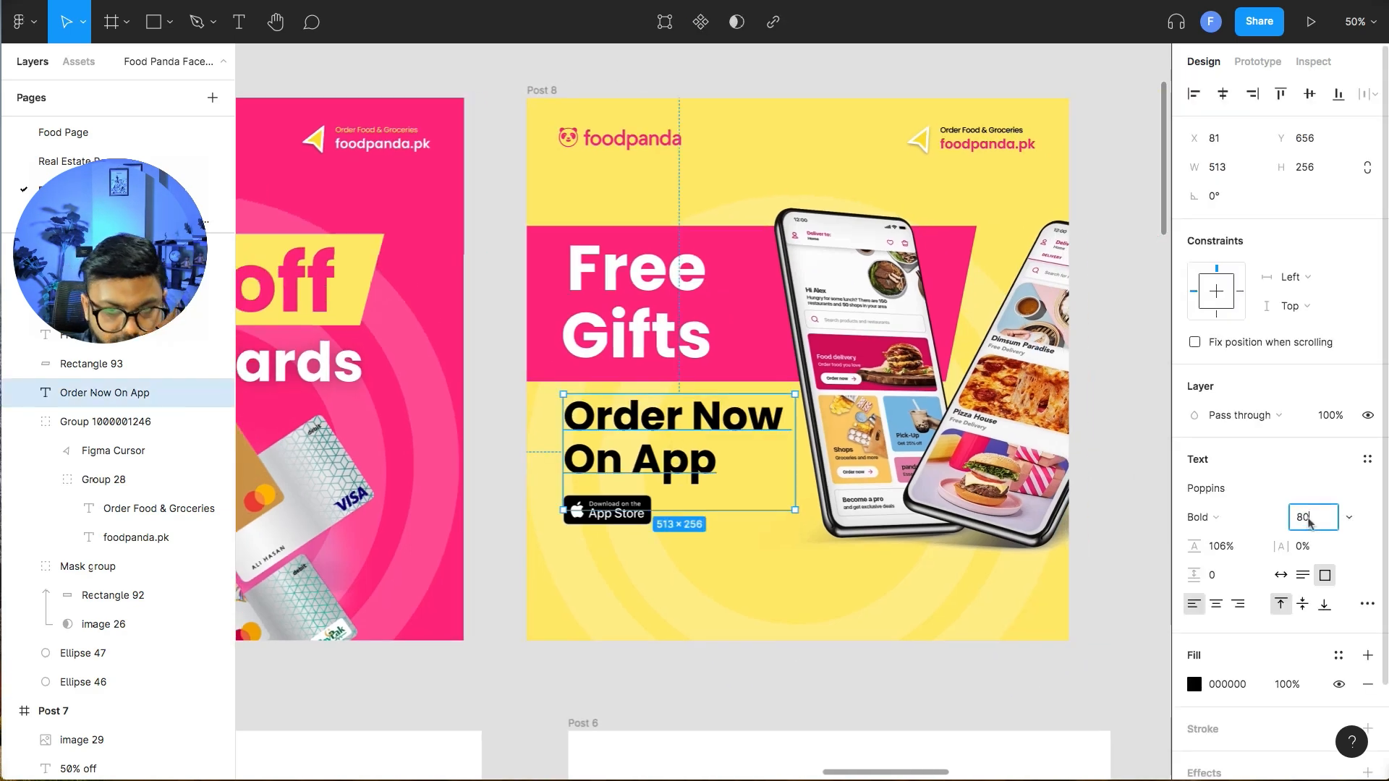
- Set the "Order Now On App" text size to 80 and move the App Store badge slightly closer beneath it
{"action": "left_click", "coordinate": [1309, 521]}
{"action": "type", "text": "80"}
{"action": "key", "text": "Return"}
{"action": "left_click", "coordinate": [734, 651]}
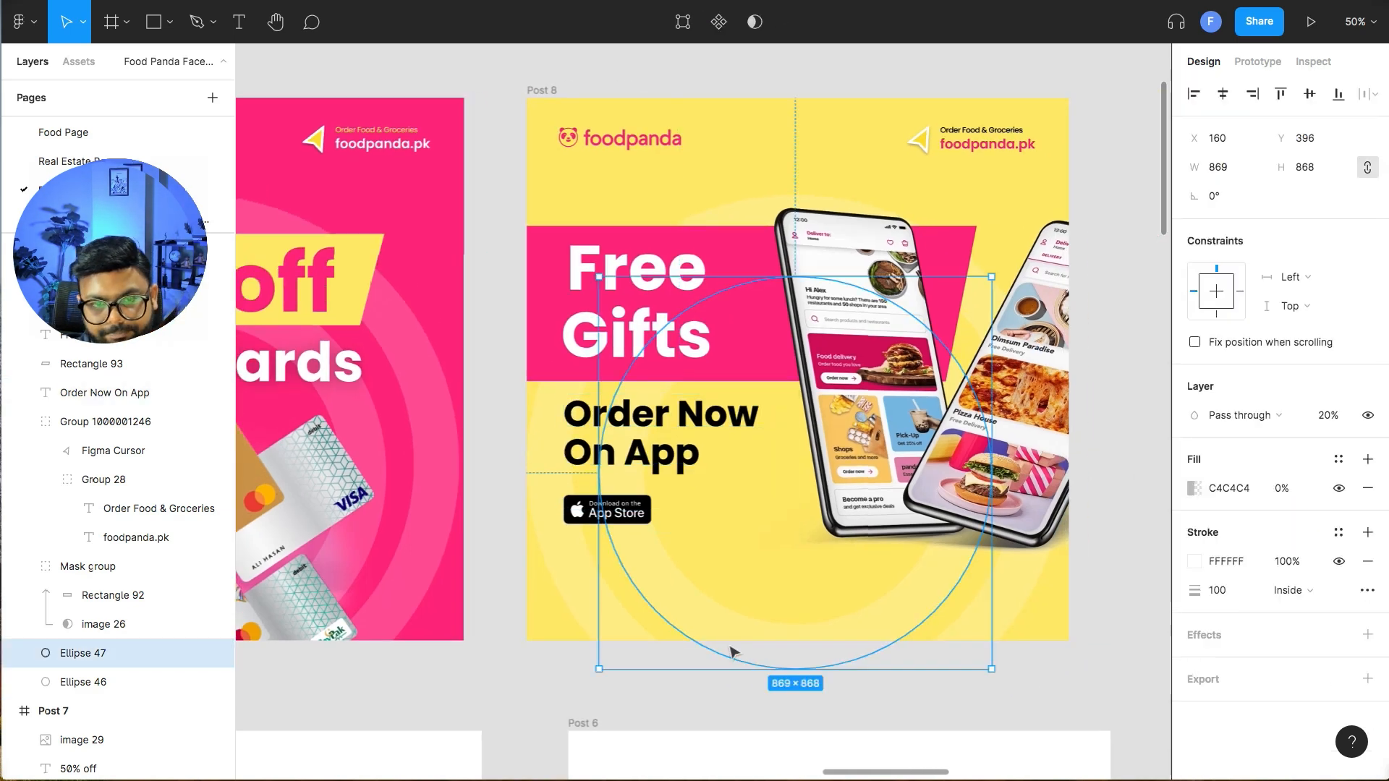
{"action": "left_click", "coordinate": [591, 530]}
{"action": "left_click_drag", "start_coordinate": [596, 509], "coordinate": [597, 505]}
{"action": "left_click", "coordinate": [726, 696]}
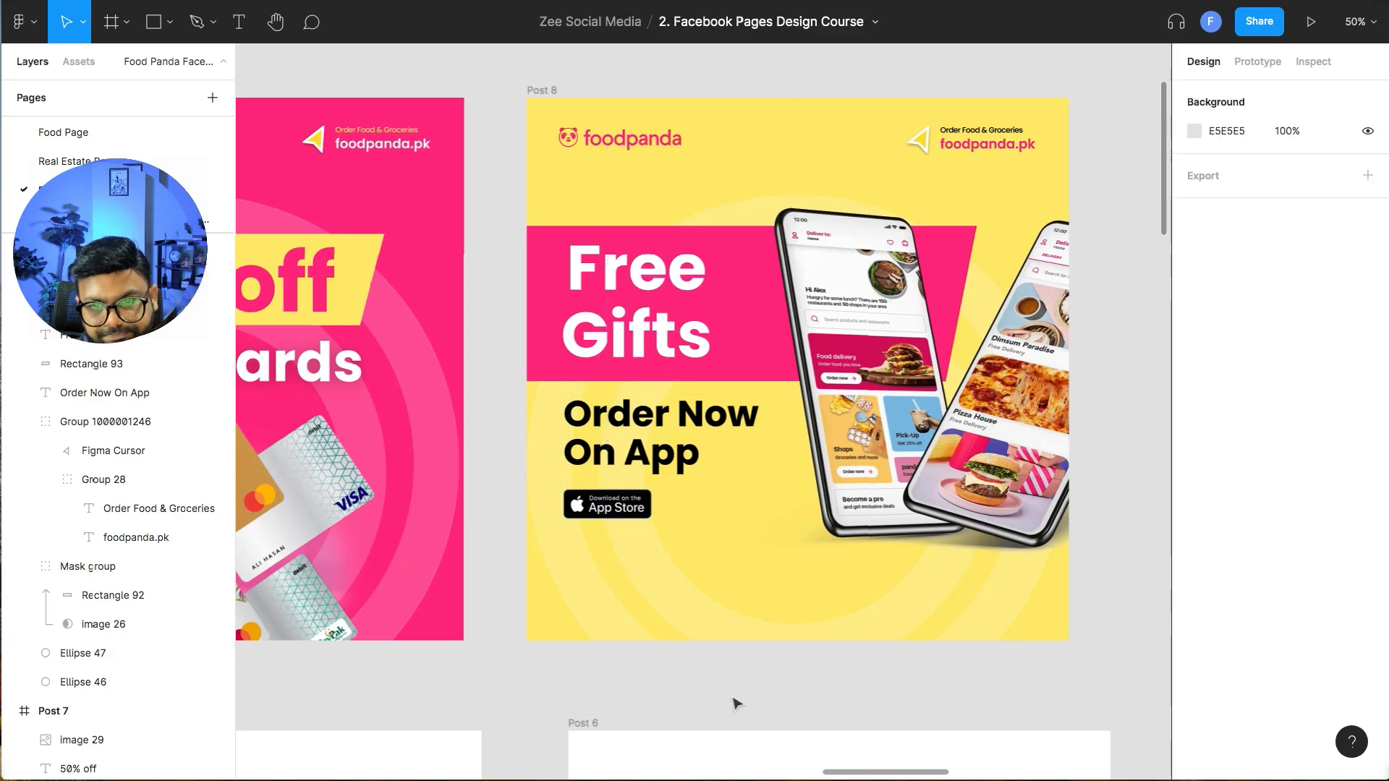
- Add a drop shadow effect to the "Free Gifts" heading in Post 8
{"action": "left_click", "coordinate": [642, 292]}
{"action": "scroll", "coordinate": [1343, 674], "scroll_direction": "down", "scroll_amount": 2}
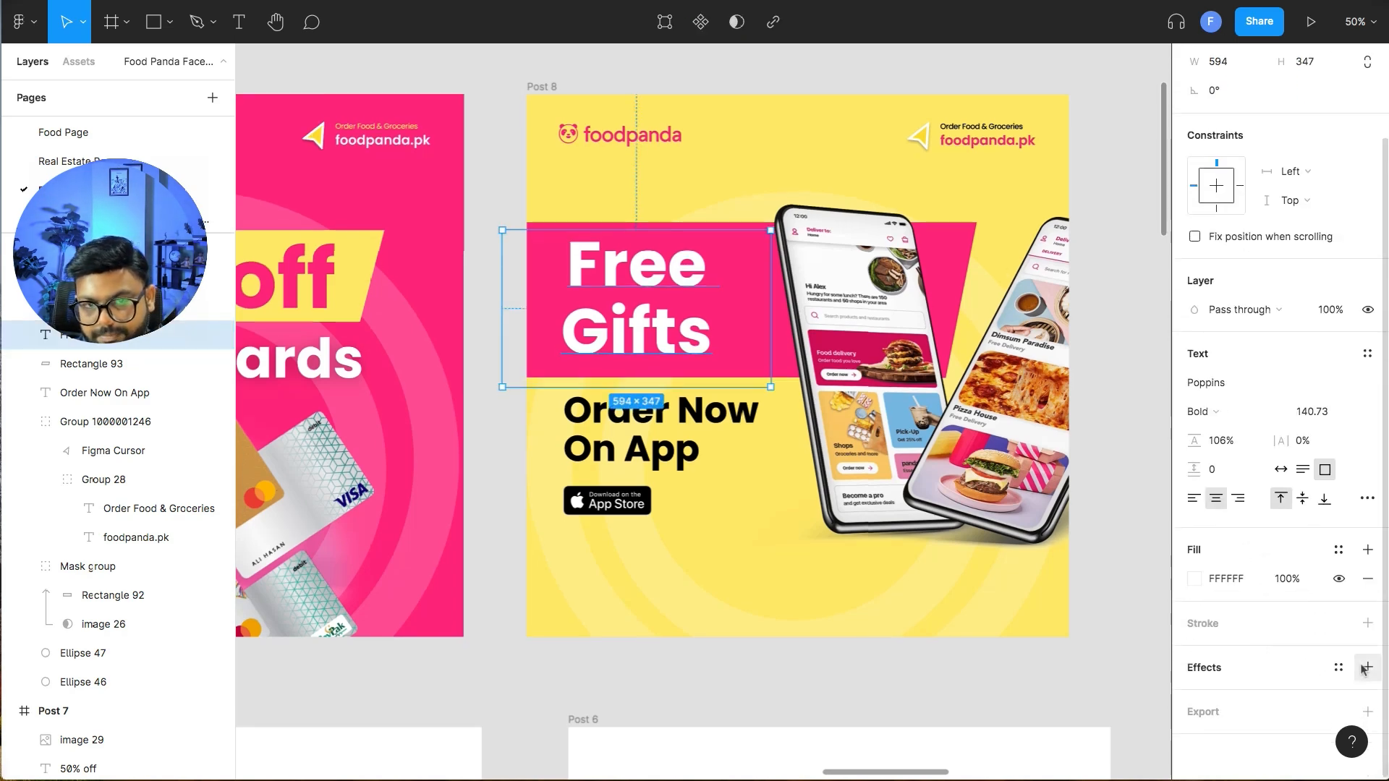
{"action": "left_click", "coordinate": [1366, 667]}
{"action": "left_click", "coordinate": [1193, 697]}
{"action": "left_click", "coordinate": [1113, 684]}
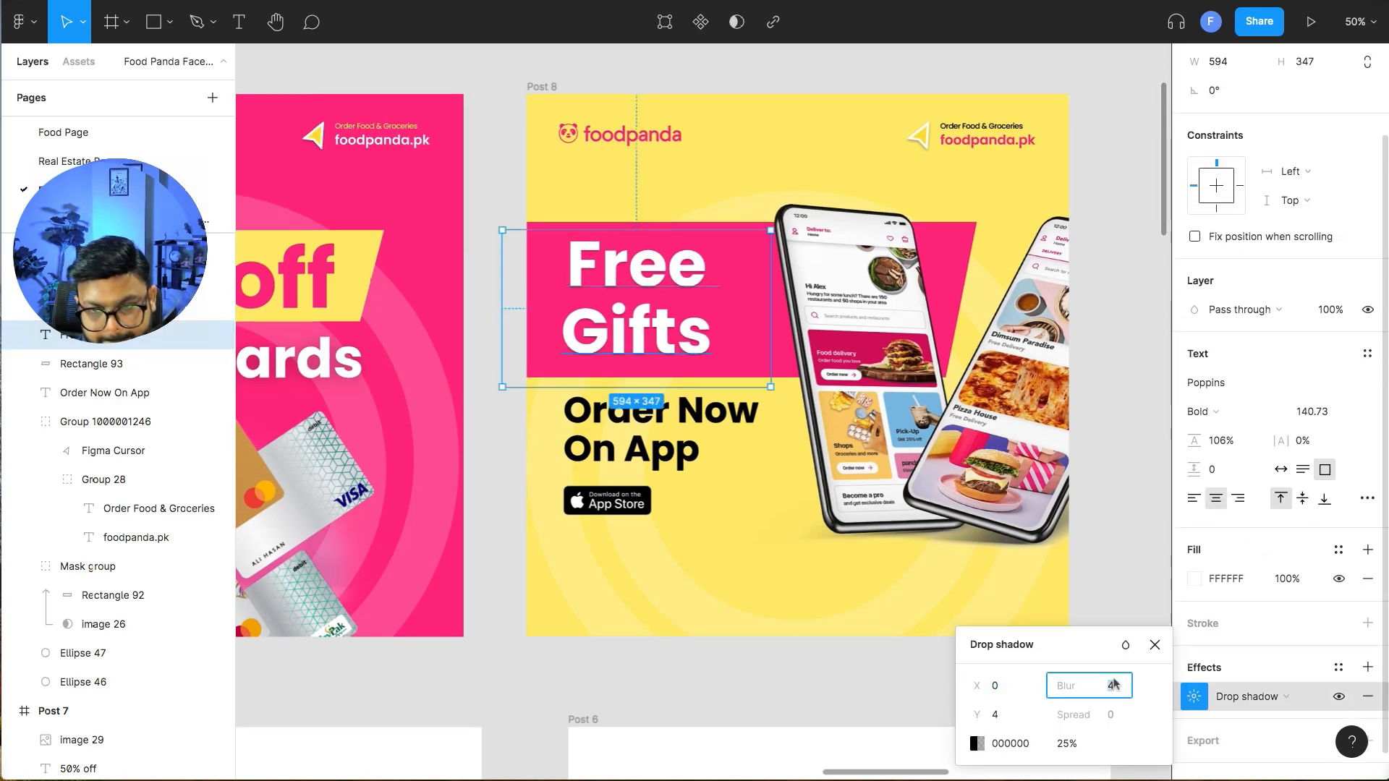
{"action": "left_click", "coordinate": [660, 686]}
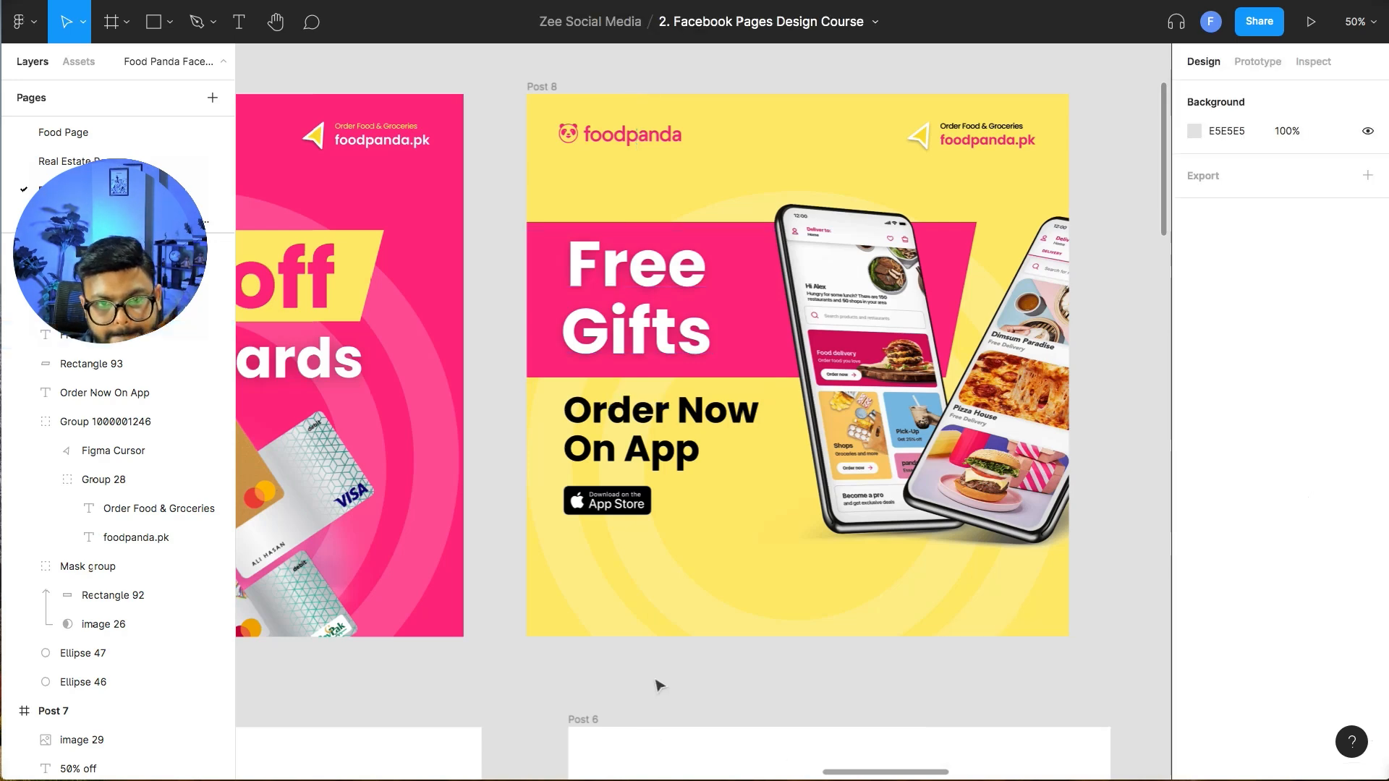
- Delete the blank Post 4 frame above the "Cookies? Free Delivery" caption
{"action": "key", "text": "minus"}
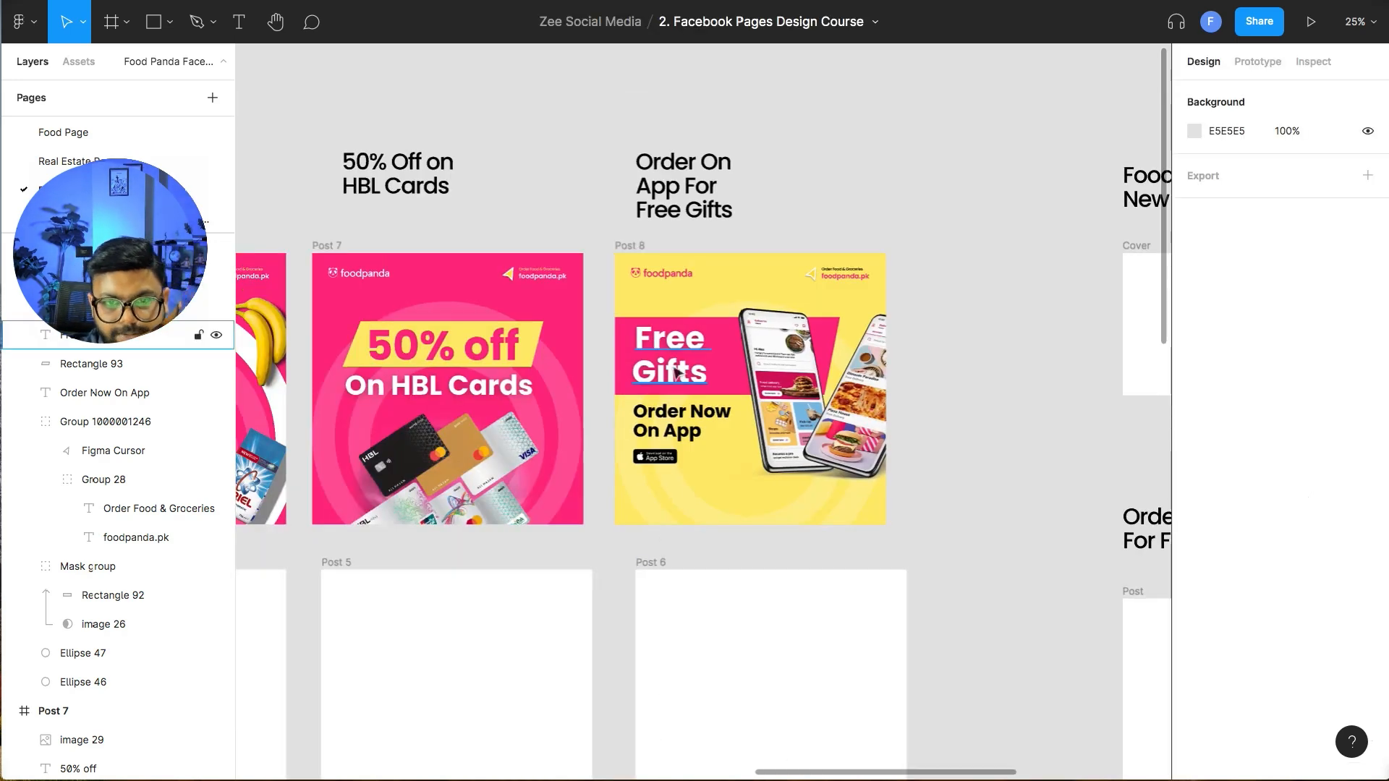
{"action": "scroll", "coordinate": [676, 373], "scroll_direction": "left", "scroll_amount": 5}
{"action": "scroll", "coordinate": [688, 561], "scroll_direction": "down", "scroll_amount": 1}
{"action": "scroll", "coordinate": [813, 514], "scroll_direction": "right", "scroll_amount": 5}
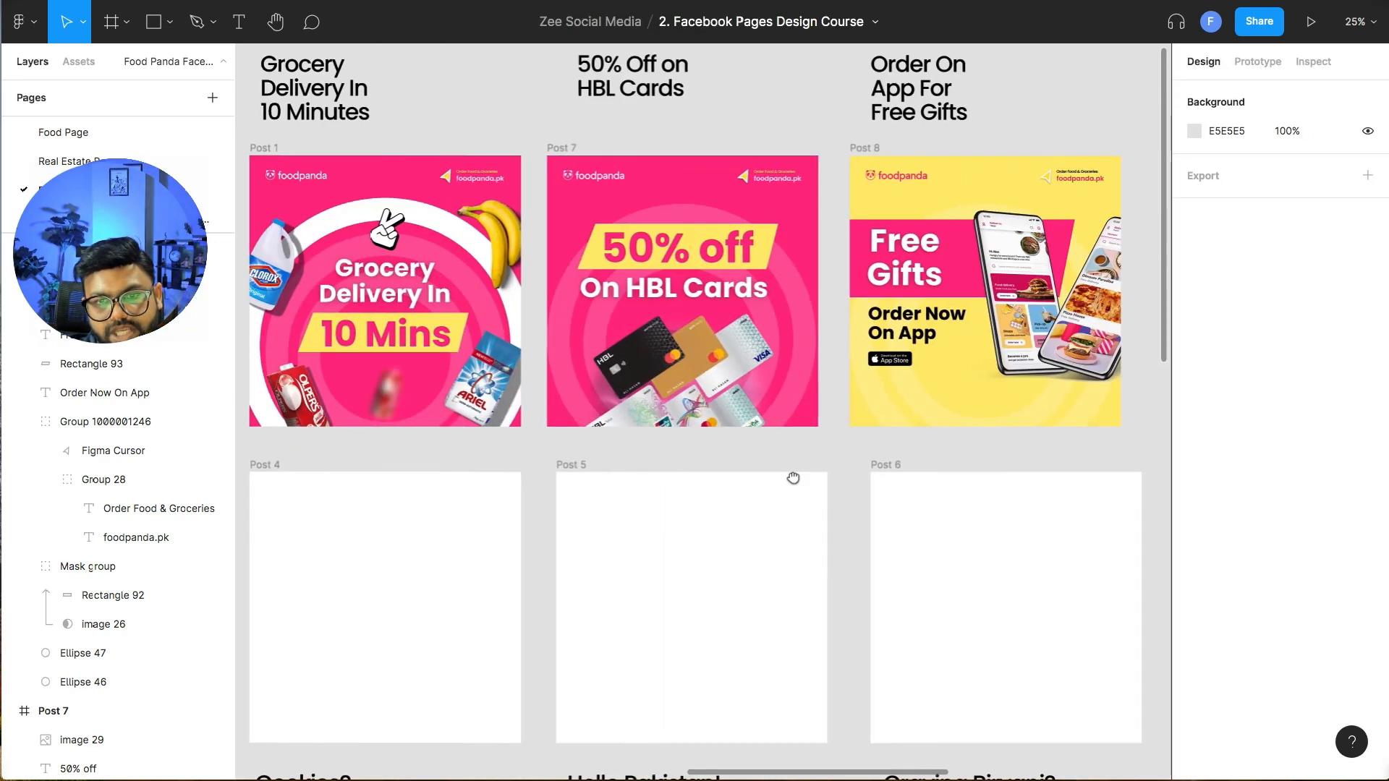
{"action": "scroll", "coordinate": [630, 503], "scroll_direction": "left", "scroll_amount": 4}
{"action": "scroll", "coordinate": [623, 421], "scroll_direction": "down", "scroll_amount": 3}
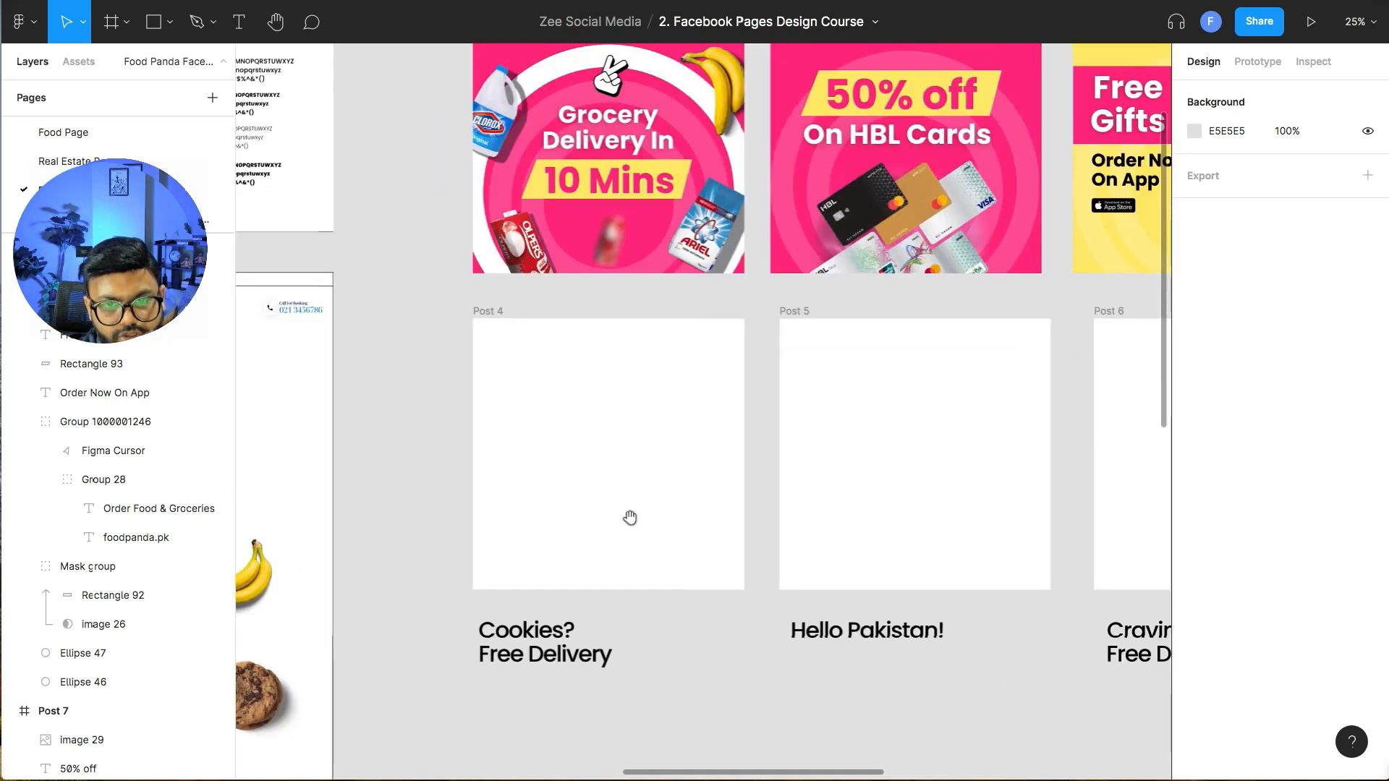
{"action": "left_click", "coordinate": [492, 310]}
{"action": "key", "text": "Delete"}
- Duplicate the Post 1 frame into the empty space directly beneath it, above the cookies caption
{"action": "scroll", "coordinate": [484, 217], "scroll_direction": "up", "scroll_amount": 3}
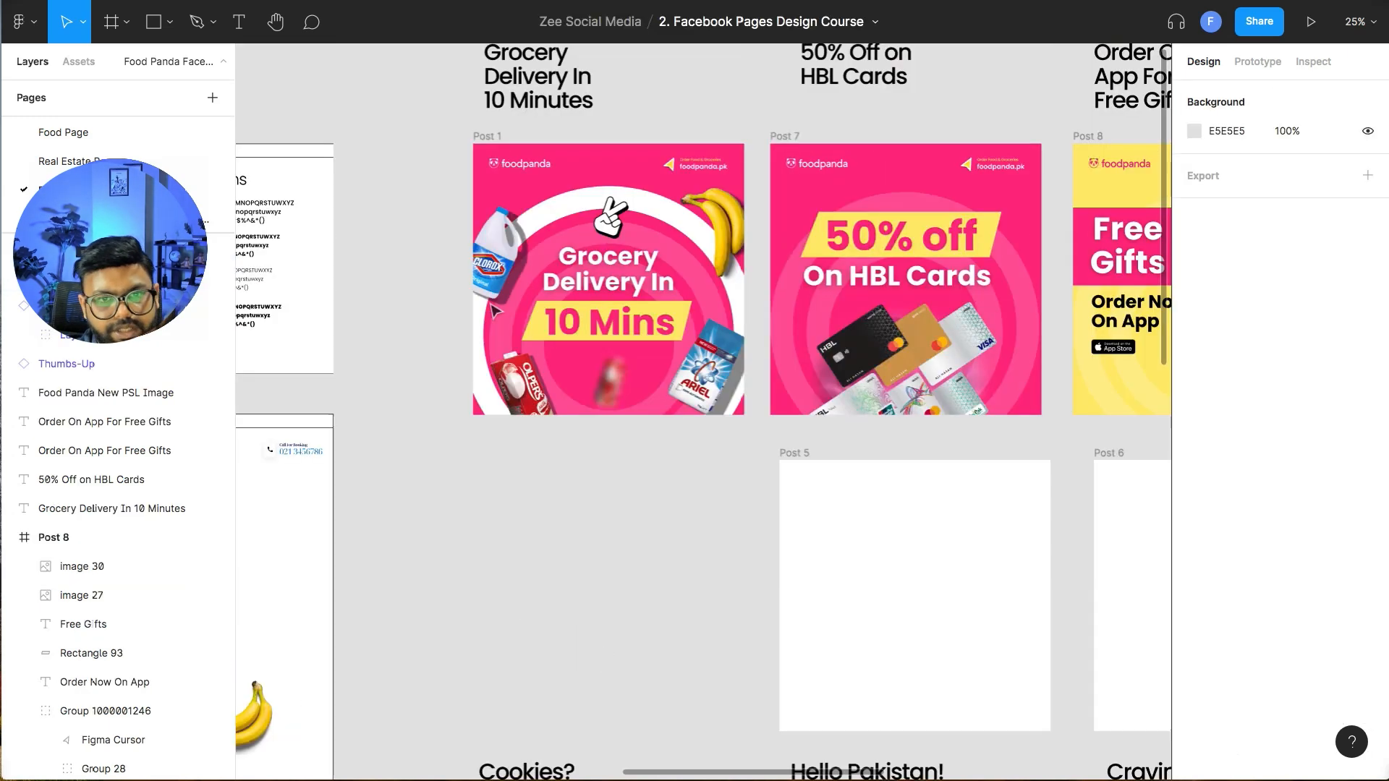
{"action": "left_click_drag", "start_coordinate": [497, 139], "coordinate": [512, 454], "text": "alt"}
{"action": "left_click", "coordinate": [421, 453]}
- Delete the Clorox bottle, the peace-hand icon and the "10 Mins" text from the duplicated post
{"action": "scroll", "coordinate": [471, 470], "scroll_direction": "down", "scroll_amount": 3}
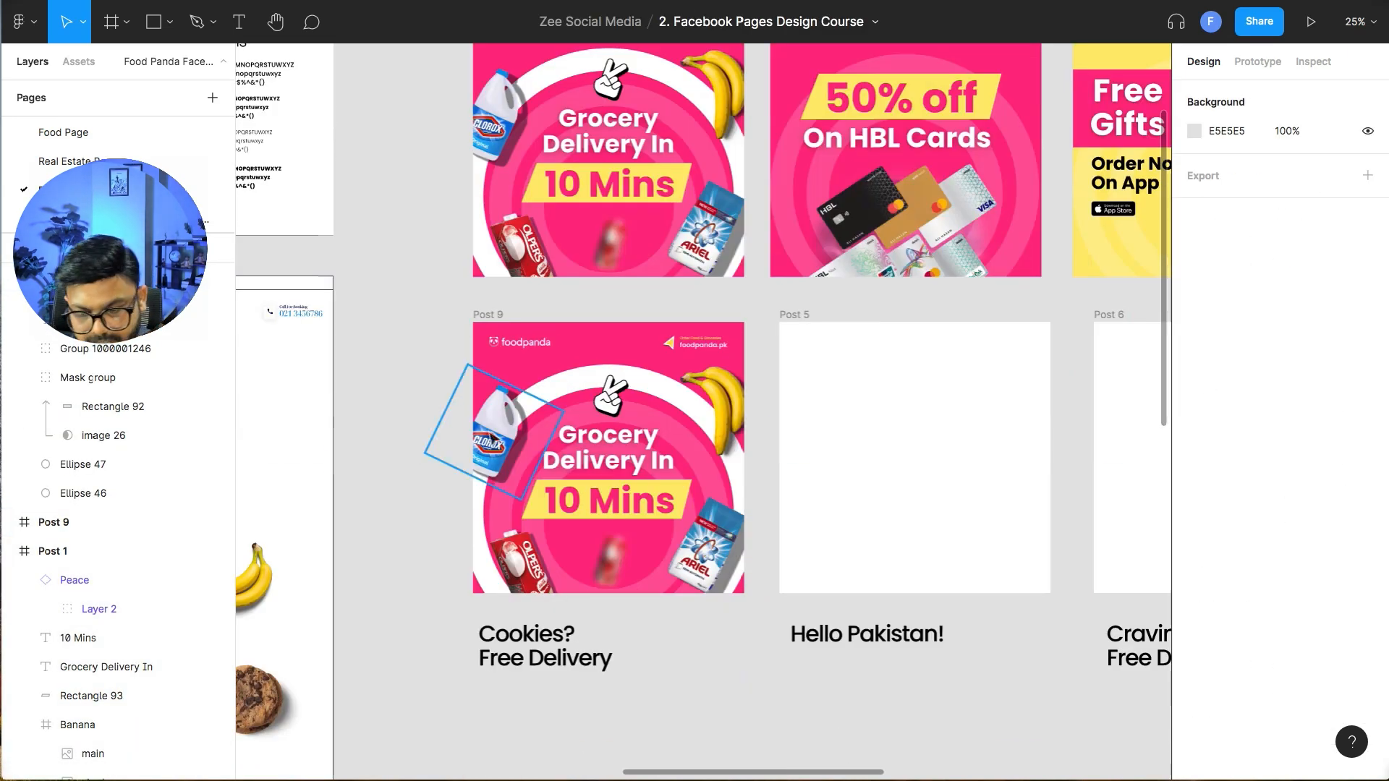
{"action": "left_click", "coordinate": [498, 443]}
{"action": "key", "text": "Delete"}
{"action": "left_click", "coordinate": [611, 402]}
{"action": "key", "text": "Delete"}
{"action": "left_click", "coordinate": [612, 502]}
{"action": "key", "text": "Delete"}
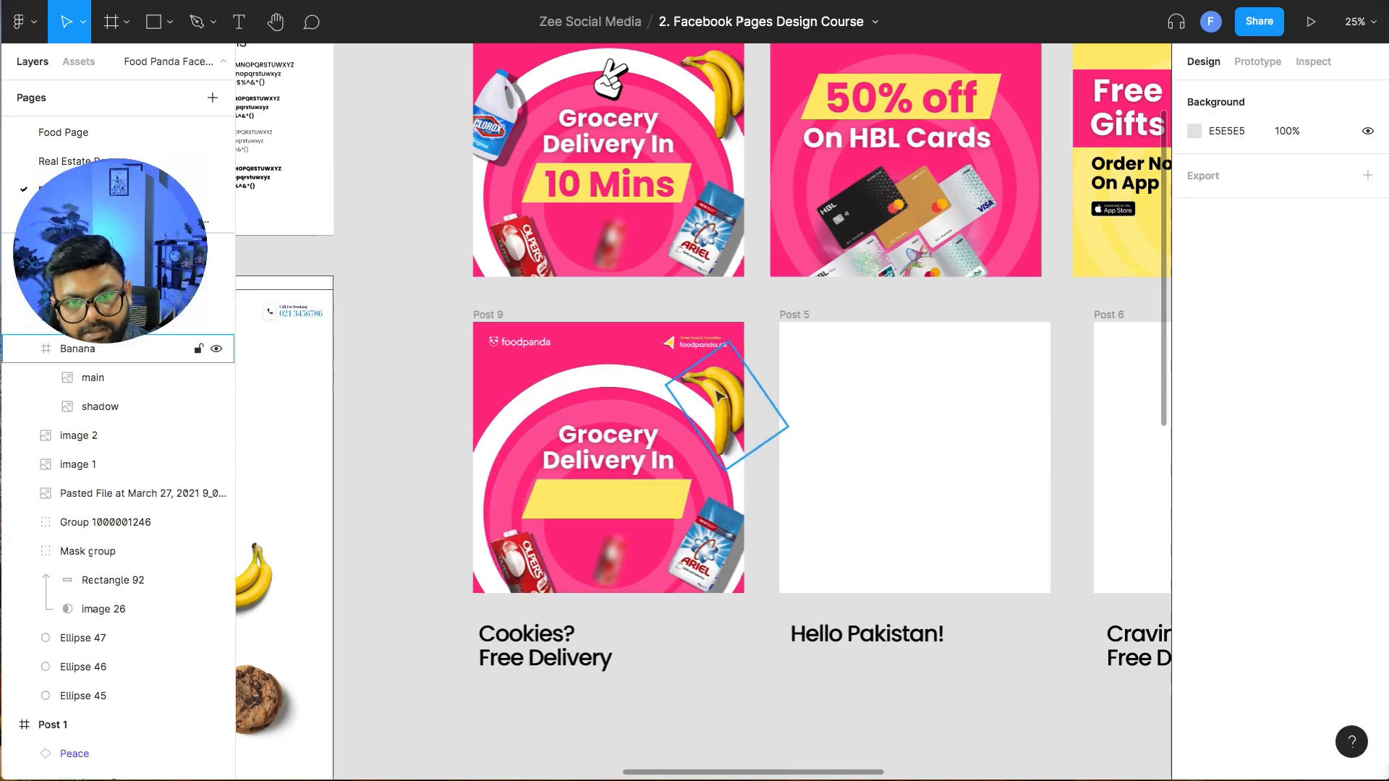
- Remove the bananas, yellow banner, "Grocery Delivery In" heading and remaining product images from Post 9, keeping the rings and header logos
{"action": "left_click", "coordinate": [719, 394]}
{"action": "key", "text": "Delete"}
{"action": "left_click", "coordinate": [621, 504]}
{"action": "key", "text": "Delete"}
{"action": "left_click", "coordinate": [611, 463]}
{"action": "key", "text": "Delete"}
{"action": "left_click", "coordinate": [608, 553]}
{"action": "key", "text": "Delete"}
{"action": "left_click", "coordinate": [515, 560]}
{"action": "key", "text": "Delete"}
{"action": "left_click", "coordinate": [712, 556]}
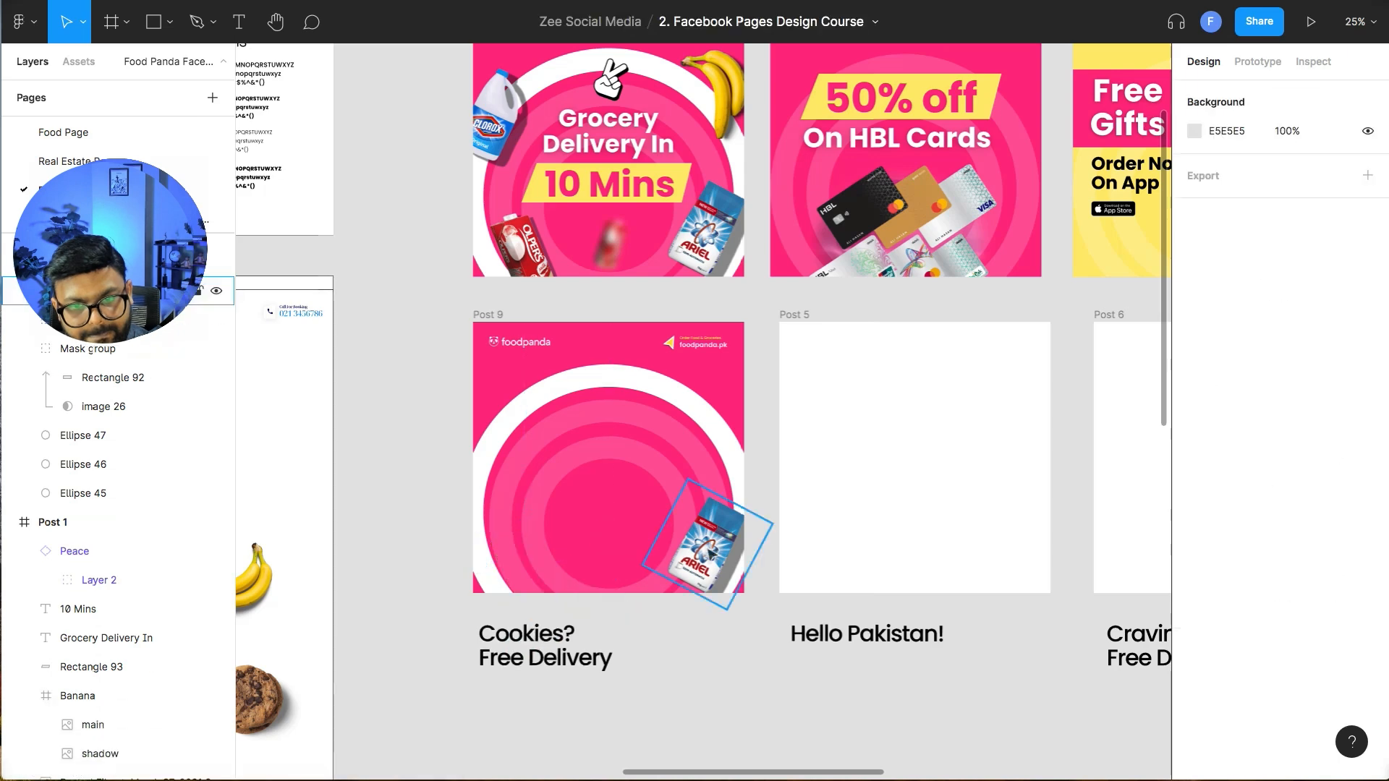
{"action": "key", "text": "Delete"}
- Copy the Look eyes emoji from the assets board and paste it near Post 8
{"action": "scroll", "coordinate": [983, 324], "scroll_direction": "up", "scroll_amount": 1}
{"action": "left_click_drag", "start_coordinate": [471, 468], "coordinate": [519, 192]}
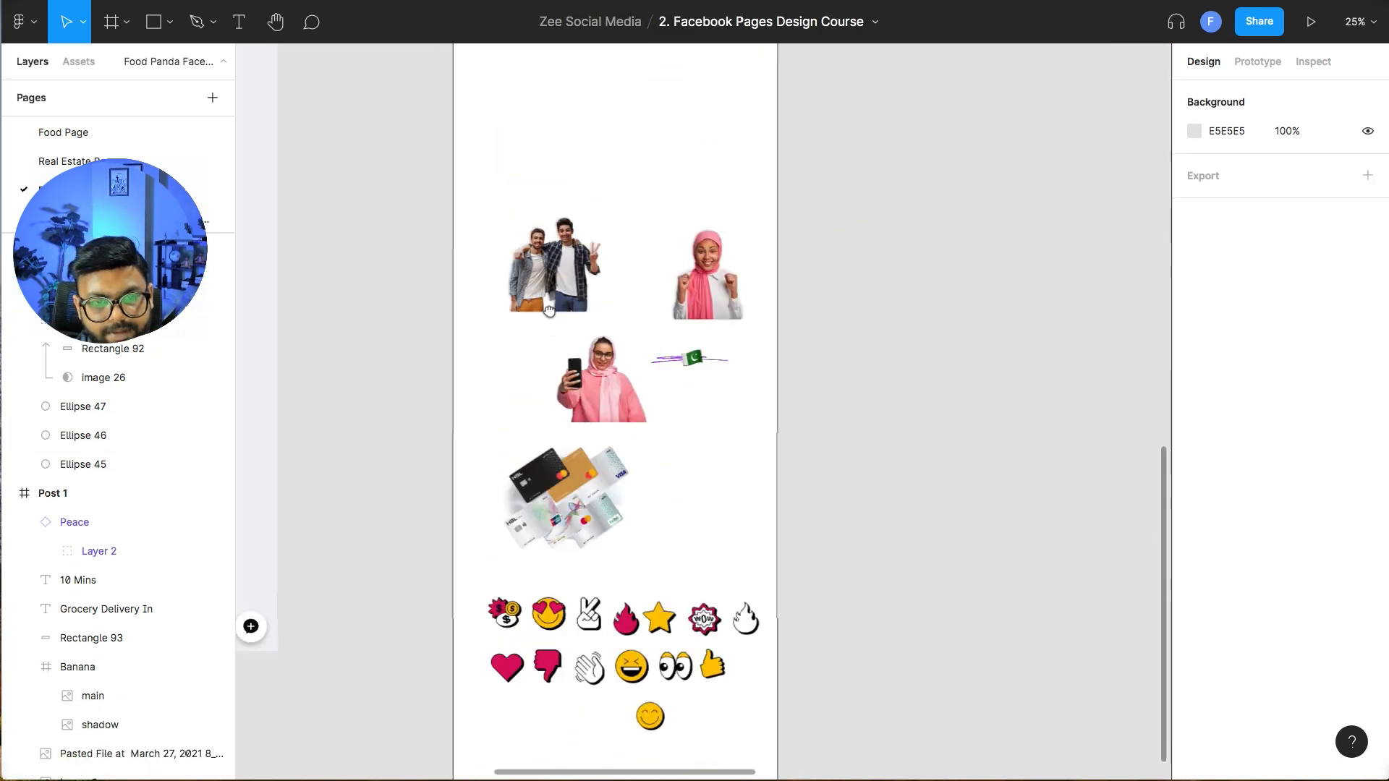
{"action": "scroll", "coordinate": [595, 517], "scroll_direction": "down", "scroll_amount": 4}
{"action": "left_click", "coordinate": [646, 558]}
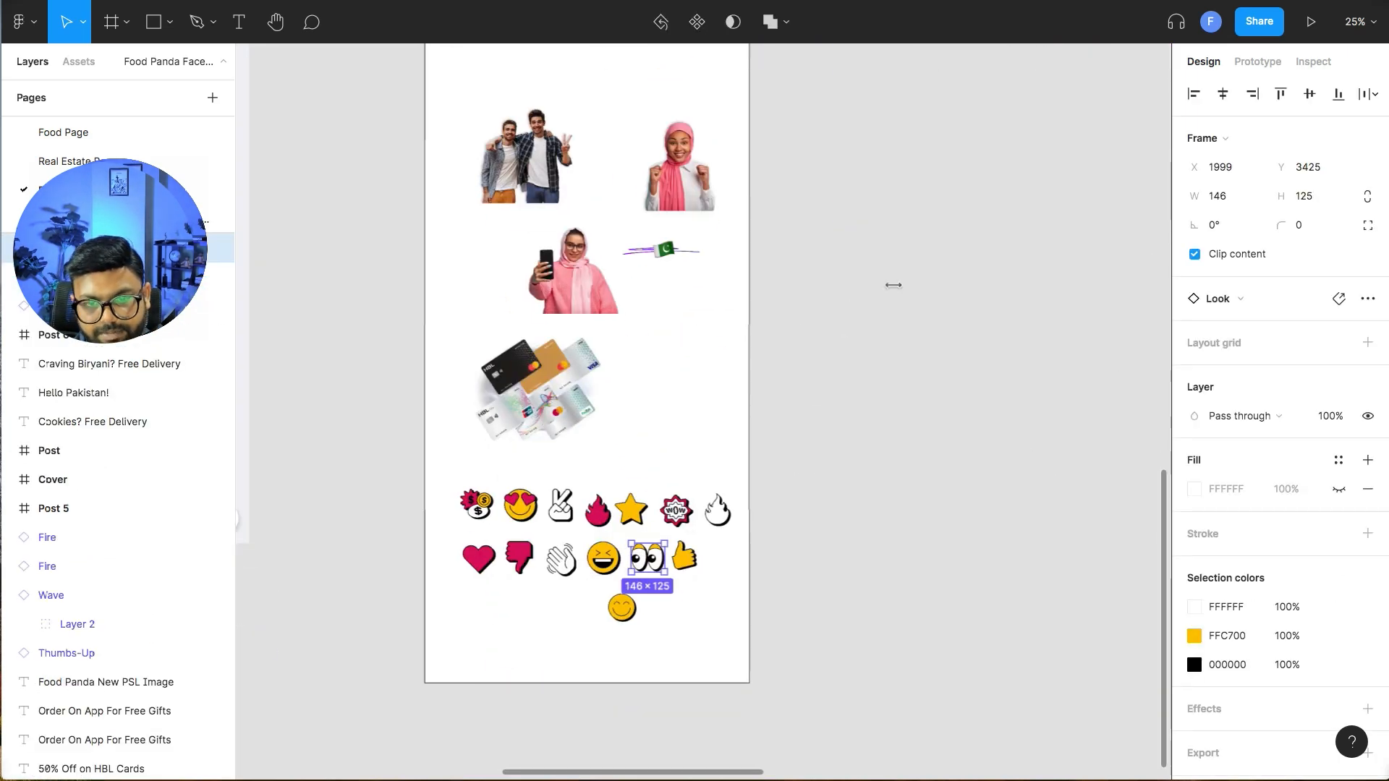
{"action": "scroll", "coordinate": [434, 745], "scroll_direction": "up", "scroll_amount": 10}
{"action": "key", "text": "ctrl+v"}
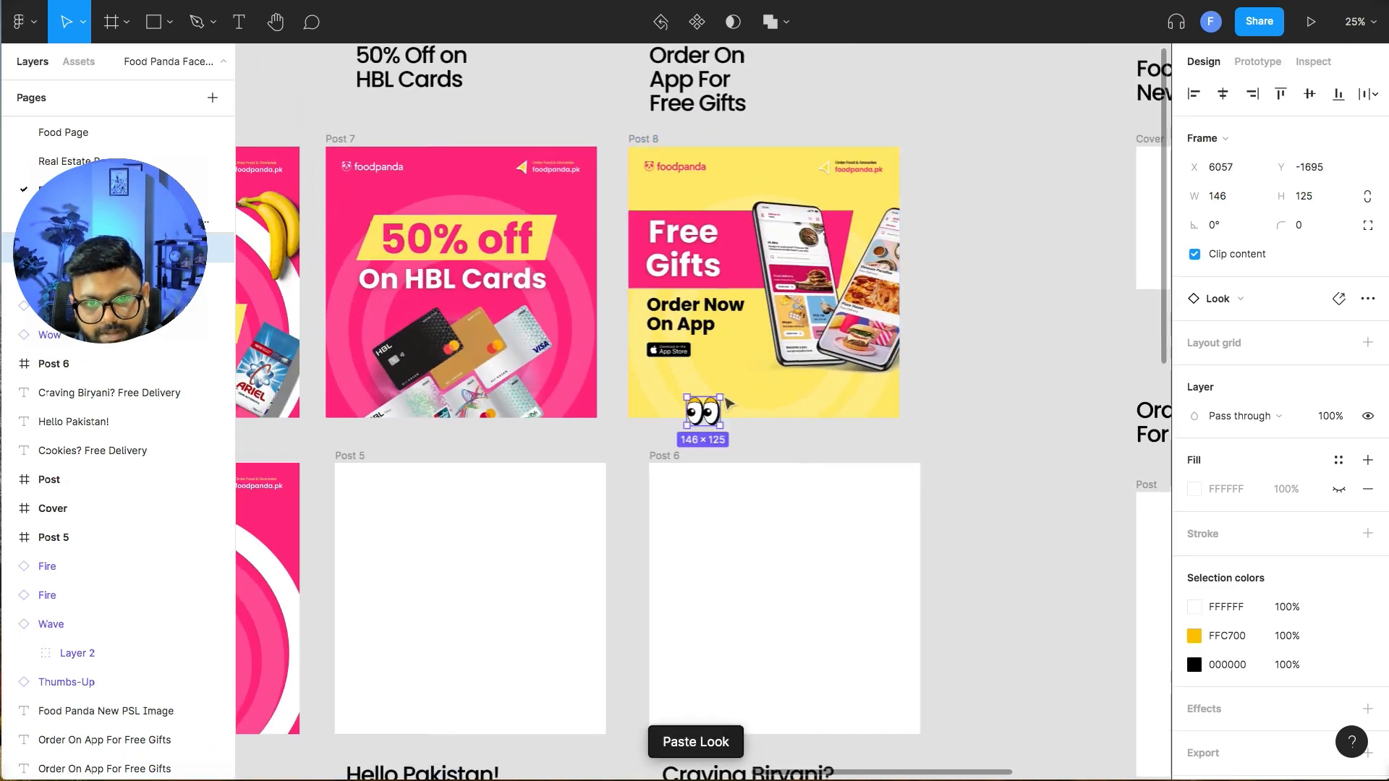
- Shrink the eyes emoji to about 70 × 60 and place it right after "On App" in Post 8
{"action": "left_click_drag", "start_coordinate": [717, 410], "coordinate": [739, 352]}
{"action": "left_click_drag", "start_coordinate": [783, 195], "coordinate": [732, 355]}
{"action": "key", "text": "plus"}
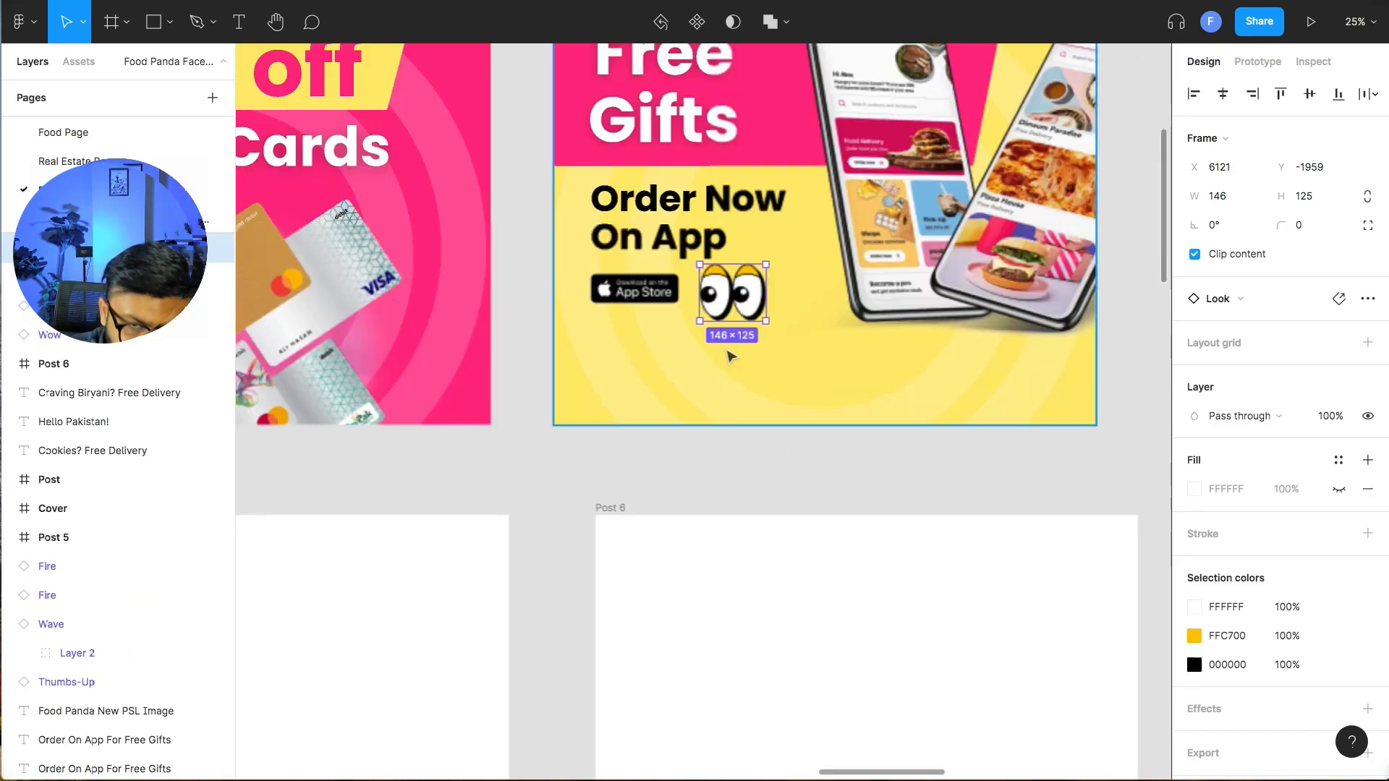
{"action": "left_click_drag", "start_coordinate": [772, 267], "coordinate": [740, 259]}
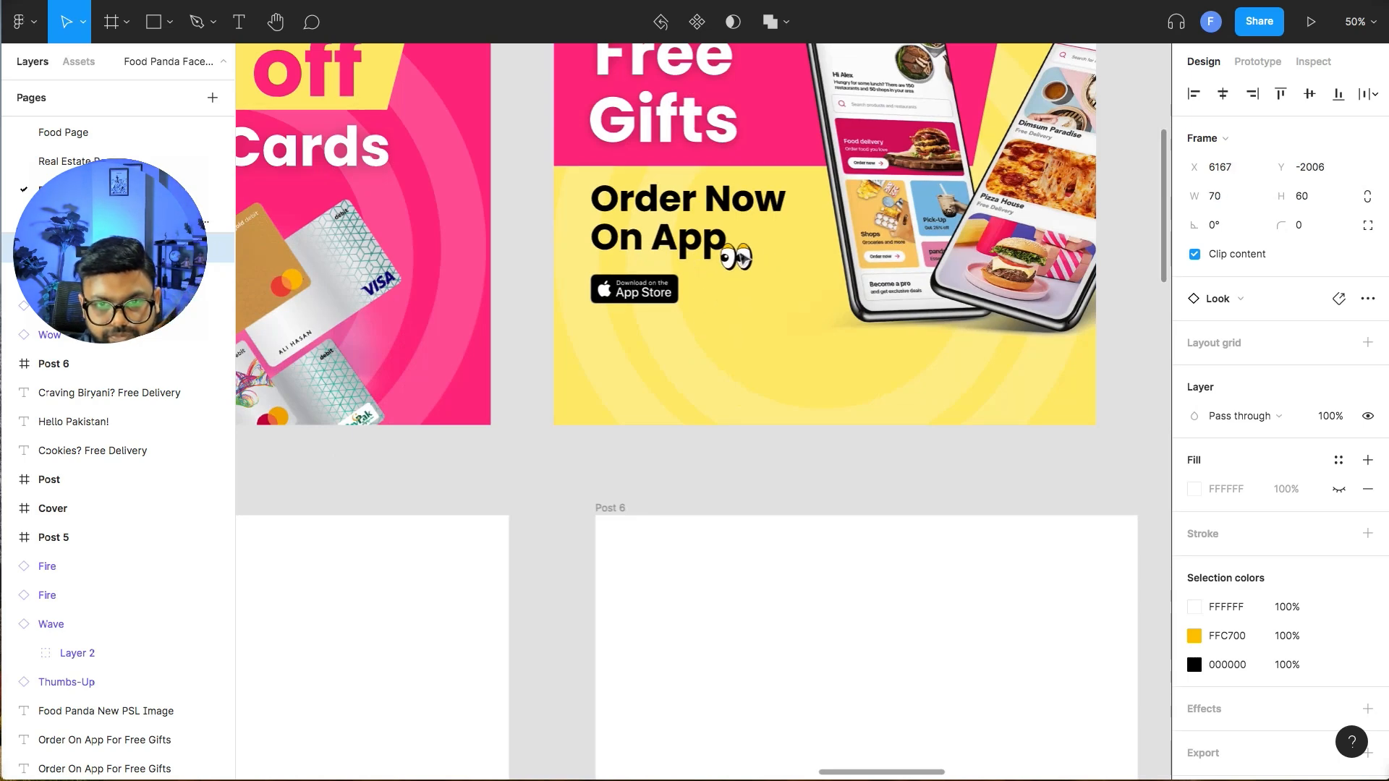
{"action": "left_click", "coordinate": [790, 470]}
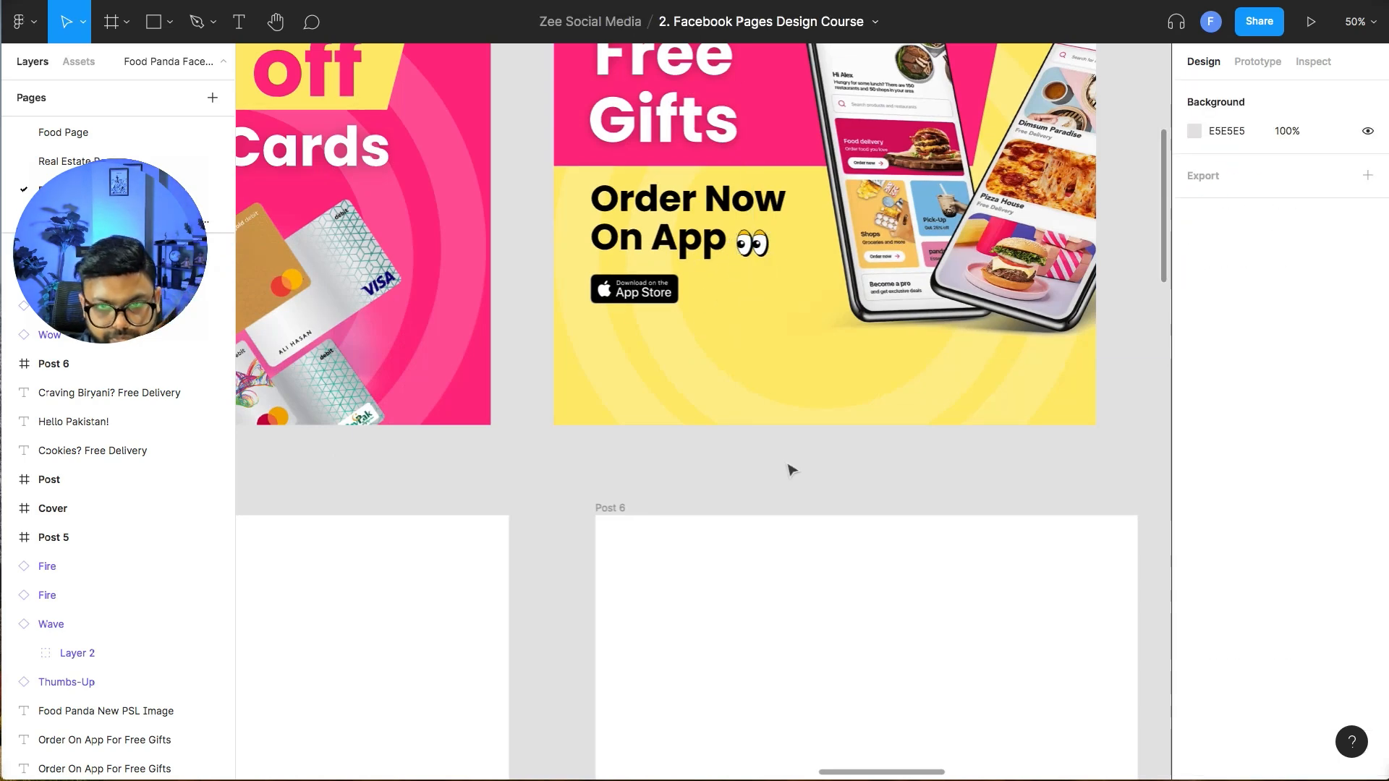
- Duplicate the heart emoji from the assets board and place it, rotated about -15°, at the end of Post 7's "50% off" banner
{"action": "key", "text": "minus"}
{"action": "scroll", "coordinate": [542, 527], "scroll_direction": "down", "scroll_amount": 10}
{"action": "scroll", "coordinate": [543, 527], "scroll_direction": "left", "scroll_amount": 8}
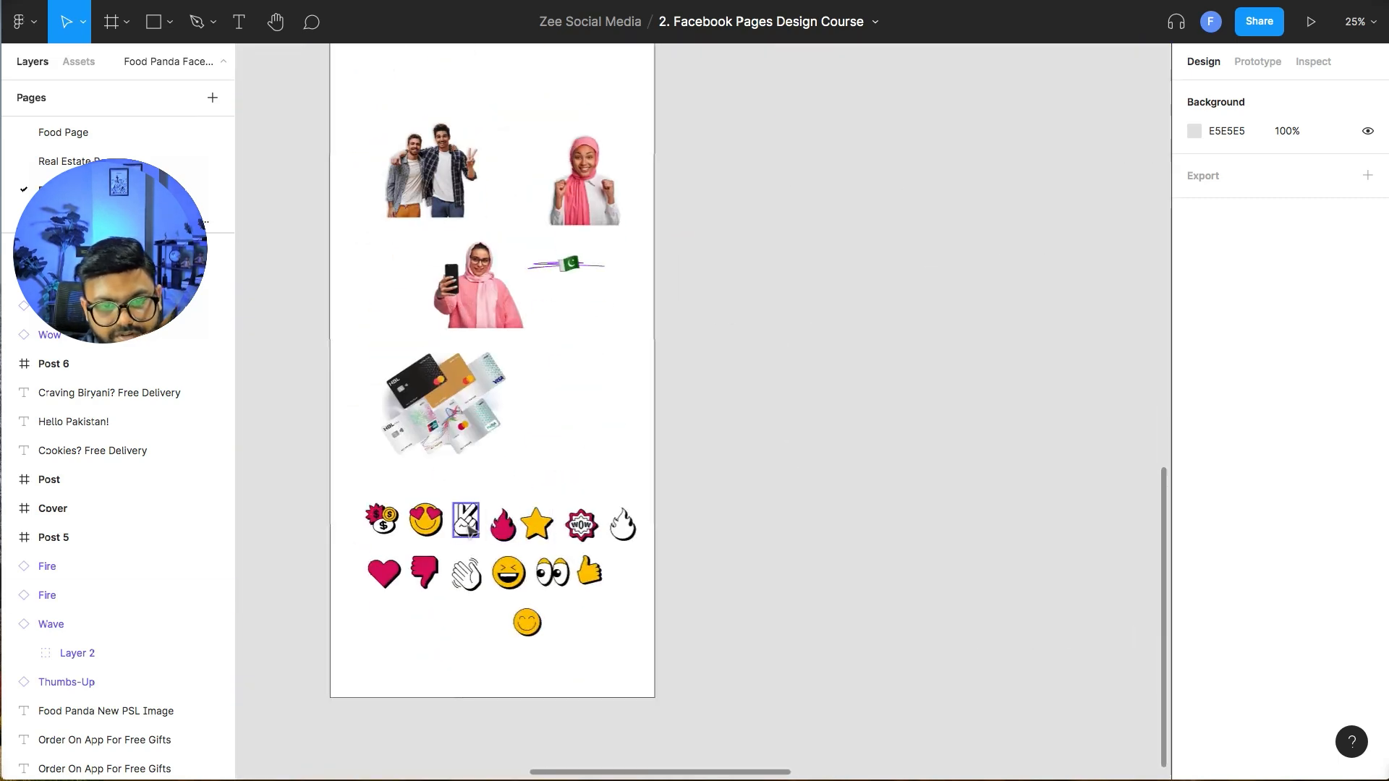
{"action": "left_click_drag", "start_coordinate": [392, 577], "coordinate": [900, 184], "text": "alt"}
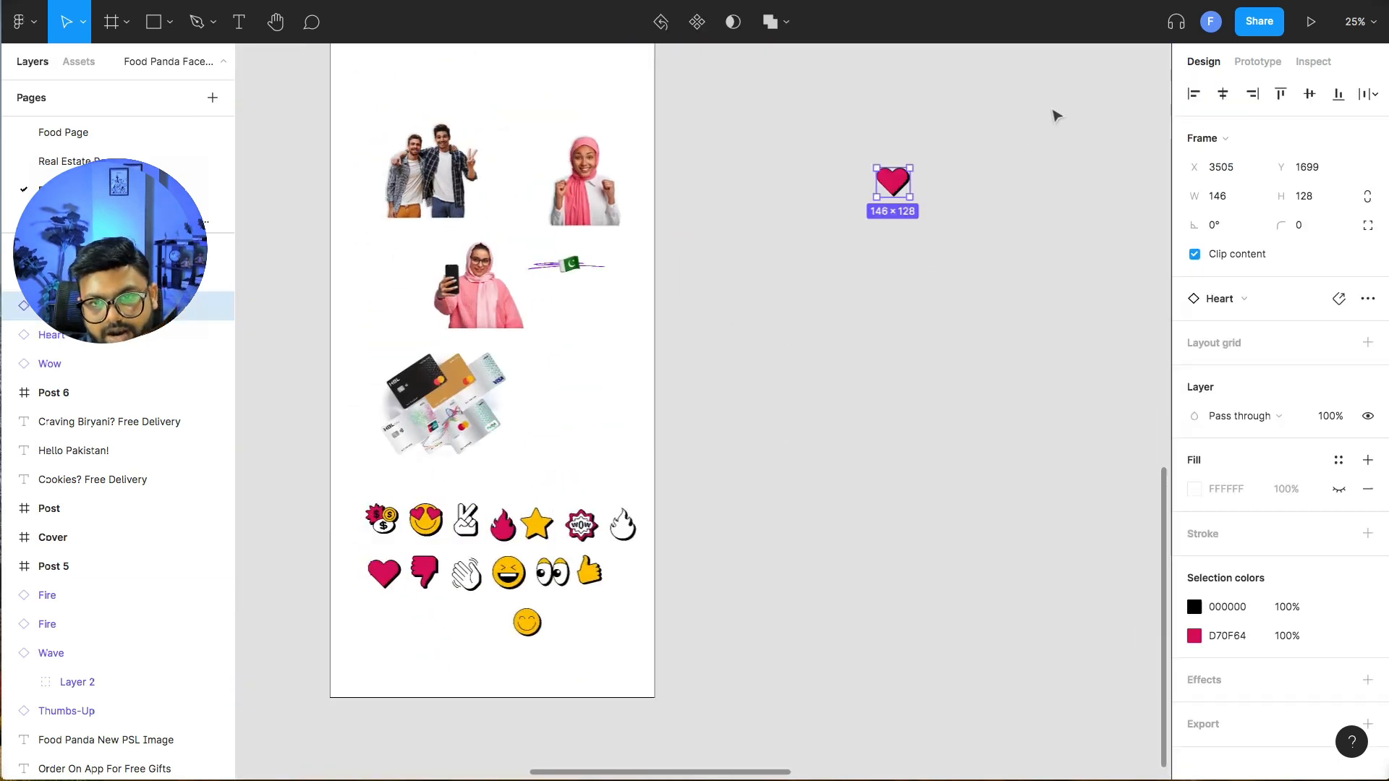
{"action": "left_click_drag", "start_coordinate": [932, 116], "coordinate": [635, 695]}
{"action": "left_click_drag", "start_coordinate": [599, 766], "coordinate": [671, 251]}
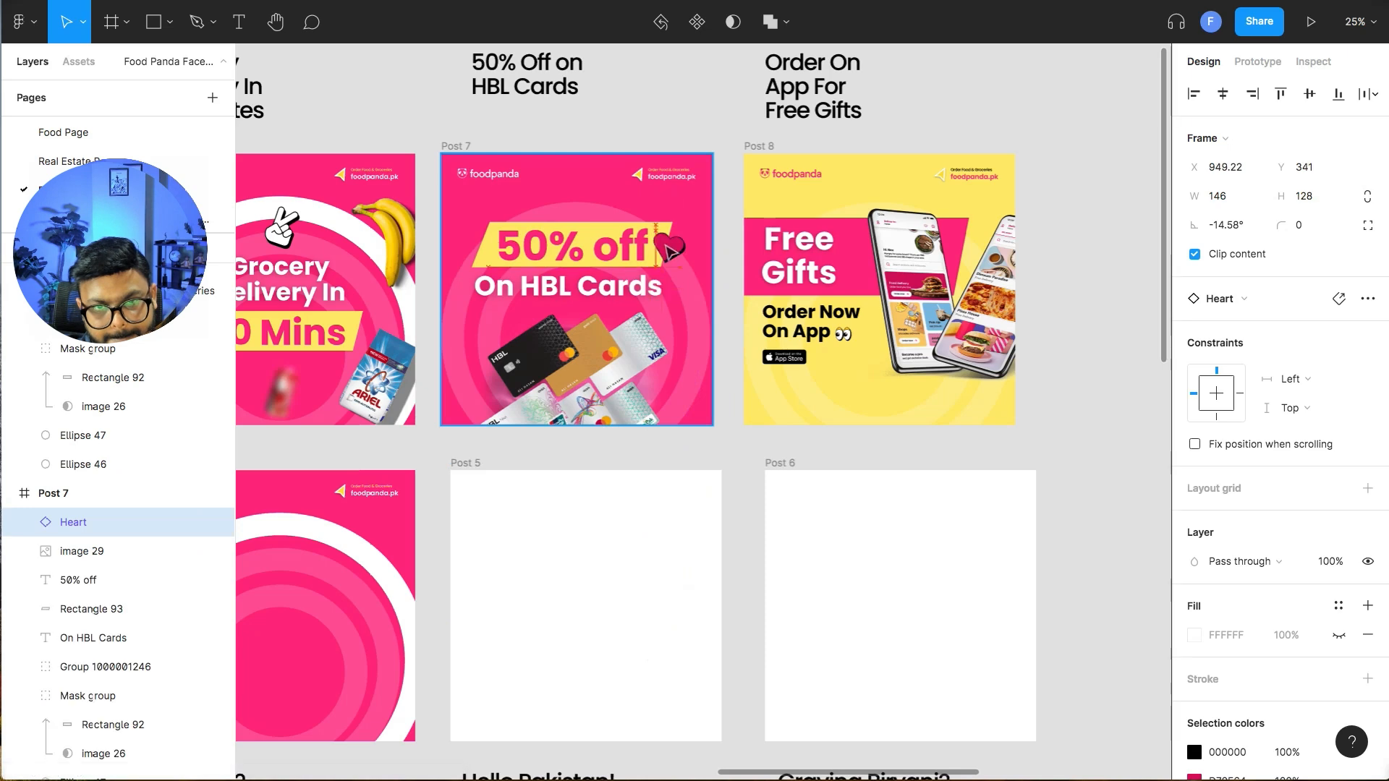
{"action": "left_click", "coordinate": [719, 106]}
- Shift the "50% off" banner, its text and the heart together slightly left in Post 7
{"action": "left_click_drag", "start_coordinate": [663, 114], "coordinate": [787, 92]}
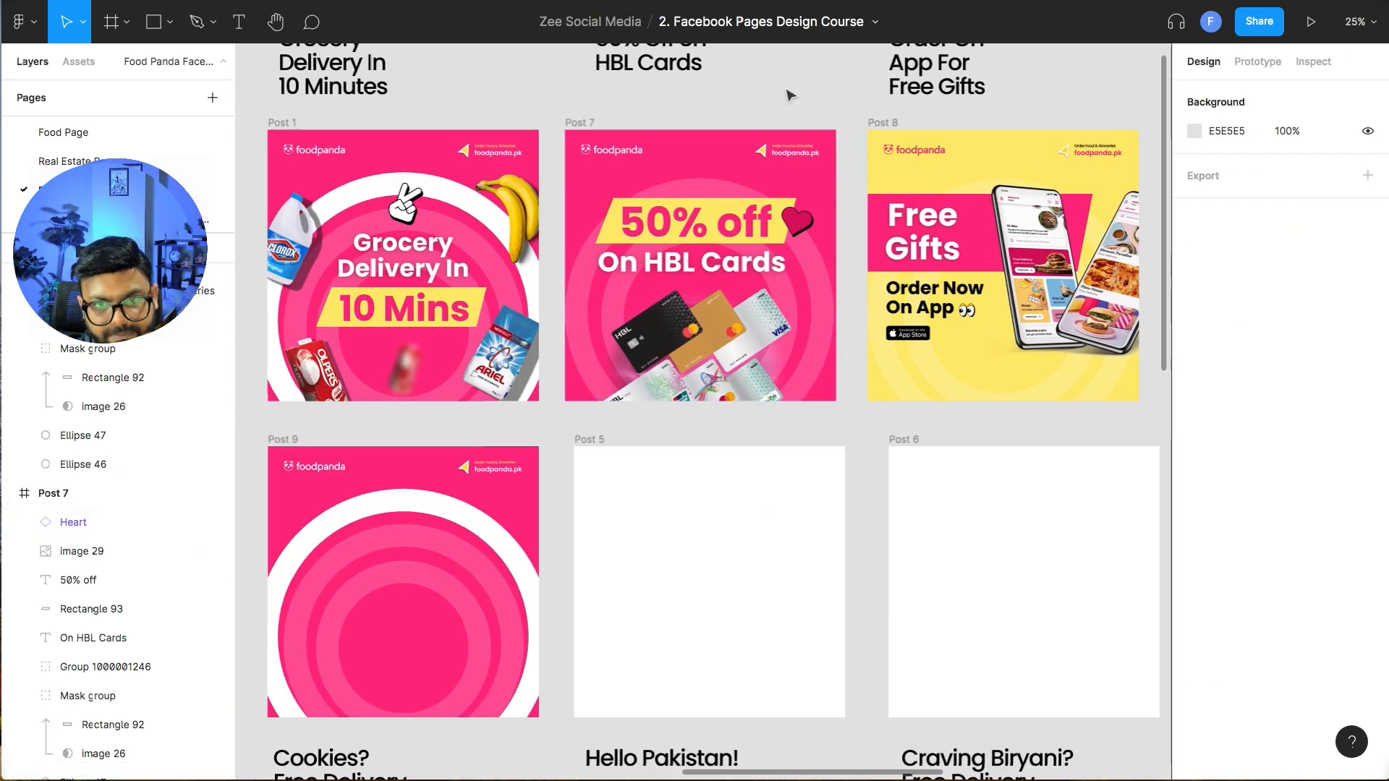
{"action": "scroll", "coordinate": [789, 95], "scroll_direction": "up", "scroll_amount": 5}
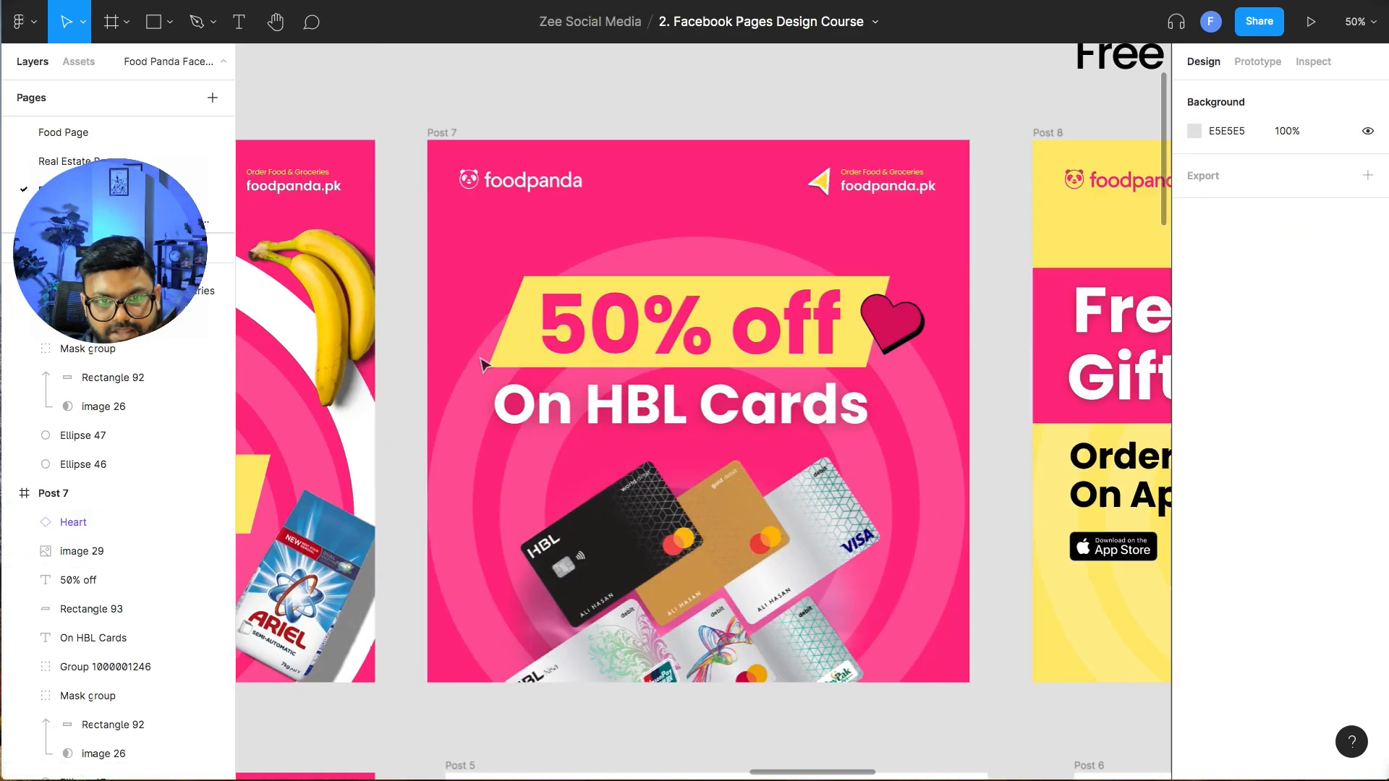
{"action": "left_click_drag", "start_coordinate": [508, 370], "coordinate": [900, 323]}
{"action": "left_click", "coordinate": [913, 323], "text": "shift"}
{"action": "left_click", "coordinate": [859, 110]}
- Copy the Cookies image from the assets board into Post 9
{"action": "key", "text": "minus"}
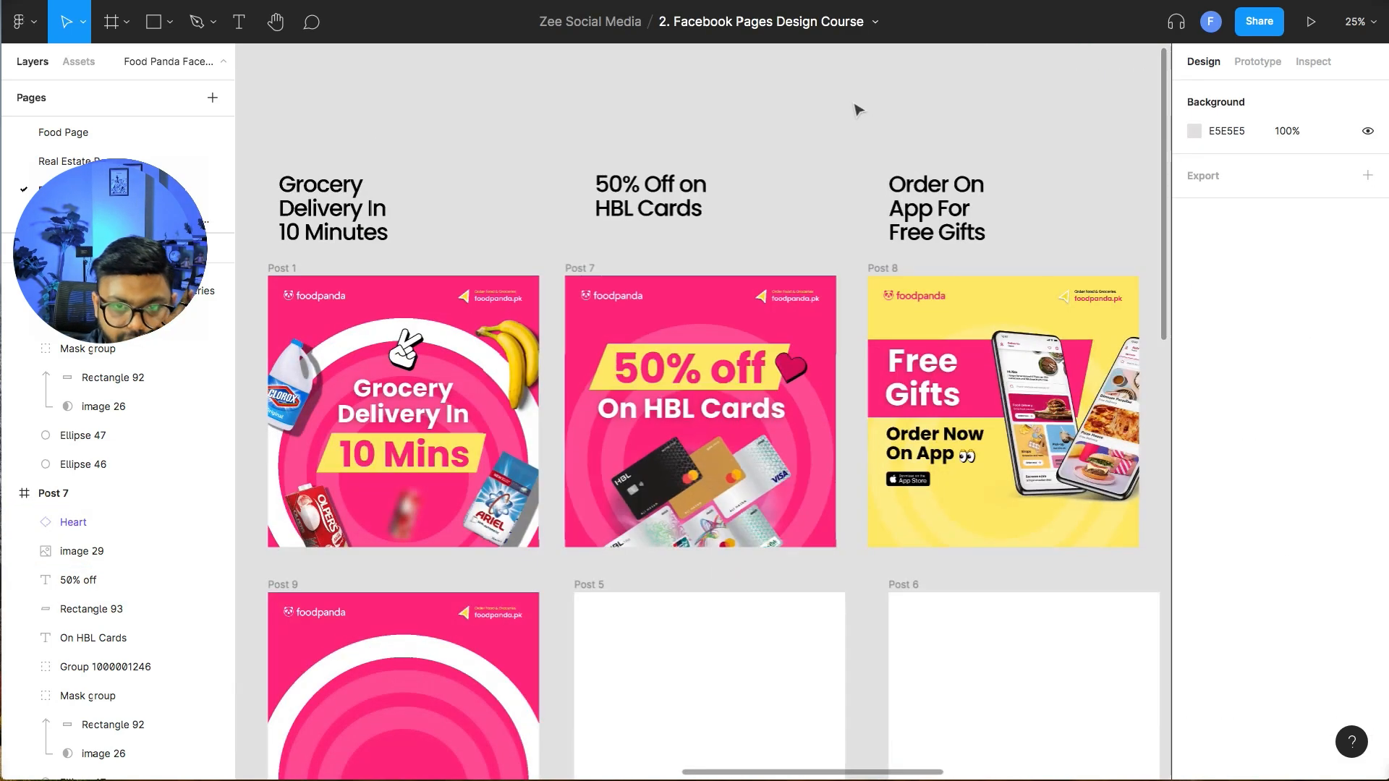
{"action": "scroll", "coordinate": [630, 367], "scroll_direction": "down", "scroll_amount": 2}
{"action": "left_click_drag", "start_coordinate": [628, 329], "coordinate": [605, 369]}
{"action": "left_click_drag", "start_coordinate": [357, 496], "coordinate": [534, 384]}
{"action": "left_click_drag", "start_coordinate": [339, 490], "coordinate": [501, 439]}
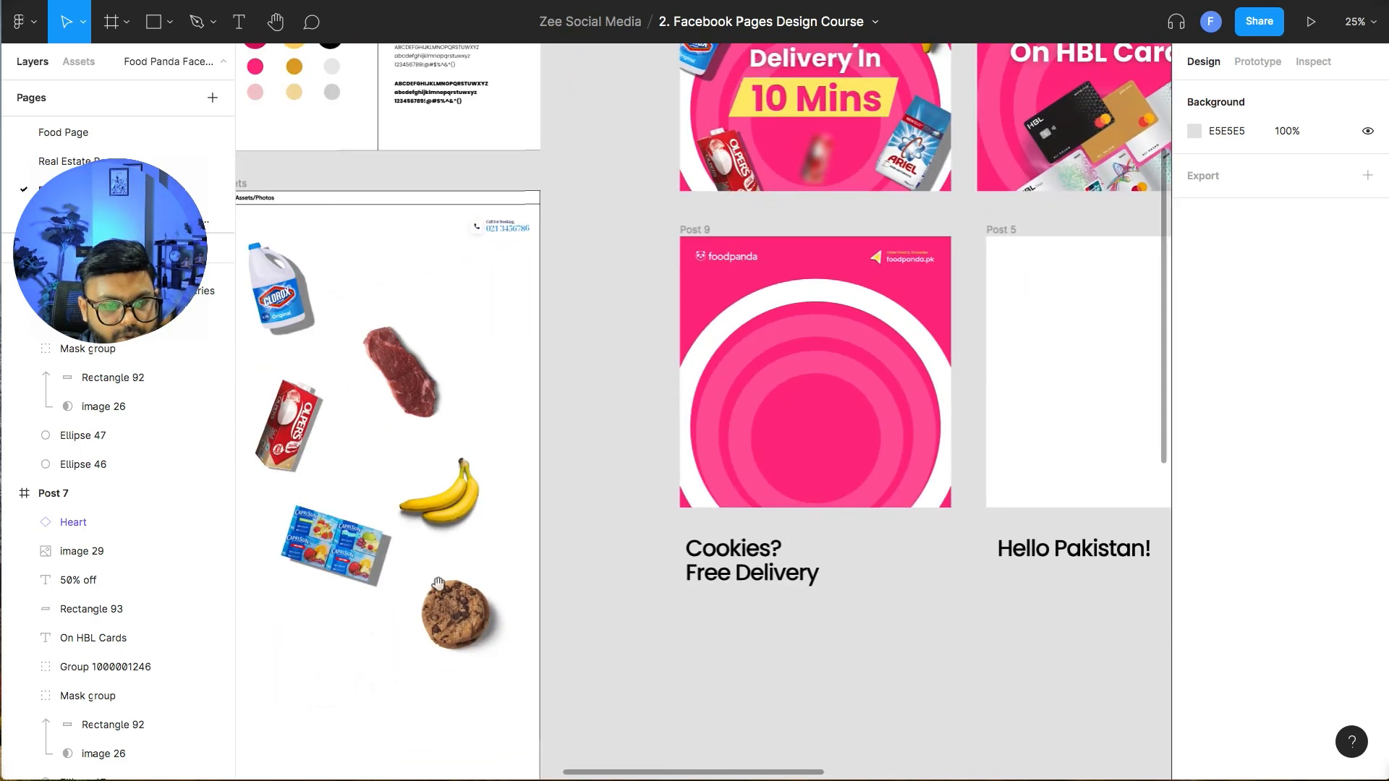
{"action": "left_click", "coordinate": [468, 595]}
{"action": "scroll", "coordinate": [468, 593], "scroll_direction": "down", "scroll_amount": 1}
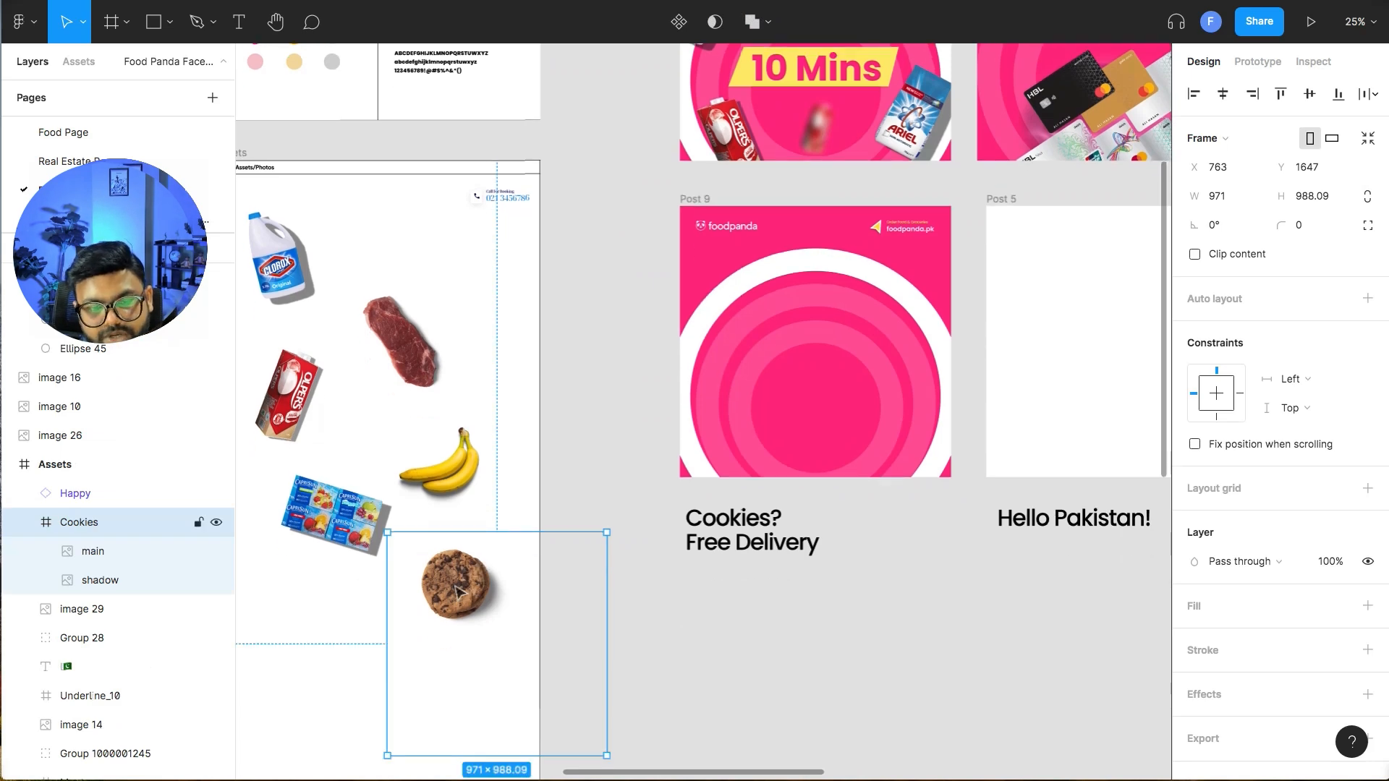
{"action": "left_click_drag", "start_coordinate": [460, 592], "coordinate": [754, 338]}
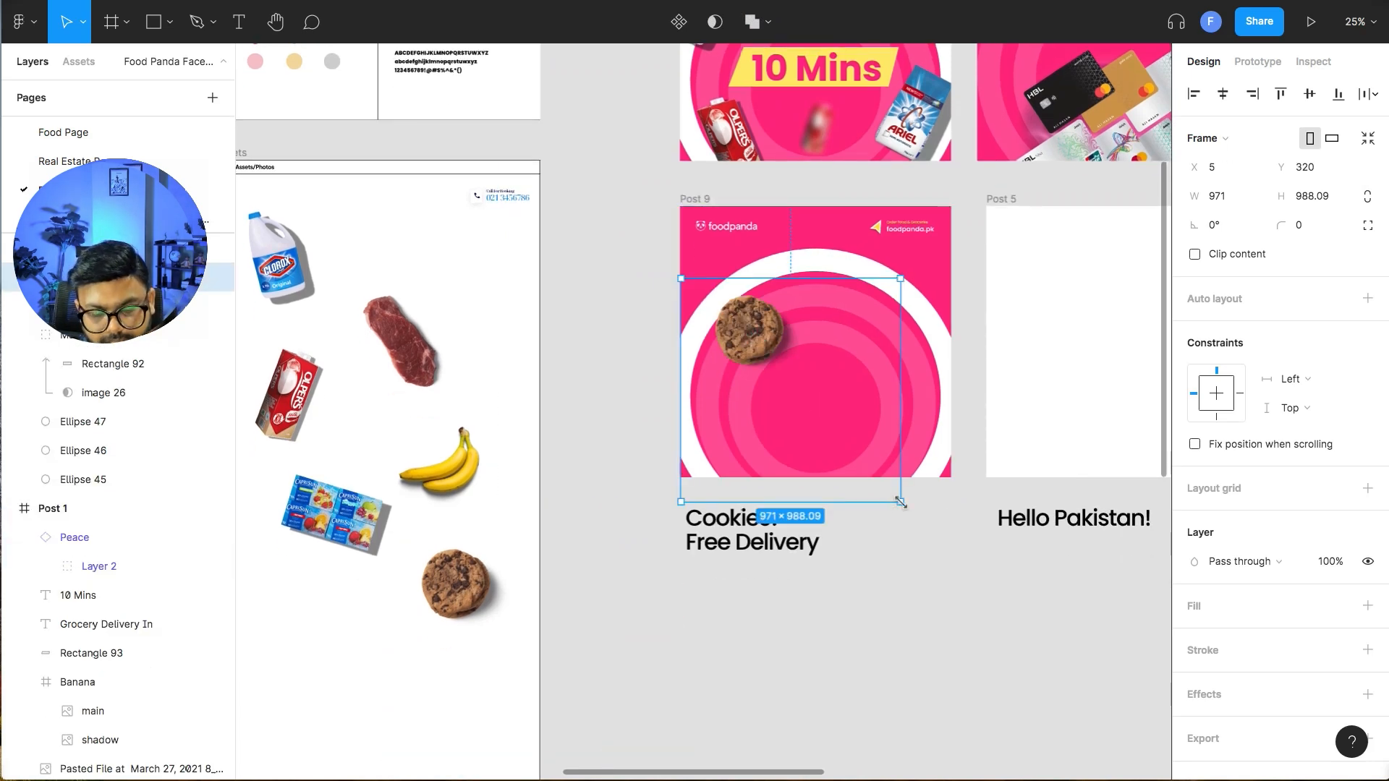
- Scale the Cookies frame up to about 1893 × 1926 and position the cookies in the upper middle of Post 9
{"action": "key", "text": "k"}
{"action": "left_click_drag", "start_coordinate": [900, 502], "coordinate": [1112, 662]}
{"action": "left_click_drag", "start_coordinate": [830, 350], "coordinate": [834, 345]}
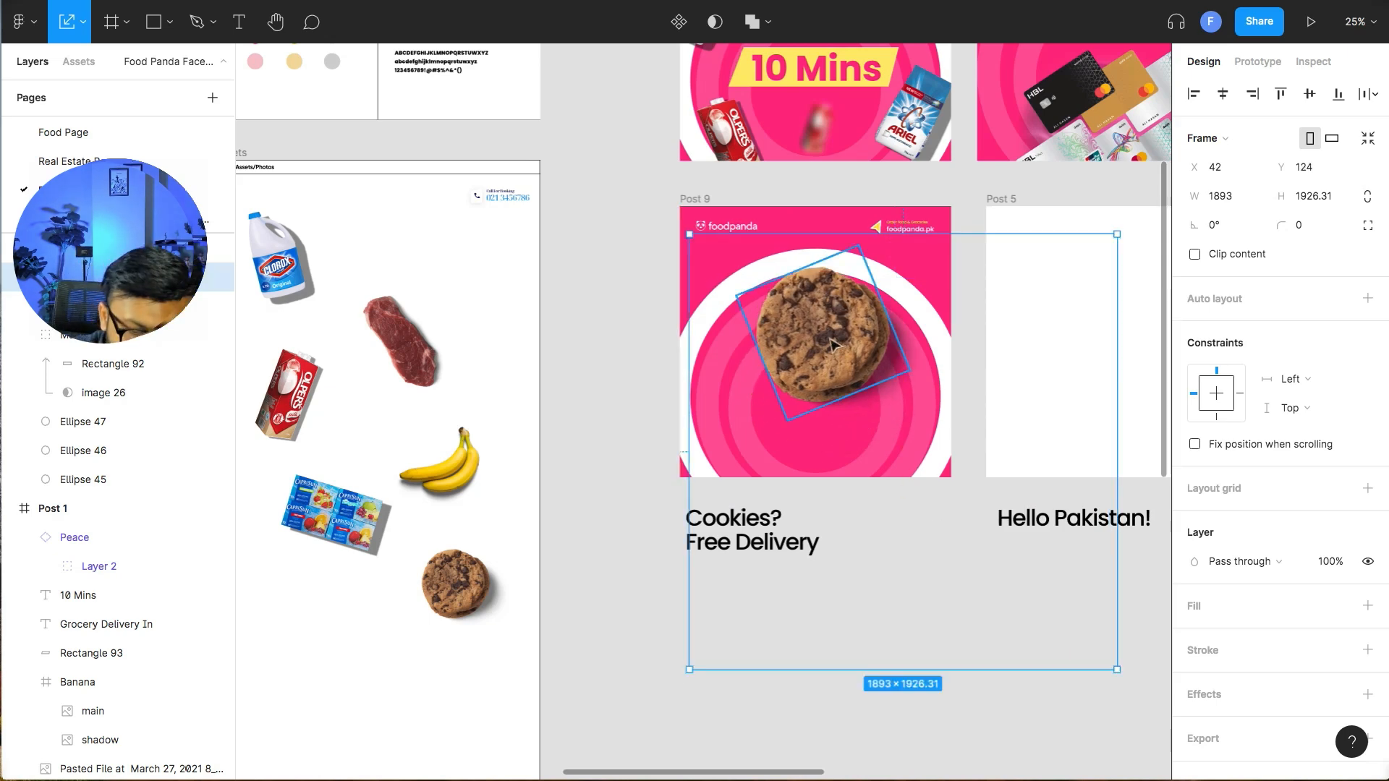
- Lock the enlarged Cookies frame in Post 9
{"action": "key", "text": "plus"}
{"action": "left_click", "coordinate": [546, 327]}
{"action": "left_click_drag", "start_coordinate": [689, 303], "coordinate": [403, 434]}
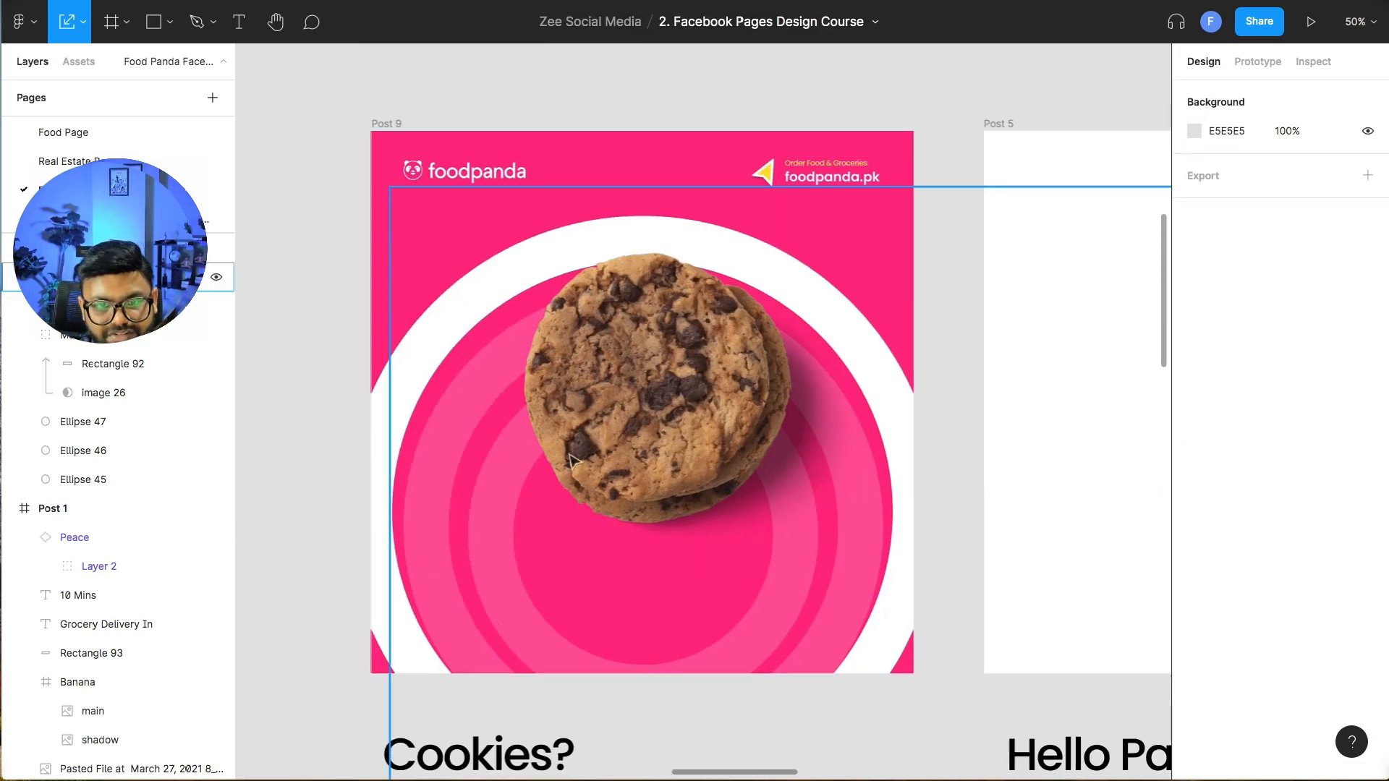
{"action": "right_click", "coordinate": [632, 372]}
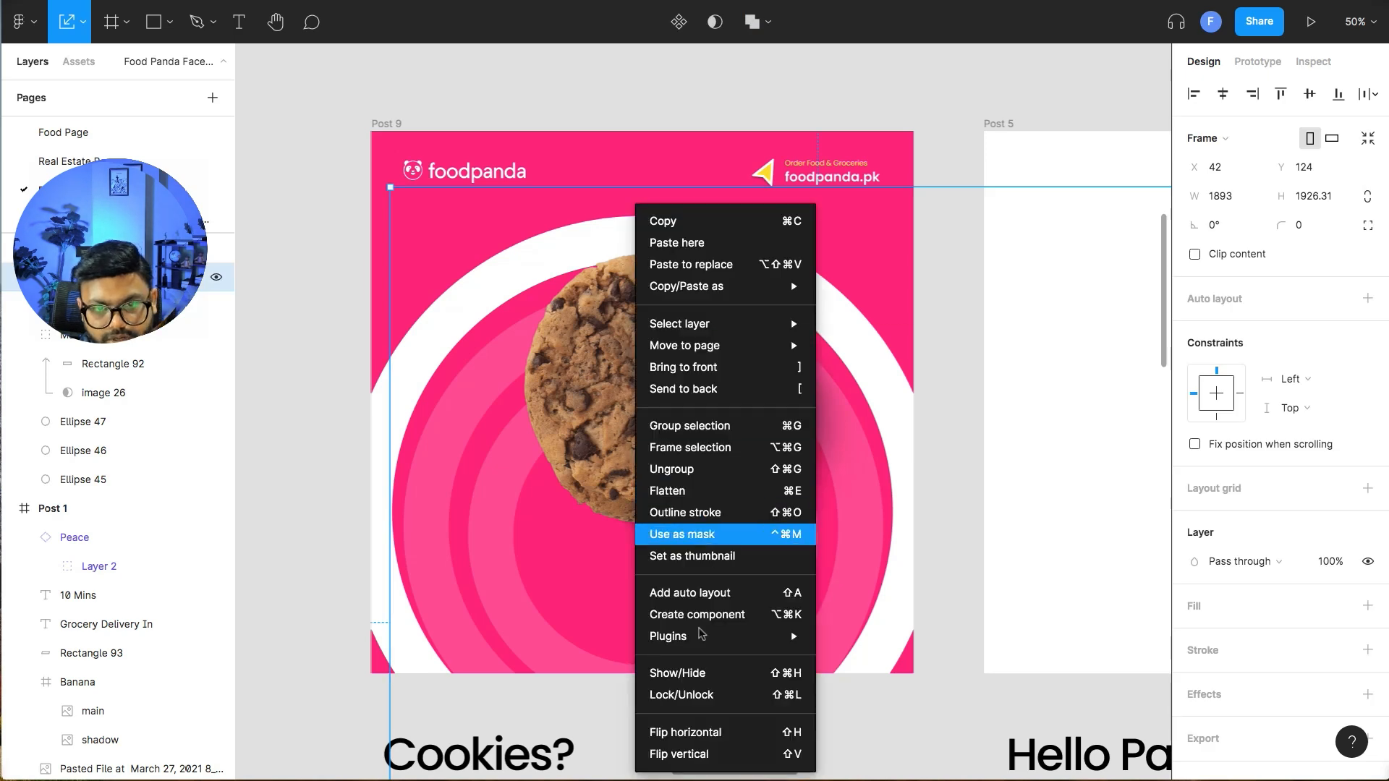
{"action": "left_click", "coordinate": [734, 700]}
- Scale down the white ring, Ellipse 45, and centre it around the cookies with a small gap
{"action": "left_click", "coordinate": [522, 270]}
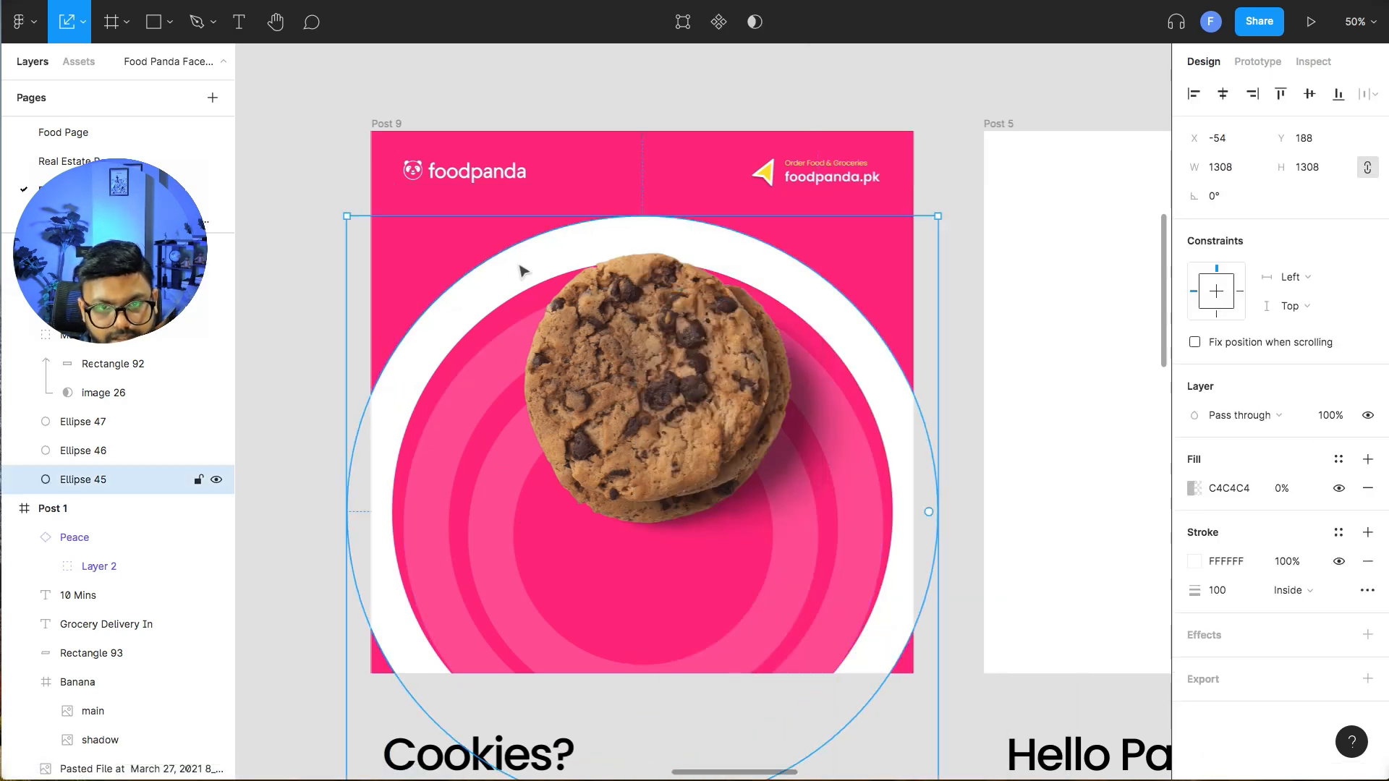
{"action": "left_click_drag", "start_coordinate": [757, 370], "coordinate": [731, 388]}
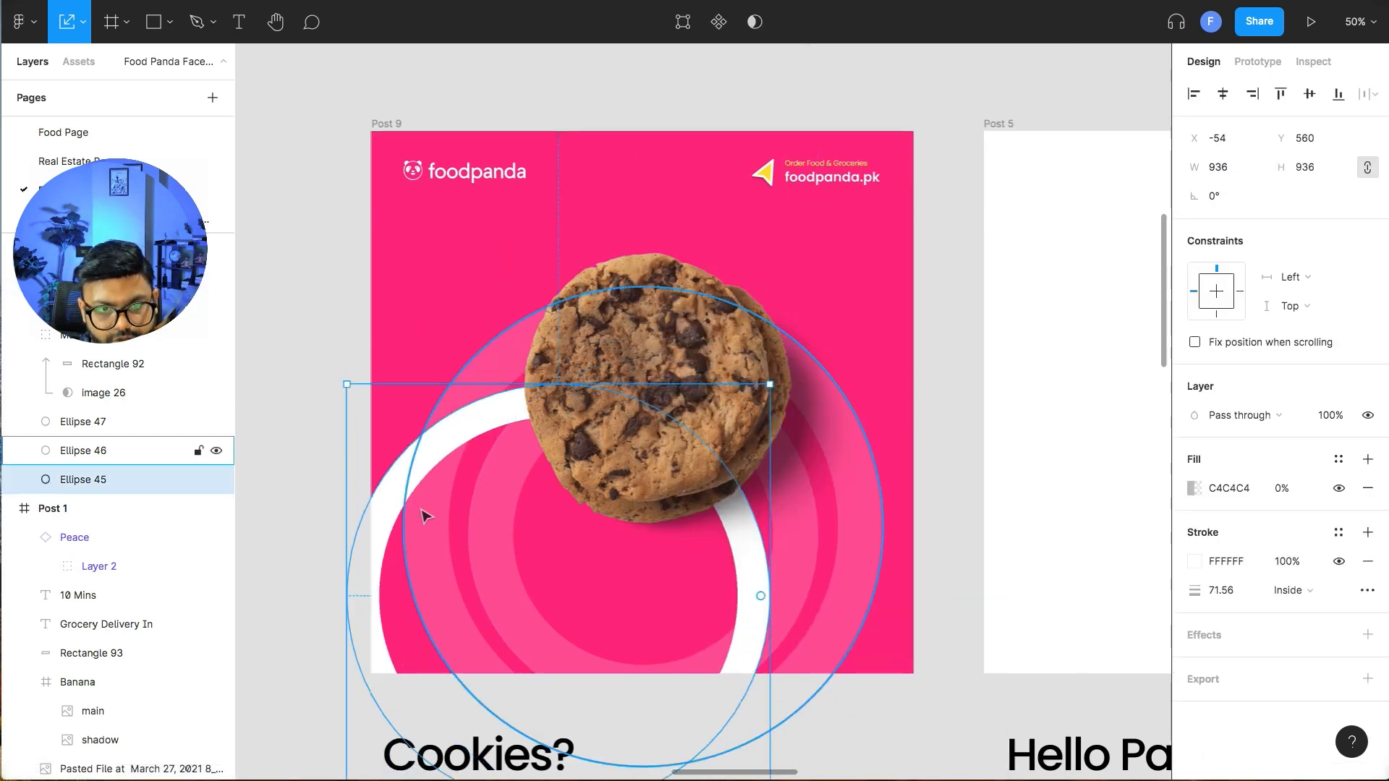
{"action": "left_click_drag", "start_coordinate": [425, 515], "coordinate": [510, 313]}
{"action": "left_click_drag", "start_coordinate": [854, 181], "coordinate": [725, 293]}
{"action": "left_click_drag", "start_coordinate": [457, 391], "coordinate": [524, 320]}
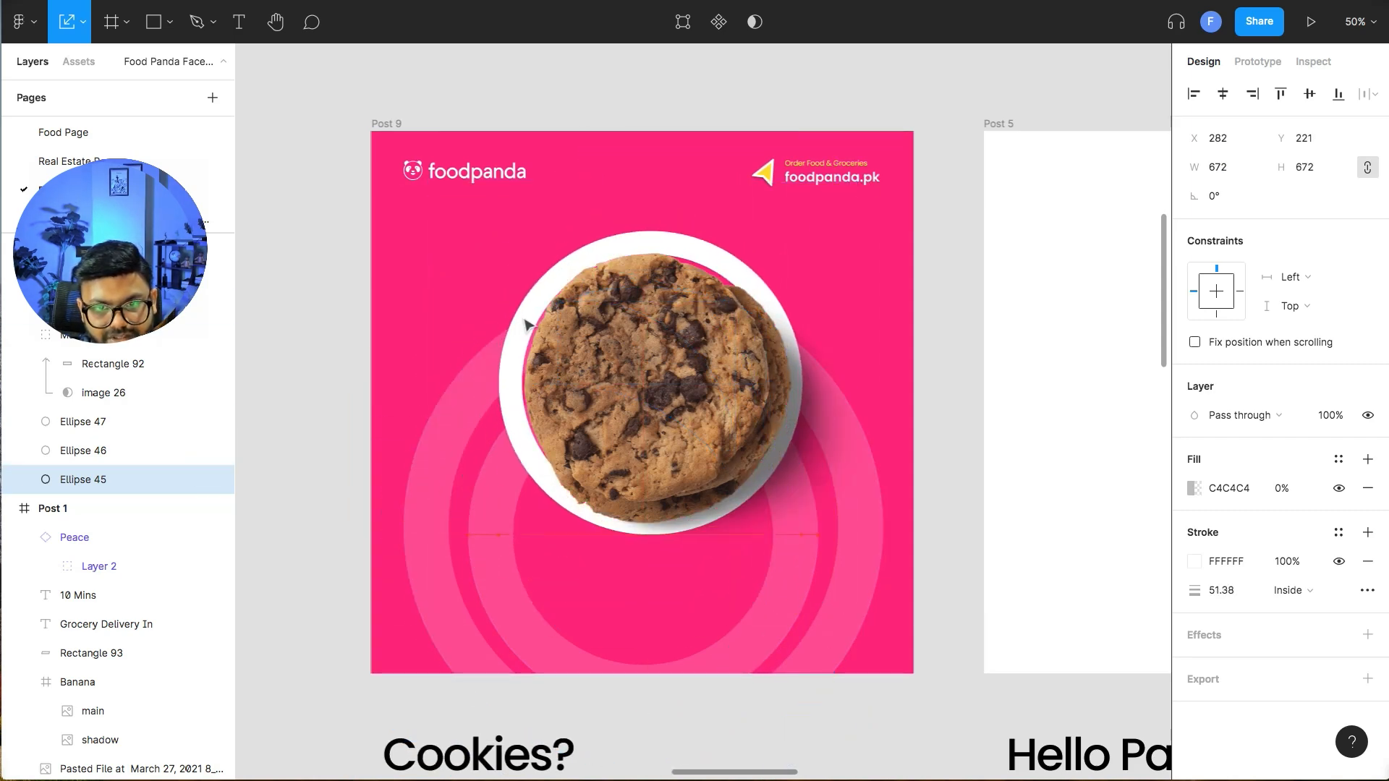
{"action": "left_click_drag", "start_coordinate": [802, 535], "coordinate": [834, 566]}
{"action": "left_click_drag", "start_coordinate": [790, 501], "coordinate": [774, 486]}
{"action": "left_click_drag", "start_coordinate": [823, 556], "coordinate": [851, 584]}
{"action": "left_click_drag", "start_coordinate": [795, 509], "coordinate": [784, 501]}
- Move the translucent ring, Ellipse 46, around the white ring and resize it to about 1060 × 1060
{"action": "left_click_drag", "start_coordinate": [861, 543], "coordinate": [874, 405]}
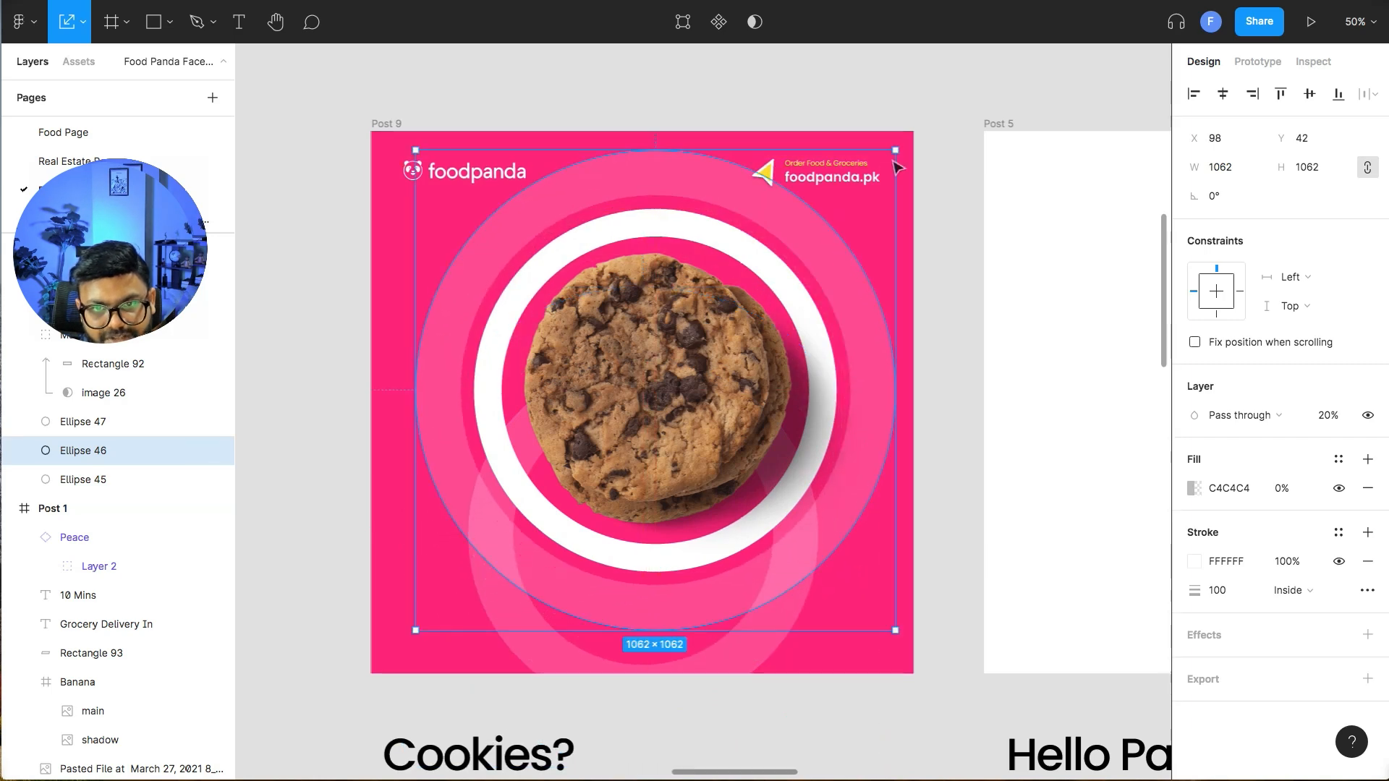
{"action": "left_click_drag", "start_coordinate": [892, 152], "coordinate": [842, 202]}
{"action": "left_click_drag", "start_coordinate": [447, 484], "coordinate": [474, 449]}
{"action": "left_click_drag", "start_coordinate": [863, 597], "coordinate": [911, 637]}
{"action": "left_click_drag", "start_coordinate": [831, 551], "coordinate": [814, 528]}
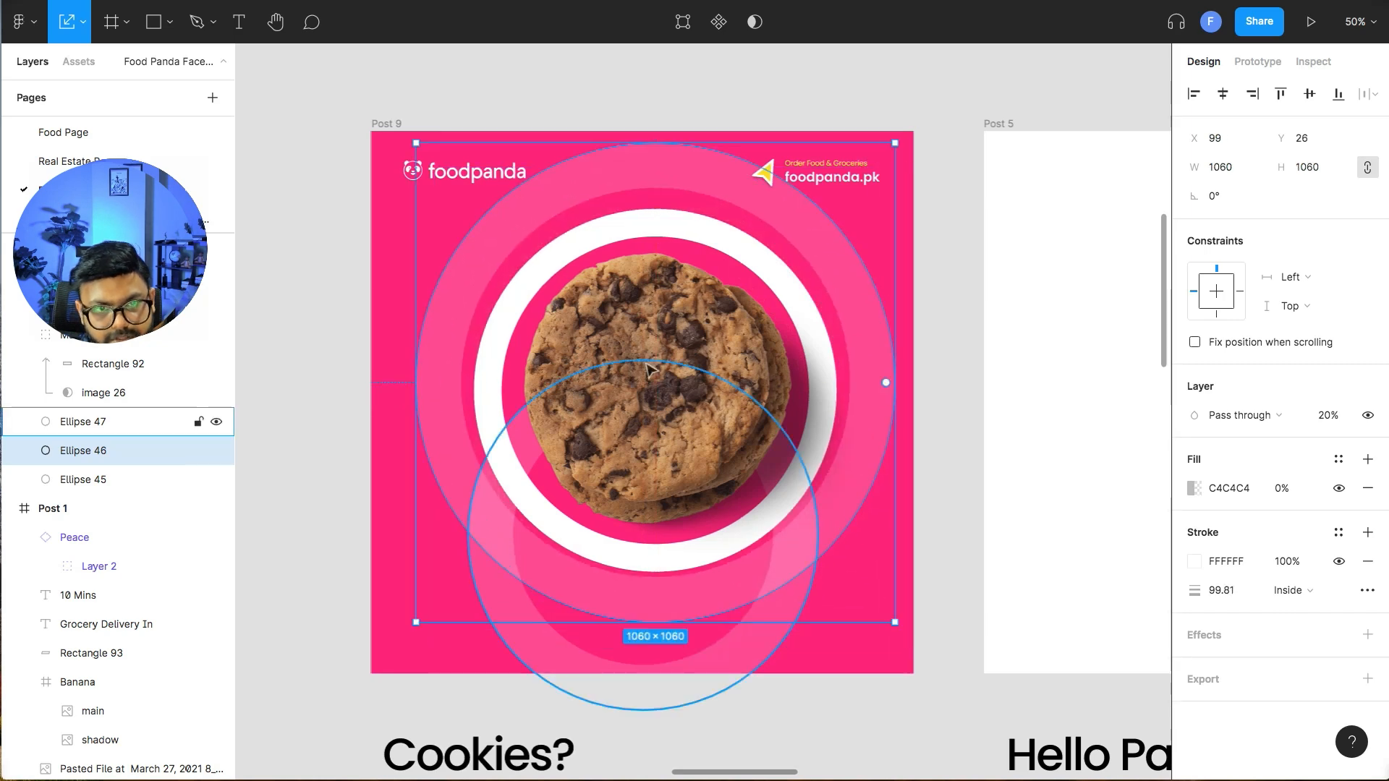
- Move the foodpanda logo and web address to the bottom of Post 9 and delete the lower translucent ring, Ellipse 47
{"action": "left_click", "coordinate": [466, 174]}
{"action": "left_click_drag", "start_coordinate": [805, 174], "coordinate": [803, 641]}
{"action": "left_click", "coordinate": [800, 701]}
{"action": "left_click", "coordinate": [671, 676]}
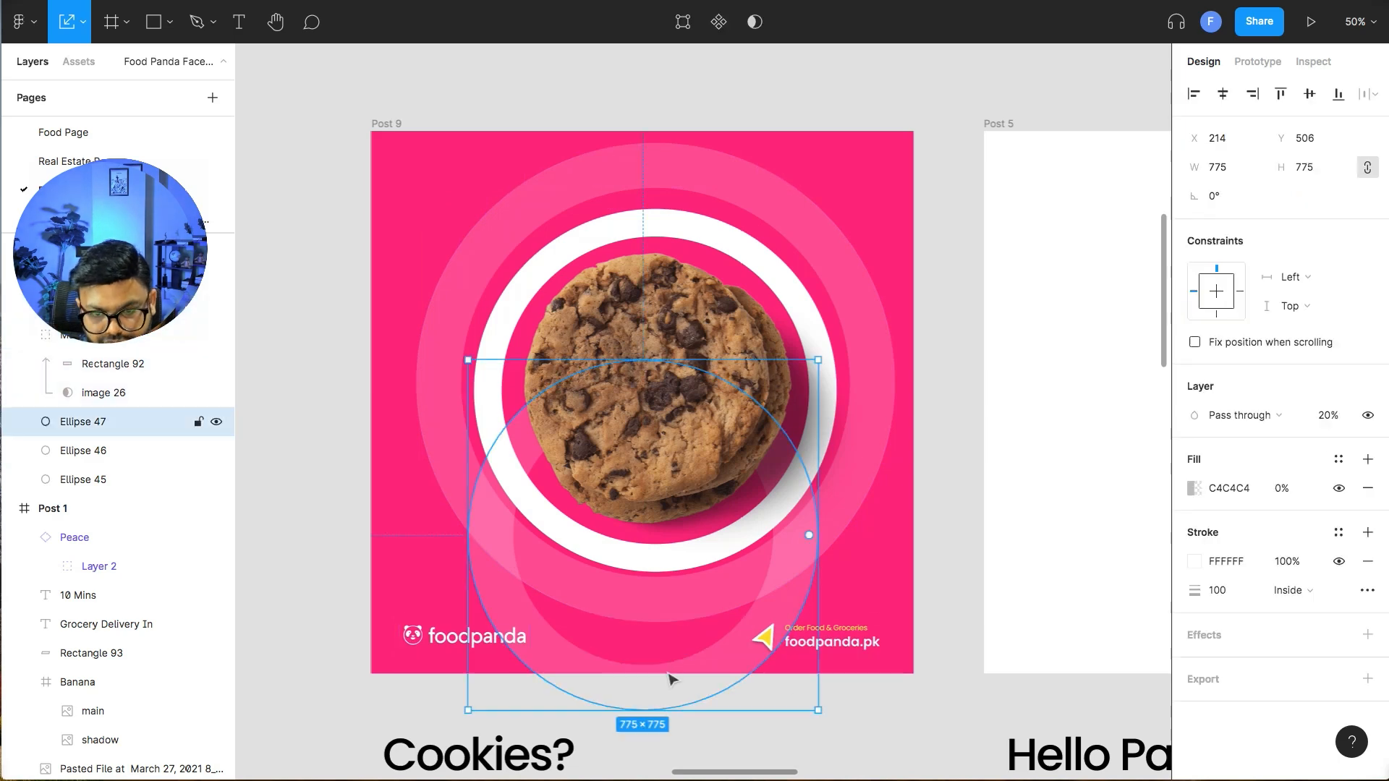
{"action": "key", "text": "Delete"}
- Move the Cookies frame beneath Ellipse 46 and Ellipse 45 in Post 9's layer order
{"action": "left_click", "coordinate": [639, 185]}
{"action": "left_click", "coordinate": [646, 230], "text": "shift"}
{"action": "key", "text": "Escape"}
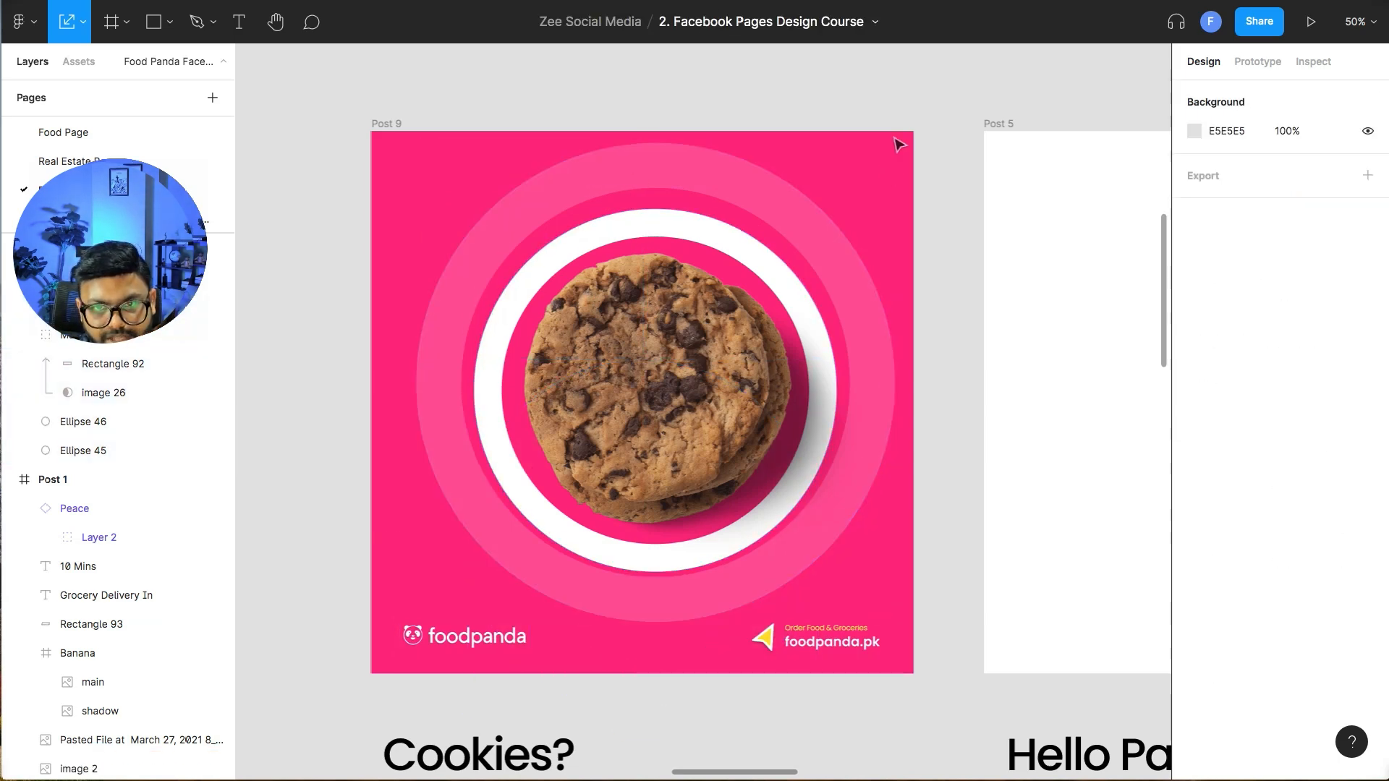
{"action": "right_click", "coordinate": [609, 327]}
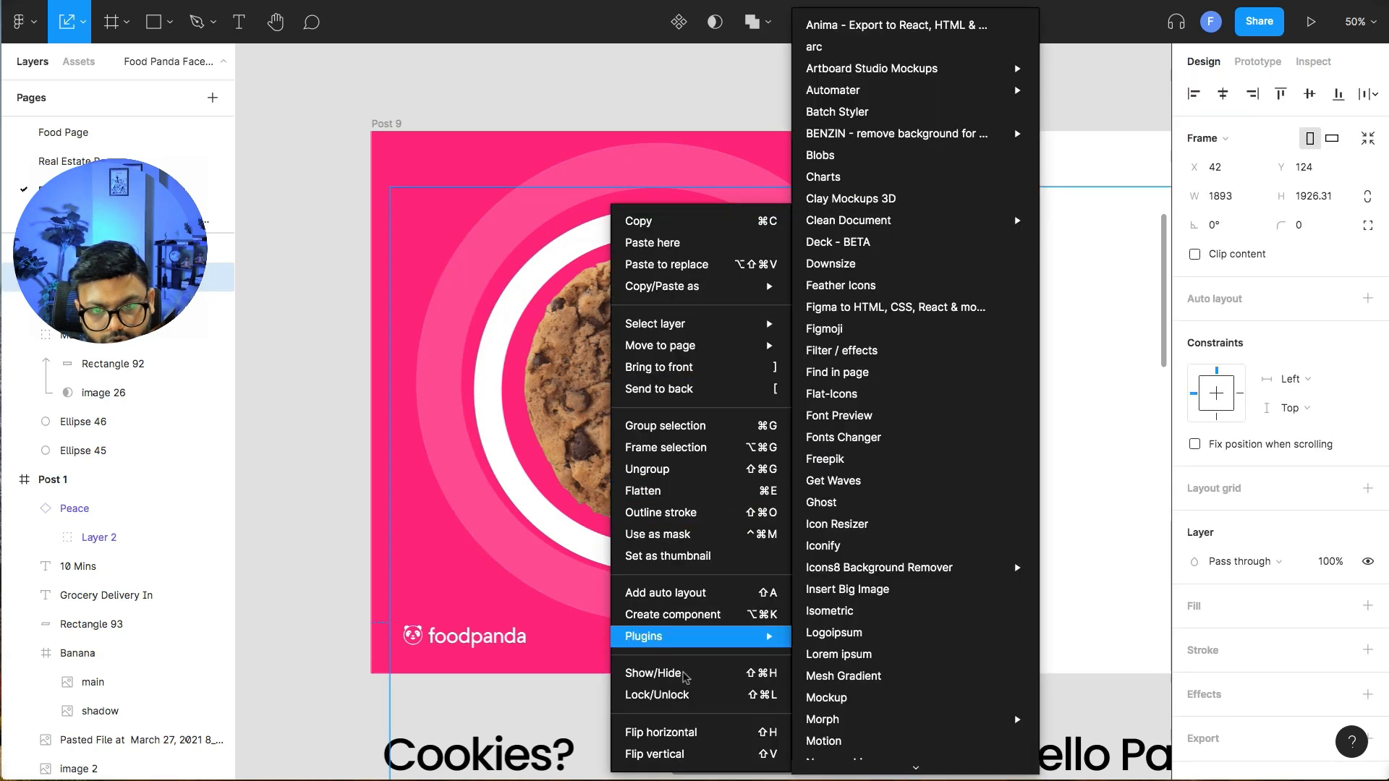
{"action": "left_click", "coordinate": [314, 322]}
{"action": "left_click", "coordinate": [637, 209]}
{"action": "left_click", "coordinate": [638, 169], "text": "shift"}
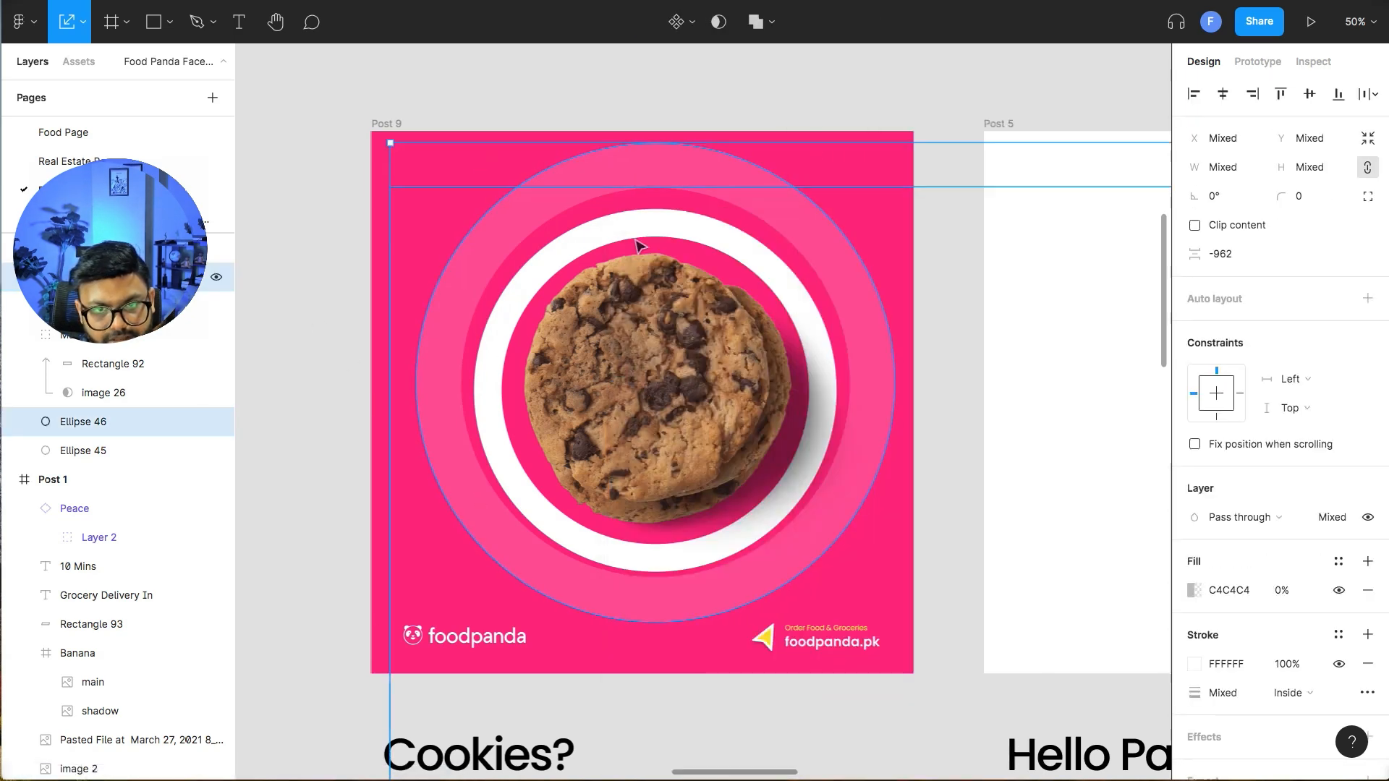
{"action": "key", "text": "Escape"}
{"action": "left_click", "coordinate": [491, 372]}
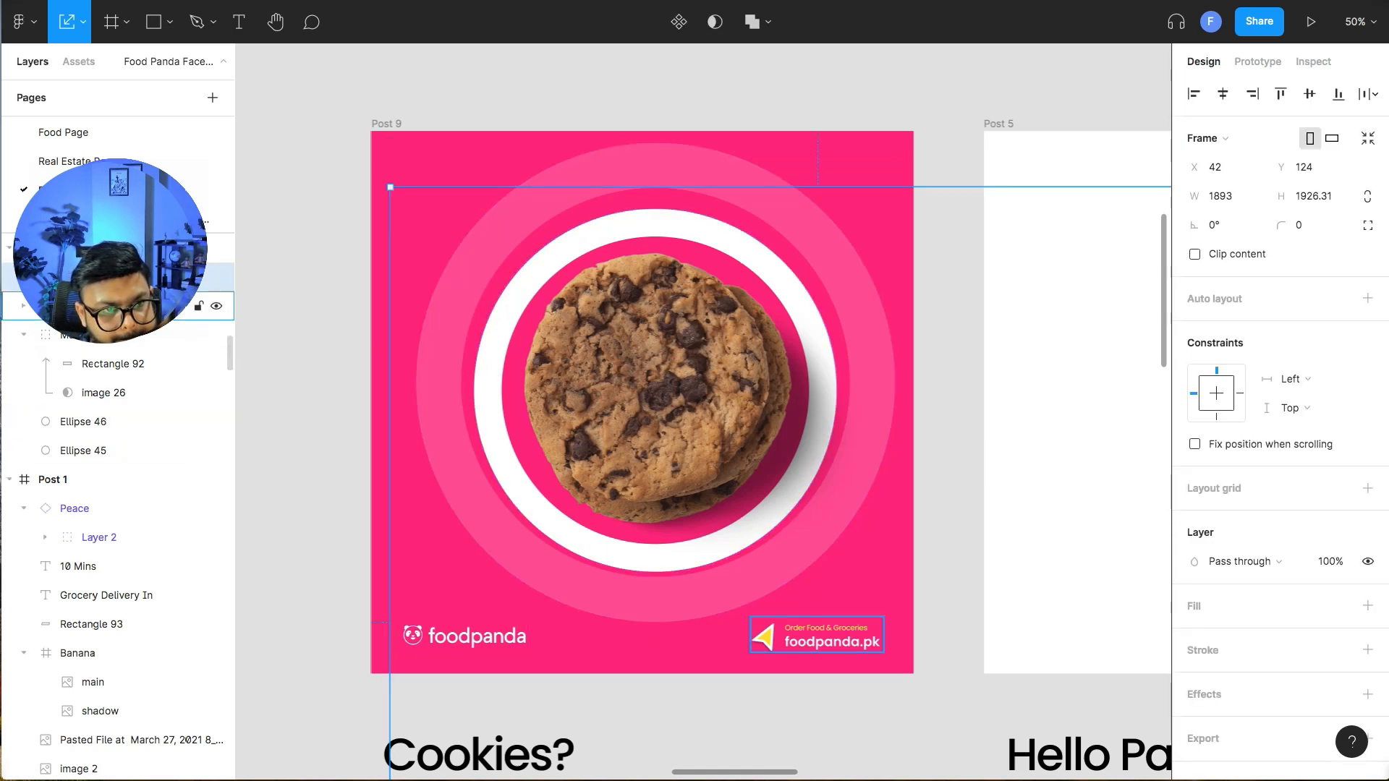
{"action": "left_click", "coordinate": [23, 277]}
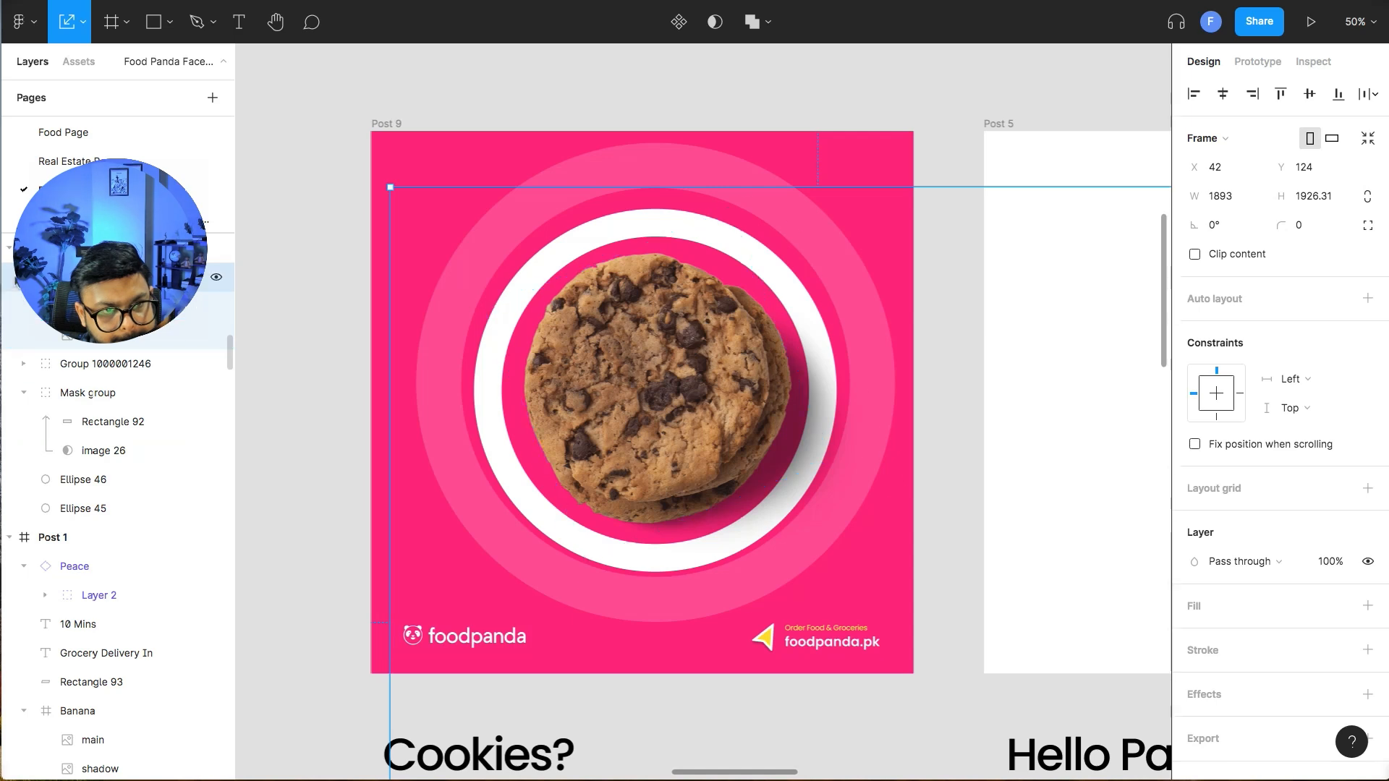
{"action": "key", "text": "Escape"}
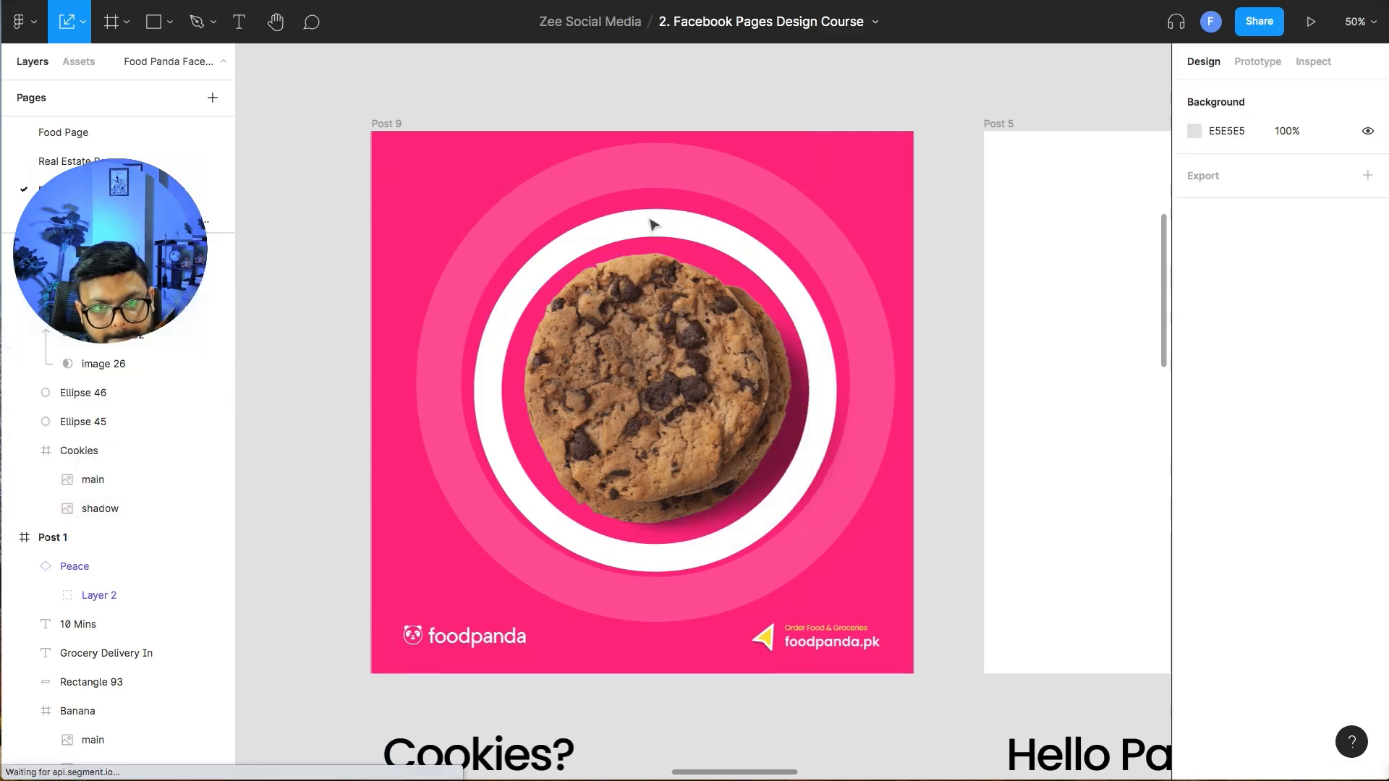
- Set the stroke width of the white ring, Ellipse 45, to 99
{"action": "left_click", "coordinate": [651, 234]}
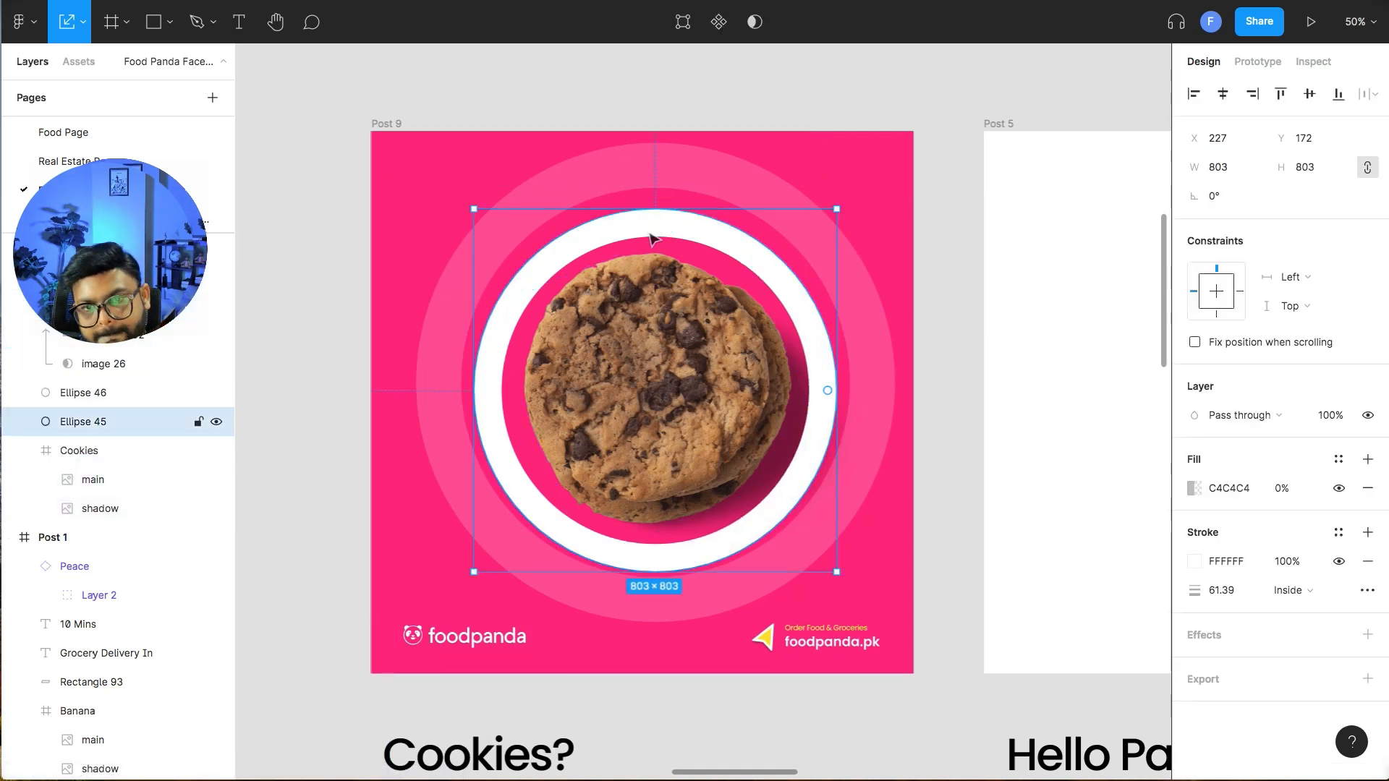
{"action": "left_click", "coordinate": [697, 173]}
{"action": "left_click", "coordinate": [696, 235]}
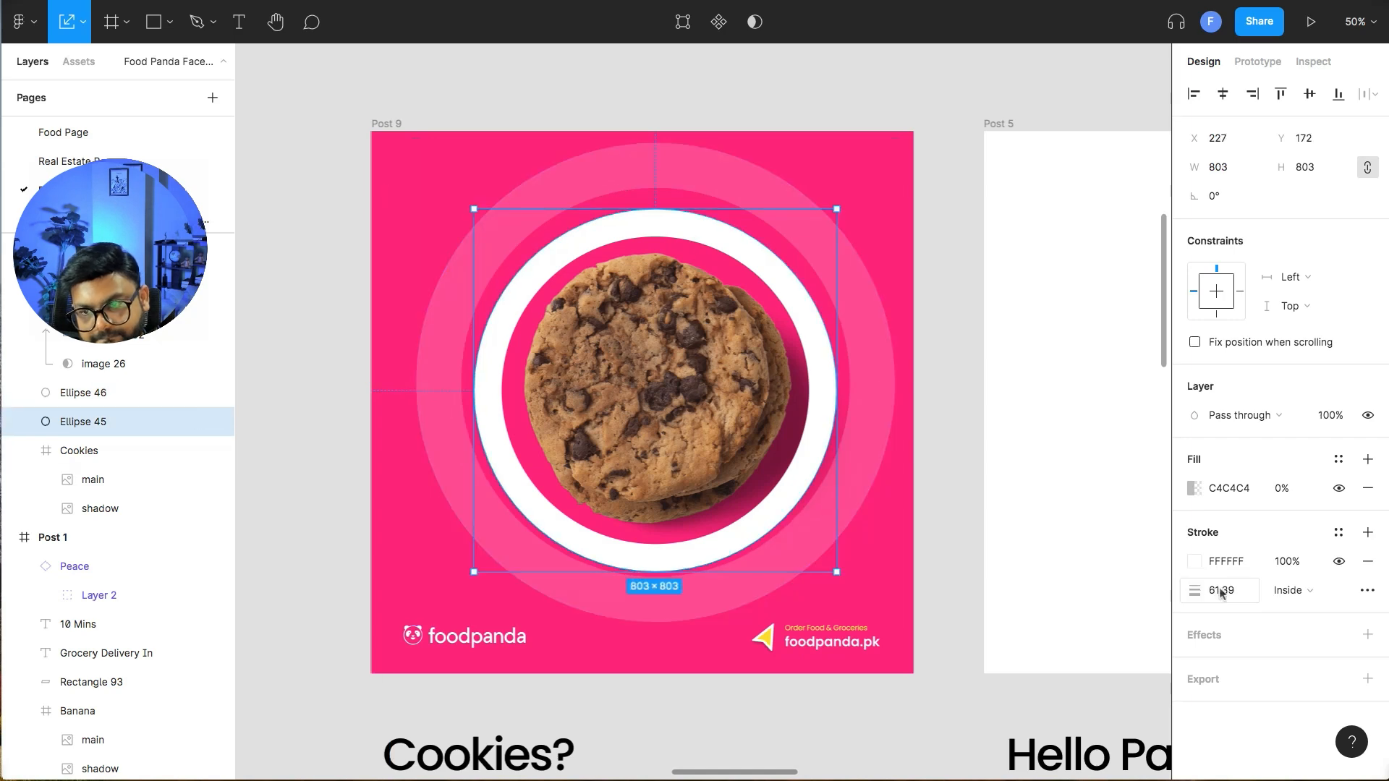
{"action": "key", "text": "Return"}
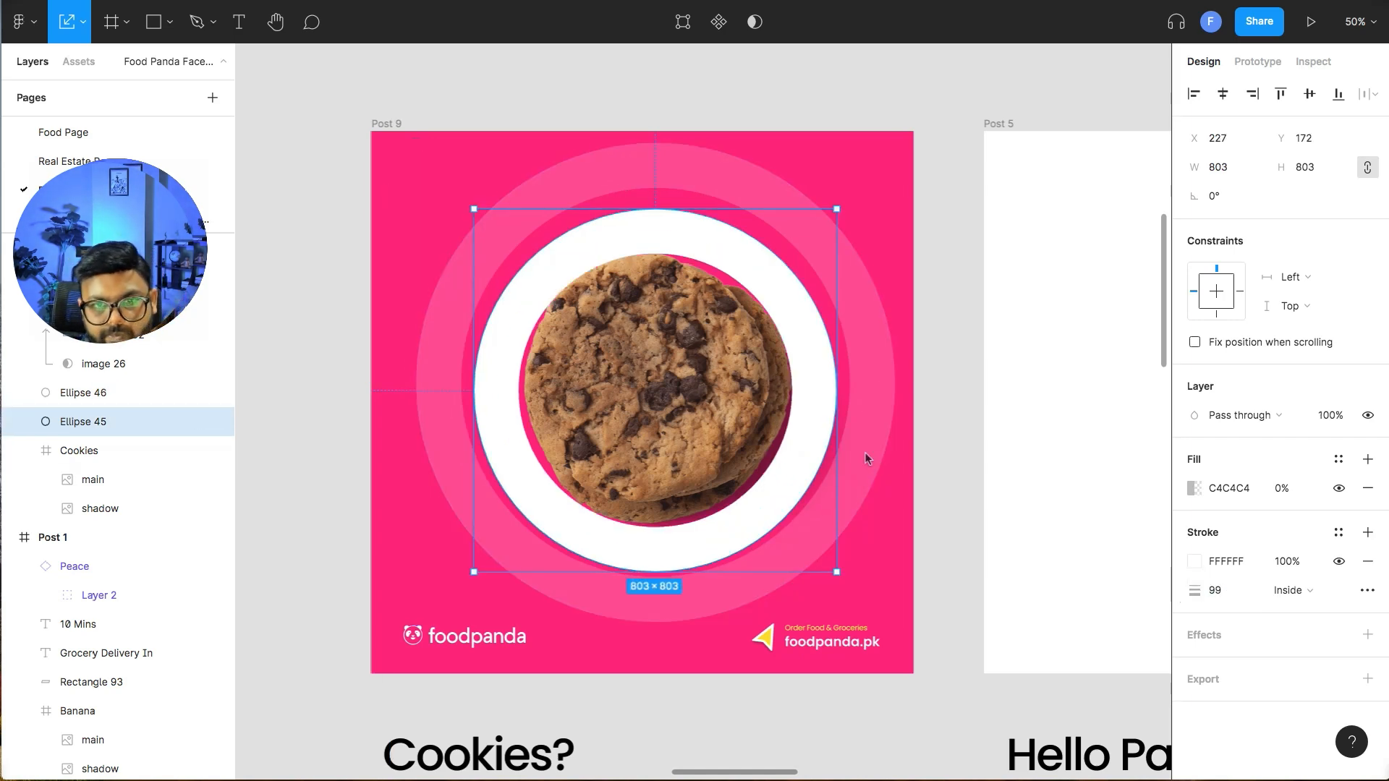
{"action": "left_click", "coordinate": [675, 410]}
{"action": "left_click_drag", "start_coordinate": [388, 186], "coordinate": [561, 357]}
{"action": "key", "text": "ctrl+z"}
- Scale down the main and shadow cookie images together and centre them inside the white ring
{"action": "left_click", "coordinate": [87, 479]}
{"action": "left_click", "coordinate": [101, 510], "text": "shift"}
{"action": "left_click_drag", "start_coordinate": [474, 187], "coordinate": [546, 262]}
{"action": "left_click_drag", "start_coordinate": [670, 425], "coordinate": [624, 392]}
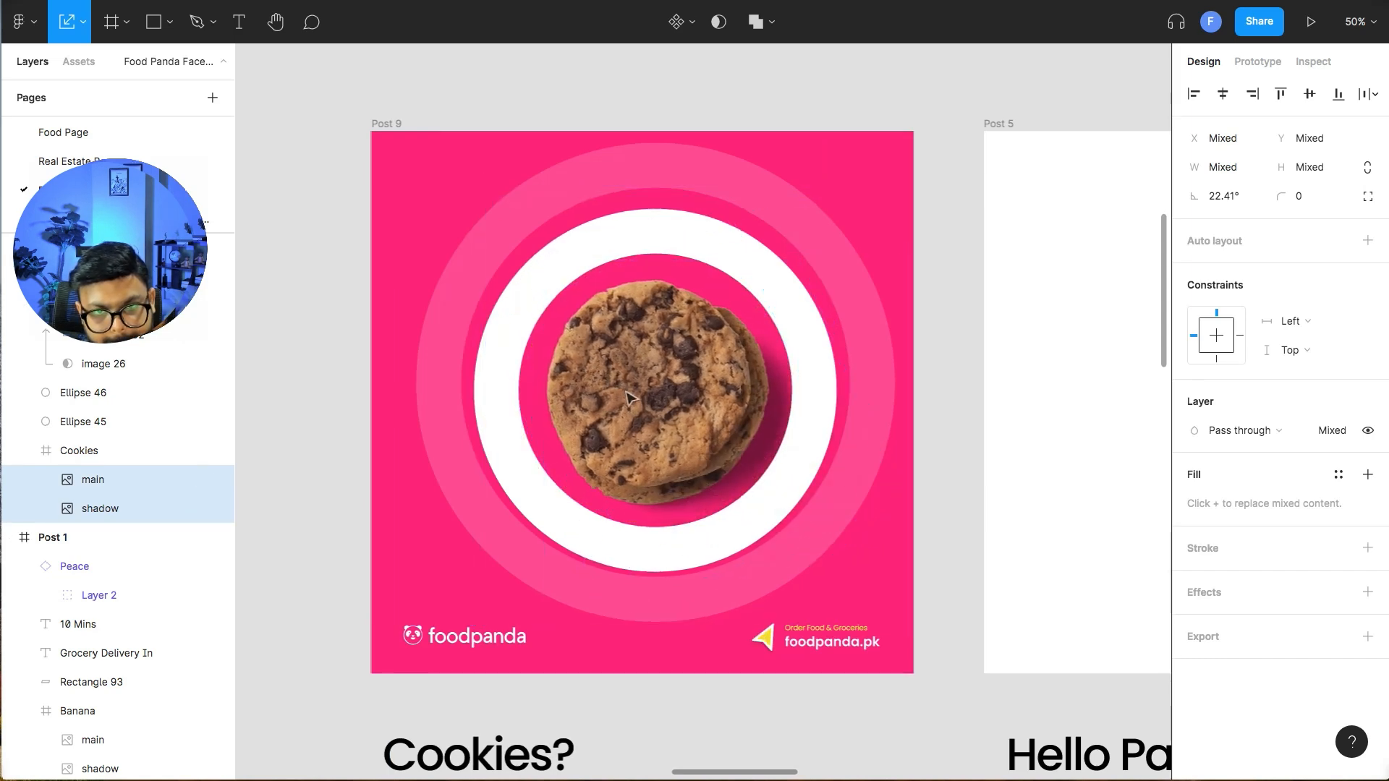
{"action": "left_click", "coordinate": [328, 359]}
- Scale Ellipse 46, Ellipse 45 and the Cookies frame down together, with Ellipse 46 about 908 wide, and reposition them in Post 9's upper middle
{"action": "left_click", "coordinate": [515, 257]}
{"action": "left_click", "coordinate": [83, 421], "text": "shift"}
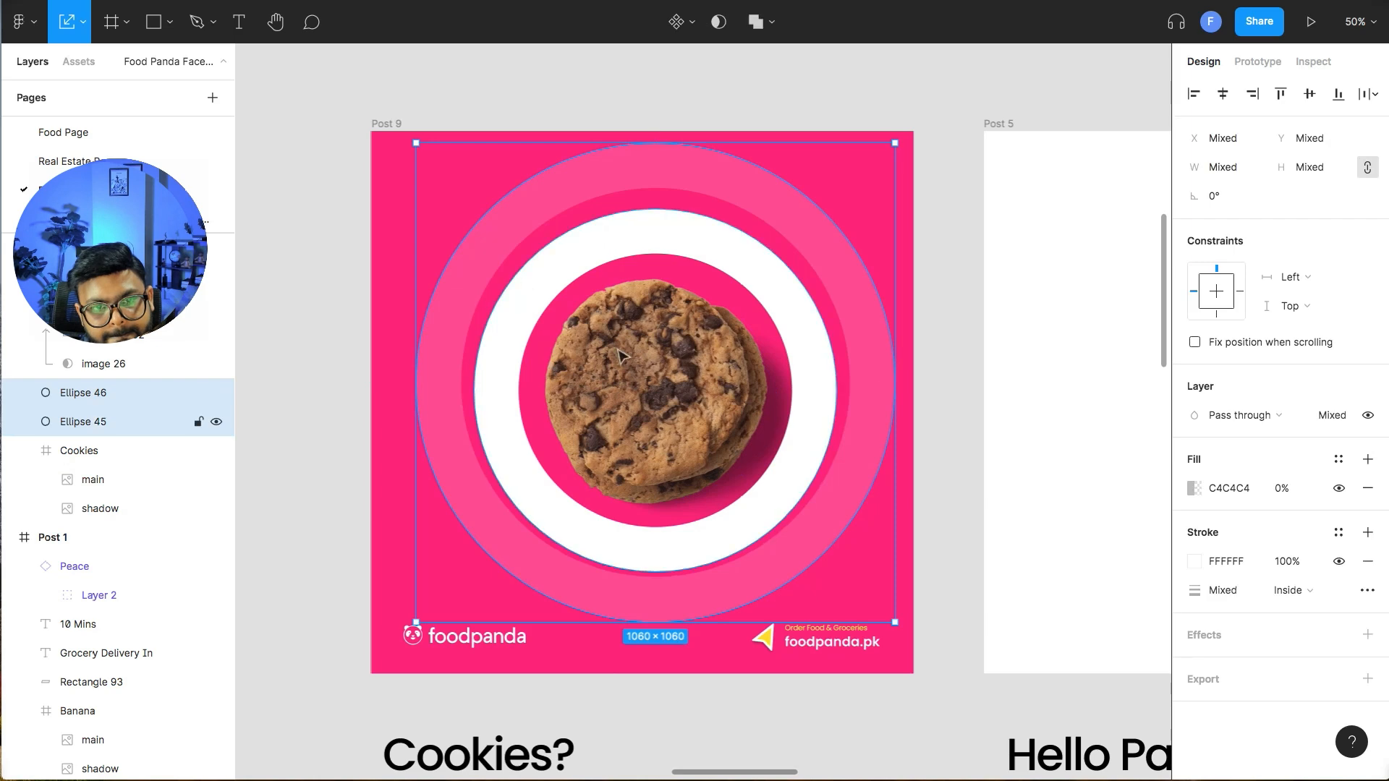
{"action": "left_click", "coordinate": [79, 450], "text": "shift"}
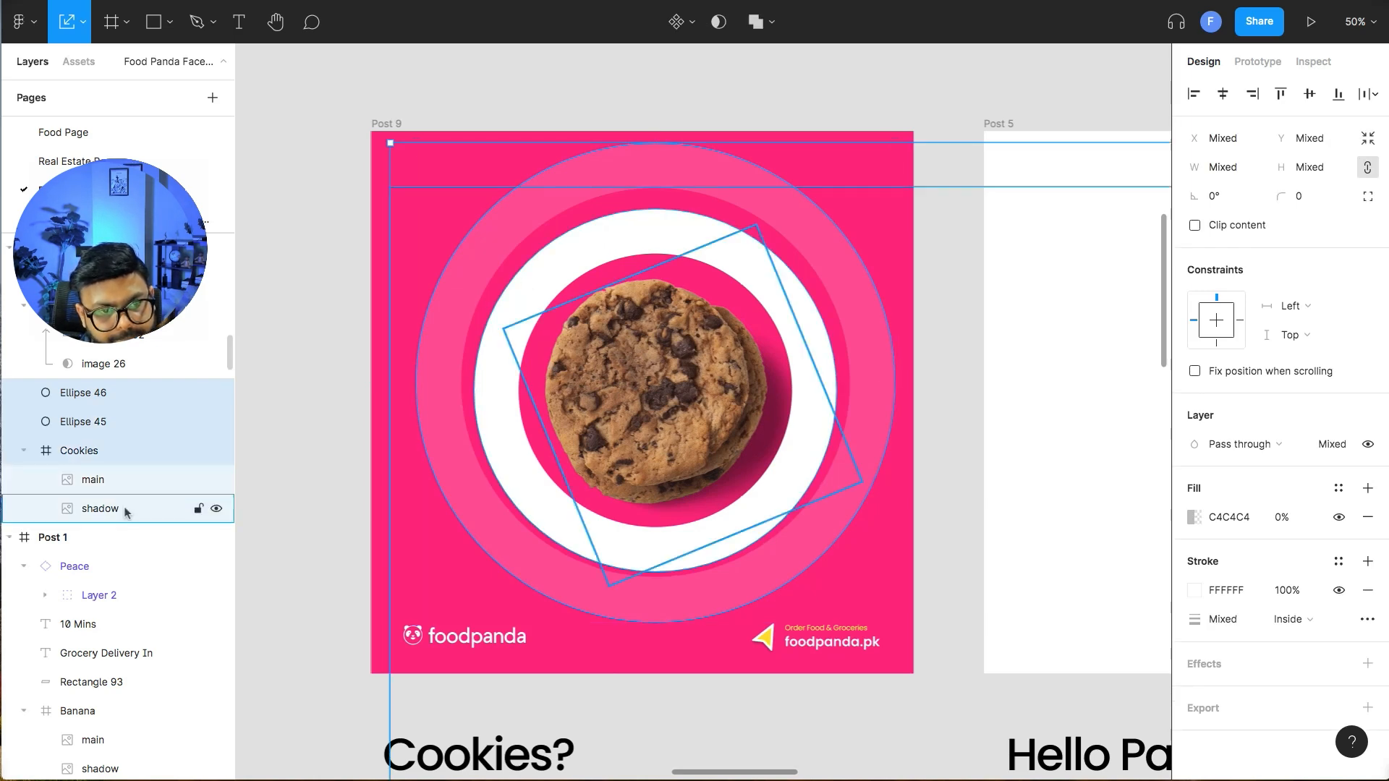
{"action": "left_click_drag", "start_coordinate": [387, 144], "coordinate": [589, 273]}
{"action": "left_click_drag", "start_coordinate": [760, 423], "coordinate": [679, 317]}
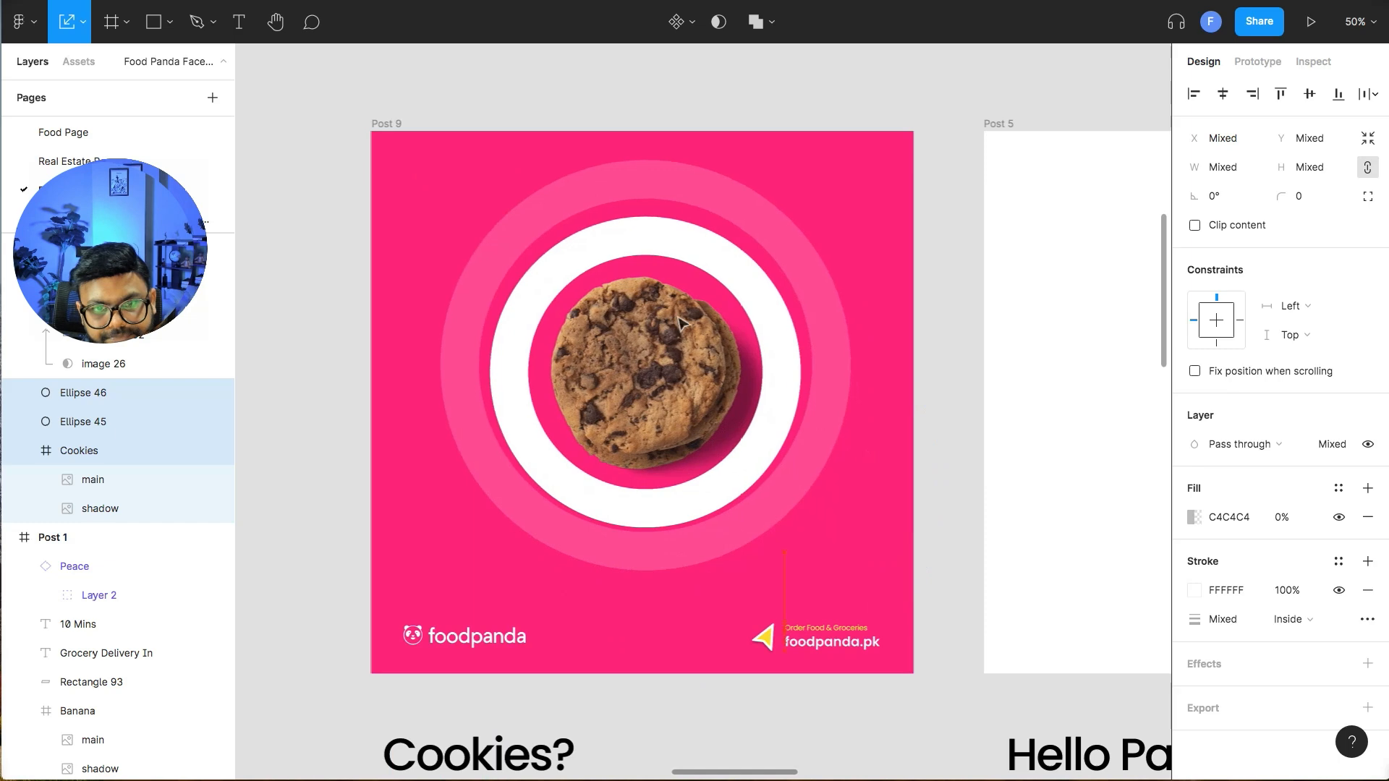
{"action": "left_click", "coordinate": [978, 593]}
- Centre Ellipse 46 around the white ring and shift both rings and the cookies slightly down
{"action": "left_click", "coordinate": [828, 319]}
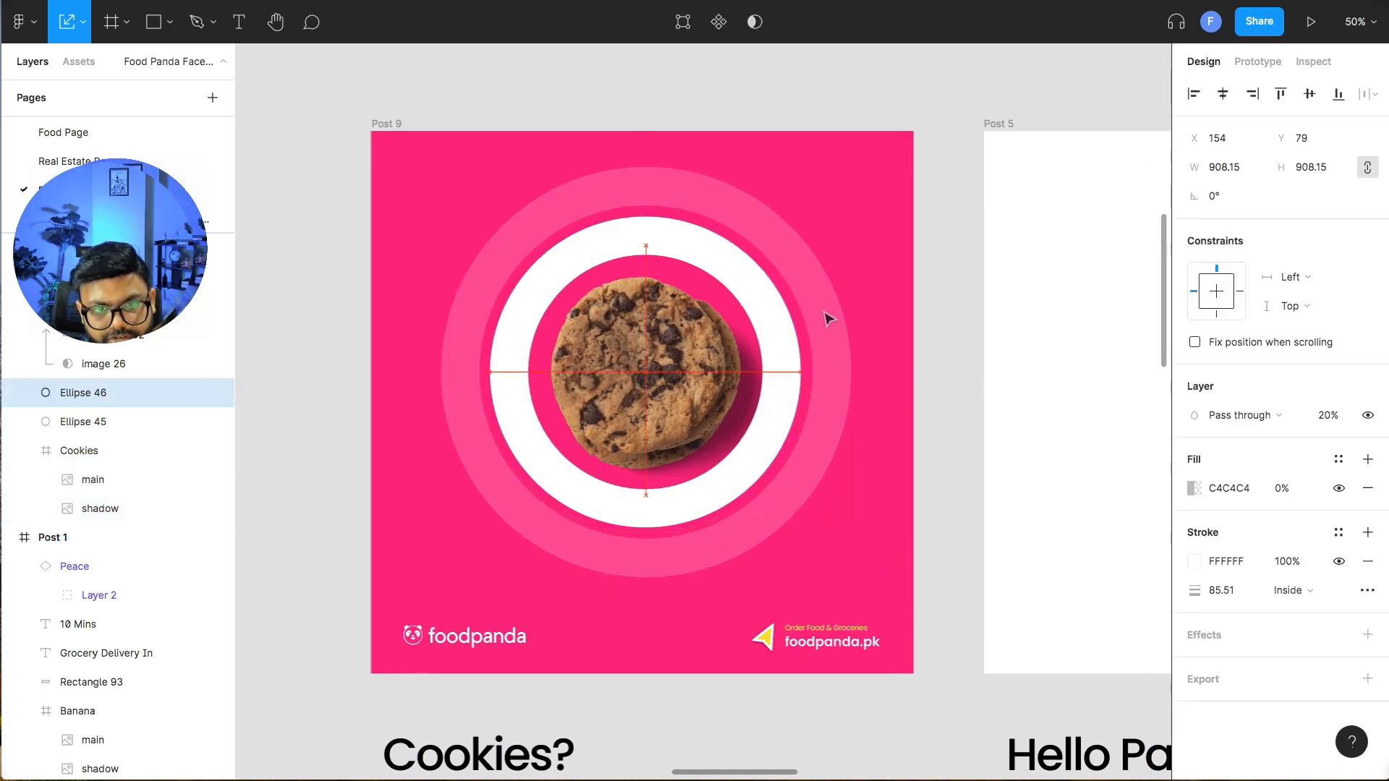
{"action": "left_click", "coordinate": [353, 343]}
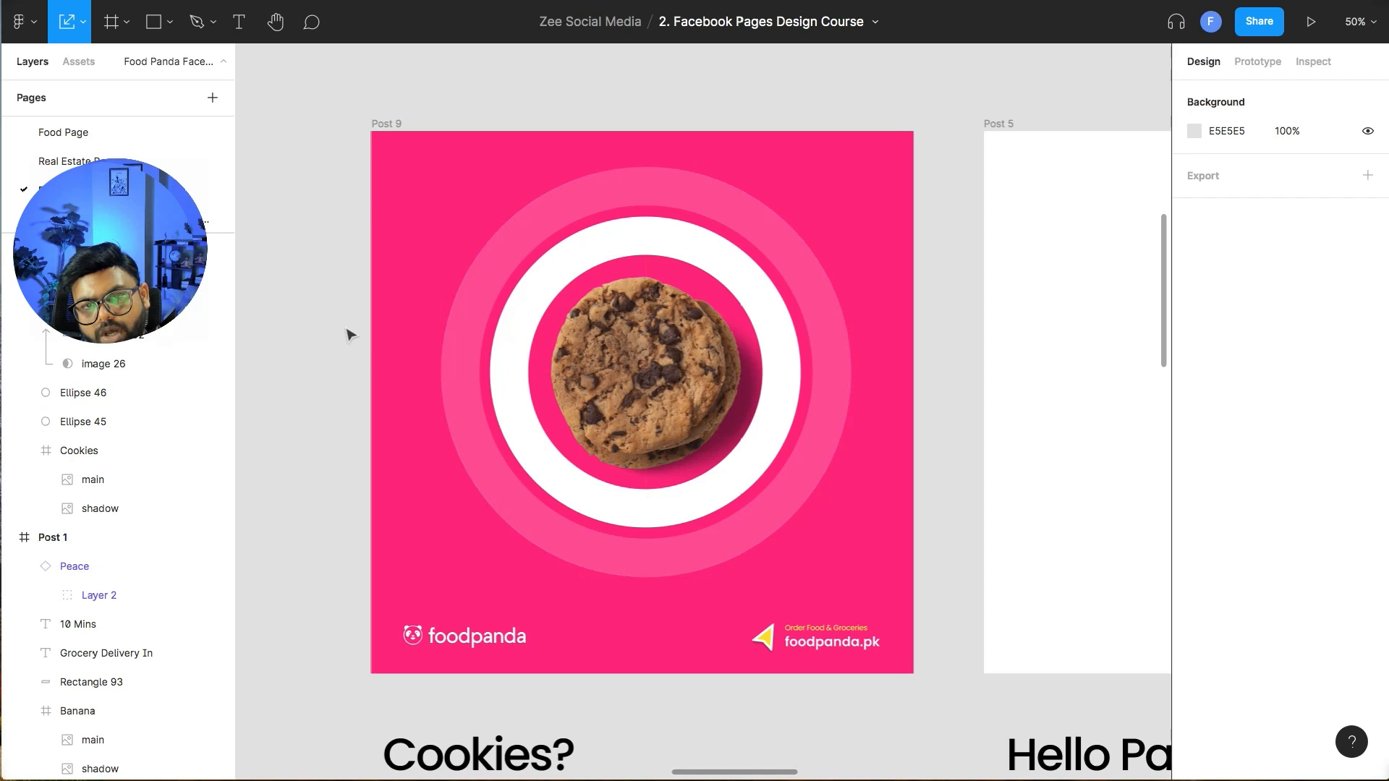
{"action": "left_click", "coordinate": [642, 543]}
{"action": "left_click", "coordinate": [649, 467], "text": "shift"}
{"action": "left_click", "coordinate": [661, 260], "text": "shift"}
{"action": "left_click_drag", "start_coordinate": [661, 201], "coordinate": [660, 223]}
{"action": "left_click", "coordinate": [305, 363]}
- Copy the "Grocery Delivery In" text from Post 1 into Post 9 and change its wording to "Cookies?"
{"action": "left_click_drag", "start_coordinate": [390, 277], "coordinate": [306, 621]}
{"action": "left_click", "coordinate": [159, 653]}
{"action": "left_click_drag", "start_coordinate": [513, 641], "coordinate": [475, 537]}
{"action": "double_click", "coordinate": [475, 537]}
{"action": "type", "text": "co"}
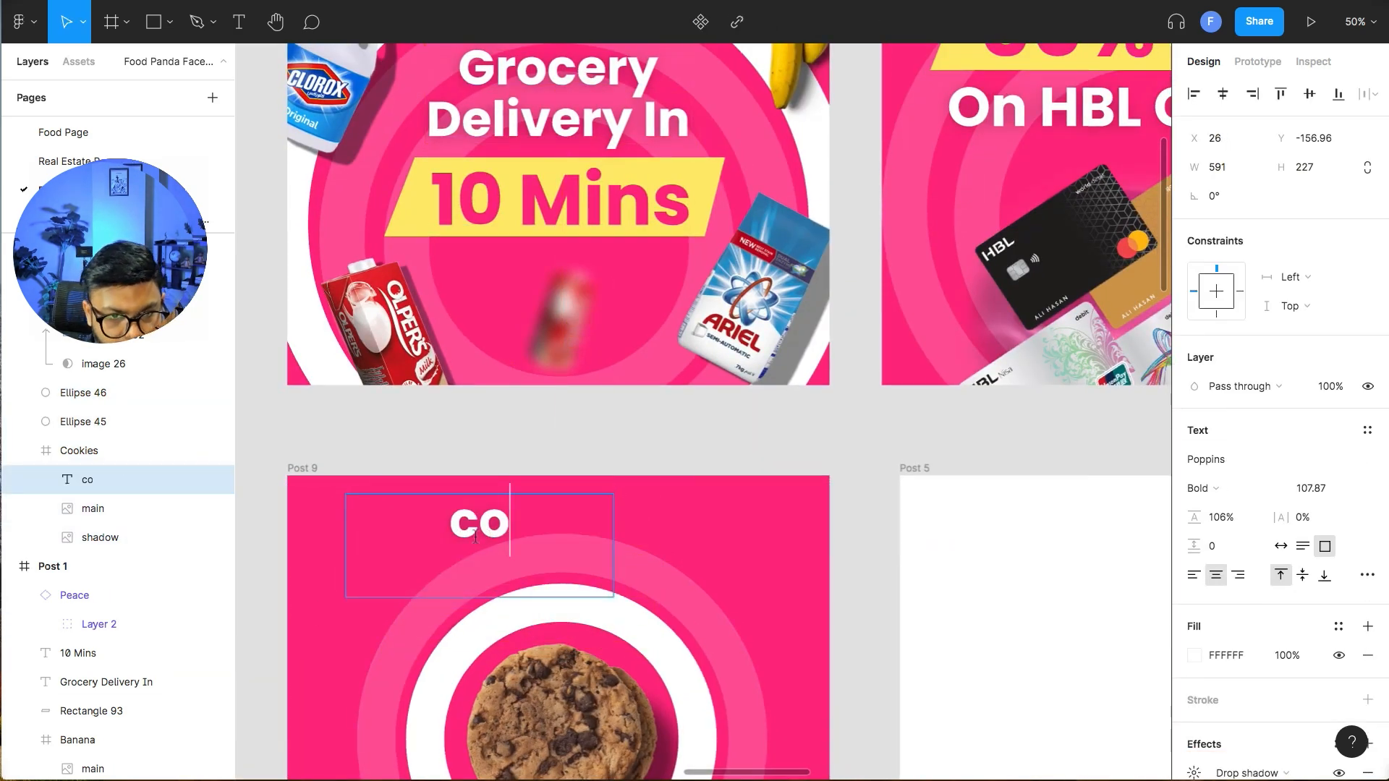
{"action": "type", "text": "okies"}
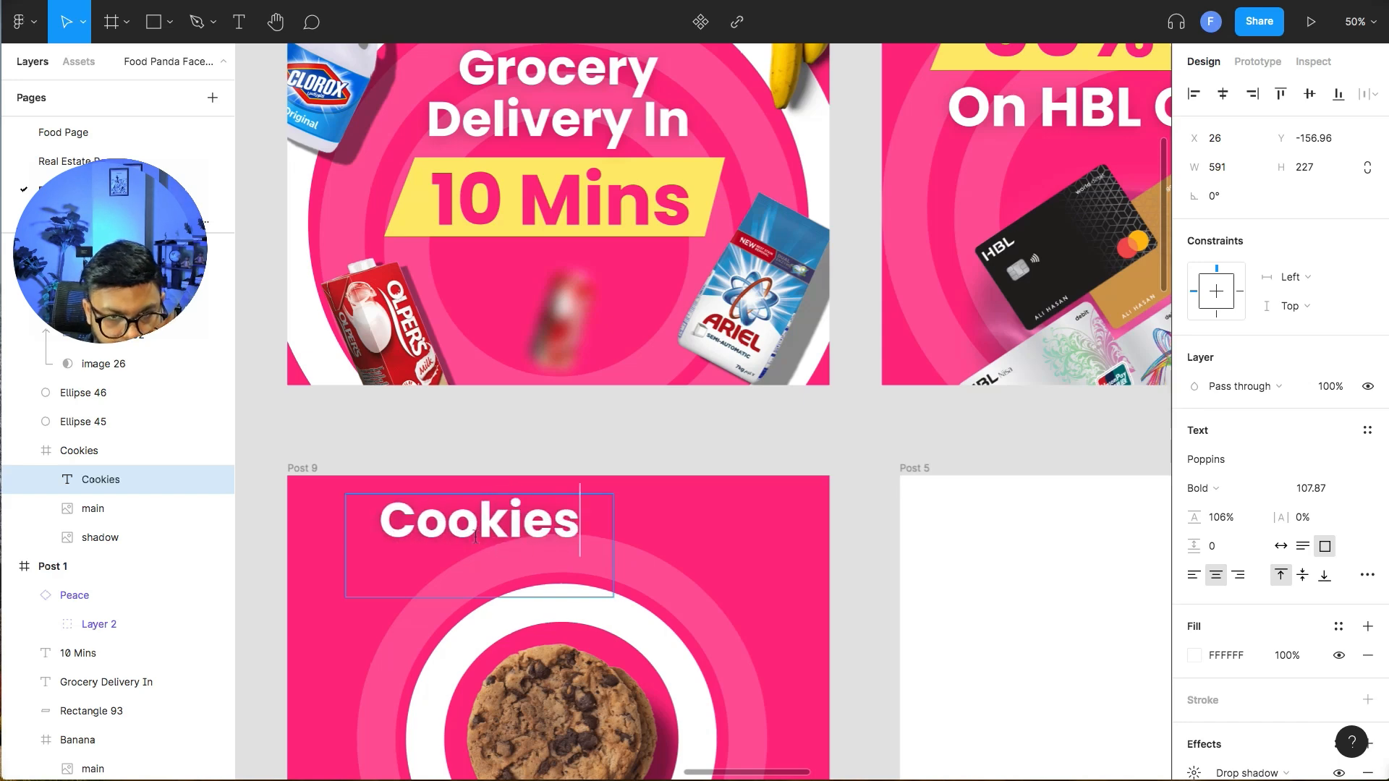
{"action": "type", "text": "?"}
- Scale the "Cookies?" text up to about 1471 × 351 so it spans the full width across Post 9's upper part
{"action": "scroll", "coordinate": [506, 458], "scroll_direction": "down", "scroll_amount": 4}
{"action": "left_click_drag", "start_coordinate": [506, 452], "coordinate": [507, 417]}
{"action": "key", "text": "k"}
{"action": "left_click_drag", "start_coordinate": [614, 415], "coordinate": [797, 502]}
{"action": "left_click_drag", "start_coordinate": [653, 428], "coordinate": [593, 426]}
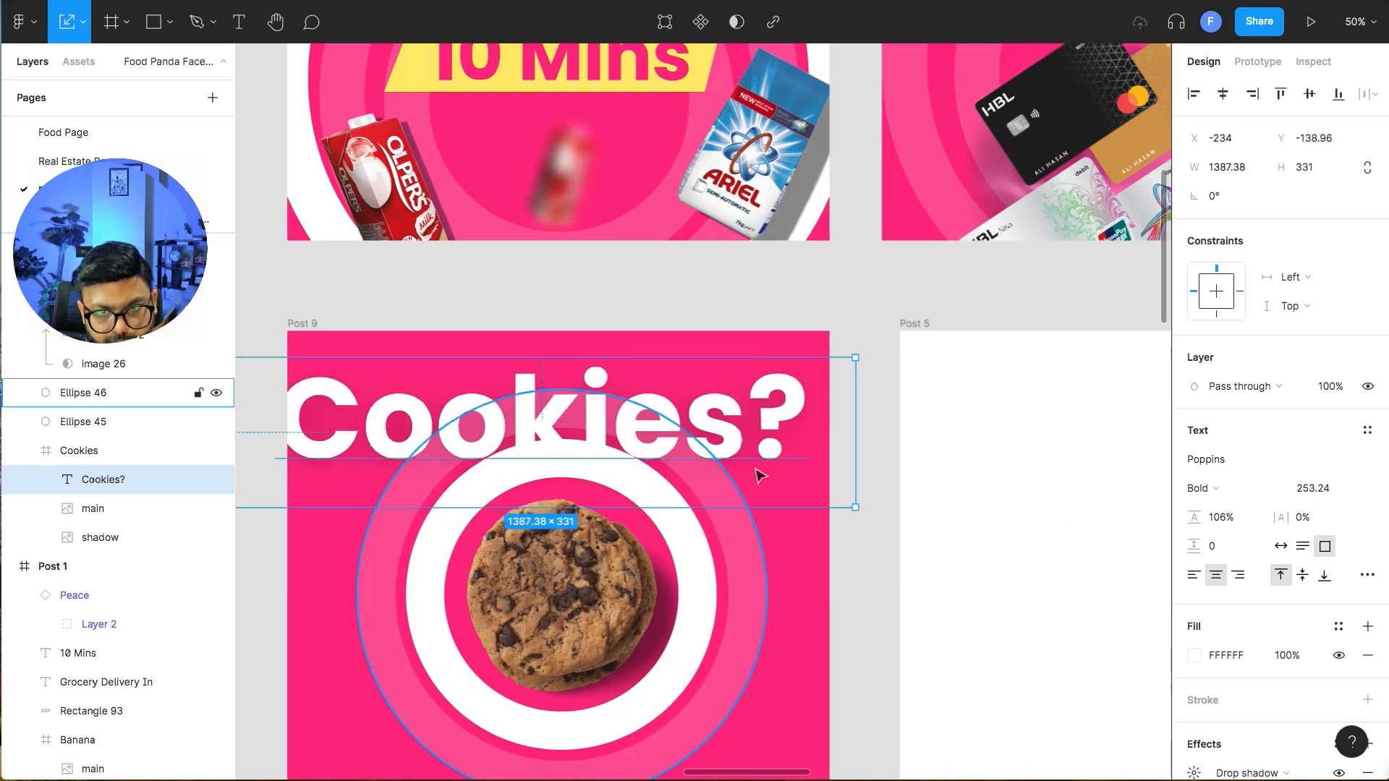
{"action": "left_click_drag", "start_coordinate": [855, 507], "coordinate": [891, 518]}
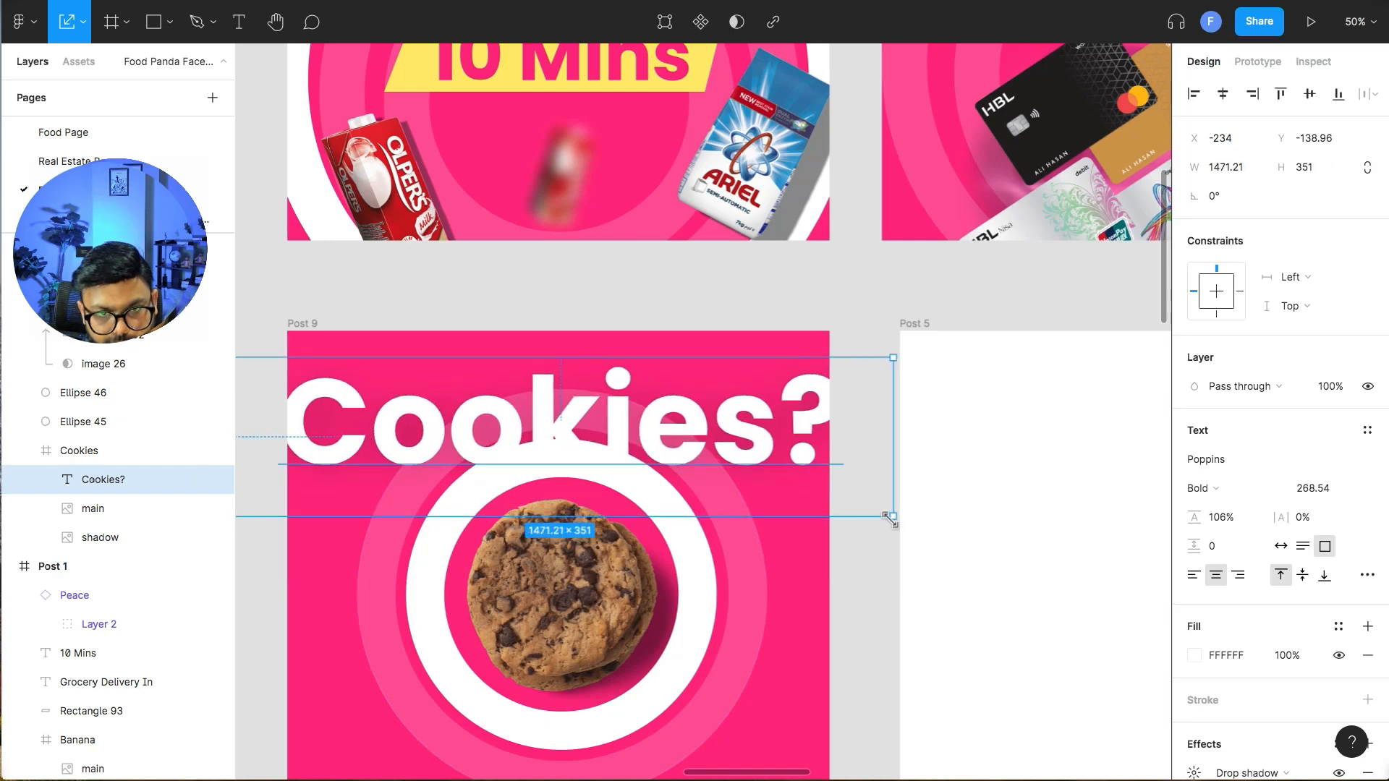
- Fill the "Cookies?" text with yellow FEEA70 and move its layer above Ellipse 46
{"action": "left_click", "coordinate": [697, 573]}
{"action": "scroll", "coordinate": [1154, 593], "scroll_direction": "down", "scroll_amount": 3}
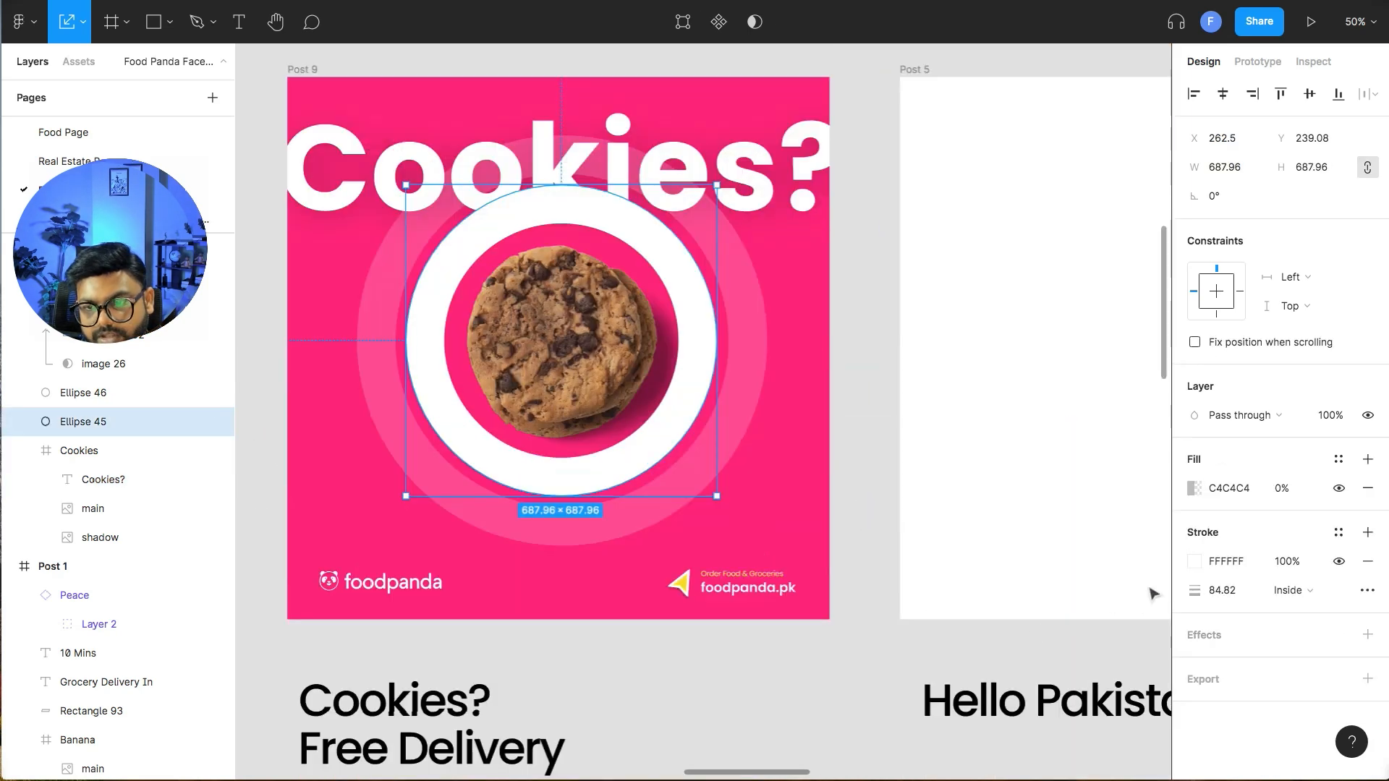
{"action": "left_click", "coordinate": [1195, 561]}
{"action": "key", "text": "Escape"}
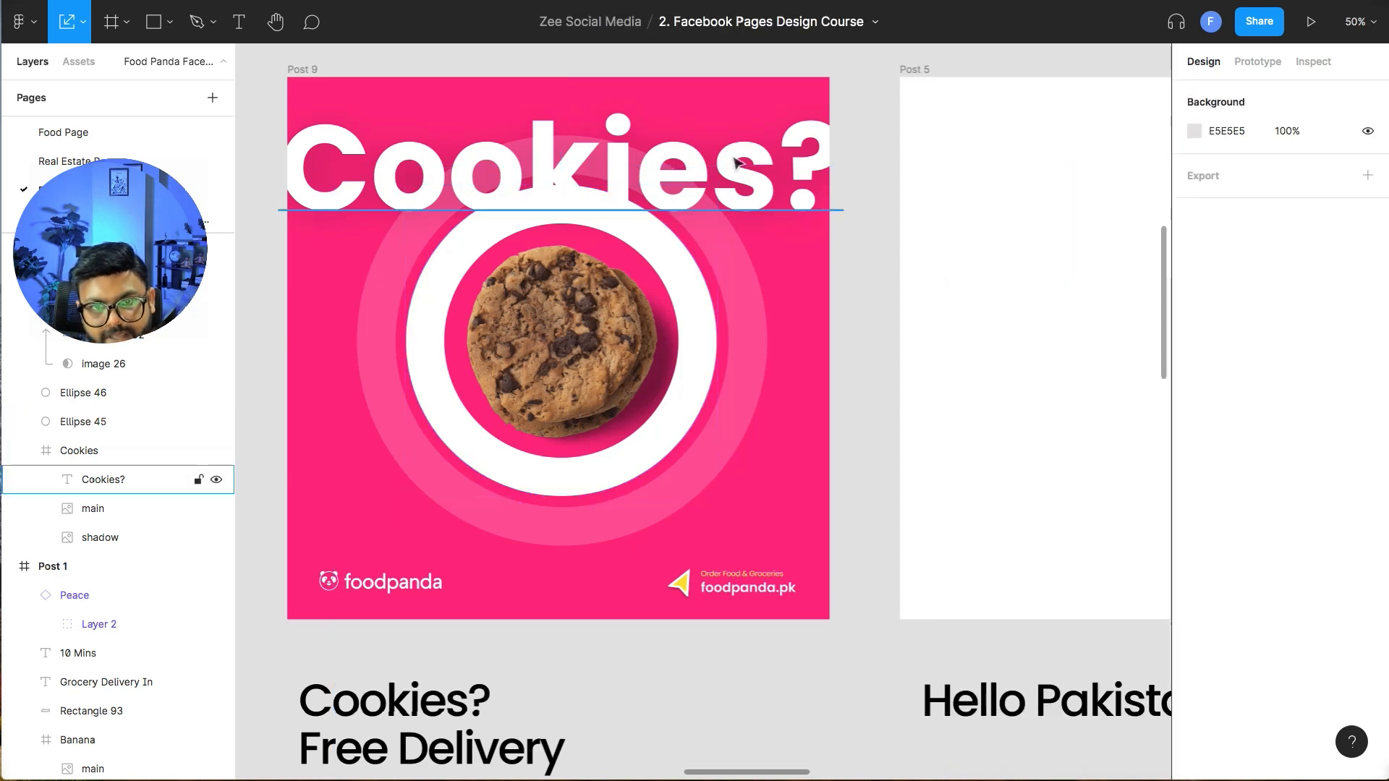
{"action": "left_click", "coordinate": [103, 480]}
{"action": "left_click", "coordinate": [1194, 655]}
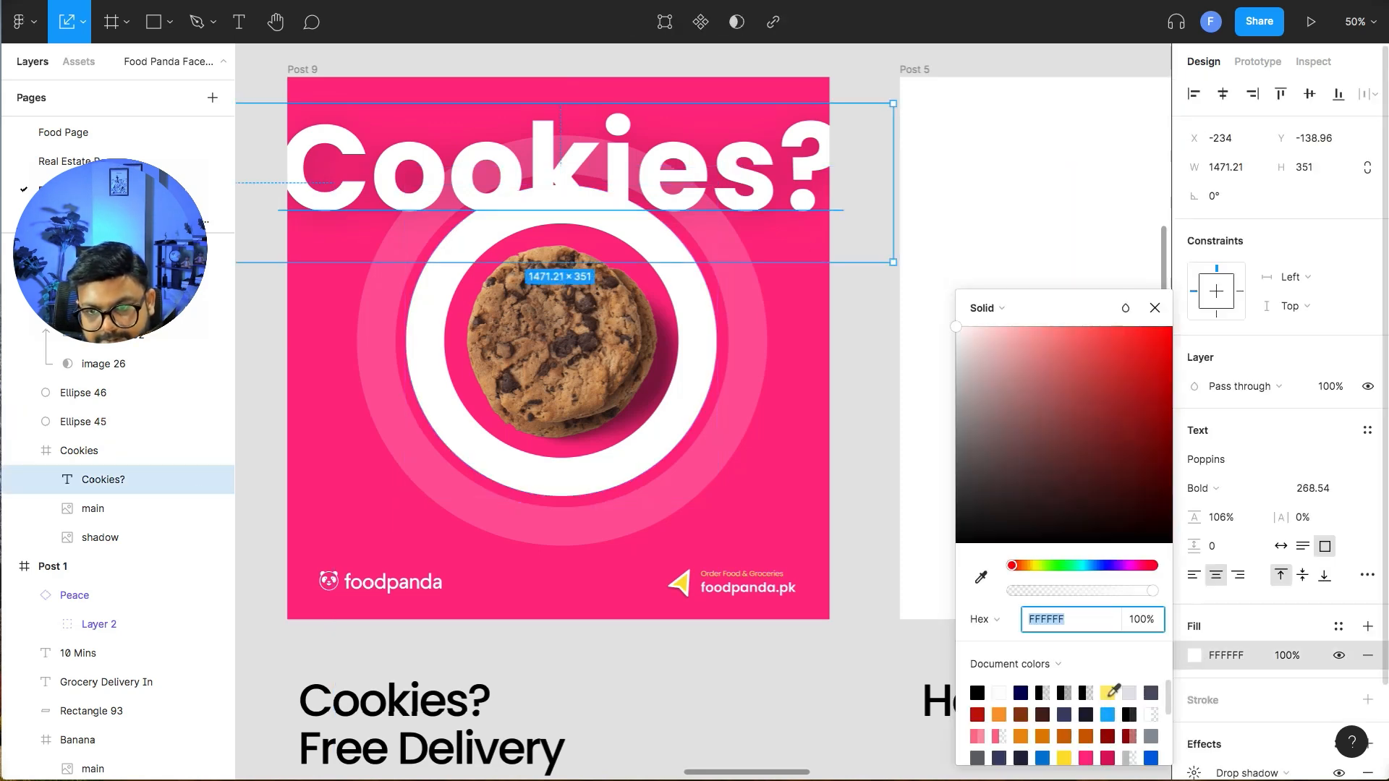
{"action": "left_click", "coordinate": [1108, 693]}
{"action": "left_click", "coordinate": [873, 453]}
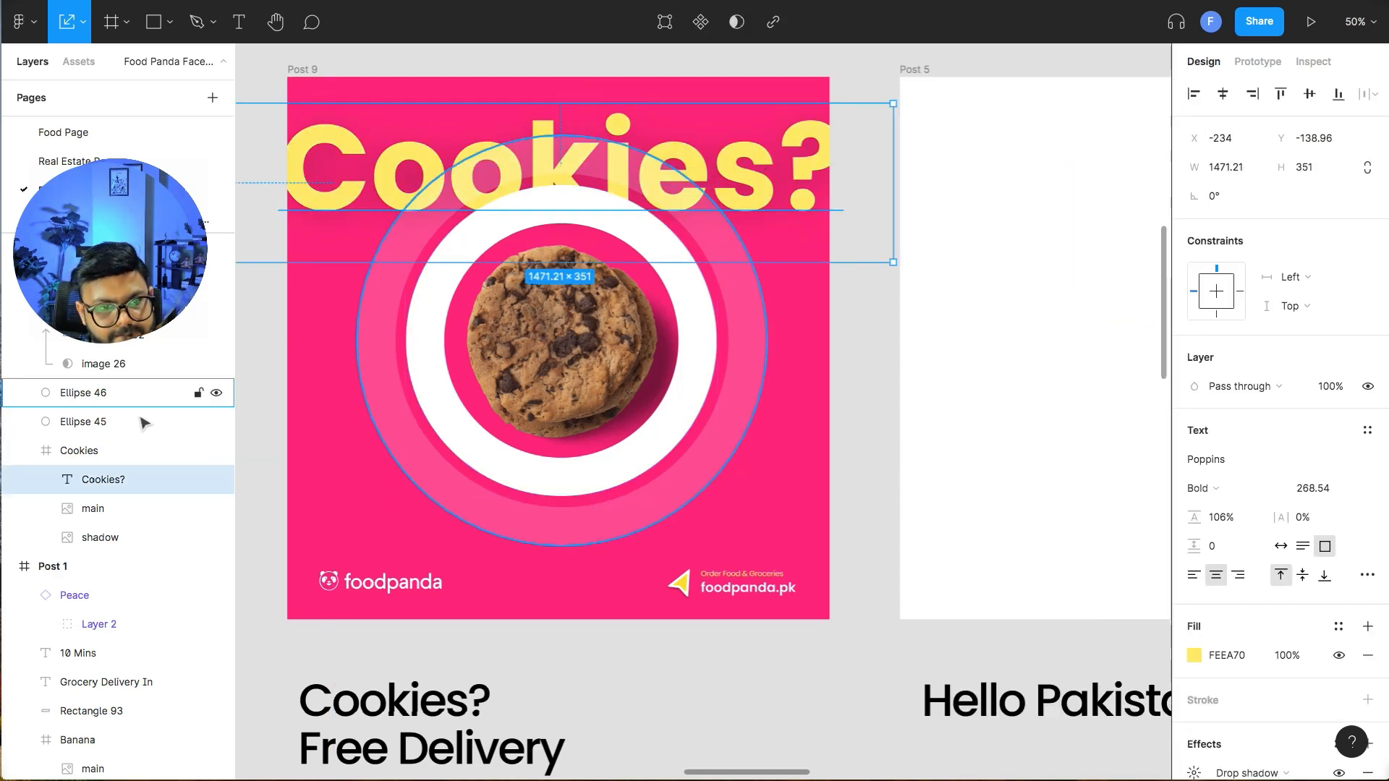
{"action": "left_click_drag", "start_coordinate": [114, 392], "coordinate": [114, 387]}
{"action": "left_click", "coordinate": [858, 363]}
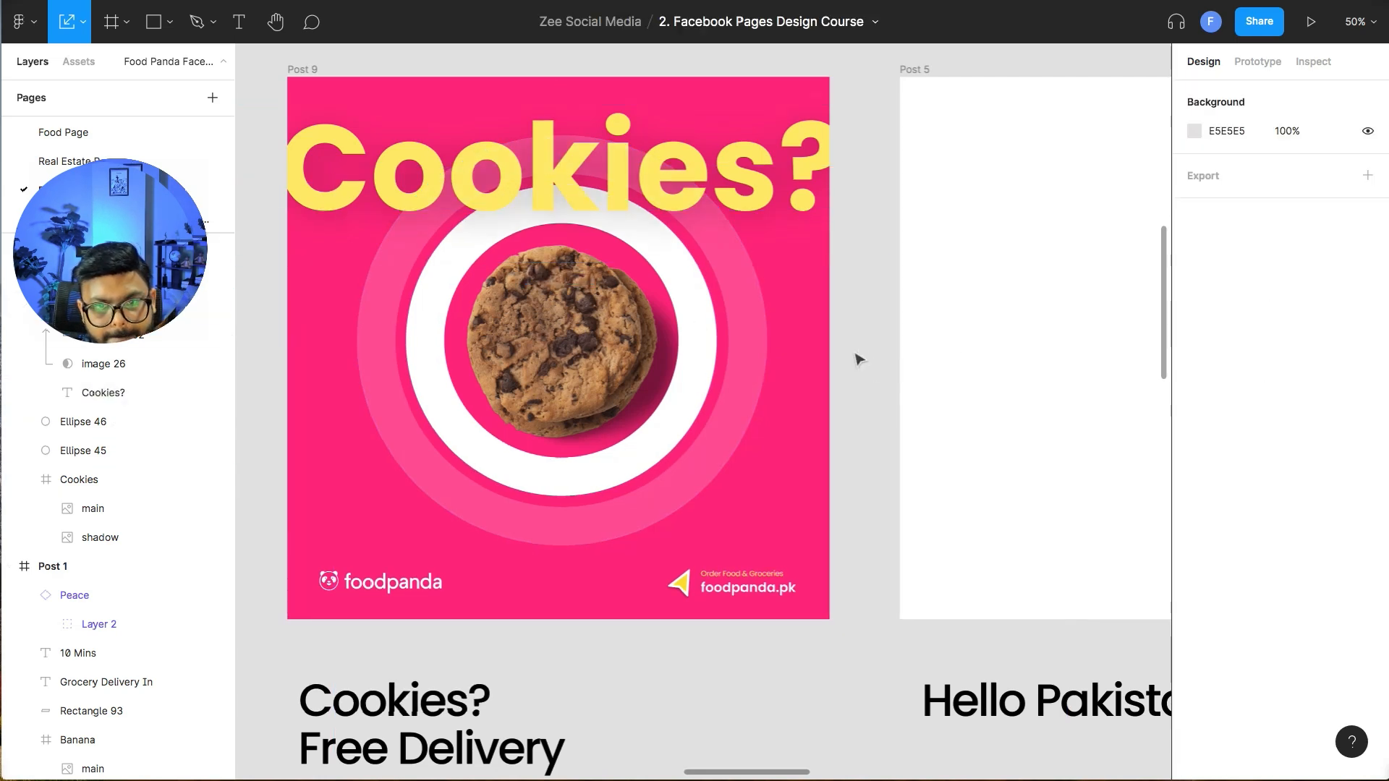
- Copy the Laugh emoji from the sticker collection into Post 9 and centre it on the cookies
{"action": "left_click_drag", "start_coordinate": [859, 363], "coordinate": [926, 408]}
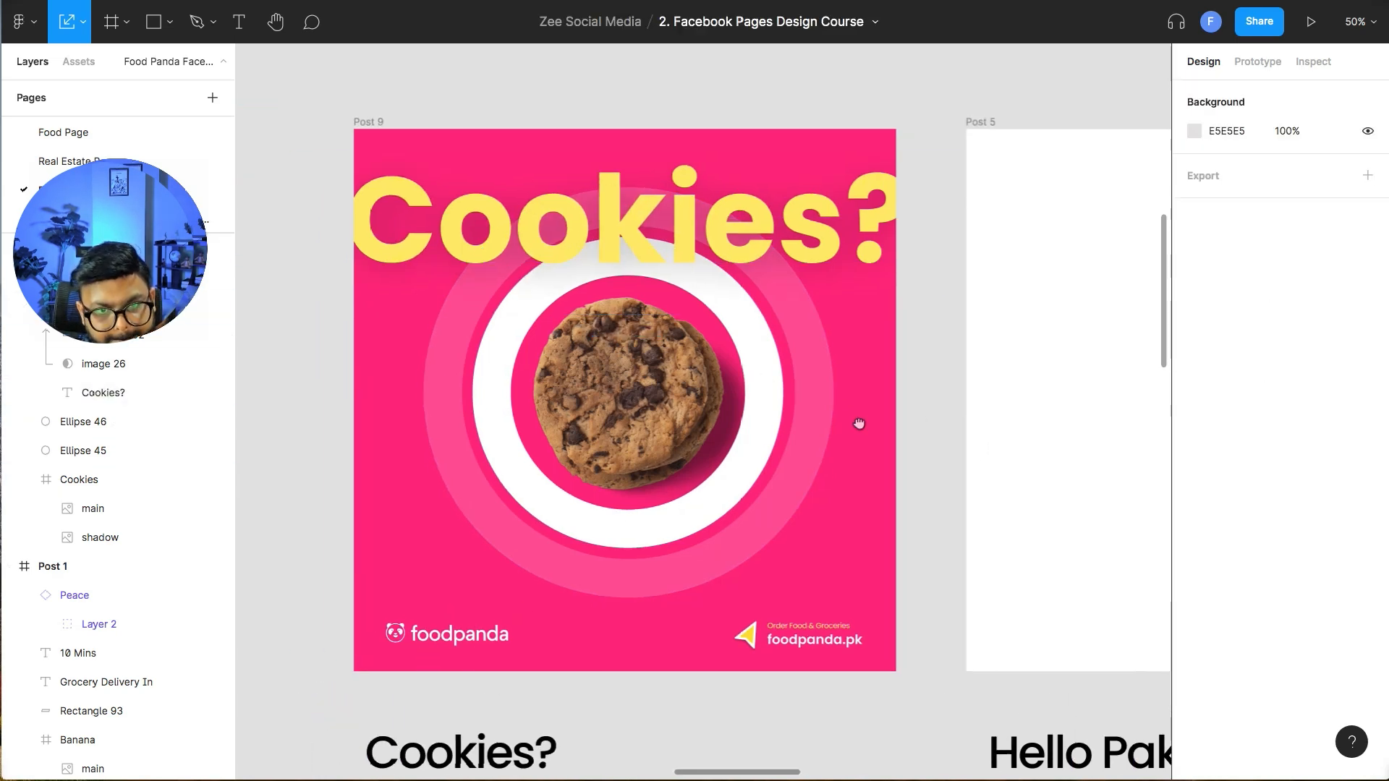
{"action": "scroll", "coordinate": [855, 323], "scroll_direction": "down", "scroll_amount": 15}
{"action": "scroll", "coordinate": [622, 290], "scroll_direction": "down", "scroll_amount": 5}
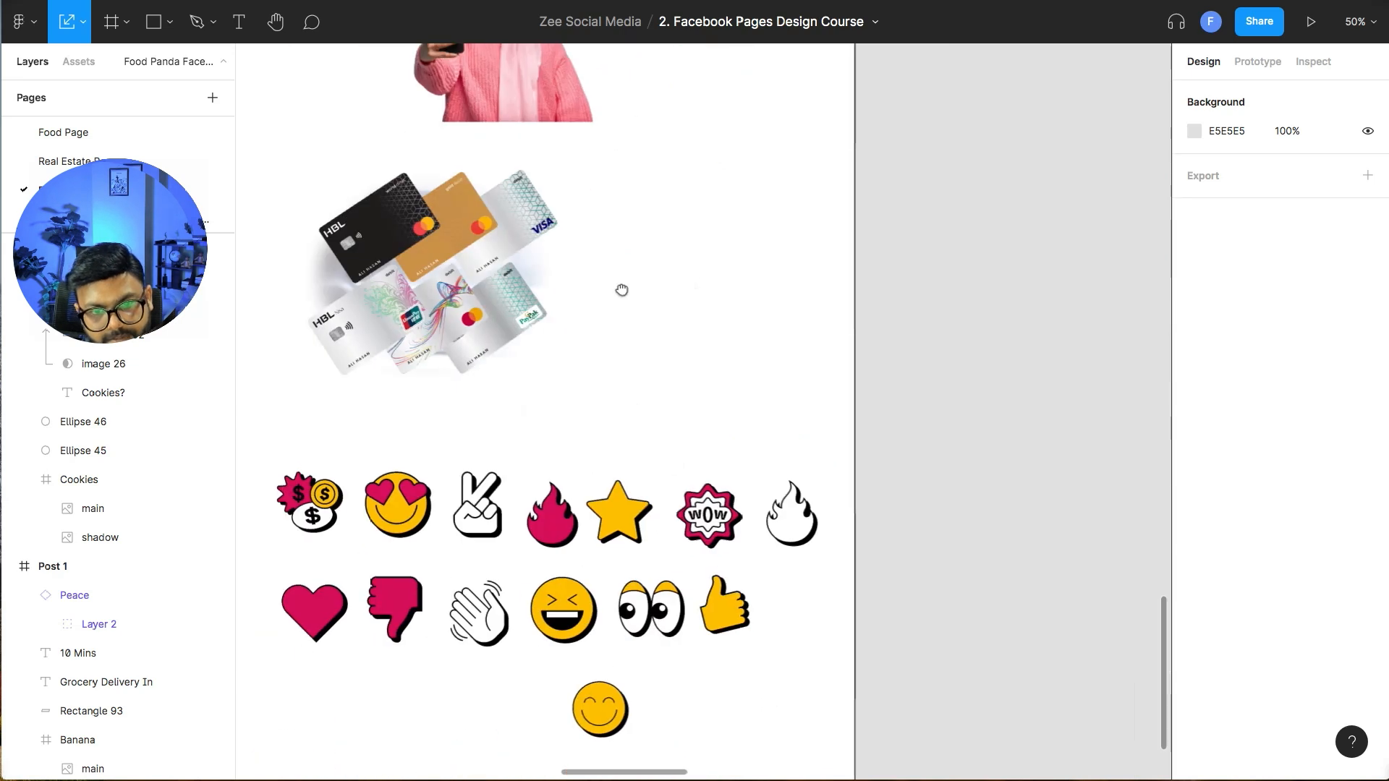
{"action": "left_click", "coordinate": [578, 621]}
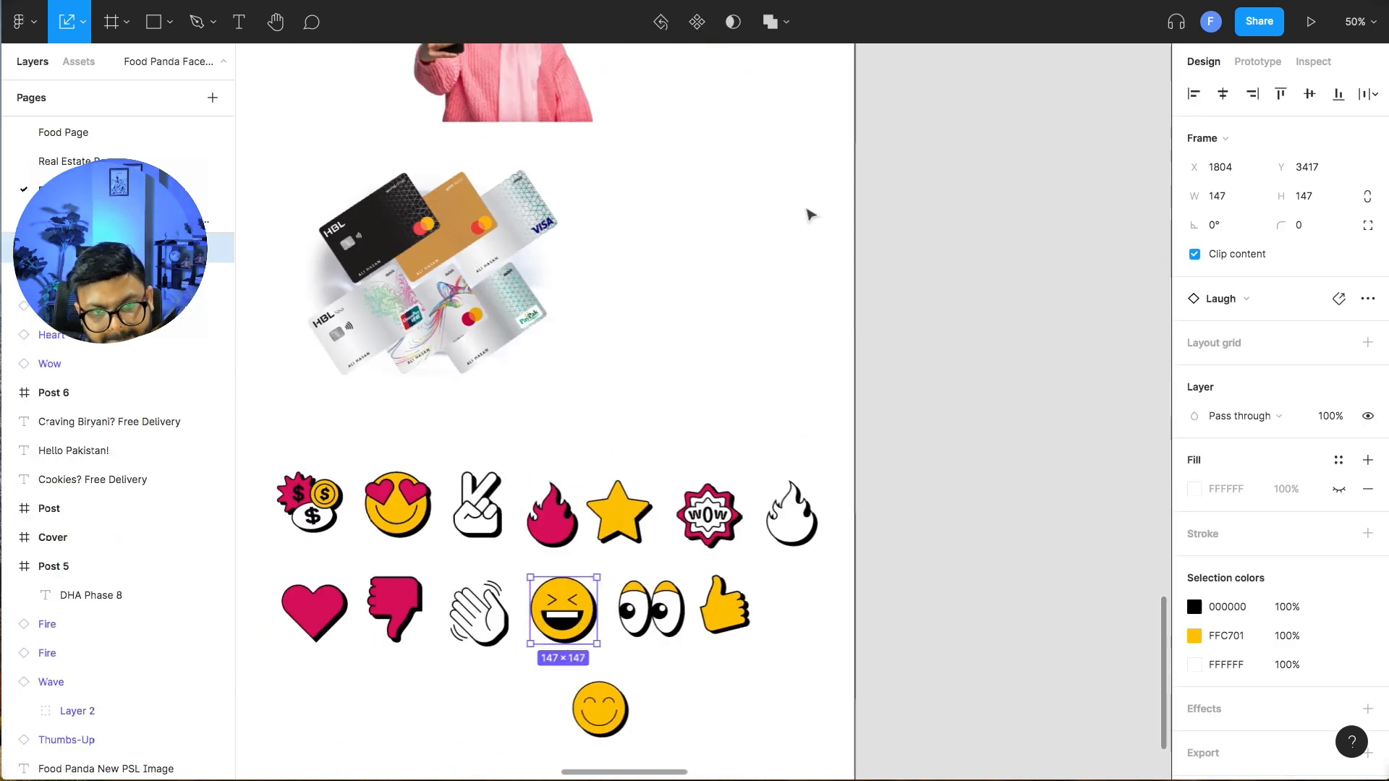
{"action": "scroll", "coordinate": [753, 316], "scroll_direction": "up", "scroll_amount": 20}
{"action": "key", "text": "ctrl+v"}
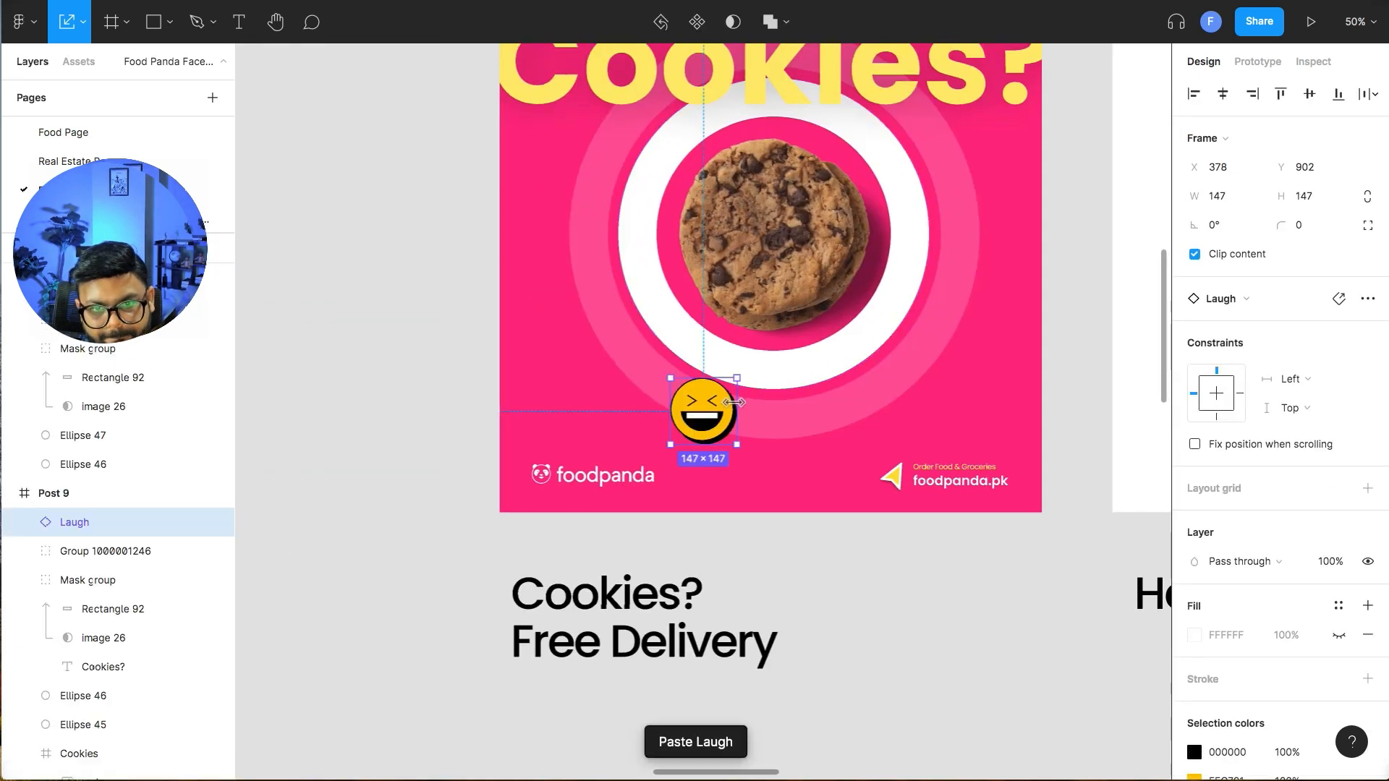
{"action": "left_click_drag", "start_coordinate": [728, 421], "coordinate": [796, 246]}
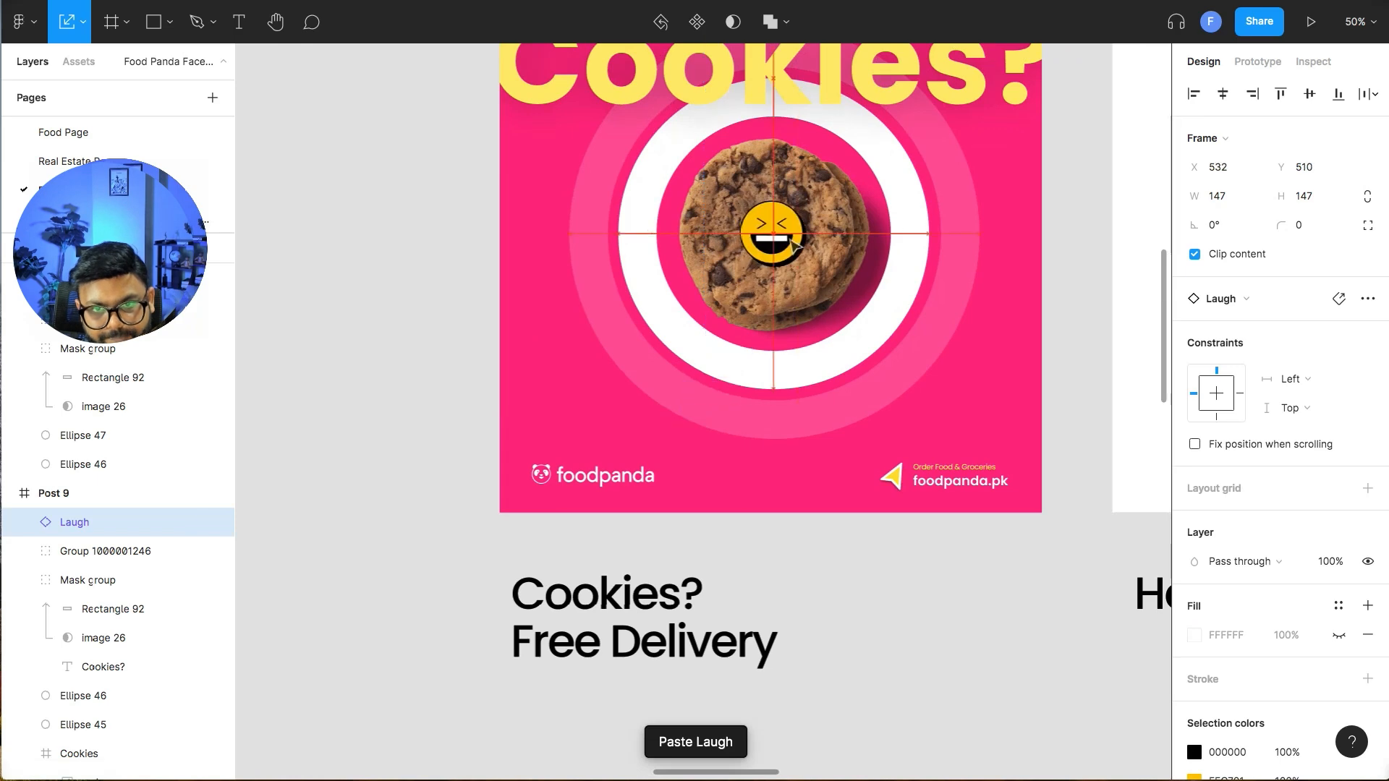
{"action": "left_click", "coordinate": [814, 613]}
- Copy the "50% off" text and its yellow banner from the HBL Cards post into Post 9
{"action": "scroll", "coordinate": [815, 613], "scroll_direction": "up", "scroll_amount": 3}
{"action": "scroll", "coordinate": [909, 607], "scroll_direction": "down", "scroll_amount": 1}
{"action": "left_click_drag", "start_coordinate": [573, 593], "coordinate": [474, 520]}
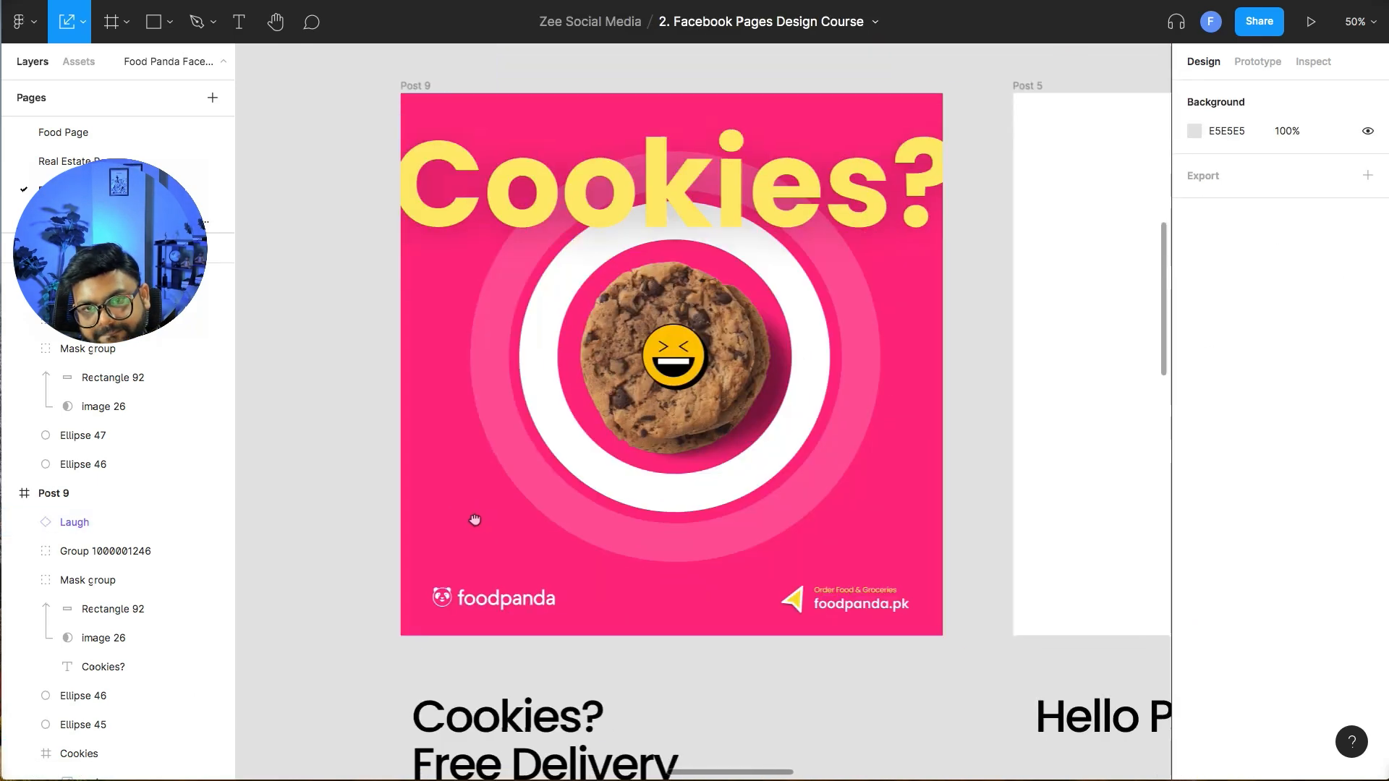
{"action": "scroll", "coordinate": [871, 443], "scroll_direction": "up", "scroll_amount": 7}
{"action": "scroll", "coordinate": [871, 443], "scroll_direction": "right", "scroll_amount": 10}
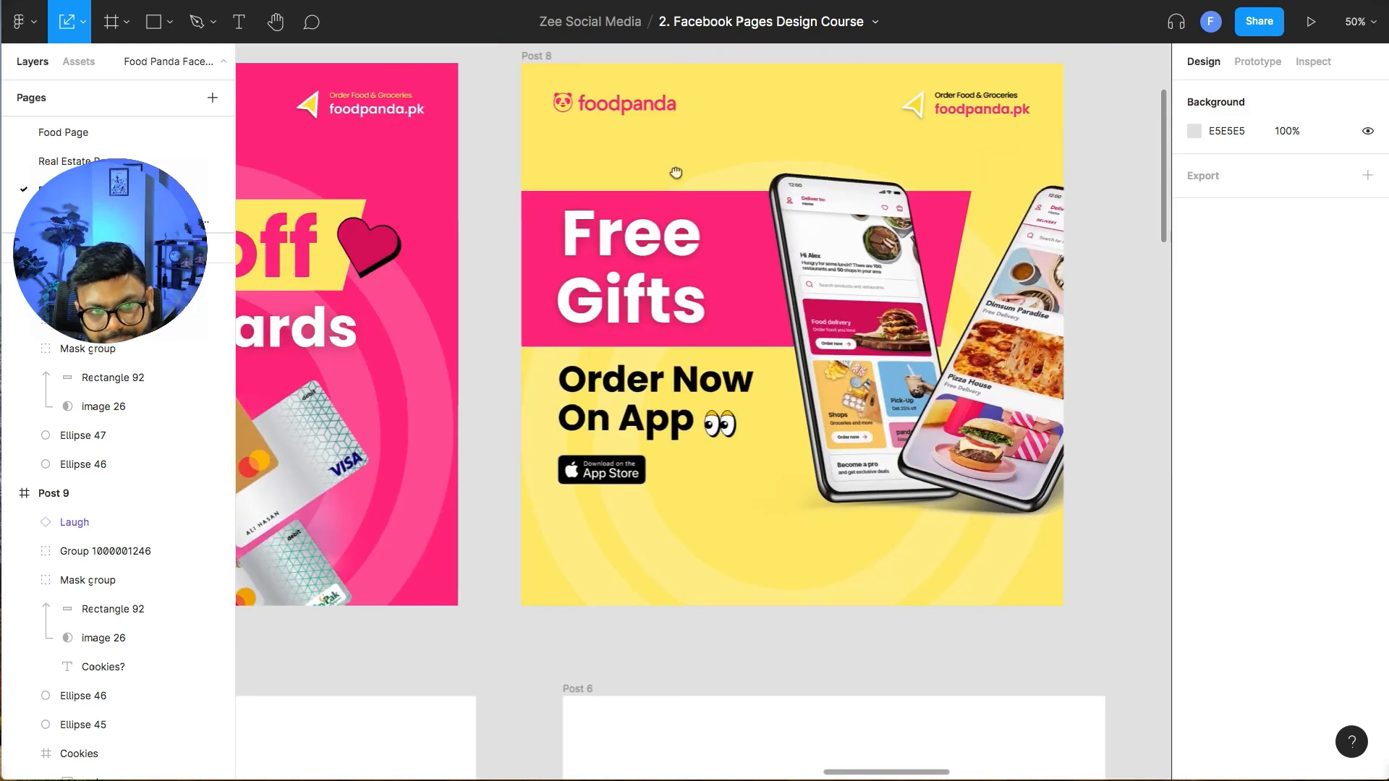
{"action": "scroll", "coordinate": [675, 173], "scroll_direction": "left", "scroll_amount": 7}
{"action": "scroll", "coordinate": [673, 173], "scroll_direction": "down", "scroll_amount": 1}
{"action": "left_click", "coordinate": [655, 117]}
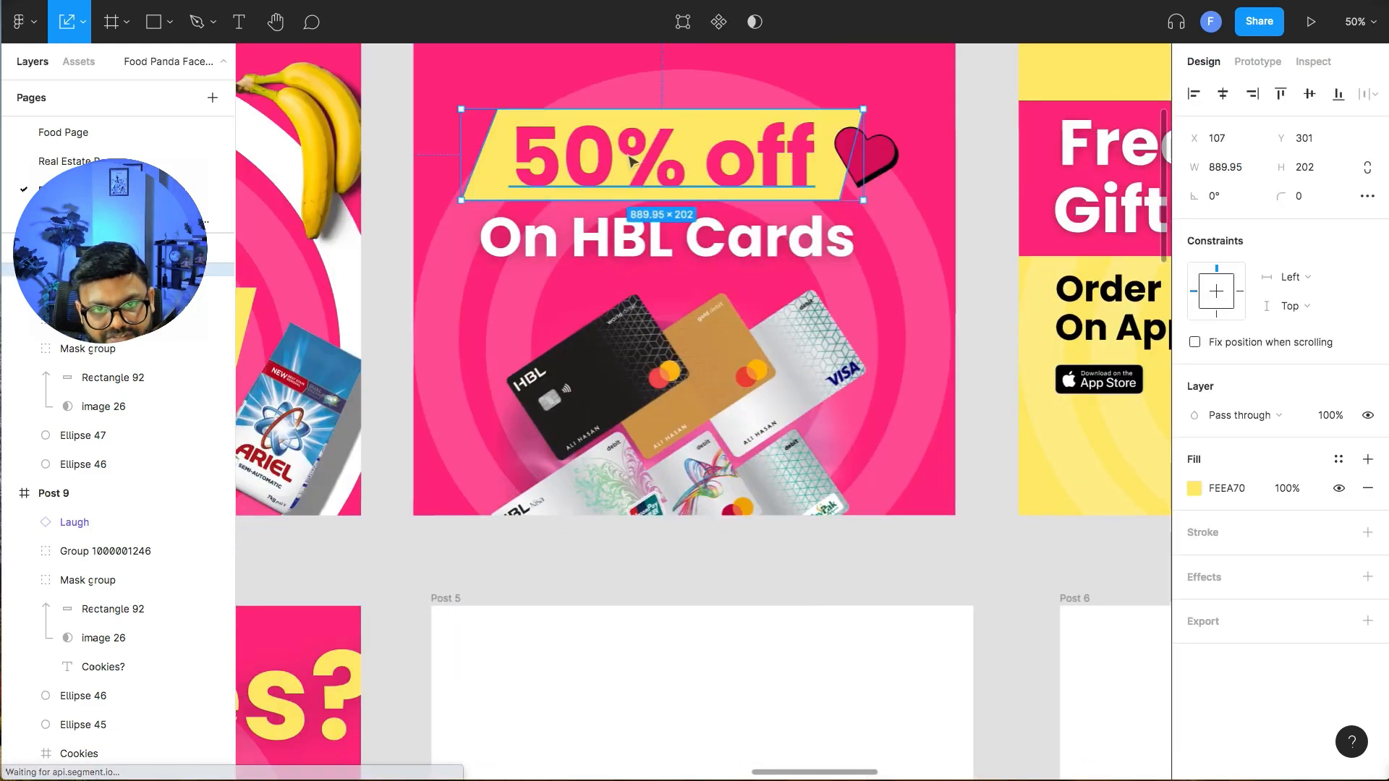
{"action": "left_click", "coordinate": [634, 137], "text": "shift"}
{"action": "left_click_drag", "start_coordinate": [633, 145], "coordinate": [923, 267]}
{"action": "scroll", "coordinate": [567, 409], "scroll_direction": "down", "scroll_amount": 4}
{"action": "left_click_drag", "start_coordinate": [926, 268], "coordinate": [509, 576]}
- Scale the "50% off" banner and text down to about 569 × 129 and place them in front of the rings below the cookies
{"action": "left_click_drag", "start_coordinate": [528, 562], "coordinate": [774, 367]}
{"action": "left_click_drag", "start_coordinate": [850, 414], "coordinate": [768, 452]}
{"action": "left_click_drag", "start_coordinate": [864, 479], "coordinate": [722, 429]}
{"action": "left_click_drag", "start_coordinate": [578, 430], "coordinate": [642, 447]}
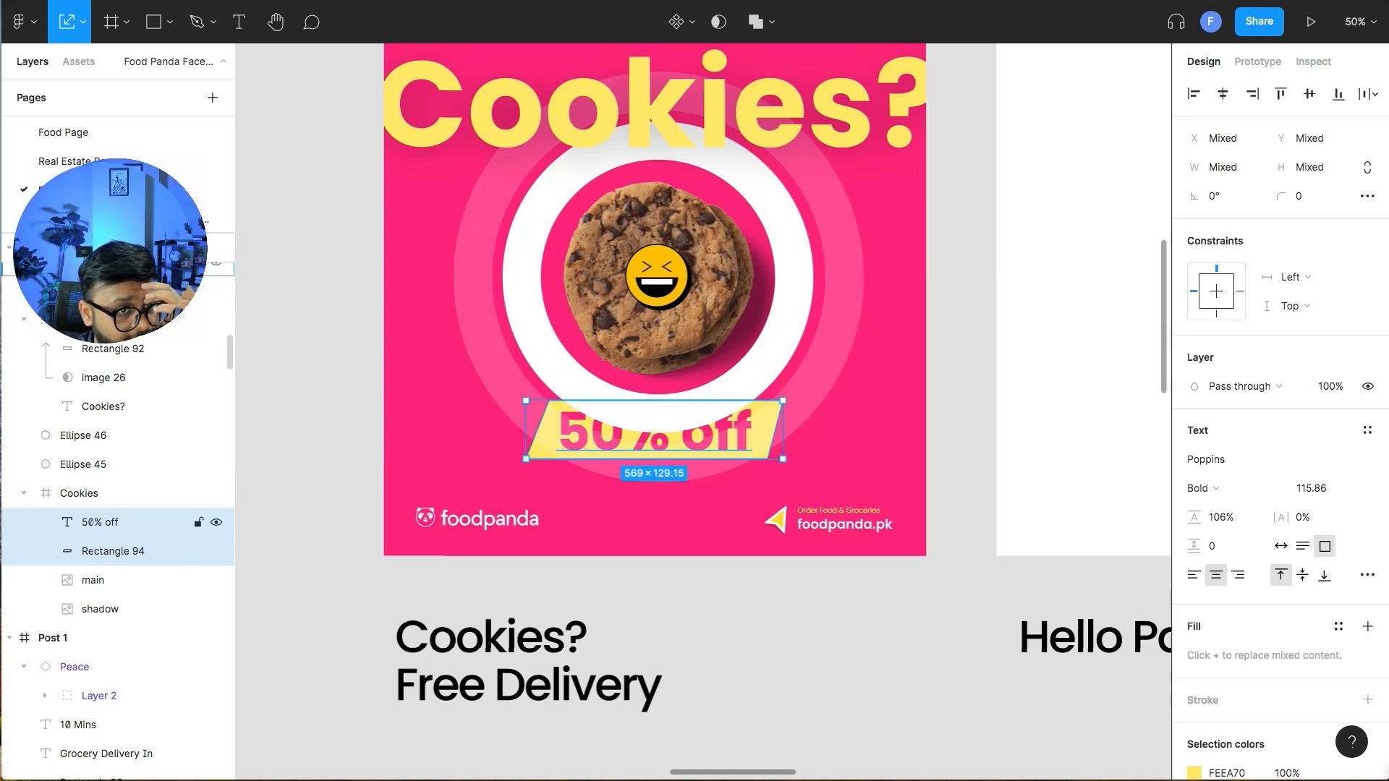
{"action": "left_click_drag", "start_coordinate": [108, 272], "coordinate": [109, 275]}
{"action": "mouse_move", "coordinate": [594, 427]}
{"action": "left_mouse_down"}
{"action": "mouse_move", "coordinate": [592, 470]}
{"action": "mouse_move", "coordinate": [593, 445]}
{"action": "left_mouse_up"}
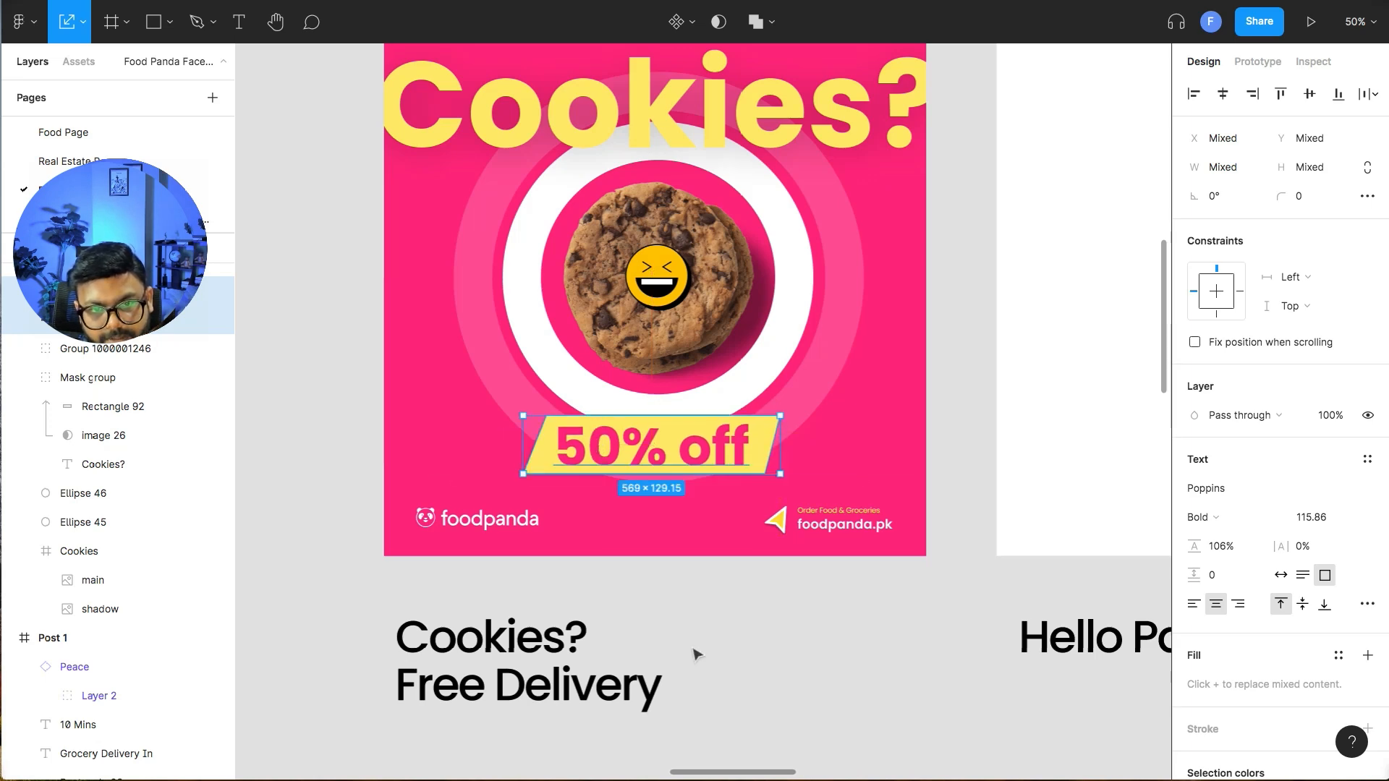
- Try moving the "50% off" banner down to the footer and removing it from Post 9, and undo both changes
{"action": "left_click", "coordinate": [693, 654]}
{"action": "scroll", "coordinate": [694, 651], "scroll_direction": "up", "scroll_amount": 2}
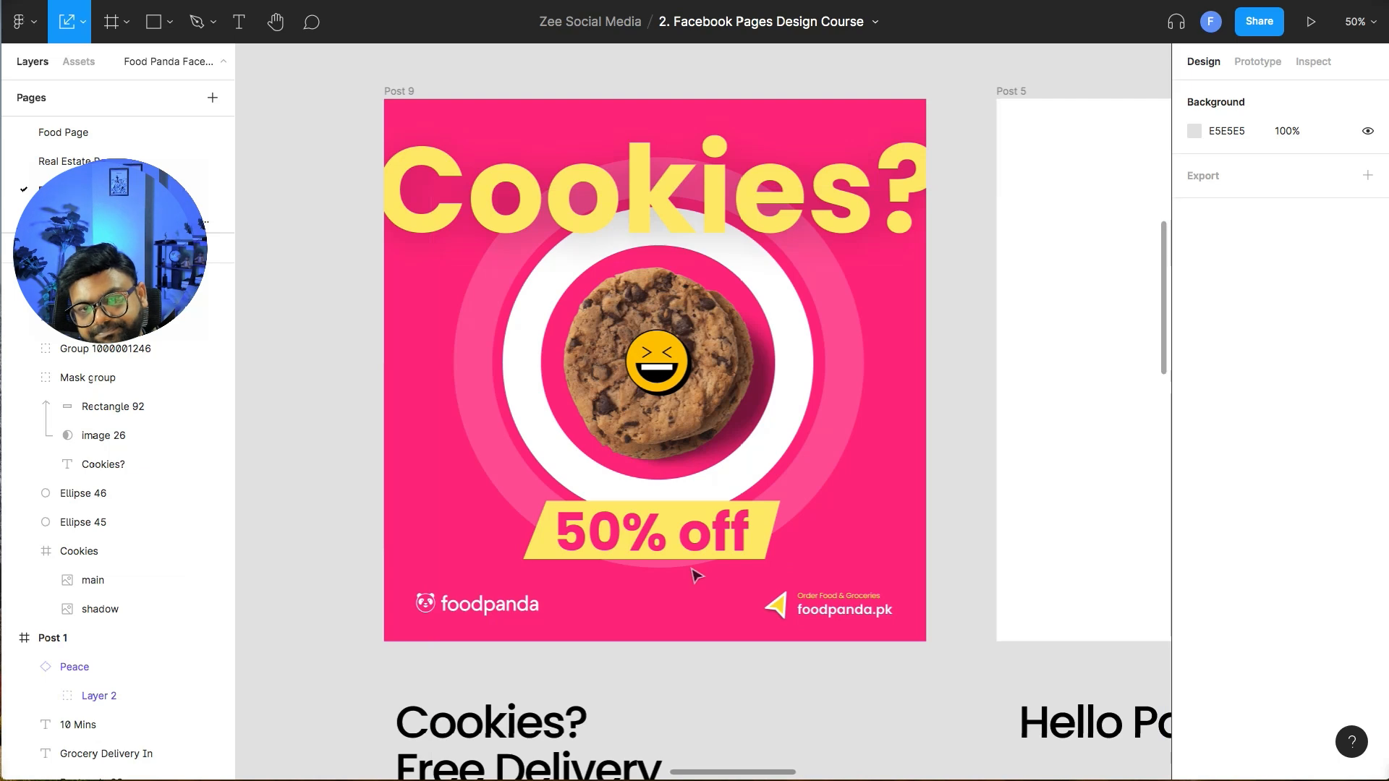
{"action": "left_click_drag", "start_coordinate": [689, 569], "coordinate": [700, 643]}
{"action": "key", "text": "ctrl+z"}
{"action": "left_click", "coordinate": [771, 519]}
{"action": "key", "text": "ctrl+z"}
{"action": "left_click", "coordinate": [697, 539], "text": "shift"}
{"action": "key", "text": "ctrl+z"}
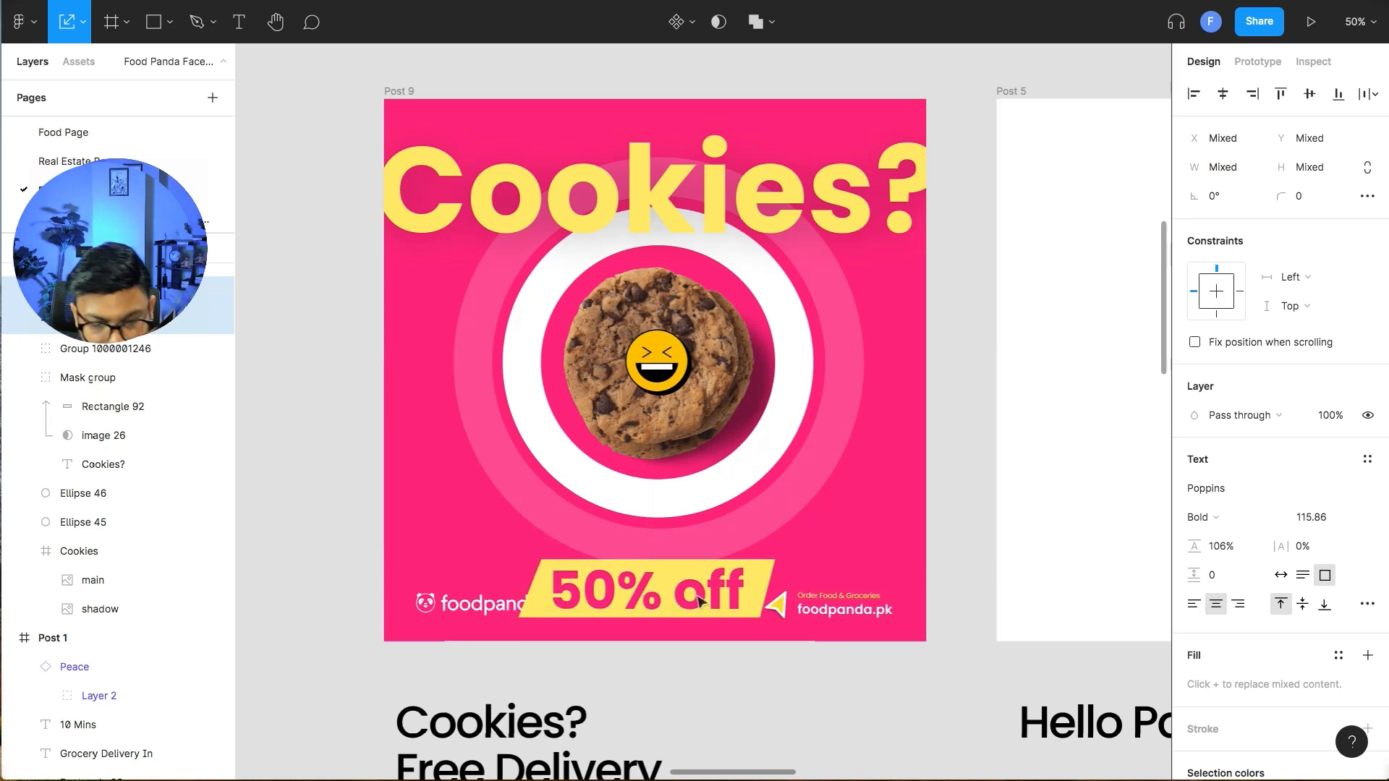
{"action": "key", "text": "Delete"}
{"action": "key", "text": "ctrl+minus"}
{"action": "left_click_drag", "start_coordinate": [802, 599], "coordinate": [785, 662]}
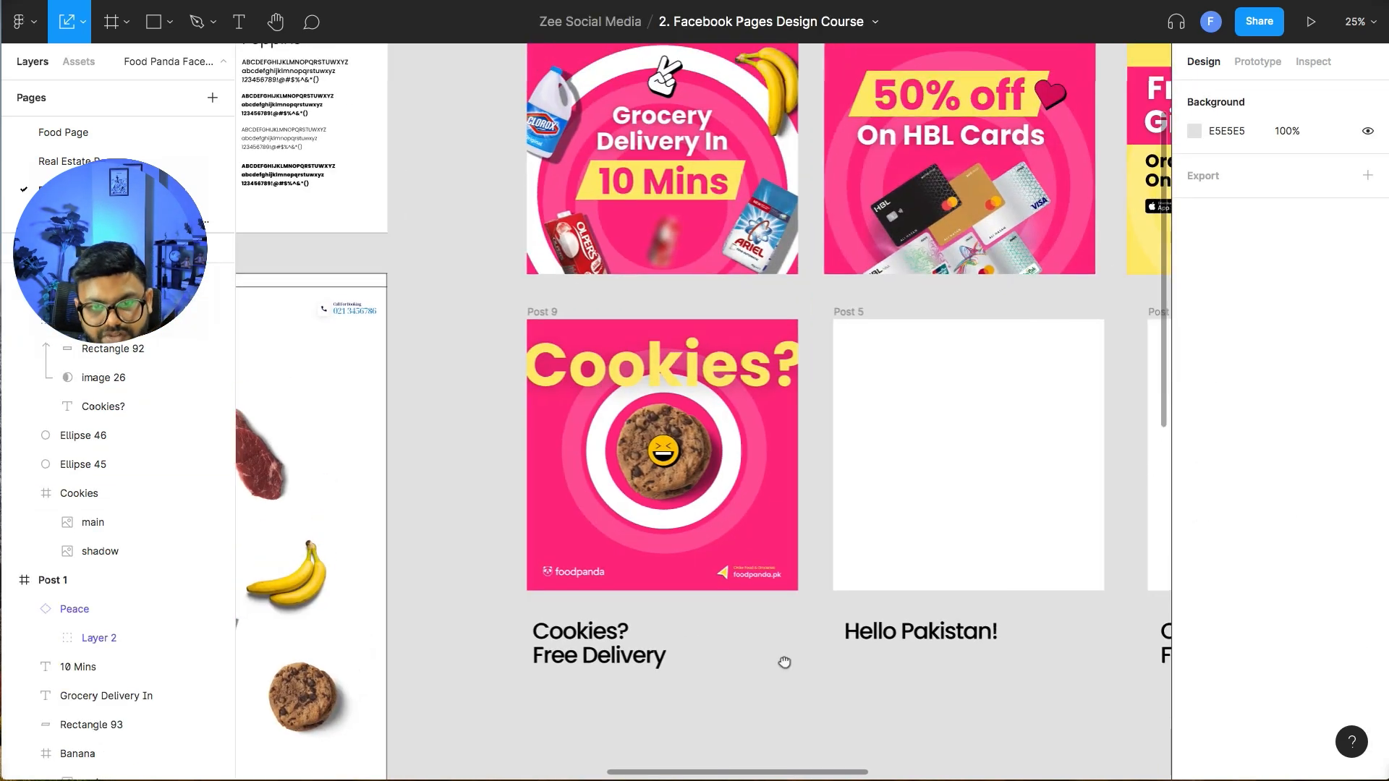
{"action": "key", "text": "ctrl+plus"}
{"action": "key", "text": "ctrl+z"}
{"action": "key", "text": "ctrl+z"}
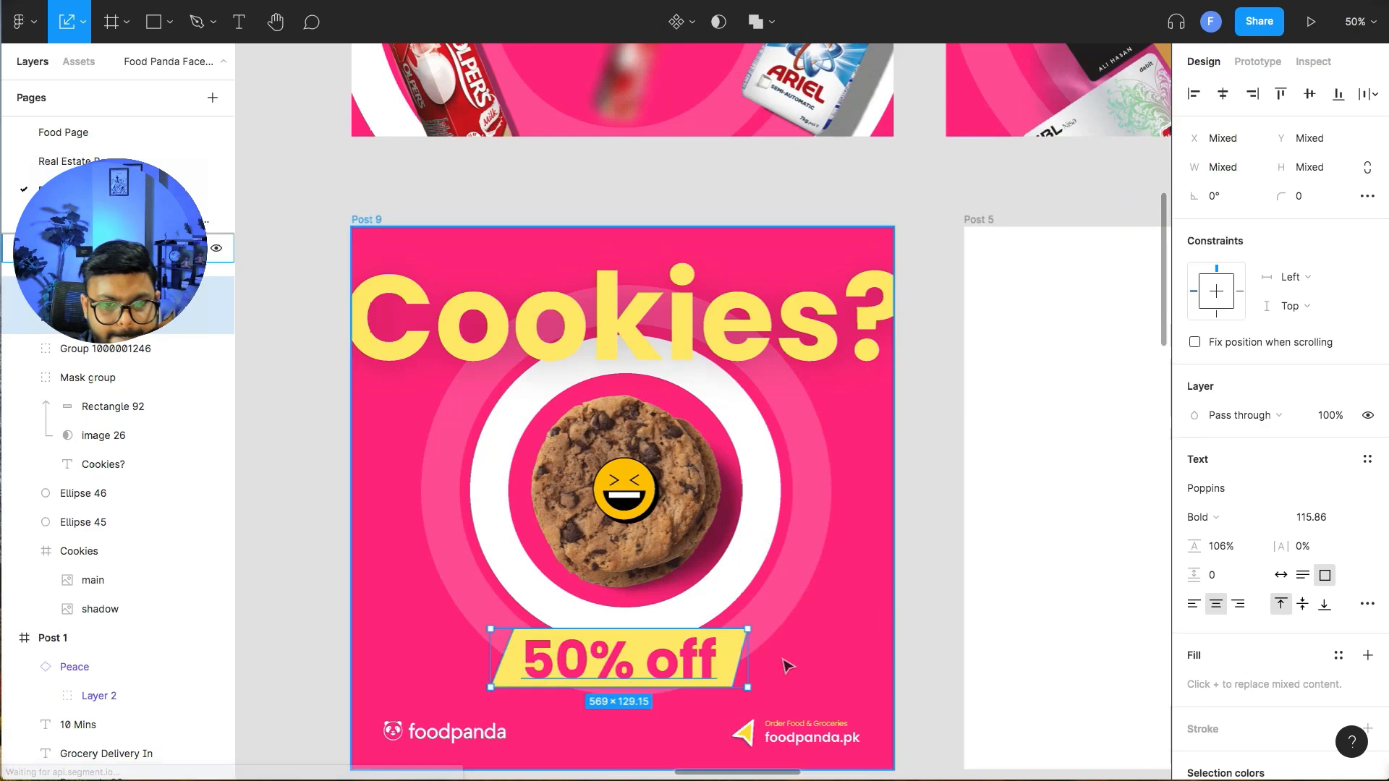
- Replace the "50% off" text on the yellow banner in Post 9 with "Free Delivery"
{"action": "left_click_drag", "start_coordinate": [757, 621], "coordinate": [766, 567]}
{"action": "left_click", "coordinate": [771, 621]}
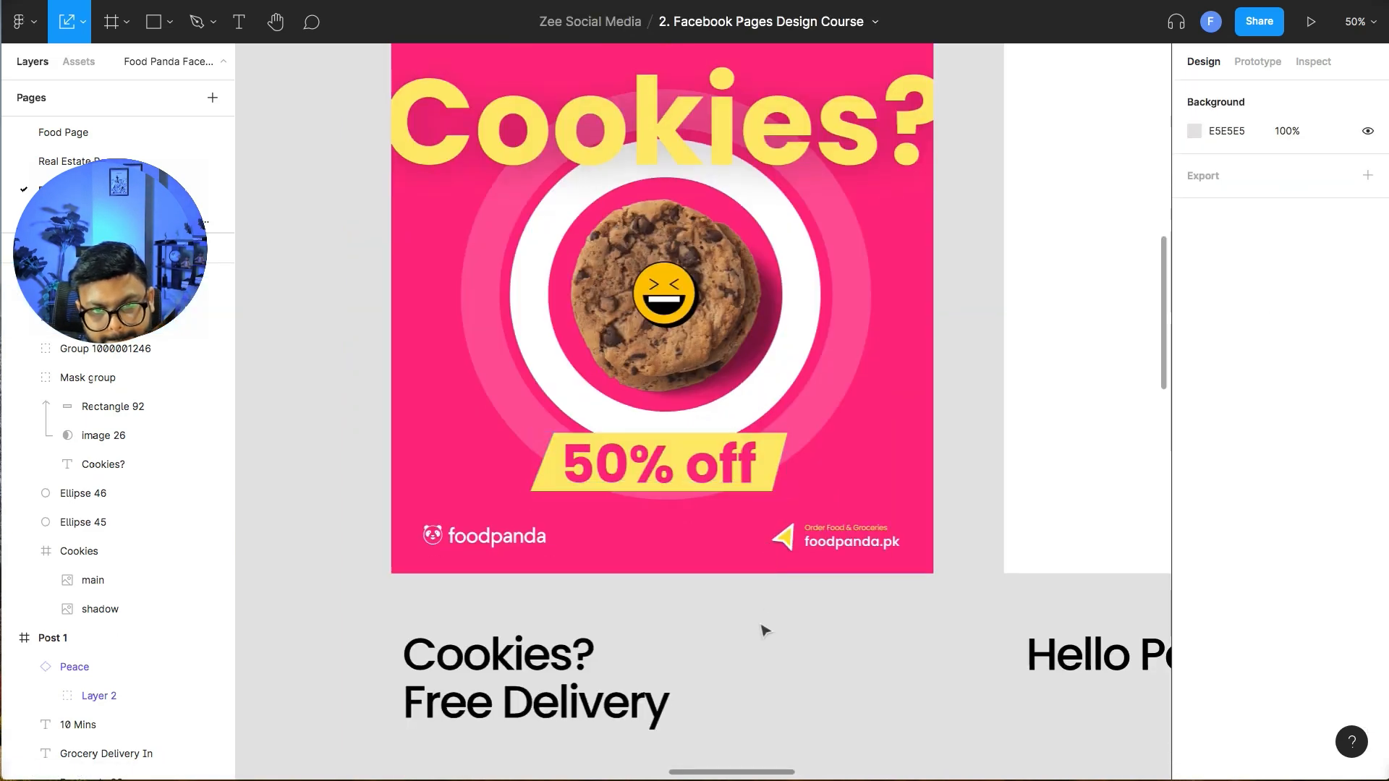
{"action": "scroll", "coordinate": [763, 629], "scroll_direction": "up", "scroll_amount": 1}
{"action": "left_click", "coordinate": [705, 555]}
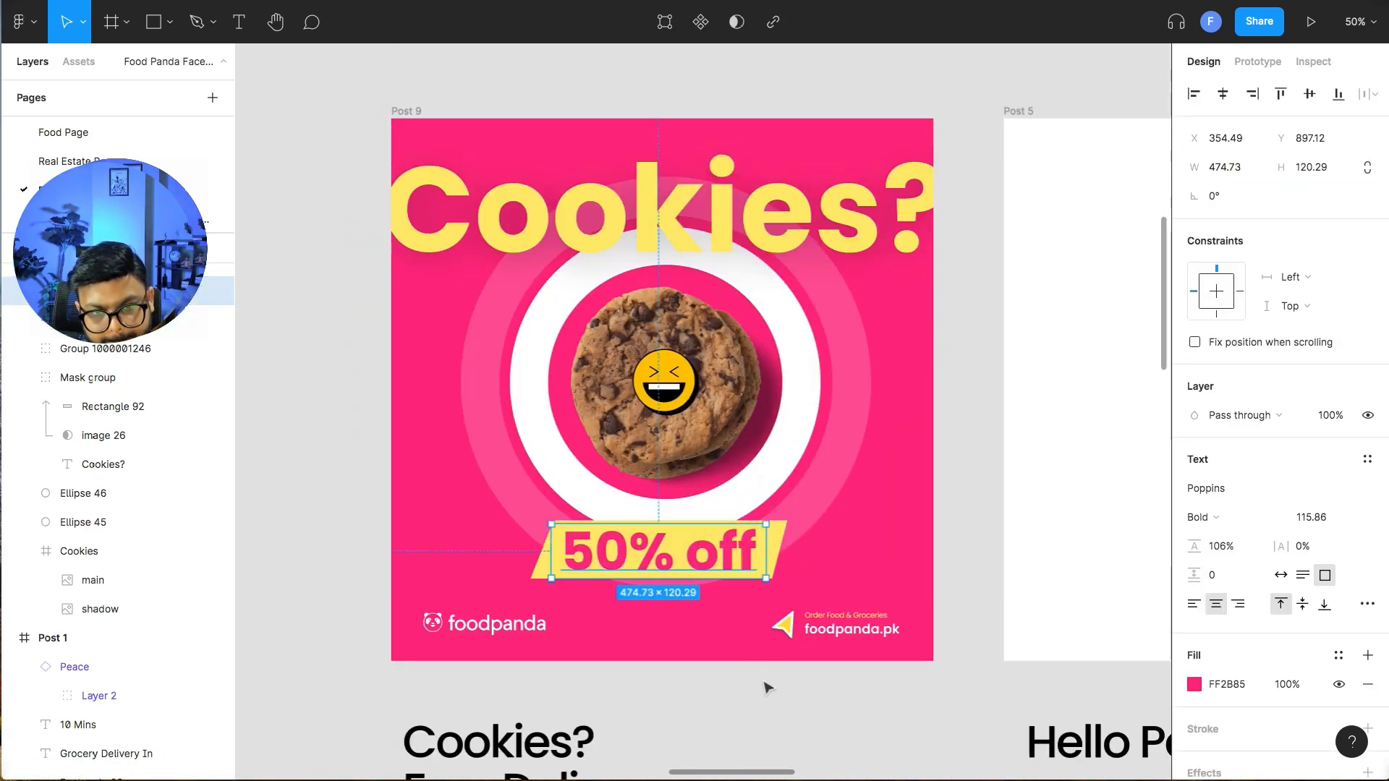
{"action": "scroll", "coordinate": [766, 685], "scroll_direction": "down", "scroll_amount": 2}
{"action": "double_click", "coordinate": [651, 413]}
{"action": "type", "text": "Free D"}
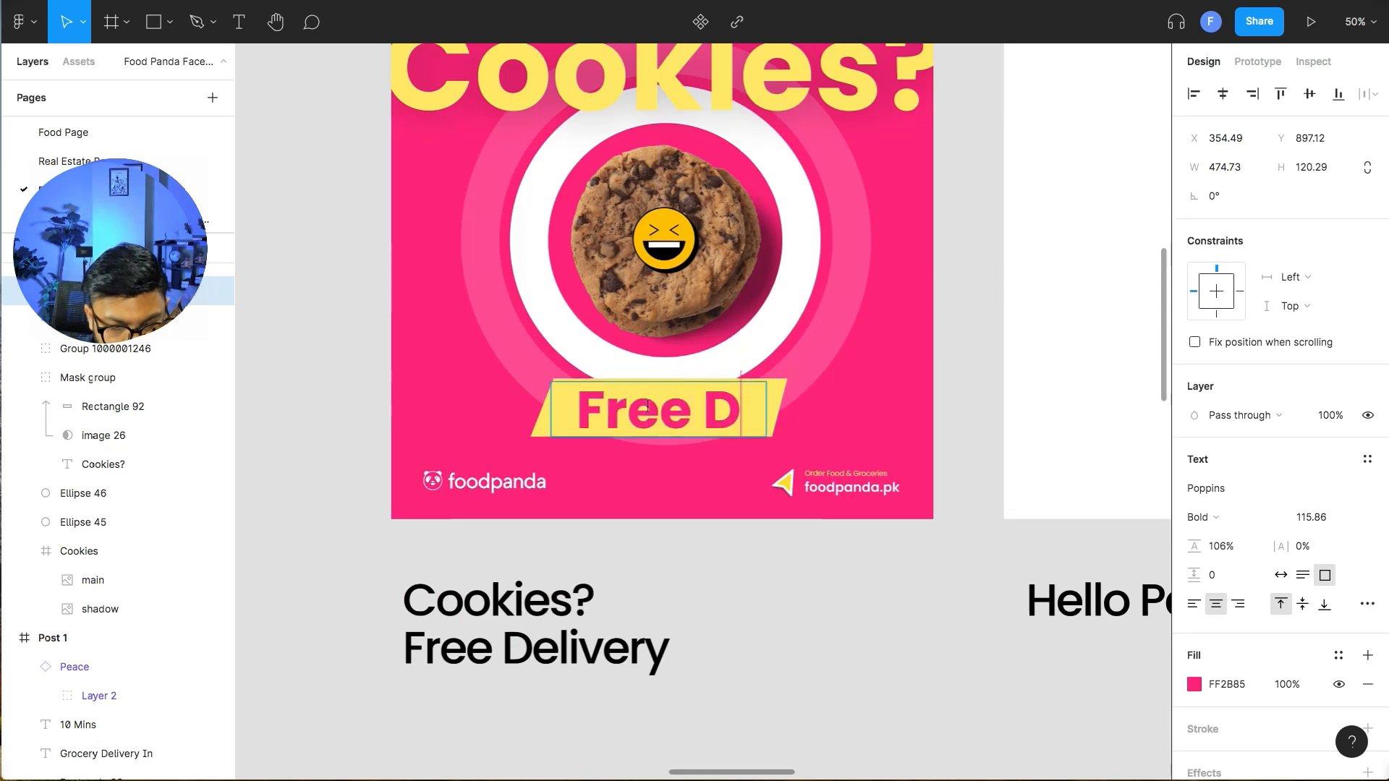
{"action": "key", "text": "BackSpace"}
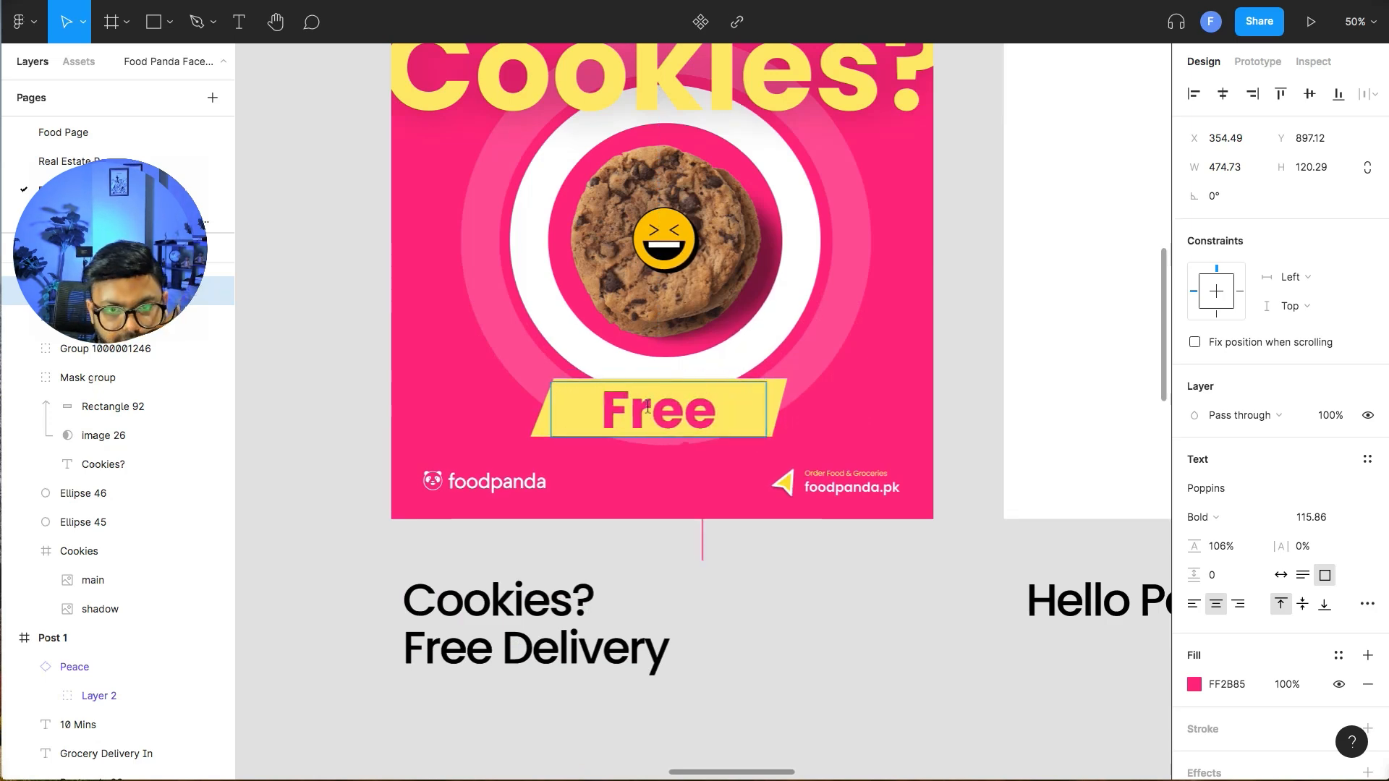
{"action": "left_click", "coordinate": [755, 611]}
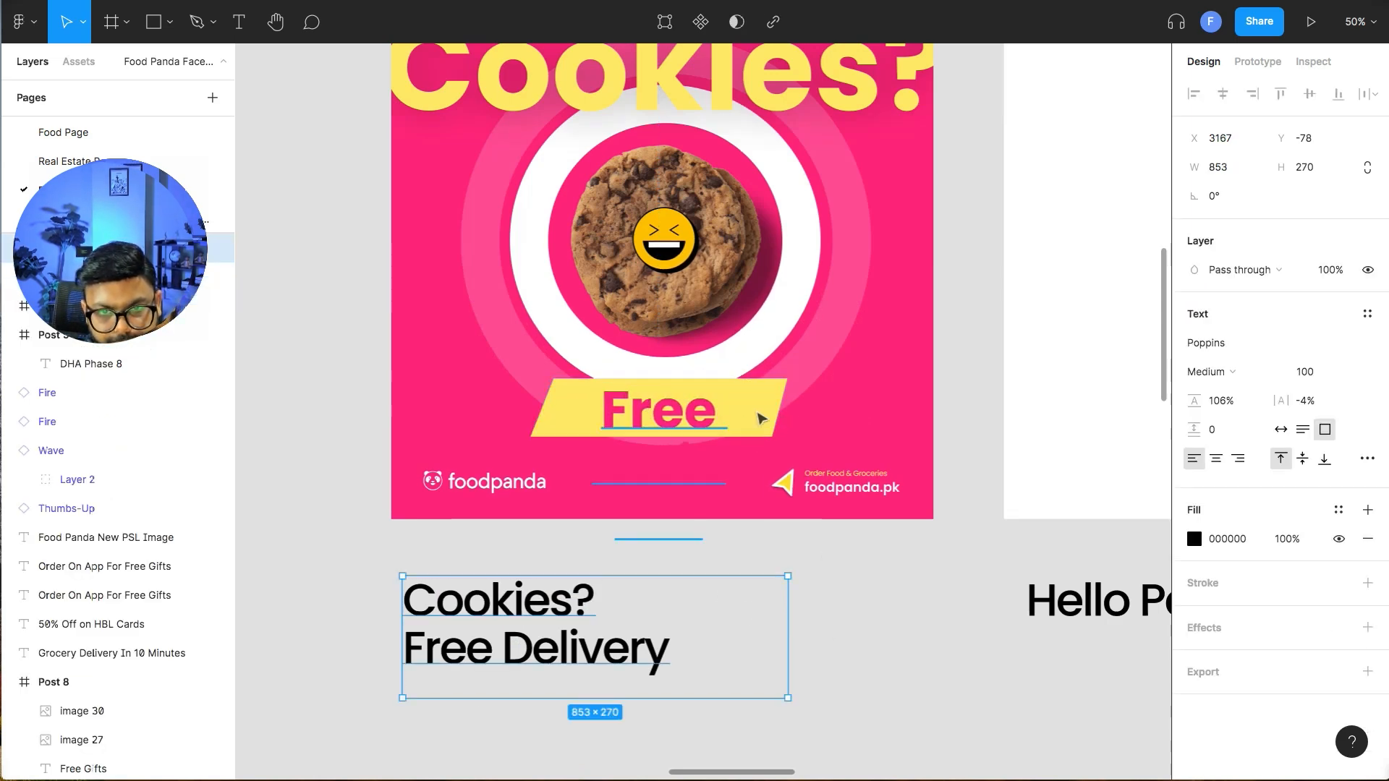
- Move the "Free Delivery" text and its banner up over the cookies and place both layers below the Cookies layer
{"action": "left_click", "coordinate": [752, 412]}
{"action": "left_click_drag", "start_coordinate": [770, 413], "coordinate": [836, 228]}
{"action": "left_click", "coordinate": [782, 386], "text": "shift"}
{"action": "left_click_drag", "start_coordinate": [145, 533], "coordinate": [843, 624]}
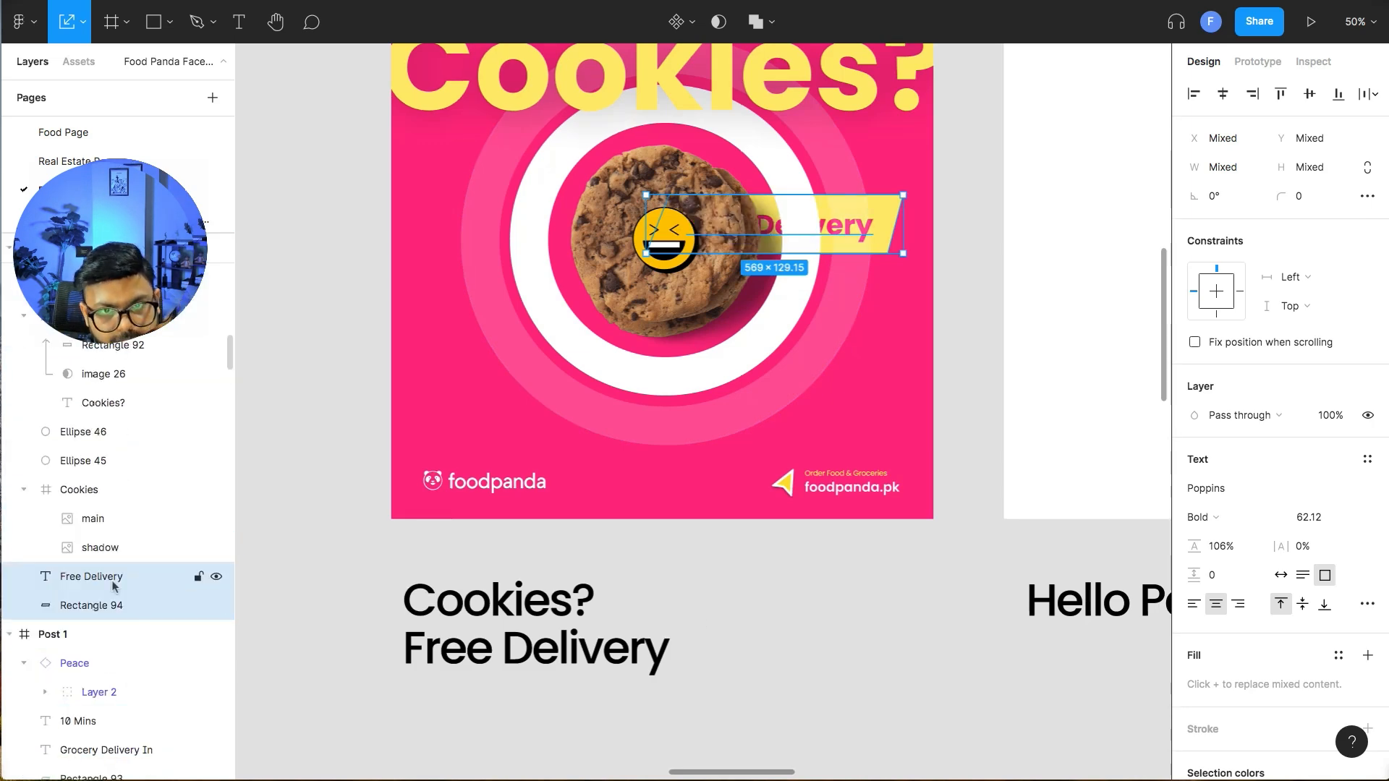
- Reorder the Post 9 layers so Cookies is in front, with "Free Delivery" and Rectangle 94 between it and Ellipses 46 and 45
{"action": "left_click", "coordinate": [66, 492]}
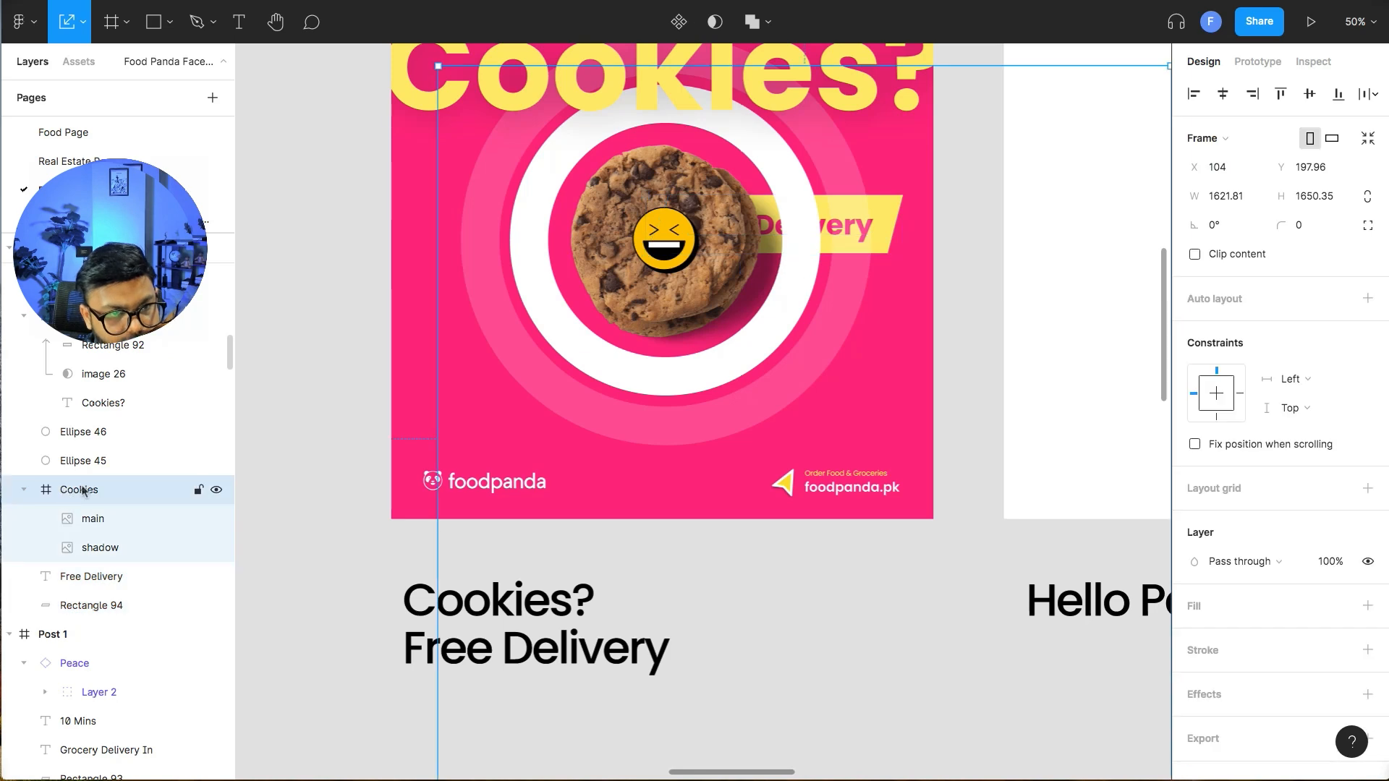
{"action": "left_click_drag", "start_coordinate": [87, 422], "coordinate": [88, 424]}
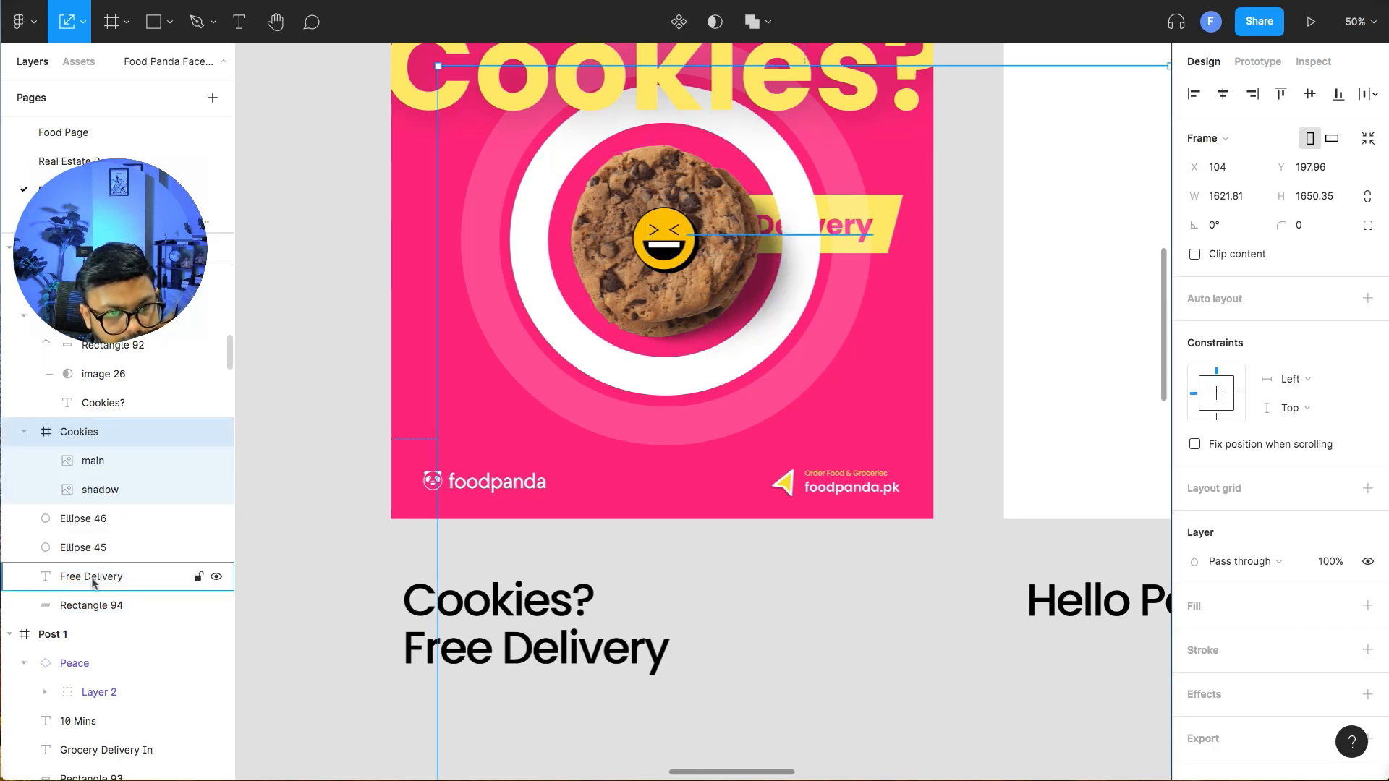
{"action": "left_click", "coordinate": [92, 606]}
{"action": "left_click", "coordinate": [80, 579], "text": "shift"}
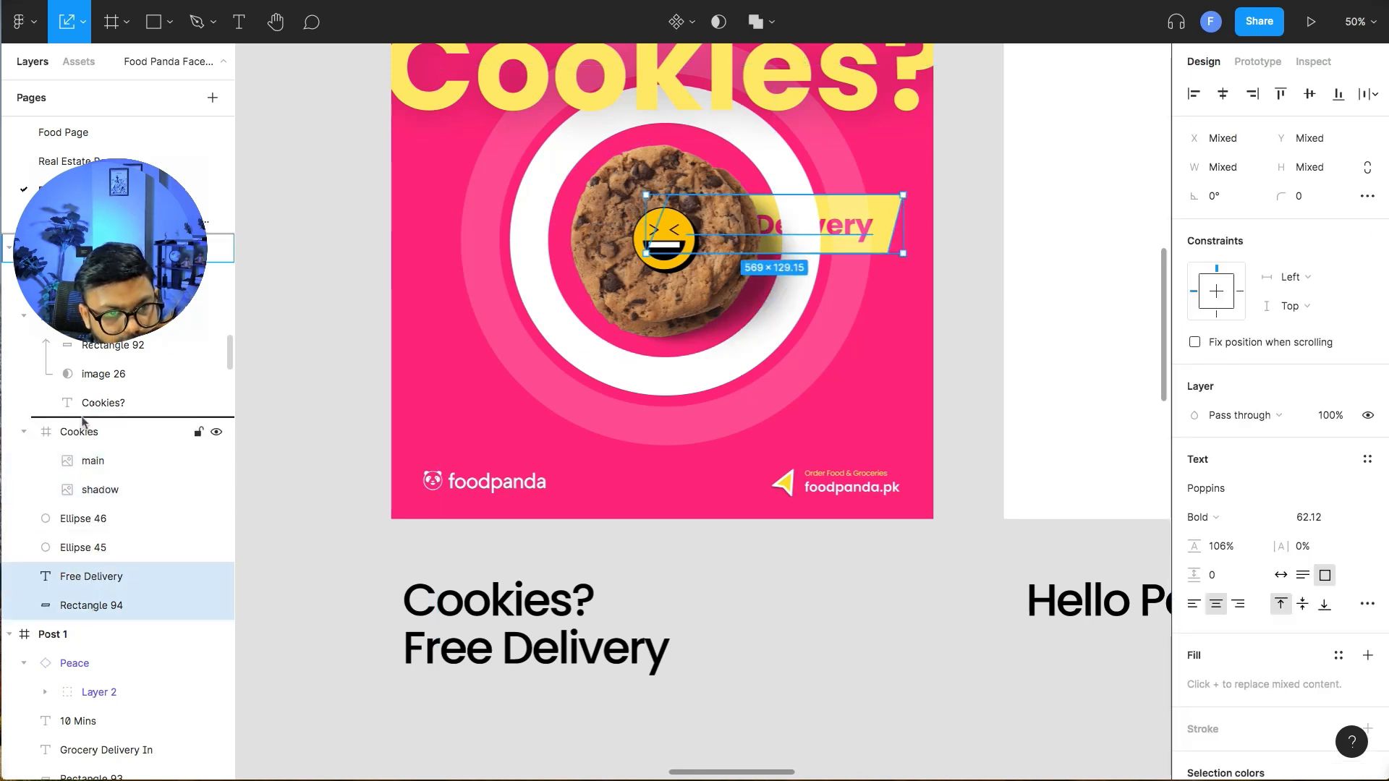
{"action": "left_click_drag", "start_coordinate": [83, 422], "coordinate": [82, 423]}
{"action": "left_click_drag", "start_coordinate": [101, 543], "coordinate": [103, 572]}
{"action": "scroll", "coordinate": [831, 654], "scroll_direction": "up", "scroll_amount": 2}
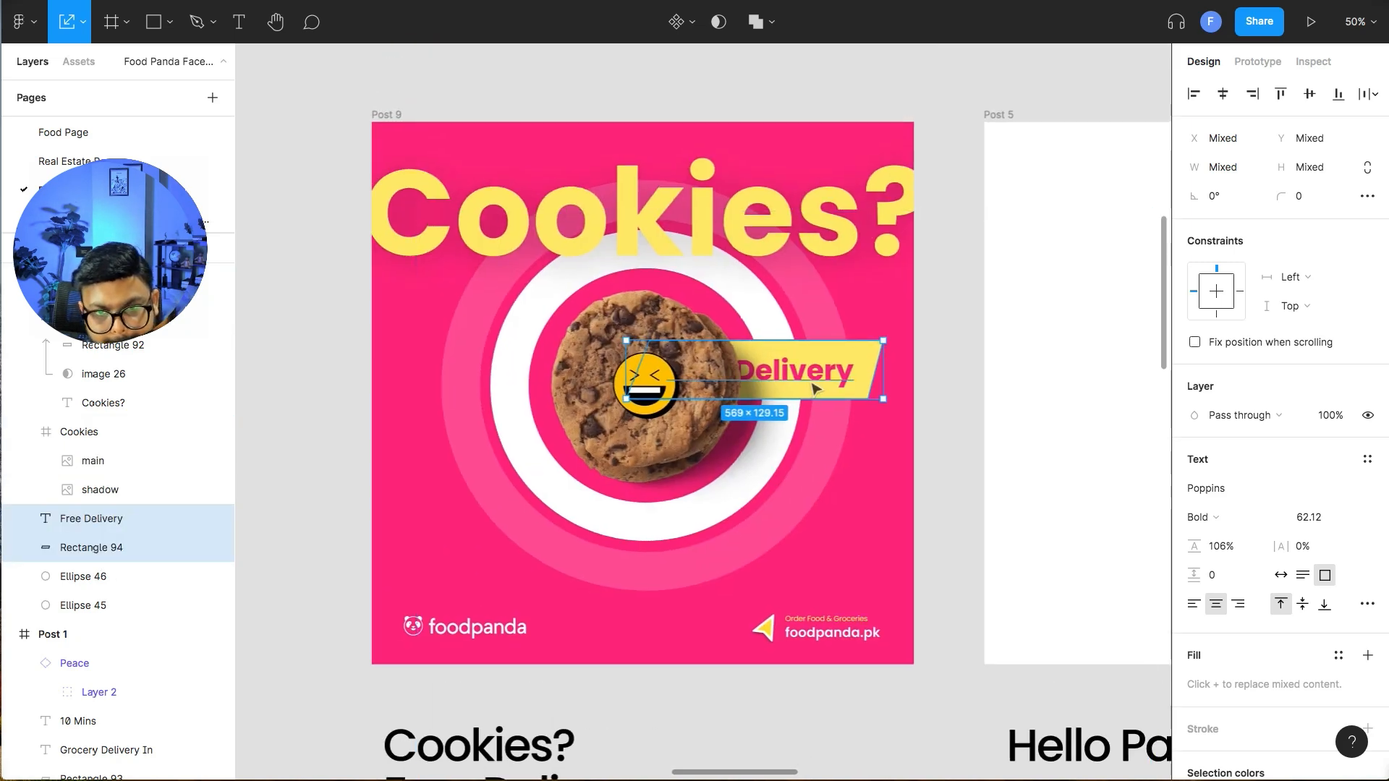
- Scale the "Free Delivery" banner and text up to nearly the post's full width and centre them behind the cookies
{"action": "left_click_drag", "start_coordinate": [627, 341], "coordinate": [405, 306]}
{"action": "left_click_drag", "start_coordinate": [485, 337], "coordinate": [473, 376]}
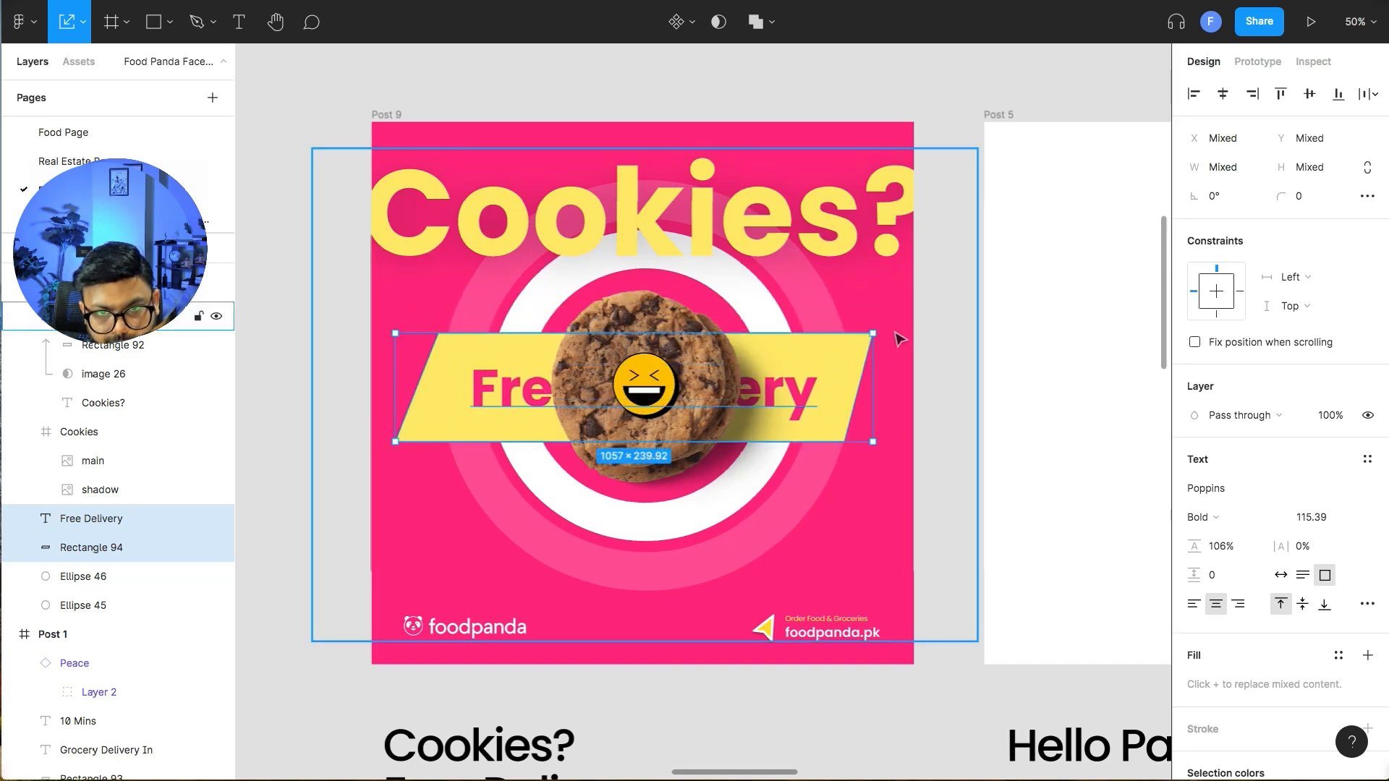
{"action": "left_click_drag", "start_coordinate": [873, 334], "coordinate": [908, 326]}
{"action": "left_click_drag", "start_coordinate": [843, 366], "coordinate": [832, 373]}
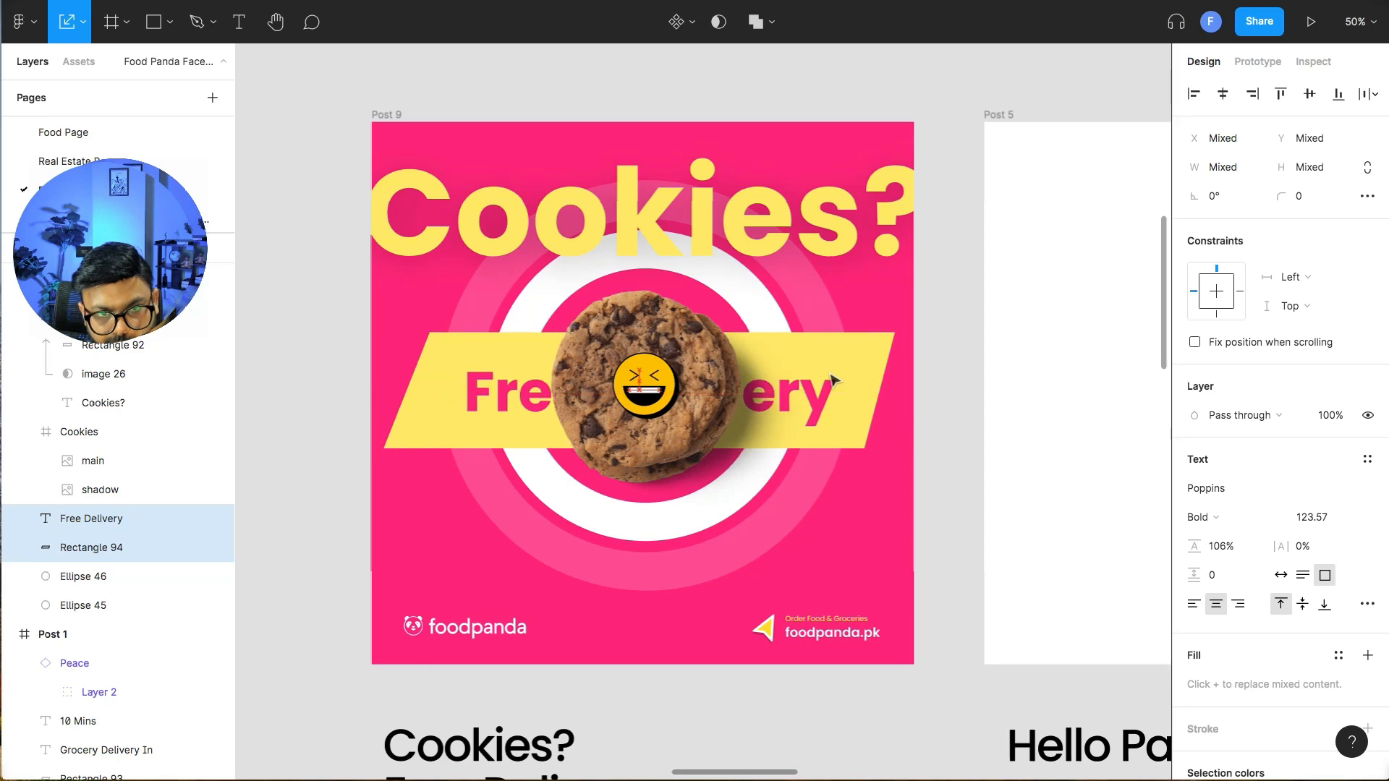
{"action": "left_click", "coordinate": [897, 715]}
- Scale only the "Free Delivery" text down to about 361 × 50, keeping it at the left end of the banner
{"action": "left_click", "coordinate": [504, 399]}
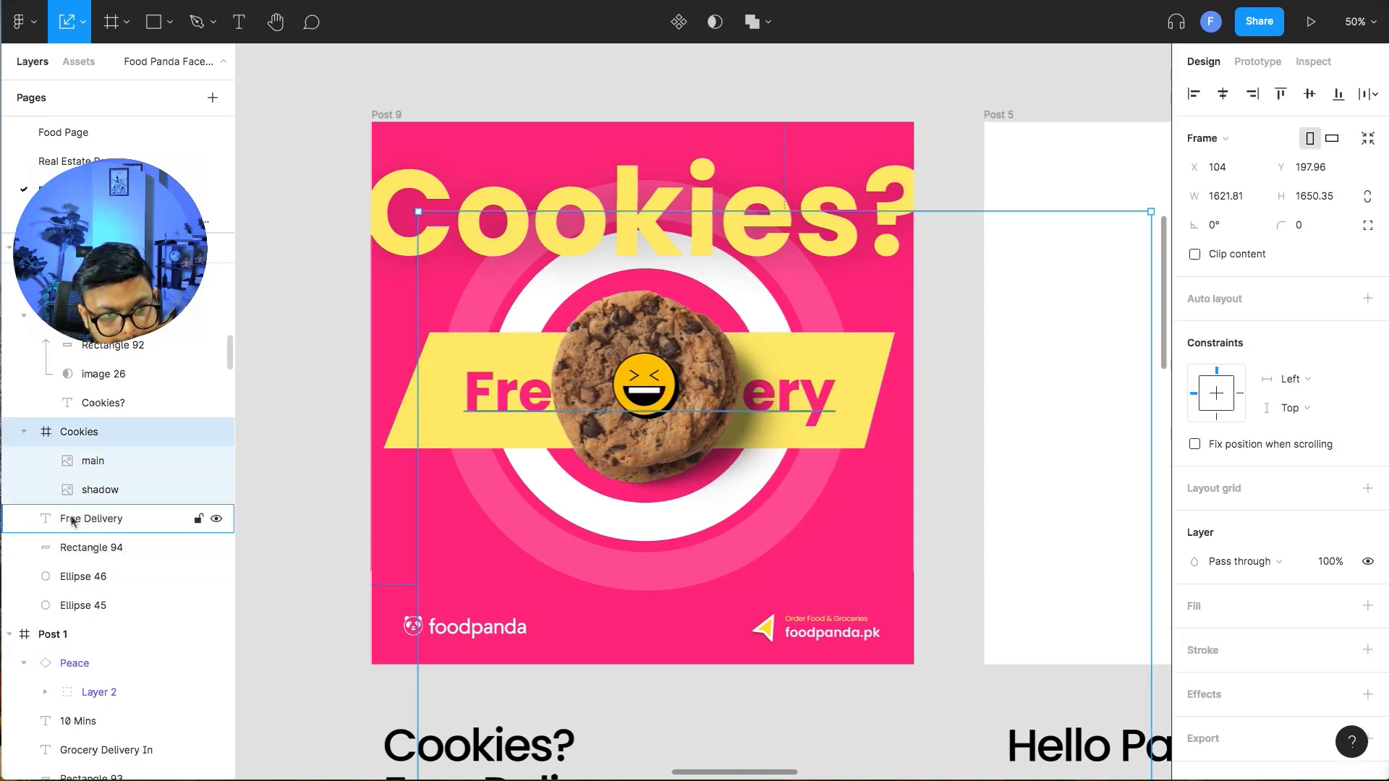
{"action": "left_click", "coordinate": [484, 416]}
{"action": "left_click_drag", "start_coordinate": [863, 391], "coordinate": [554, 392]}
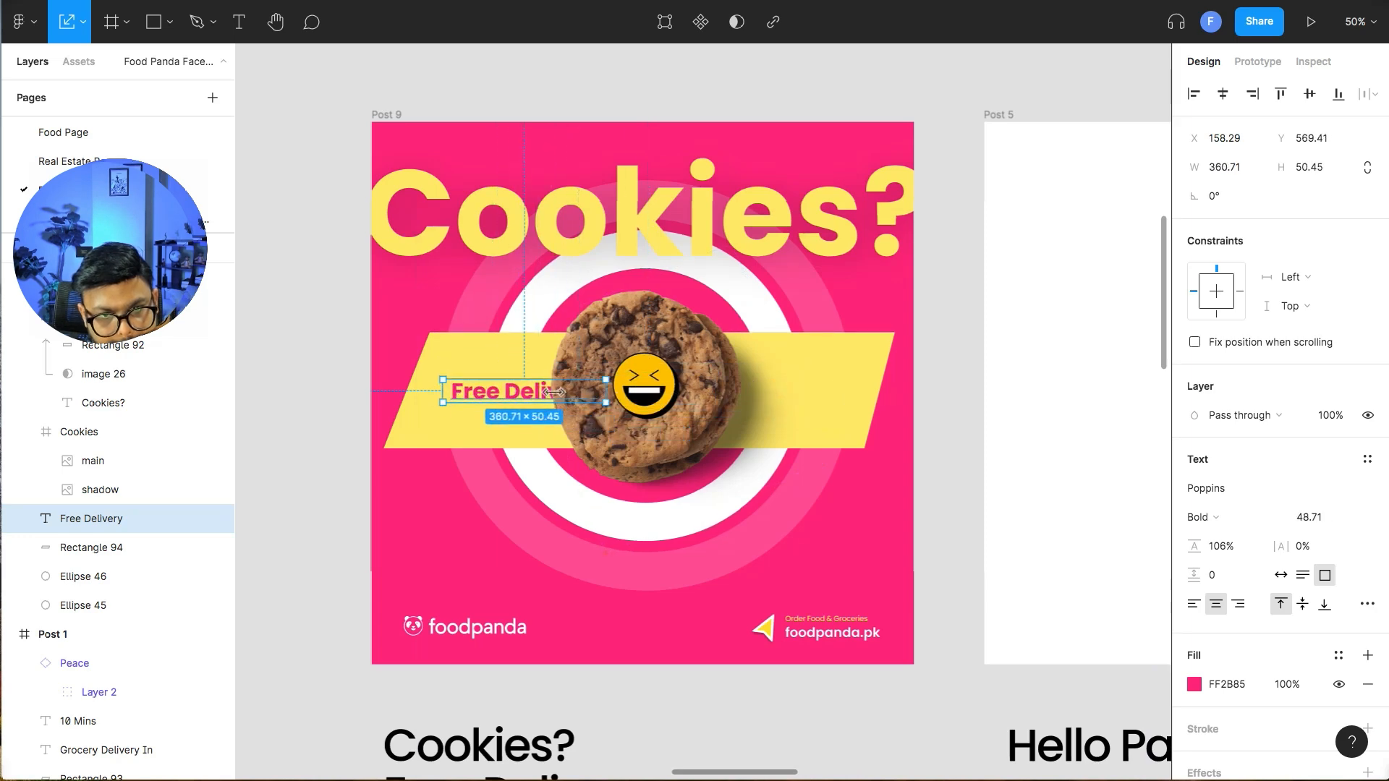
- Left-align "Free Delivery" on two lines, enlarge its text box to 361 × 127 and place it on the banner left of the cookies
{"action": "double_click", "coordinate": [509, 389]}
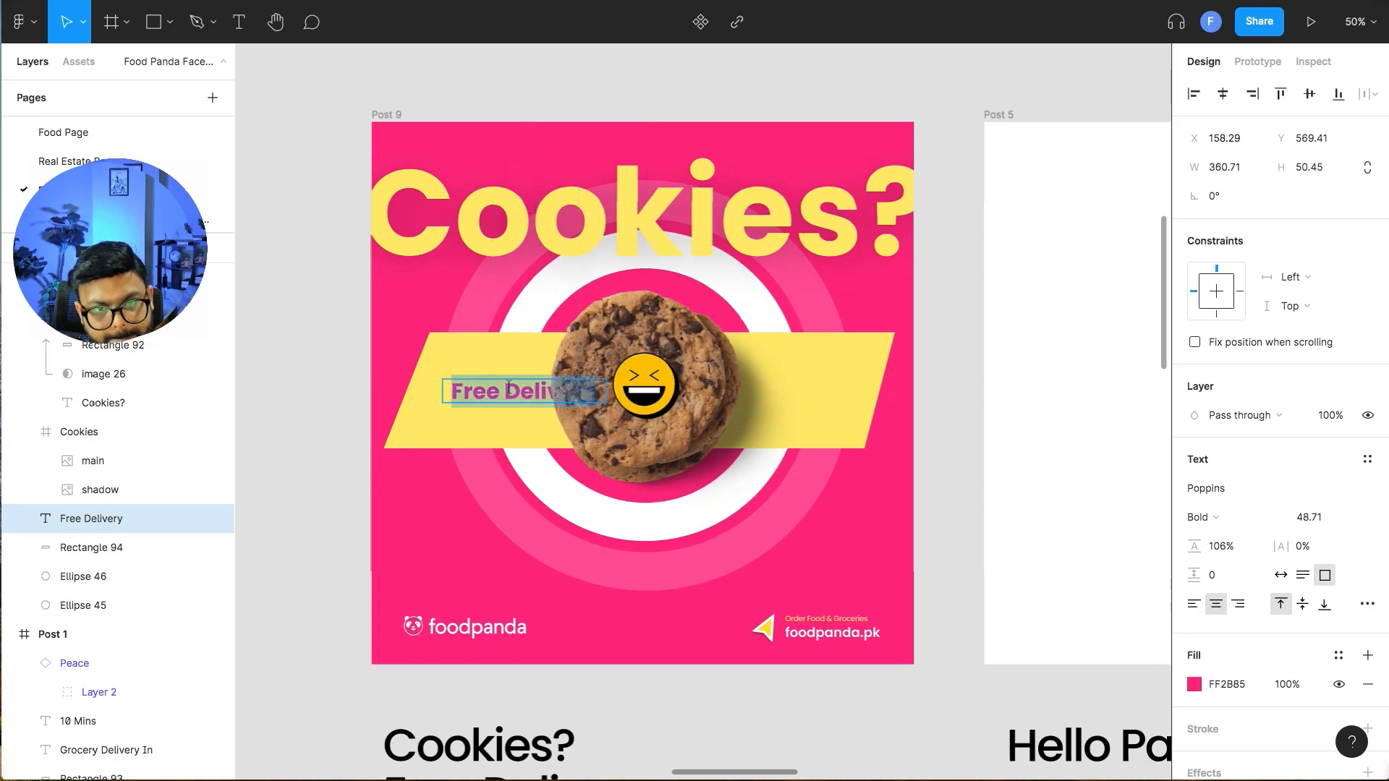
{"action": "left_click", "coordinate": [1192, 605]}
{"action": "left_click", "coordinate": [470, 413]}
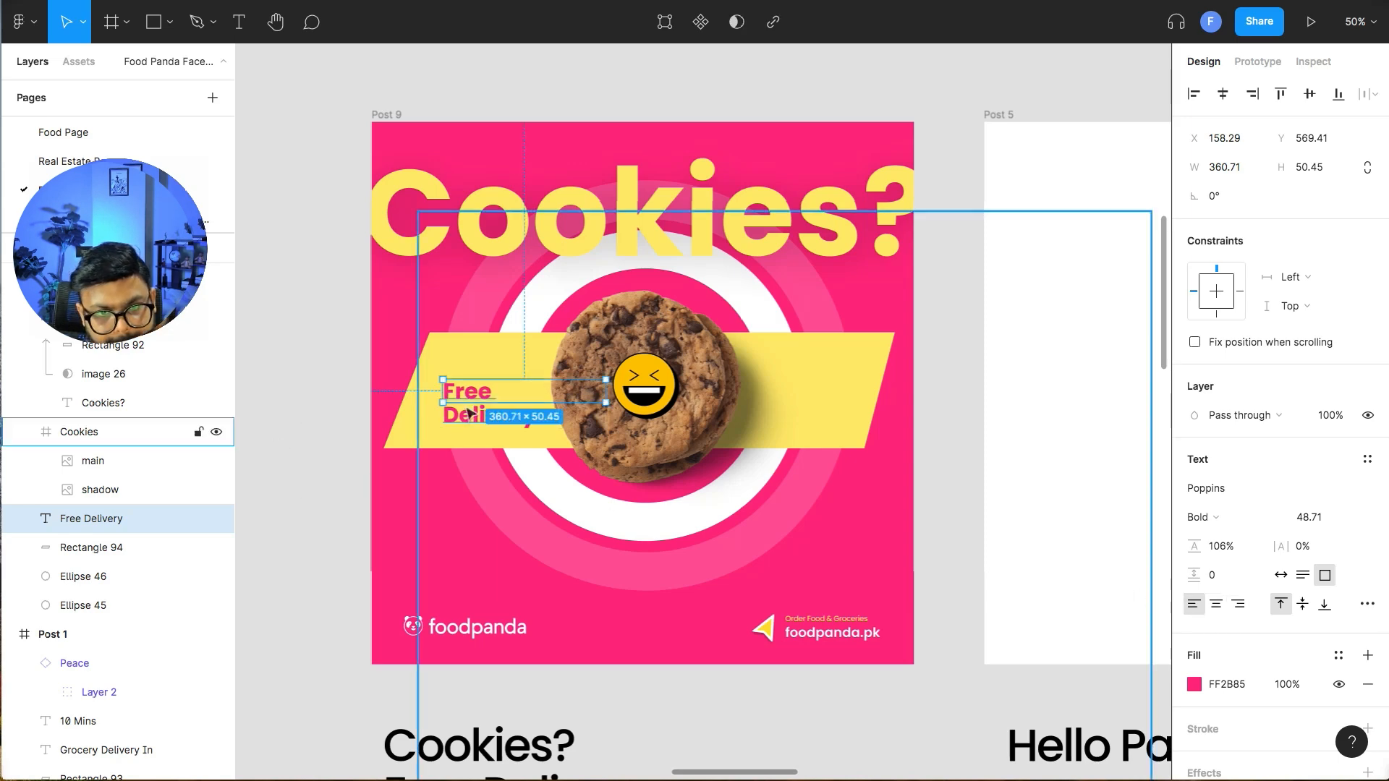
{"action": "left_click_drag", "start_coordinate": [471, 403], "coordinate": [470, 439]}
{"action": "left_click_drag", "start_coordinate": [471, 412], "coordinate": [476, 403]}
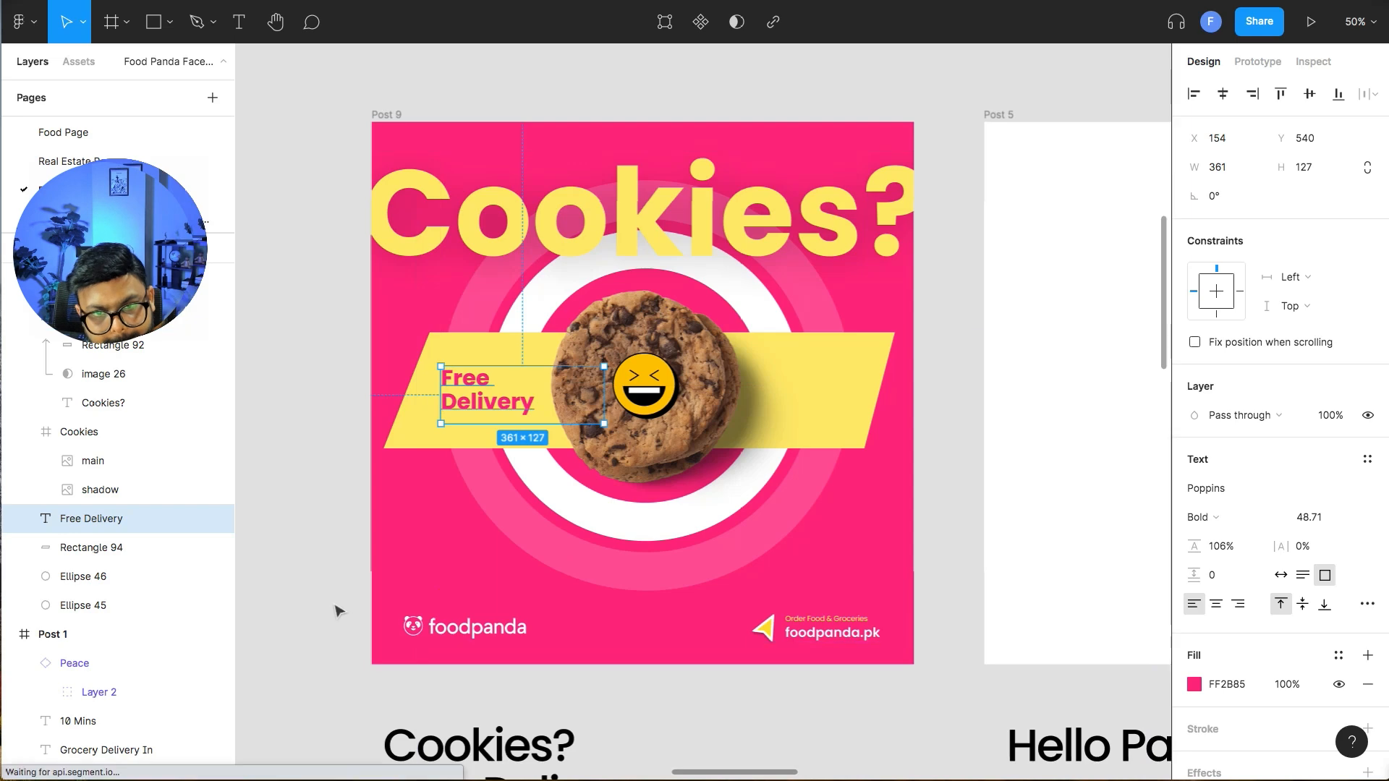
{"action": "left_click", "coordinate": [304, 614]}
- Try a copy of the "Free Delivery" text on the banner to the right of the cookies, and remove the copy
{"action": "scroll", "coordinate": [304, 614], "scroll_direction": "up", "scroll_amount": 1}
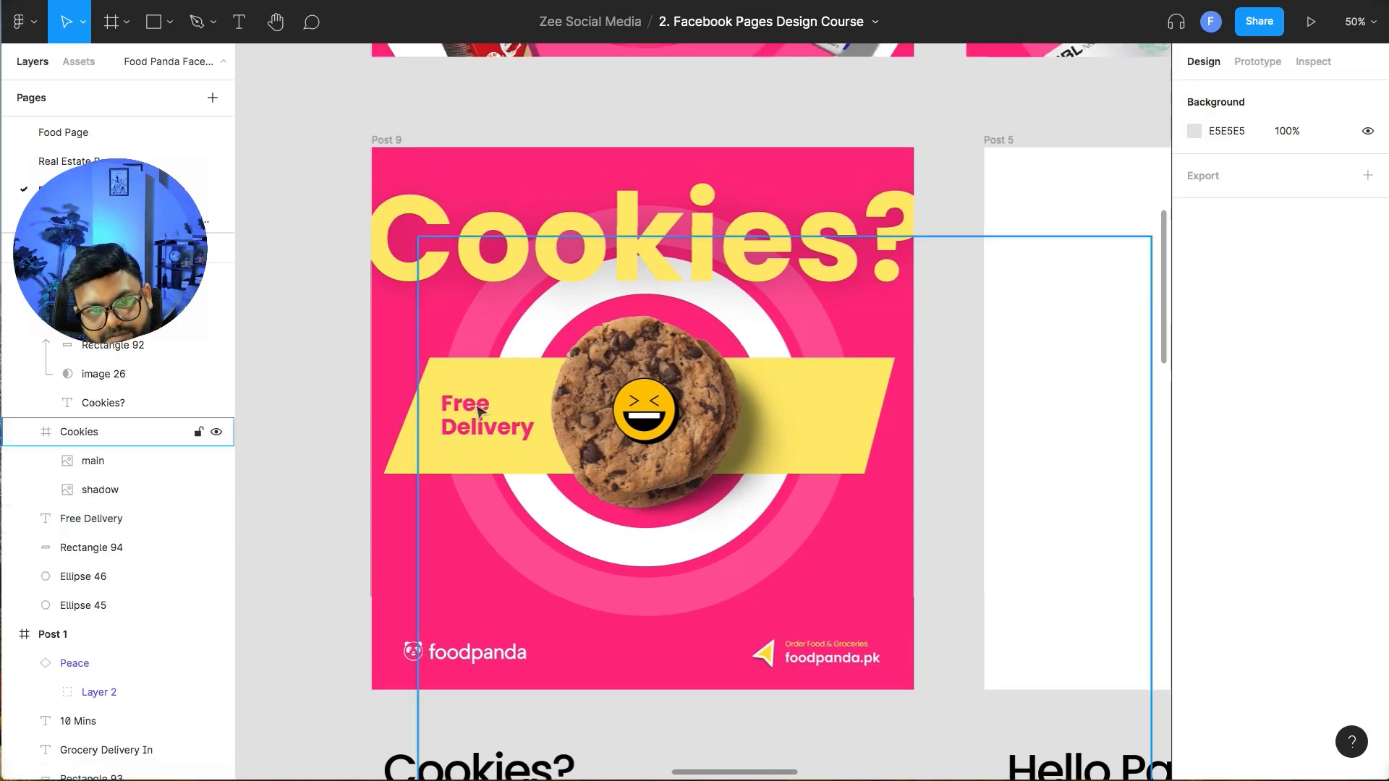
{"action": "left_click", "coordinate": [554, 562]}
{"action": "left_click", "coordinate": [65, 532]}
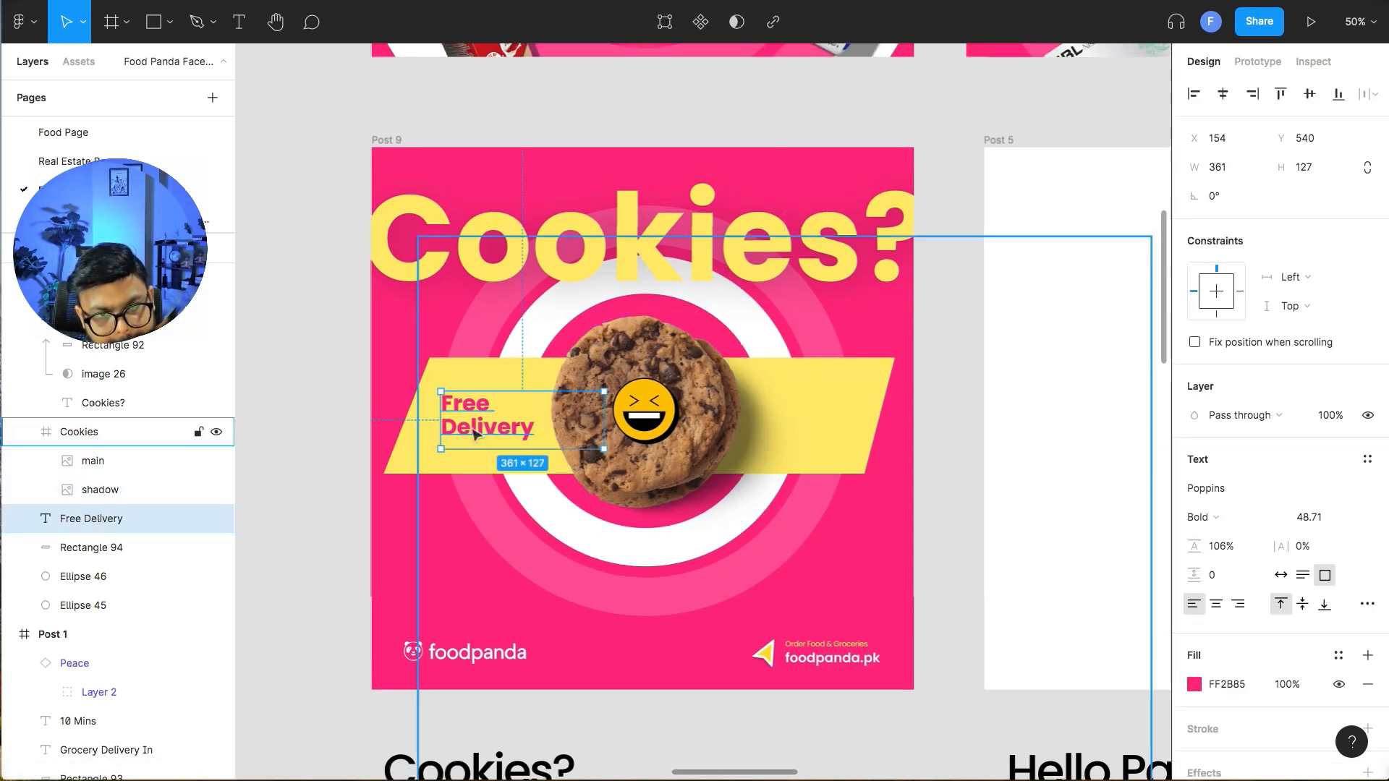
{"action": "left_click_drag", "start_coordinate": [474, 434], "coordinate": [799, 425]}
{"action": "double_click", "coordinate": [799, 425]}
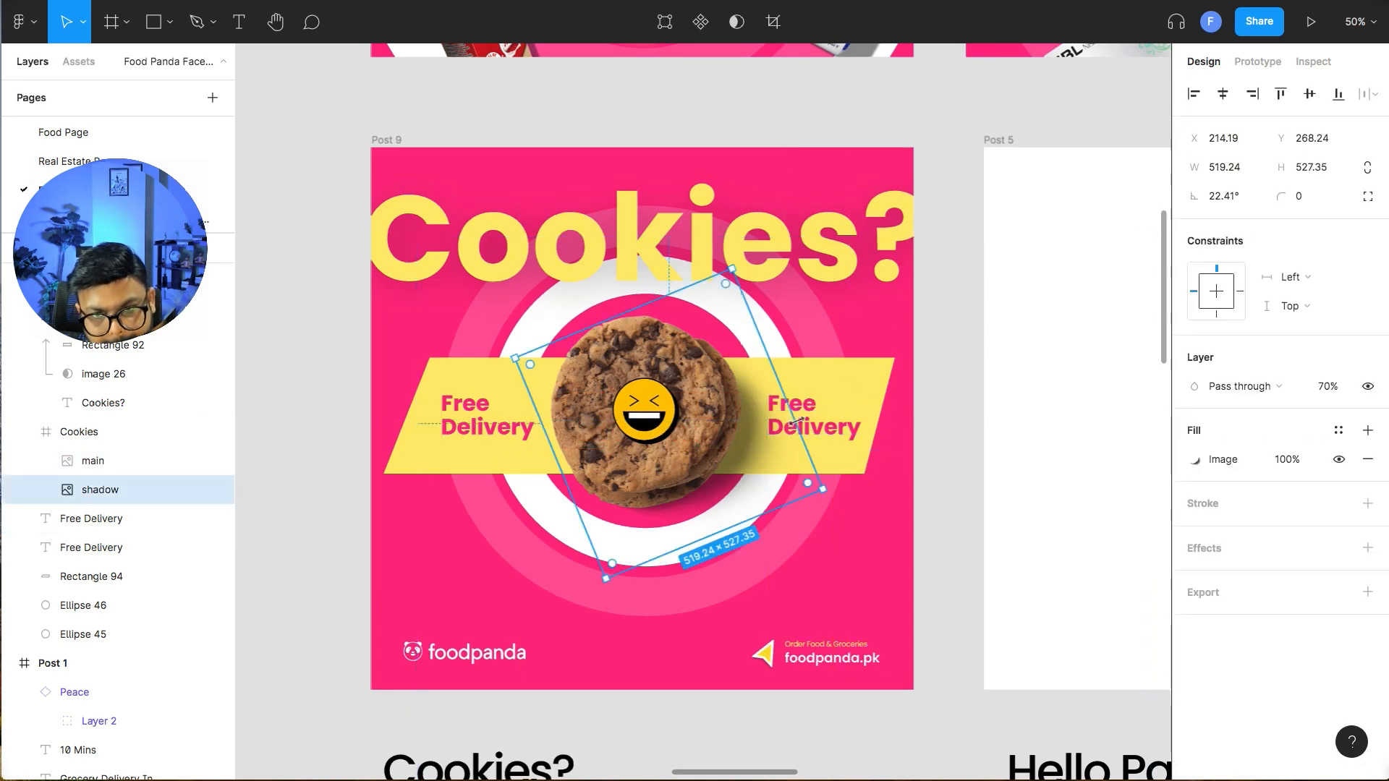
{"action": "left_click", "coordinate": [839, 445]}
{"action": "key", "text": "Escape"}
{"action": "double_click", "coordinate": [792, 428]}
{"action": "key", "text": "Escape"}
{"action": "left_click", "coordinate": [806, 428]}
{"action": "key", "text": "Delete"}
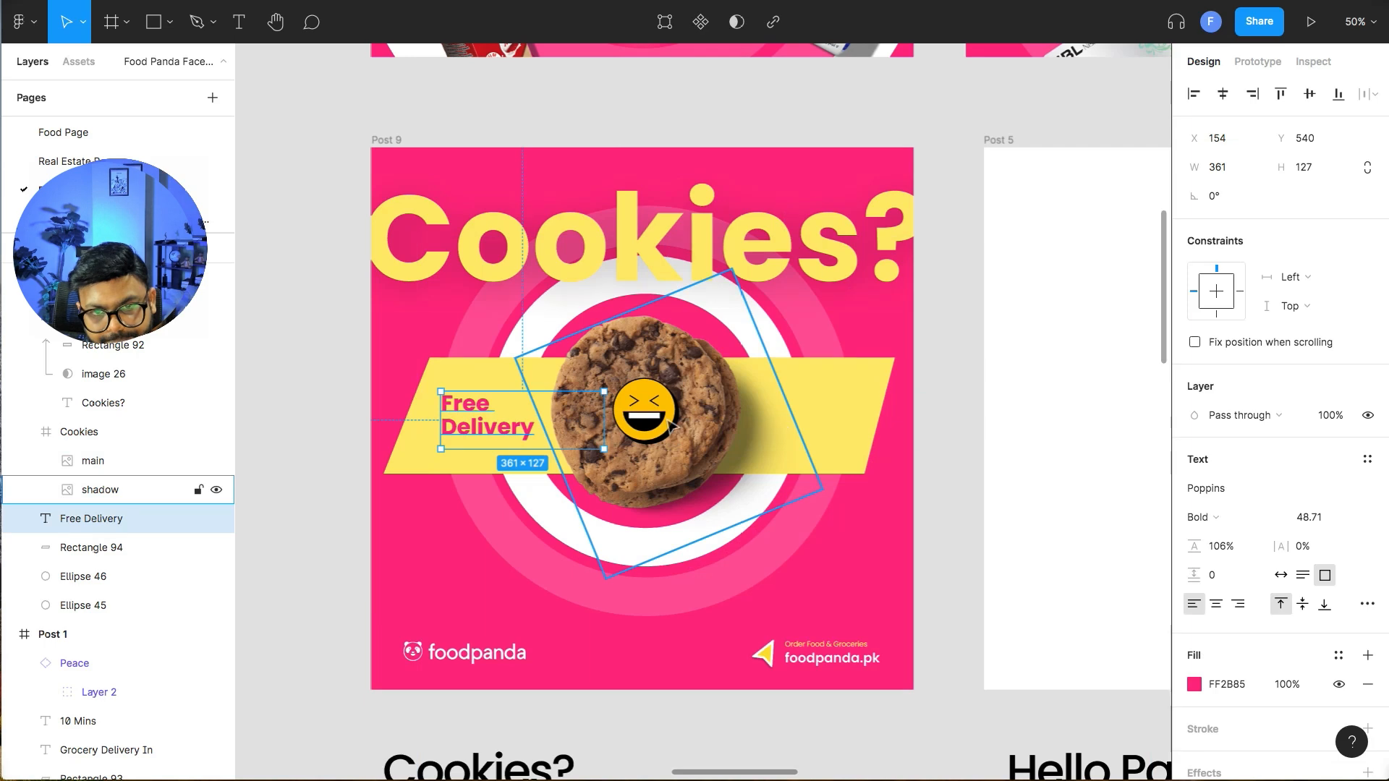
- Tilt and slightly enlarge the Laugh emoji and move it onto the banner to the right of the cookies
{"action": "left_click", "coordinate": [644, 397]}
{"action": "left_click_drag", "start_coordinate": [687, 371], "coordinate": [726, 357]}
{"action": "key", "text": "k"}
{"action": "left_click_drag", "start_coordinate": [664, 391], "coordinate": [809, 410]}
{"action": "left_click_drag", "start_coordinate": [867, 376], "coordinate": [821, 412]}
{"action": "left_click", "coordinate": [960, 431]}
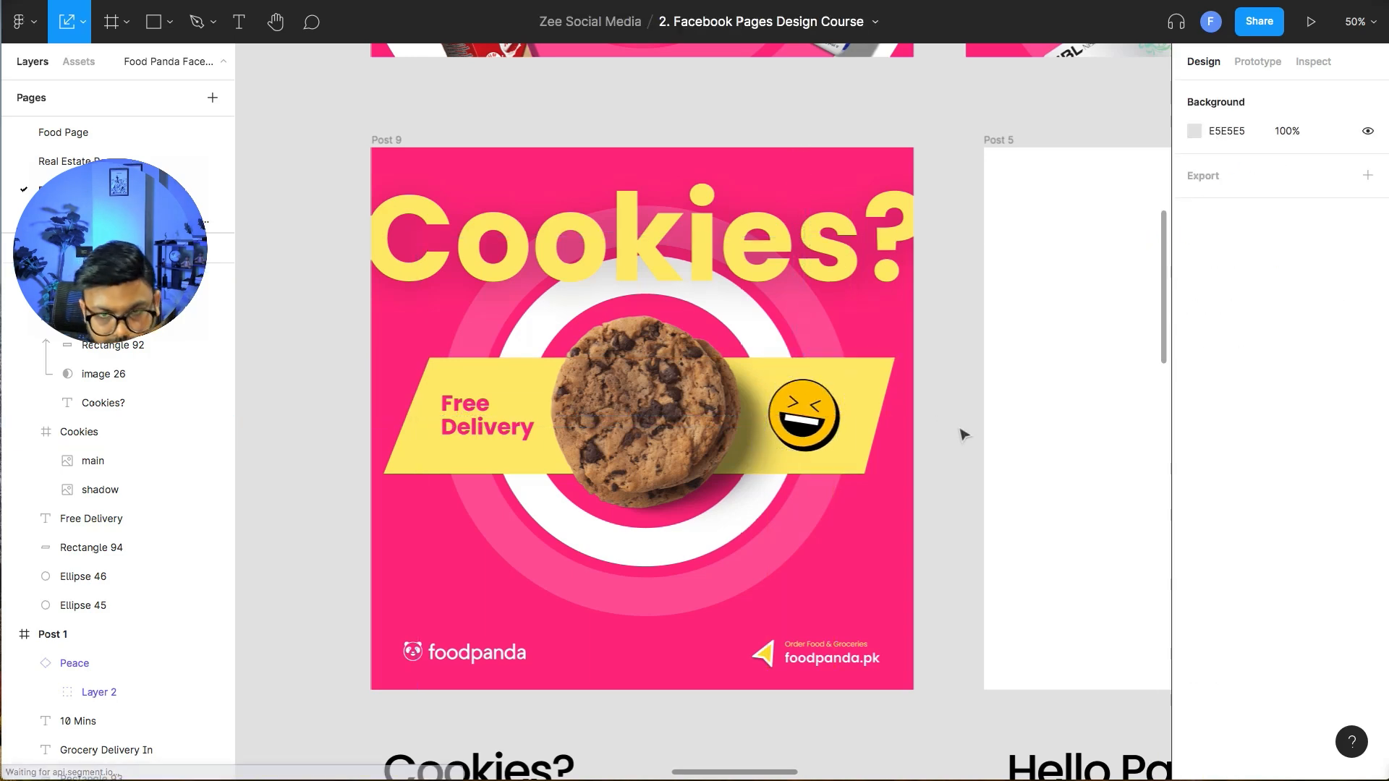
- Delete the empty Post 5 frame and put a duplicate of Post 9 in its place above the "Hello Pakistan!" caption
{"action": "key", "text": "minus"}
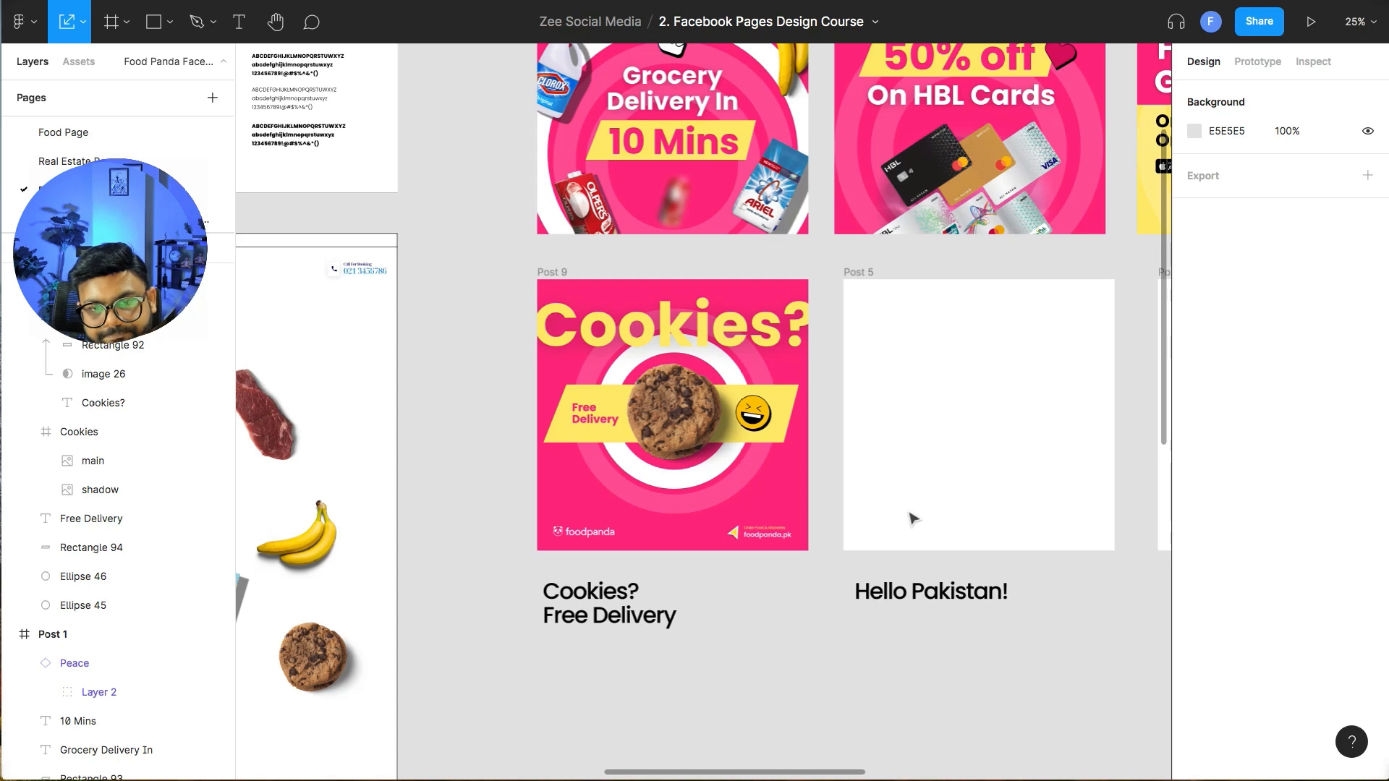
{"action": "scroll", "coordinate": [913, 519], "scroll_direction": "up", "scroll_amount": 2}
{"action": "scroll", "coordinate": [937, 637], "scroll_direction": "down", "scroll_amount": 3}
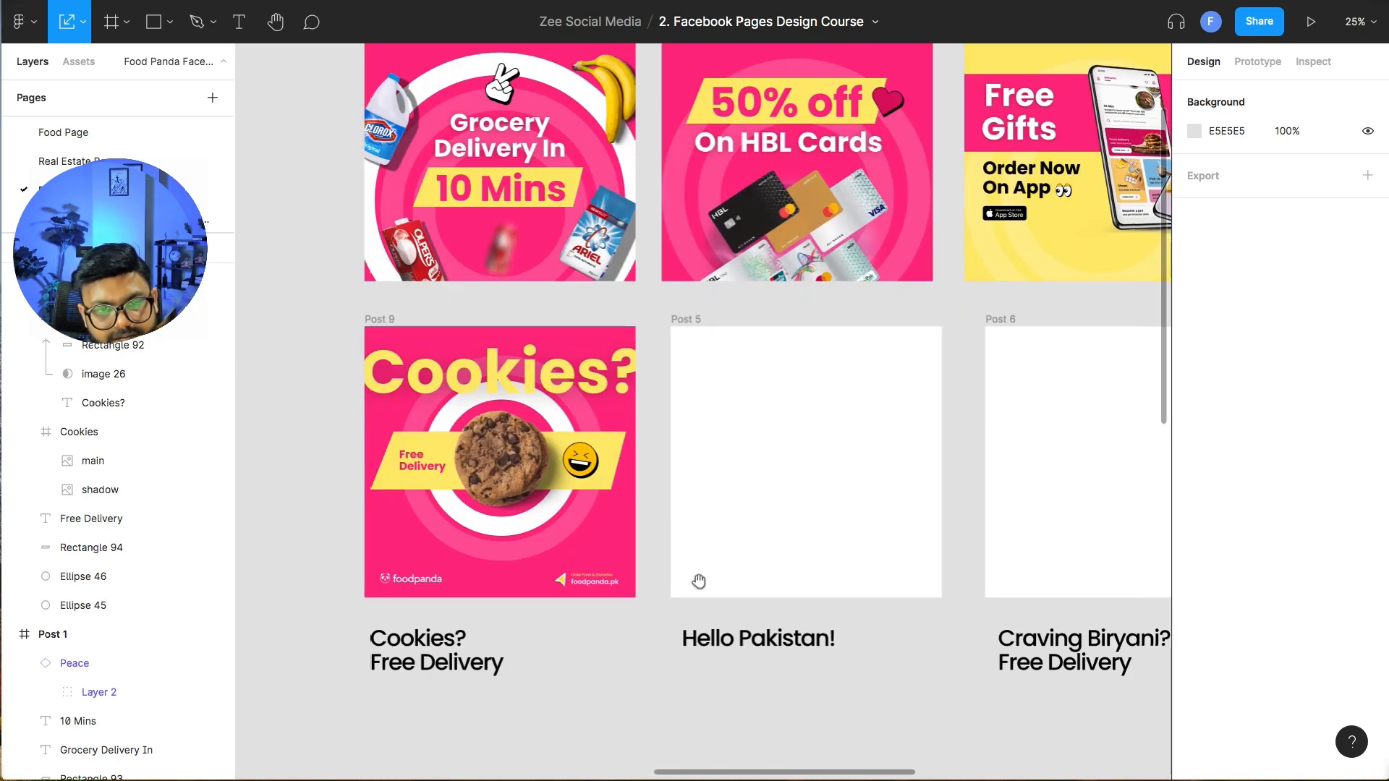
{"action": "left_click", "coordinate": [692, 322]}
{"action": "key", "text": "Delete"}
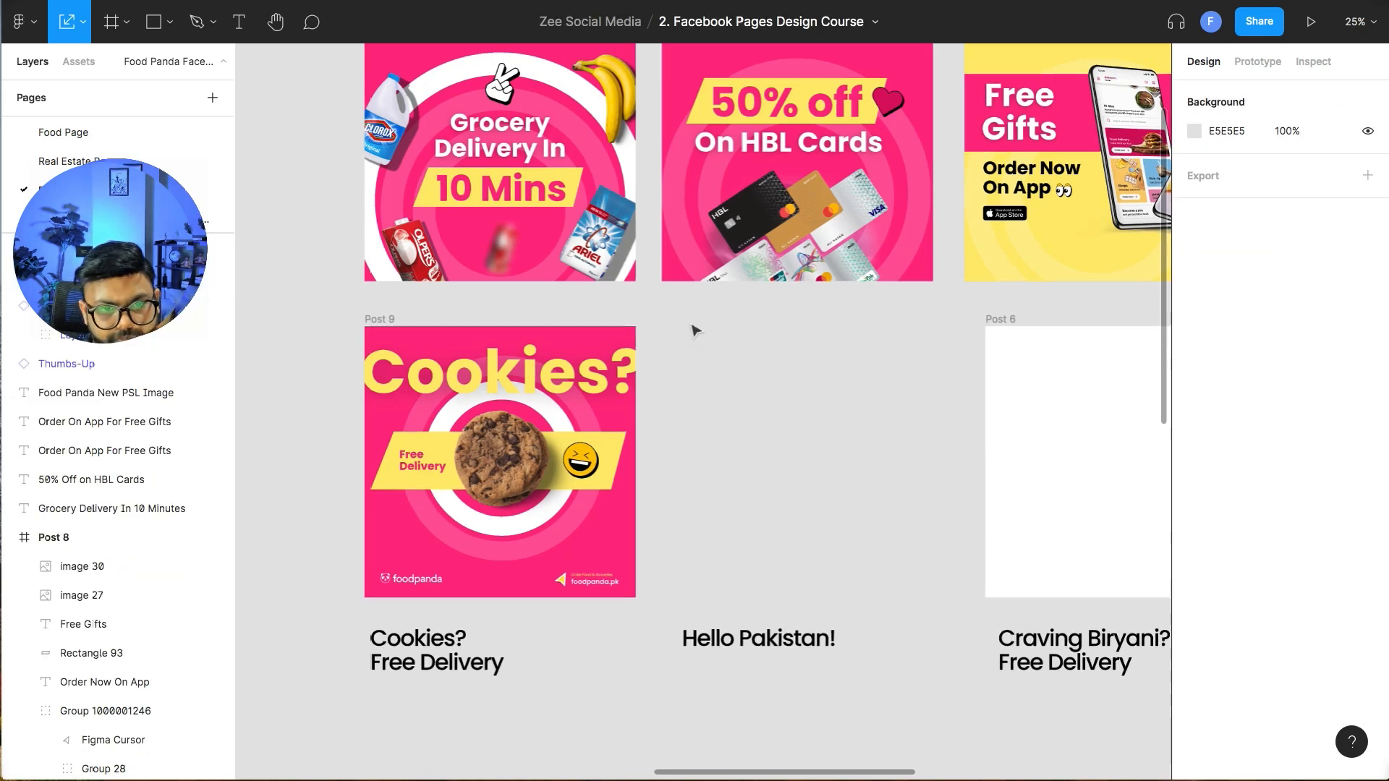
{"action": "left_click_drag", "start_coordinate": [384, 320], "coordinate": [678, 318]}
- Delete the cookies, the Laugh emoji, the "Free Delivery" text and its yellow banner from Post 10
{"action": "left_click", "coordinate": [752, 449]}
{"action": "key", "text": "Delete"}
{"action": "left_click", "coordinate": [803, 463]}
{"action": "key", "text": "Delete"}
{"action": "left_click", "coordinate": [872, 459]}
{"action": "key", "text": "Delete"}
{"action": "left_click", "coordinate": [726, 461]}
{"action": "key", "text": "Delete"}
- Replace the "Cookies?" headline in Post 10 with "hello pakistan!"
{"action": "double_click", "coordinate": [758, 382]}
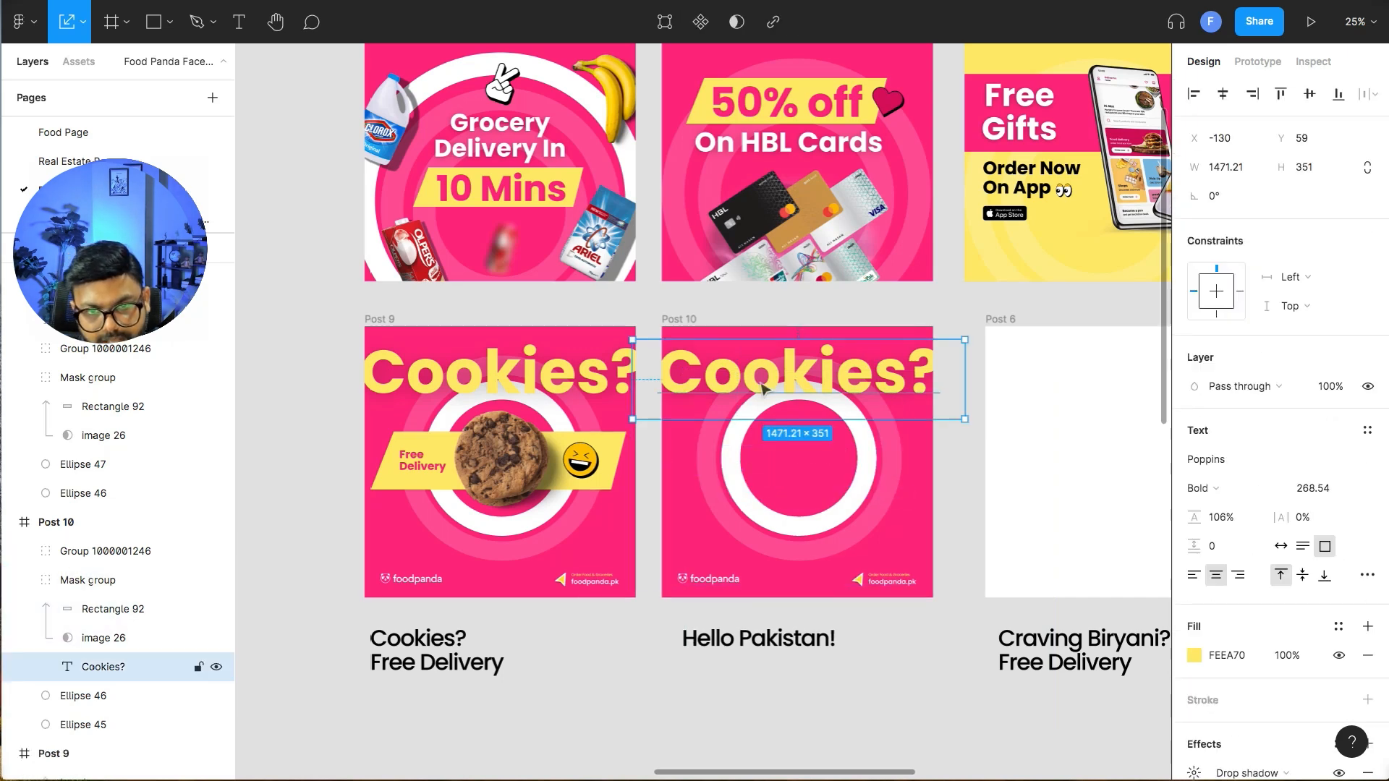
{"action": "double_click", "coordinate": [758, 382]}
{"action": "type", "text": "hel"}
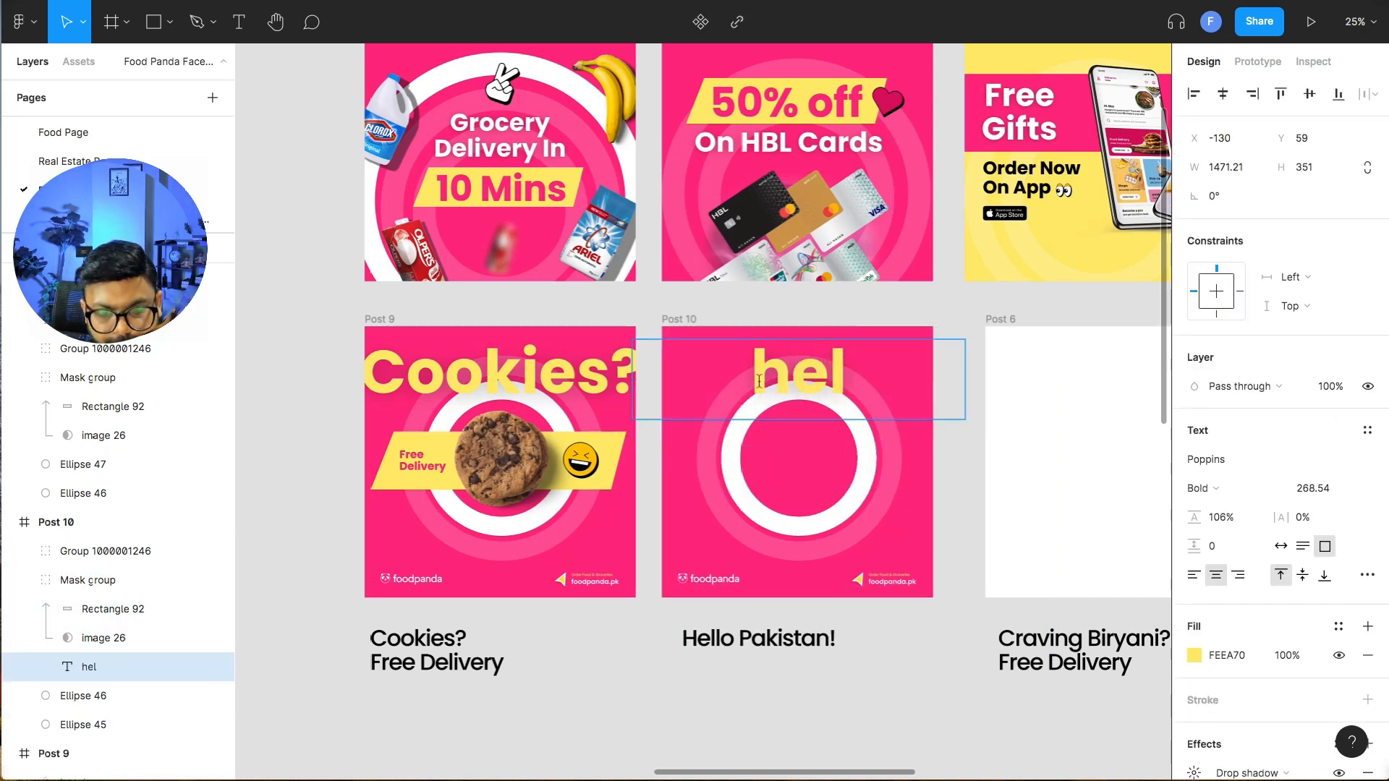
{"action": "type", "text": "lo!"}
{"action": "key", "text": "BackSpace"}
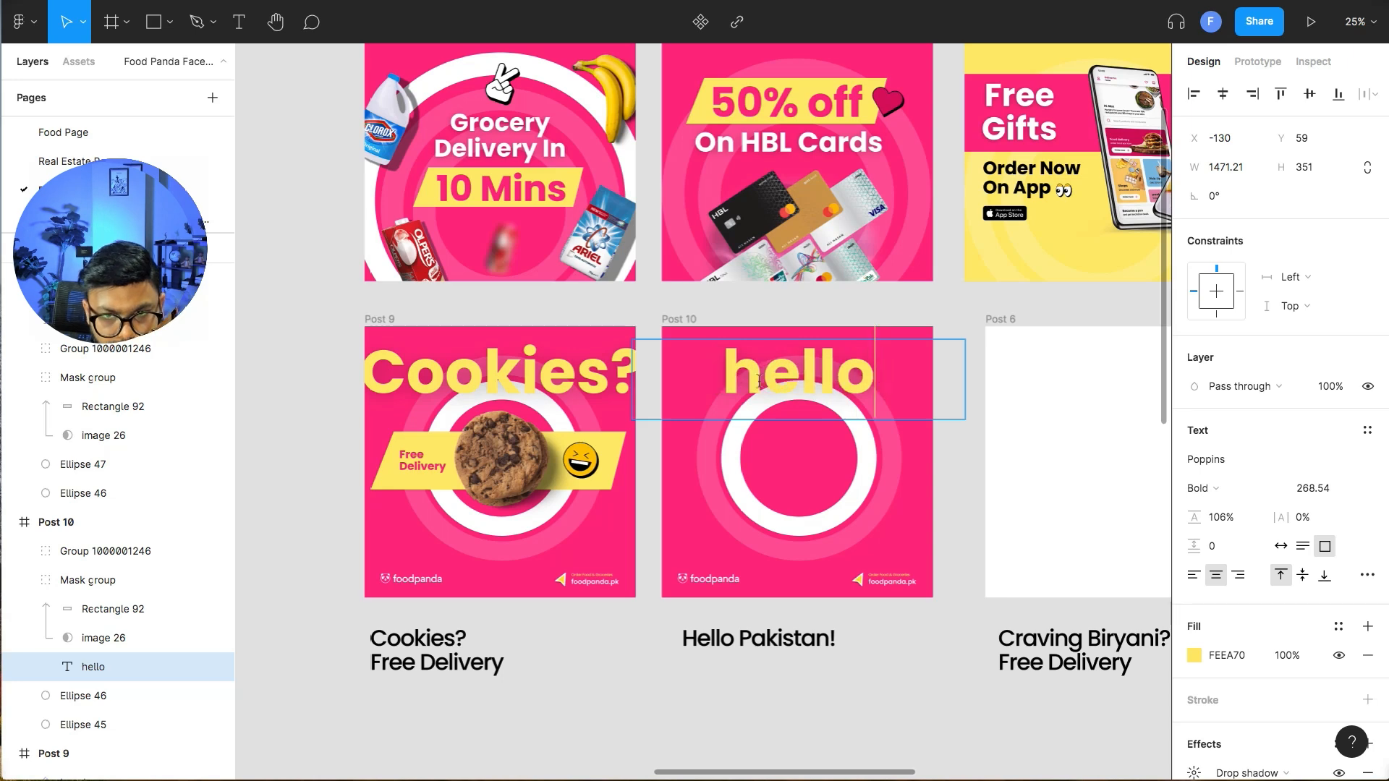
{"action": "type", "text": "pakistan!"}
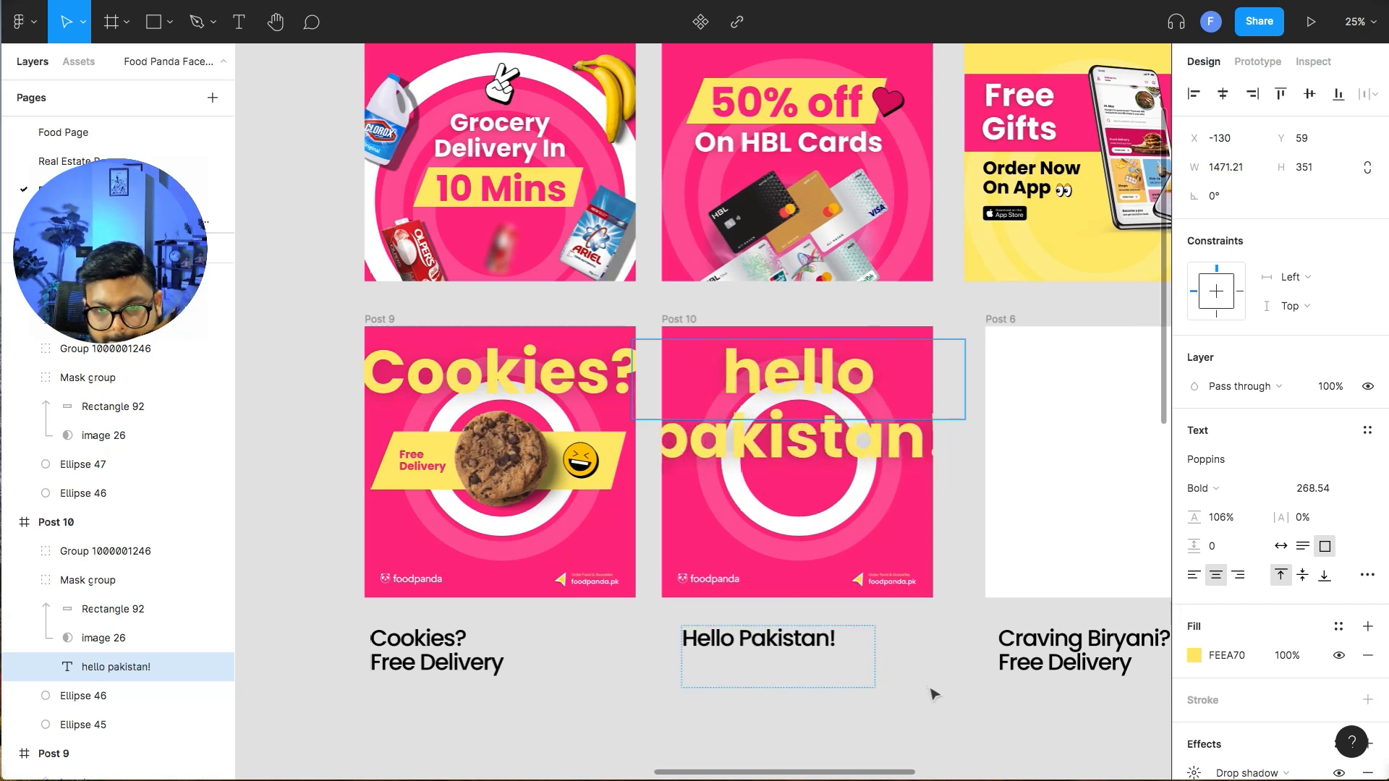
{"action": "key", "text": "Escape"}
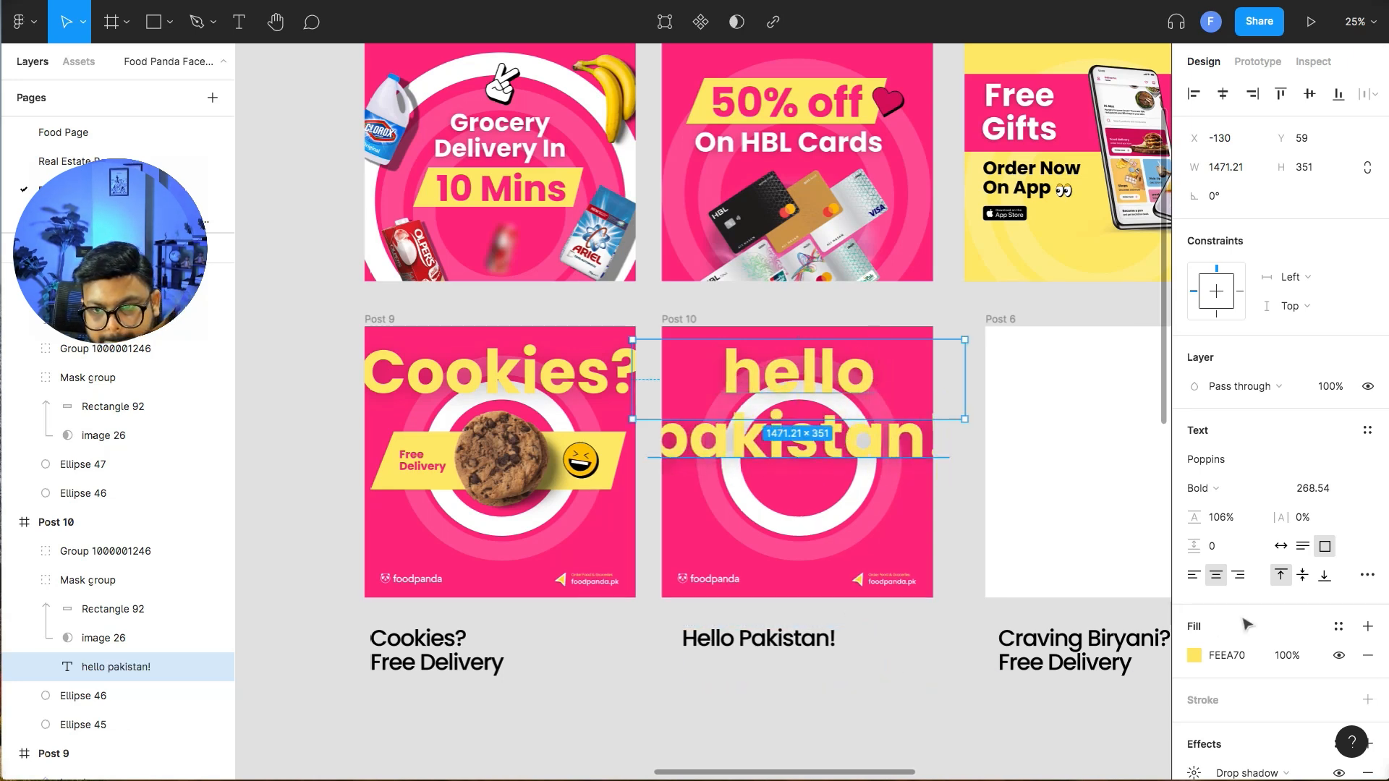
- Set the font size of the "hello pakistan!" headline in Post 10 to 200
{"action": "left_click", "coordinate": [1305, 490]}
{"action": "type", "text": "20"}
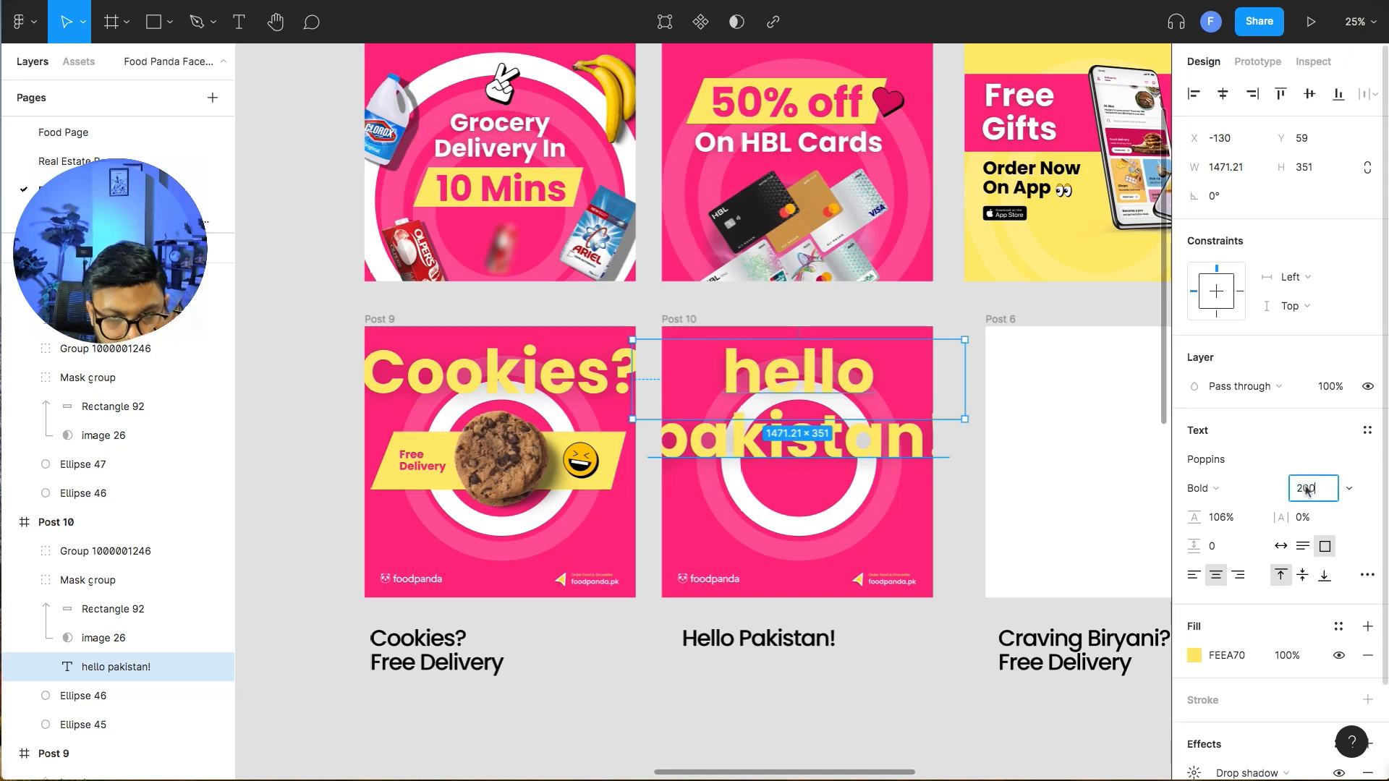
{"action": "type", "text": "0"}
{"action": "key", "text": "Return"}
{"action": "left_click", "coordinate": [925, 689]}
- Delete the white ring behind the headline in Post 10 and nudge the headline group slightly
{"action": "left_click", "coordinate": [852, 512]}
{"action": "key", "text": "Delete"}
{"action": "left_click_drag", "start_coordinate": [835, 426], "coordinate": [832, 426]}
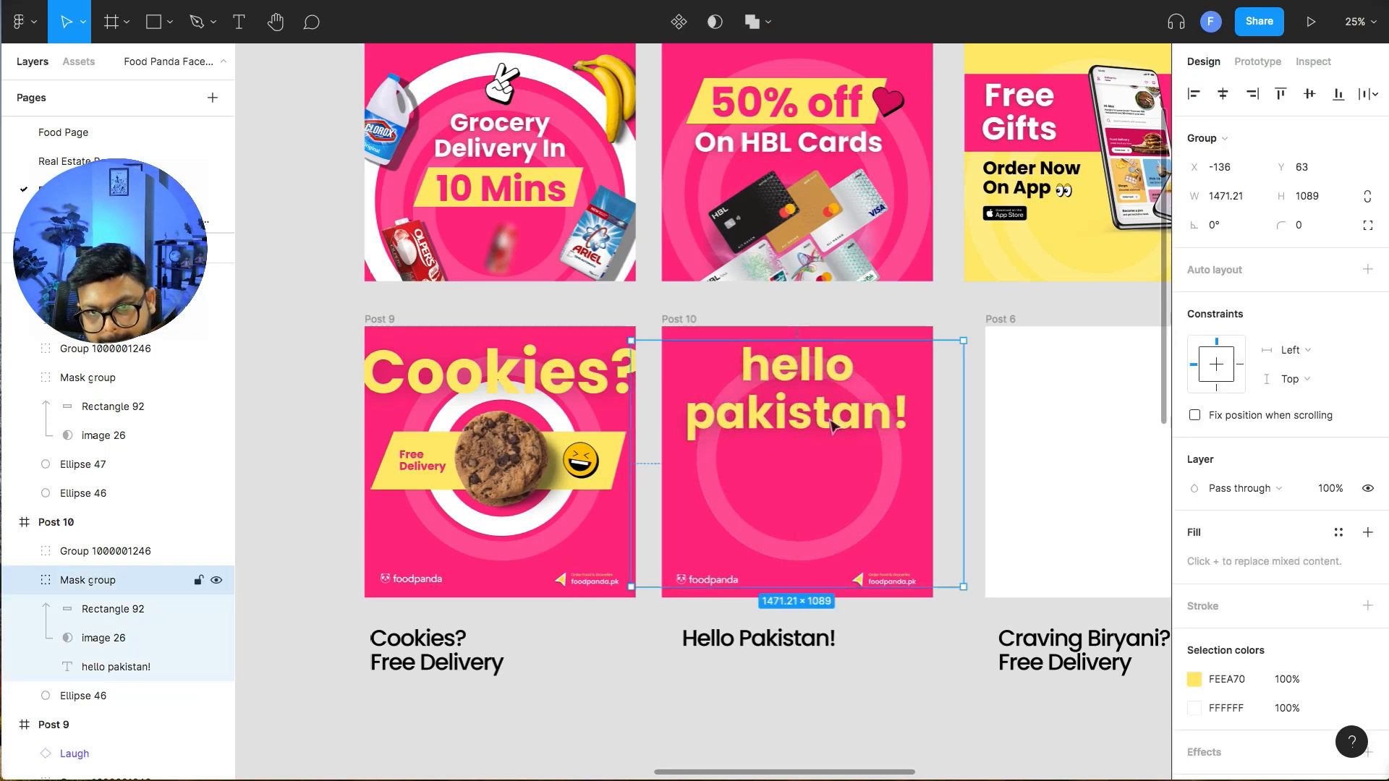
- Set only the word "hello" in the Post 10 headline to font size 500
{"action": "double_click", "coordinate": [814, 383]}
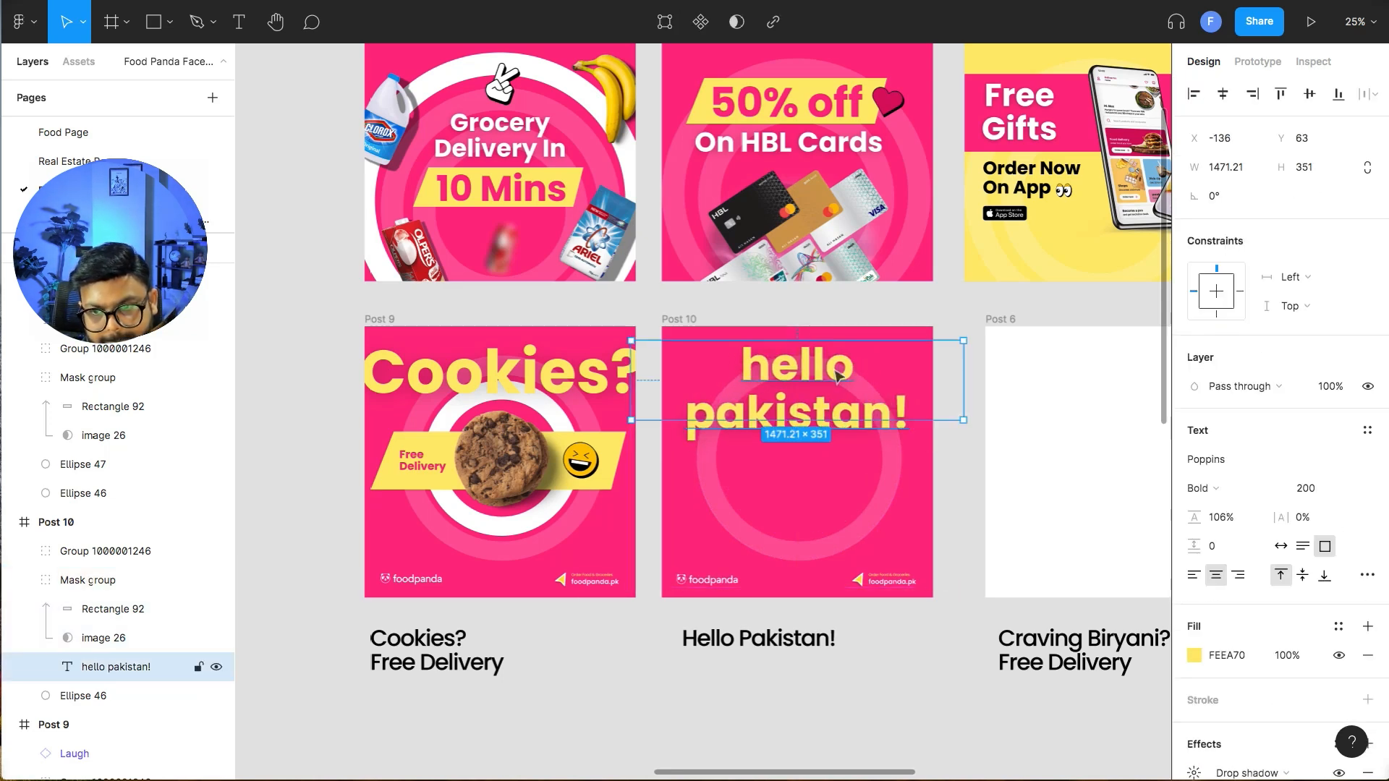
{"action": "right_click", "coordinate": [836, 375]}
{"action": "left_click", "coordinate": [783, 491]}
{"action": "double_click", "coordinate": [798, 370]}
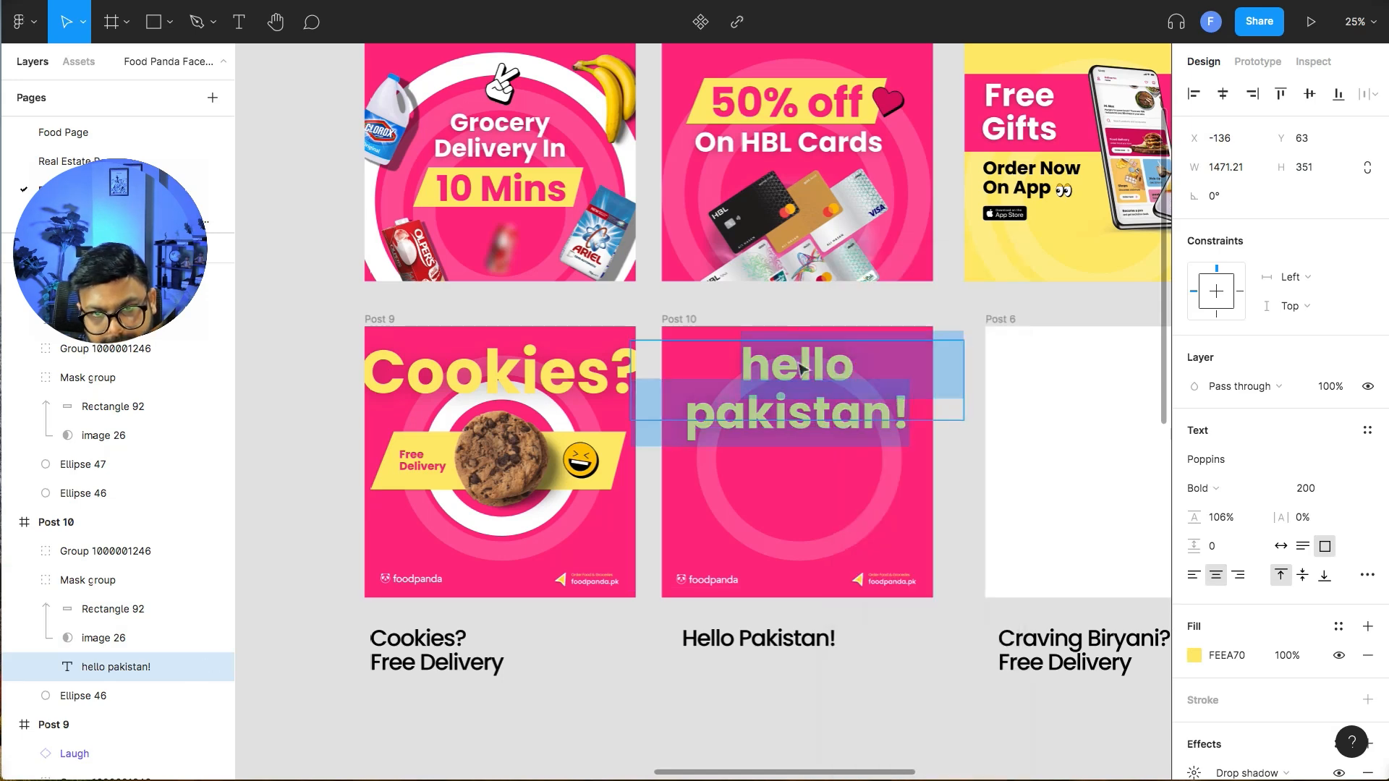
{"action": "left_click", "coordinate": [1313, 492]}
{"action": "type", "text": "500"}
{"action": "key", "text": "Return"}
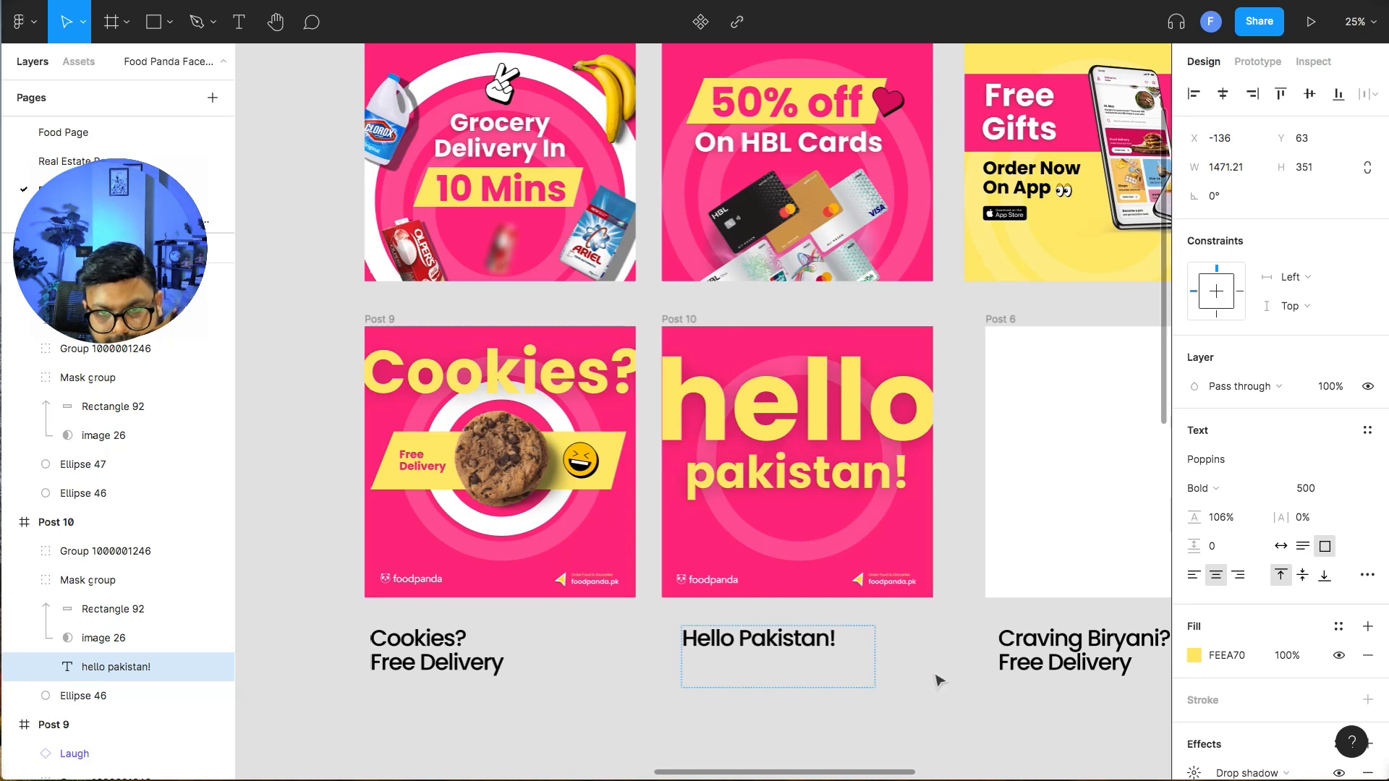
{"action": "left_click", "coordinate": [883, 674]}
- Place a Pakistan flag emoji in Post 10 below the word "pakistan!"
{"action": "scroll", "coordinate": [506, 615], "scroll_direction": "left", "scroll_amount": 7}
{"action": "scroll", "coordinate": [507, 615], "scroll_direction": "down", "scroll_amount": 3}
{"action": "left_click_drag", "start_coordinate": [677, 658], "coordinate": [606, 505]}
{"action": "left_click_drag", "start_coordinate": [585, 585], "coordinate": [1097, 203]}
{"action": "left_click_drag", "start_coordinate": [1108, 189], "coordinate": [686, 365]}
{"action": "left_click_drag", "start_coordinate": [644, 413], "coordinate": [781, 239]}
{"action": "left_click", "coordinate": [816, 483]}
- Copy the purple scribble underline from the assets frame onto the upper part of "hello" in Post 10
{"action": "left_click_drag", "start_coordinate": [549, 572], "coordinate": [1060, 388]}
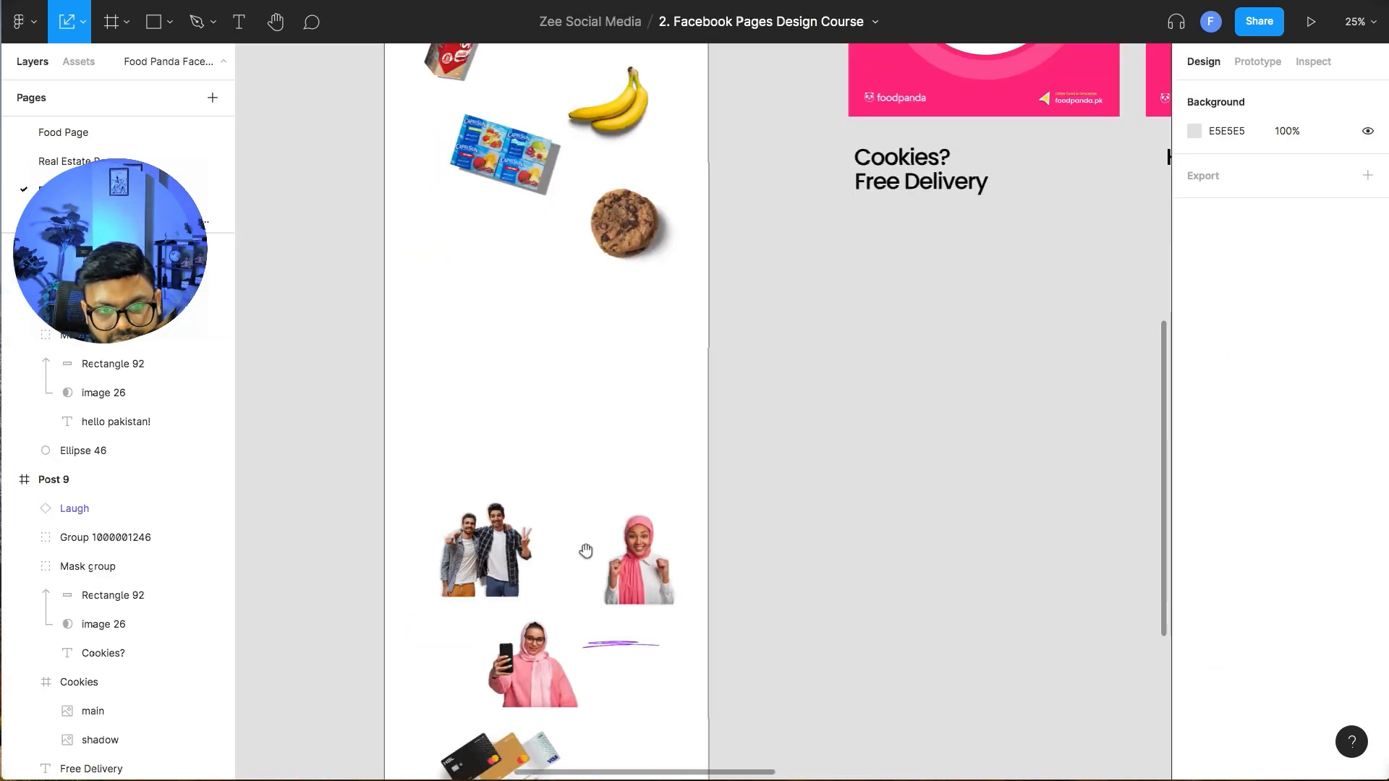
{"action": "left_click", "coordinate": [638, 642]}
{"action": "left_click_drag", "start_coordinate": [637, 643], "coordinate": [986, 296]}
{"action": "left_click_drag", "start_coordinate": [1041, 355], "coordinate": [506, 759]}
{"action": "left_click_drag", "start_coordinate": [439, 689], "coordinate": [833, 395]}
{"action": "left_click_drag", "start_coordinate": [774, 430], "coordinate": [719, 288]}
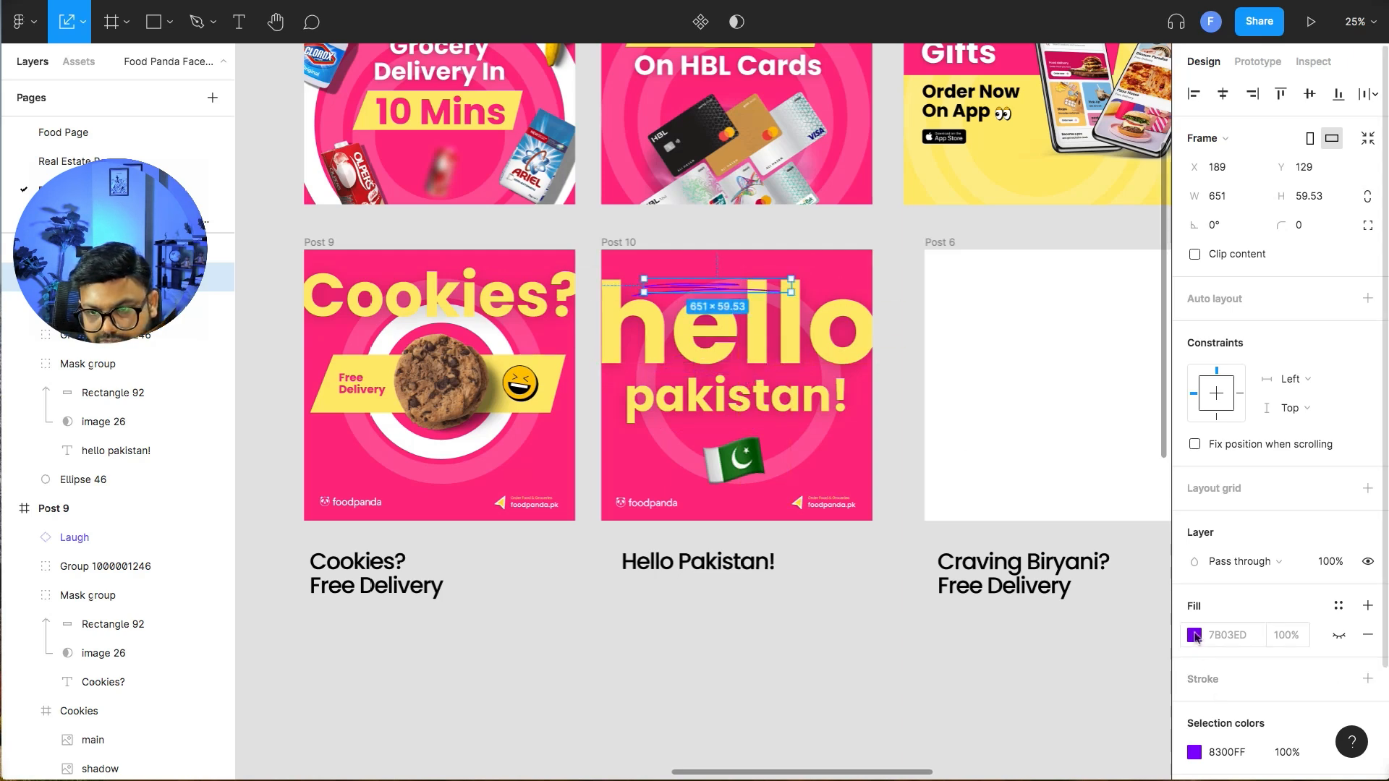
{"action": "left_click", "coordinate": [1194, 637]}
{"action": "left_click_drag", "start_coordinate": [1001, 378], "coordinate": [952, 321]}
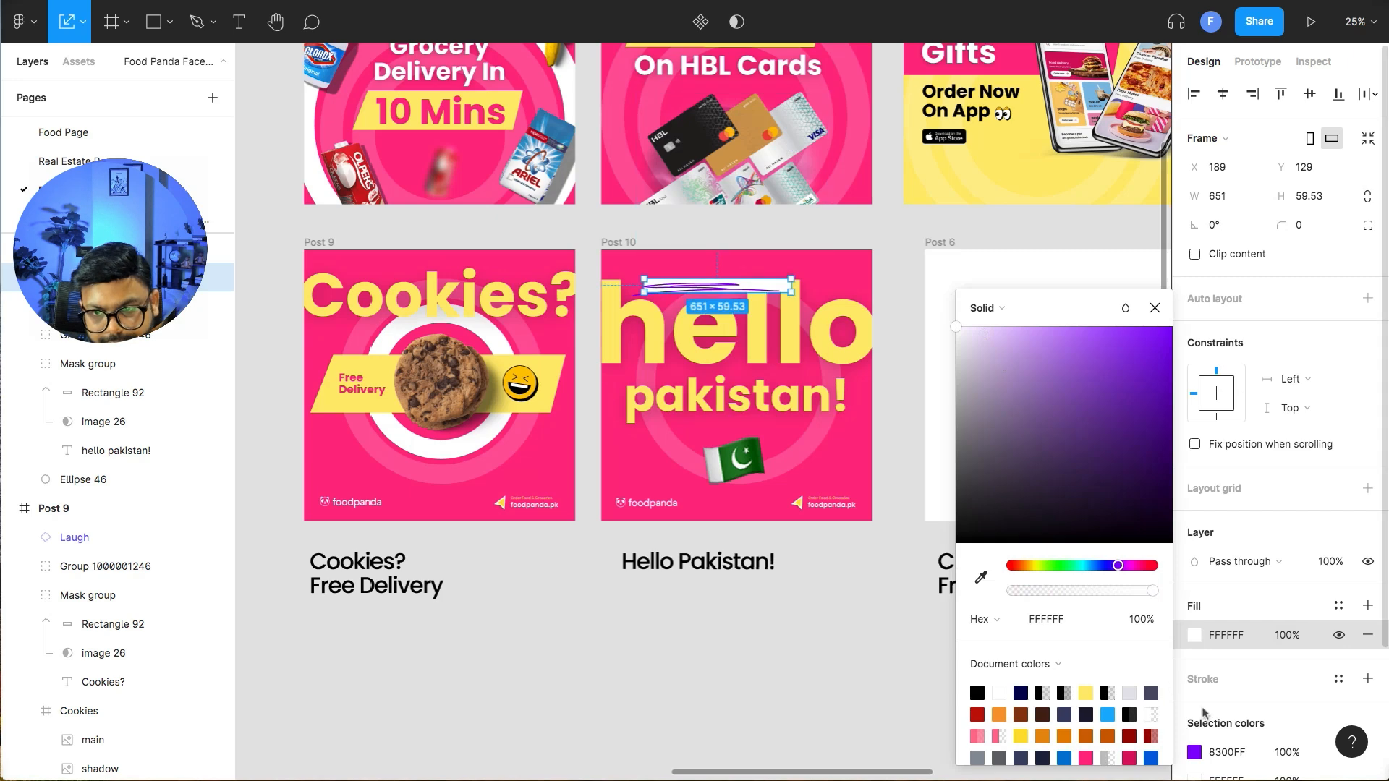
{"action": "key", "text": "super+z"}
- Recolour the scribble's lines to white (FFFFFF)
{"action": "left_click", "coordinate": [1194, 752]}
{"action": "left_click_drag", "start_coordinate": [1070, 399], "coordinate": [648, 36]}
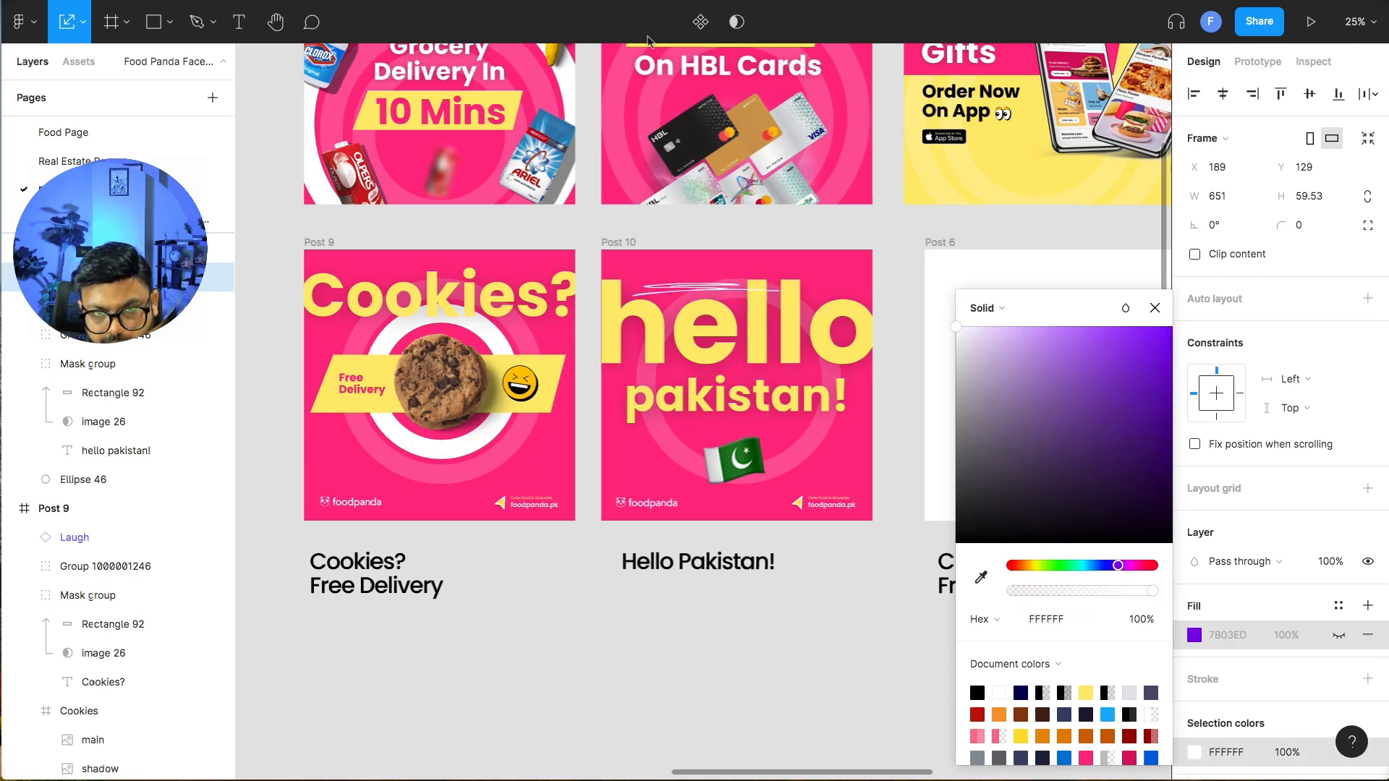
{"action": "left_click", "coordinate": [781, 642]}
- Scale down the flag emoji slightly and keep it centred below "pakistan!"
{"action": "left_click", "coordinate": [742, 497]}
{"action": "left_click_drag", "start_coordinate": [771, 408], "coordinate": [758, 444]}
{"action": "left_click", "coordinate": [752, 611]}
- Copy the Heart emoji from the assets frame onto the "hello" headline in Post 10
{"action": "scroll", "coordinate": [604, 669], "scroll_direction": "left", "scroll_amount": 10}
{"action": "scroll", "coordinate": [605, 670], "scroll_direction": "down", "scroll_amount": 3}
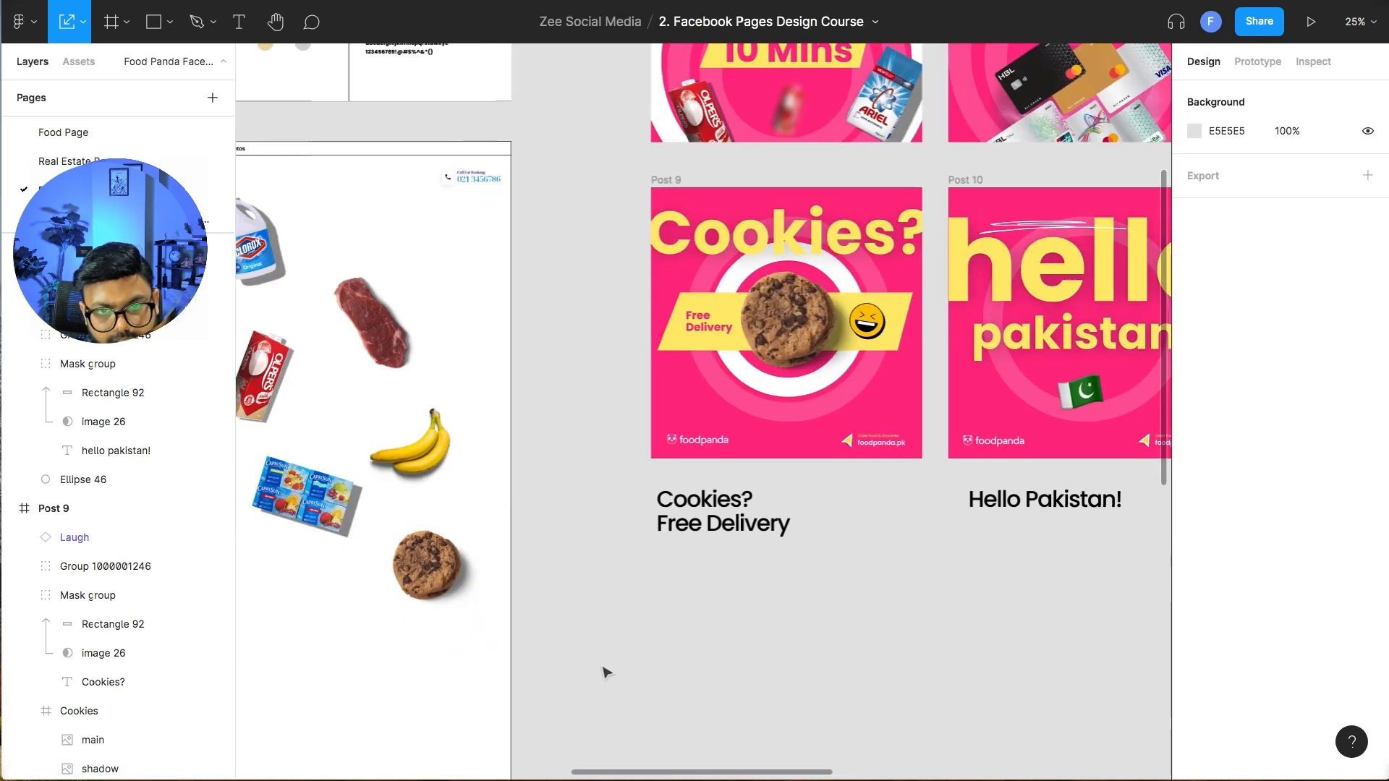
{"action": "scroll", "coordinate": [519, 657], "scroll_direction": "down", "scroll_amount": 8}
{"action": "left_click_drag", "start_coordinate": [367, 494], "coordinate": [796, 215], "text": "alt"}
{"action": "scroll", "coordinate": [664, 485], "scroll_direction": "up", "scroll_amount": 5}
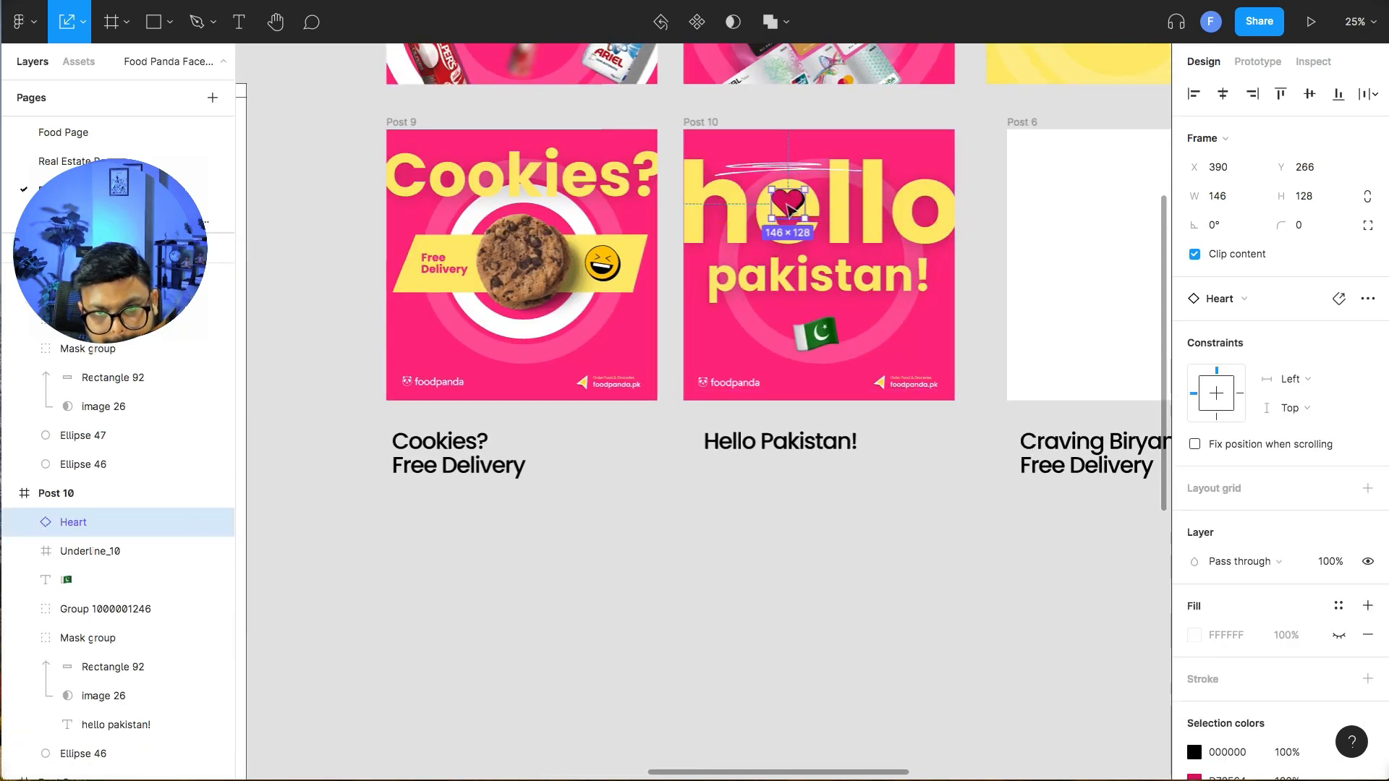
- Rotate the heart to about -20° and place it over the double l of "hello"
{"action": "left_click_drag", "start_coordinate": [792, 208], "coordinate": [938, 217]}
{"action": "left_click_drag", "start_coordinate": [818, 214], "coordinate": [812, 304]}
{"action": "left_click_drag", "start_coordinate": [806, 250], "coordinate": [757, 282]}
{"action": "left_click_drag", "start_coordinate": [788, 206], "coordinate": [864, 206]}
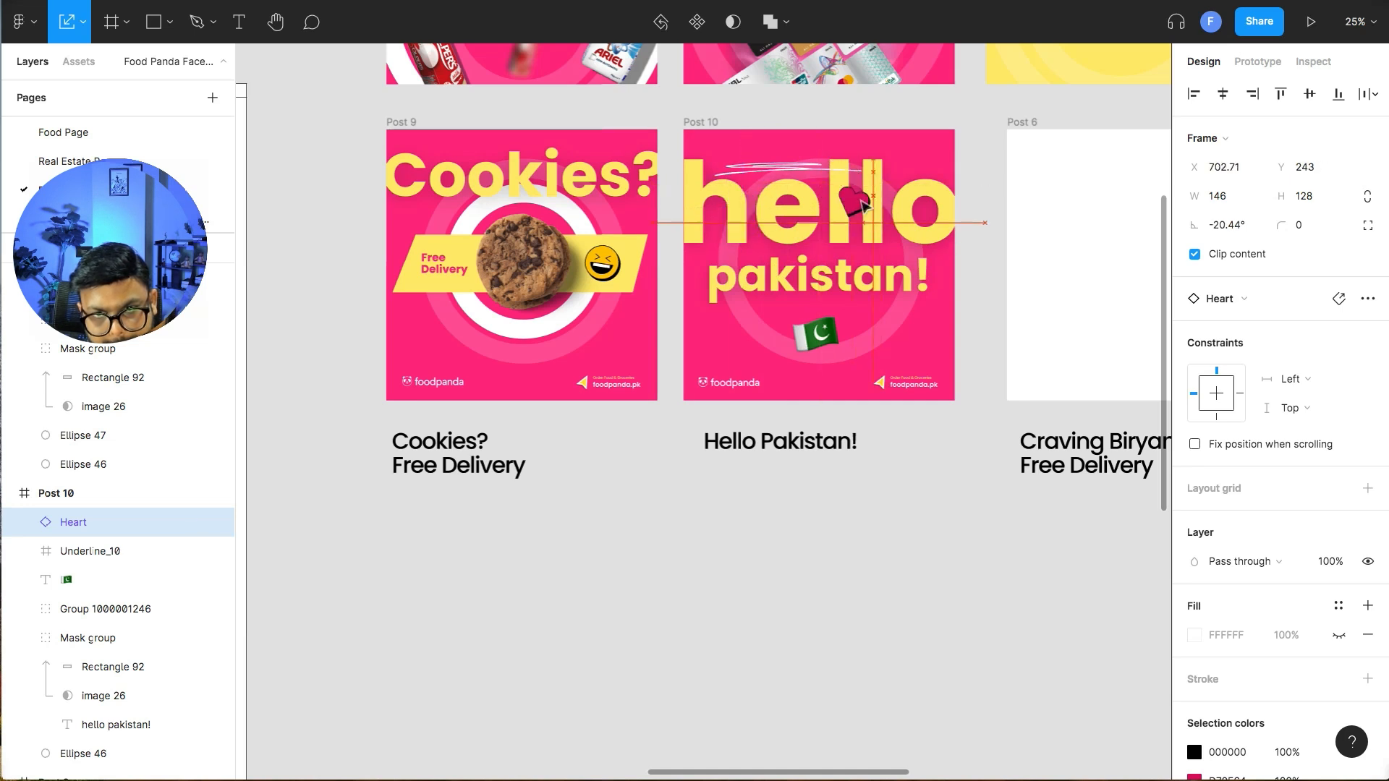
{"action": "left_click", "coordinate": [961, 511]}
- Delete the empty Post 6 frame and put a duplicate of Post 8 in its place above the "Craving Biryani?" caption
{"action": "left_click_drag", "start_coordinate": [960, 511], "coordinate": [789, 592]}
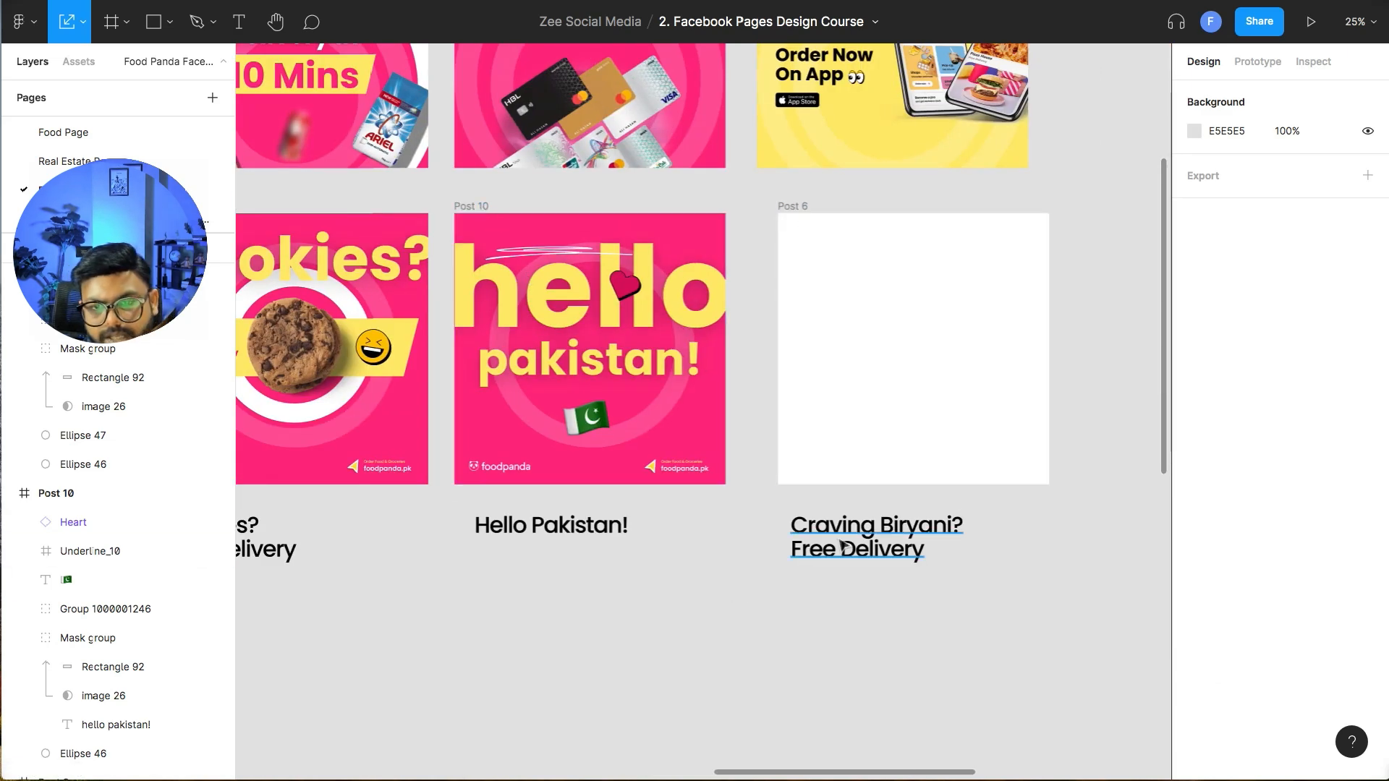
{"action": "scroll", "coordinate": [786, 384], "scroll_direction": "up", "scroll_amount": 4}
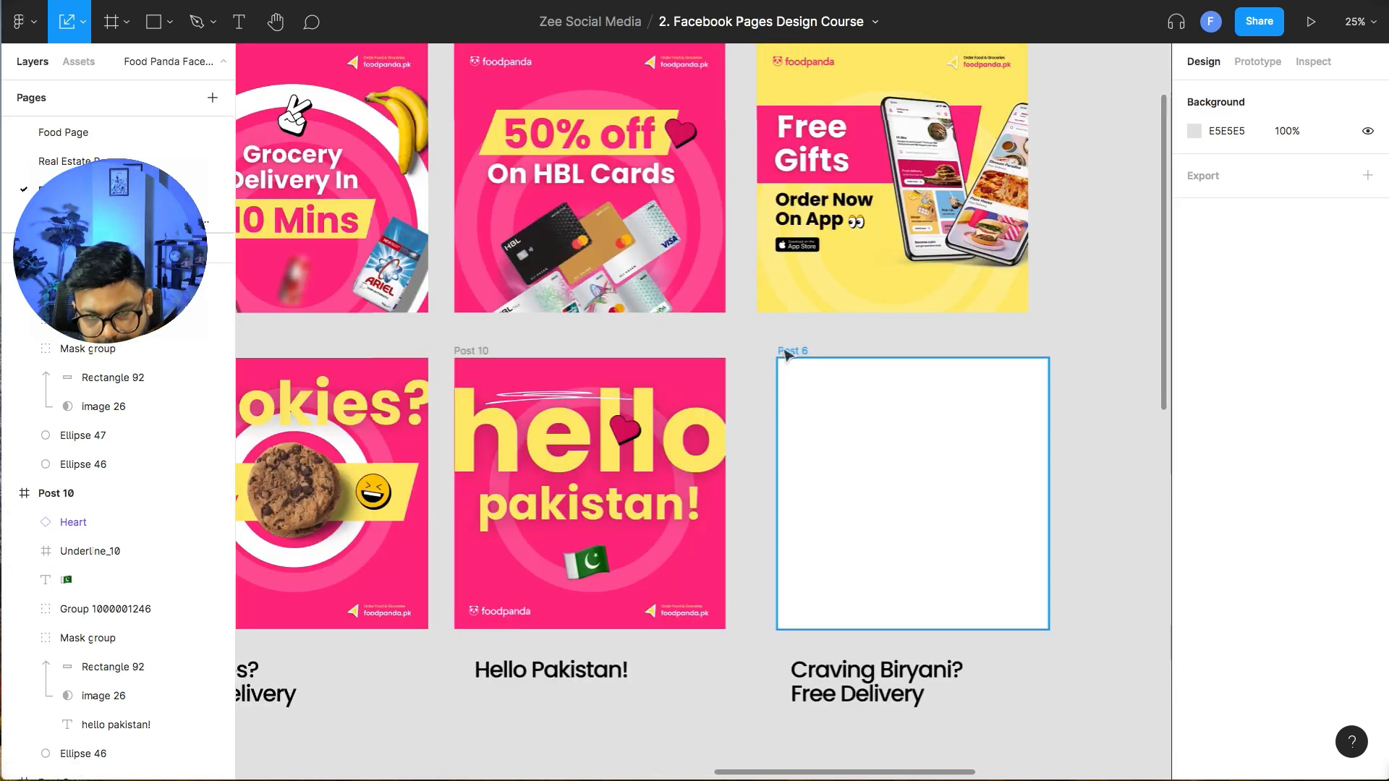
{"action": "scroll", "coordinate": [778, 217], "scroll_direction": "up", "scroll_amount": 1}
{"action": "left_click", "coordinate": [776, 61]}
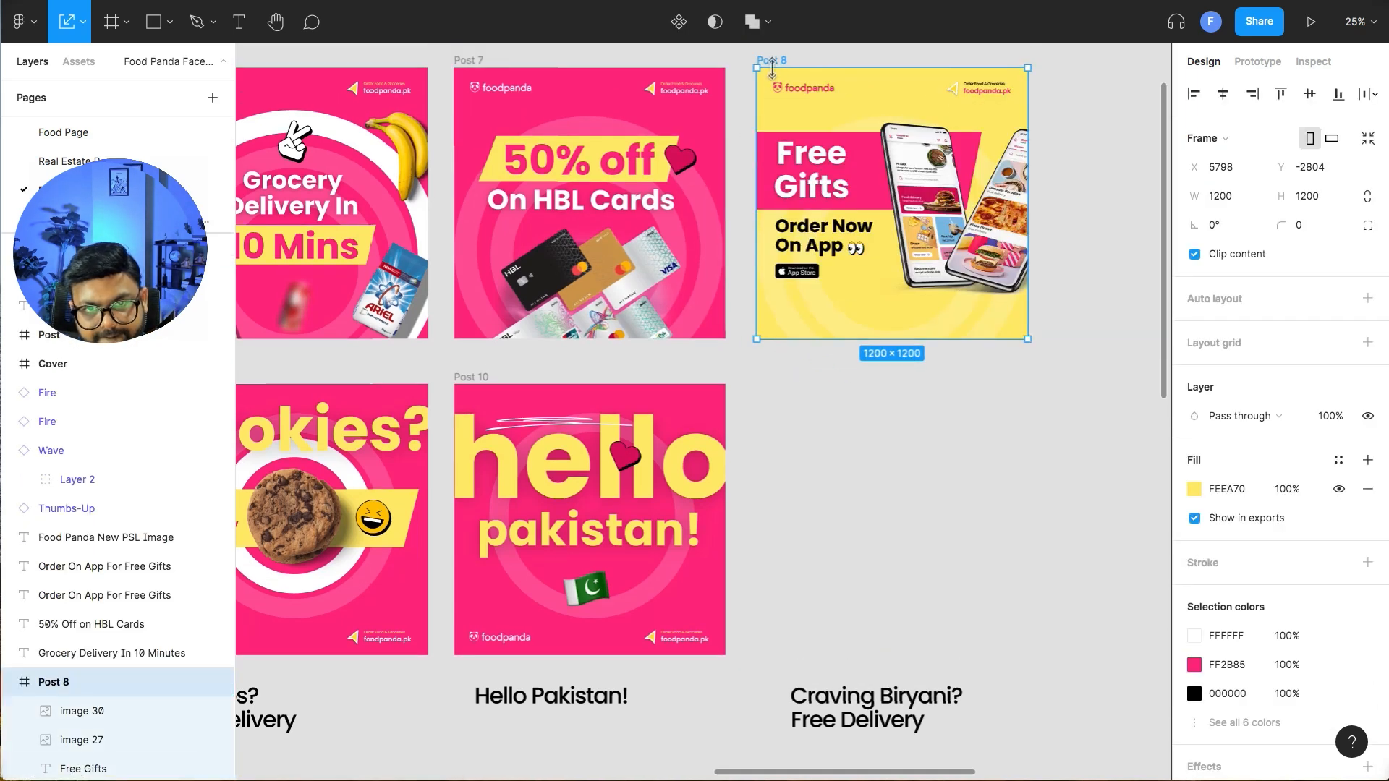
{"action": "key", "text": "ctrl+d"}
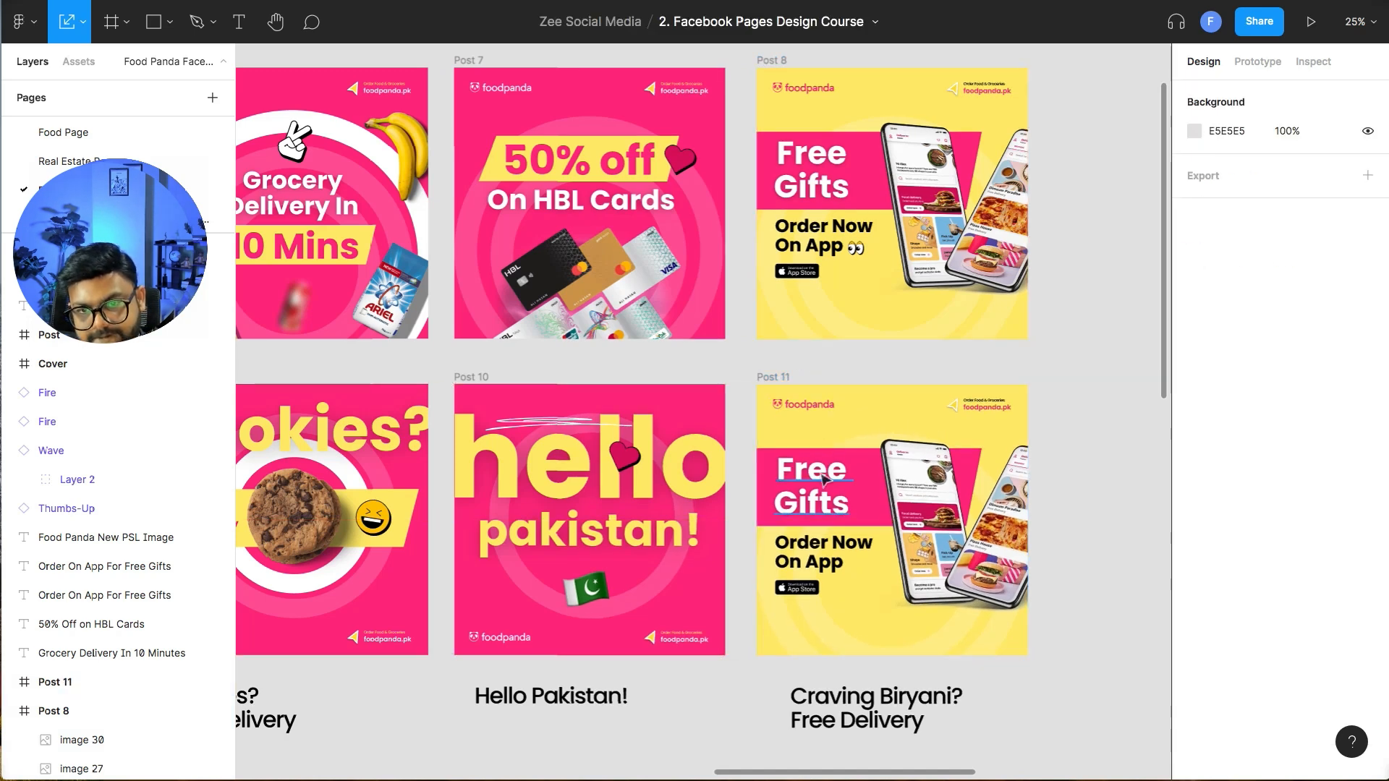
- Delete the "Free Gifts" headline, phone image, pink banner, "Order Now On App" text and App Store badge from Post 11
{"action": "left_click", "coordinate": [825, 478]}
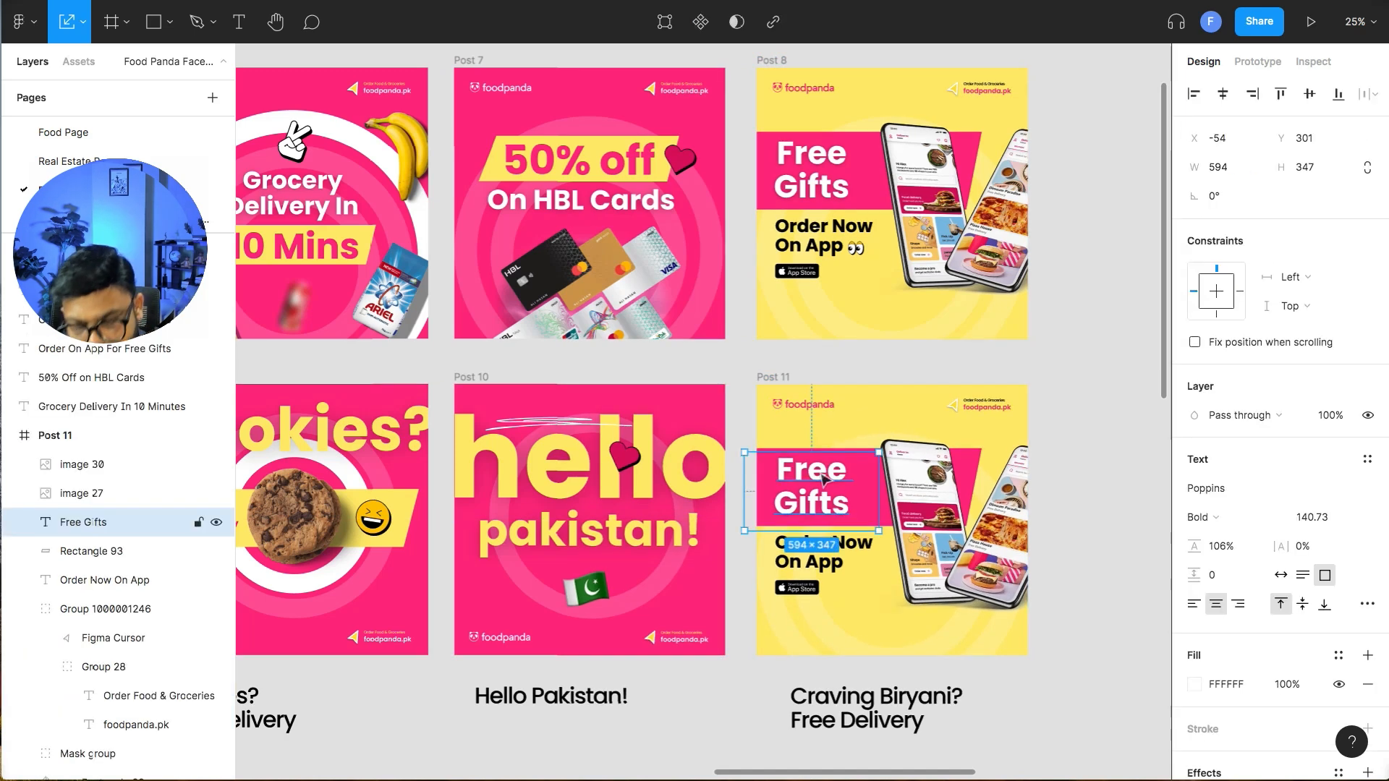
{"action": "key", "text": "Delete"}
{"action": "left_click", "coordinate": [912, 499]}
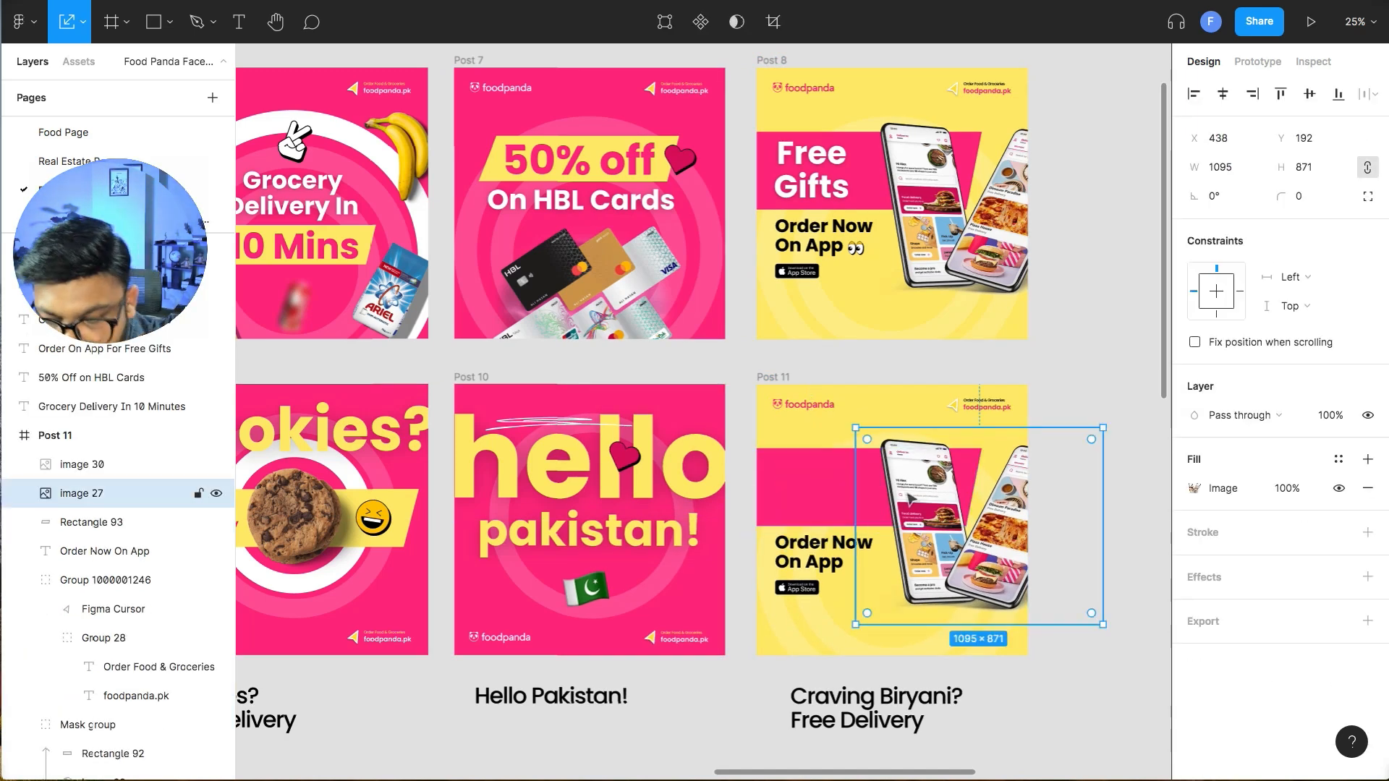
{"action": "key", "text": "Delete"}
{"action": "left_click", "coordinate": [862, 498]}
{"action": "key", "text": "Delete"}
{"action": "left_click", "coordinate": [825, 551]}
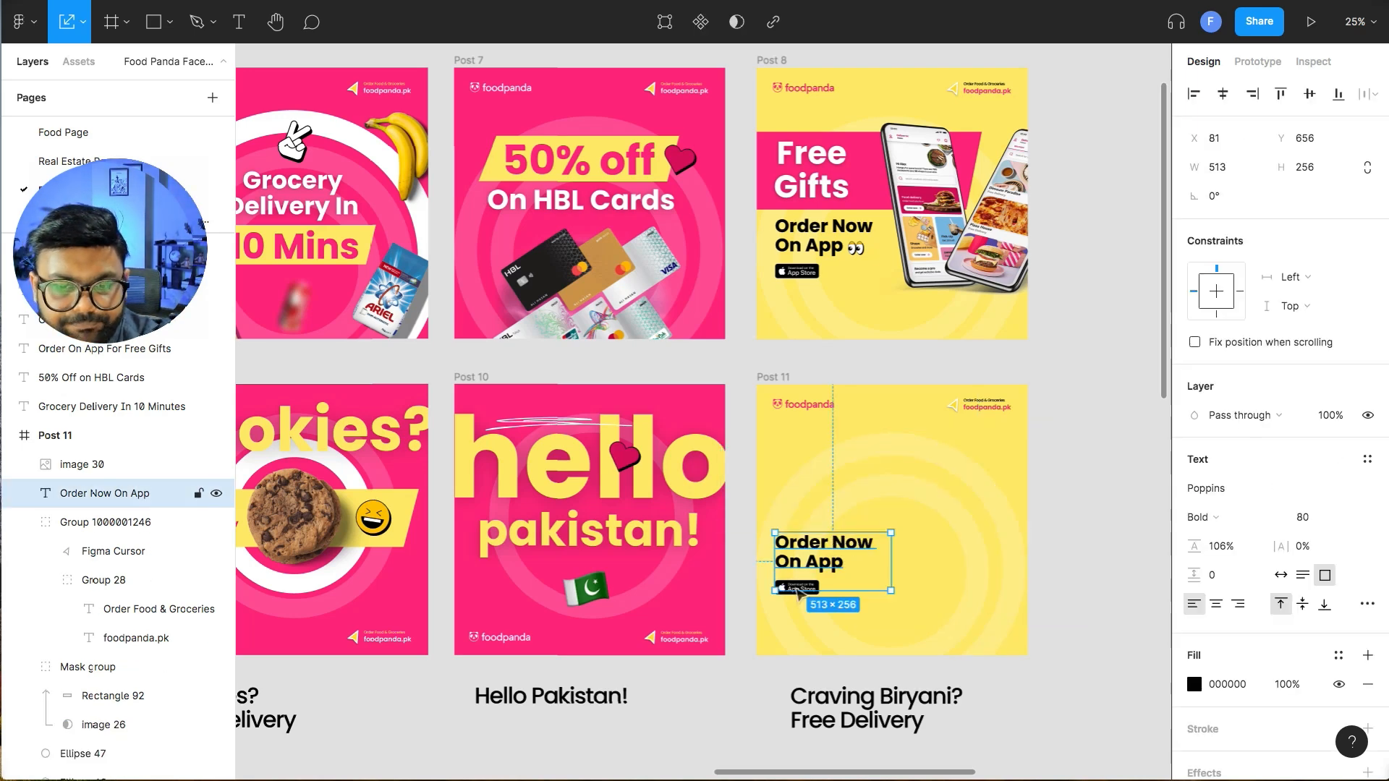
{"action": "key", "text": "Delete"}
{"action": "left_click", "coordinate": [797, 587]}
{"action": "key", "text": "Delete"}
- Copy the "50% off" text and its banner from Post 7 to the lower part of Post 11
{"action": "scroll", "coordinate": [367, 601], "scroll_direction": "left", "scroll_amount": 5}
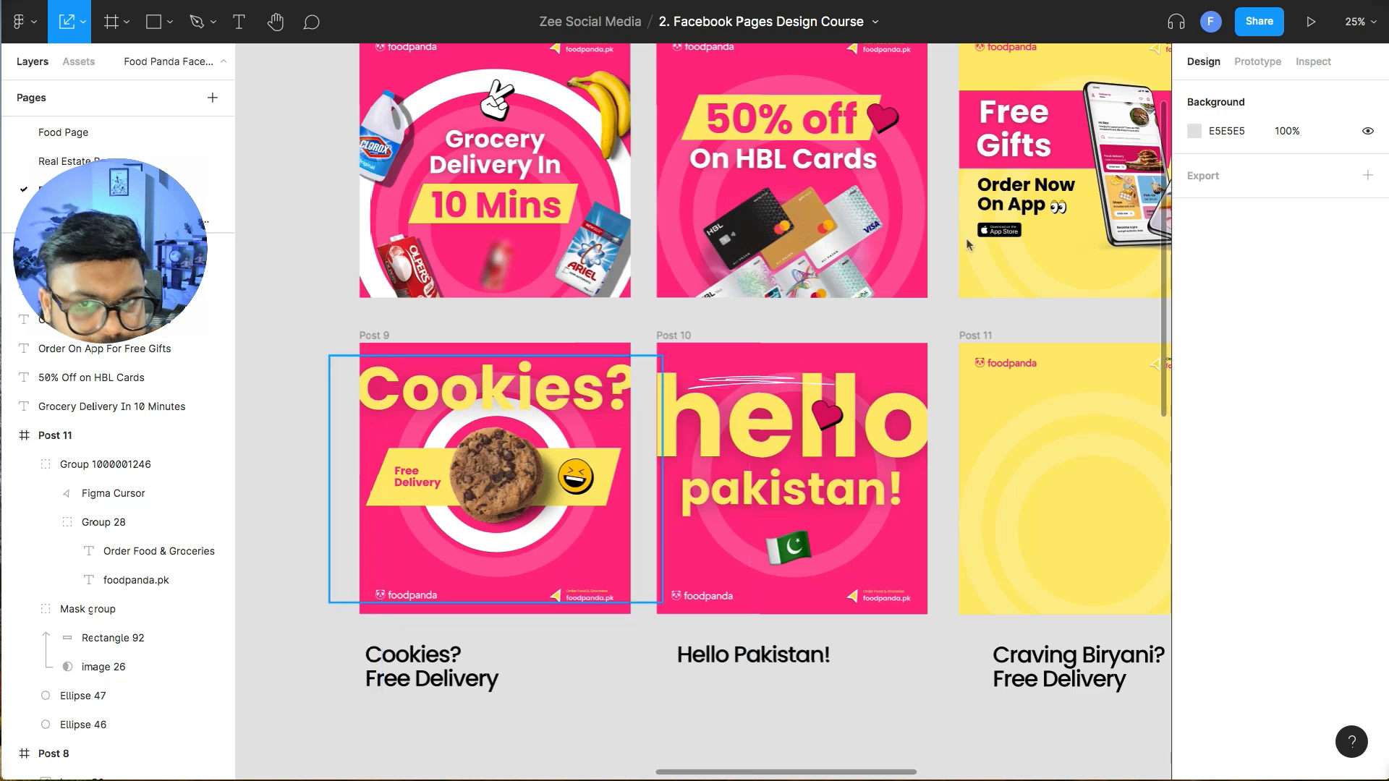
{"action": "scroll", "coordinate": [571, 170], "scroll_direction": "right", "scroll_amount": 5}
{"action": "scroll", "coordinate": [572, 170], "scroll_direction": "up", "scroll_amount": 1}
{"action": "left_click", "coordinate": [570, 170]}
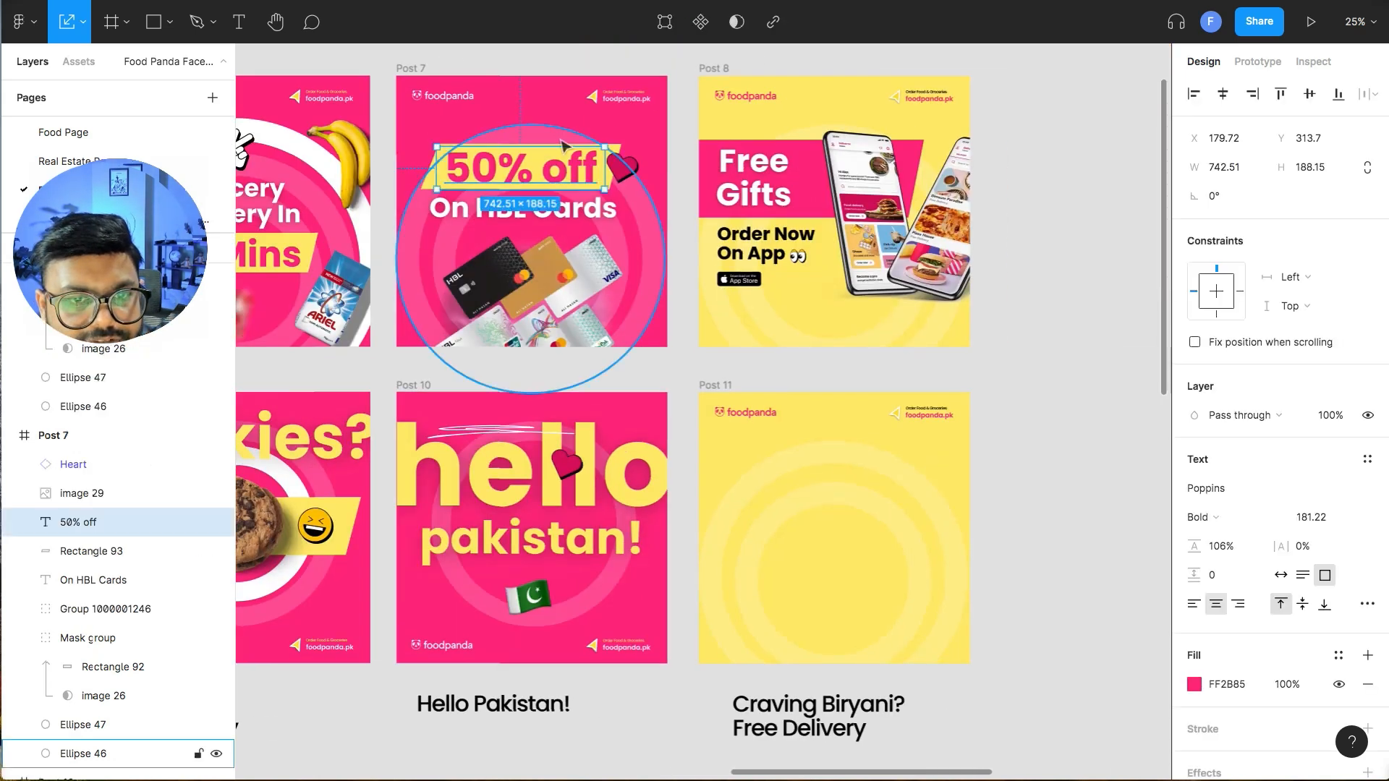
{"action": "left_click", "coordinate": [431, 181], "text": "shift"}
{"action": "left_click_drag", "start_coordinate": [480, 176], "coordinate": [794, 612]}
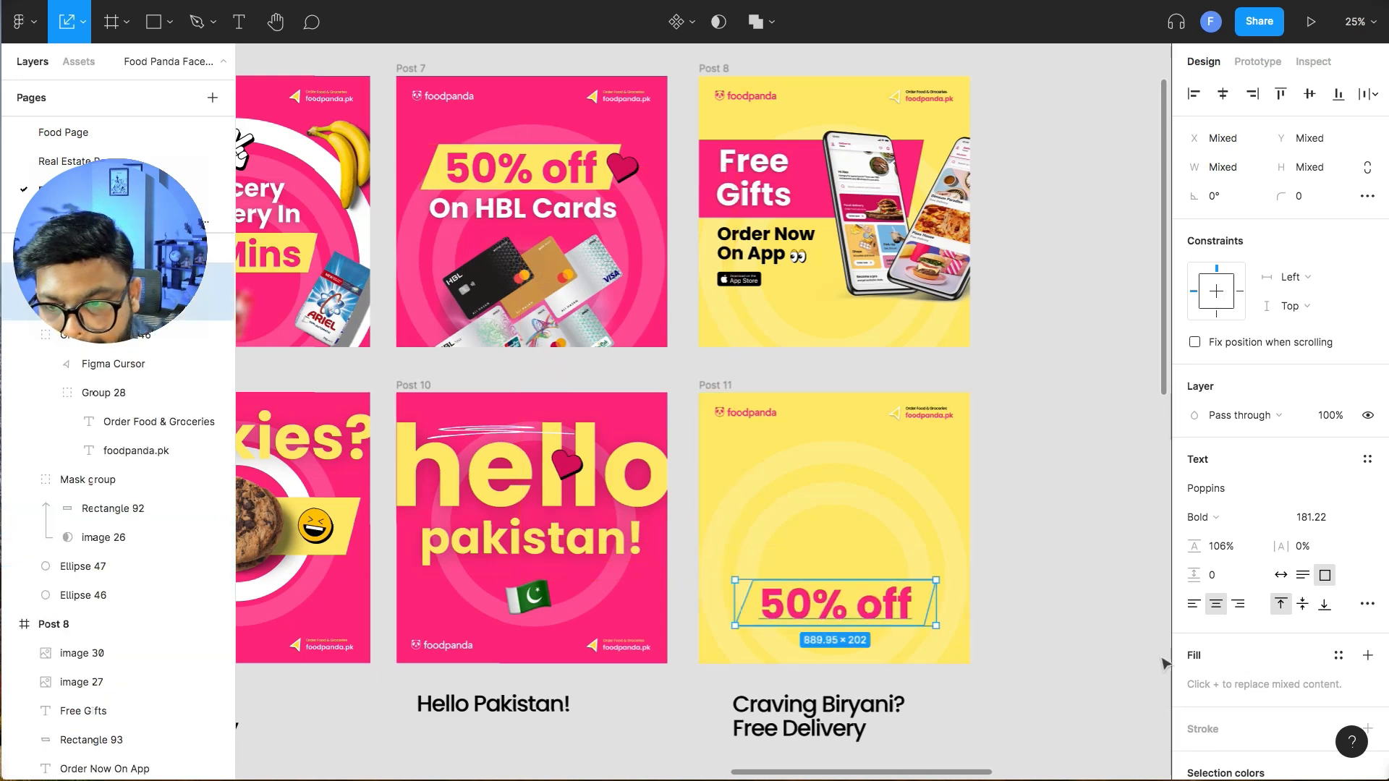
- Recolour the banner behind "50% off" in Post 11 to the pink FF2B85 sampled from Post 10's background
{"action": "scroll", "coordinate": [1230, 578], "scroll_direction": "down", "scroll_amount": 3}
{"action": "left_click", "coordinate": [1195, 594]}
{"action": "left_click_drag", "start_coordinate": [1078, 477], "coordinate": [862, 683]}
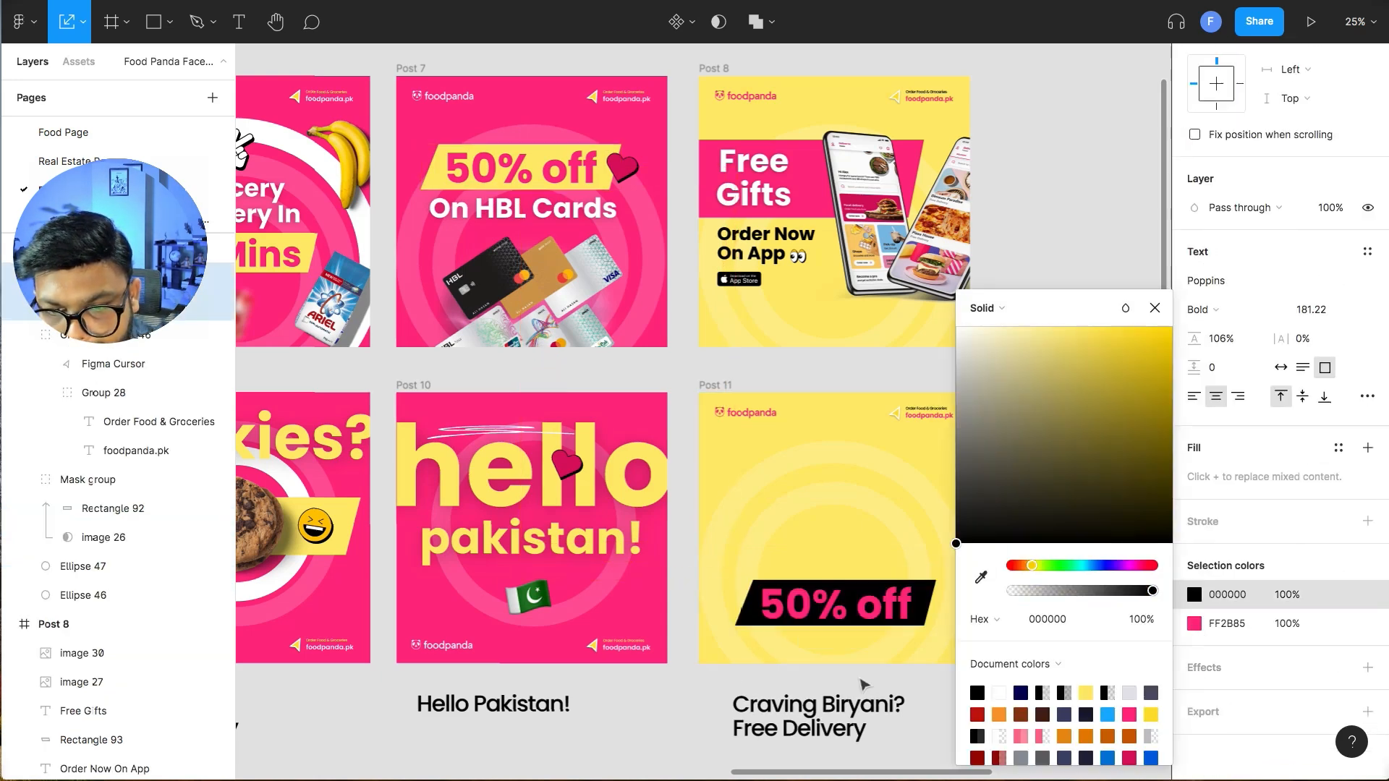
{"action": "left_click", "coordinate": [980, 578]}
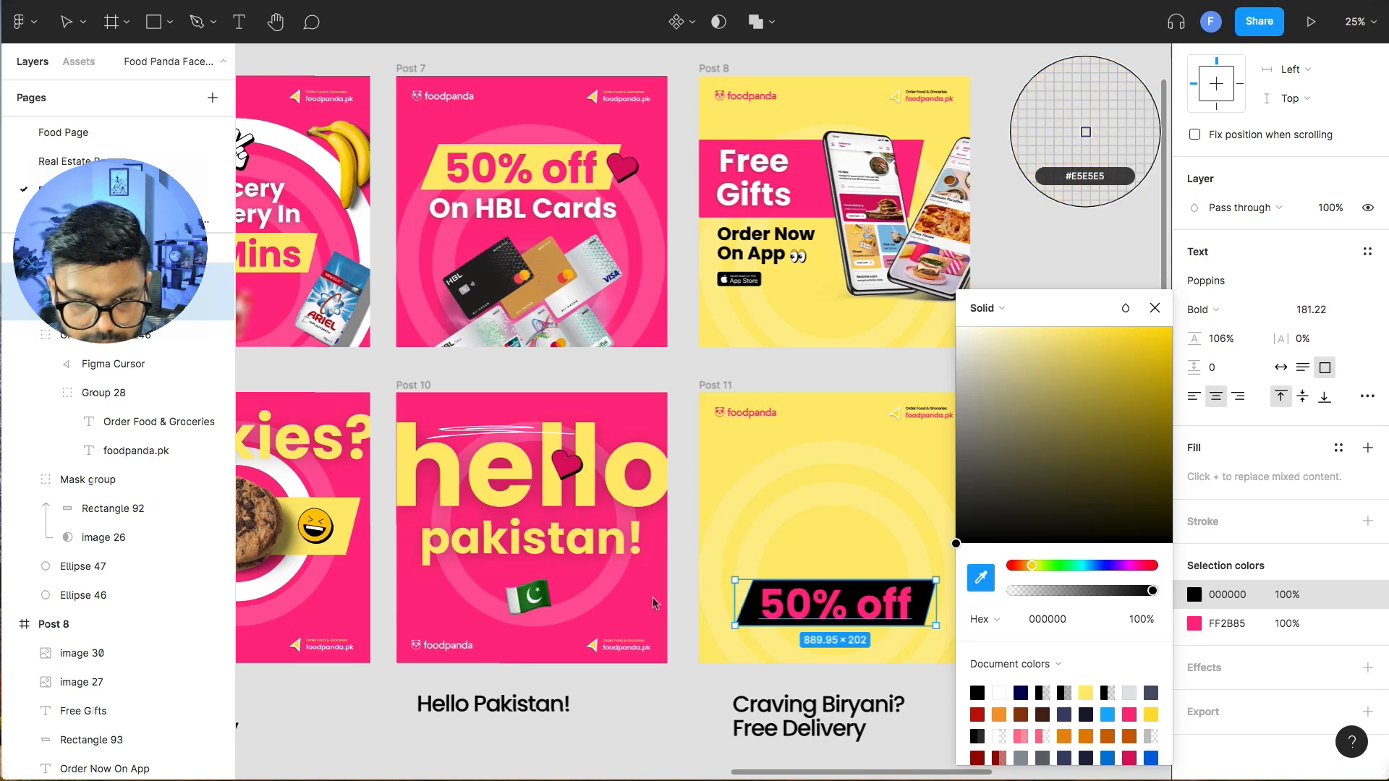
{"action": "left_click", "coordinate": [661, 599]}
- Recolour the "50% off" text in Post 11 to white, sampled from the "Free Gifts" headline in Post 8
{"action": "left_click", "coordinate": [1193, 624]}
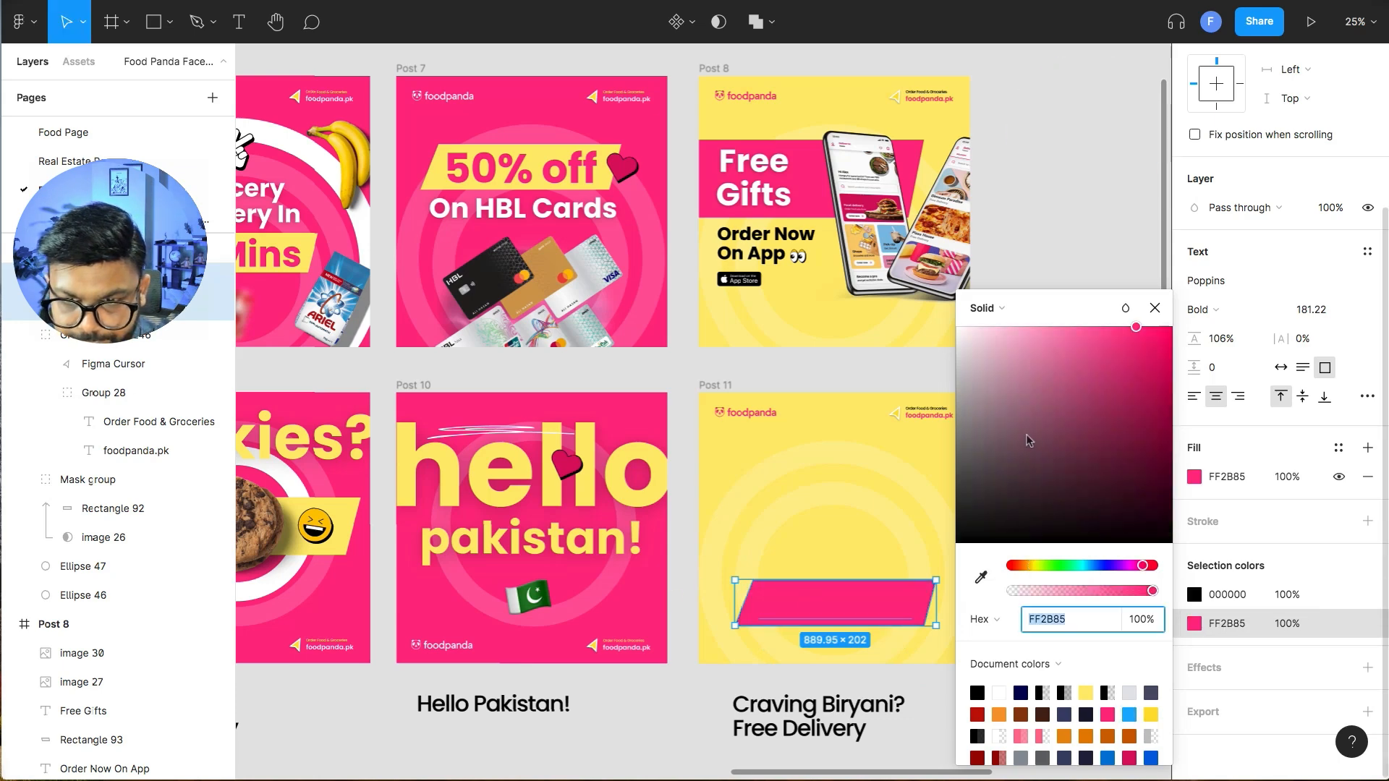
{"action": "left_click", "coordinate": [981, 578]}
{"action": "left_click", "coordinate": [765, 156]}
{"action": "left_click", "coordinate": [661, 709]}
- Replace the "50% off" text on Post 11's banner with "Free Delivery"
{"action": "double_click", "coordinate": [808, 600]}
{"action": "type", "text": "Free Delive"}
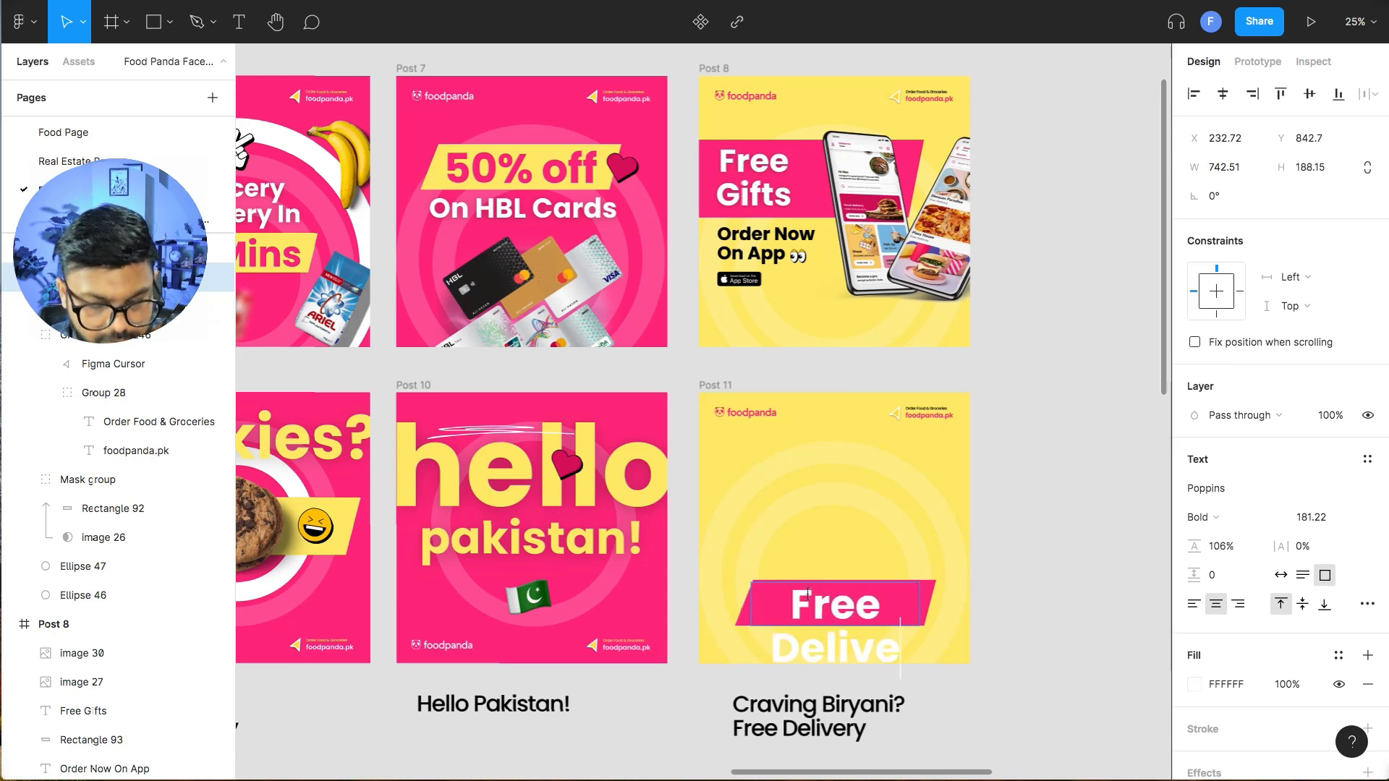
{"action": "key", "text": "Escape"}
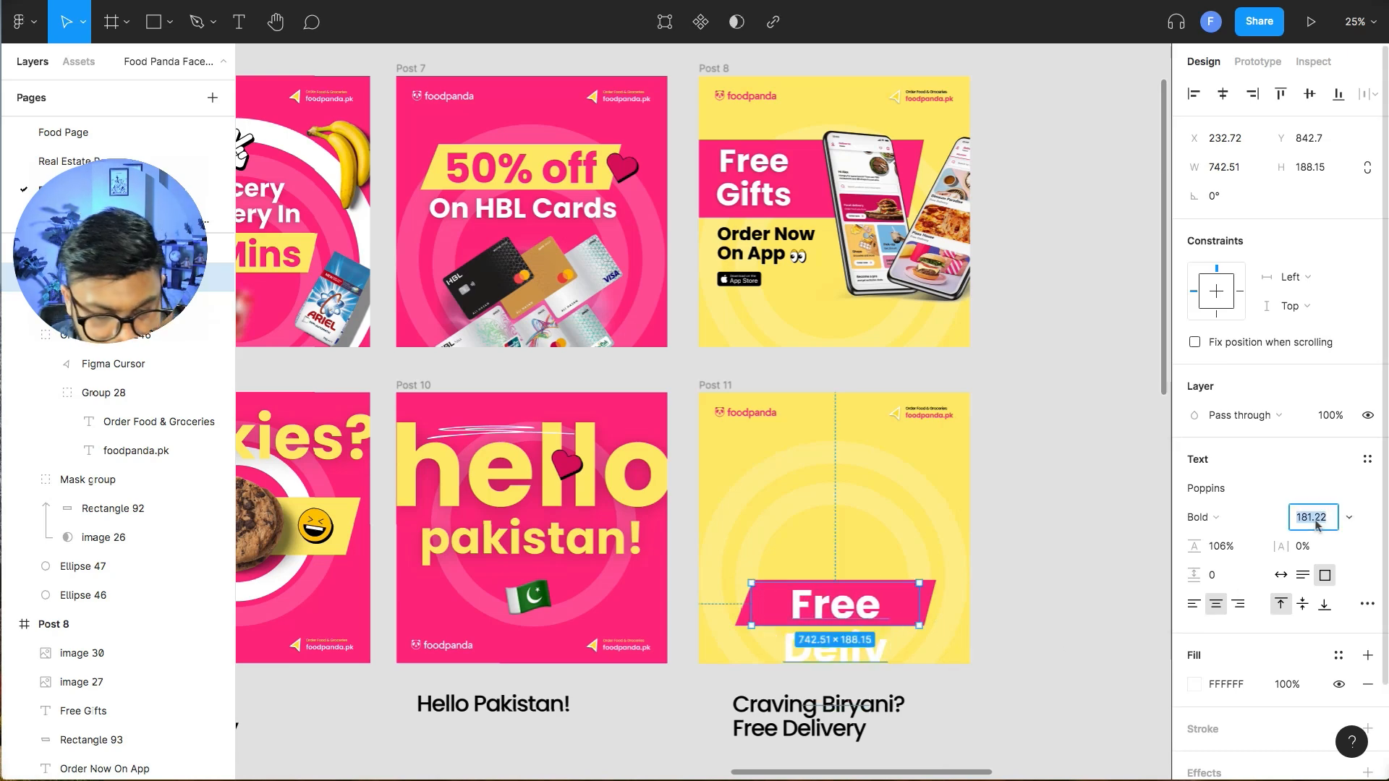
- Set the "Free Delivery" text to font size 100 and centre it on the pink banner
{"action": "type", "text": "100"}
{"action": "key", "text": "Return"}
{"action": "left_click", "coordinate": [936, 628]}
{"action": "left_click", "coordinate": [846, 601]}
{"action": "left_click_drag", "start_coordinate": [846, 602], "coordinate": [851, 611]}
{"action": "left_click", "coordinate": [1073, 514]}
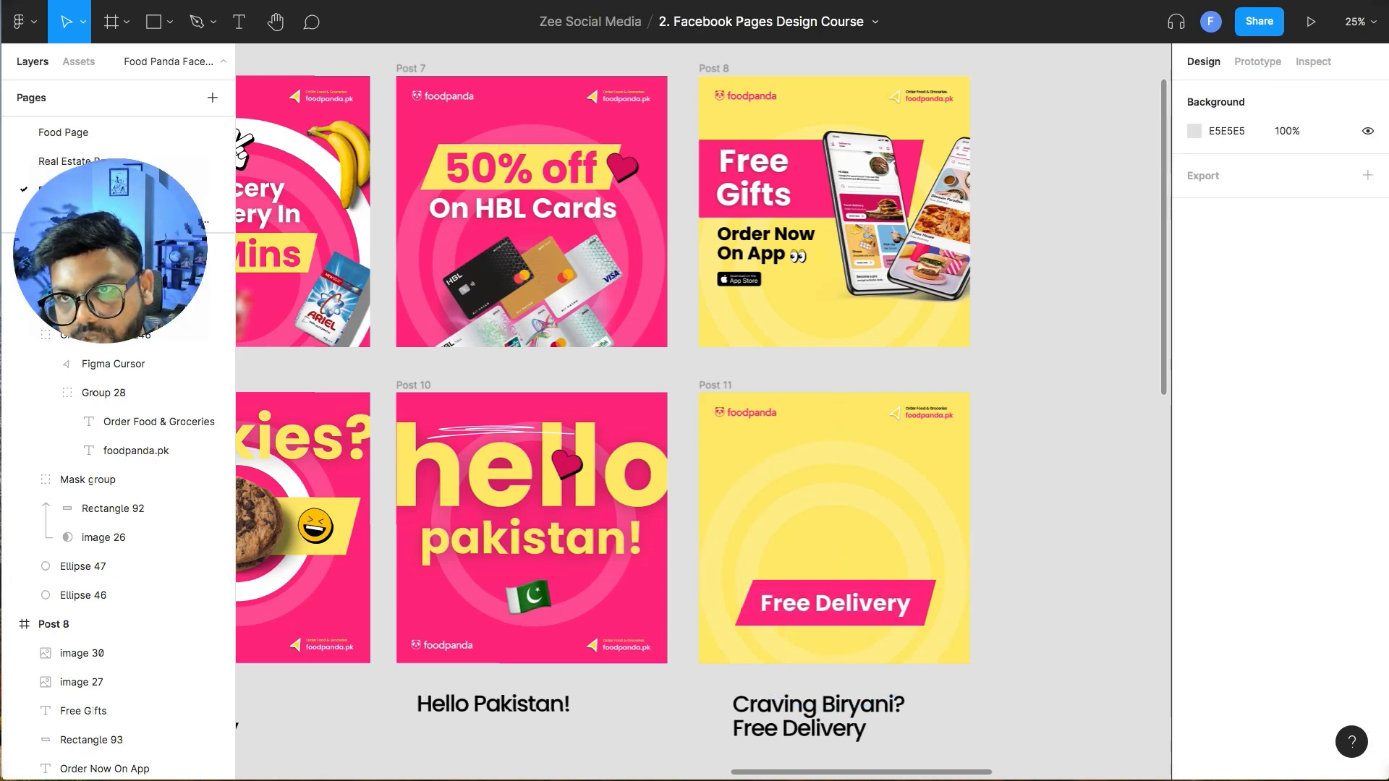
- Switch to the web browser and search Google Images for "biryani png"
{"action": "key", "text": "ctrl+Tab"}
{"action": "double_click", "coordinate": [293, 21]}
{"action": "type", "text": "biryani png"}
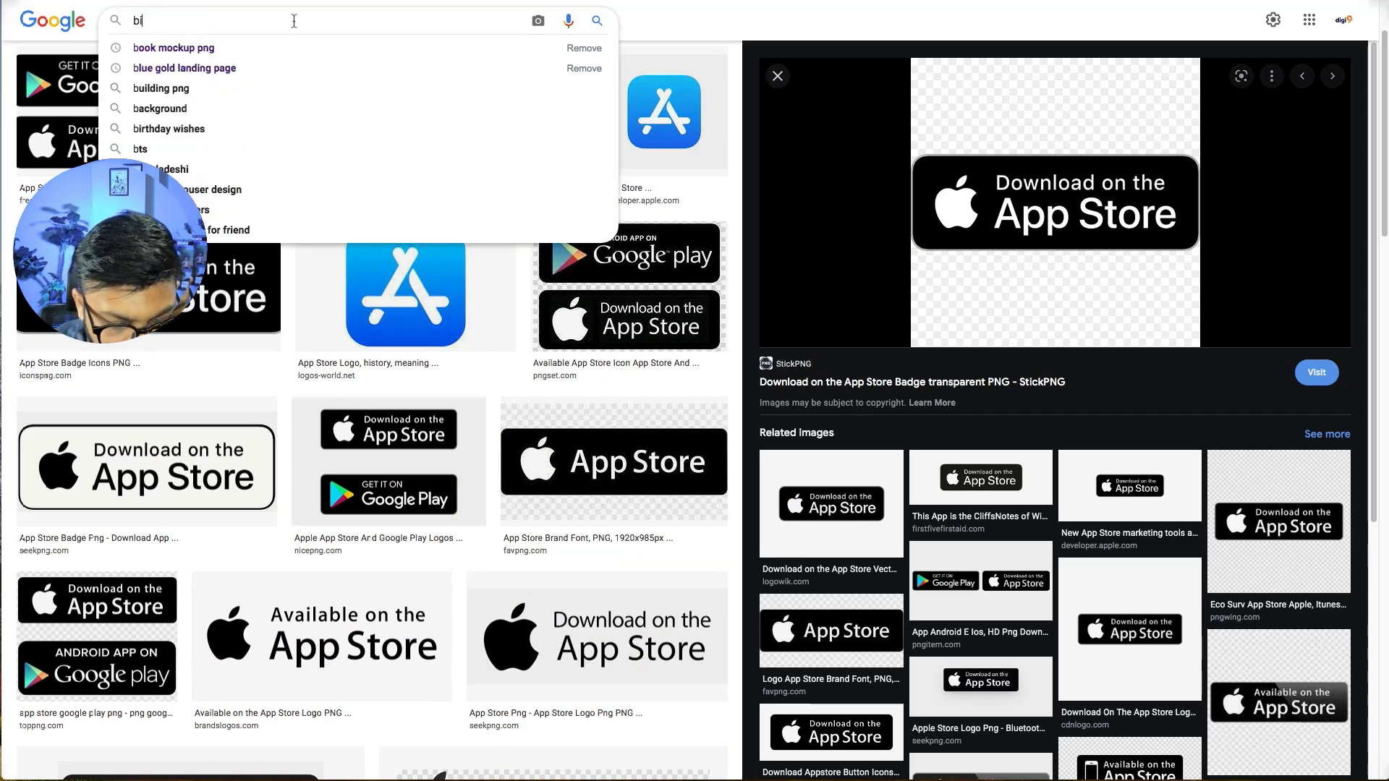
{"action": "key", "text": "Return"}
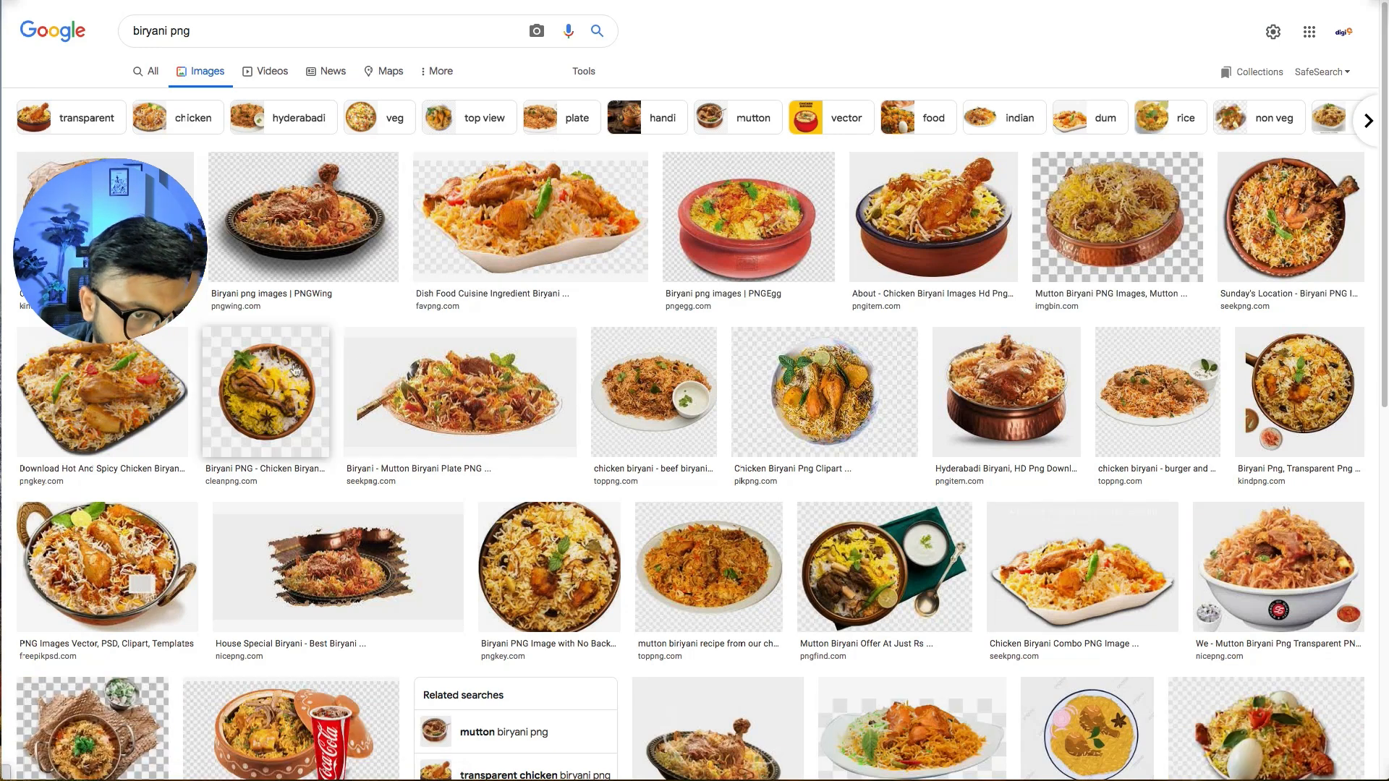
- Preview biryani images in the results and open the PikPng source page of the plated chicken biryani clipart
{"action": "left_click", "coordinate": [207, 344]}
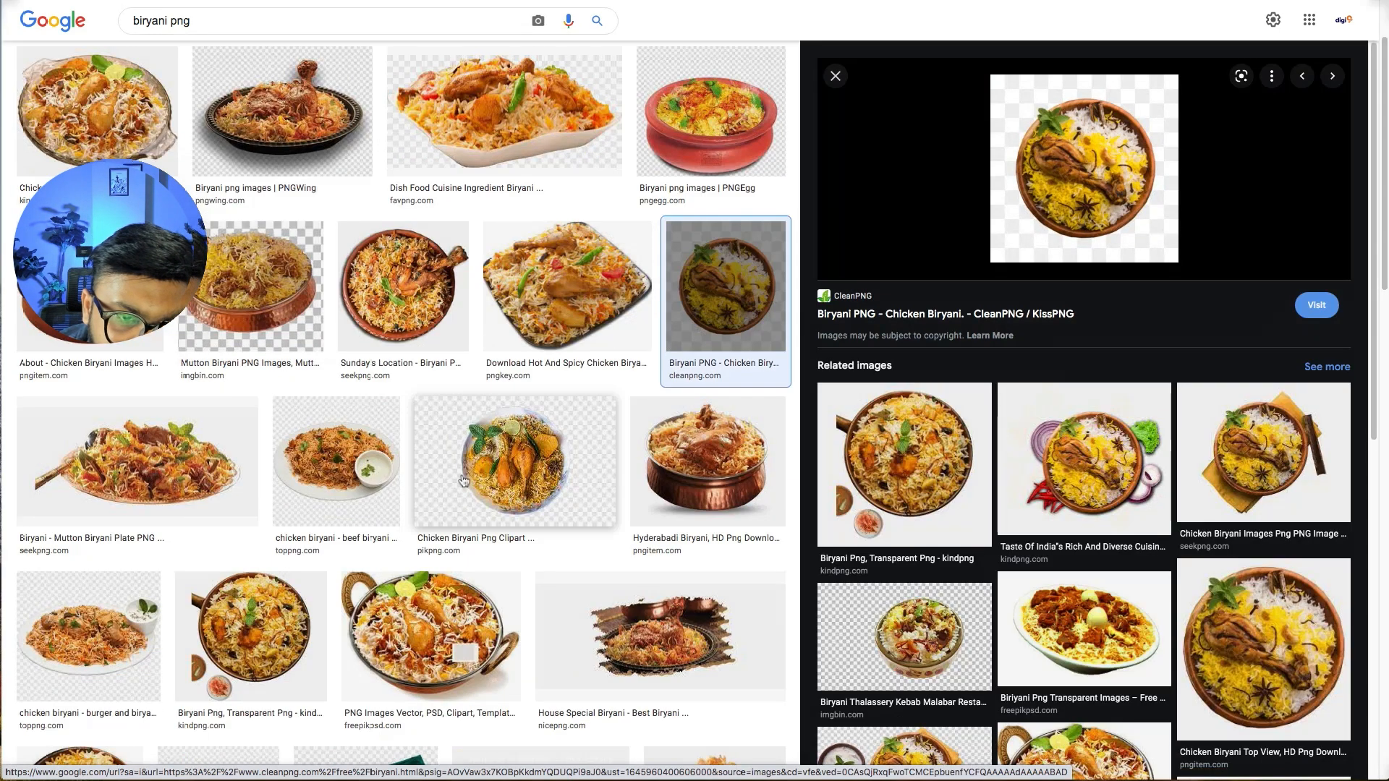
{"action": "left_click", "coordinate": [514, 461]}
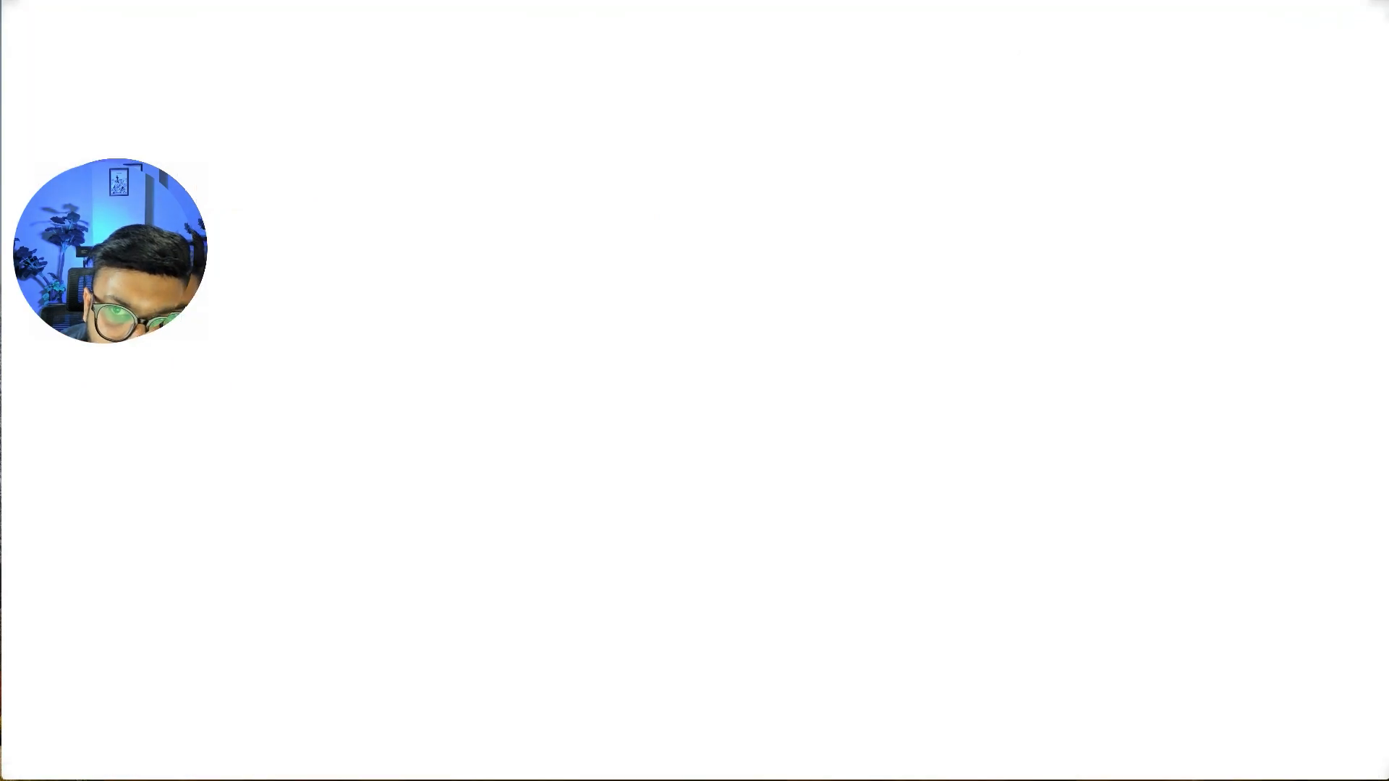
{"action": "scroll", "coordinate": [634, 418], "scroll_direction": "up", "scroll_amount": 2}
{"action": "scroll", "coordinate": [634, 418], "scroll_direction": "down", "scroll_amount": 5}
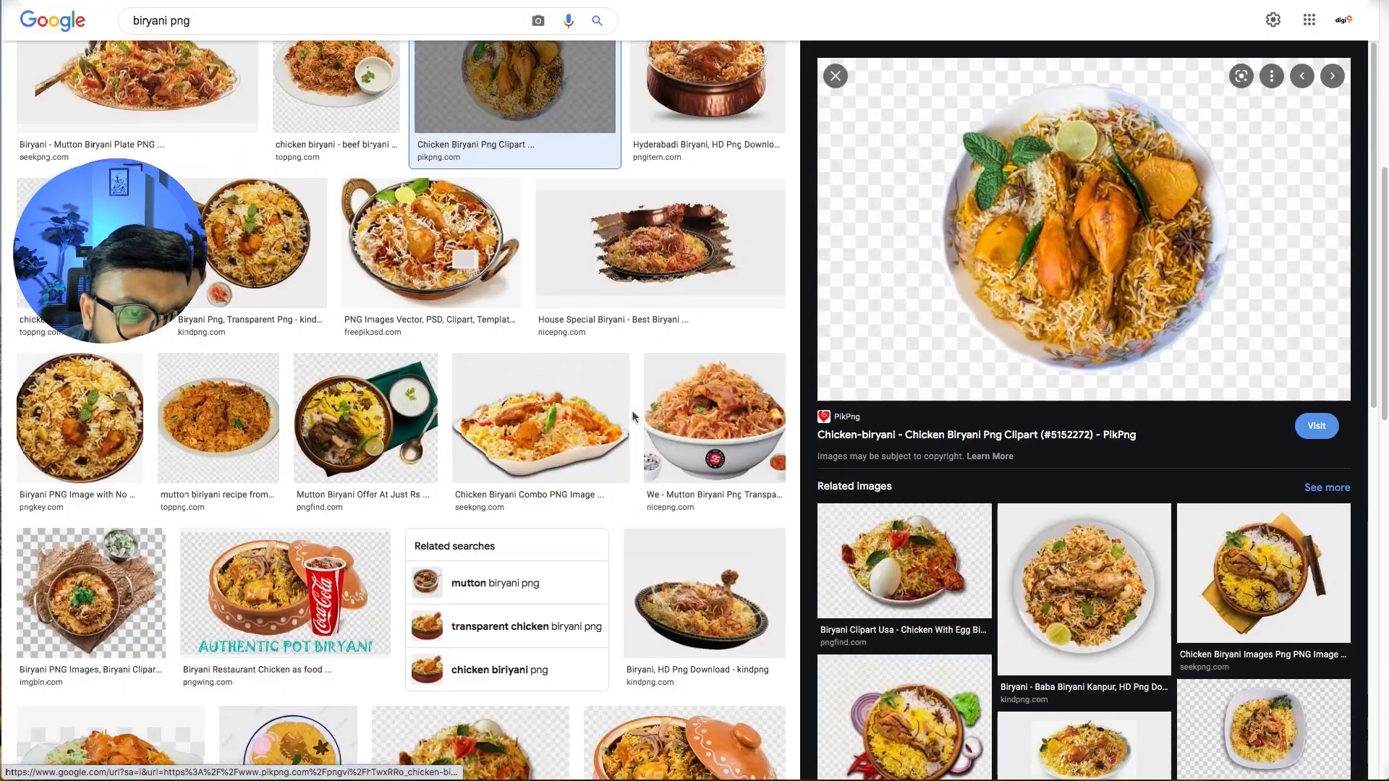
{"action": "scroll", "coordinate": [634, 418], "scroll_direction": "down", "scroll_amount": 5}
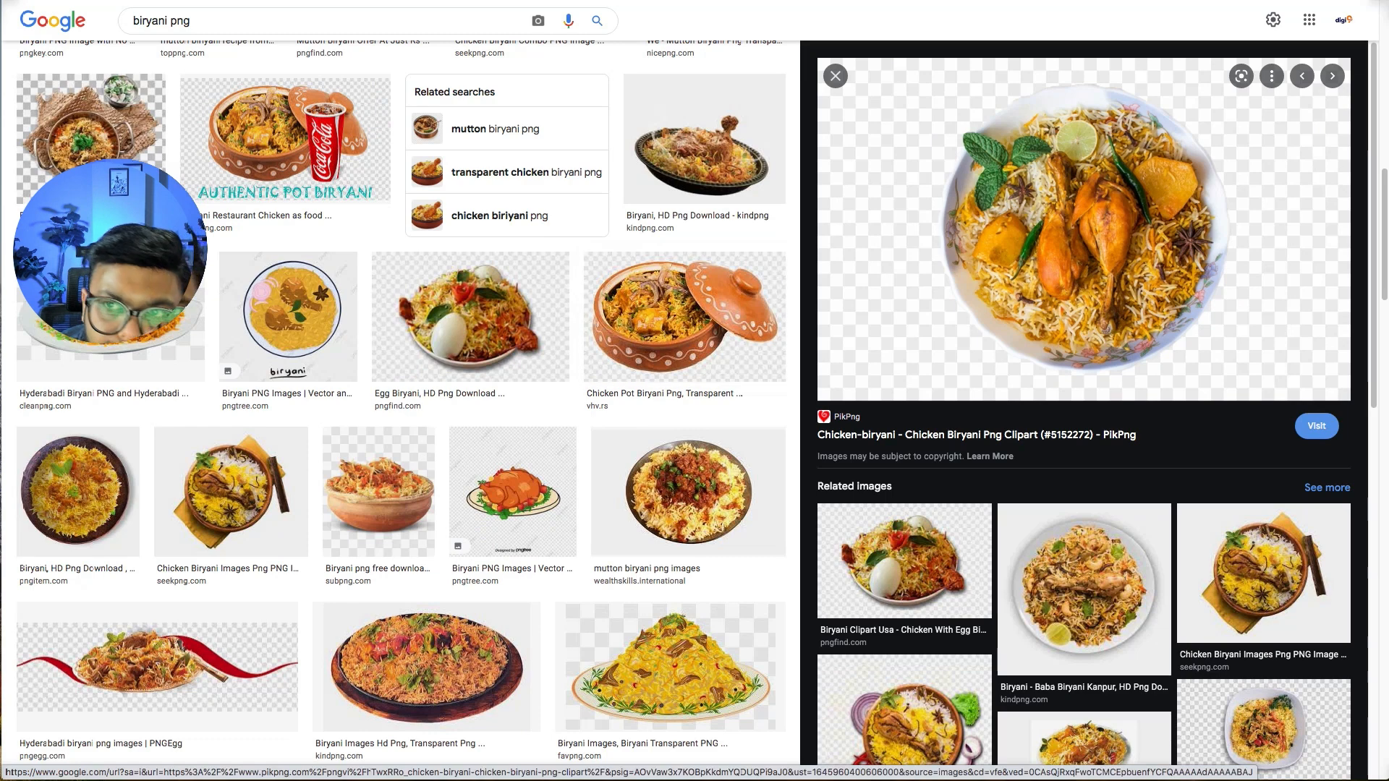
{"action": "left_click", "coordinate": [940, 209]}
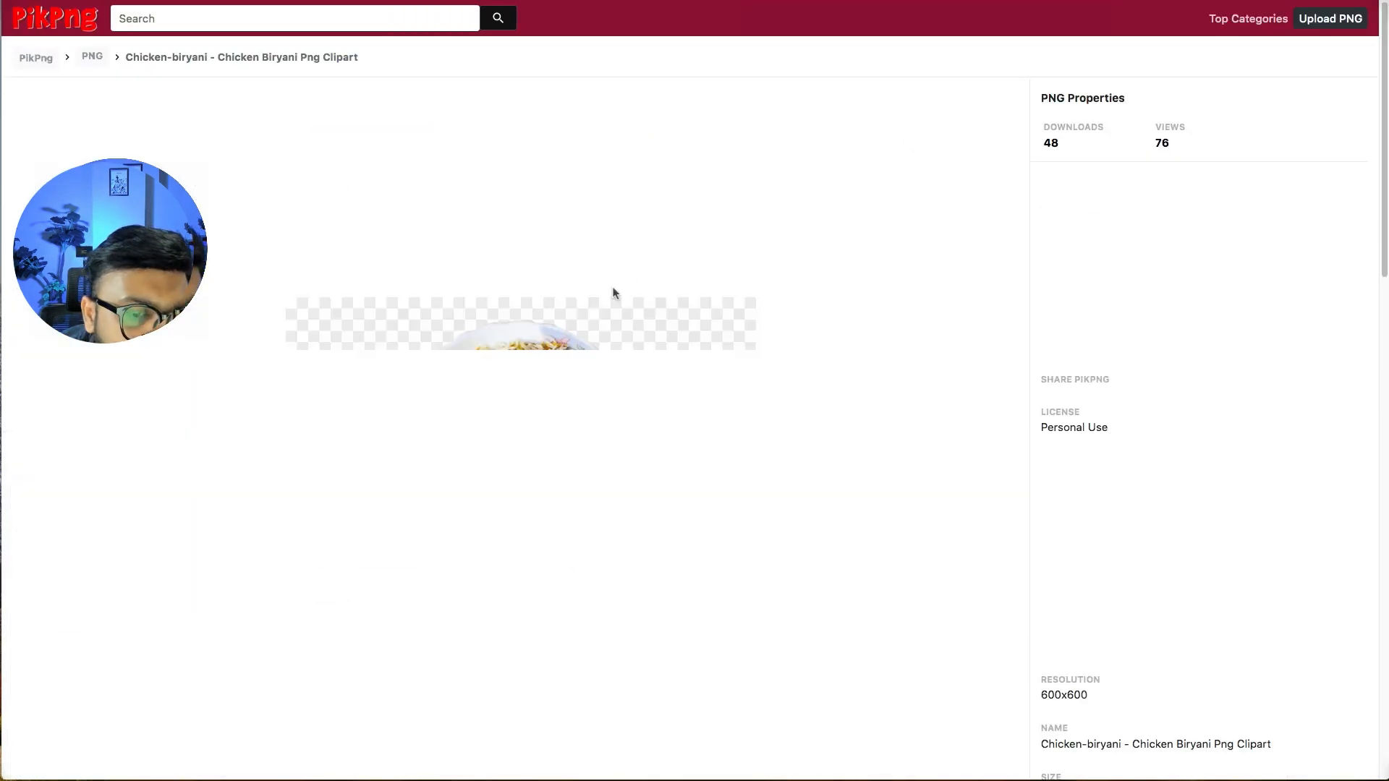
- Download the plated chicken biryani PNG from its PikPng page
{"action": "scroll", "coordinate": [687, 318], "scroll_direction": "down", "scroll_amount": 4}
{"action": "left_click", "coordinate": [376, 537]}
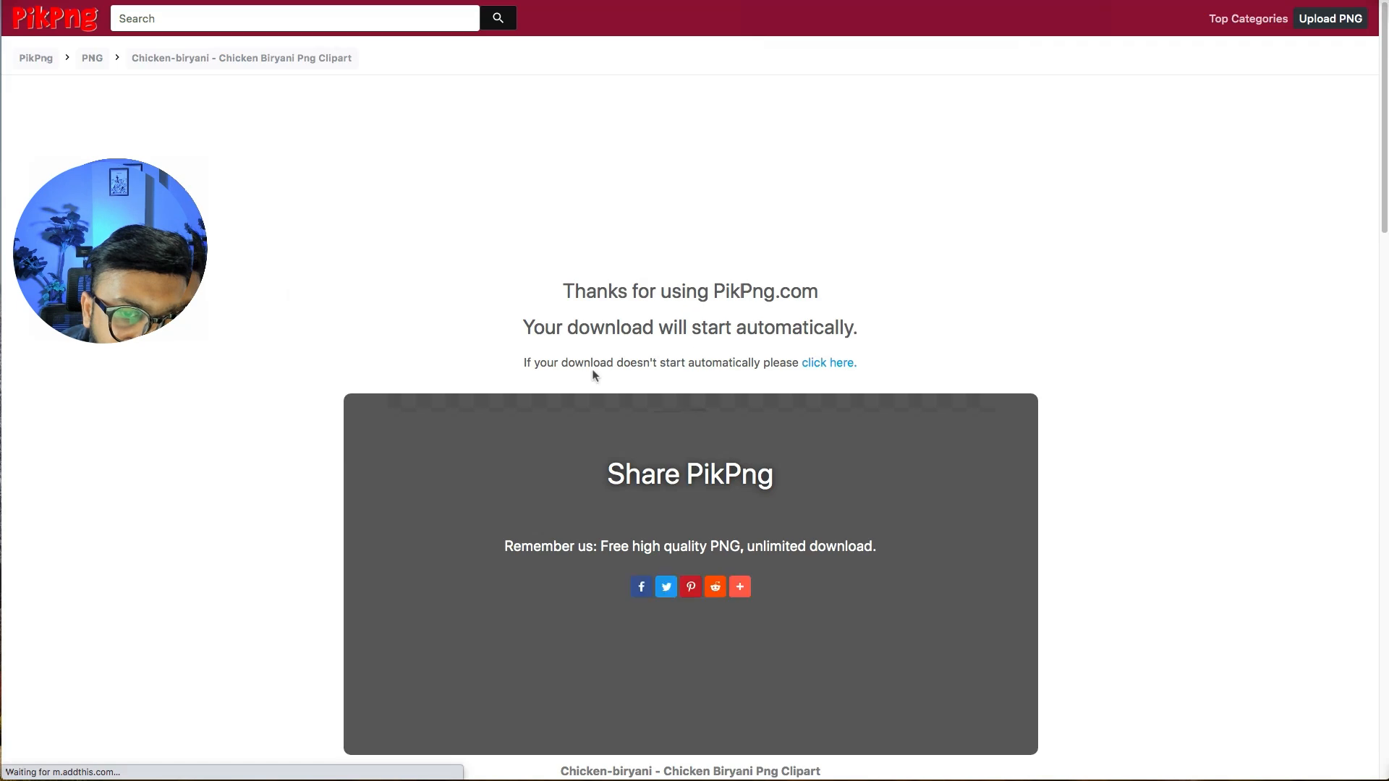
{"action": "left_click", "coordinate": [815, 363]}
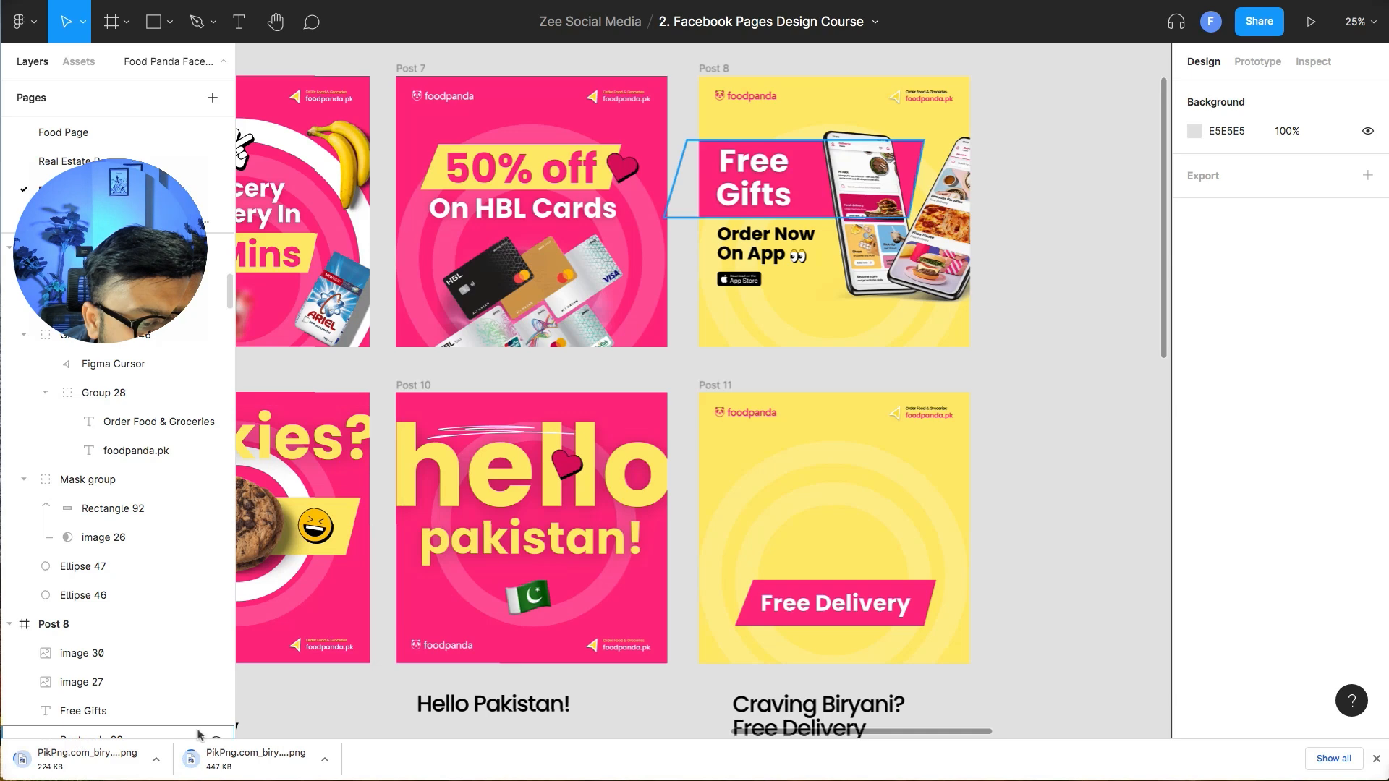
- Switch to Figma, place the downloaded biryani image on Post 11 at about 738 × 730, and move it behind the "Free Delivery" banner
{"action": "left_click_drag", "start_coordinate": [191, 759], "coordinate": [926, 581]}
{"action": "key", "text": "k"}
{"action": "left_click_drag", "start_coordinate": [876, 503], "coordinate": [869, 526]}
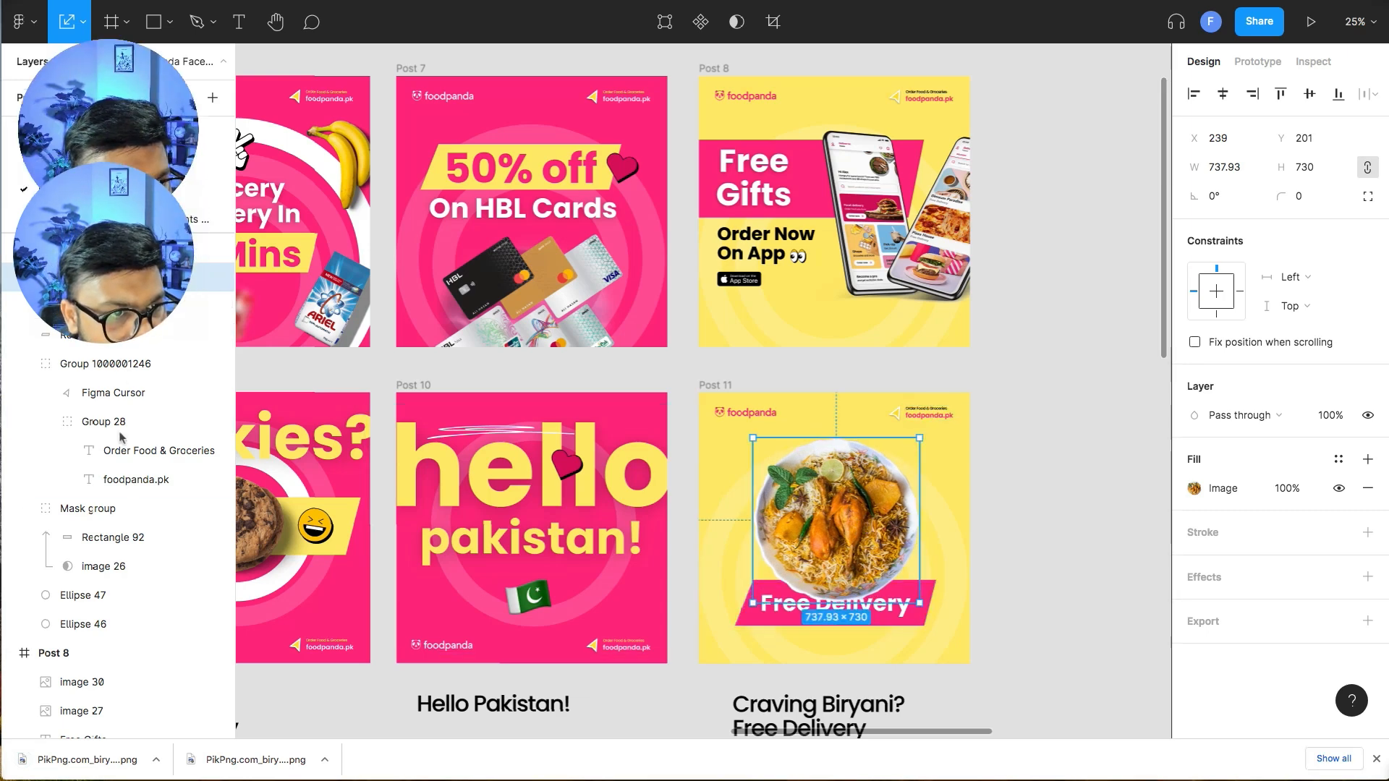
{"action": "left_click_drag", "start_coordinate": [114, 613], "coordinate": [72, 472]}
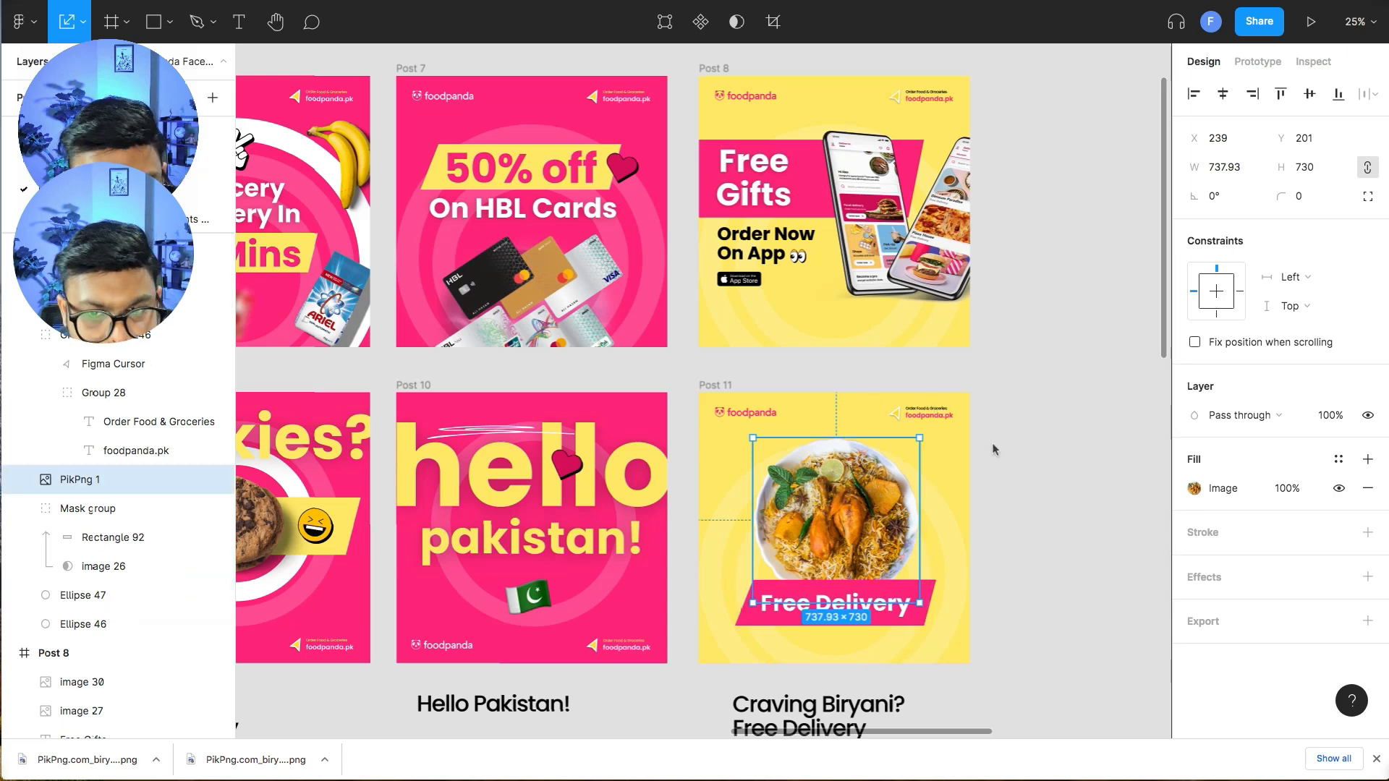
- Add a drop shadow with a blur of 100 to the biryani image on Post 11
{"action": "left_click", "coordinate": [1048, 533]}
{"action": "left_click_drag", "start_coordinate": [1048, 533], "coordinate": [802, 339]}
{"action": "key", "text": "super+plus"}
{"action": "left_click", "coordinate": [732, 370]}
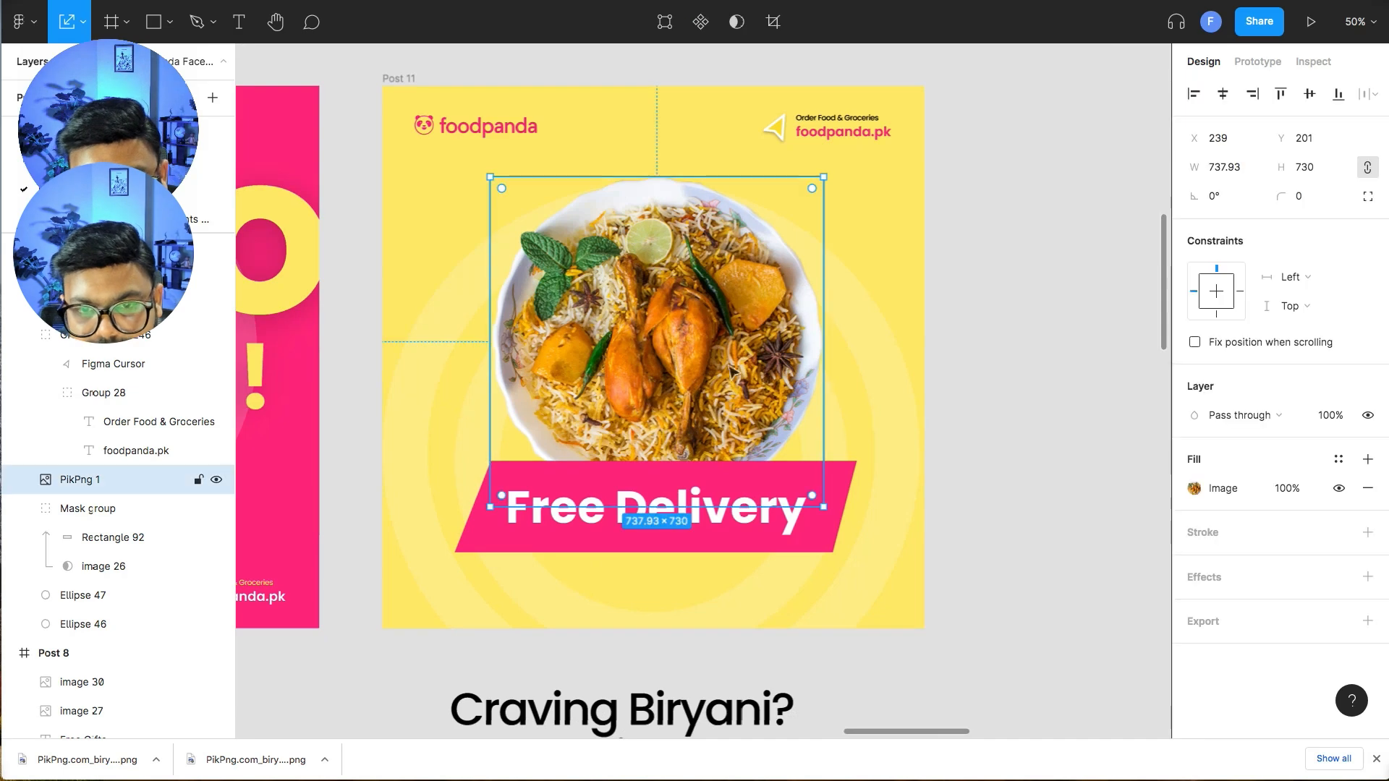
{"action": "left_click", "coordinate": [1367, 578]}
{"action": "left_click", "coordinate": [1193, 605]}
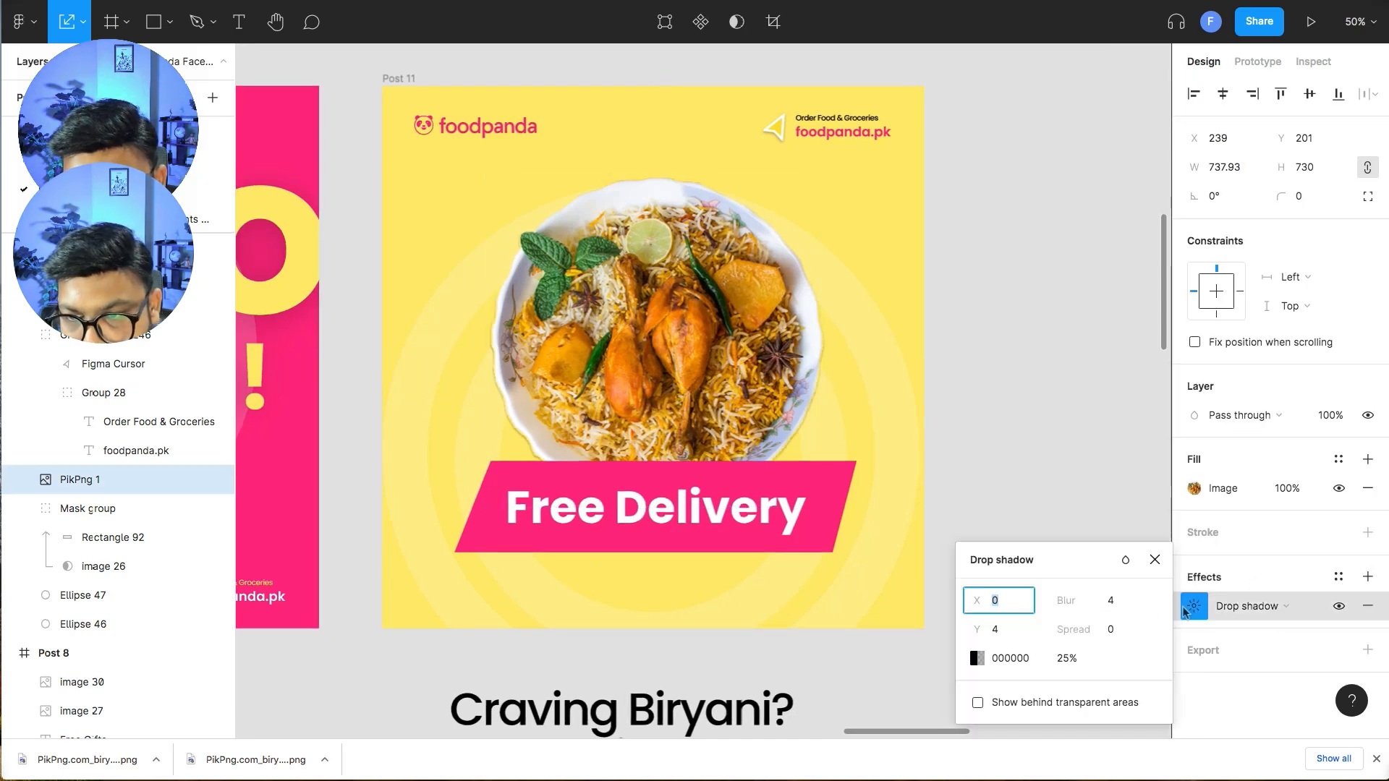
{"action": "left_click", "coordinate": [1110, 604]}
{"action": "type", "text": "20"}
{"action": "key", "text": "Return"}
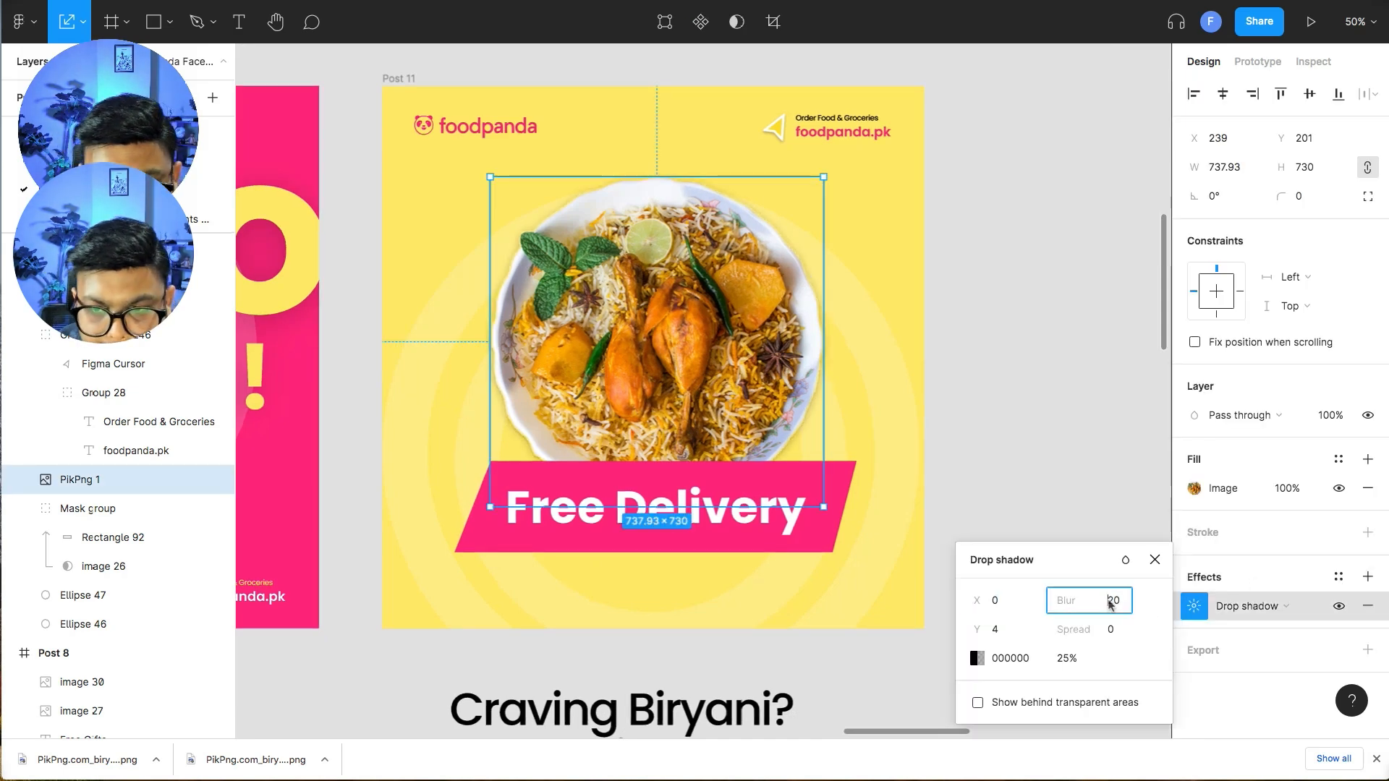
{"action": "key", "text": "Return"}
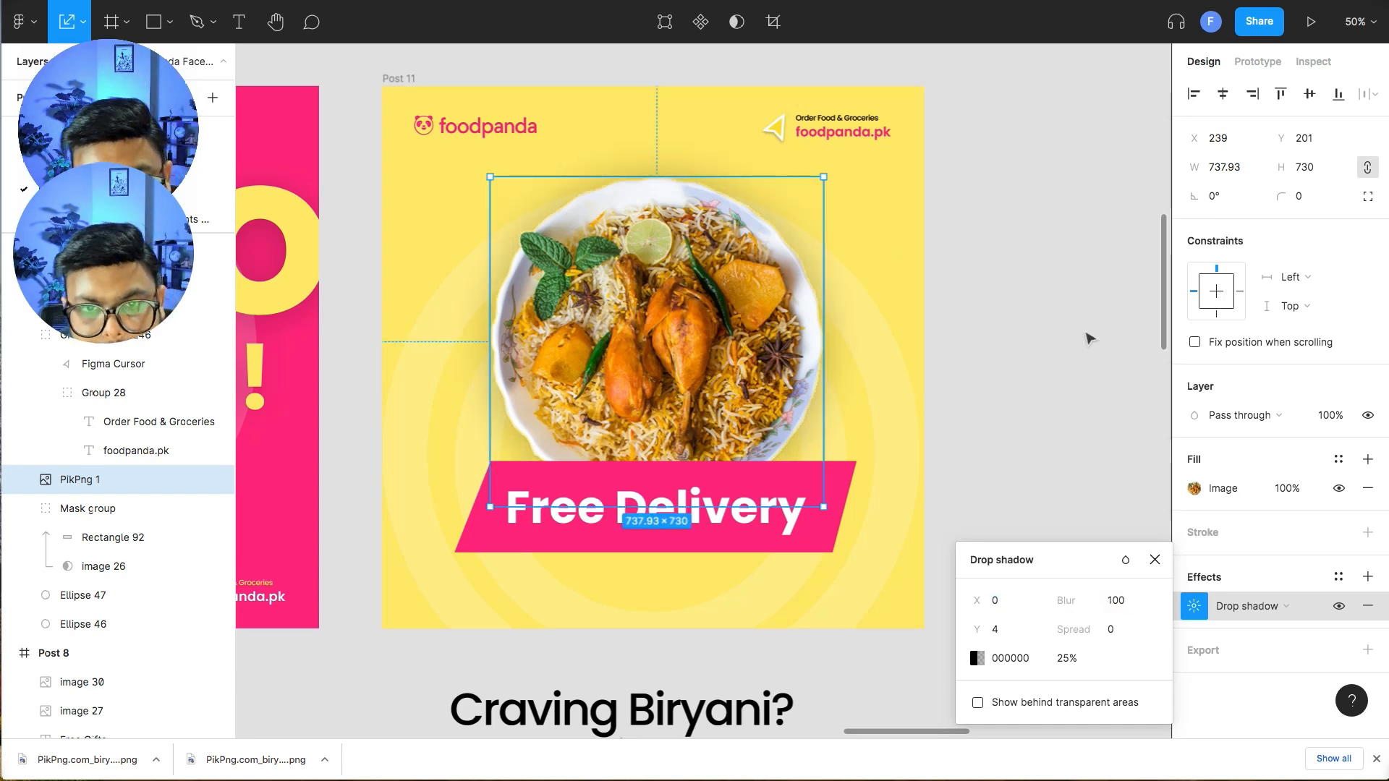
{"action": "left_click", "coordinate": [1085, 334]}
- Move the "Free Delivery" text and its pink banner slightly lower together on Post 11
{"action": "left_click", "coordinate": [731, 491]}
{"action": "left_click", "coordinate": [749, 471], "text": "shift"}
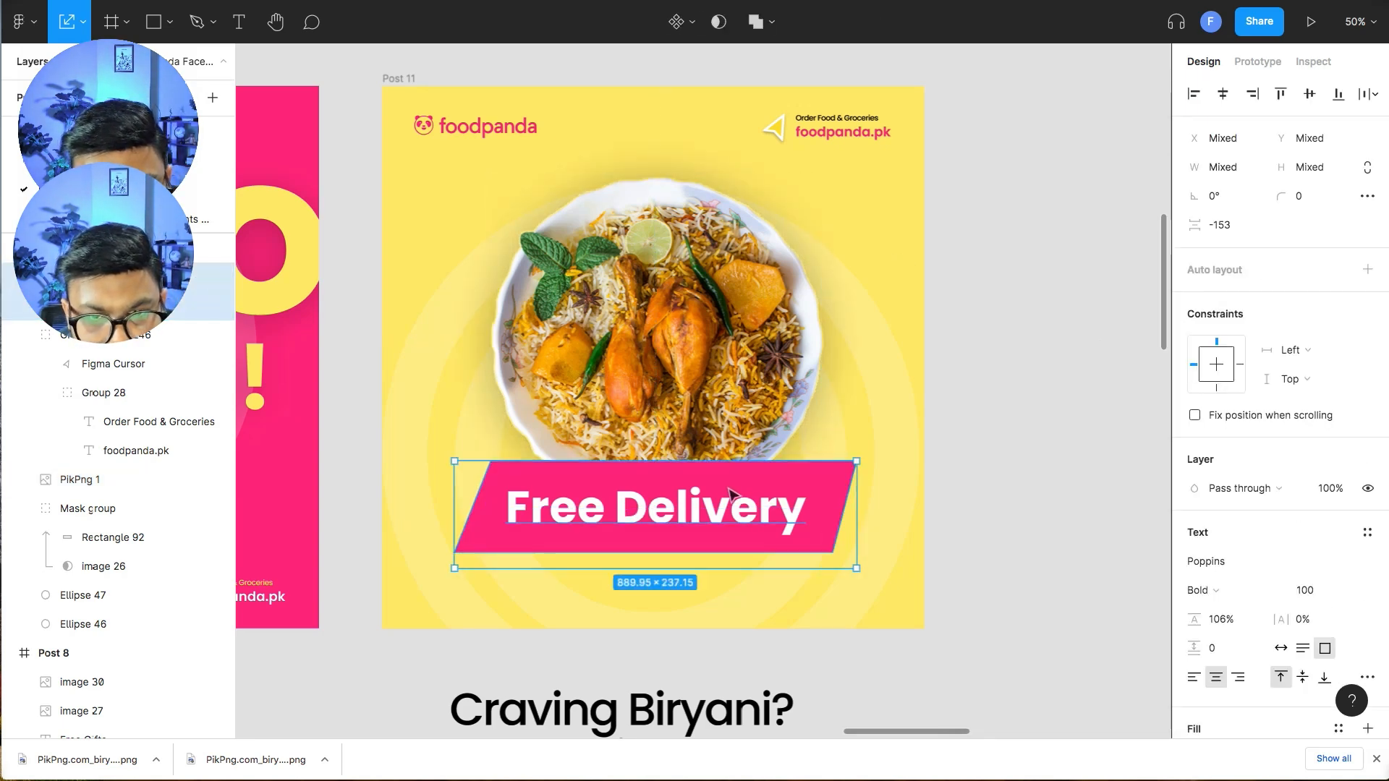
{"action": "key", "text": "shift+Down"}
{"action": "key", "text": "shift+Down"}
{"action": "key", "text": "shift+Up"}
{"action": "left_click", "coordinate": [1020, 539]}
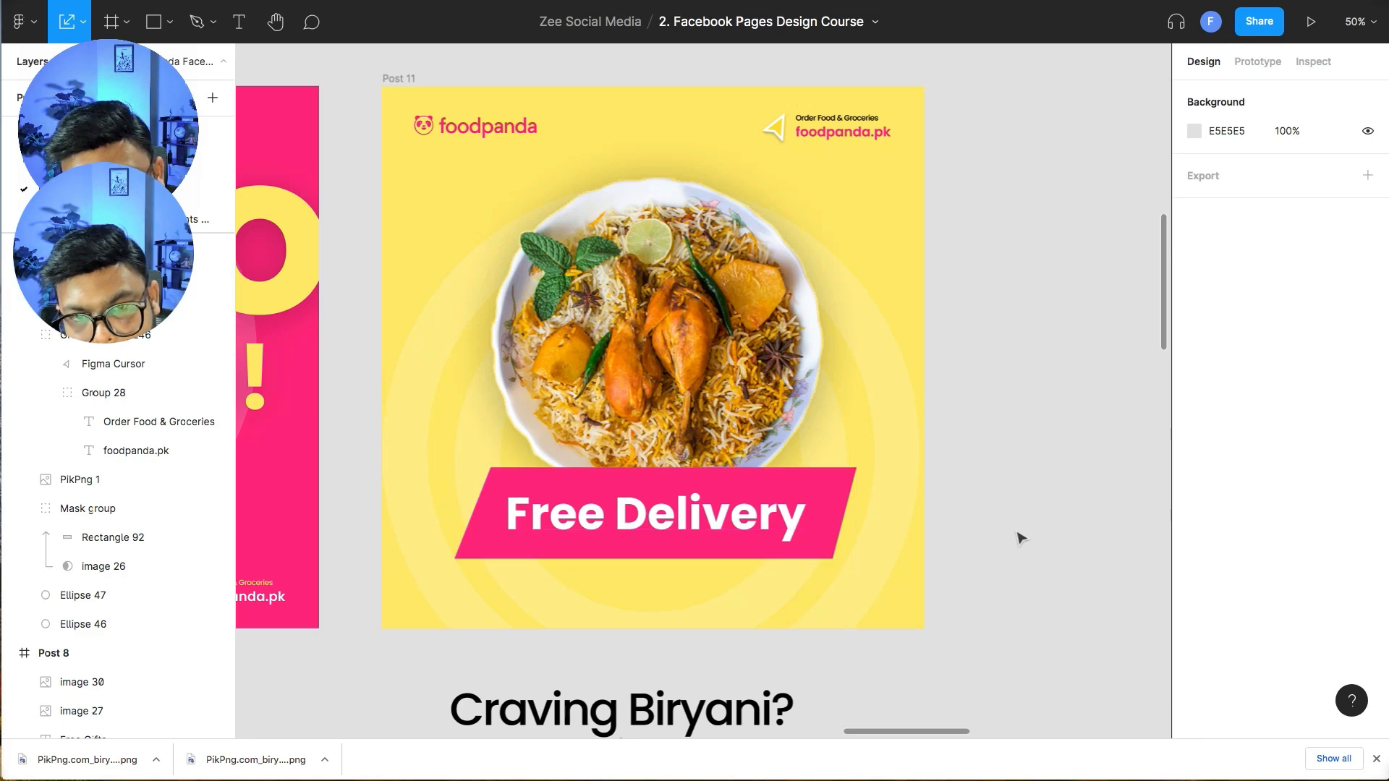
- Copy the heart-eyes, fire and "wow" stickers from the Assets frame onto Post 11
{"action": "scroll", "coordinate": [1020, 538], "scroll_direction": "down", "scroll_amount": 5}
{"action": "scroll", "coordinate": [1017, 536], "scroll_direction": "left", "scroll_amount": 5}
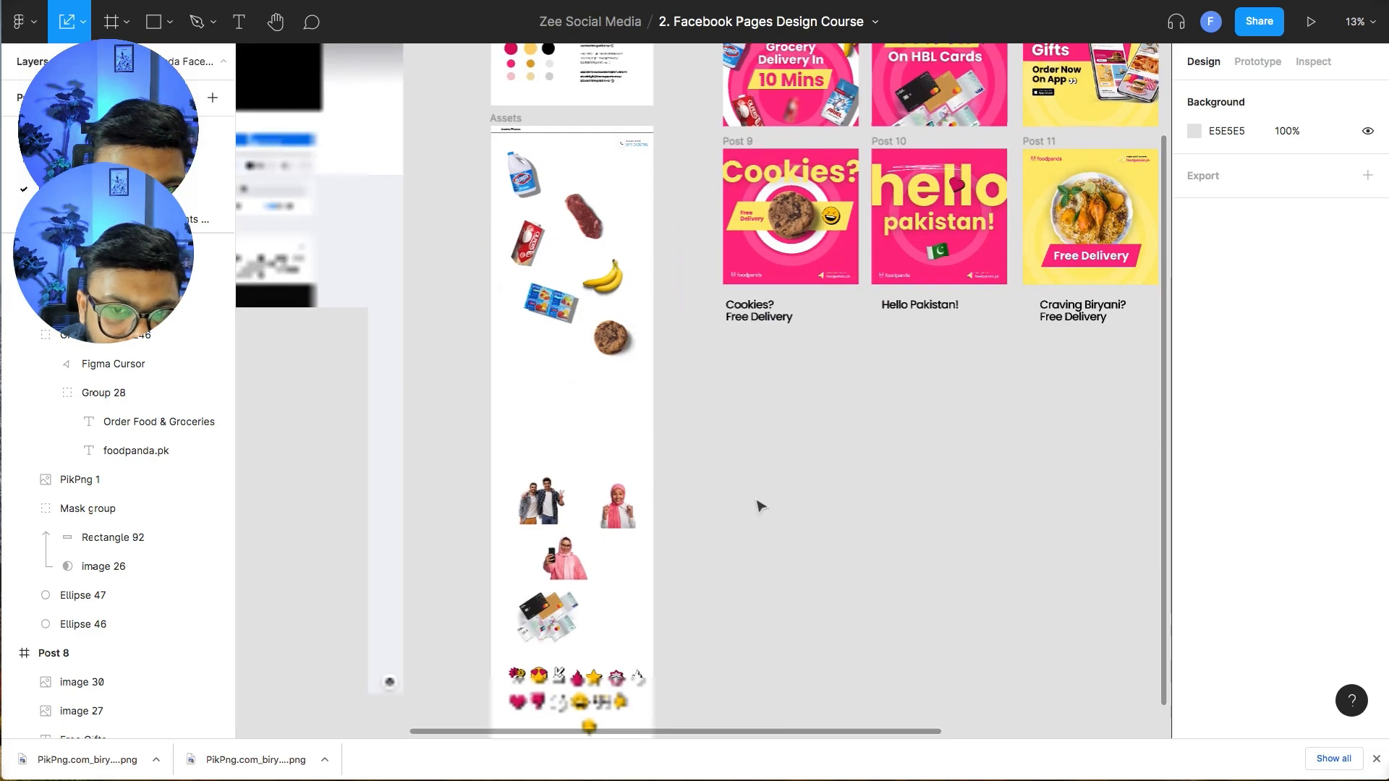
{"action": "left_click_drag", "start_coordinate": [541, 676], "coordinate": [1046, 221]}
{"action": "left_click", "coordinate": [593, 676]}
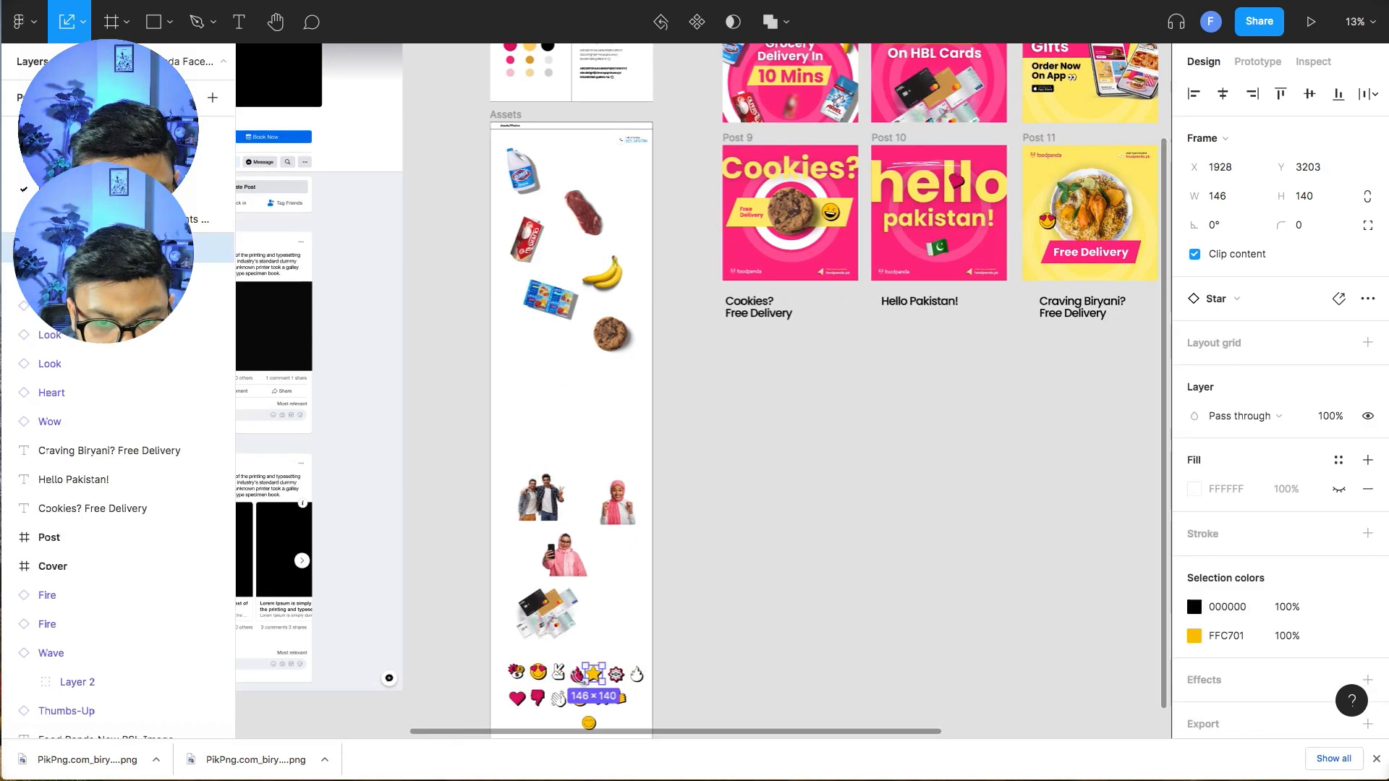
{"action": "left_click", "coordinate": [577, 674]}
{"action": "left_click_drag", "start_coordinate": [576, 674], "coordinate": [1126, 211]}
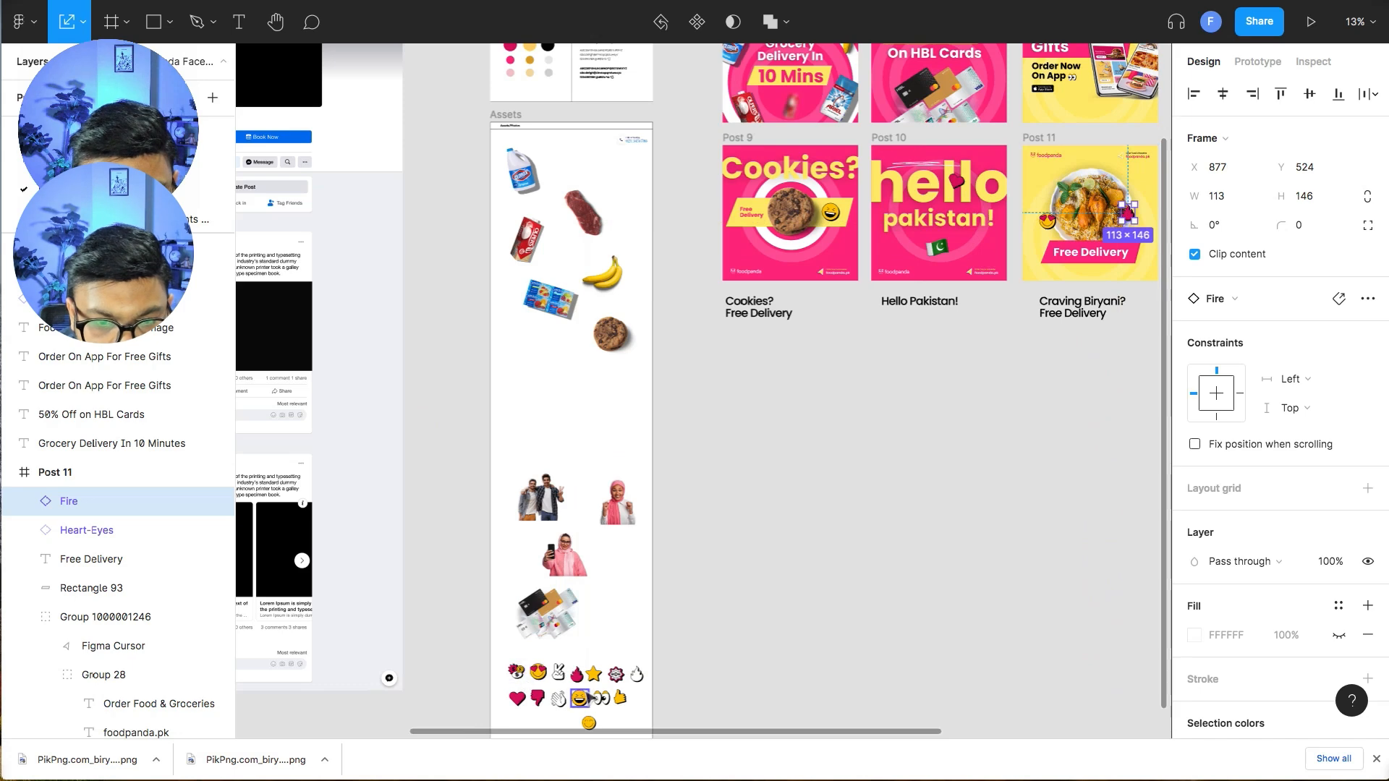
{"action": "left_click", "coordinate": [602, 698]}
{"action": "left_click_drag", "start_coordinate": [602, 698], "coordinate": [195, 666]}
- Tilt the heart-eyes sticker and the fire sticker on either side of the biryani plate
{"action": "key", "text": "super+equal"}
{"action": "key", "text": "super+equal"}
{"action": "left_click_drag", "start_coordinate": [1128, 101], "coordinate": [510, 335]}
{"action": "left_click", "coordinate": [522, 434]}
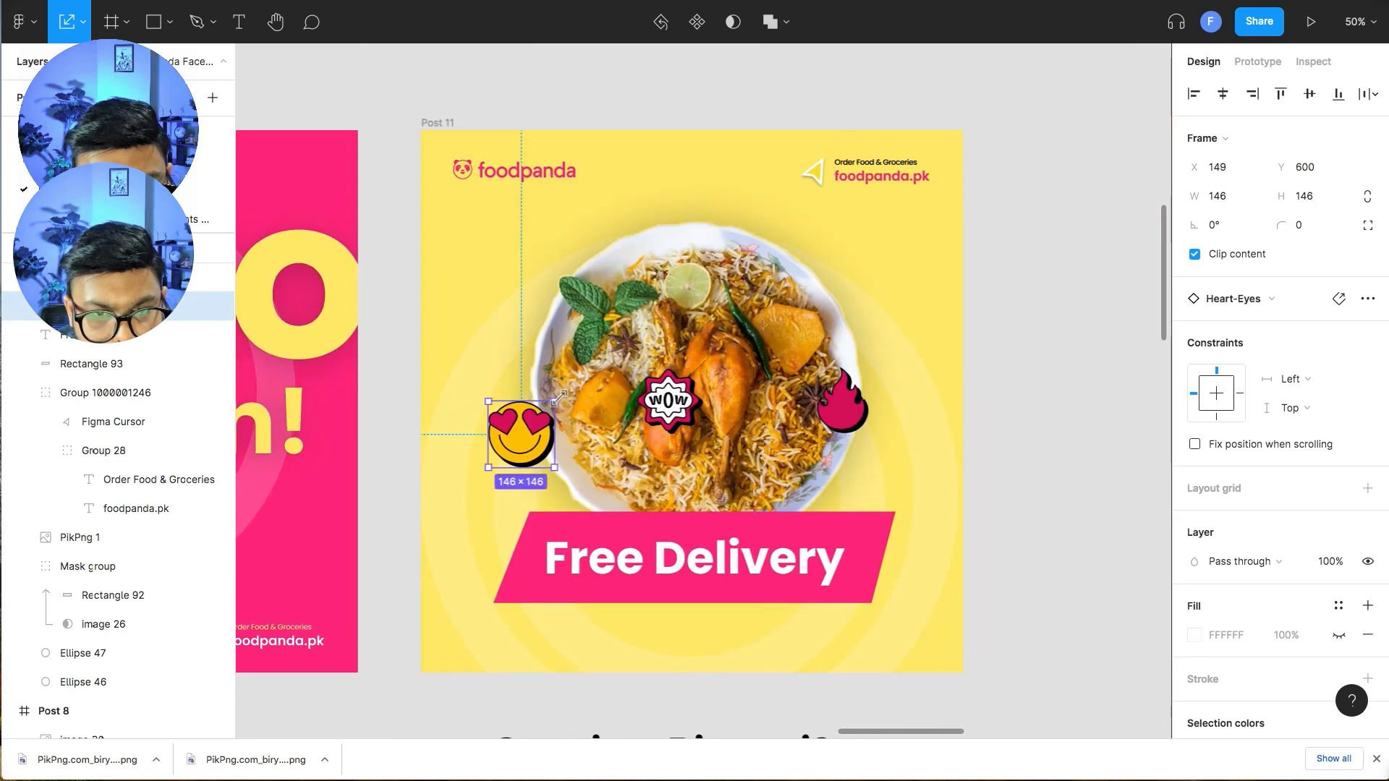
{"action": "left_click_drag", "start_coordinate": [559, 395], "coordinate": [536, 382]}
{"action": "left_click", "coordinate": [841, 404]}
{"action": "left_click_drag", "start_coordinate": [870, 366], "coordinate": [857, 416]}
- Tilt the "wow" sticker and move it to the upper-left edge of the biryani plate
{"action": "left_click", "coordinate": [677, 404]}
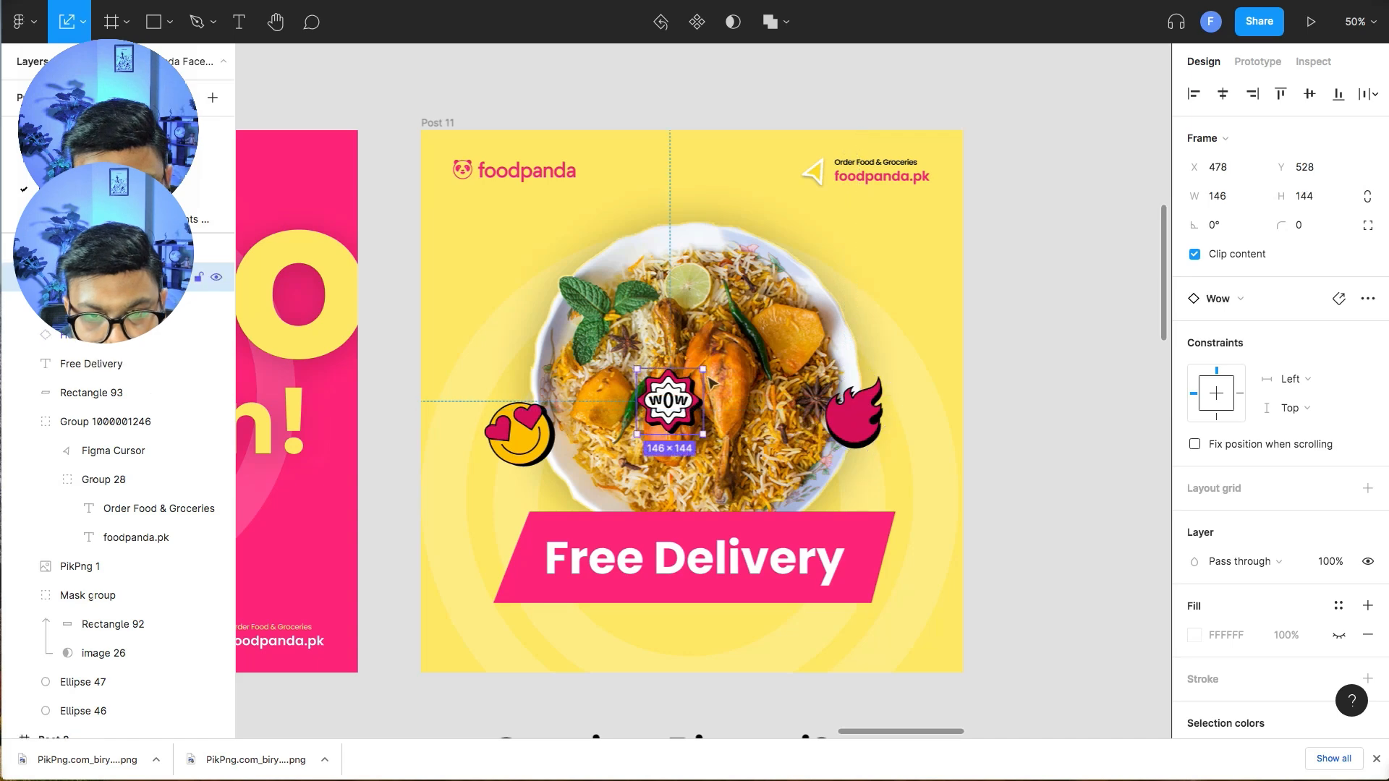
{"action": "left_click_drag", "start_coordinate": [715, 359], "coordinate": [561, 292]}
{"action": "left_click_drag", "start_coordinate": [589, 259], "coordinate": [594, 251]}
{"action": "left_click", "coordinate": [1010, 365]}
{"action": "key", "text": "super+minus"}
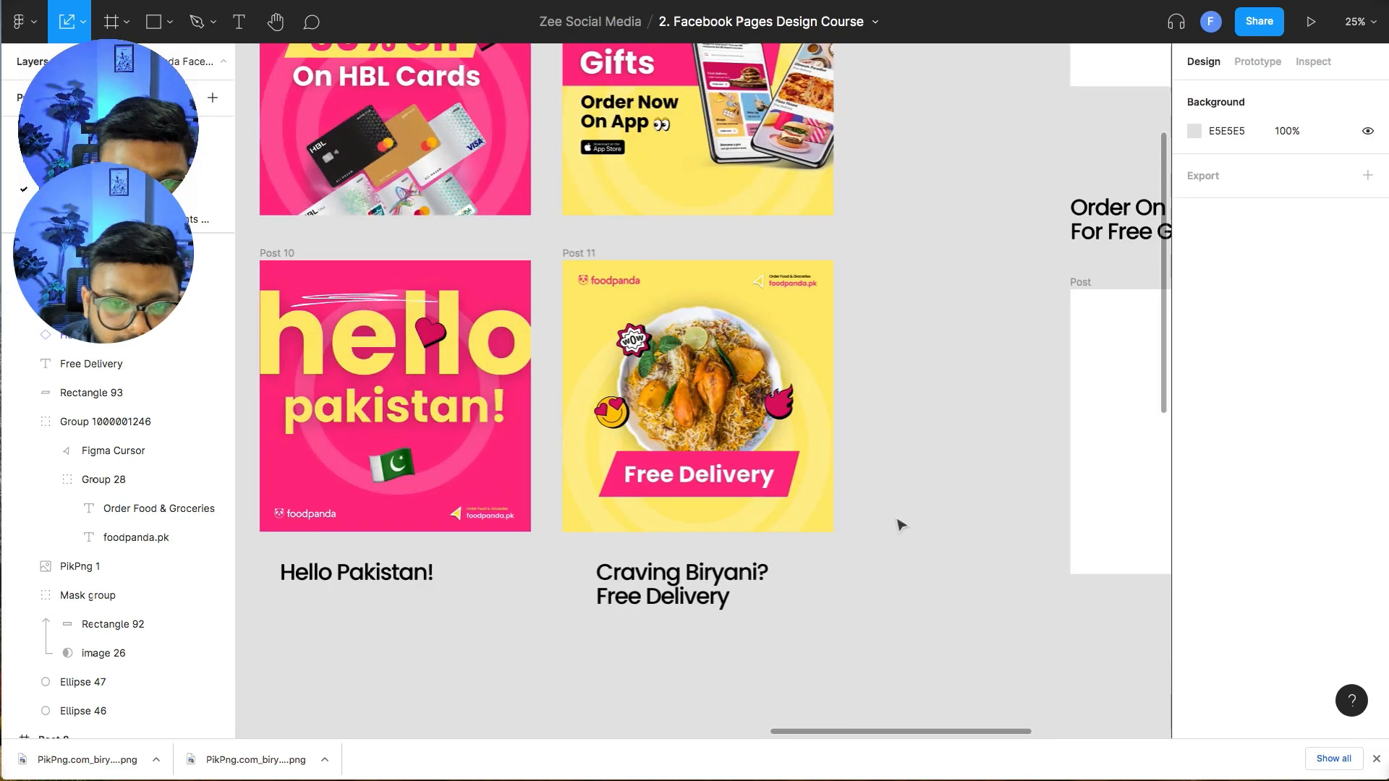
{"action": "left_click_drag", "start_coordinate": [899, 521], "coordinate": [986, 536]}
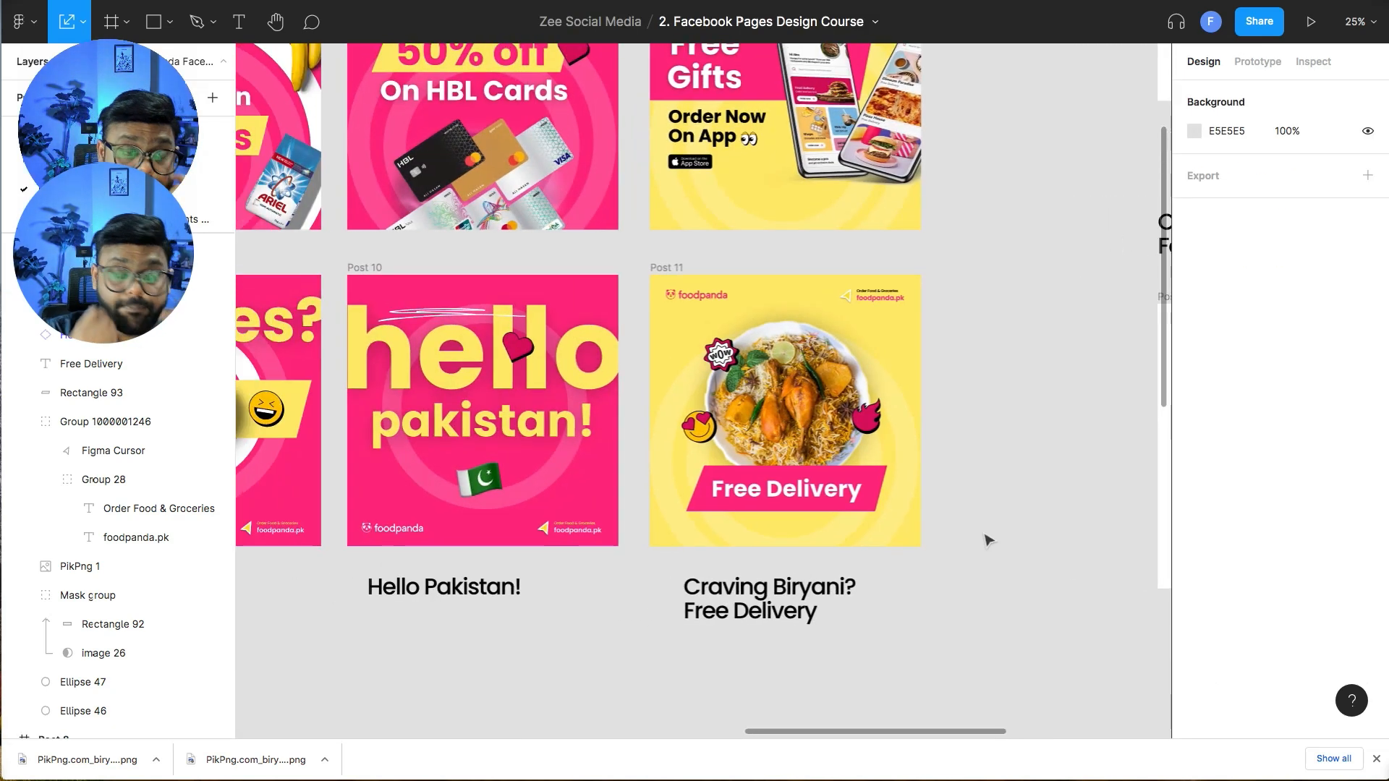
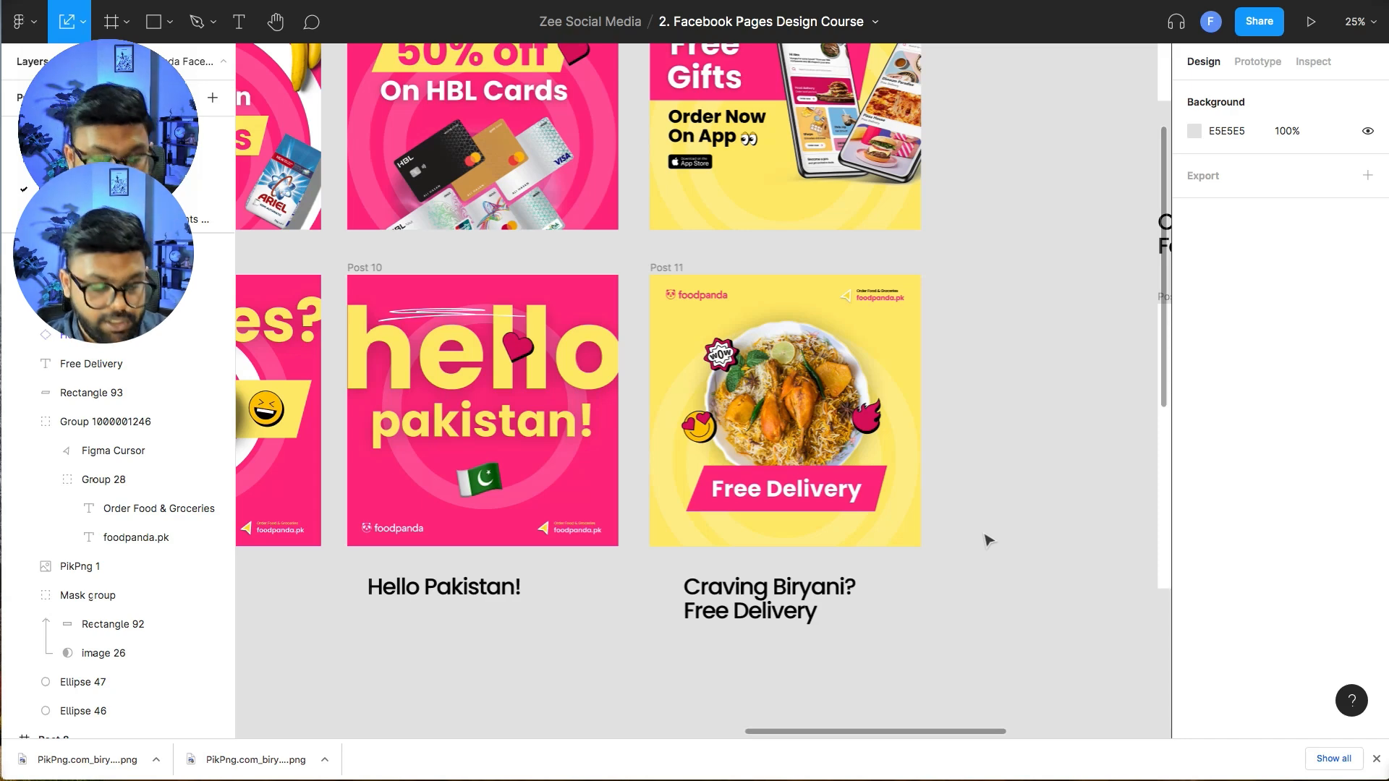
- Delete the six black brief captions above and below the finished square posts
{"action": "key", "text": "super+minus"}
{"action": "left_click_drag", "start_coordinate": [334, 152], "coordinate": [504, 192]}
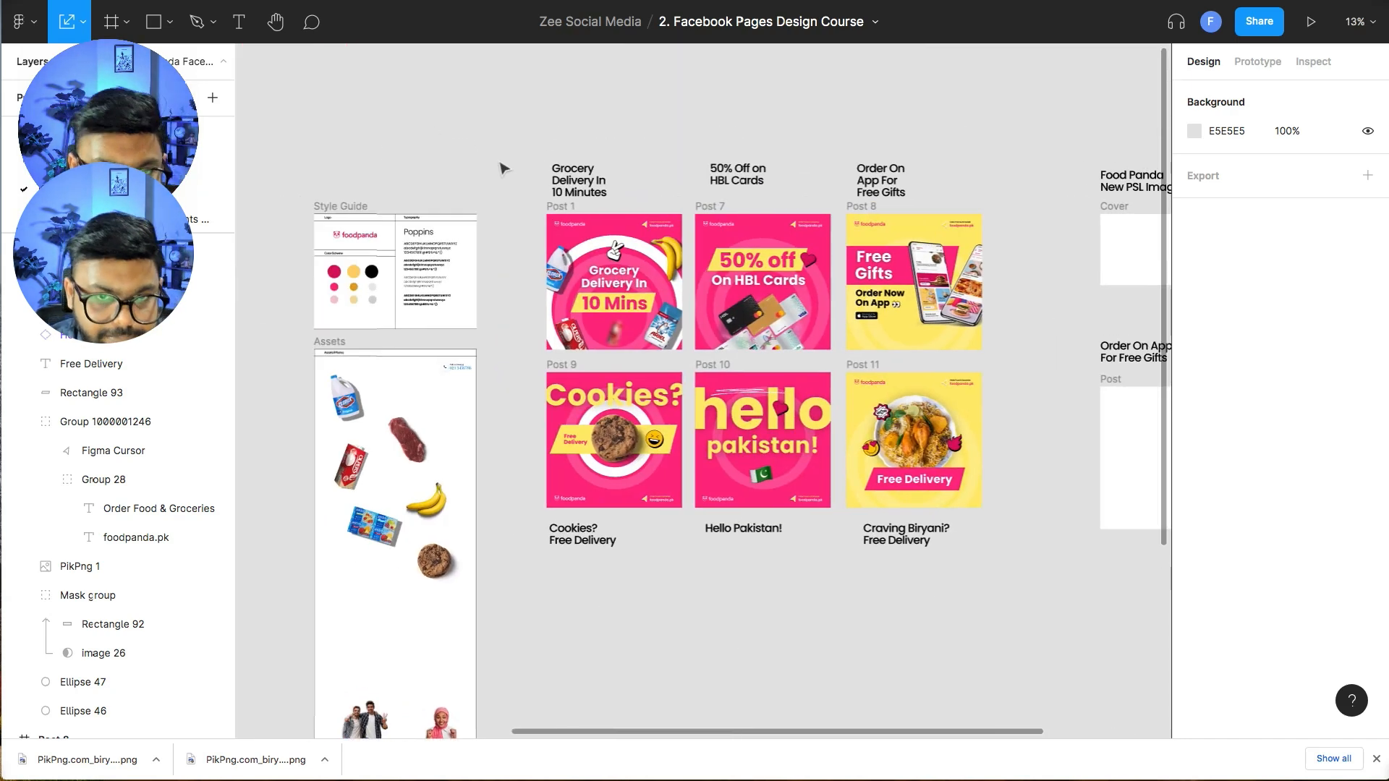
{"action": "left_click", "coordinate": [562, 174]}
{"action": "key", "text": "Delete"}
{"action": "left_click", "coordinate": [736, 174]}
{"action": "key", "text": "Delete"}
{"action": "left_click", "coordinate": [880, 180]}
{"action": "key", "text": "Delete"}
{"action": "left_click", "coordinate": [897, 539]}
{"action": "key", "text": "Delete"}
{"action": "left_click", "coordinate": [741, 529]}
{"action": "key", "text": "Delete"}
{"action": "left_click", "coordinate": [582, 533]}
{"action": "key", "text": "Delete"}
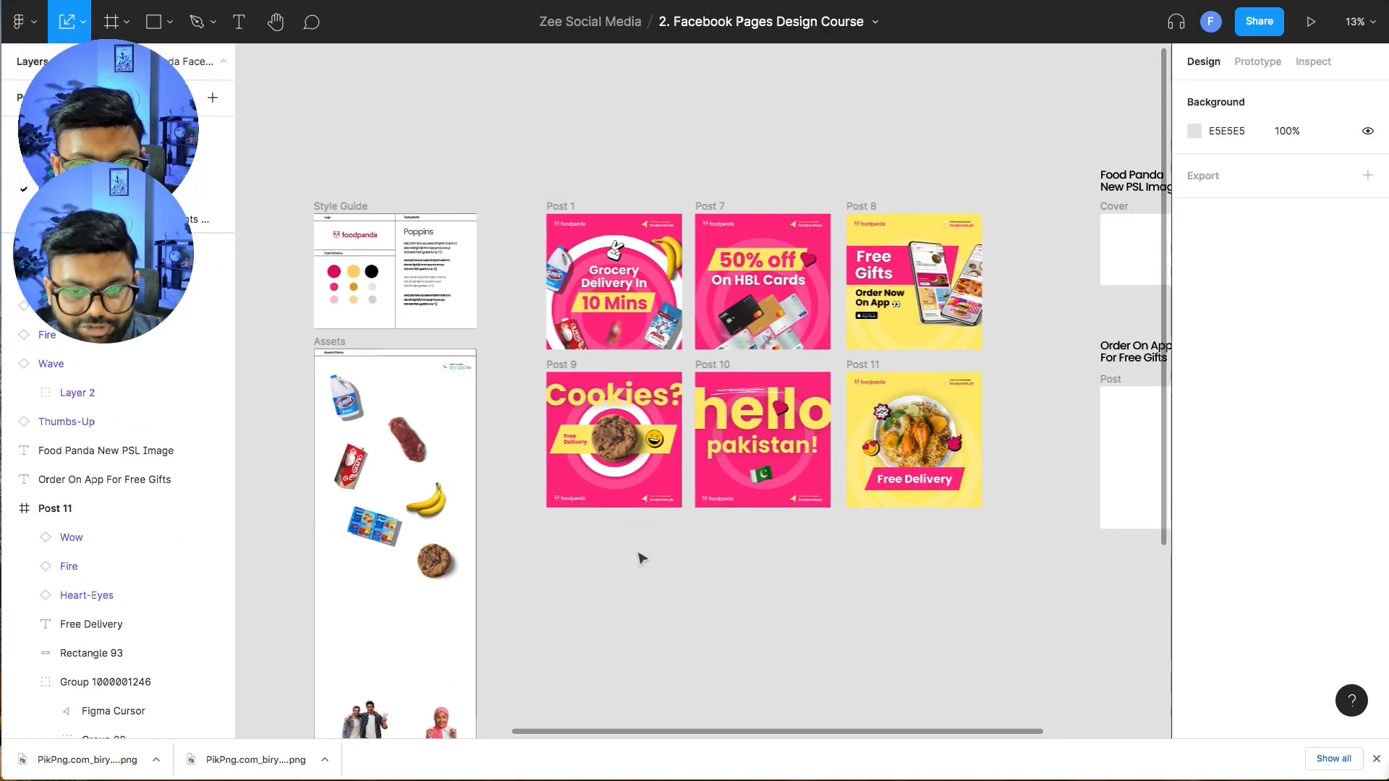
- Review the six finished square posts and the blank Cover and Post frames beside them
{"action": "key", "text": "super+plus"}
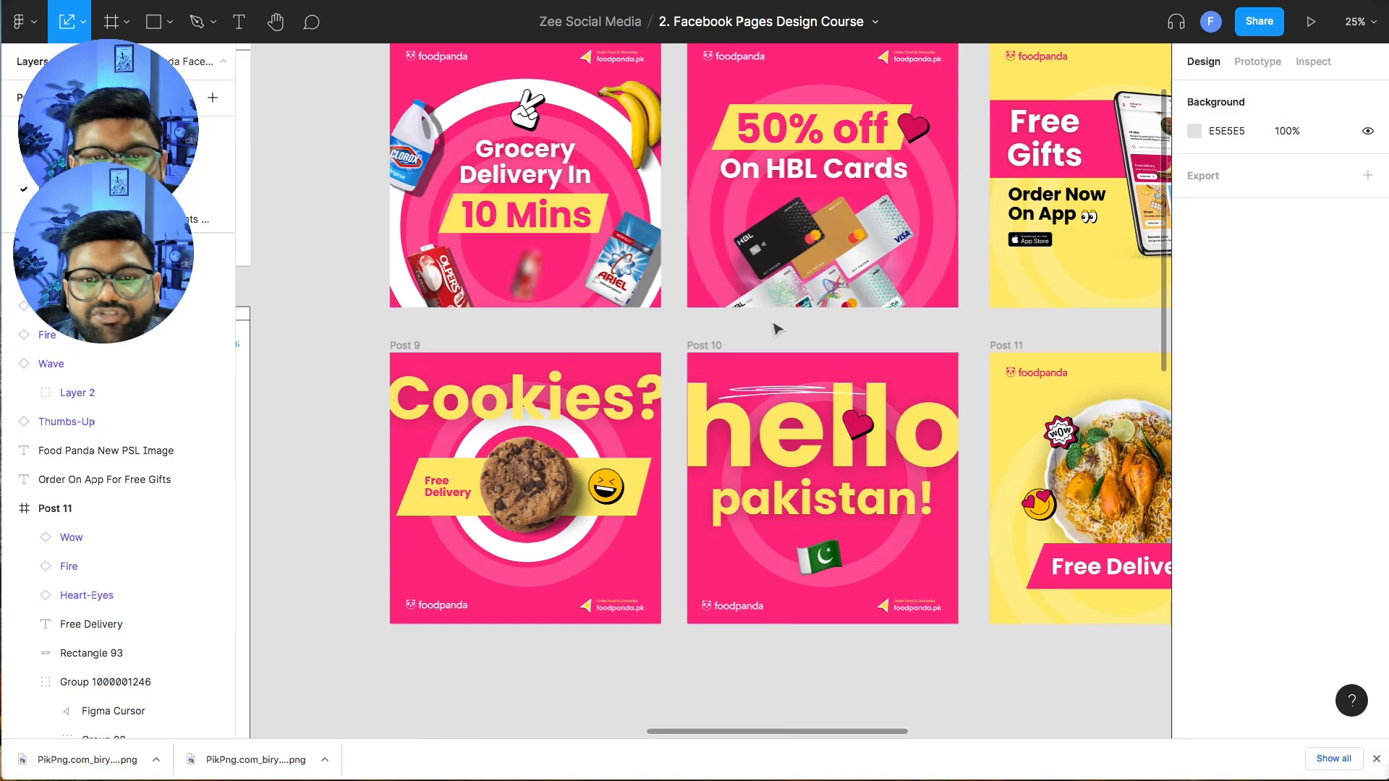
{"action": "left_click_drag", "start_coordinate": [952, 315], "coordinate": [743, 360]}
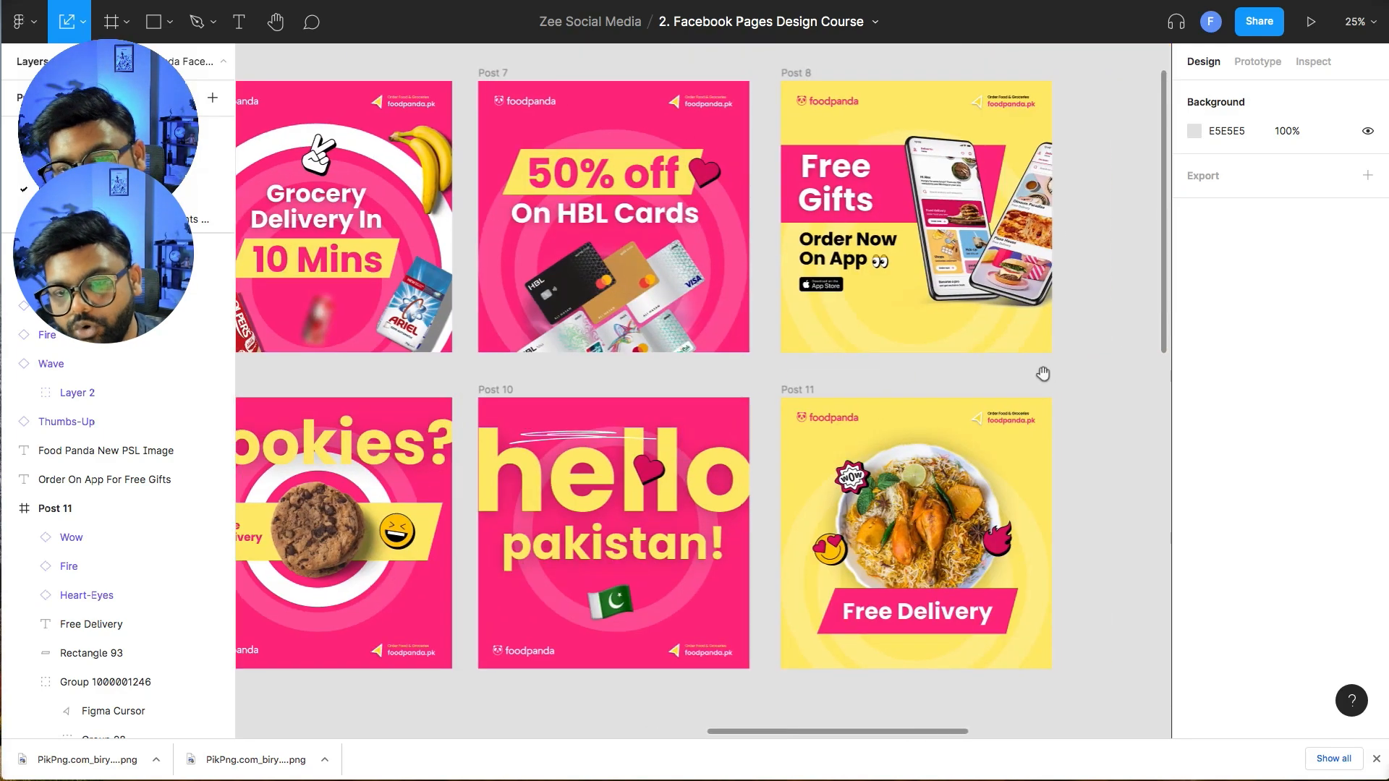
{"action": "left_click_drag", "start_coordinate": [1057, 356], "coordinate": [559, 394]}
{"action": "left_click_drag", "start_coordinate": [861, 378], "coordinate": [601, 170]}
{"action": "left_click_drag", "start_coordinate": [550, 249], "coordinate": [787, 258]}
{"action": "left_click_drag", "start_coordinate": [709, 286], "coordinate": [1027, 320]}
{"action": "left_click_drag", "start_coordinate": [499, 231], "coordinate": [726, 430]}
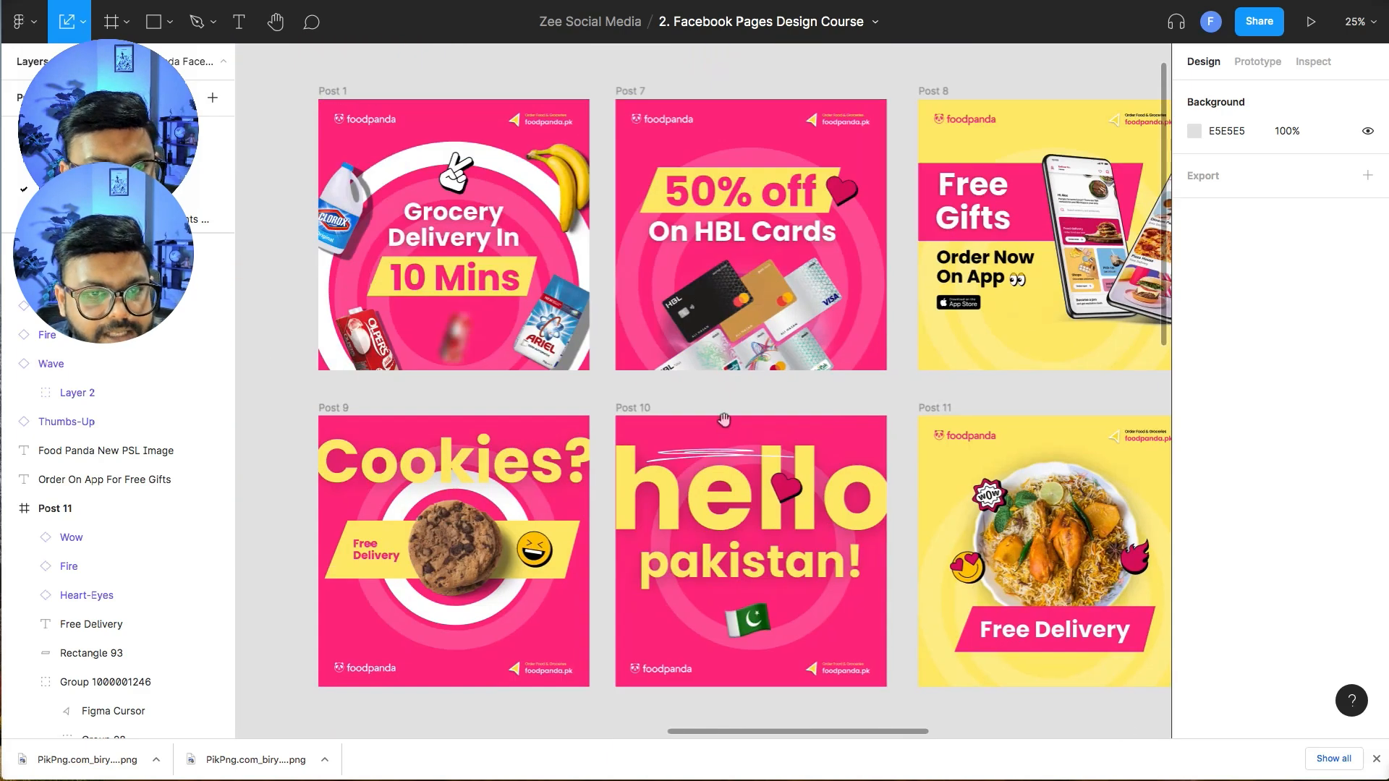
{"action": "key", "text": "super+minus"}
{"action": "left_click_drag", "start_coordinate": [1161, 410], "coordinate": [861, 406]}
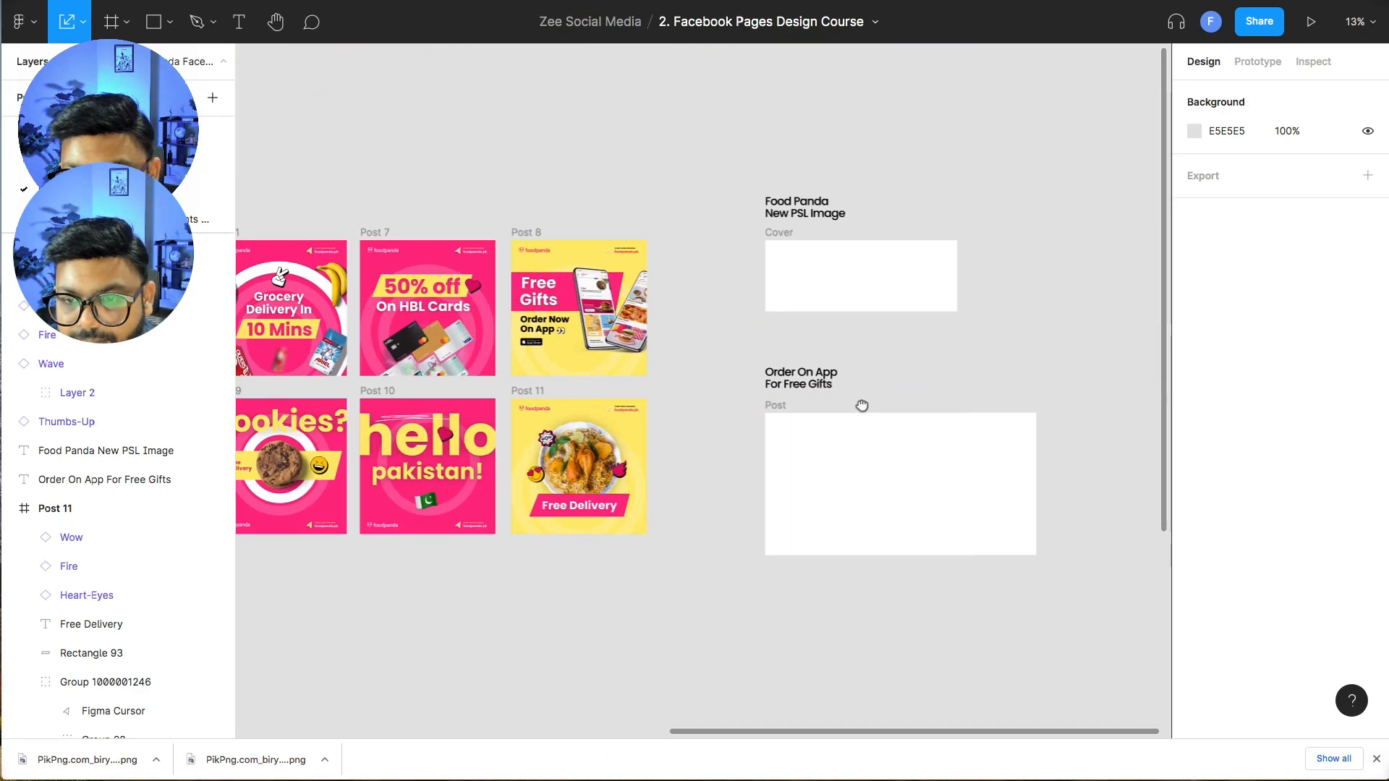
{"action": "left_click_drag", "start_coordinate": [737, 407], "coordinate": [761, 318]}
{"action": "left_click_drag", "start_coordinate": [357, 104], "coordinate": [478, 85]}
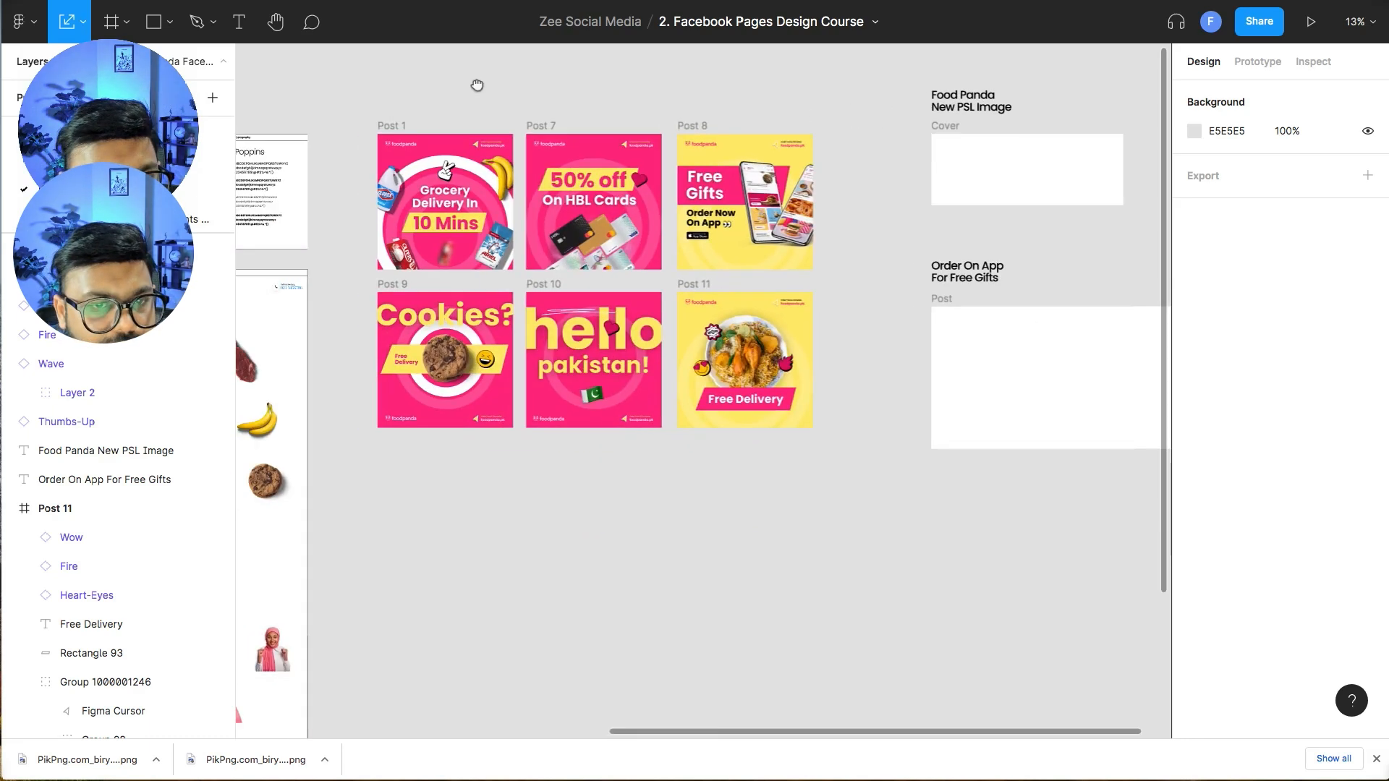
- Copy the Clorox bottle, bananas, red carton and Ariel box from Post 1 into the wide blank Post frame
{"action": "left_click", "coordinate": [488, 186]}
{"action": "left_click", "coordinate": [394, 189], "text": "shift"}
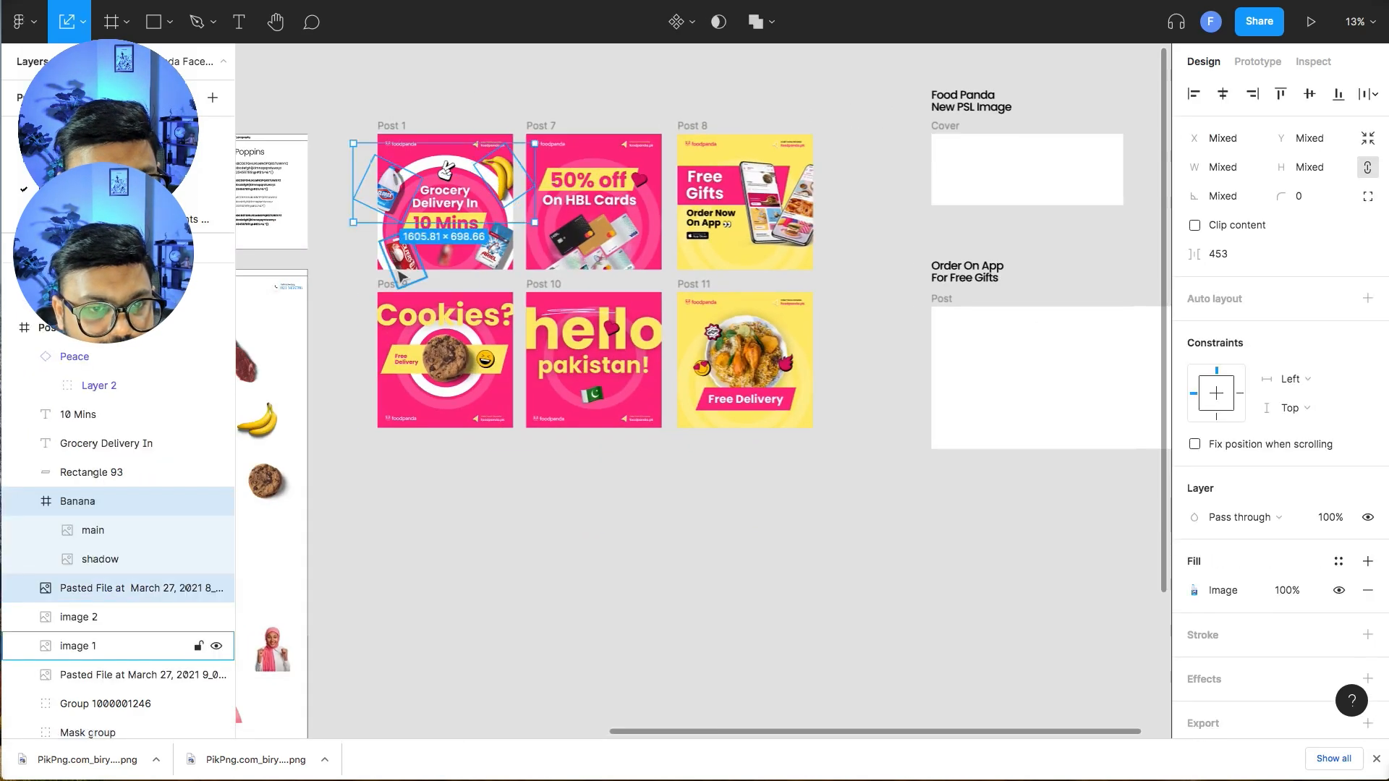
{"action": "left_click", "coordinate": [403, 254], "text": "shift"}
{"action": "left_click", "coordinate": [496, 262], "text": "shift"}
{"action": "left_click_drag", "start_coordinate": [496, 262], "coordinate": [1091, 402]}
{"action": "left_click_drag", "start_coordinate": [1094, 405], "coordinate": [910, 456]}
{"action": "left_click_drag", "start_coordinate": [852, 403], "coordinate": [835, 406]}
- Move the bananas to the upper-right corner of the Post frame and rotate them to about 52°
{"action": "key", "text": "Escape"}
{"action": "left_click_drag", "start_coordinate": [687, 329], "coordinate": [660, 336]}
{"action": "left_click_drag", "start_coordinate": [839, 305], "coordinate": [892, 318]}
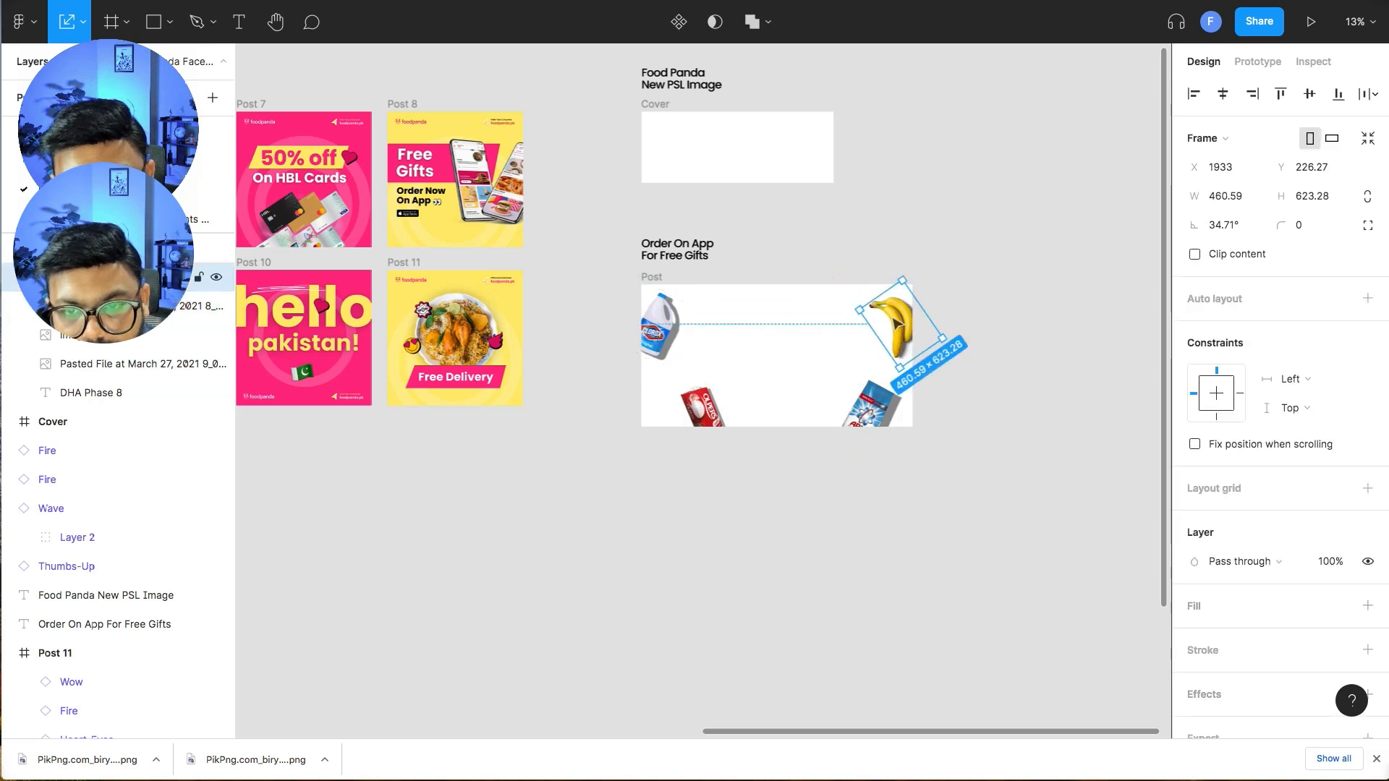
{"action": "left_click_drag", "start_coordinate": [905, 271], "coordinate": [889, 271]}
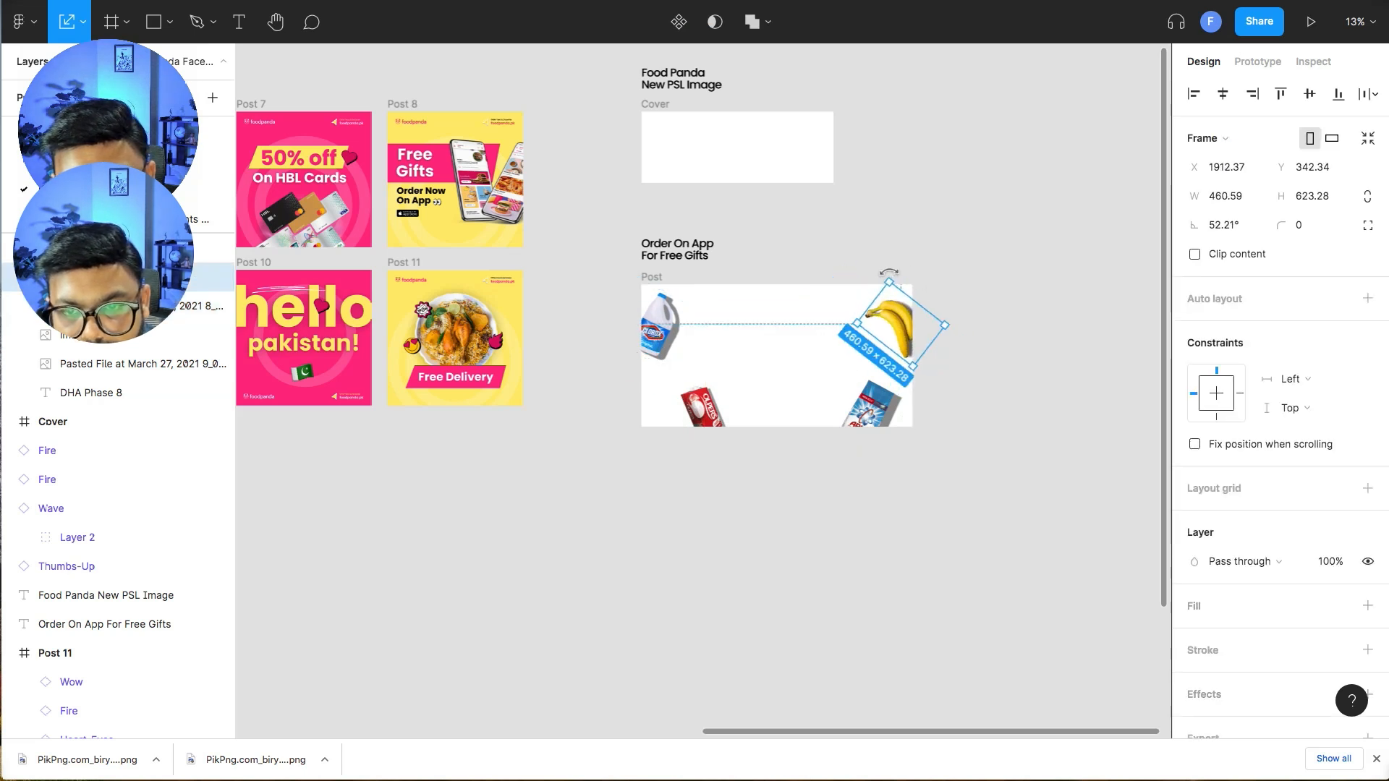
{"action": "left_click", "coordinate": [1016, 347]}
- Fill the Post frame with pink FF2B85 sampled from Post 7, and delete the leftover small text near the Clorox bottle
{"action": "left_click", "coordinate": [651, 277]}
{"action": "key", "text": "i"}
{"action": "left_click", "coordinate": [365, 155]}
{"action": "key", "text": "Escape"}
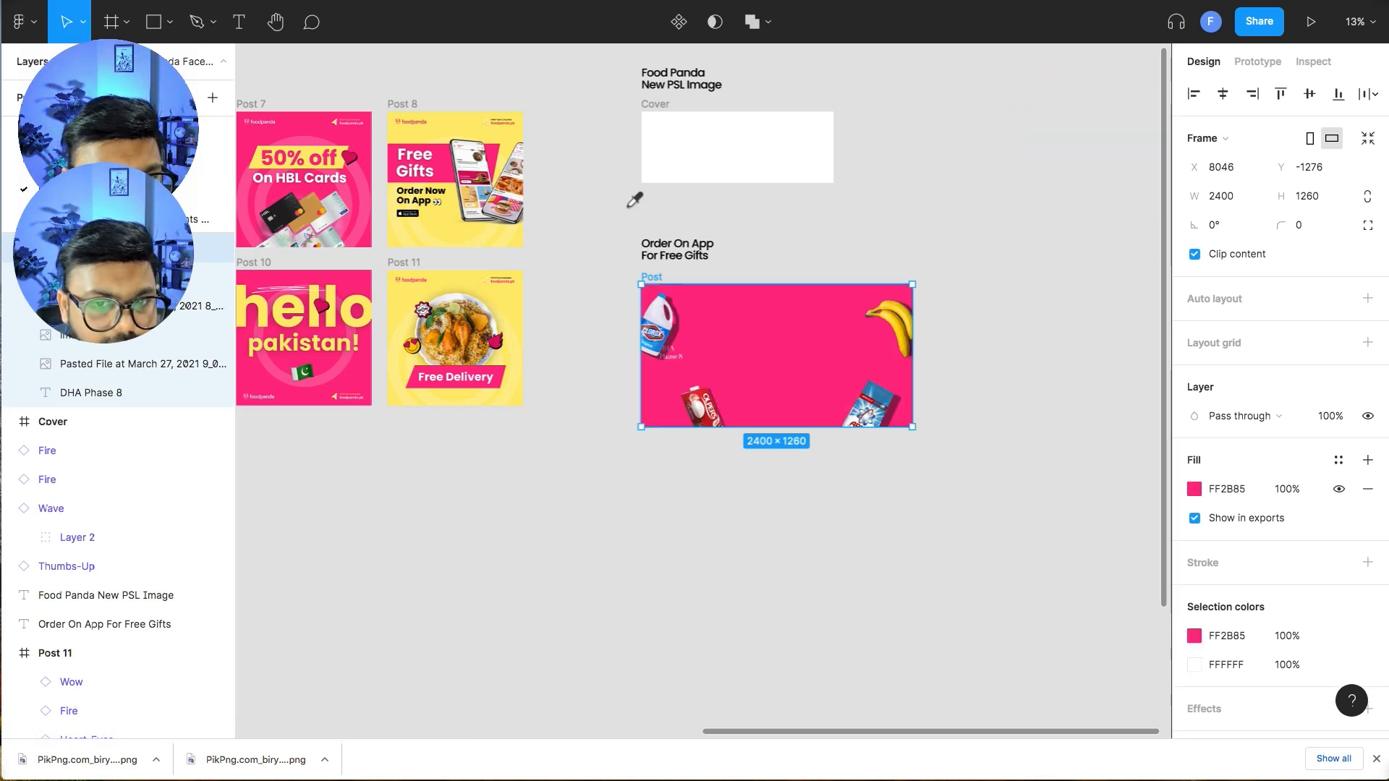
{"action": "key", "text": "Escape"}
{"action": "mouse_move", "coordinate": [666, 346]}
{"action": "left_mouse_down"}
{"action": "mouse_move", "coordinate": [661, 320]}
{"action": "mouse_move", "coordinate": [659, 345]}
{"action": "left_mouse_up"}
{"action": "left_click", "coordinate": [684, 360]}
{"action": "key", "text": "Delete"}
- Copy the "Grocery Delivery In" and "10 Mins" texts with their yellow banner from Post 1 into the Post frame
{"action": "left_click_drag", "start_coordinate": [434, 441], "coordinate": [622, 450]}
{"action": "left_click", "coordinate": [347, 192]}
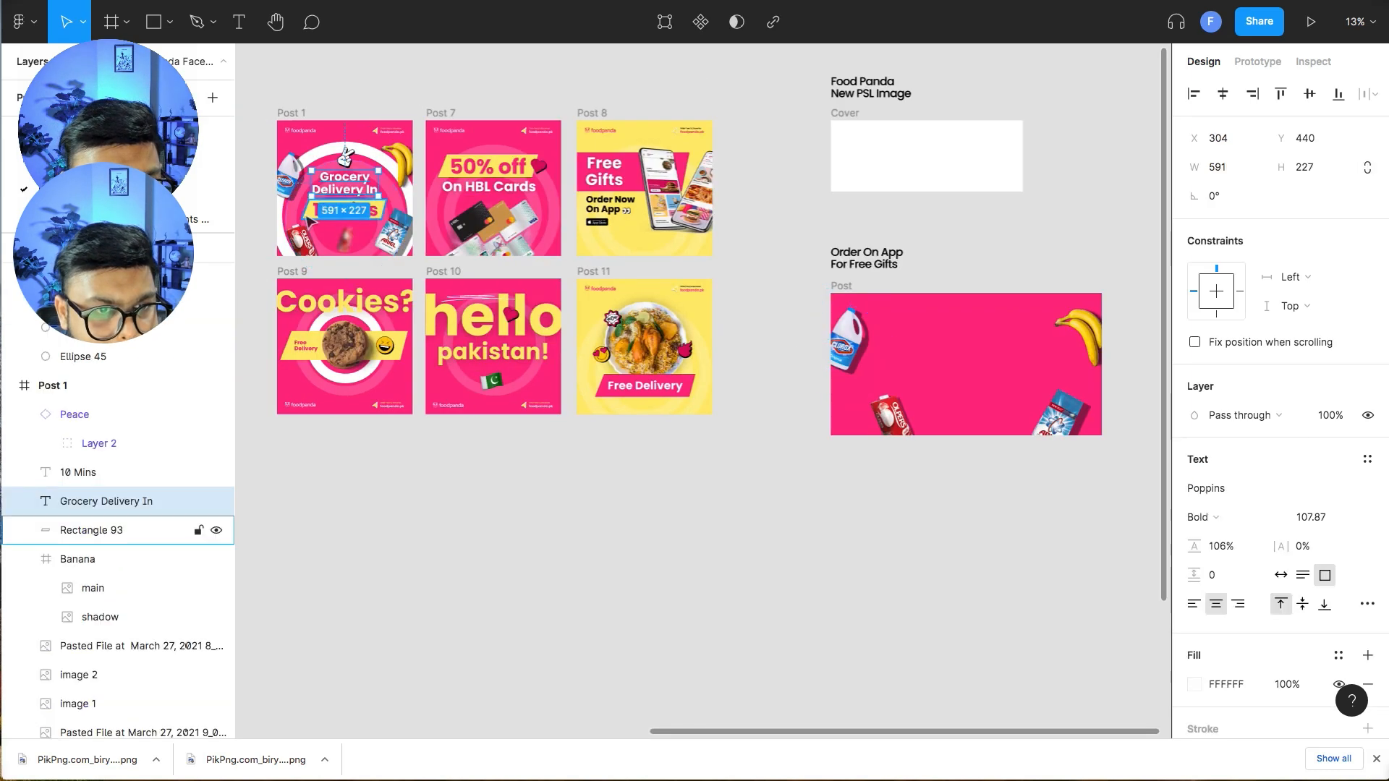
{"action": "left_click", "coordinate": [310, 212], "text": "shift"}
{"action": "left_click", "coordinate": [349, 210], "text": "shift"}
{"action": "left_click_drag", "start_coordinate": [348, 210], "coordinate": [968, 368]}
- Enlarge the "Grocery Delivery In 10 Mins" headline group and centre it in the Post frame
{"action": "key", "text": "super+plus"}
{"action": "scroll", "coordinate": [938, 362], "scroll_direction": "right", "scroll_amount": 10}
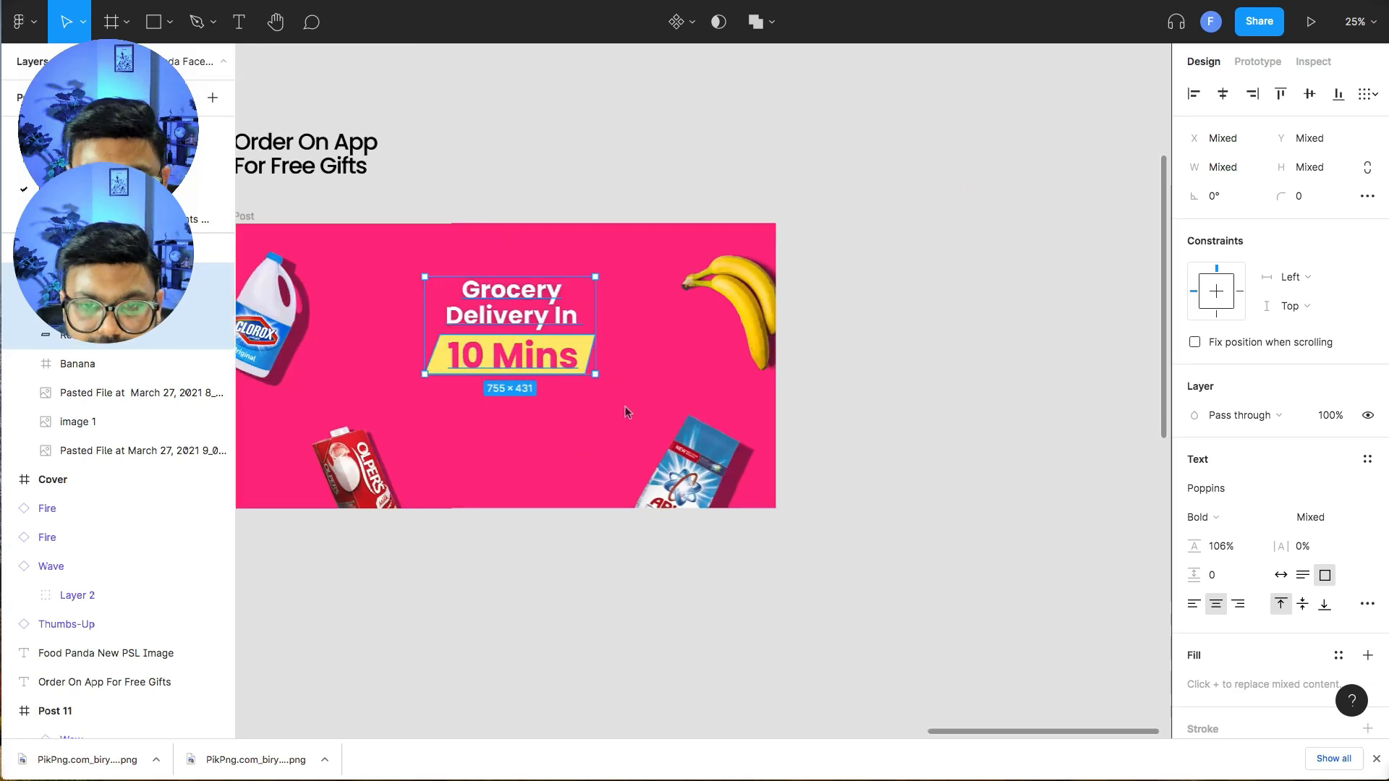
{"action": "left_click_drag", "start_coordinate": [598, 378], "coordinate": [651, 408]}
{"action": "left_click_drag", "start_coordinate": [554, 558], "coordinate": [754, 593]}
{"action": "left_click_drag", "start_coordinate": [734, 399], "coordinate": [701, 404]}
{"action": "left_click", "coordinate": [493, 437]}
- Copy the three concentric circles and the blurred can from Post 1 into the Post frame
{"action": "left_click_drag", "start_coordinate": [304, 311], "coordinate": [613, 382]}
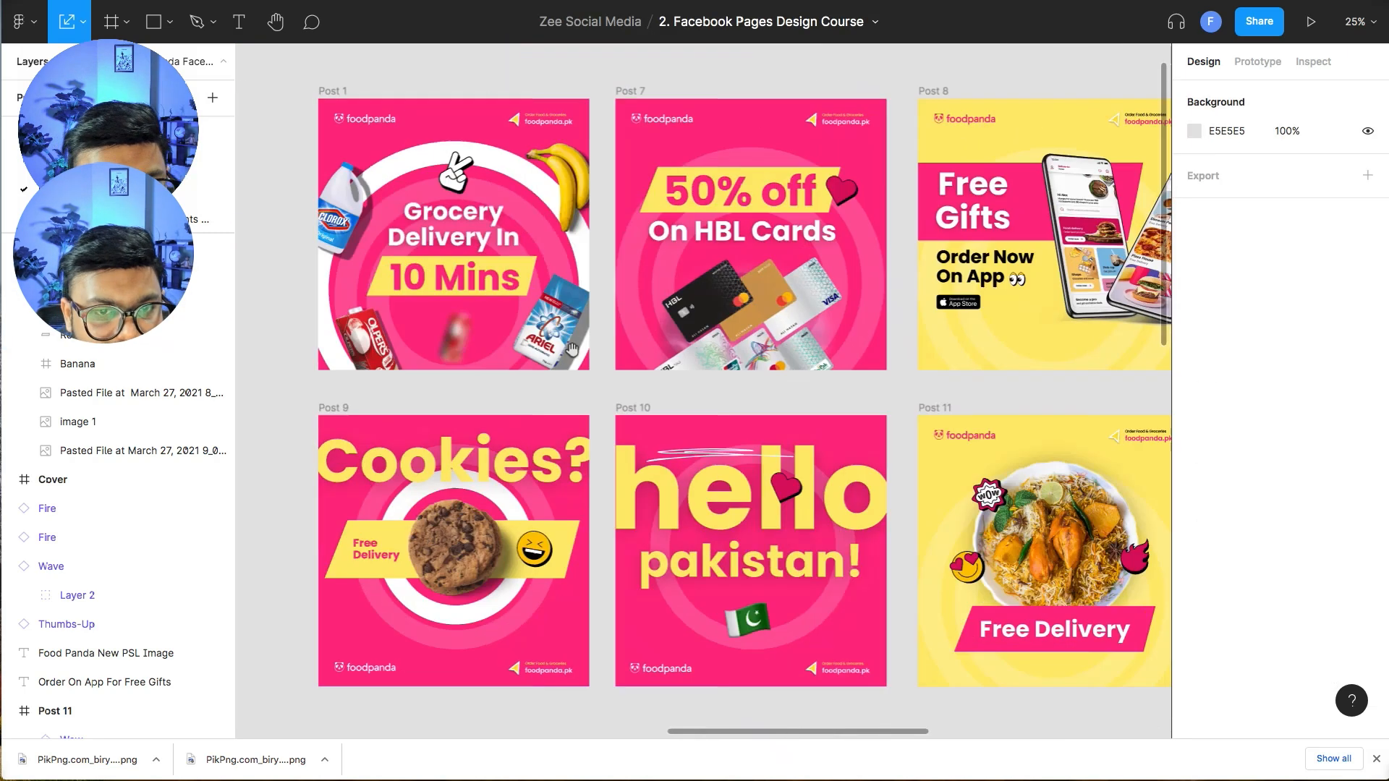
{"action": "left_click", "coordinate": [455, 168]}
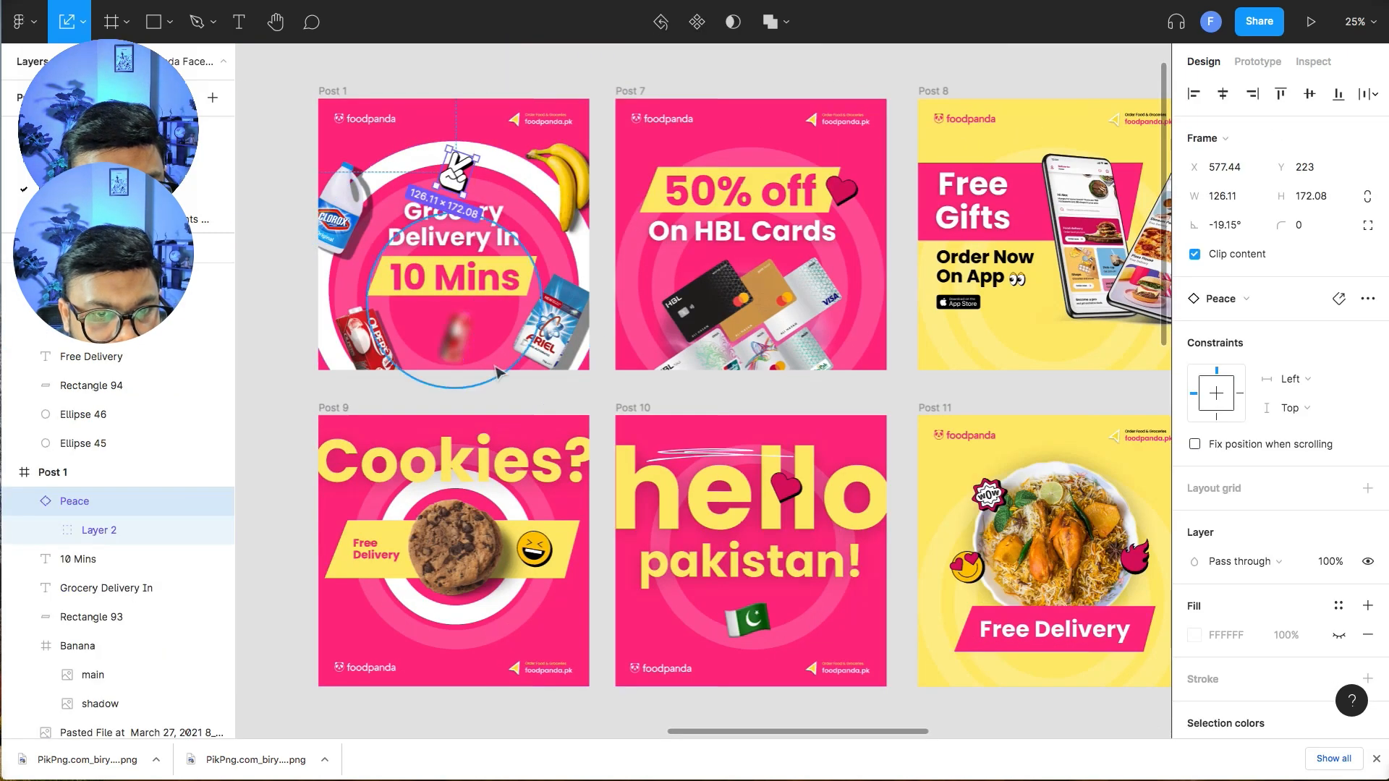
{"action": "left_click", "coordinate": [496, 368]}
{"action": "left_click", "coordinate": [457, 340], "text": "shift"}
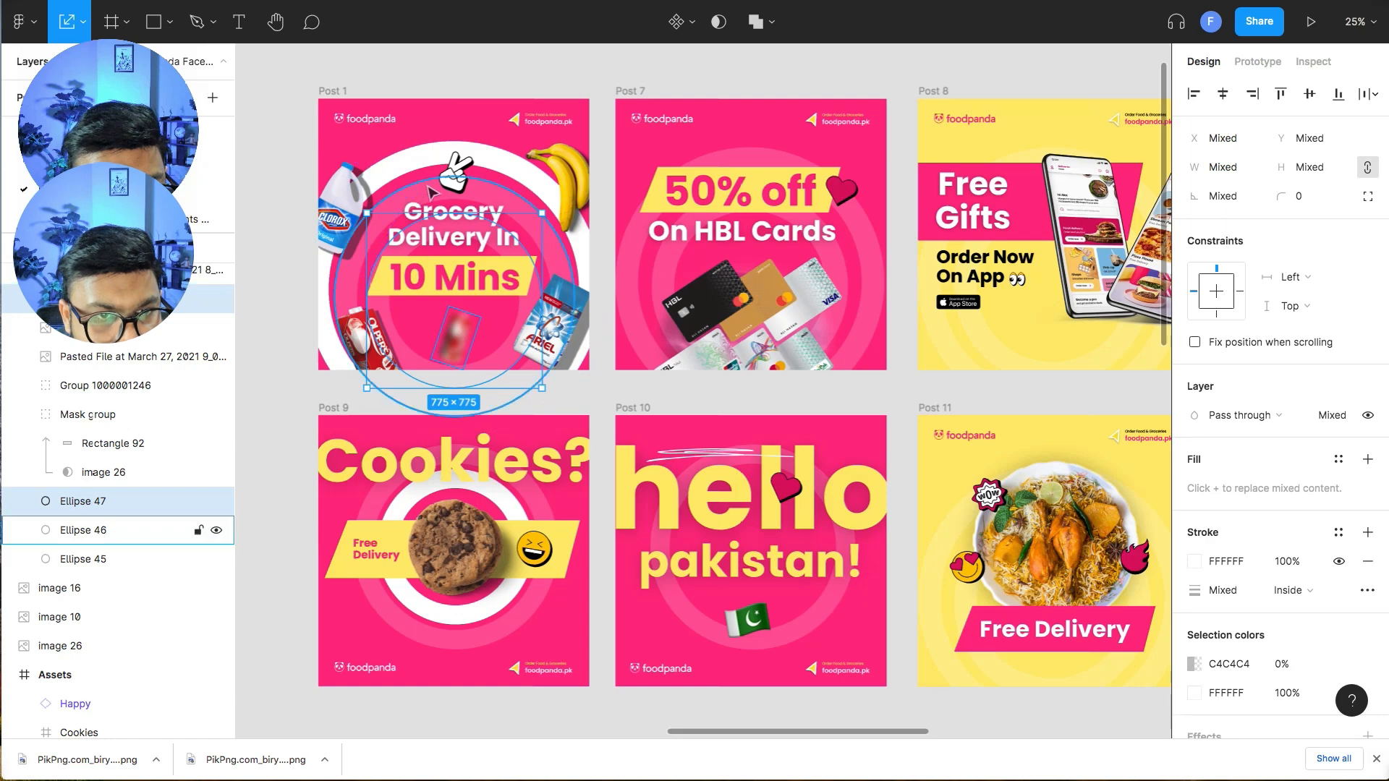
{"action": "left_click", "coordinate": [433, 168], "text": "shift"}
{"action": "left_click", "coordinate": [425, 146], "text": "shift"}
{"action": "scroll", "coordinate": [949, 362], "scroll_direction": "right", "scroll_amount": 14}
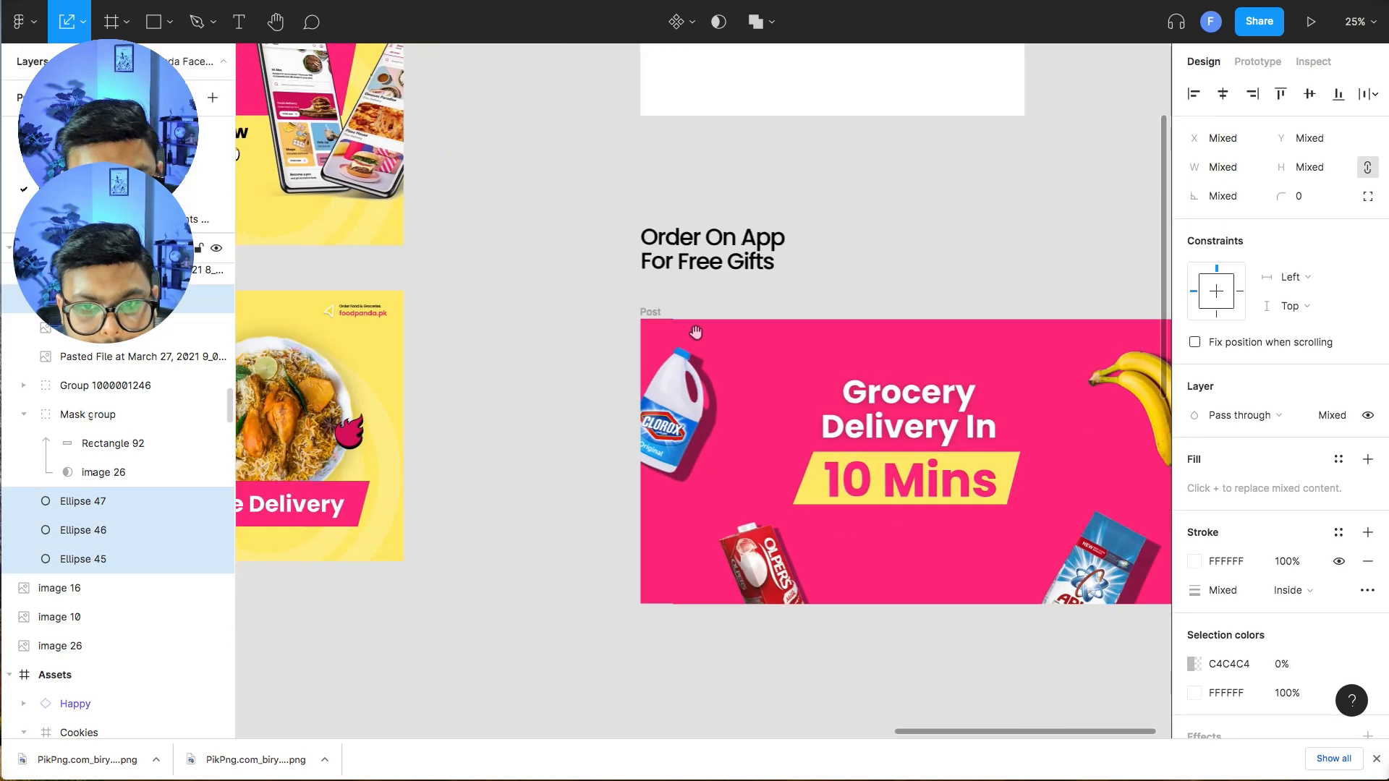
{"action": "key", "text": "ctrl+v"}
{"action": "left_click_drag", "start_coordinate": [752, 289], "coordinate": [757, 371]}
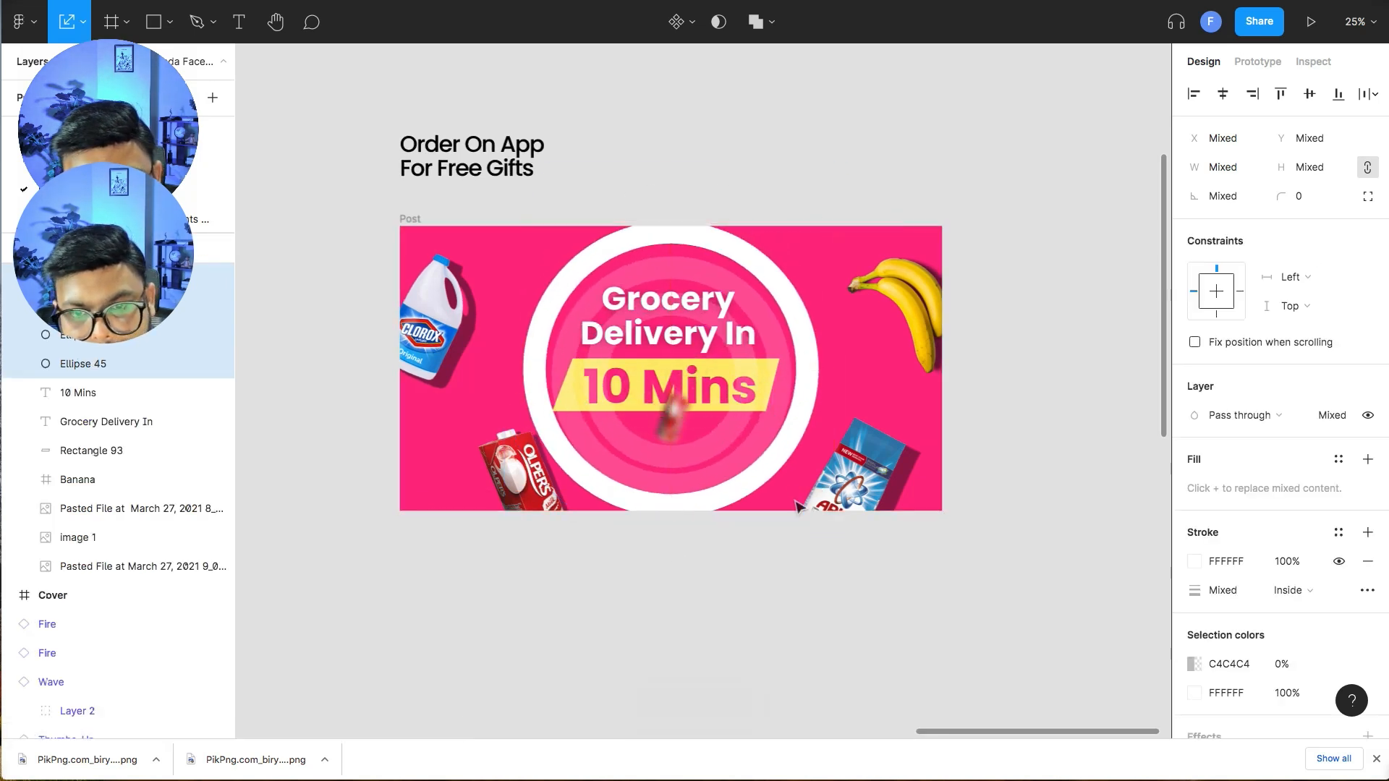
- Scale the circles and blurred can to 1700 × 1700 around the headline and place them behind the text and product images
{"action": "left_click_drag", "start_coordinate": [825, 522], "coordinate": [907, 606]}
{"action": "left_click_drag", "start_coordinate": [842, 469], "coordinate": [794, 440]}
{"action": "left_click_drag", "start_coordinate": [89, 365], "coordinate": [92, 577]}
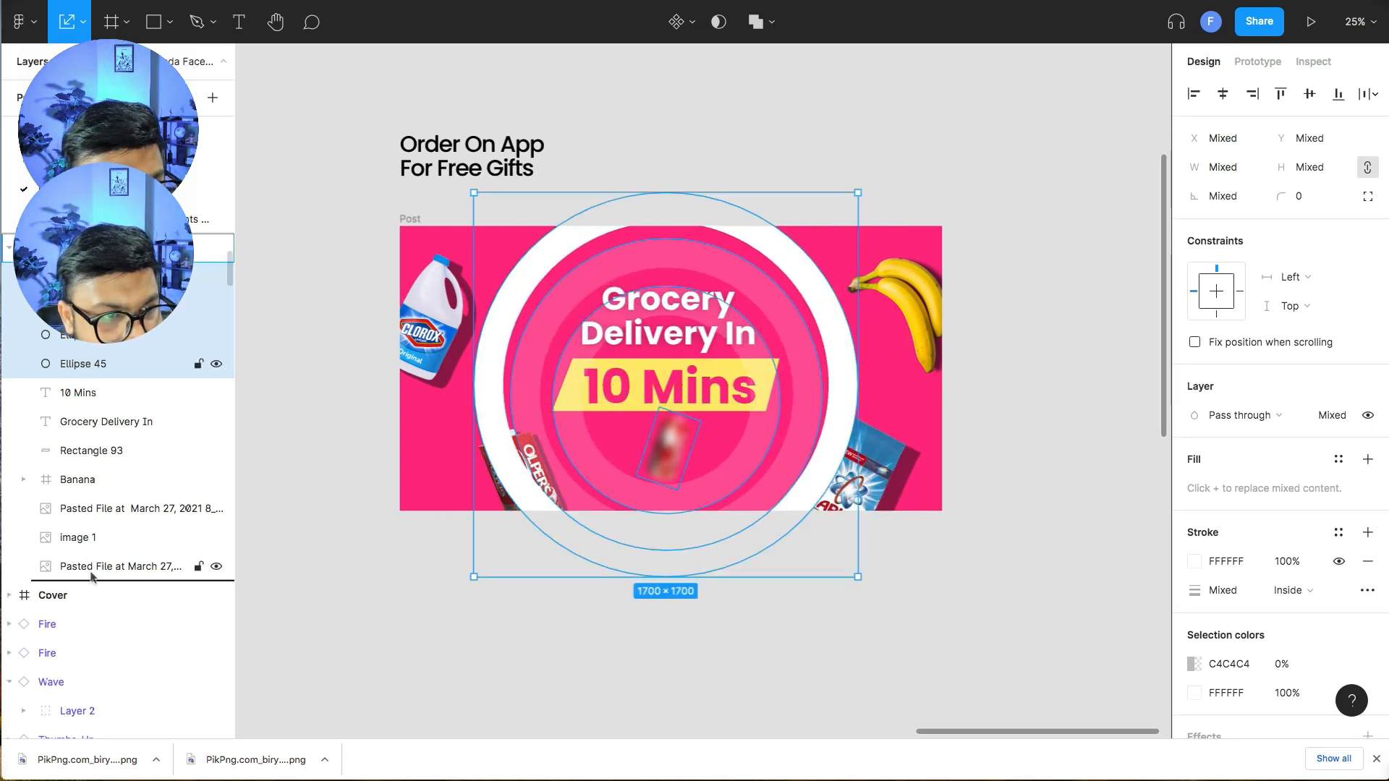
{"action": "left_click_drag", "start_coordinate": [639, 642], "coordinate": [694, 646]}
{"action": "left_click", "coordinate": [752, 649]}
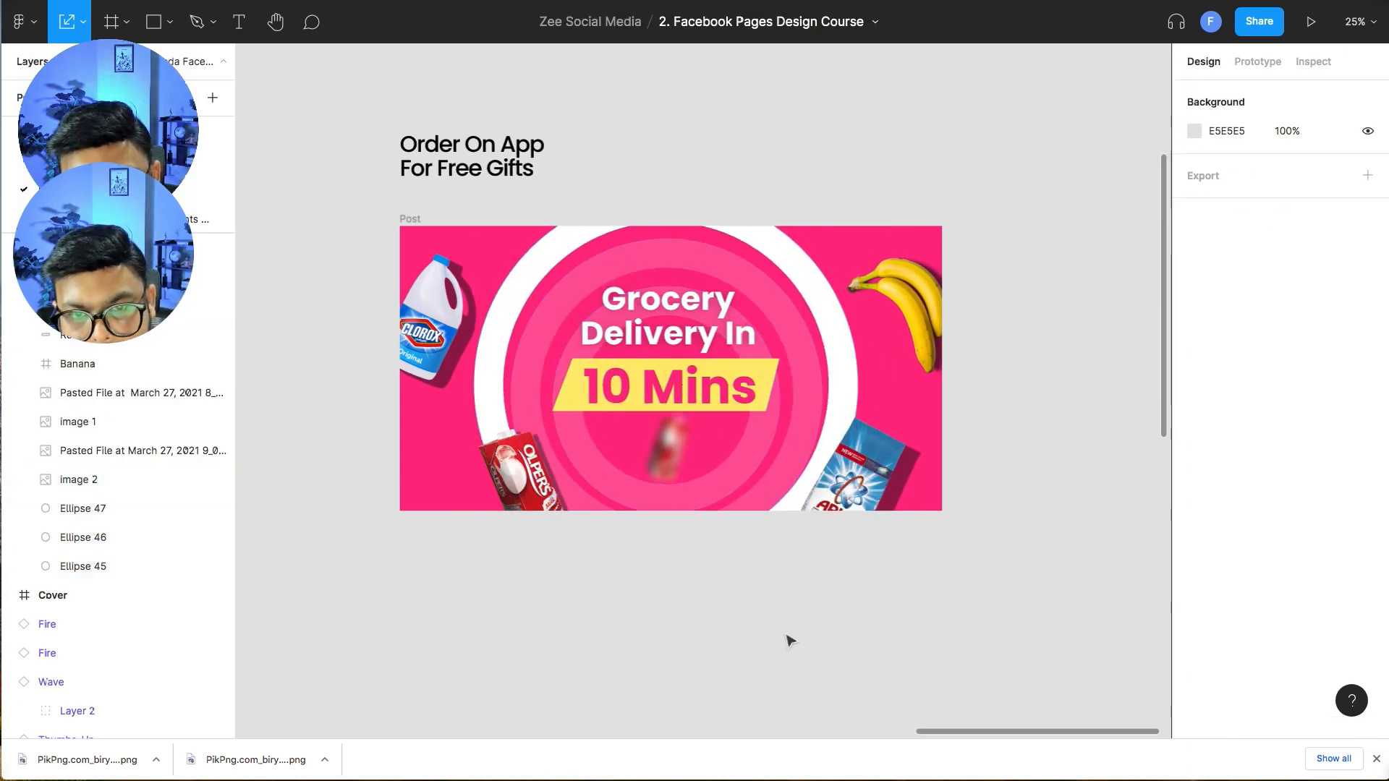
- Try to move the blurred can to the upper-left side of the Post headline
{"action": "left_click_drag", "start_coordinate": [674, 463], "coordinate": [558, 298]}
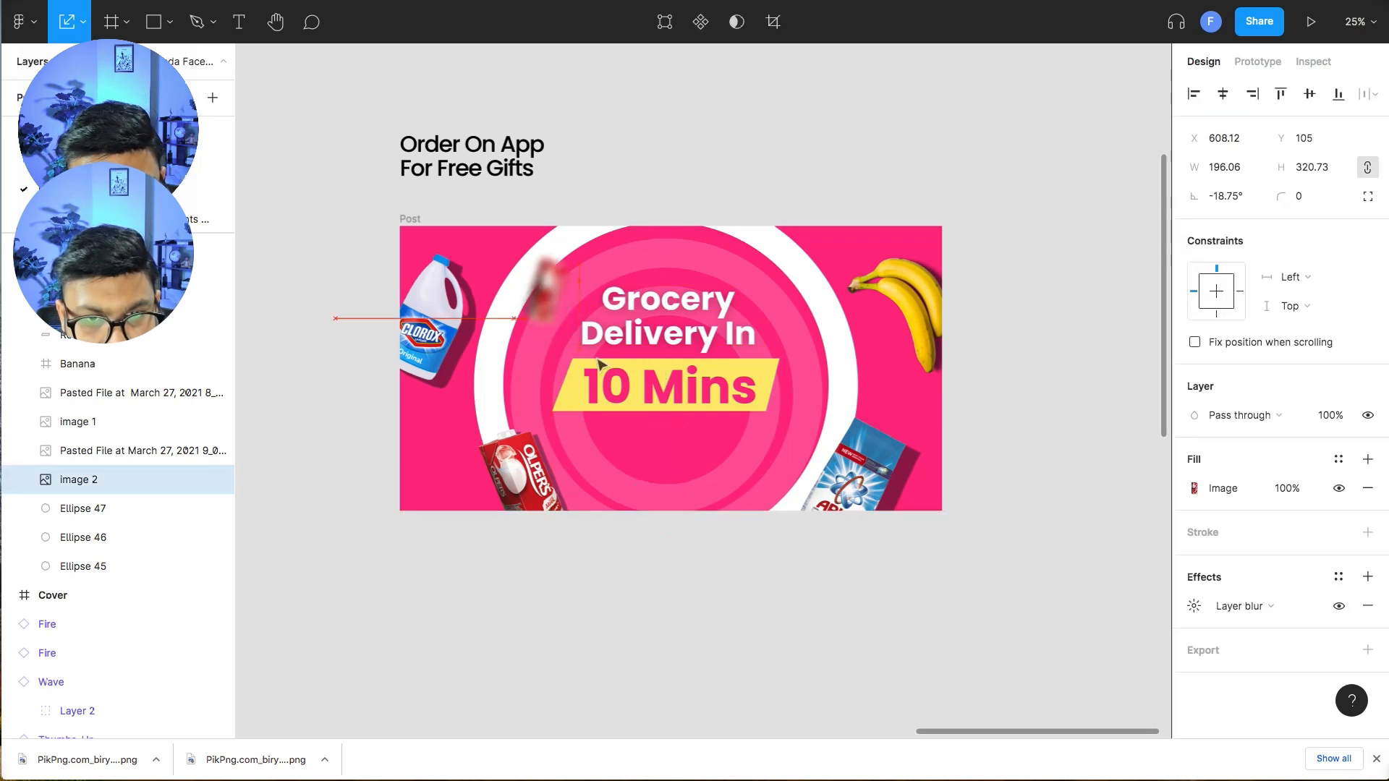
{"action": "left_click", "coordinate": [729, 593]}
{"action": "key", "text": "super+z"}
{"action": "key", "text": "super+z"}
{"action": "left_click", "coordinate": [729, 592]}
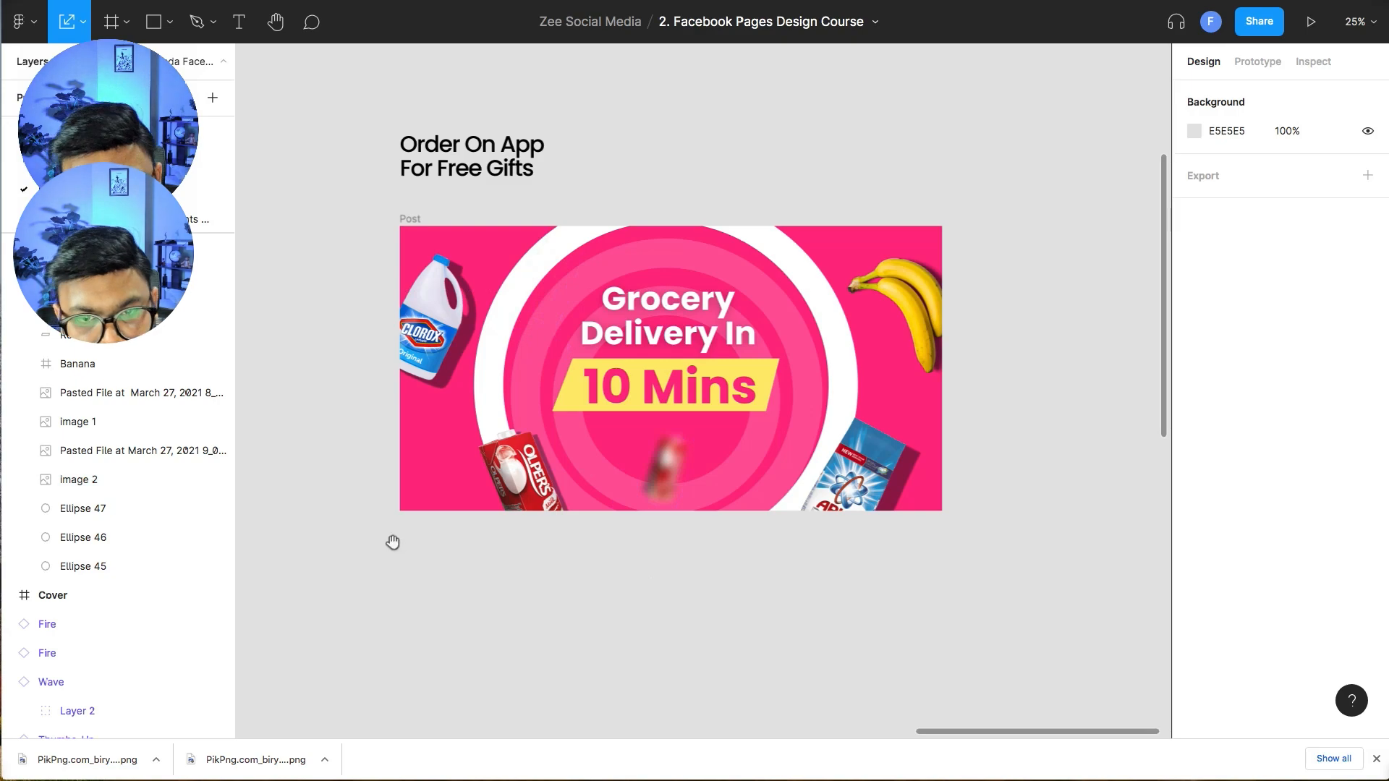
- Copy the white foodpanda logo into the Post frame, centred above the headline, at about 378 × 83
{"action": "left_click_drag", "start_coordinate": [393, 542], "coordinate": [1054, 478]}
{"action": "left_click_drag", "start_coordinate": [658, 511], "coordinate": [816, 523]}
{"action": "left_click_drag", "start_coordinate": [1019, 497], "coordinate": [605, 552]}
{"action": "left_click_drag", "start_coordinate": [364, 321], "coordinate": [692, 438]}
{"action": "left_click_drag", "start_coordinate": [434, 54], "coordinate": [984, 405]}
{"action": "left_click_drag", "start_coordinate": [1085, 337], "coordinate": [452, 178]}
{"action": "left_click_drag", "start_coordinate": [351, 250], "coordinate": [826, 367]}
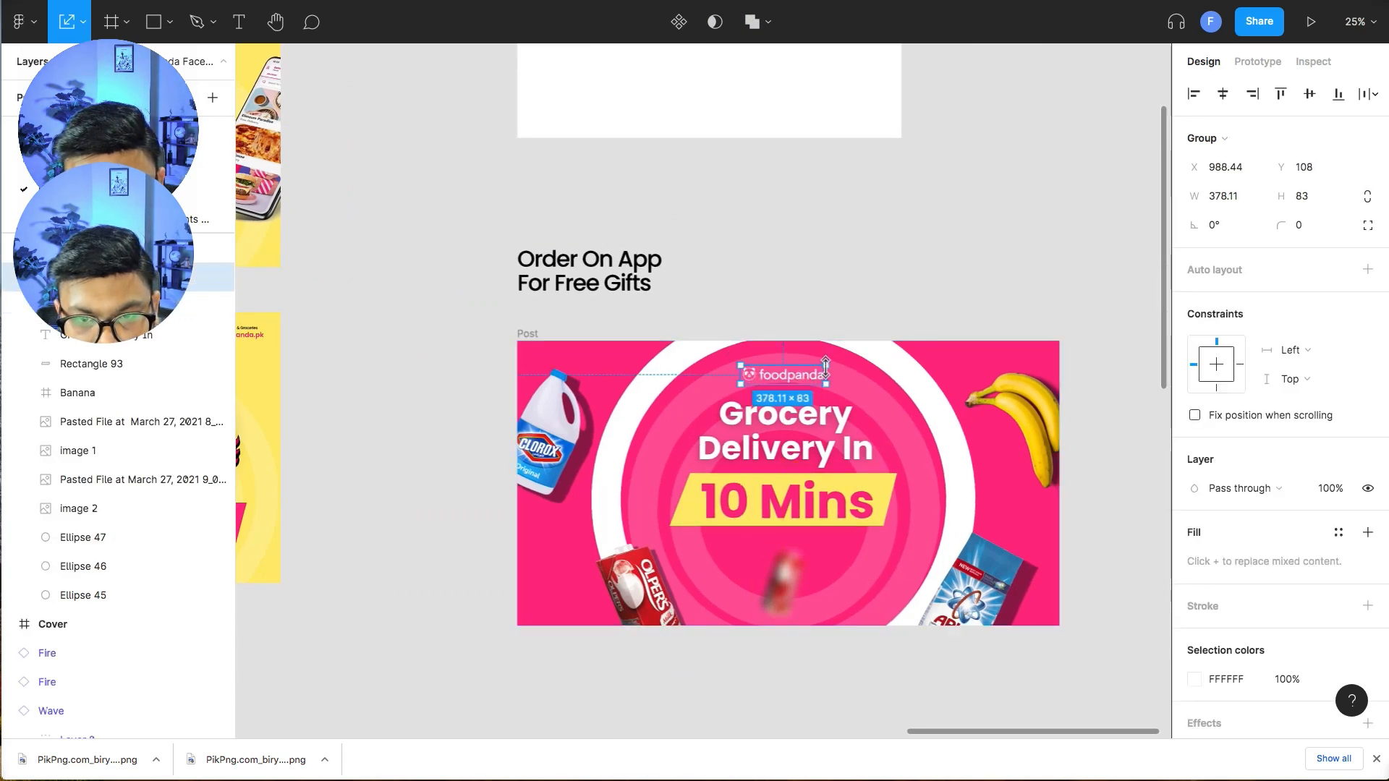
- Copy the "Order Food & Groceries foodpanda.pk" group below the Post frame's yellow banner, and move the blurred can to the upper right of the headline
{"action": "left_click", "coordinate": [595, 207]}
{"action": "left_click_drag", "start_coordinate": [595, 207], "coordinate": [927, 207]}
{"action": "left_click_drag", "start_coordinate": [283, 48], "coordinate": [991, 348]}
{"action": "left_click_drag", "start_coordinate": [1053, 262], "coordinate": [492, 155]}
{"action": "left_click_drag", "start_coordinate": [473, 247], "coordinate": [542, 271]}
{"action": "left_click_drag", "start_coordinate": [885, 562], "coordinate": [979, 369]}
{"action": "left_click_drag", "start_coordinate": [481, 261], "coordinate": [850, 526]}
{"action": "left_click", "coordinate": [769, 614]}
{"action": "scroll", "coordinate": [769, 615], "scroll_direction": "right", "scroll_amount": 3}
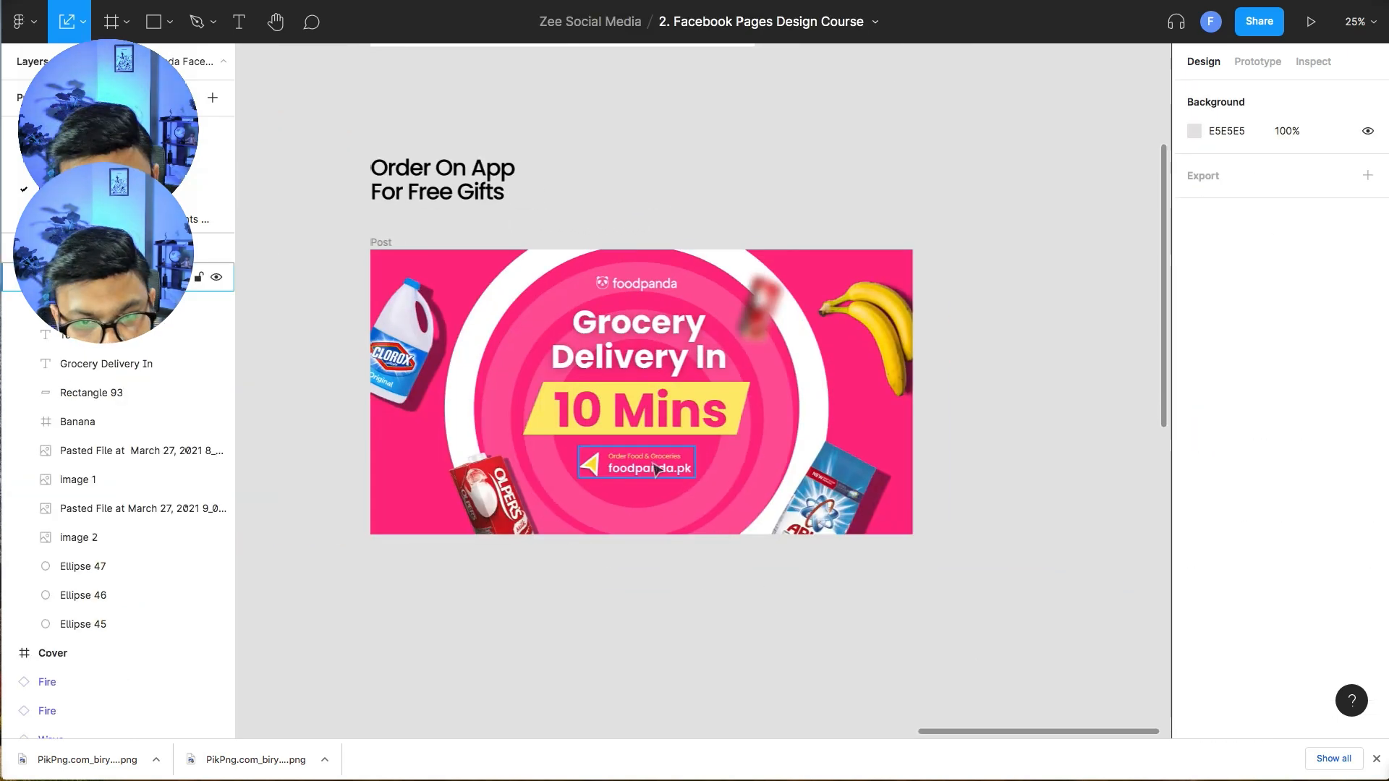
- Shift the foodpanda.pk group and the "Grocery Delivery In 10 Mins" headline with its banner slightly down in the Post frame
{"action": "left_click_drag", "start_coordinate": [656, 466], "coordinate": [657, 480]}
{"action": "left_click", "coordinate": [653, 431]}
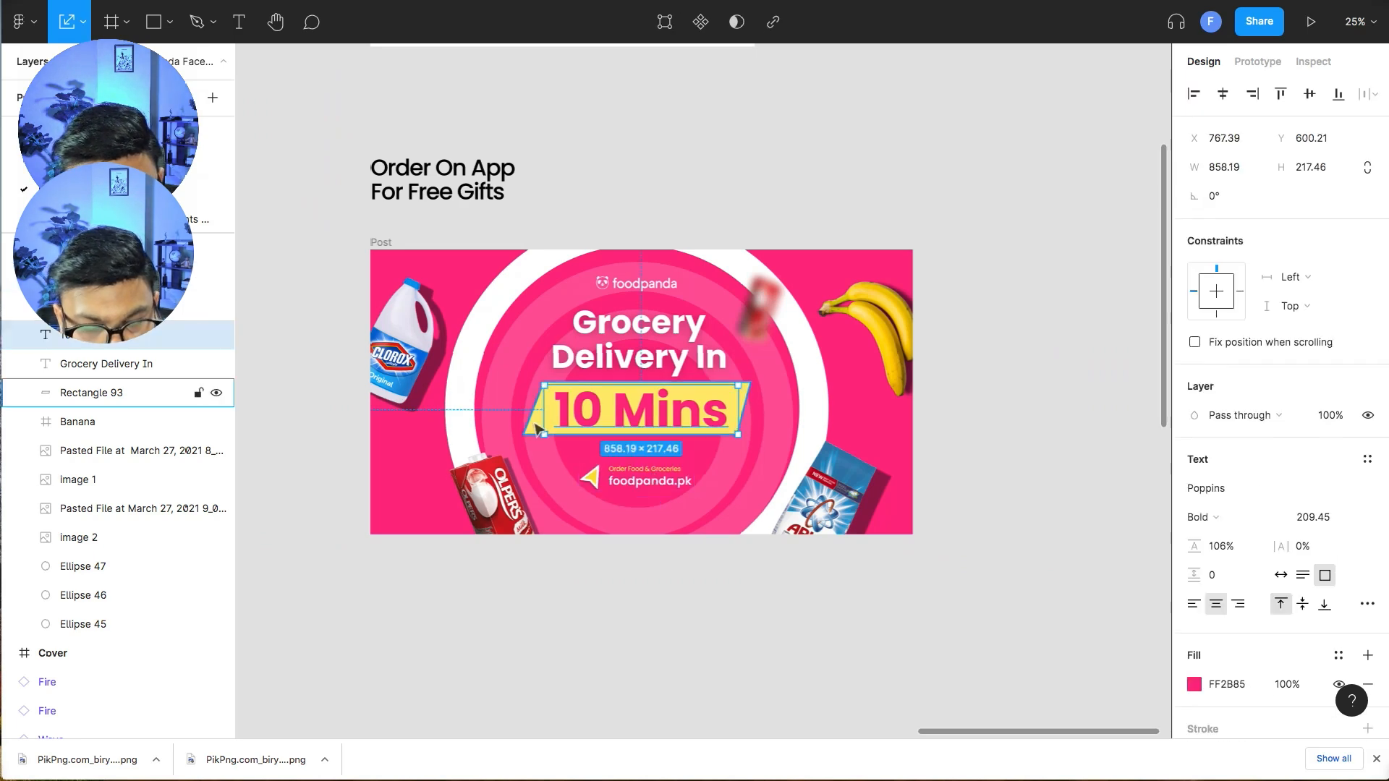
{"action": "key", "text": "plus"}
{"action": "left_click", "coordinate": [374, 463], "text": "shift"}
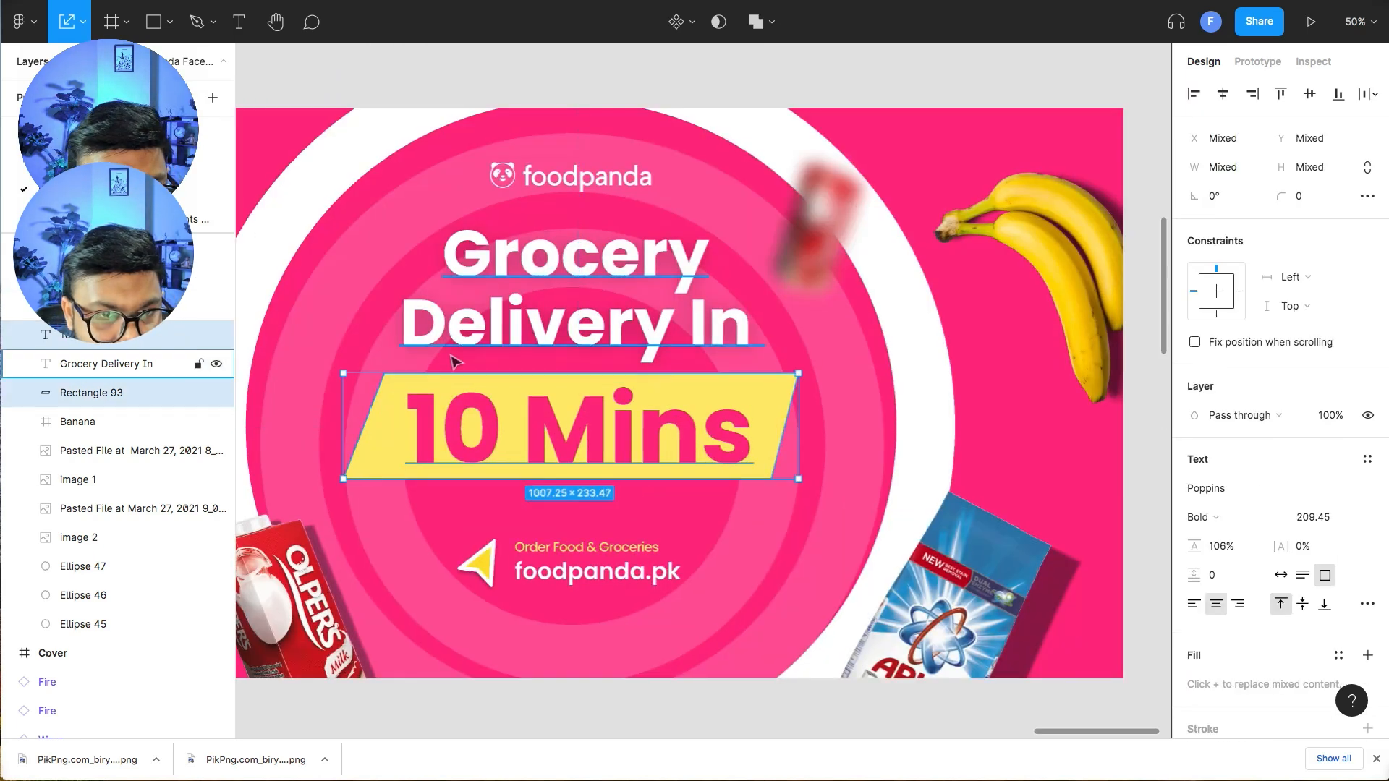
{"action": "left_click", "coordinate": [501, 303], "text": "shift"}
{"action": "left_click_drag", "start_coordinate": [501, 304], "coordinate": [499, 316]}
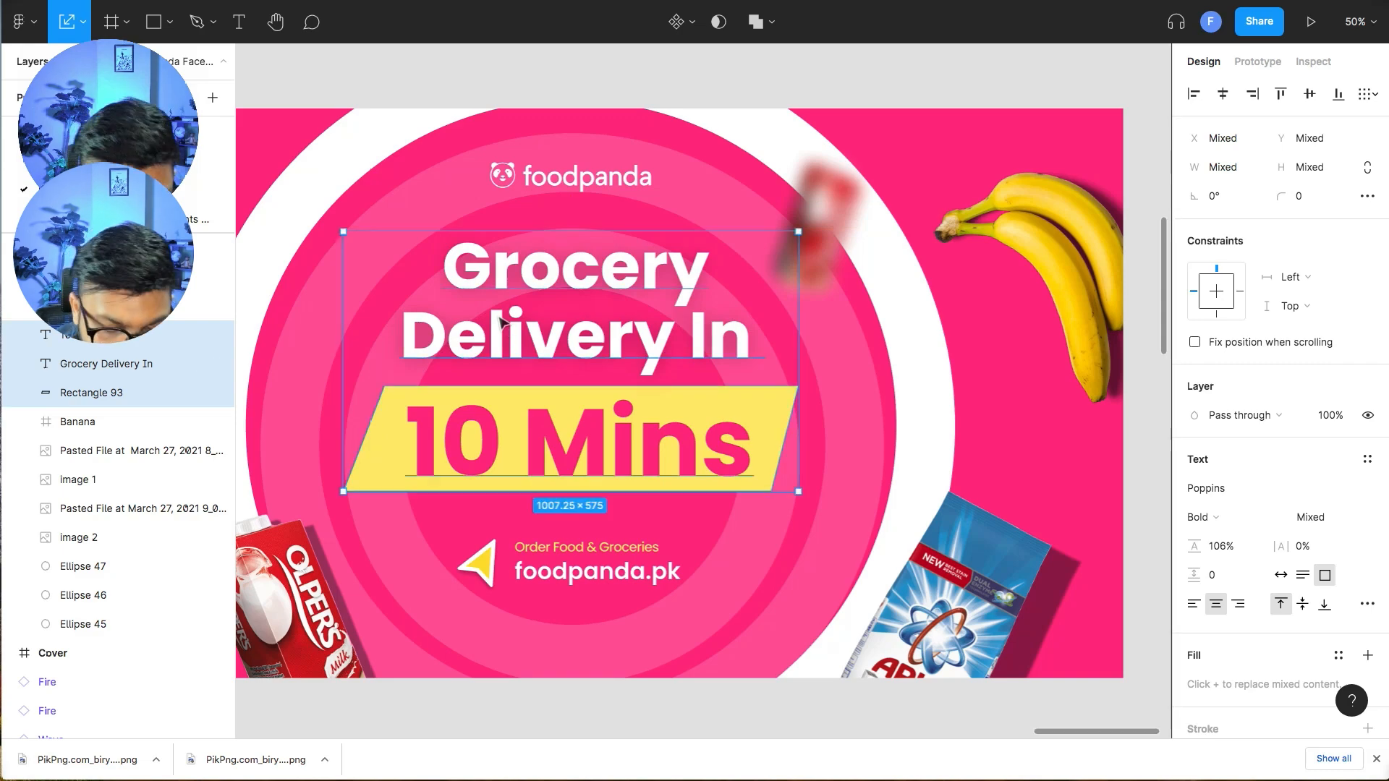
{"action": "key", "text": "minus"}
{"action": "left_click", "coordinate": [437, 247]}
- Copy the Peace hand sticker from Post 1 into the Post frame, just left of the "Grocery" headline
{"action": "scroll", "coordinate": [437, 248], "scroll_direction": "left", "scroll_amount": 20}
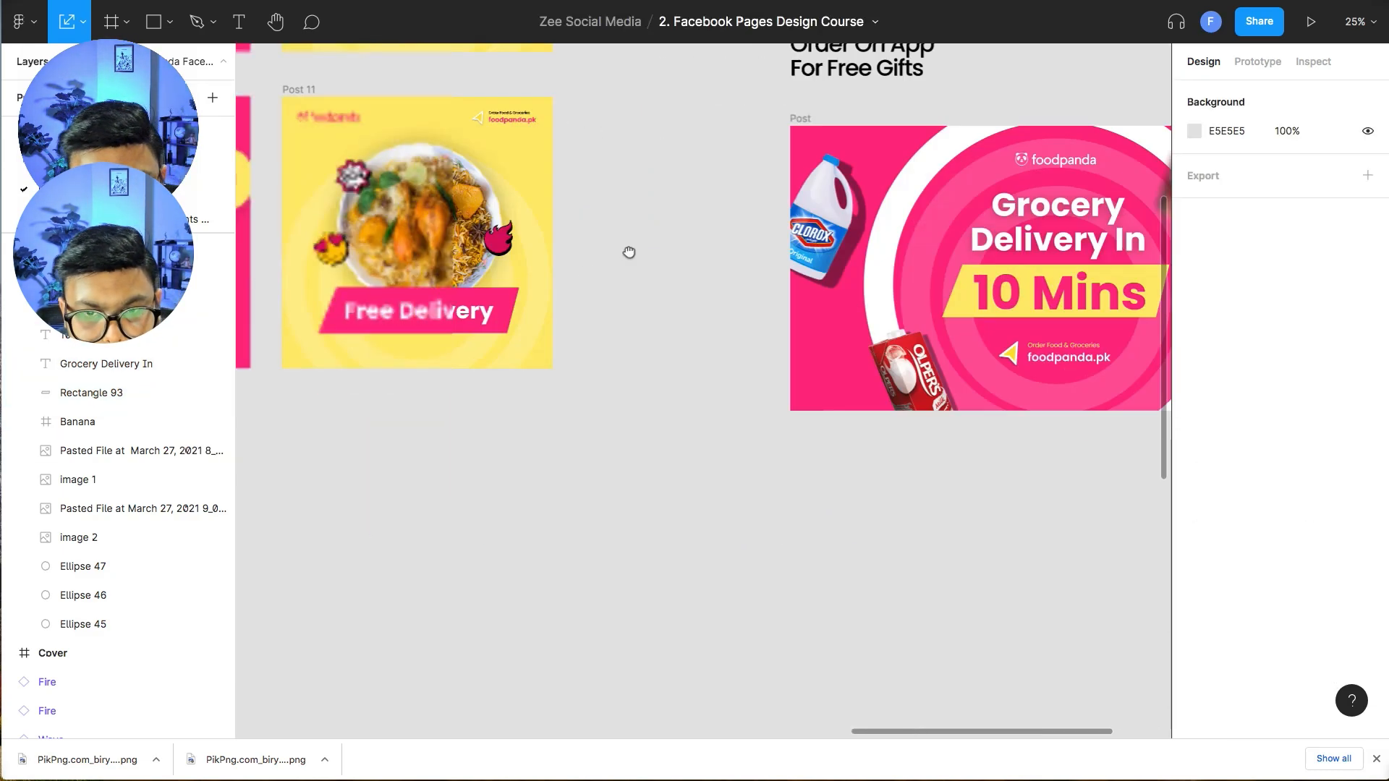
{"action": "scroll", "coordinate": [543, 369], "scroll_direction": "up", "scroll_amount": 4}
{"action": "scroll", "coordinate": [492, 342], "scroll_direction": "up", "scroll_amount": 1}
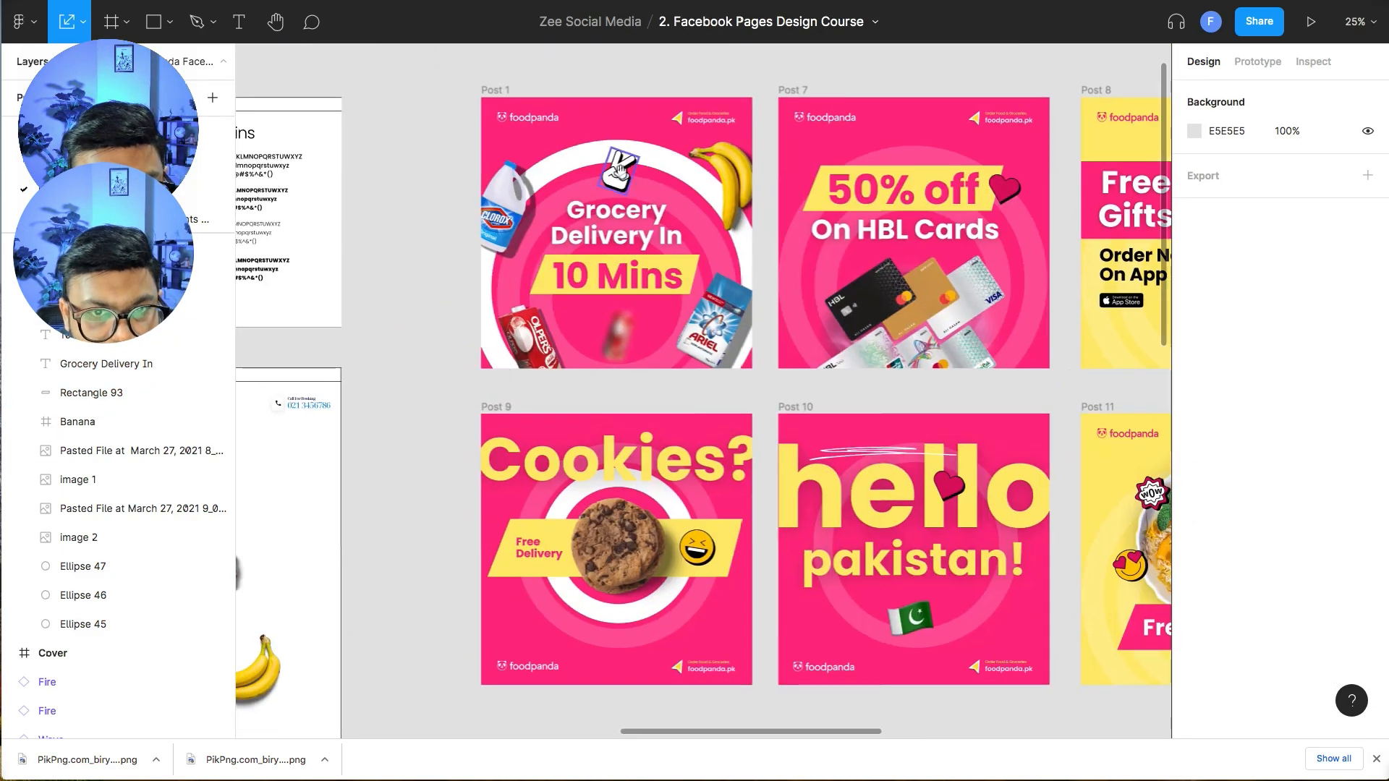
{"action": "left_click", "coordinate": [620, 171]}
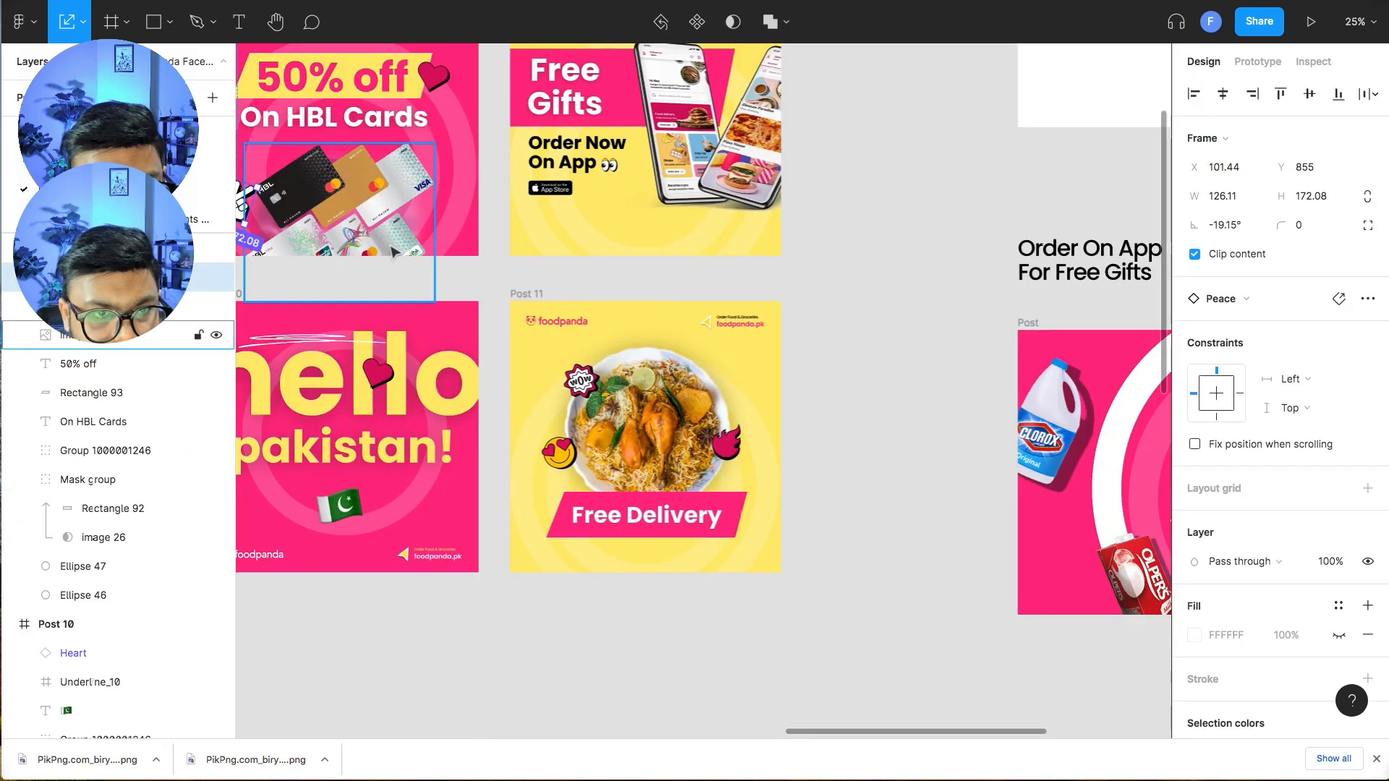
{"action": "key", "text": "super+z"}
{"action": "left_click_drag", "start_coordinate": [474, 228], "coordinate": [742, 315]}
{"action": "left_click_drag", "start_coordinate": [319, 142], "coordinate": [1032, 414]}
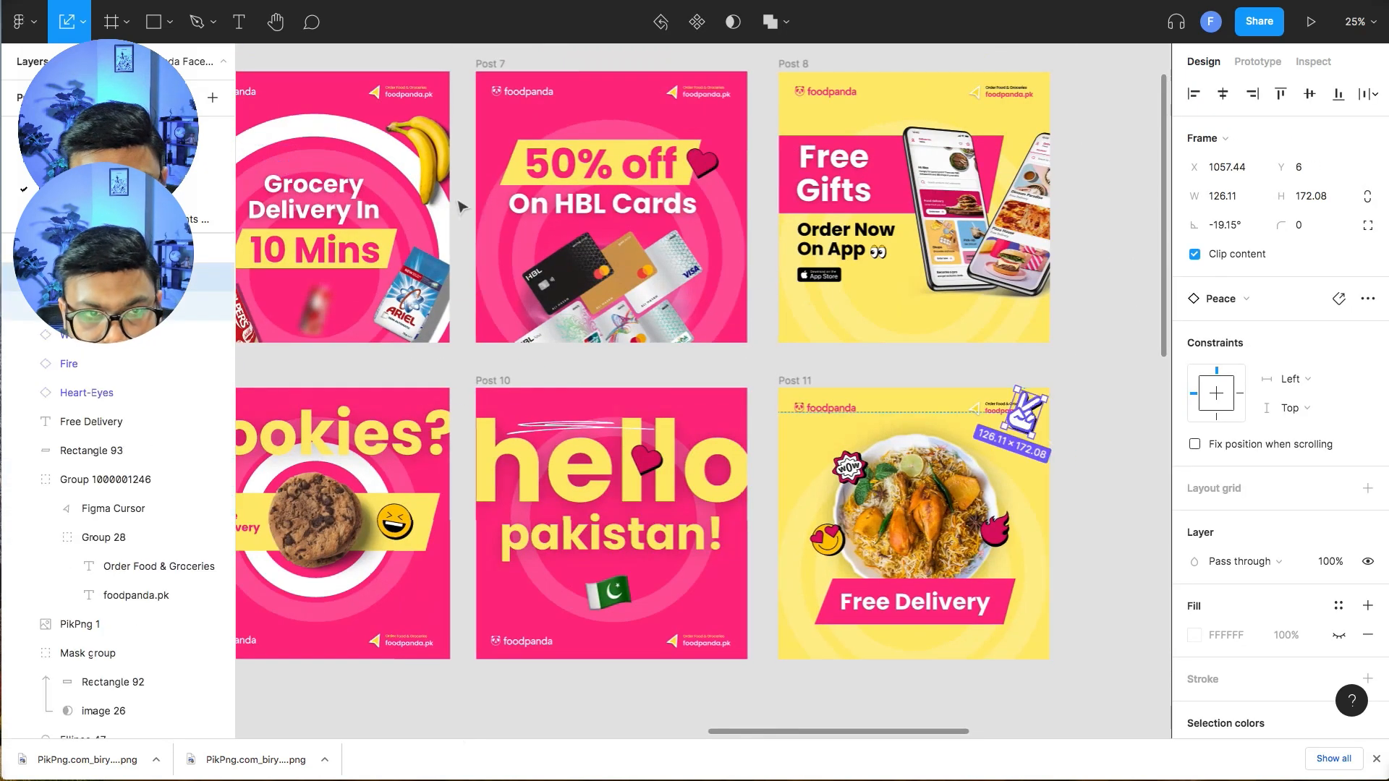
{"action": "key", "text": "super+z"}
{"action": "left_click_drag", "start_coordinate": [316, 148], "coordinate": [739, 357]}
{"action": "key", "text": "super+z"}
{"action": "left_click_drag", "start_coordinate": [390, 244], "coordinate": [785, 338]}
{"action": "left_click", "coordinate": [1009, 617]}
{"action": "left_click_drag", "start_coordinate": [1015, 616], "coordinate": [811, 604]}
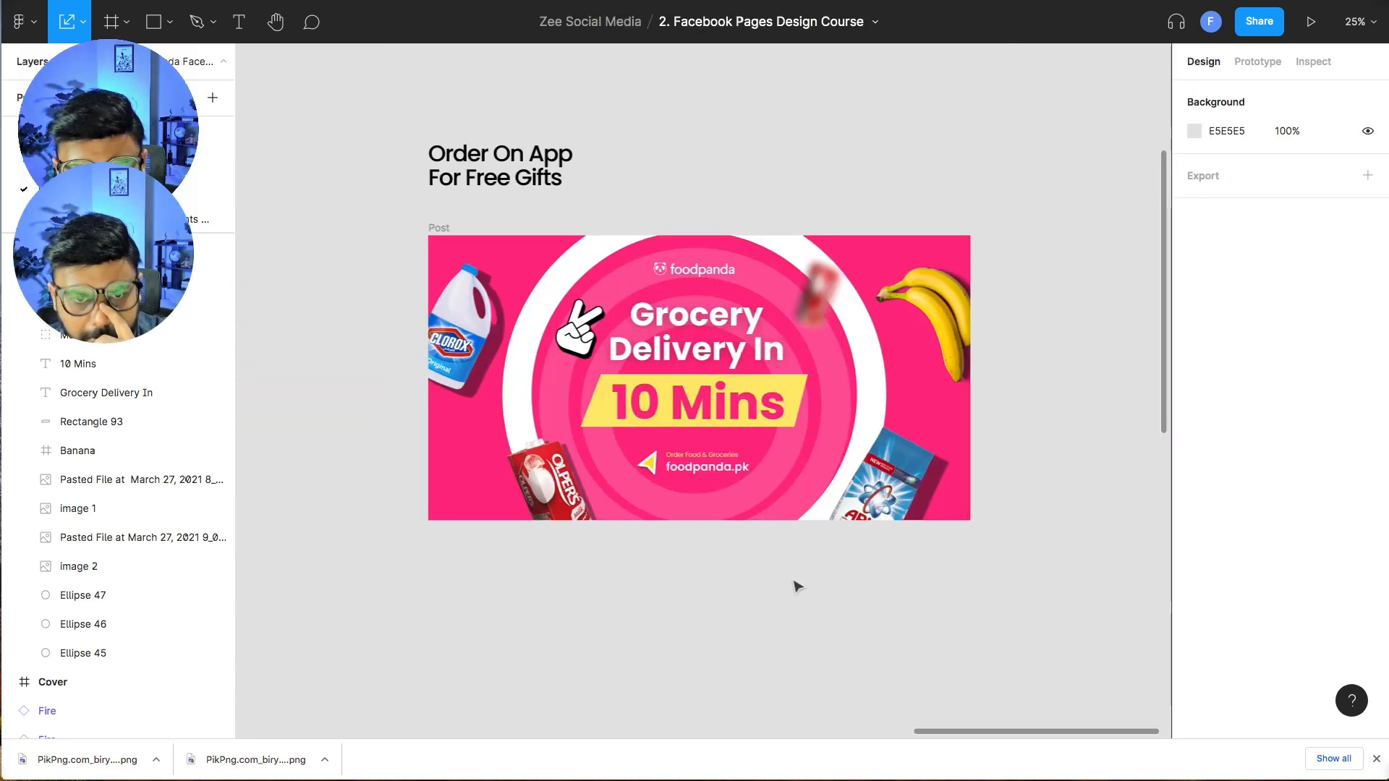
- Delete the "Order On App For Free Gifts" text above the Post frame
{"action": "left_click", "coordinate": [494, 164]}
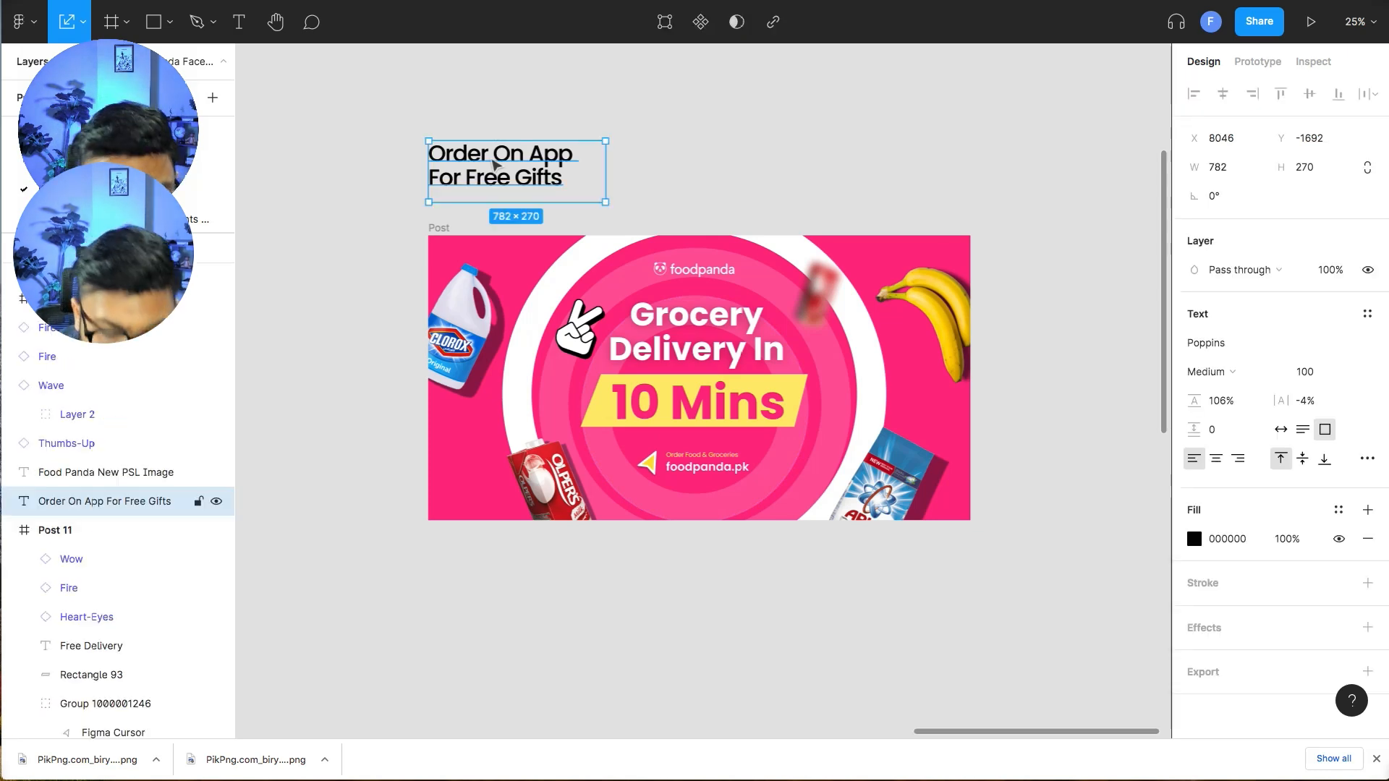
{"action": "key", "text": "Delete"}
{"action": "scroll", "coordinate": [492, 217], "scroll_direction": "up", "scroll_amount": 5}
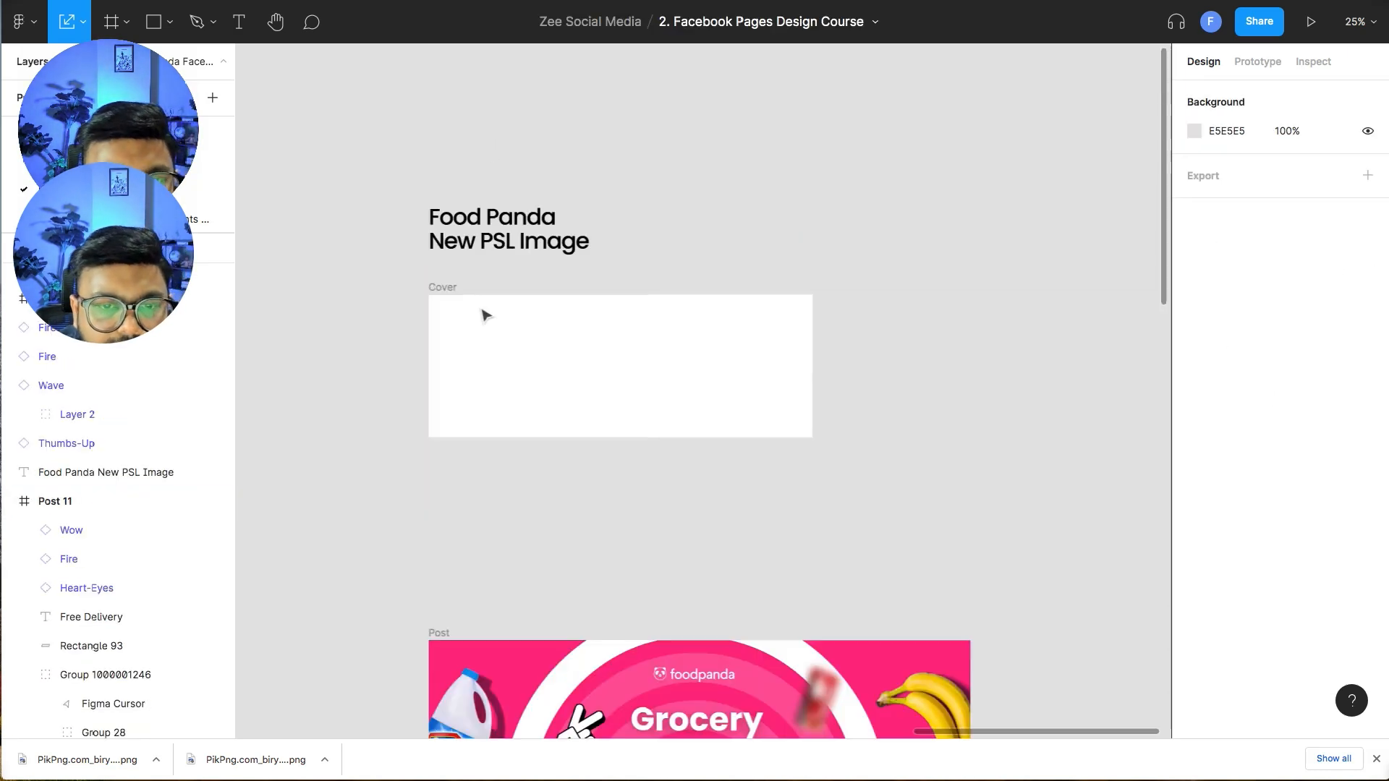
- Fill the Cover frame with the pink sampled from the Post frame's background
{"action": "left_click_drag", "start_coordinate": [382, 287], "coordinate": [800, 214]}
{"action": "left_click_drag", "start_coordinate": [433, 274], "coordinate": [799, 197]}
{"action": "left_click_drag", "start_coordinate": [331, 213], "coordinate": [807, 197]}
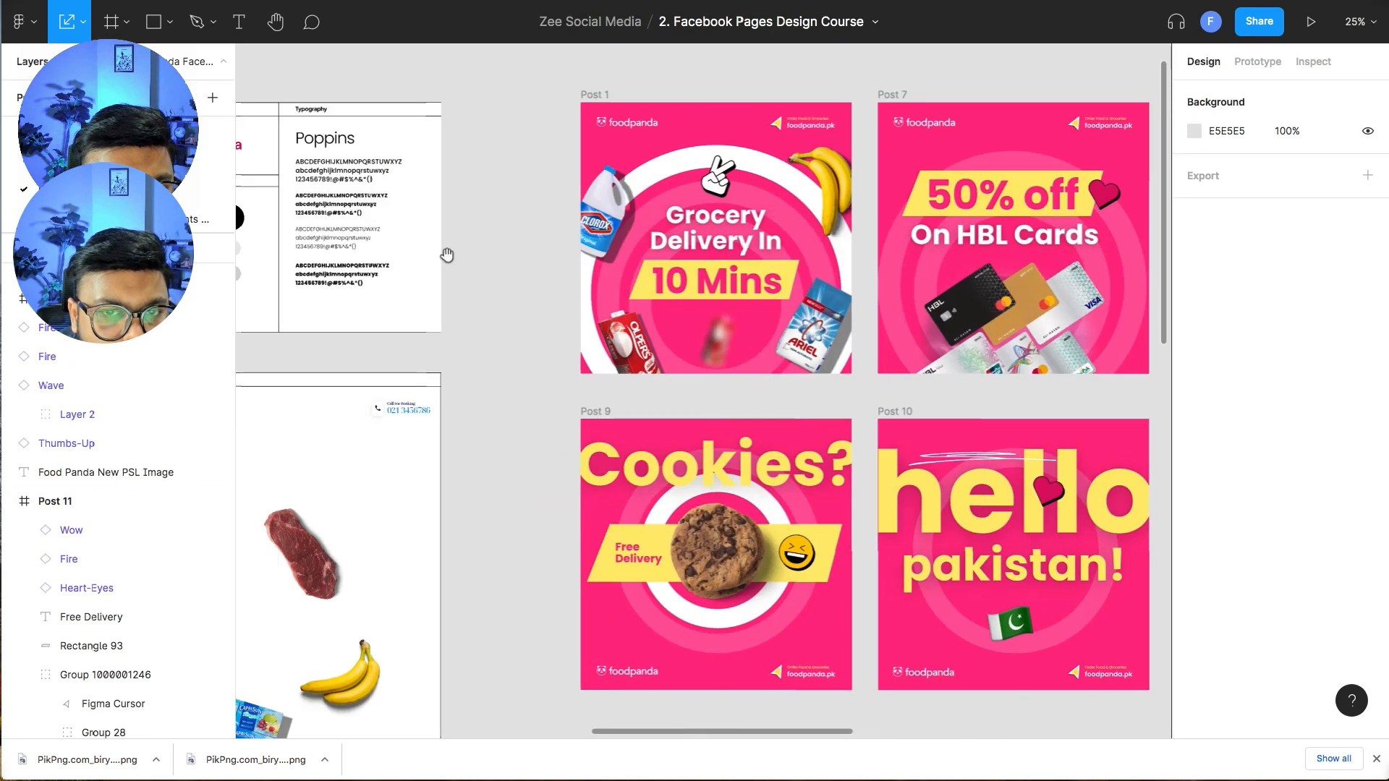
{"action": "left_click_drag", "start_coordinate": [990, 260], "coordinate": [526, 277]}
{"action": "left_click_drag", "start_coordinate": [820, 289], "coordinate": [451, 289]}
{"action": "left_click_drag", "start_coordinate": [656, 298], "coordinate": [500, 308]}
{"action": "left_click", "coordinate": [366, 297]}
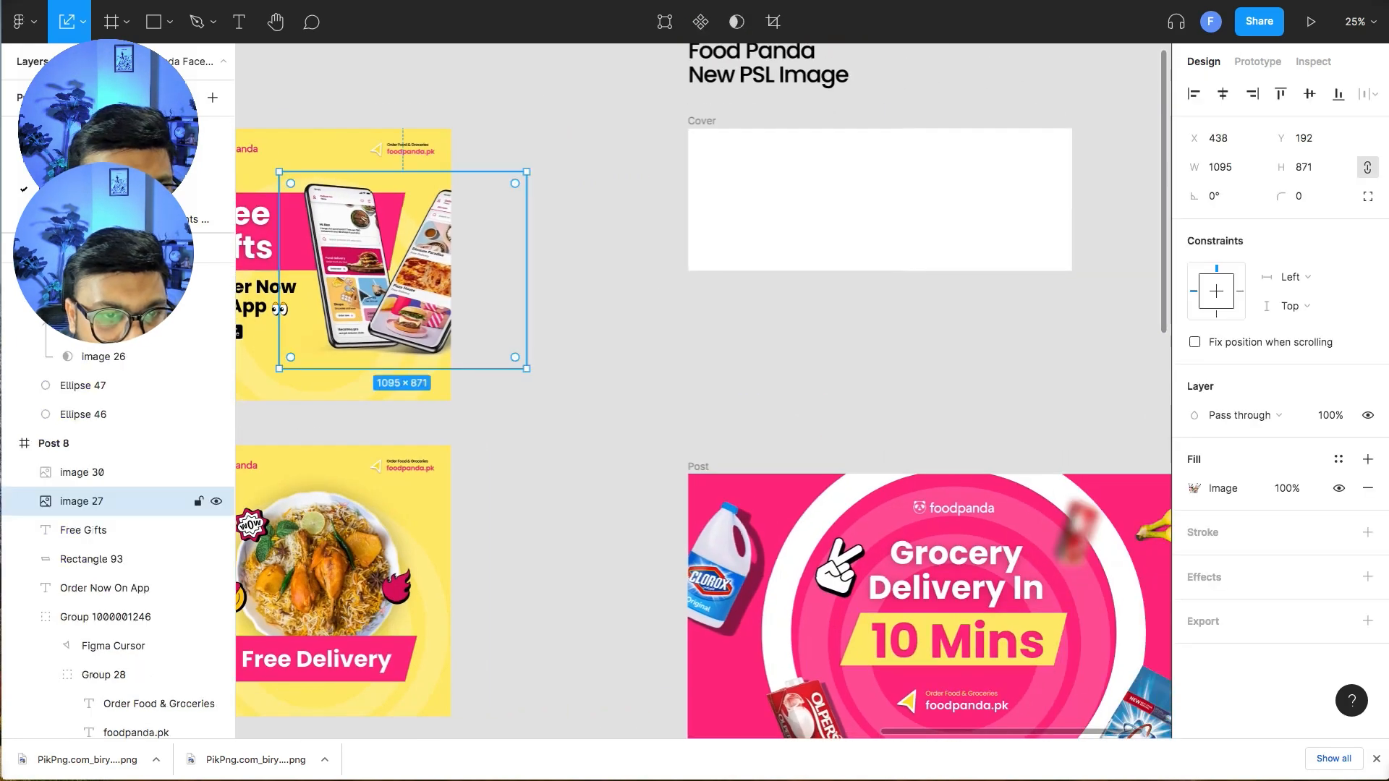
{"action": "left_click", "coordinate": [698, 122]}
{"action": "left_click", "coordinate": [749, 491]}
{"action": "key", "text": "Escape"}
- Copy the phone mockups image from Post 8 into the Cover frame so the phones rise from its lower edge
{"action": "left_click", "coordinate": [744, 261]}
{"action": "key", "text": "Delete"}
{"action": "left_click_drag", "start_coordinate": [383, 271], "coordinate": [895, 249]}
{"action": "left_click_drag", "start_coordinate": [1008, 160], "coordinate": [1010, 167]}
{"action": "left_click_drag", "start_coordinate": [940, 211], "coordinate": [944, 224]}
- Copy the three concentric circles from the Post frame into the Cover frame and scale them to 1046 × 1046
{"action": "left_click", "coordinate": [870, 511]}
{"action": "left_click", "coordinate": [860, 518]}
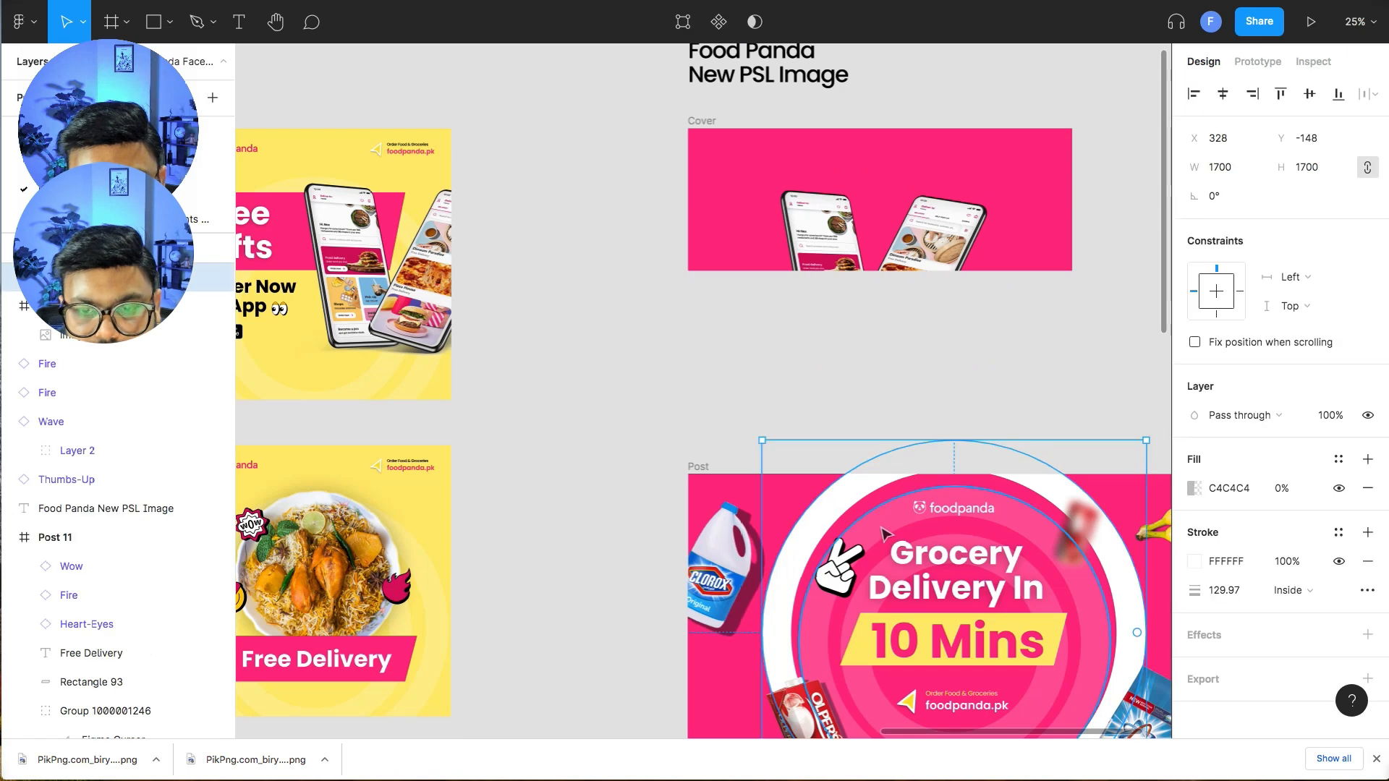
{"action": "left_click", "coordinate": [1076, 536], "text": "shift"}
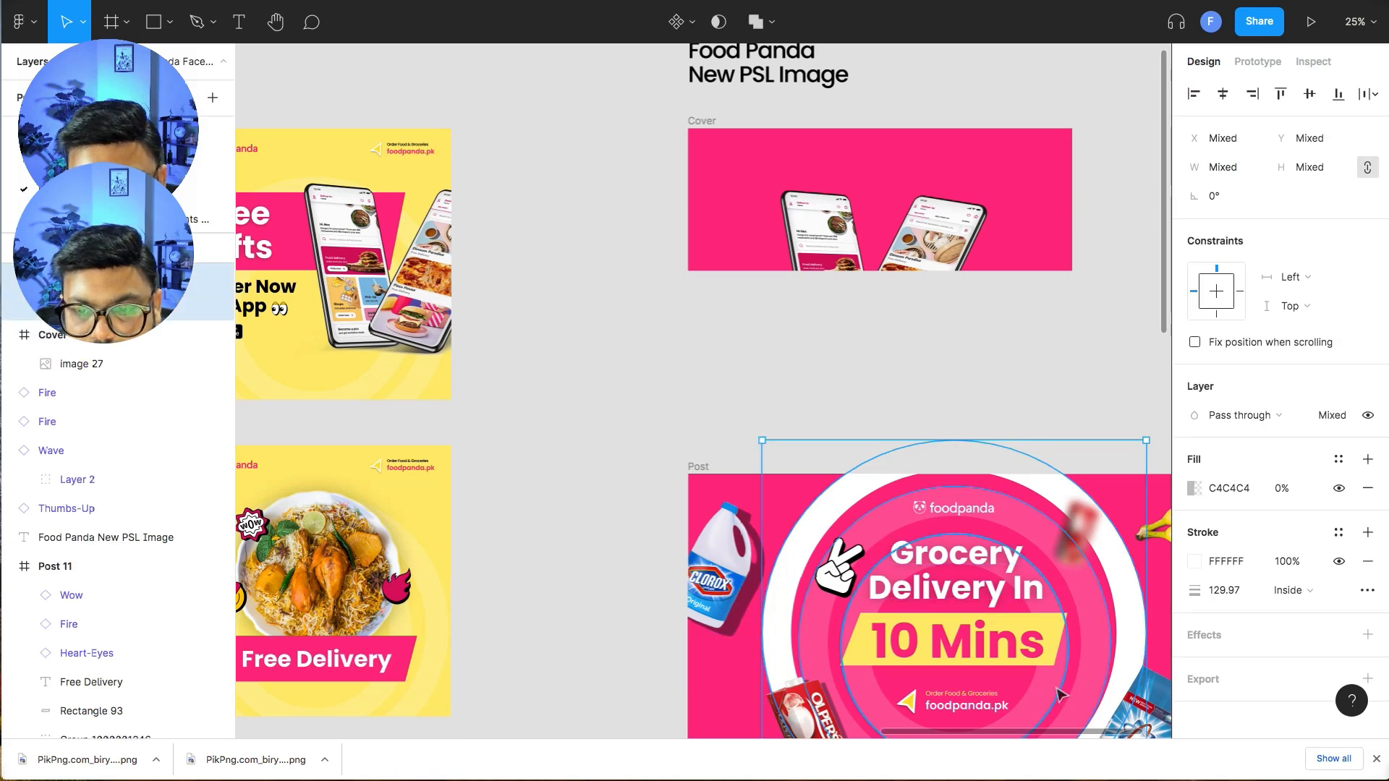
{"action": "left_click_drag", "start_coordinate": [1107, 570], "coordinate": [1052, 254]}
{"action": "left_click_drag", "start_coordinate": [1090, 124], "coordinate": [945, 287]}
{"action": "key", "text": "ctrl+z"}
{"action": "left_click_drag", "start_coordinate": [885, 374], "coordinate": [933, 248]}
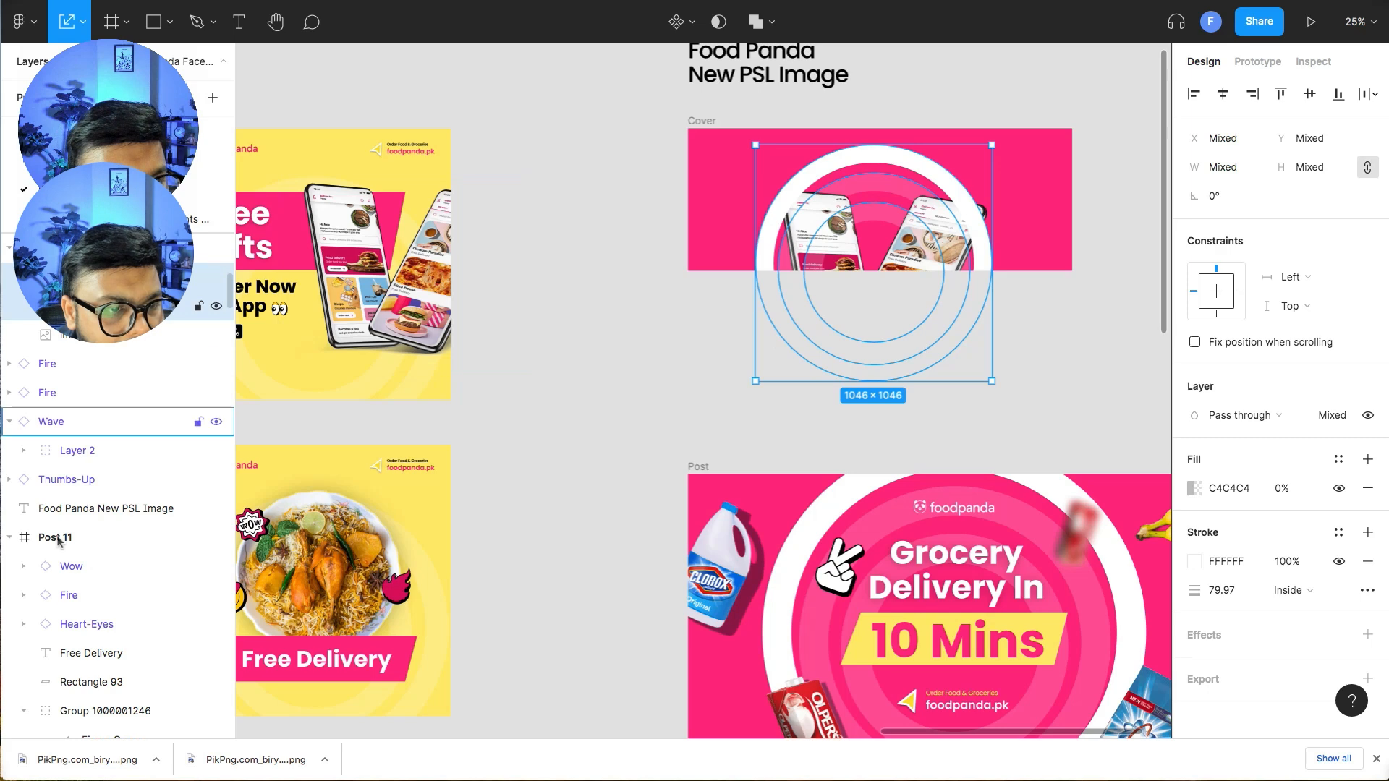
- Try to layer the circles behind the phone mockups and reposition them in the Cover frame
{"action": "left_click_drag", "start_coordinate": [65, 489], "coordinate": [65, 492]}
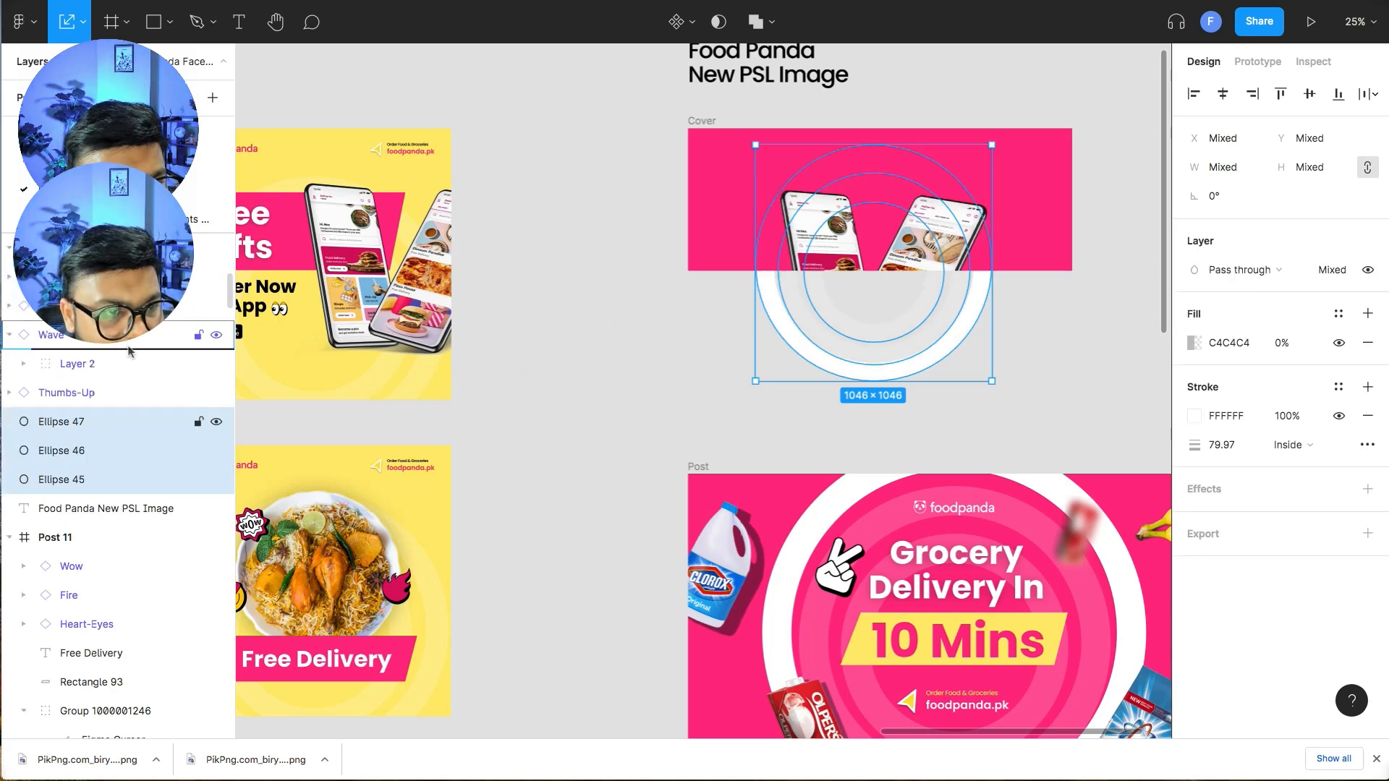
{"action": "left_click_drag", "start_coordinate": [781, 327], "coordinate": [854, 197]}
{"action": "left_click_drag", "start_coordinate": [85, 344], "coordinate": [123, 470]}
{"action": "left_click_drag", "start_coordinate": [499, 340], "coordinate": [561, 313]}
{"action": "left_click", "coordinate": [673, 332]}
{"action": "left_click_drag", "start_coordinate": [673, 332], "coordinate": [533, 363]}
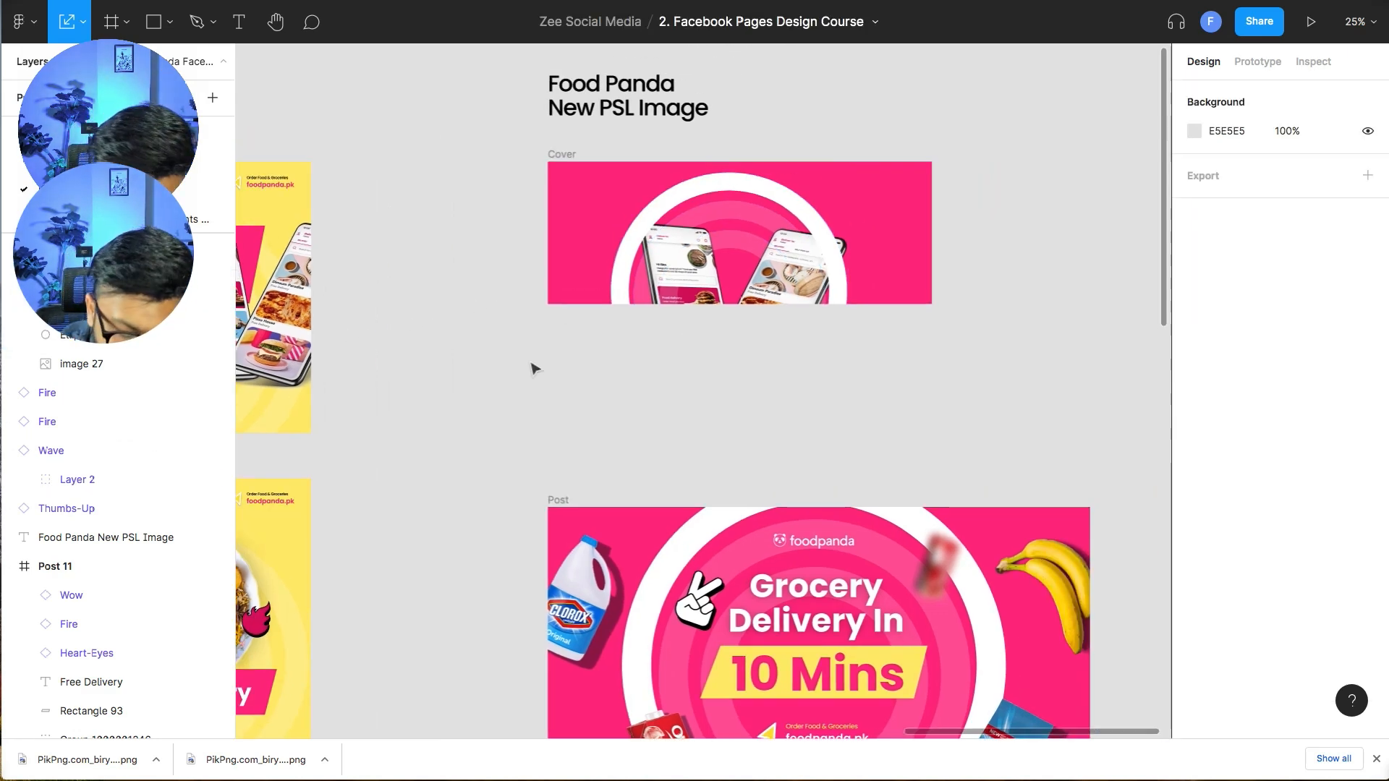
- Delete the thick white outer circle from the Cover frame and move the phone mockups slightly up
{"action": "key", "text": "shift+equal"}
{"action": "scroll", "coordinate": [531, 369], "scroll_direction": "up", "scroll_amount": 3}
{"action": "left_click", "coordinate": [567, 240]}
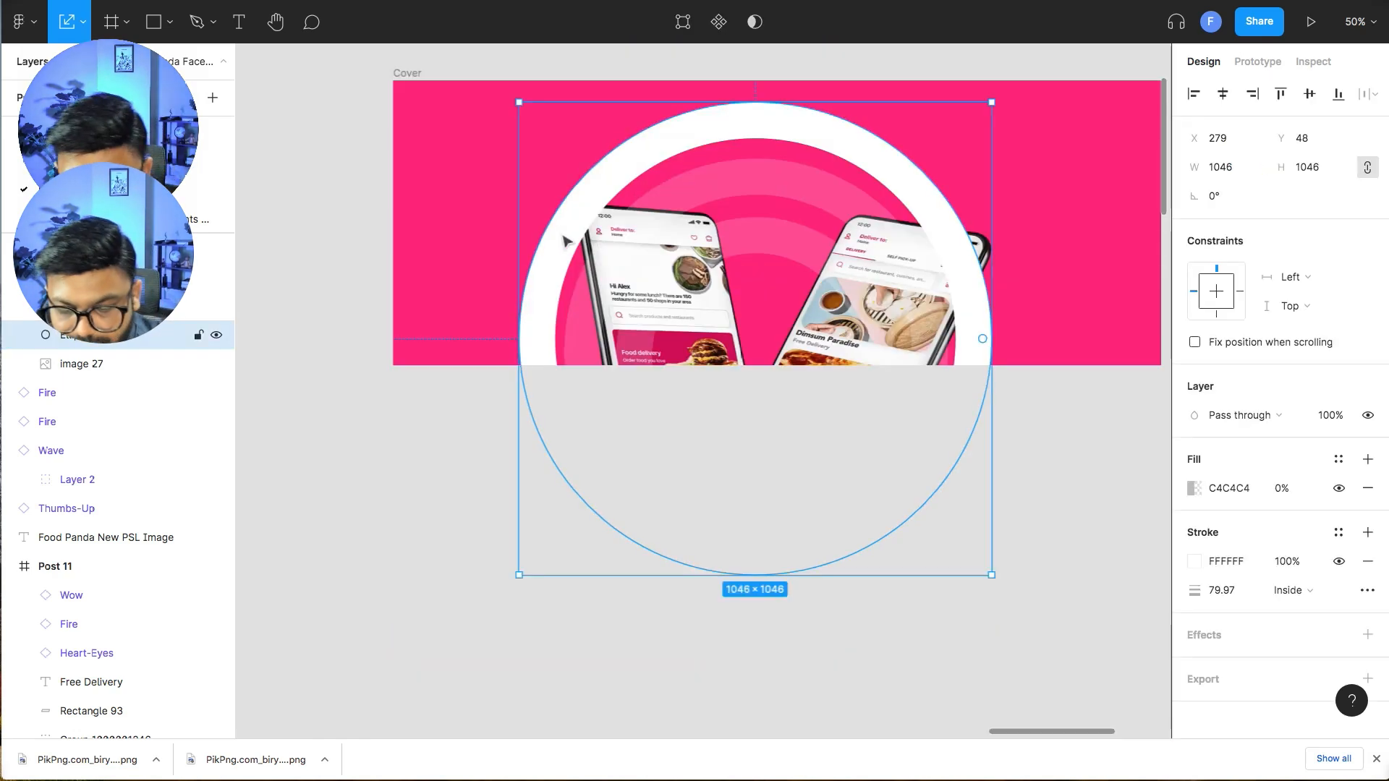
{"action": "key", "text": "Delete"}
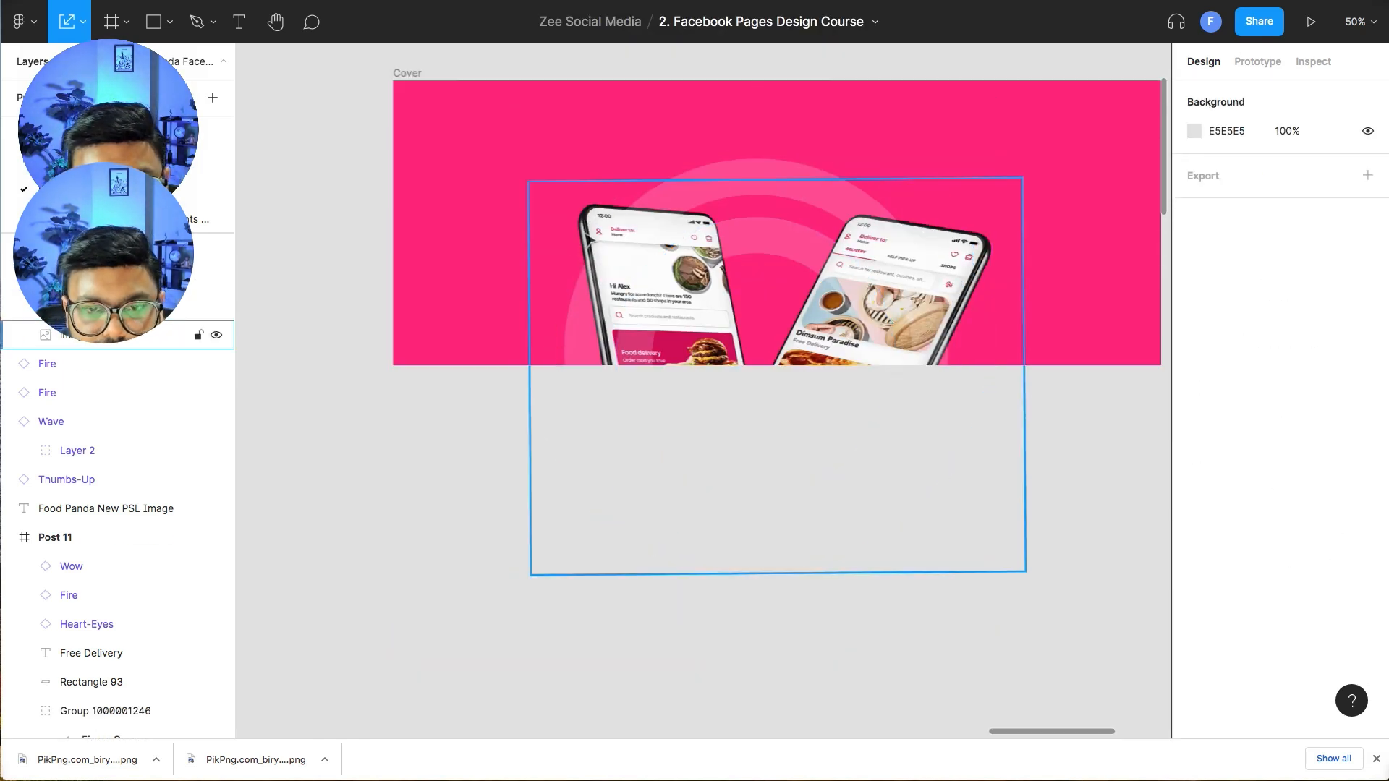
{"action": "left_click_drag", "start_coordinate": [597, 225], "coordinate": [591, 220]}
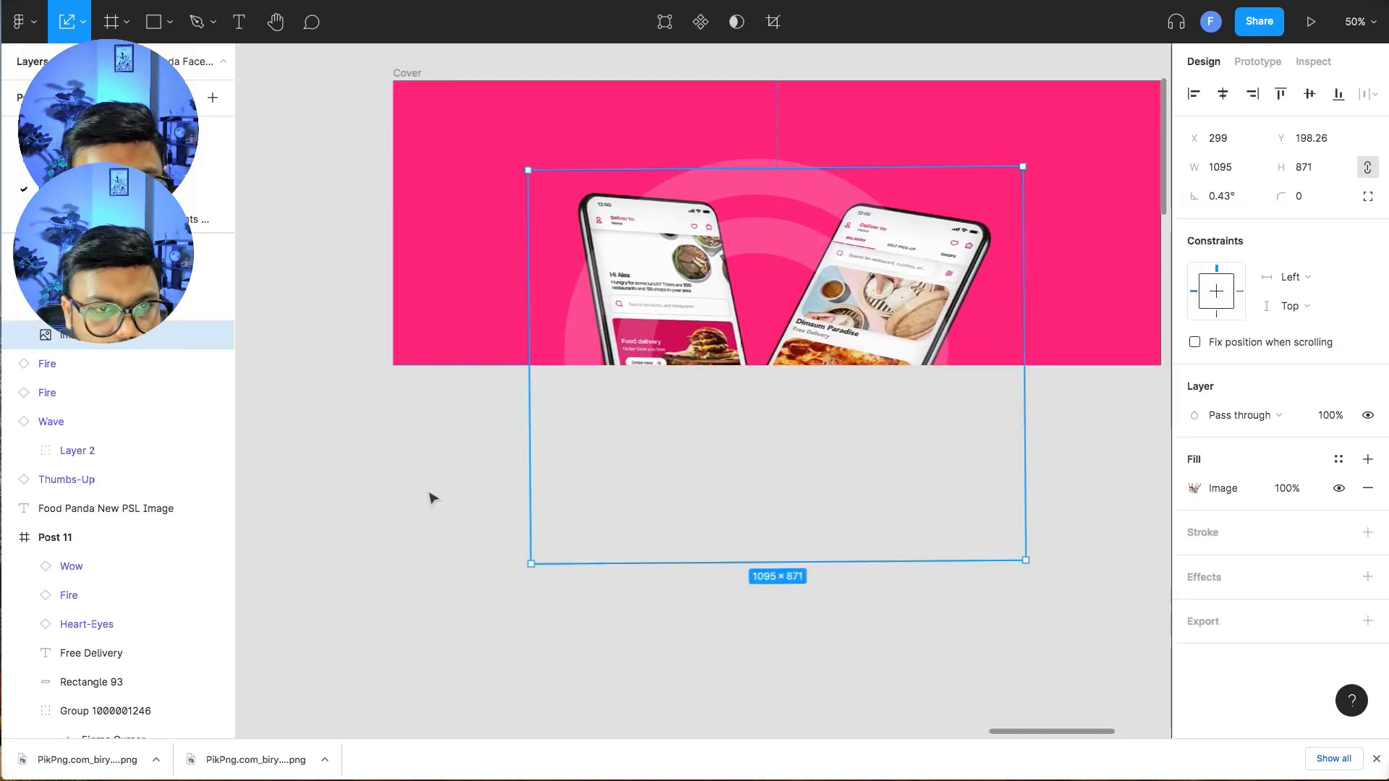
{"action": "left_click", "coordinate": [456, 545]}
- Copy the white foodpanda logo from Post 7 into the Cover frame and centre it above the circles
{"action": "scroll", "coordinate": [403, 434], "scroll_direction": "left", "scroll_amount": 10}
{"action": "left_click", "coordinate": [394, 214]}
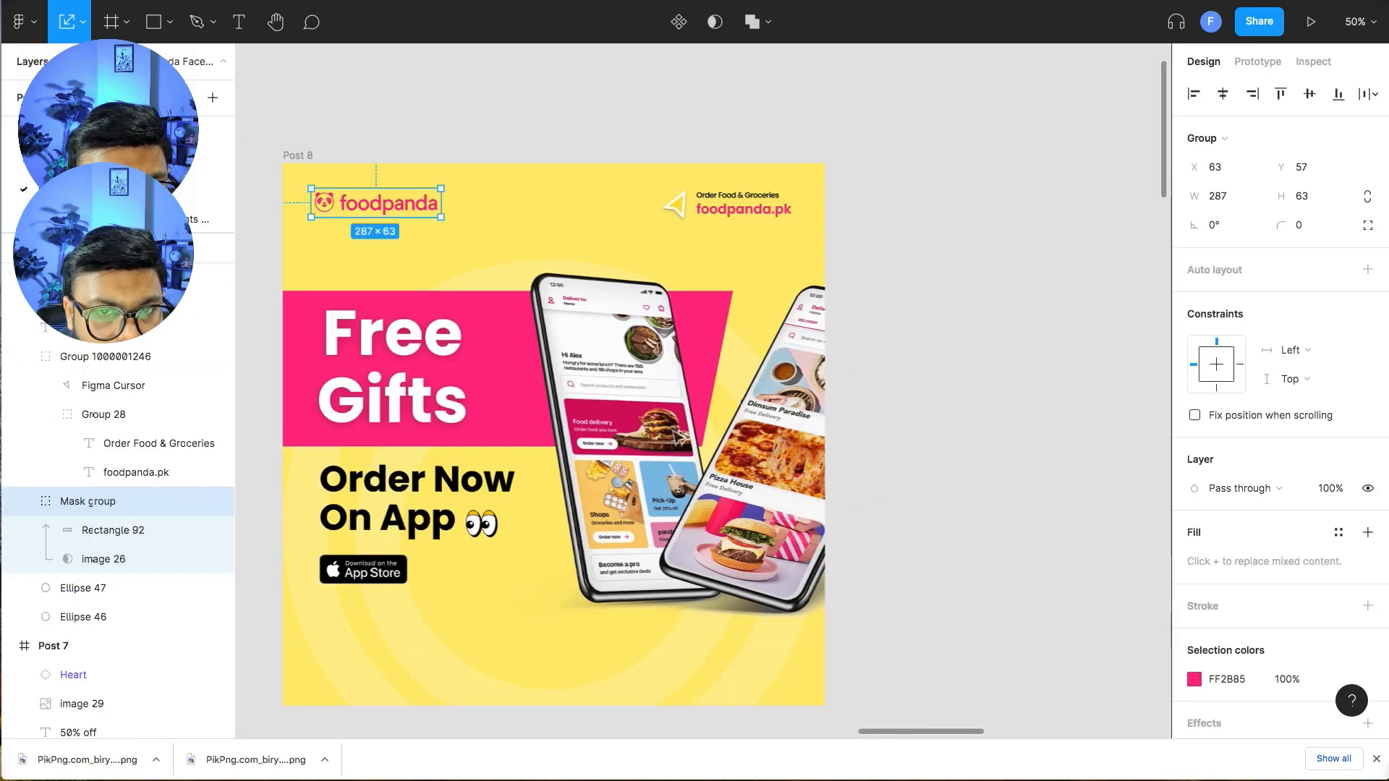
{"action": "scroll", "coordinate": [394, 214], "scroll_direction": "down", "scroll_amount": 6}
{"action": "scroll", "coordinate": [814, 487], "scroll_direction": "left", "scroll_amount": 6}
{"action": "scroll", "coordinate": [814, 486], "scroll_direction": "up", "scroll_amount": 5}
{"action": "scroll", "coordinate": [813, 606], "scroll_direction": "left", "scroll_amount": 3}
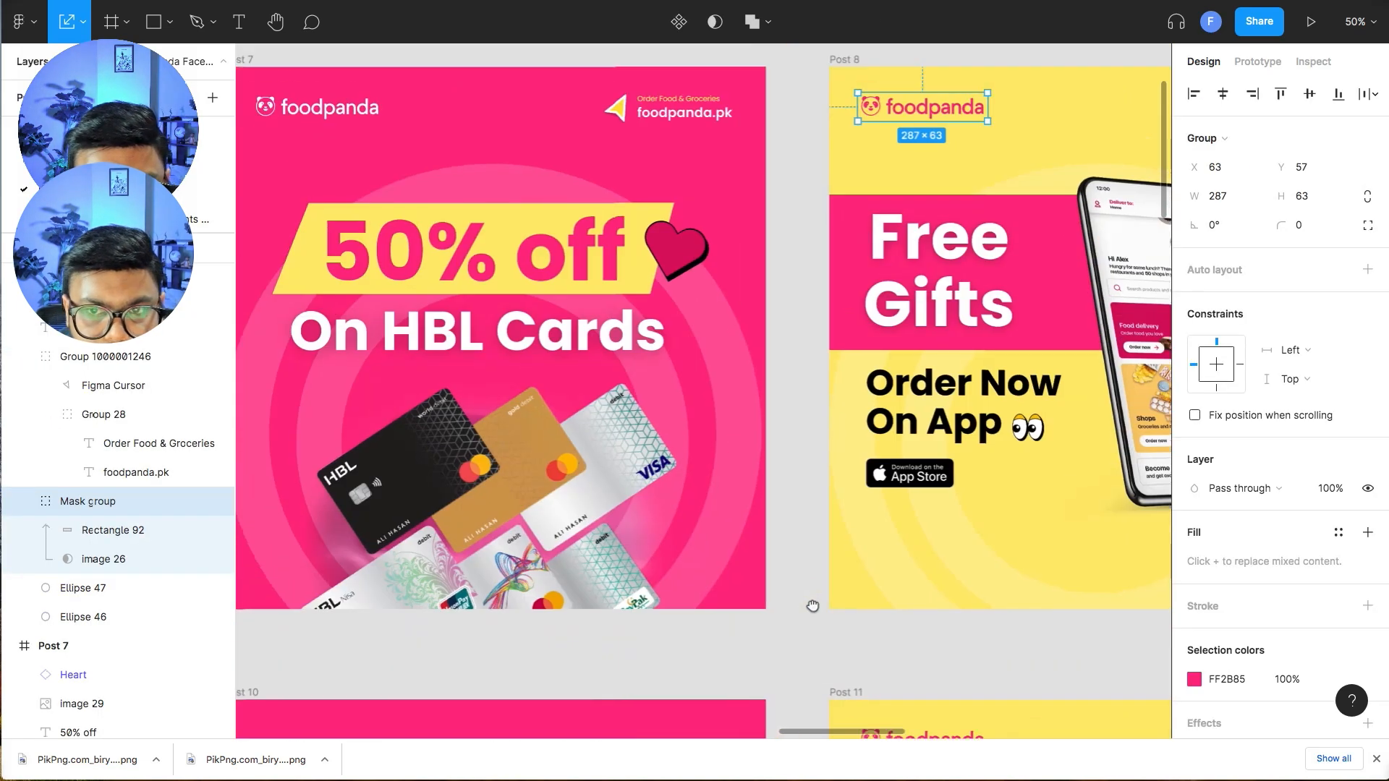
{"action": "left_click", "coordinate": [329, 110]}
{"action": "left_click_drag", "start_coordinate": [325, 113], "coordinate": [808, 123]}
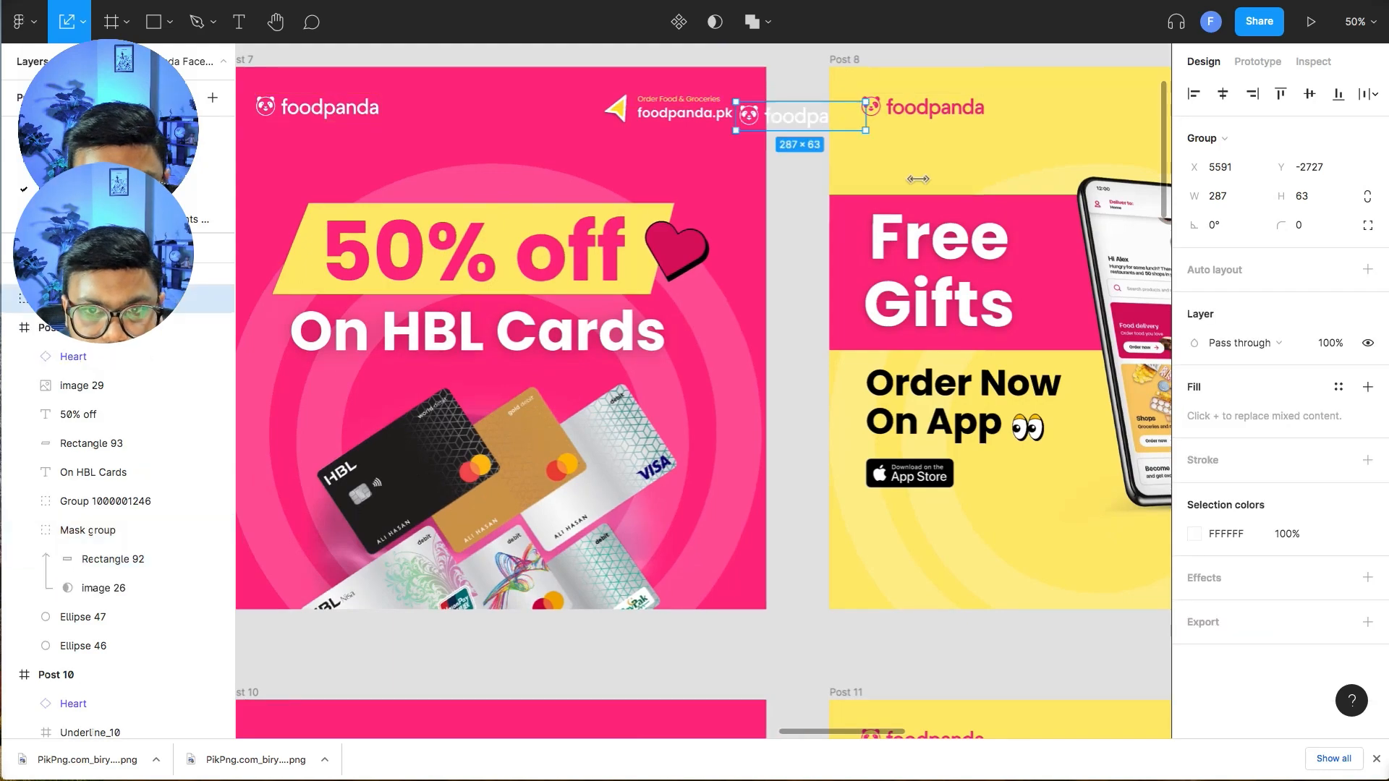
{"action": "left_click_drag", "start_coordinate": [908, 140], "coordinate": [305, 217]}
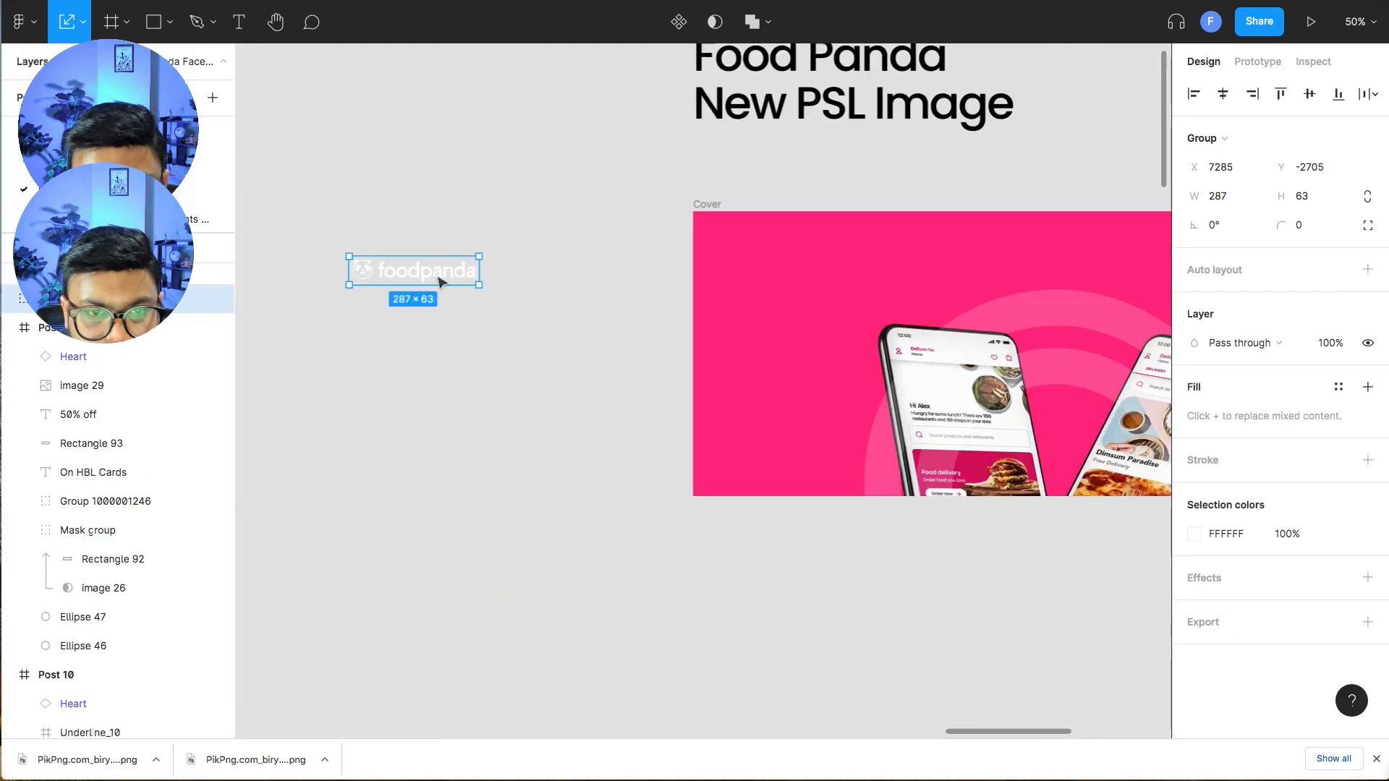
{"action": "left_click_drag", "start_coordinate": [441, 284], "coordinate": [1060, 261]}
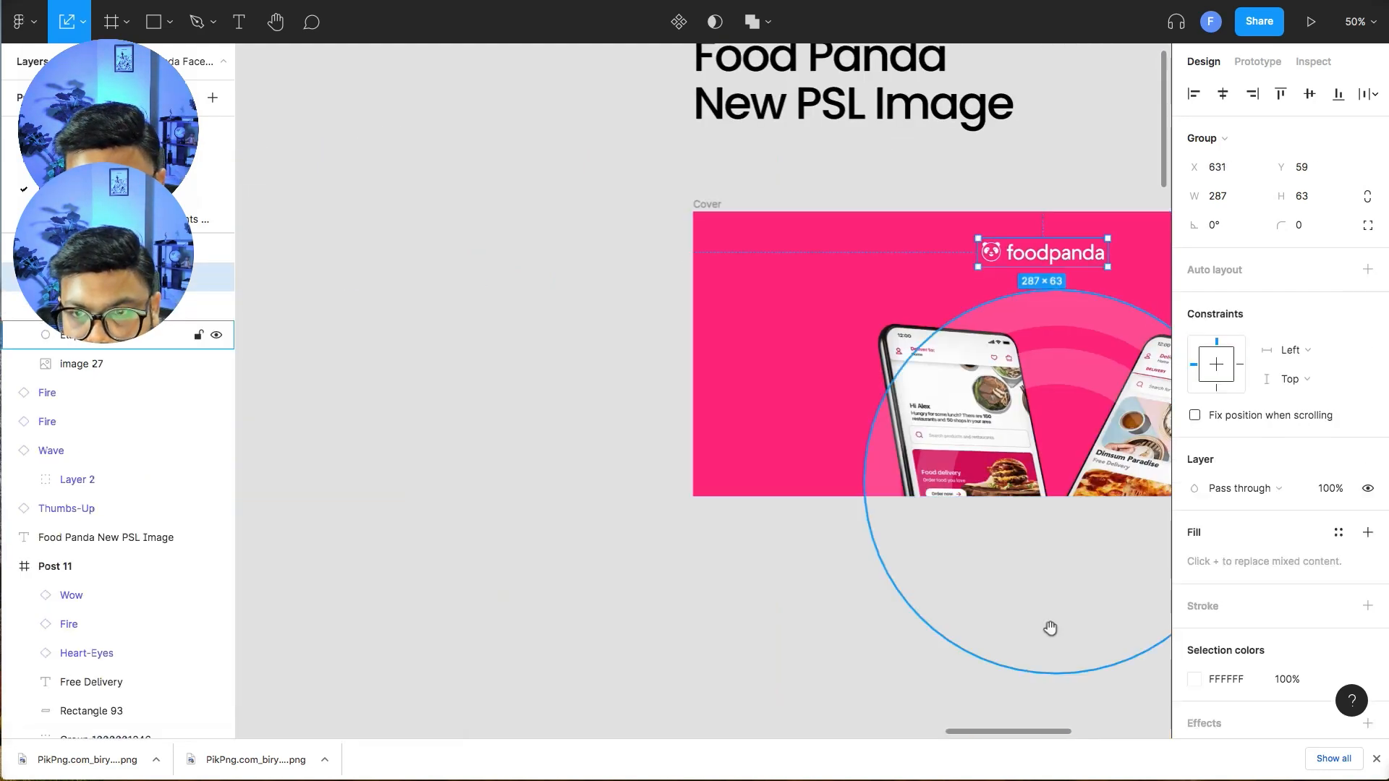
{"action": "left_click_drag", "start_coordinate": [1051, 626], "coordinate": [775, 607]}
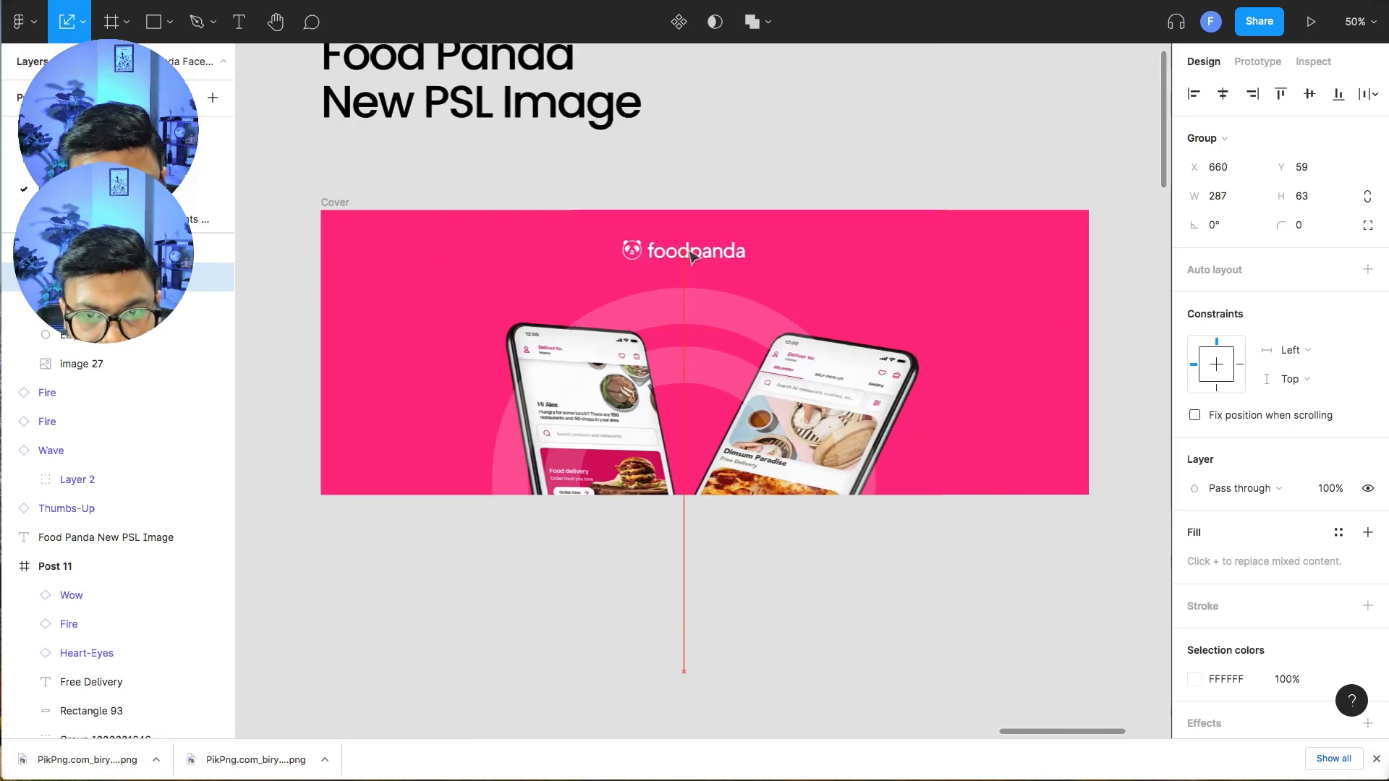
{"action": "left_click", "coordinate": [719, 561]}
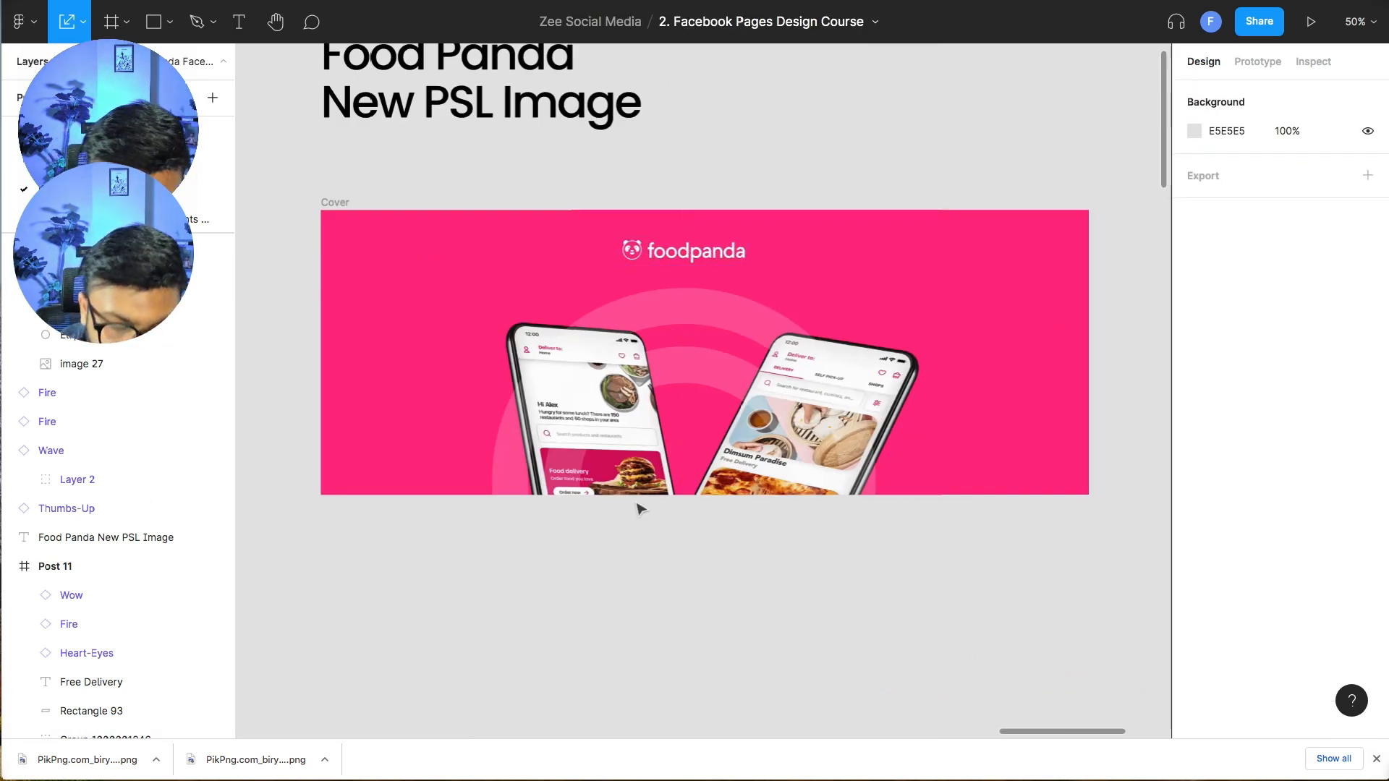
- Try adding an enlarged copy of Post 8's cursor arrow, about 259 × 288, between the phones in the Cover frame
{"action": "key", "text": "super+minus"}
{"action": "left_click_drag", "start_coordinate": [738, 496], "coordinate": [1332, 362]}
{"action": "left_click_drag", "start_coordinate": [958, 419], "coordinate": [653, 516]}
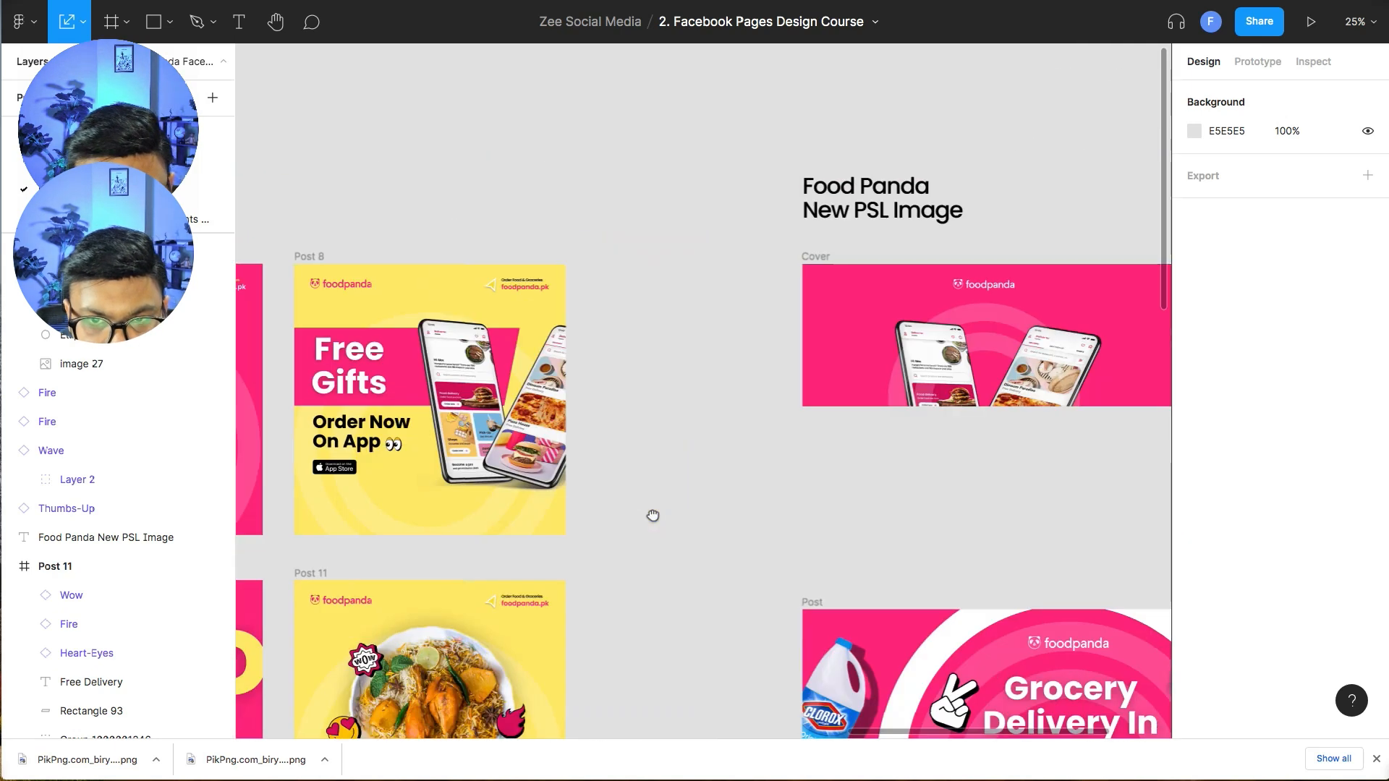
{"action": "left_click", "coordinate": [505, 289]}
{"action": "double_click", "coordinate": [495, 287]}
{"action": "left_click_drag", "start_coordinate": [496, 287], "coordinate": [969, 364]}
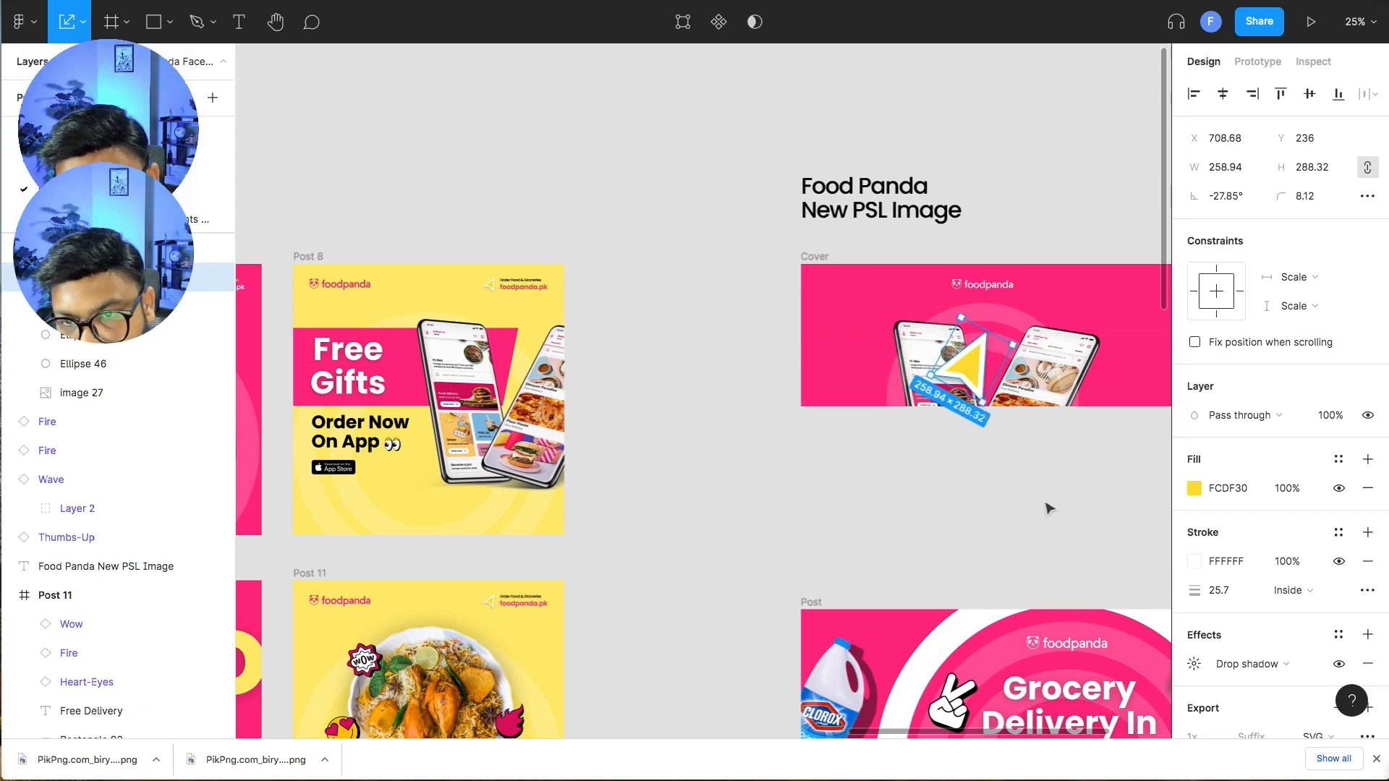
{"action": "left_click", "coordinate": [1049, 507]}
{"action": "left_click_drag", "start_coordinate": [1049, 507], "coordinate": [776, 506]}
{"action": "key", "text": "super+plus"}
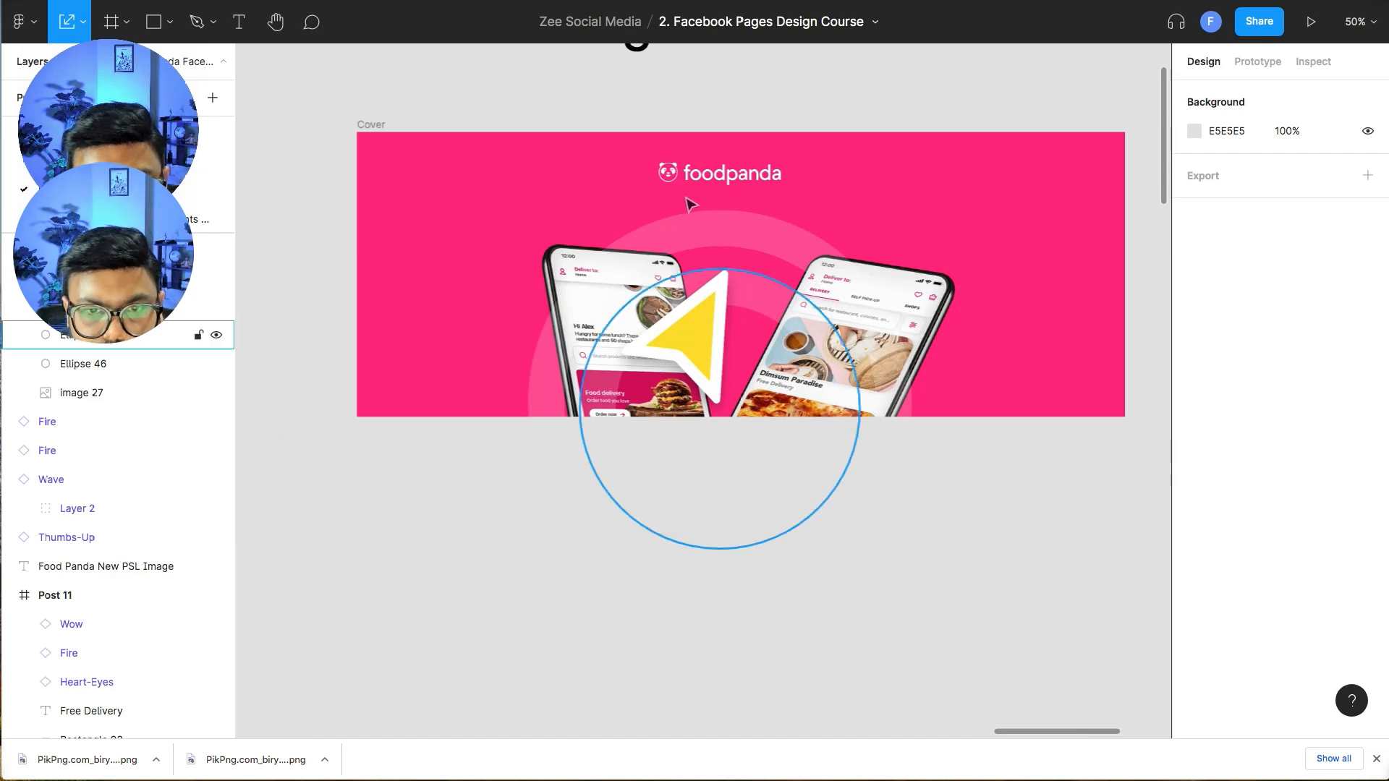
- Move the phone mockups down in the Cover frame and scale them to 887.68 × 706.09
{"action": "left_click", "coordinate": [695, 283]}
{"action": "left_click", "coordinate": [565, 260]}
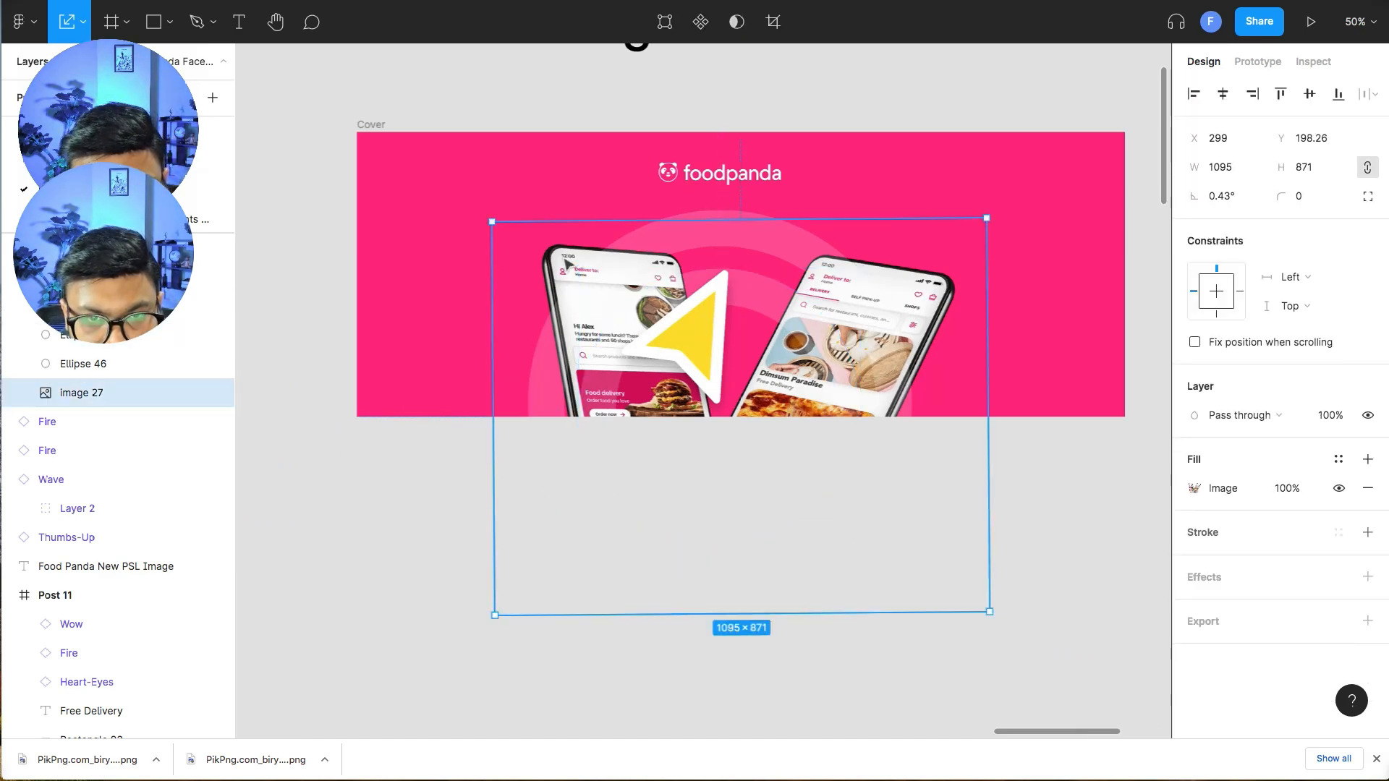
{"action": "key", "text": "shift+Down"}
{"action": "key", "text": "shift+Down"}
{"action": "key", "text": "shift+Down"}
{"action": "key", "text": "shift+Down"}
{"action": "left_click_drag", "start_coordinate": [988, 234], "coordinate": [878, 329]}
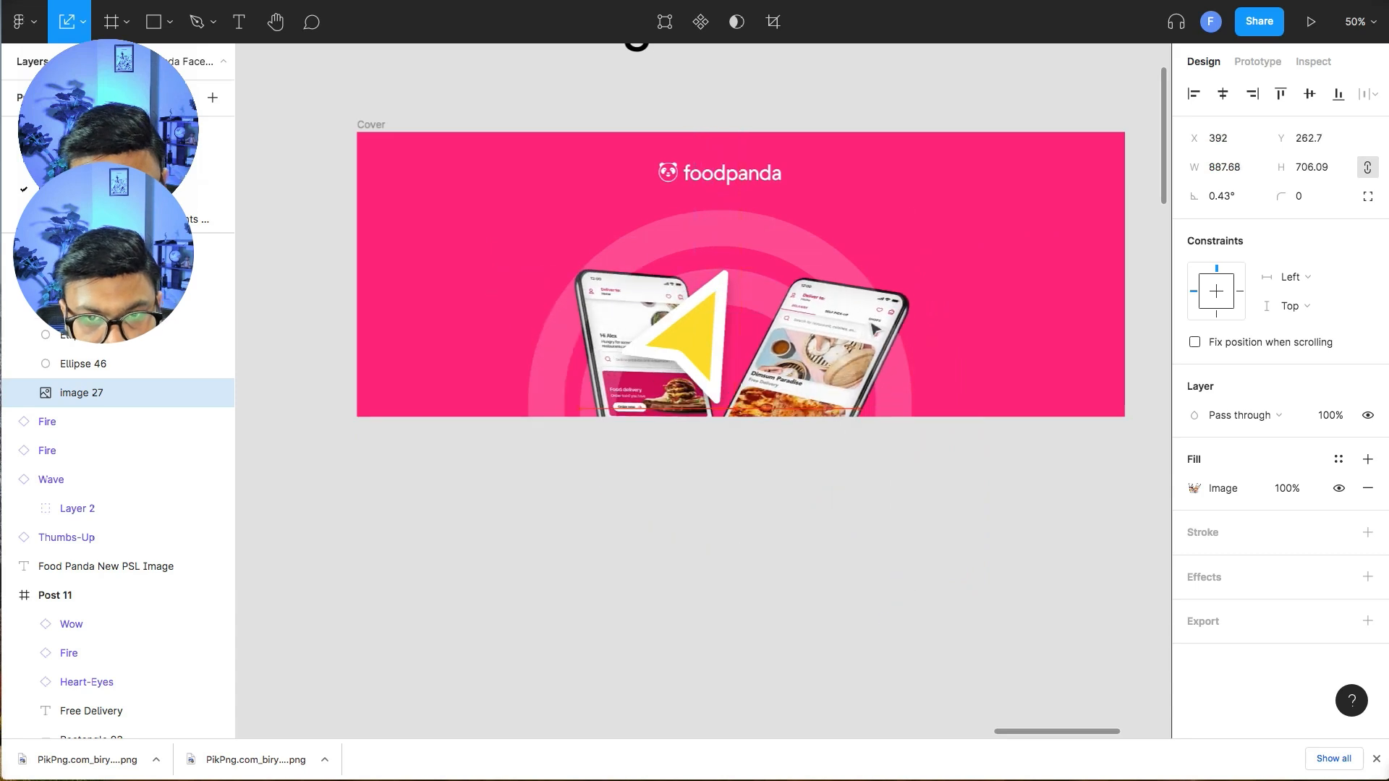
- Try the yellow cursor arrow in another position over the phones, and delete it from the Cover frame
{"action": "left_click_drag", "start_coordinate": [696, 338], "coordinate": [719, 344]}
{"action": "mouse_move", "coordinate": [807, 294]}
{"action": "left_mouse_down"}
{"action": "mouse_move", "coordinate": [821, 319]}
{"action": "mouse_move", "coordinate": [768, 341]}
{"action": "mouse_move", "coordinate": [610, 337]}
{"action": "left_mouse_up"}
{"action": "left_click", "coordinate": [779, 540]}
{"action": "left_click", "coordinate": [597, 391]}
{"action": "key", "text": "Delete"}
- Copy the Wow, Heart-Eyes and Fire stickers from Post 11 and paste them onto the canvas
{"action": "key", "text": "minus"}
{"action": "scroll", "coordinate": [678, 394], "scroll_direction": "down", "scroll_amount": 6}
{"action": "scroll", "coordinate": [678, 394], "scroll_direction": "left", "scroll_amount": 4}
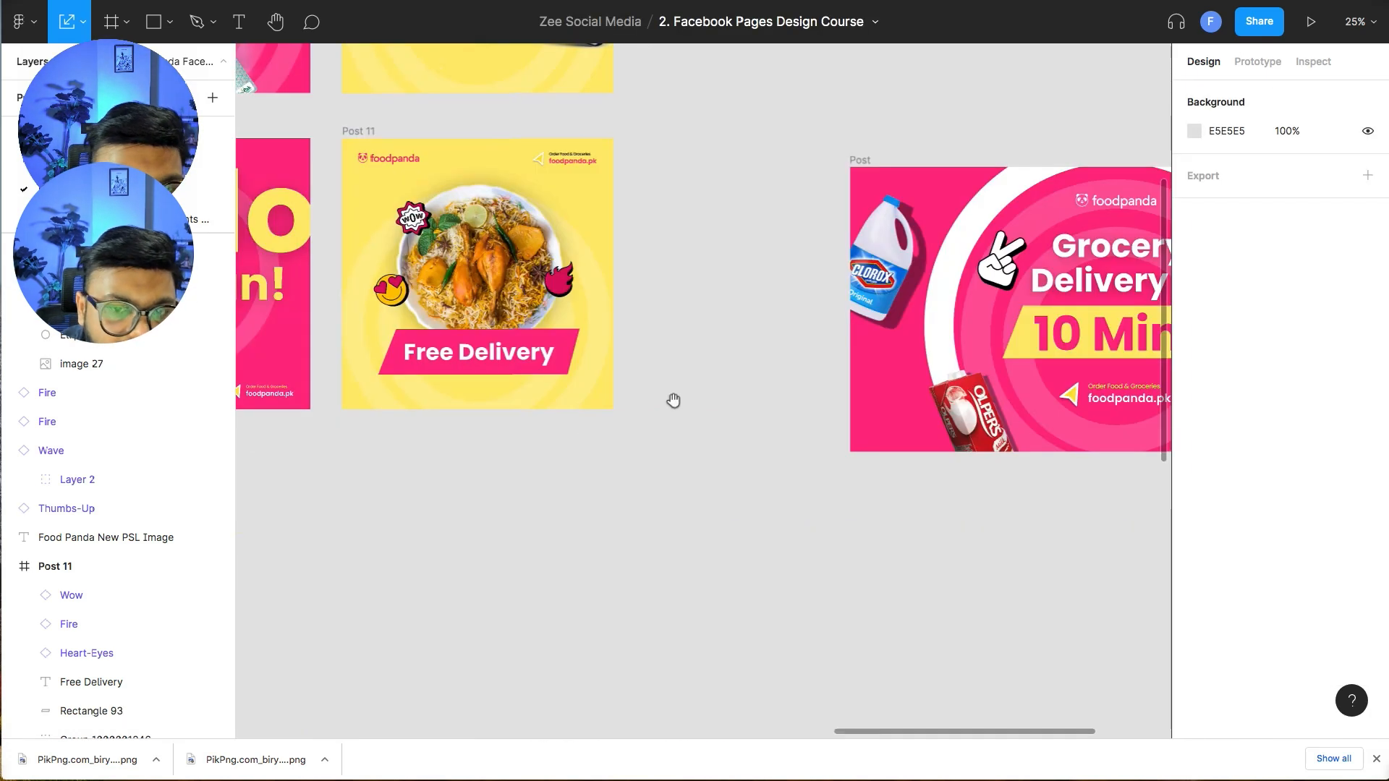
{"action": "left_click", "coordinate": [403, 293]}
{"action": "left_click", "coordinate": [420, 215], "text": "shift"}
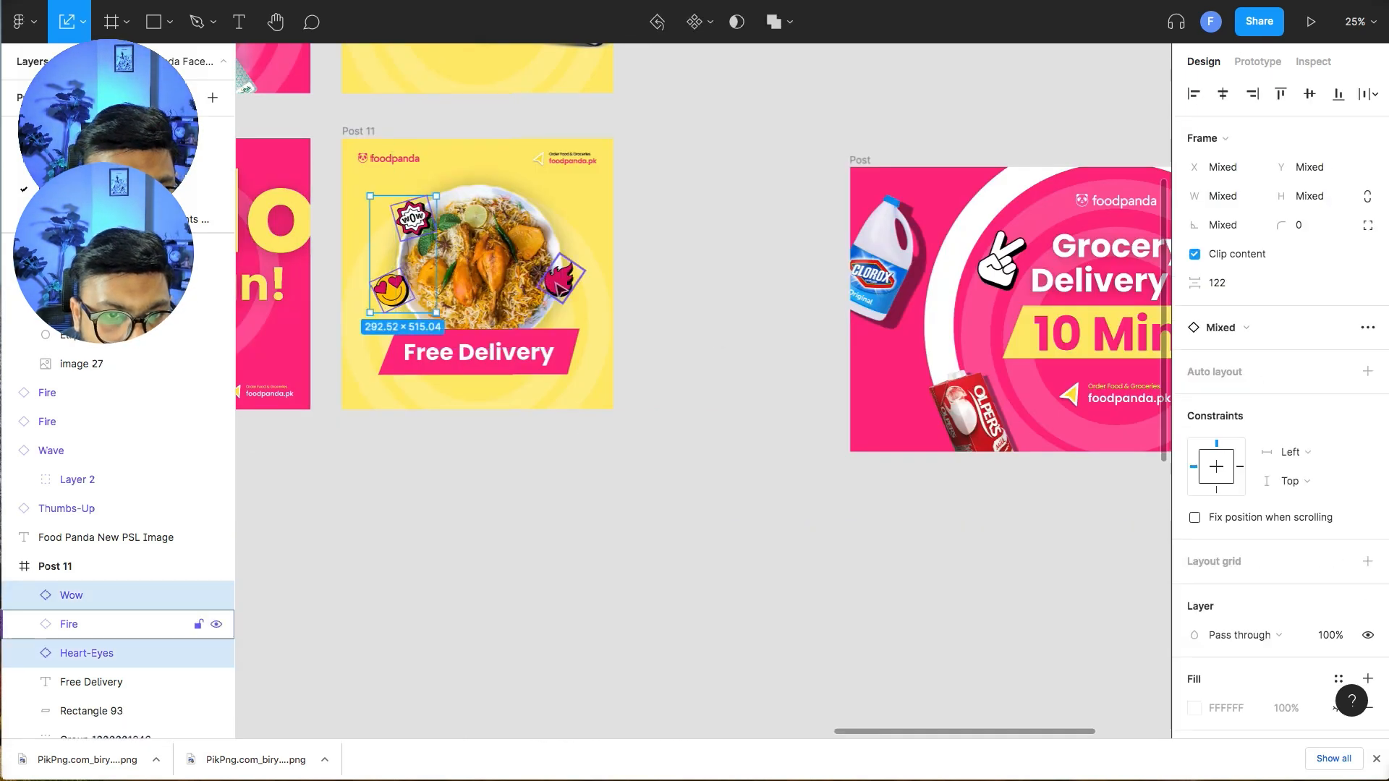
{"action": "left_click", "coordinate": [560, 281], "text": "shift"}
{"action": "key", "text": "super+c"}
{"action": "left_click", "coordinate": [696, 417]}
{"action": "key", "text": "super+v"}
- Place the Wow sticker beside the left phone, Fire by the right phone and Heart-Eyes between them in the Cover frame
{"action": "scroll", "coordinate": [693, 412], "scroll_direction": "up", "scroll_amount": 5}
{"action": "scroll", "coordinate": [693, 412], "scroll_direction": "right", "scroll_amount": 5}
{"action": "left_click", "coordinate": [662, 391]}
{"action": "left_click_drag", "start_coordinate": [402, 414], "coordinate": [603, 326]}
{"action": "left_click_drag", "start_coordinate": [549, 464], "coordinate": [785, 300]}
{"action": "left_click_drag", "start_coordinate": [377, 485], "coordinate": [683, 320]}
- Scale down the Heart-Eyes sticker and place it on the left phone's inner edge
{"action": "key", "text": "super+plus"}
{"action": "key", "text": "super+plus"}
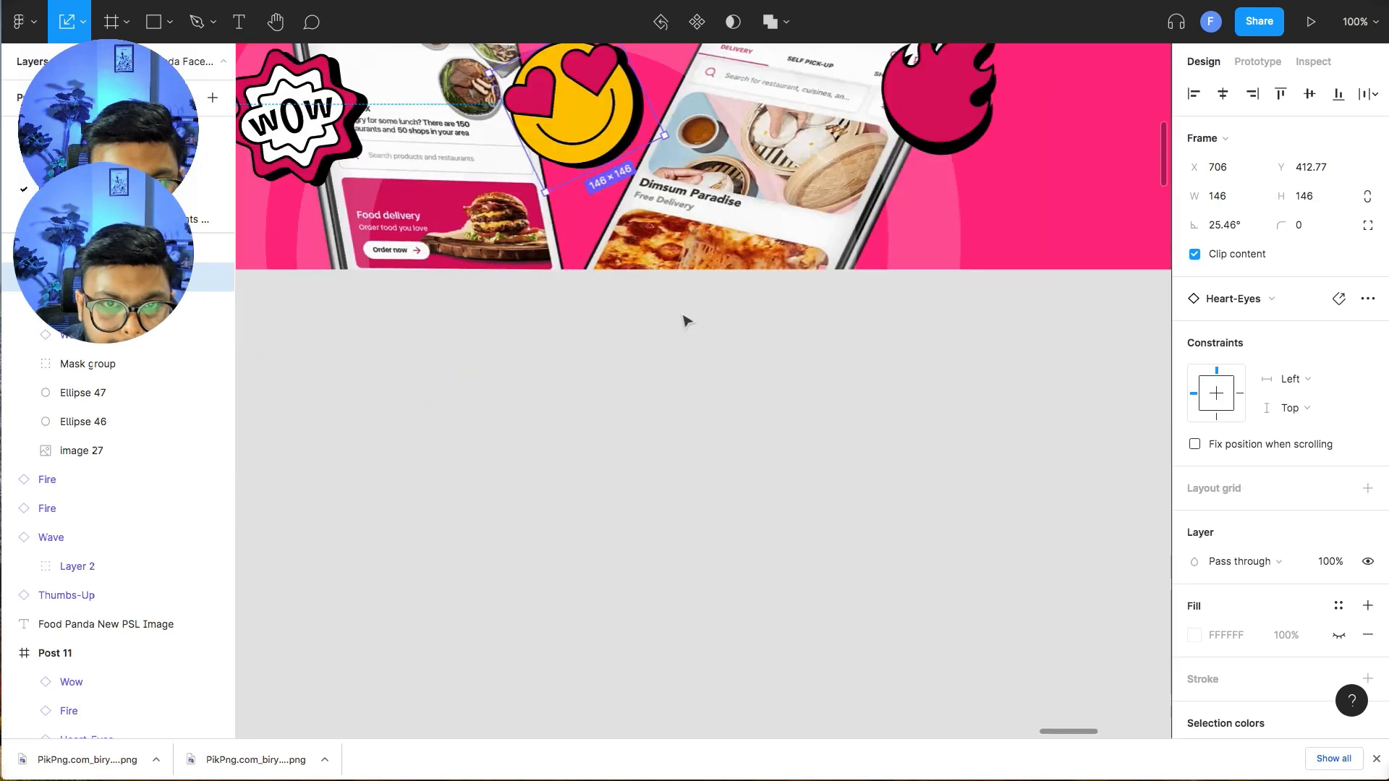
{"action": "scroll", "coordinate": [605, 279], "scroll_direction": "up", "scroll_amount": 4}
{"action": "left_click_drag", "start_coordinate": [605, 279], "coordinate": [528, 330]}
{"action": "left_click", "coordinate": [761, 606]}
{"action": "scroll", "coordinate": [766, 593], "scroll_direction": "up", "scroll_amount": 1}
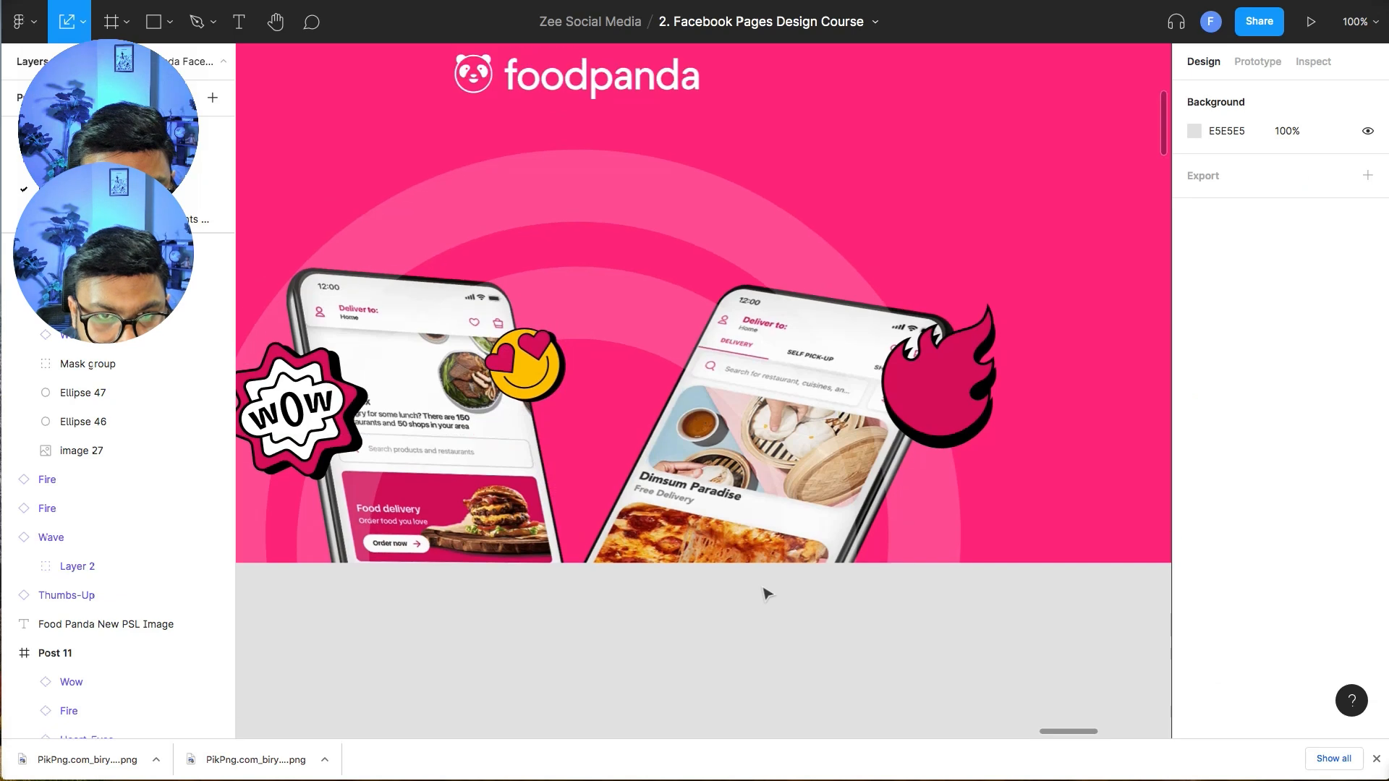
{"action": "key", "text": "super+minus"}
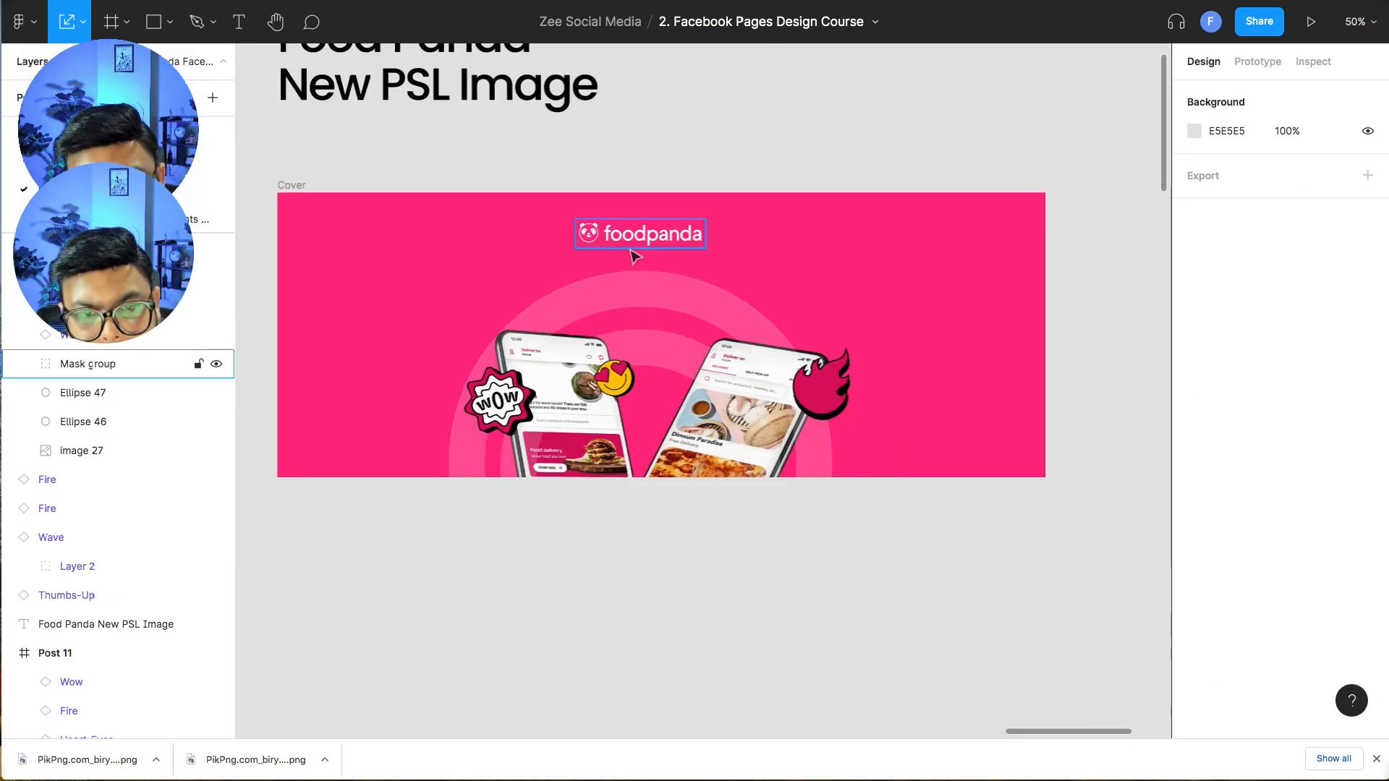
- Duplicate the Cover's outer circle, scale it to 595.28 × 595.28 and place it partly beyond the frame's top-left corner
{"action": "left_click_drag", "start_coordinate": [429, 489], "coordinate": [1160, 461]}
{"action": "mouse_move", "coordinate": [521, 549]}
{"action": "left_mouse_down"}
{"action": "mouse_move", "coordinate": [930, 463]}
{"action": "mouse_move", "coordinate": [365, 575]}
{"action": "left_mouse_up"}
{"action": "left_click_drag", "start_coordinate": [1070, 300], "coordinate": [862, 300]}
{"action": "left_click", "coordinate": [940, 305]}
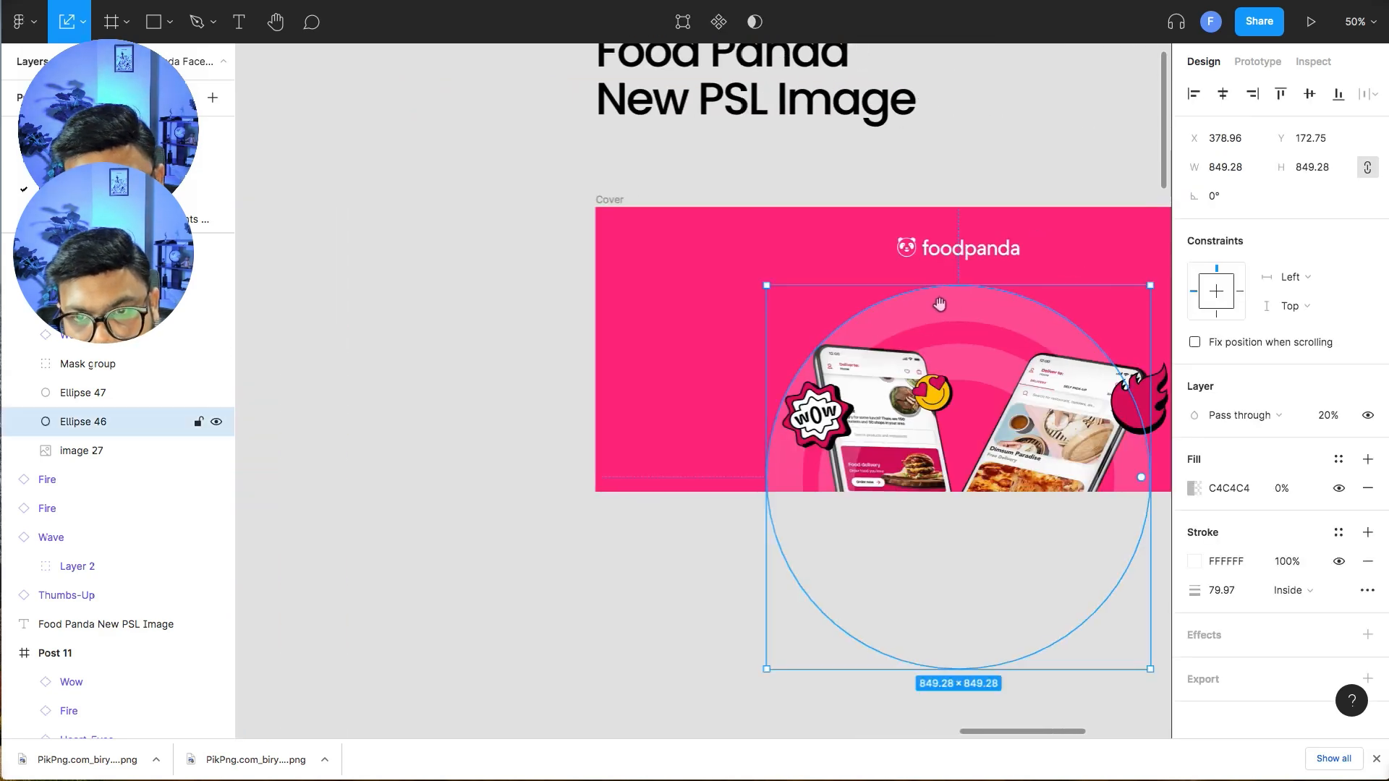
{"action": "left_click_drag", "start_coordinate": [1093, 402], "coordinate": [731, 169]}
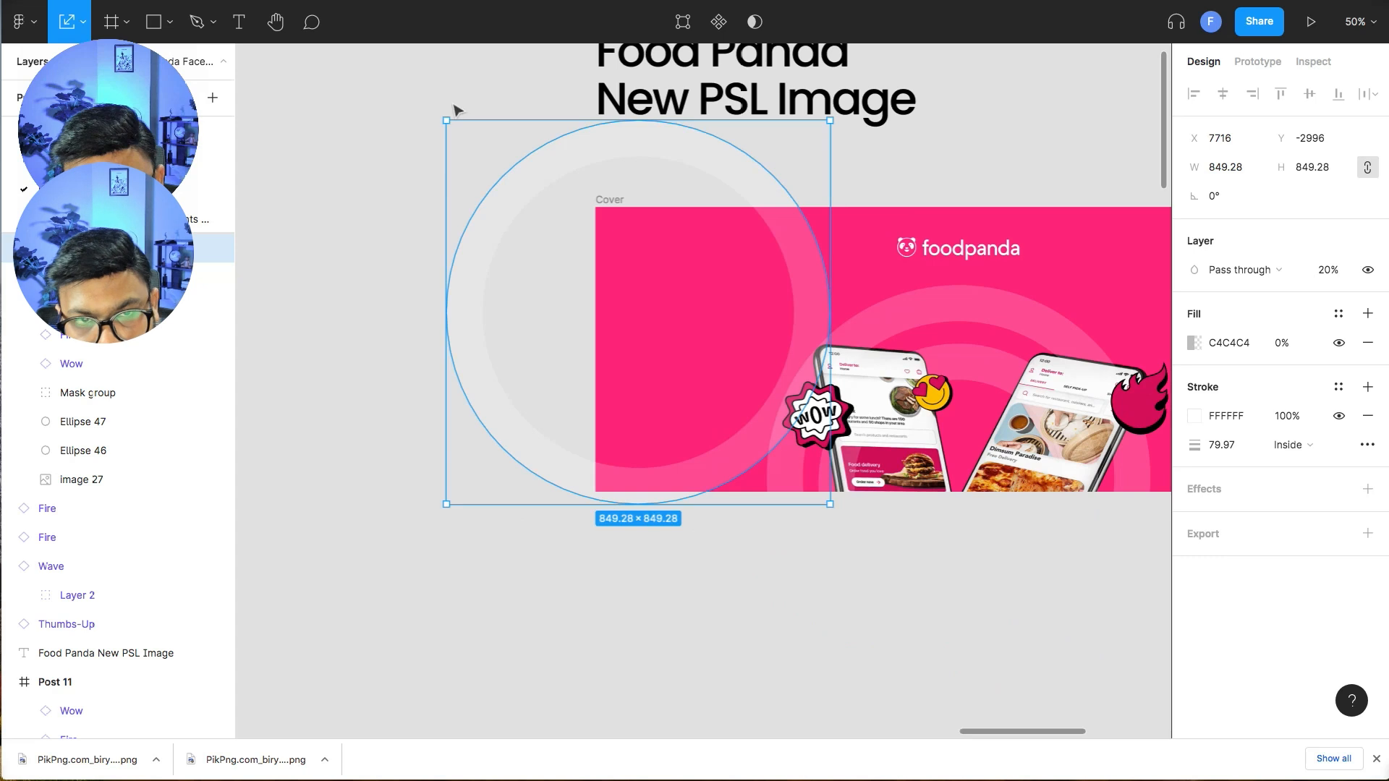
{"action": "left_click_drag", "start_coordinate": [447, 120], "coordinate": [777, 284]}
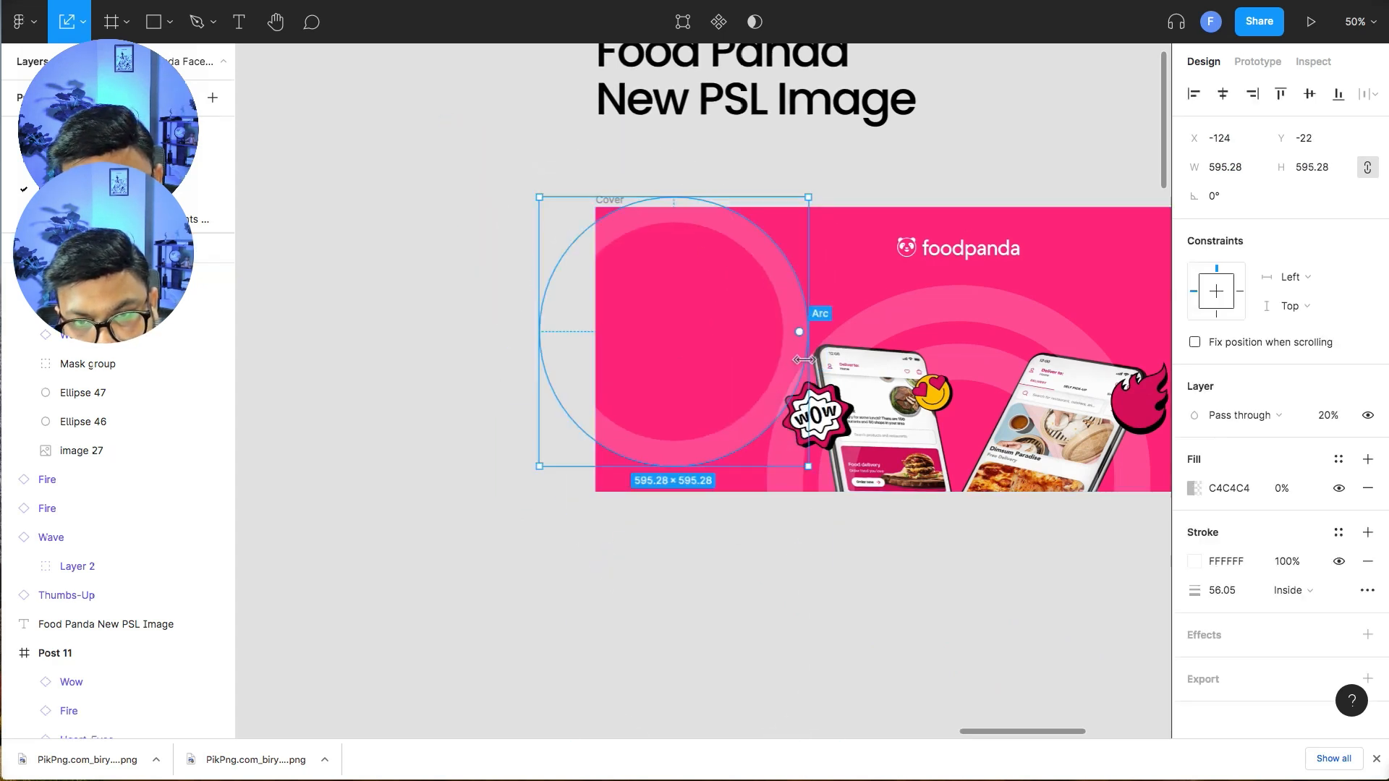
{"action": "left_click_drag", "start_coordinate": [771, 399], "coordinate": [736, 270]}
{"action": "scroll", "coordinate": [670, 567], "scroll_direction": "left", "scroll_amount": 4}
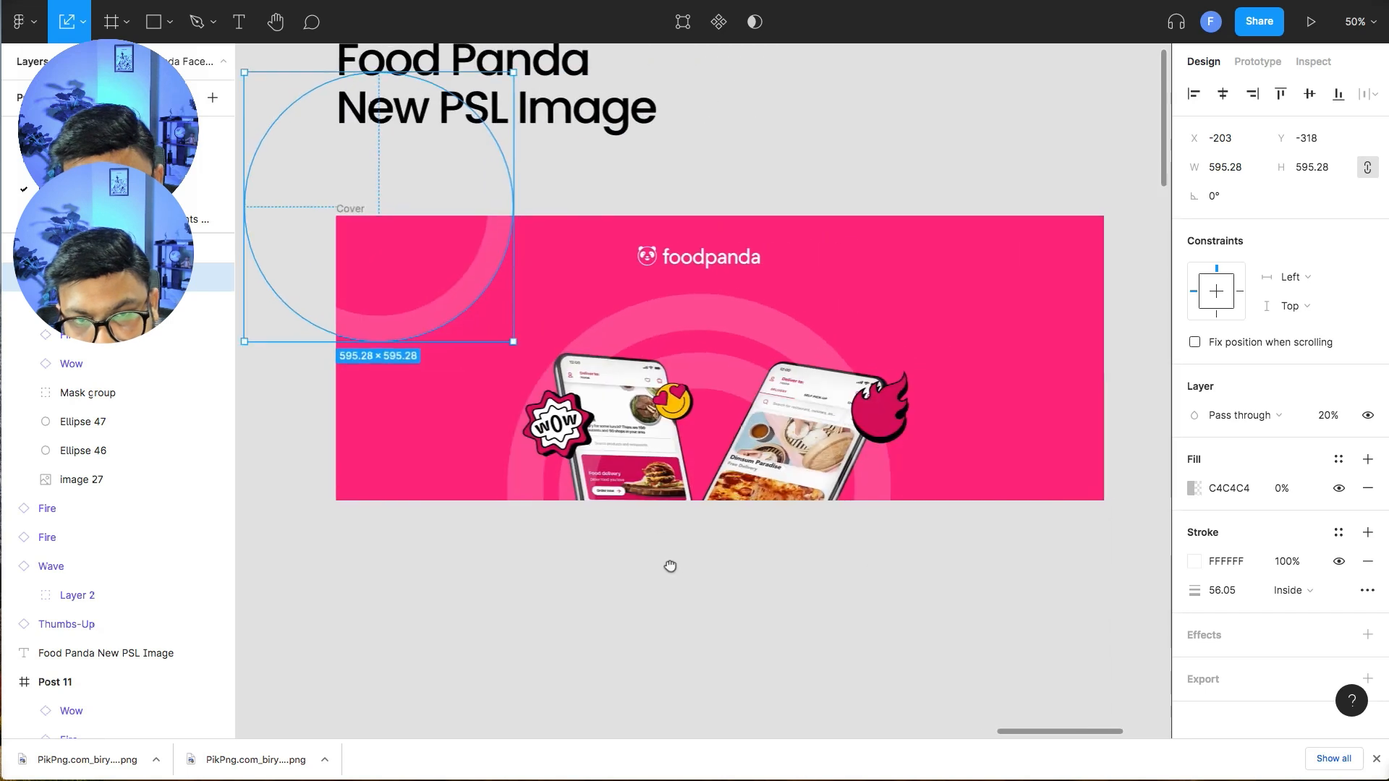
- Set the corner circle's stroke width to 100
{"action": "left_click", "coordinate": [1239, 590]}
{"action": "type", "text": "10"}
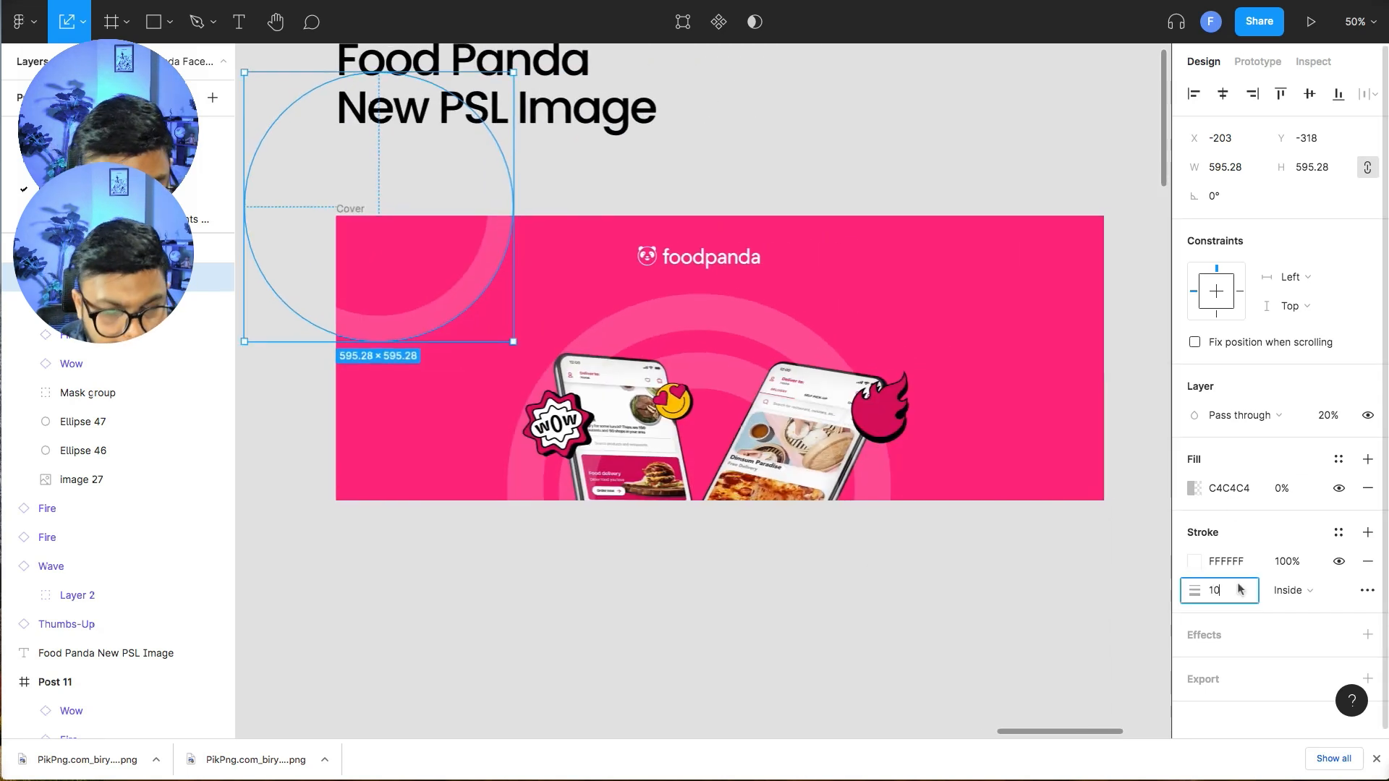
{"action": "type", "text": "0"}
{"action": "key", "text": "Return"}
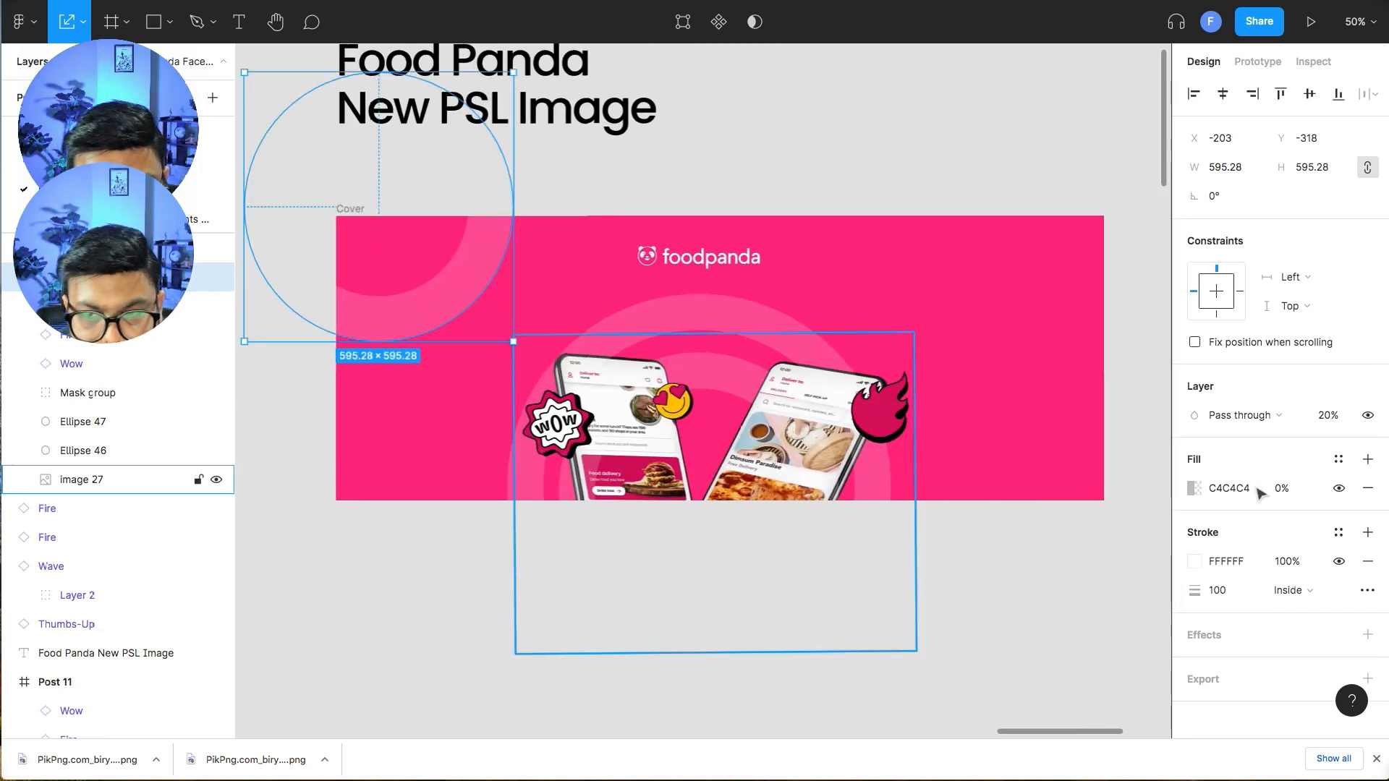
- Set the stroke width of both circles around the phones to 80
{"action": "left_click", "coordinate": [783, 340]}
{"action": "left_click", "coordinate": [738, 367], "text": "shift"}
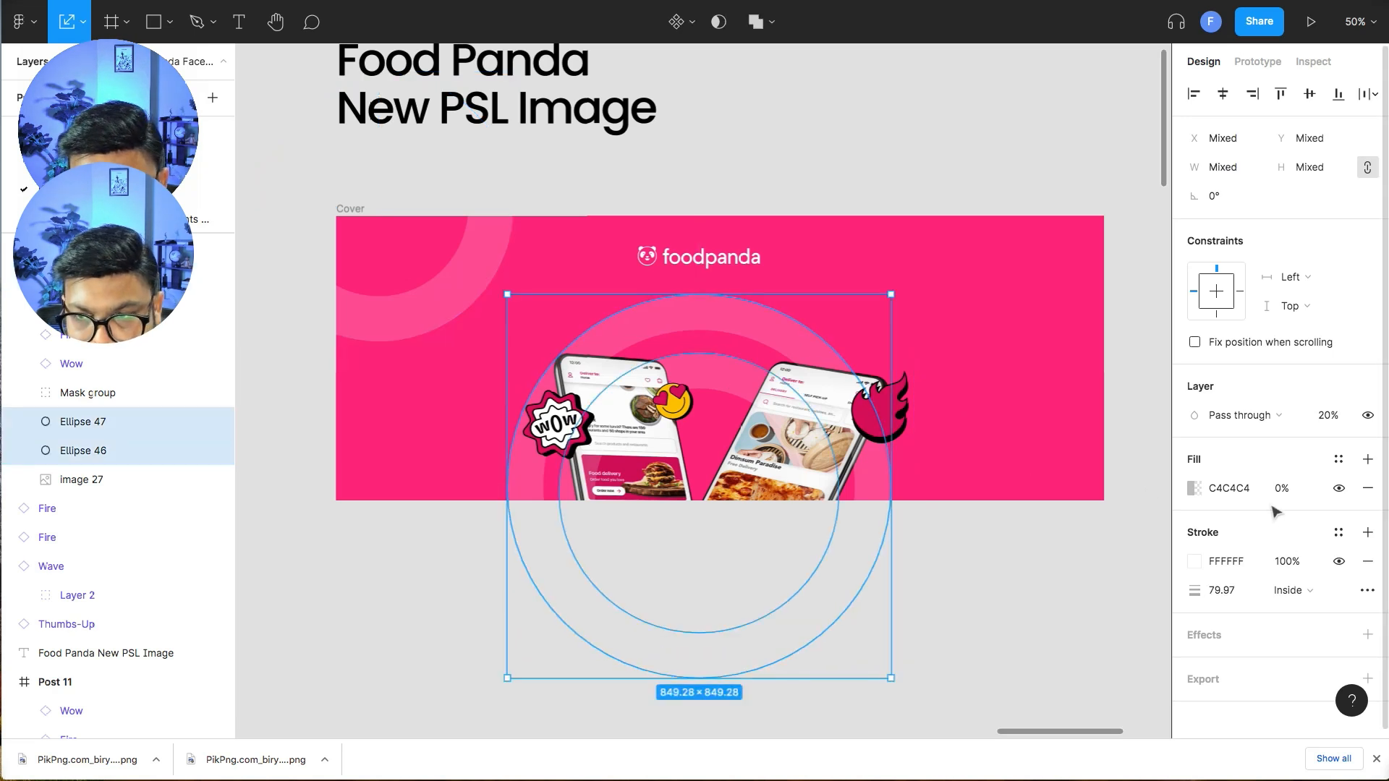
{"action": "left_click", "coordinate": [1231, 599]}
{"action": "type", "text": "80"}
{"action": "key", "text": "Return"}
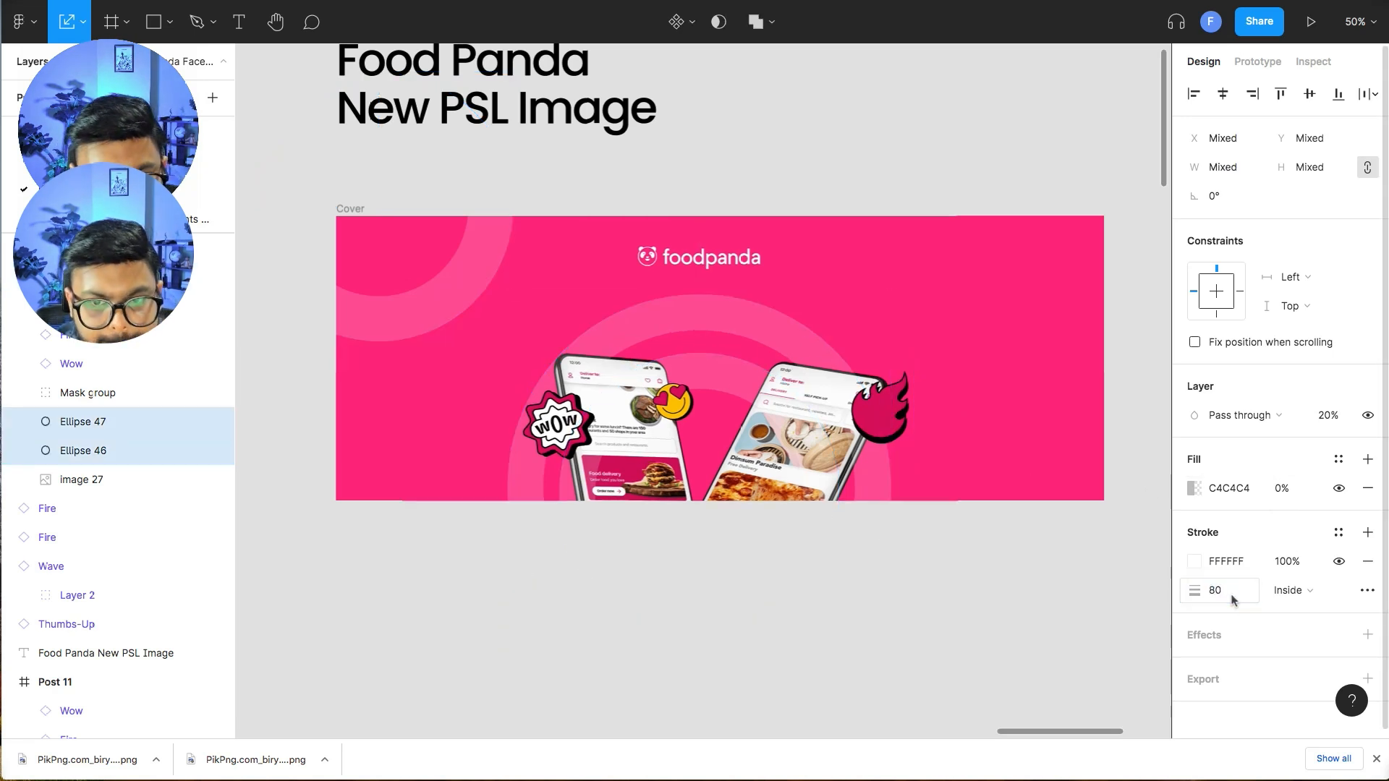
- Set the corner circle's stroke width to 80
{"action": "left_click", "coordinate": [434, 294]}
{"action": "left_click", "coordinate": [1220, 591]}
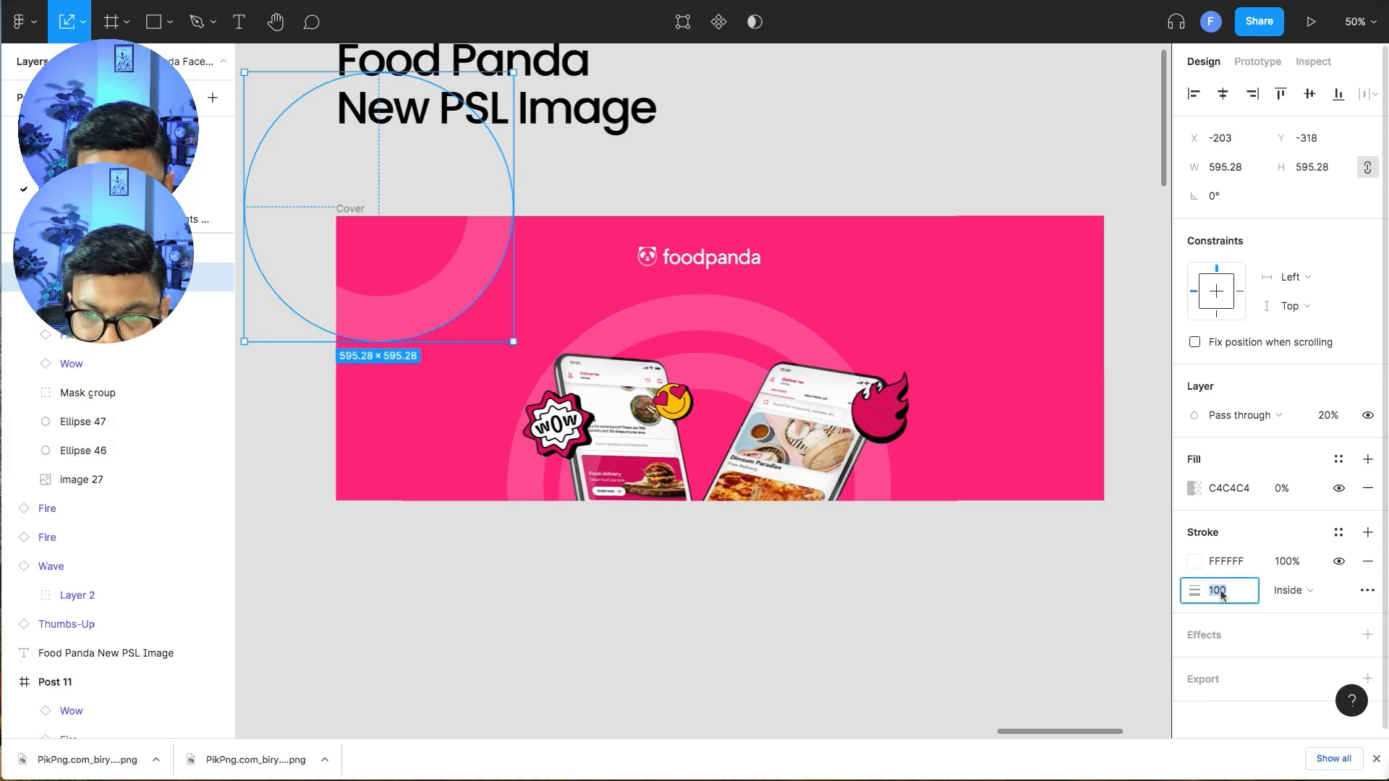
{"action": "type", "text": "80"}
{"action": "key", "text": "Return"}
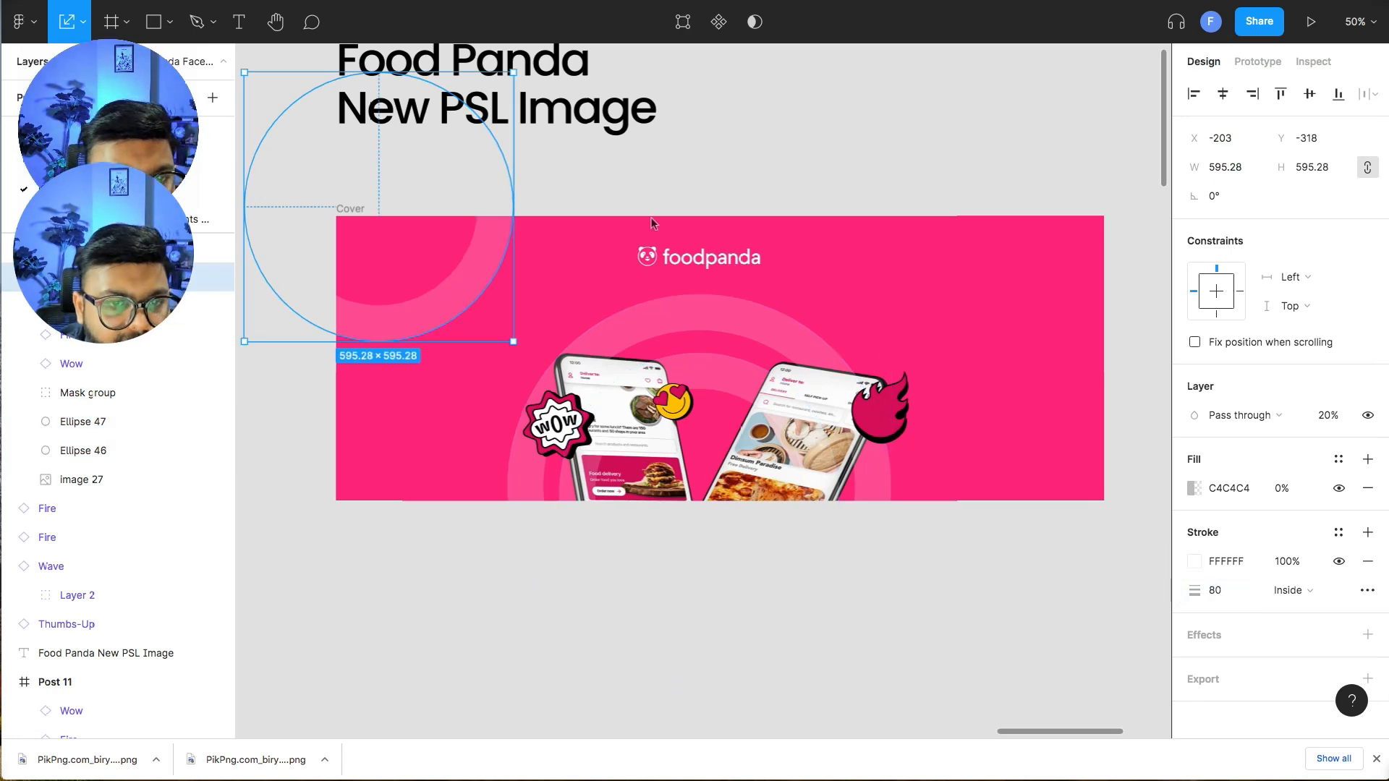
- Duplicate the corner circle into the Cover's top-right corner and move the foodpanda logo up to Y 41
{"action": "left_click_drag", "start_coordinate": [249, 275], "coordinate": [648, 362]}
{"action": "left_click_drag", "start_coordinate": [890, 335], "coordinate": [1001, 270]}
{"action": "left_click", "coordinate": [894, 588]}
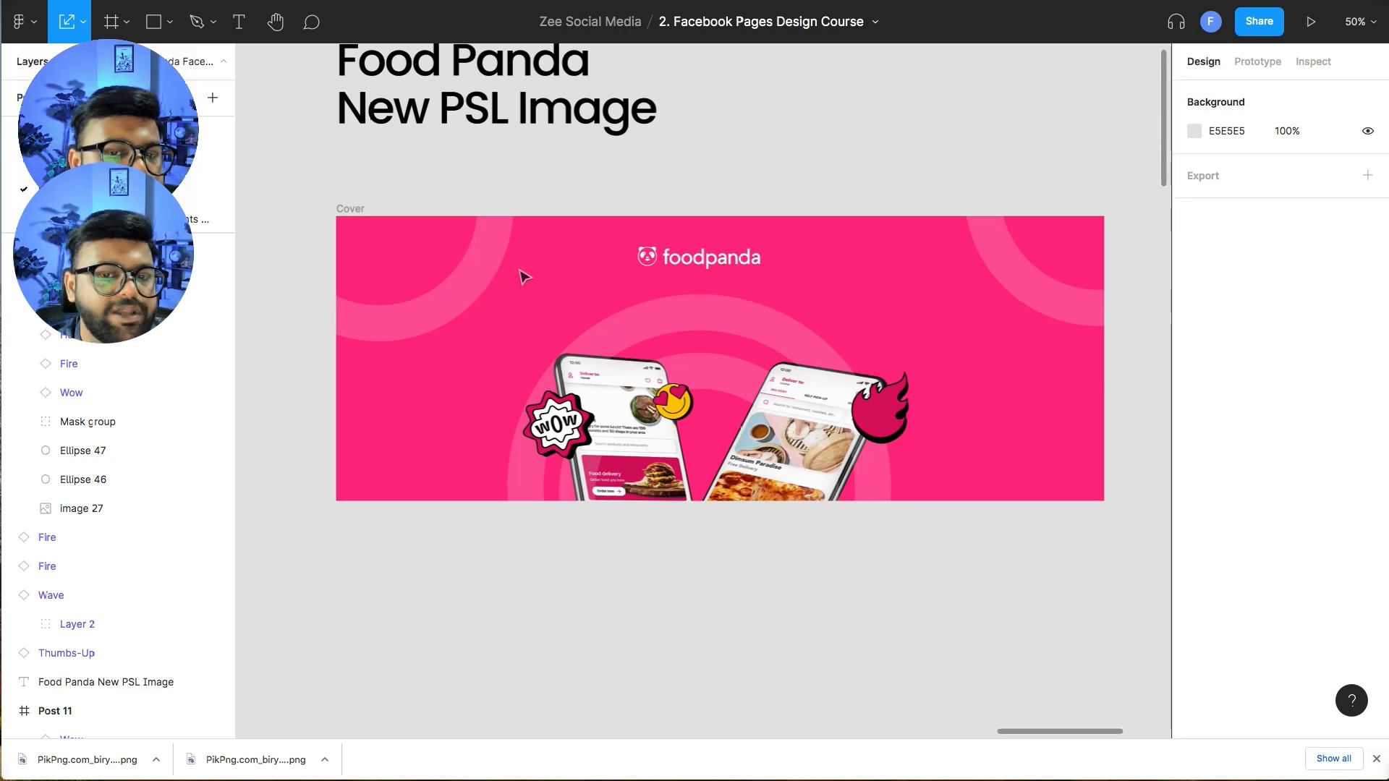
{"action": "left_click", "coordinate": [646, 249]}
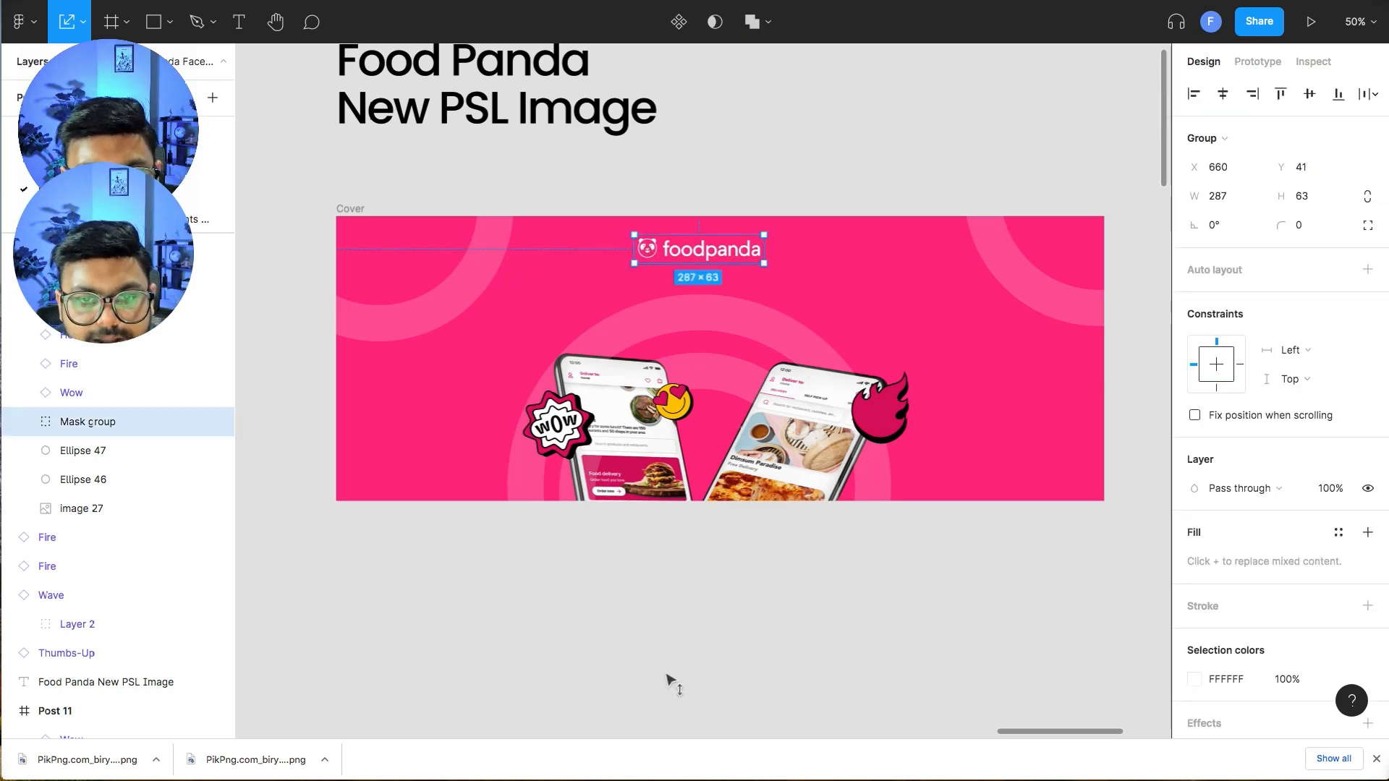
{"action": "left_click", "coordinate": [438, 601]}
- Copy the "Free Gifts" heading from Post 8 into the Cover frame and replace its text with "lets go!"
{"action": "left_click_drag", "start_coordinate": [437, 601], "coordinate": [1147, 486]}
{"action": "left_click_drag", "start_coordinate": [483, 389], "coordinate": [1107, 424]}
{"action": "scroll", "coordinate": [1107, 424], "scroll_direction": "right", "scroll_amount": 10}
{"action": "left_click_drag", "start_coordinate": [285, 458], "coordinate": [900, 442]}
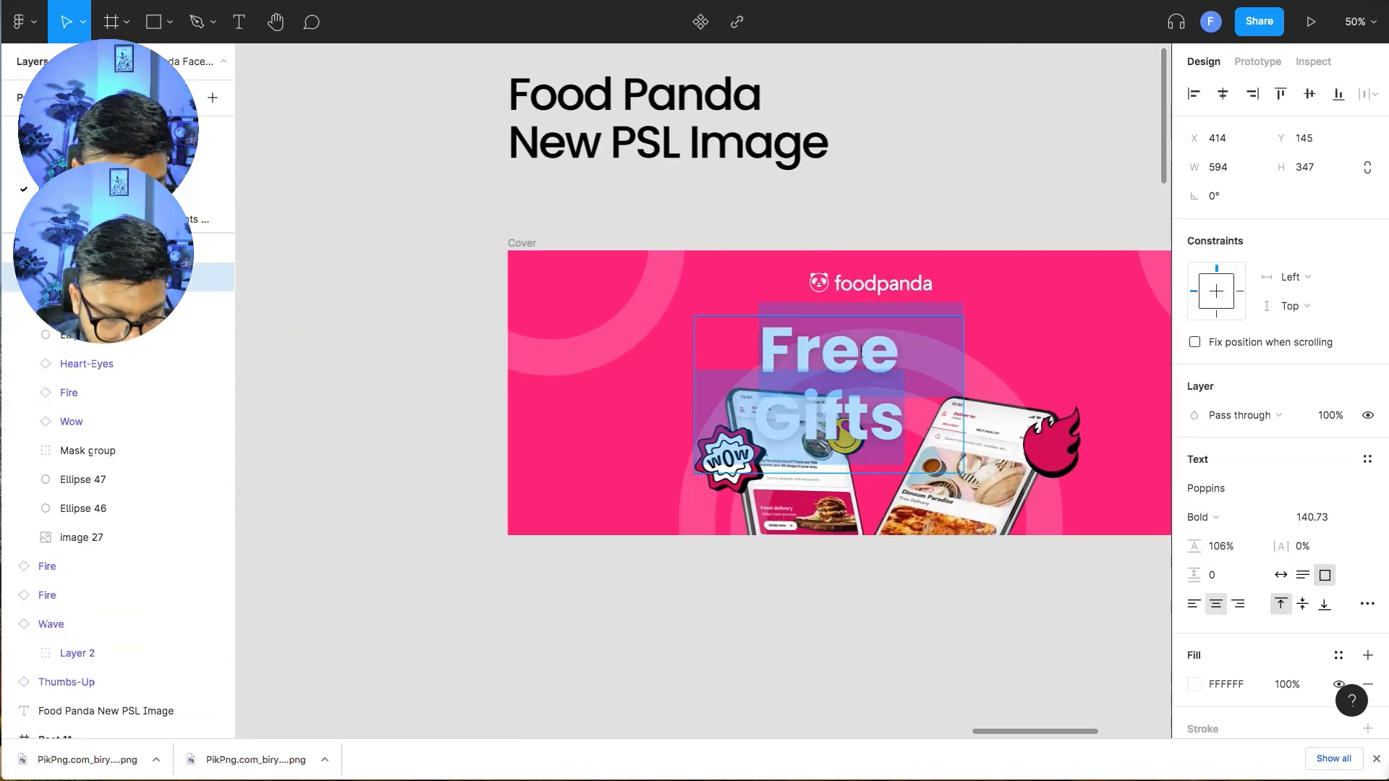
{"action": "type", "text": "let"}
{"action": "key", "text": "BackSpace"}
{"action": "key", "text": "BackSpace"}
{"action": "key", "text": "BackSpace"}
{"action": "type", "text": "lets go!"}
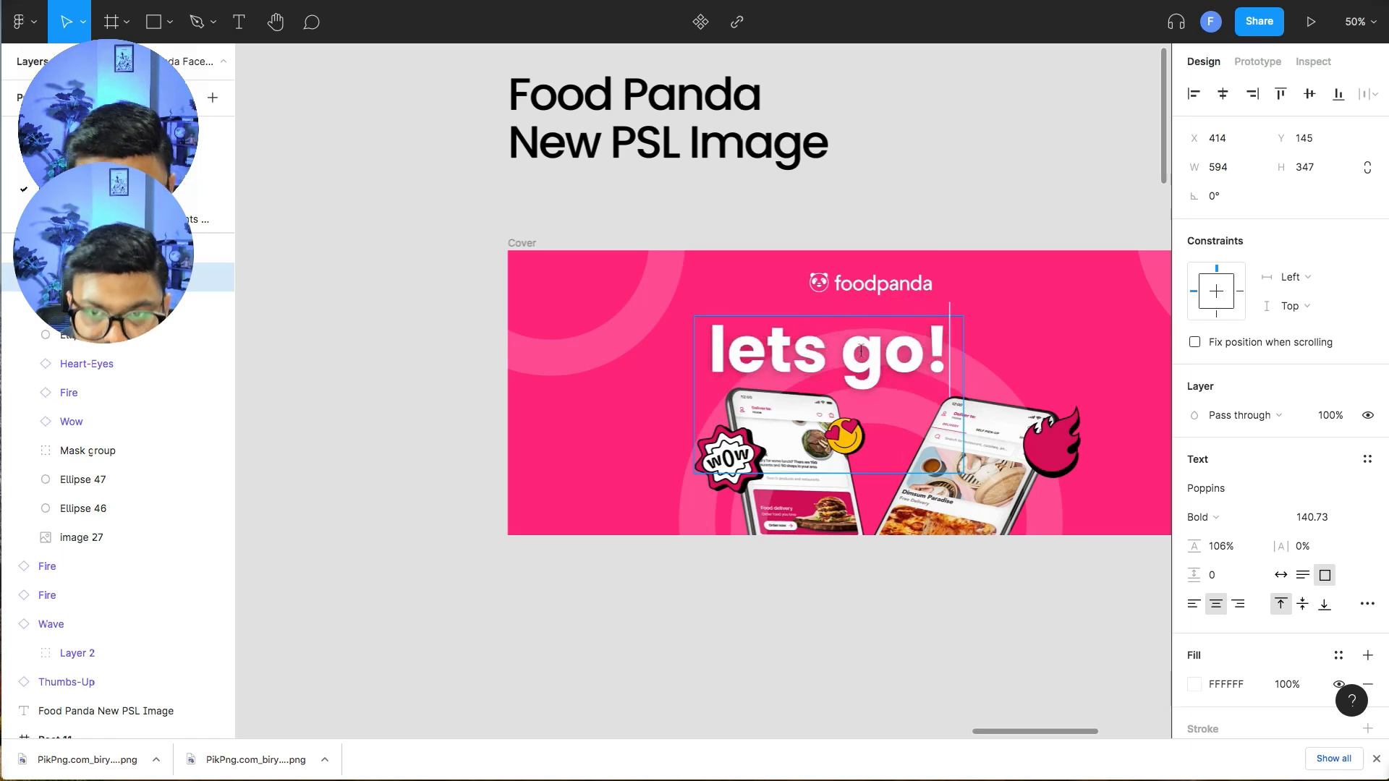
- Enlarge the "lets go!" heading to font size 248.3 with a 1048.01 × 277 text box, below the logo
{"action": "scroll", "coordinate": [993, 633], "scroll_direction": "right", "scroll_amount": 5}
{"action": "scroll", "coordinate": [992, 633], "scroll_direction": "down", "scroll_amount": 1}
{"action": "left_click_drag", "start_coordinate": [666, 414], "coordinate": [805, 387]}
{"action": "key", "text": "k"}
{"action": "left_click_drag", "start_coordinate": [752, 344], "coordinate": [688, 341]}
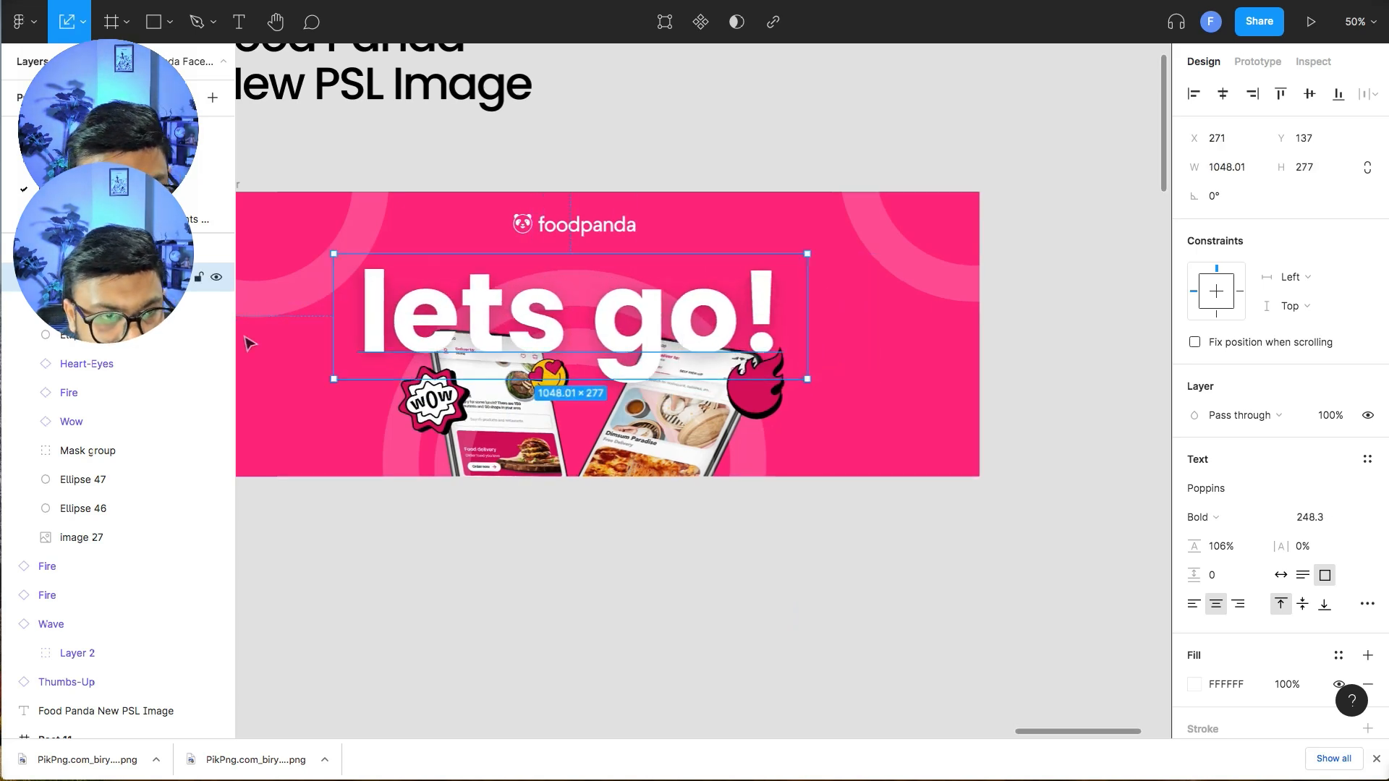
- Layer the "lets go!" heading behind the phone mockups and position it at X 339, Y 111 in the Cover frame
{"action": "left_click_drag", "start_coordinate": [124, 552], "coordinate": [126, 552]}
{"action": "left_click_drag", "start_coordinate": [521, 311], "coordinate": [539, 301]}
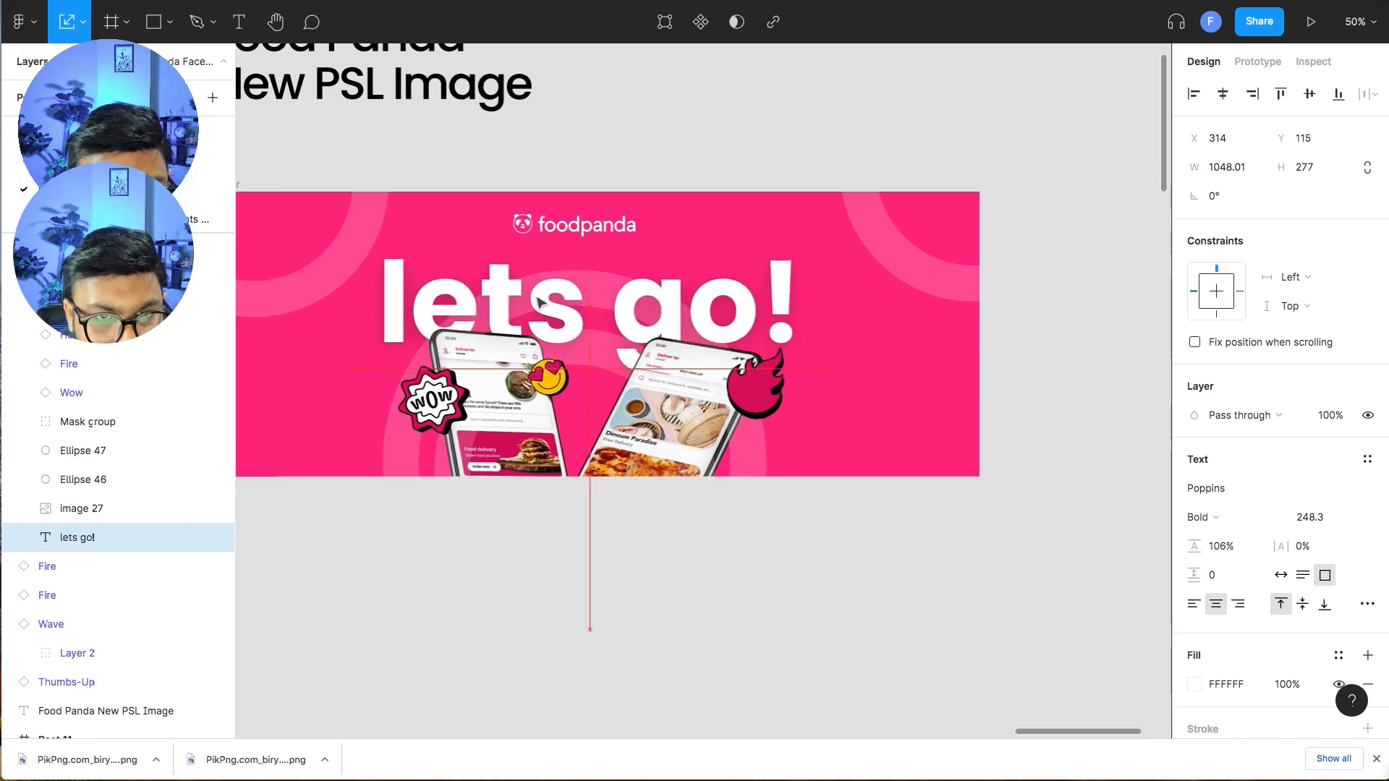
{"action": "left_click", "coordinate": [745, 596]}
{"action": "key", "text": "minus"}
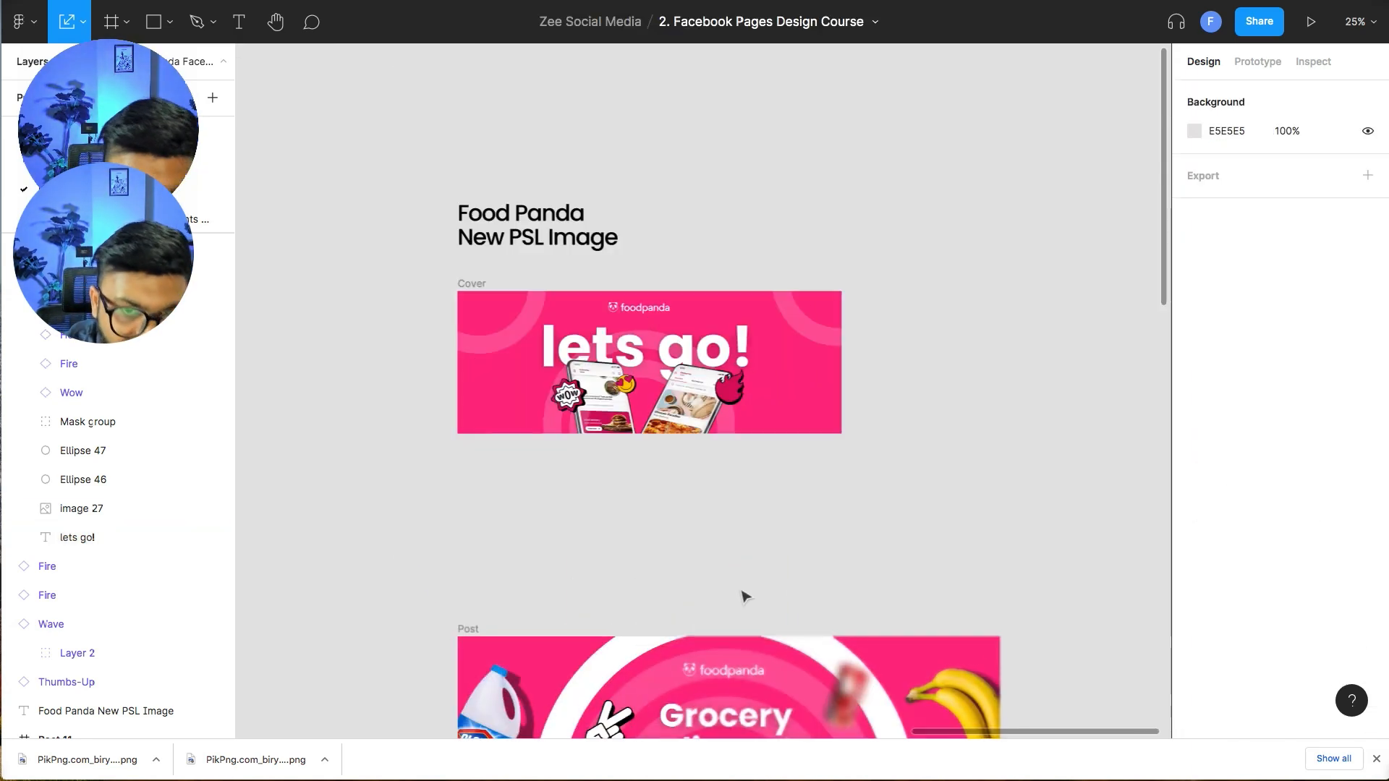
{"action": "left_click_drag", "start_coordinate": [696, 341], "coordinate": [703, 340]}
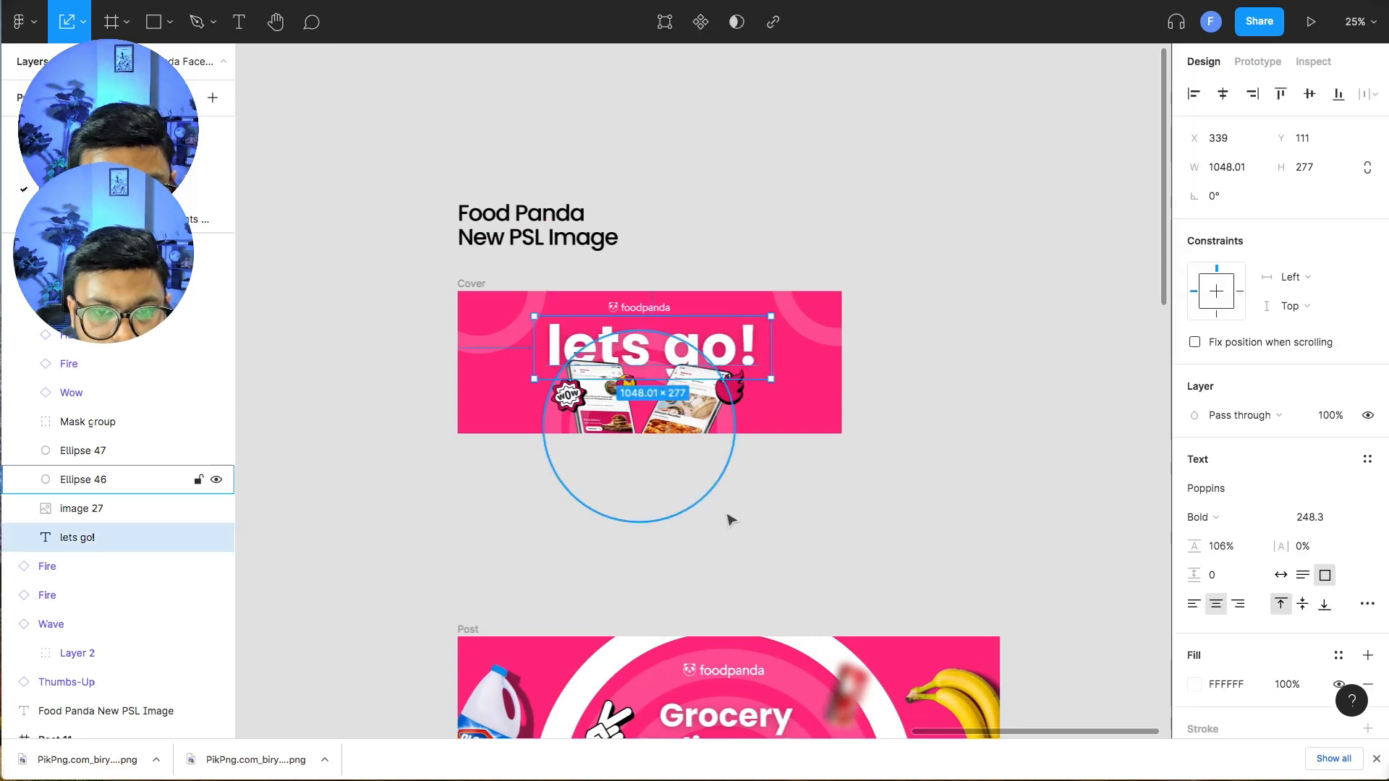
- Delete the "Food Panda New PSL Image" title and move the Cover and wide Post frames closer to Post 8
{"action": "left_click", "coordinate": [643, 500]}
{"action": "left_click_drag", "start_coordinate": [586, 524], "coordinate": [802, 526]}
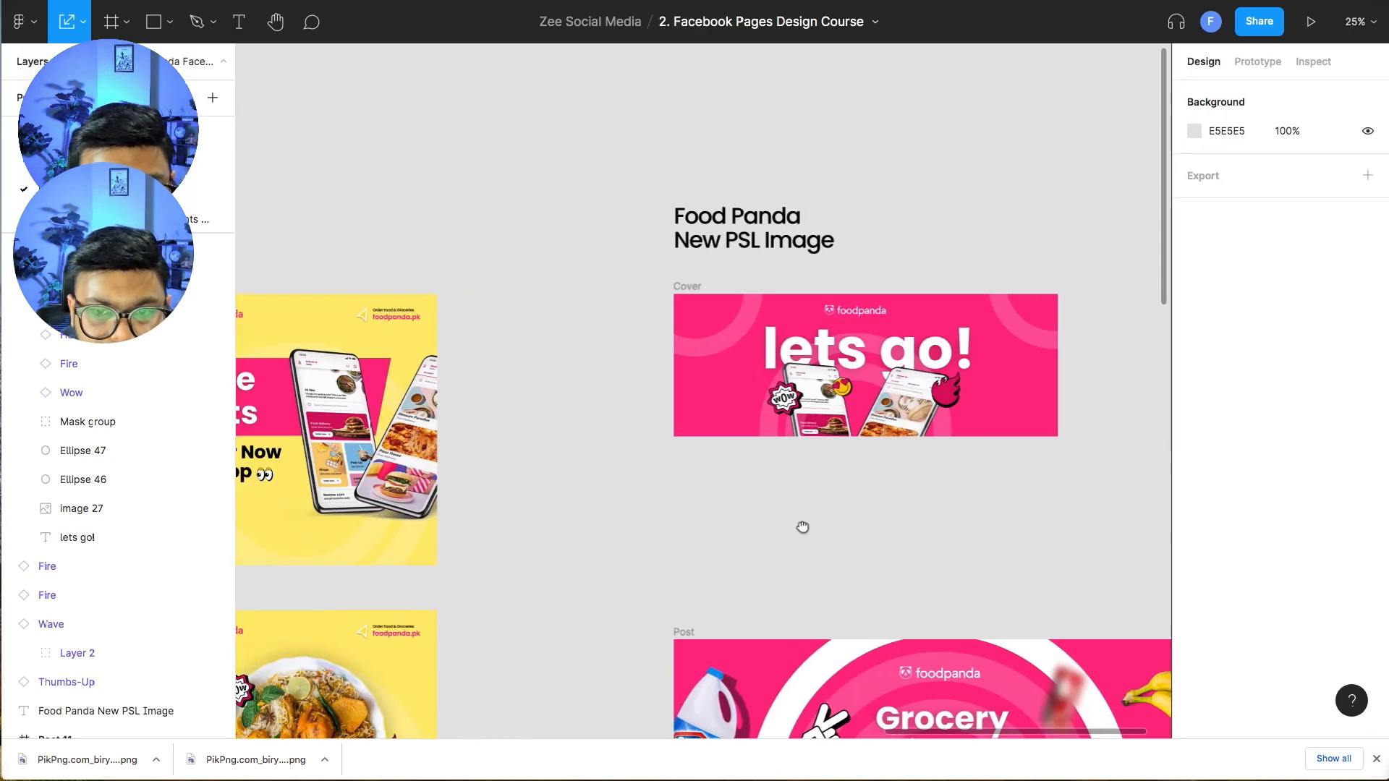
{"action": "left_click", "coordinate": [704, 241]}
{"action": "key", "text": "Delete"}
{"action": "left_click_drag", "start_coordinate": [684, 285], "coordinate": [523, 288]}
{"action": "left_click", "coordinate": [663, 484]}
{"action": "left_click_drag", "start_coordinate": [682, 633], "coordinate": [533, 482]}
- Export the Cover frame and the wide Post frame as separate PNG files
{"action": "left_click", "coordinate": [530, 288]}
{"action": "scroll", "coordinate": [1296, 659], "scroll_direction": "down", "scroll_amount": 5}
{"action": "left_click", "coordinate": [1294, 638]}
{"action": "left_click", "coordinate": [535, 482]}
{"action": "left_click", "coordinate": [1293, 638]}
{"action": "left_click", "coordinate": [481, 462]}
- Select the block of square posts from Post 1 to Post 11 and export them together as 1x PNG
{"action": "left_click_drag", "start_coordinate": [466, 393], "coordinate": [973, 356]}
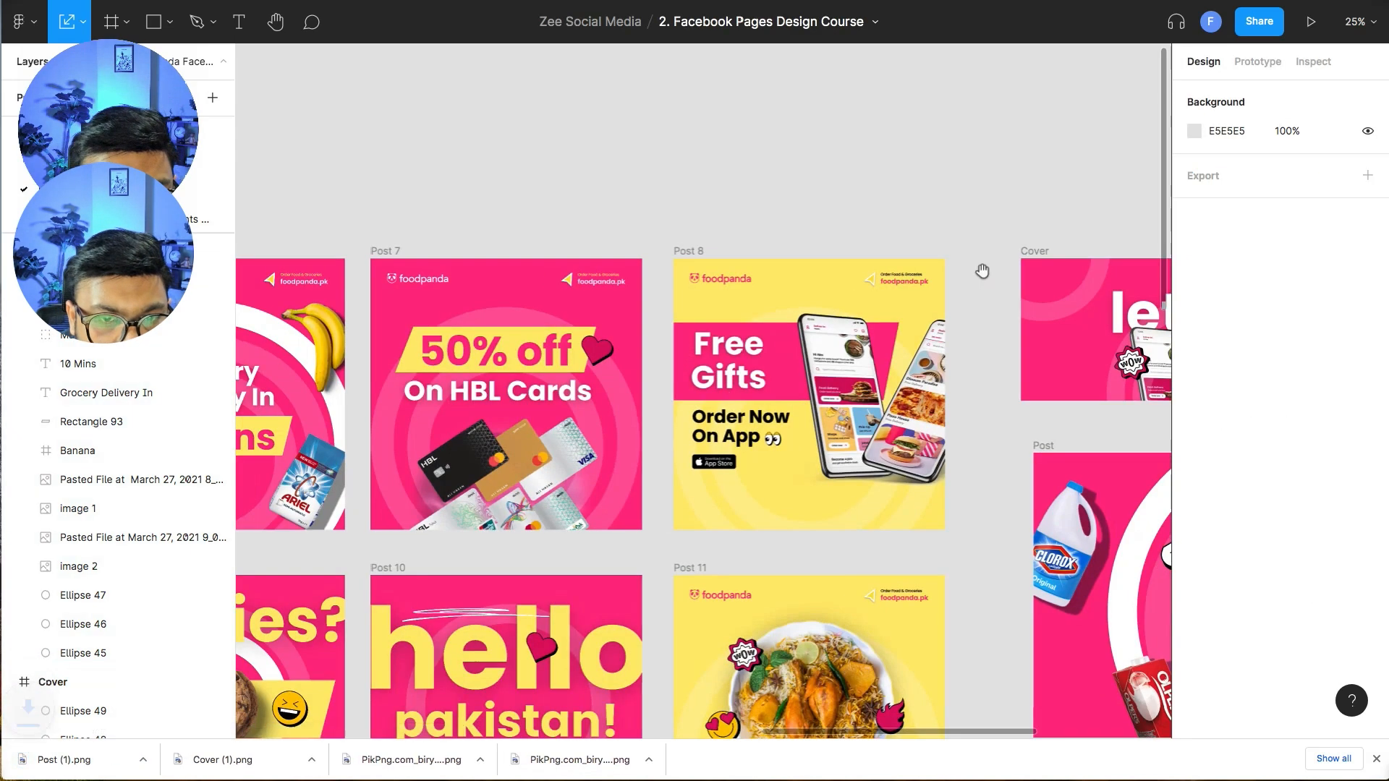
{"action": "left_click_drag", "start_coordinate": [666, 363], "coordinate": [984, 270]}
{"action": "key", "text": "super+minus"}
{"action": "left_click_drag", "start_coordinate": [827, 200], "coordinate": [738, 170]}
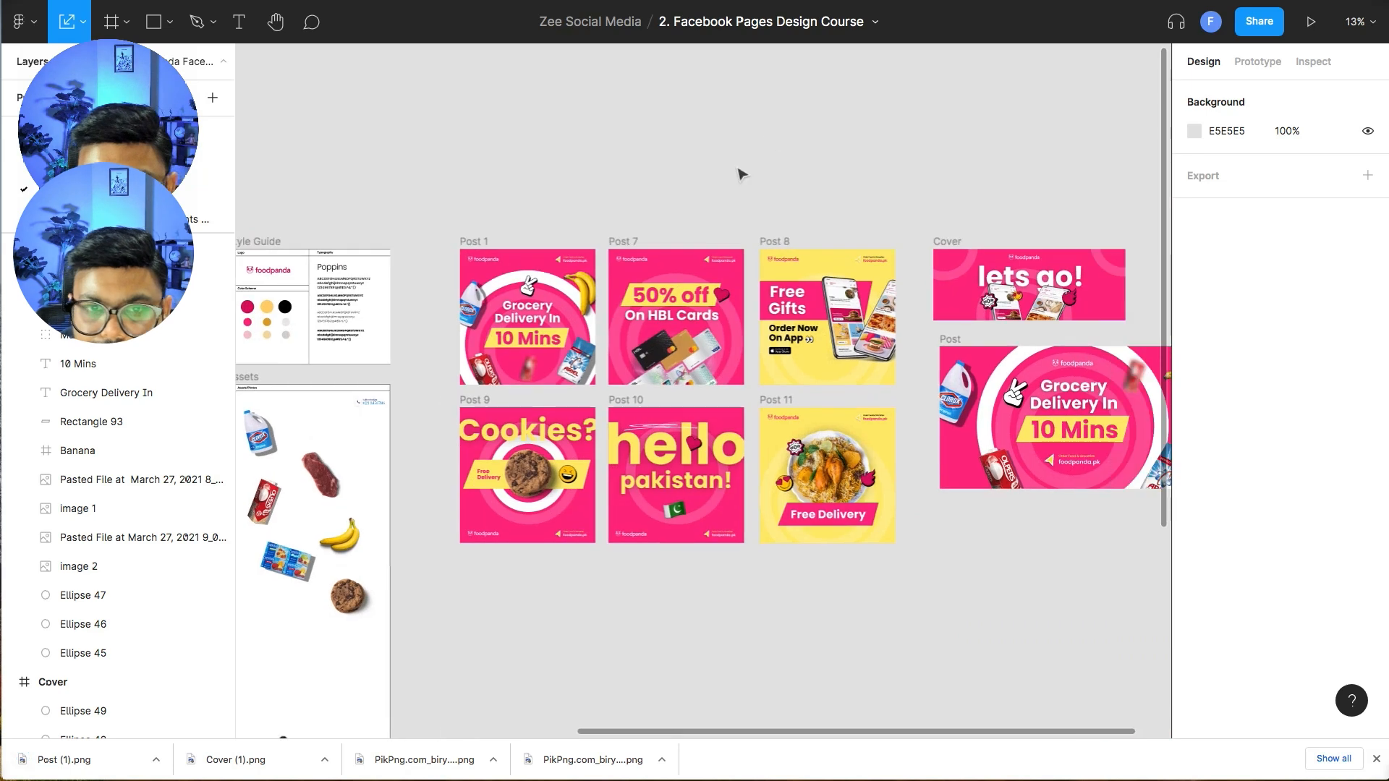
{"action": "left_click_drag", "start_coordinate": [446, 228], "coordinate": [923, 610]}
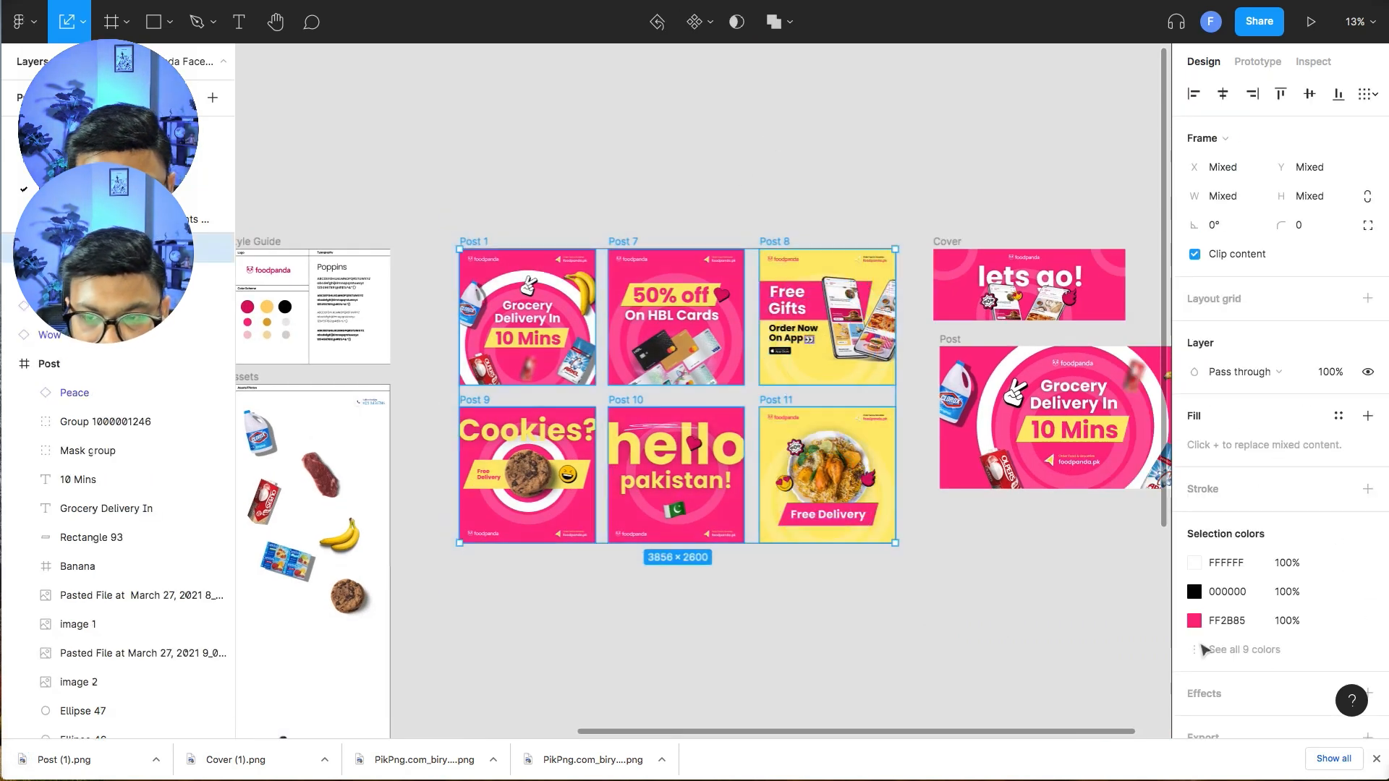
{"action": "scroll", "coordinate": [1241, 675], "scroll_direction": "down", "scroll_amount": 1}
{"action": "left_click", "coordinate": [1367, 676]}
{"action": "scroll", "coordinate": [1258, 659], "scroll_direction": "down", "scroll_amount": 2}
{"action": "left_click", "coordinate": [1247, 671]}
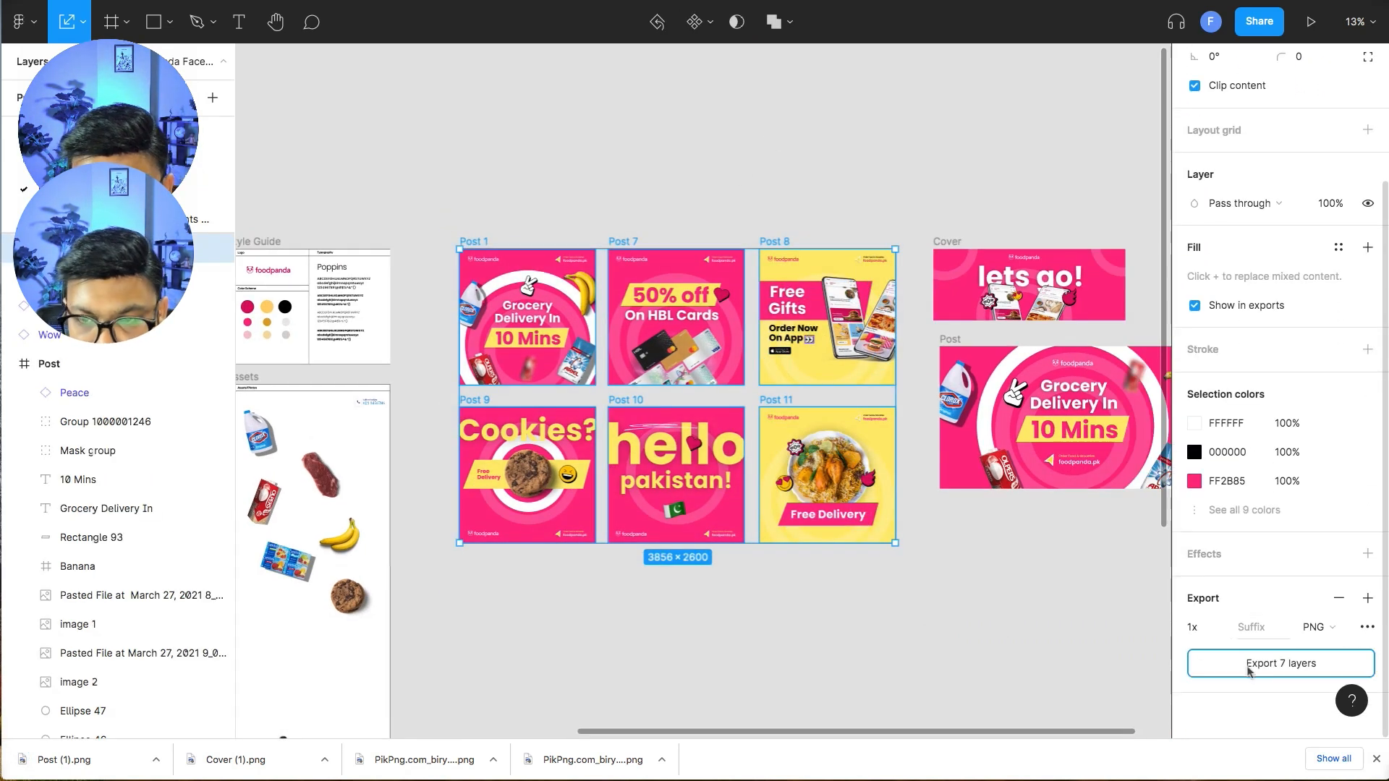
{"action": "left_click", "coordinate": [448, 186]}
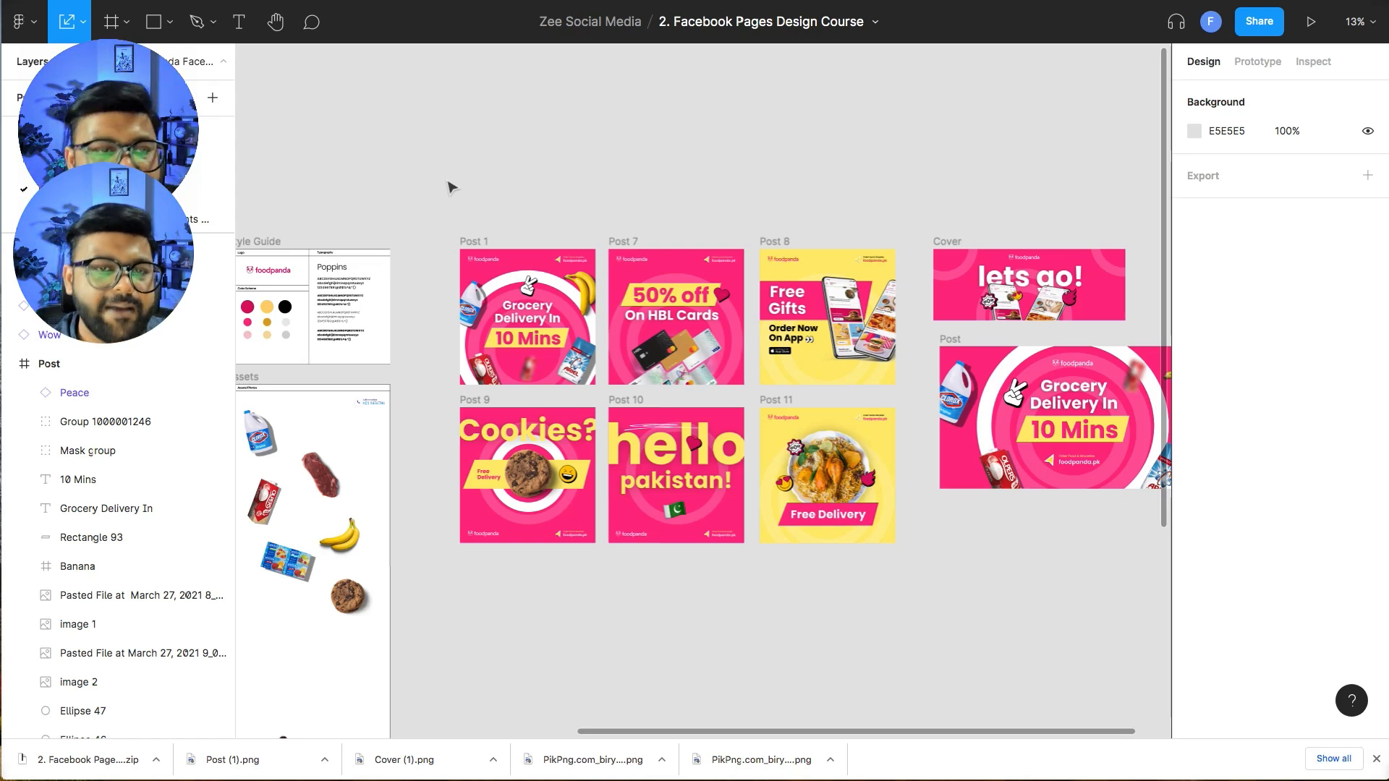
- Hide the black 000000 fill of the cover image in the Facebook Desktop mockup
{"action": "scroll", "coordinate": [738, 159], "scroll_direction": "left", "scroll_amount": 10}
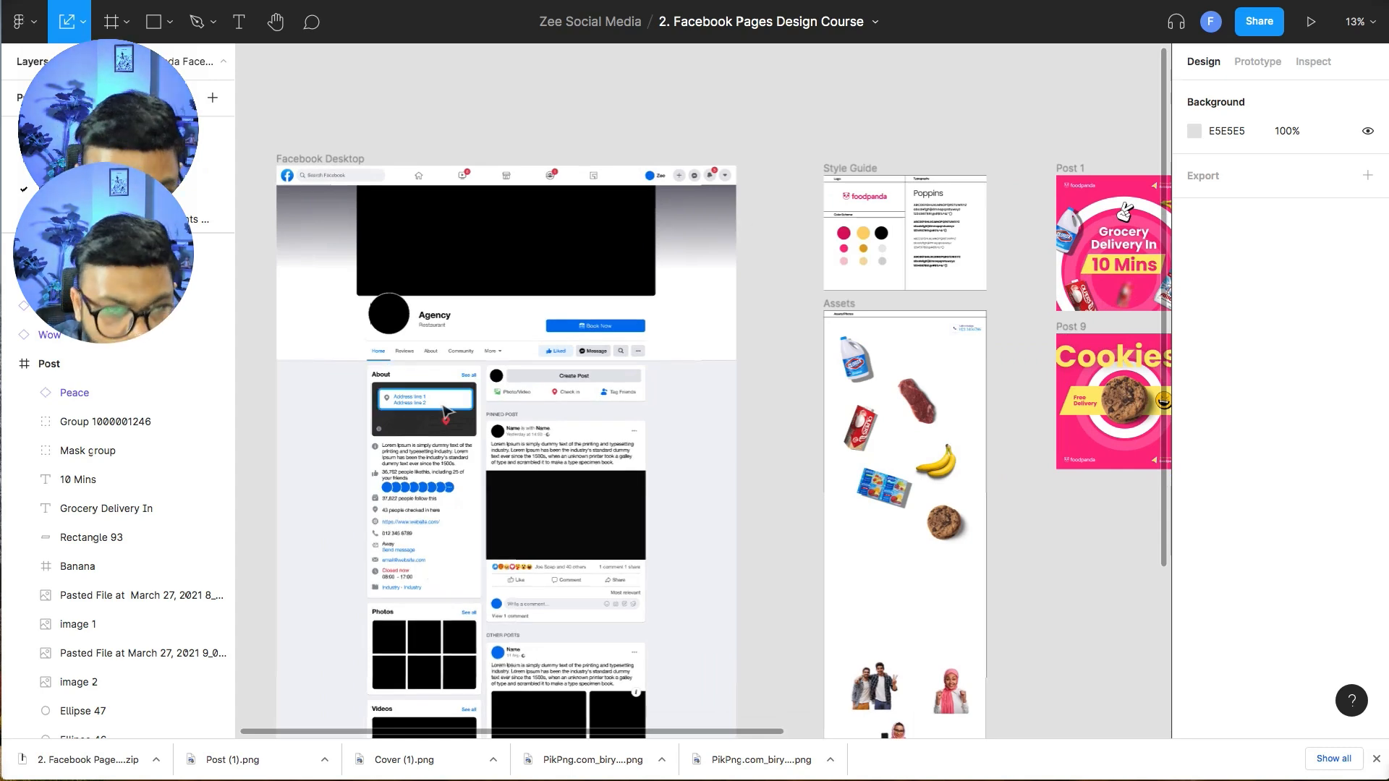
{"action": "key", "text": "super+plus"}
{"action": "scroll", "coordinate": [456, 336], "scroll_direction": "up", "scroll_amount": 3}
{"action": "left_click_drag", "start_coordinate": [442, 348], "coordinate": [823, 326]}
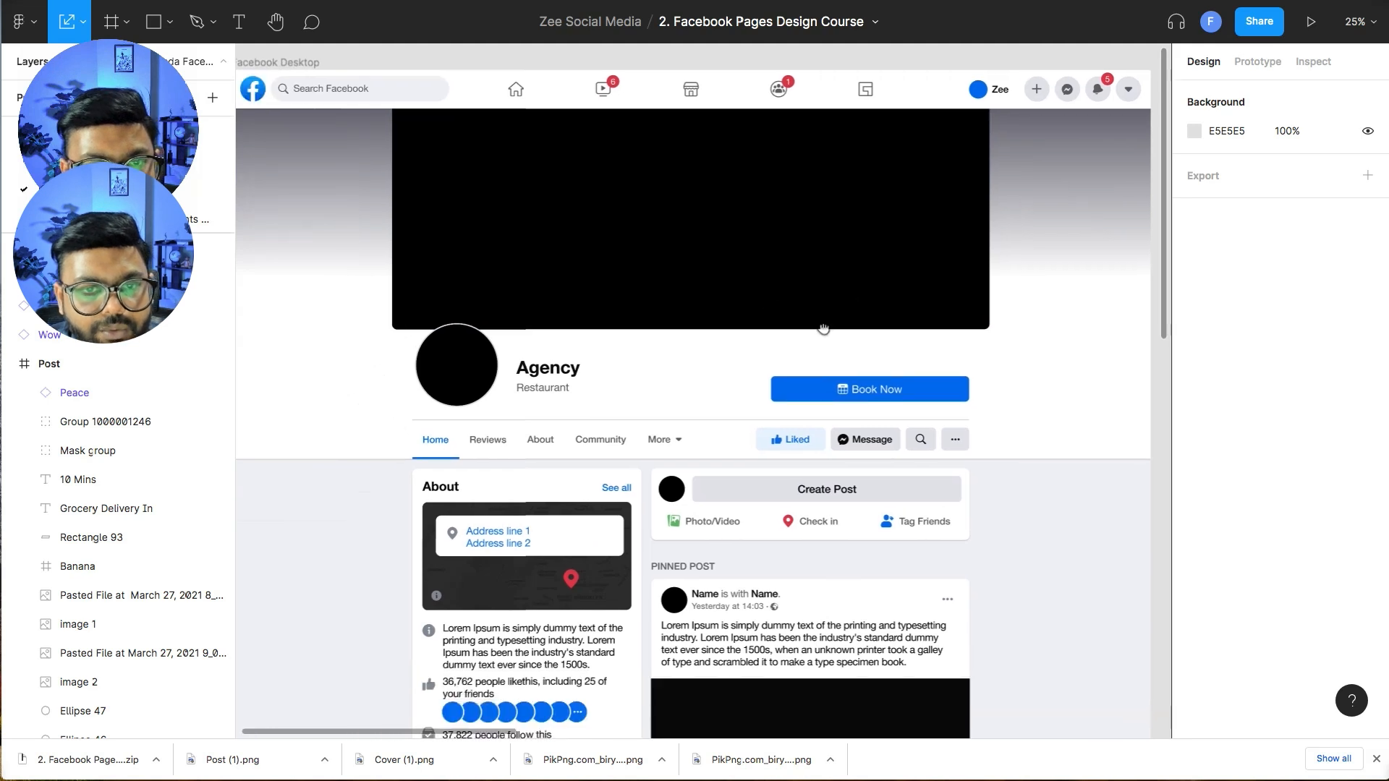
{"action": "left_click", "coordinate": [687, 231]}
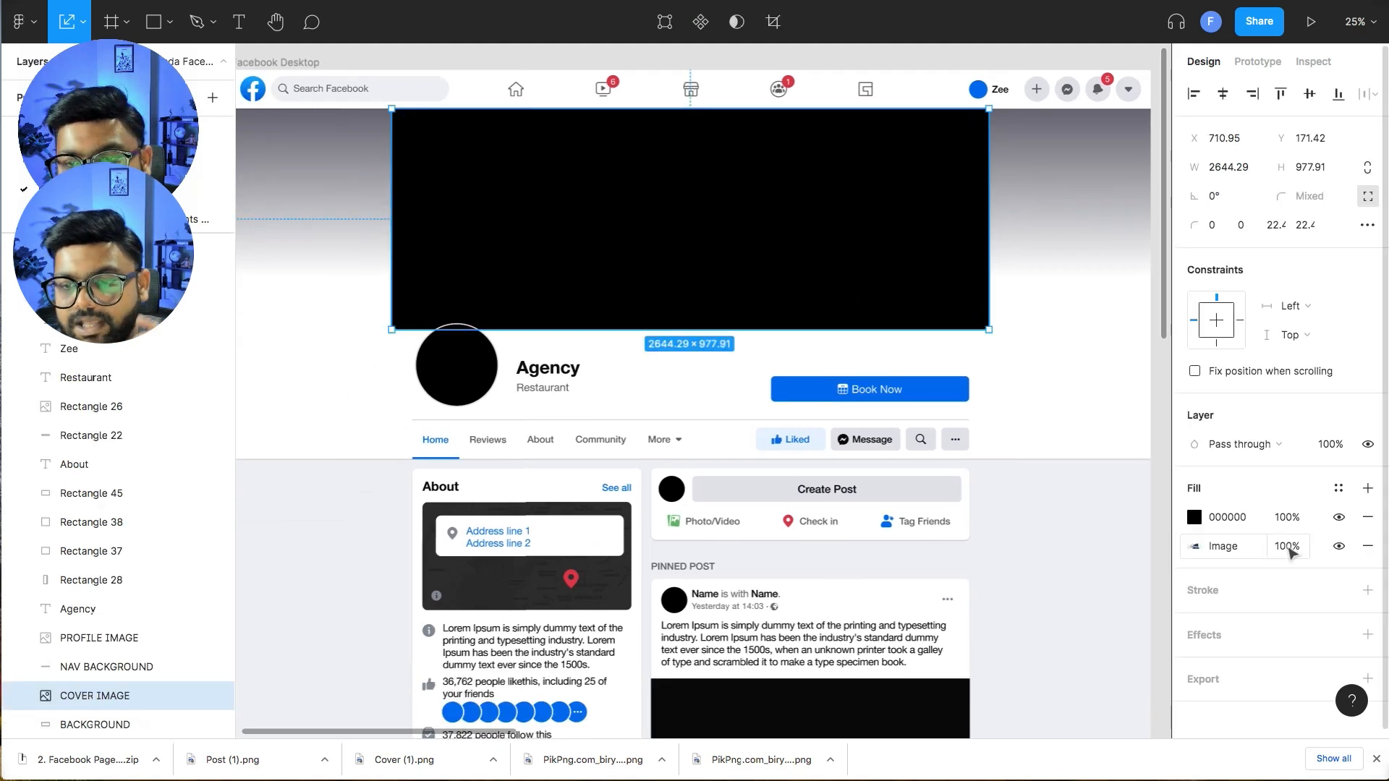
{"action": "left_click", "coordinate": [1194, 549]}
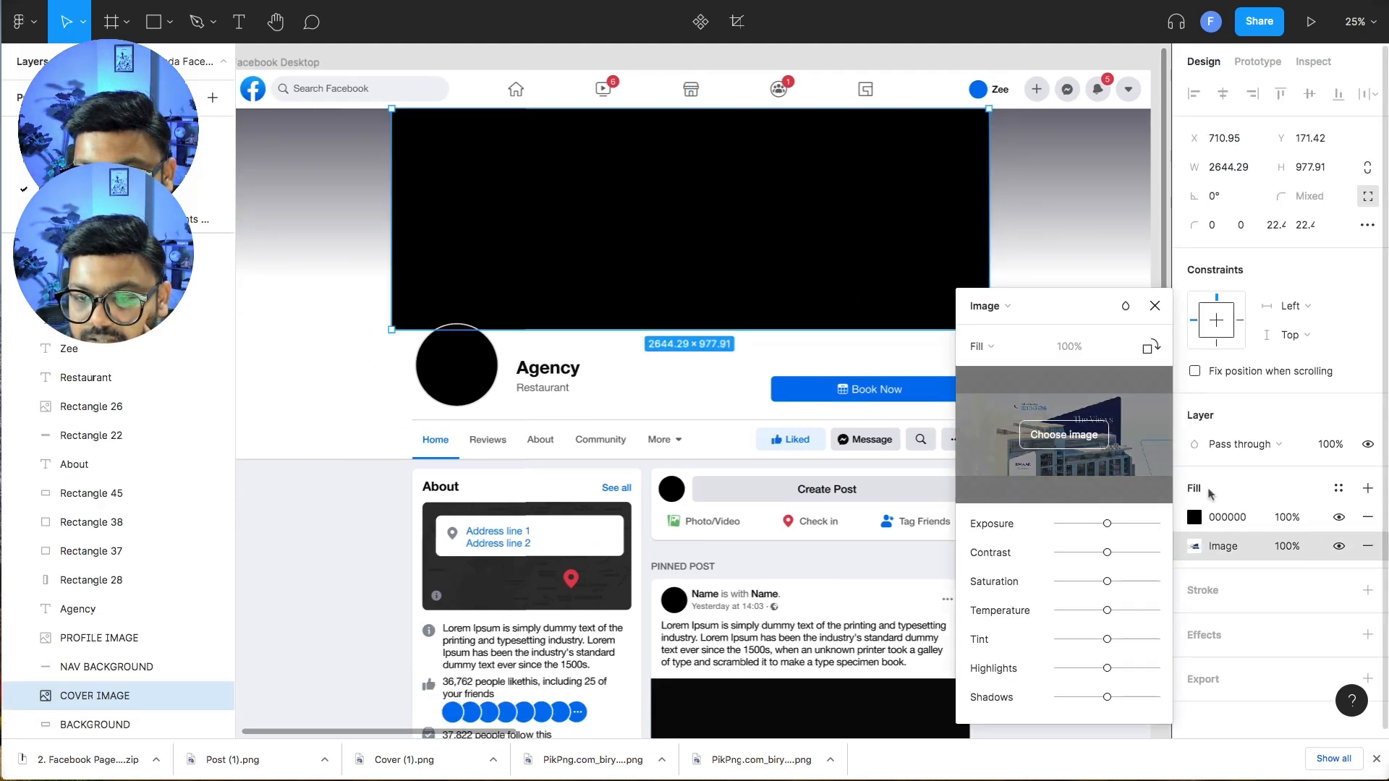
{"action": "left_click", "coordinate": [1361, 530]}
{"action": "left_click", "coordinate": [1339, 516]}
- Replace the mockup's cover image fill with "Cover (1).png" from Downloads
{"action": "left_click", "coordinate": [1194, 546]}
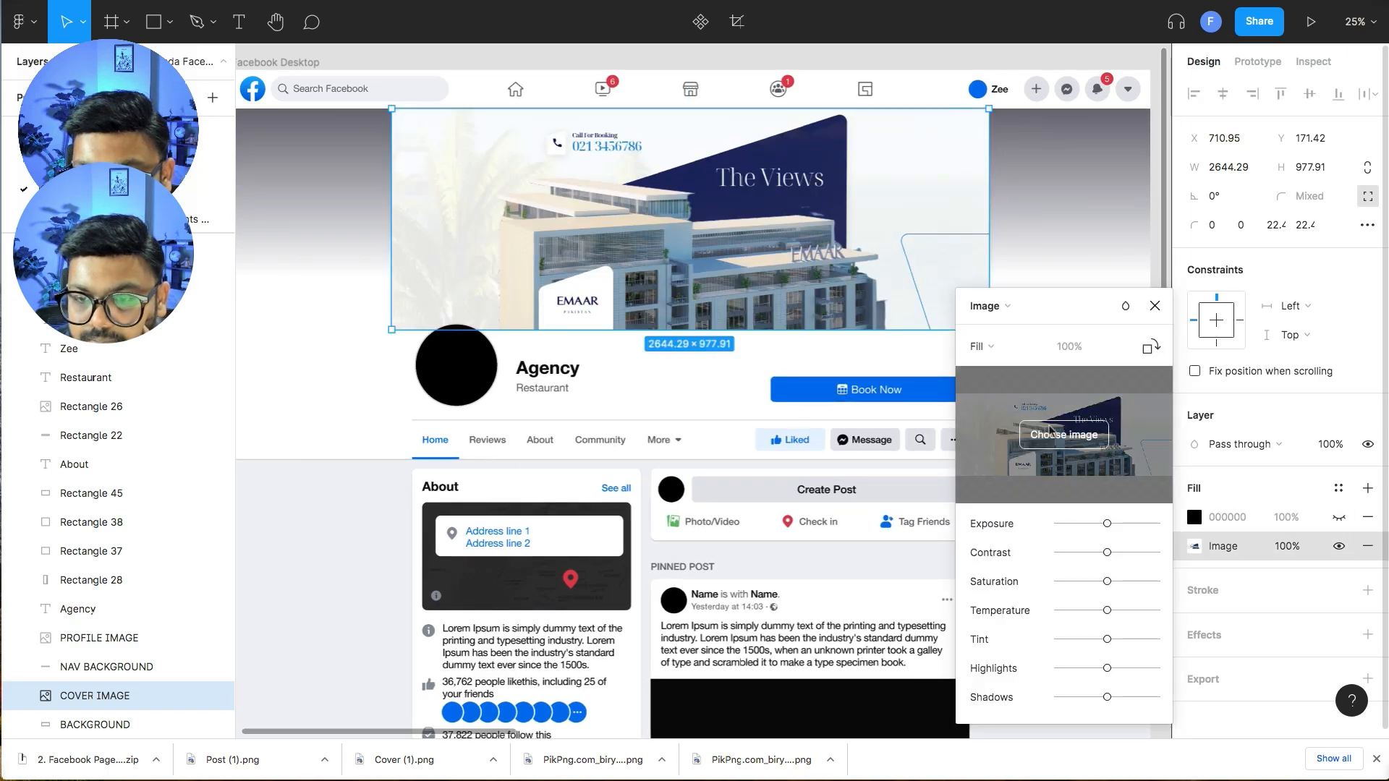
{"action": "left_click", "coordinate": [1063, 434]}
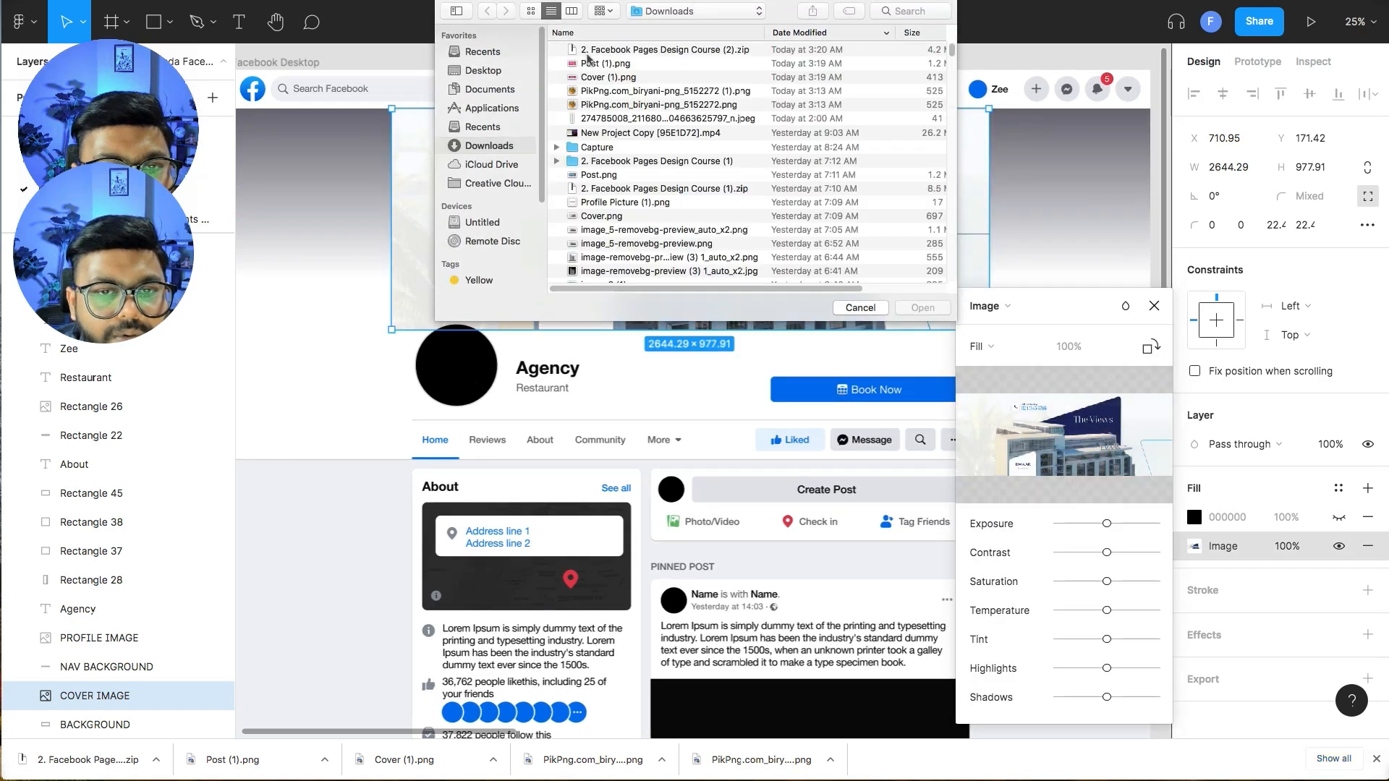
{"action": "double_click", "coordinate": [606, 77]}
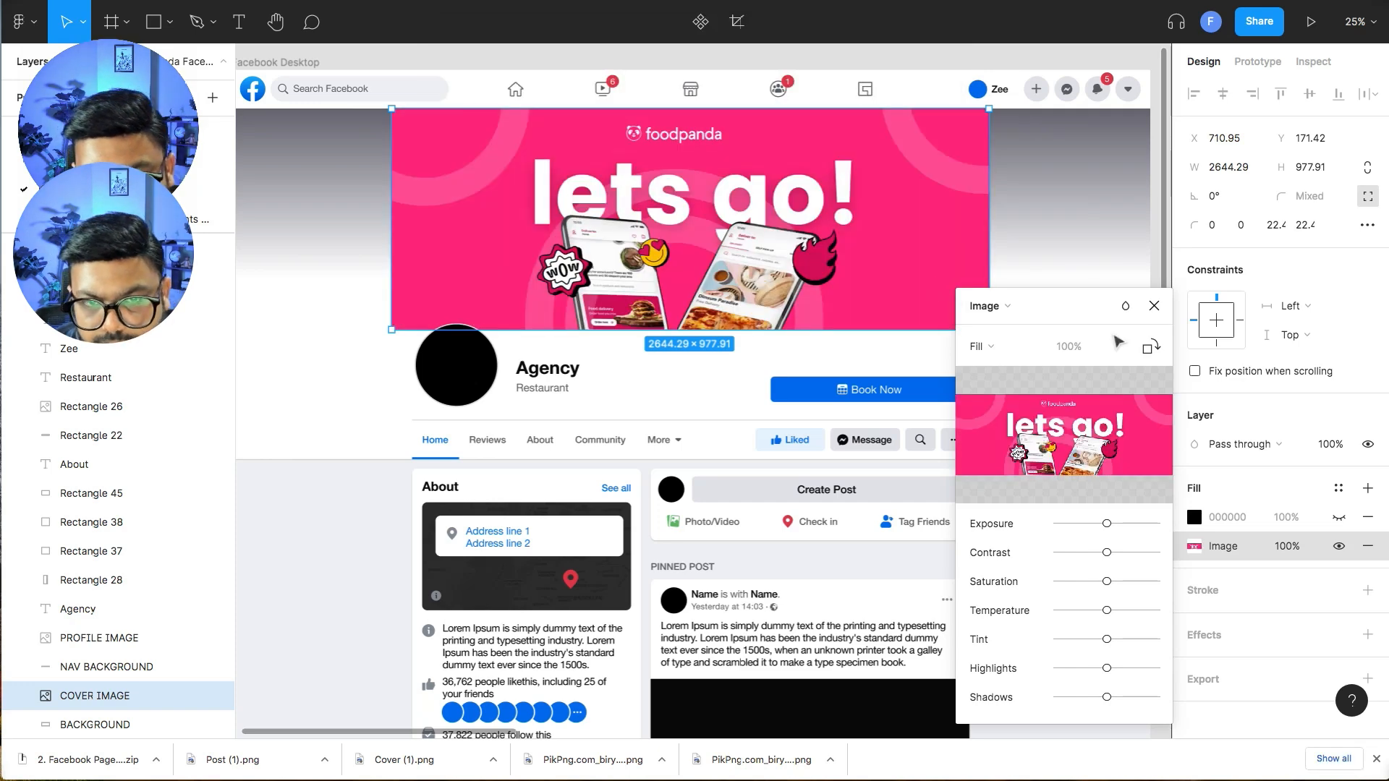
{"action": "left_click", "coordinate": [1131, 269]}
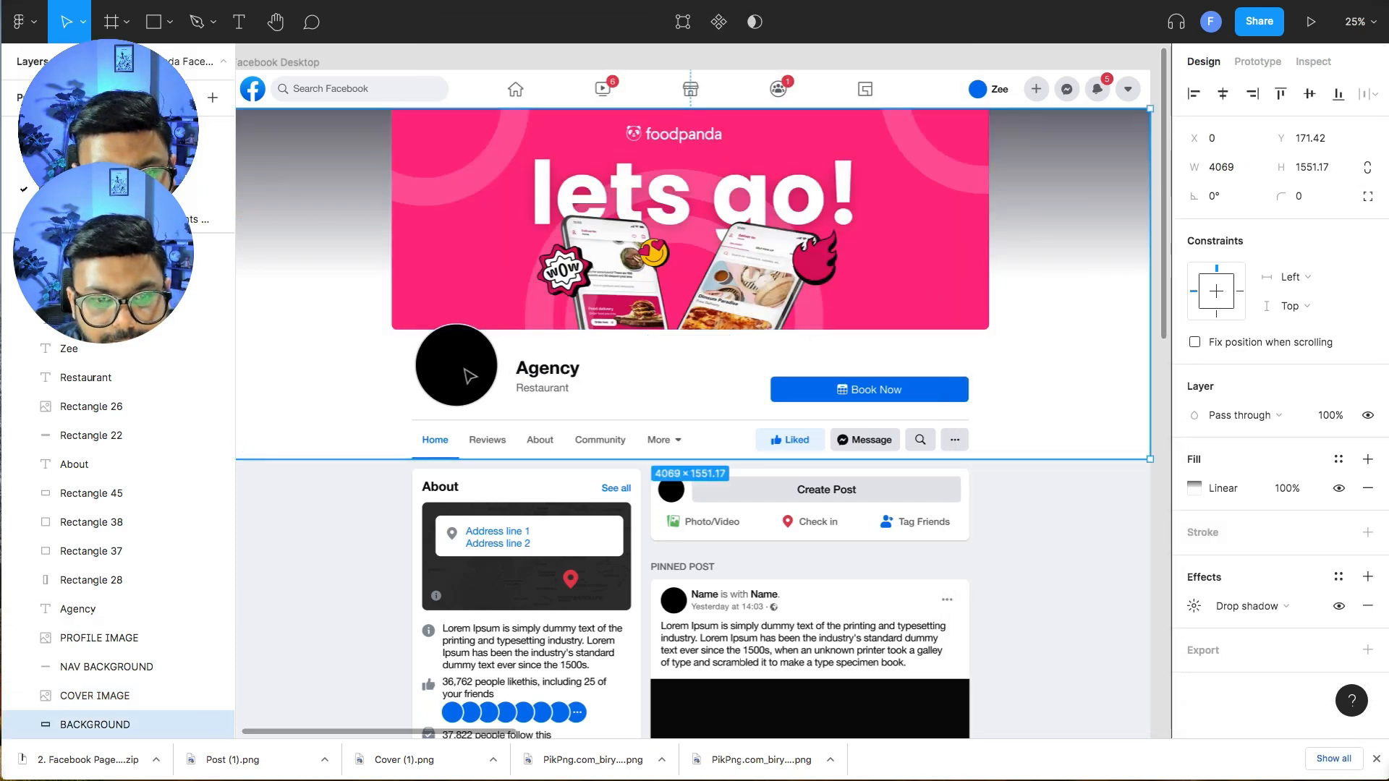
- Hide the black 000000 fill of the round profile image in the Facebook Desktop mockup
{"action": "left_click", "coordinate": [470, 376]}
{"action": "left_click", "coordinate": [1338, 489]}
{"action": "left_click", "coordinate": [1193, 518]}
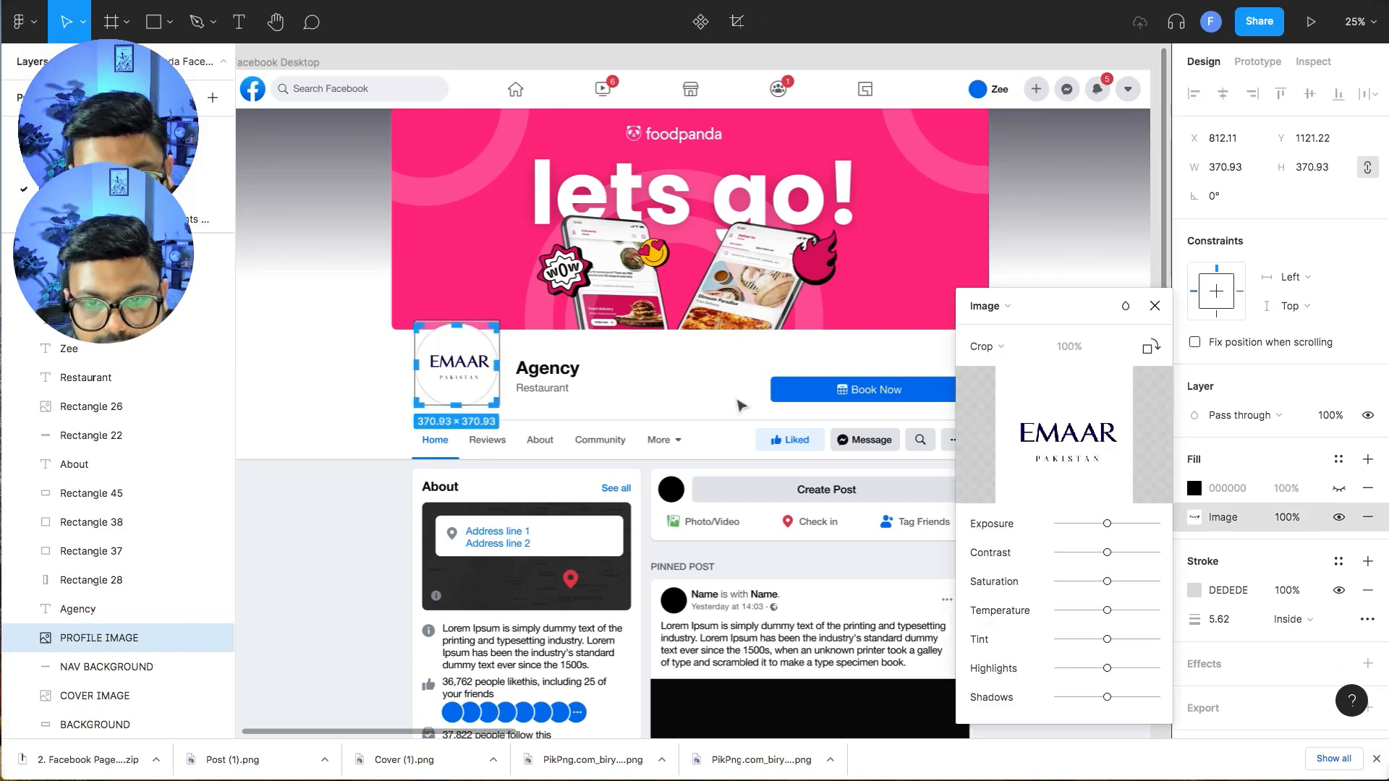
{"action": "left_click", "coordinate": [1063, 435]}
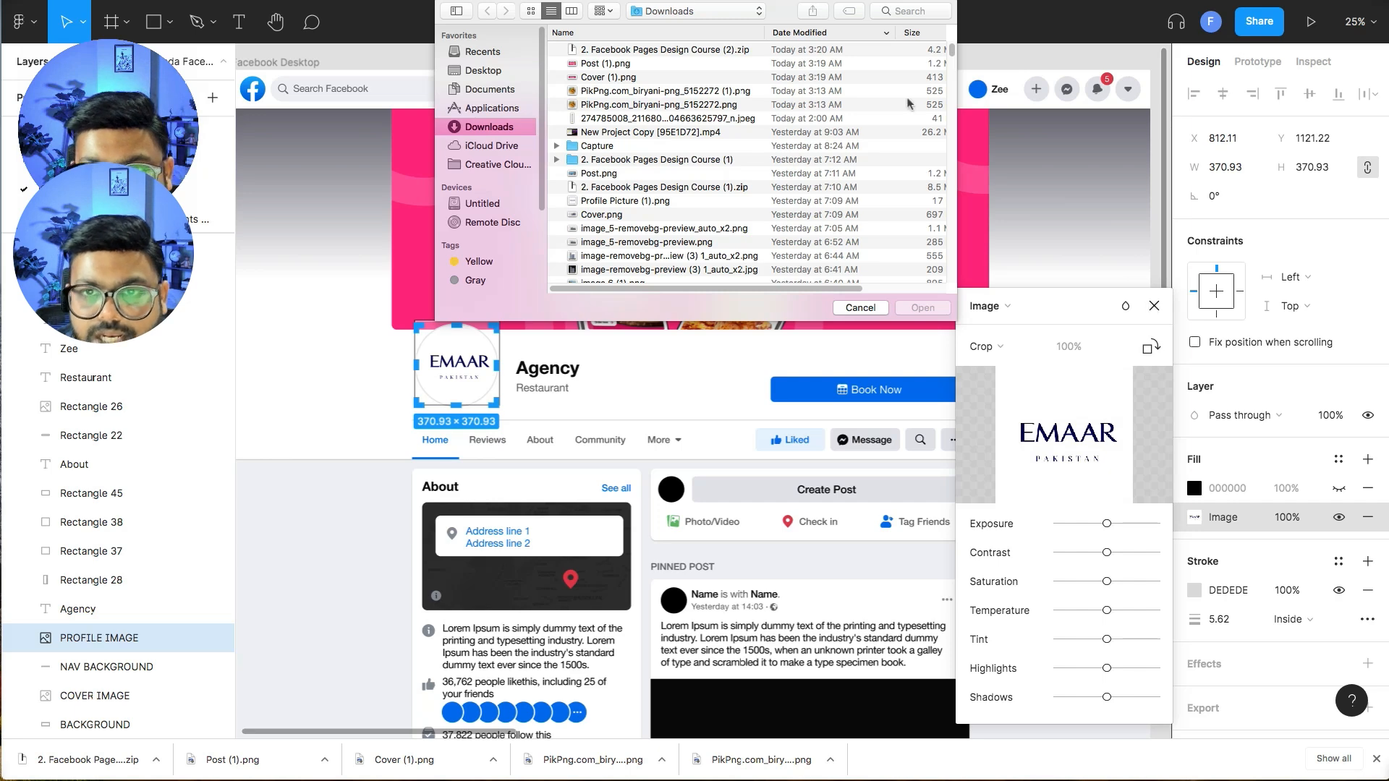
{"action": "left_click", "coordinate": [859, 307]}
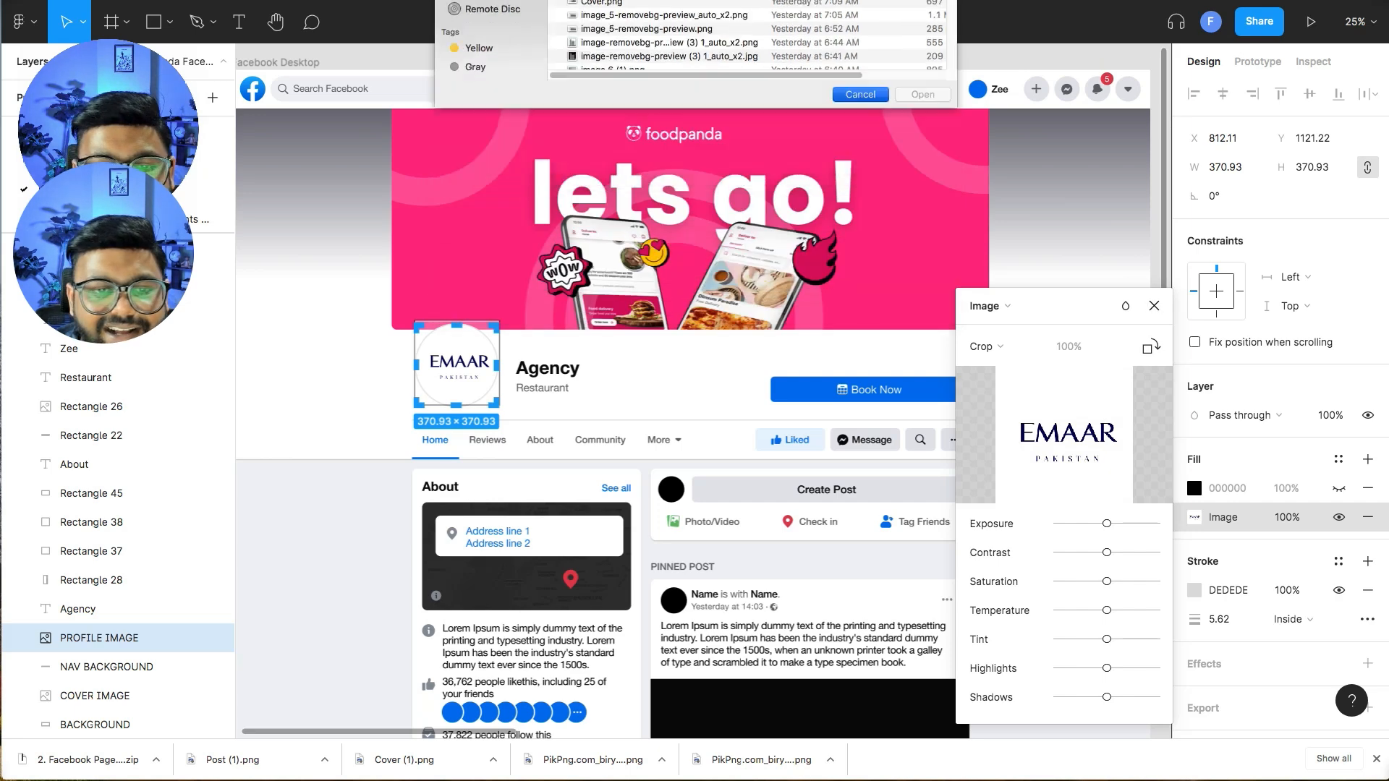
{"action": "left_click", "coordinate": [272, 497]}
- Switch to the foodpanda Facebook page and copy its full-size profile picture
{"action": "scroll", "coordinate": [272, 498], "scroll_direction": "down", "scroll_amount": 5}
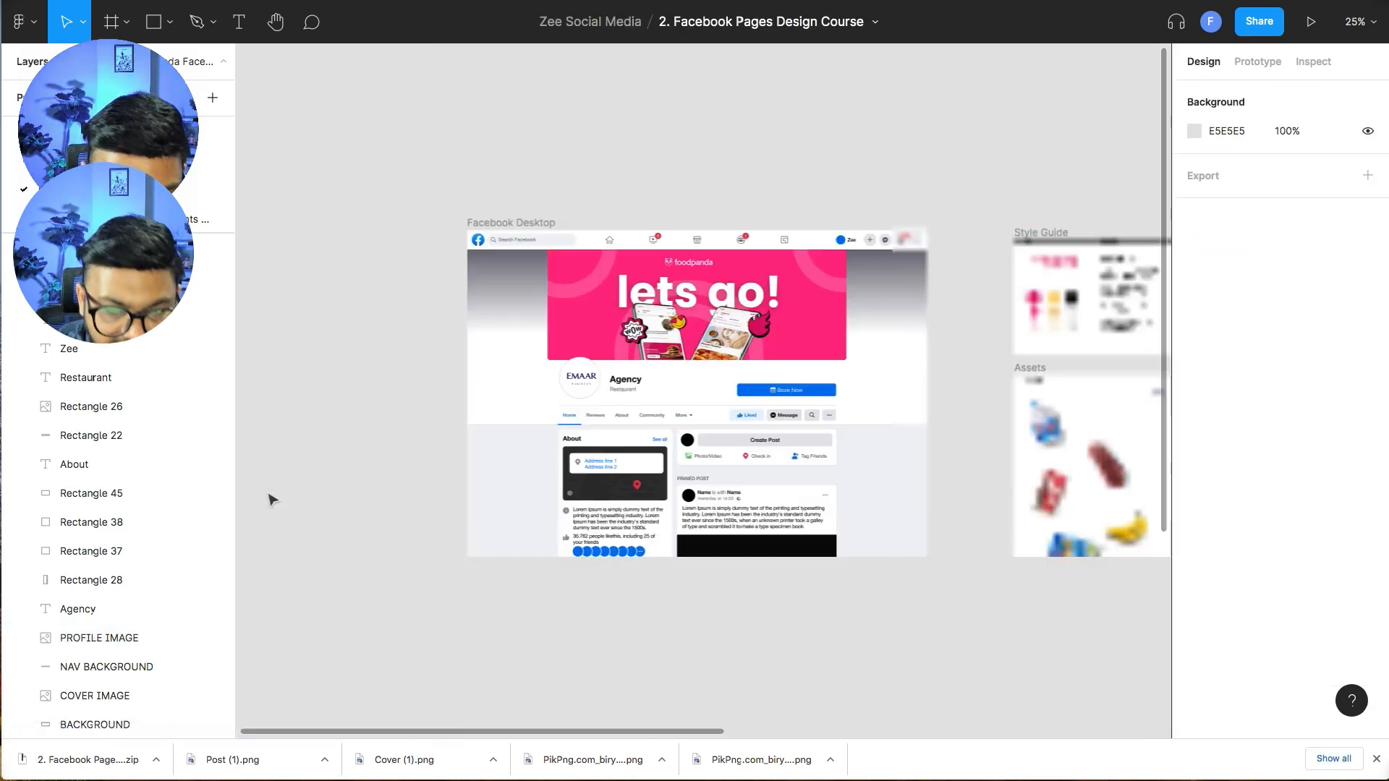
{"action": "scroll", "coordinate": [924, 400], "scroll_direction": "right", "scroll_amount": 10}
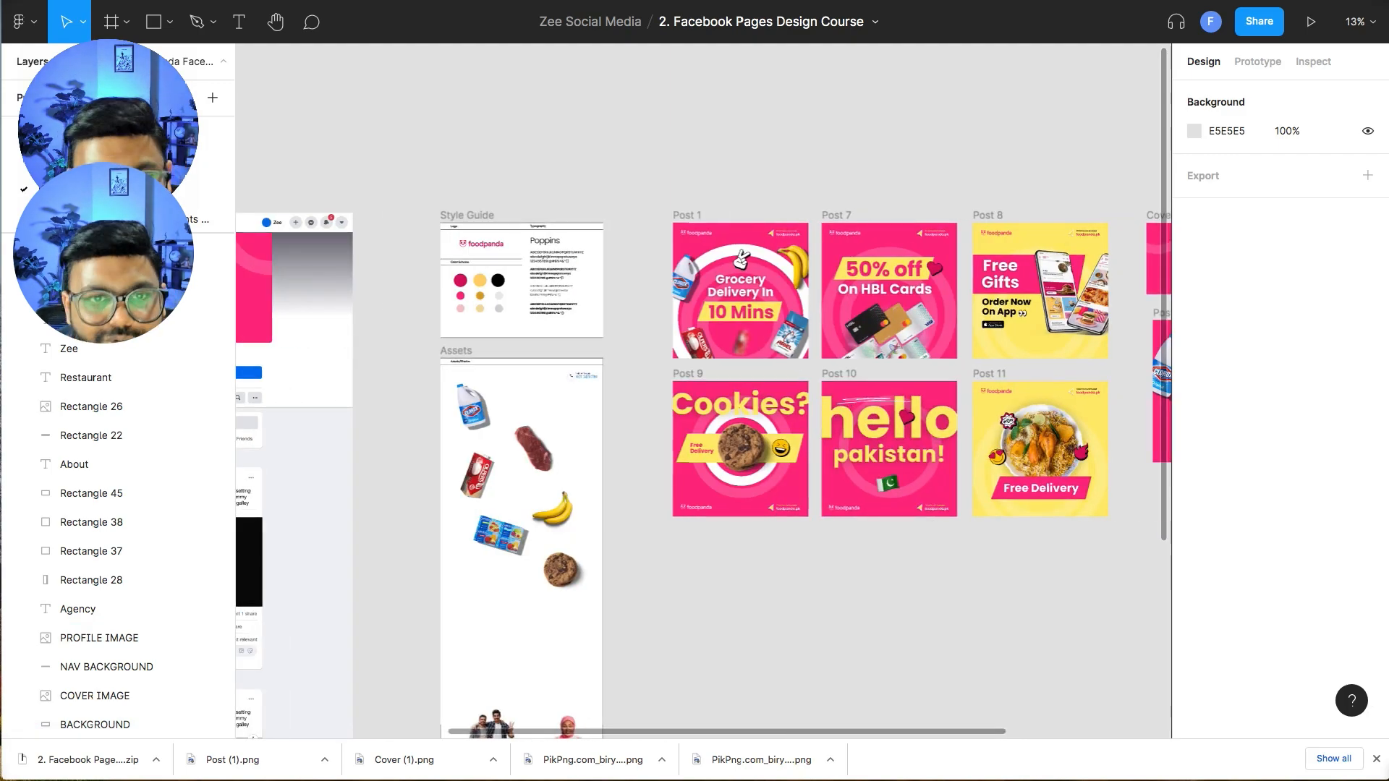
{"action": "key", "text": "ctrl+Tab"}
{"action": "scroll", "coordinate": [421, 251], "scroll_direction": "up", "scroll_amount": 20}
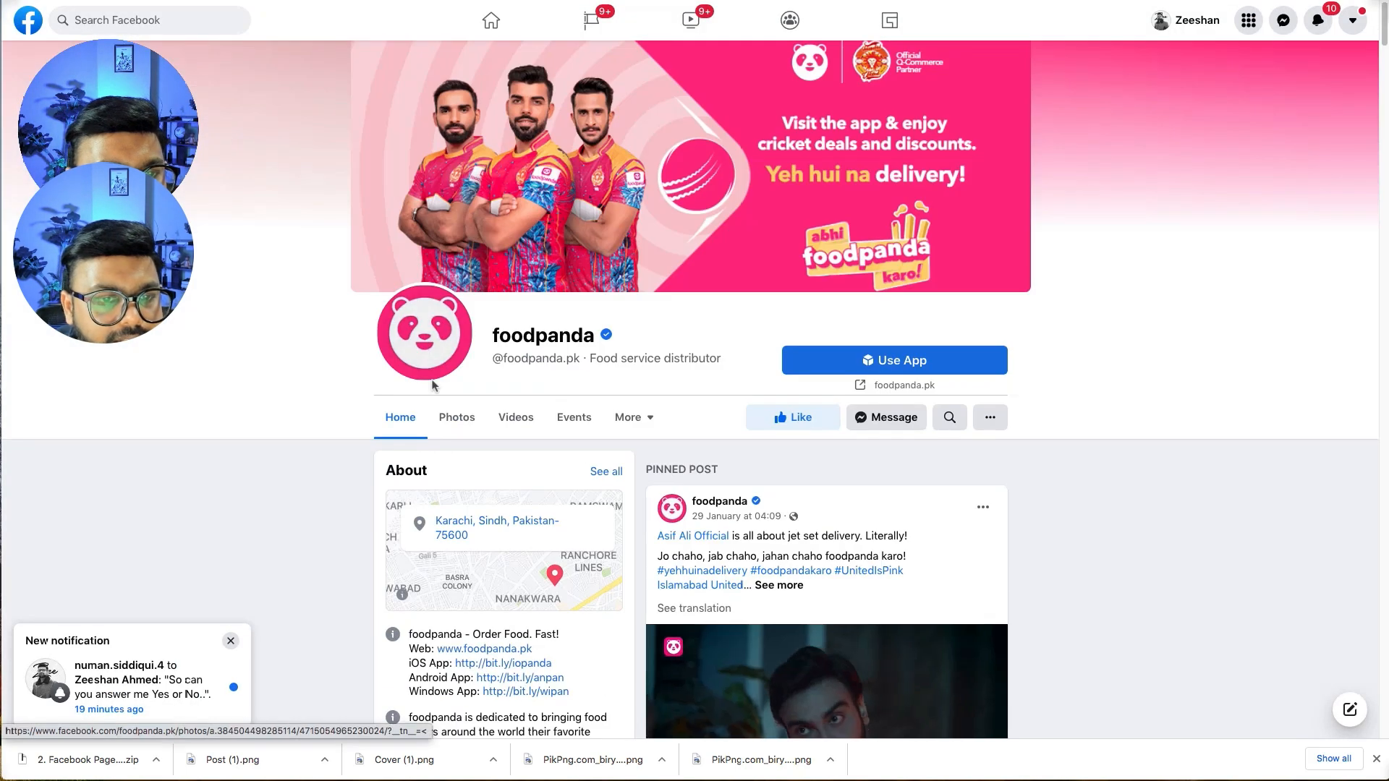
{"action": "left_click", "coordinate": [432, 384]}
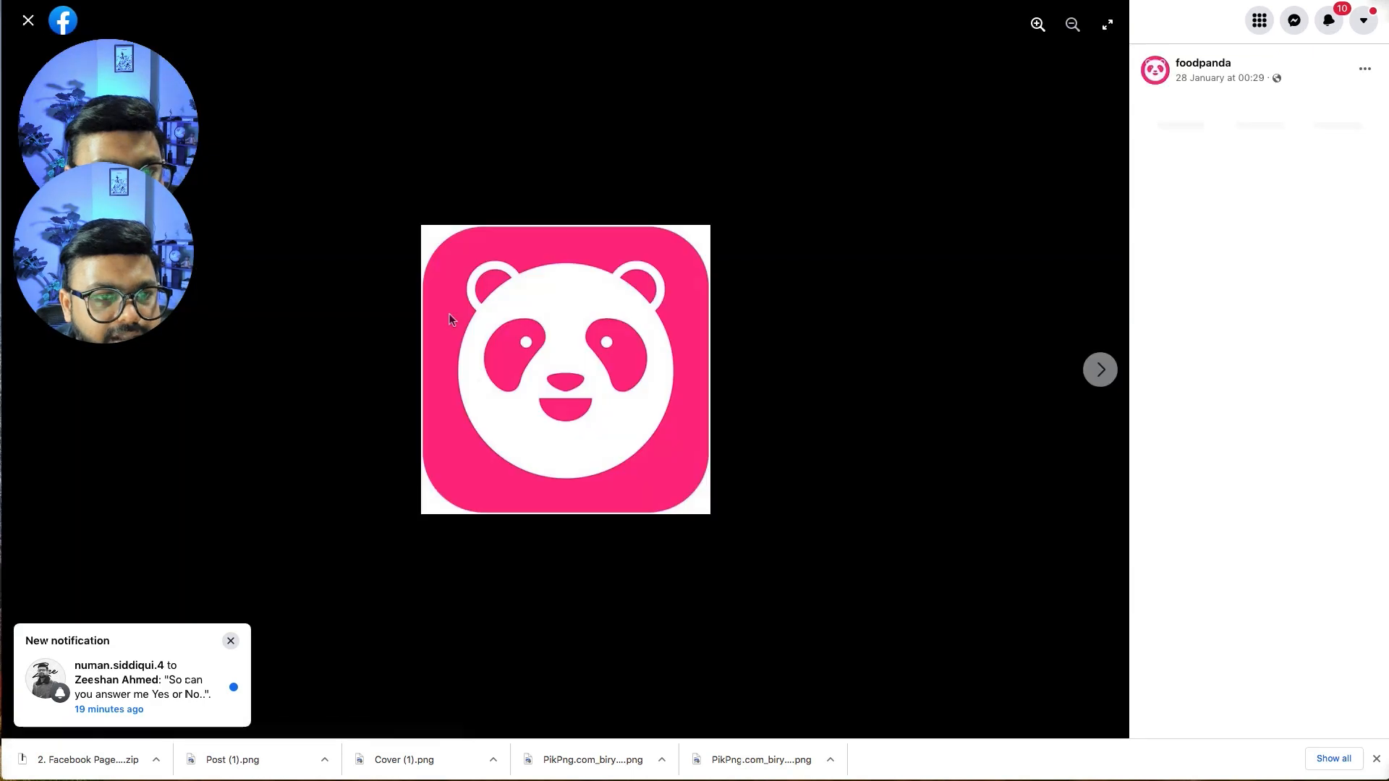
{"action": "right_click", "coordinate": [520, 303]}
{"action": "left_click", "coordinate": [559, 338]}
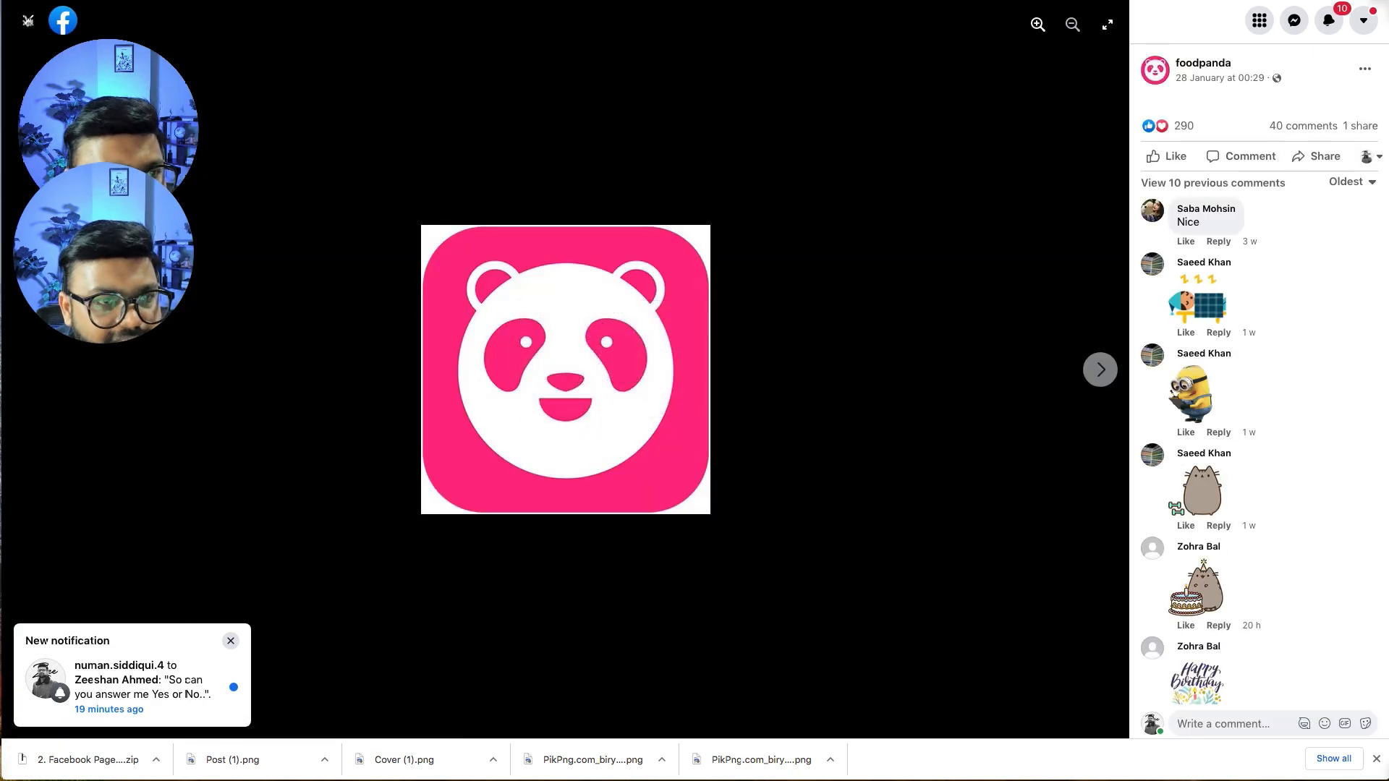
{"action": "left_click", "coordinate": [28, 20]}
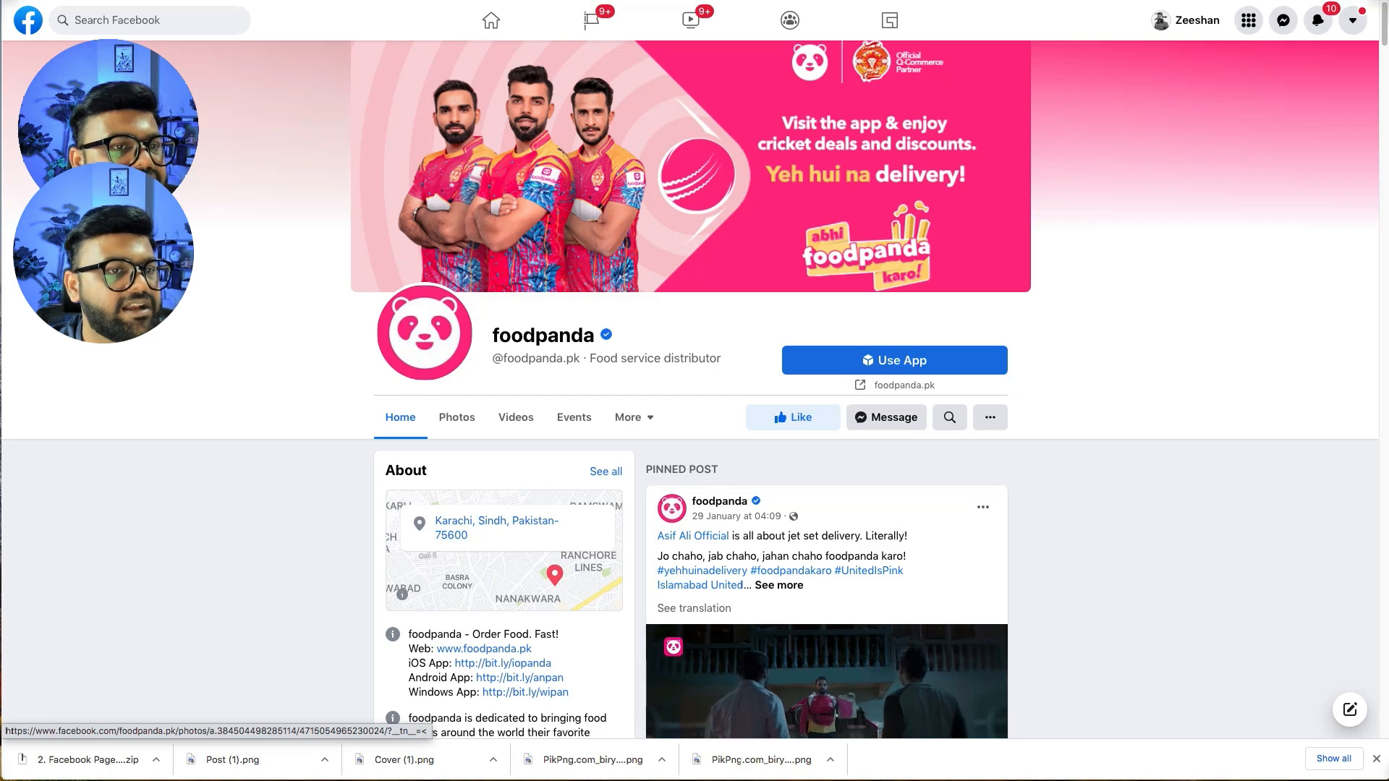
- Return to the Figma design file and draw a 468 × 468 frame above the Style Guide
{"action": "key", "text": "ctrl+Tab"}
{"action": "scroll", "coordinate": [587, 193], "scroll_direction": "up", "scroll_amount": 5}
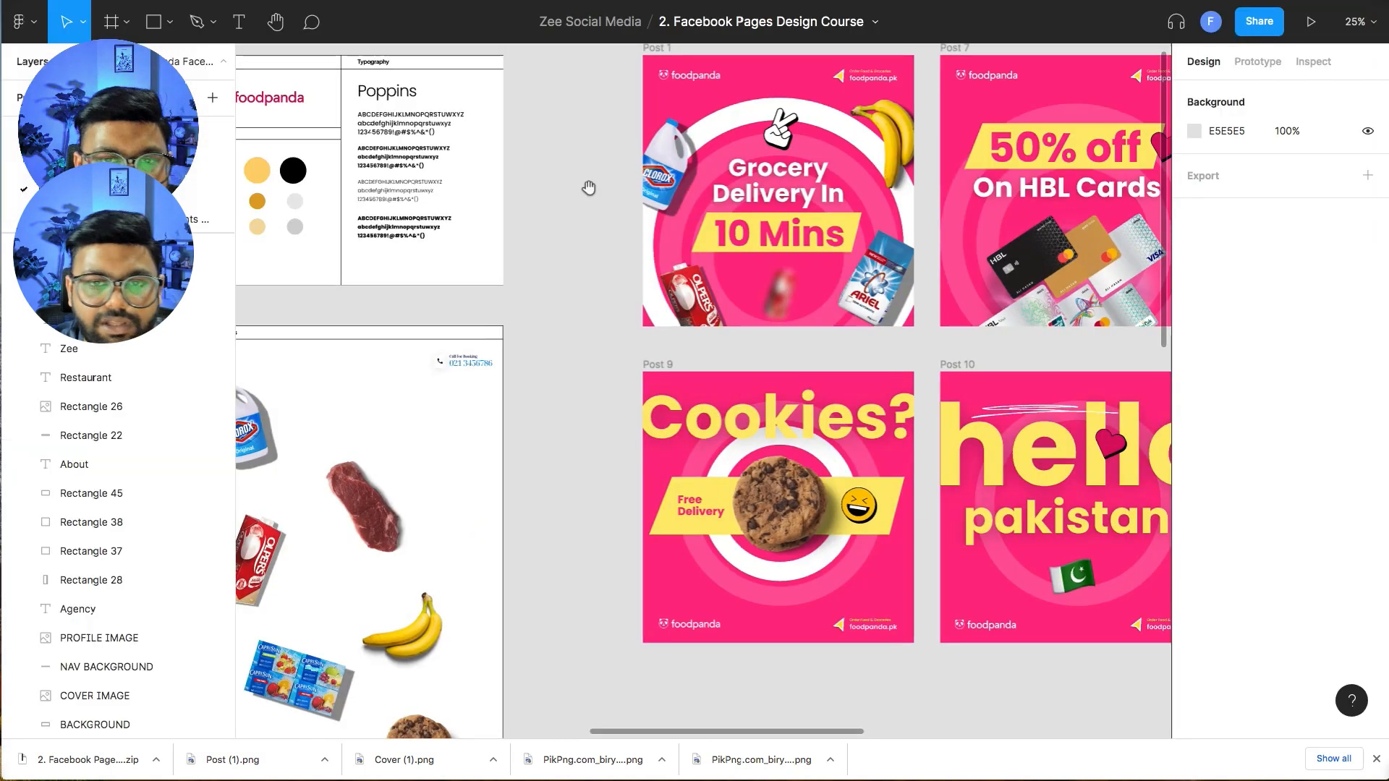
{"action": "scroll", "coordinate": [645, 362], "scroll_direction": "left", "scroll_amount": 5}
{"action": "scroll", "coordinate": [692, 282], "scroll_direction": "up", "scroll_amount": 3}
{"action": "scroll", "coordinate": [692, 282], "scroll_direction": "right", "scroll_amount": 3}
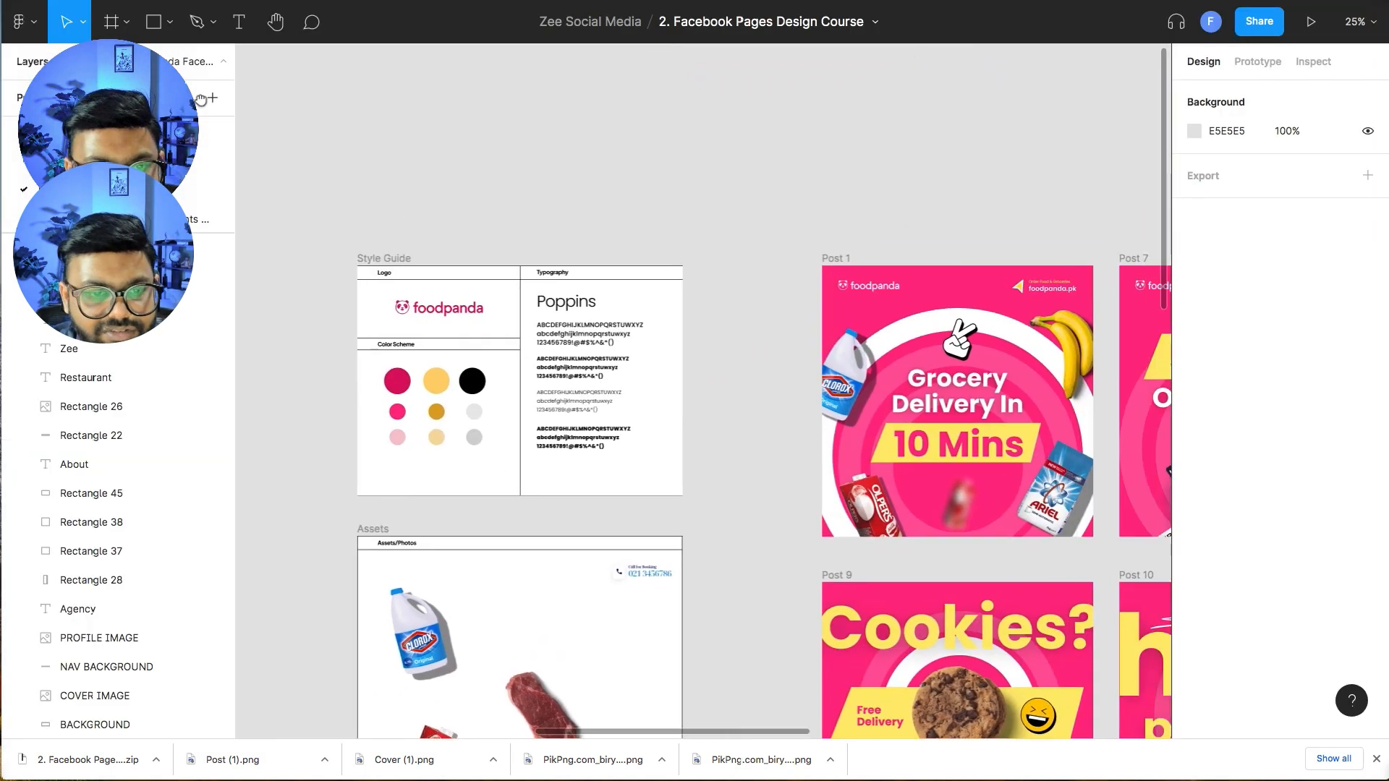
{"action": "left_click", "coordinate": [125, 24]}
{"action": "left_click_drag", "start_coordinate": [126, 110], "coordinate": [126, 113]}
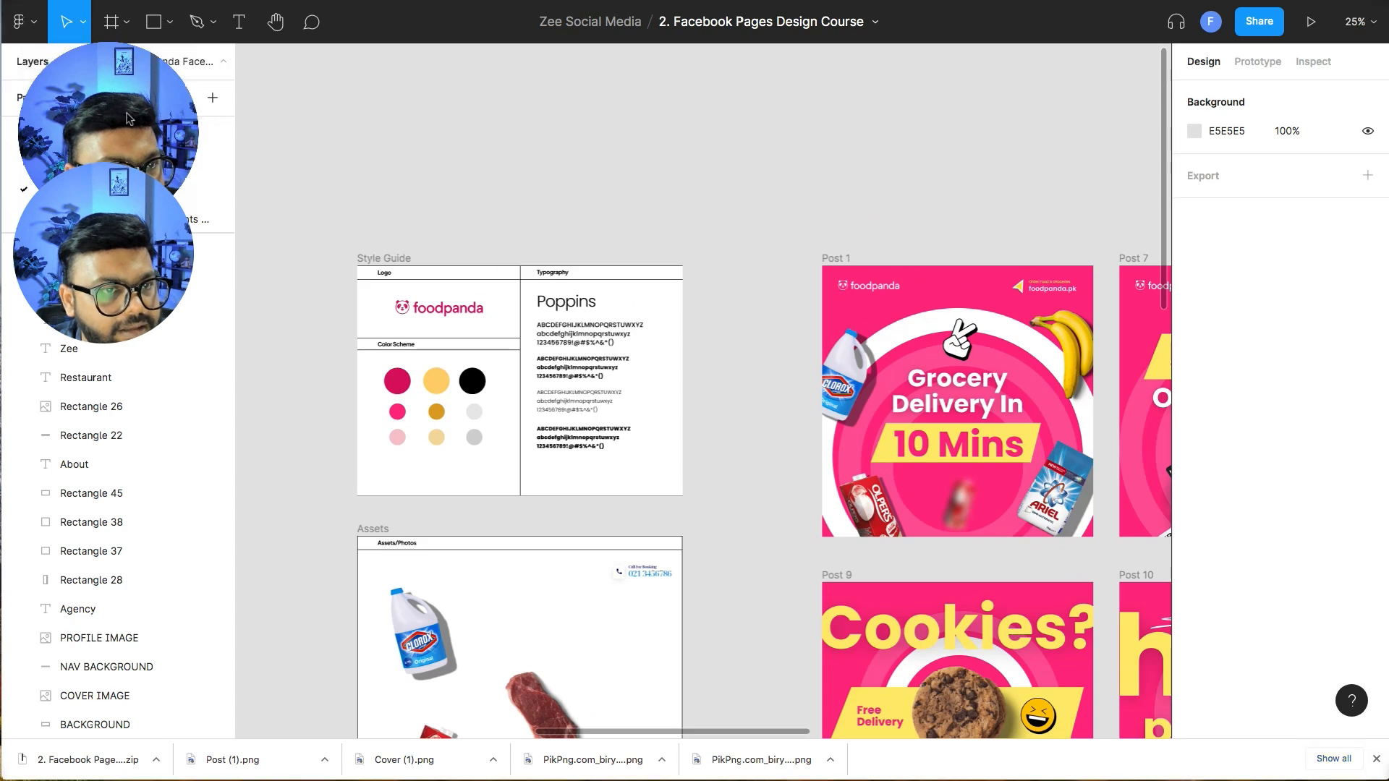
{"action": "left_click", "coordinate": [109, 66]}
{"action": "left_click_drag", "start_coordinate": [519, 97], "coordinate": [625, 202]}
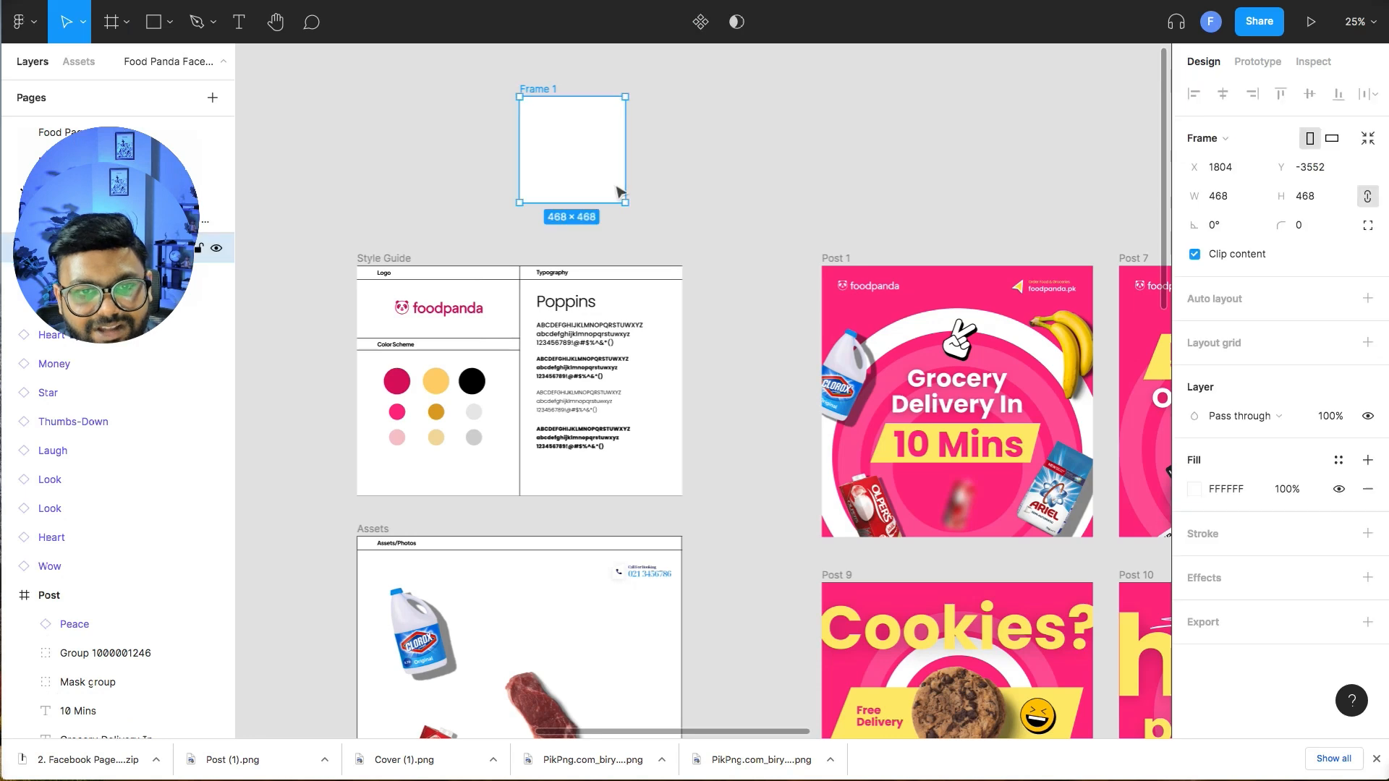
- Paste the panda picture into the new frame and fill the frame with its pink, FF2B85
{"action": "key", "text": "ctrl+v"}
{"action": "left_click", "coordinate": [542, 93]}
{"action": "key", "text": "i"}
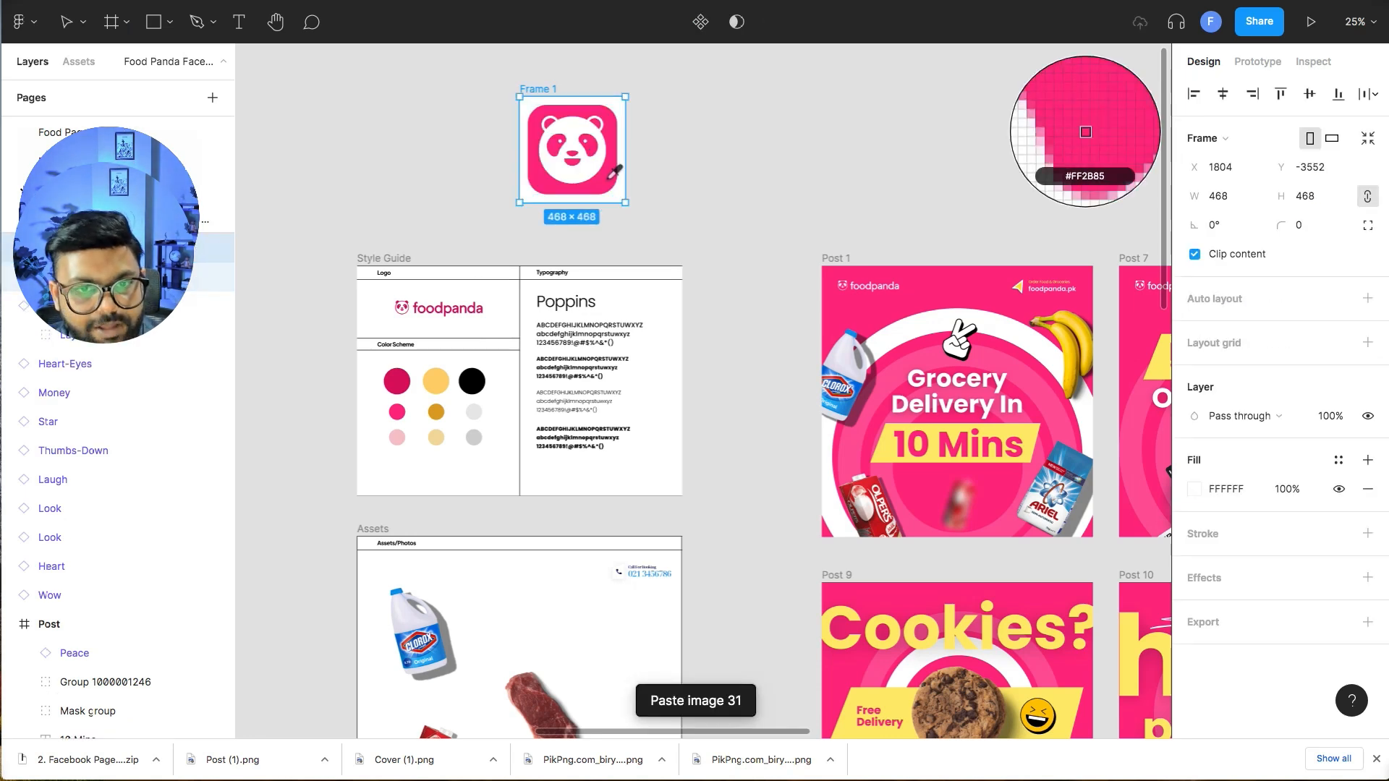
{"action": "left_click", "coordinate": [613, 163]}
{"action": "left_click", "coordinate": [719, 167]}
- Crop the panda image's edges to 340 × 344 and place it at X 60, Y 64 in the frame
{"action": "left_click", "coordinate": [609, 136]}
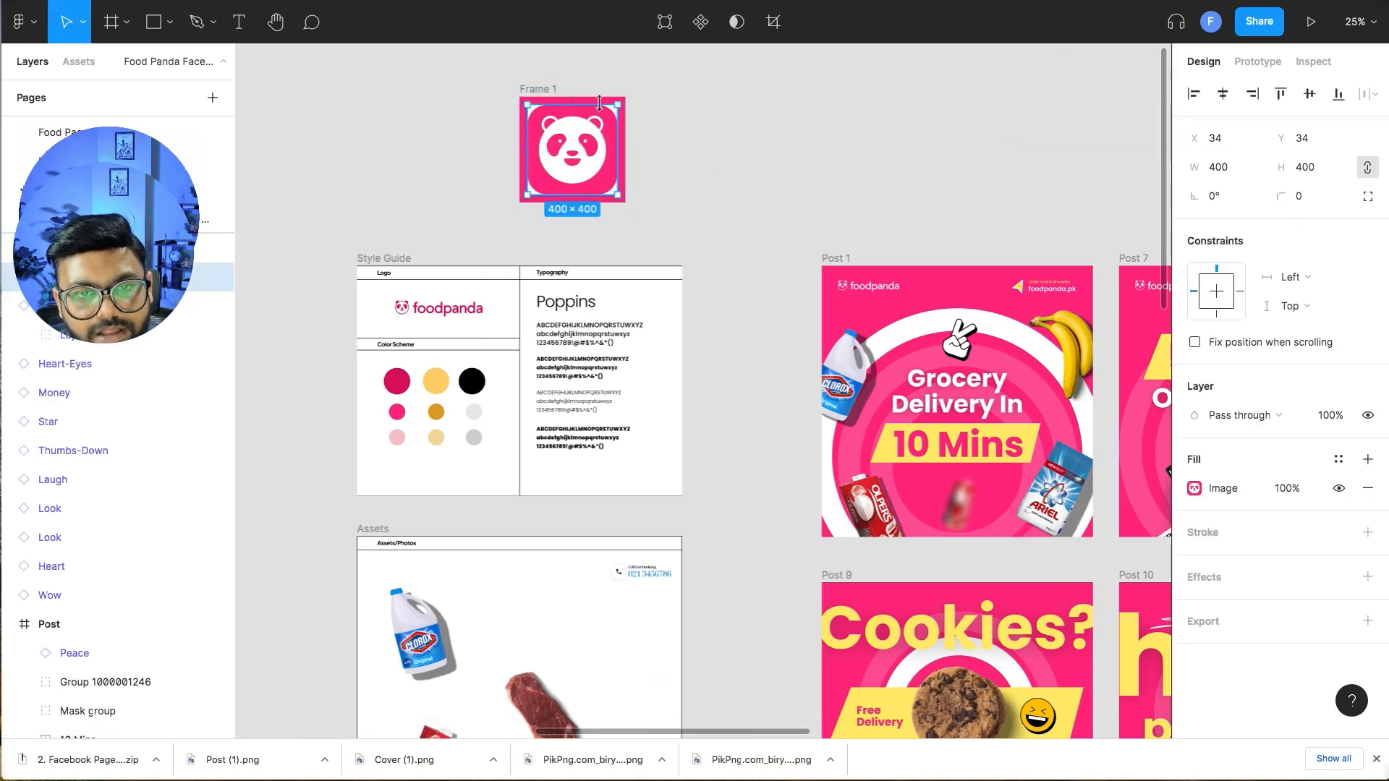
{"action": "left_click_drag", "start_coordinate": [599, 107], "coordinate": [599, 110]}
{"action": "left_click_drag", "start_coordinate": [595, 208], "coordinate": [613, 156]}
{"action": "left_click_drag", "start_coordinate": [532, 147], "coordinate": [536, 147]}
{"action": "left_click", "coordinate": [691, 156]}
{"action": "left_click", "coordinate": [573, 154]}
{"action": "key", "text": "Down"}
{"action": "key", "text": "Down"}
{"action": "key", "text": "Down"}
{"action": "key", "text": "Down"}
{"action": "key", "text": "Down"}
{"action": "key", "text": "Down"}
{"action": "key", "text": "Down"}
{"action": "key", "text": "Down"}
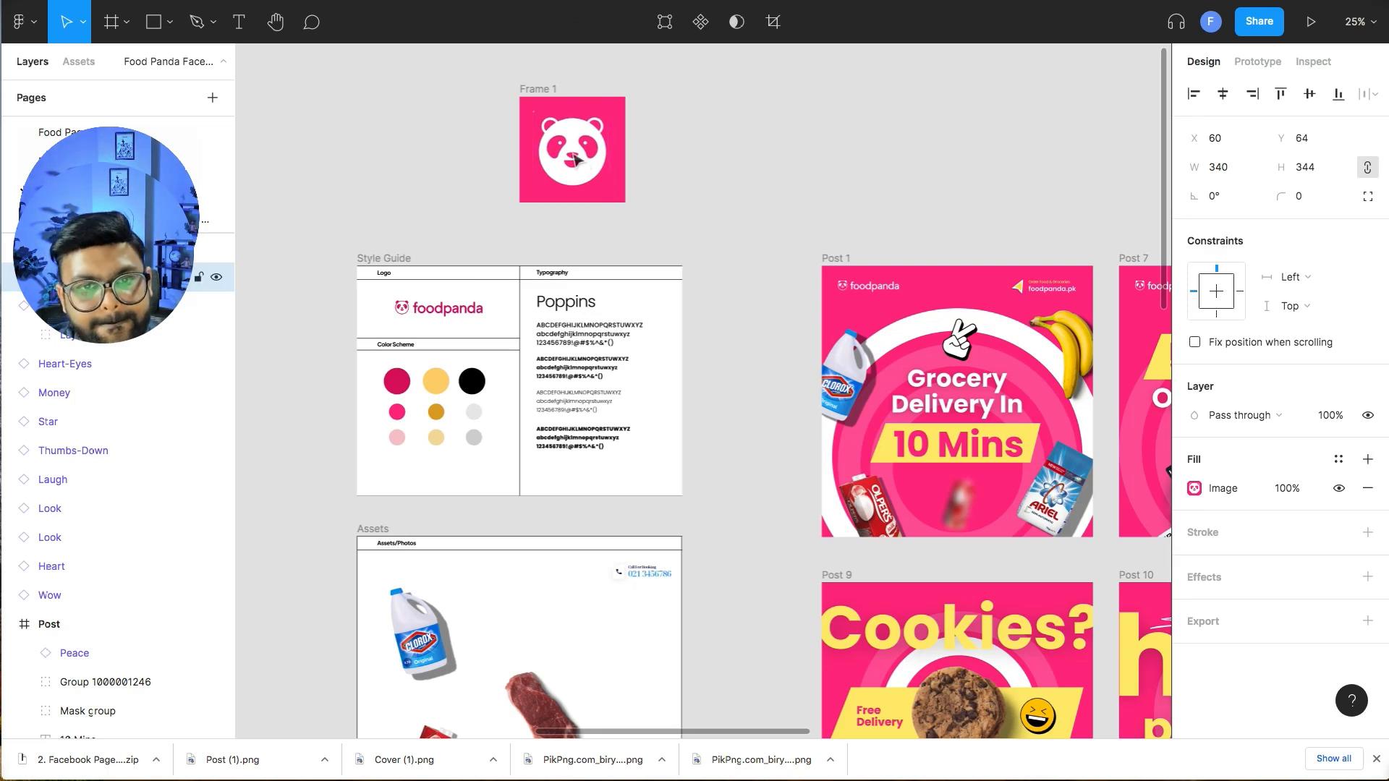
- Rename the panda frame "Logo" and export it as an image
{"action": "left_click", "coordinate": [550, 76]}
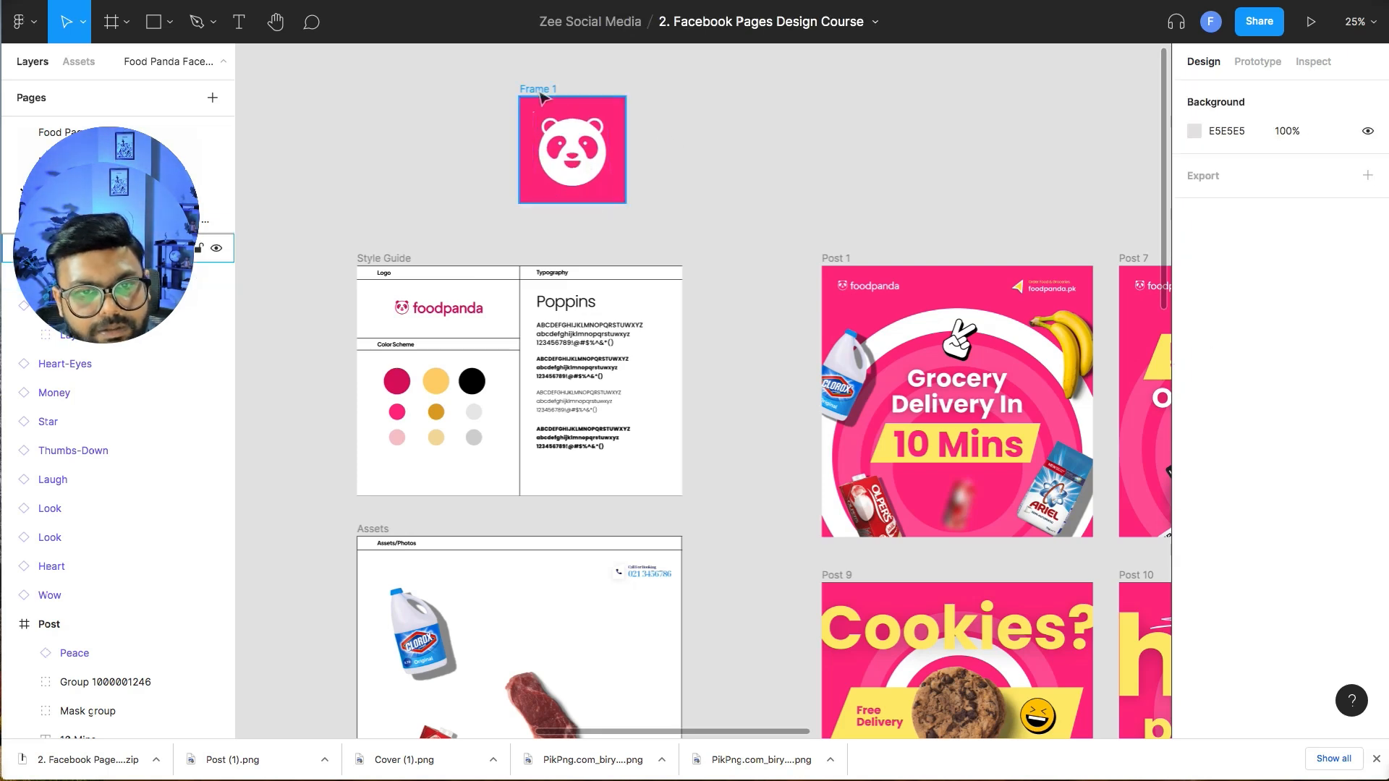
{"action": "left_click", "coordinate": [537, 89]}
{"action": "type", "text": "Logo"}
{"action": "key", "text": "Return"}
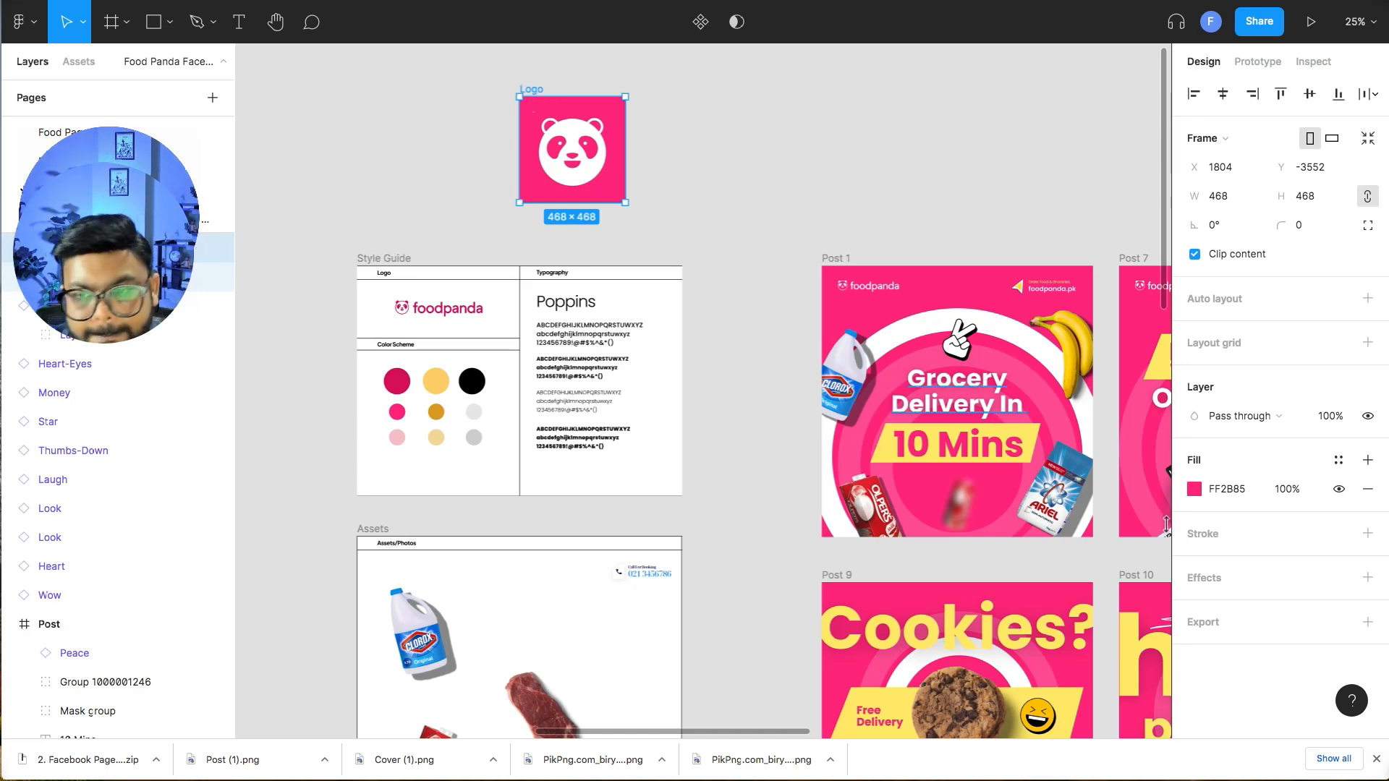
{"action": "left_click", "coordinate": [1367, 622]}
{"action": "left_click", "coordinate": [1239, 713]}
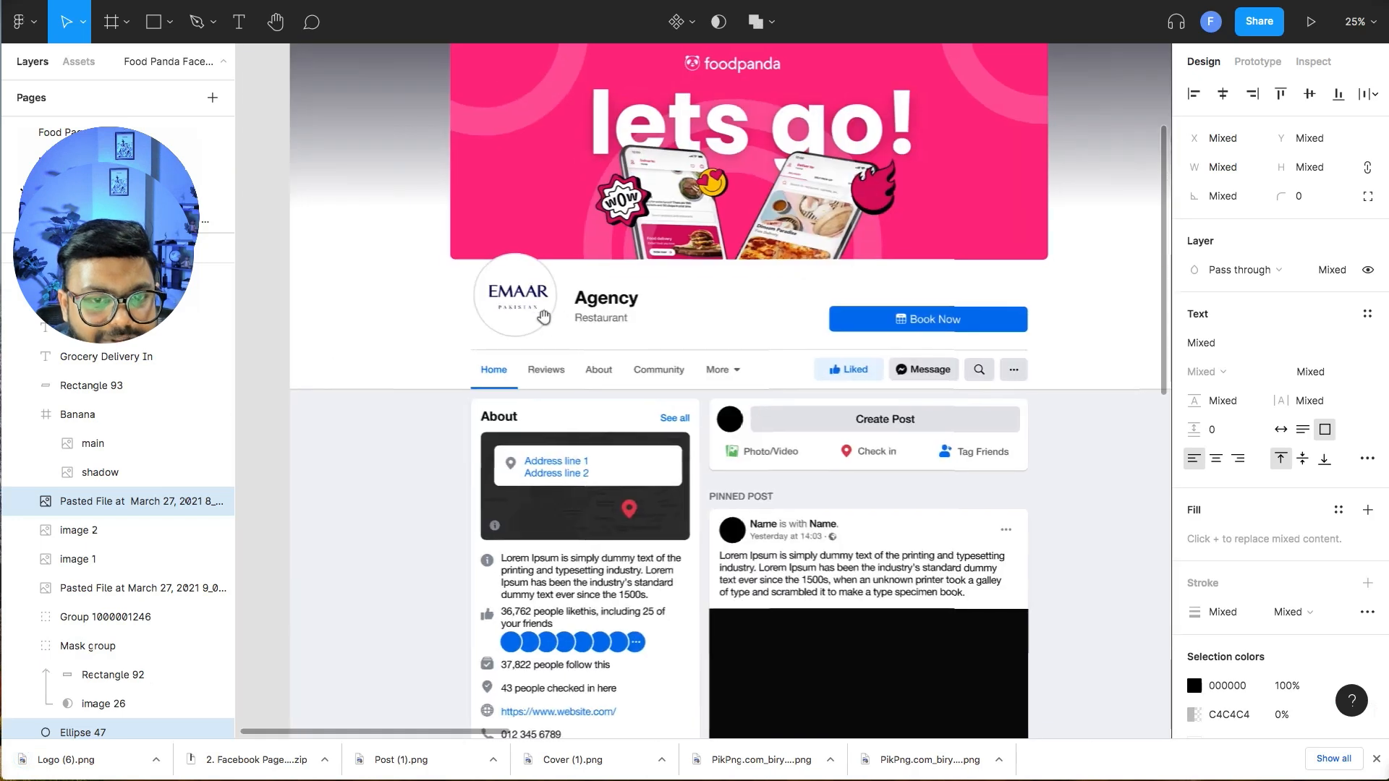
- Replace the image fill of the mockup's circular profile picture with Logo (6).png from Downloads
{"action": "double_click", "coordinate": [543, 316]}
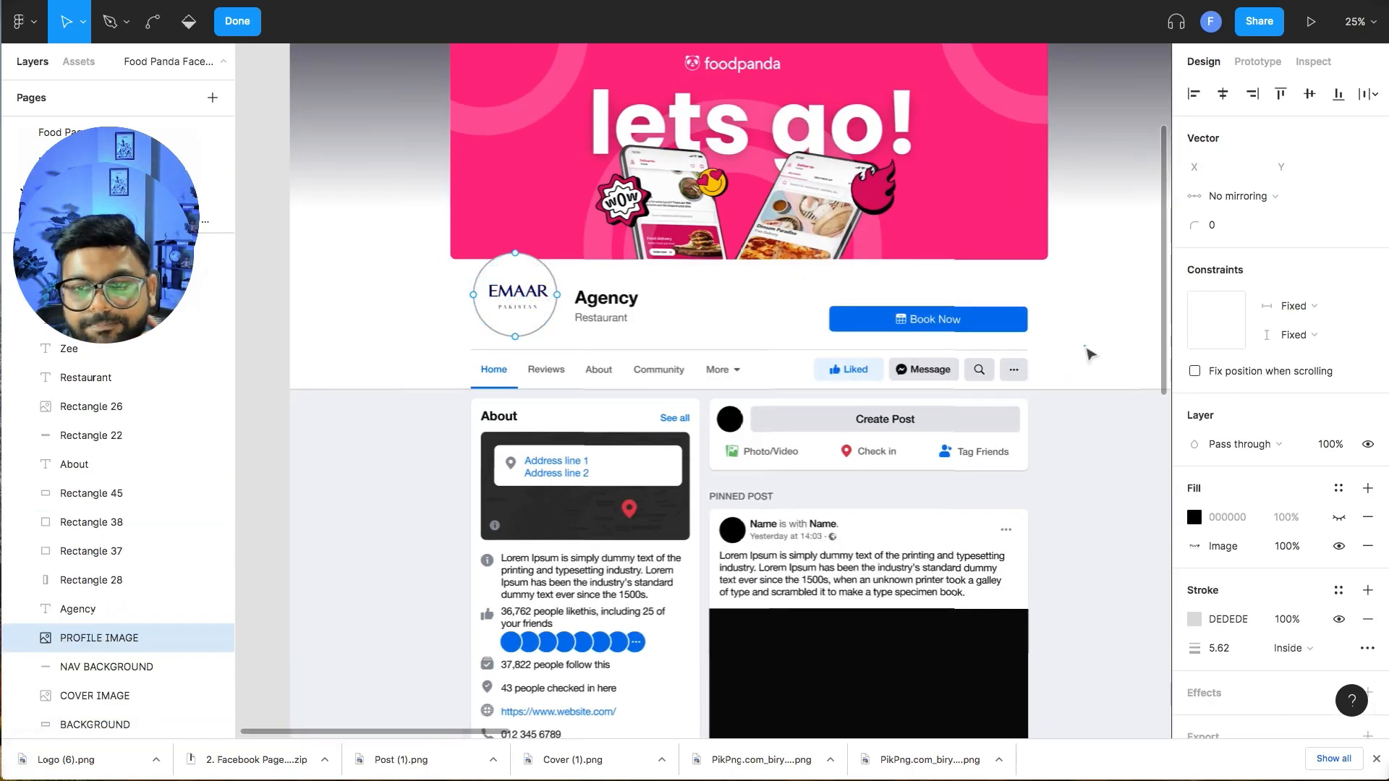
{"action": "key", "text": "Escape"}
{"action": "left_click", "coordinate": [1194, 518]}
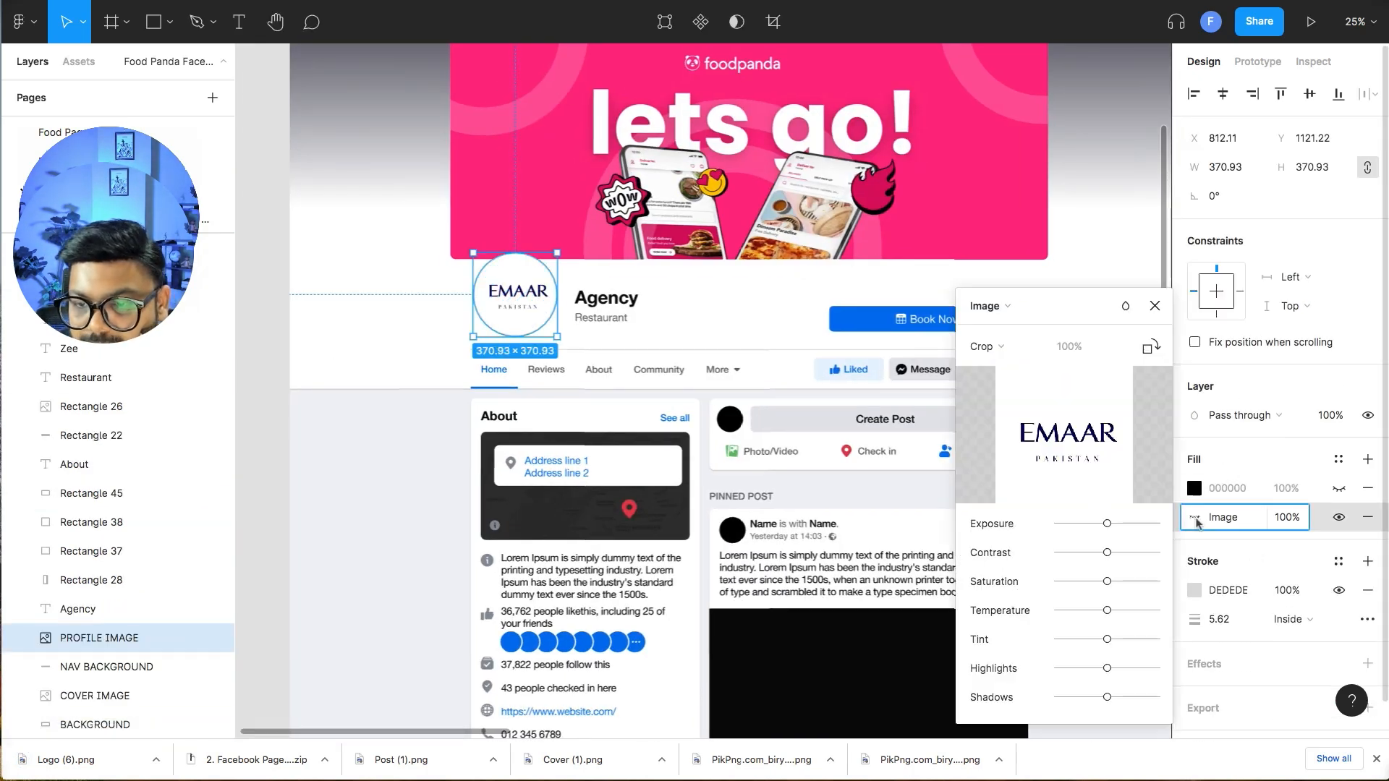
{"action": "left_click", "coordinate": [1061, 435]}
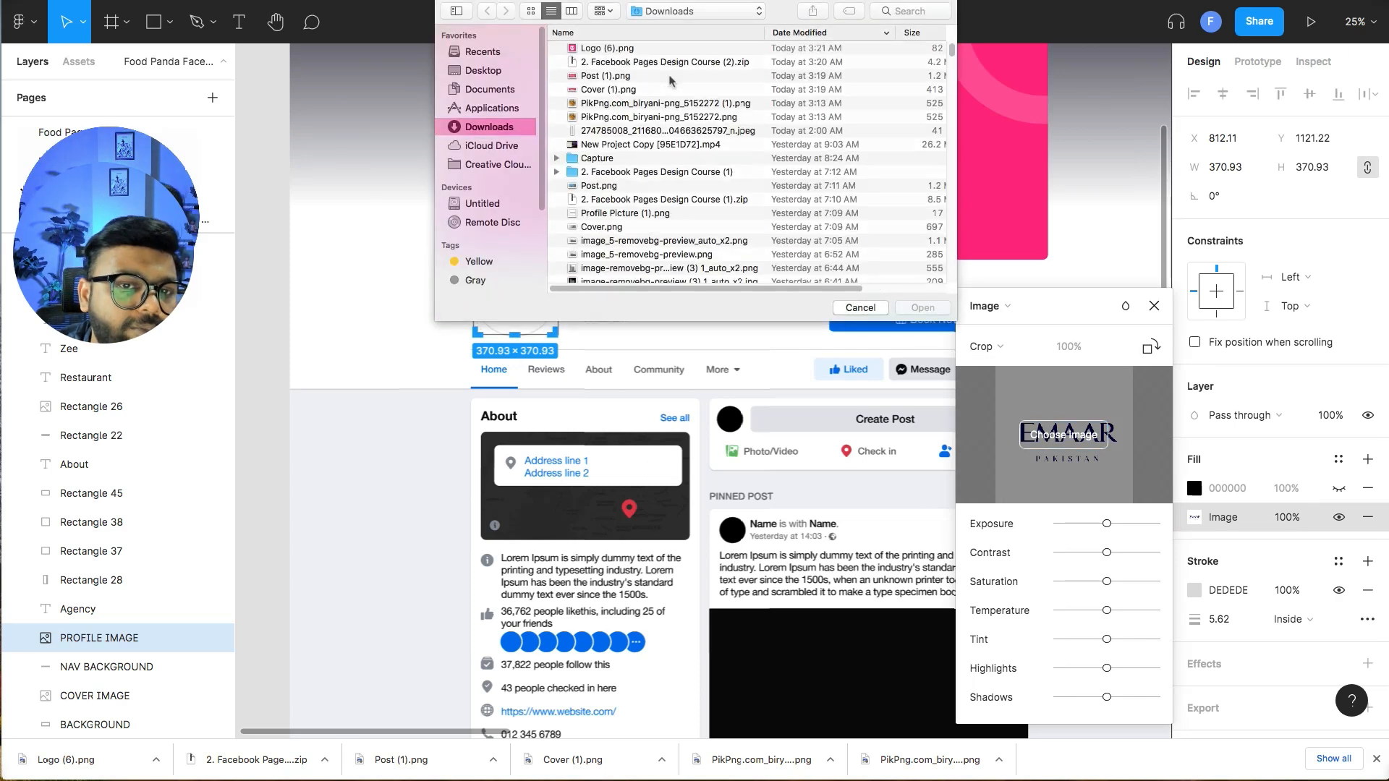
{"action": "double_click", "coordinate": [613, 46]}
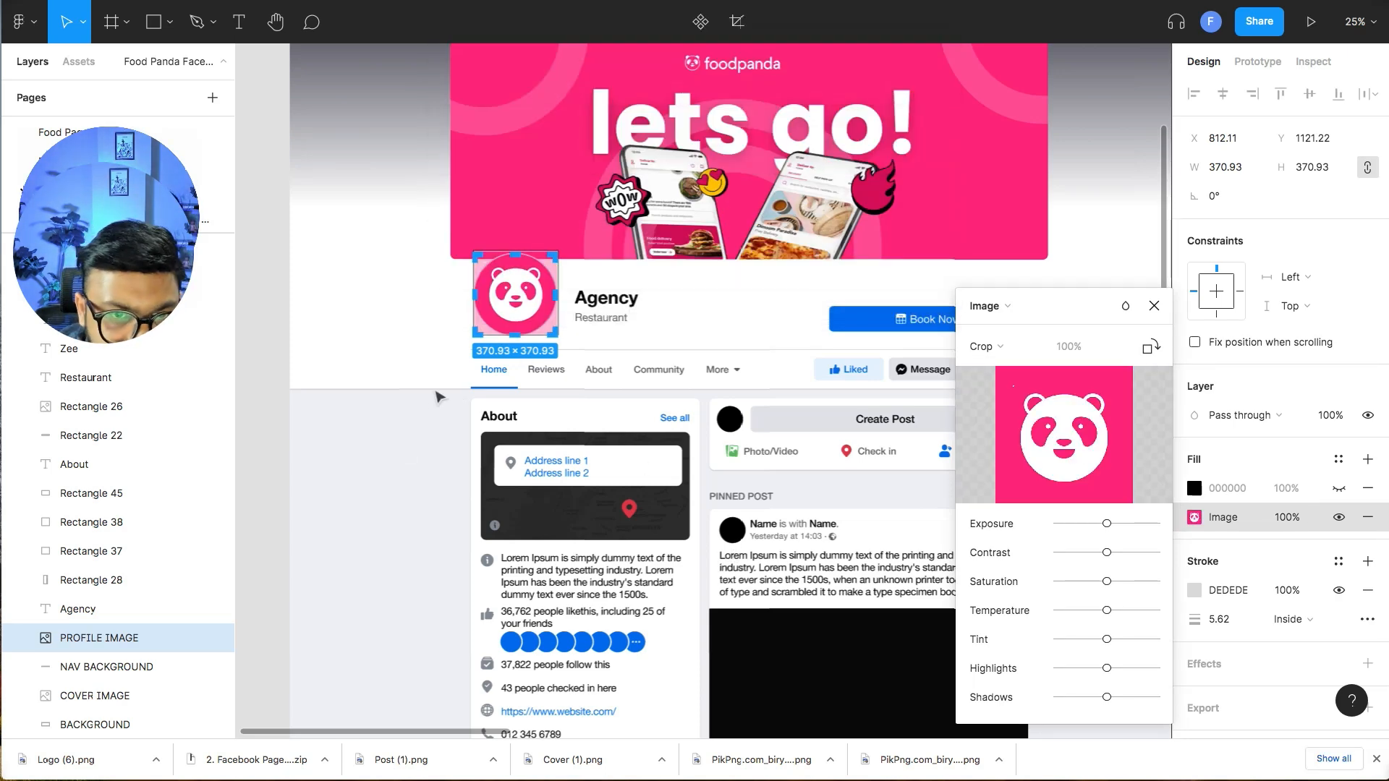
{"action": "left_click", "coordinate": [397, 463]}
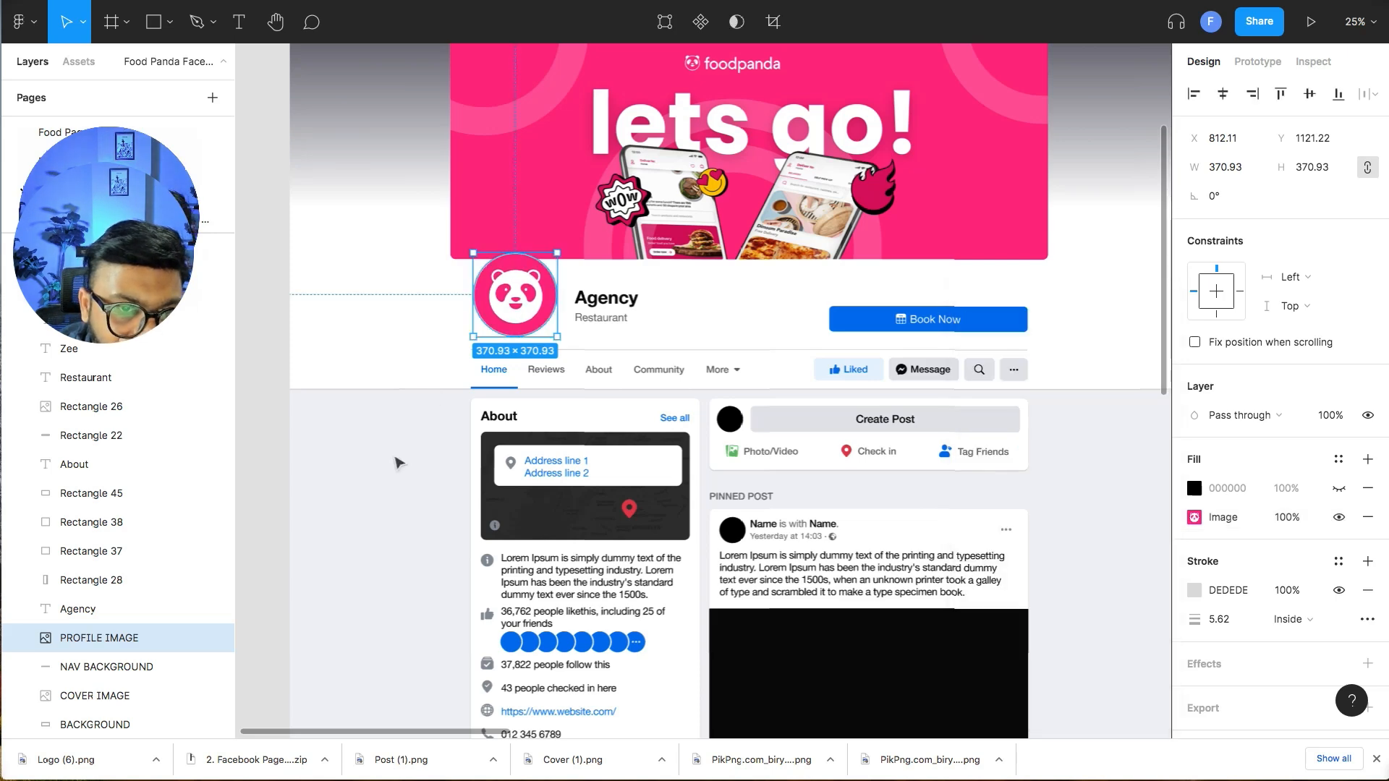
{"action": "left_click", "coordinate": [409, 461]}
- Change the page name beside the profile picture to "Food Panda"
{"action": "scroll", "coordinate": [411, 461], "scroll_direction": "up", "scroll_amount": 1}
{"action": "scroll", "coordinate": [790, 506], "scroll_direction": "right", "scroll_amount": 2}
{"action": "scroll", "coordinate": [723, 434], "scroll_direction": "down", "scroll_amount": 3}
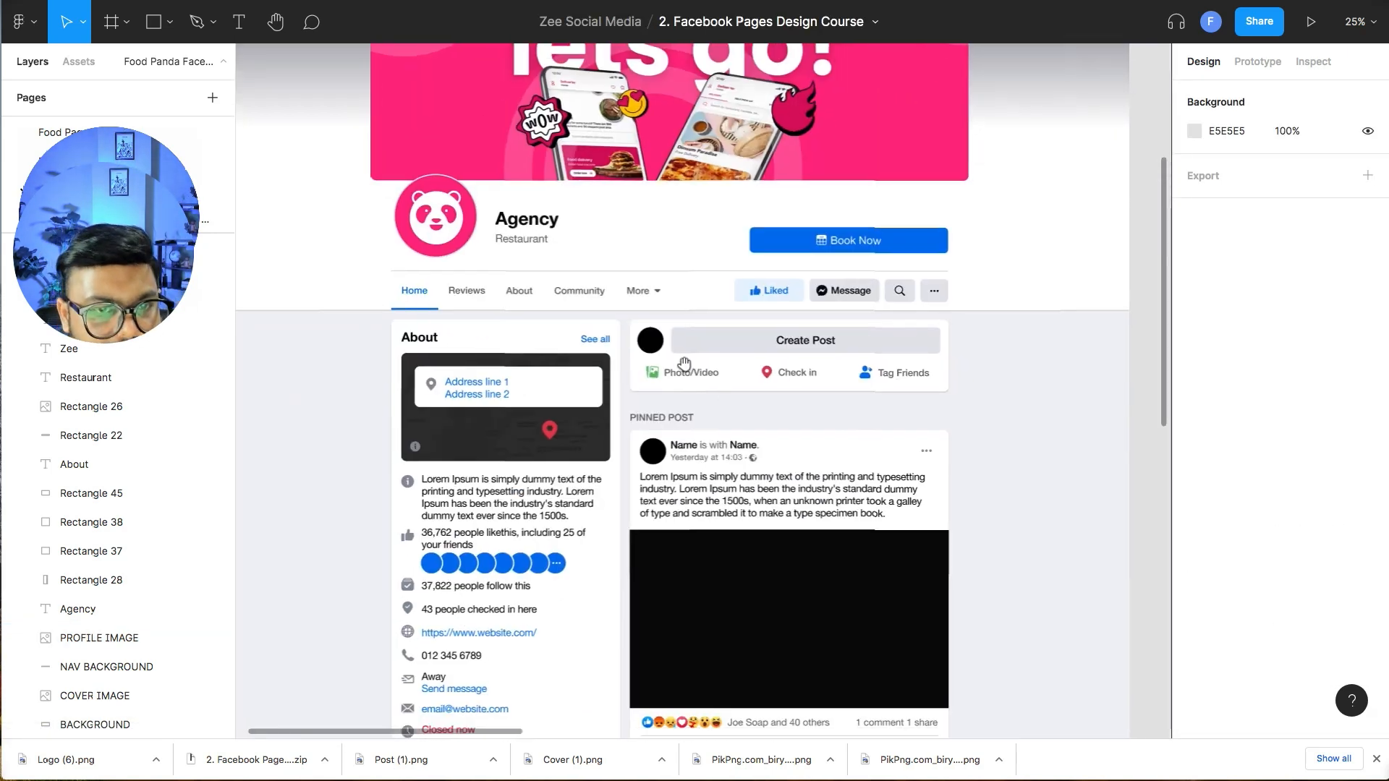
{"action": "scroll", "coordinate": [658, 416], "scroll_direction": "up", "scroll_amount": 3}
{"action": "scroll", "coordinate": [654, 419], "scroll_direction": "down", "scroll_amount": 4}
{"action": "double_click", "coordinate": [508, 112]}
{"action": "type", "text": "Food Panda"}
{"action": "left_click", "coordinate": [548, 134]}
{"action": "left_click_drag", "start_coordinate": [558, 113], "coordinate": [592, 112]}
- Fill the large pinned post image area with Post (1).png from Downloads
{"action": "left_click", "coordinate": [796, 497]}
{"action": "scroll", "coordinate": [985, 496], "scroll_direction": "down", "scroll_amount": 4}
{"action": "left_click", "coordinate": [1192, 488]}
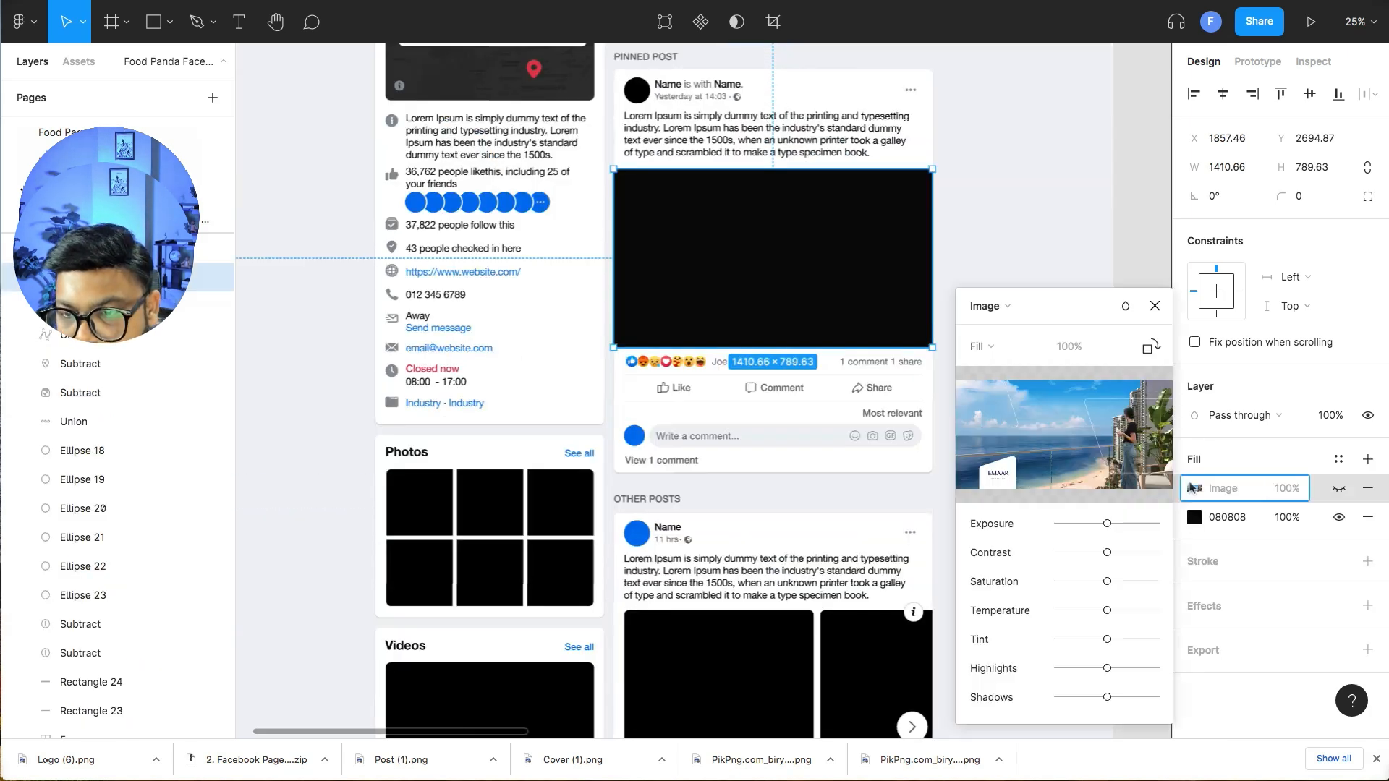
{"action": "left_click", "coordinate": [1063, 434]}
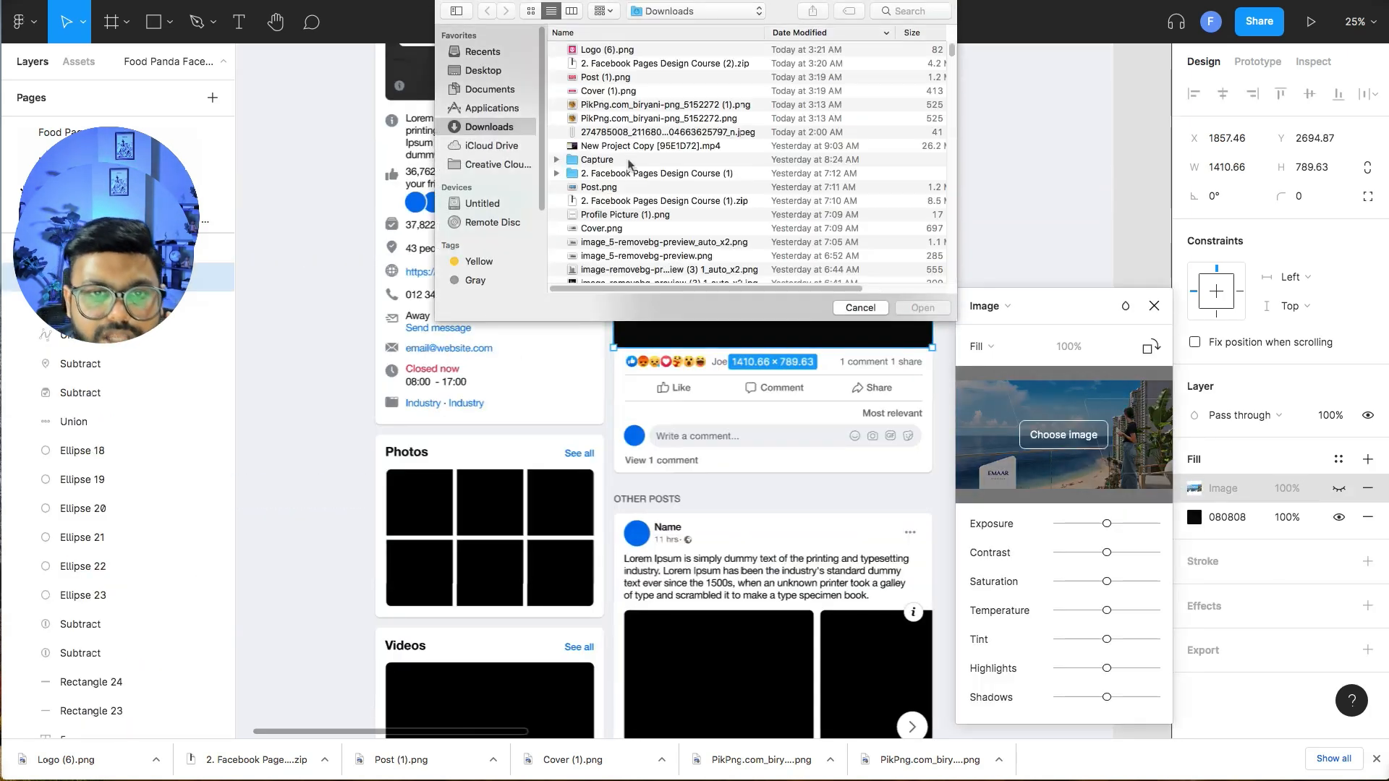
{"action": "left_click", "coordinate": [605, 77]}
{"action": "left_click", "coordinate": [923, 308]}
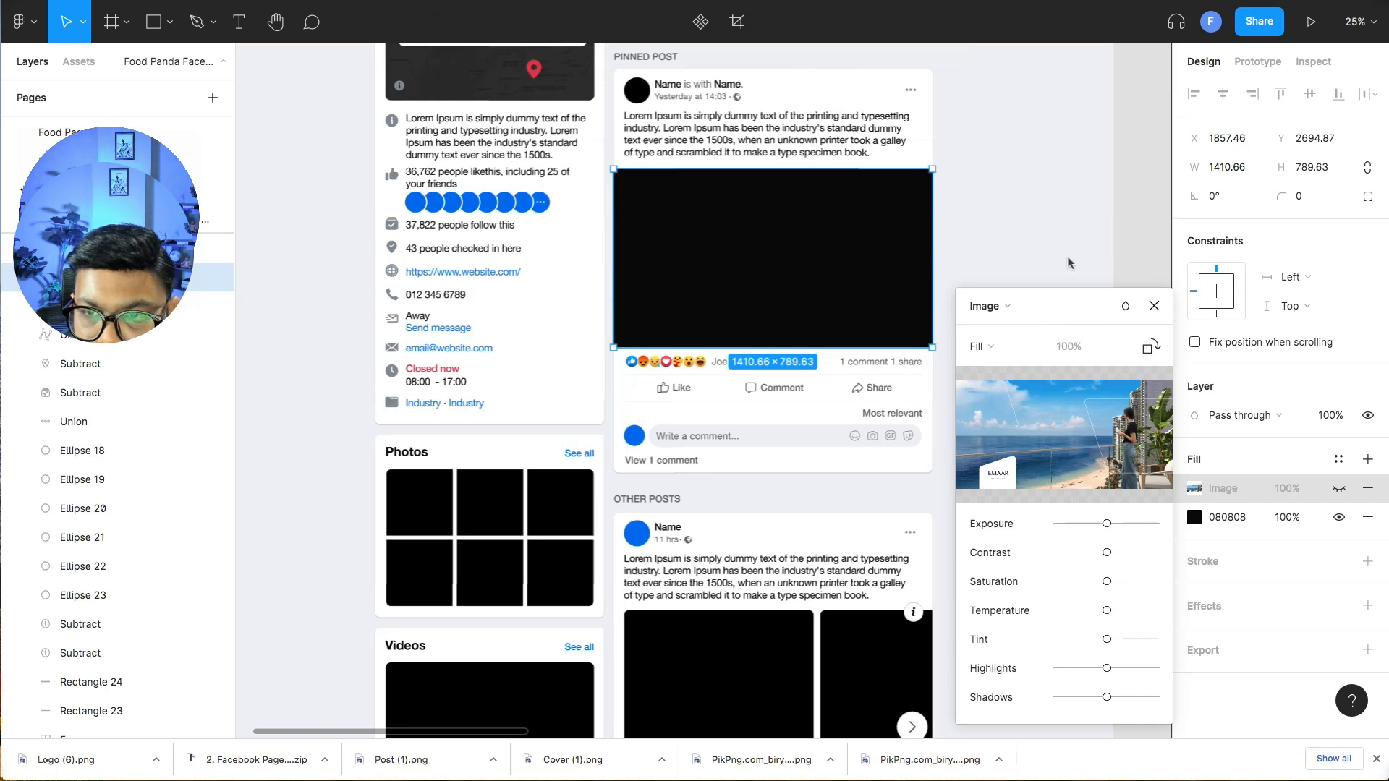
{"action": "left_click", "coordinate": [1049, 293]}
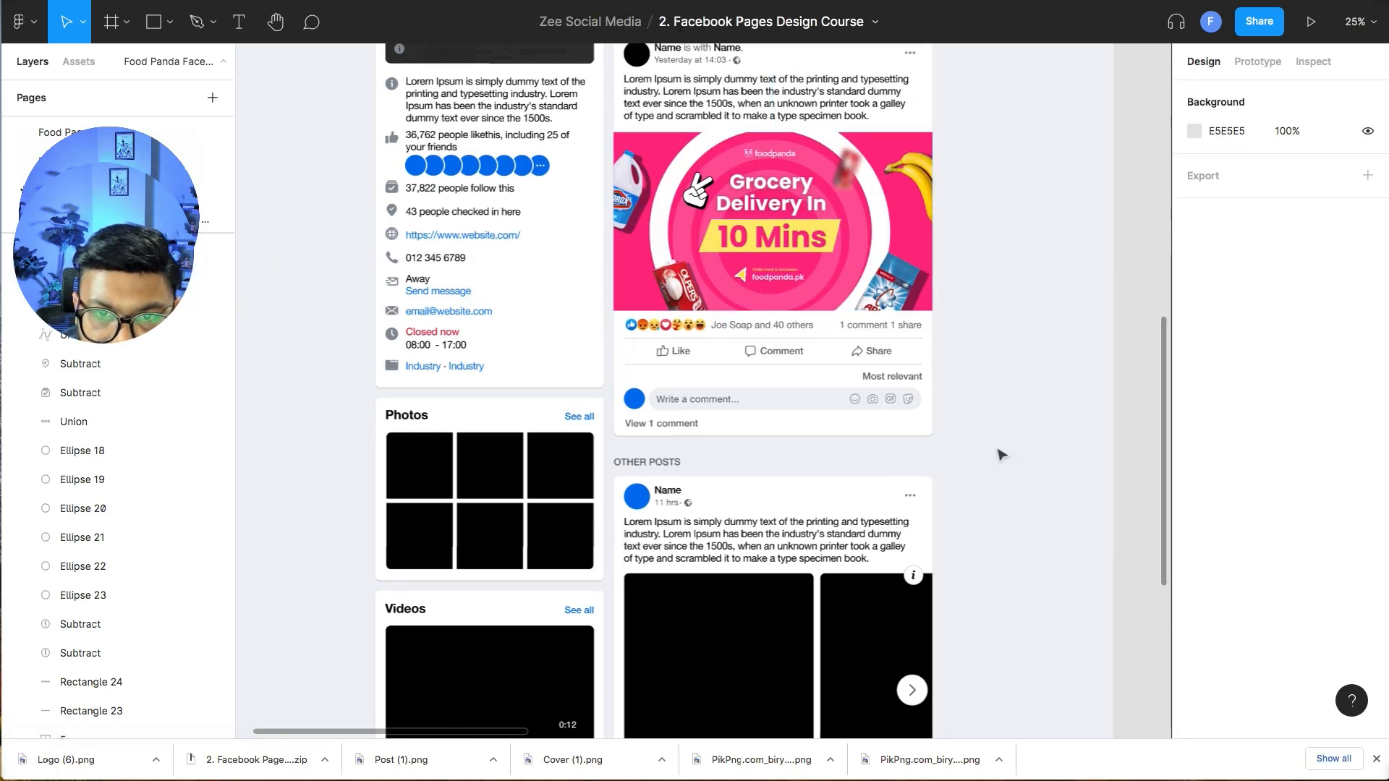
{"action": "scroll", "coordinate": [709, 480], "scroll_direction": "up", "scroll_amount": 8}
{"action": "scroll", "coordinate": [709, 484], "scroll_direction": "down", "scroll_amount": 5}
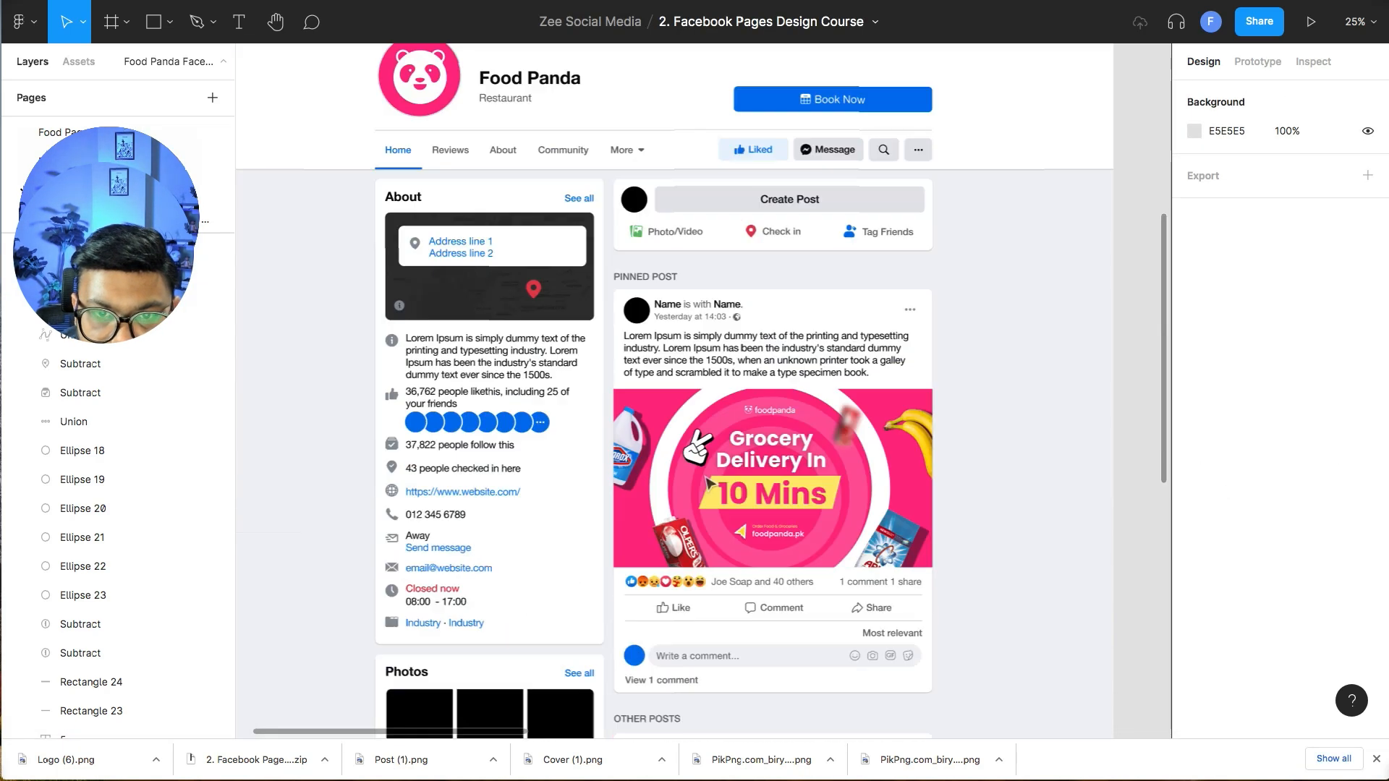
- Open the image fill of the first Other Posts card and, in Finder, unzip 2. Facebook Pages Design Course (2).zip in Downloads
{"action": "scroll", "coordinate": [708, 483], "scroll_direction": "down", "scroll_amount": 8}
{"action": "left_click", "coordinate": [701, 353]}
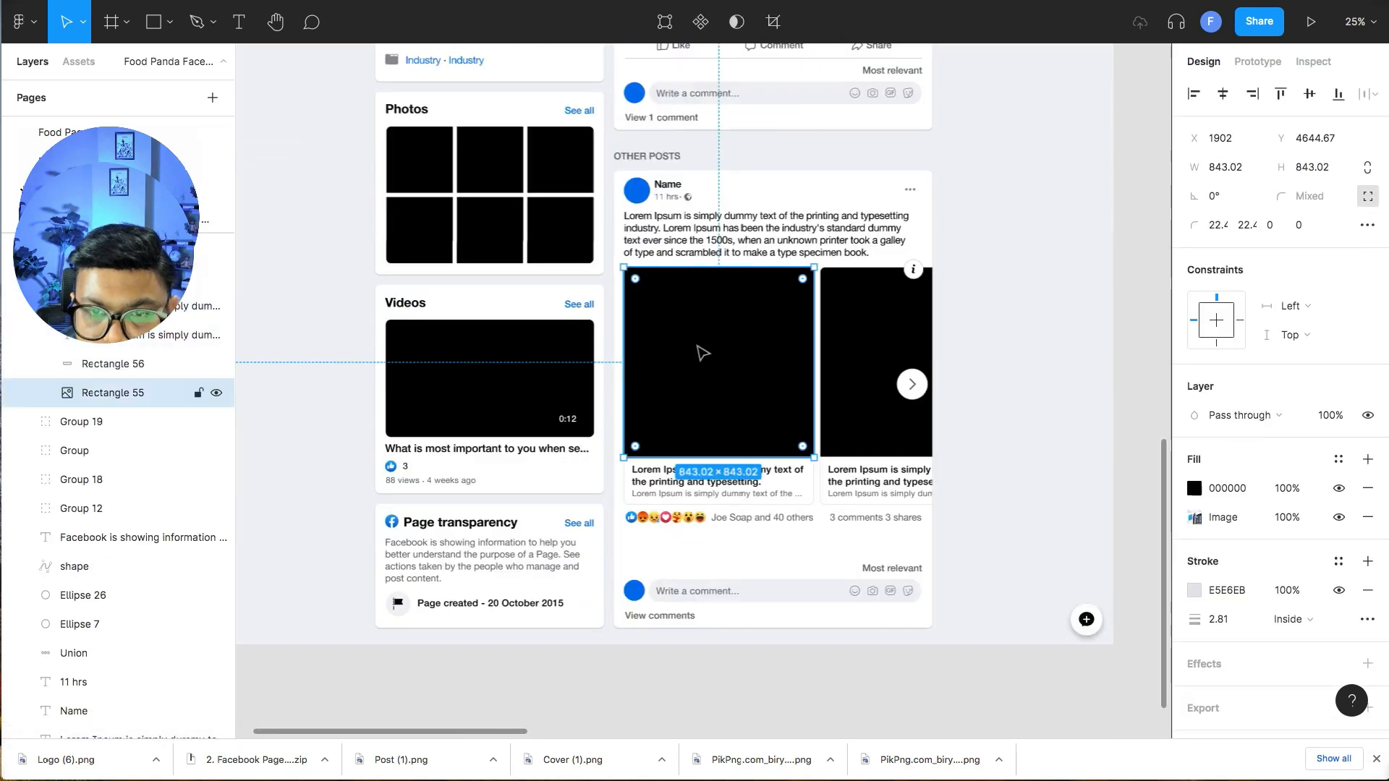
{"action": "left_click", "coordinate": [1194, 517]}
{"action": "left_click", "coordinate": [1047, 438]}
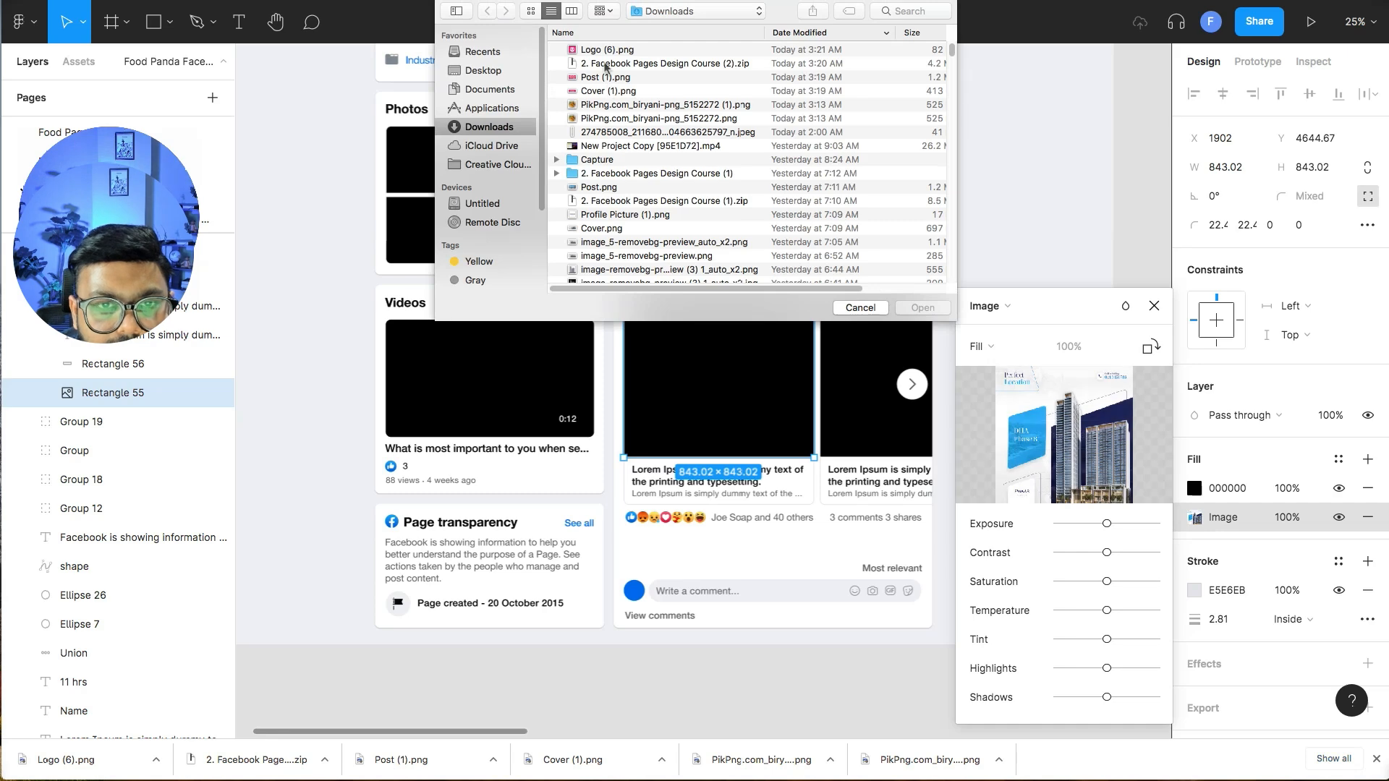
{"action": "left_click", "coordinate": [859, 307]}
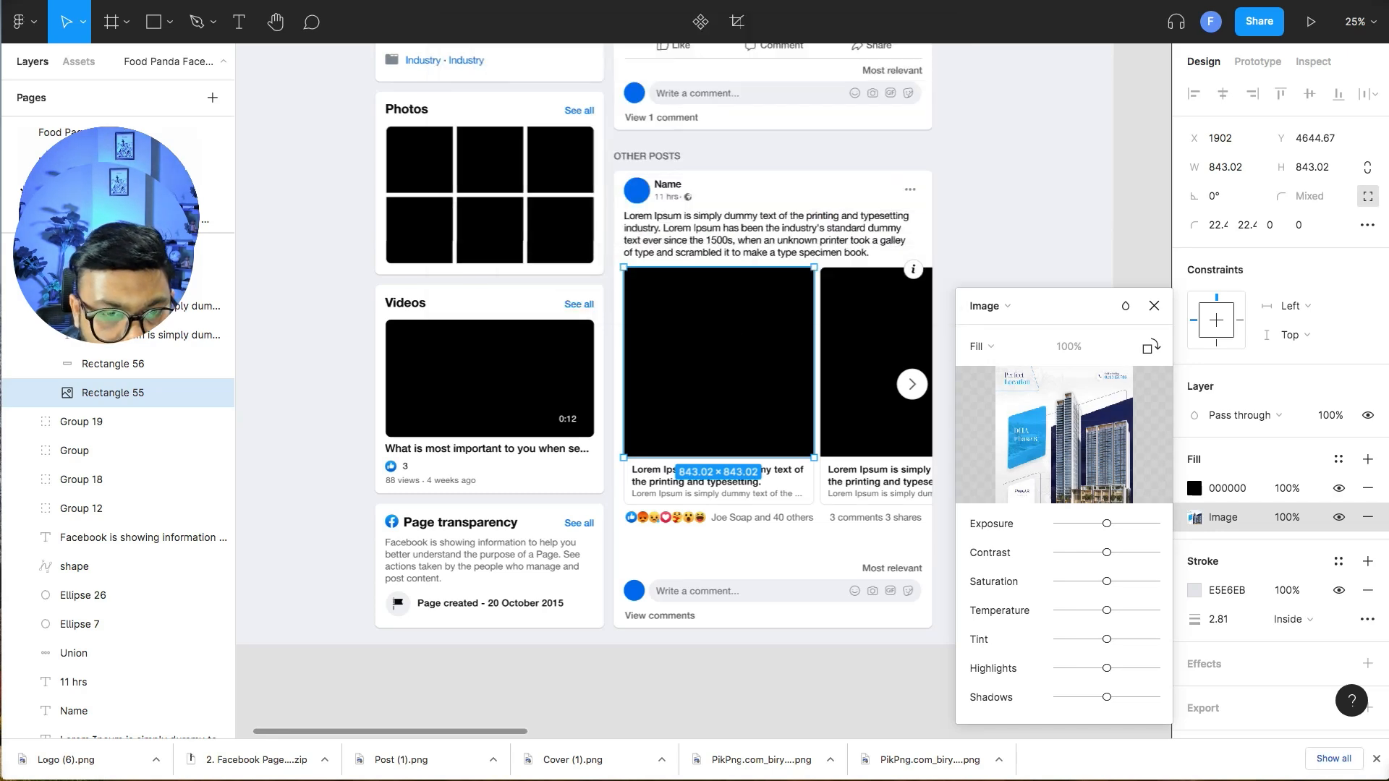
{"action": "key", "text": "super+Tab"}
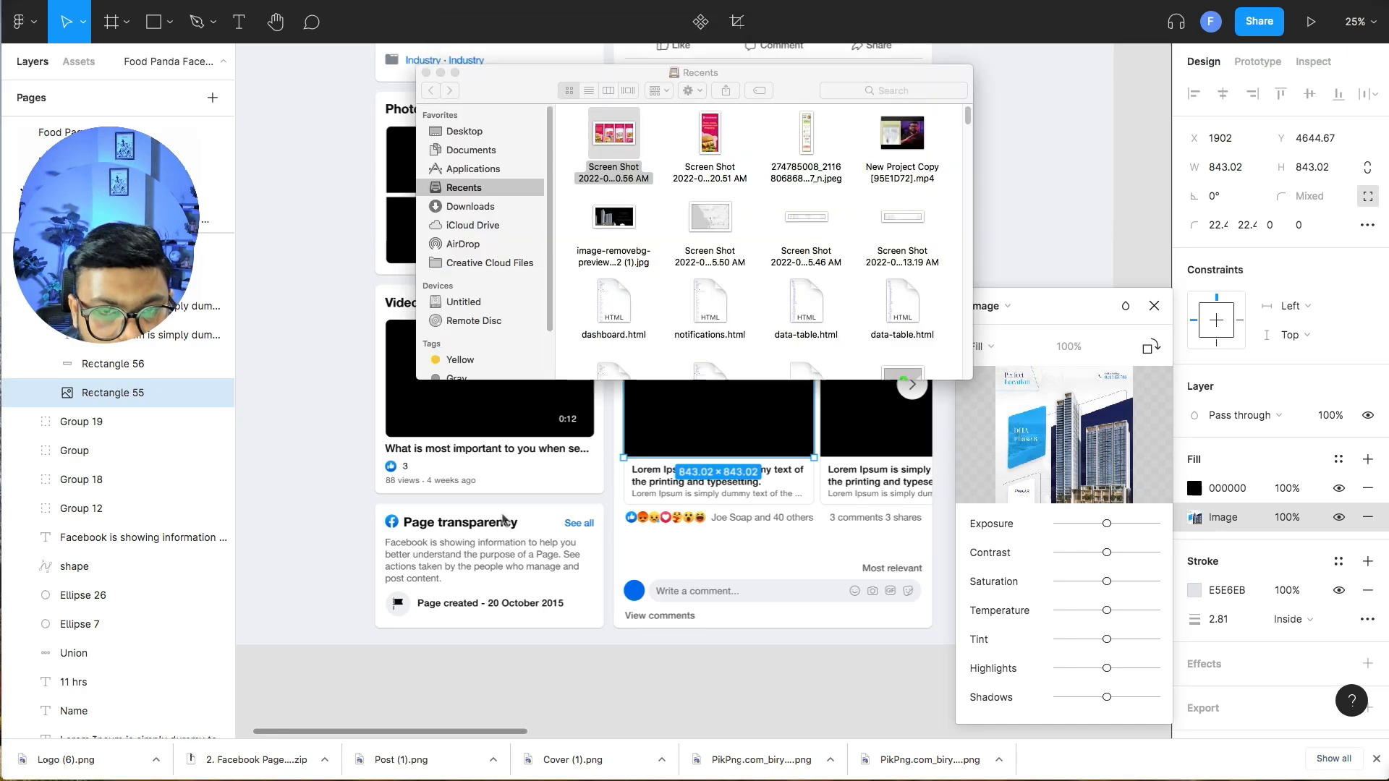
{"action": "left_click", "coordinate": [495, 208]}
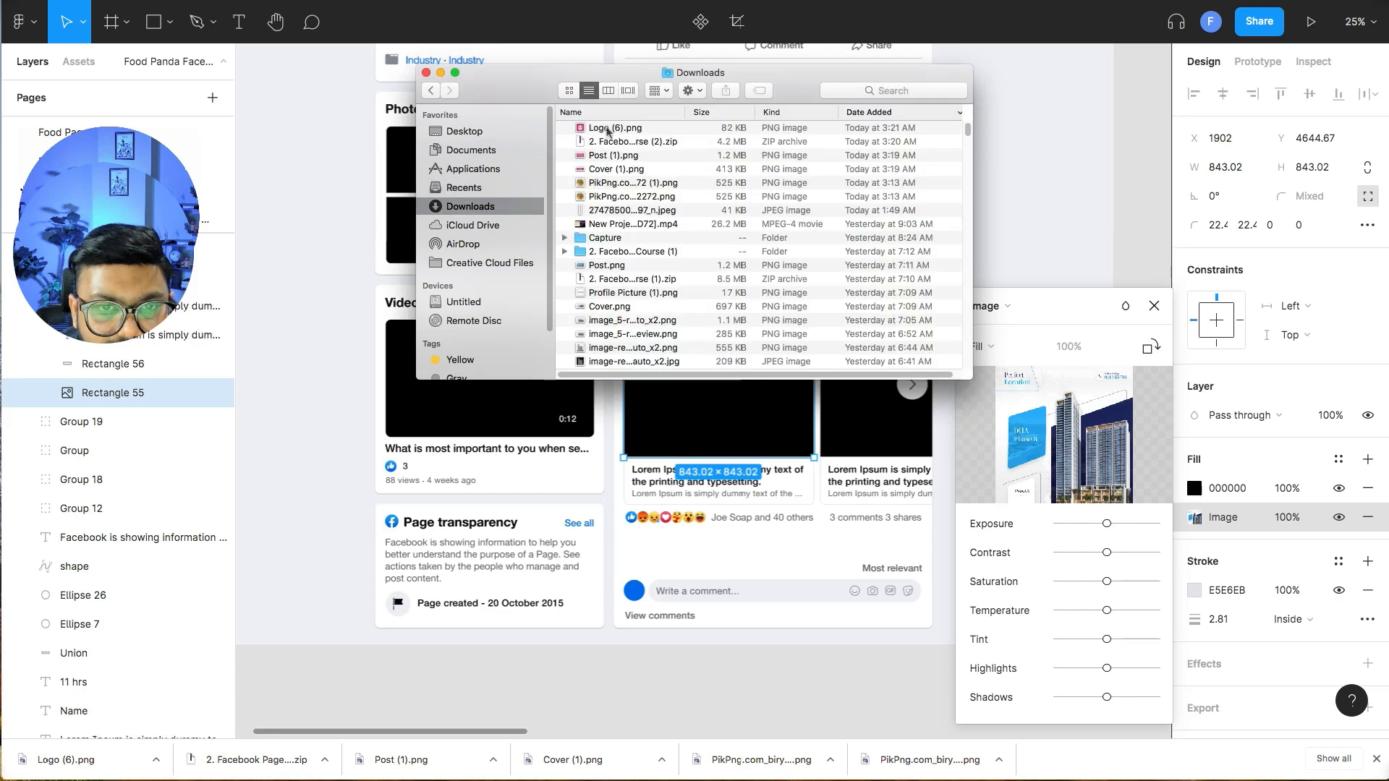
{"action": "double_click", "coordinate": [606, 143]}
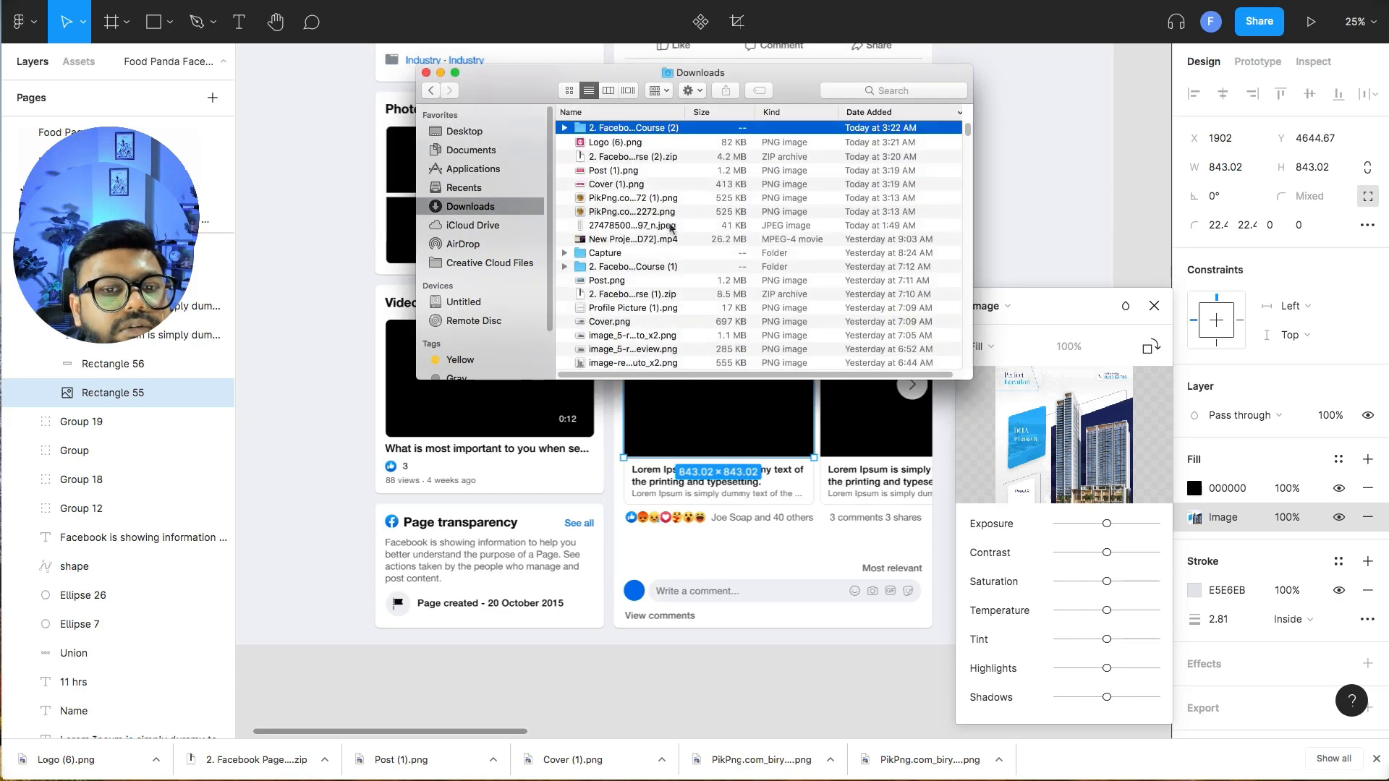
{"action": "left_click_drag", "start_coordinate": [500, 70], "coordinate": [289, 68]}
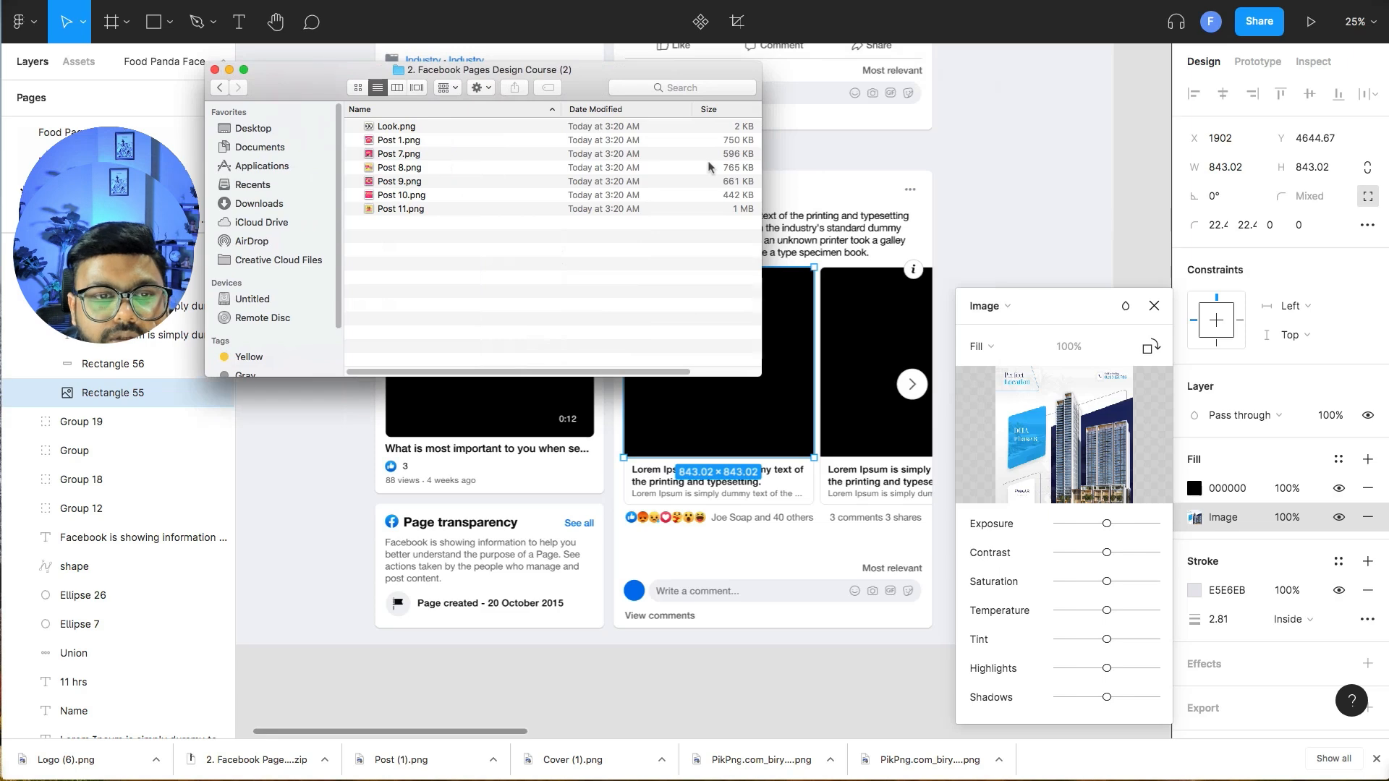
{"action": "left_click", "coordinate": [968, 193]}
- Set the first Other Posts card's image to Post 1.png from the extracted folder and hide its black fill
{"action": "mouse_move", "coordinate": [1059, 443]}
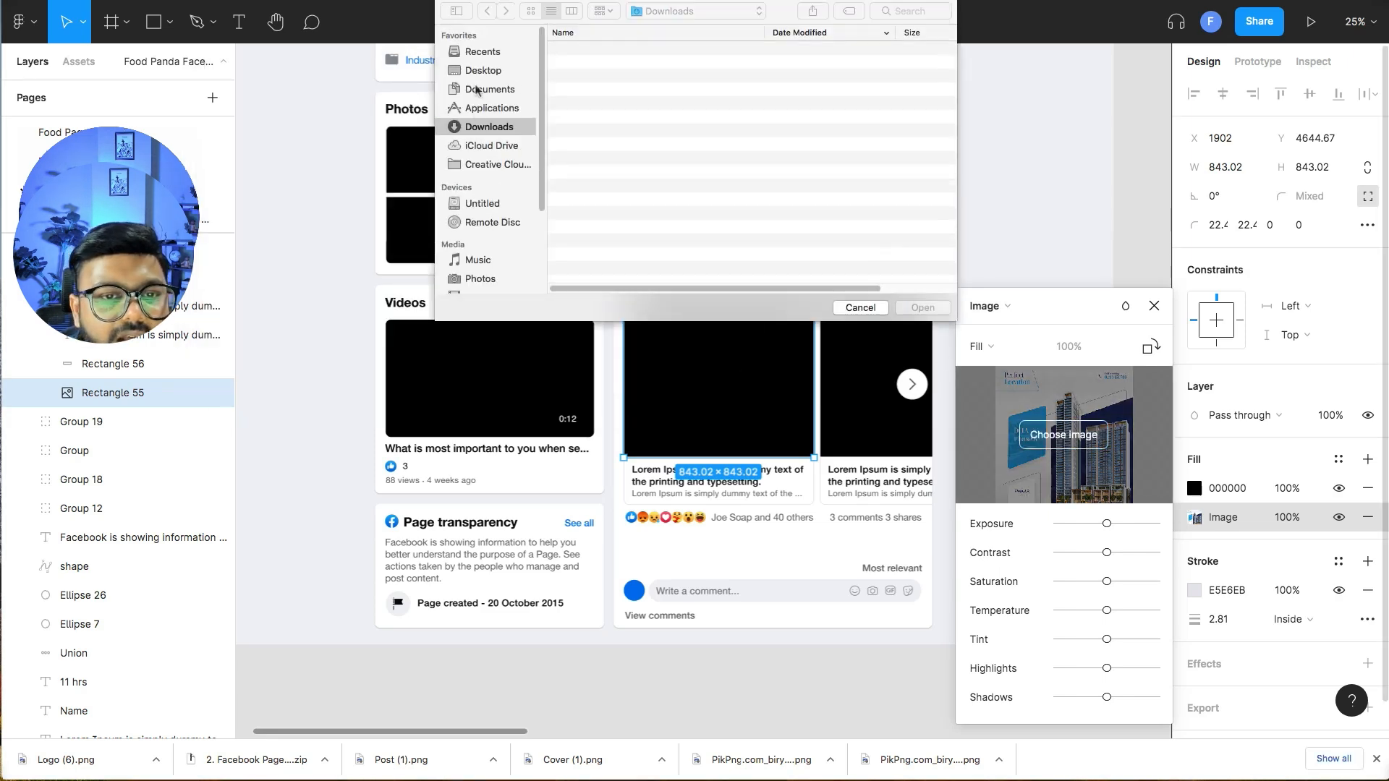
{"action": "left_click", "coordinate": [584, 54]}
{"action": "double_click", "coordinate": [584, 57]}
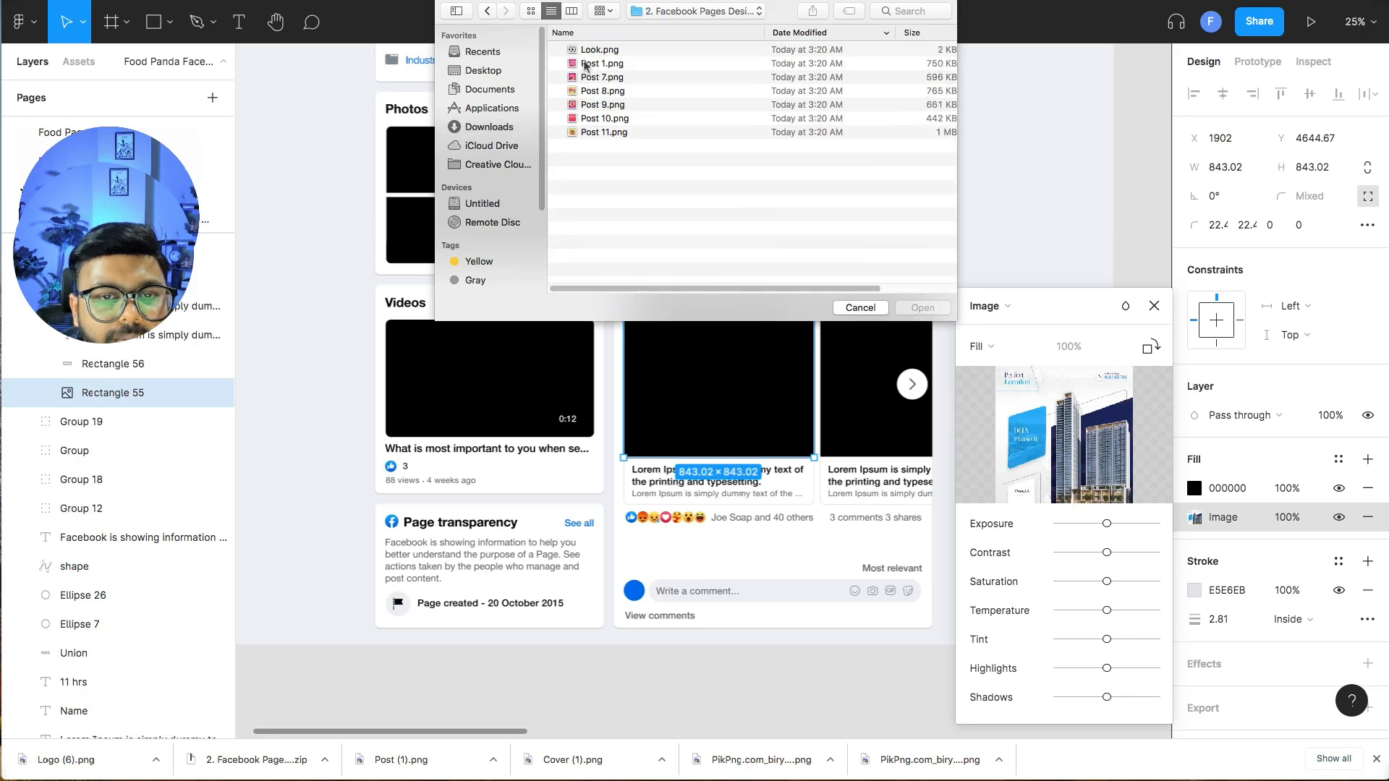
{"action": "double_click", "coordinate": [586, 70]}
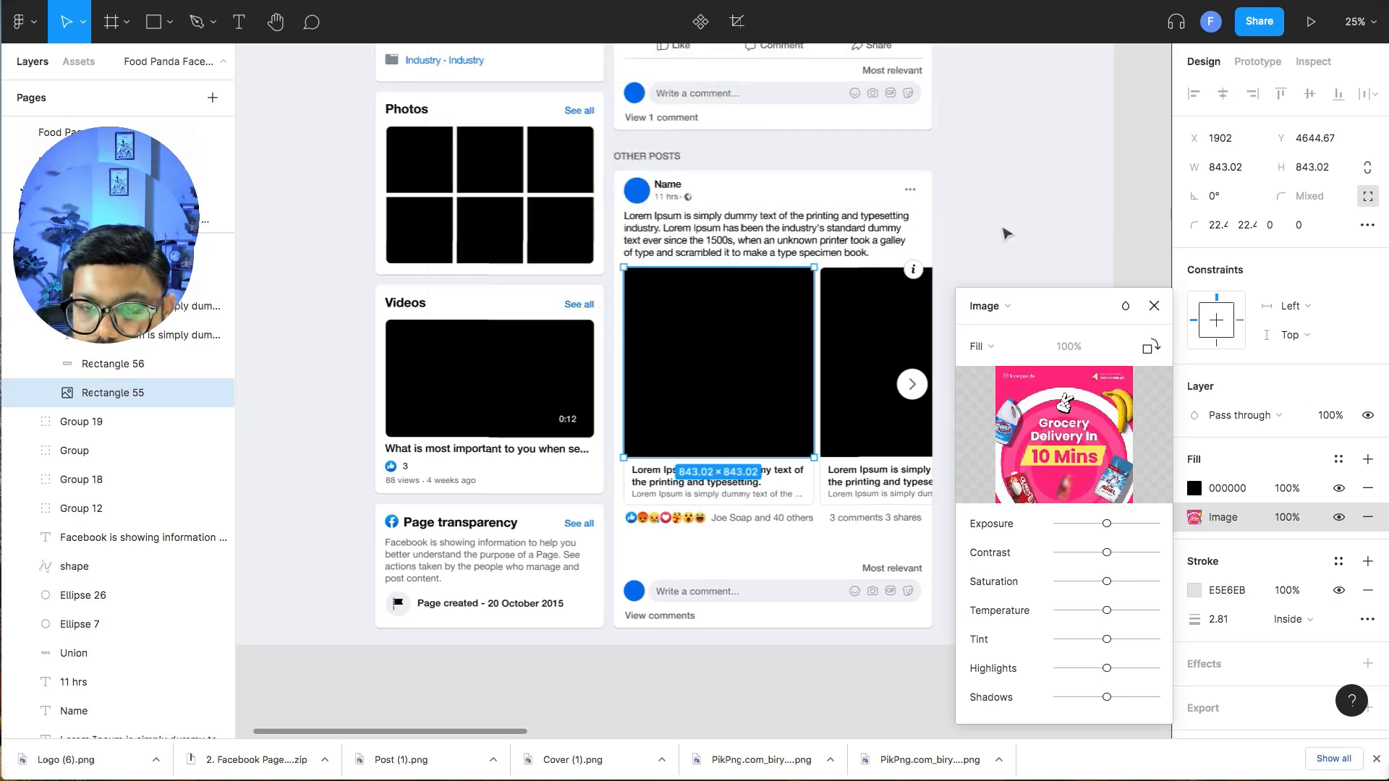
{"action": "left_click", "coordinate": [1336, 492]}
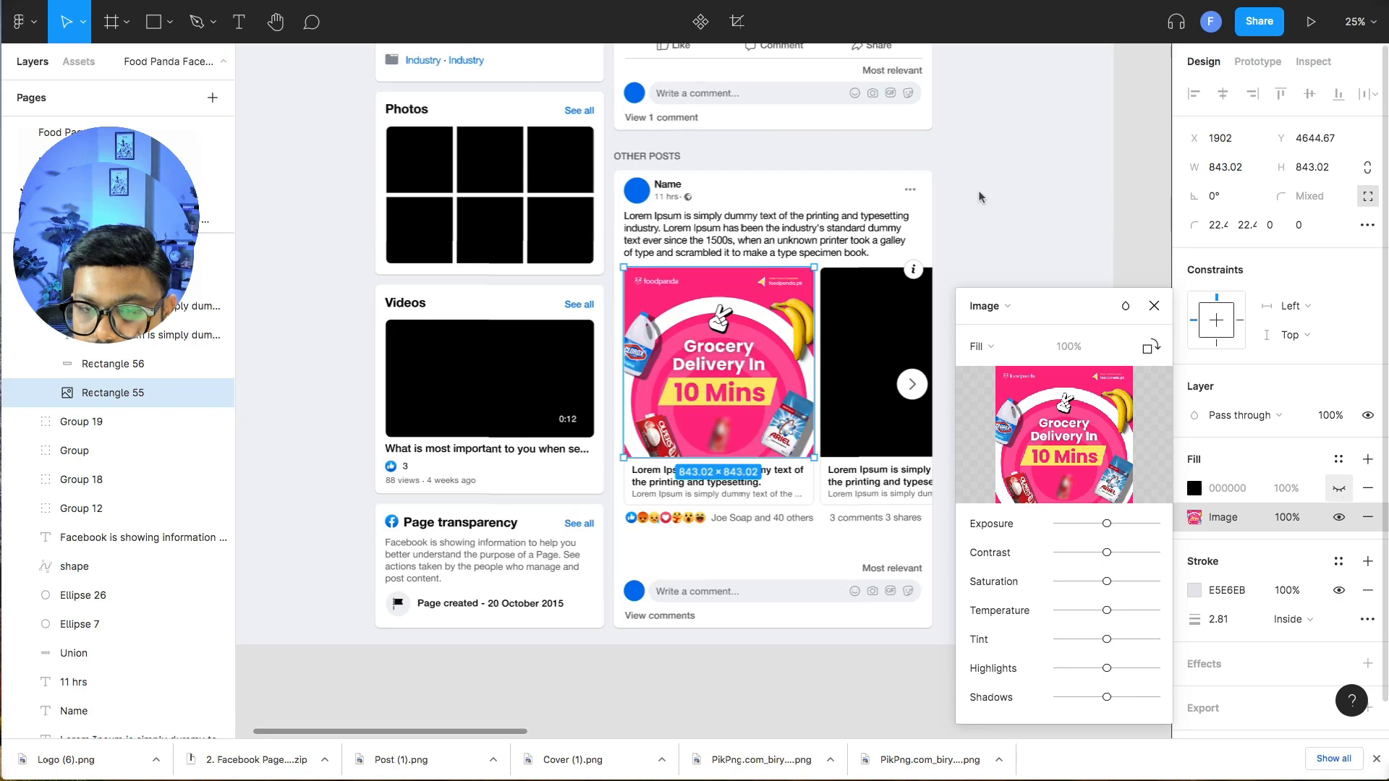
{"action": "left_click", "coordinate": [1031, 220]}
- Fill the second Other Posts card with the yellow Free Gifts post image and remove its black fill
{"action": "left_click", "coordinate": [861, 335]}
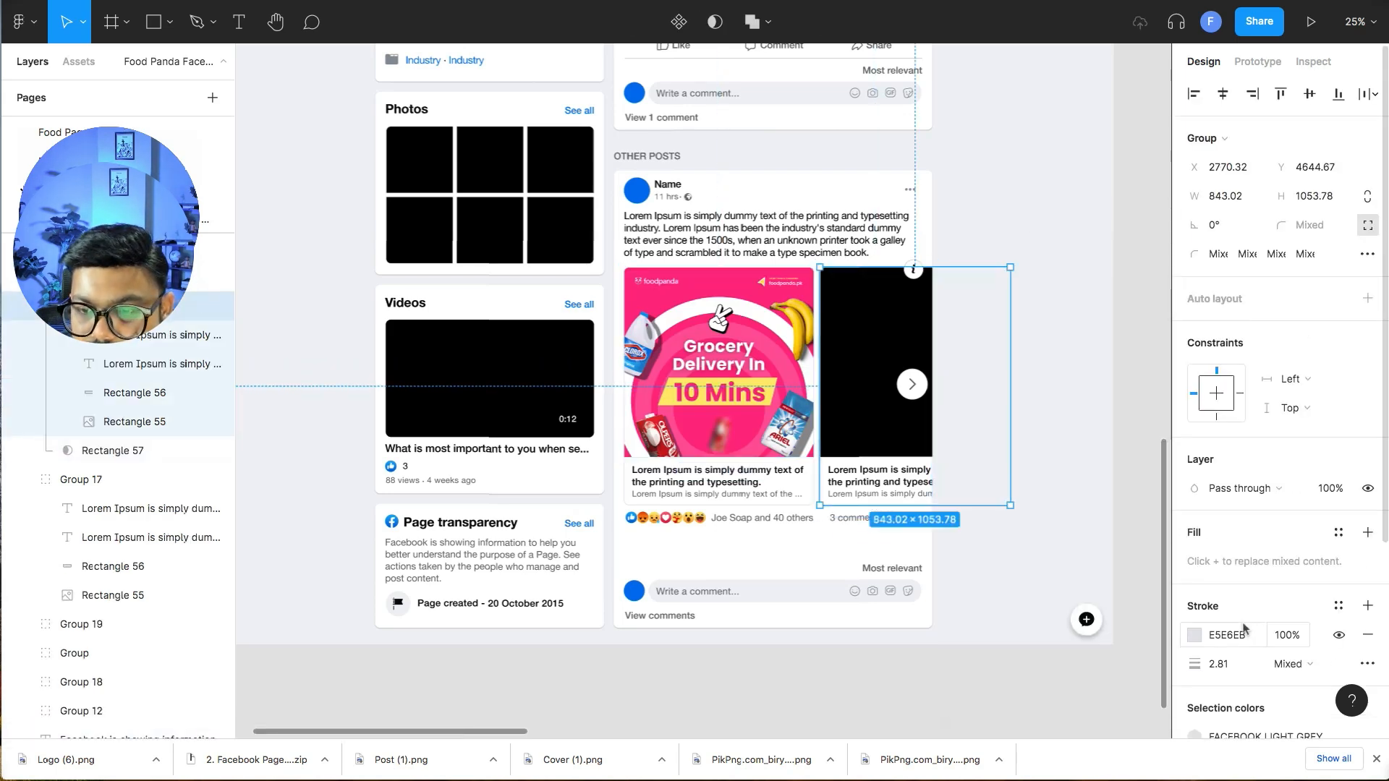
{"action": "double_click", "coordinate": [898, 332]}
{"action": "left_click", "coordinate": [1193, 517]}
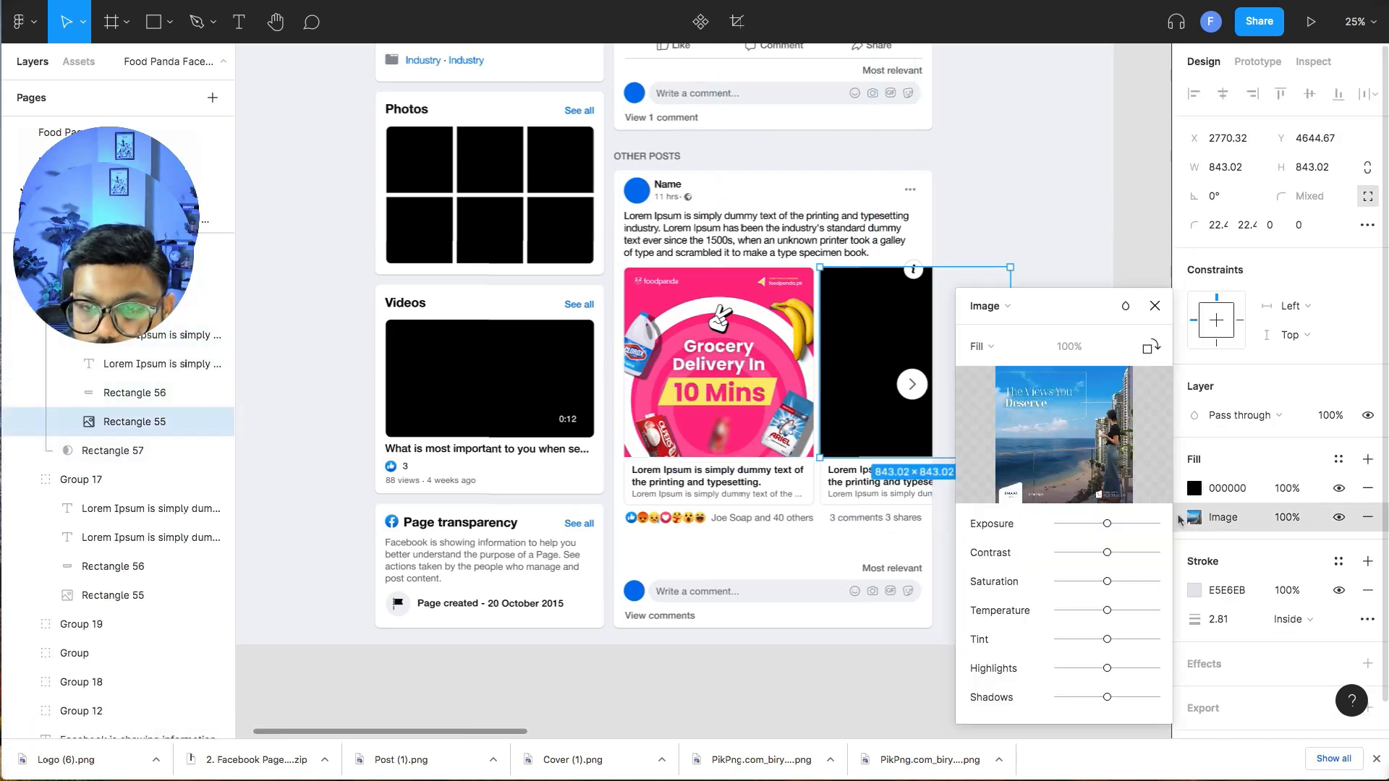
{"action": "mouse_move", "coordinate": [1038, 415]}
{"action": "left_click", "coordinate": [1064, 436]}
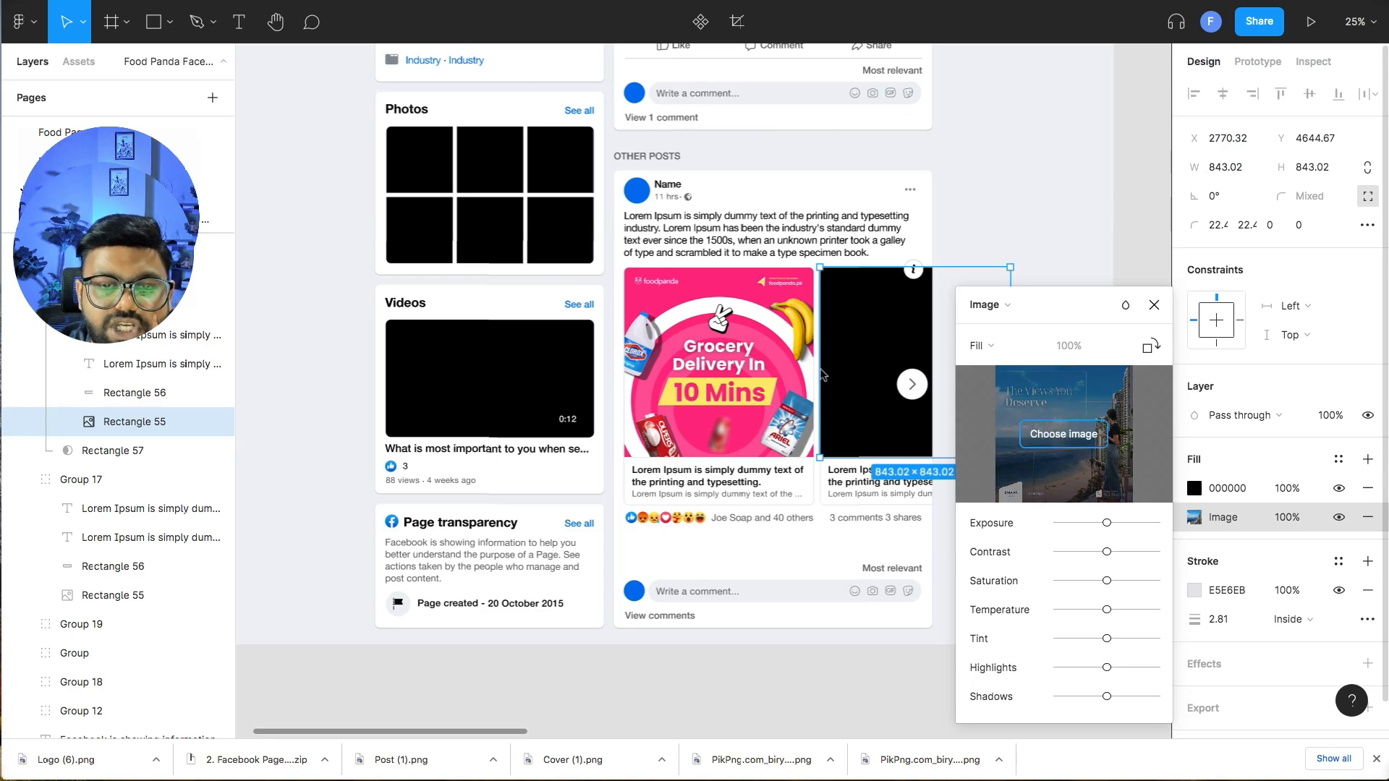
{"action": "key", "text": "Return"}
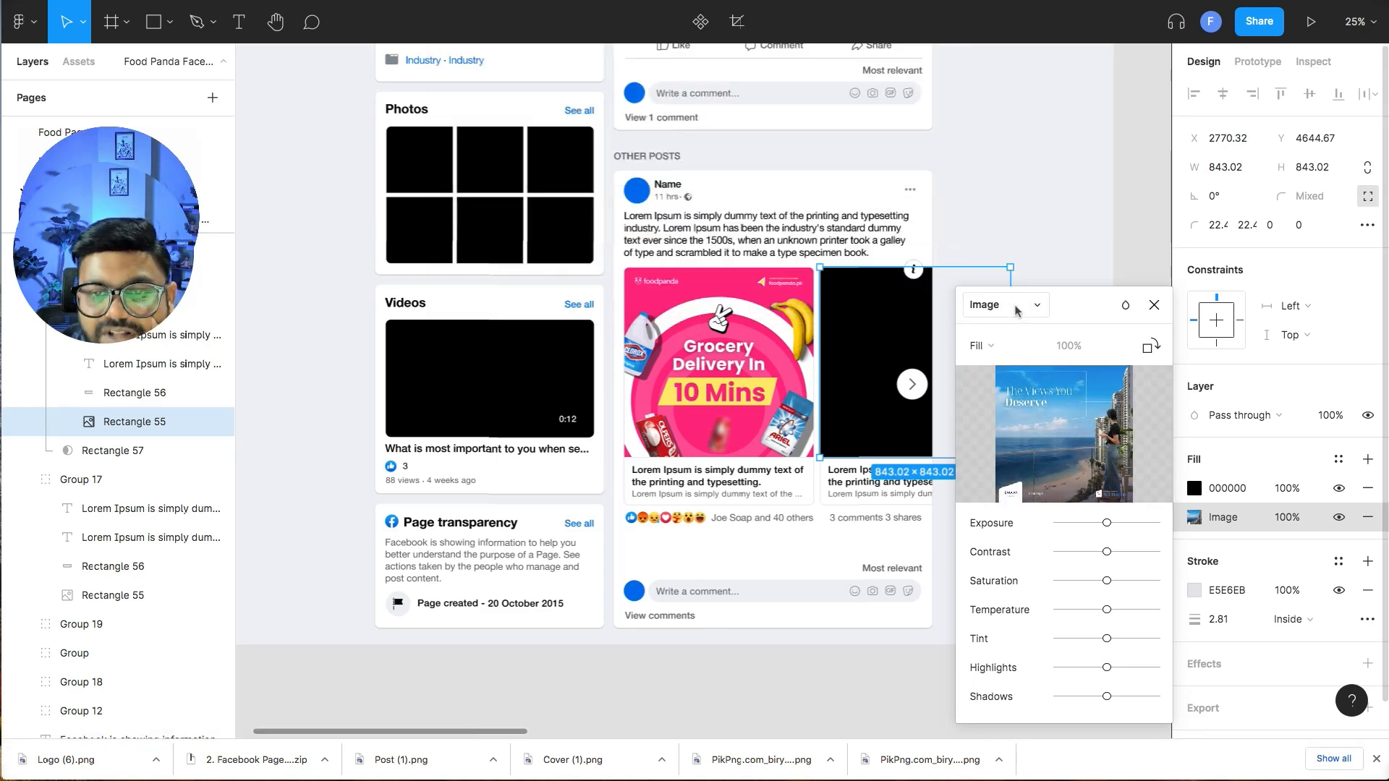
{"action": "left_click", "coordinate": [1048, 261]}
{"action": "left_click", "coordinate": [895, 323]}
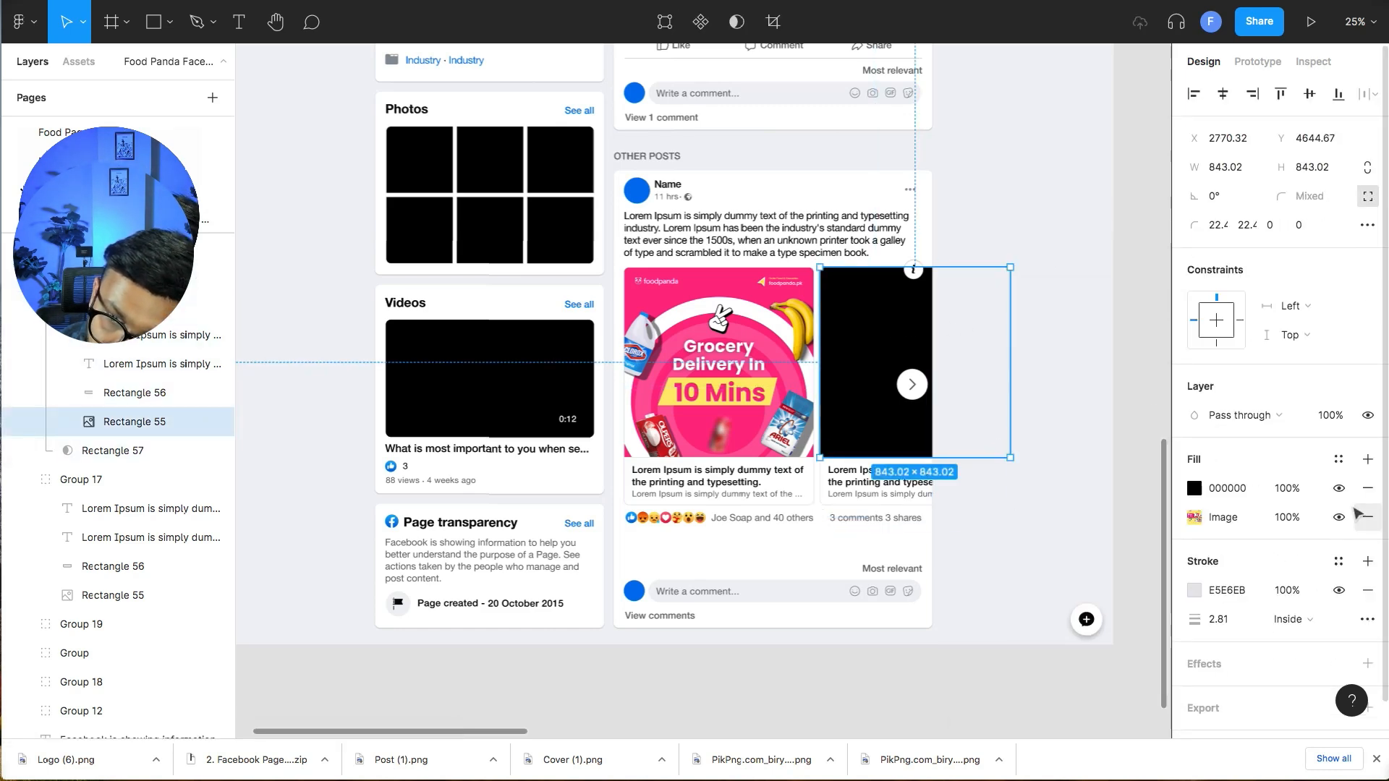
{"action": "left_click", "coordinate": [1367, 487]}
{"action": "left_click", "coordinate": [998, 471]}
{"action": "scroll", "coordinate": [998, 470], "scroll_direction": "up", "scroll_amount": 3}
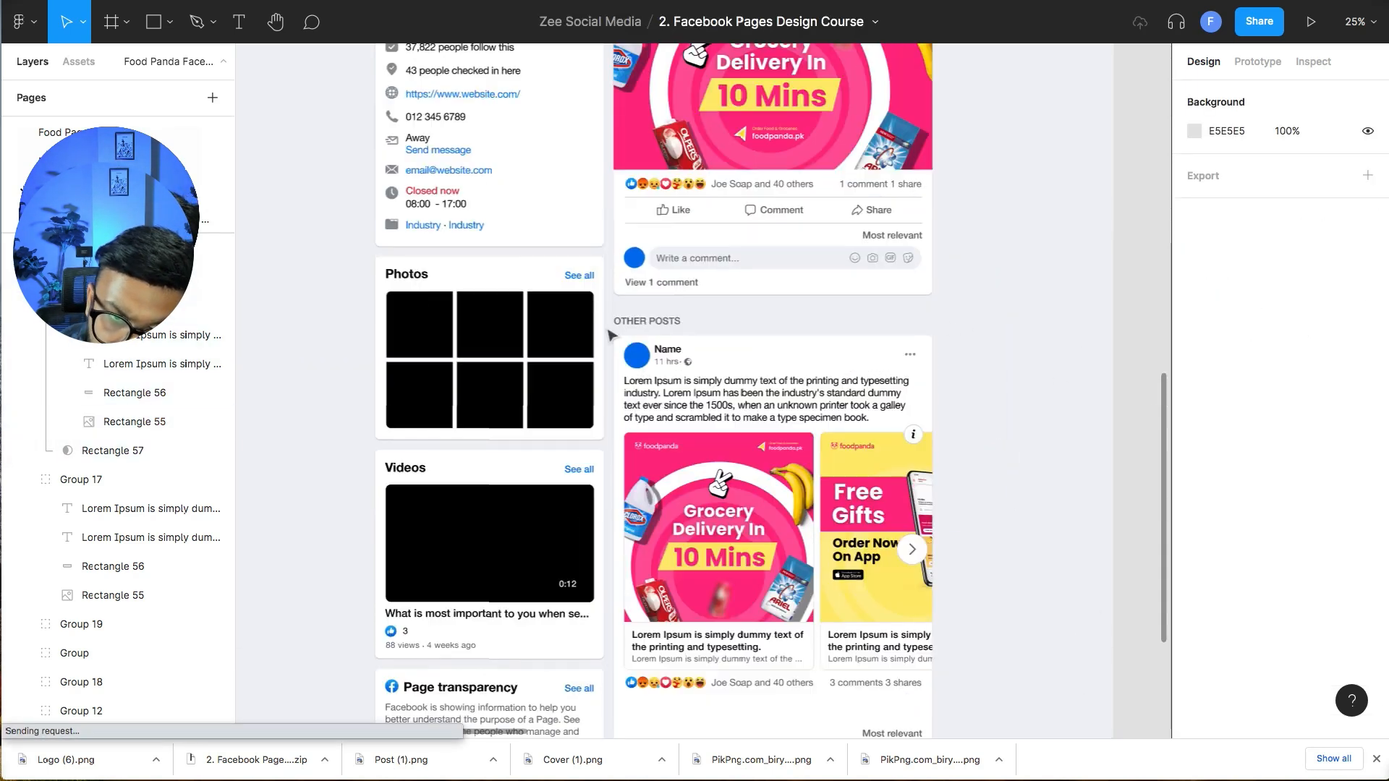
- Hide the black fills of the first two thumbnails in the Photos section's upper row
{"action": "left_click", "coordinate": [405, 325]}
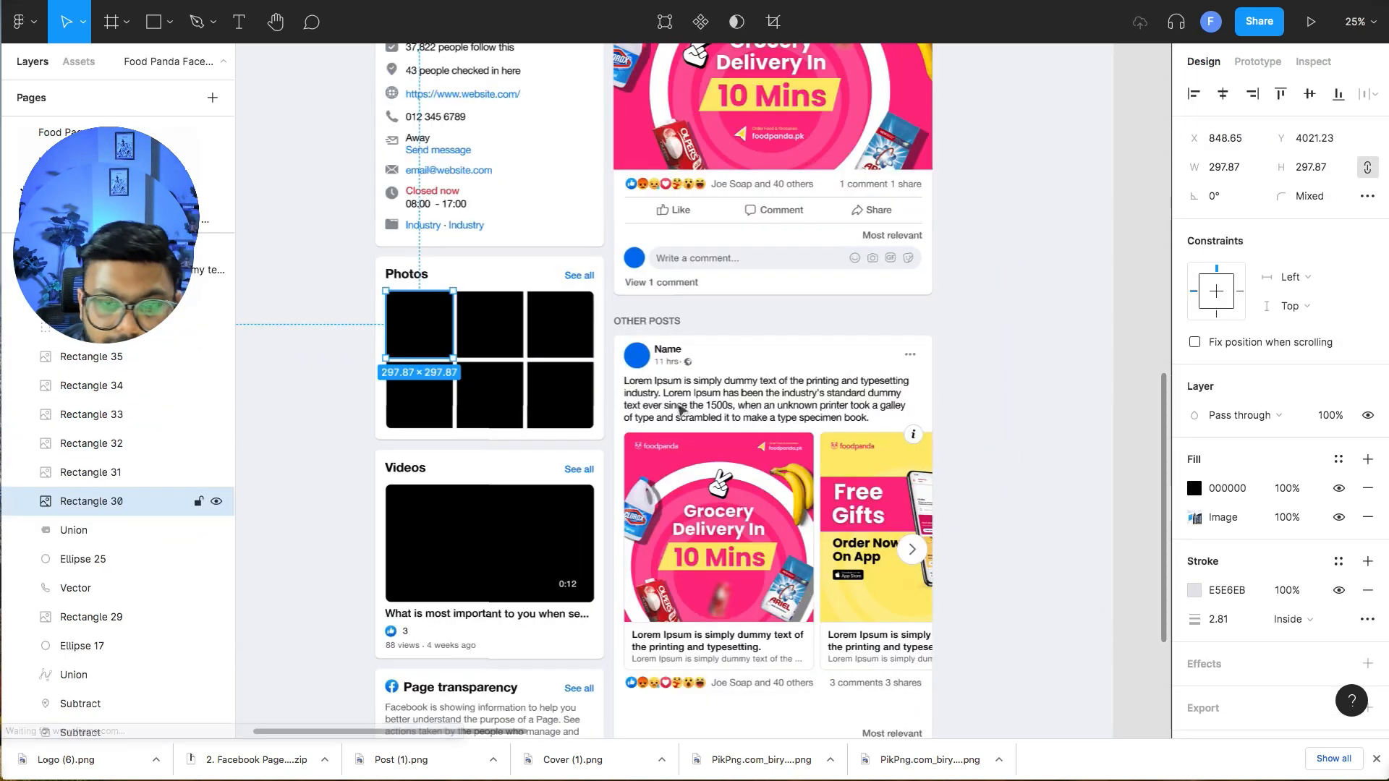
{"action": "left_click", "coordinate": [1335, 489]}
{"action": "left_click", "coordinate": [490, 325]}
{"action": "left_click", "coordinate": [1334, 489]}
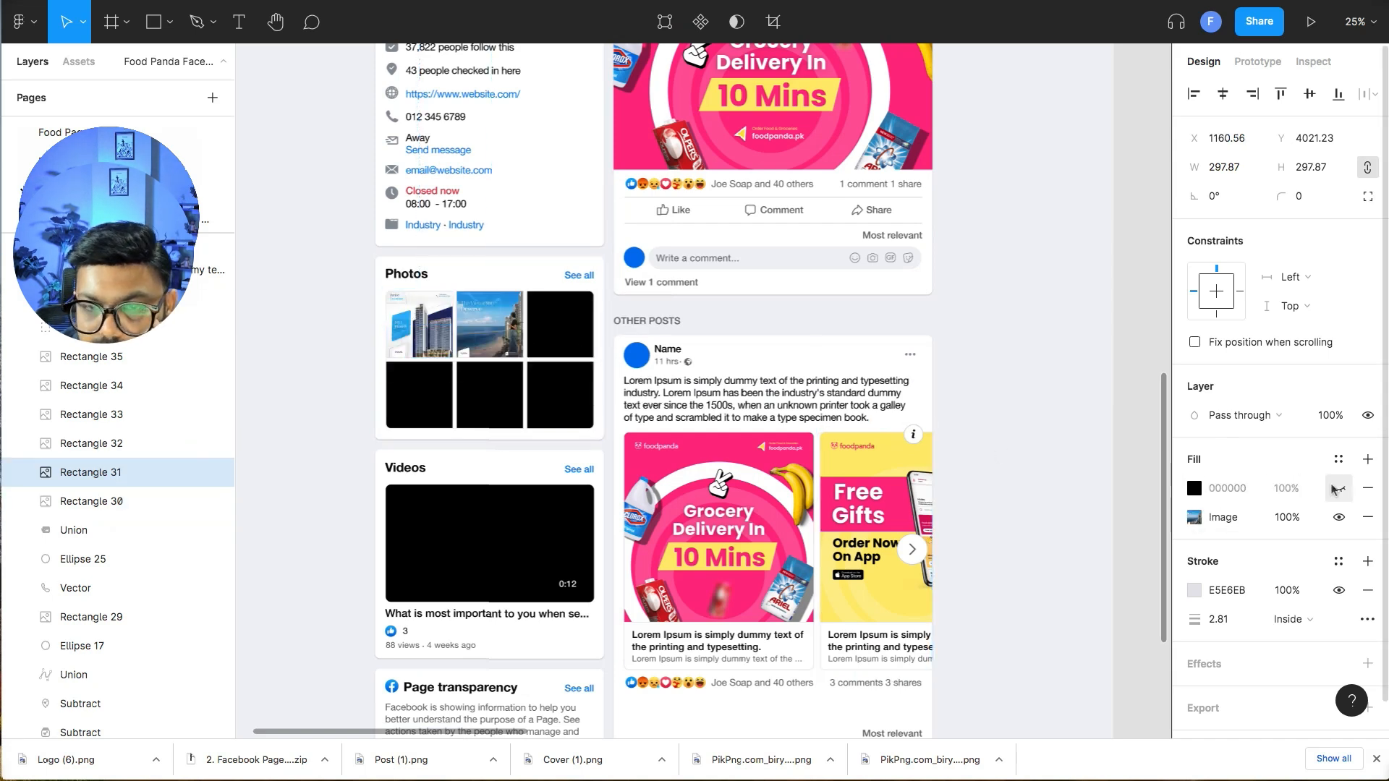
{"action": "left_click", "coordinate": [557, 336]}
- Replace the first Photos thumbnail's image with Post 10.png
{"action": "left_click", "coordinate": [423, 329]}
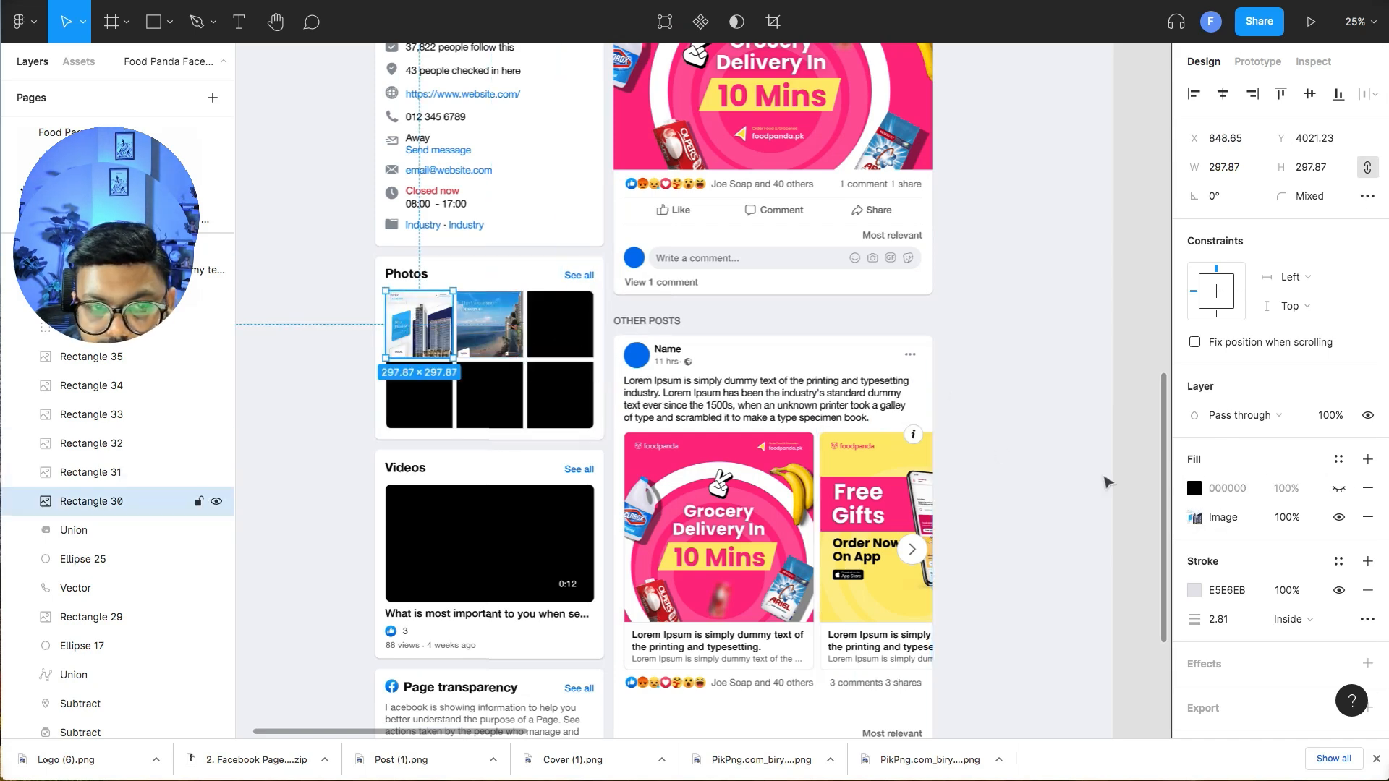
{"action": "left_click", "coordinate": [1195, 519]}
{"action": "left_click", "coordinate": [1059, 434]}
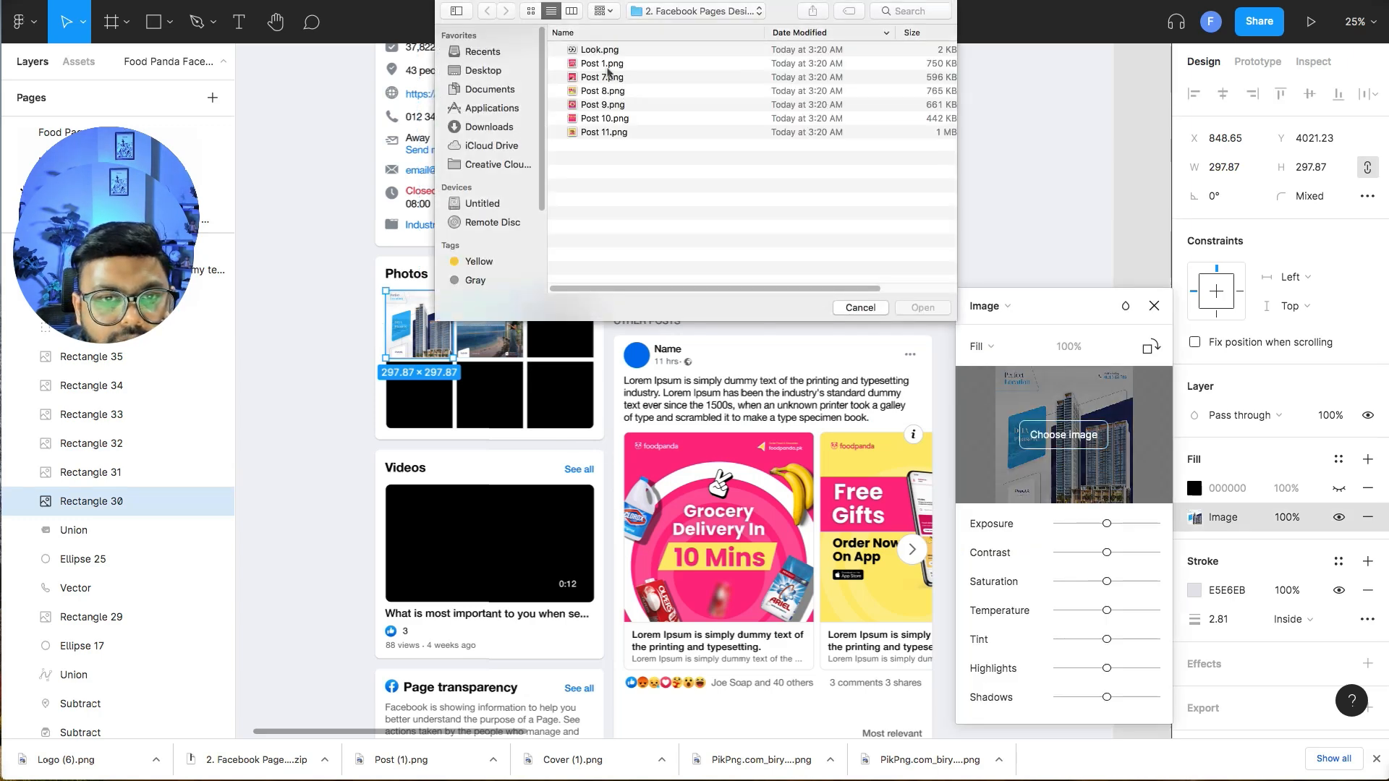
{"action": "double_click", "coordinate": [595, 119]}
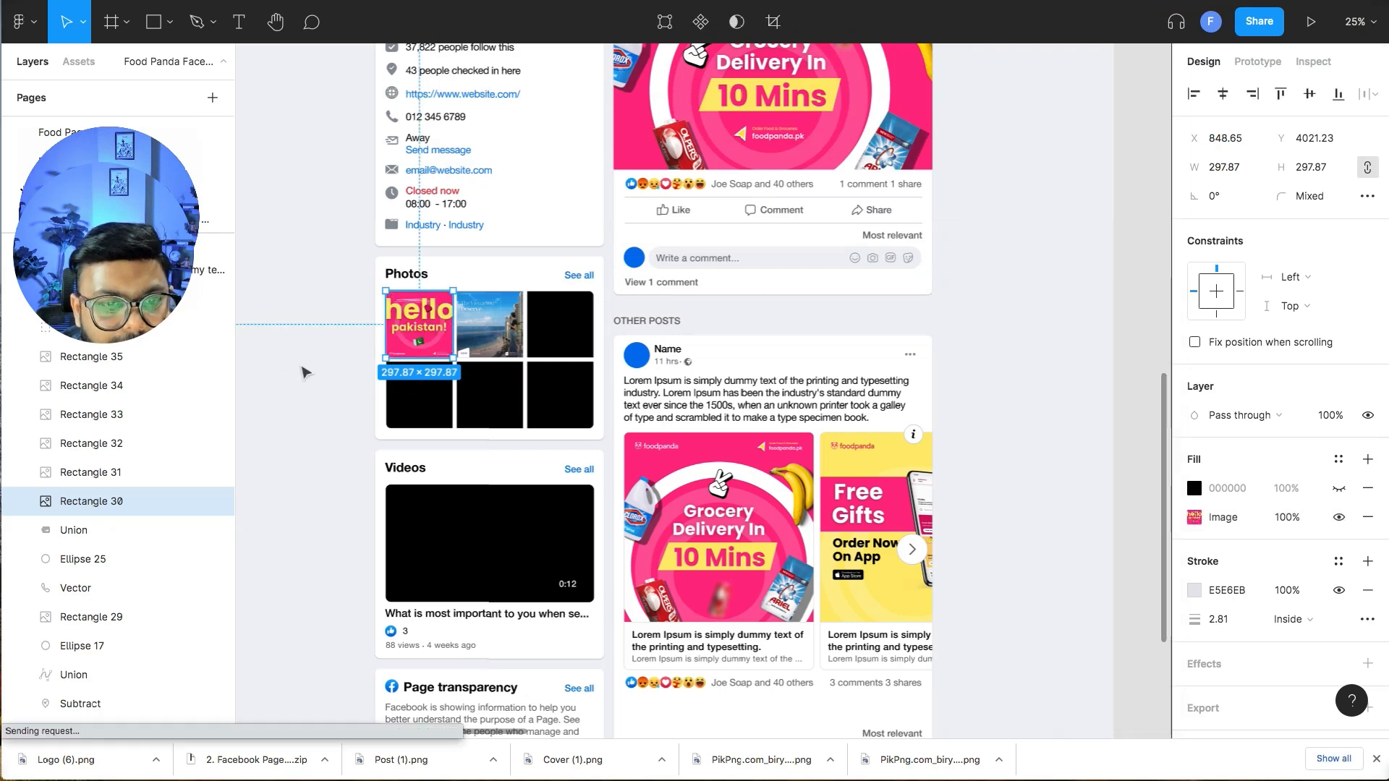
{"action": "left_click", "coordinate": [301, 369]}
- Replace the image of the second thumbnail in the Photos section's upper row with Post 11.png
{"action": "left_click", "coordinate": [90, 472]}
{"action": "left_click", "coordinate": [1194, 517]}
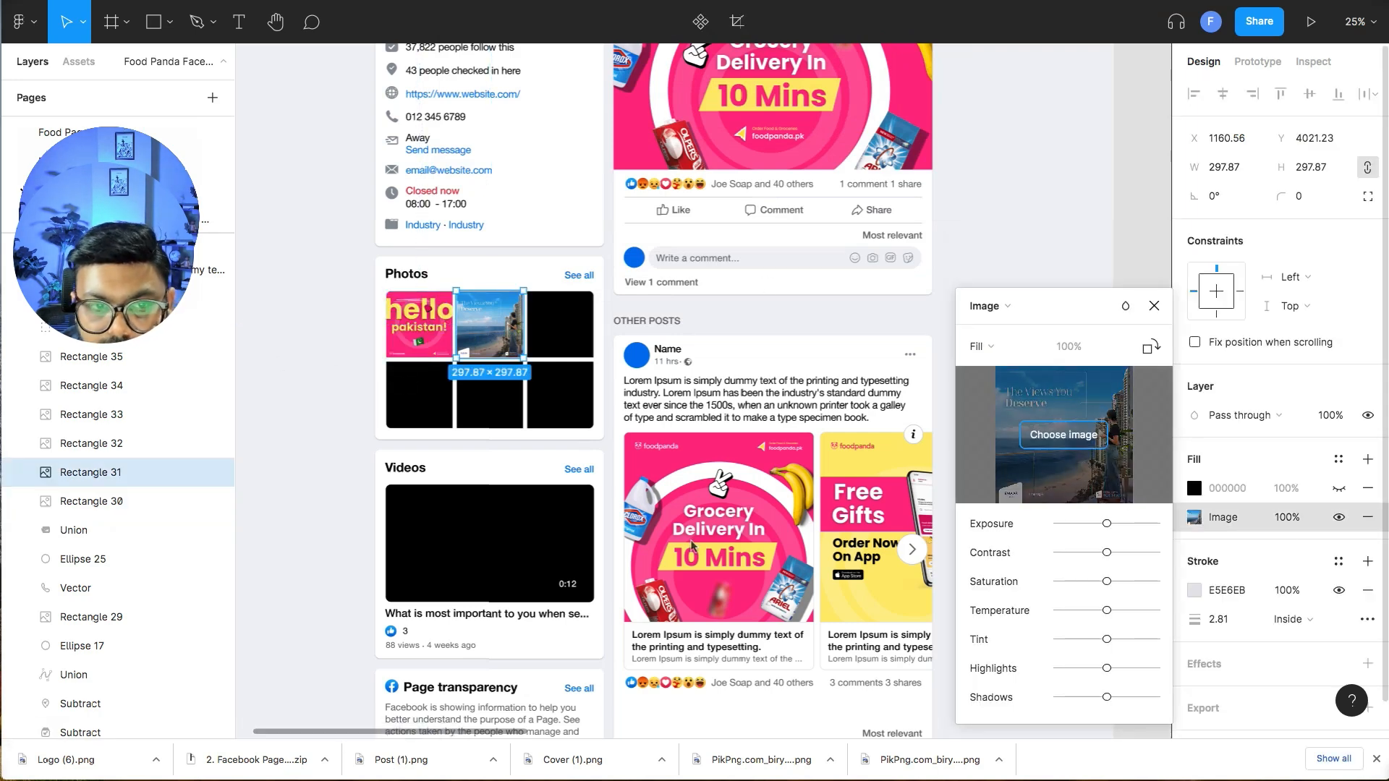
{"action": "left_click", "coordinate": [1067, 434]}
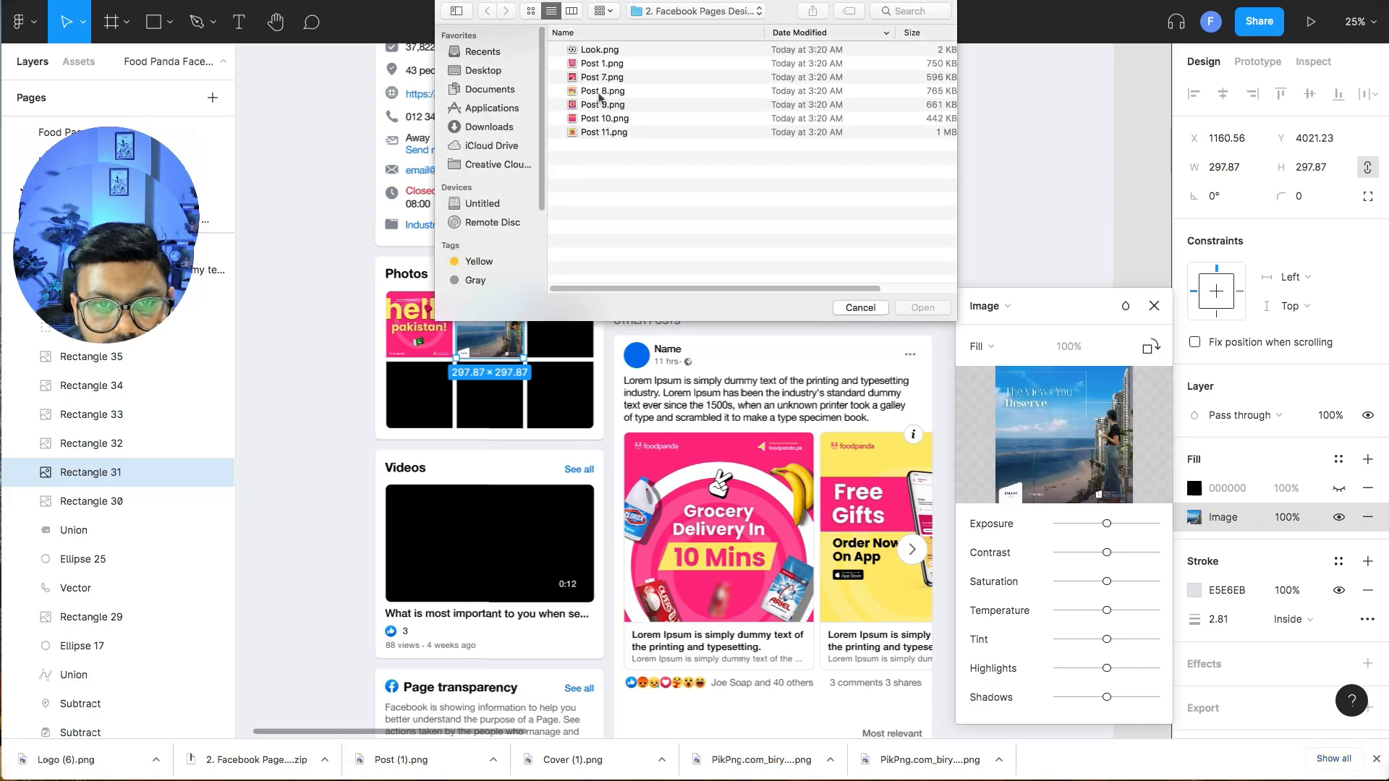
{"action": "left_click", "coordinate": [600, 91]}
{"action": "double_click", "coordinate": [602, 132]}
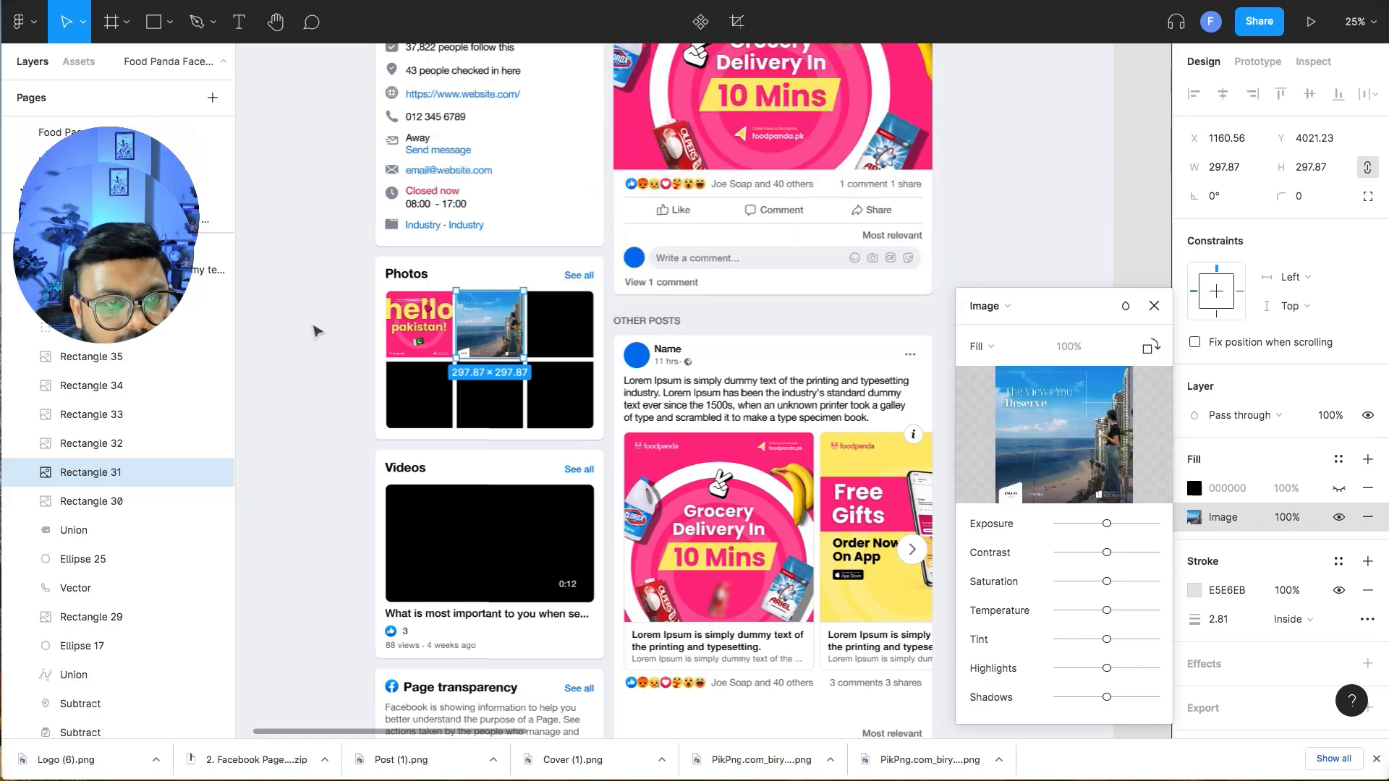
{"action": "left_click", "coordinate": [316, 332]}
- Replace the third upper-row Photos thumbnail's image with Post 9.png and hide its black fill
{"action": "left_click", "coordinate": [541, 328]}
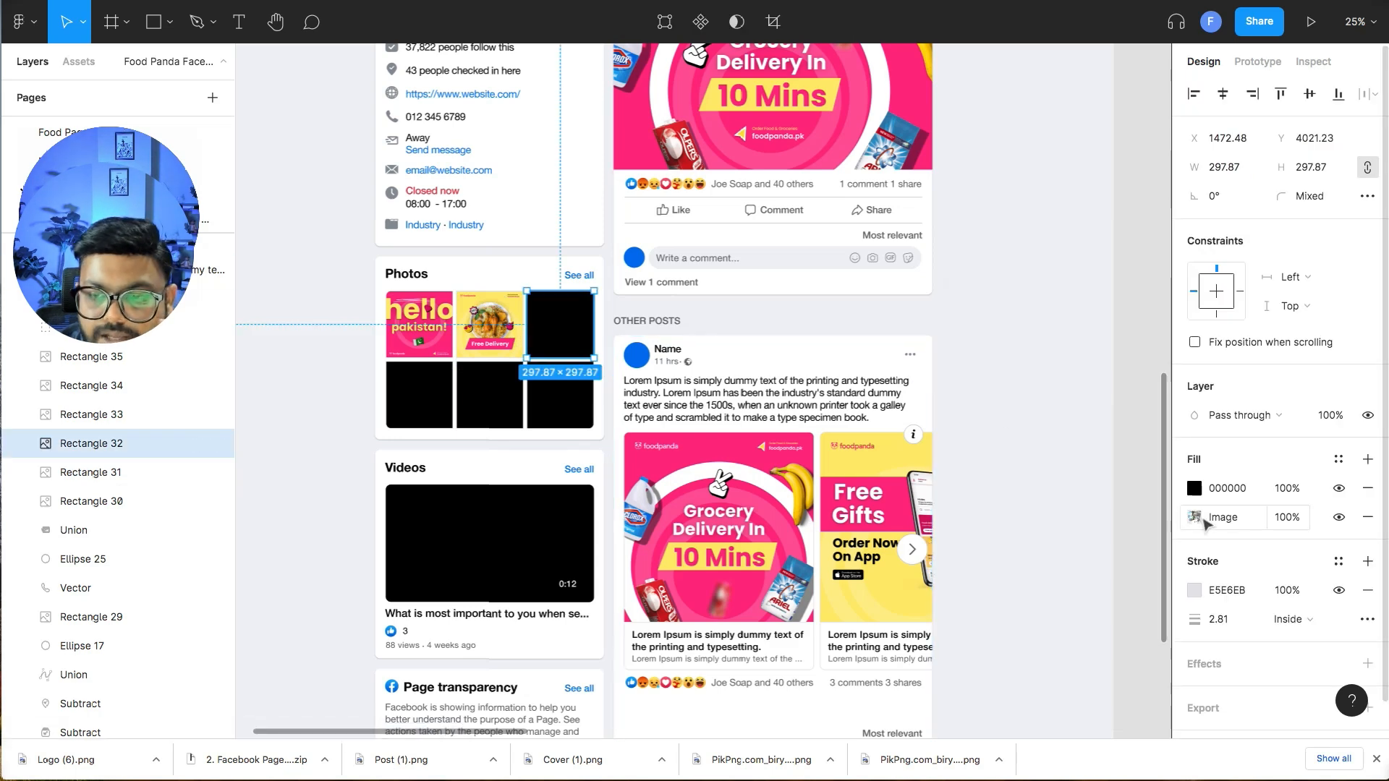
{"action": "left_click", "coordinate": [1194, 517]}
{"action": "left_click", "coordinate": [1063, 434]}
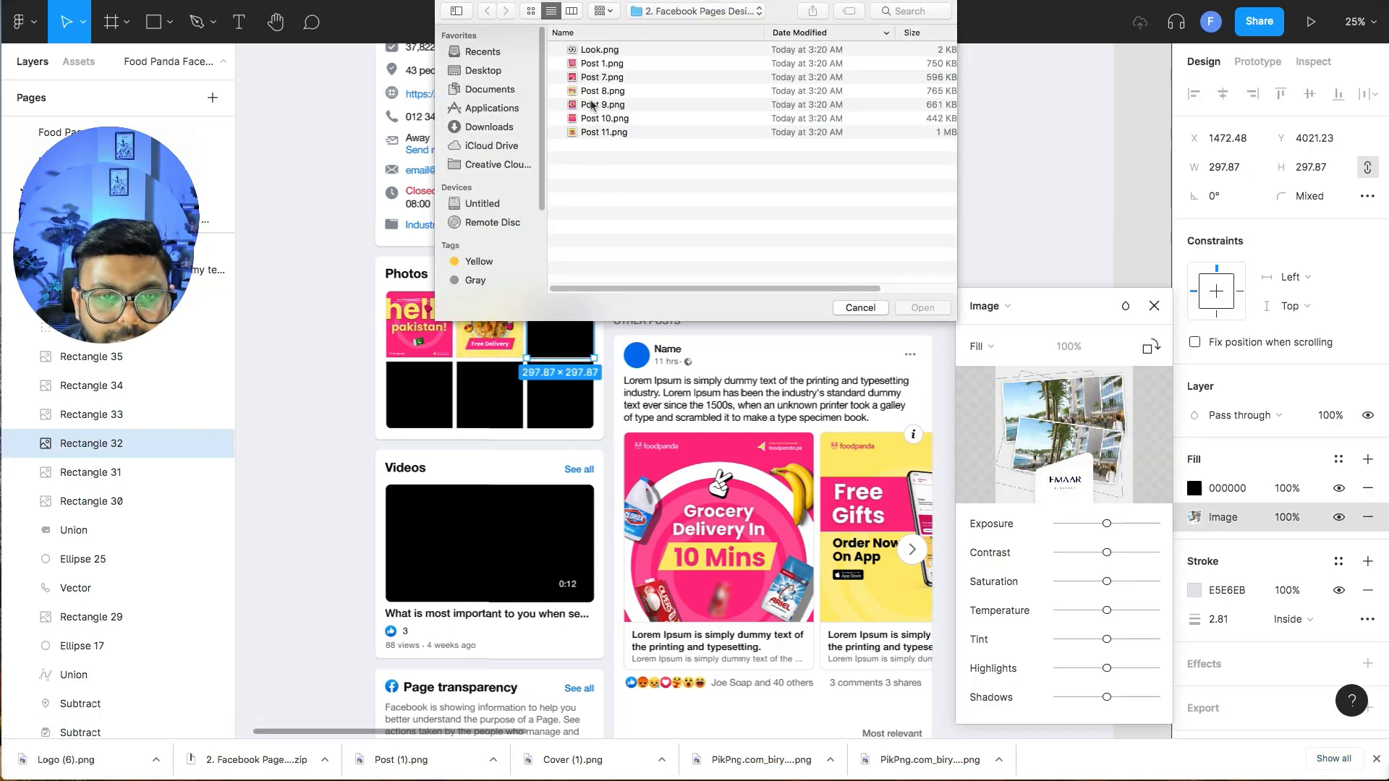
{"action": "double_click", "coordinate": [590, 105]}
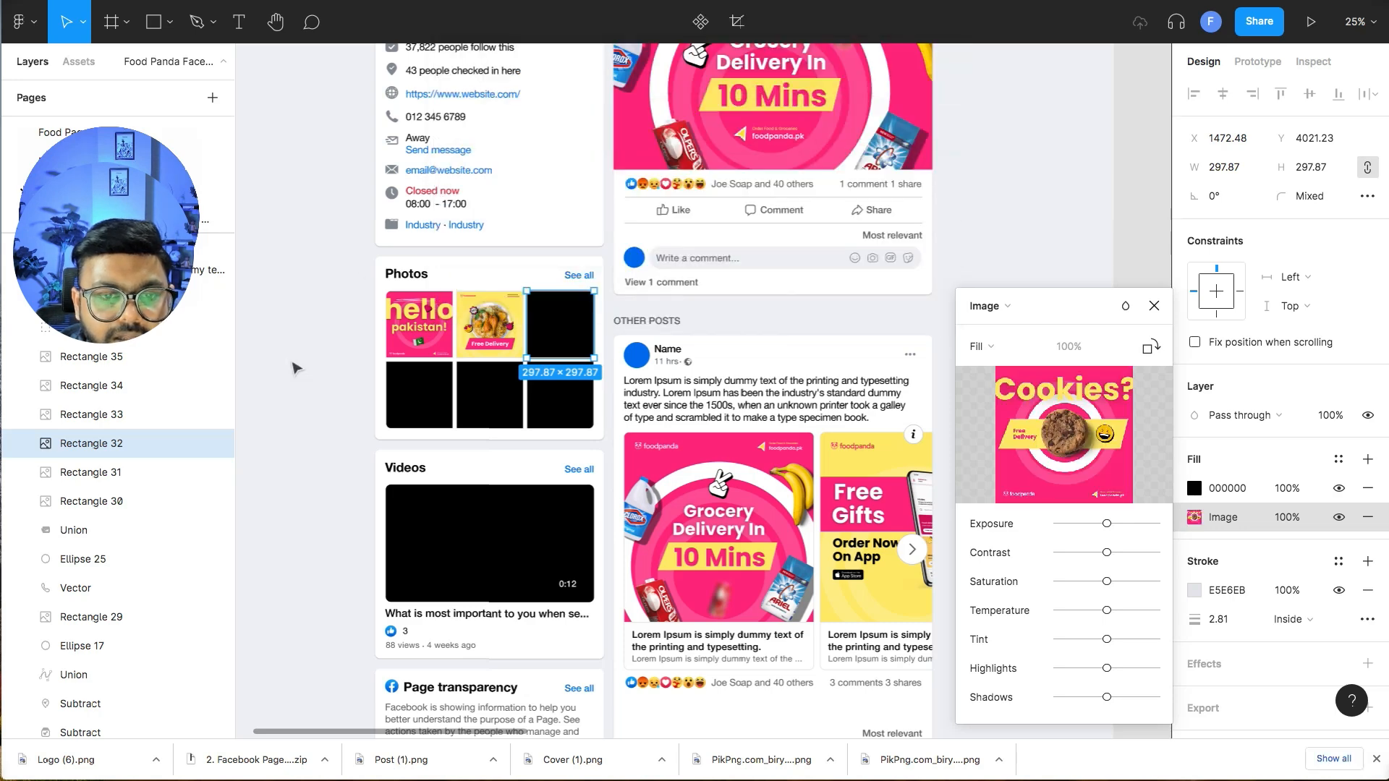
{"action": "left_click", "coordinate": [295, 369]}
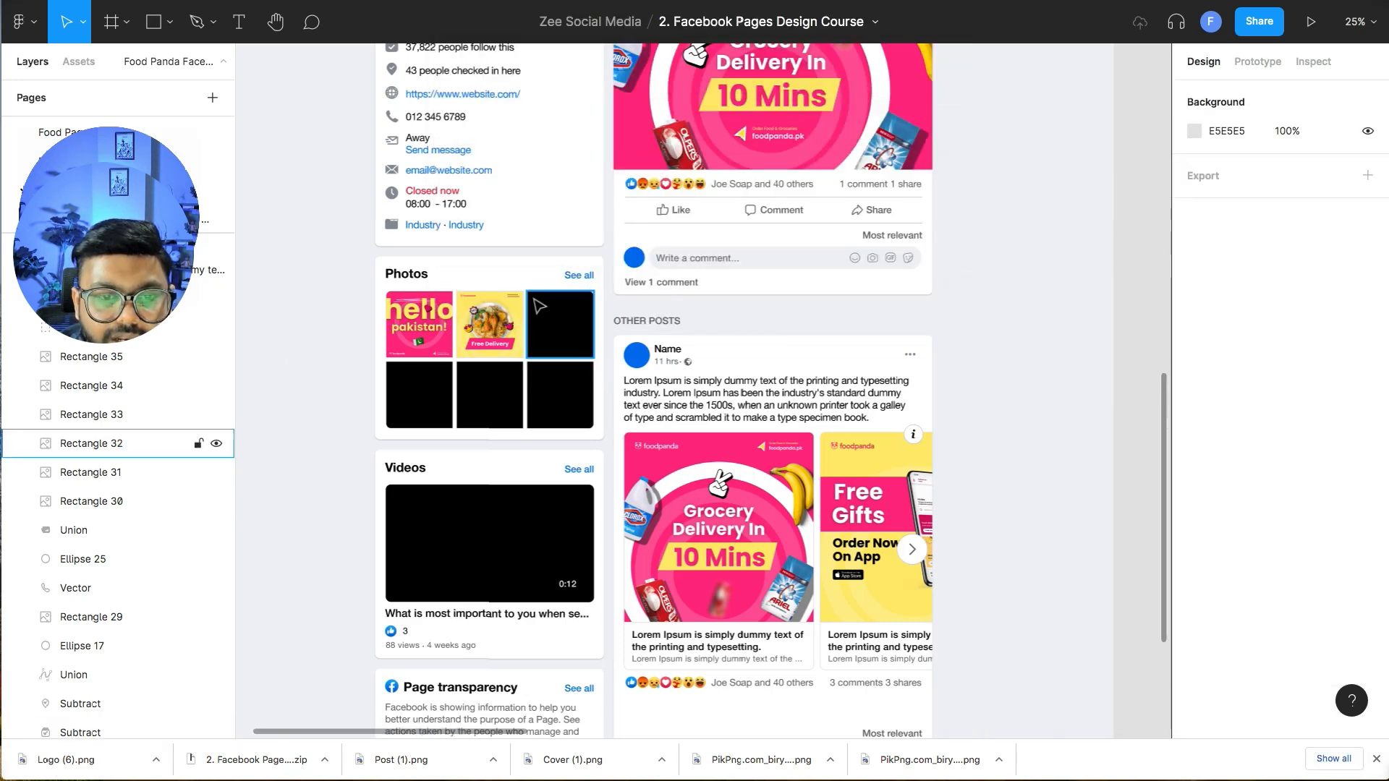
{"action": "left_click", "coordinate": [91, 443]}
{"action": "key", "text": "Return"}
{"action": "left_click", "coordinate": [1340, 518]}
{"action": "key", "text": "Escape"}
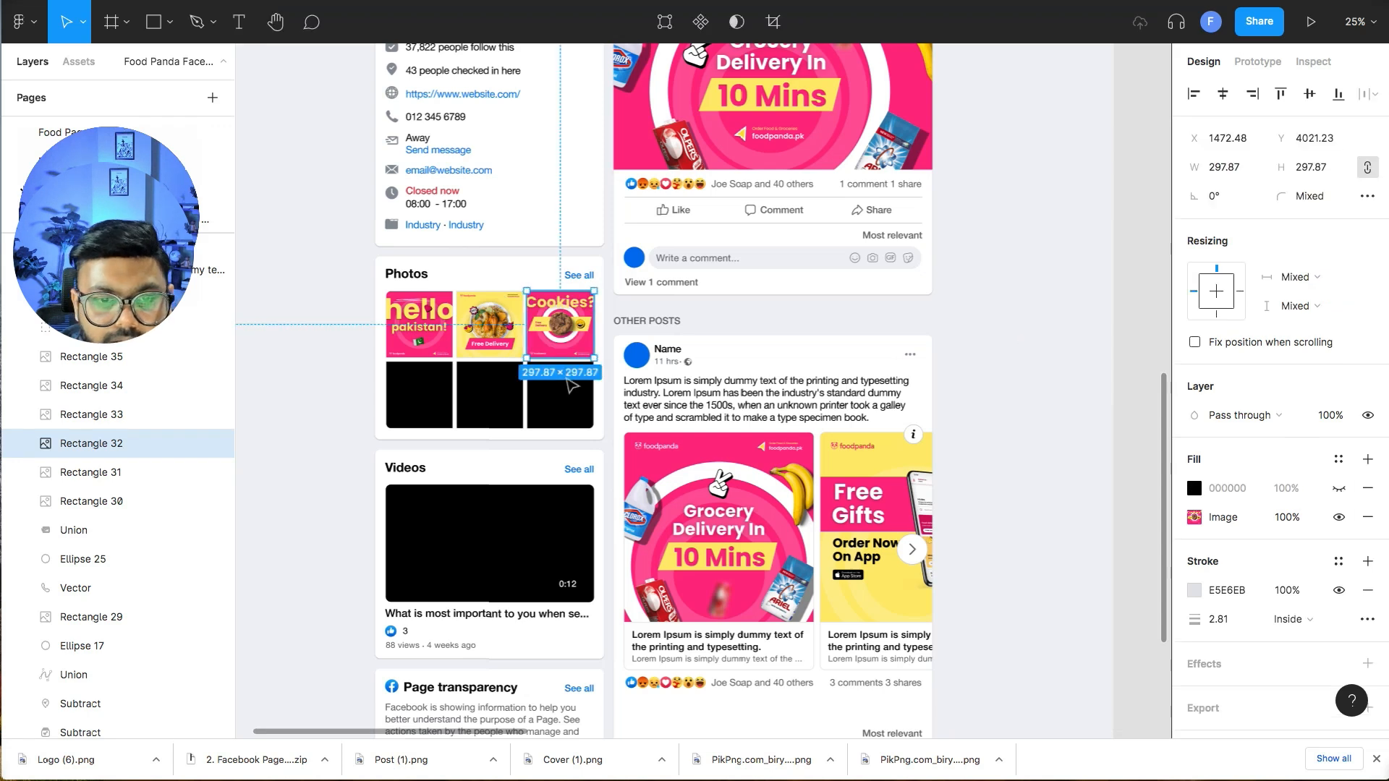
- Set the first lower-row Photos thumbnail's image to Post 1.png and hide its black fill
{"action": "double_click", "coordinate": [433, 399]}
{"action": "key", "text": "Escape"}
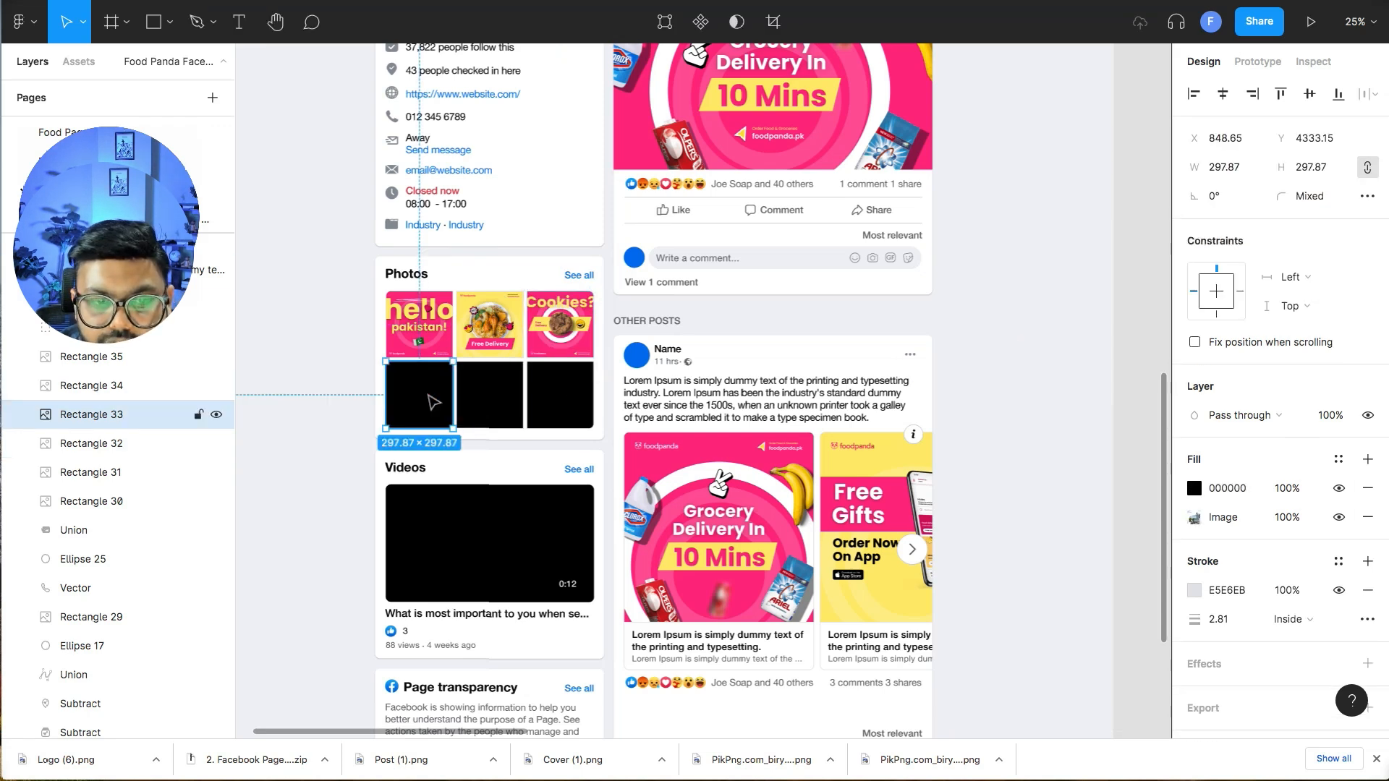
{"action": "left_click", "coordinate": [1194, 517]}
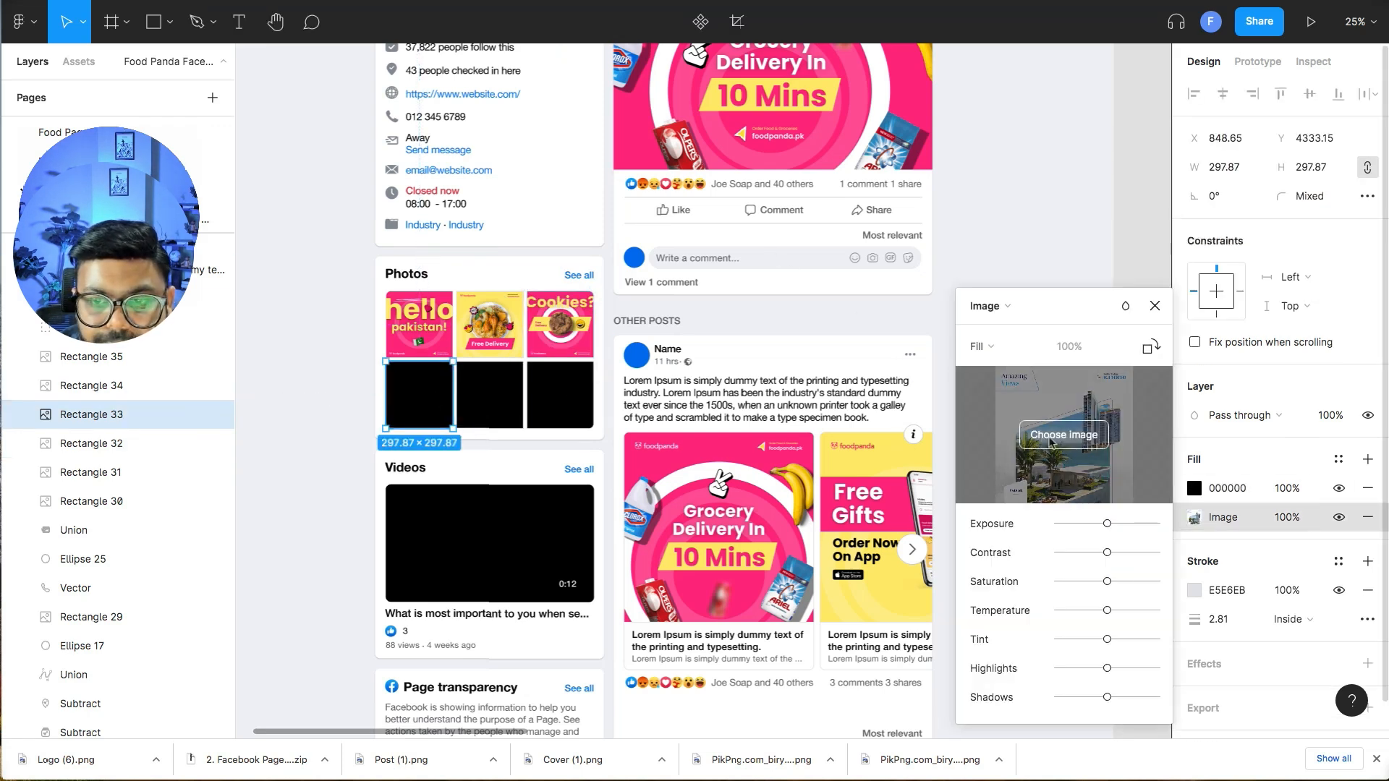
{"action": "left_click", "coordinate": [1063, 434]}
{"action": "double_click", "coordinate": [599, 64]}
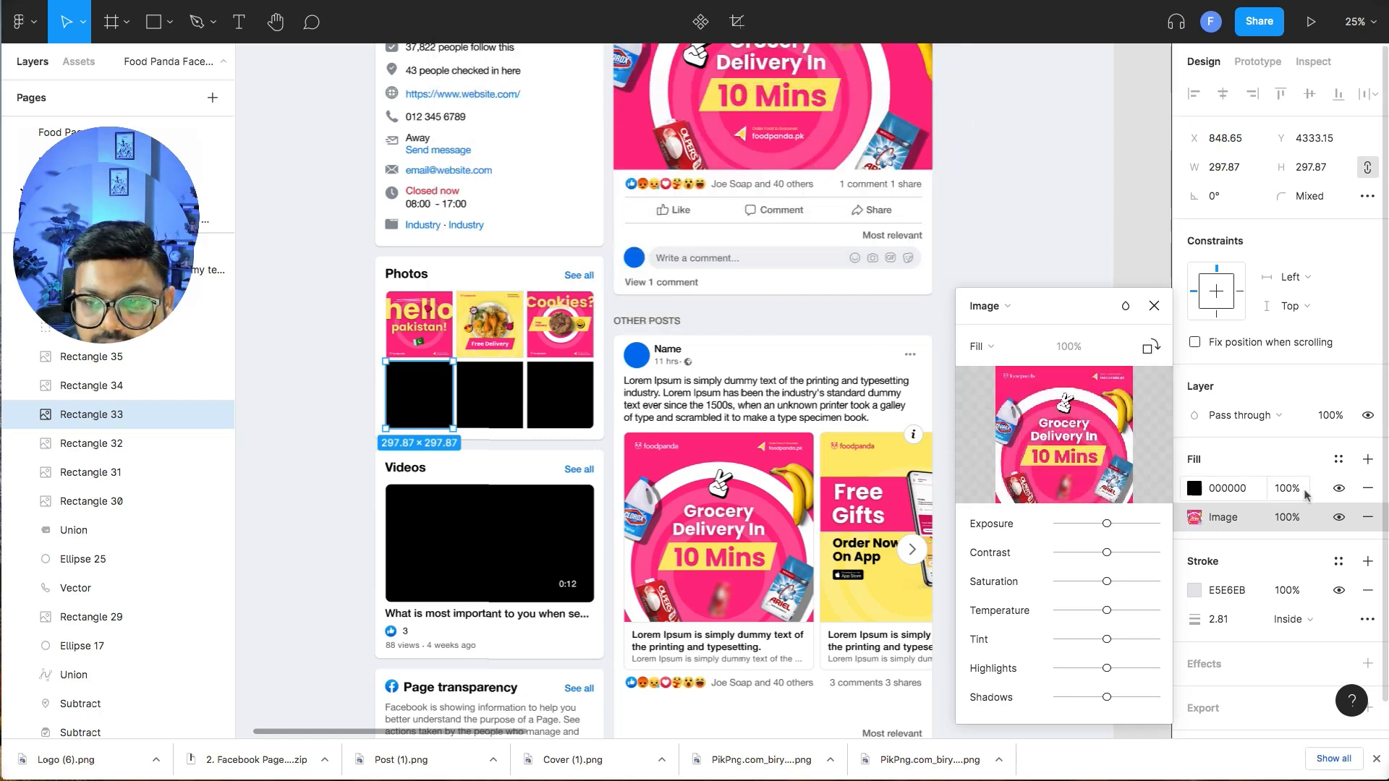
{"action": "left_click", "coordinate": [341, 471]}
- Hide the black fill of the middle lower-row Photos thumbnail and replace its image with Post 8.png
{"action": "left_click", "coordinate": [484, 416]}
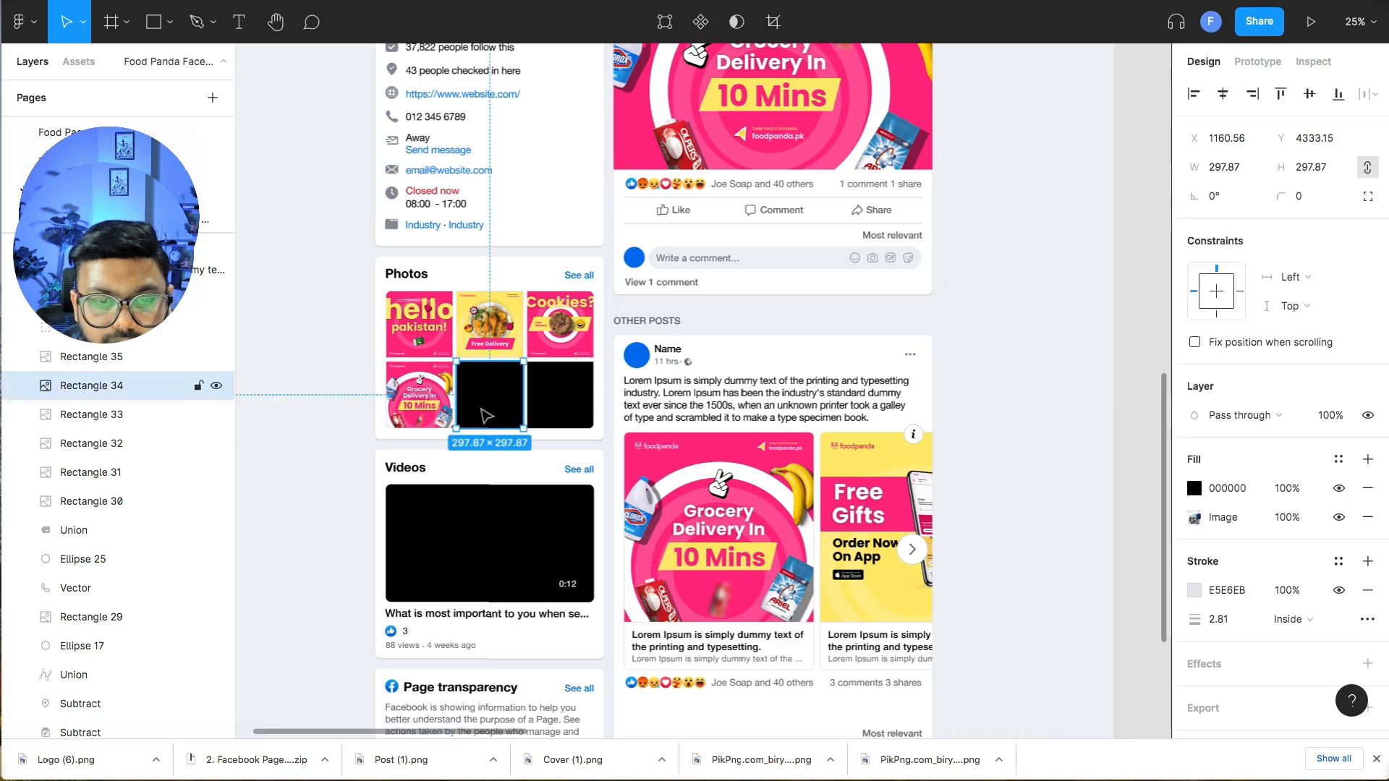
{"action": "left_click", "coordinate": [1338, 488]}
{"action": "left_click", "coordinate": [1194, 517]}
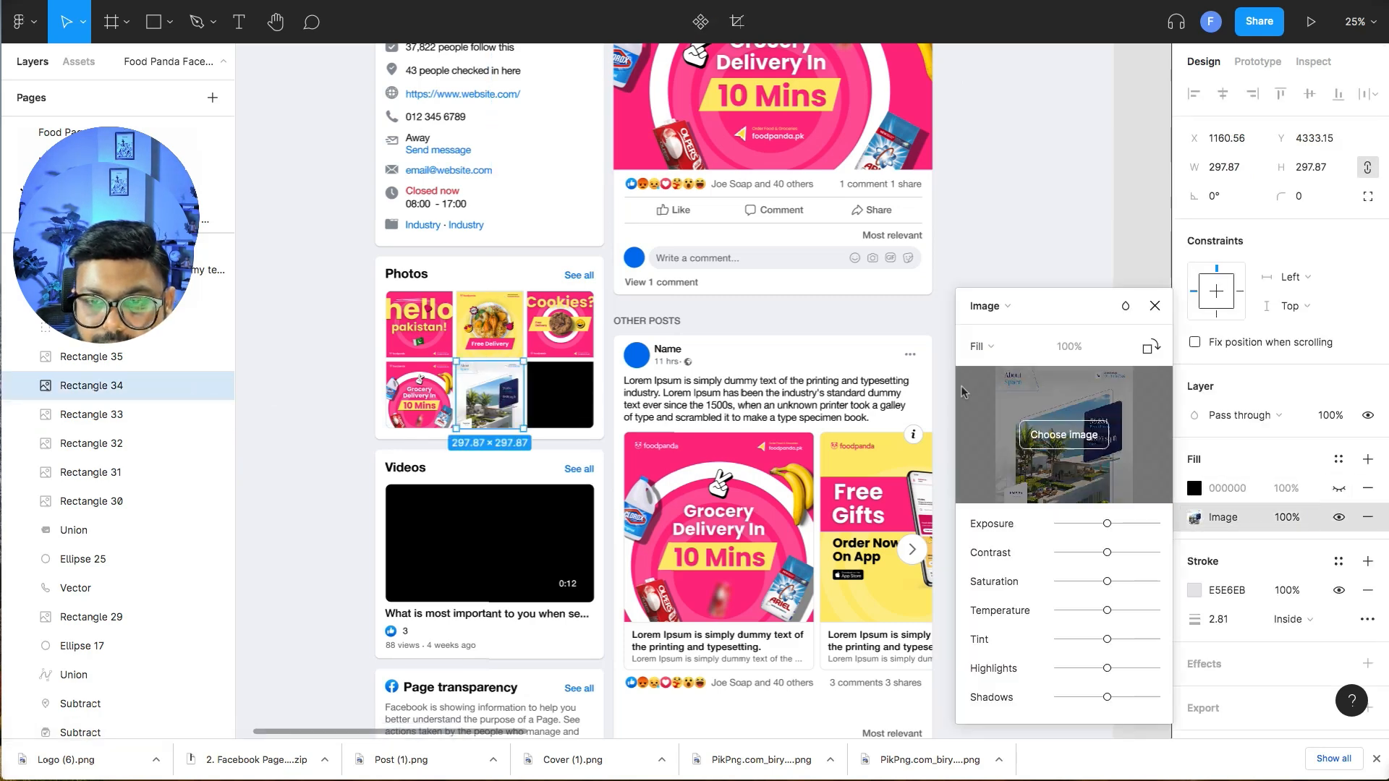
{"action": "left_click", "coordinate": [1063, 434]}
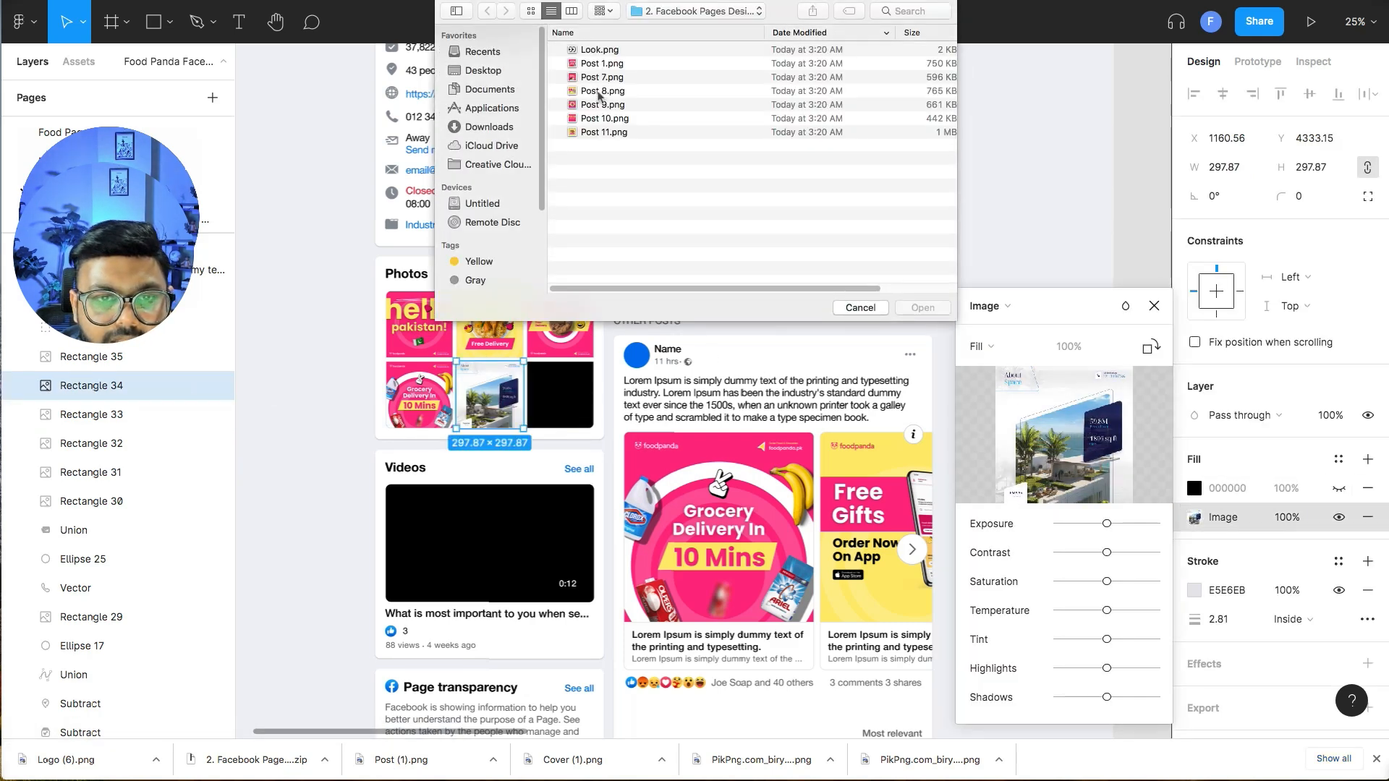
{"action": "double_click", "coordinate": [598, 94]}
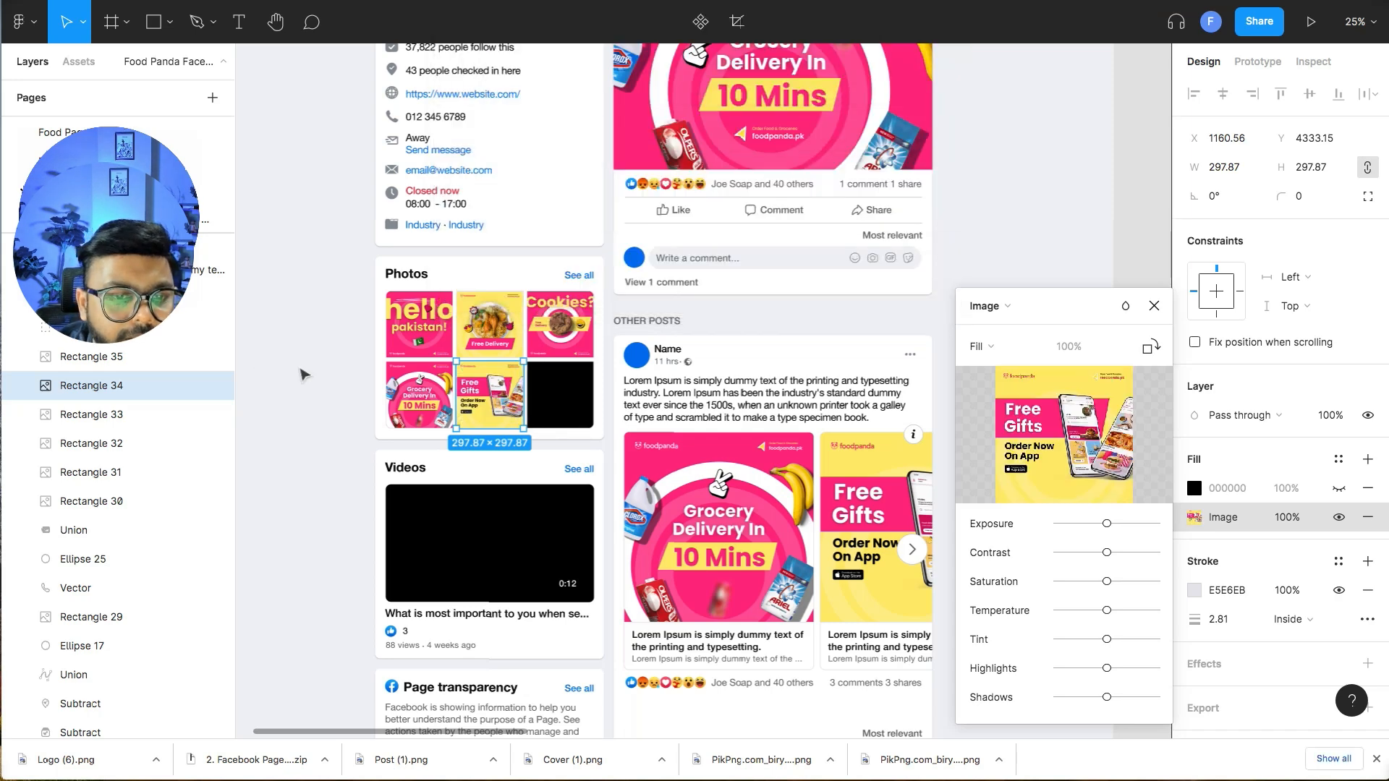
{"action": "left_click", "coordinate": [302, 374]}
- Replace the image of the last lower-row Photos thumbnail with Post 9.png
{"action": "left_click", "coordinate": [566, 408]}
{"action": "left_click", "coordinate": [1194, 517]}
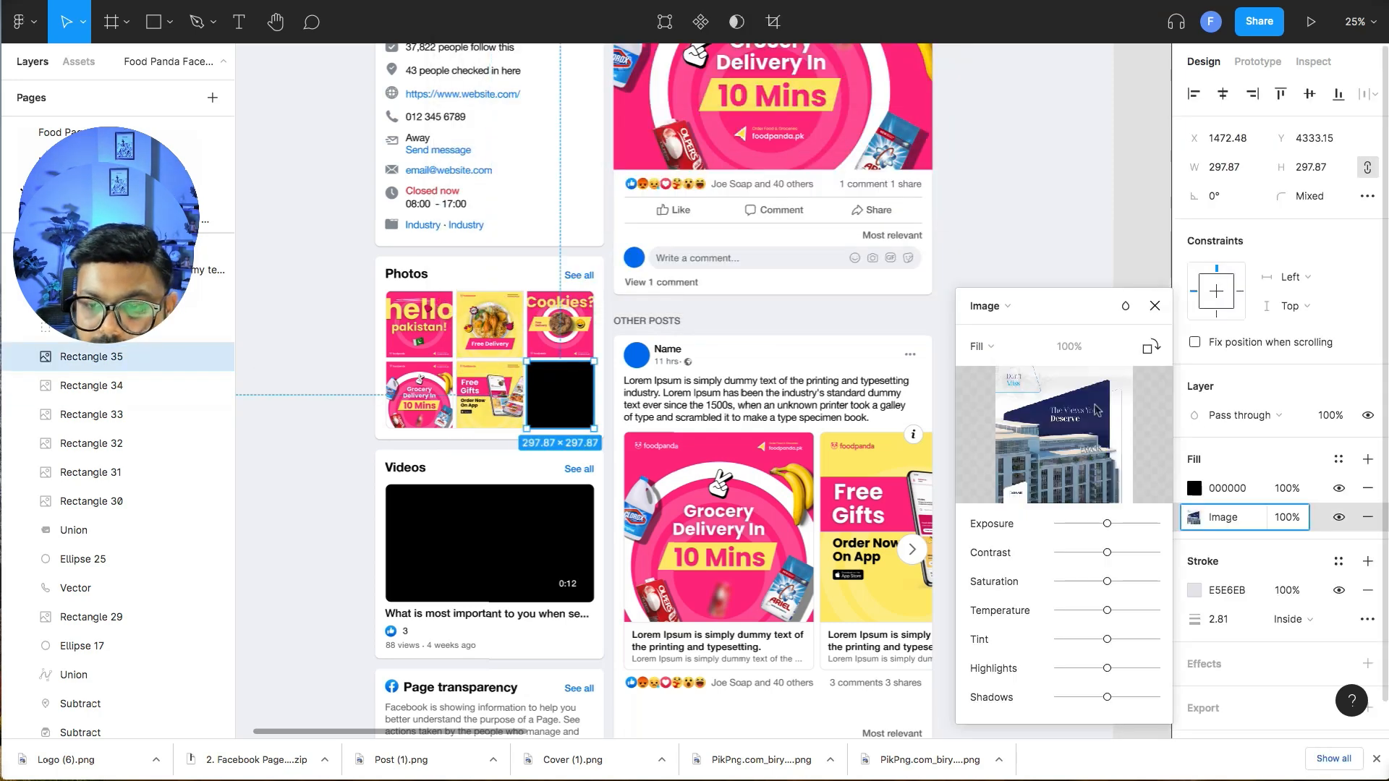
{"action": "left_click", "coordinate": [1049, 439]}
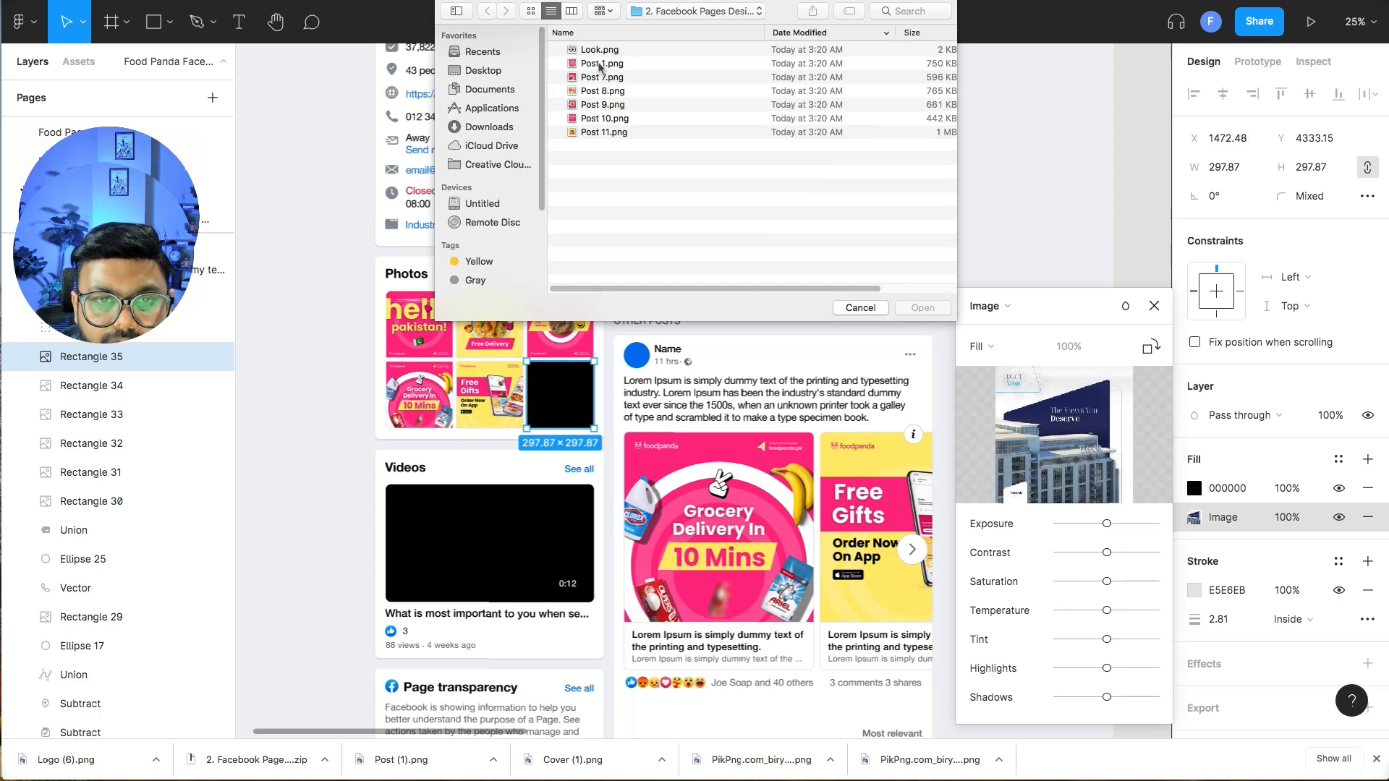
{"action": "double_click", "coordinate": [594, 105]}
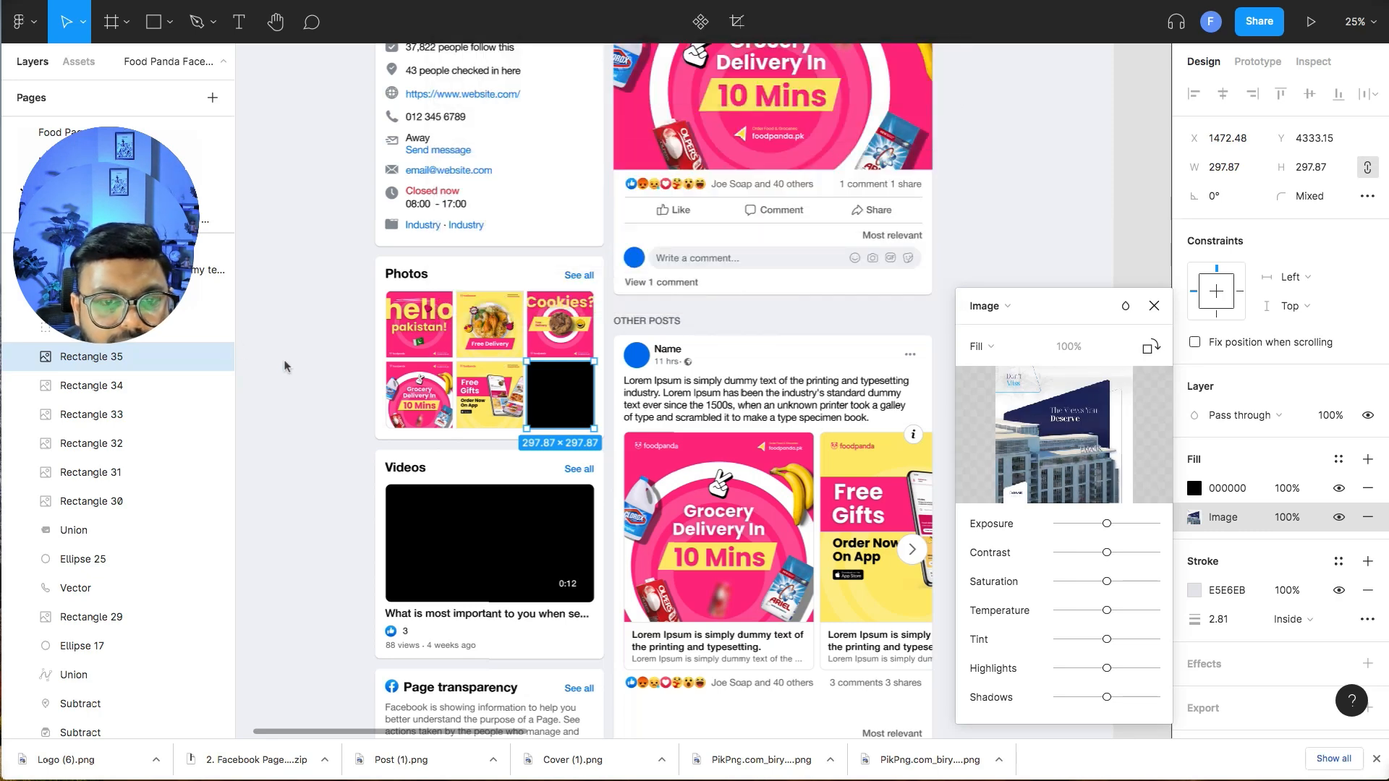
- Set the last lower-row Photos thumbnail's image to Post 7.png and hide its black fill
{"action": "left_click", "coordinate": [1028, 437]}
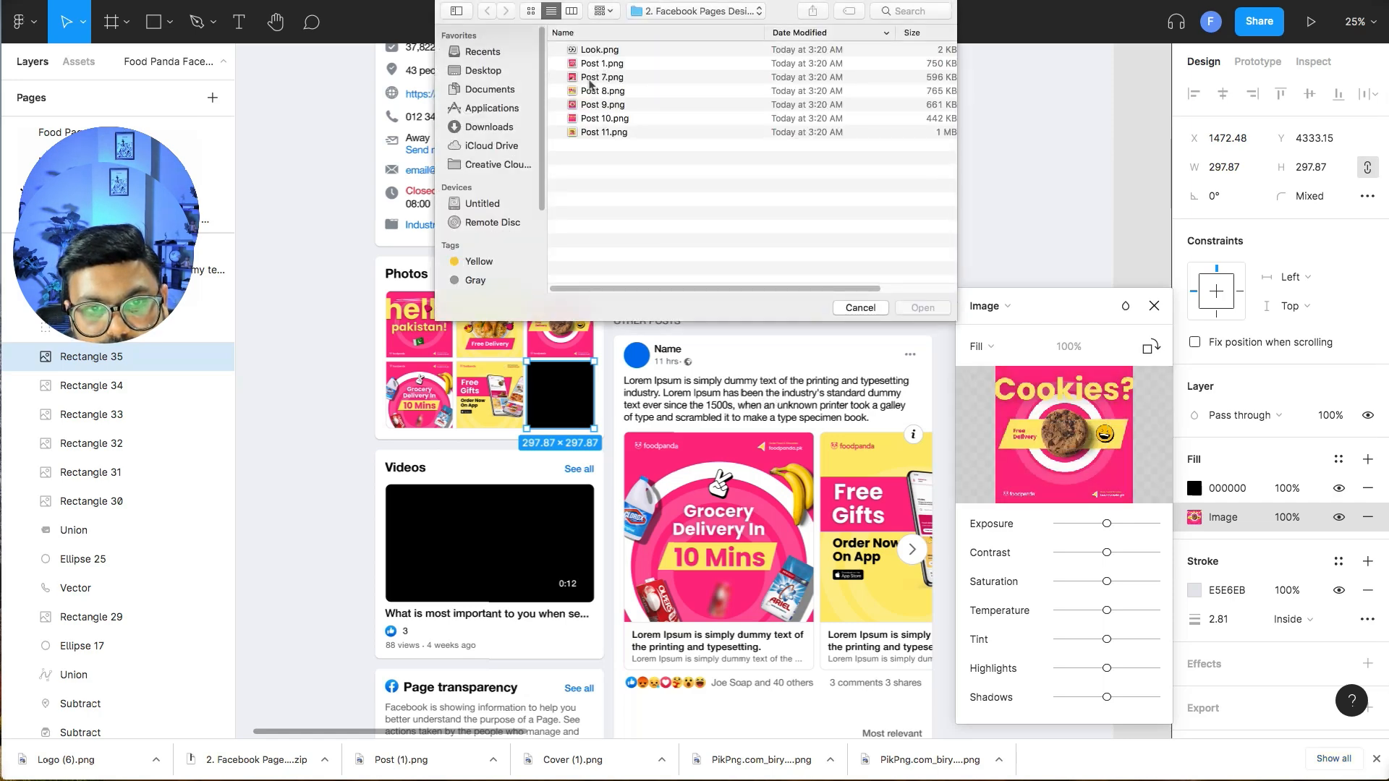
{"action": "double_click", "coordinate": [590, 78]}
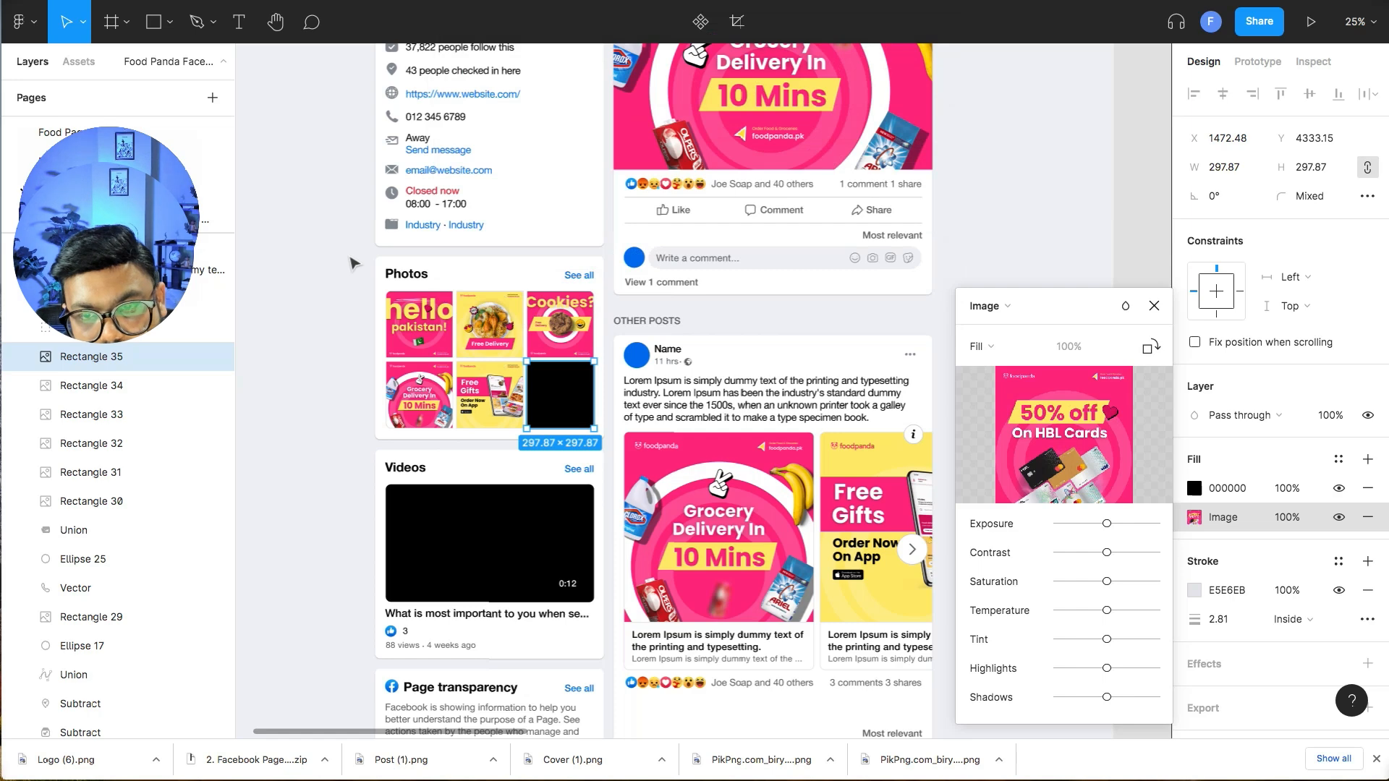
{"action": "left_click", "coordinate": [1338, 488]}
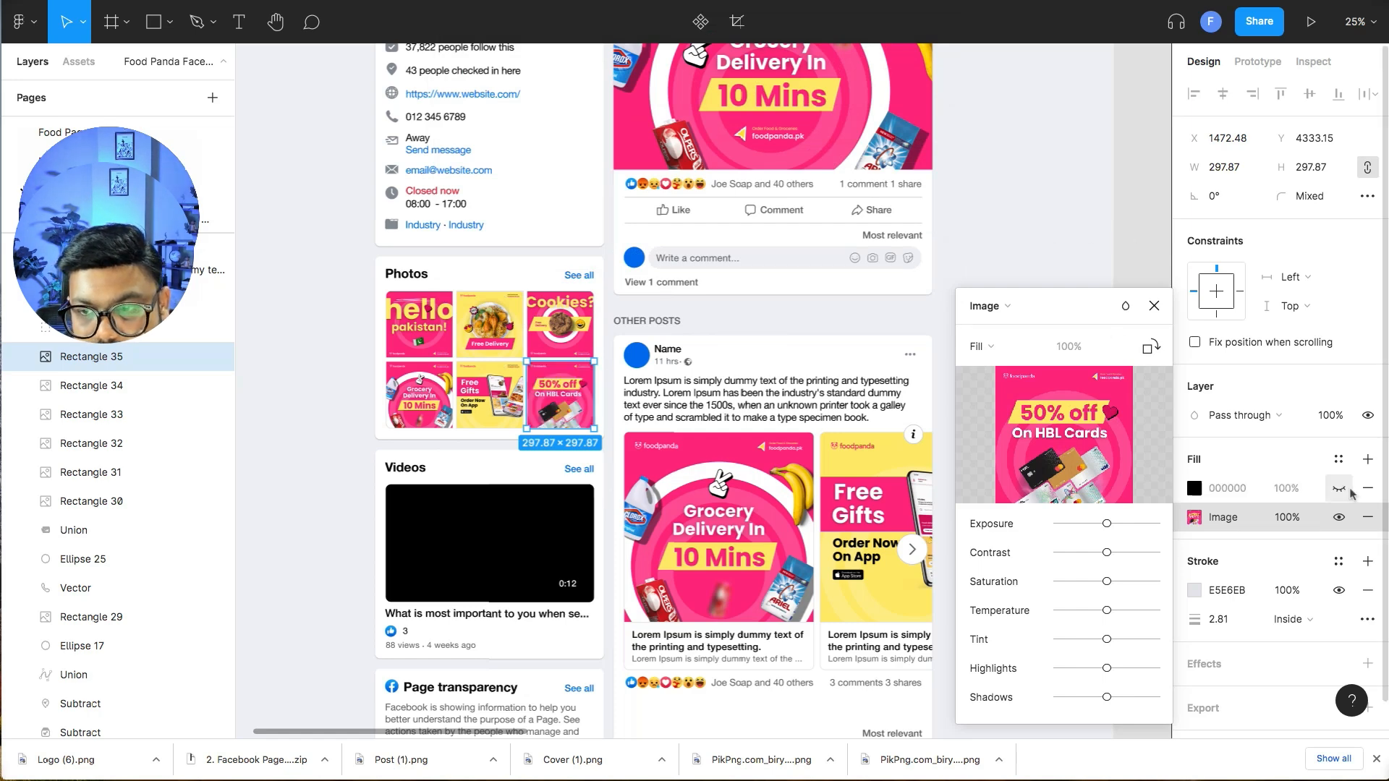
{"action": "left_click", "coordinate": [297, 484]}
{"action": "left_click", "coordinate": [314, 481]}
- Replace the Videos section thumbnail's image with Post 7.png and hide its black fill
{"action": "scroll", "coordinate": [315, 481], "scroll_direction": "down", "scroll_amount": 3}
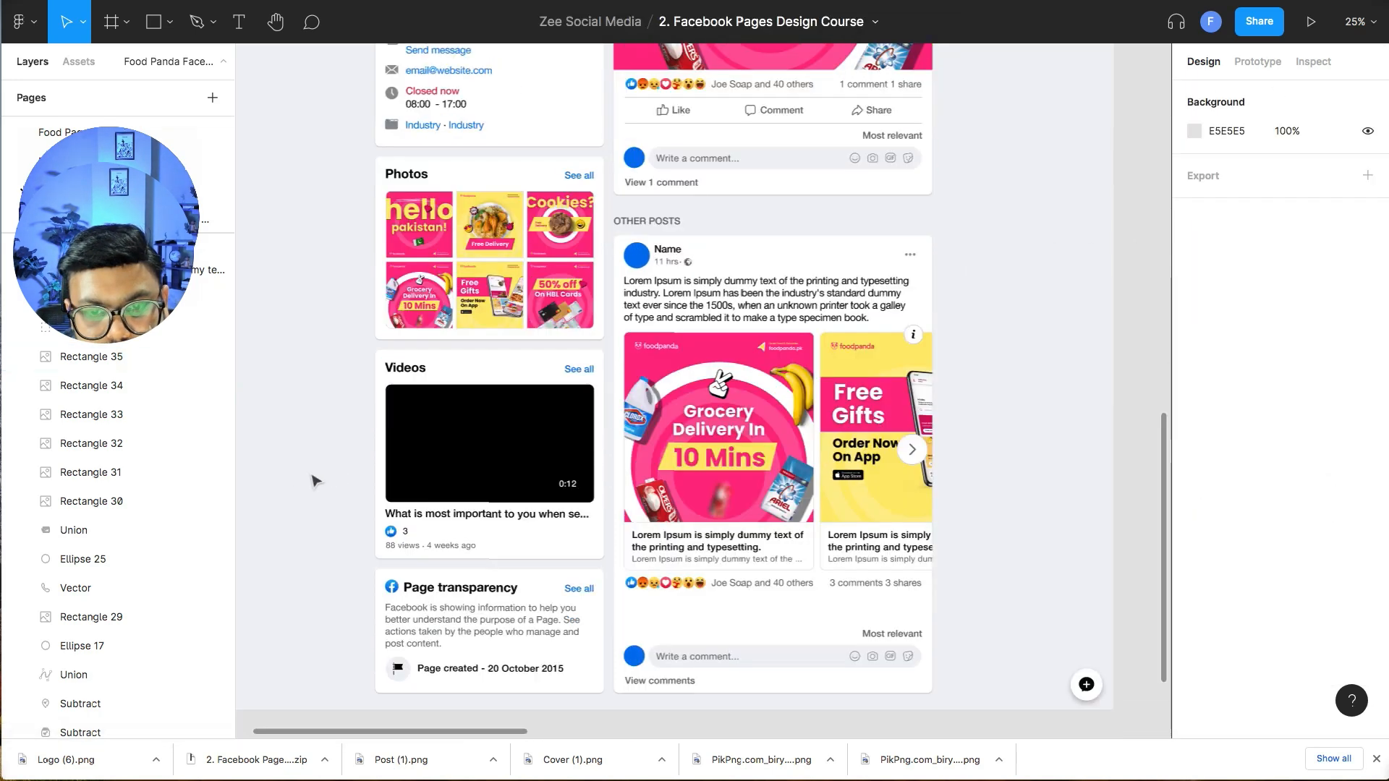
{"action": "left_click", "coordinate": [475, 455]}
{"action": "left_click", "coordinate": [1197, 522]}
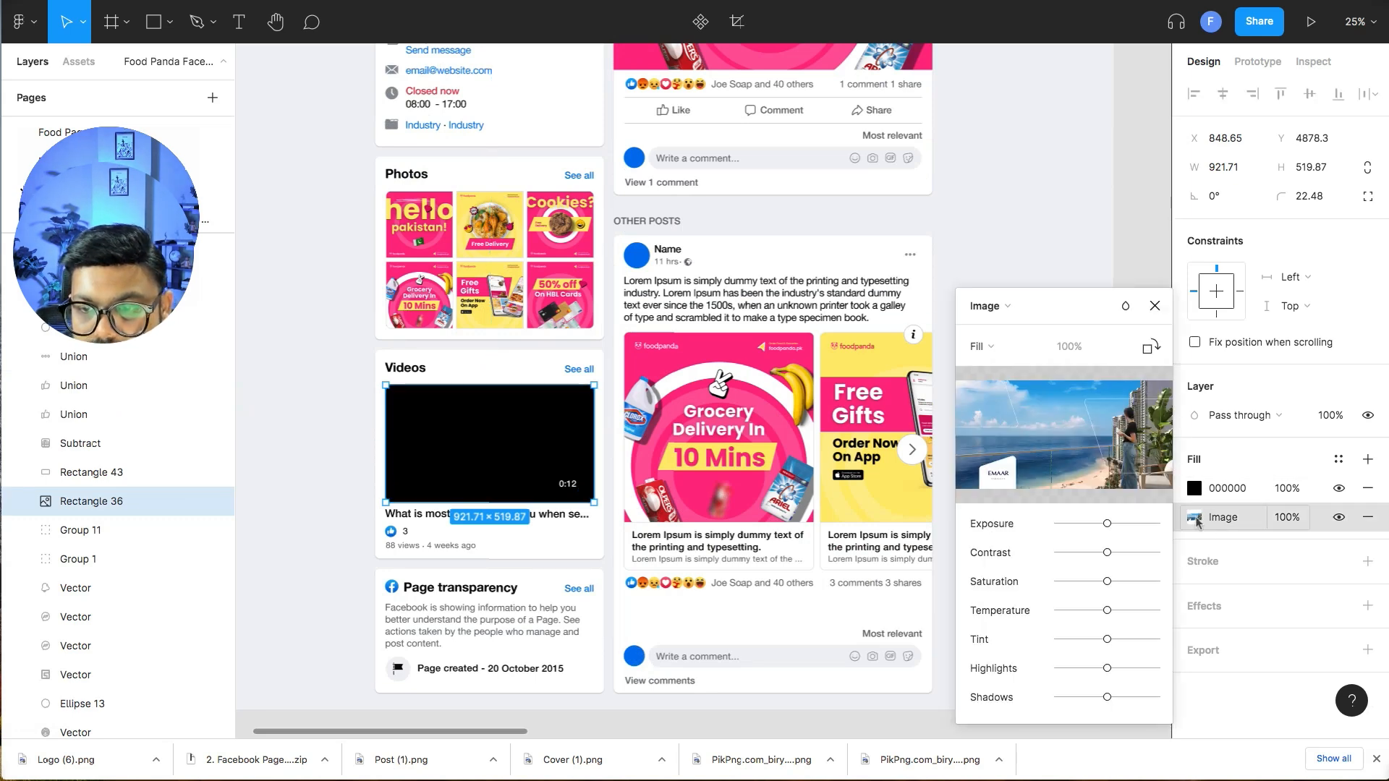
{"action": "left_click", "coordinate": [1063, 435]}
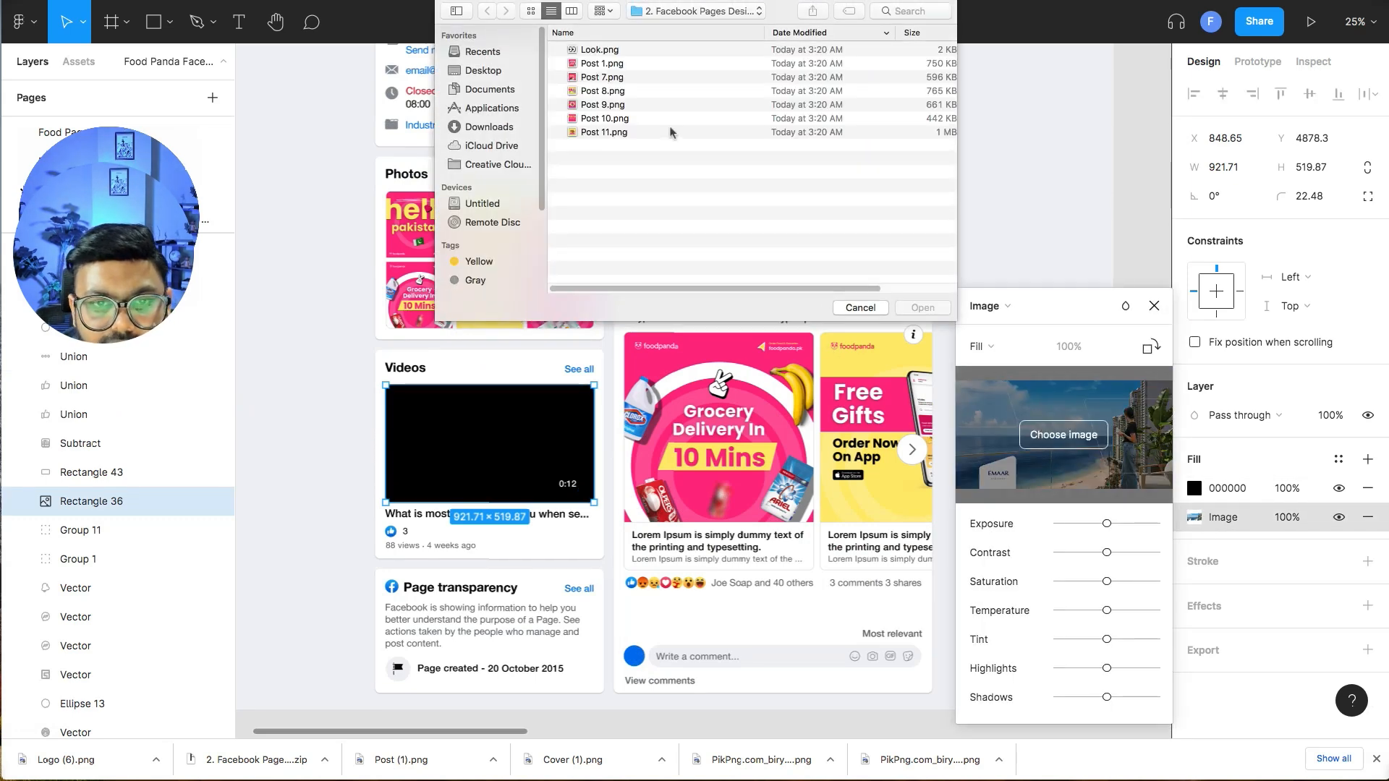
{"action": "double_click", "coordinate": [606, 78]}
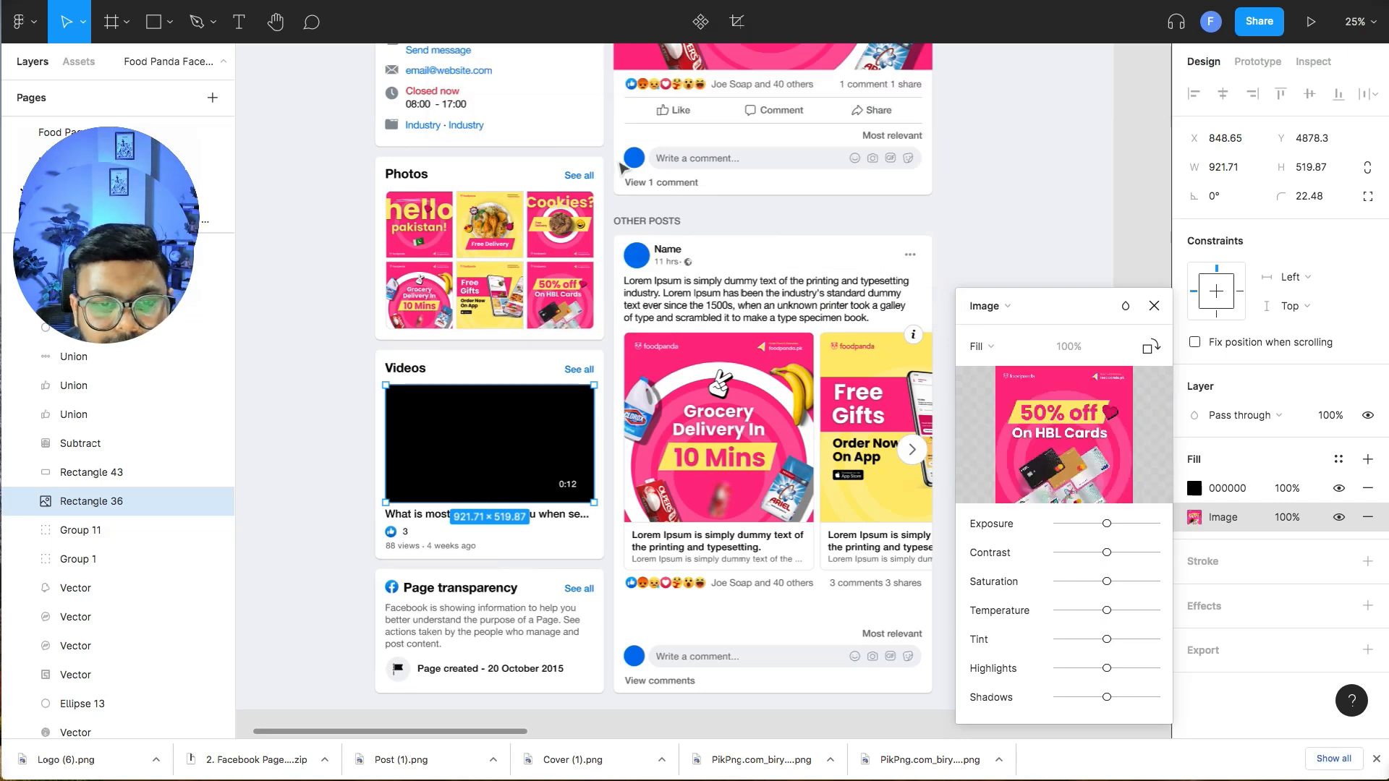
{"action": "left_click", "coordinate": [1338, 489]}
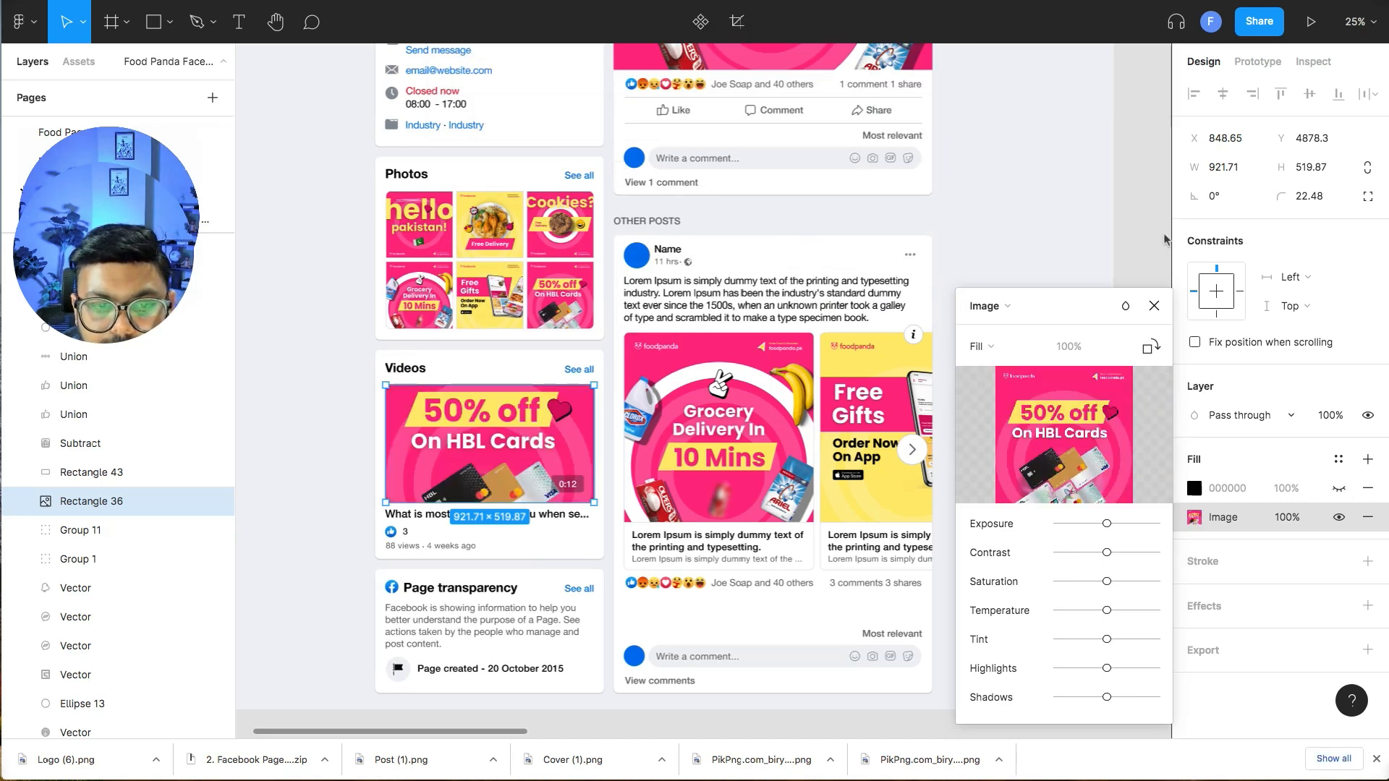
{"action": "left_click", "coordinate": [307, 456]}
- Review the filled Facebook page mockup from the cover down through the posts, photos and video
{"action": "scroll", "coordinate": [308, 456], "scroll_direction": "up", "scroll_amount": 5}
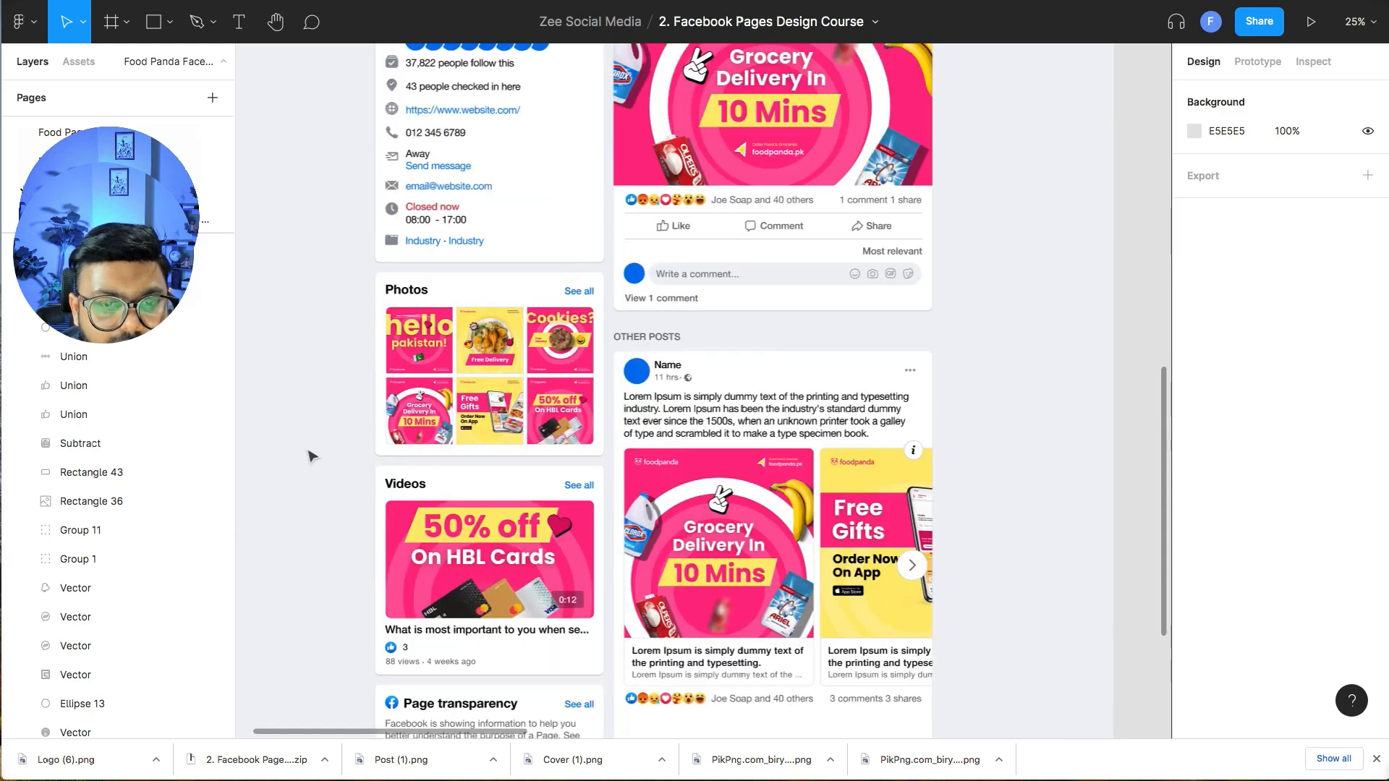
{"action": "scroll", "coordinate": [311, 455], "scroll_direction": "down", "scroll_amount": 5}
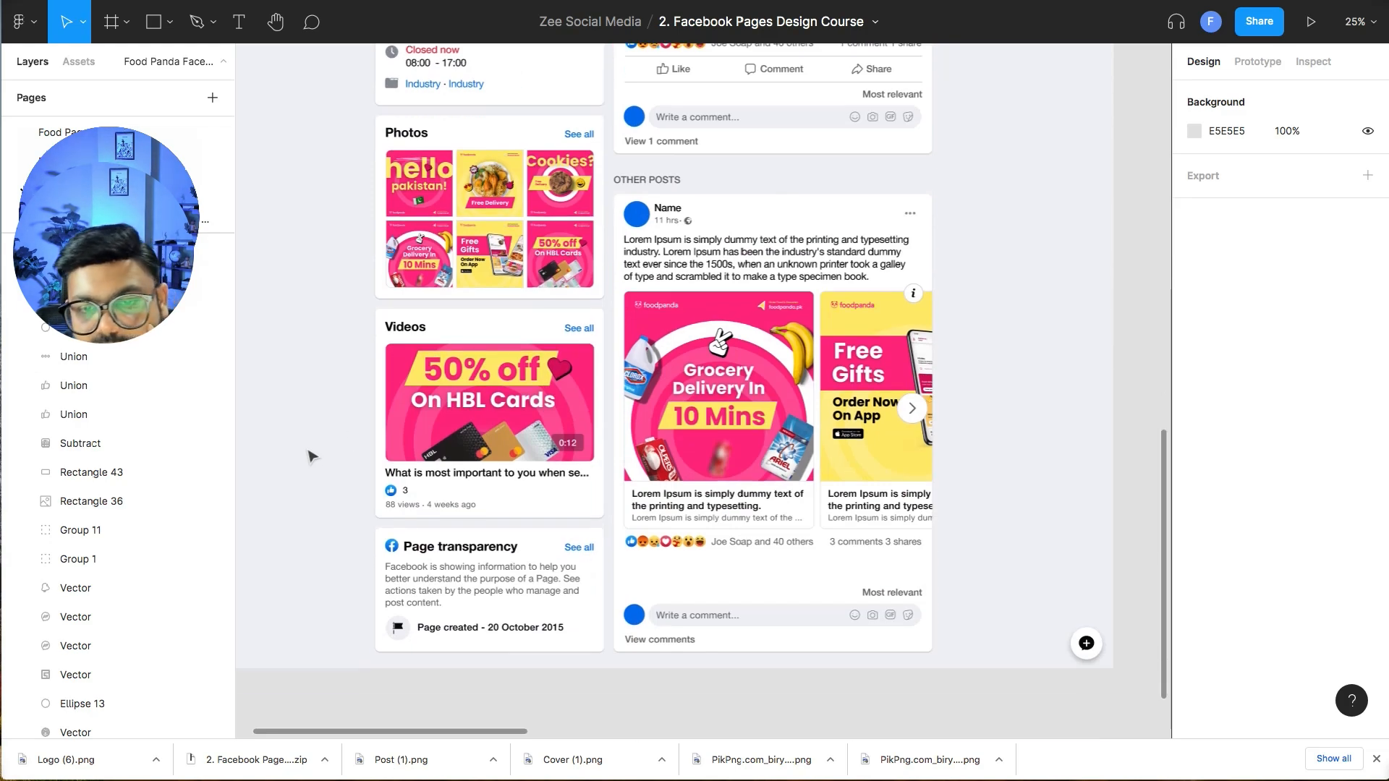
{"action": "scroll", "coordinate": [311, 456], "scroll_direction": "up", "scroll_amount": 15}
{"action": "scroll", "coordinate": [311, 456], "scroll_direction": "up", "scroll_amount": 2}
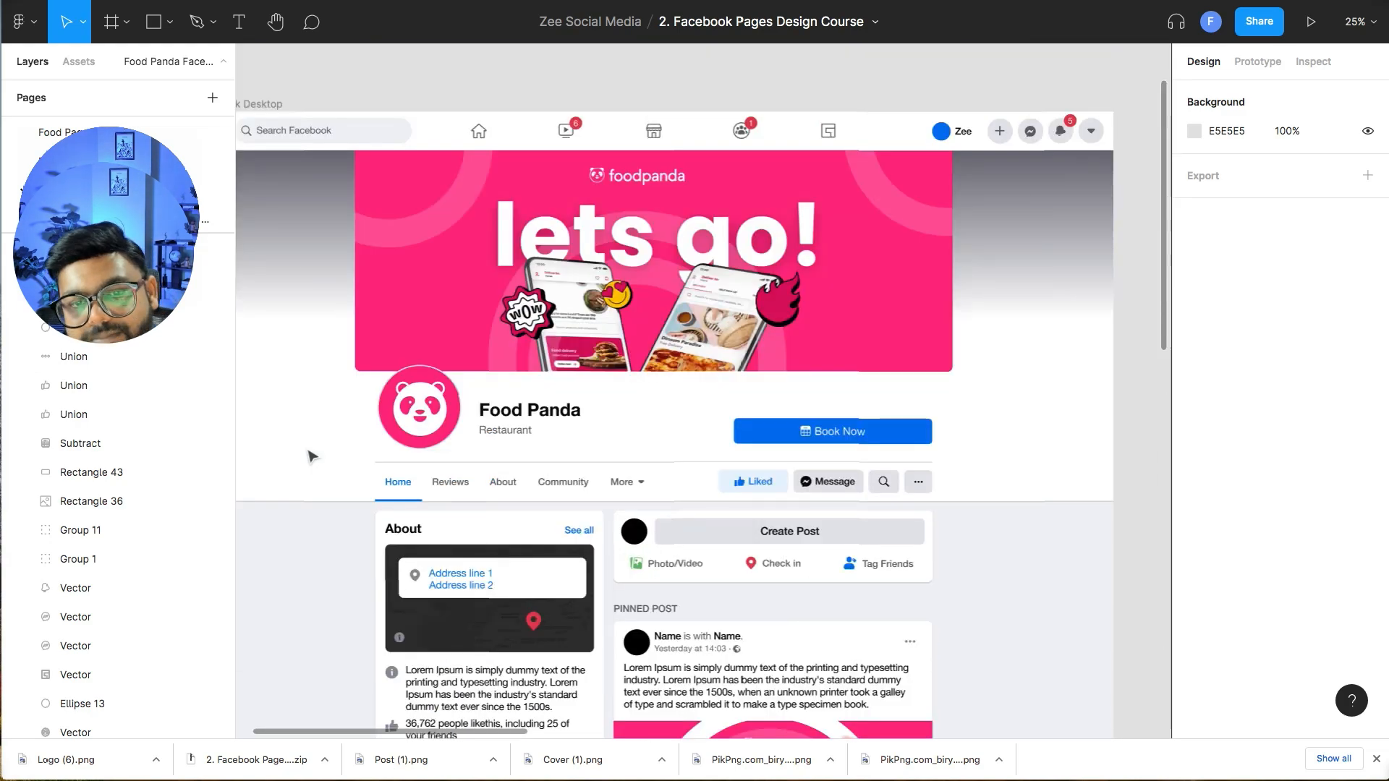
{"action": "scroll", "coordinate": [311, 455], "scroll_direction": "down", "scroll_amount": 8}
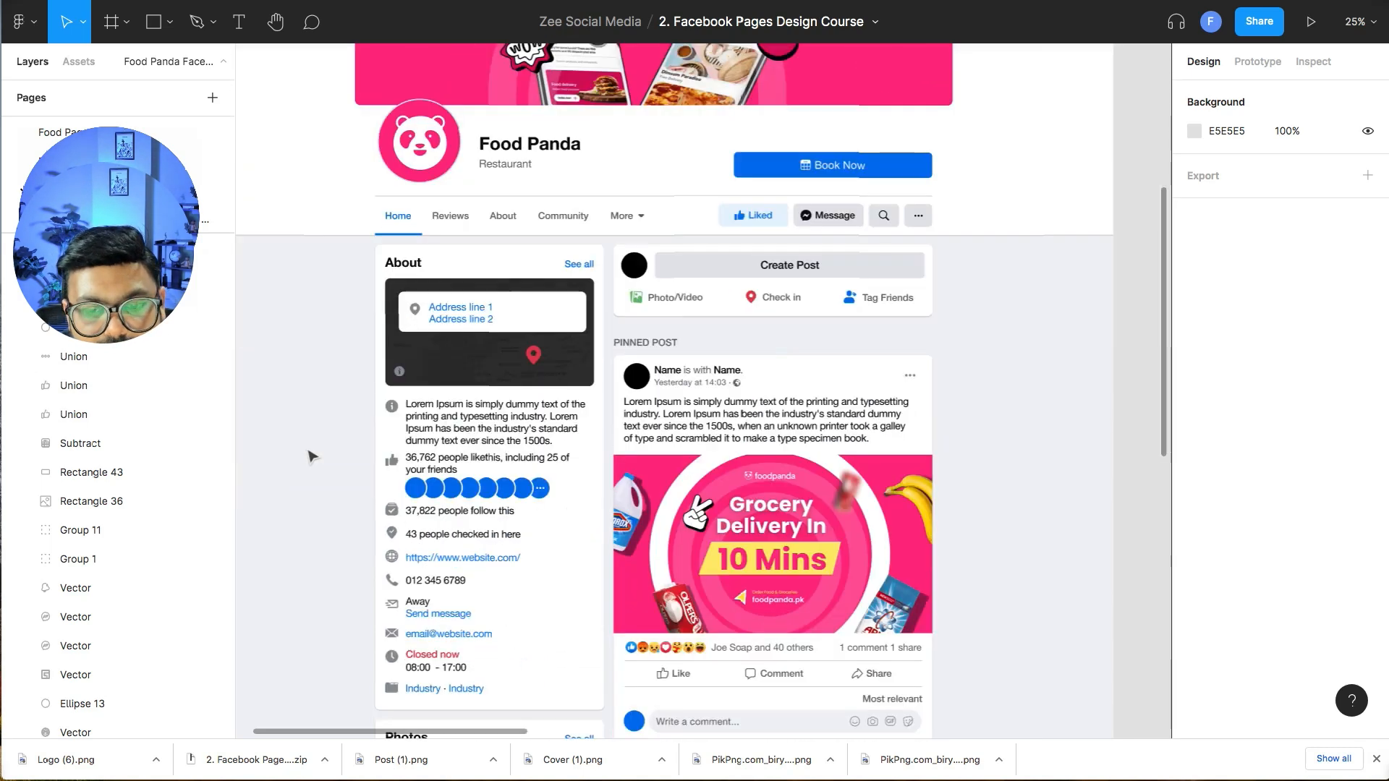
{"action": "scroll", "coordinate": [310, 456], "scroll_direction": "down", "scroll_amount": 3}
{"action": "scroll", "coordinate": [311, 456], "scroll_direction": "down", "scroll_amount": 4}
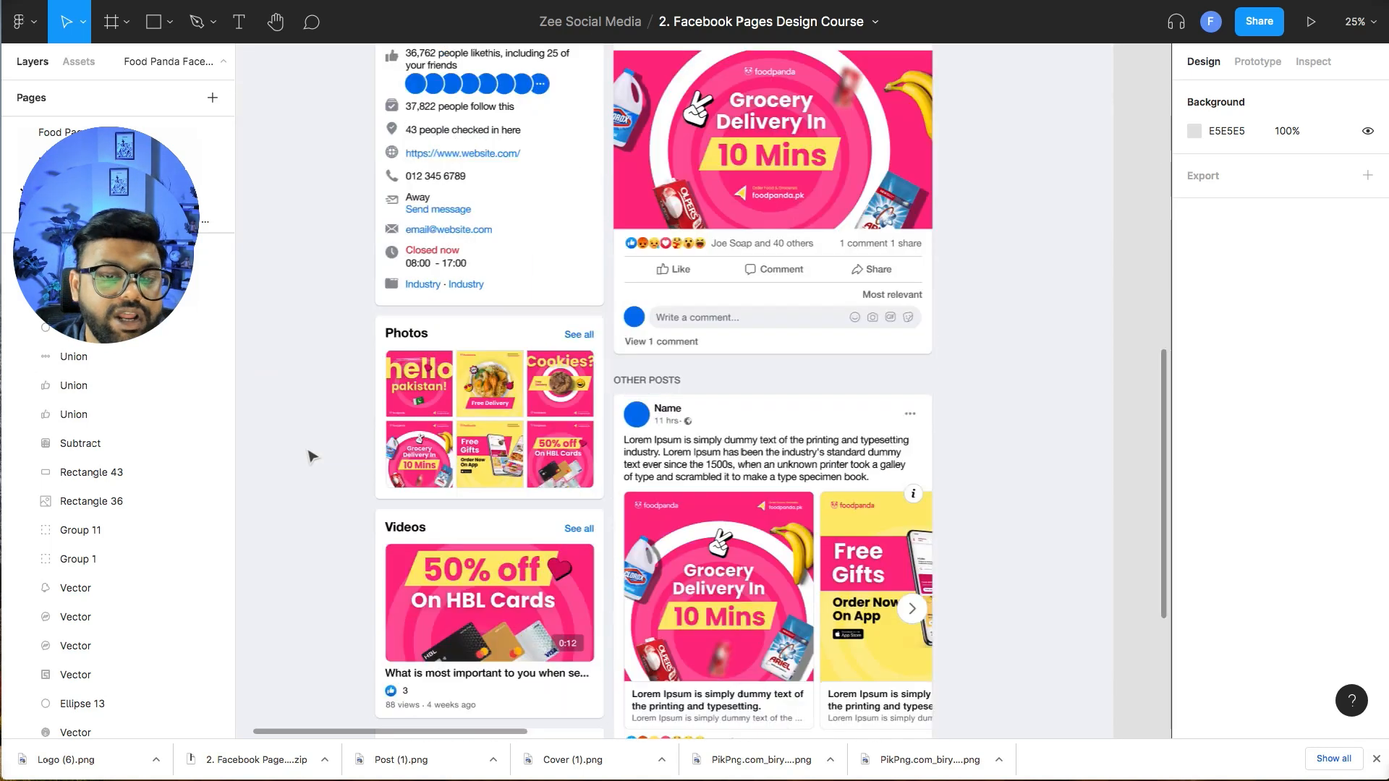
- Switch to the live foodpanda Facebook page in the browser and compare its layout with the finished mockup
{"action": "key", "text": "ctrl+Tab"}
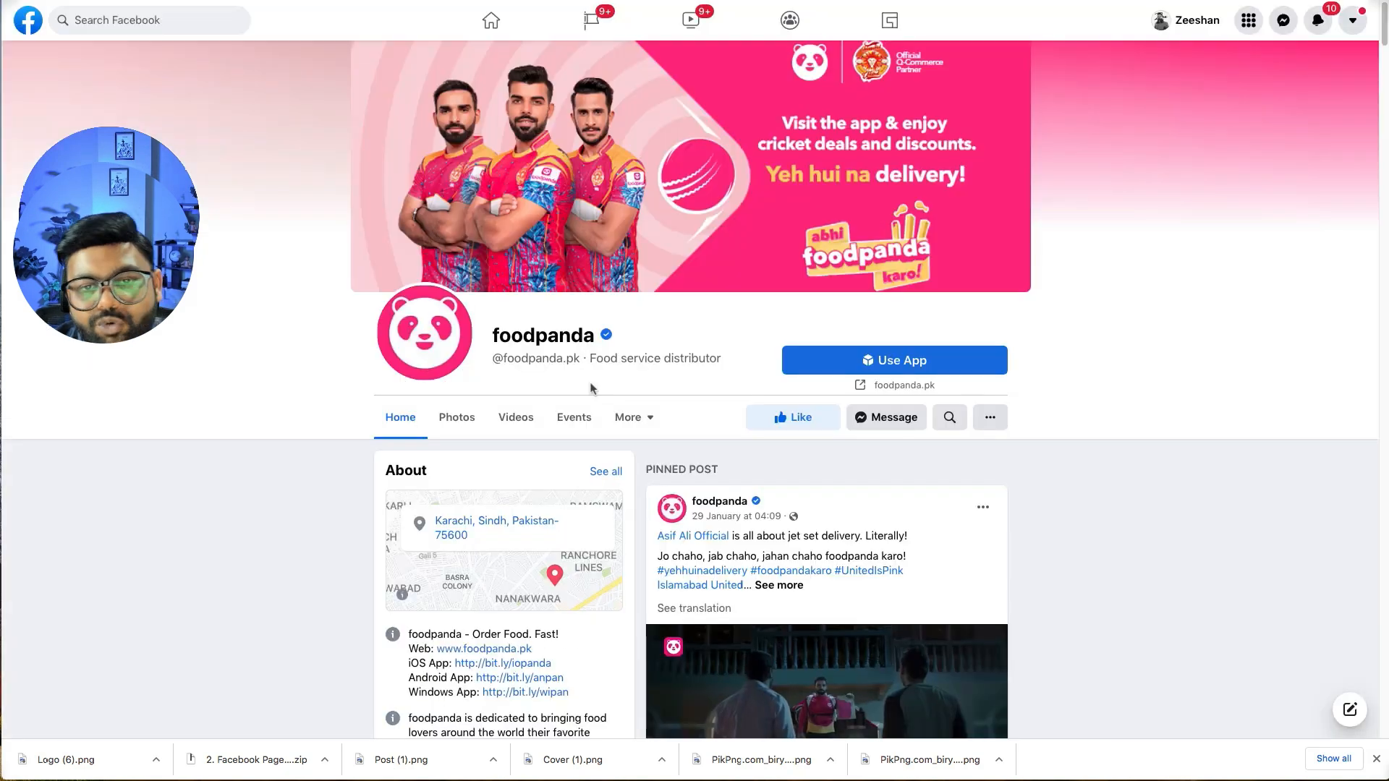
{"action": "scroll", "coordinate": [589, 389], "scroll_direction": "down", "scroll_amount": 15}
{"action": "scroll", "coordinate": [589, 389], "scroll_direction": "down", "scroll_amount": 7}
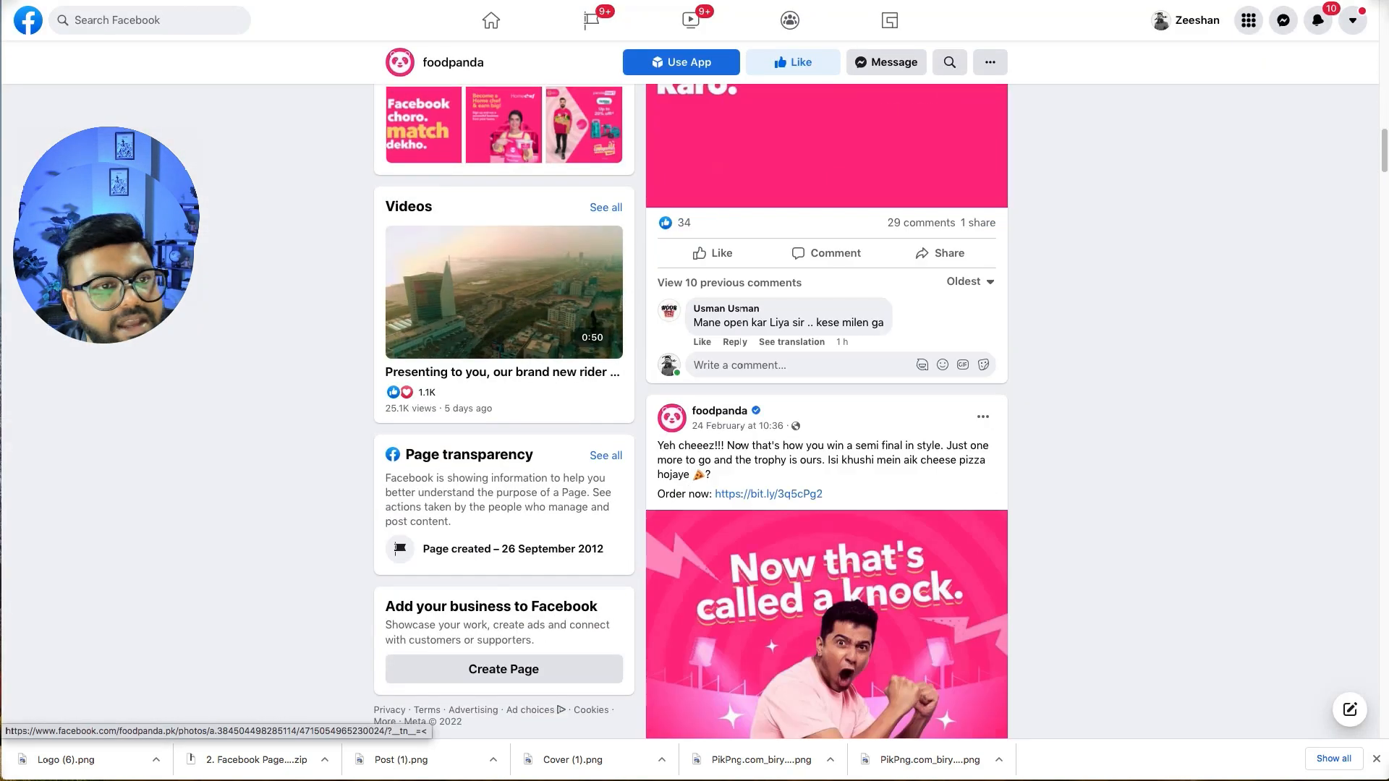
{"action": "key", "text": "ctrl+shift+Tab"}
{"action": "scroll", "coordinate": [333, 417], "scroll_direction": "up", "scroll_amount": 10}
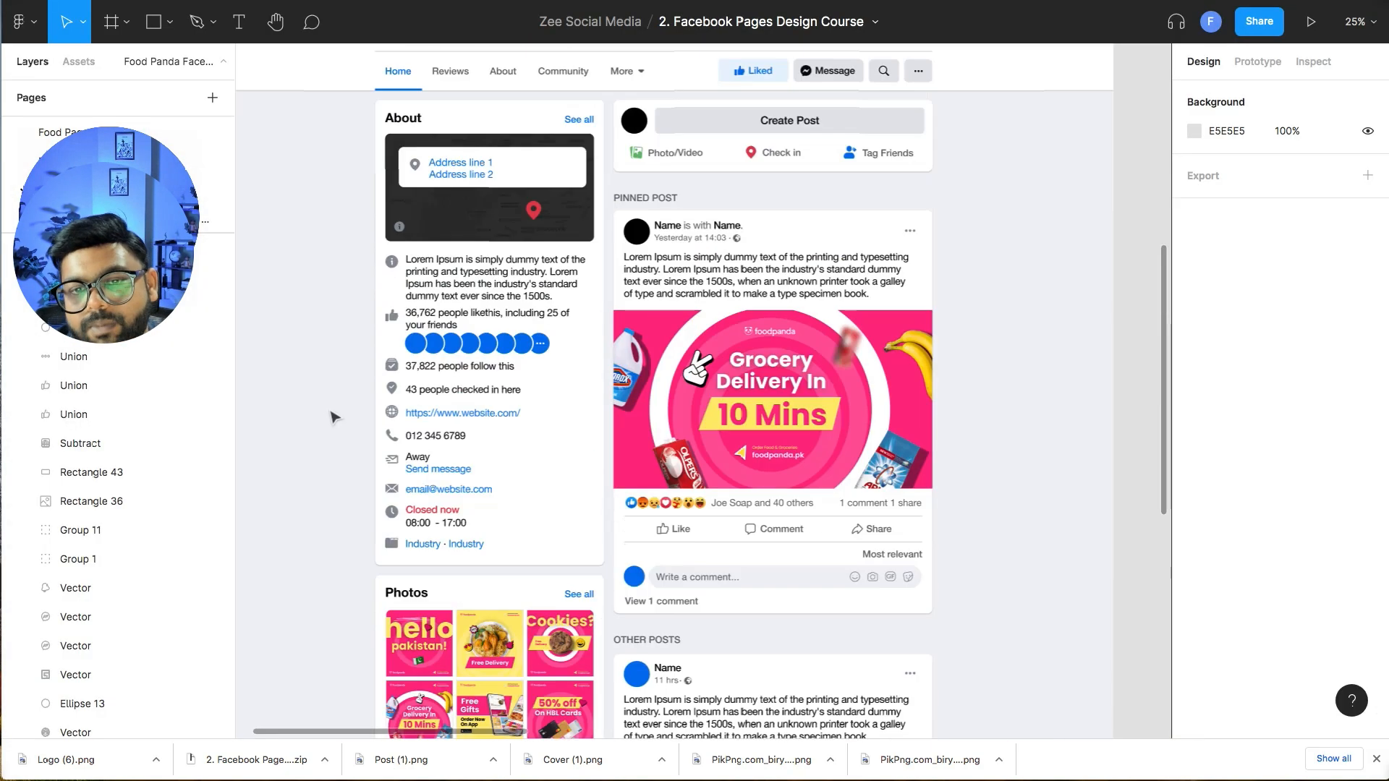
{"action": "scroll", "coordinate": [332, 417], "scroll_direction": "down", "scroll_amount": 14}
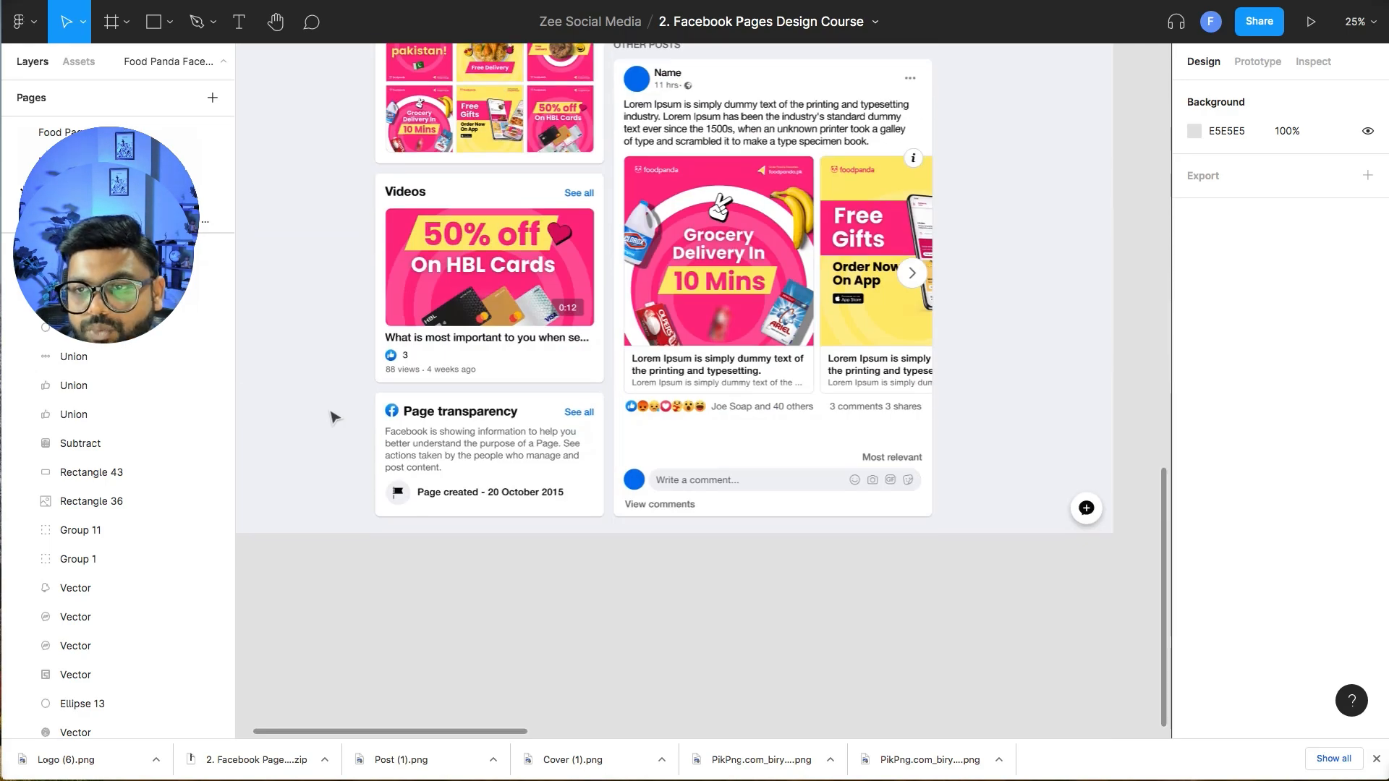
{"action": "scroll", "coordinate": [332, 417], "scroll_direction": "up", "scroll_amount": 14}
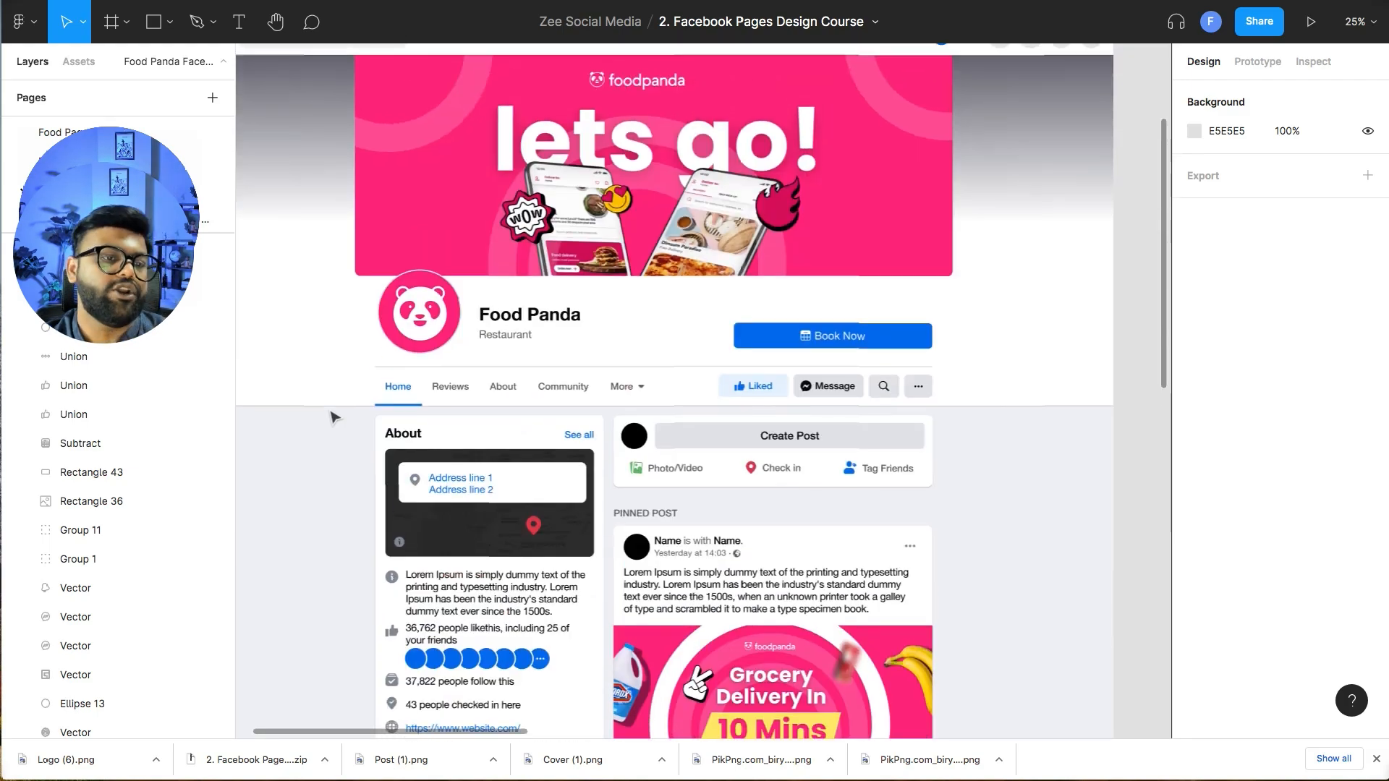
{"action": "scroll", "coordinate": [686, 386], "scroll_direction": "right", "scroll_amount": 8}
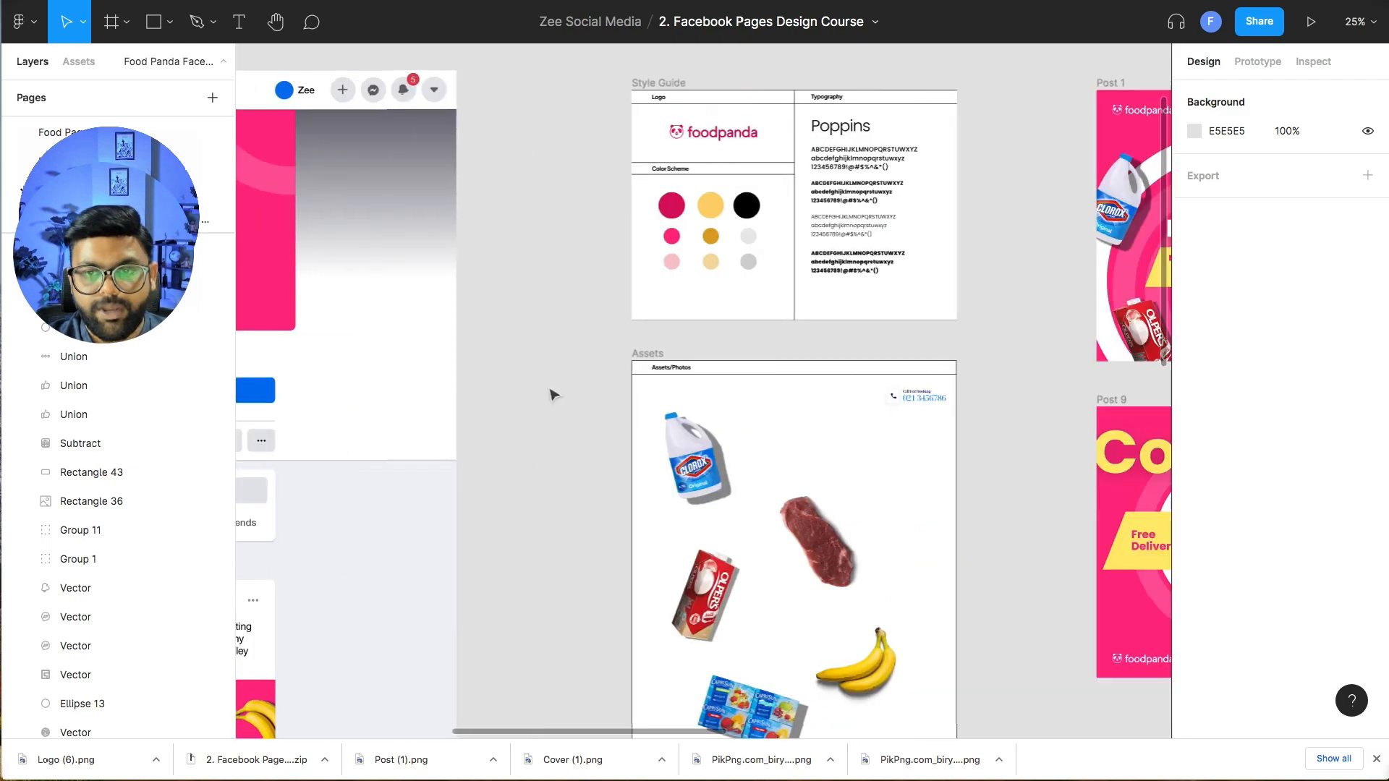